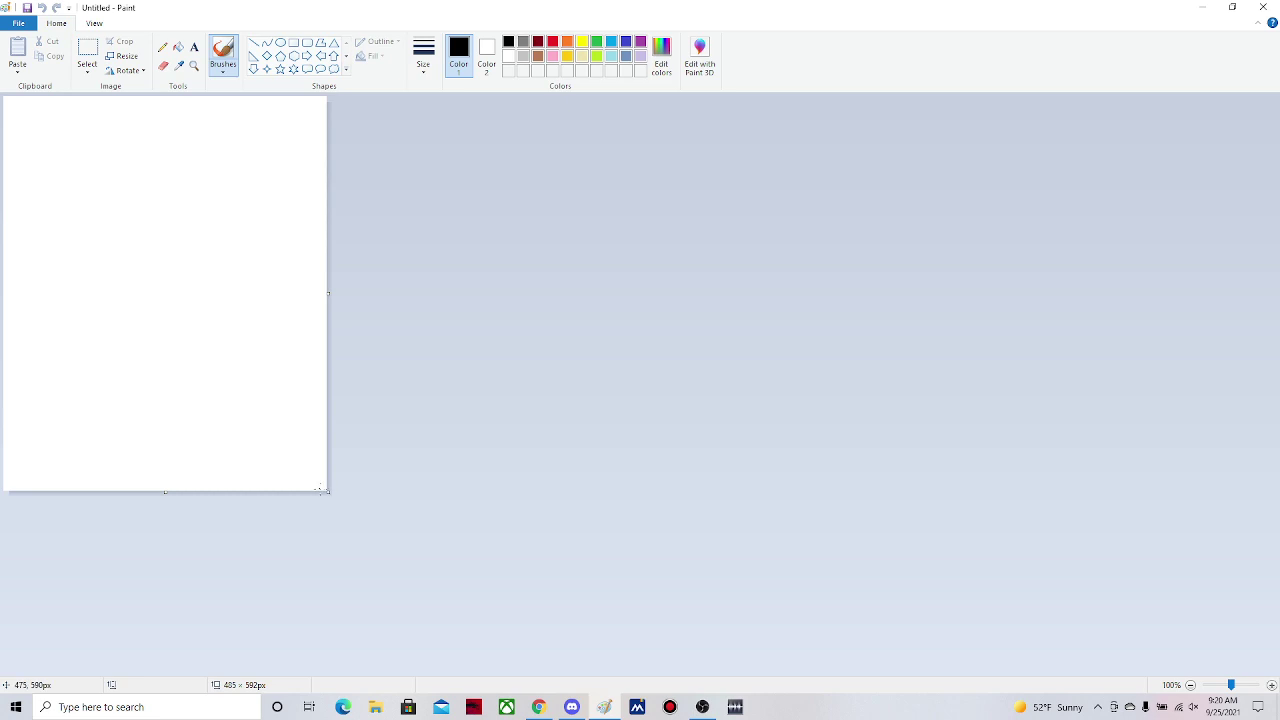
- Resize the blank canvas to 1372 × 913 px
{"action": "left_click_drag", "start_coordinate": [322, 490], "coordinate": [1220, 668]}
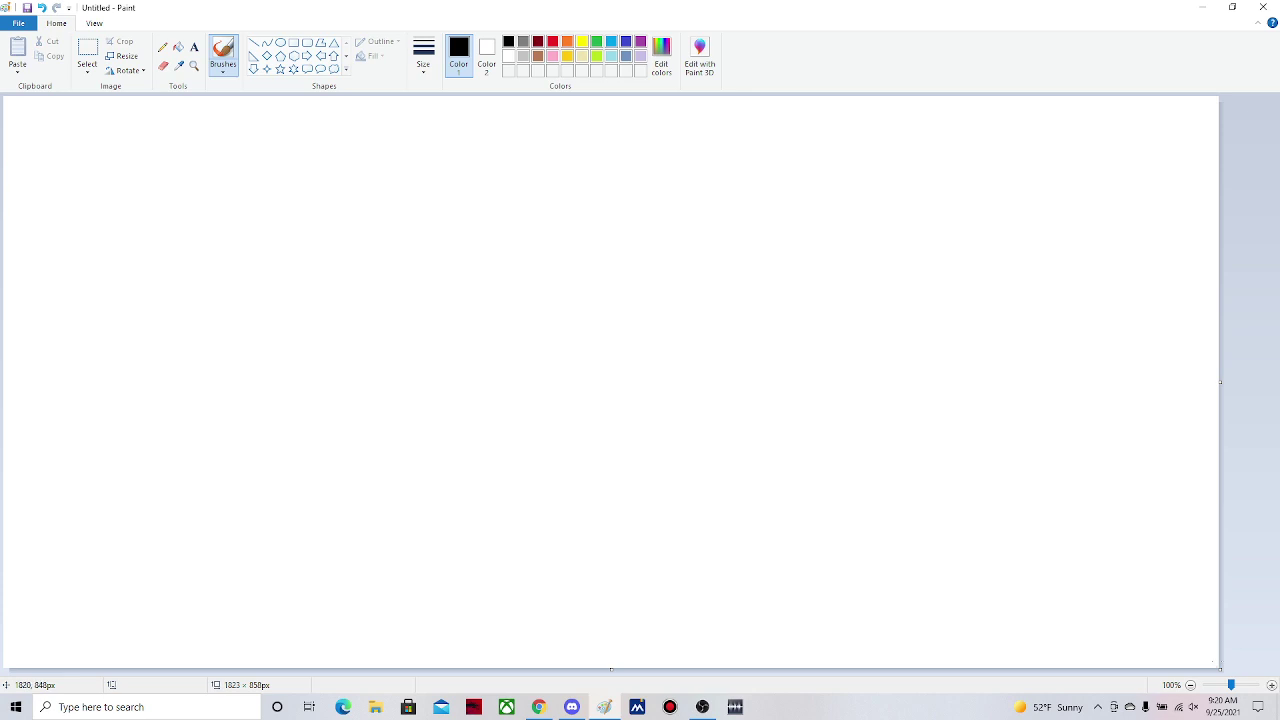
{"action": "left_click_drag", "start_coordinate": [1220, 668], "coordinate": [1256, 705]}
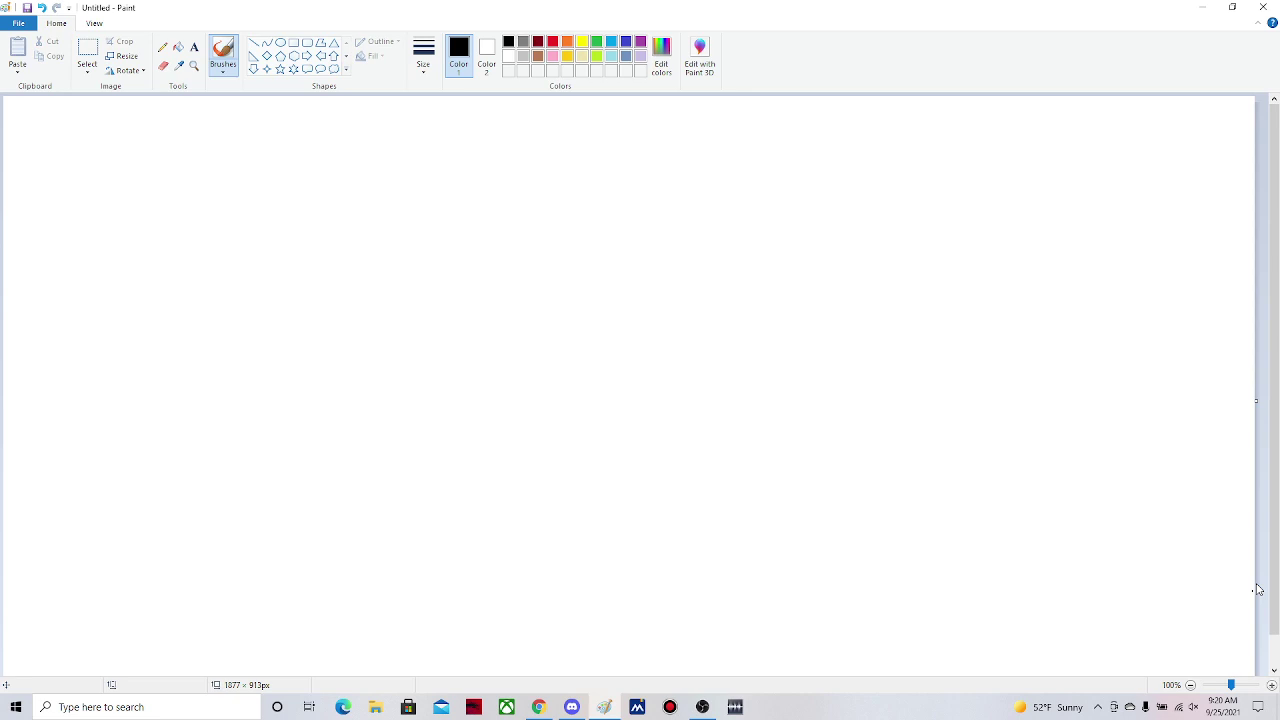
{"action": "scroll", "coordinate": [1258, 590], "scroll_direction": "down", "scroll_amount": 1}
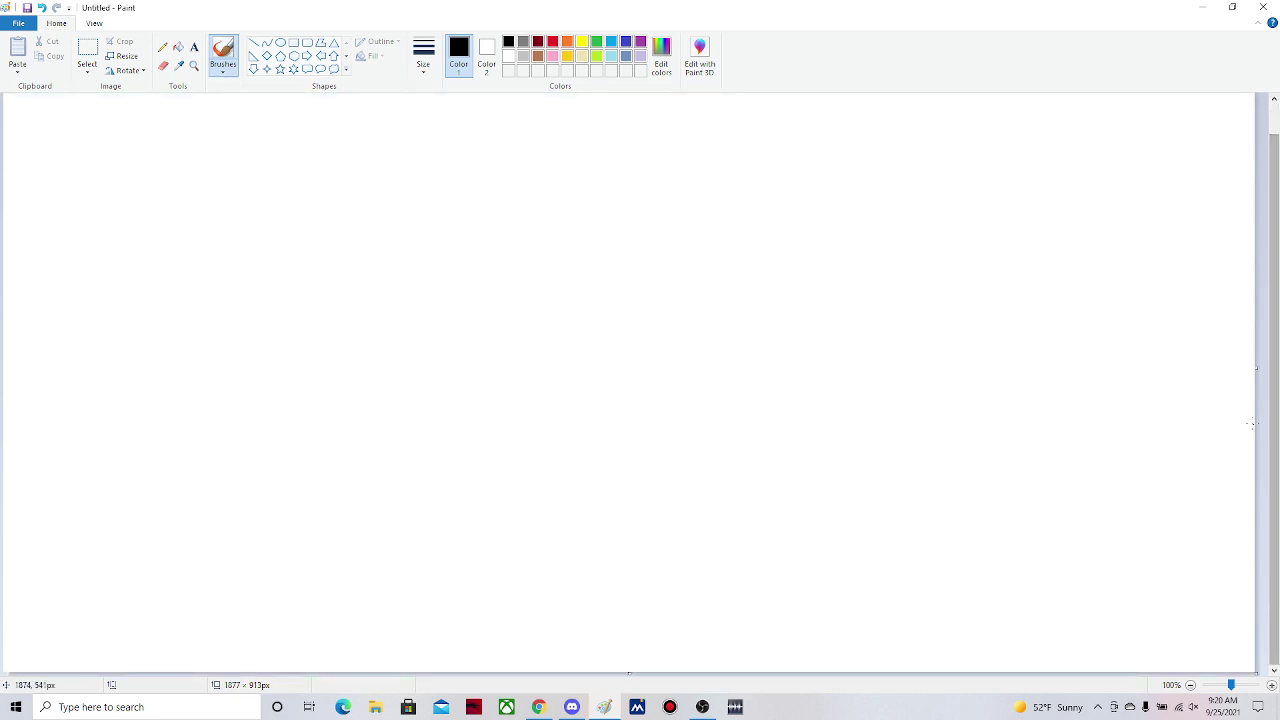
{"action": "left_click_drag", "start_coordinate": [1251, 424], "coordinate": [919, 416]}
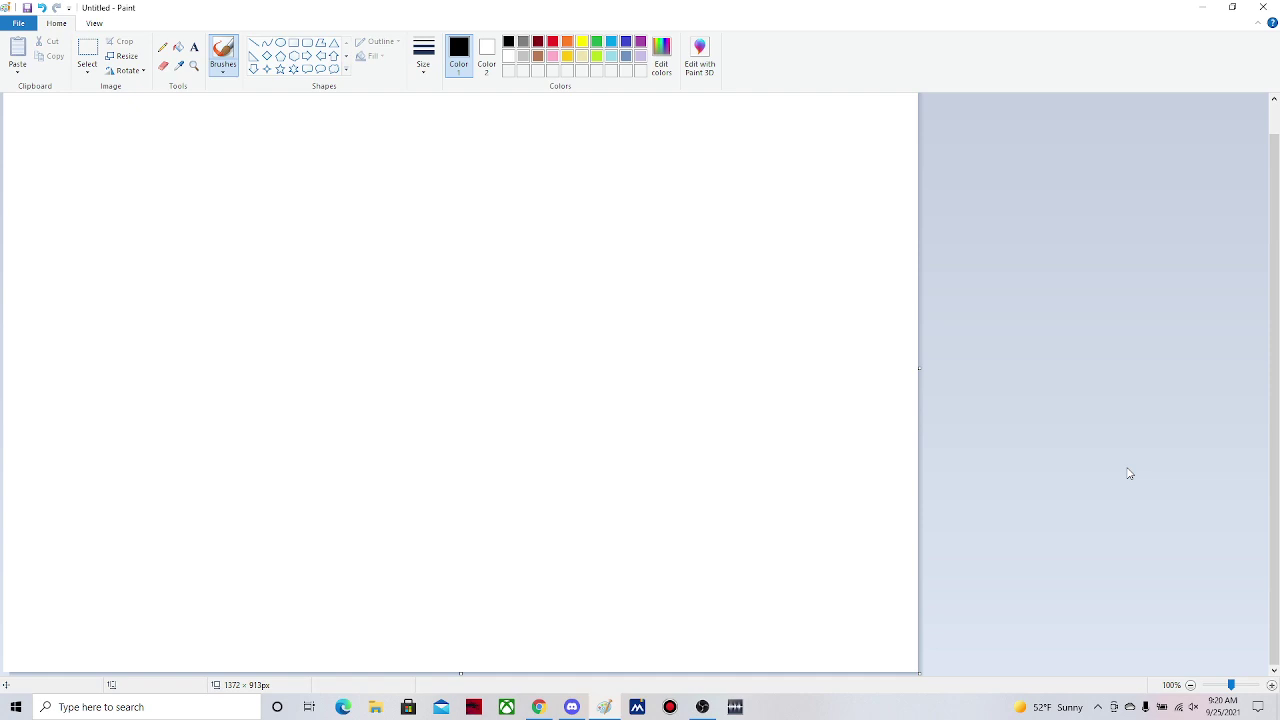
- Draw a black cloud callout enlarged to about 2900 × 1054 px, placed so its upper edge spans the canvas like rounded hills
{"action": "left_click", "coordinate": [334, 69]}
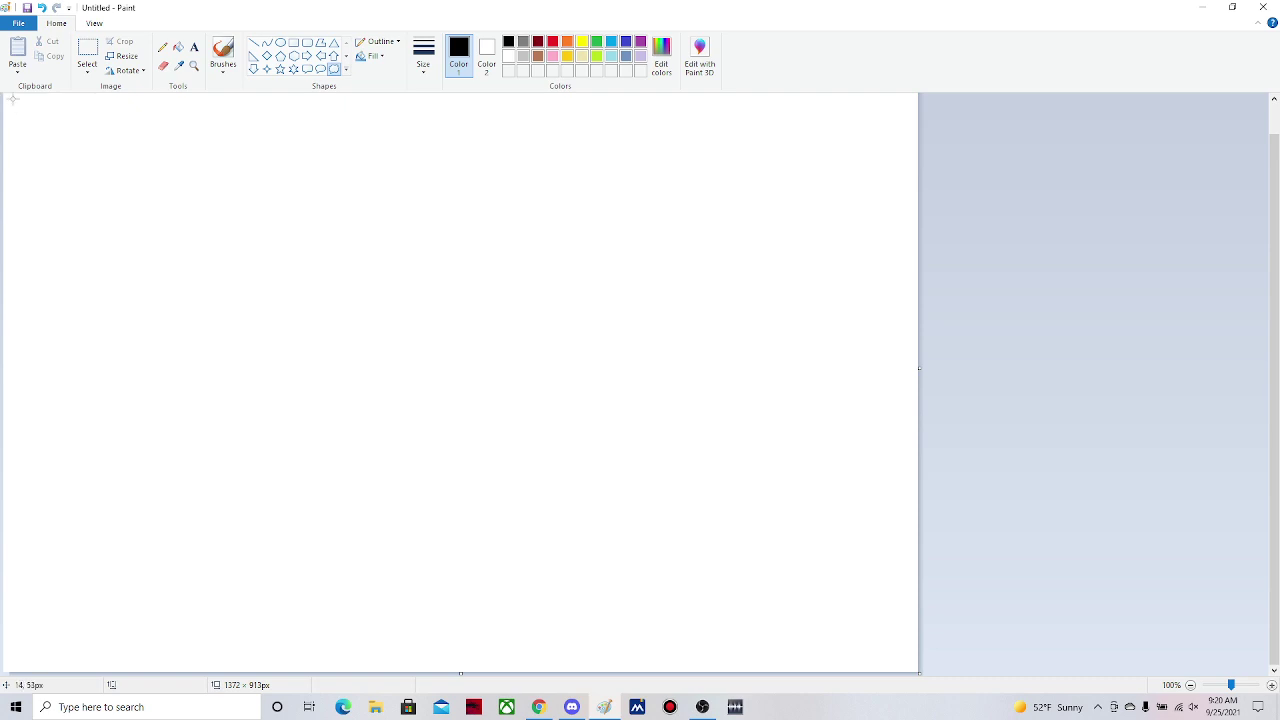
{"action": "left_click_drag", "start_coordinate": [13, 98], "coordinate": [3, 157]}
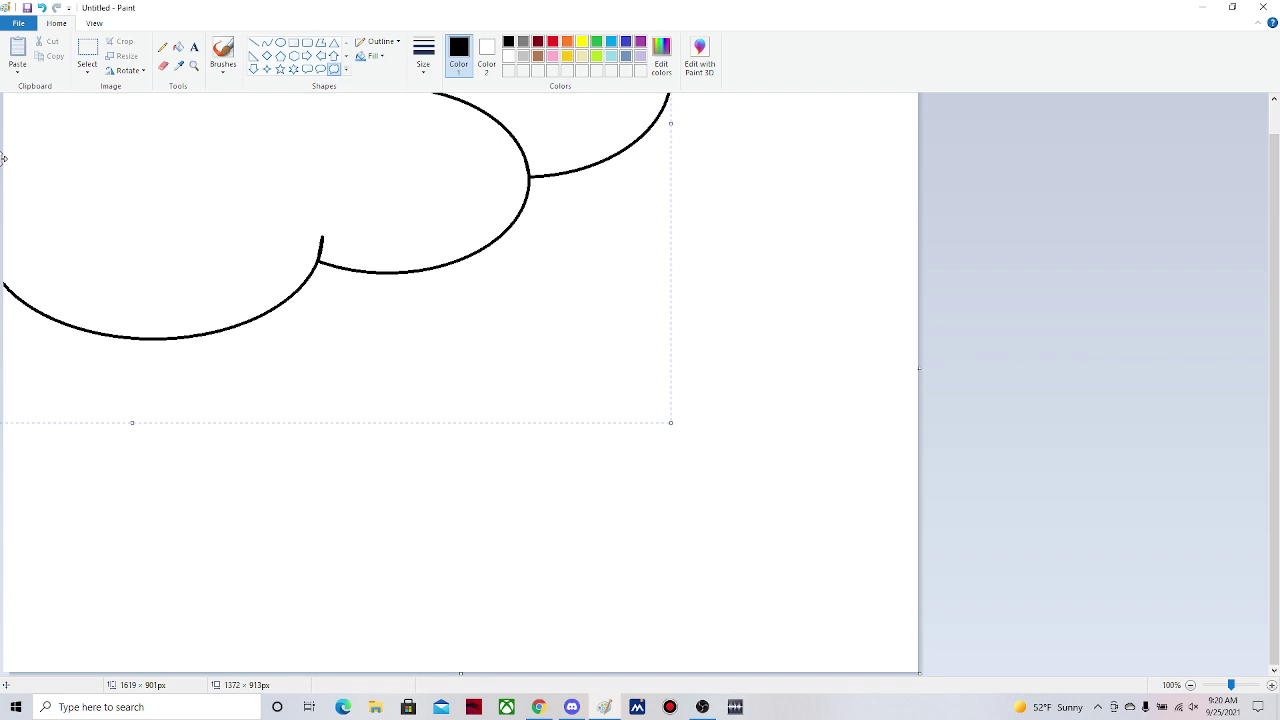
{"action": "left_click_drag", "start_coordinate": [670, 422], "coordinate": [826, 283]}
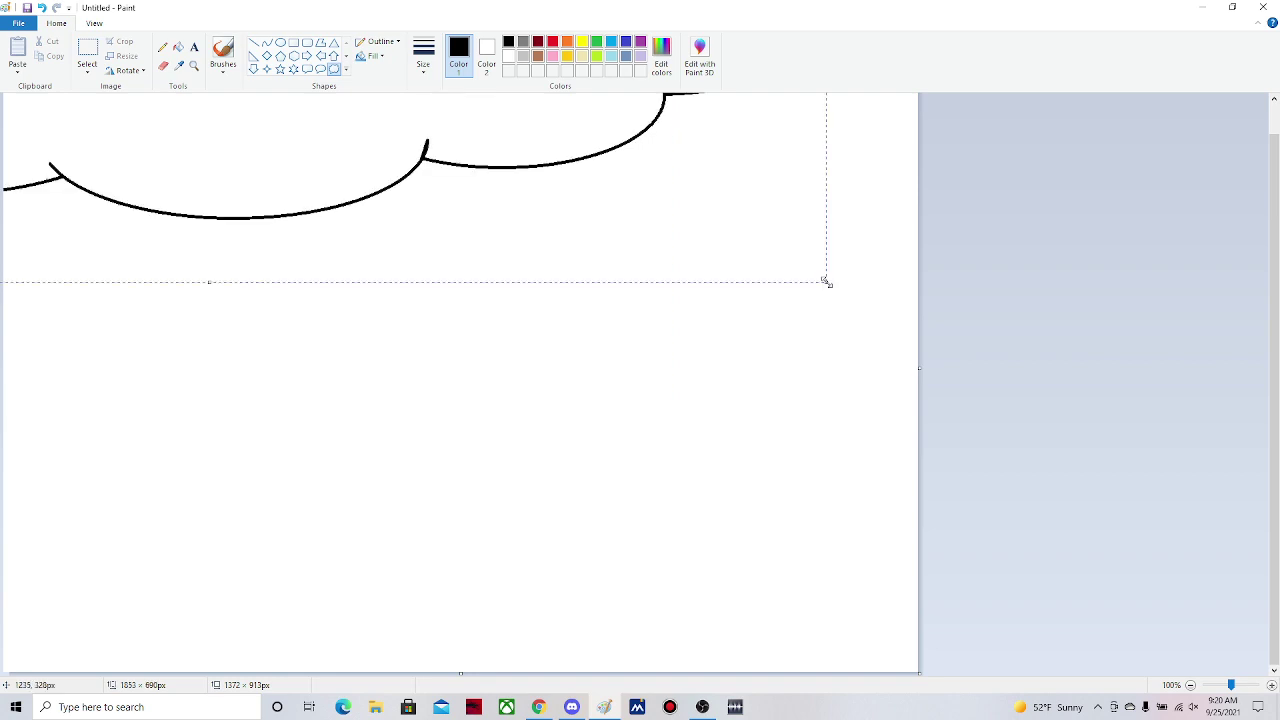
{"action": "left_click_drag", "start_coordinate": [470, 150], "coordinate": [179, 355]}
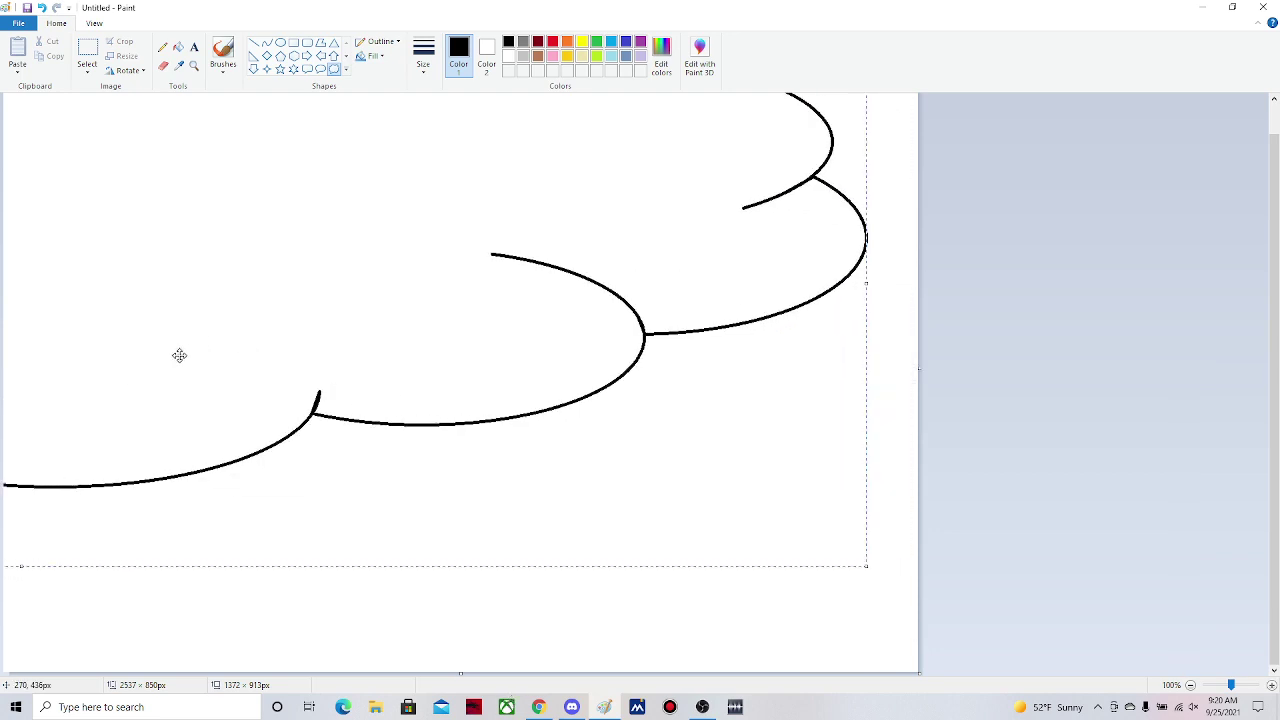
{"action": "left_click_drag", "start_coordinate": [866, 566], "coordinate": [575, 370]}
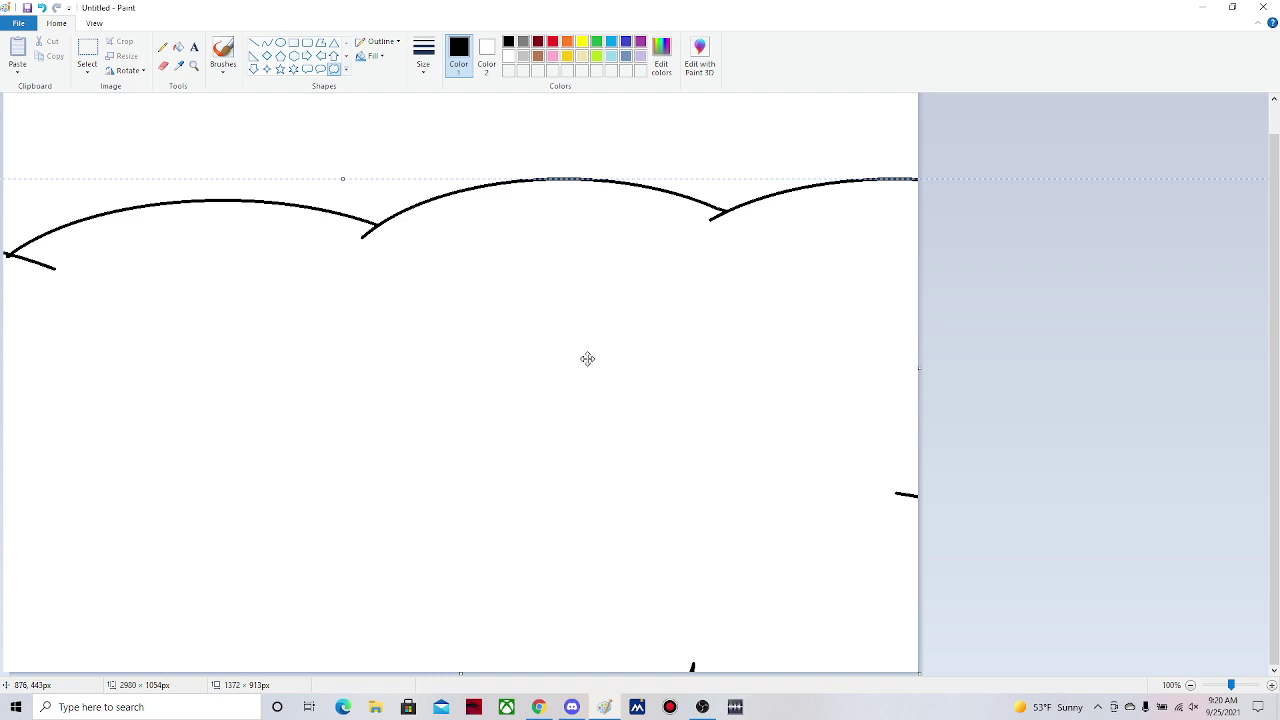
{"action": "left_click_drag", "start_coordinate": [587, 358], "coordinate": [531, 370]}
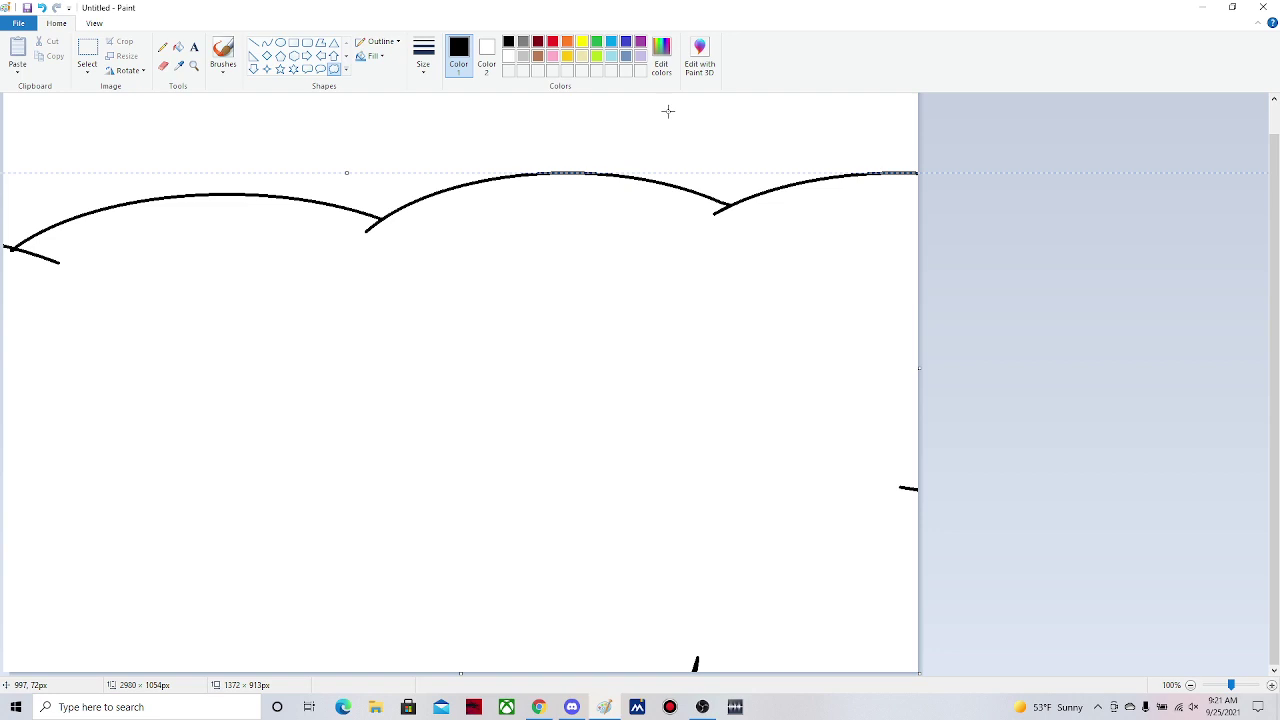
{"action": "left_click", "coordinate": [668, 111]}
- Fill the area above the cloud outline with turquoise blue
{"action": "left_click", "coordinate": [178, 47]}
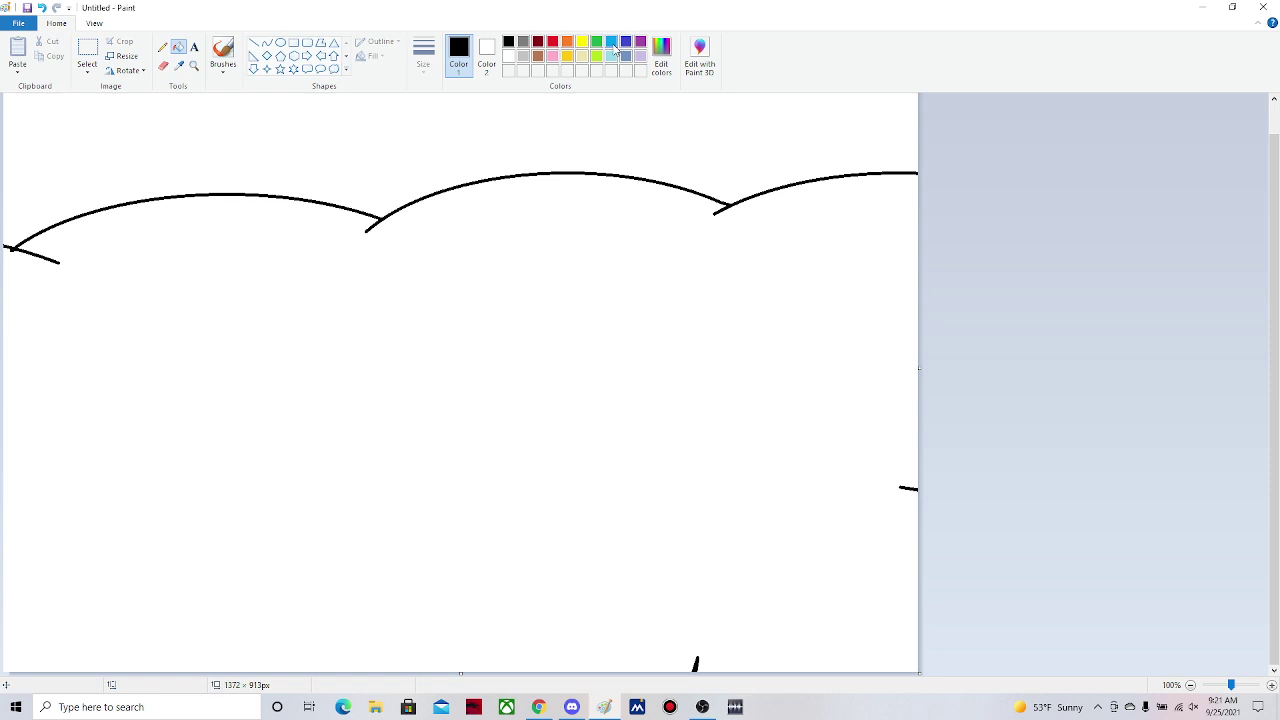
{"action": "left_click", "coordinate": [612, 42]}
{"action": "left_click", "coordinate": [519, 142]}
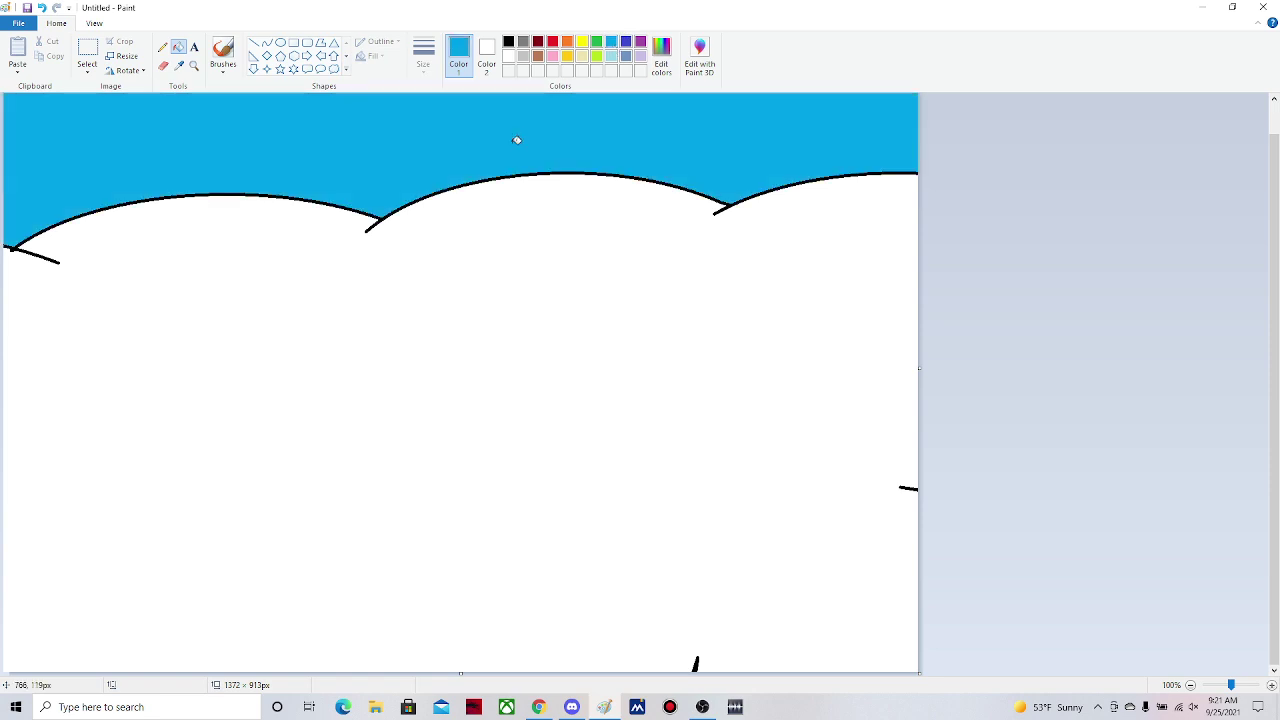
- Try filling the area below the cloud outline with light yellow, and undo that fill
{"action": "left_click", "coordinate": [584, 57]}
{"action": "left_click", "coordinate": [508, 341]}
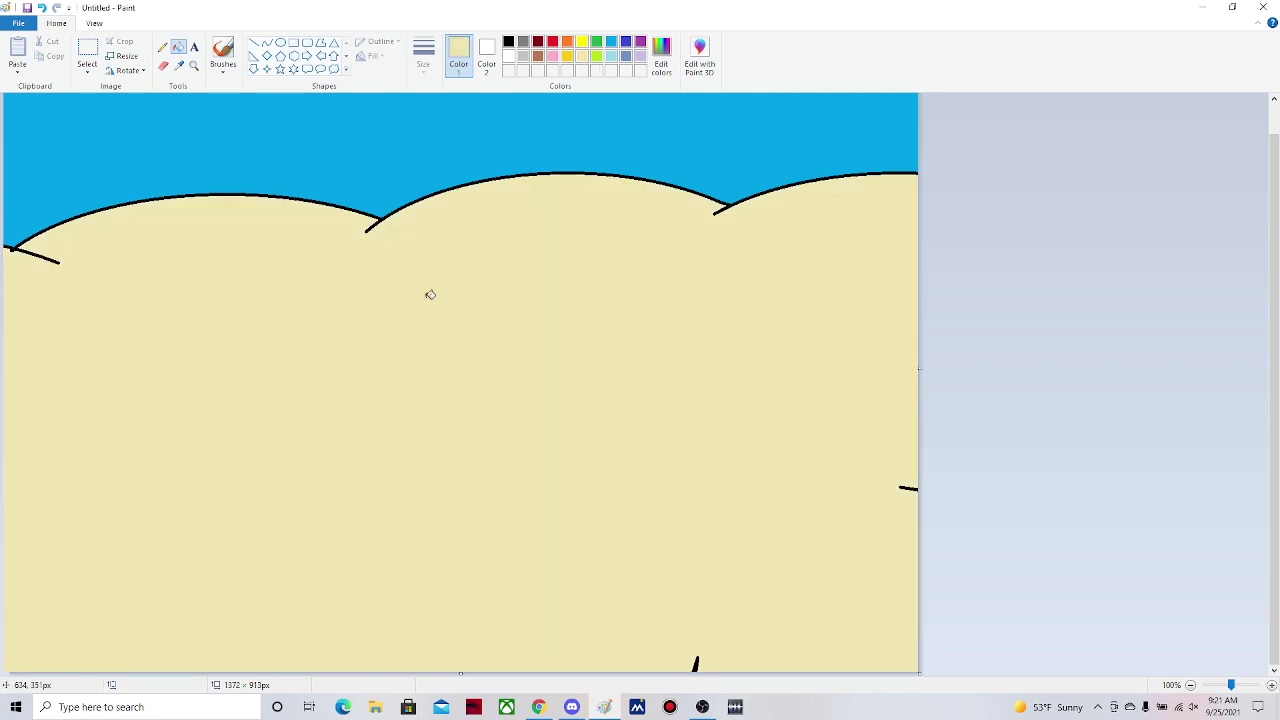
{"action": "left_click", "coordinate": [280, 42]}
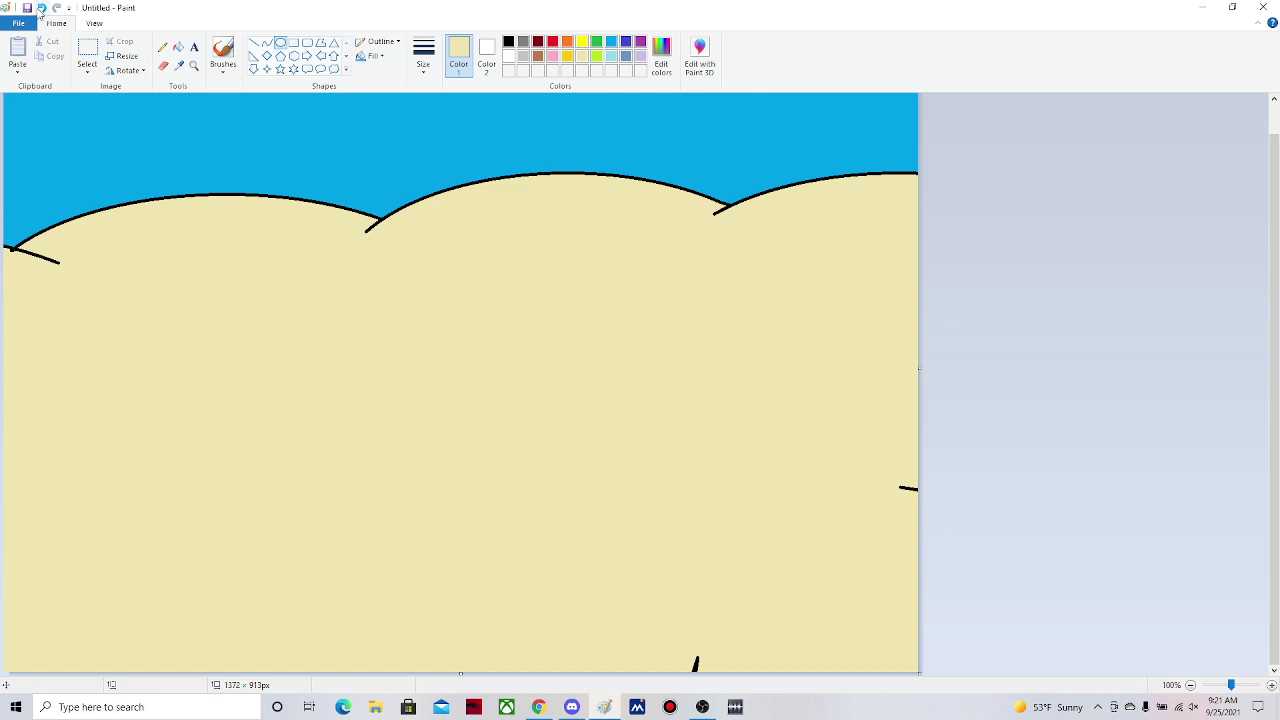
{"action": "left_click", "coordinate": [41, 8]}
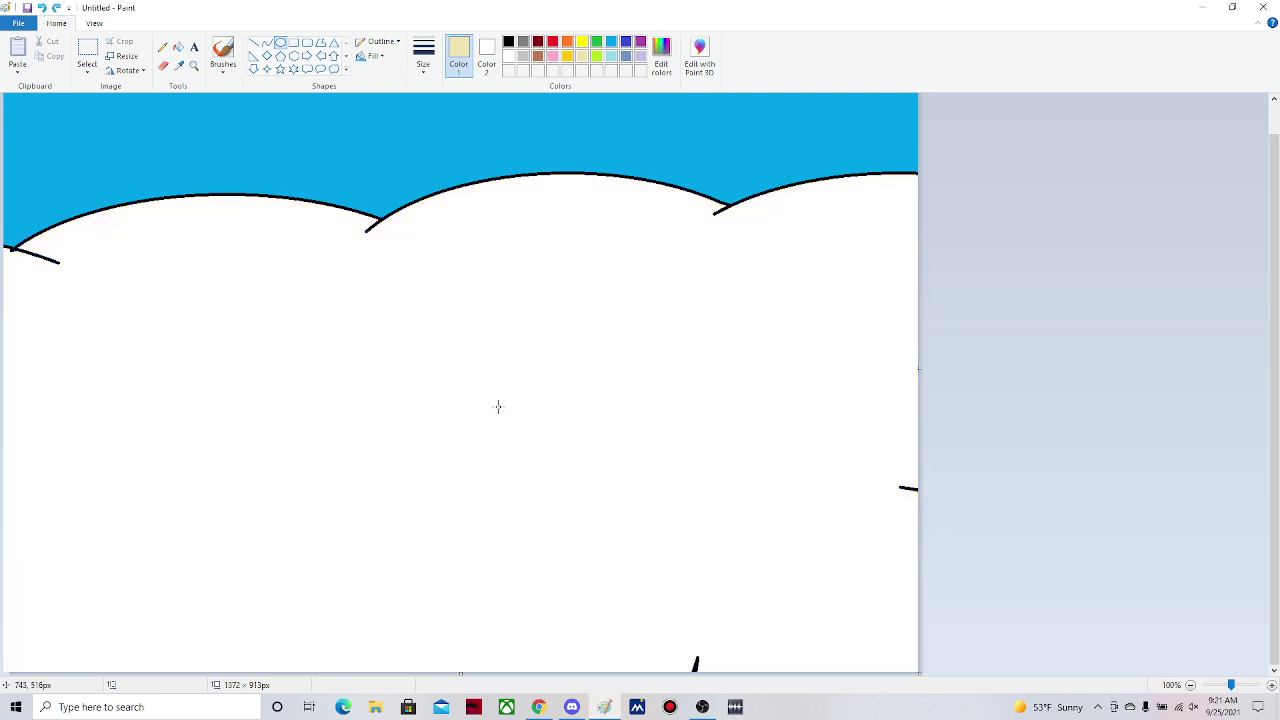
- Draw a black-outlined rectangle about 409 × 258 px in the middle of the white area, below the cloud's upper edge
{"action": "left_click", "coordinate": [296, 46]}
{"action": "left_click_drag", "start_coordinate": [362, 295], "coordinate": [633, 461]}
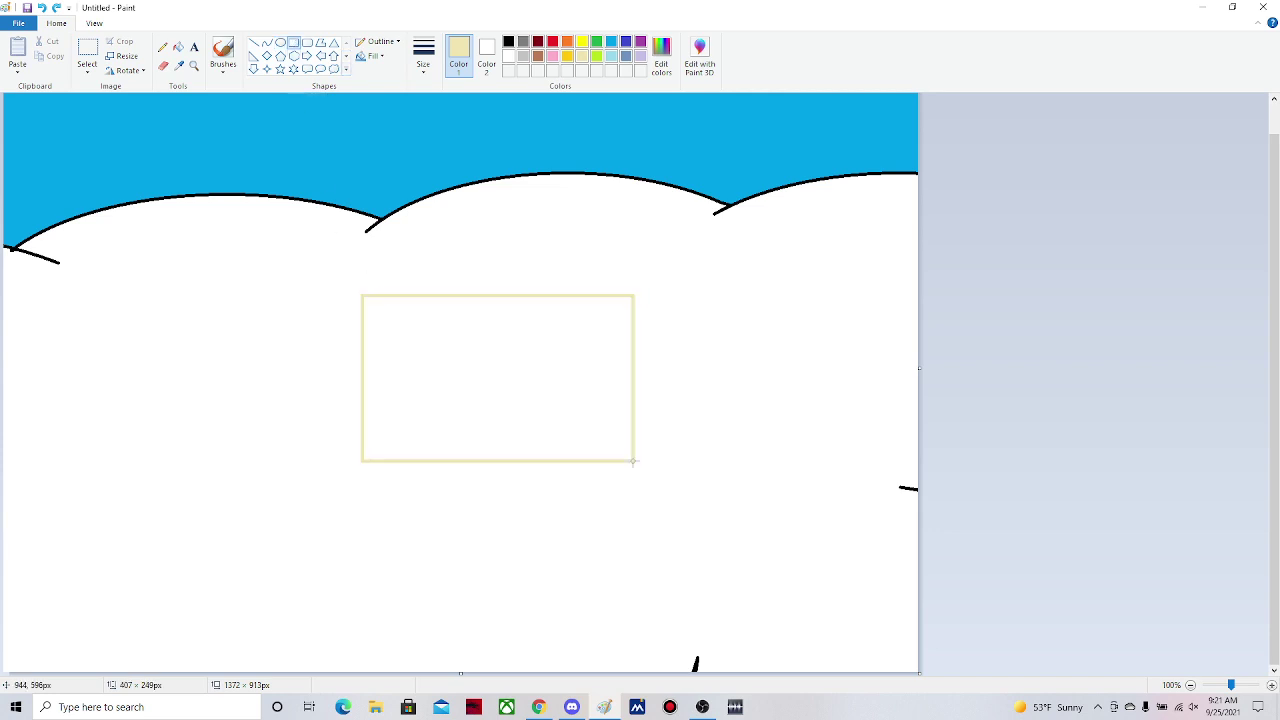
{"action": "mouse_move", "coordinate": [542, 418]}
{"action": "left_mouse_down"}
{"action": "mouse_move", "coordinate": [483, 483]}
{"action": "mouse_move", "coordinate": [509, 453]}
{"action": "left_mouse_up"}
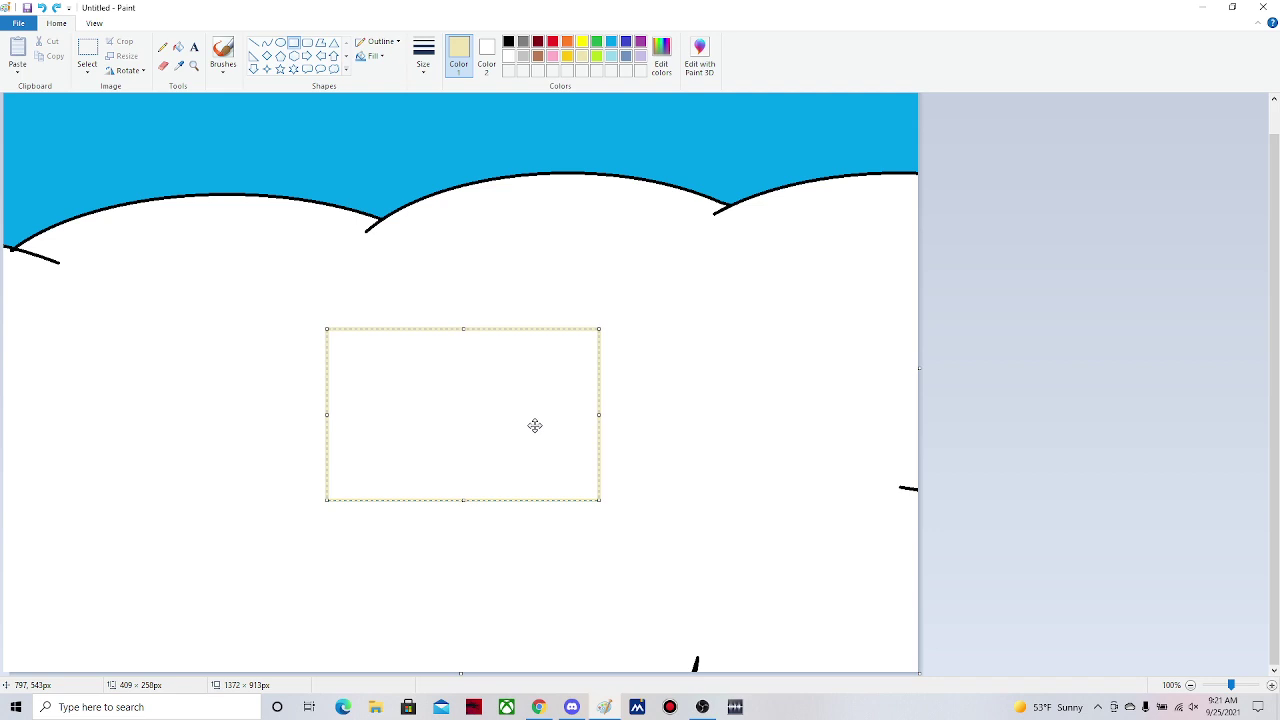
{"action": "left_click", "coordinate": [508, 43]}
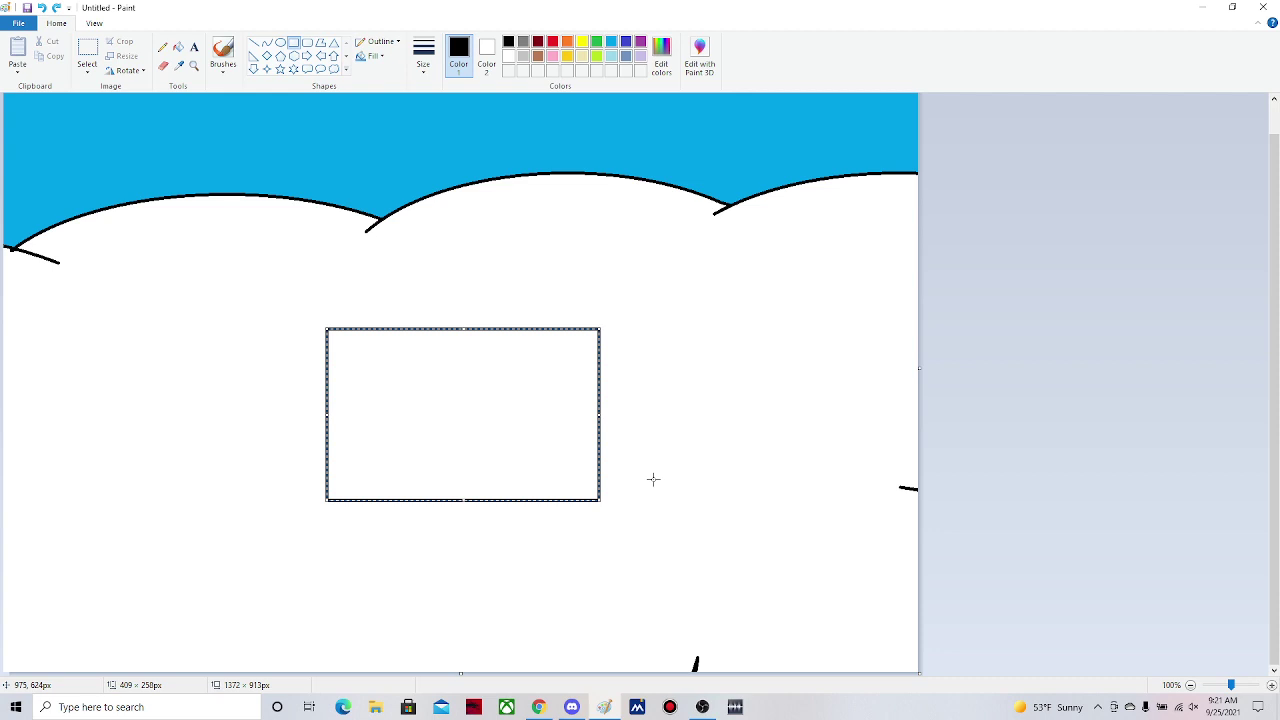
{"action": "left_click_drag", "start_coordinate": [535, 437], "coordinate": [526, 369]}
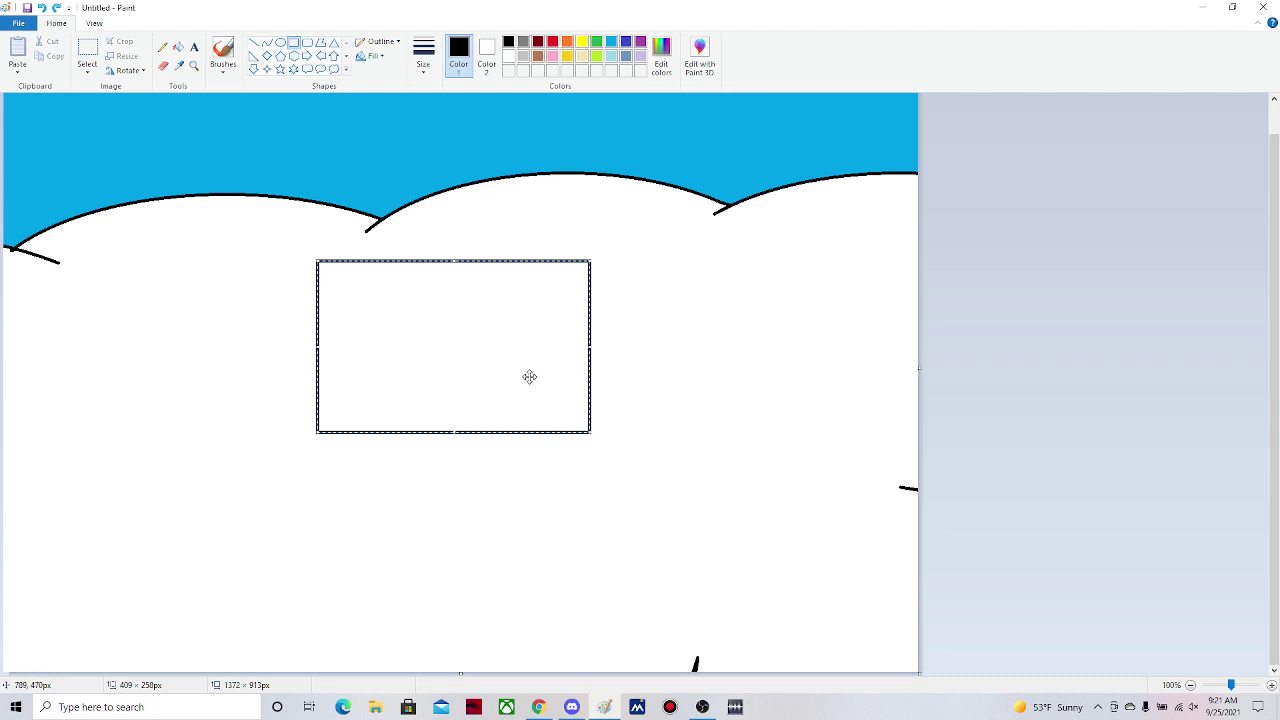
{"action": "left_click_drag", "start_coordinate": [530, 376], "coordinate": [581, 526]}
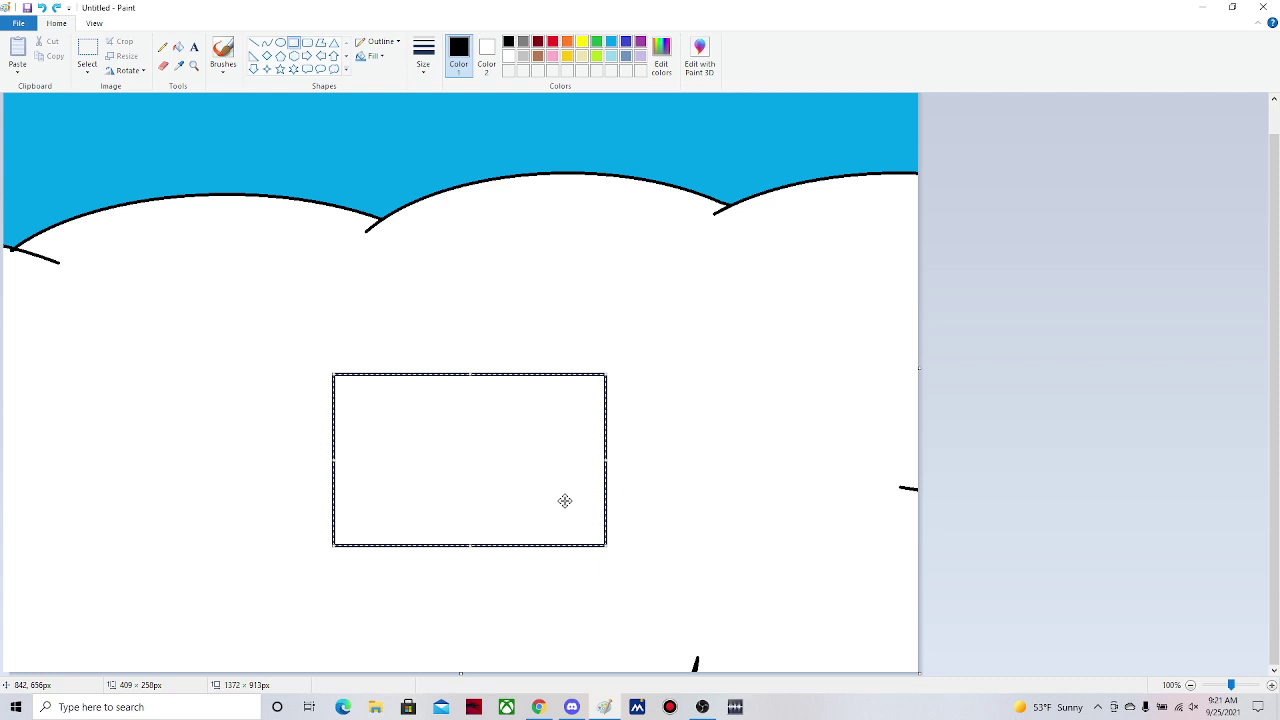
{"action": "left_click", "coordinate": [658, 494]}
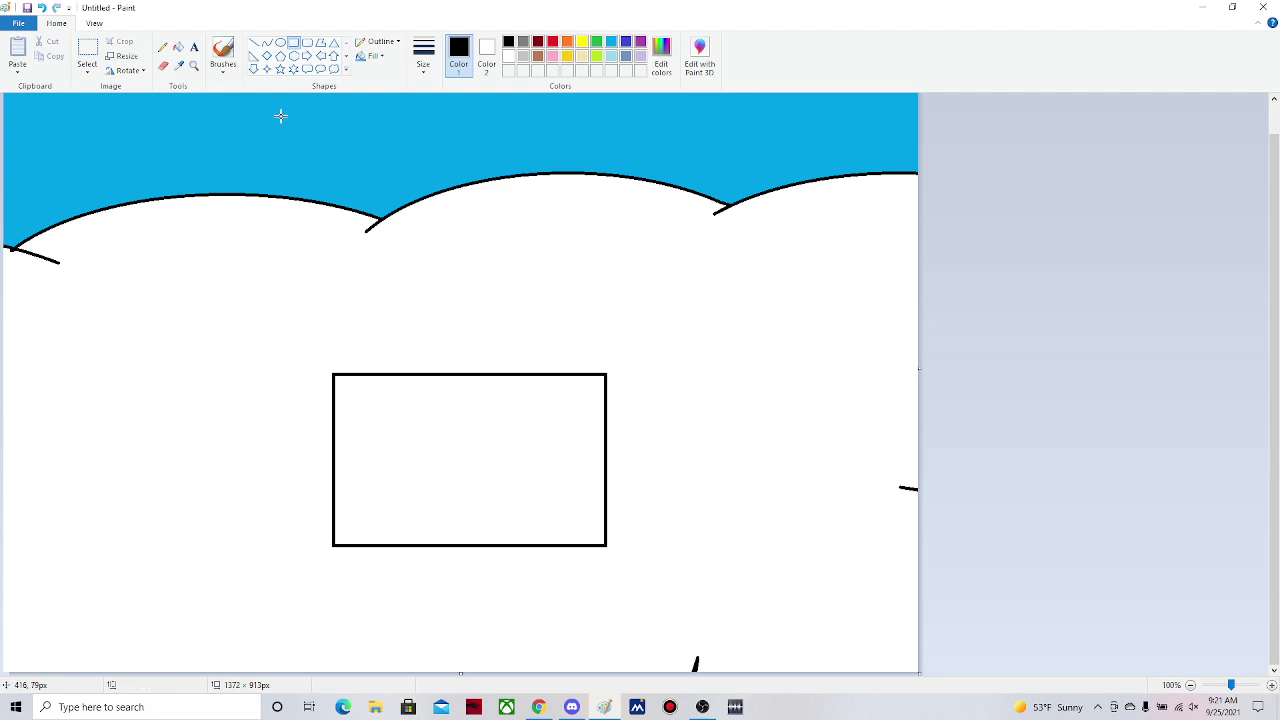
- Draw two roughly parallel black curves from the canvas's lower edge up into the rectangle, outlining a bent arm
{"action": "left_click", "coordinate": [266, 43]}
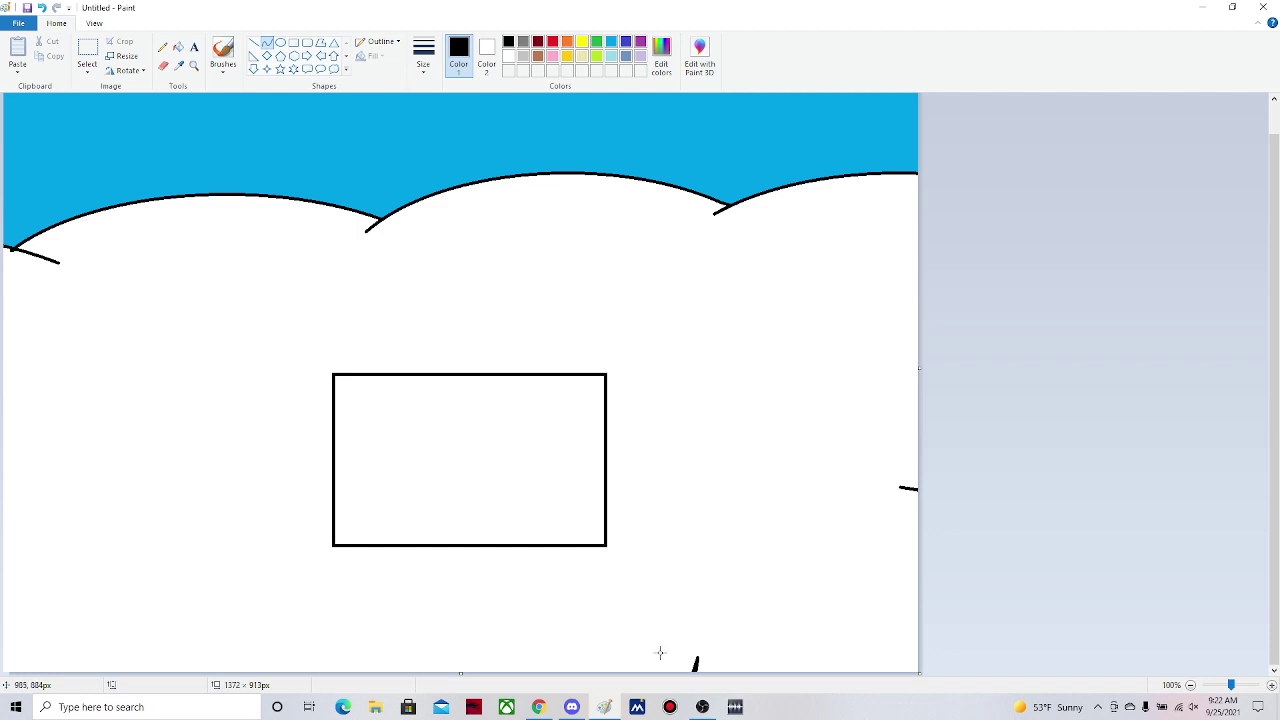
{"action": "left_click_drag", "start_coordinate": [655, 671], "coordinate": [569, 461]}
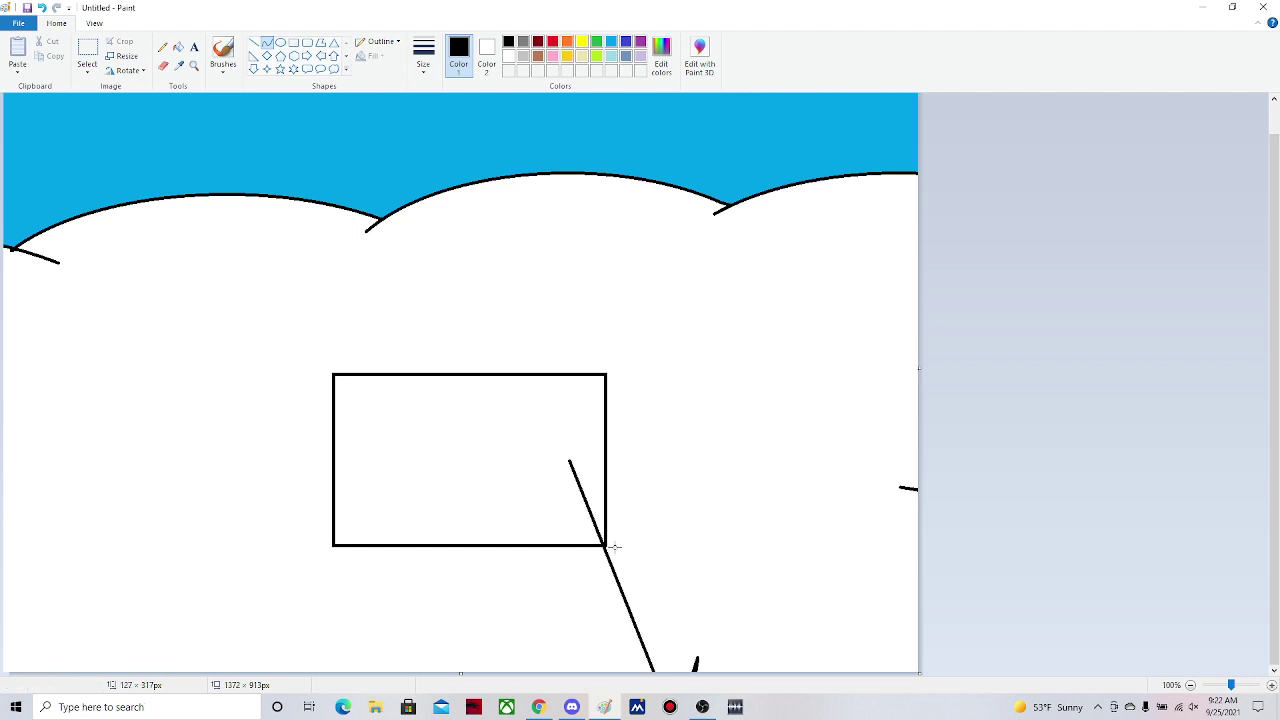
{"action": "left_click_drag", "start_coordinate": [614, 547], "coordinate": [672, 596]}
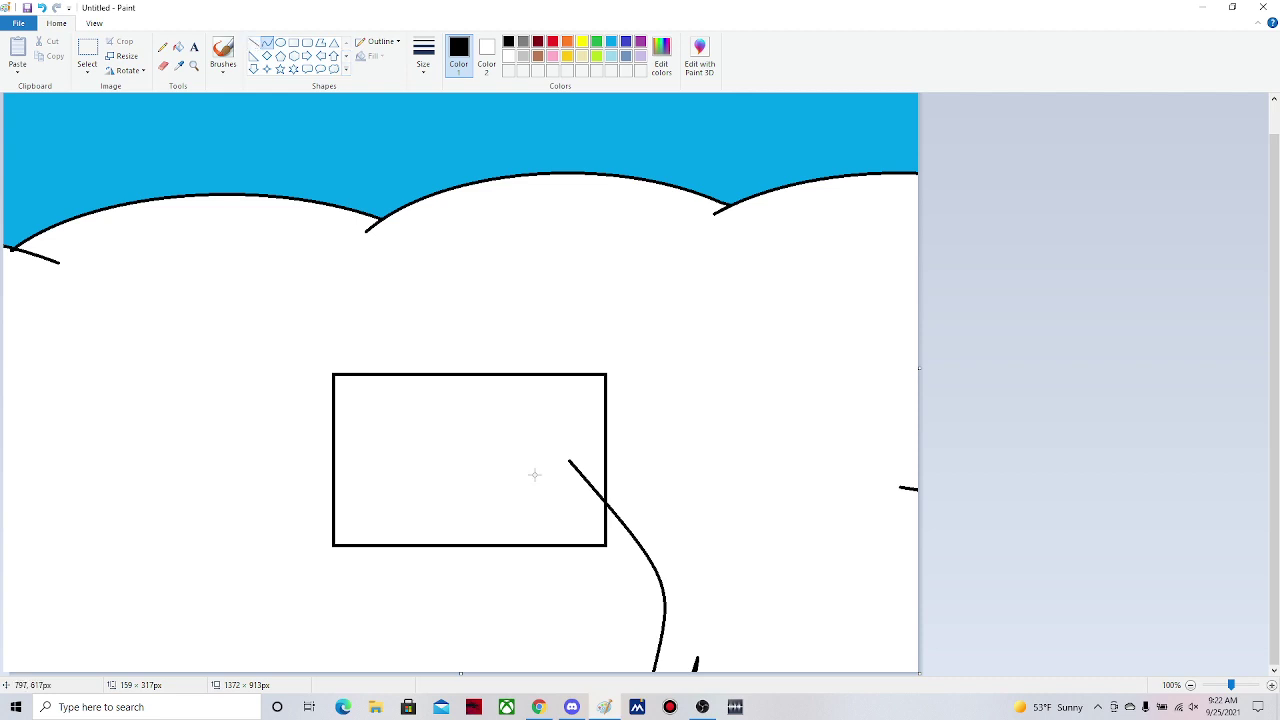
{"action": "left_click_drag", "start_coordinate": [534, 475], "coordinate": [624, 580]}
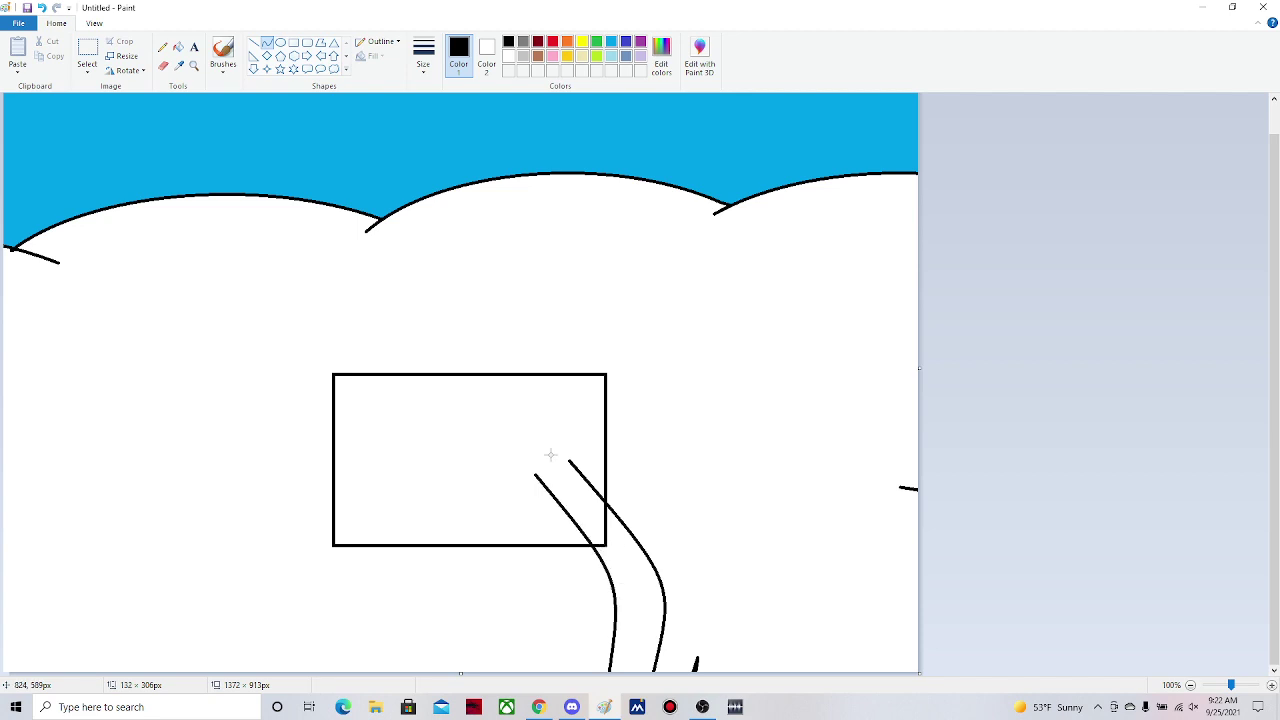
- Close the arm's upper end with a straight line about 49 × 22 px and fill the arm with black
{"action": "left_click", "coordinate": [253, 42]}
{"action": "mouse_move", "coordinate": [536, 472]}
{"action": "left_mouse_down"}
{"action": "mouse_move", "coordinate": [575, 460]}
{"action": "mouse_move", "coordinate": [536, 476]}
{"action": "left_mouse_up"}
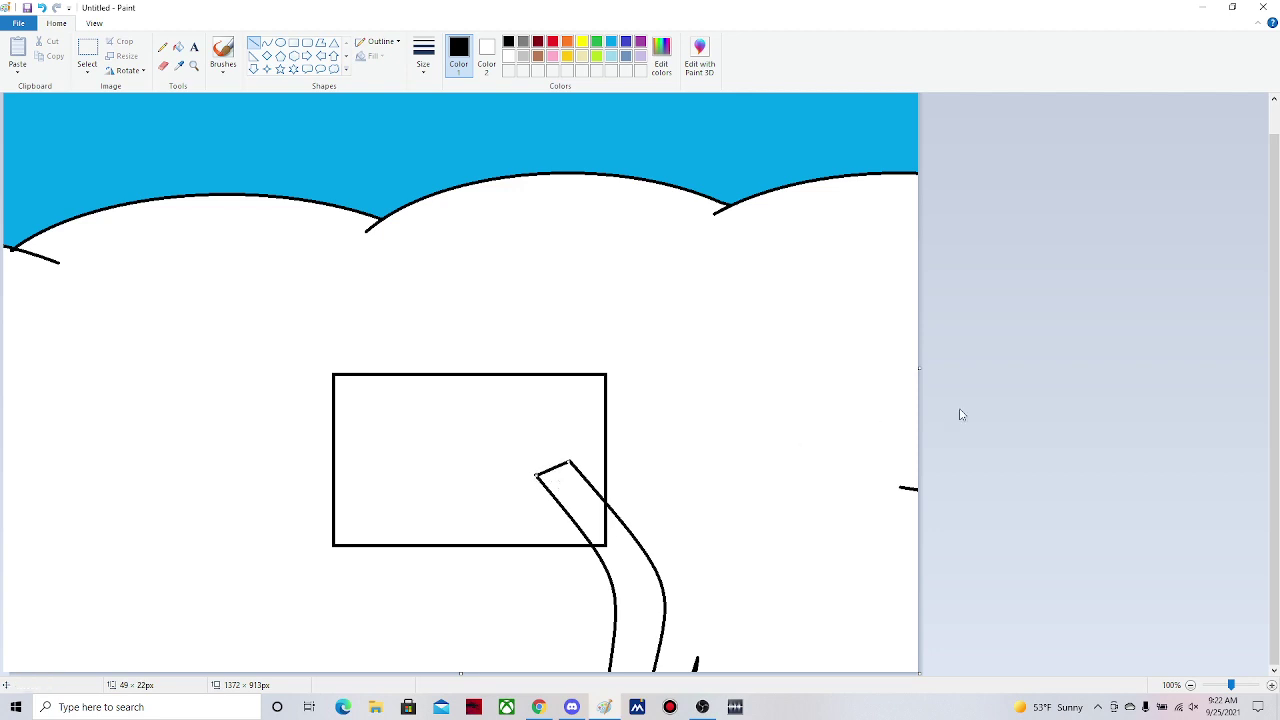
{"action": "left_click", "coordinate": [1014, 406]}
{"action": "left_click", "coordinate": [178, 47]}
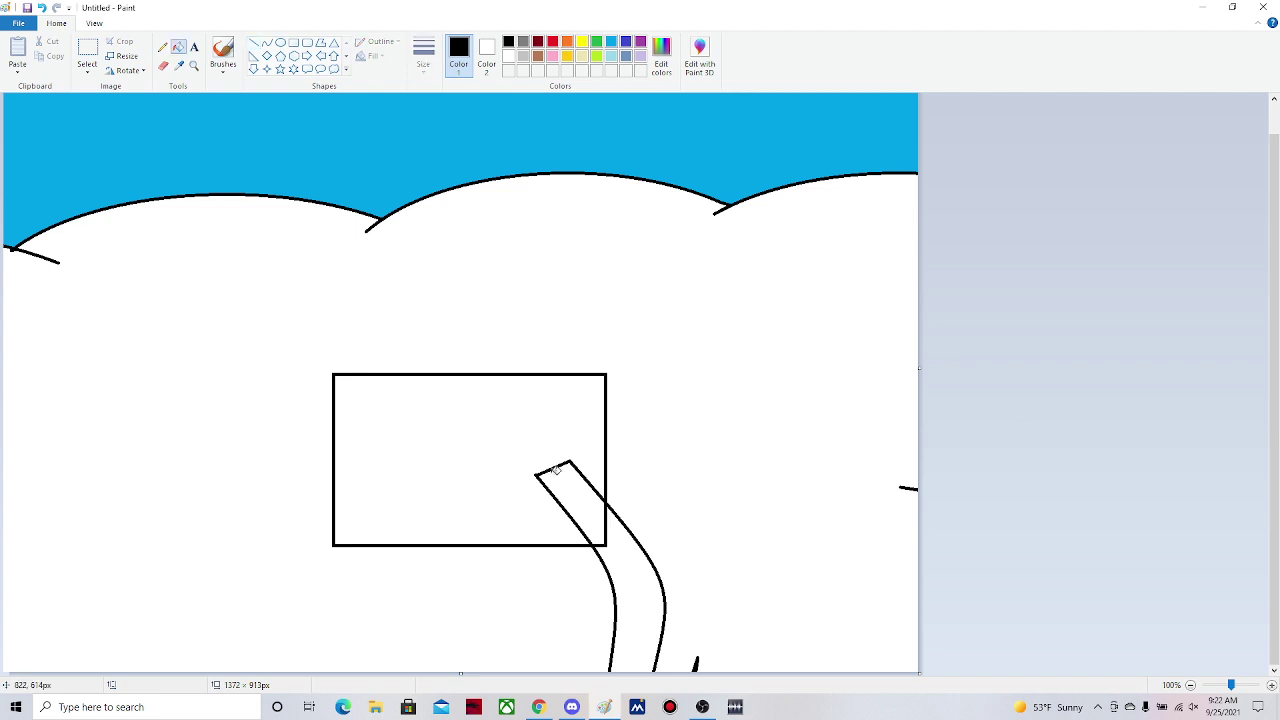
{"action": "left_click", "coordinate": [556, 471]}
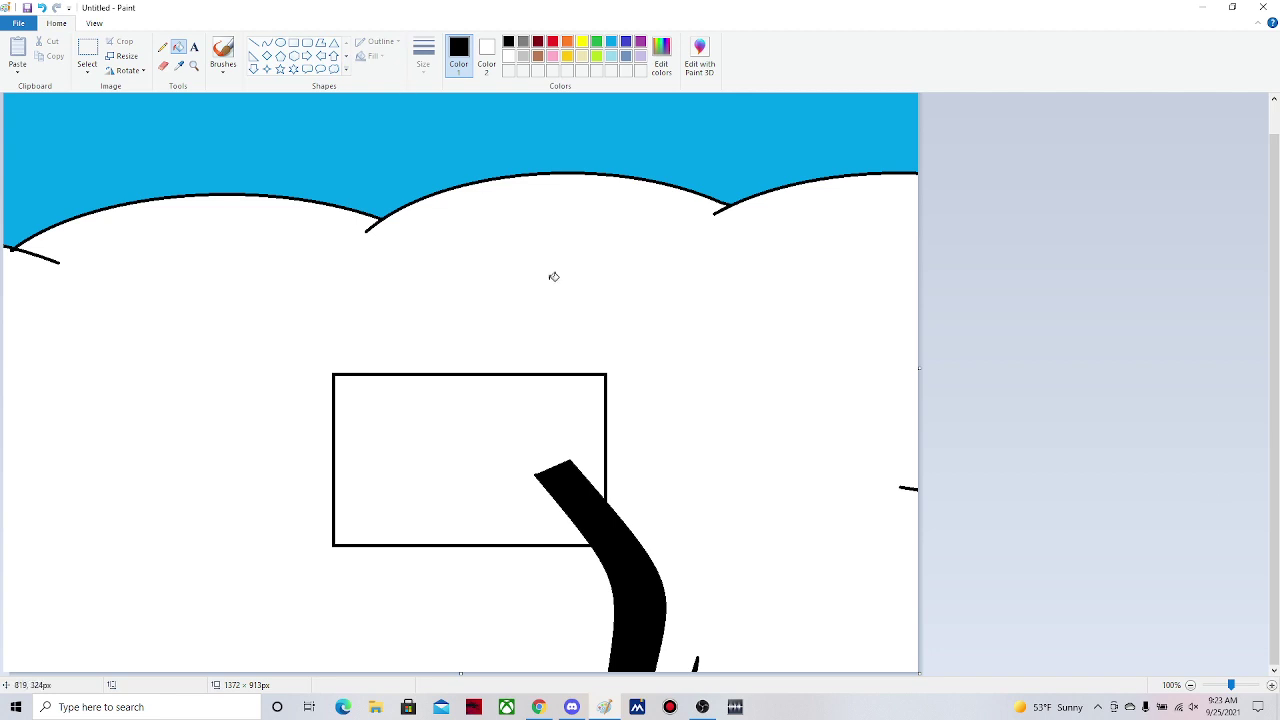
- Try outlining a hand with curves at the upper end of the black arm, and undo those curves
{"action": "left_click", "coordinate": [281, 44]}
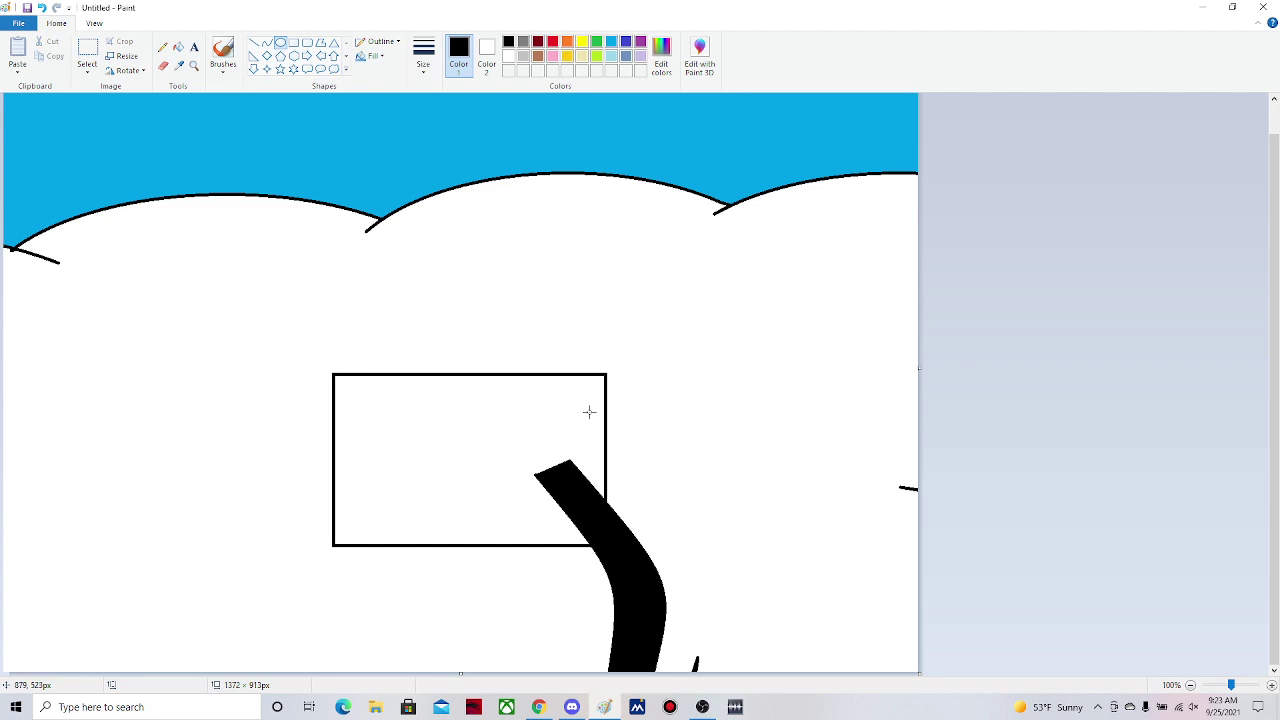
{"action": "left_click", "coordinate": [267, 44]}
{"action": "left_click_drag", "start_coordinate": [534, 476], "coordinate": [485, 449]}
{"action": "left_click_drag", "start_coordinate": [485, 449], "coordinate": [503, 481]}
{"action": "left_click_drag", "start_coordinate": [571, 461], "coordinate": [581, 427]}
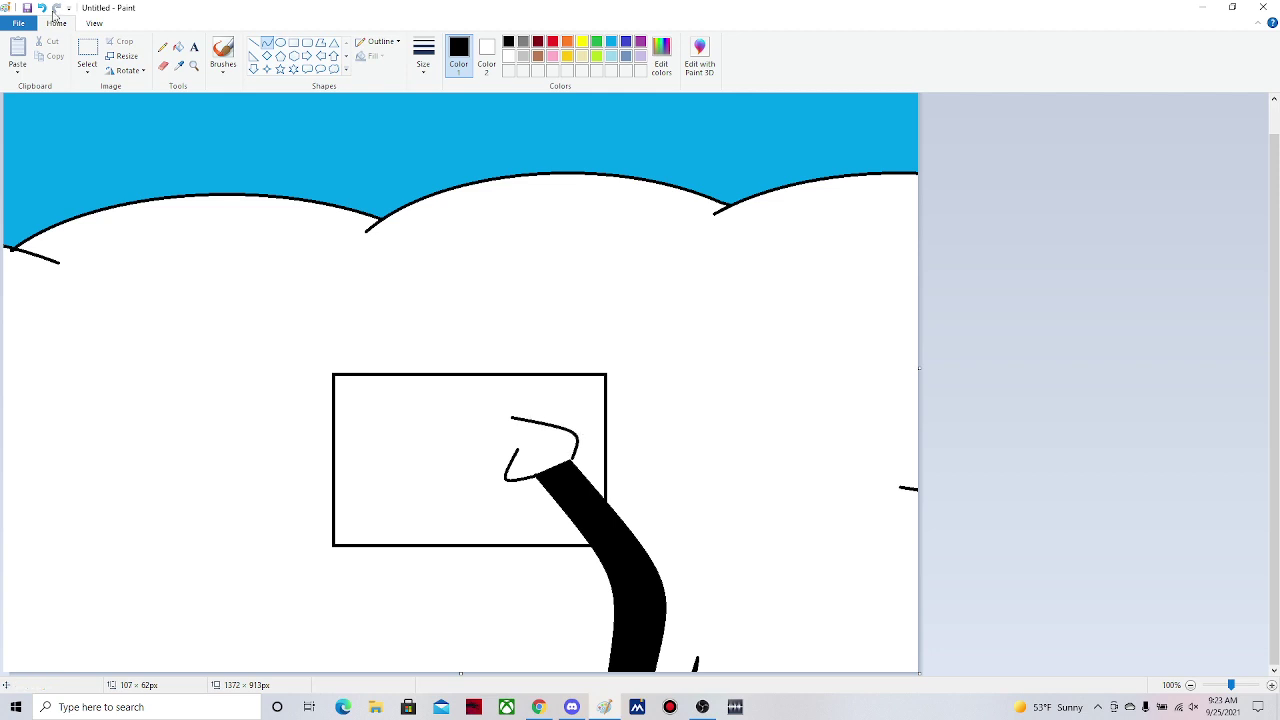
{"action": "left_click", "coordinate": [41, 7]}
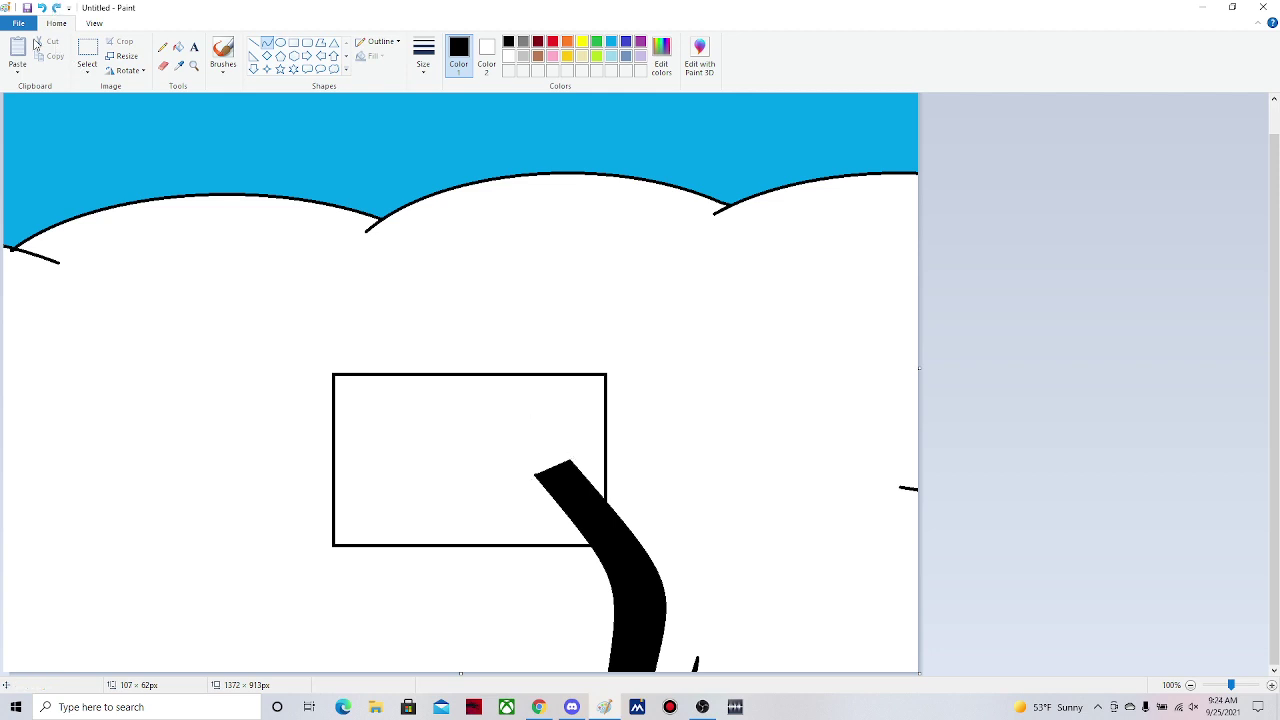
- Erase the tip of the black arm and draw a black-outlined circle about 126 × 120 px touching its shortened end
{"action": "left_click", "coordinate": [163, 65]}
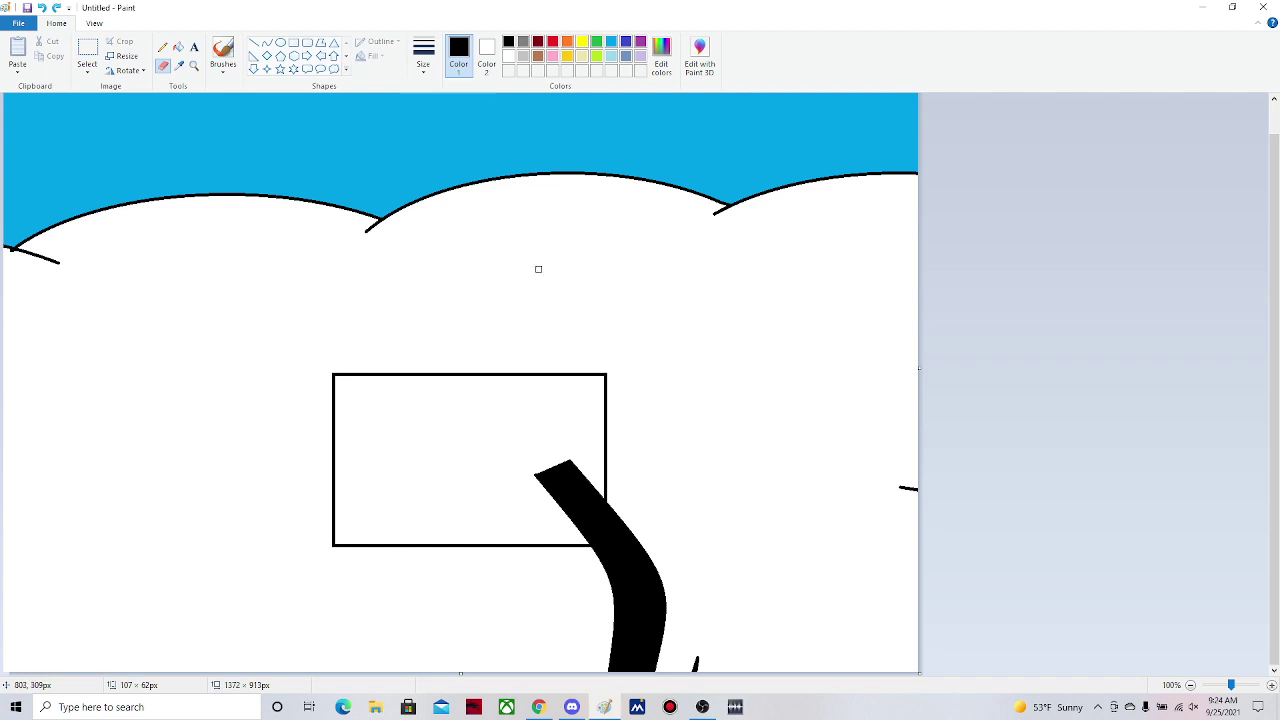
{"action": "mouse_move", "coordinate": [554, 500]}
{"action": "left_mouse_down"}
{"action": "mouse_move", "coordinate": [571, 485]}
{"action": "mouse_move", "coordinate": [554, 498]}
{"action": "mouse_move", "coordinate": [549, 437]}
{"action": "left_mouse_up"}
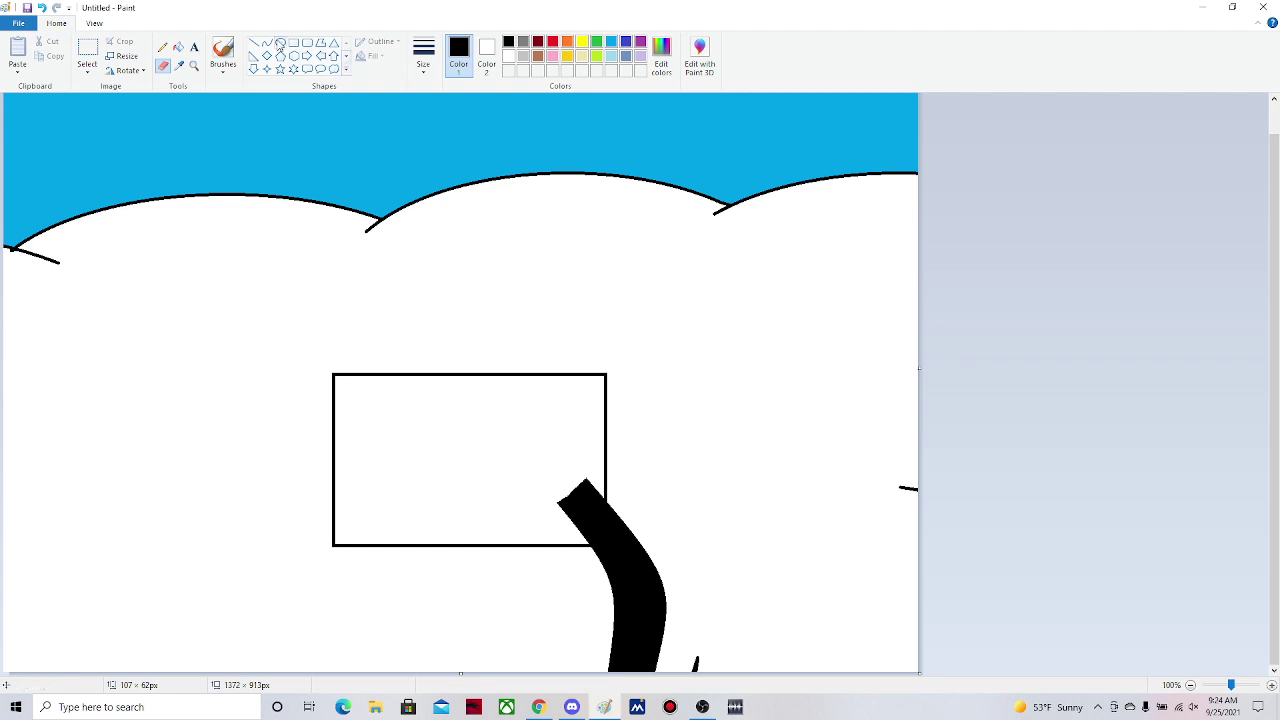
{"action": "left_click", "coordinate": [280, 43]}
{"action": "left_click_drag", "start_coordinate": [491, 421], "coordinate": [580, 494]}
{"action": "mouse_move", "coordinate": [543, 446]}
{"action": "left_mouse_down"}
{"action": "mouse_move", "coordinate": [550, 457]}
{"action": "mouse_move", "coordinate": [502, 421]}
{"action": "left_mouse_up"}
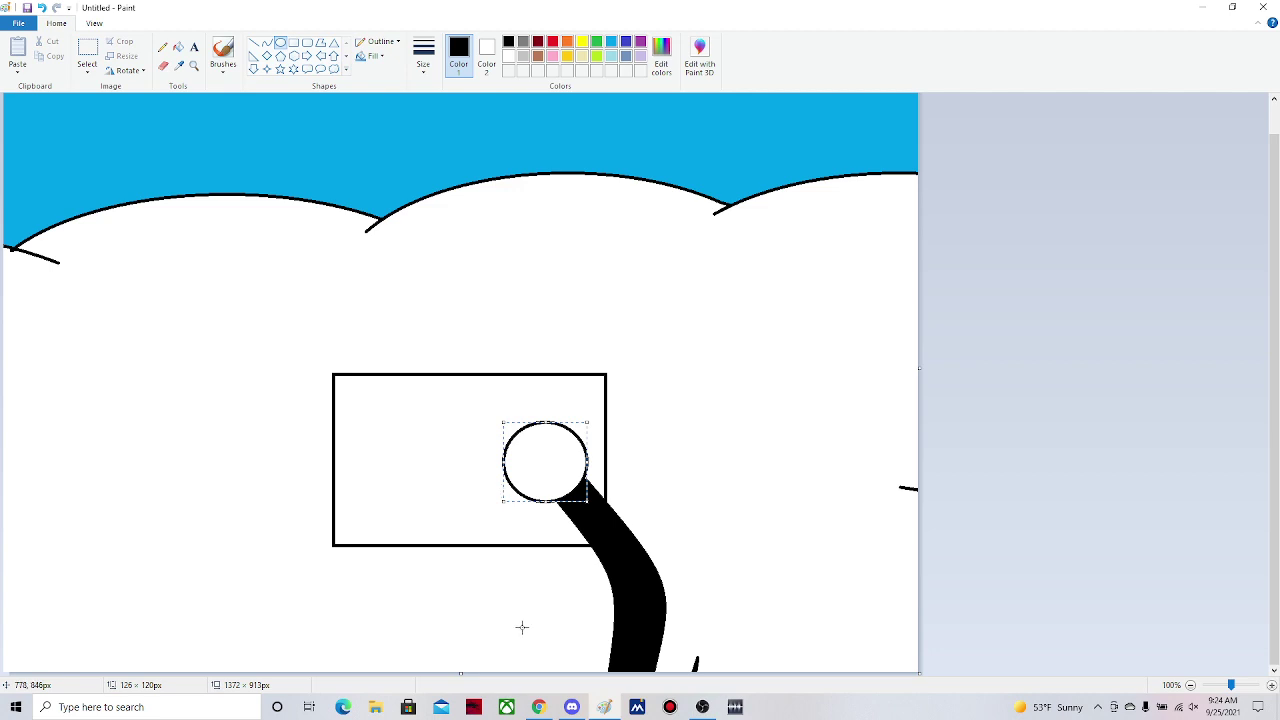
- Erase the side of the circle facing away from the black arm to leave a gap in its outline
{"action": "left_click", "coordinate": [163, 65]}
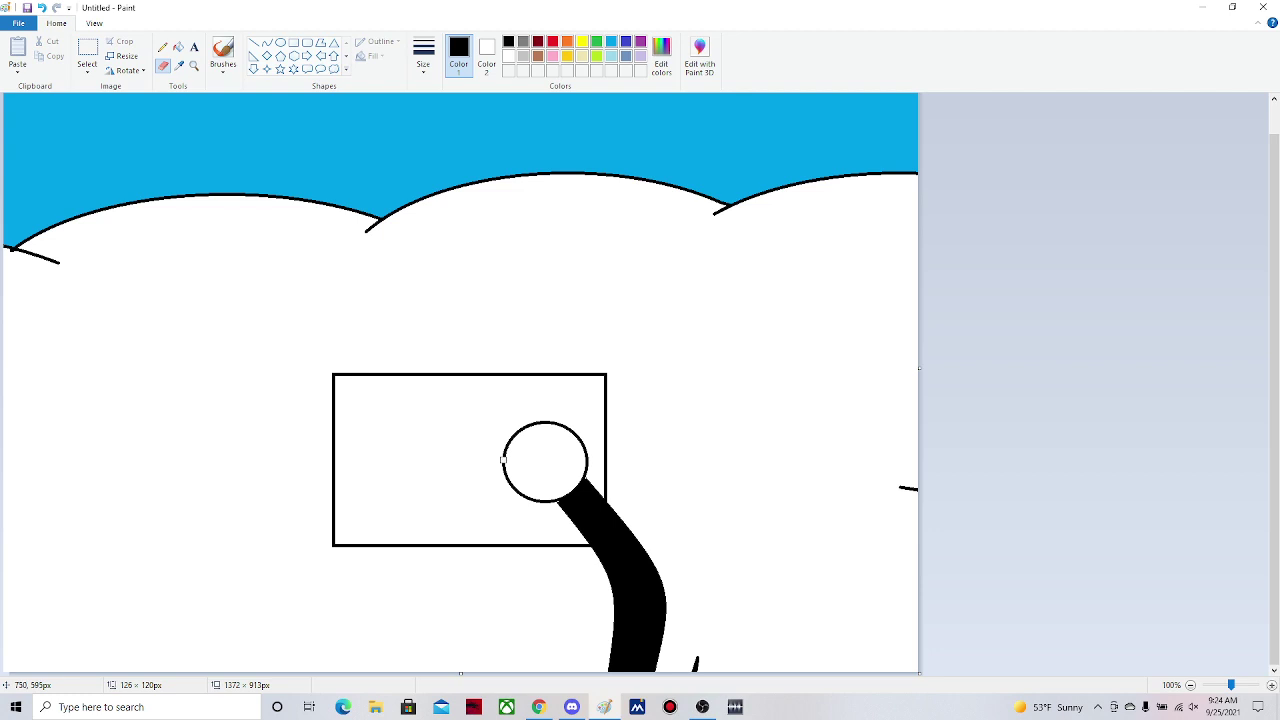
{"action": "mouse_move", "coordinate": [503, 460]}
{"action": "left_mouse_down"}
{"action": "mouse_move", "coordinate": [517, 487]}
{"action": "mouse_move", "coordinate": [486, 440]}
{"action": "left_mouse_up"}
- Try closing the circle's gap with curves and a short line shaped as fingers, erase part of them, and undo these changes
{"action": "left_click", "coordinate": [267, 43]}
{"action": "left_click_drag", "start_coordinate": [518, 493], "coordinate": [516, 467]}
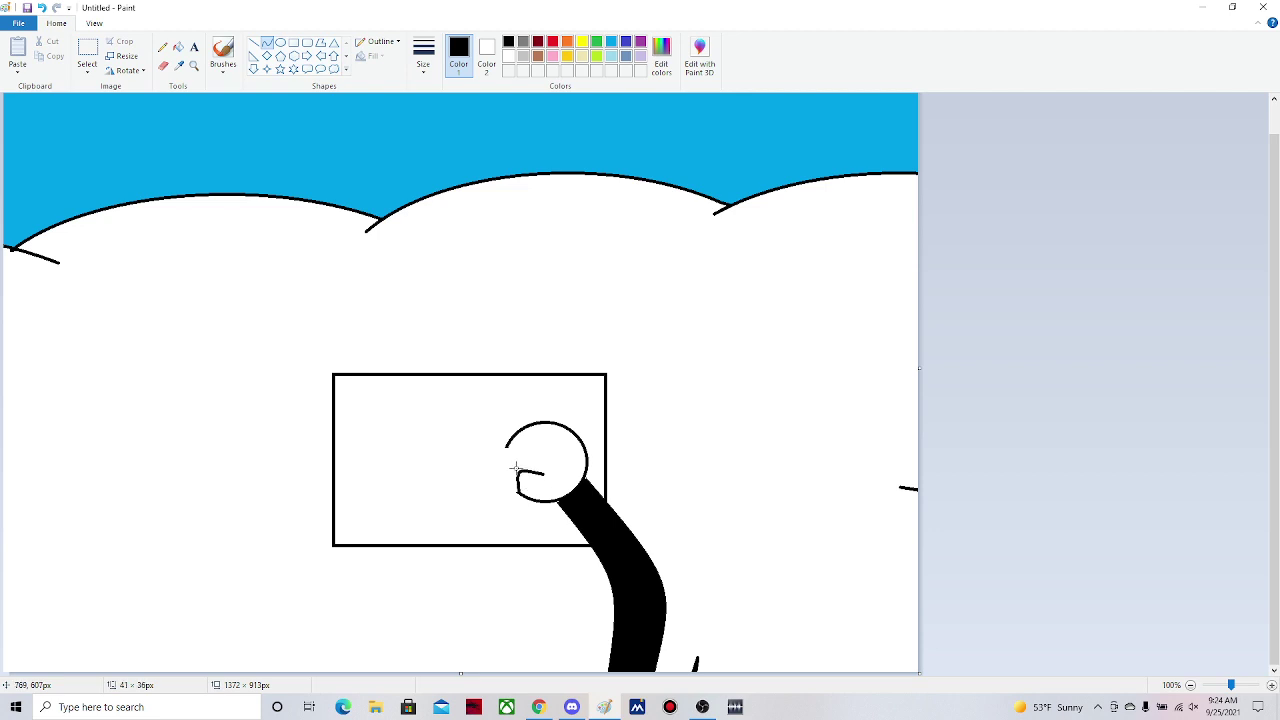
{"action": "left_click", "coordinate": [253, 44]}
{"action": "left_click", "coordinate": [267, 45]}
{"action": "mouse_move", "coordinate": [500, 443]}
{"action": "left_mouse_down"}
{"action": "mouse_move", "coordinate": [543, 473]}
{"action": "mouse_move", "coordinate": [505, 457]}
{"action": "mouse_move", "coordinate": [513, 477]}
{"action": "left_mouse_up"}
{"action": "left_click", "coordinate": [42, 10]}
{"action": "left_click_drag", "start_coordinate": [505, 447], "coordinate": [502, 464]}
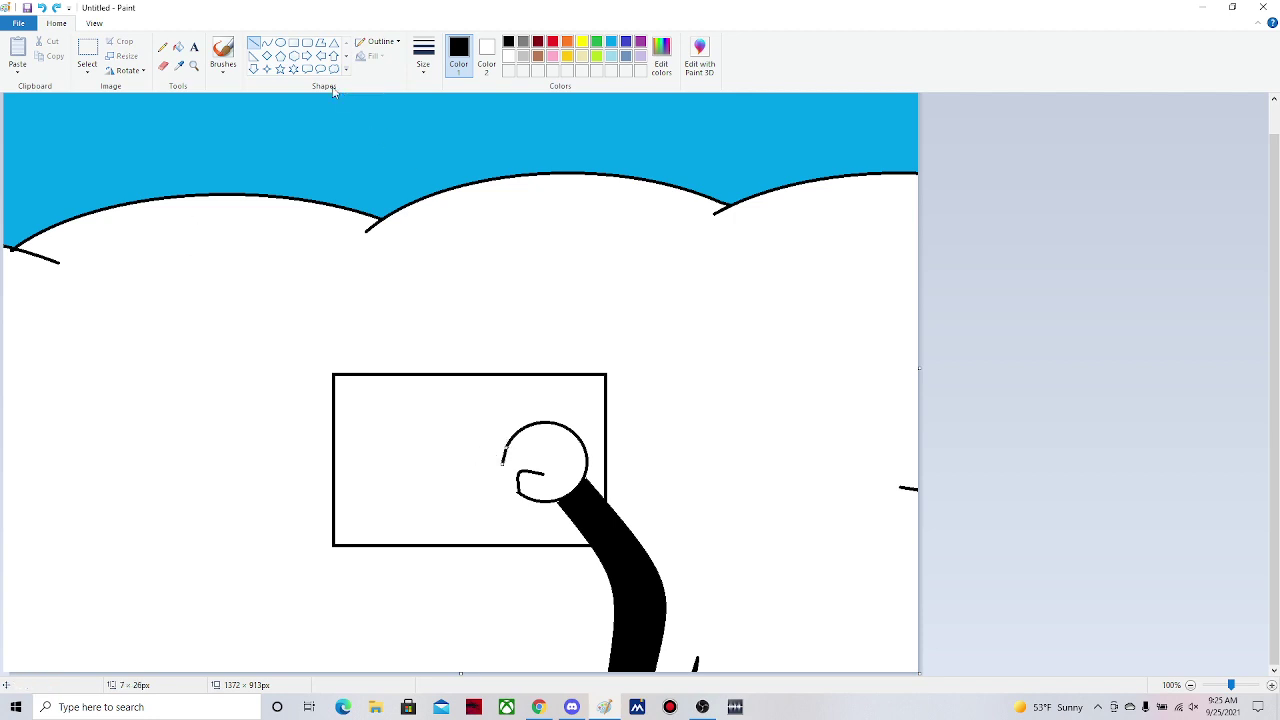
{"action": "left_click", "coordinate": [267, 43]}
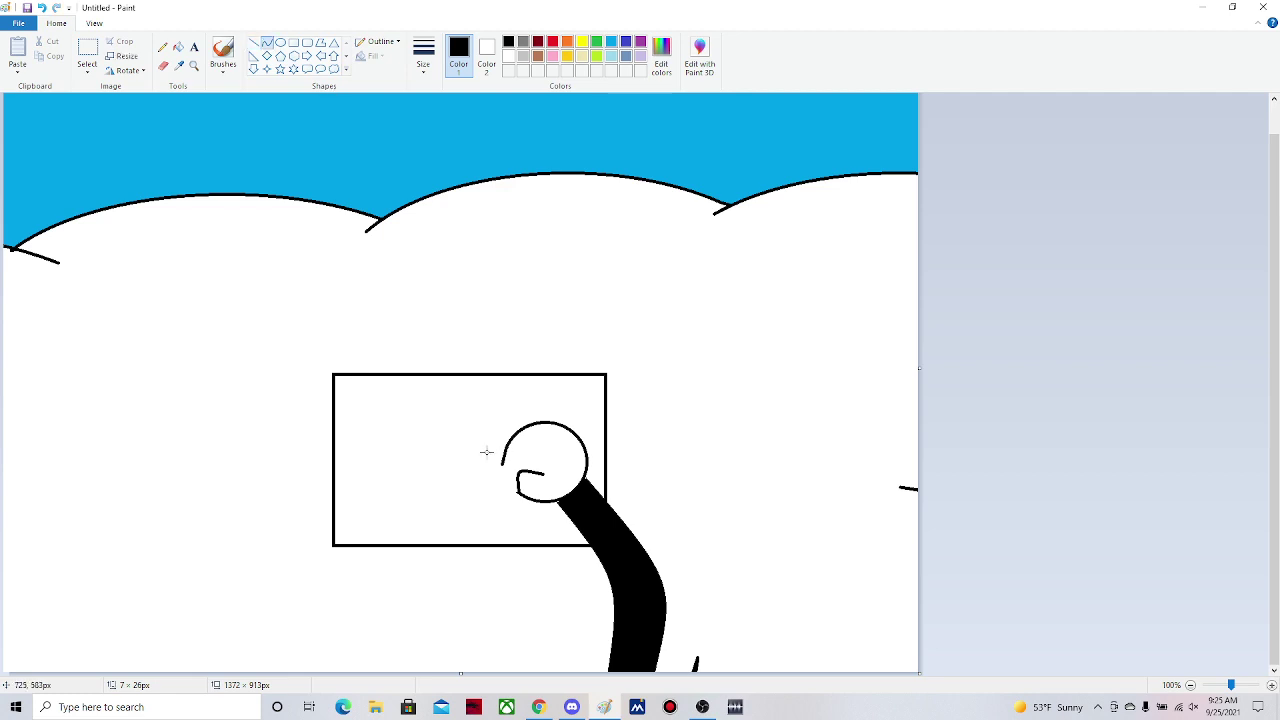
{"action": "mouse_move", "coordinate": [502, 464]}
{"action": "left_mouse_down"}
{"action": "mouse_move", "coordinate": [530, 465]}
{"action": "mouse_move", "coordinate": [503, 462]}
{"action": "mouse_move", "coordinate": [495, 487]}
{"action": "left_mouse_up"}
{"action": "left_click", "coordinate": [164, 65]}
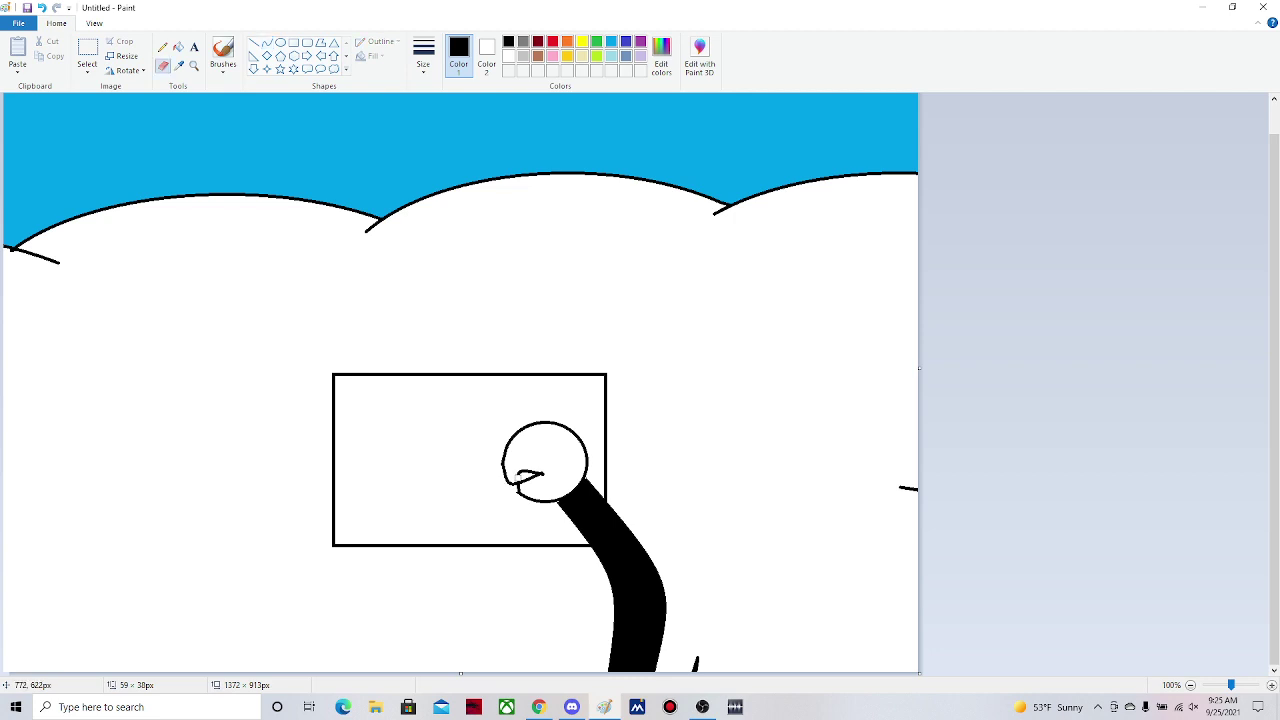
{"action": "left_click_drag", "start_coordinate": [508, 484], "coordinate": [537, 469]}
{"action": "left_click", "coordinate": [43, 8]}
{"action": "left_click", "coordinate": [43, 8]}
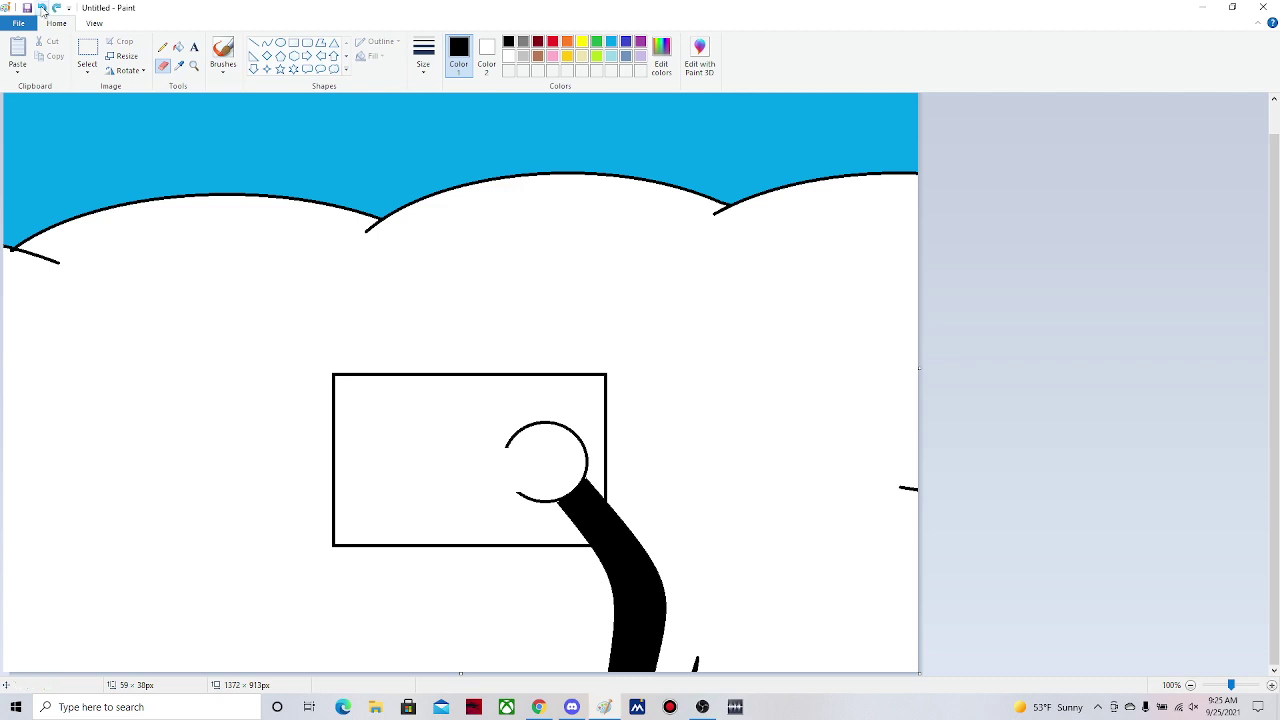
- Try new finger curves from both ends of the circle's gap, and undo them
{"action": "left_click", "coordinate": [267, 43]}
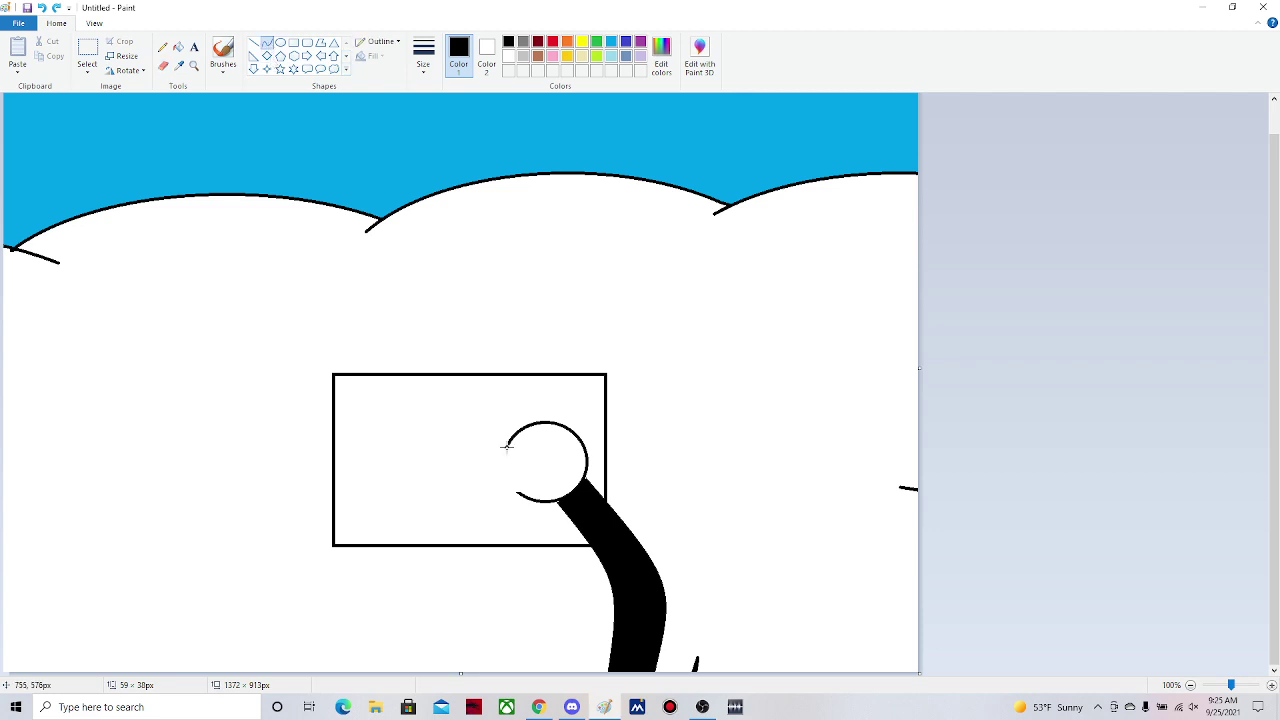
{"action": "left_click_drag", "start_coordinate": [506, 446], "coordinate": [494, 476]}
{"action": "mouse_move", "coordinate": [519, 491]}
{"action": "left_mouse_down"}
{"action": "mouse_move", "coordinate": [535, 468]}
{"action": "mouse_move", "coordinate": [498, 484]}
{"action": "mouse_move", "coordinate": [515, 487]}
{"action": "left_mouse_up"}
{"action": "left_click", "coordinate": [43, 11]}
{"action": "left_click", "coordinate": [43, 11]}
- Draw a hooked black curve from the lower end of the circle's gap into the circle as the lowest finger
{"action": "left_click", "coordinate": [519, 492]}
{"action": "mouse_move", "coordinate": [519, 492]}
{"action": "left_mouse_down"}
{"action": "mouse_move", "coordinate": [522, 474]}
{"action": "mouse_move", "coordinate": [539, 480]}
{"action": "mouse_move", "coordinate": [508, 483]}
{"action": "left_mouse_up"}
- Try extending the upper end of the circle's gap with a curve and a straight line, undoing each
{"action": "left_click_drag", "start_coordinate": [507, 447], "coordinate": [499, 477]}
{"action": "key", "text": "ctrl+z"}
{"action": "left_click", "coordinate": [253, 42]}
{"action": "left_click_drag", "start_coordinate": [506, 447], "coordinate": [504, 462]}
{"action": "key", "text": "ctrl+z"}
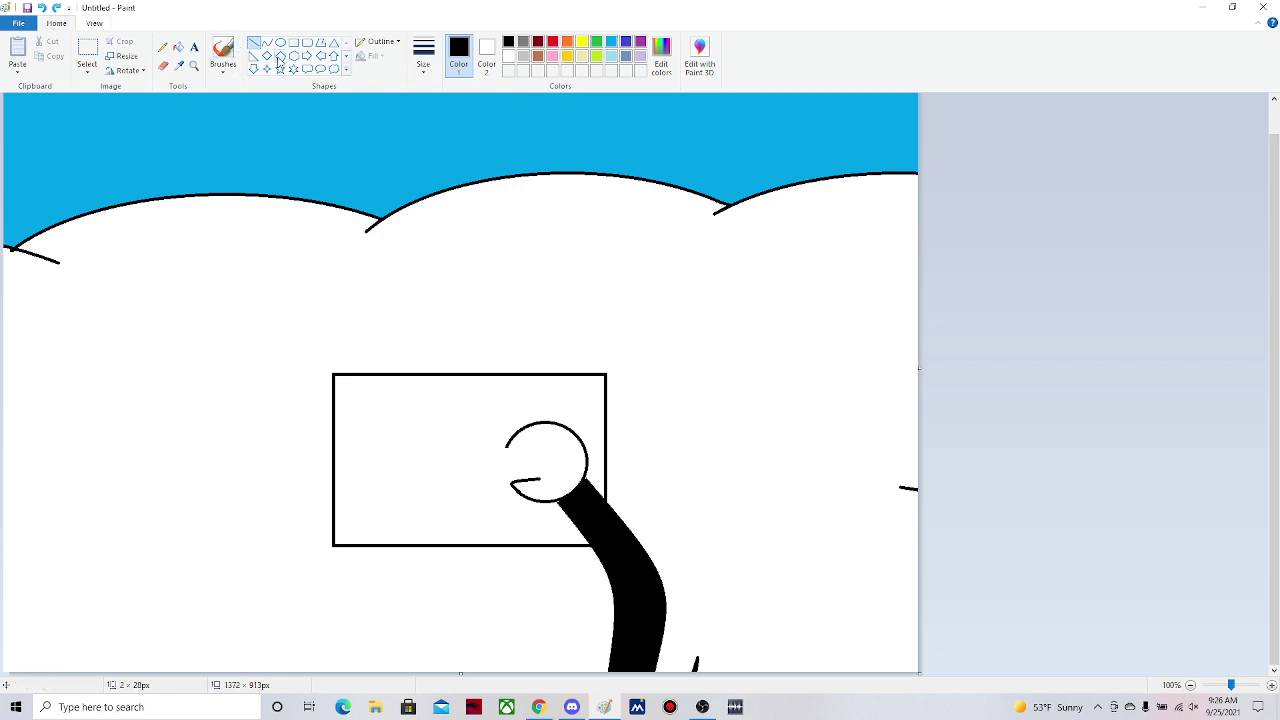
- Close the circle's gap with short black curves and add a finger crease about 57 × 21 px inside the hand
{"action": "left_click", "coordinate": [267, 42]}
{"action": "left_click_drag", "start_coordinate": [506, 447], "coordinate": [507, 462]}
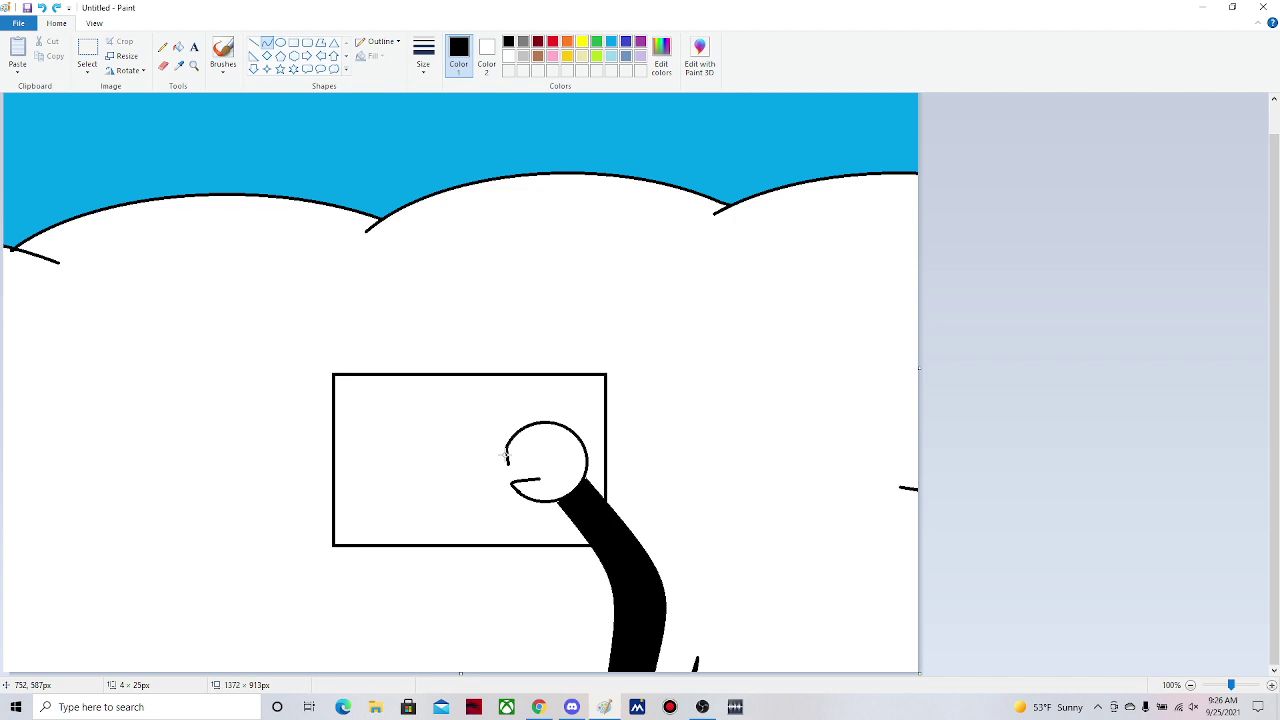
{"action": "left_click_drag", "start_coordinate": [507, 456], "coordinate": [503, 456]}
{"action": "mouse_move", "coordinate": [512, 482]}
{"action": "left_mouse_down"}
{"action": "mouse_move", "coordinate": [539, 478]}
{"action": "mouse_move", "coordinate": [513, 484]}
{"action": "left_mouse_up"}
{"action": "left_click", "coordinate": [265, 43]}
{"action": "mouse_move", "coordinate": [506, 457]}
{"action": "left_mouse_down"}
{"action": "mouse_move", "coordinate": [546, 444]}
{"action": "mouse_move", "coordinate": [525, 446]}
{"action": "left_mouse_up"}
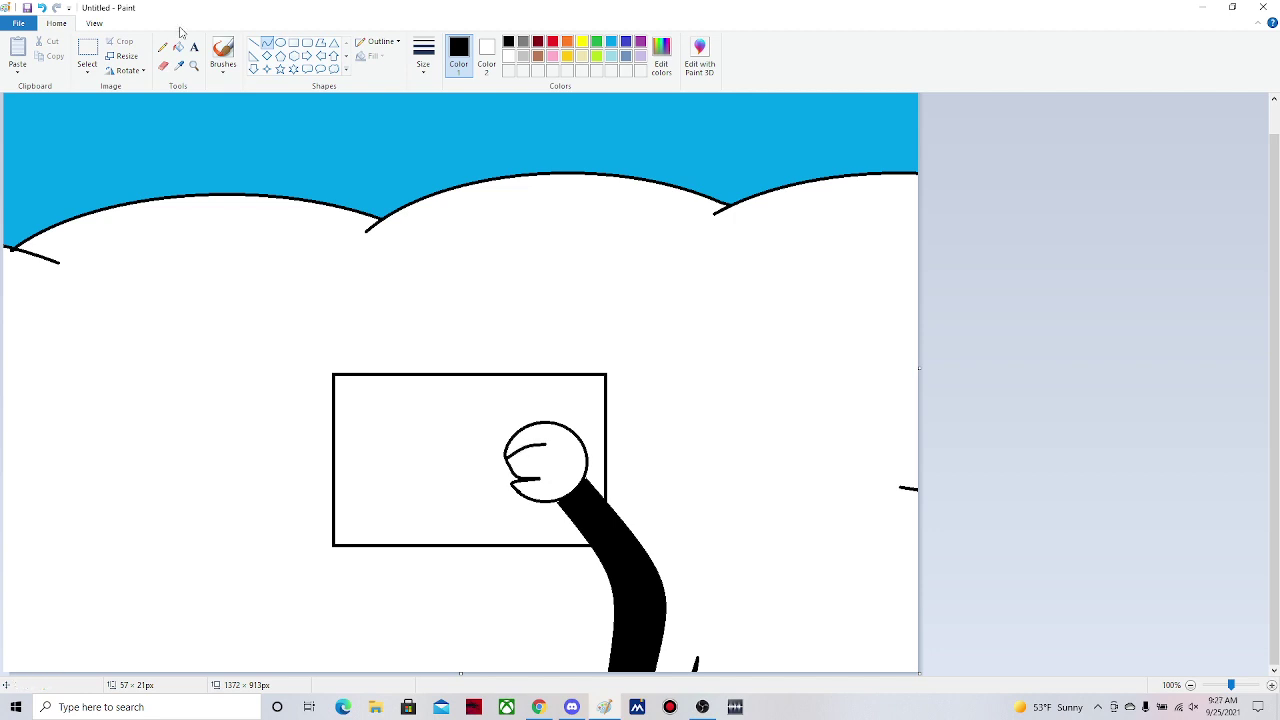
- Draw a small circle about 39 × 37 px inside the hand near its upper edge and fill it with black
{"action": "left_click", "coordinate": [253, 43]}
{"action": "left_click", "coordinate": [280, 45]}
{"action": "mouse_move", "coordinate": [555, 440]}
{"action": "left_mouse_down"}
{"action": "mouse_move", "coordinate": [577, 460]}
{"action": "mouse_move", "coordinate": [545, 437]}
{"action": "left_mouse_up"}
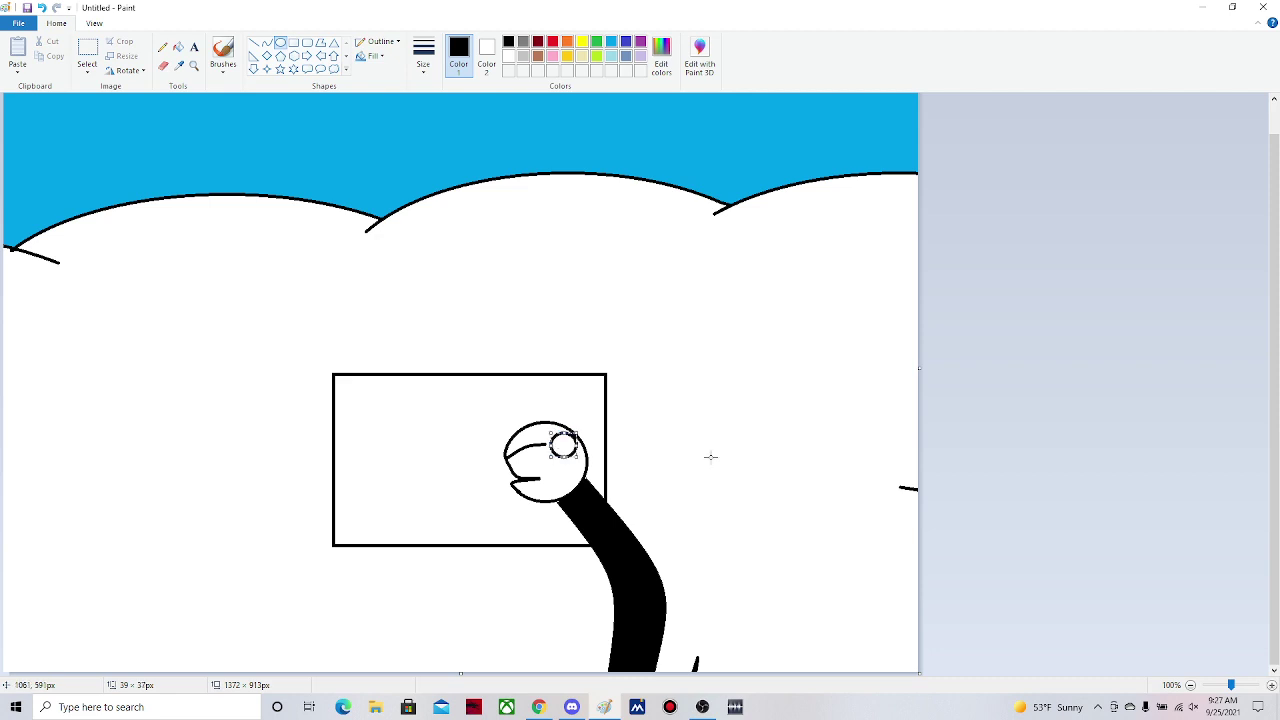
{"action": "left_click", "coordinate": [178, 46]}
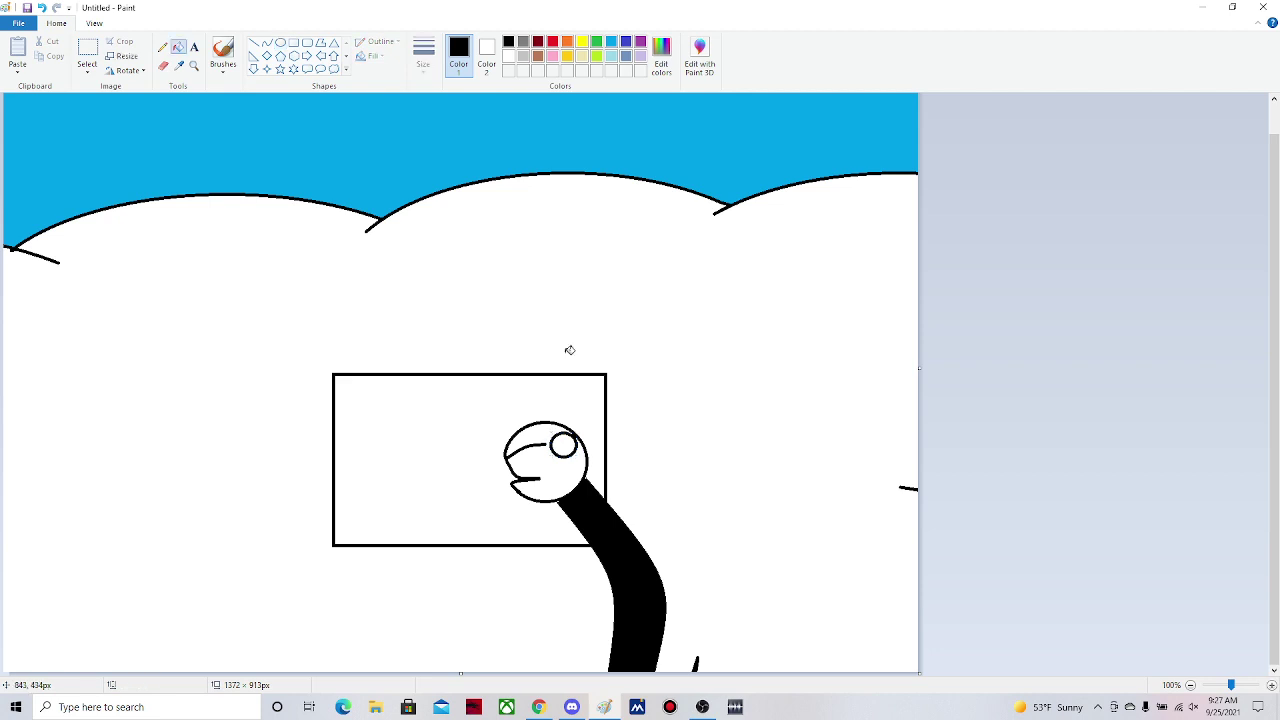
{"action": "left_click", "coordinate": [563, 446]}
- Draw two slanted parallel lines about 33 × 94 px across the hand, cap their upper end, and fill the bar with black
{"action": "left_click", "coordinate": [254, 42]}
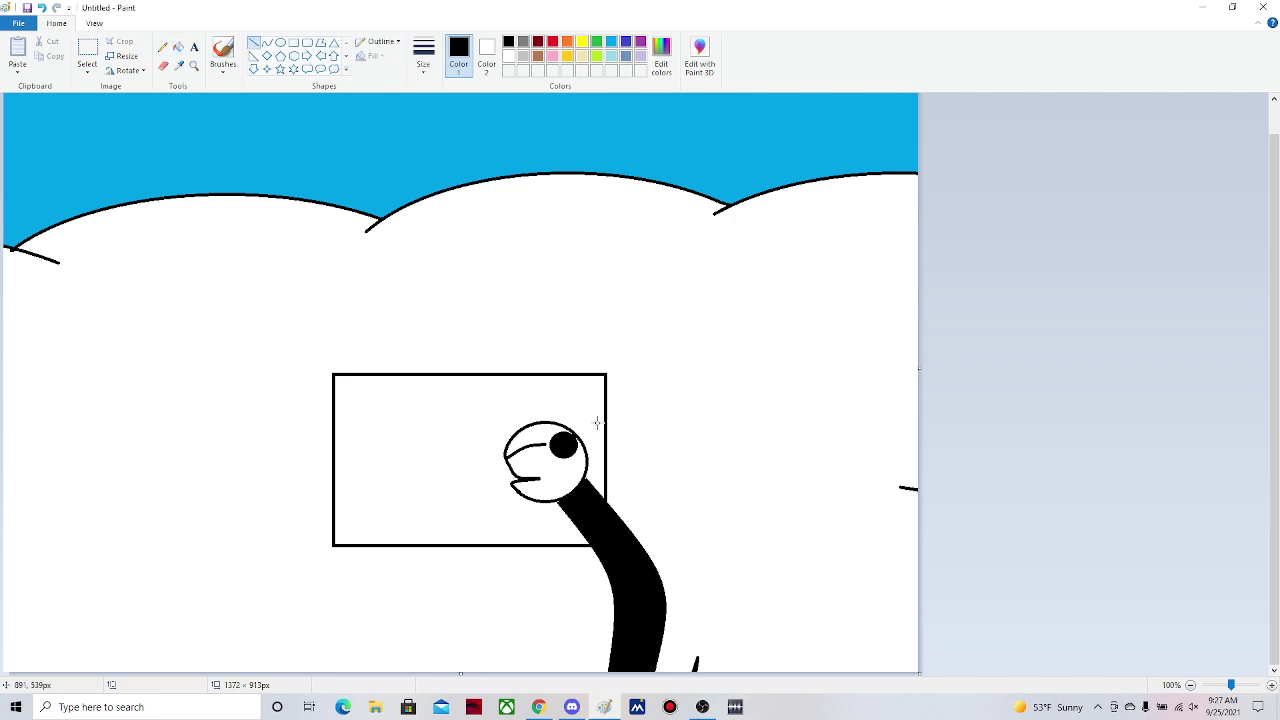
{"action": "left_click_drag", "start_coordinate": [520, 454], "coordinate": [546, 411]}
{"action": "left_click", "coordinate": [694, 399]}
{"action": "left_click_drag", "start_coordinate": [525, 482], "coordinate": [558, 412]}
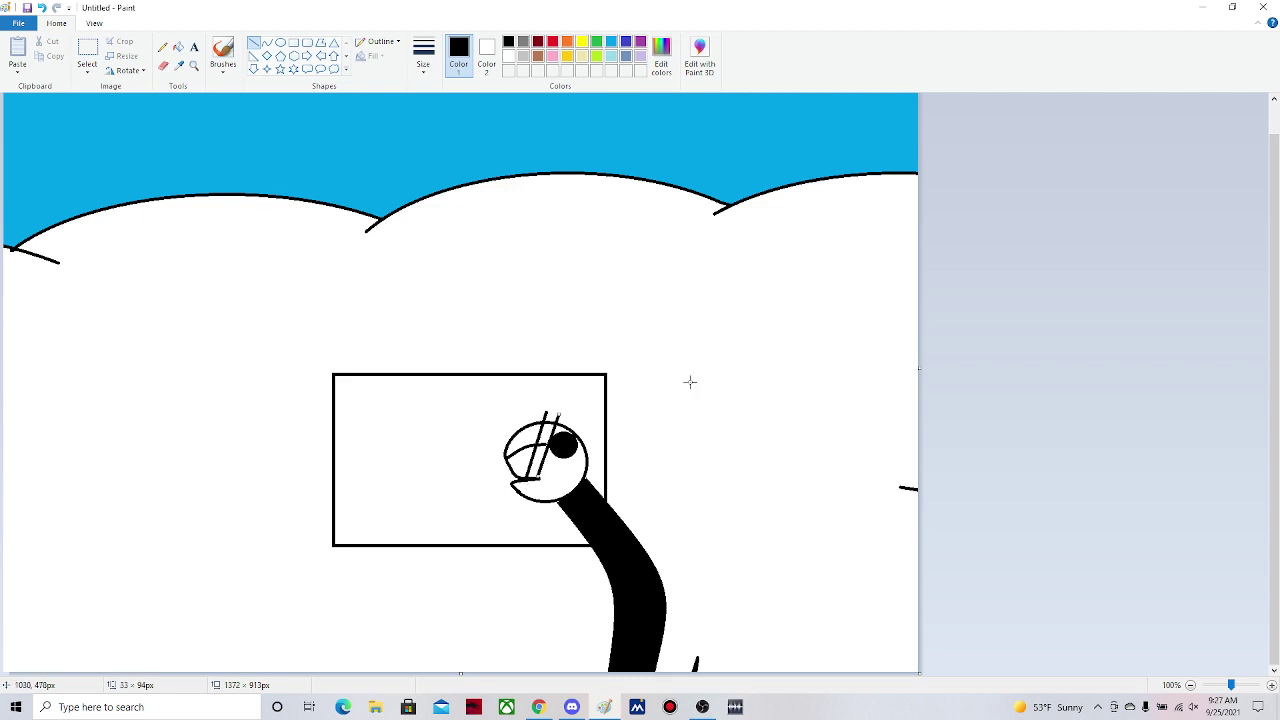
{"action": "left_click", "coordinate": [689, 381]}
{"action": "mouse_move", "coordinate": [545, 411]}
{"action": "left_mouse_down"}
{"action": "mouse_move", "coordinate": [558, 411]}
{"action": "mouse_move", "coordinate": [547, 407]}
{"action": "left_mouse_up"}
{"action": "left_click", "coordinate": [178, 47]}
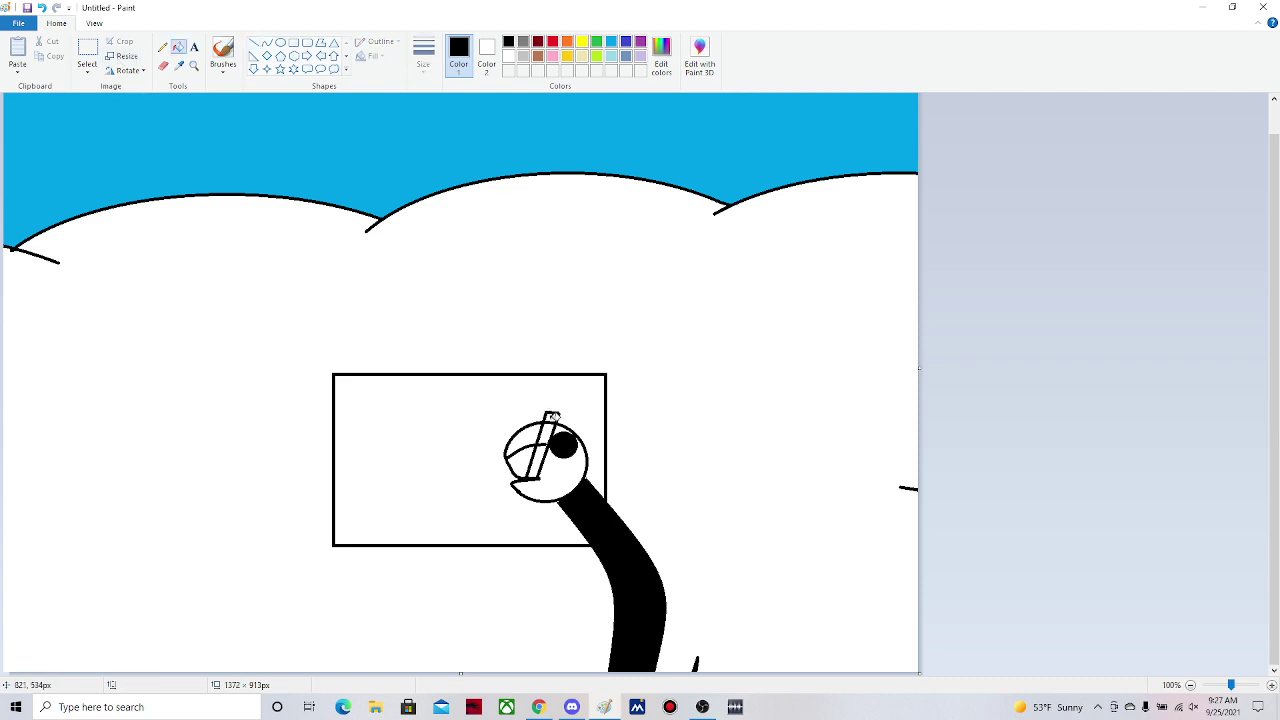
{"action": "left_click", "coordinate": [553, 416]}
{"action": "left_click", "coordinate": [545, 452]}
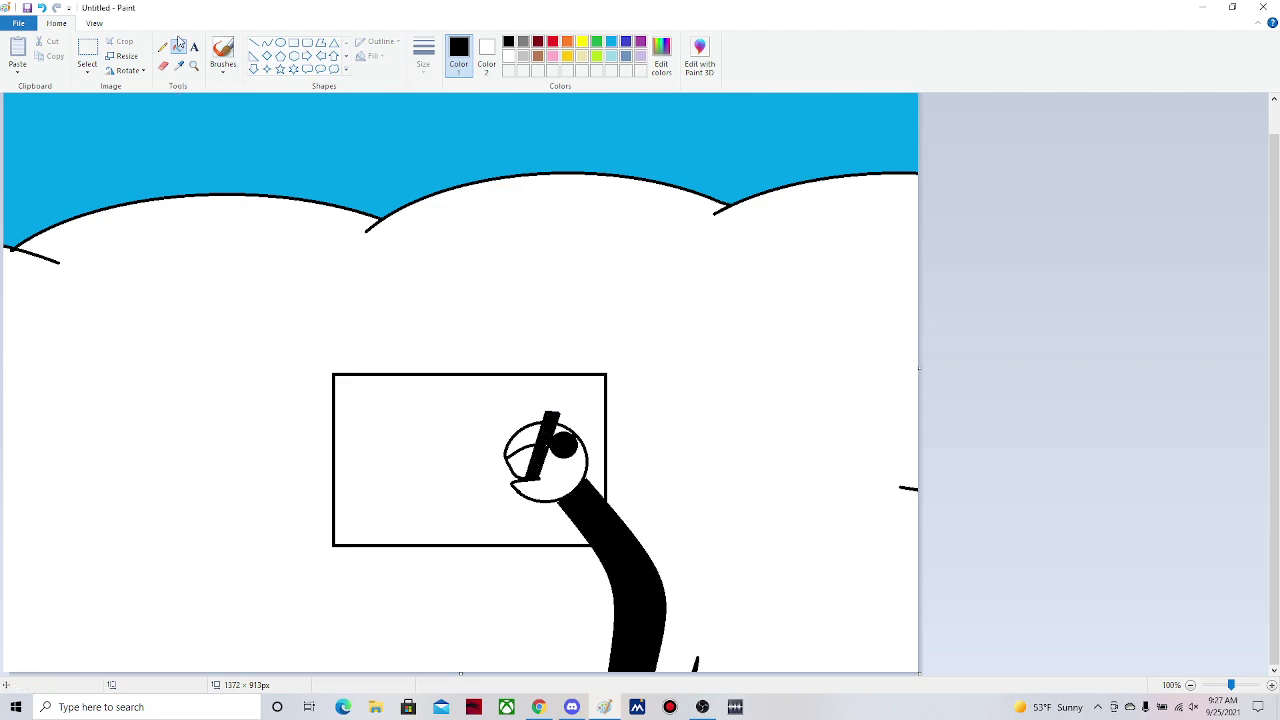
- Draw white straight lines along the slanted bar's edge to separate it from the small black circle
{"action": "left_click", "coordinate": [222, 52]}
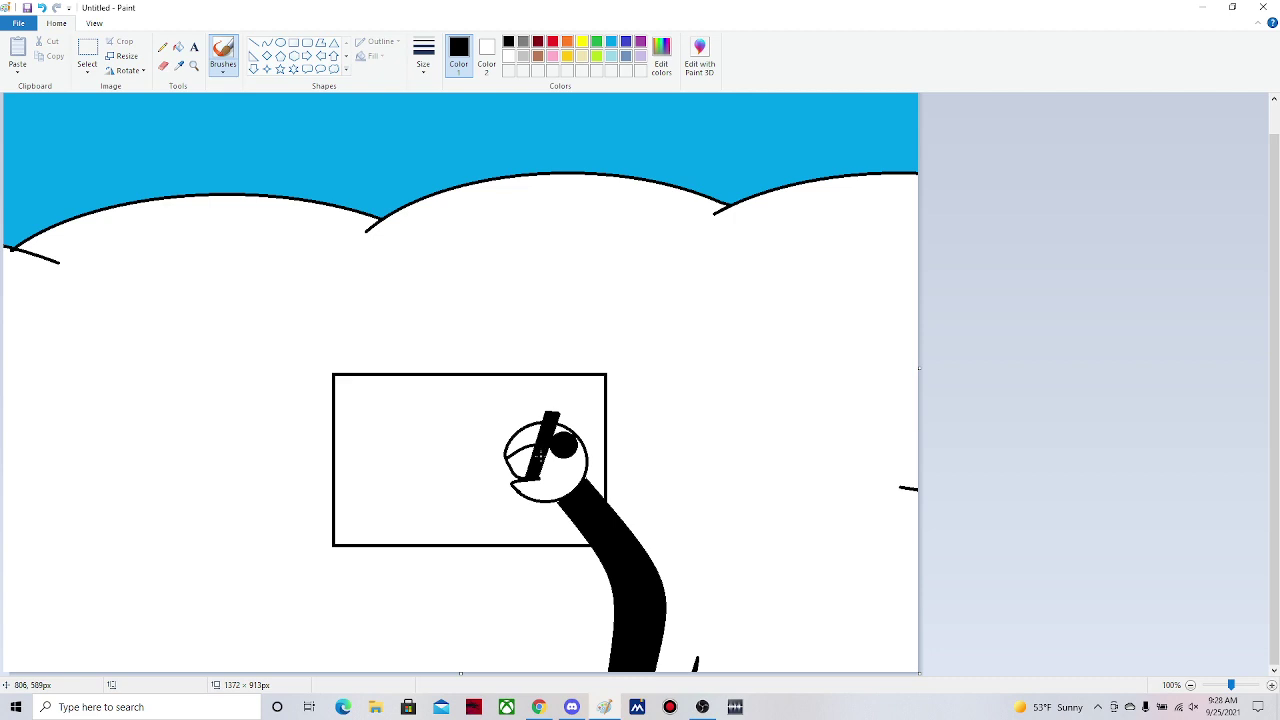
{"action": "left_click", "coordinate": [253, 42]}
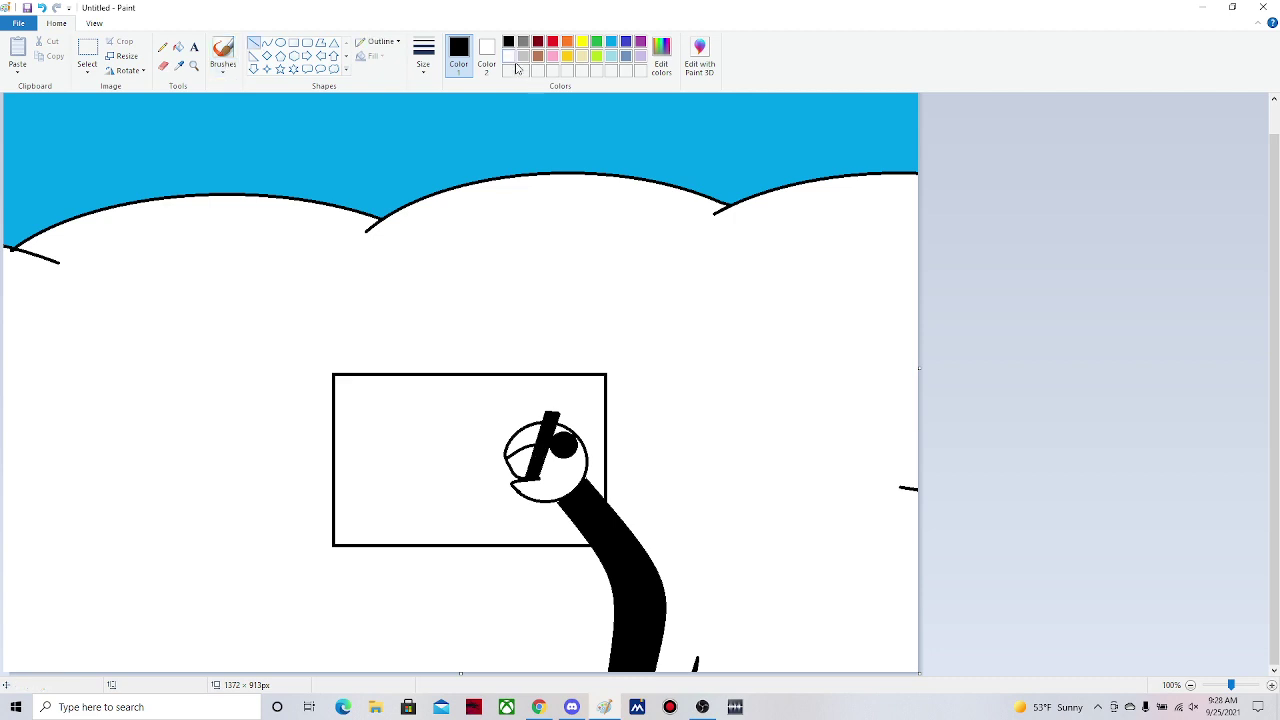
{"action": "left_click", "coordinate": [509, 56]}
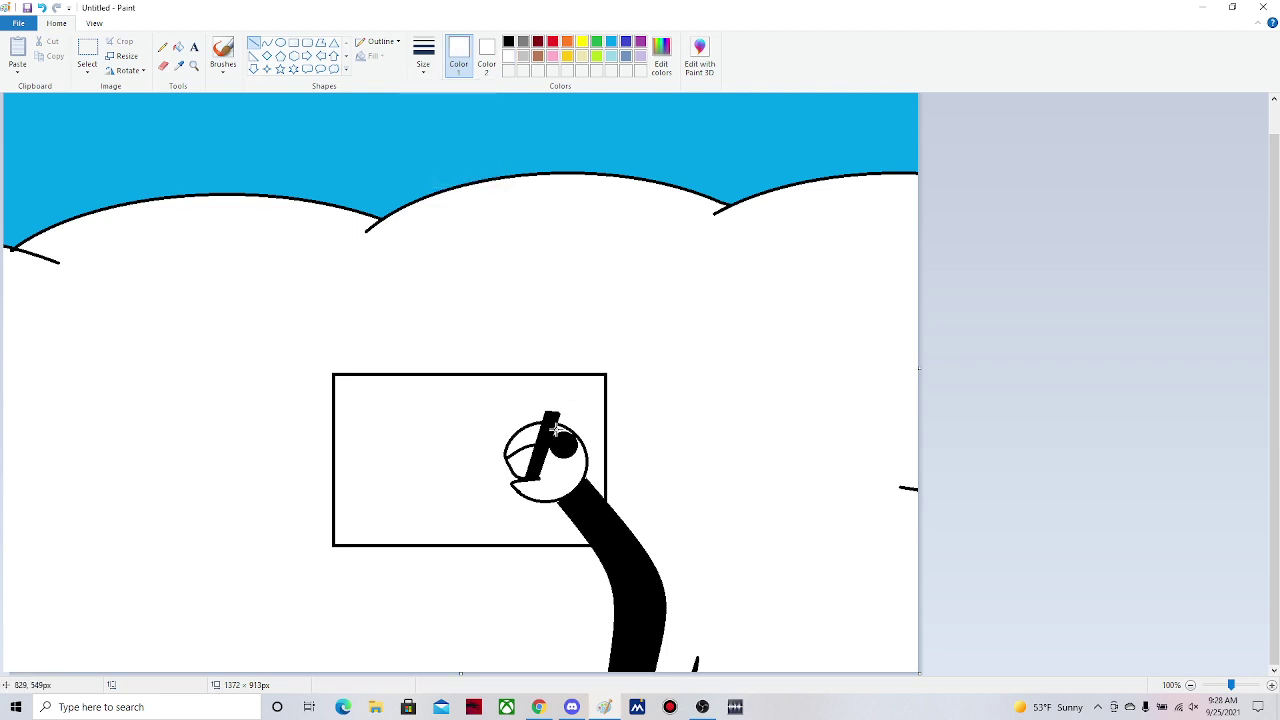
{"action": "left_click_drag", "start_coordinate": [555, 430], "coordinate": [538, 478]}
{"action": "left_click_drag", "start_coordinate": [551, 446], "coordinate": [544, 467]}
{"action": "left_click", "coordinate": [697, 450]}
- Brush a freehand black line inside the rectangle, rising to a peak, dropping, and running flat to the hand
{"action": "left_click", "coordinate": [223, 50]}
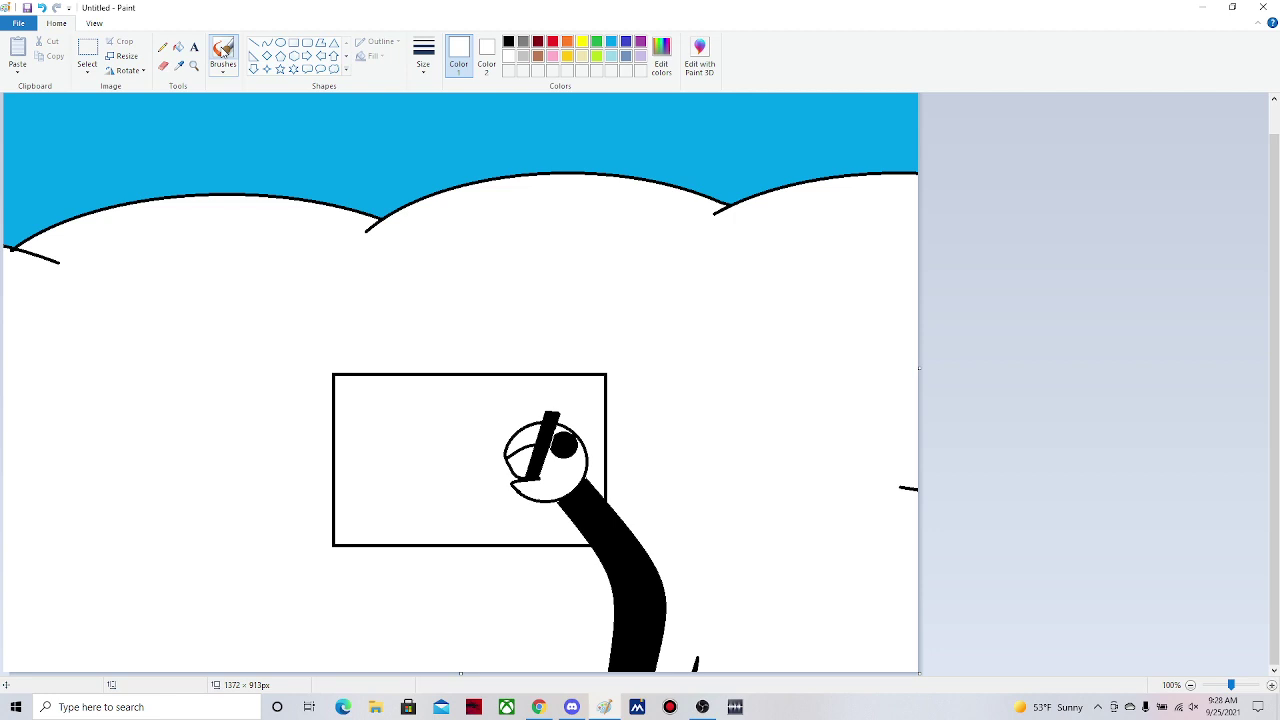
{"action": "left_click", "coordinate": [422, 62]}
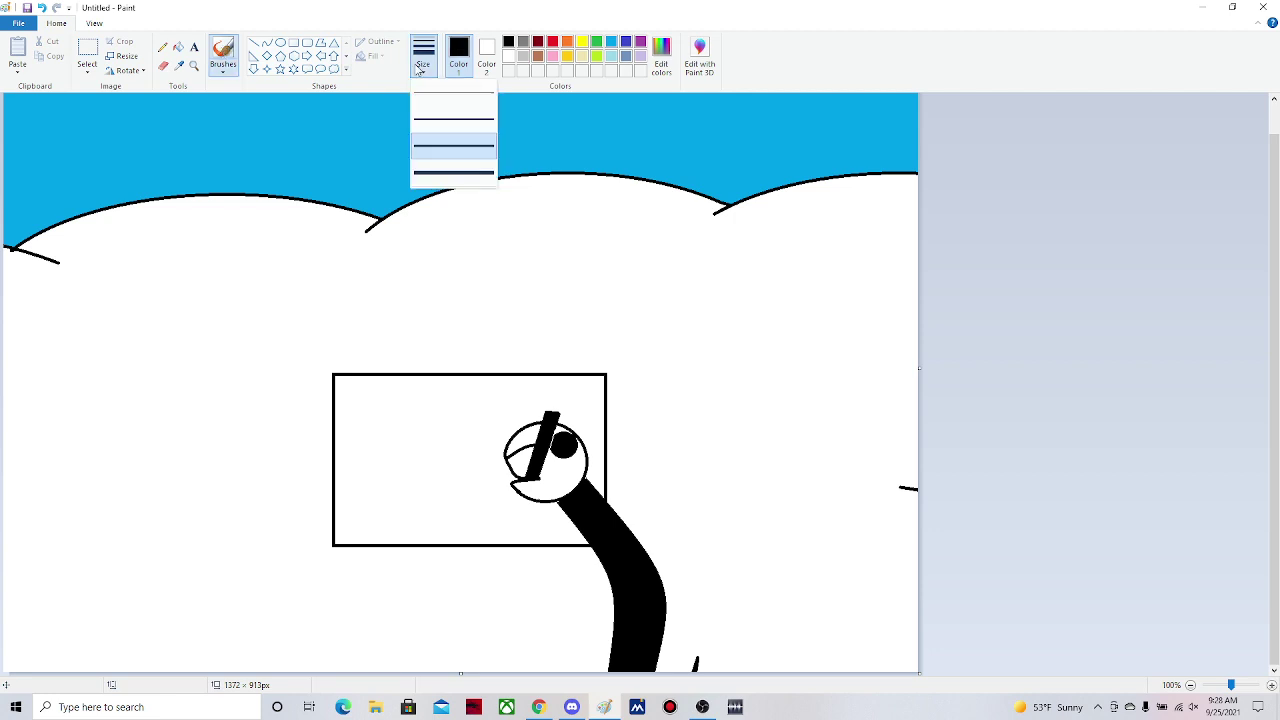
{"action": "left_click", "coordinate": [370, 455]}
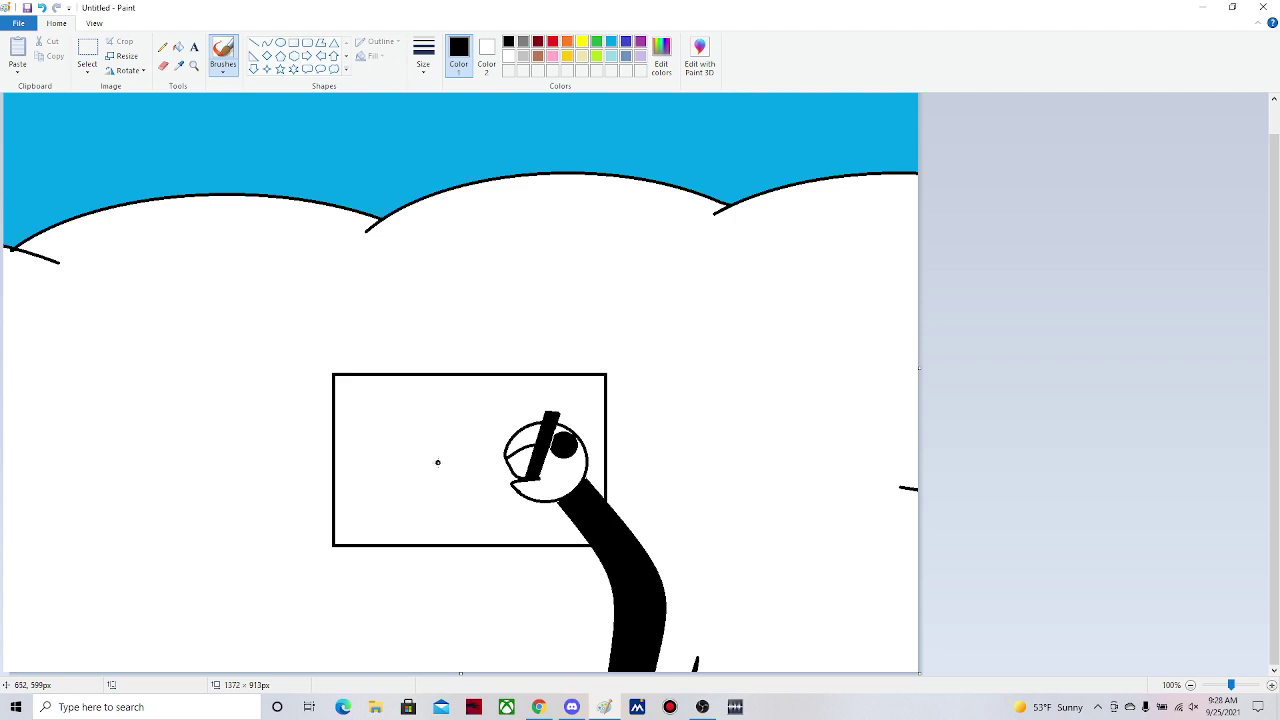
{"action": "mouse_move", "coordinate": [362, 478]}
{"action": "left_mouse_down"}
{"action": "mouse_move", "coordinate": [386, 458]}
{"action": "mouse_move", "coordinate": [514, 484]}
{"action": "left_mouse_up"}
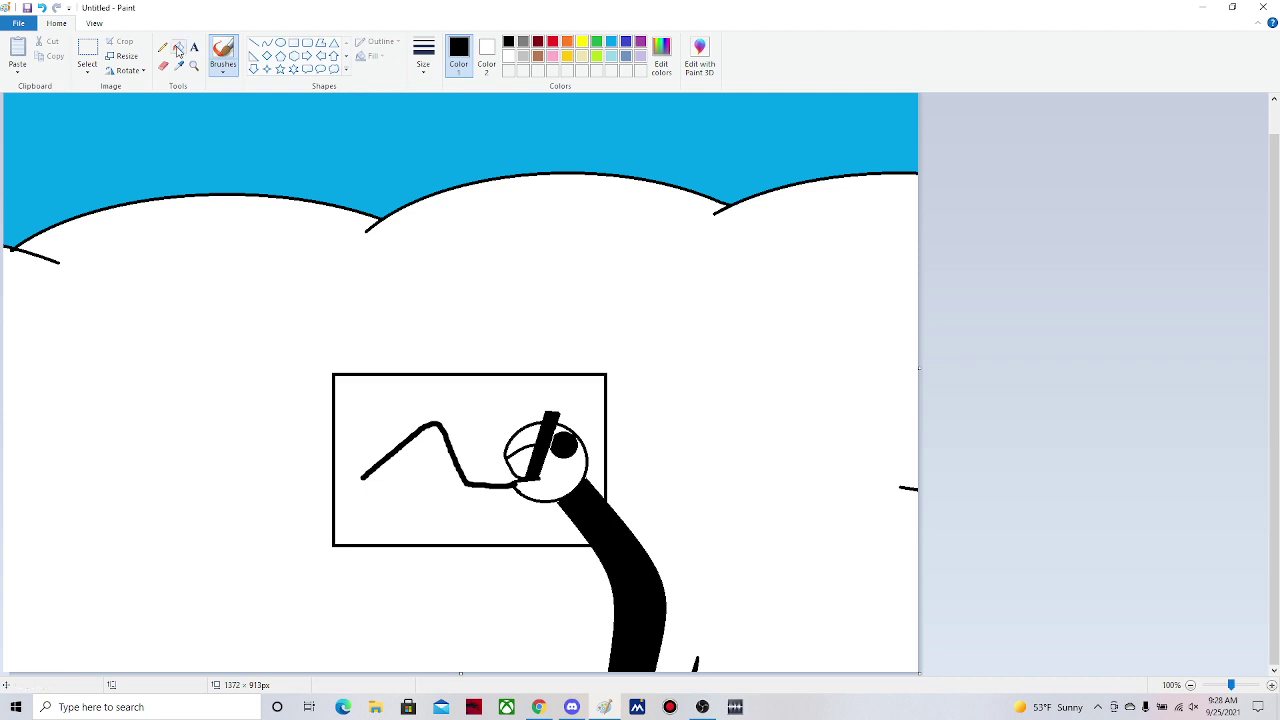
- Draw two roughly parallel black curves up from the canvas's lower edge, beside the rectangle, outlining a second arm about 182 px tall
{"action": "left_click", "coordinate": [267, 43]}
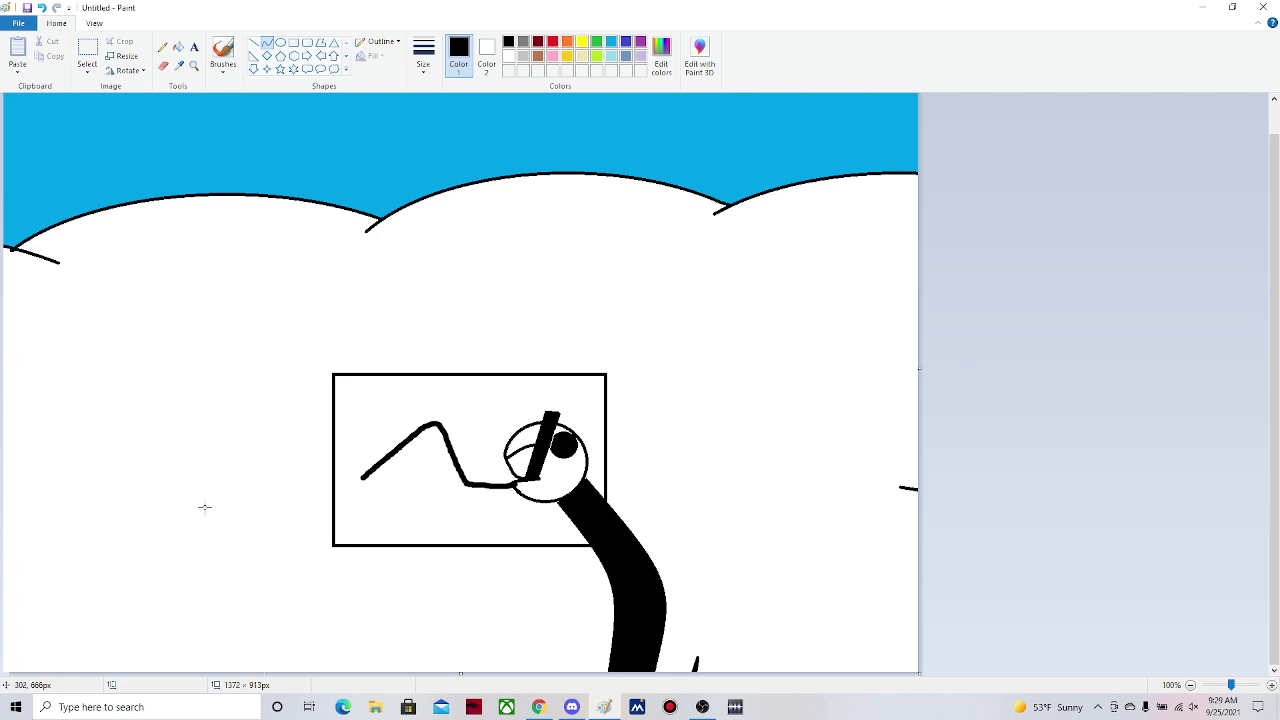
{"action": "left_click_drag", "start_coordinate": [177, 554], "coordinate": [212, 700]}
{"action": "key", "text": "ctrl+plus"}
{"action": "left_click_drag", "start_coordinate": [177, 585], "coordinate": [170, 612]}
{"action": "left_click", "coordinate": [228, 667]}
{"action": "left_click_drag", "start_coordinate": [228, 670], "coordinate": [204, 604]}
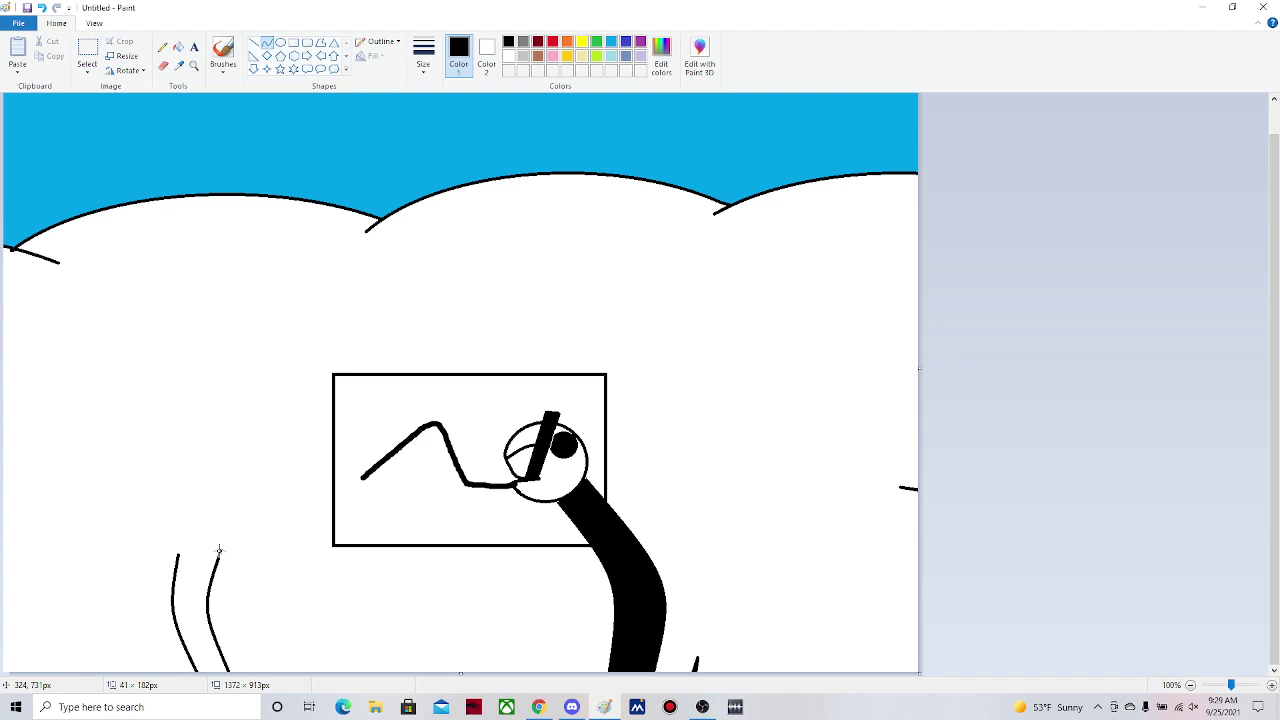
- Outline the second hand's thumb with curves from the arm's upper end, with a rounded tip and an inner edge about 49 × 55 px
{"action": "mouse_move", "coordinate": [219, 551]}
{"action": "left_mouse_down"}
{"action": "mouse_move", "coordinate": [272, 504]}
{"action": "mouse_move", "coordinate": [258, 538]}
{"action": "left_mouse_up"}
{"action": "left_click", "coordinate": [271, 507]}
{"action": "left_click_drag", "start_coordinate": [271, 507], "coordinate": [261, 496]}
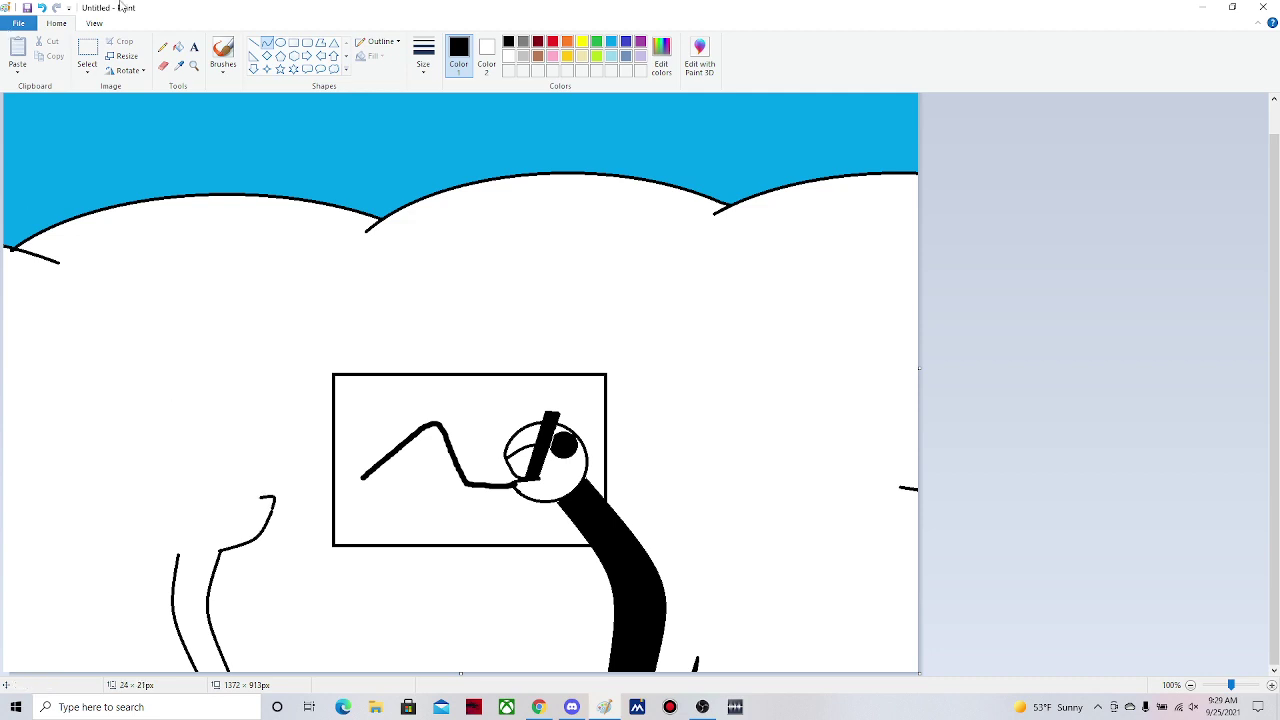
{"action": "key", "text": "ctrl+z"}
{"action": "mouse_move", "coordinate": [271, 509]}
{"action": "left_mouse_down"}
{"action": "mouse_move", "coordinate": [254, 492]}
{"action": "mouse_move", "coordinate": [273, 493]}
{"action": "left_mouse_up"}
{"action": "mouse_move", "coordinate": [258, 494]}
{"action": "left_mouse_down"}
{"action": "mouse_move", "coordinate": [225, 531]}
{"action": "mouse_move", "coordinate": [250, 519]}
{"action": "left_mouse_up"}
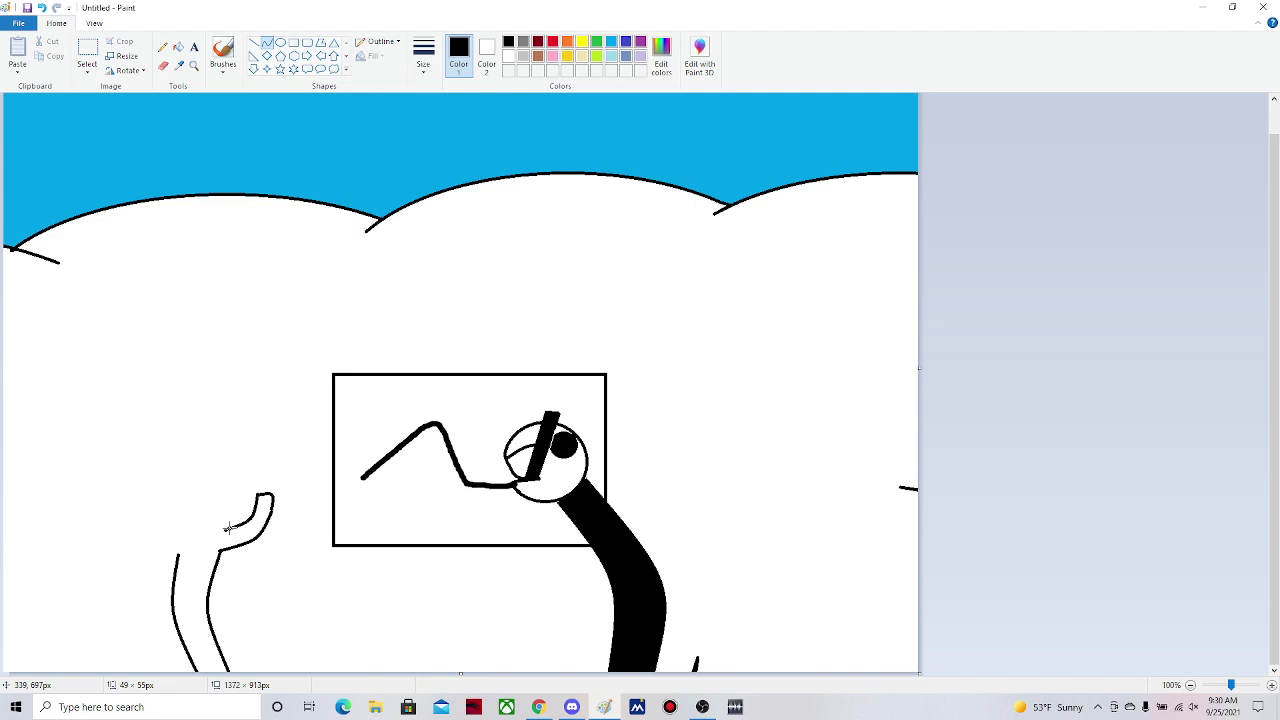
- Outline an upright finger beside the second hand's thumb with curves for both sides and the tip
{"action": "mouse_move", "coordinate": [227, 528]}
{"action": "left_mouse_down"}
{"action": "mouse_move", "coordinate": [241, 456]}
{"action": "mouse_move", "coordinate": [229, 490]}
{"action": "left_mouse_up"}
{"action": "mouse_move", "coordinate": [241, 455]}
{"action": "left_mouse_down"}
{"action": "mouse_move", "coordinate": [220, 441]}
{"action": "mouse_move", "coordinate": [240, 436]}
{"action": "left_mouse_up"}
{"action": "left_click", "coordinate": [254, 43]}
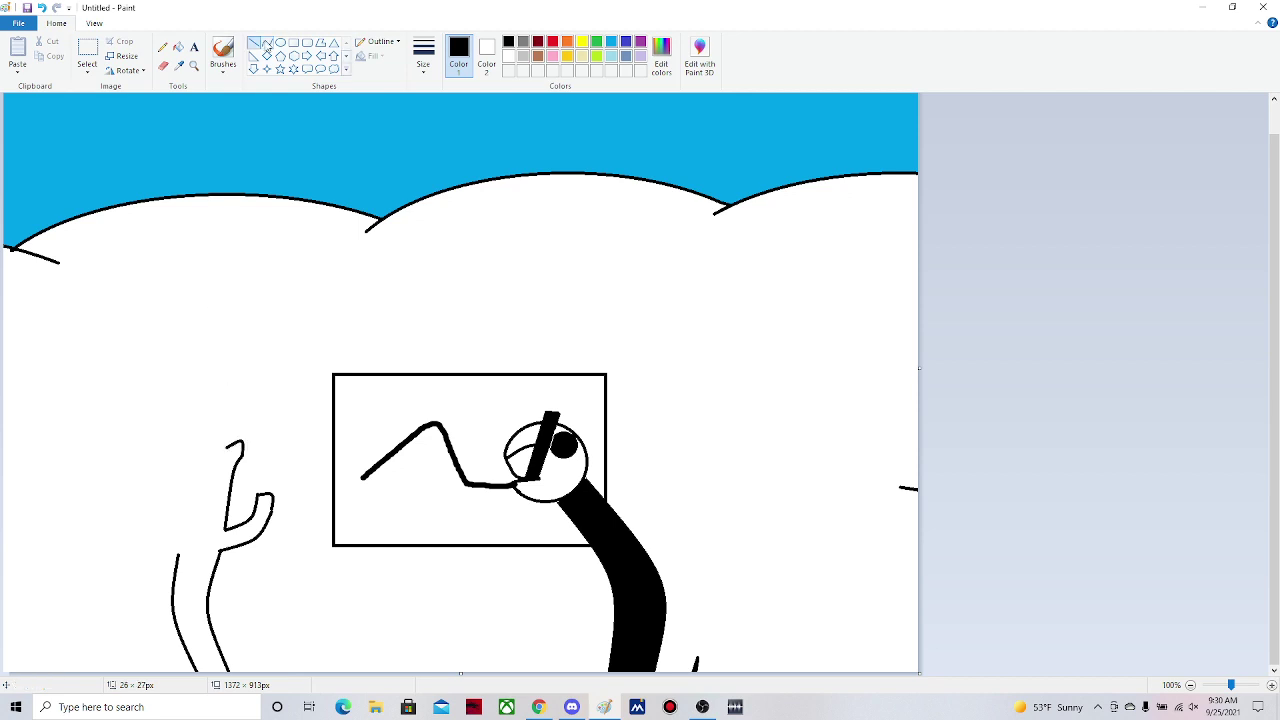
{"action": "left_click", "coordinate": [267, 44]}
{"action": "mouse_move", "coordinate": [229, 448]}
{"action": "left_mouse_down"}
{"action": "mouse_move", "coordinate": [208, 517]}
{"action": "mouse_move", "coordinate": [205, 478]}
{"action": "left_mouse_up"}
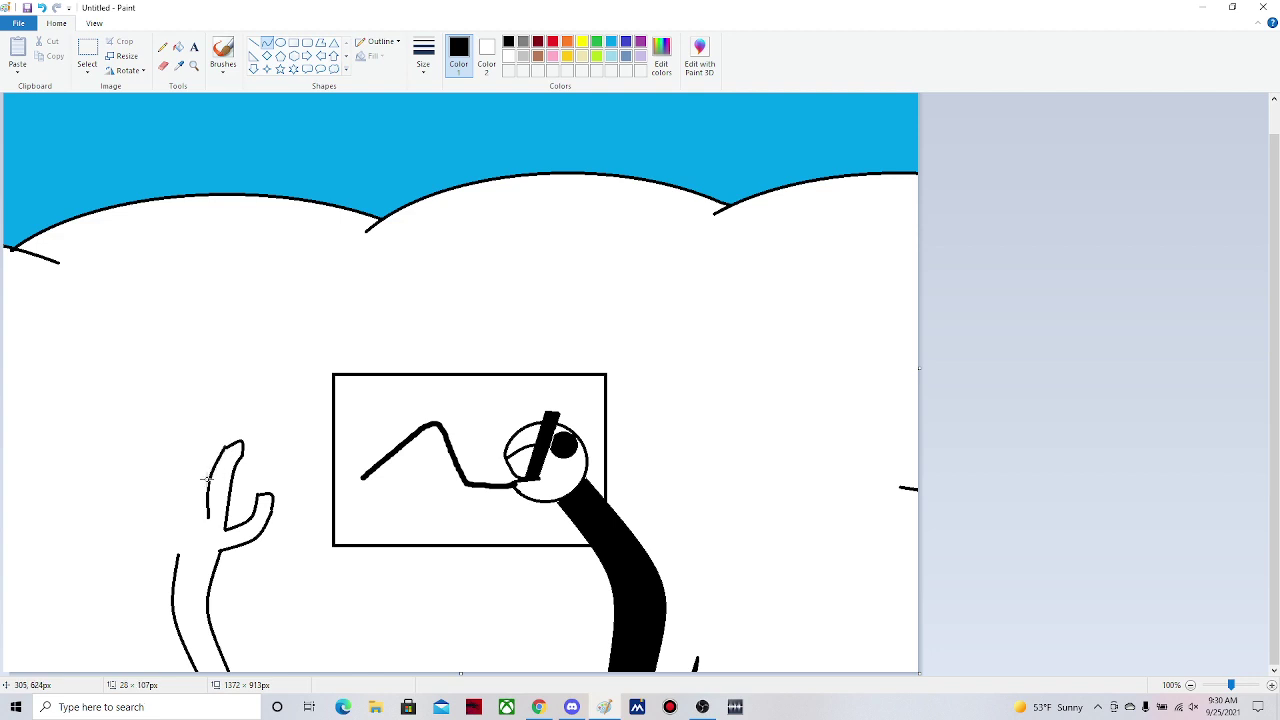
{"action": "key", "text": "ctrl+z"}
{"action": "left_click", "coordinate": [226, 447]}
{"action": "mouse_move", "coordinate": [226, 447]}
{"action": "left_mouse_down"}
{"action": "mouse_move", "coordinate": [208, 520]}
{"action": "mouse_move", "coordinate": [212, 471]}
{"action": "left_mouse_up"}
- Outline another upright finger on the second hand with side curves about 90 px tall and a rounded tip
{"action": "left_click", "coordinate": [210, 515]}
{"action": "left_click_drag", "start_coordinate": [210, 515], "coordinate": [200, 378]}
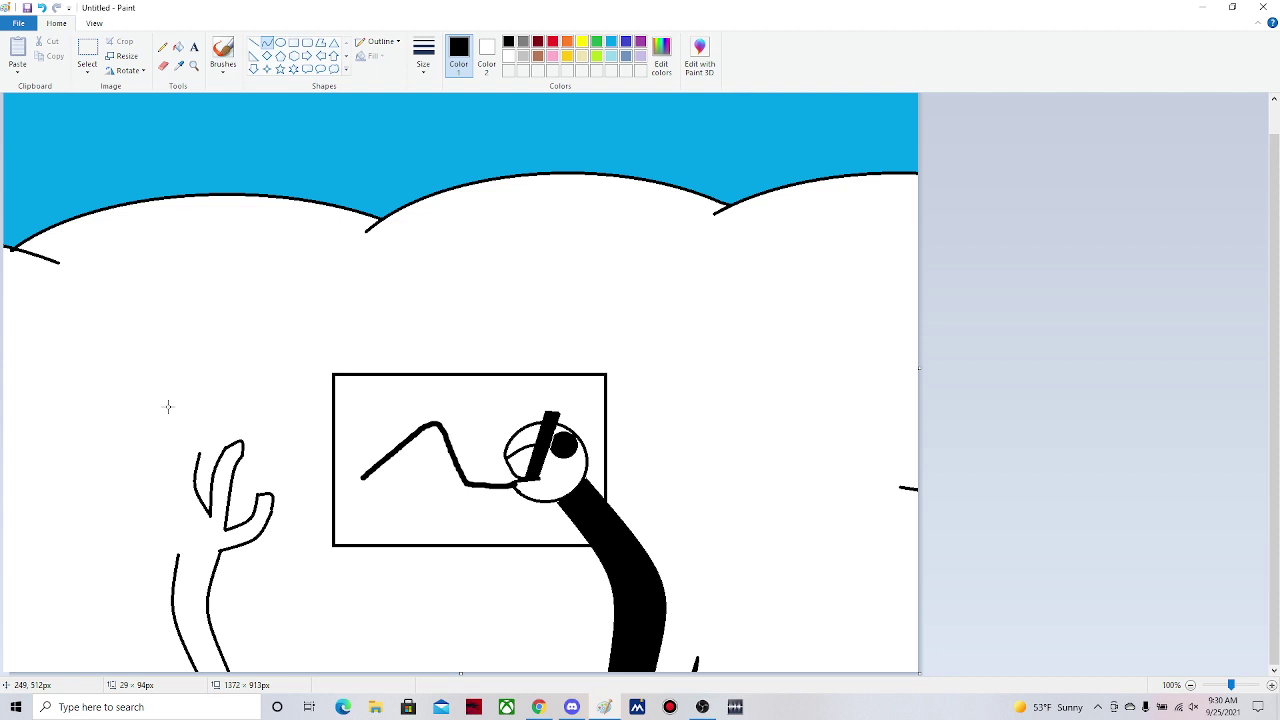
{"action": "mouse_move", "coordinate": [199, 455]}
{"action": "left_mouse_down"}
{"action": "mouse_move", "coordinate": [183, 453]}
{"action": "mouse_move", "coordinate": [186, 441]}
{"action": "left_mouse_up"}
{"action": "left_click", "coordinate": [253, 43]}
{"action": "left_click", "coordinate": [266, 44]}
{"action": "left_click_drag", "start_coordinate": [177, 458], "coordinate": [197, 517]}
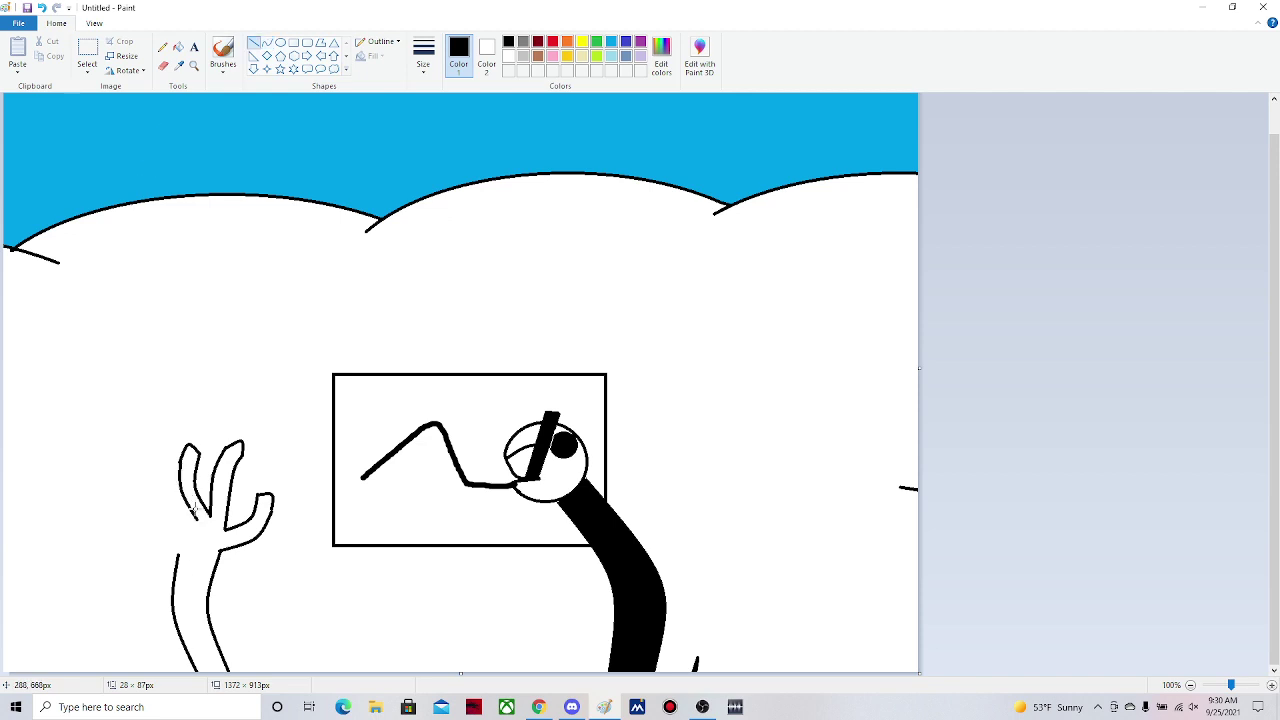
- Outline the second hand's outermost finger with a curved upper edge, a tip about 17 × 24 px, and a straight lower edge
{"action": "mouse_move", "coordinate": [196, 516]}
{"action": "left_mouse_down"}
{"action": "mouse_move", "coordinate": [152, 484]}
{"action": "mouse_move", "coordinate": [154, 505]}
{"action": "left_mouse_up"}
{"action": "left_click", "coordinate": [267, 45]}
{"action": "left_click_drag", "start_coordinate": [153, 507], "coordinate": [145, 521]}
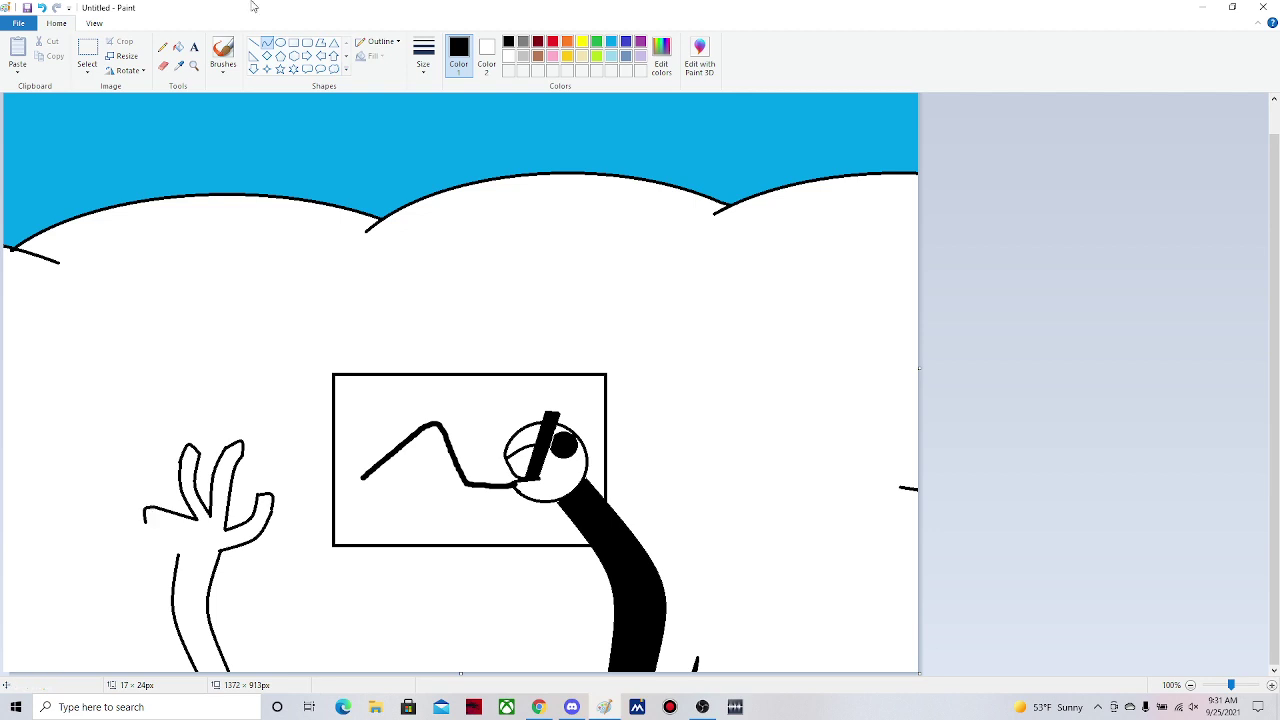
{"action": "left_click", "coordinate": [254, 43]}
{"action": "left_click_drag", "start_coordinate": [146, 518], "coordinate": [182, 538]}
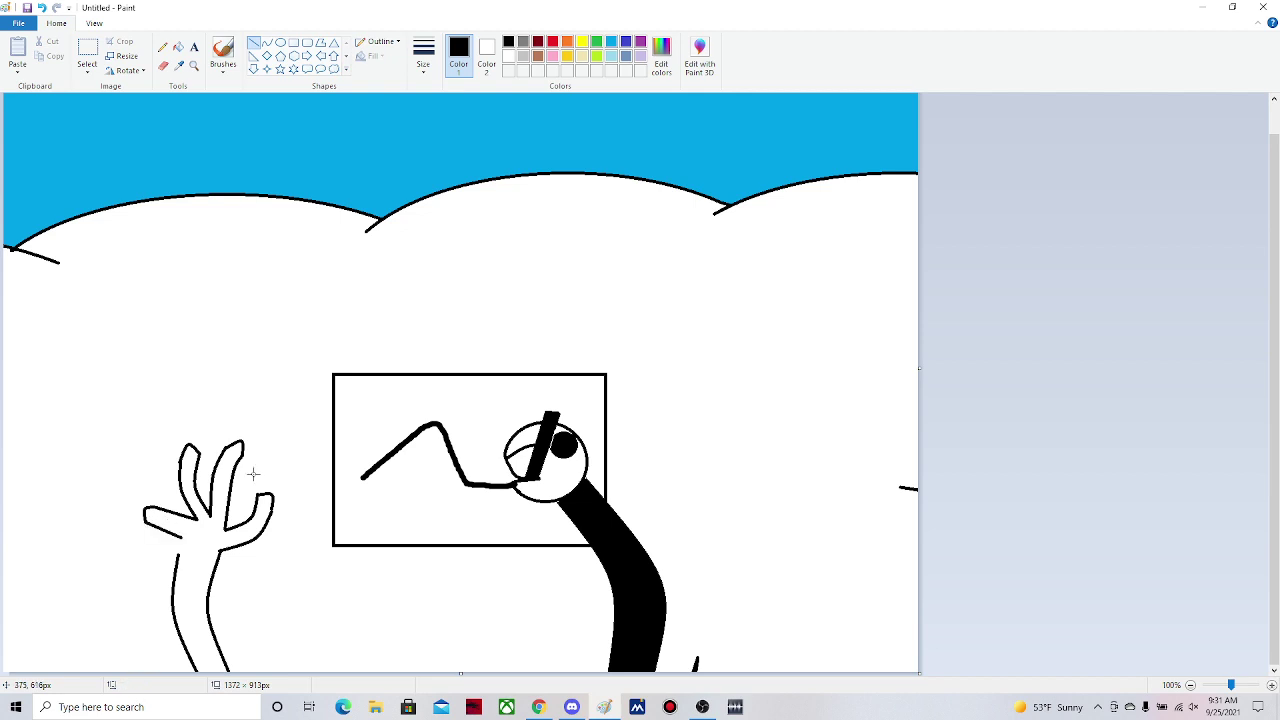
- Close the second hand at the wrist with straight lines and fill the arm below it with black
{"action": "left_click", "coordinate": [180, 537]}
{"action": "mouse_move", "coordinate": [180, 537]}
{"action": "left_mouse_down"}
{"action": "mouse_move", "coordinate": [177, 553]}
{"action": "mouse_move", "coordinate": [219, 549]}
{"action": "left_mouse_up"}
{"action": "left_click", "coordinate": [178, 47]}
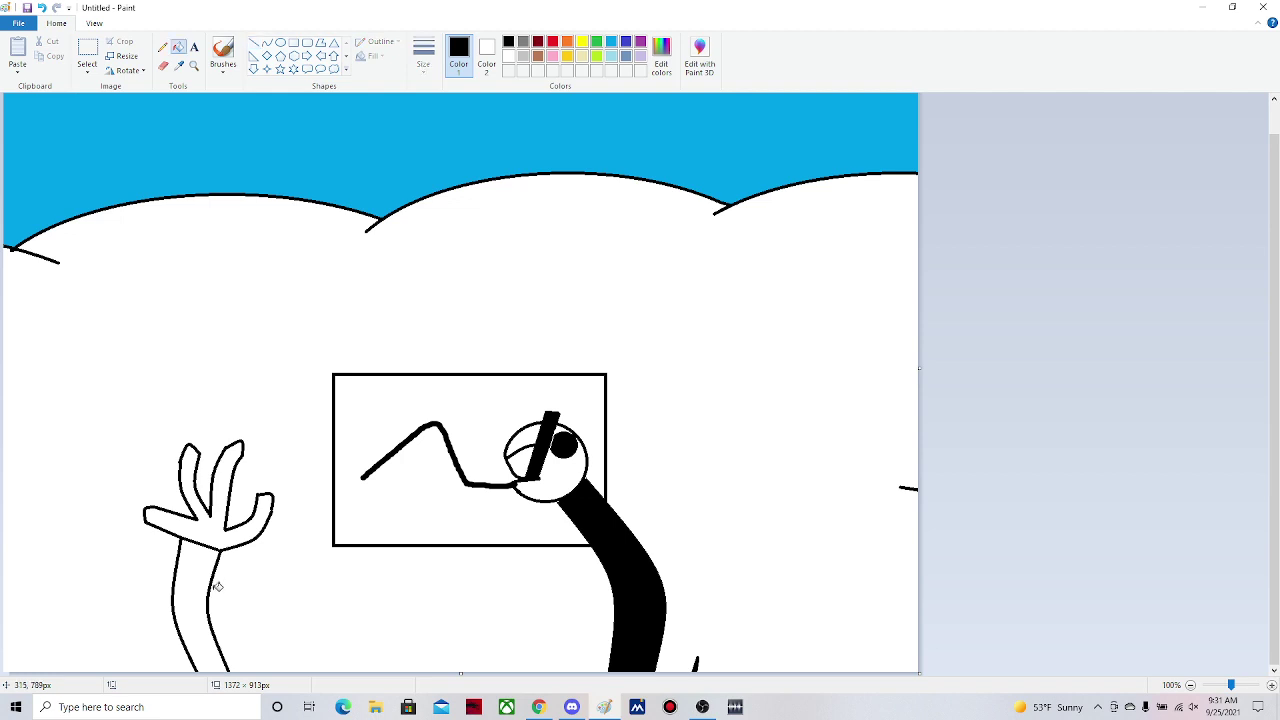
{"action": "left_click", "coordinate": [217, 587]}
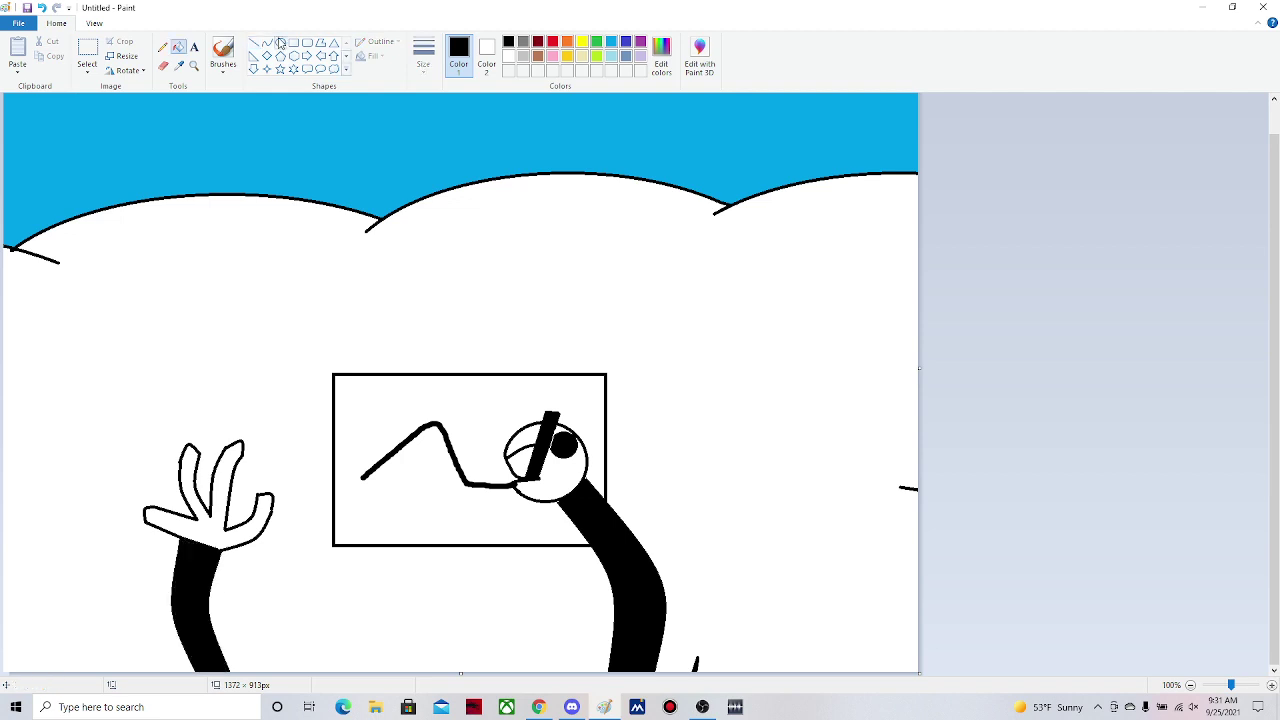
- Draw two small circles side by side in the open hand's palm and fill both with black
{"action": "left_click", "coordinate": [280, 42]}
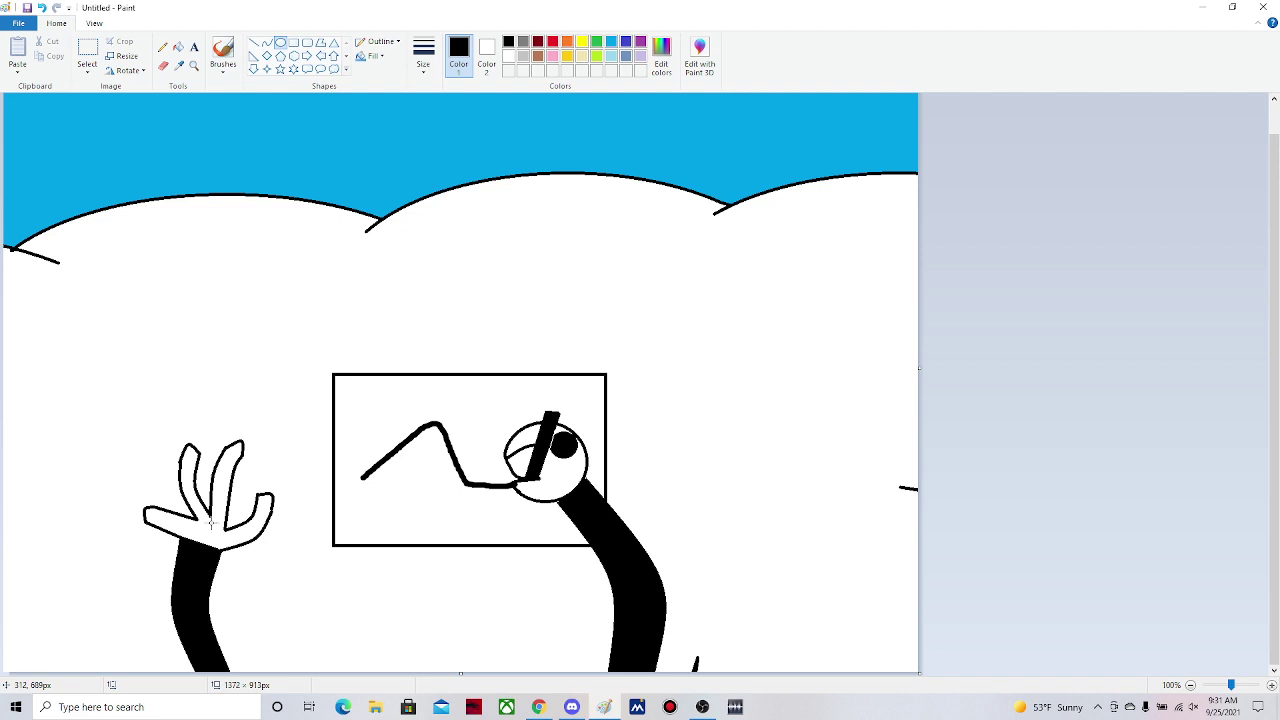
{"action": "mouse_move", "coordinate": [208, 520]}
{"action": "left_mouse_down"}
{"action": "mouse_move", "coordinate": [227, 540]}
{"action": "mouse_move", "coordinate": [211, 536]}
{"action": "left_mouse_up"}
{"action": "left_click", "coordinate": [178, 47]}
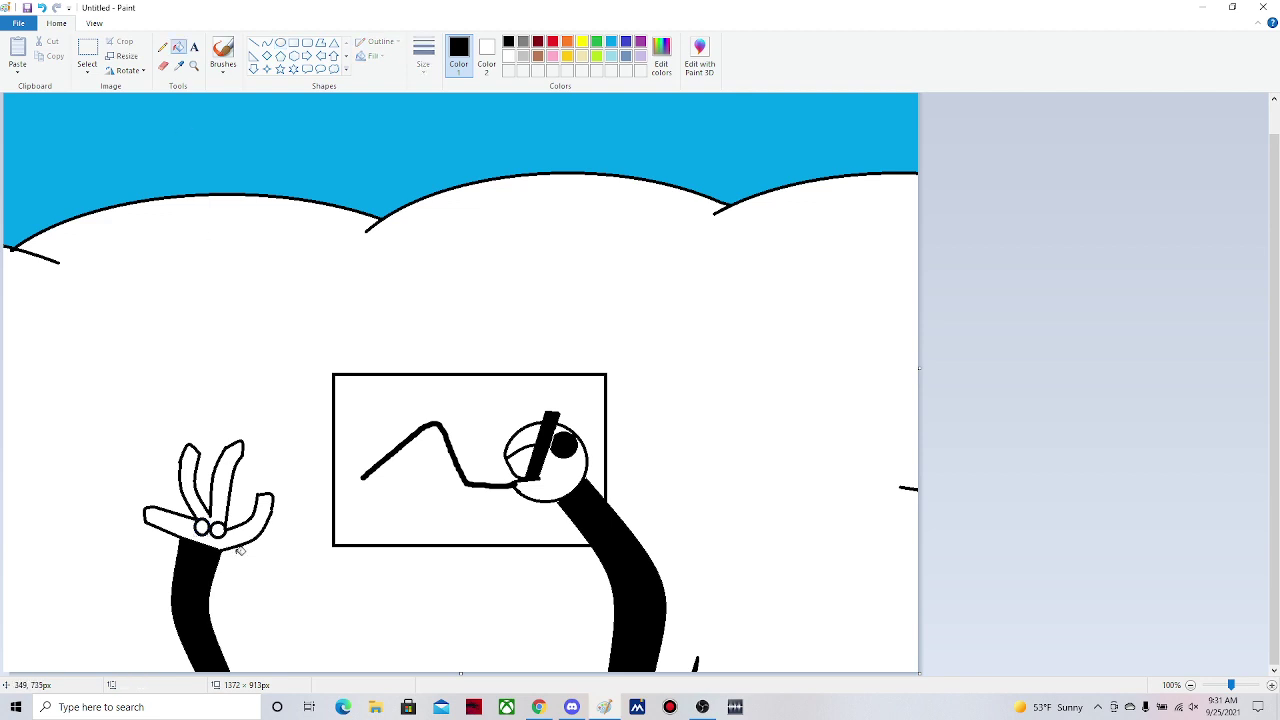
{"action": "left_click", "coordinate": [202, 528]}
{"action": "left_click", "coordinate": [217, 530]}
- Draw a short line in white at the thinnest size between the two black circles on the palm
{"action": "left_click", "coordinate": [253, 42]}
{"action": "left_click", "coordinate": [423, 55]}
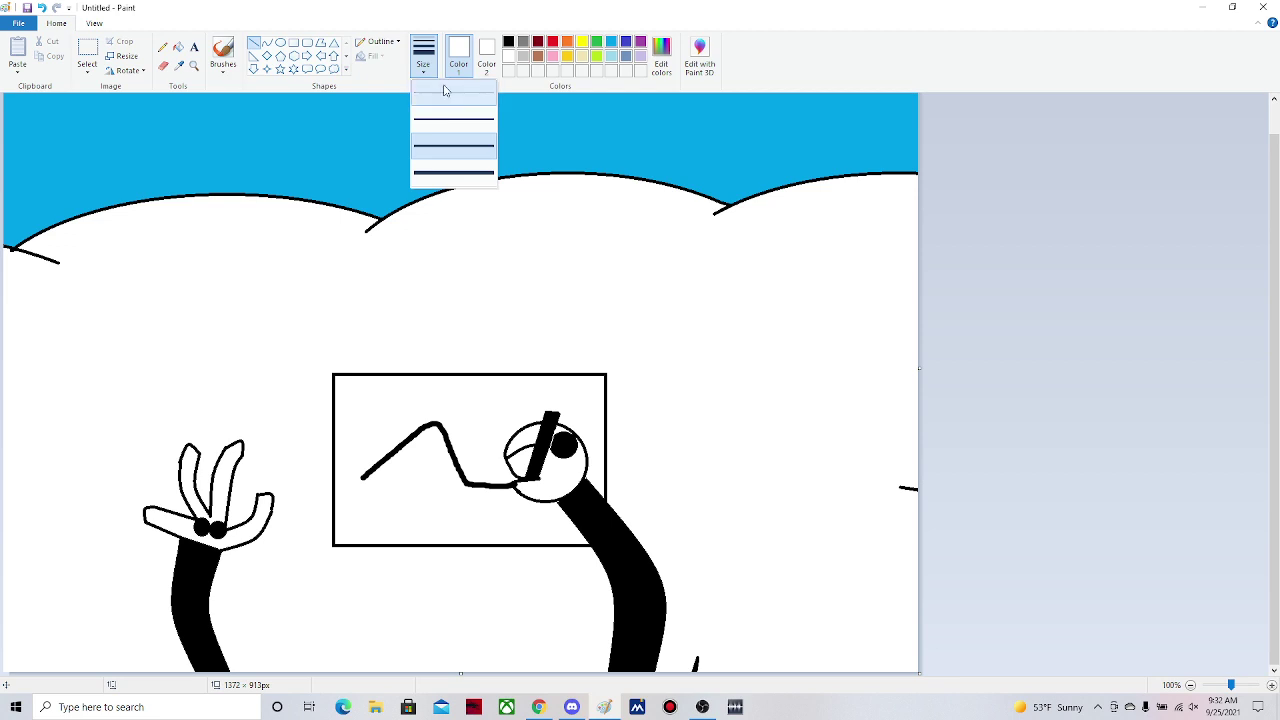
{"action": "left_click", "coordinate": [445, 91]}
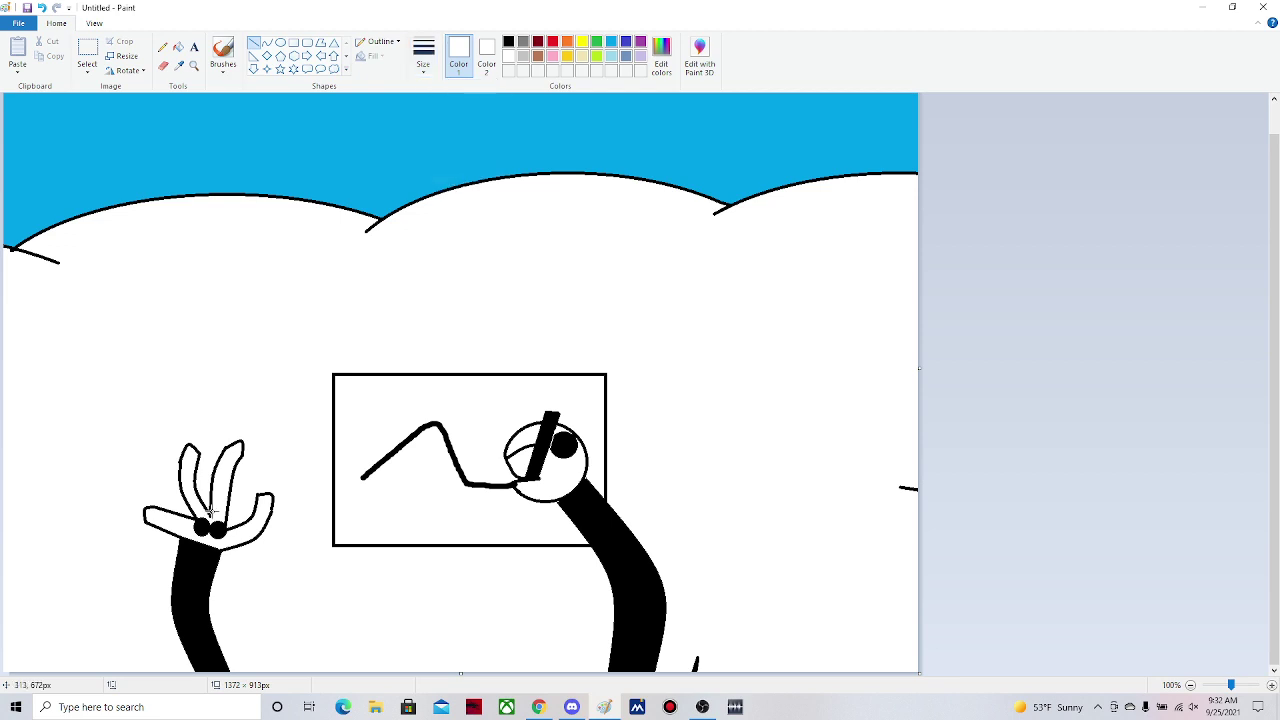
{"action": "left_click_drag", "start_coordinate": [213, 512], "coordinate": [207, 543]}
- Save the picture as a PNG named drawing in the Pictures folder and close it
{"action": "left_click", "coordinate": [1265, 7]}
{"action": "key", "text": "Escape"}
{"action": "key", "text": "ctrl+s"}
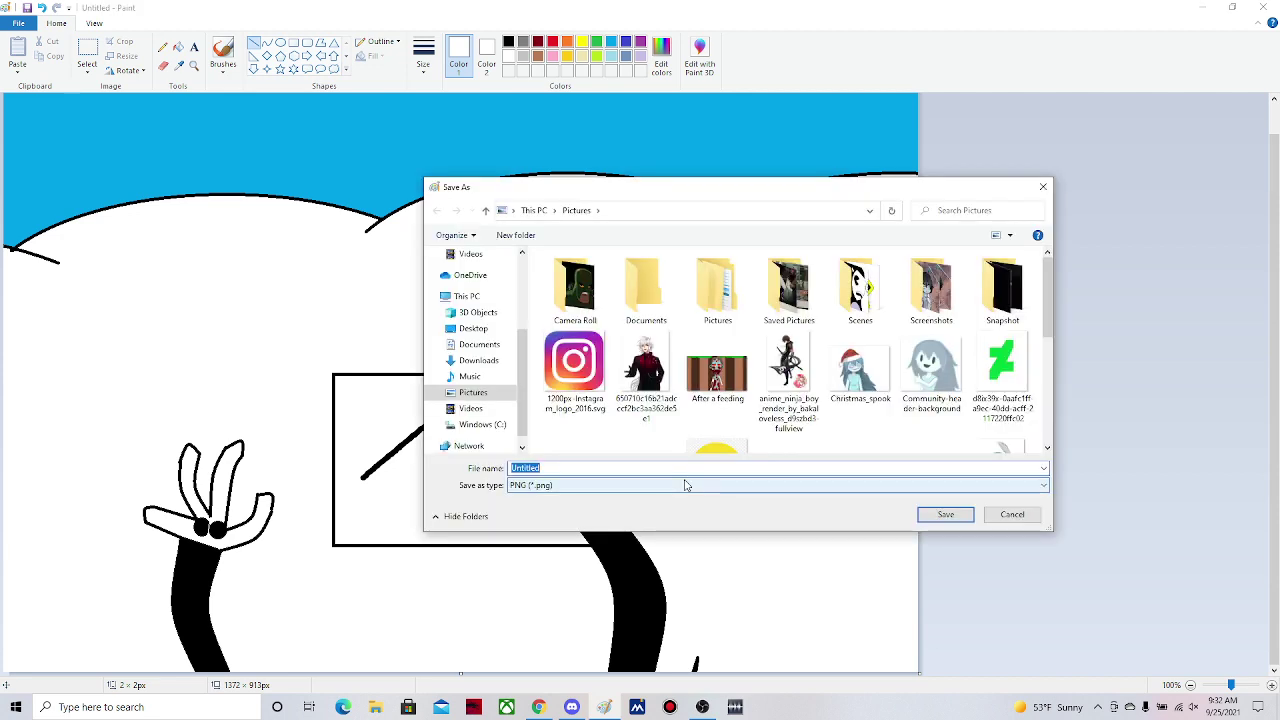
{"action": "type", "text": "d"}
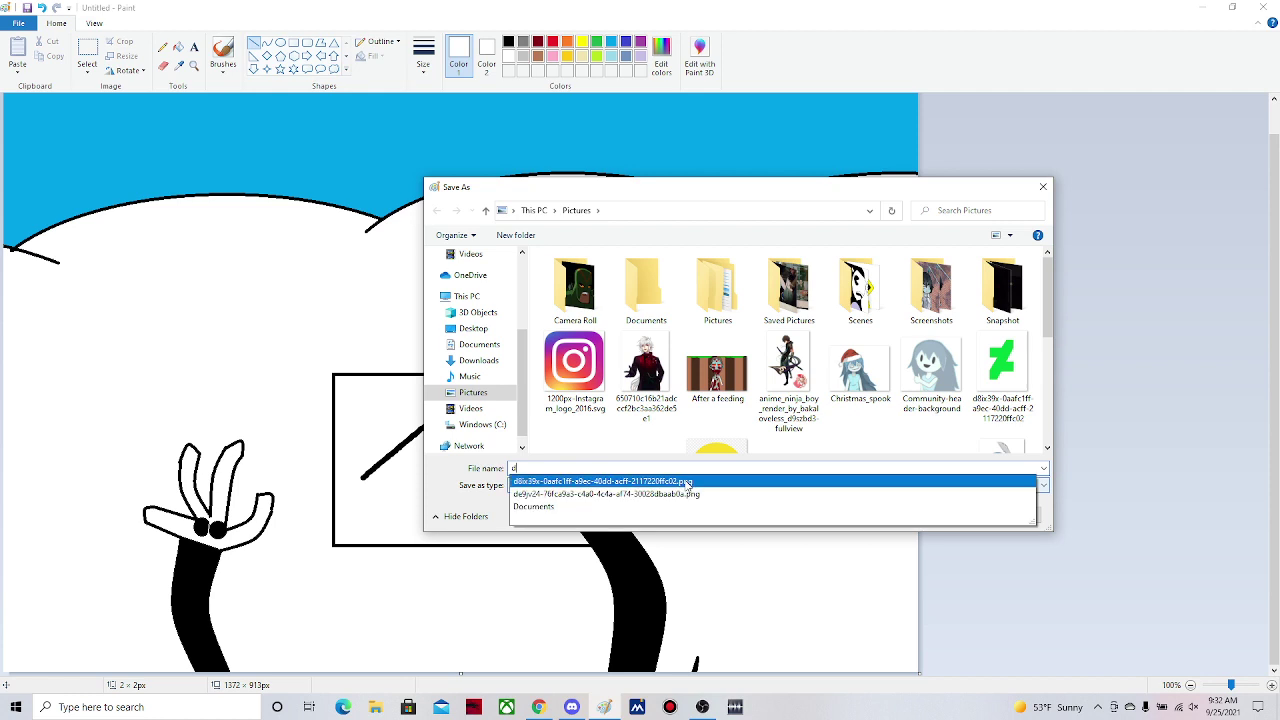
{"action": "type", "text": "rawing"}
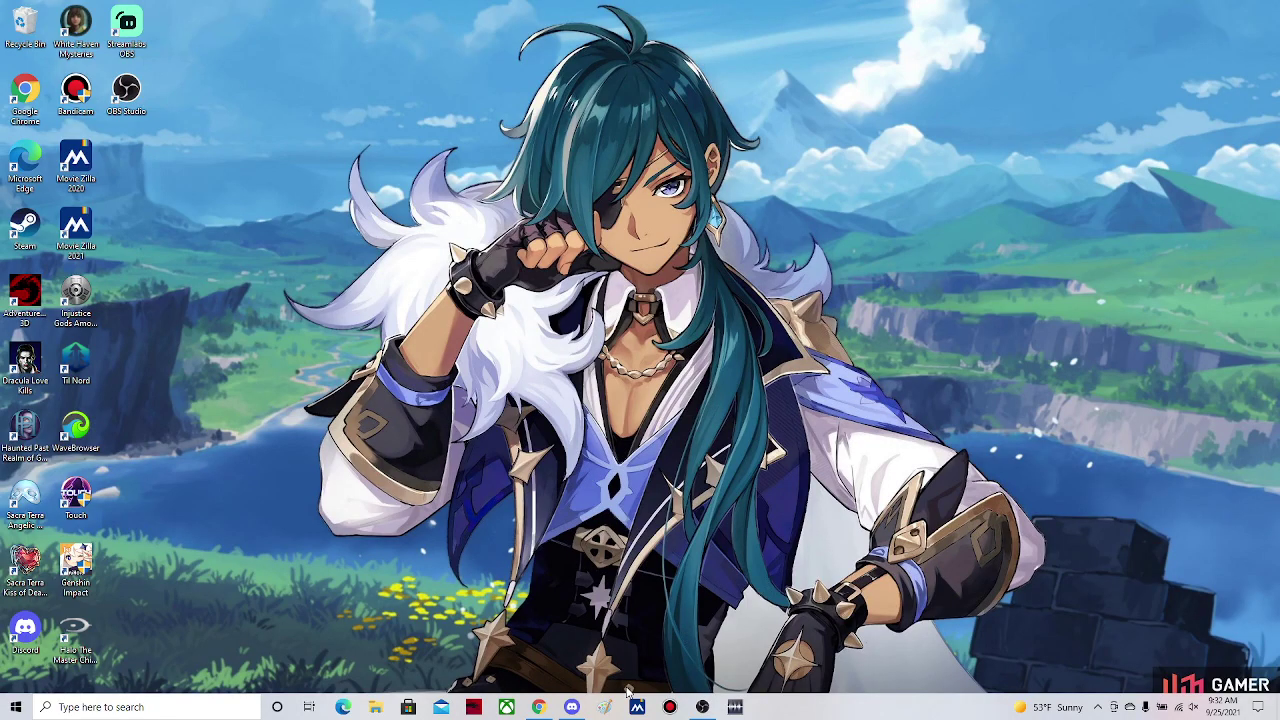
- Switch to OBS and add a new, visible Image source to the scene
{"action": "mouse_move", "coordinate": [701, 708]}
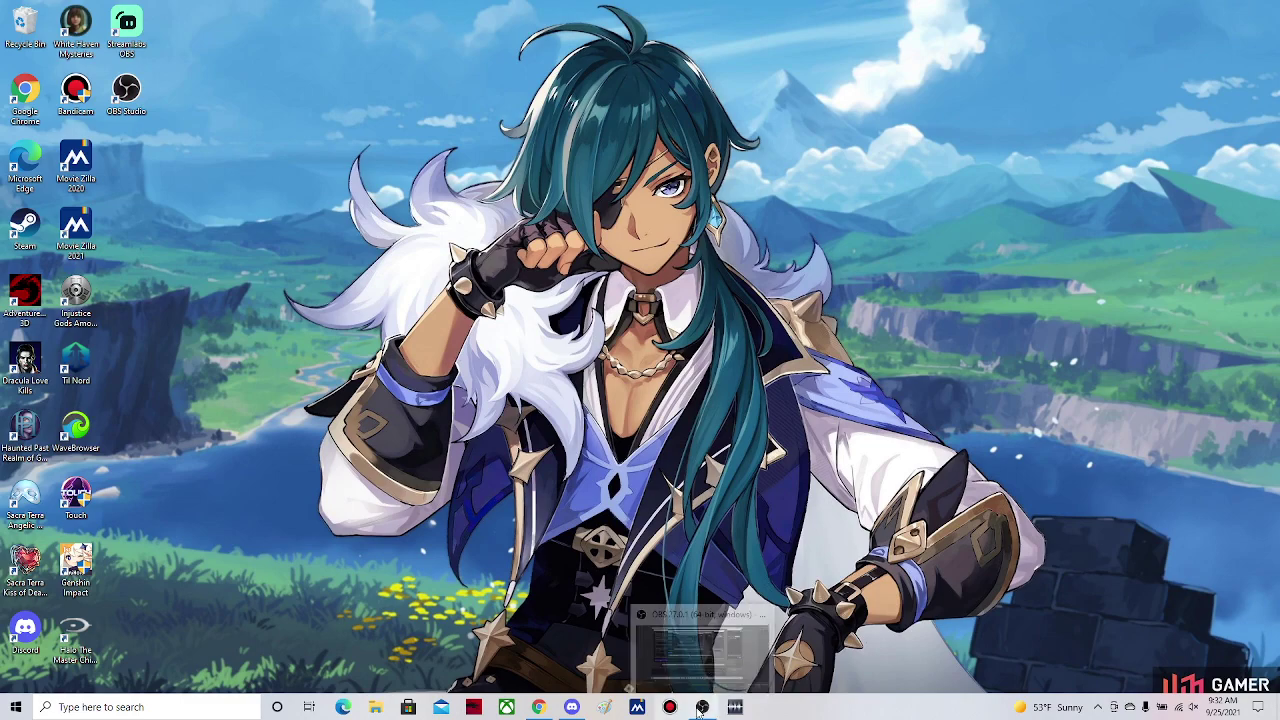
{"action": "left_click", "coordinate": [701, 708]}
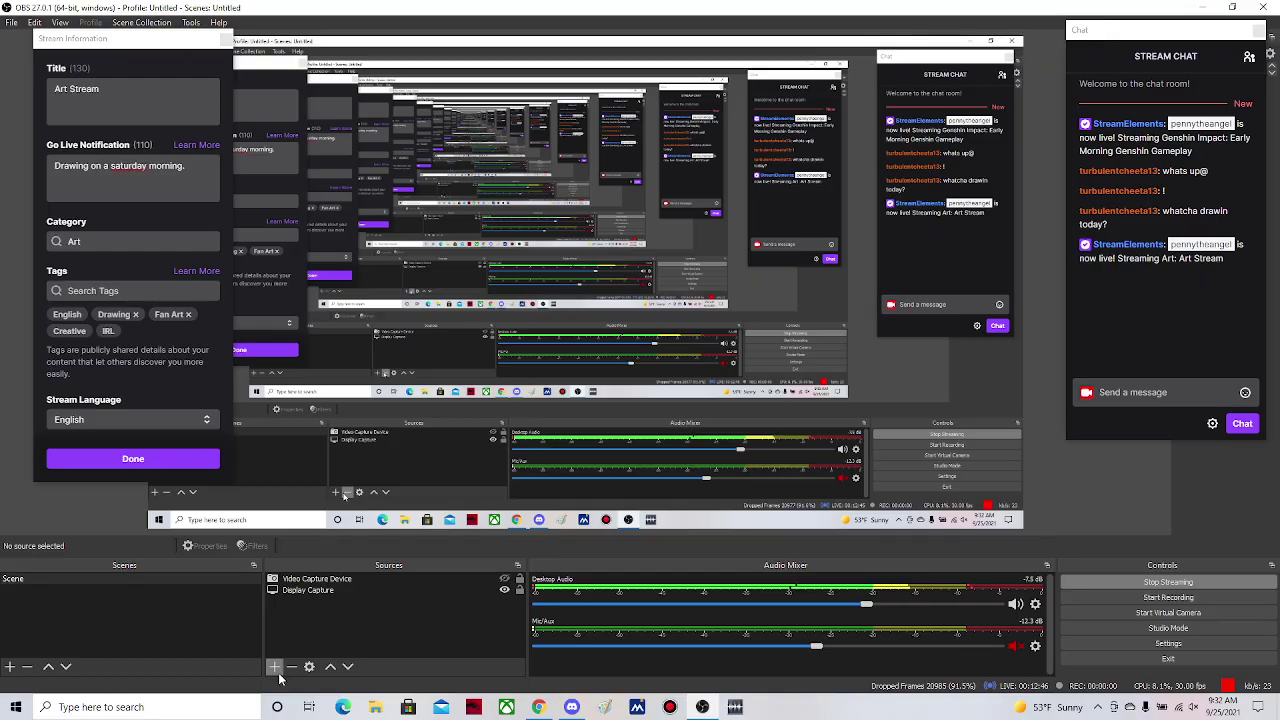
{"action": "left_click", "coordinate": [275, 667]}
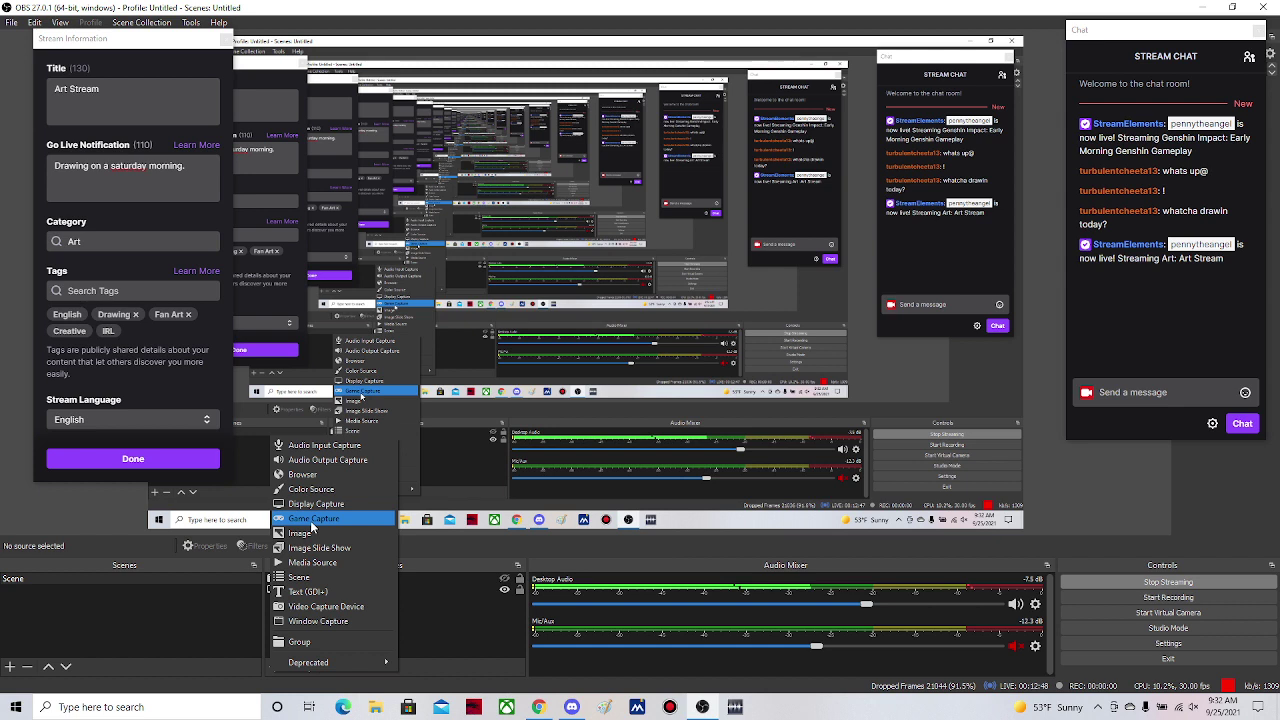
{"action": "left_click", "coordinate": [305, 533]}
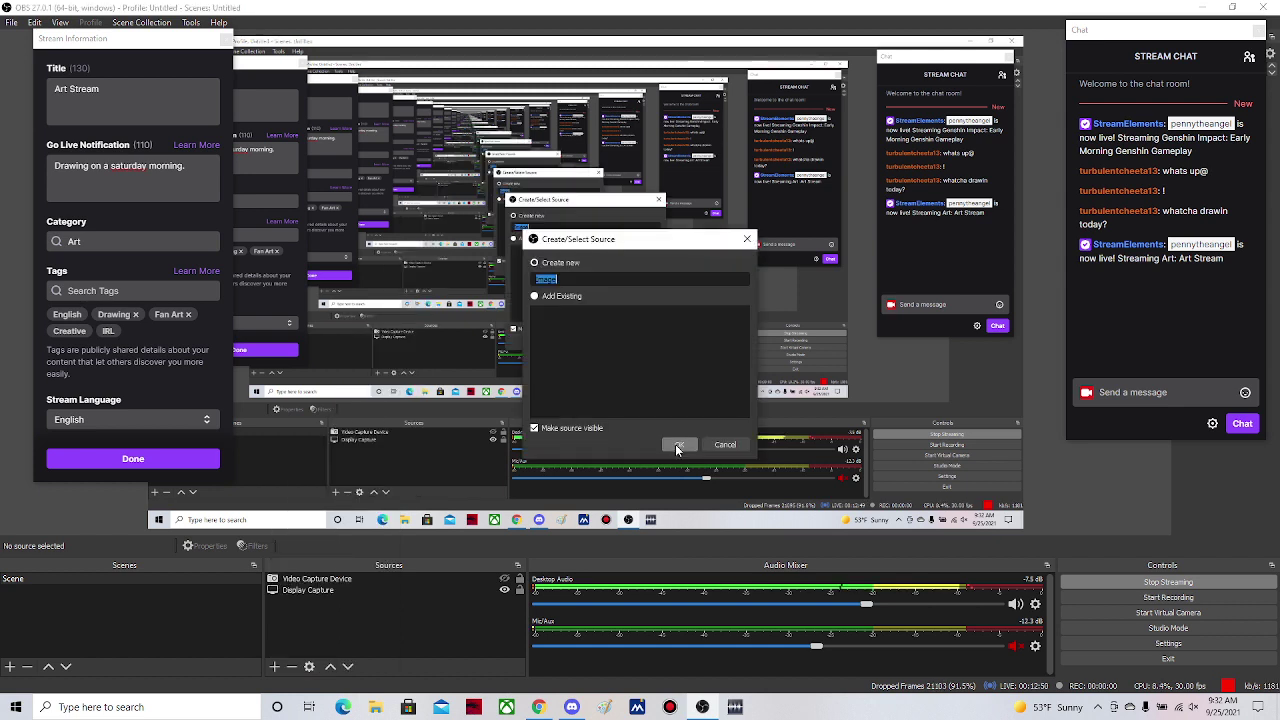
{"action": "left_click", "coordinate": [677, 444]}
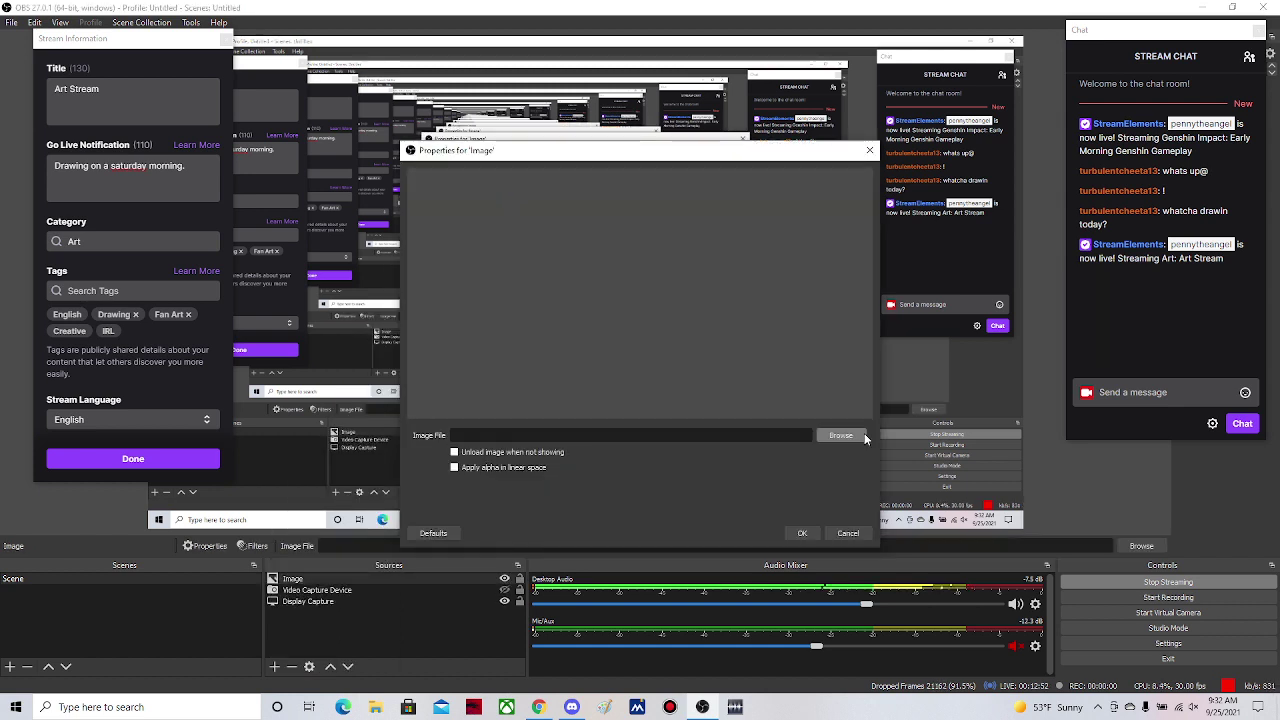
- Load the drawing file from the Pictures folder into the Image source
{"action": "left_click", "coordinate": [840, 436]}
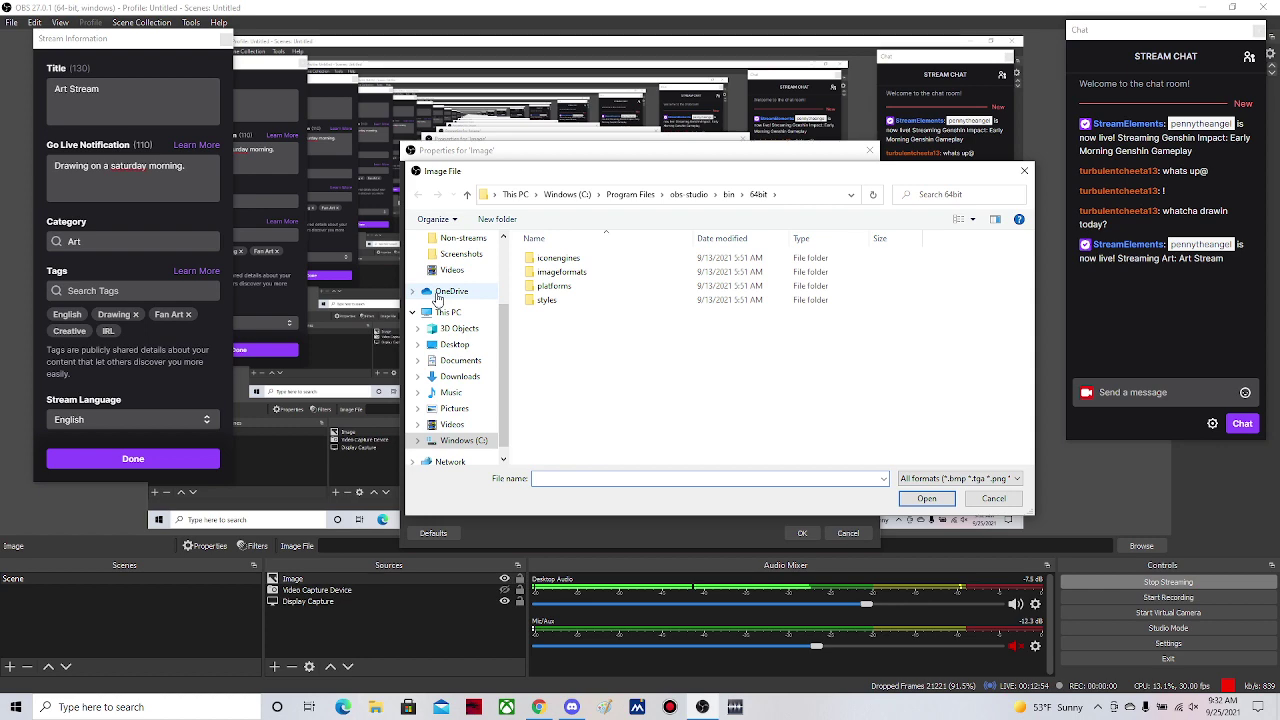
{"action": "left_click", "coordinate": [454, 408]}
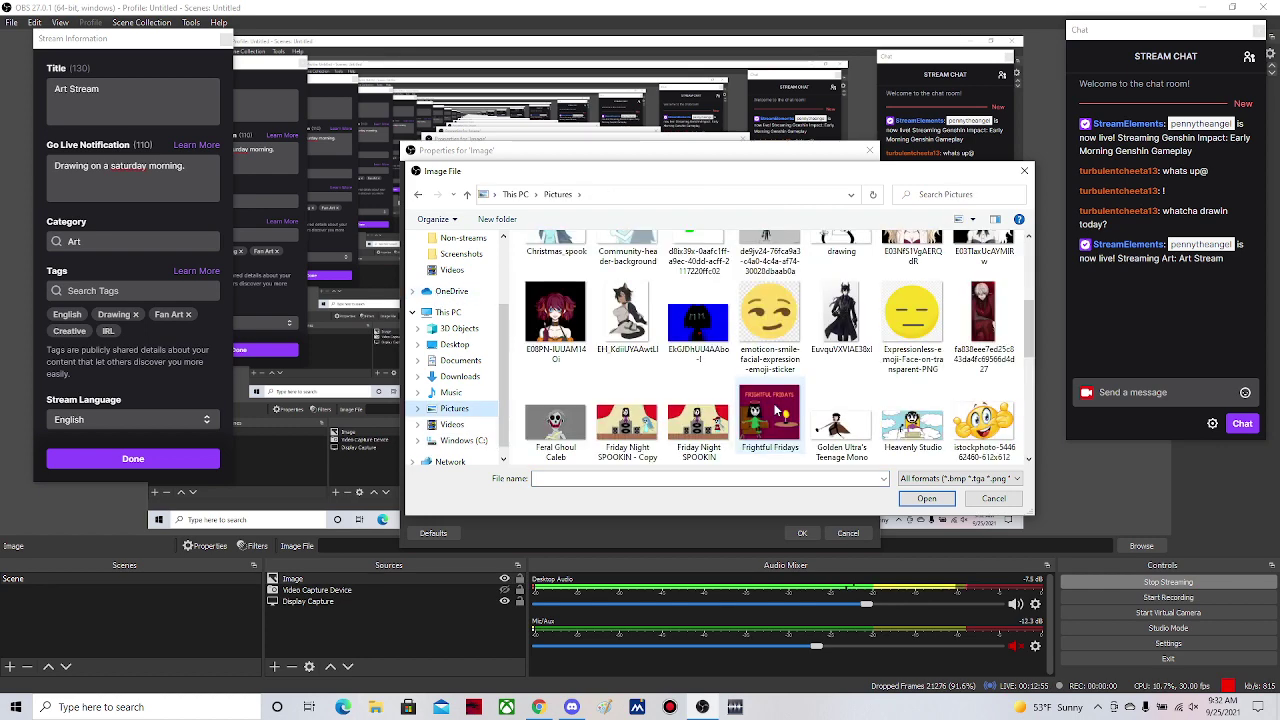
{"action": "scroll", "coordinate": [775, 412], "scroll_direction": "up", "scroll_amount": 2}
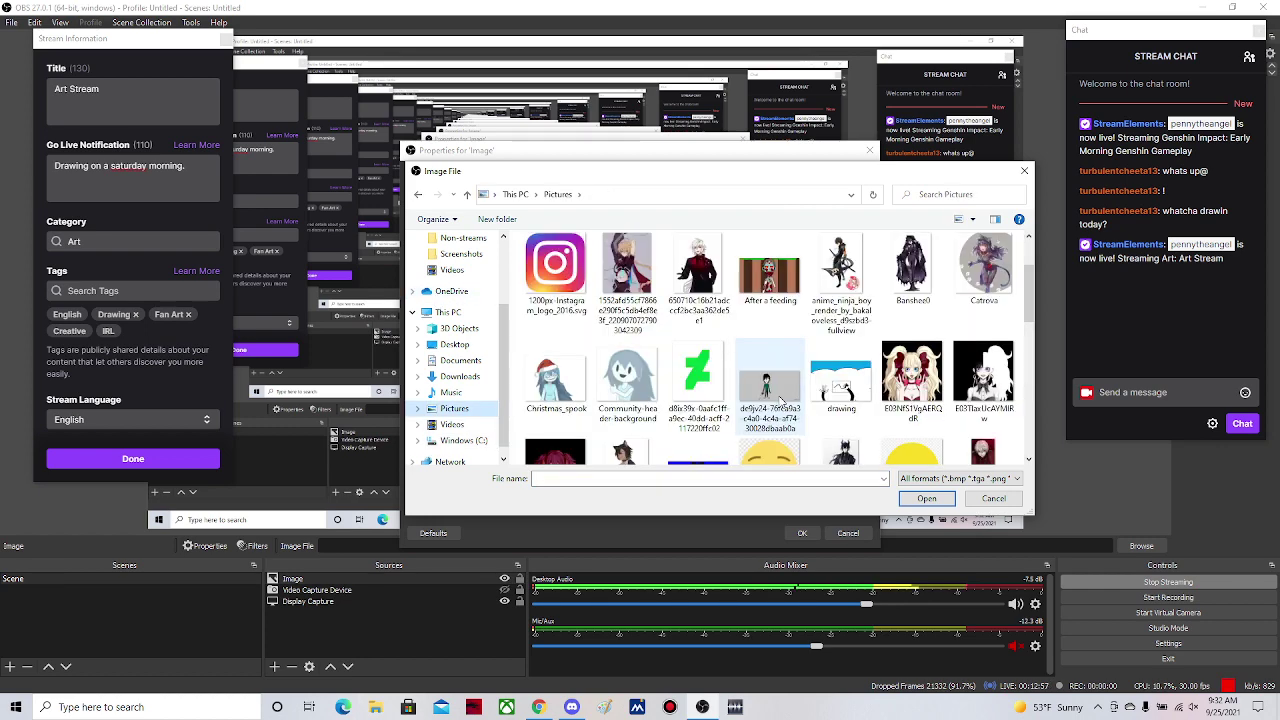
{"action": "left_click", "coordinate": [841, 383]}
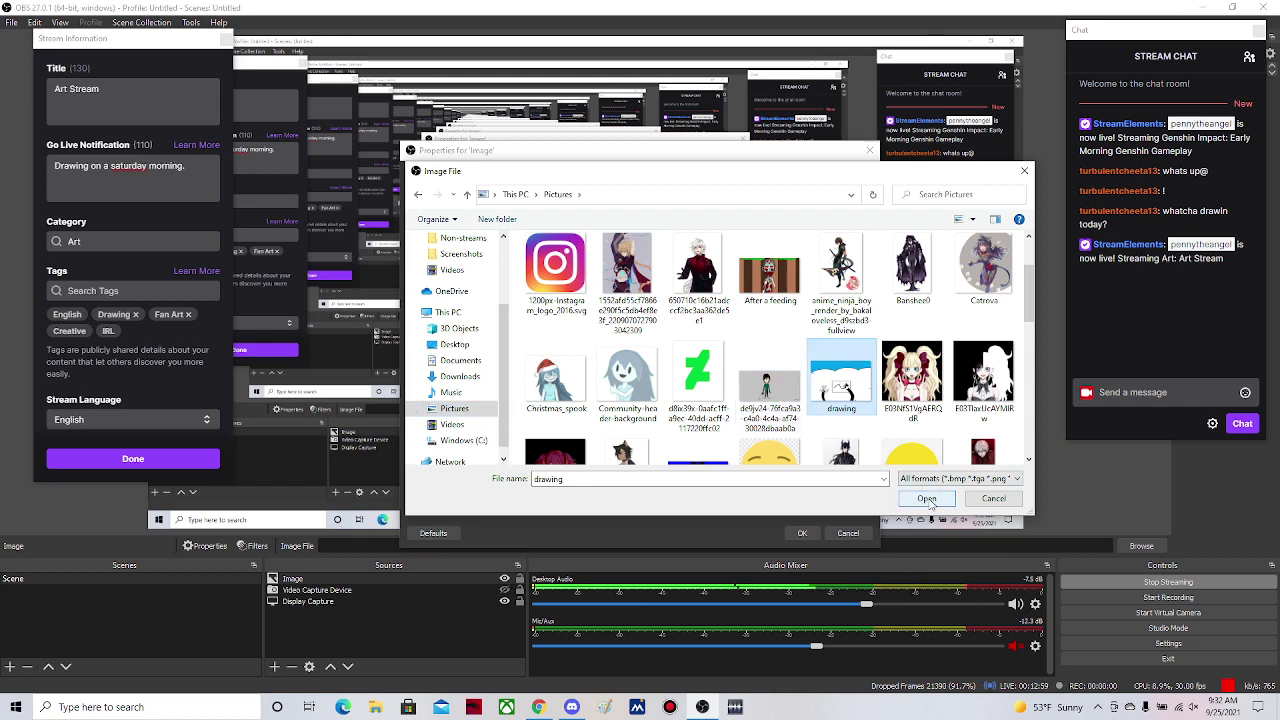
{"action": "left_click", "coordinate": [927, 499]}
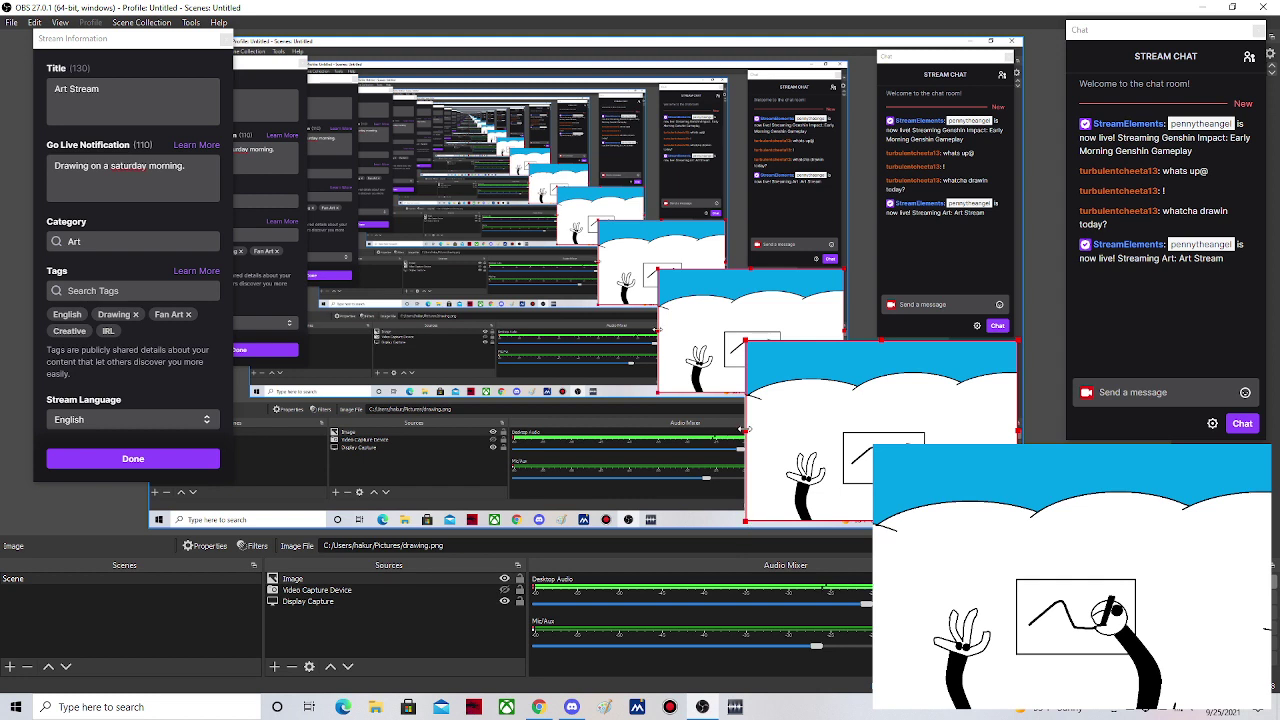
- Shrink the drawing overlay, move it down into the scene's lower-right corner, and minimise OBS
{"action": "left_click_drag", "start_coordinate": [746, 428], "coordinate": [798, 428]}
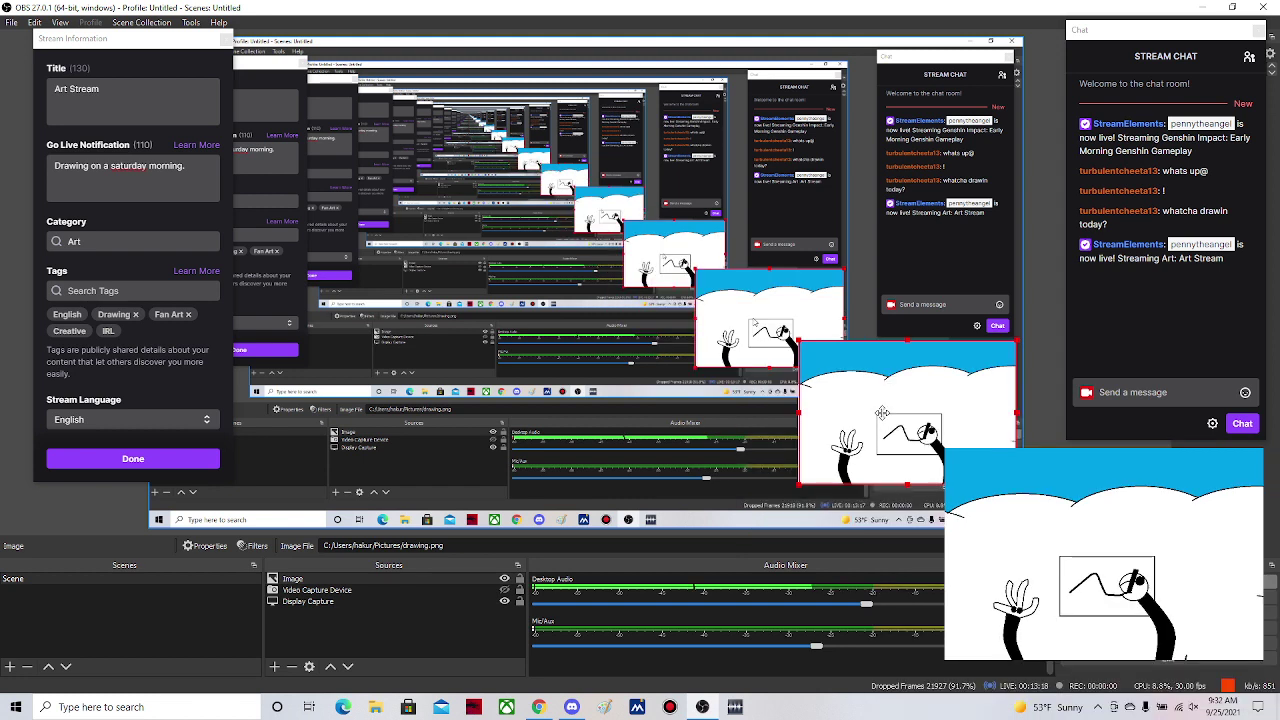
{"action": "left_click_drag", "start_coordinate": [882, 413], "coordinate": [882, 451]}
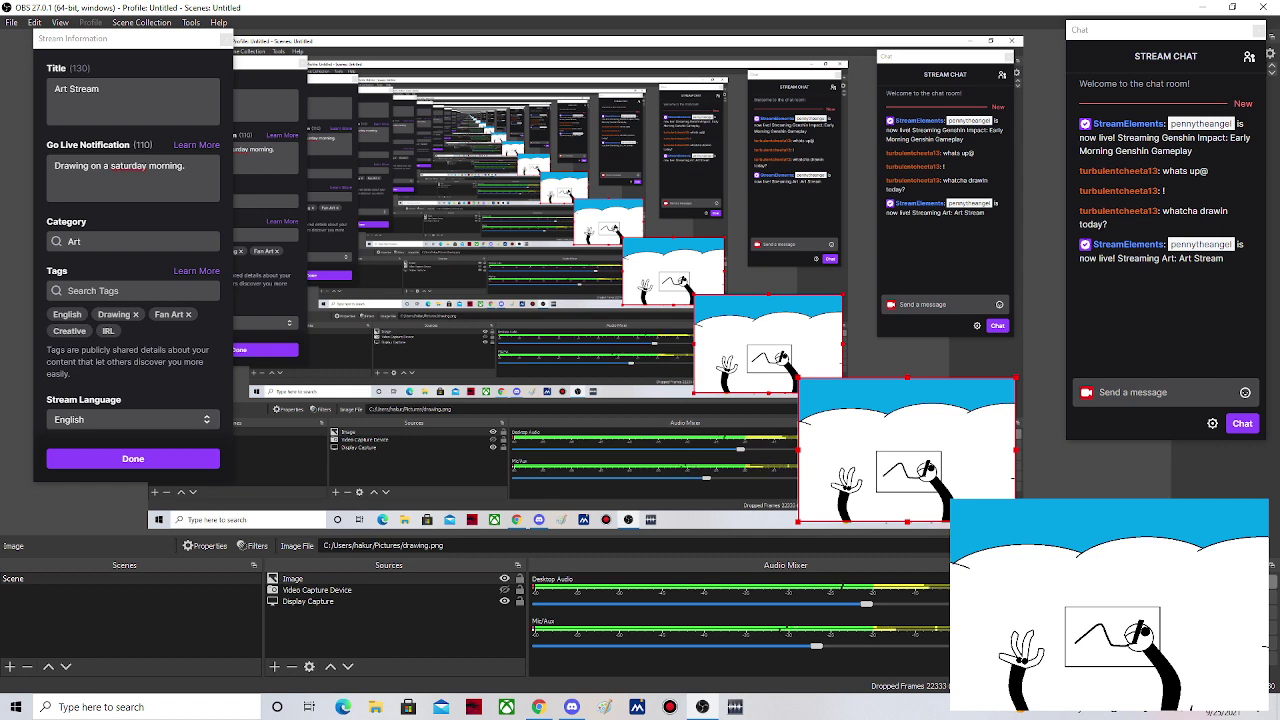
{"action": "left_click", "coordinate": [1200, 8]}
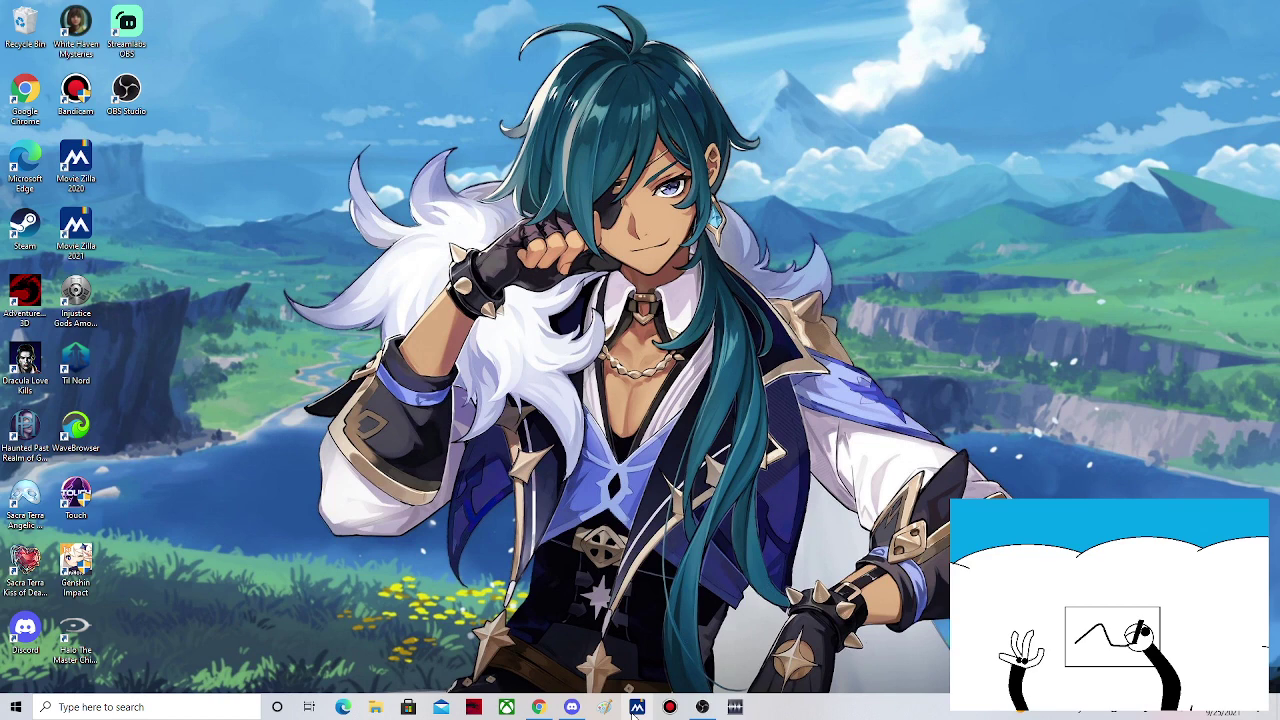
- Open a blank picture in Paint and widen its canvas to 1830 × 913 px
{"action": "left_click", "coordinate": [604, 708]}
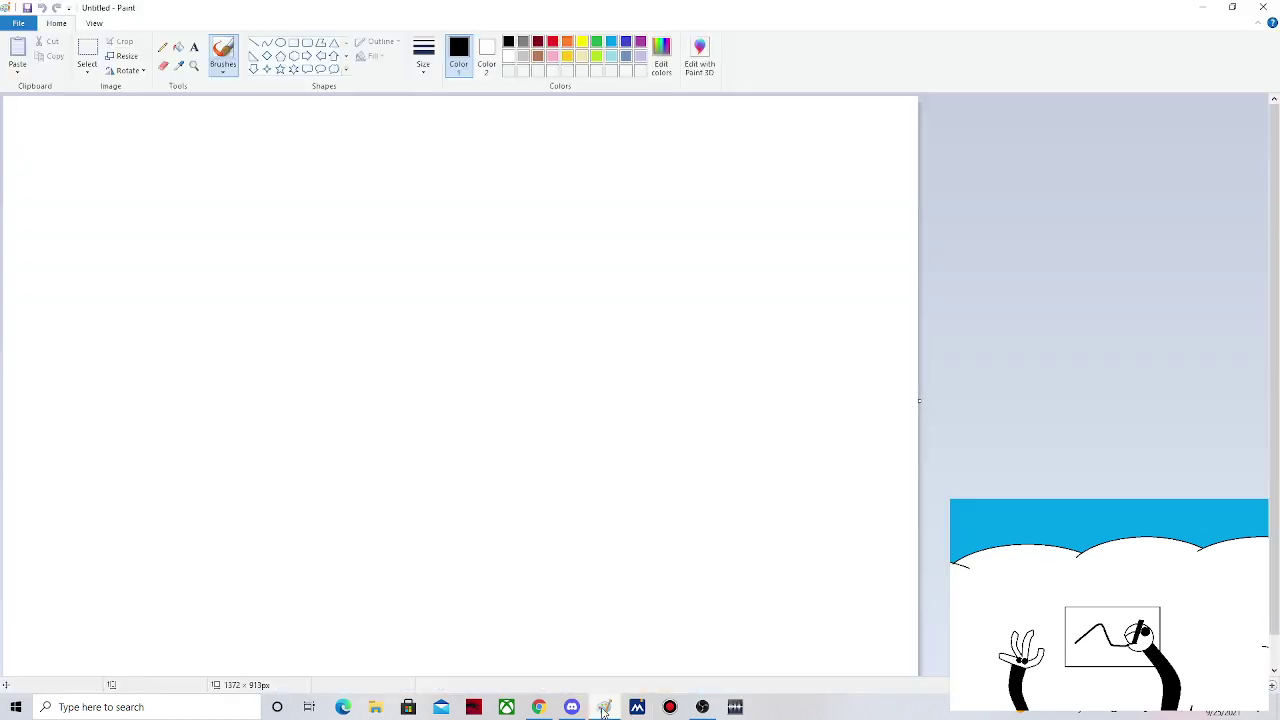
{"action": "left_click_drag", "start_coordinate": [920, 401], "coordinate": [1225, 401]}
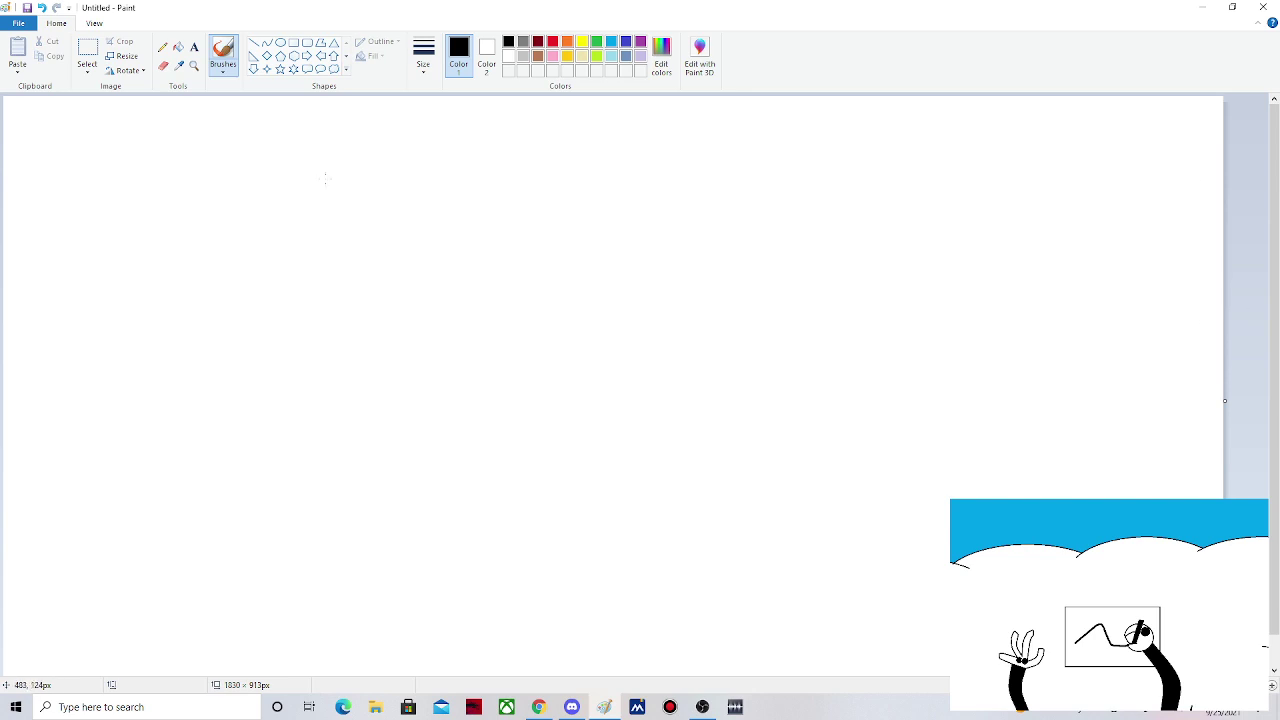
{"action": "scroll", "coordinate": [800, 250], "scroll_direction": "down", "scroll_amount": 1}
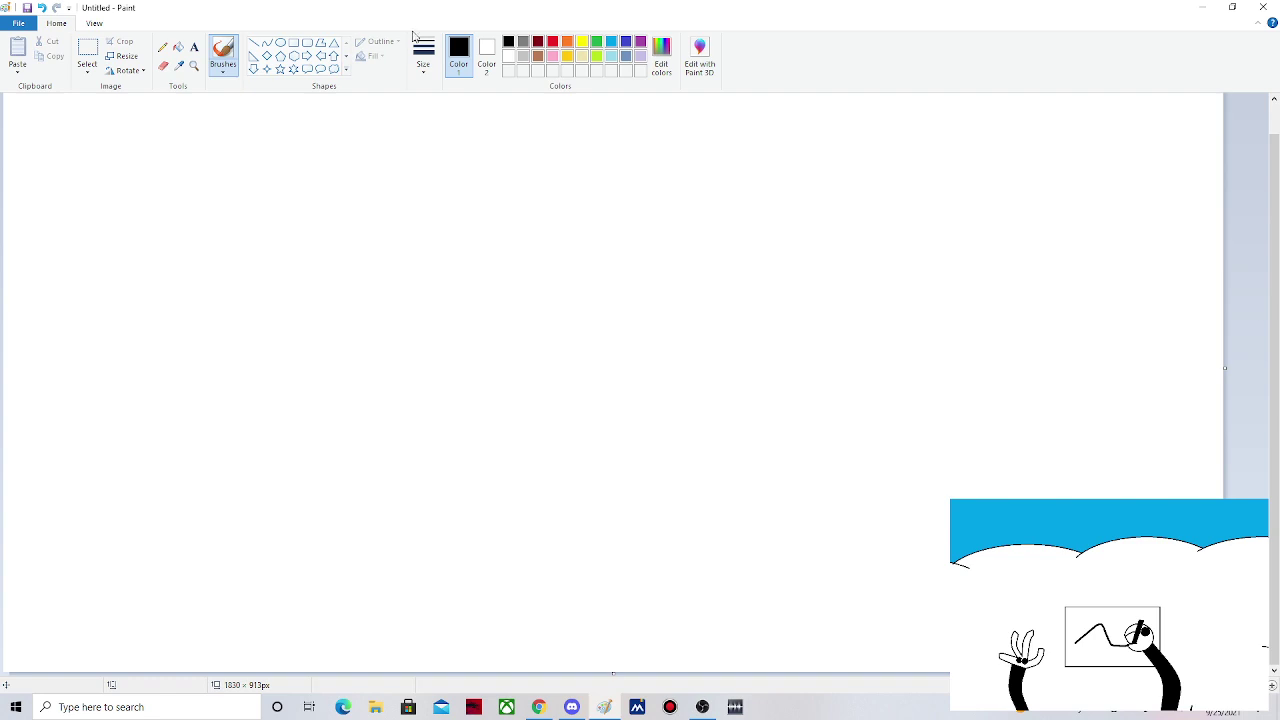
- Draw an upright black ellipse outline about 469 × 624 px in the left half of the canvas
{"action": "left_click", "coordinate": [281, 45]}
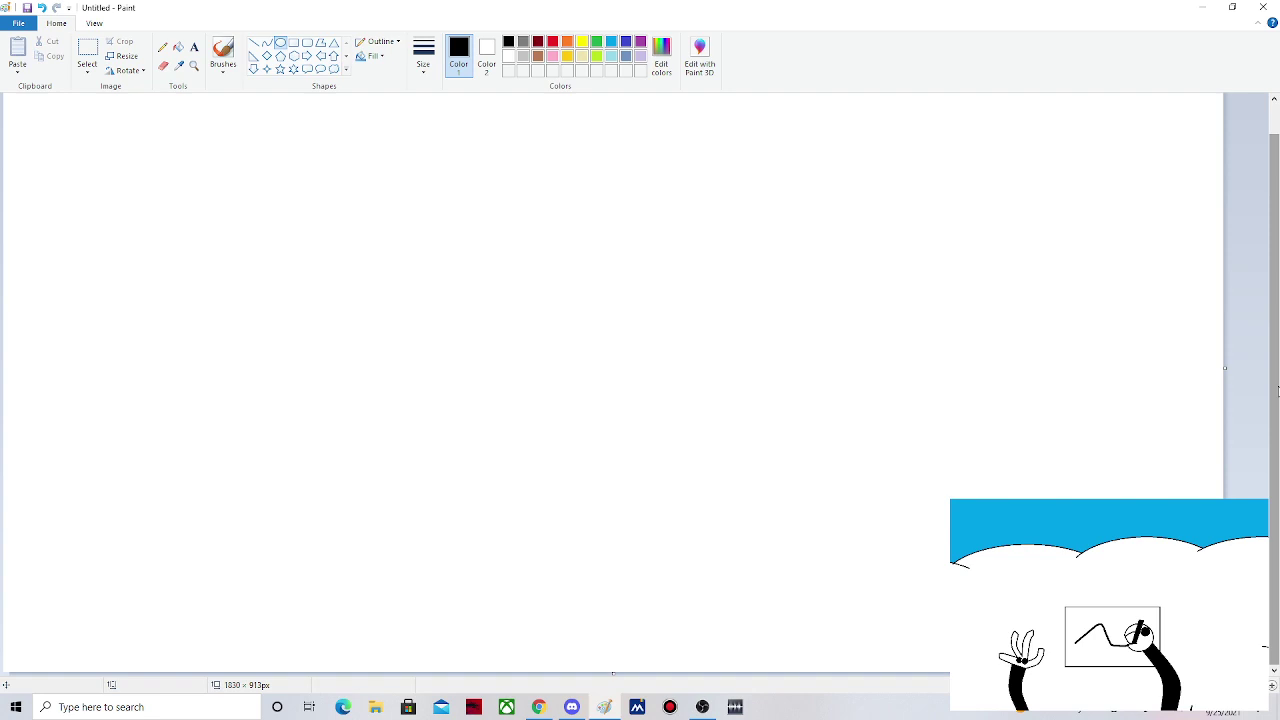
{"action": "scroll", "coordinate": [332, 255], "scroll_direction": "up", "scroll_amount": 1}
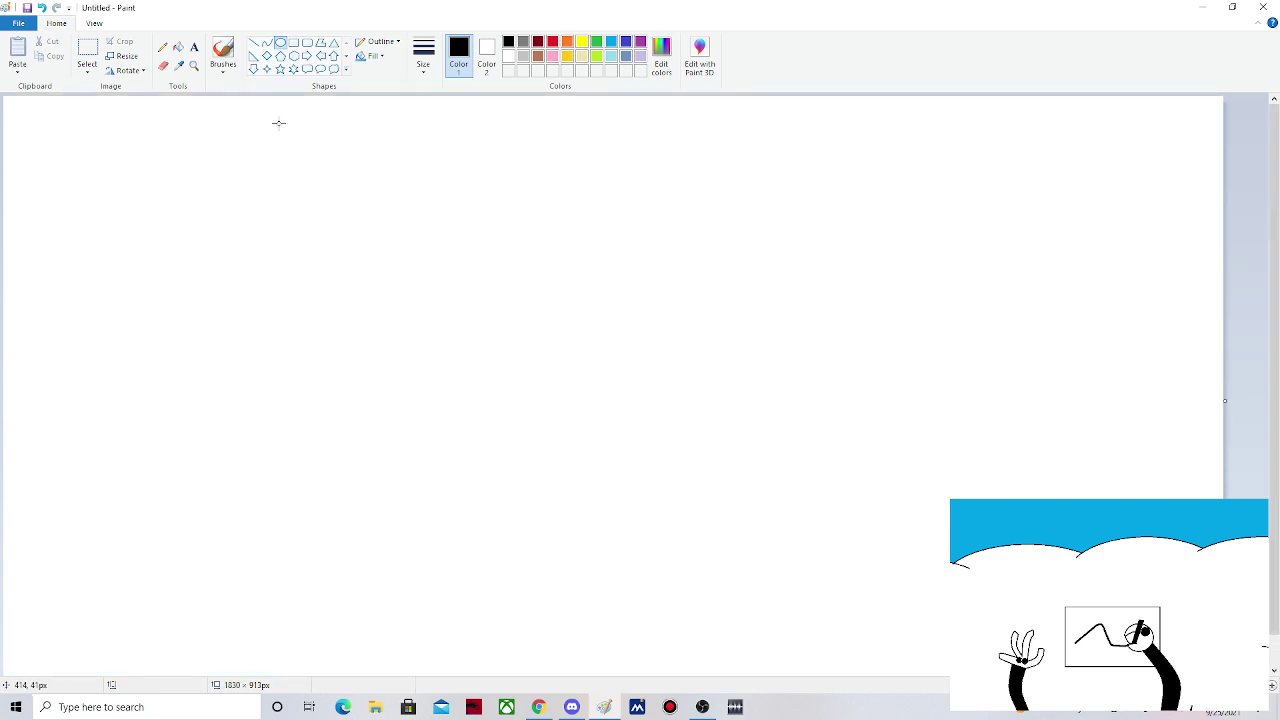
{"action": "mouse_move", "coordinate": [279, 123]}
{"action": "left_mouse_down"}
{"action": "mouse_move", "coordinate": [351, 395]}
{"action": "mouse_move", "coordinate": [631, 608]}
{"action": "mouse_move", "coordinate": [634, 649]}
{"action": "mouse_move", "coordinate": [607, 610]}
{"action": "left_mouse_up"}
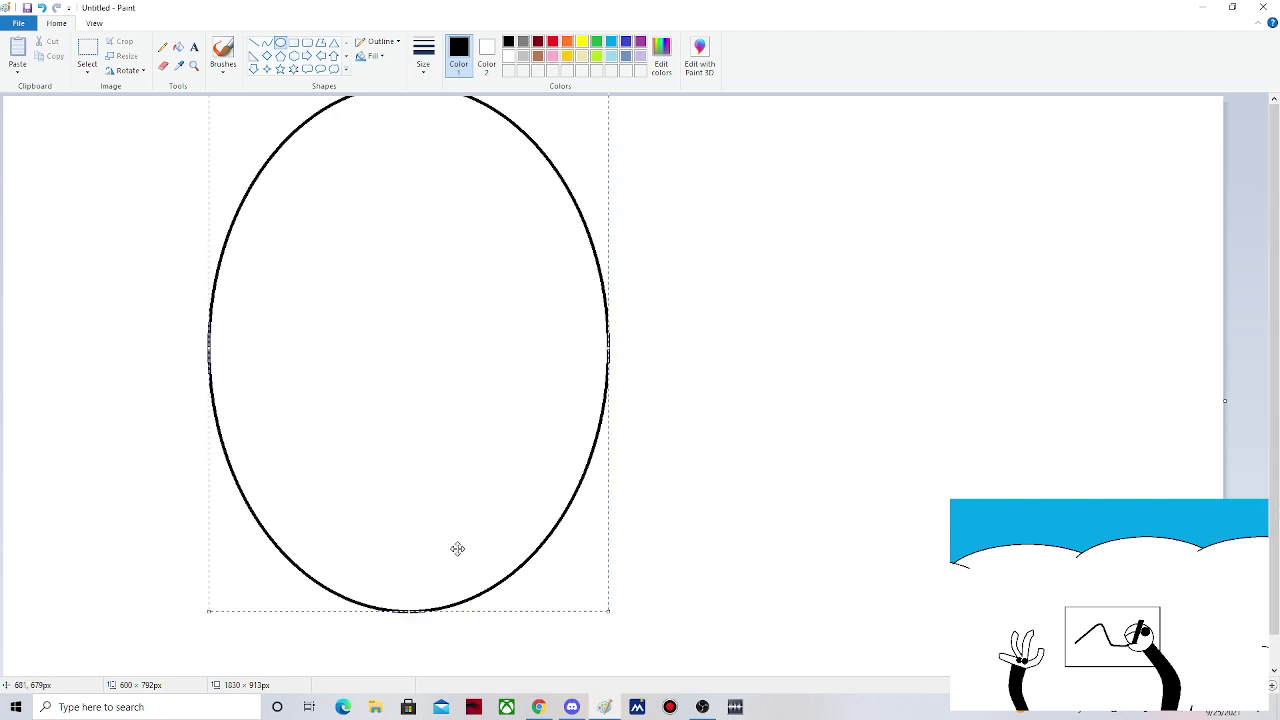
{"action": "left_click_drag", "start_coordinate": [608, 610], "coordinate": [530, 510]}
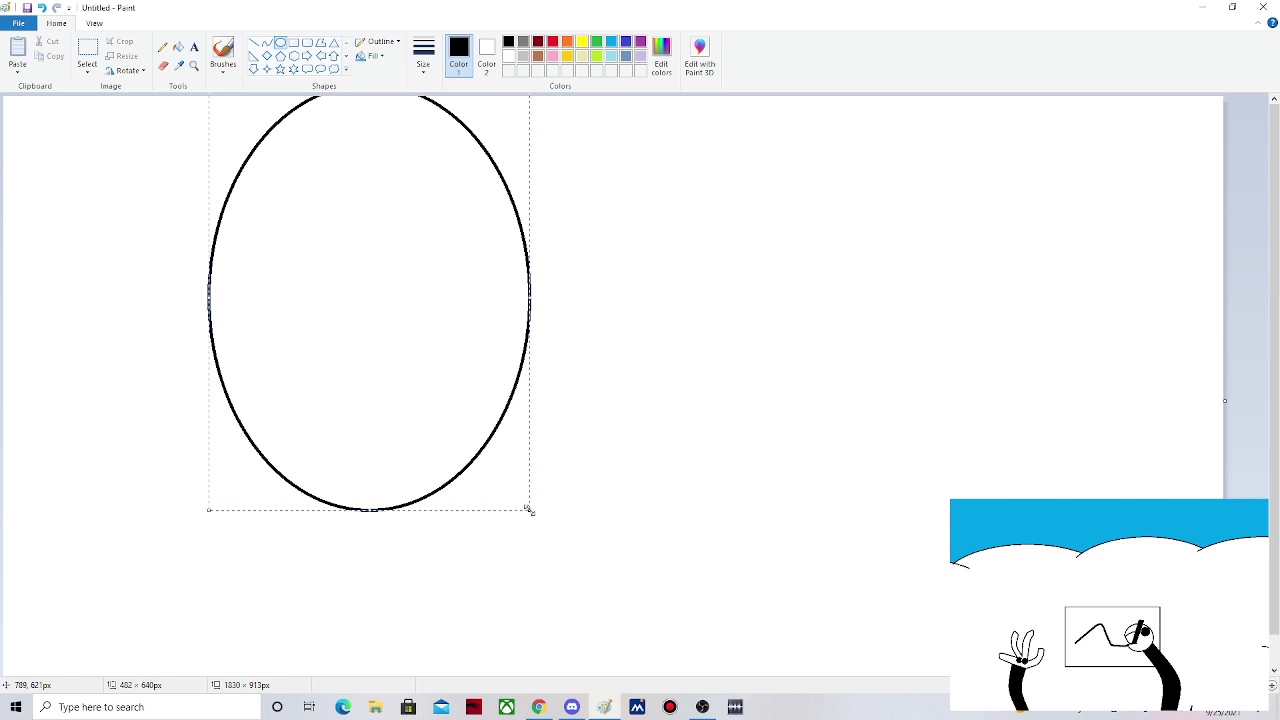
{"action": "left_click_drag", "start_coordinate": [407, 411], "coordinate": [404, 432]}
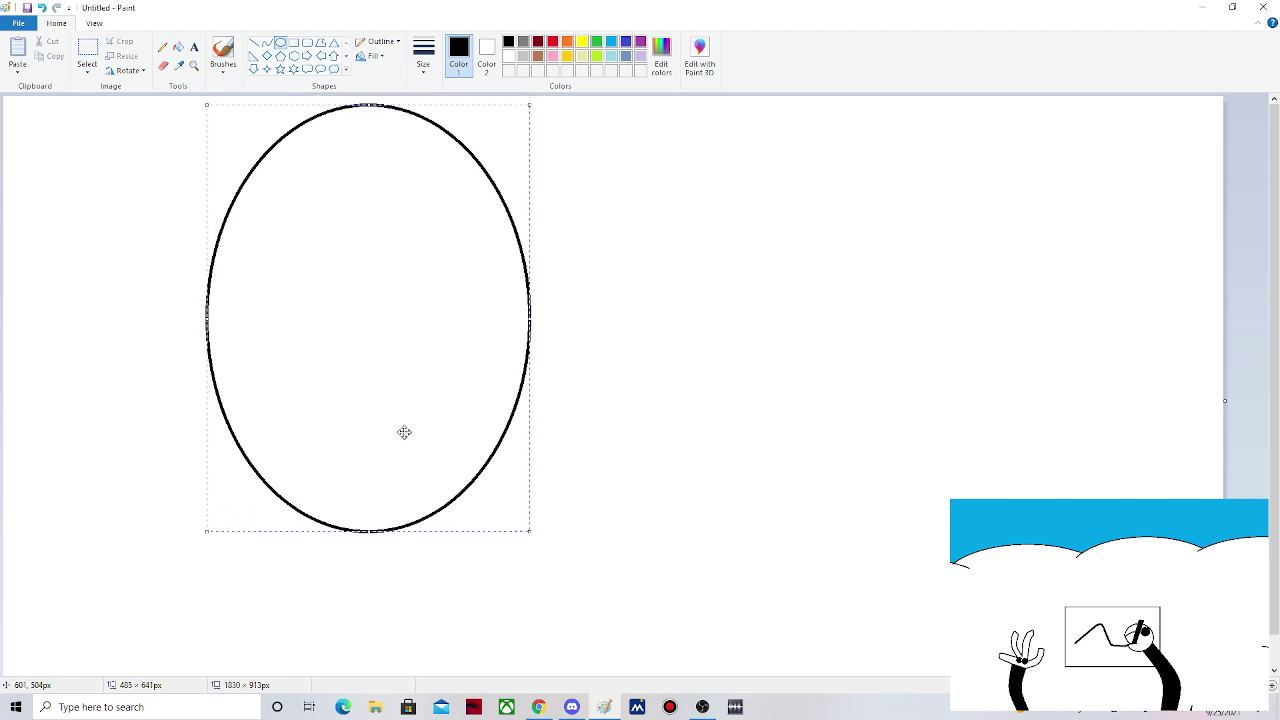
{"action": "scroll", "coordinate": [428, 421], "scroll_direction": "down", "scroll_amount": 1}
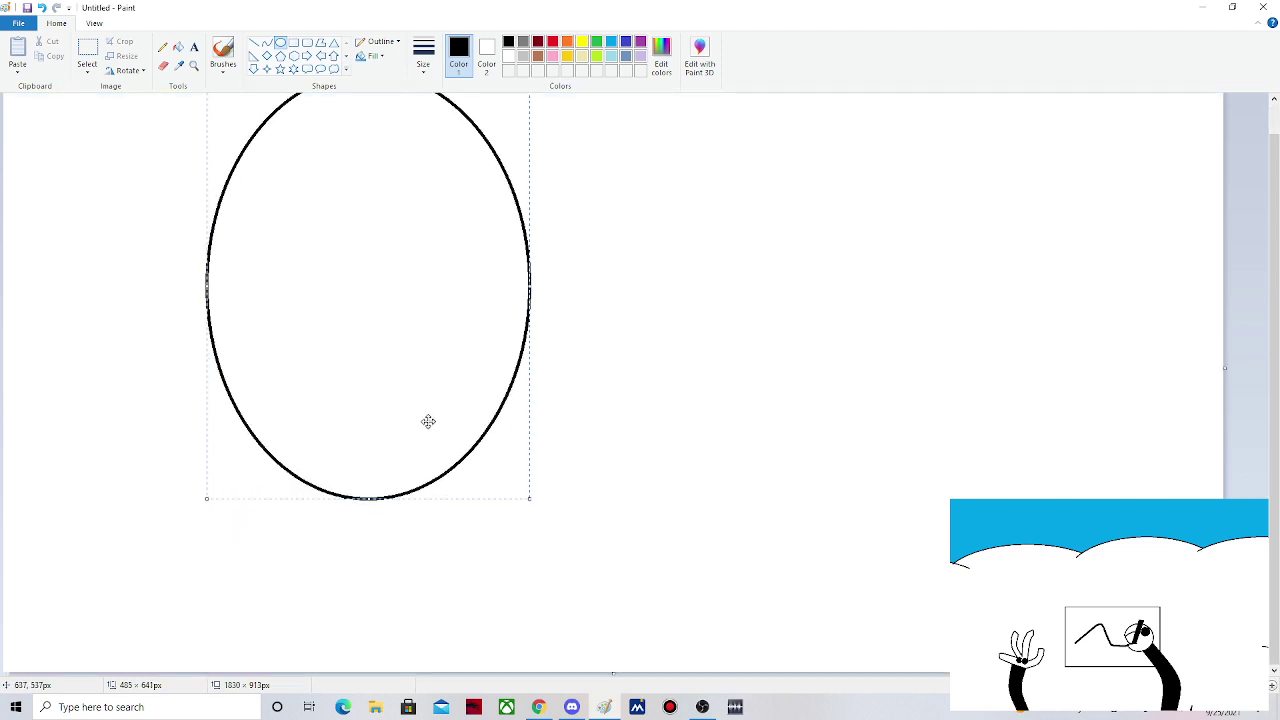
{"action": "left_click_drag", "start_coordinate": [428, 421], "coordinate": [466, 441]}
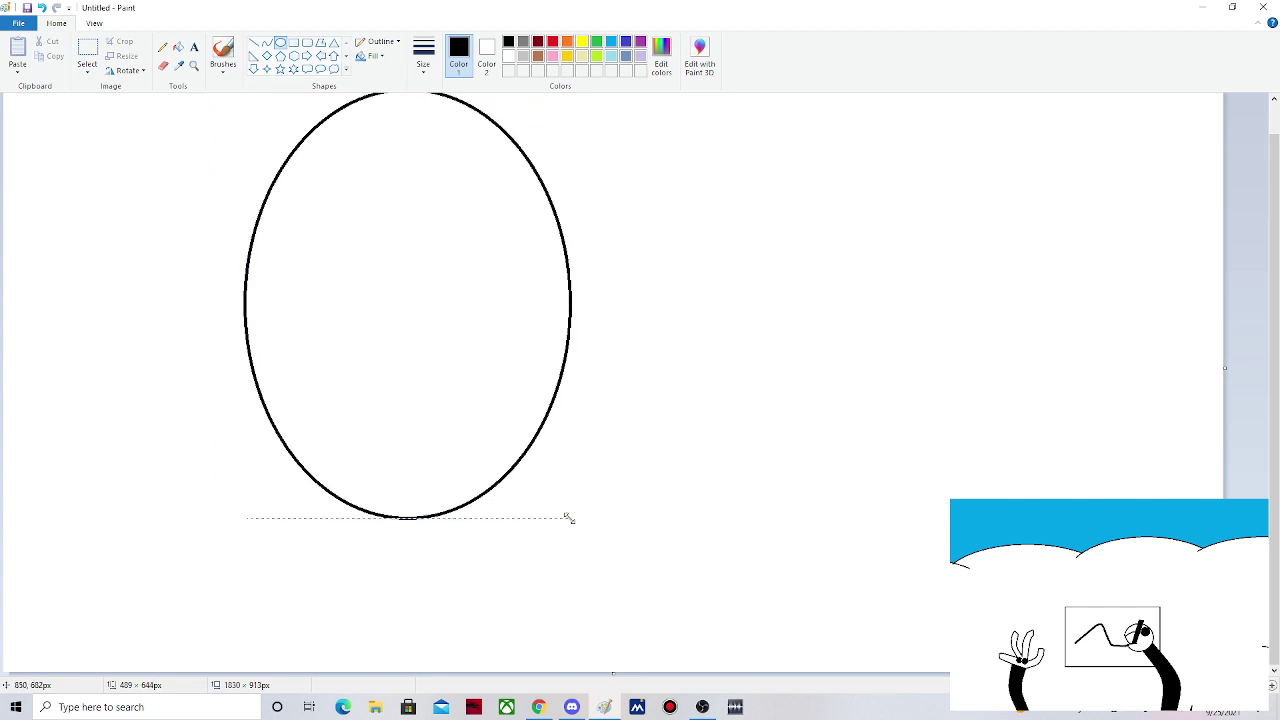
{"action": "left_click_drag", "start_coordinate": [567, 517], "coordinate": [569, 506]}
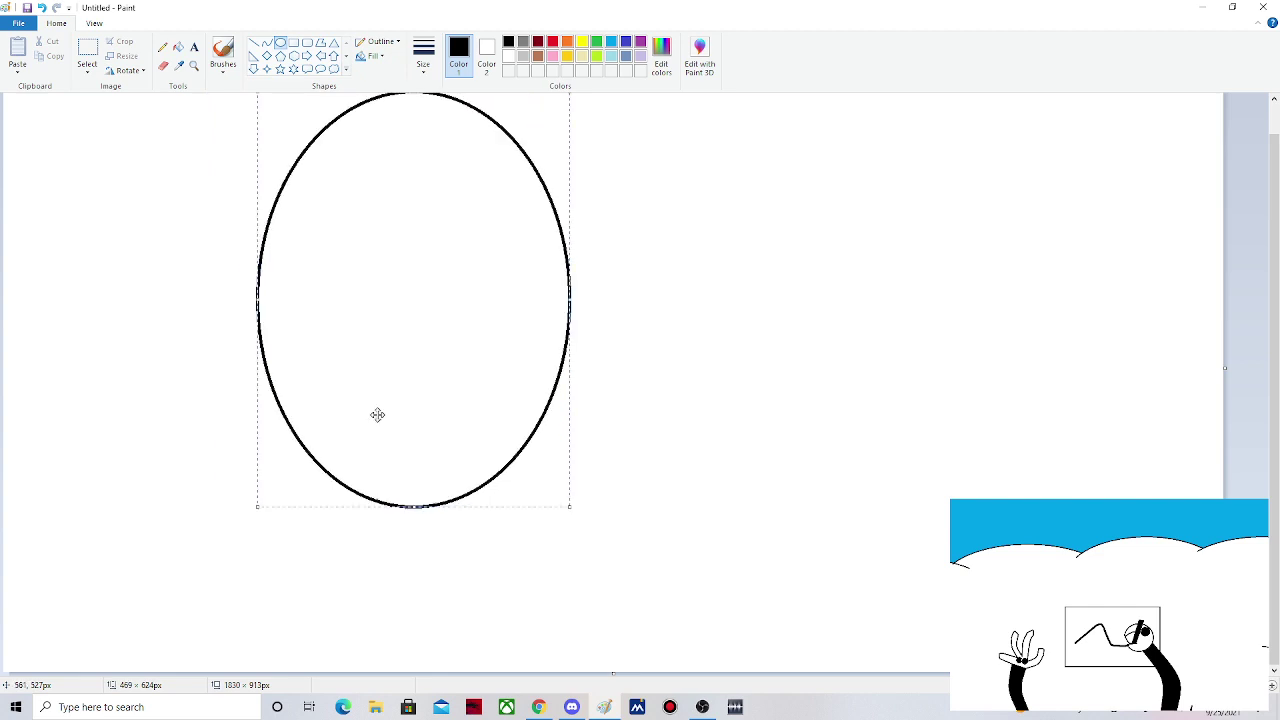
{"action": "left_click_drag", "start_coordinate": [377, 414], "coordinate": [378, 414]}
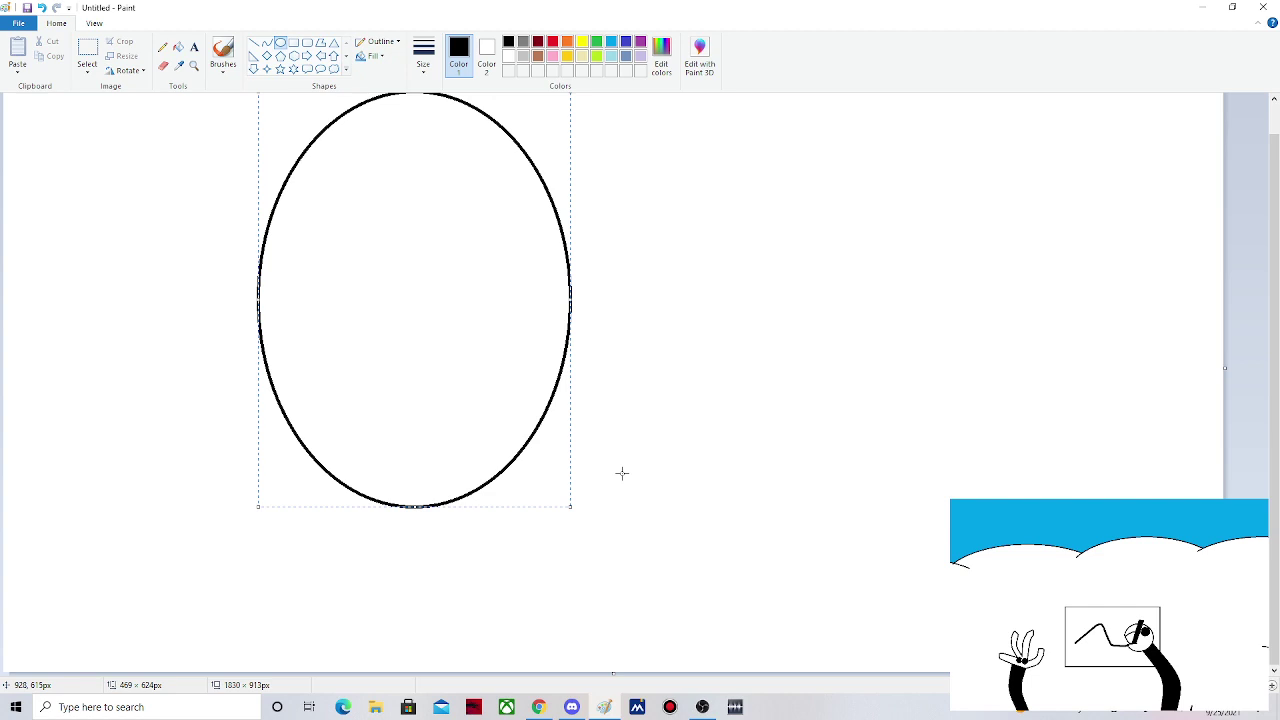
{"action": "left_click", "coordinate": [822, 477]}
{"action": "scroll", "coordinate": [332, 308], "scroll_direction": "up", "scroll_amount": 1}
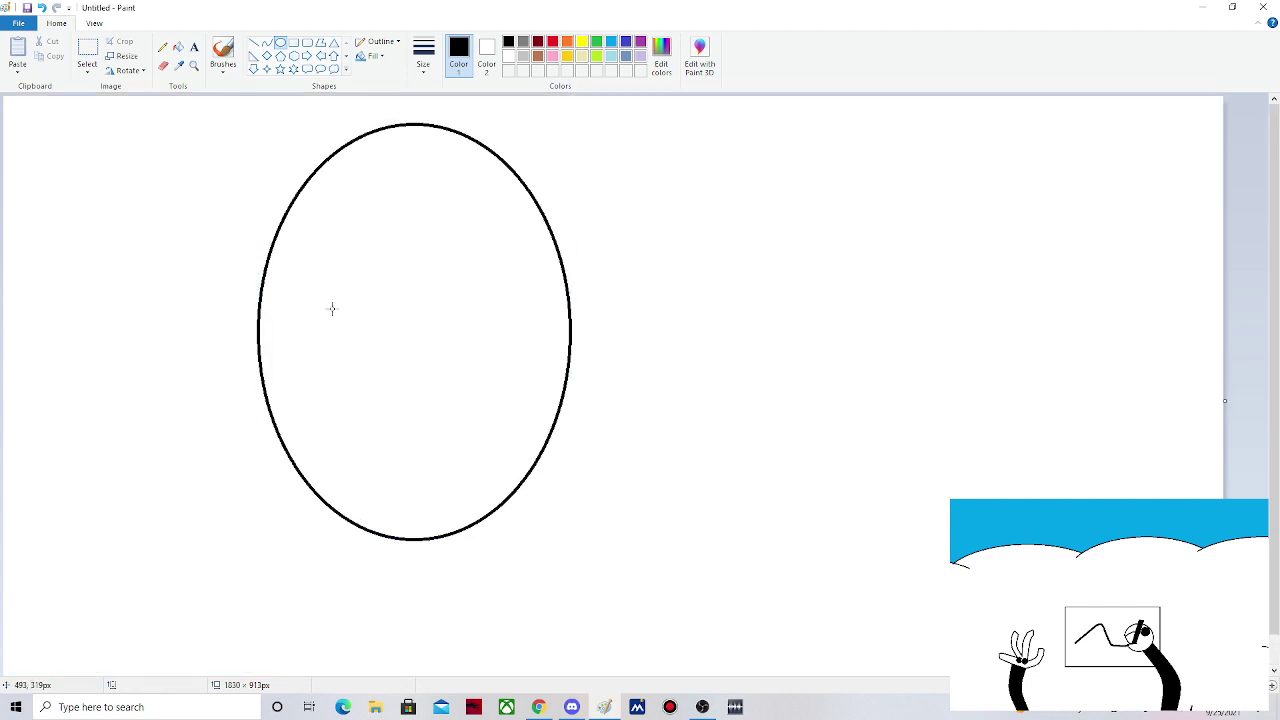
- Erase the bottom arc of the oval and choose the Curve shape tool
{"action": "left_click", "coordinate": [163, 65]}
{"action": "mouse_move", "coordinate": [330, 505]}
{"action": "left_mouse_down"}
{"action": "mouse_move", "coordinate": [368, 530]}
{"action": "mouse_move", "coordinate": [493, 514]}
{"action": "mouse_move", "coordinate": [423, 534]}
{"action": "left_mouse_up"}
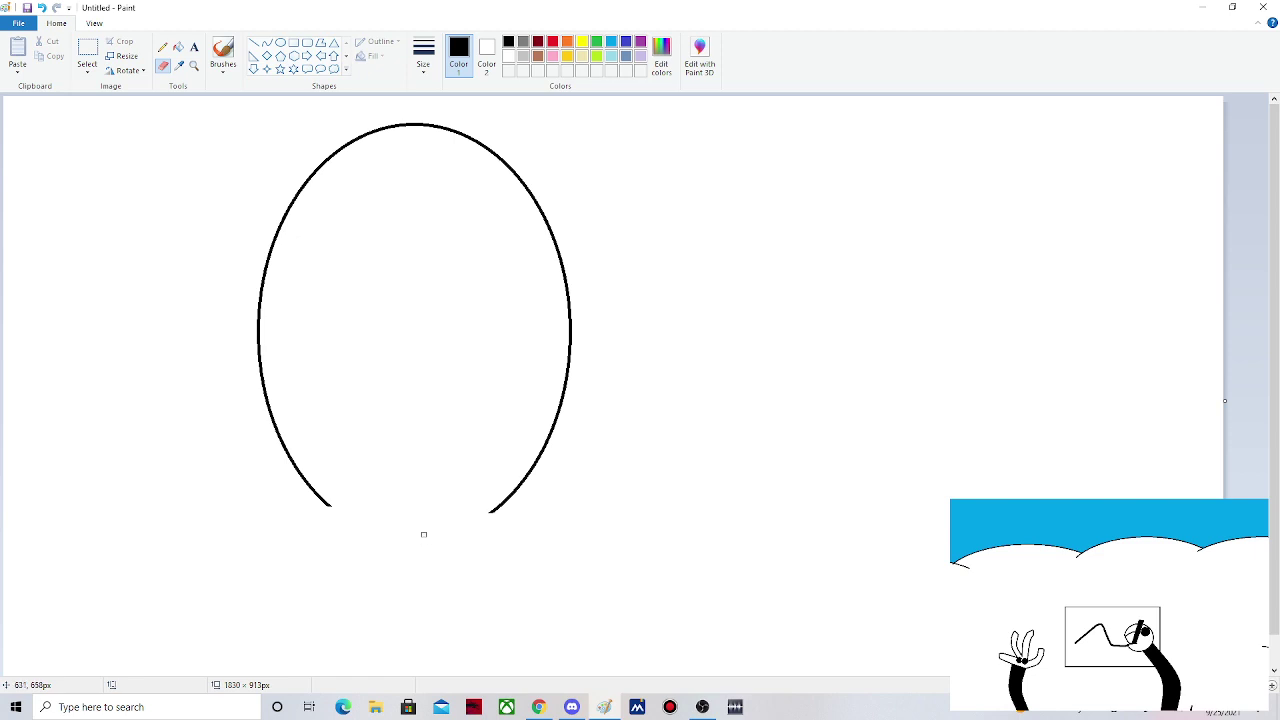
{"action": "left_click", "coordinate": [266, 42]}
{"action": "left_click_drag", "start_coordinate": [328, 505], "coordinate": [488, 513]}
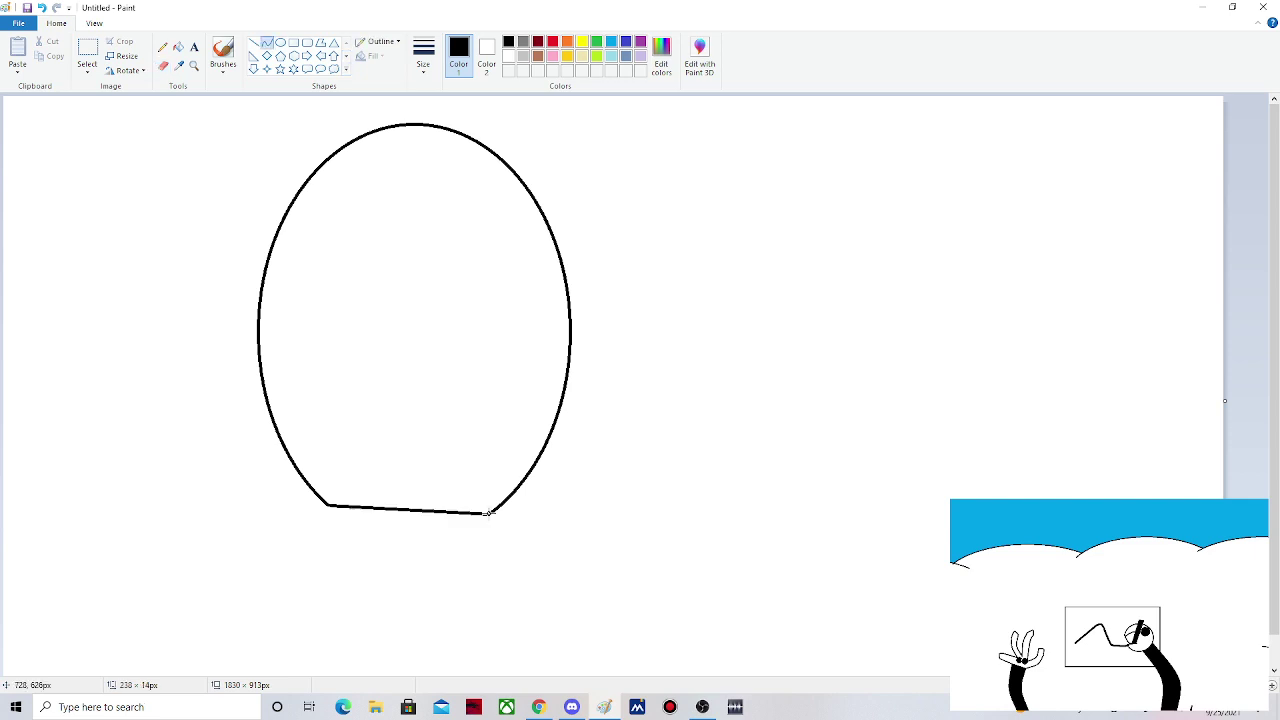
{"action": "left_click_drag", "start_coordinate": [410, 510], "coordinate": [413, 578]}
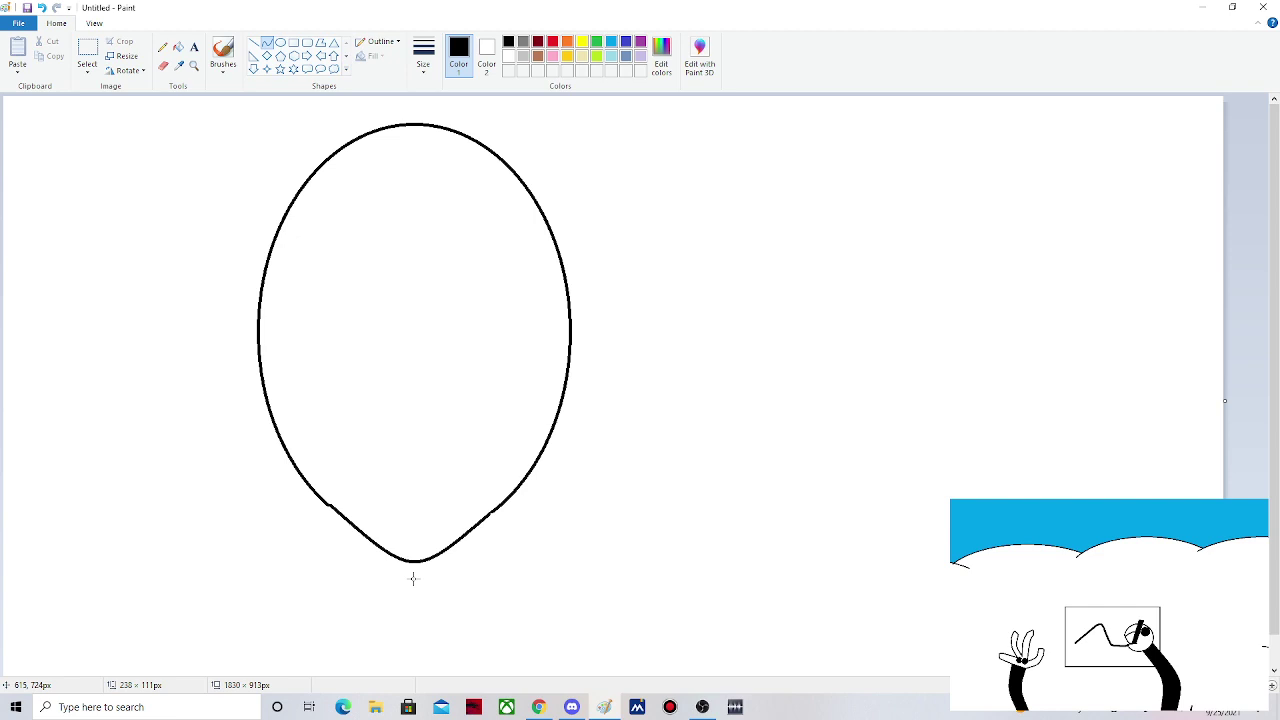
{"action": "key", "text": "ctrl+z"}
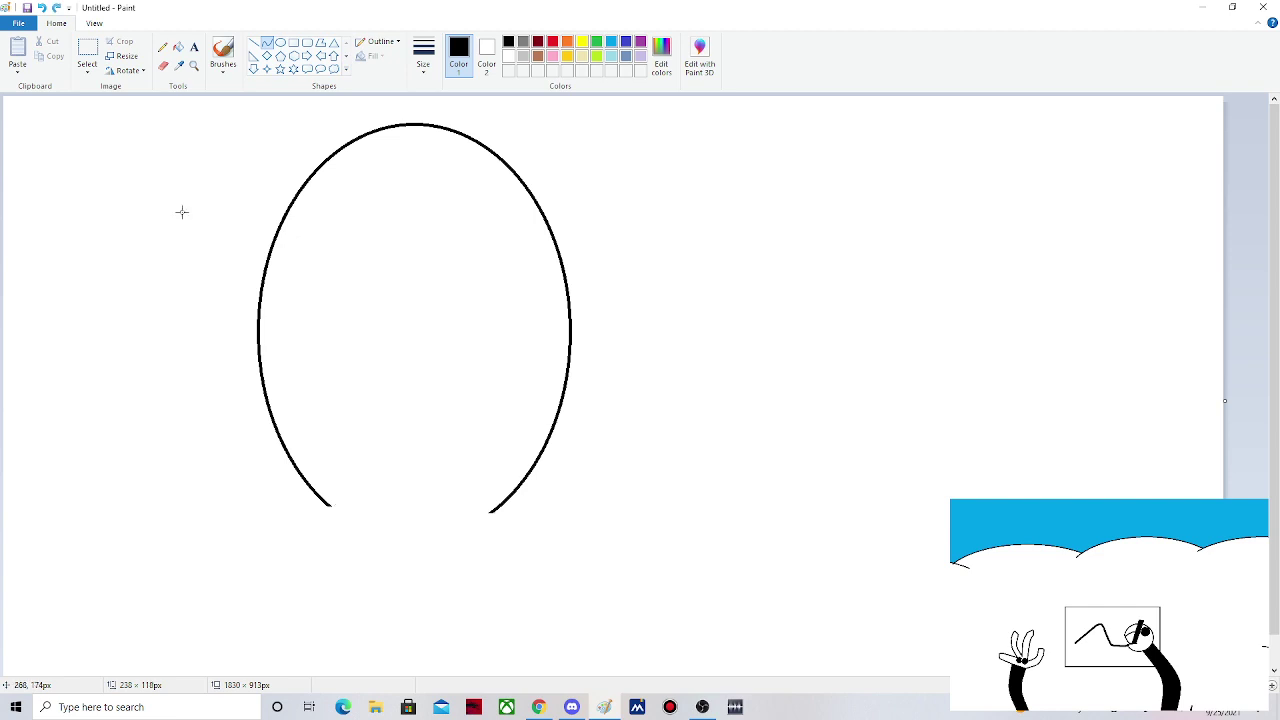
{"action": "mouse_move", "coordinate": [328, 505]}
{"action": "left_mouse_down"}
{"action": "mouse_move", "coordinate": [491, 511]}
{"action": "mouse_move", "coordinate": [417, 588]}
{"action": "left_mouse_up"}
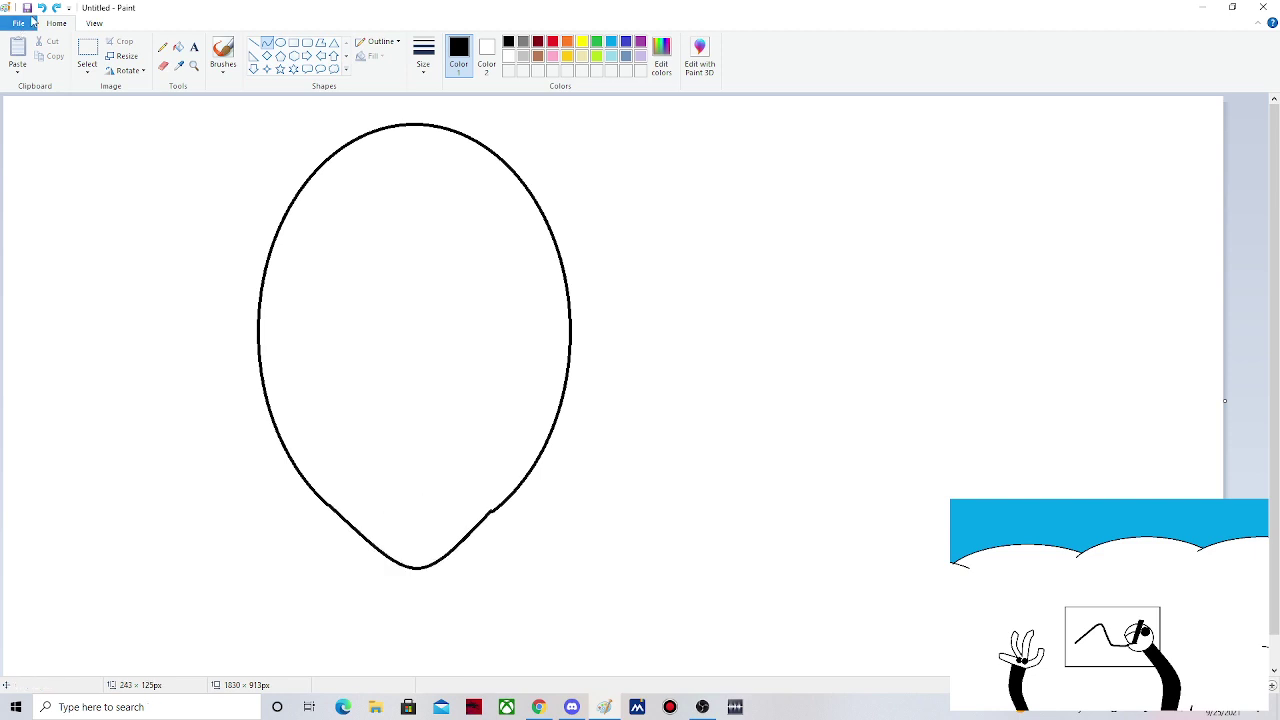
{"action": "left_click", "coordinate": [41, 7]}
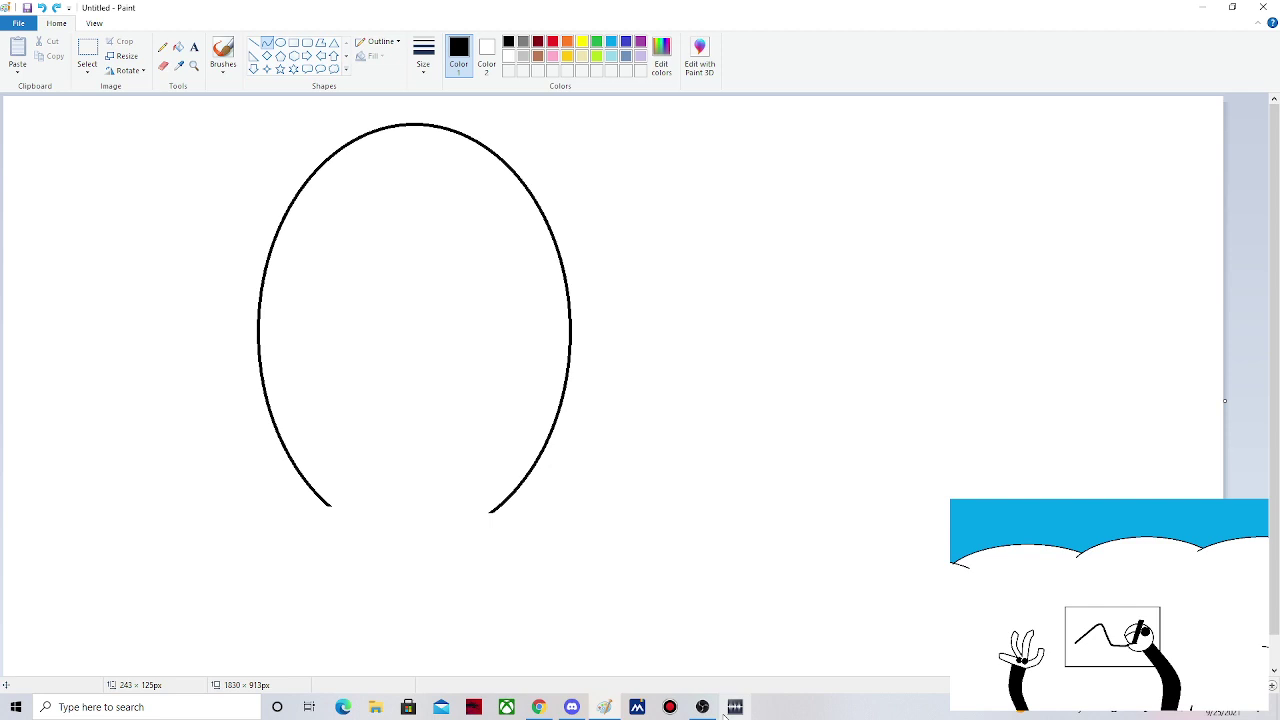
- Check the stream scene and chat in OBS and return to the Paint drawing
{"action": "left_click", "coordinate": [726, 712]}
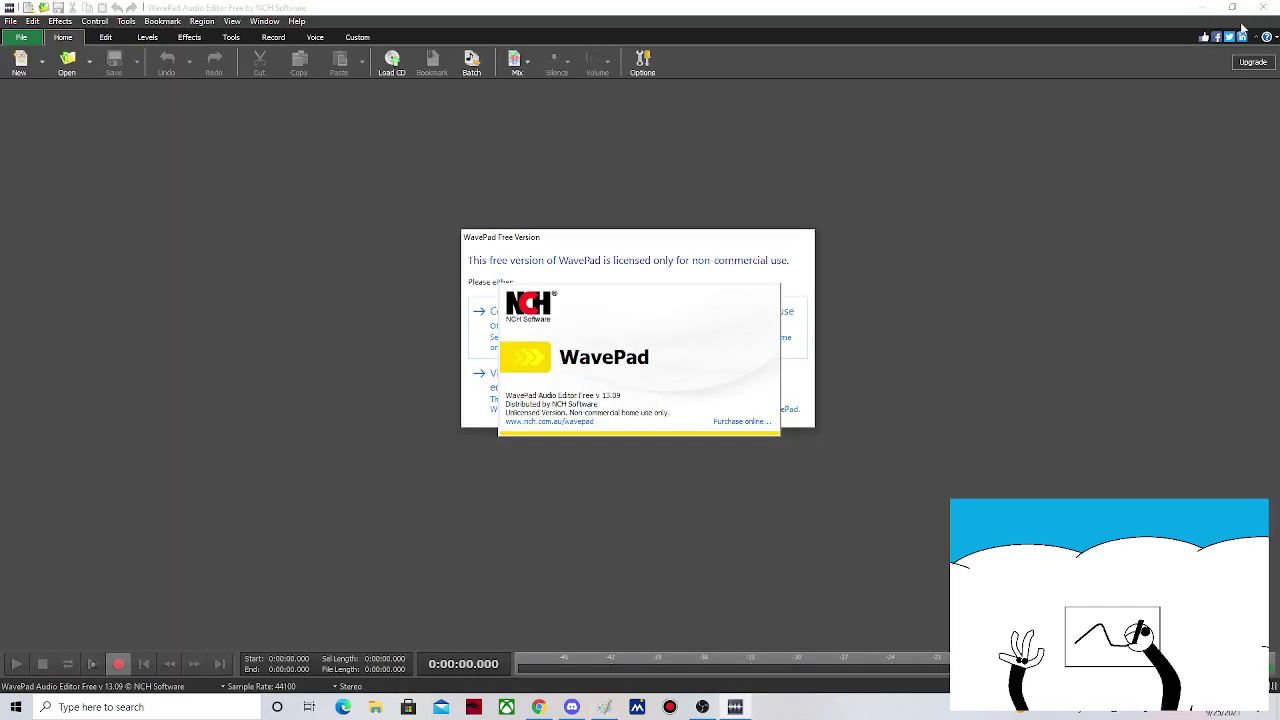
{"action": "left_click", "coordinate": [1201, 7]}
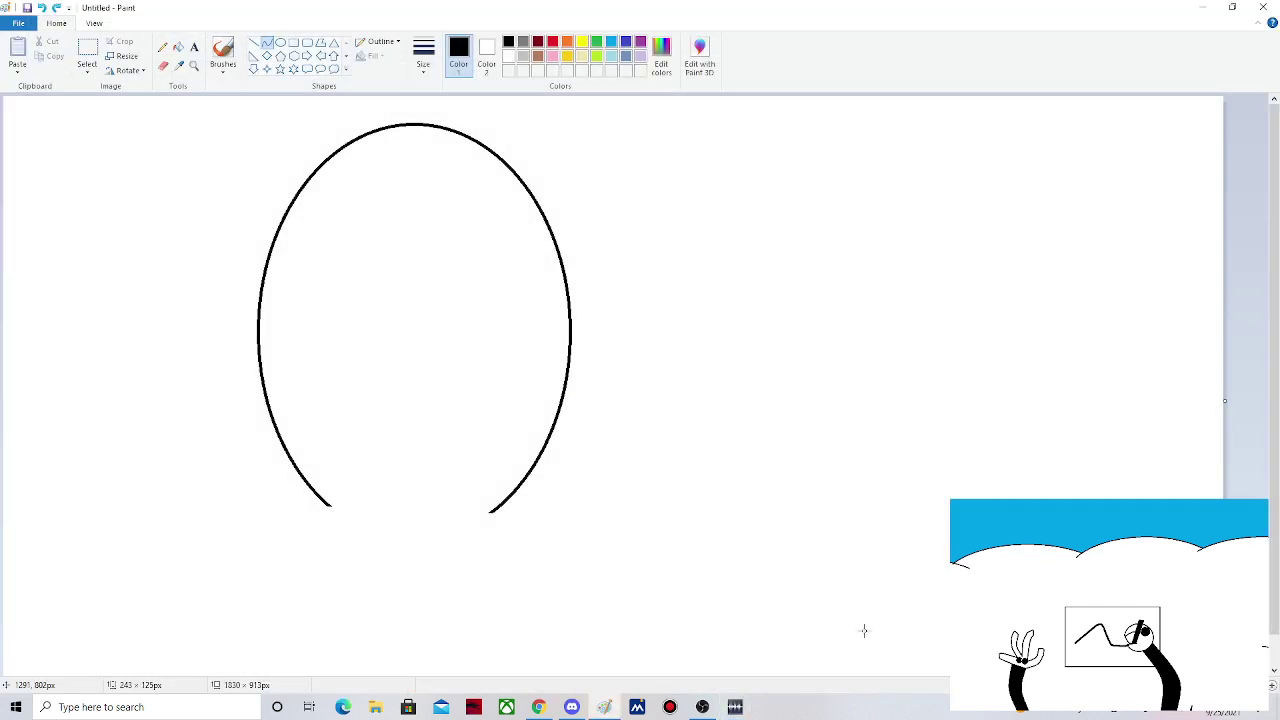
{"action": "left_click", "coordinate": [708, 708]}
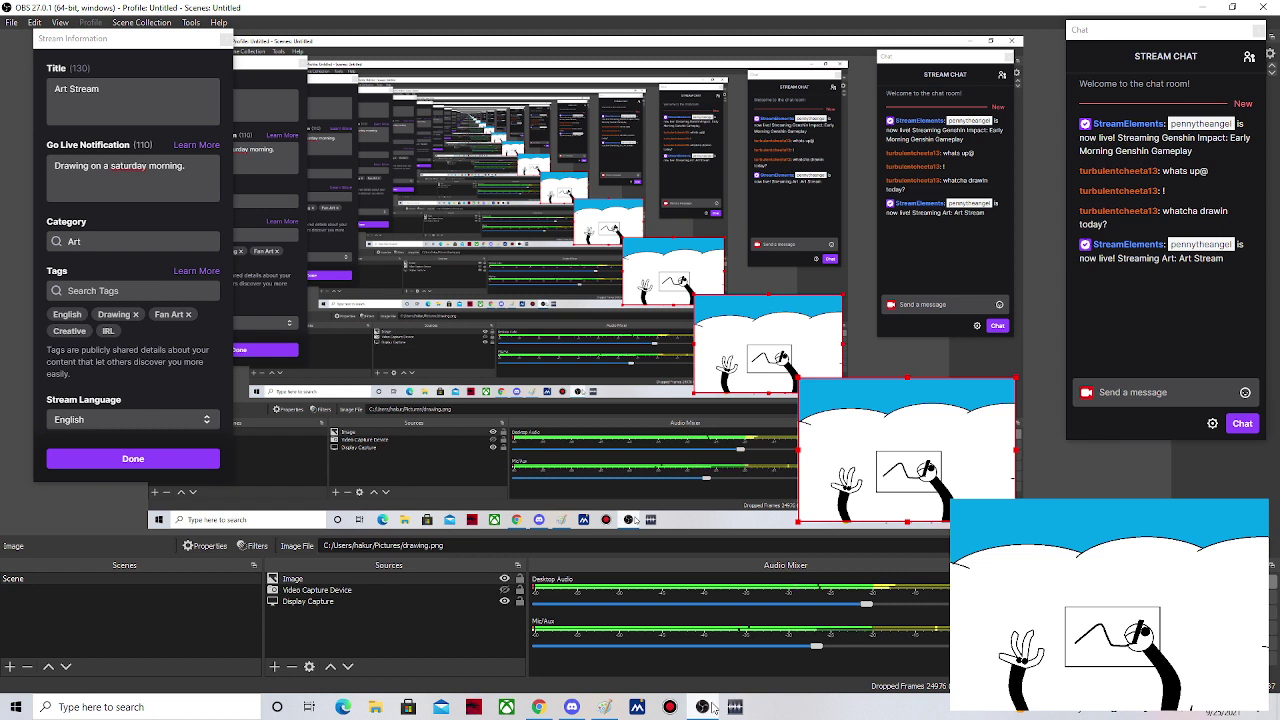
{"action": "left_click", "coordinate": [1206, 8]}
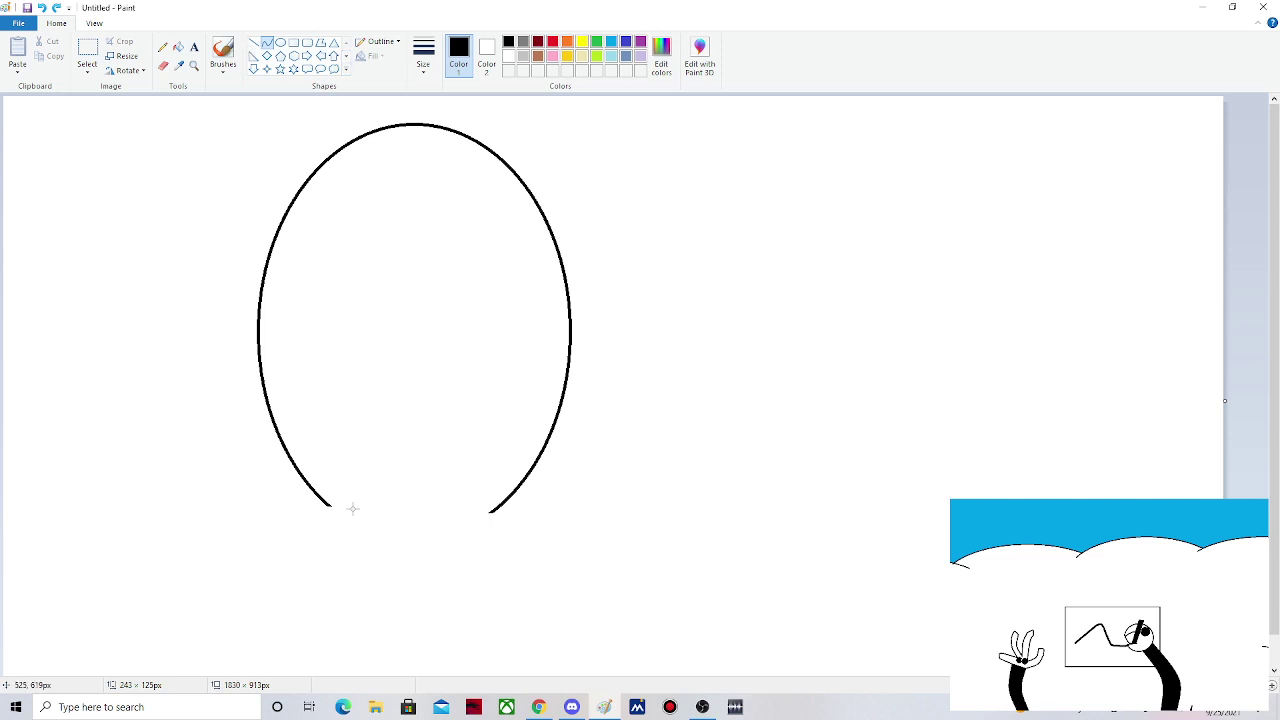
- Close the head outline with a pointed chin curve about 245 × 136 px and choose the Line tool
{"action": "left_click_drag", "start_coordinate": [328, 505], "coordinate": [493, 511]}
{"action": "left_click_drag", "start_coordinate": [396, 508], "coordinate": [418, 596]}
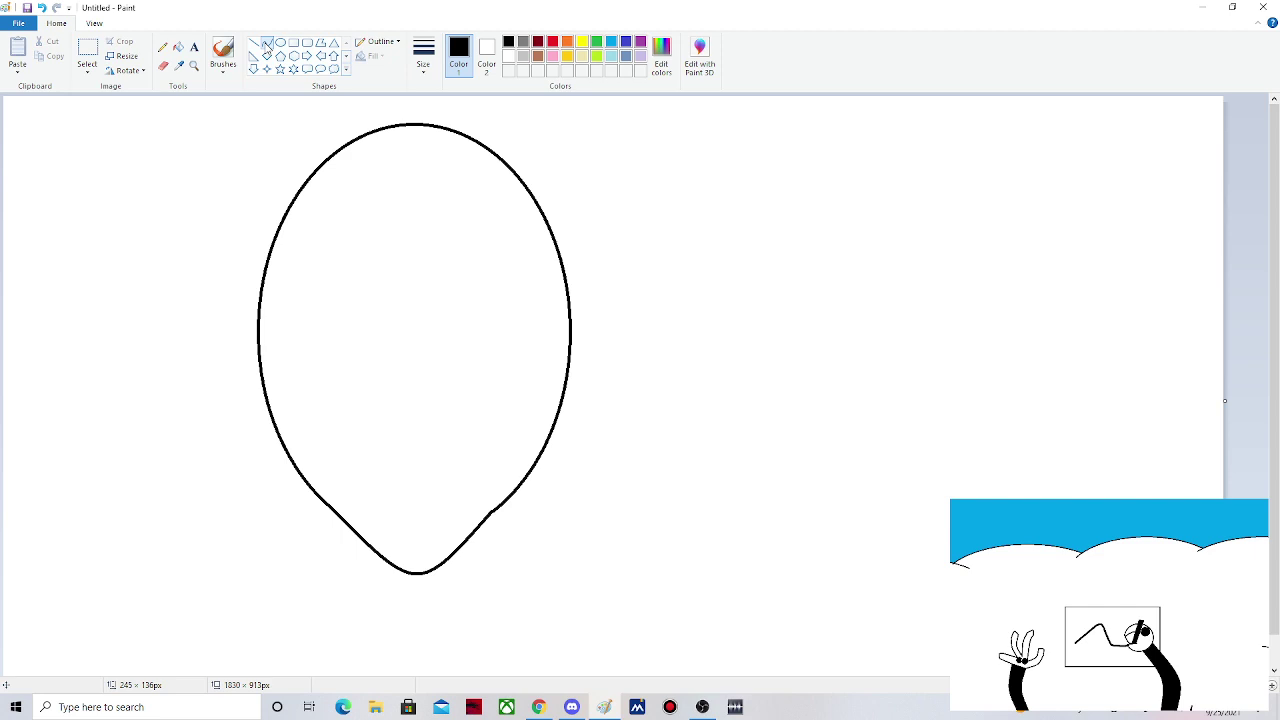
{"action": "scroll", "coordinate": [1118, 427], "scroll_direction": "down", "scroll_amount": 1}
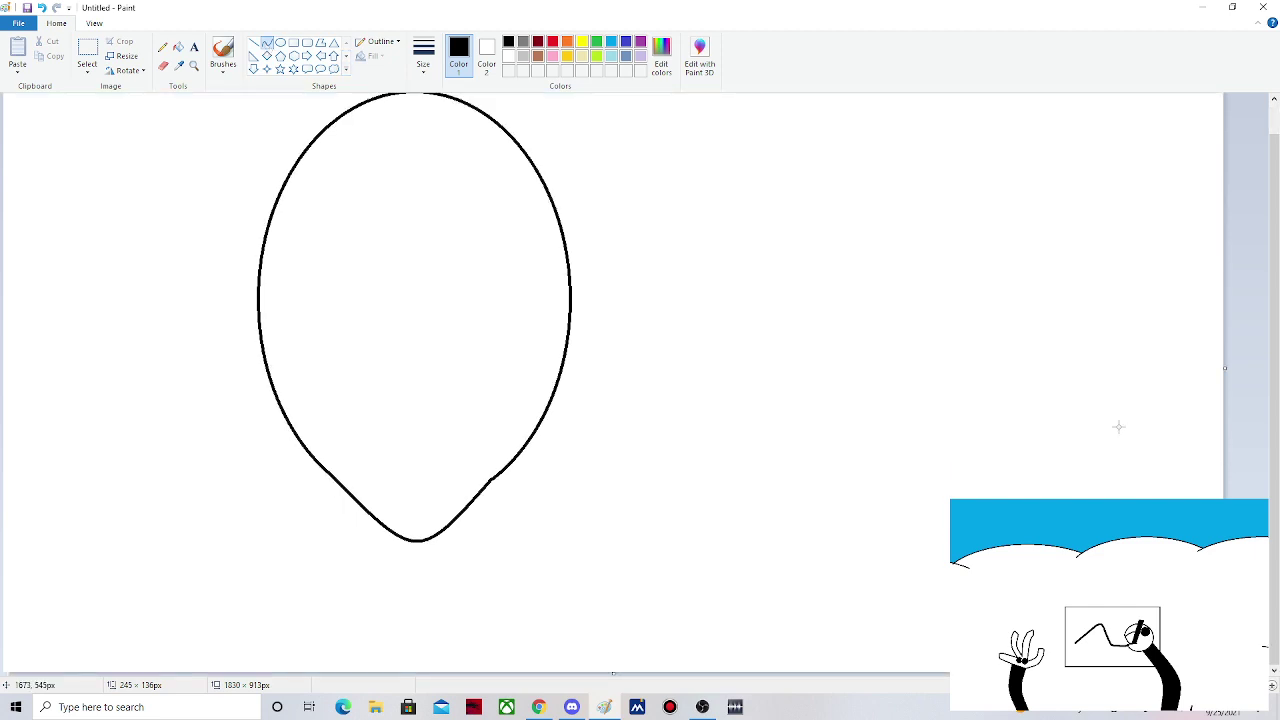
{"action": "left_click", "coordinate": [253, 42]}
{"action": "left_click_drag", "start_coordinate": [369, 513], "coordinate": [366, 557]}
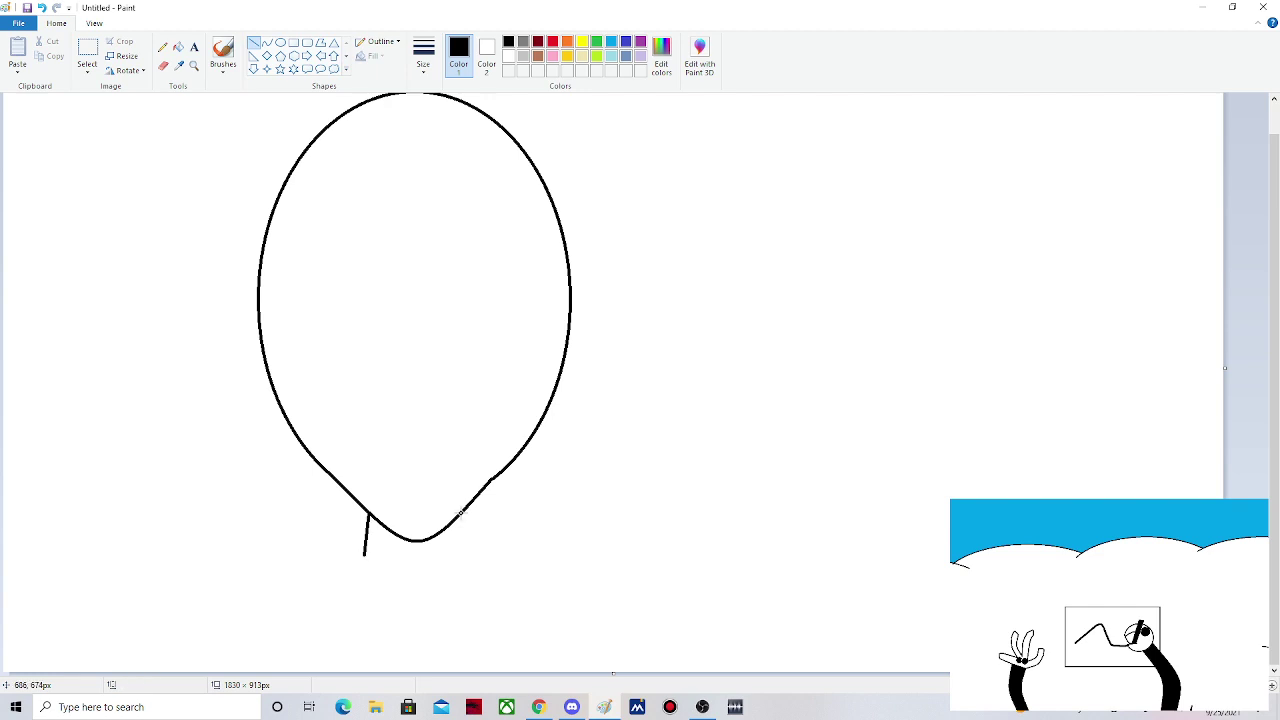
{"action": "left_click_drag", "start_coordinate": [461, 513], "coordinate": [463, 560]}
{"action": "left_click", "coordinate": [44, 10]}
{"action": "left_click", "coordinate": [43, 9]}
- Draw two short neck lines beneath the chin and a nearly horizontal shoulder line outward from each
{"action": "left_click_drag", "start_coordinate": [372, 516], "coordinate": [370, 567]}
{"action": "left_click_drag", "start_coordinate": [455, 520], "coordinate": [459, 568]}
{"action": "left_click_drag", "start_coordinate": [369, 567], "coordinate": [321, 572]}
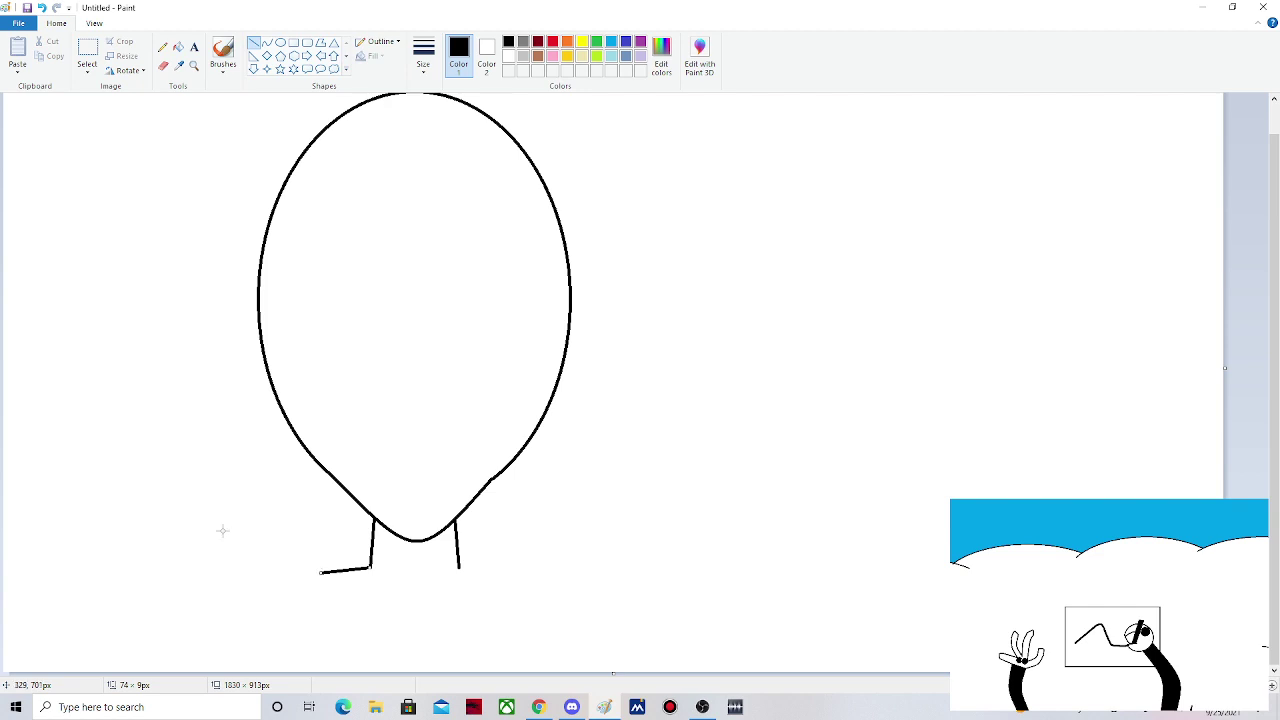
{"action": "left_click", "coordinate": [457, 569]}
{"action": "left_click_drag", "start_coordinate": [457, 569], "coordinate": [519, 570]}
- Draw the left arm sloping down past the visible canvas edge, with a curved left torso side joined at the armpit
{"action": "left_click_drag", "start_coordinate": [321, 571], "coordinate": [268, 688]}
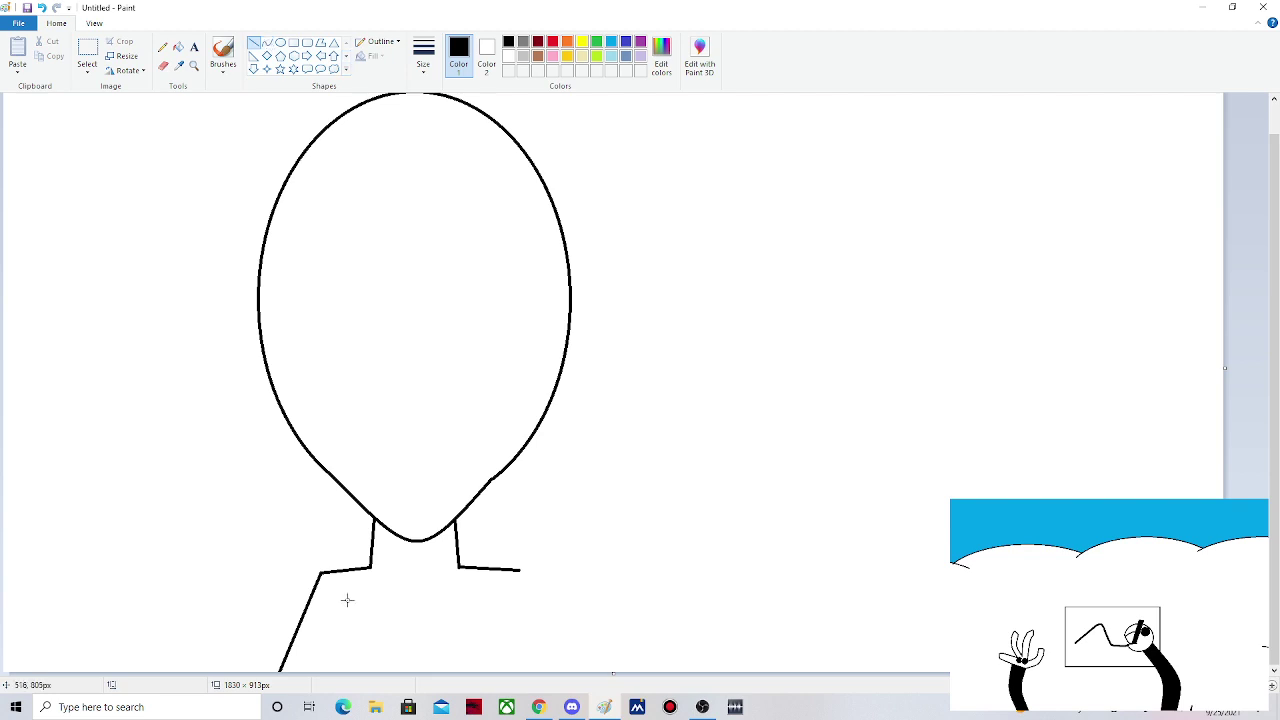
{"action": "left_click", "coordinate": [266, 42]}
{"action": "left_click_drag", "start_coordinate": [372, 606], "coordinate": [349, 636]}
{"action": "left_click", "coordinate": [377, 626]}
{"action": "left_click_drag", "start_coordinate": [340, 601], "coordinate": [308, 702]}
{"action": "left_click_drag", "start_coordinate": [340, 601], "coordinate": [341, 620]}
{"action": "left_click", "coordinate": [340, 618]}
{"action": "left_click_drag", "start_coordinate": [340, 618], "coordinate": [372, 604]}
- Draw the bent, raised right arm with two near-parallel curves and the right torso side with a curve about 42 × 116 px
{"action": "left_click", "coordinate": [267, 43]}
{"action": "left_click_drag", "start_coordinate": [520, 570], "coordinate": [699, 325]}
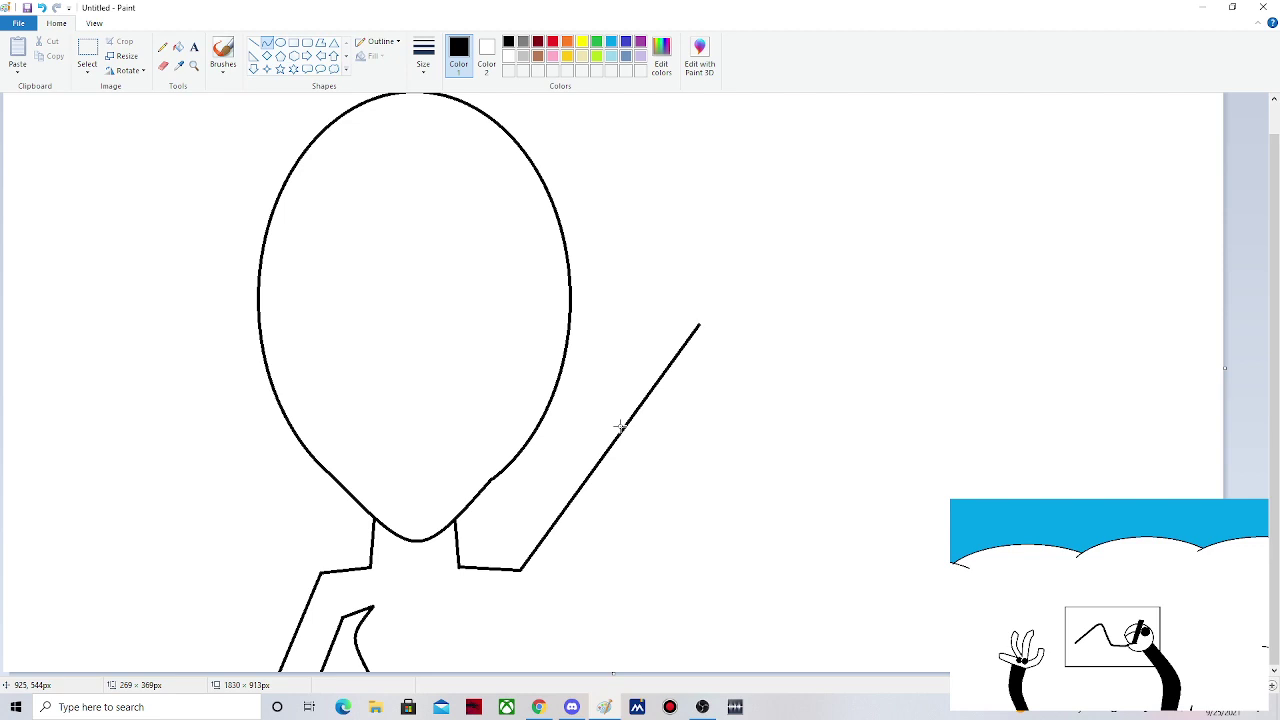
{"action": "left_click_drag", "start_coordinate": [620, 425], "coordinate": [671, 690]}
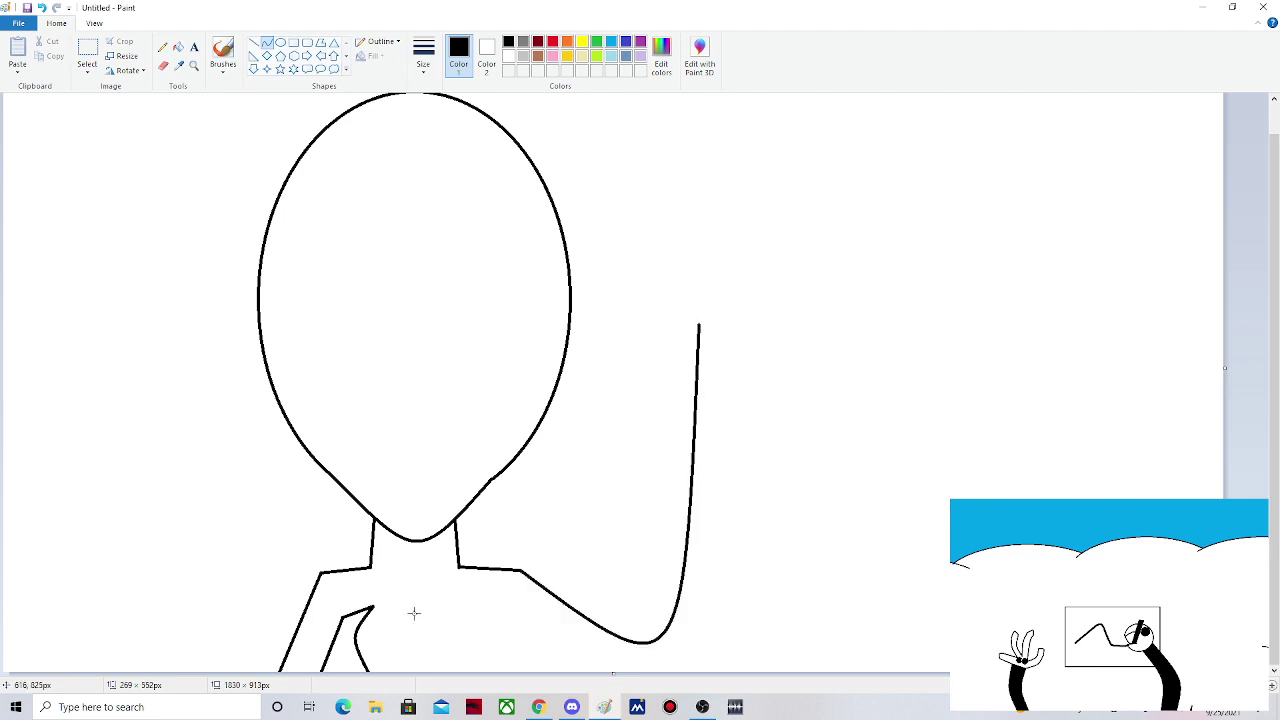
{"action": "mouse_move", "coordinate": [464, 598]}
{"action": "left_mouse_down"}
{"action": "mouse_move", "coordinate": [773, 455]}
{"action": "mouse_move", "coordinate": [734, 330]}
{"action": "left_mouse_up"}
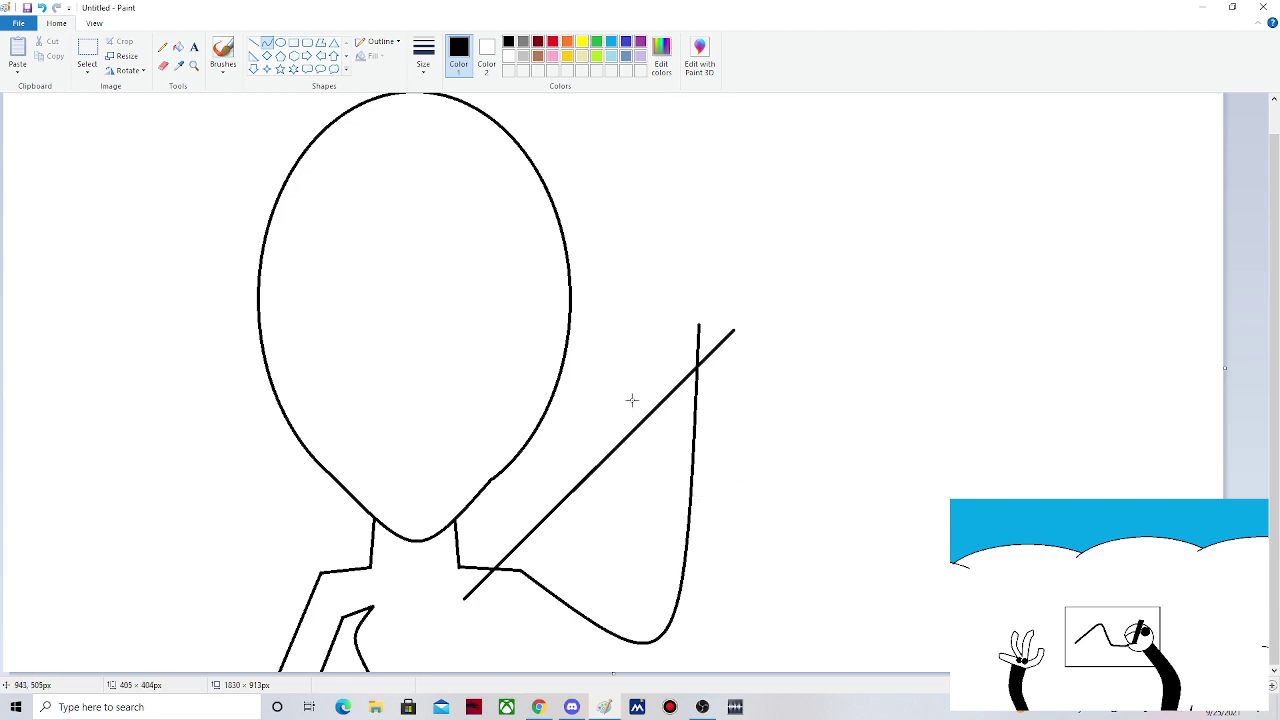
{"action": "left_click_drag", "start_coordinate": [631, 400], "coordinate": [652, 684]}
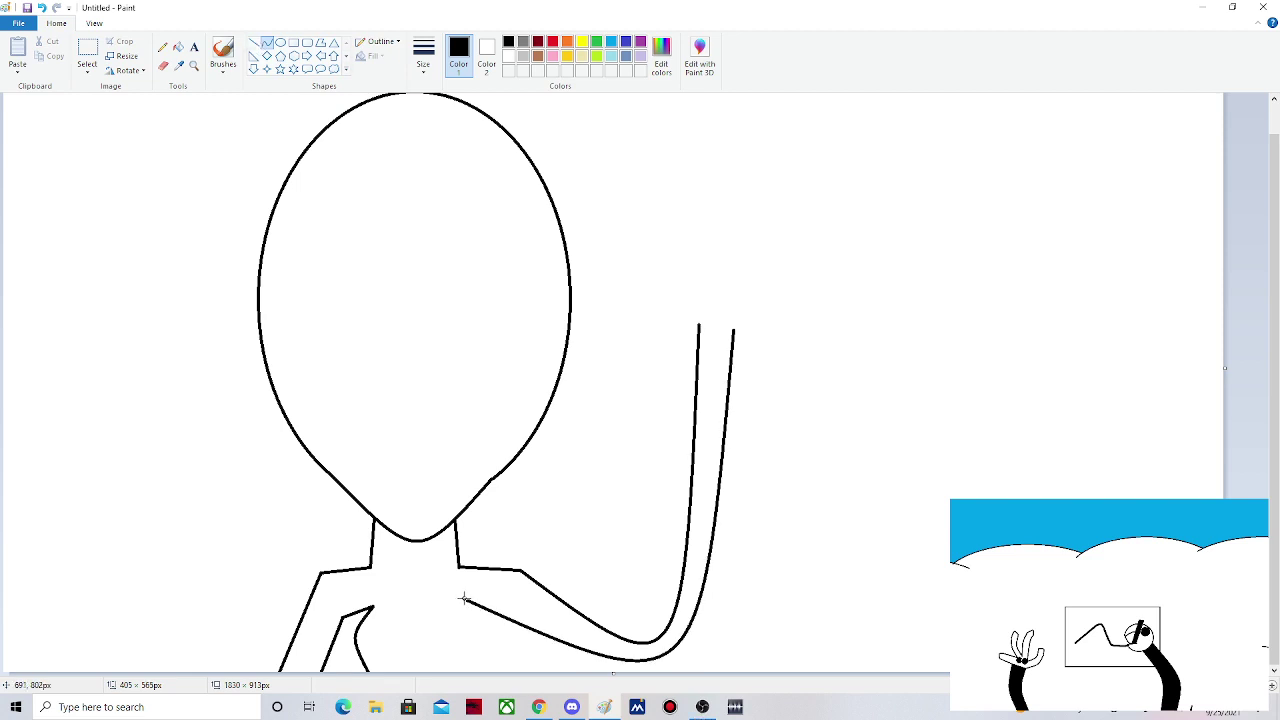
{"action": "mouse_move", "coordinate": [464, 598]}
{"action": "left_mouse_down"}
{"action": "mouse_move", "coordinate": [464, 672]}
{"action": "mouse_move", "coordinate": [490, 645]}
{"action": "left_mouse_up"}
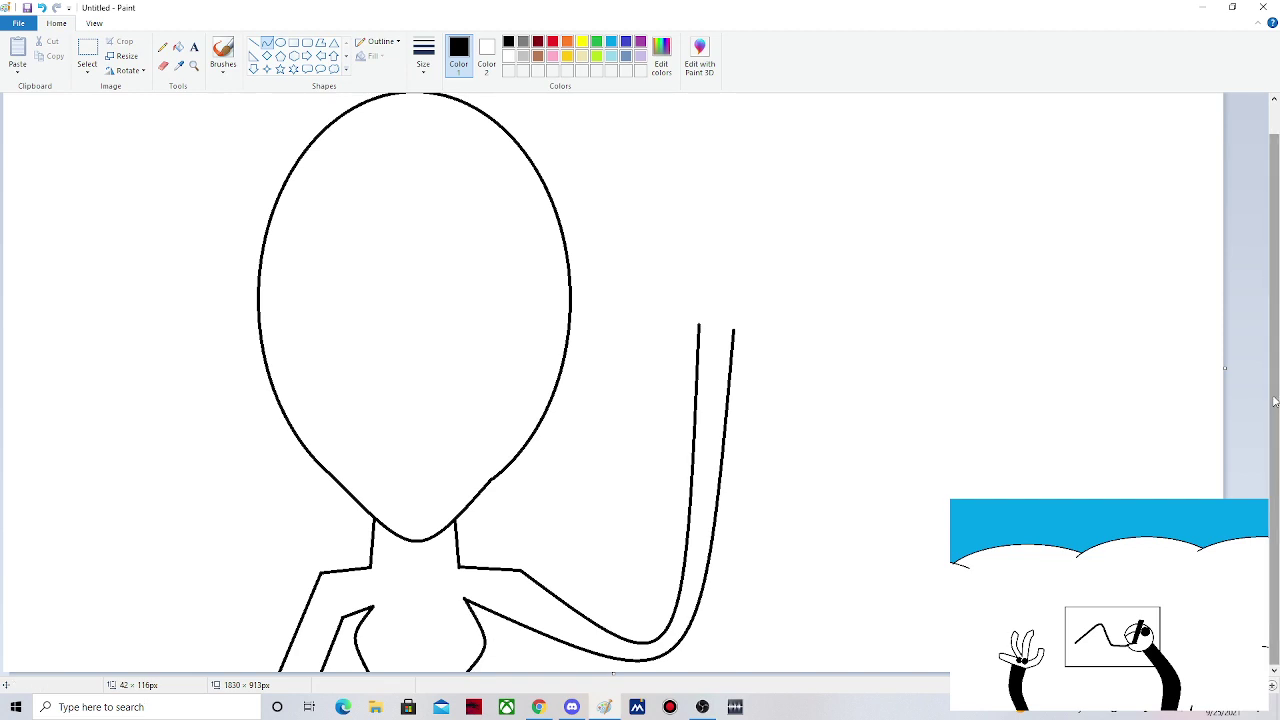
{"action": "left_click_drag", "start_coordinate": [1274, 401], "coordinate": [1194, 371]}
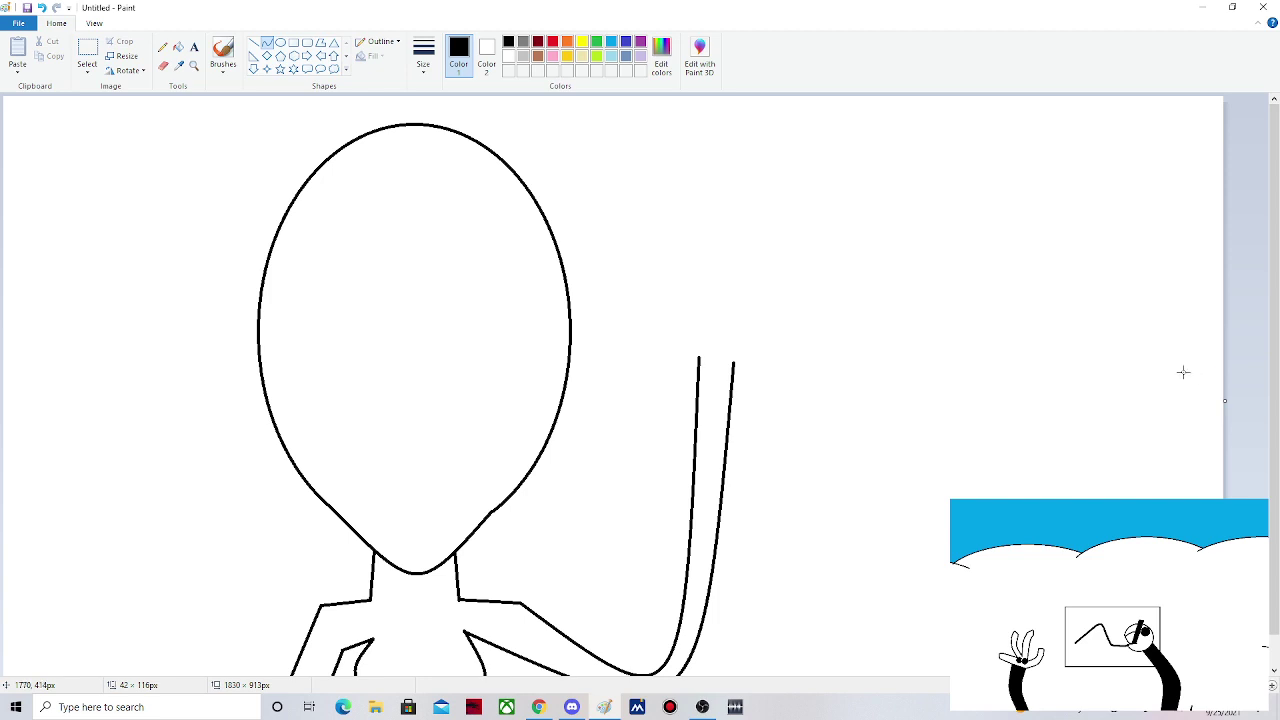
{"action": "left_click", "coordinate": [257, 43]}
{"action": "left_click", "coordinate": [266, 44]}
- Check the music video playing in Chrome and return to the Paint drawing
{"action": "left_click", "coordinate": [538, 707]}
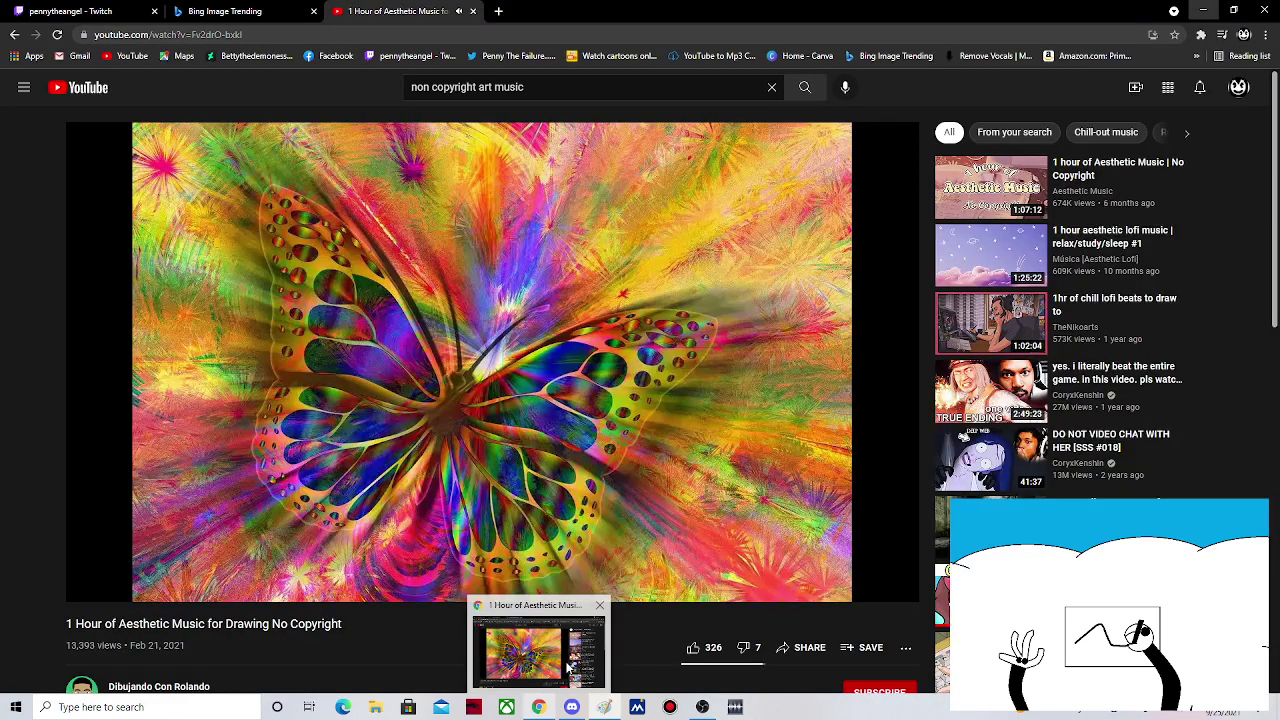
{"action": "left_click", "coordinate": [568, 668]}
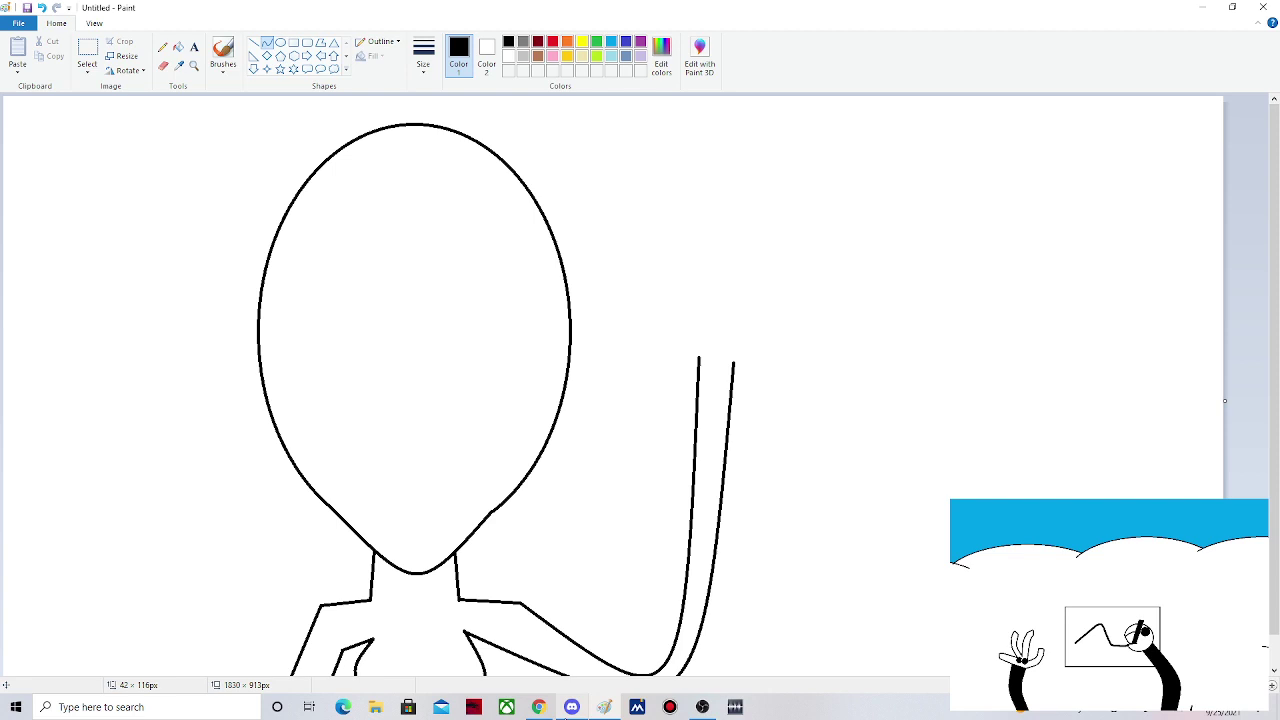
{"action": "key", "text": "alt+Tab"}
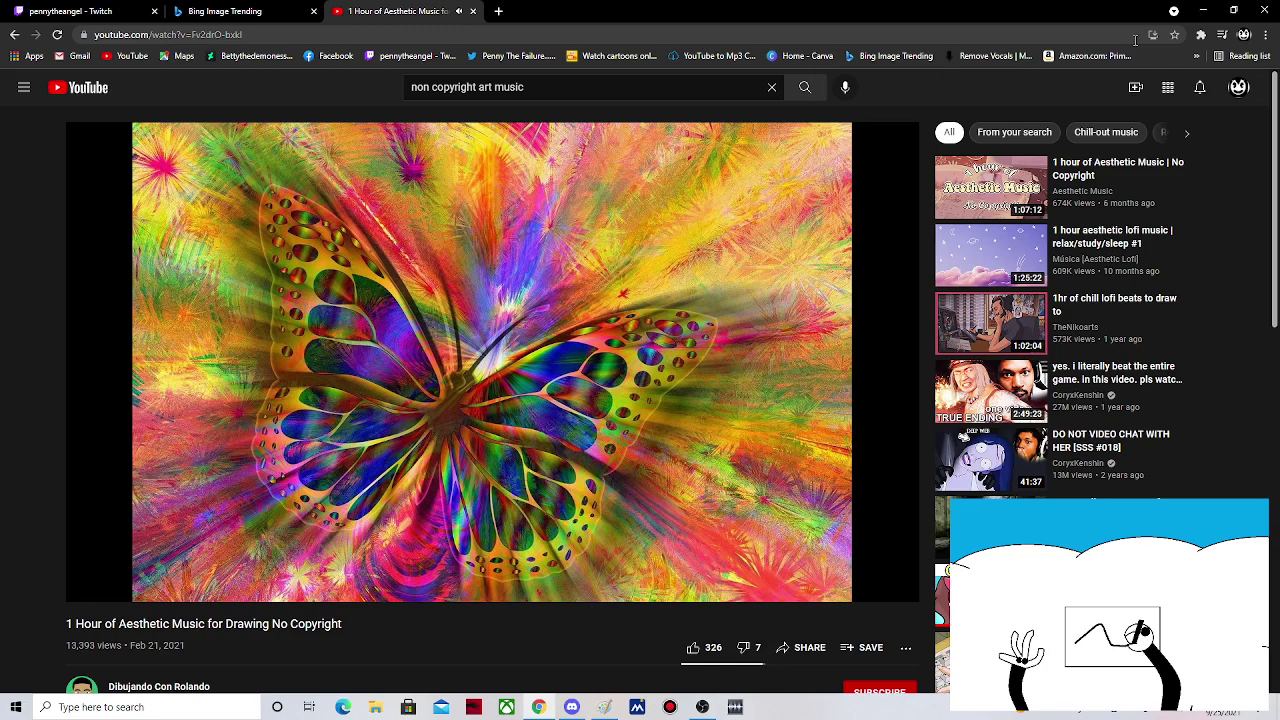
{"action": "key", "text": "alt+Tab"}
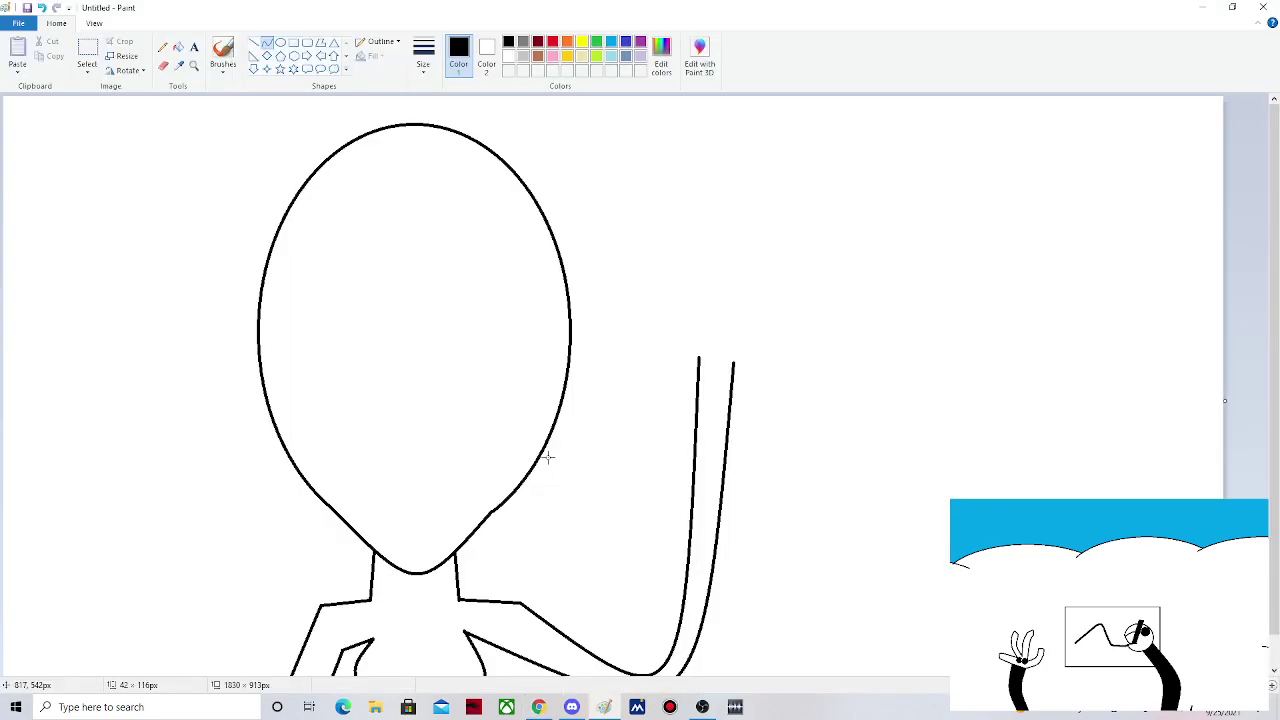
- Draw an upturned, rounded finger on the left side of the raised hand, starting with a curve about 67 × 40 px
{"action": "left_click", "coordinate": [266, 43]}
{"action": "left_click_drag", "start_coordinate": [697, 356], "coordinate": [654, 333]}
{"action": "left_click_drag", "start_coordinate": [676, 345], "coordinate": [654, 363]}
{"action": "left_click", "coordinate": [256, 44]}
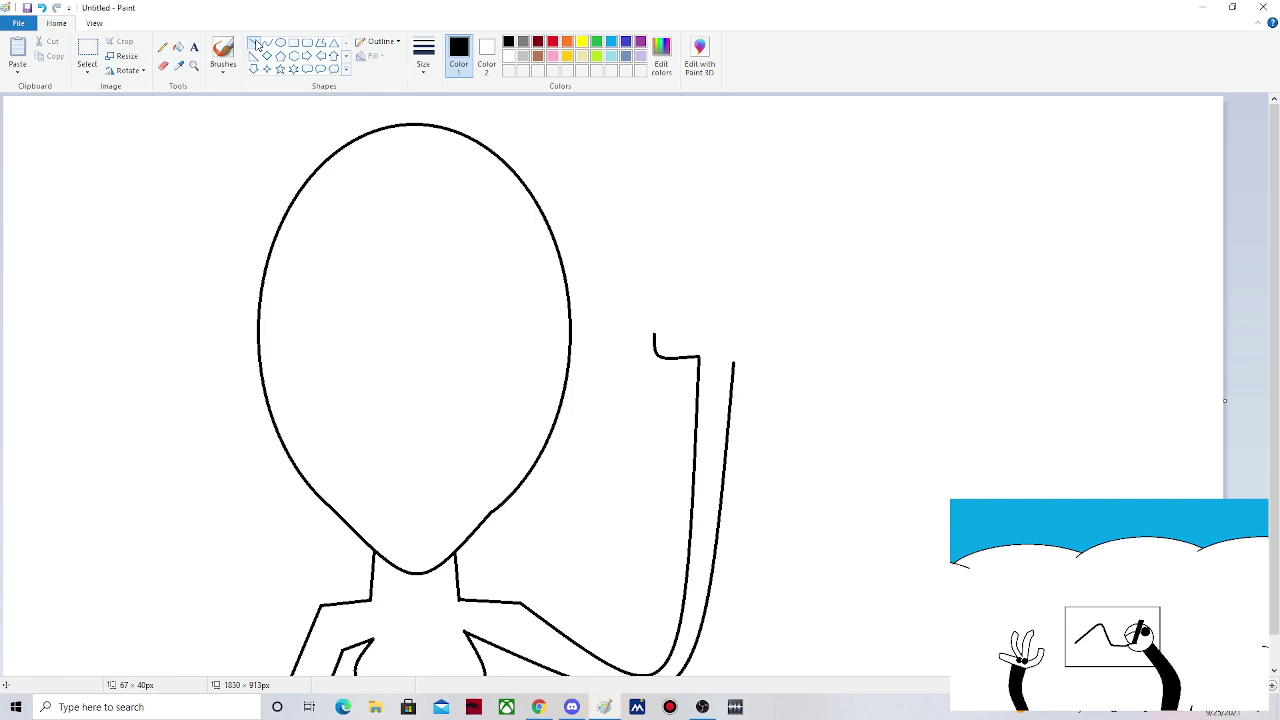
{"action": "left_click", "coordinate": [266, 43]}
{"action": "left_click_drag", "start_coordinate": [654, 333], "coordinate": [661, 333]}
{"action": "left_click", "coordinate": [256, 44]}
{"action": "left_click", "coordinate": [265, 46]}
{"action": "mouse_move", "coordinate": [668, 335]}
{"action": "left_mouse_down"}
{"action": "mouse_move", "coordinate": [703, 345]}
{"action": "mouse_move", "coordinate": [677, 350]}
{"action": "left_mouse_up"}
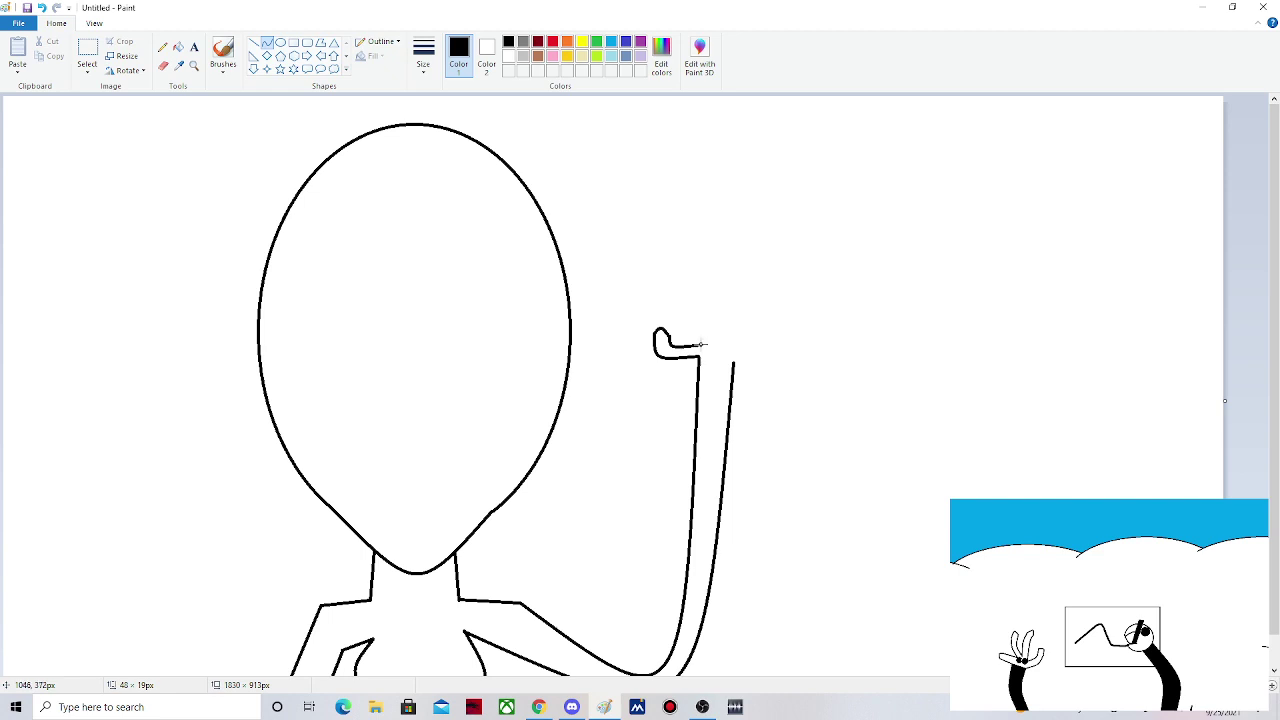
- Draw the rounded top edge of the raised hand above the wrist with short connected curves
{"action": "mouse_move", "coordinate": [702, 344]}
{"action": "left_mouse_down"}
{"action": "mouse_move", "coordinate": [720, 331]}
{"action": "mouse_move", "coordinate": [700, 328]}
{"action": "left_mouse_up"}
{"action": "left_click_drag", "start_coordinate": [725, 332], "coordinate": [740, 337]}
{"action": "left_click", "coordinate": [253, 42]}
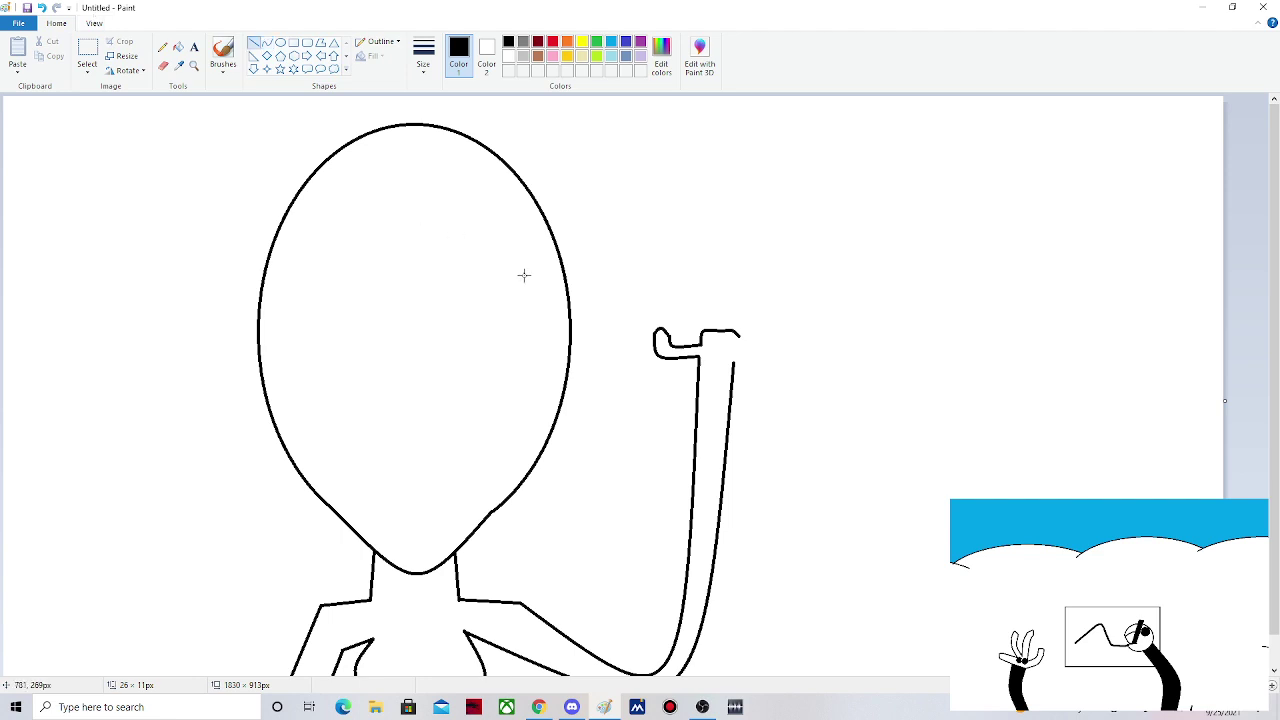
{"action": "left_click", "coordinate": [267, 42]}
{"action": "left_click_drag", "start_coordinate": [739, 336], "coordinate": [768, 331]}
{"action": "key", "text": "Escape"}
{"action": "left_click_drag", "start_coordinate": [738, 333], "coordinate": [741, 350]}
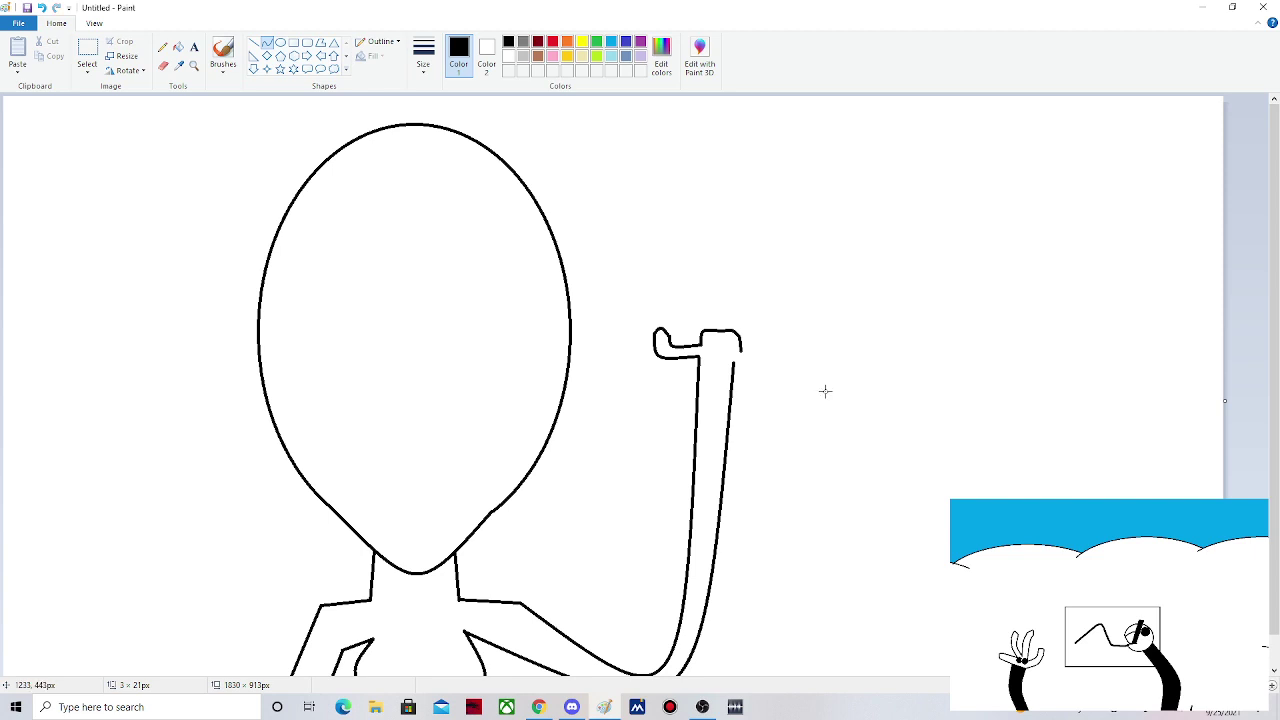
- Draw the upper and lower edges of the hand's upturned right finger with curves about 34 × 25 px and 57 × 27 px
{"action": "left_click", "coordinate": [741, 350]}
{"action": "left_click_drag", "start_coordinate": [741, 349], "coordinate": [758, 360]}
{"action": "left_click", "coordinate": [258, 43]}
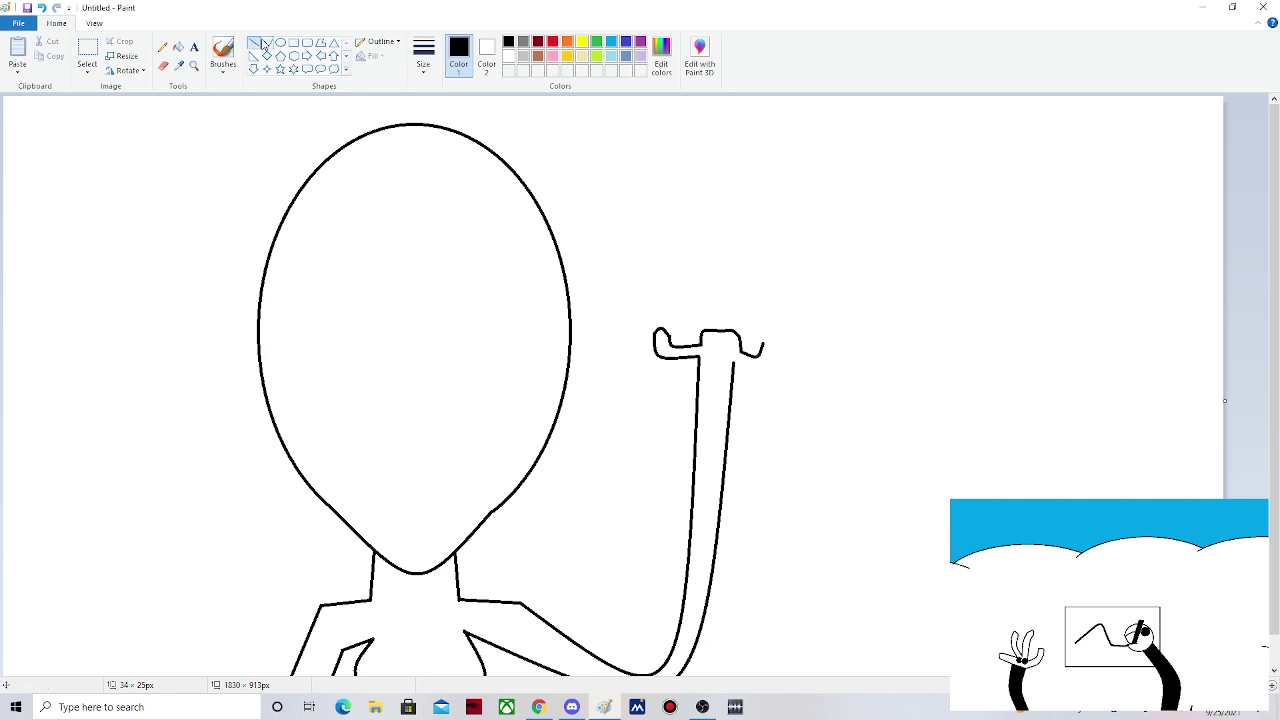
{"action": "left_click", "coordinate": [266, 43]}
{"action": "left_click_drag", "start_coordinate": [736, 361], "coordinate": [768, 375]}
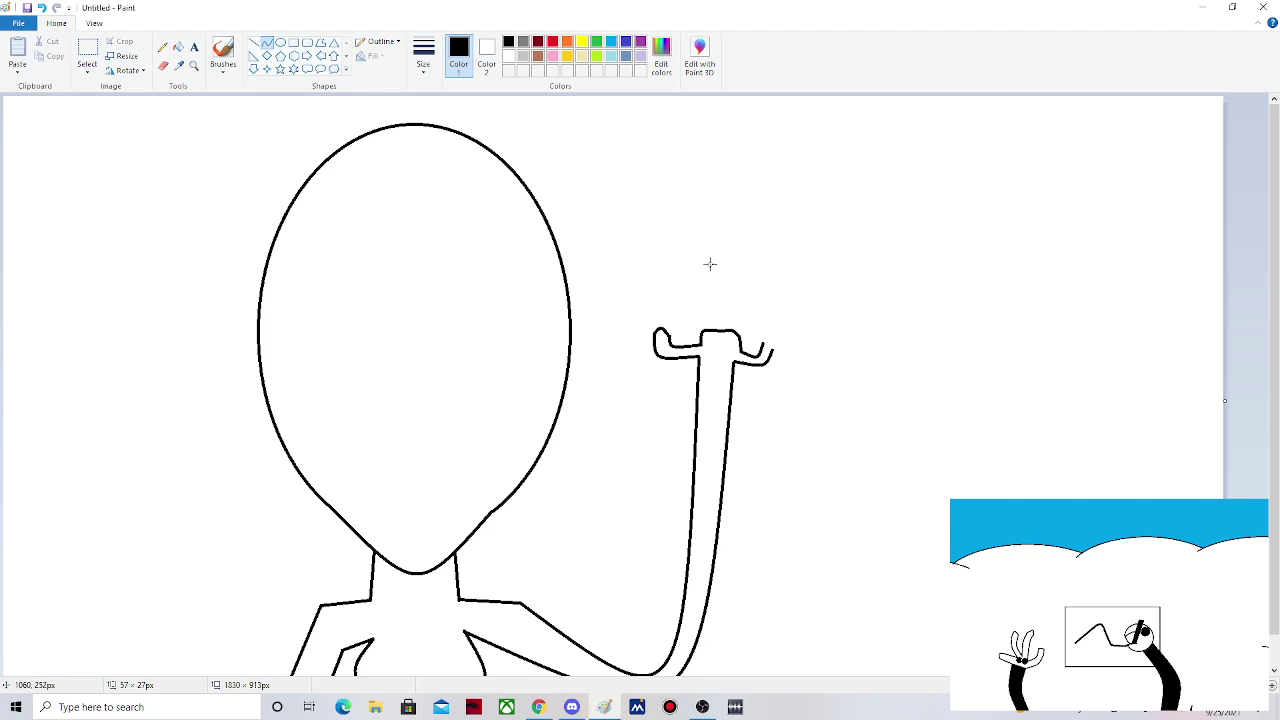
- Close the tip of the hand's right finger with a small curve about 16 × 18 px
{"action": "mouse_move", "coordinate": [760, 340]}
{"action": "left_mouse_down"}
{"action": "mouse_move", "coordinate": [768, 349]}
{"action": "mouse_move", "coordinate": [769, 336]}
{"action": "left_mouse_up"}
{"action": "left_click_drag", "start_coordinate": [770, 349], "coordinate": [778, 335]}
{"action": "key", "text": "ctrl+z"}
{"action": "left_click_drag", "start_coordinate": [763, 342], "coordinate": [774, 338]}
{"action": "left_click", "coordinate": [254, 44]}
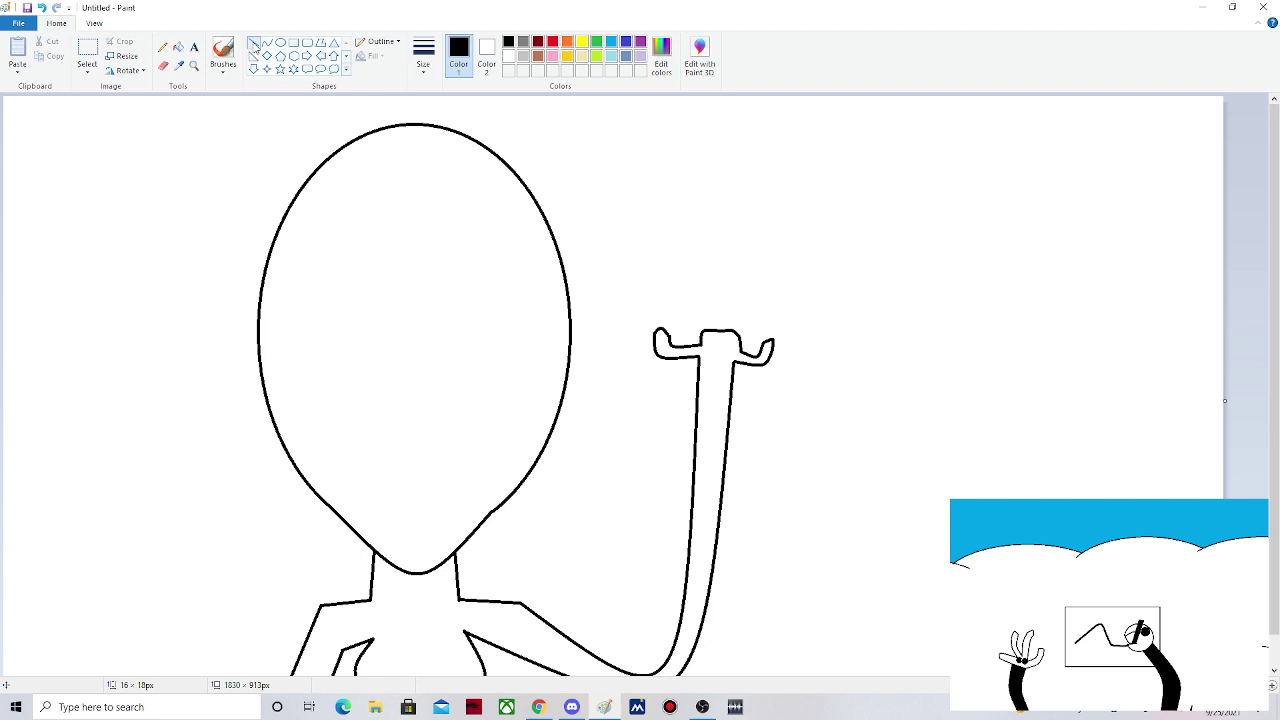
- Draw a folded finger inside the palm with a curve about 20 × 40 px and a small hooked end
{"action": "left_click", "coordinate": [267, 43]}
{"action": "mouse_move", "coordinate": [705, 331]}
{"action": "left_mouse_down"}
{"action": "mouse_move", "coordinate": [709, 366]}
{"action": "mouse_move", "coordinate": [713, 350]}
{"action": "mouse_move", "coordinate": [704, 356]}
{"action": "left_mouse_up"}
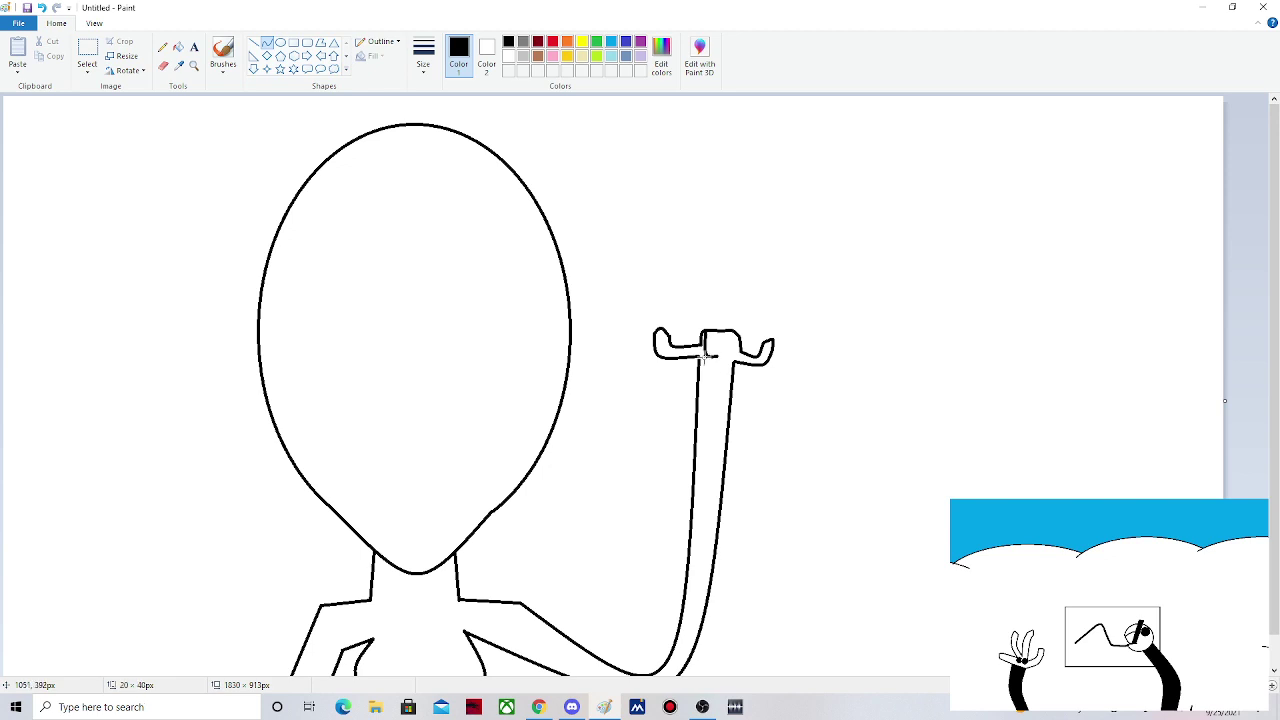
{"action": "left_click", "coordinate": [254, 44]}
{"action": "left_click", "coordinate": [266, 45]}
{"action": "mouse_move", "coordinate": [711, 357]}
{"action": "left_mouse_down"}
{"action": "mouse_move", "coordinate": [711, 343]}
{"action": "mouse_move", "coordinate": [722, 350]}
{"action": "left_mouse_up"}
{"action": "left_click", "coordinate": [716, 345]}
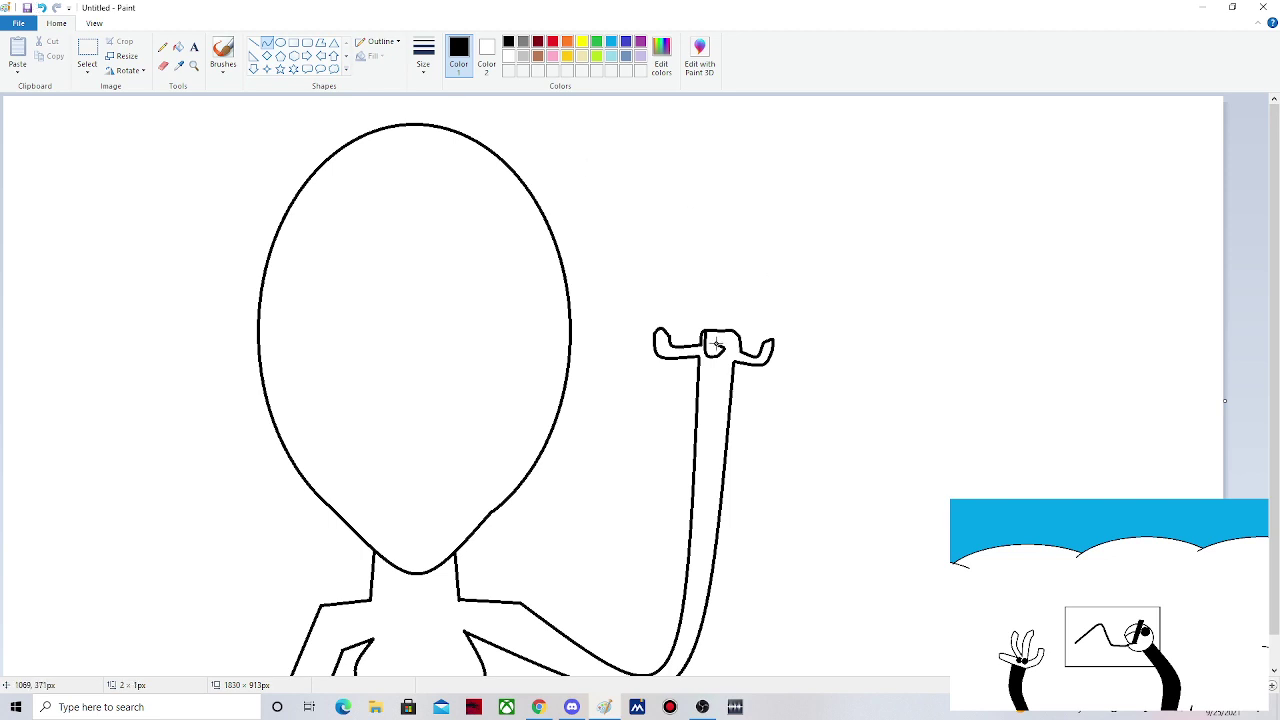
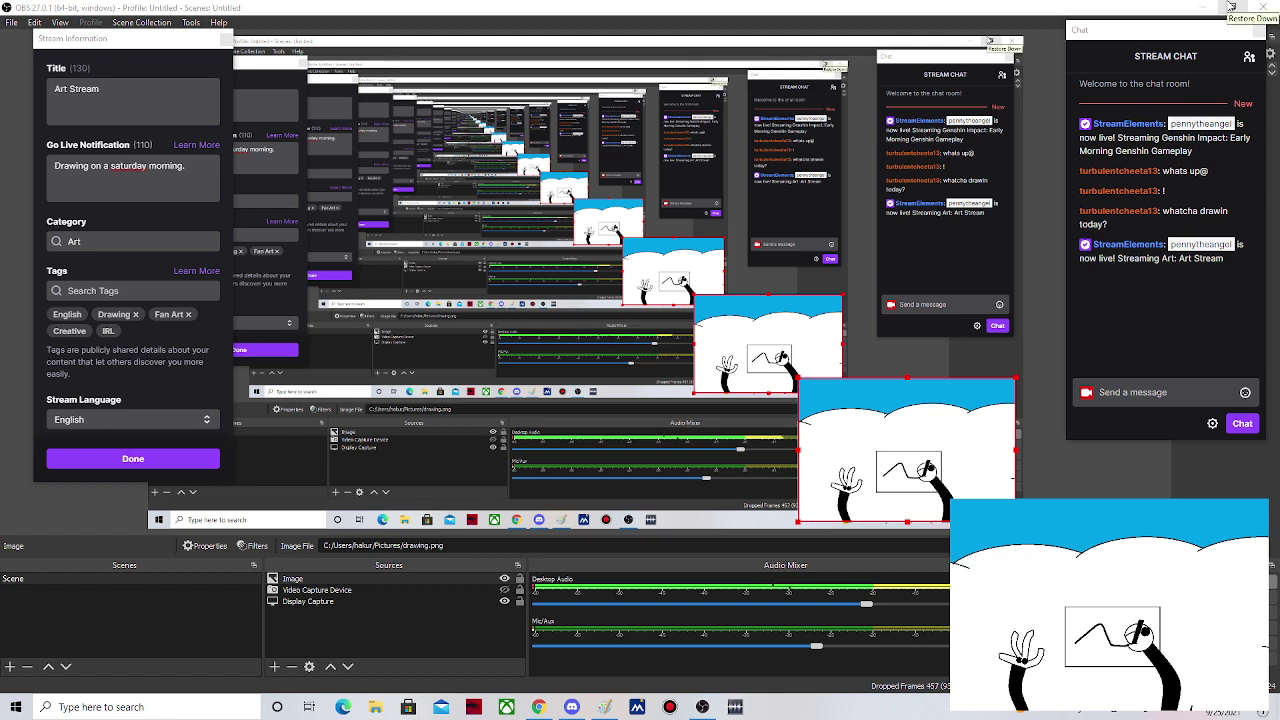
- Switch back to Paint and draw straight sleeve edges across both upper arms, the left arm's about 46 × 35 px
{"action": "left_click", "coordinate": [1204, 9]}
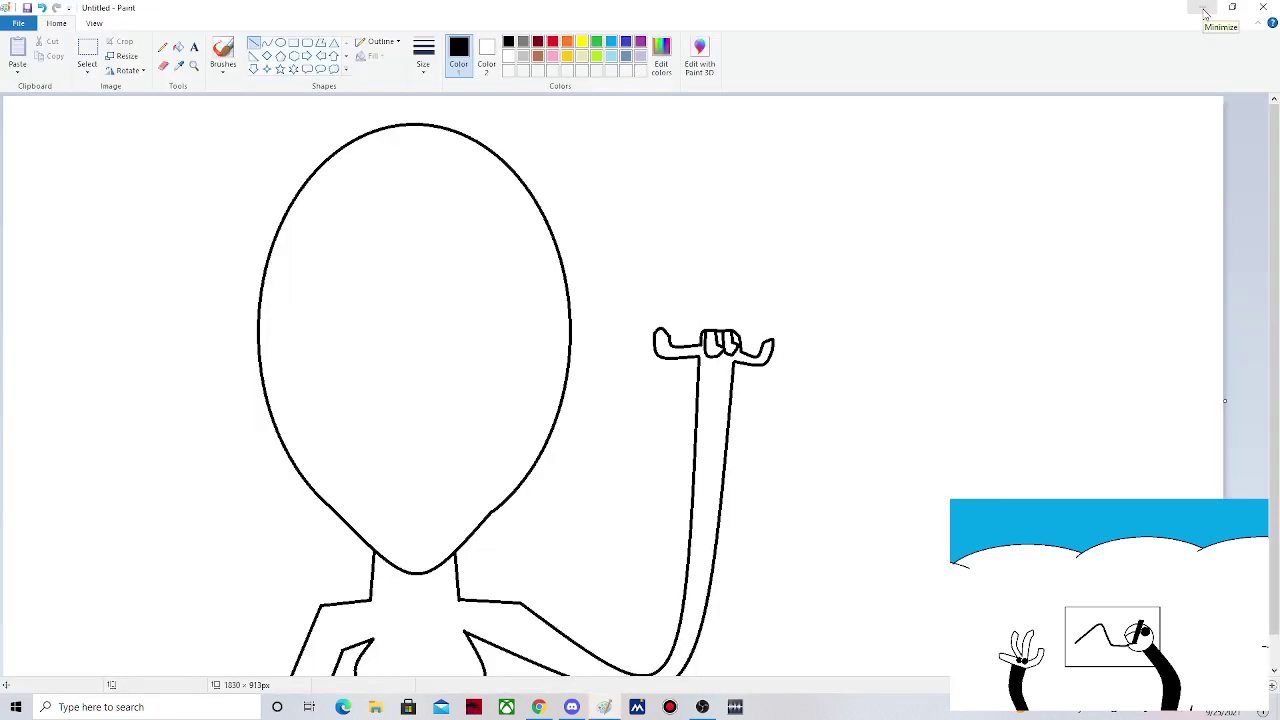
{"action": "scroll", "coordinate": [3, 5], "scroll_direction": "down", "scroll_amount": 1}
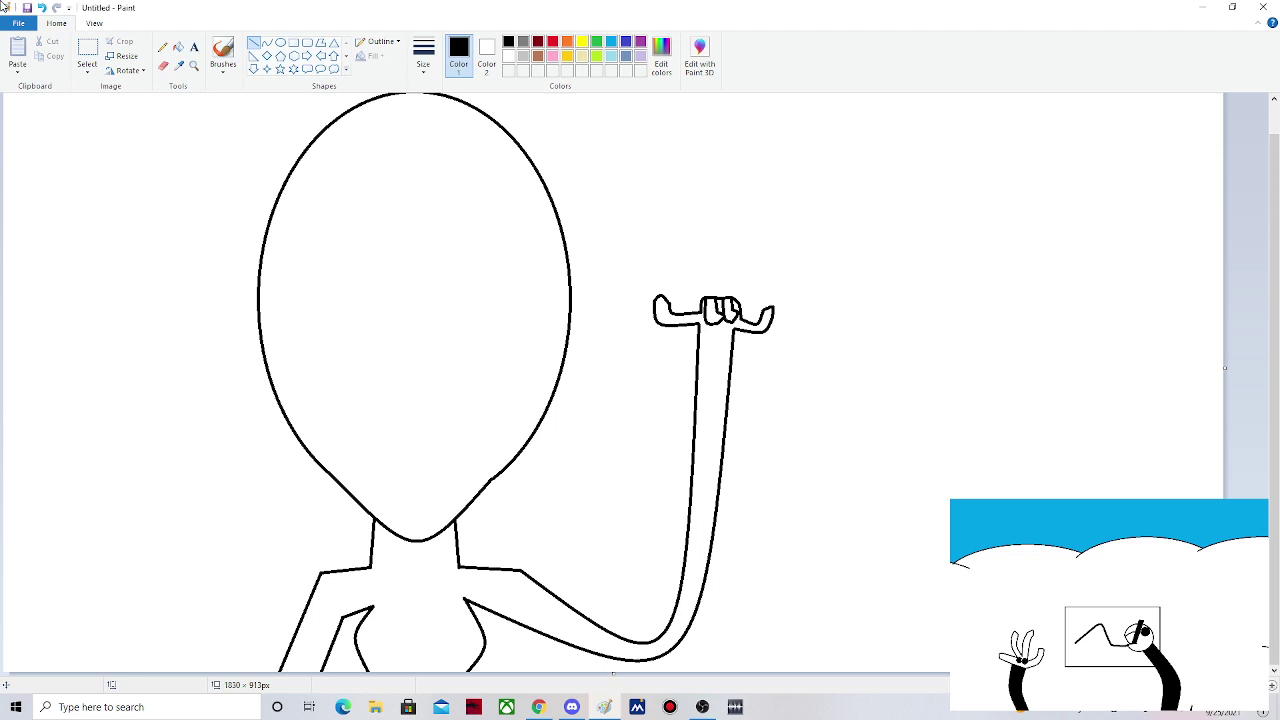
{"action": "left_click", "coordinate": [178, 47]}
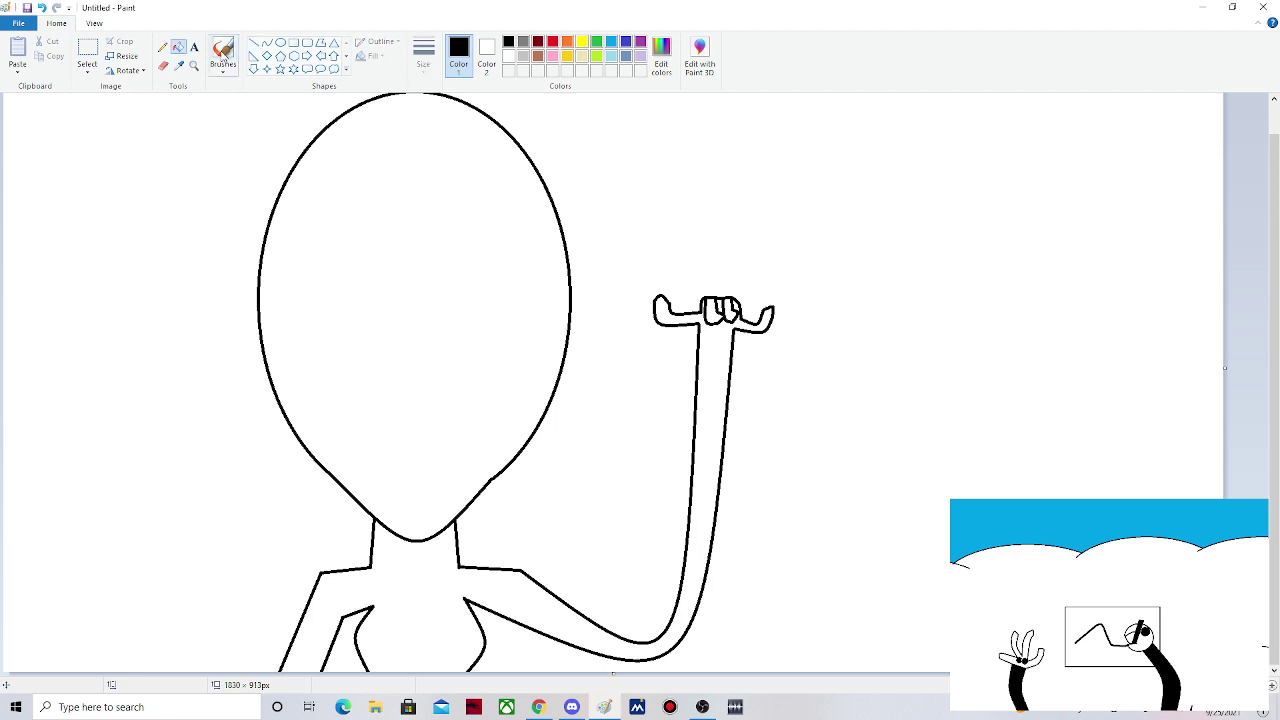
{"action": "left_click", "coordinate": [254, 42]}
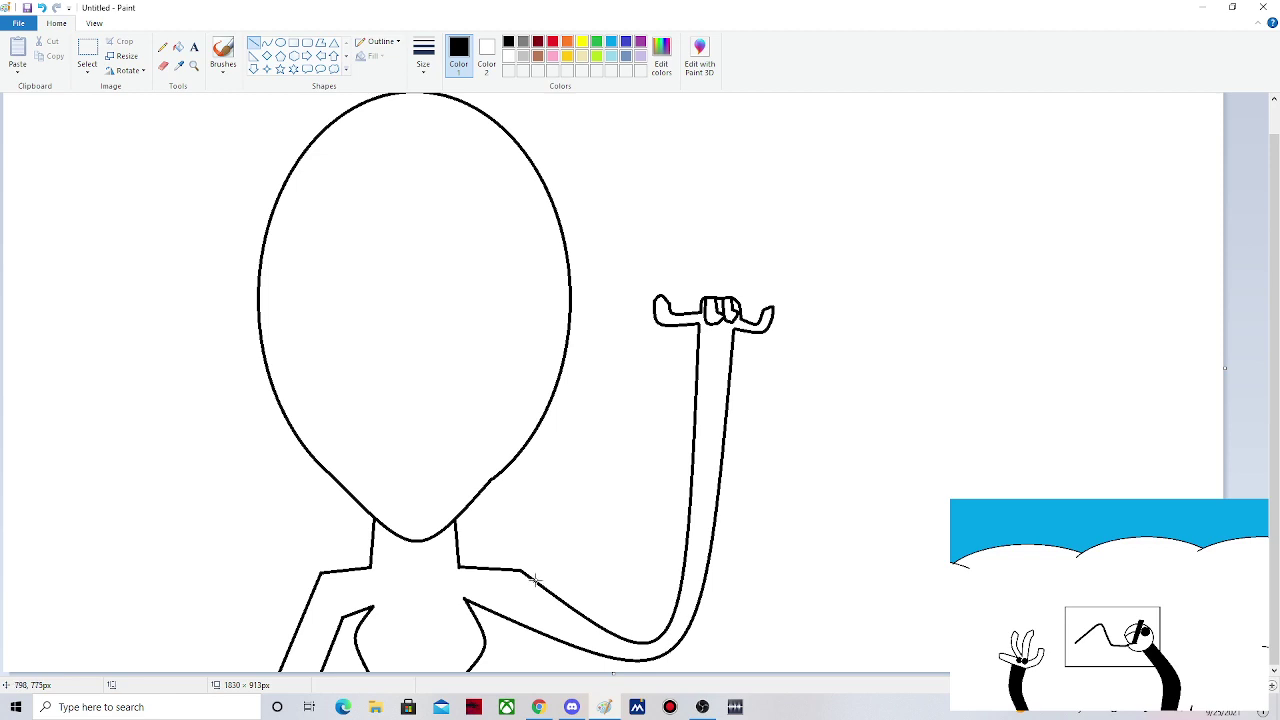
{"action": "left_click_drag", "start_coordinate": [535, 580], "coordinate": [505, 620]}
{"action": "left_click", "coordinate": [340, 621]}
{"action": "left_click", "coordinate": [178, 46]}
{"action": "left_click", "coordinate": [433, 585]}
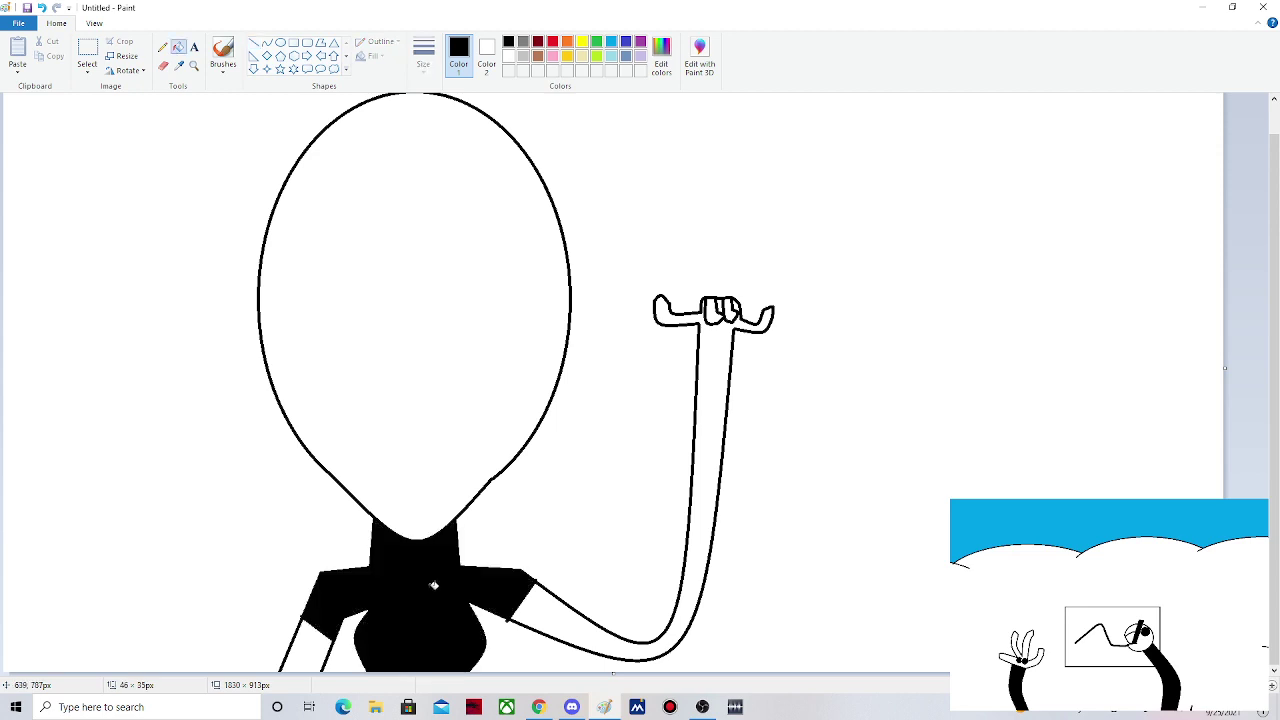
{"action": "left_click", "coordinate": [41, 7]}
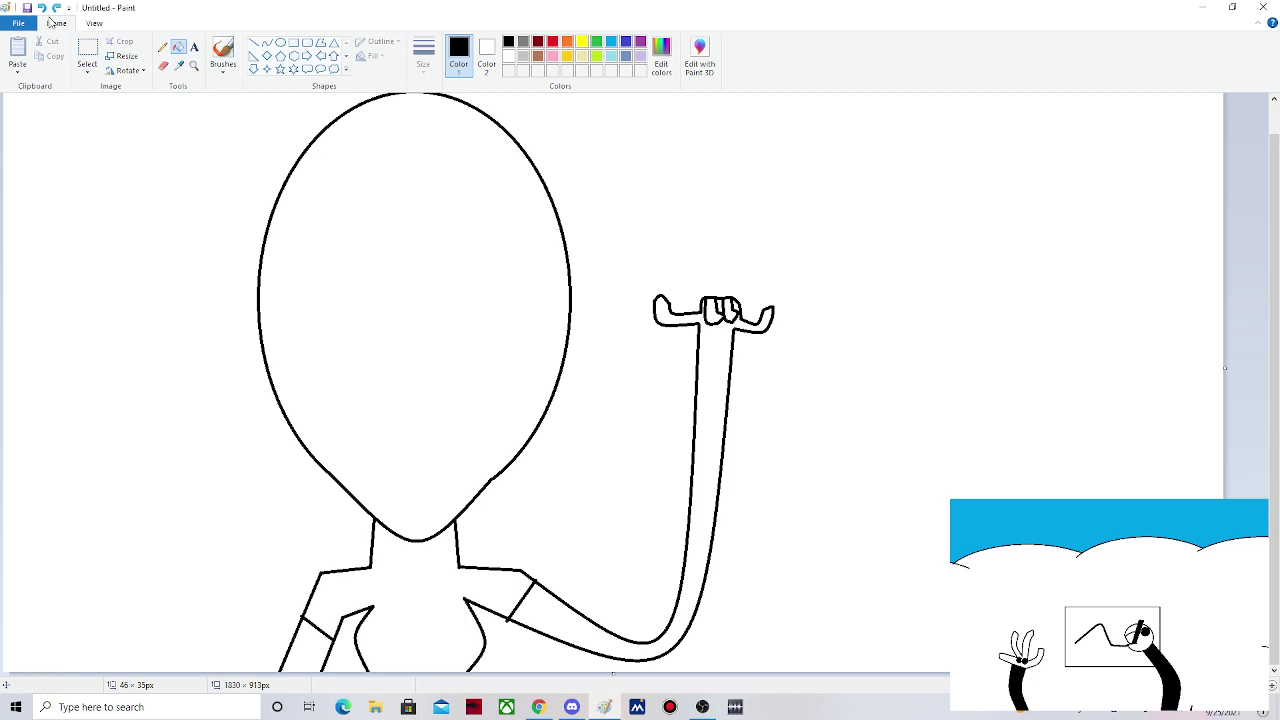
- Draw a downward-curving neckline about 134 × 36 px across the base of the neck and fill the shirt with black
{"action": "left_click", "coordinate": [267, 43]}
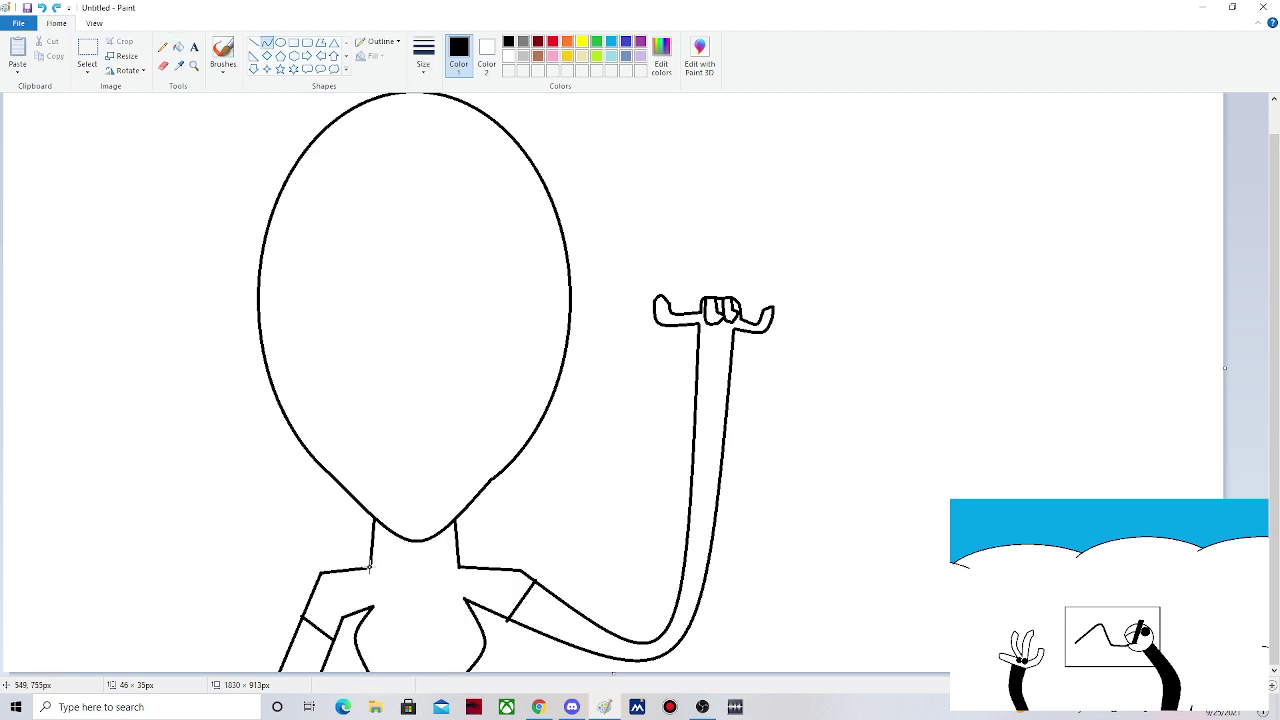
{"action": "mouse_move", "coordinate": [369, 566]}
{"action": "left_mouse_down"}
{"action": "mouse_move", "coordinate": [458, 567]}
{"action": "mouse_move", "coordinate": [425, 588]}
{"action": "left_mouse_up"}
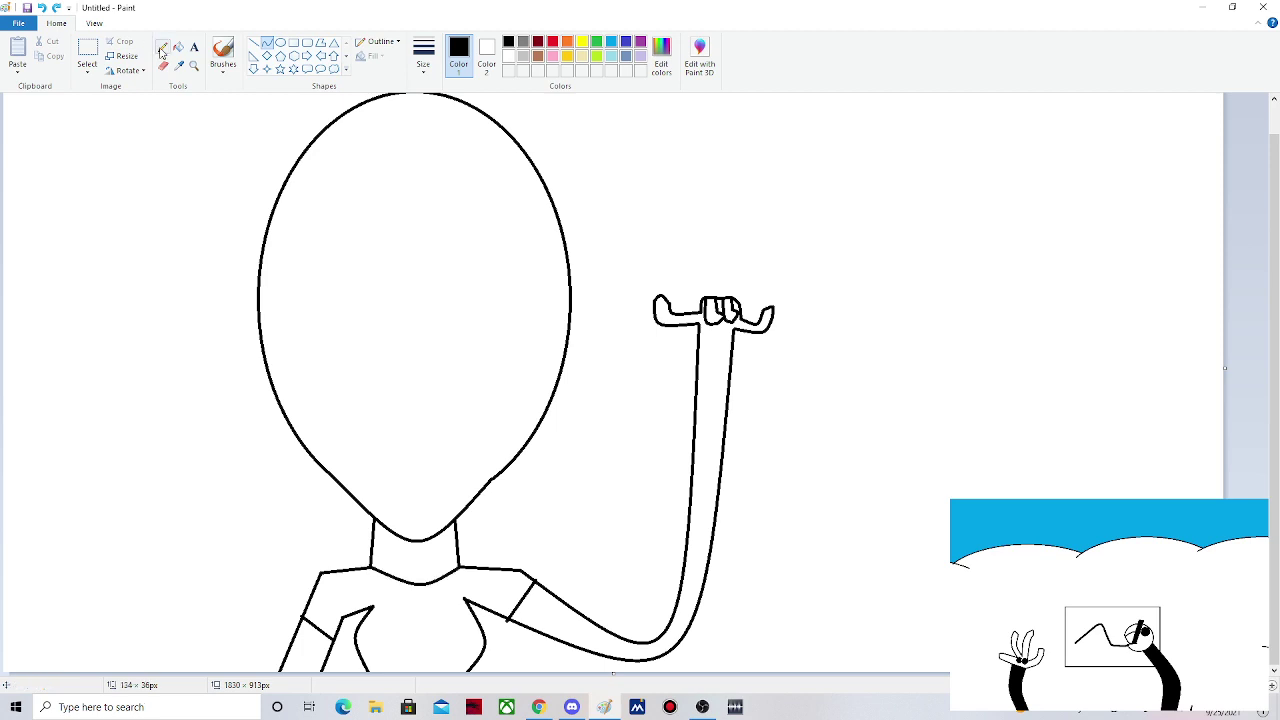
{"action": "left_click", "coordinate": [178, 47]}
{"action": "left_click", "coordinate": [410, 636]}
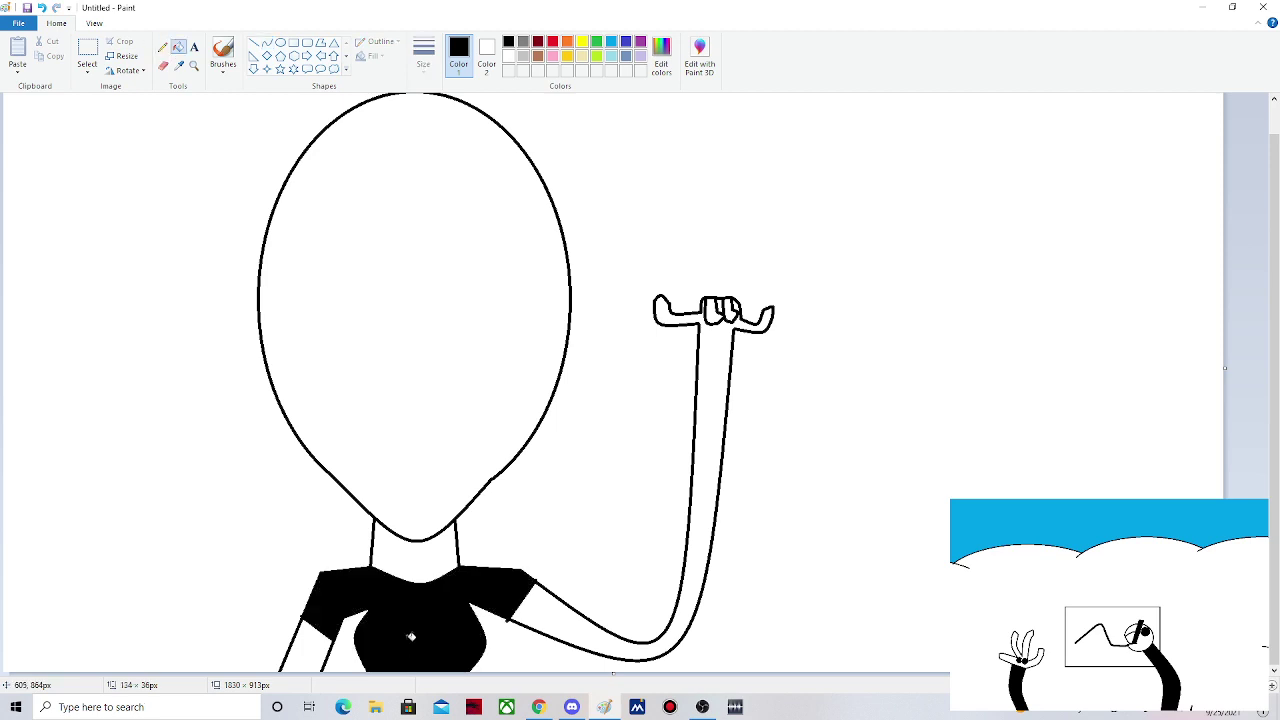
{"action": "left_click", "coordinate": [163, 65]}
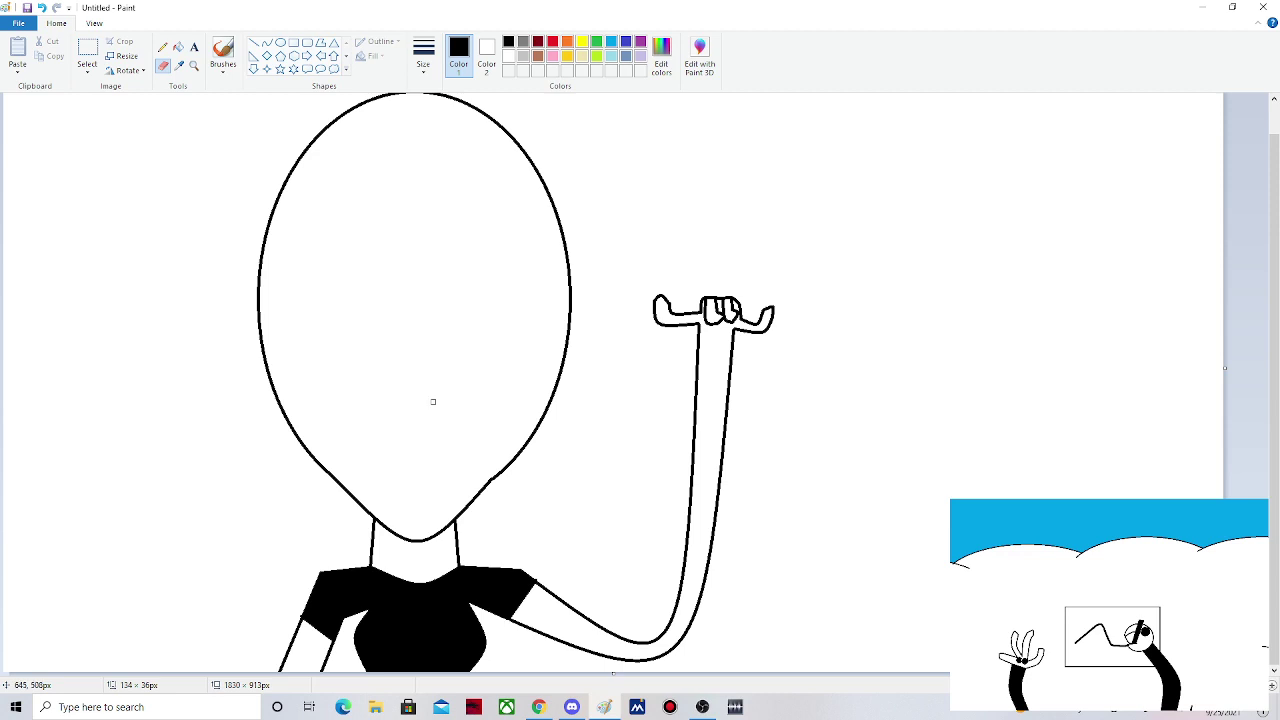
{"action": "left_click", "coordinate": [184, 52]}
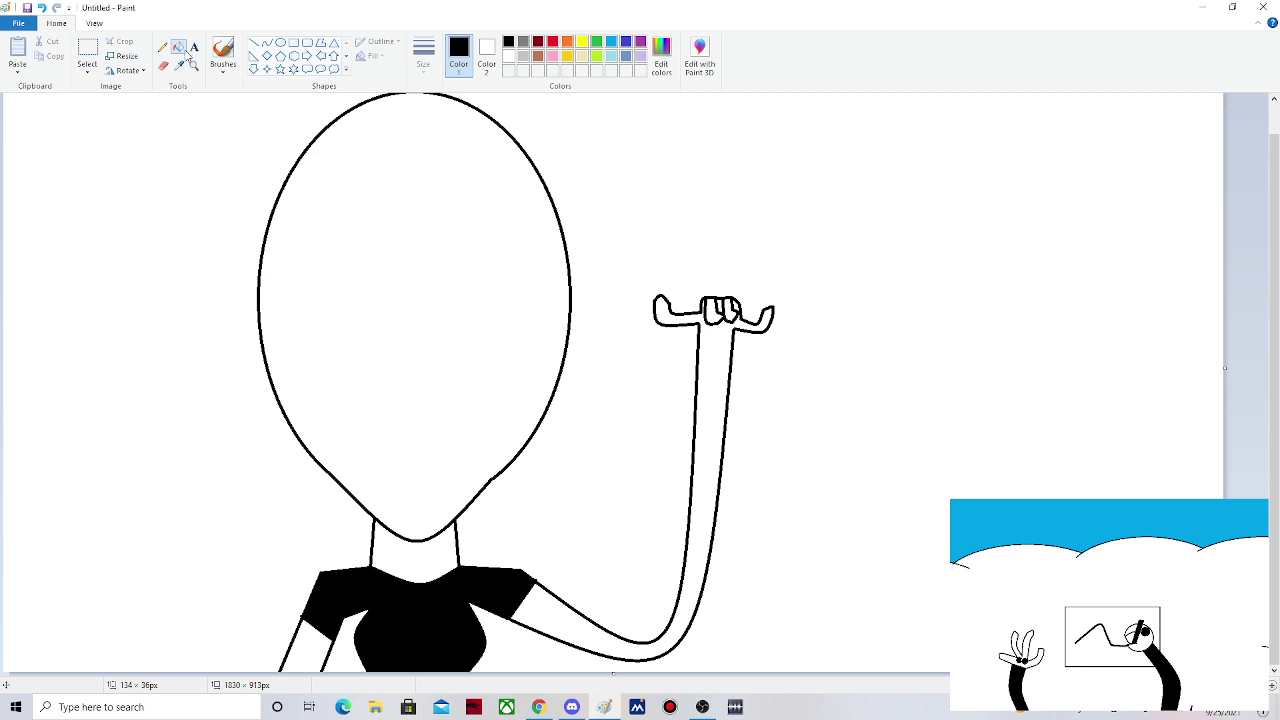
{"action": "scroll", "coordinate": [1277, 378], "scroll_direction": "up", "scroll_amount": 1}
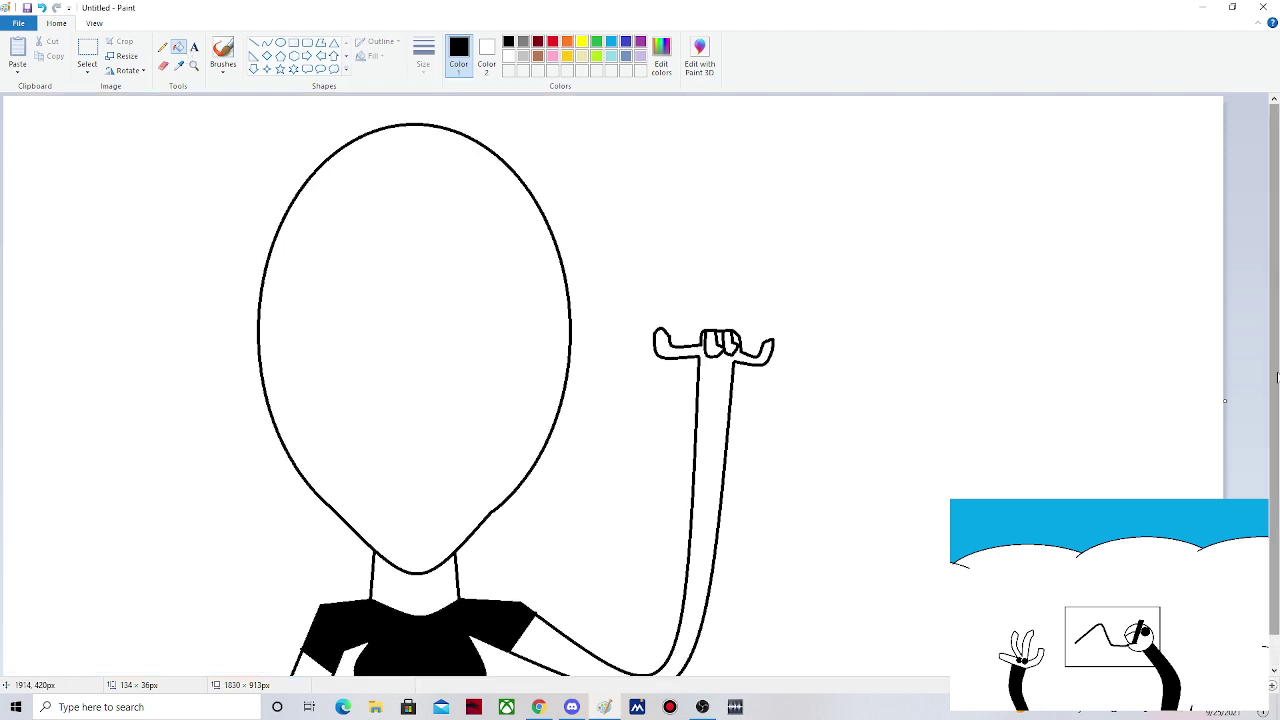
{"action": "scroll", "coordinate": [1277, 378], "scroll_direction": "down", "scroll_amount": 1}
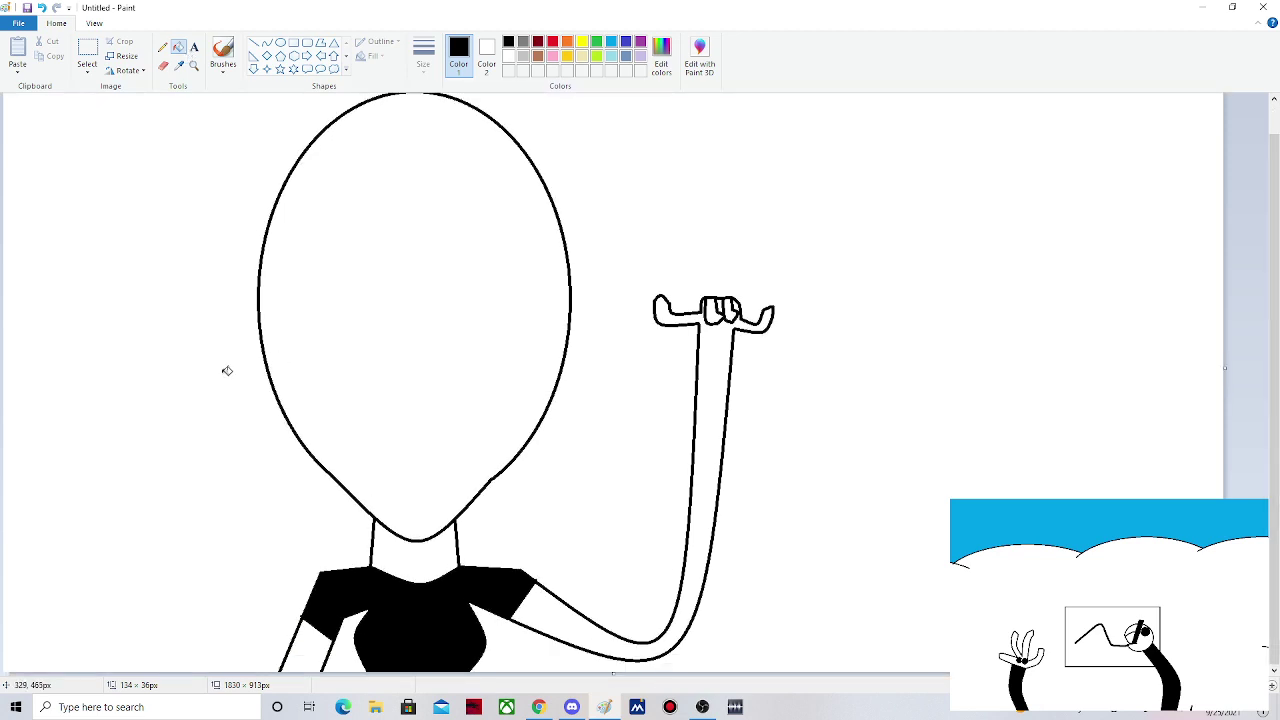
- Mix a pale peach skin colour with red 255, green 234, blue 223 and add it to the custom colours
{"action": "left_click", "coordinate": [623, 72]}
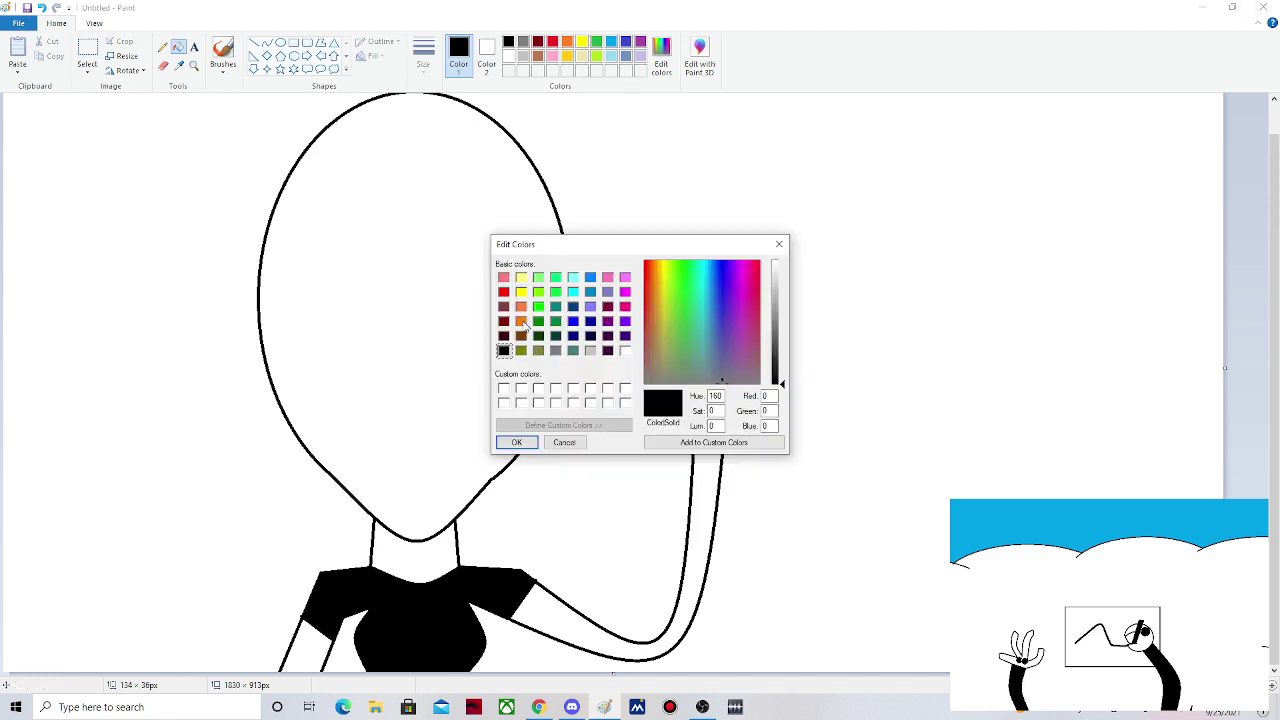
{"action": "left_click", "coordinate": [523, 308]}
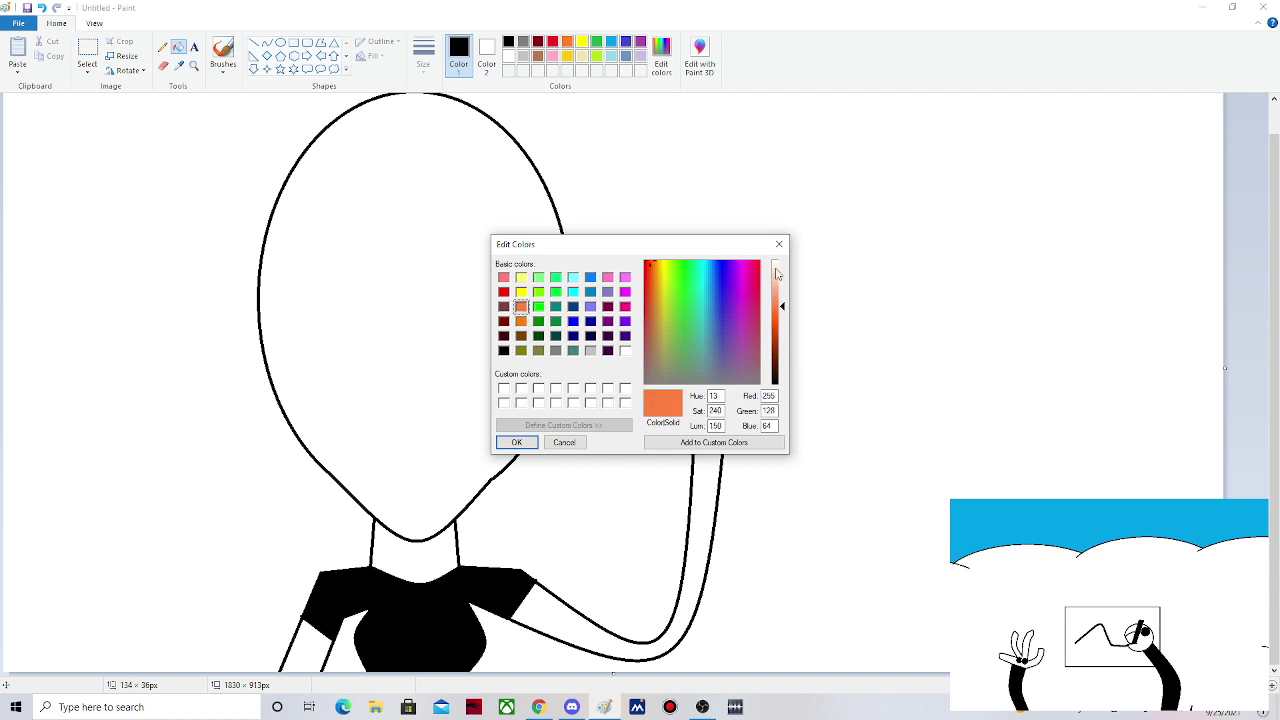
{"action": "left_click", "coordinate": [776, 268]}
{"action": "left_click", "coordinate": [714, 442]}
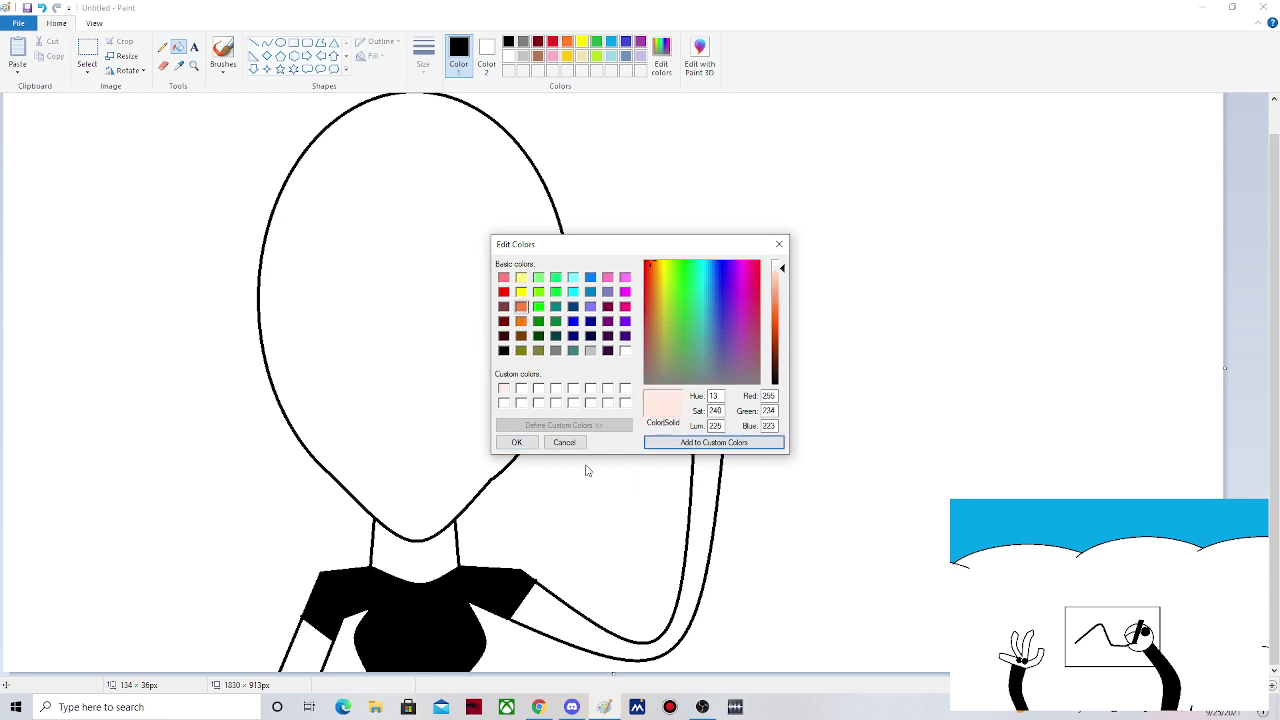
{"action": "left_click", "coordinate": [516, 442]}
- Fill the head, neck, raised arm, folded fingers and lowered arm with the pale peach colour
{"action": "left_click", "coordinate": [455, 500]}
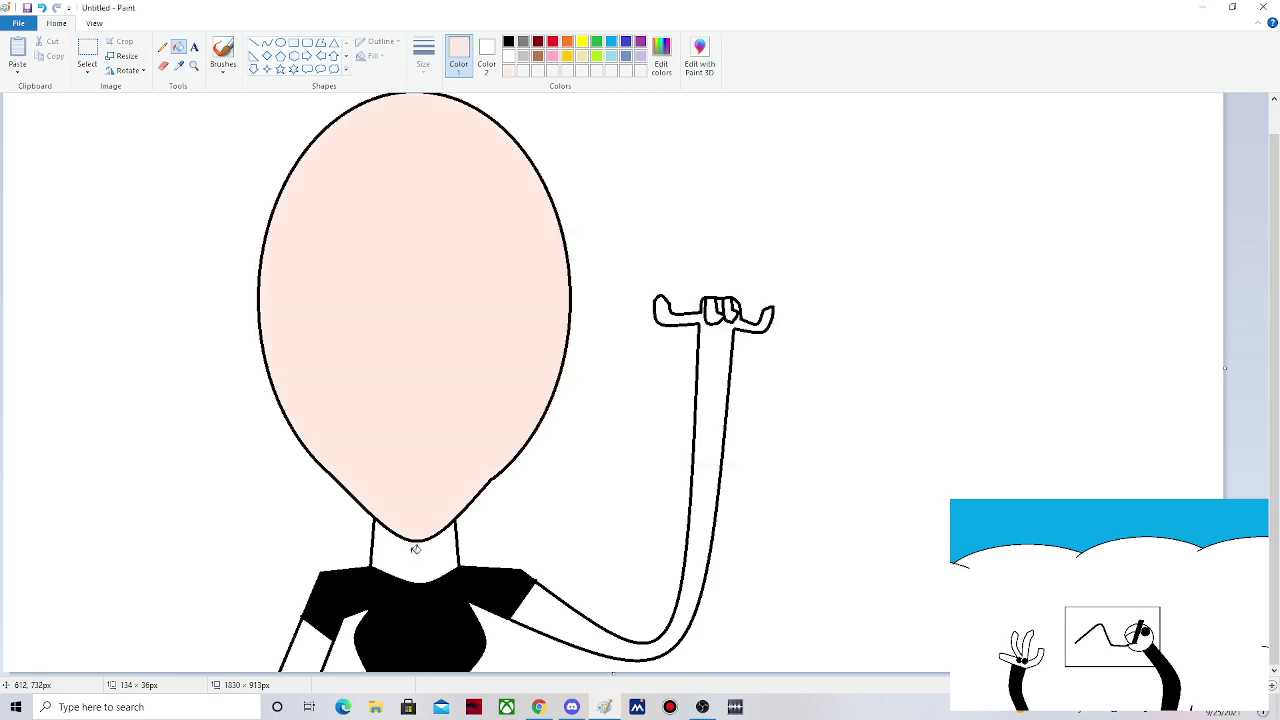
{"action": "left_click", "coordinate": [415, 549]}
{"action": "left_click", "coordinate": [714, 345]}
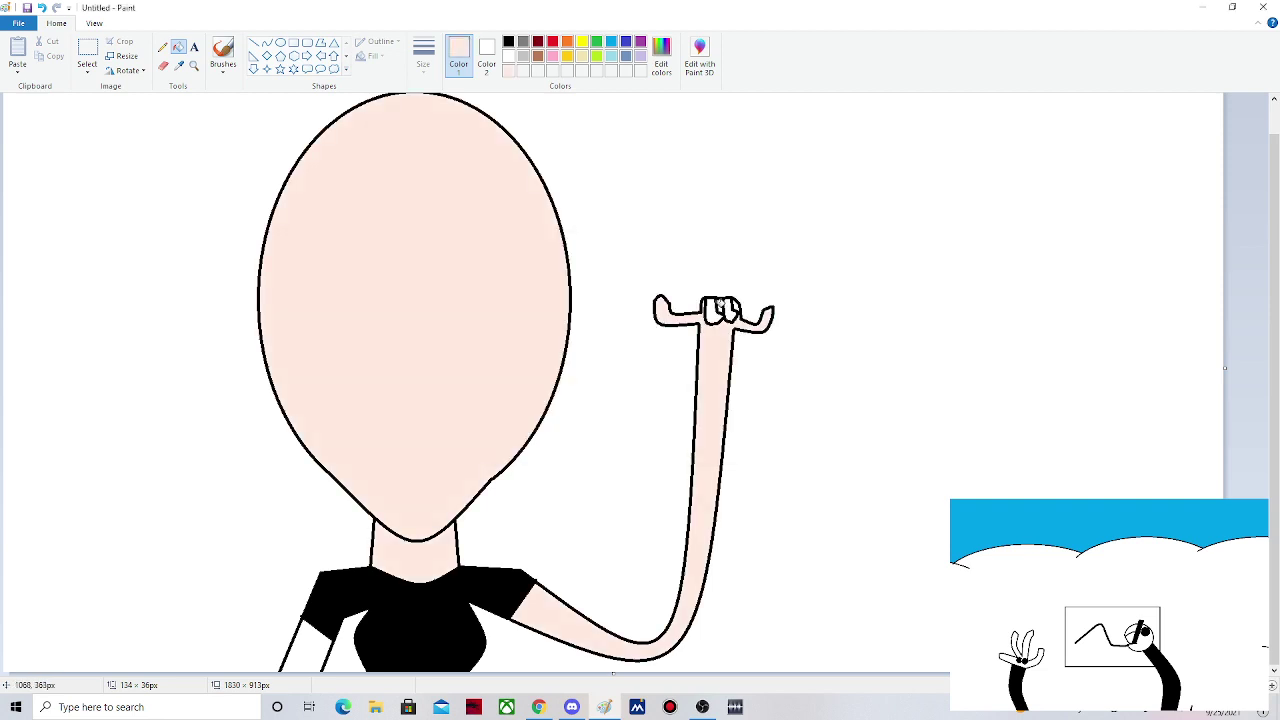
{"action": "left_click", "coordinate": [718, 306]}
{"action": "left_click", "coordinate": [309, 665]}
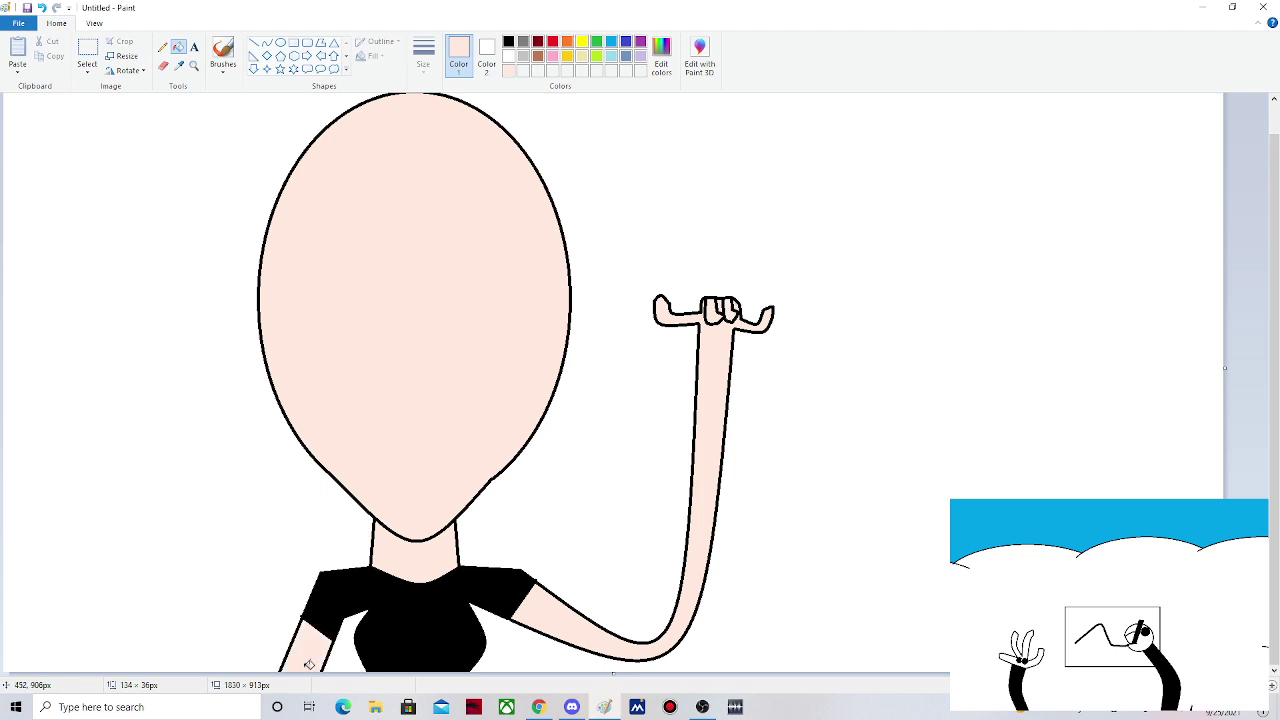
- Lighten the peach colour to red 255, green 238, blue 230 and add it to the custom colours
{"action": "left_click", "coordinate": [661, 55]}
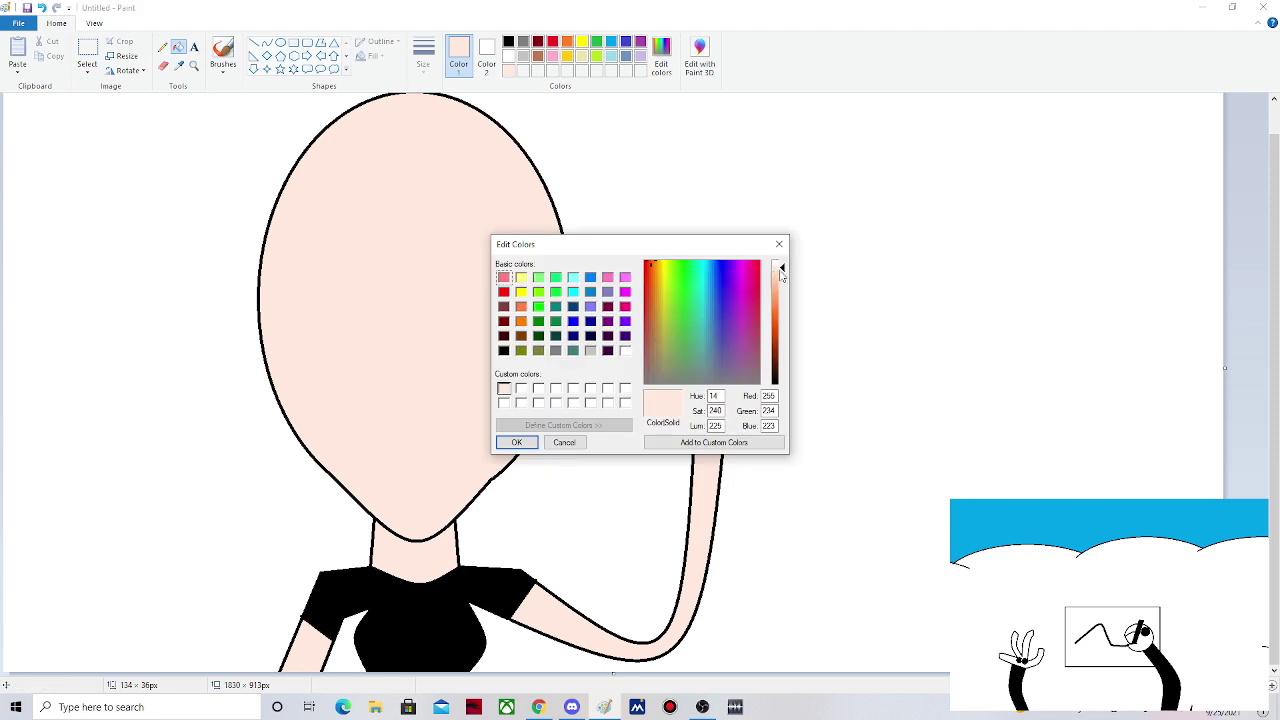
{"action": "left_click", "coordinate": [781, 267]}
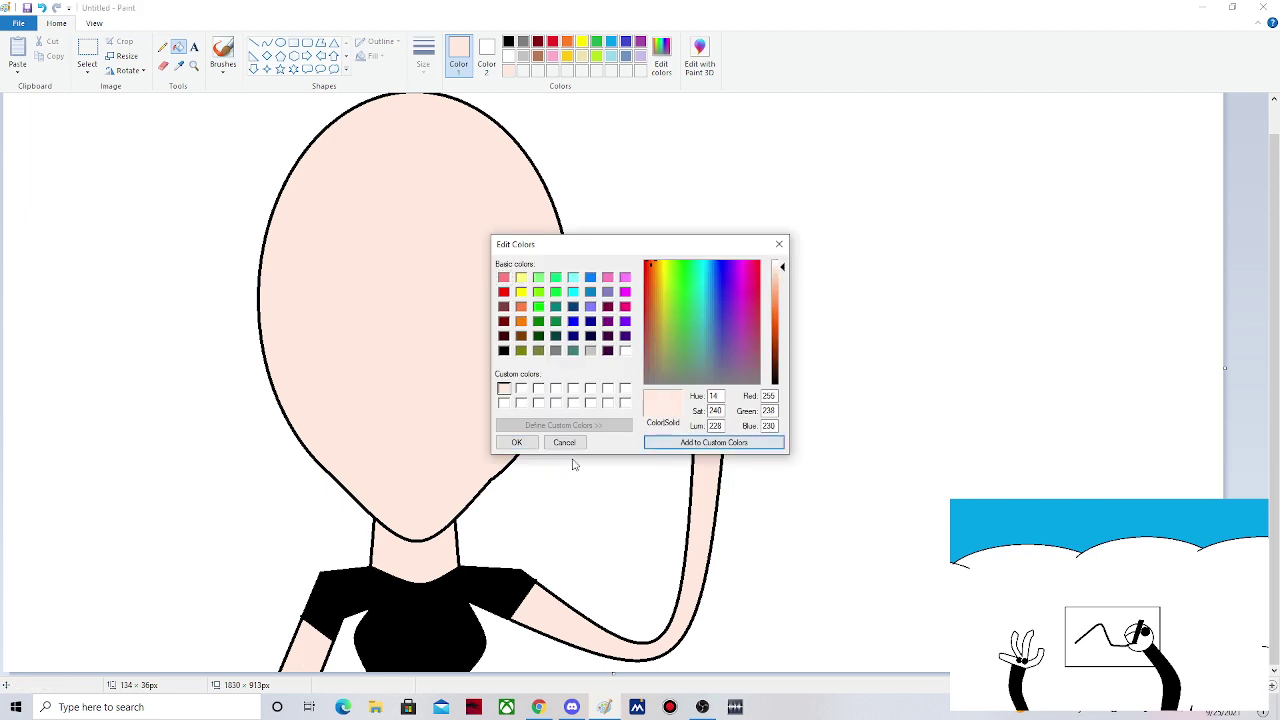
{"action": "left_click", "coordinate": [516, 442]}
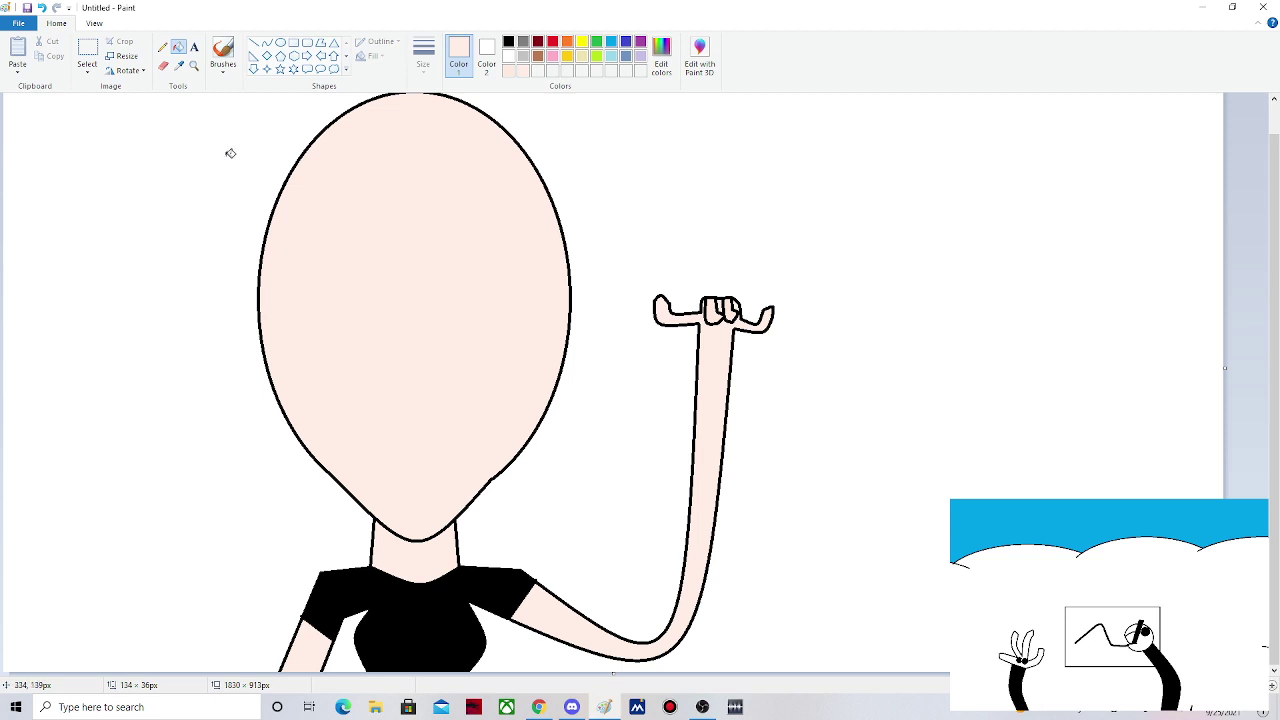
- Draw a black hair curve about 170 × 264 px from the canvas's upper edge down the left side of the head
{"action": "left_click", "coordinate": [268, 48]}
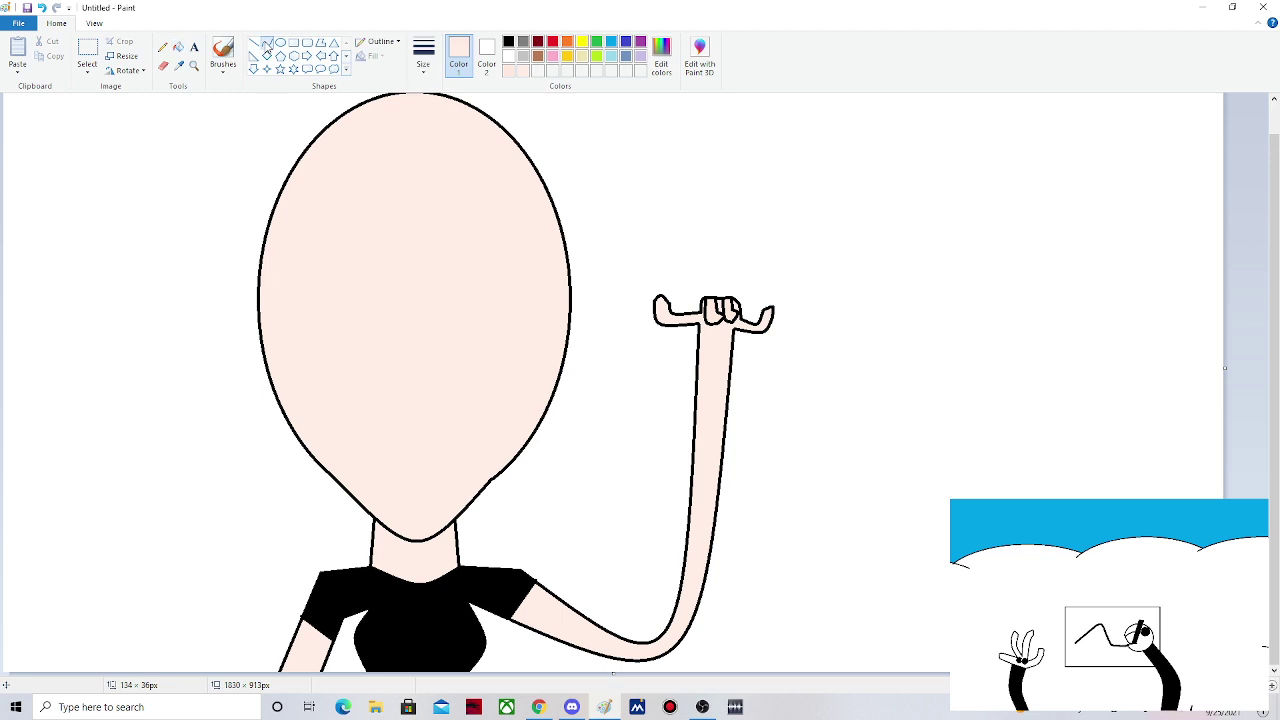
{"action": "scroll", "coordinate": [516, 35], "scroll_direction": "up", "scroll_amount": 1}
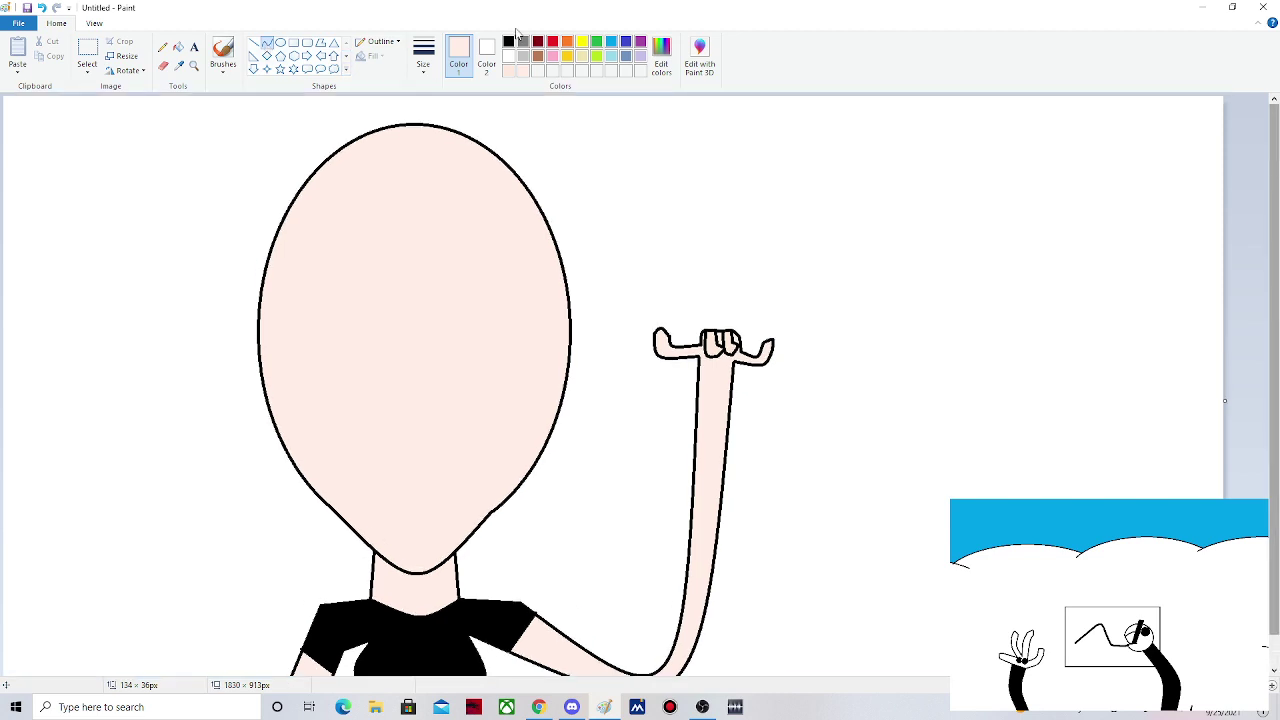
{"action": "left_click", "coordinate": [508, 41]}
{"action": "left_click", "coordinate": [424, 58]}
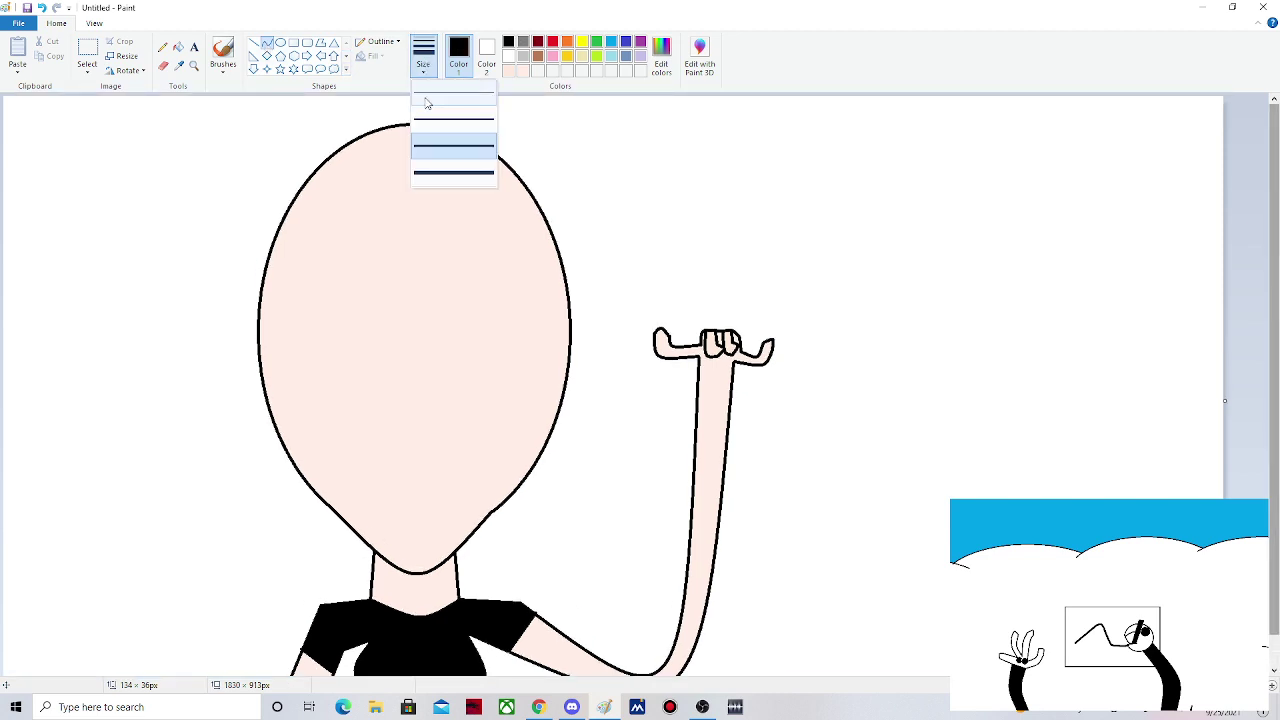
{"action": "left_click", "coordinate": [426, 102]}
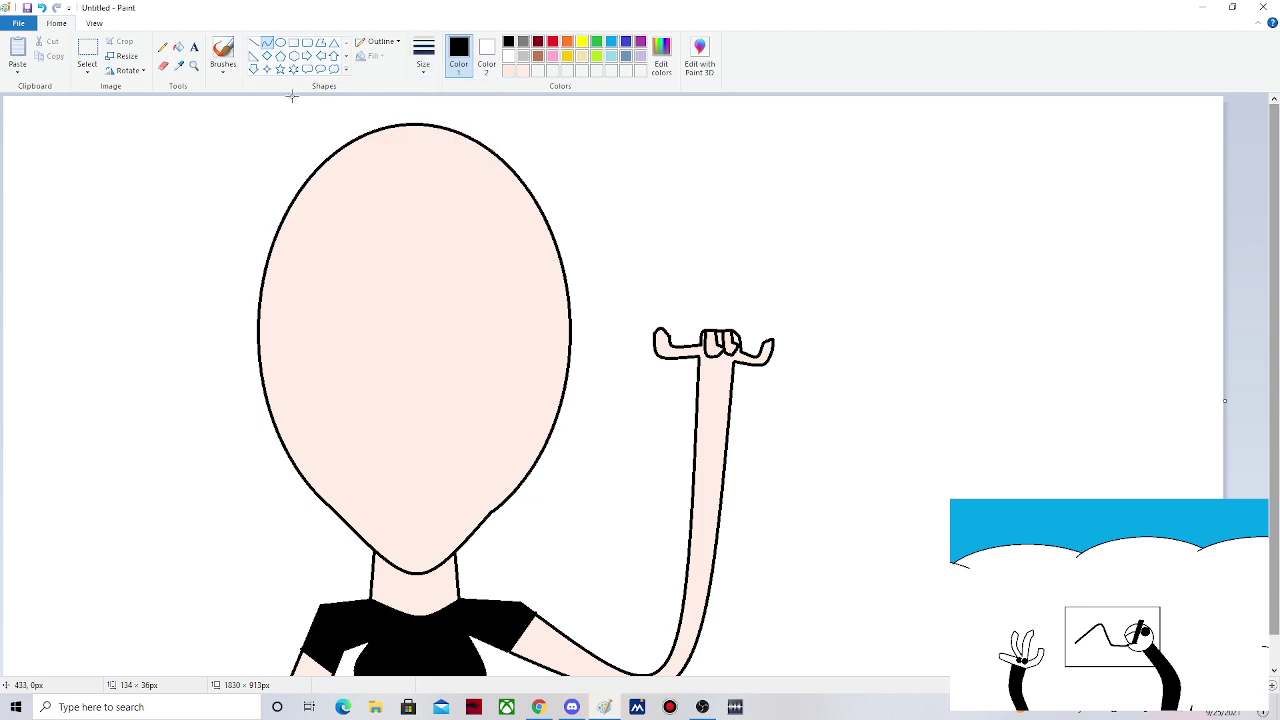
{"action": "left_click_drag", "start_coordinate": [292, 96], "coordinate": [179, 270]}
{"action": "left_click_drag", "start_coordinate": [236, 183], "coordinate": [255, 215]}
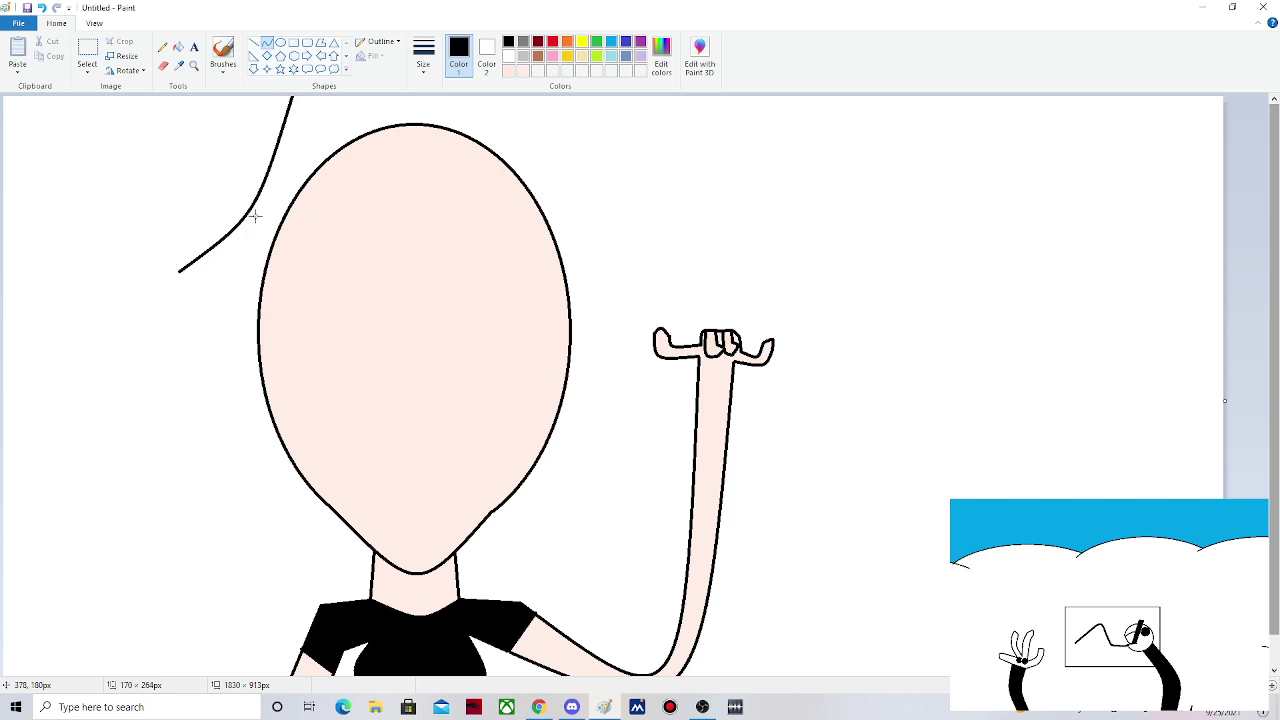
- Extend the left hair outline downward with an outward-bowed curve about 71 × 357 px and another about 37 × 316 px
{"action": "scroll", "coordinate": [255, 215], "scroll_direction": "down", "scroll_amount": 1}
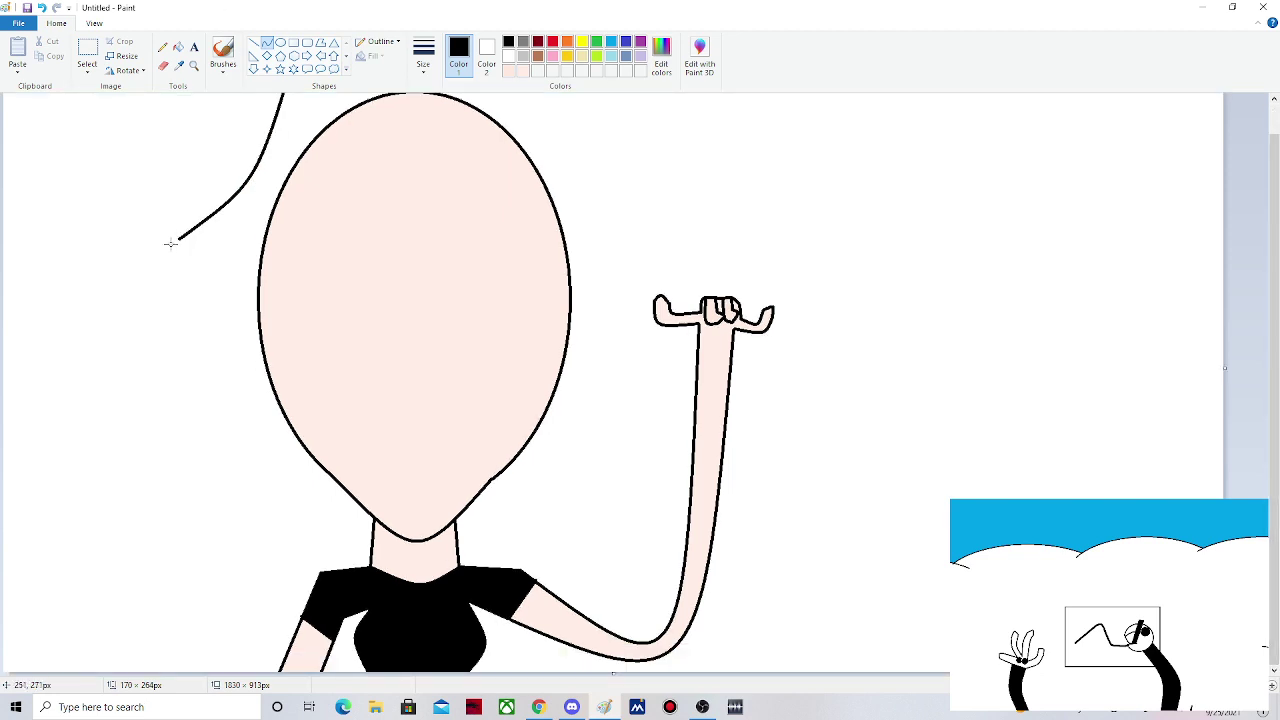
{"action": "left_click_drag", "start_coordinate": [178, 239], "coordinate": [170, 393]}
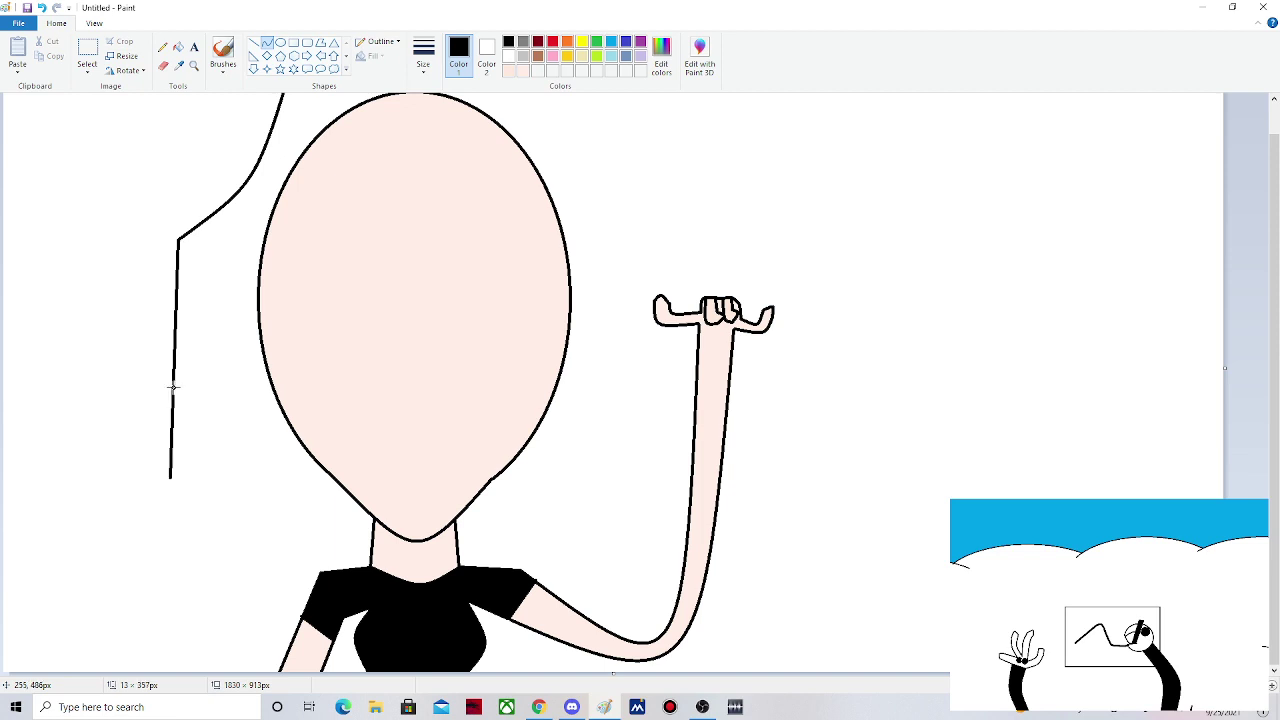
{"action": "left_click_drag", "start_coordinate": [173, 387], "coordinate": [130, 383]}
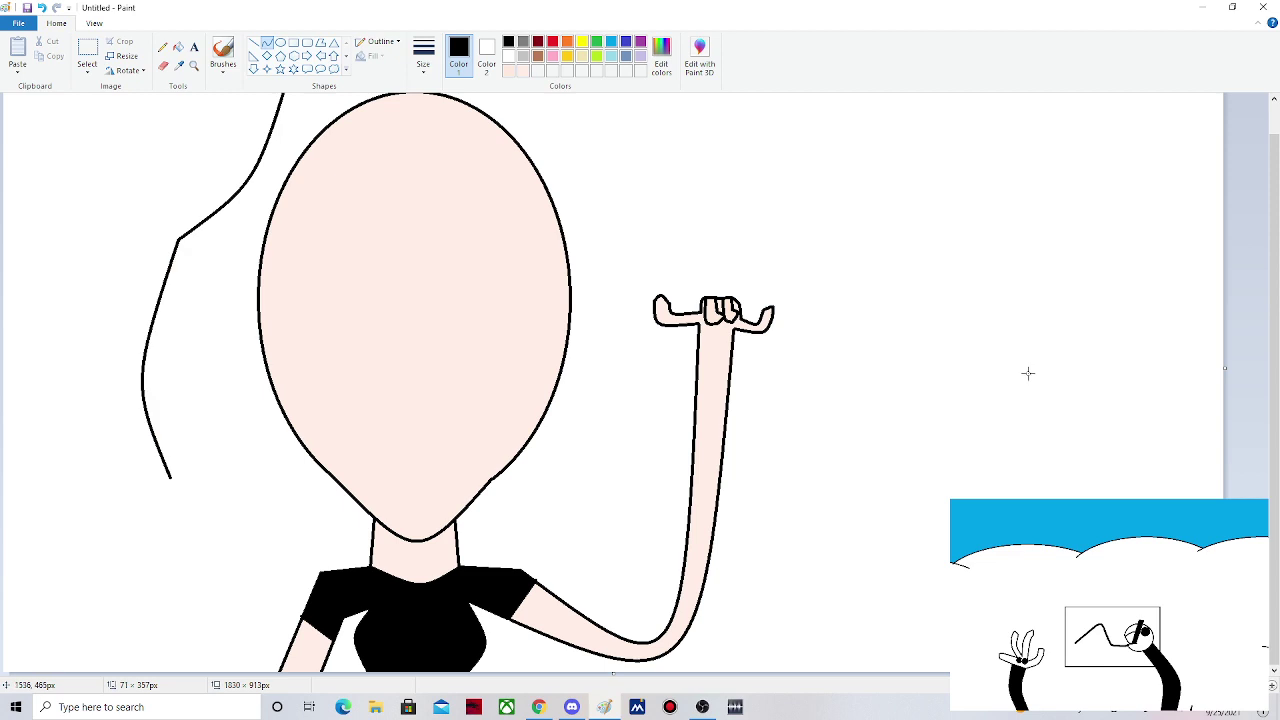
{"action": "left_click", "coordinate": [255, 45]}
{"action": "left_click", "coordinate": [266, 43]}
{"action": "mouse_move", "coordinate": [171, 480]}
{"action": "left_mouse_down"}
{"action": "mouse_move", "coordinate": [178, 654]}
{"action": "mouse_move", "coordinate": [193, 573]}
{"action": "left_mouse_up"}
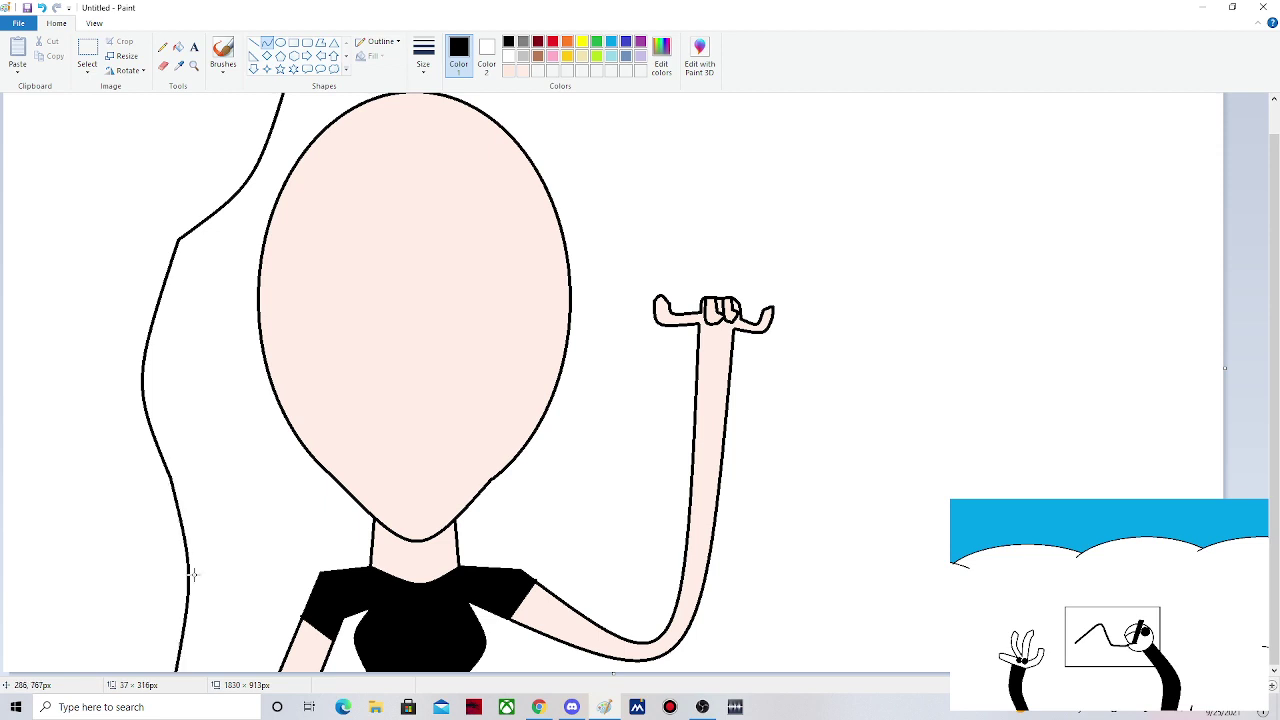
{"action": "left_click", "coordinate": [257, 45]}
{"action": "left_click", "coordinate": [266, 45]}
- Erase the uppermost tip of the left hair outline at the canvas's upper edge
{"action": "scroll", "coordinate": [265, 48], "scroll_direction": "up", "scroll_amount": 1}
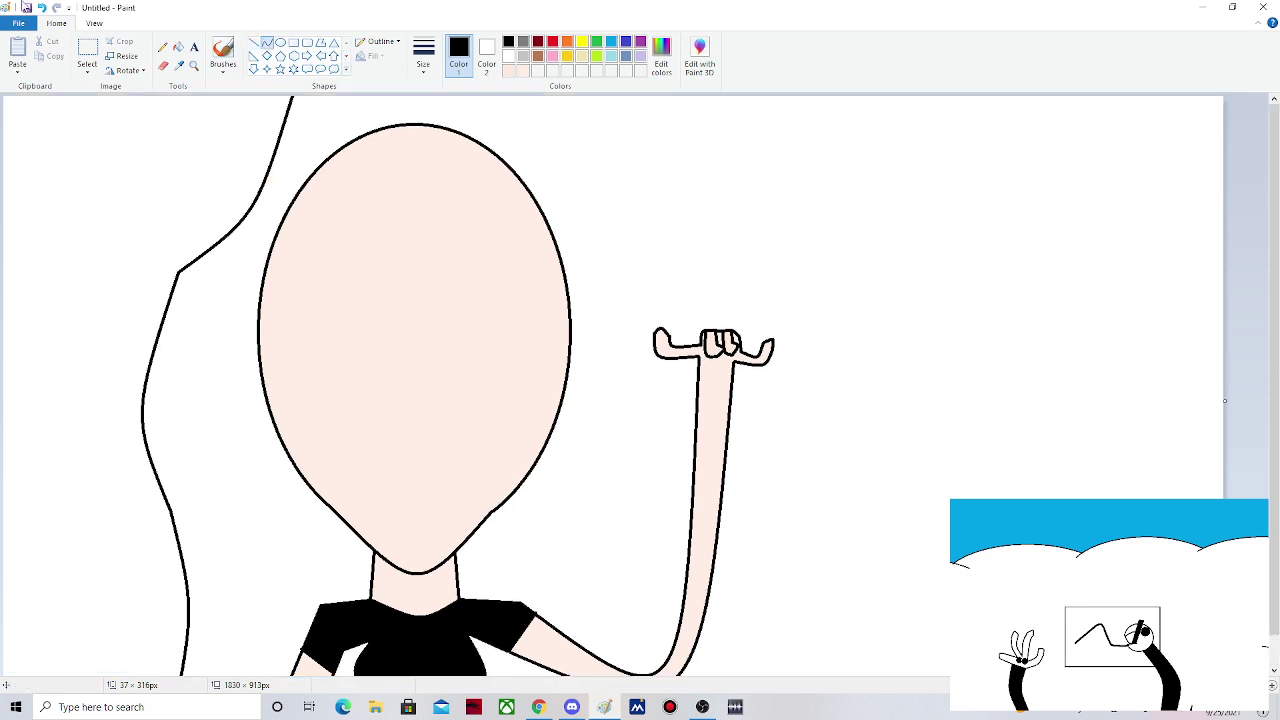
{"action": "left_click", "coordinate": [163, 65]}
{"action": "left_click_drag", "start_coordinate": [293, 98], "coordinate": [287, 113]}
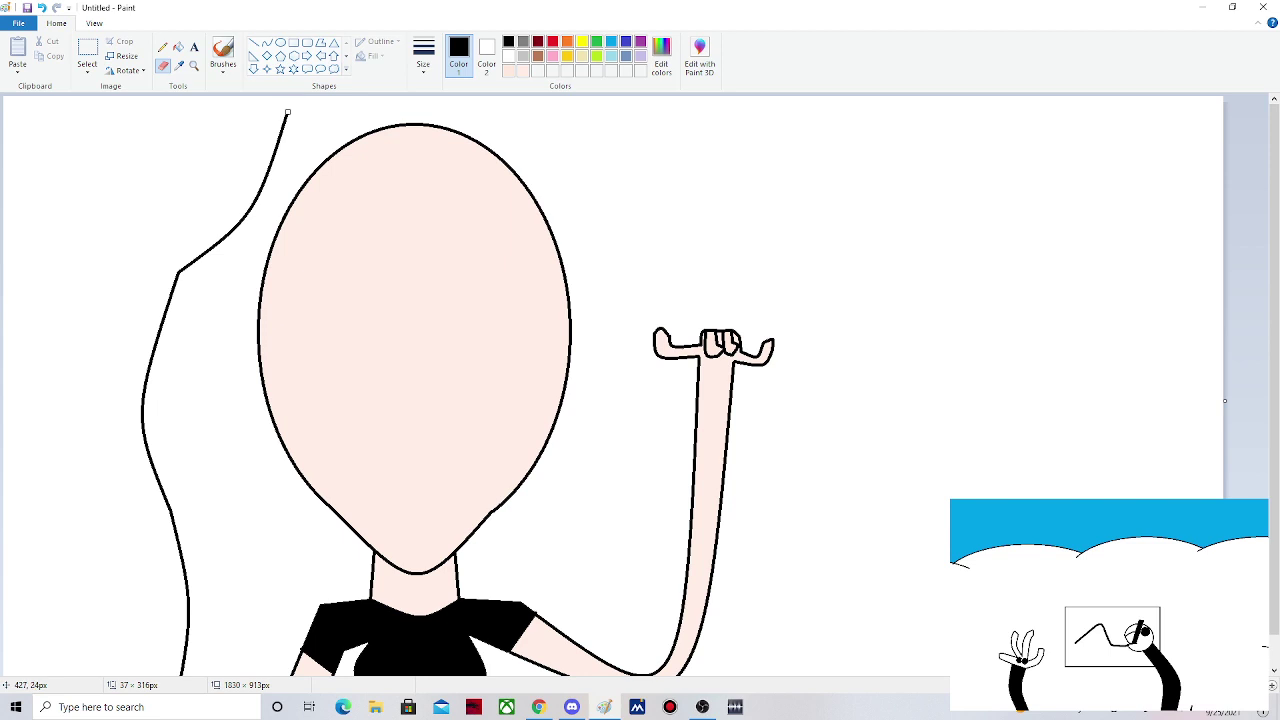
- Draw a hair curve about 191 × 63 px over the top of the head and continue it rightward with another about 184 × 123 px
{"action": "left_click", "coordinate": [267, 44]}
{"action": "mouse_move", "coordinate": [286, 115]}
{"action": "left_mouse_down"}
{"action": "mouse_move", "coordinate": [413, 103]}
{"action": "mouse_move", "coordinate": [344, 70]}
{"action": "left_mouse_up"}
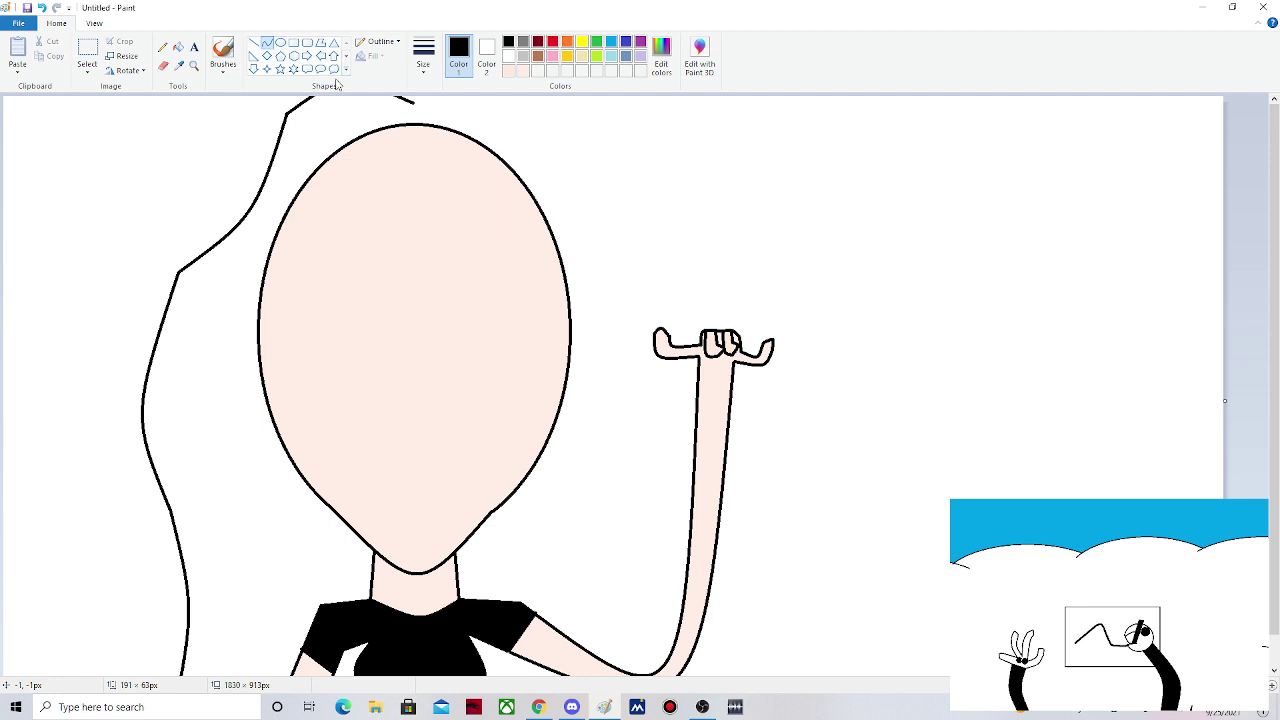
{"action": "left_click_drag", "start_coordinate": [400, 100], "coordinate": [497, 140]}
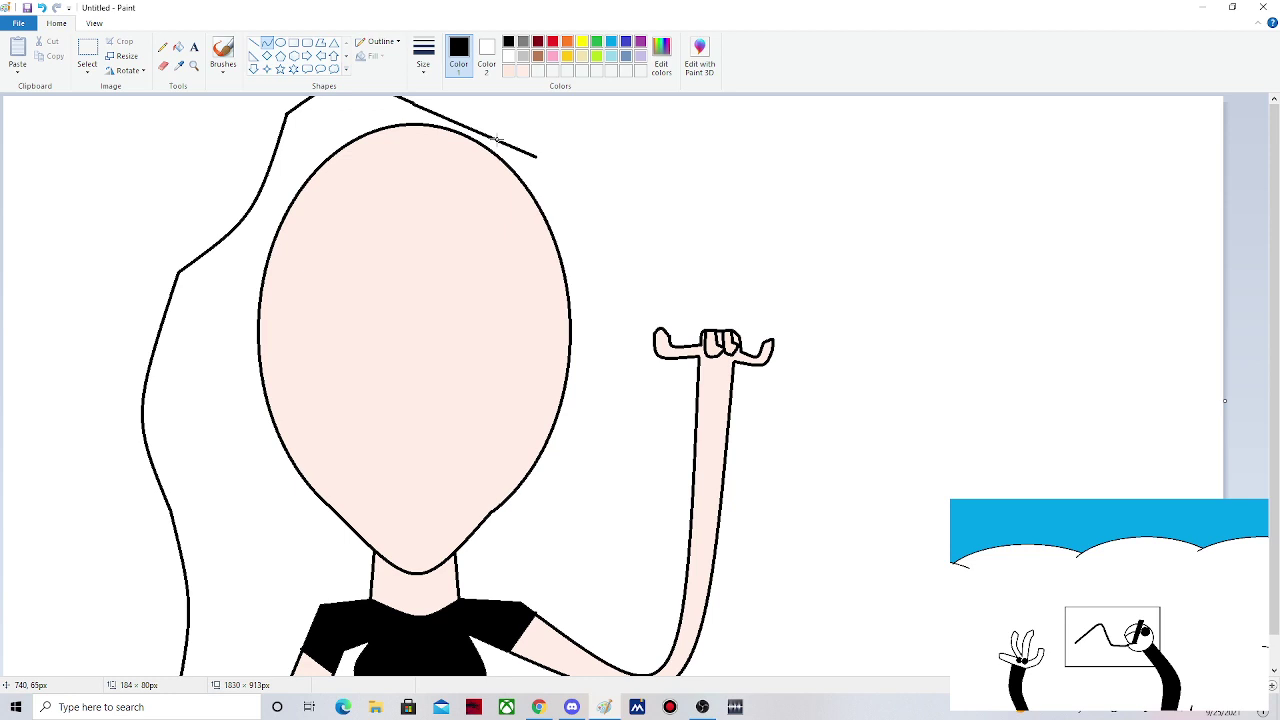
{"action": "left_click_drag", "start_coordinate": [497, 140], "coordinate": [470, 28]}
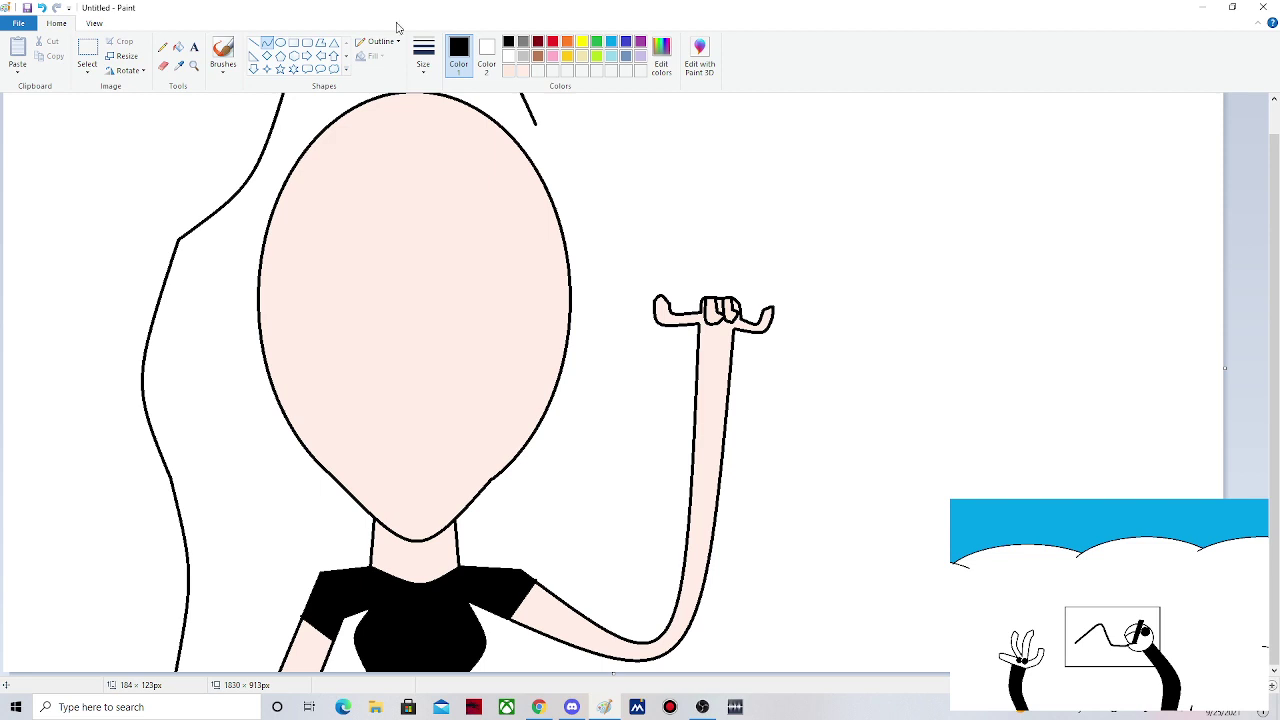
- Extend the hair outline down the right side of the head with an inward-bowed curve about 192 × 187 px
{"action": "left_click", "coordinate": [267, 45]}
{"action": "left_click_drag", "start_coordinate": [536, 122], "coordinate": [590, 224]}
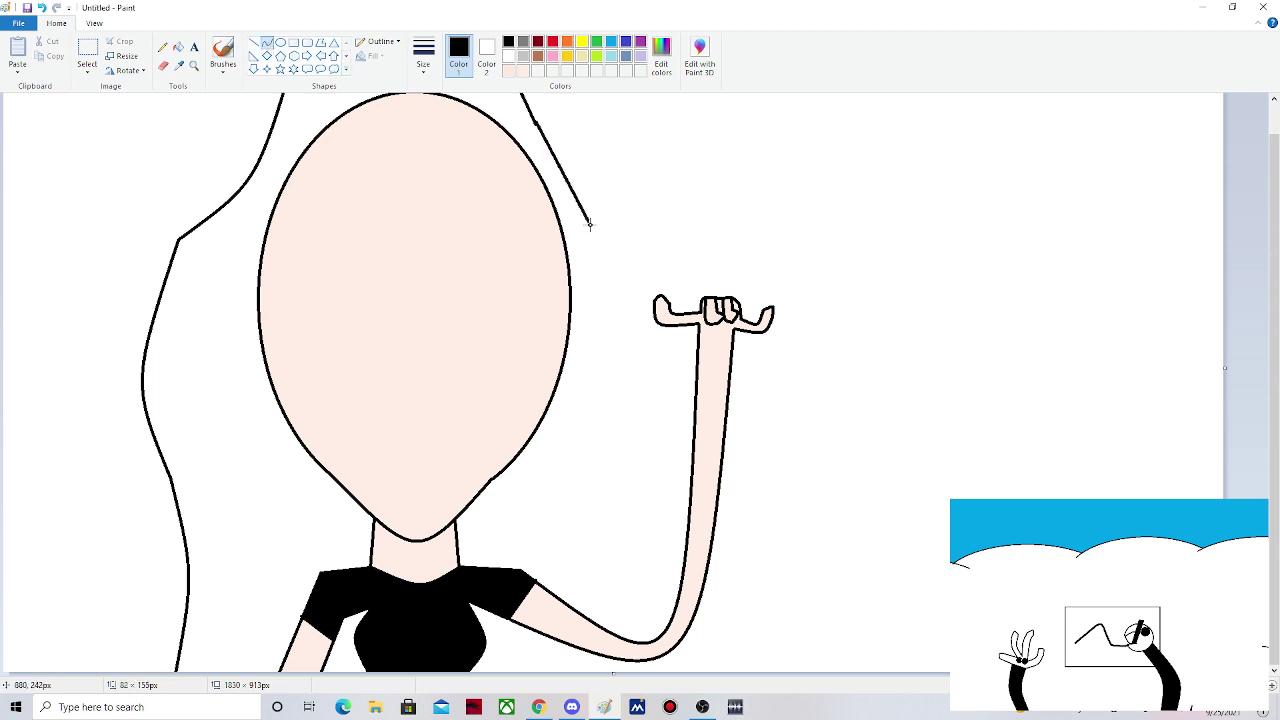
{"action": "key", "text": "ctrl+z"}
{"action": "mouse_move", "coordinate": [536, 123]}
{"action": "left_mouse_down"}
{"action": "mouse_move", "coordinate": [558, 128]}
{"action": "mouse_move", "coordinate": [662, 249]}
{"action": "mouse_move", "coordinate": [586, 201]}
{"action": "left_mouse_up"}
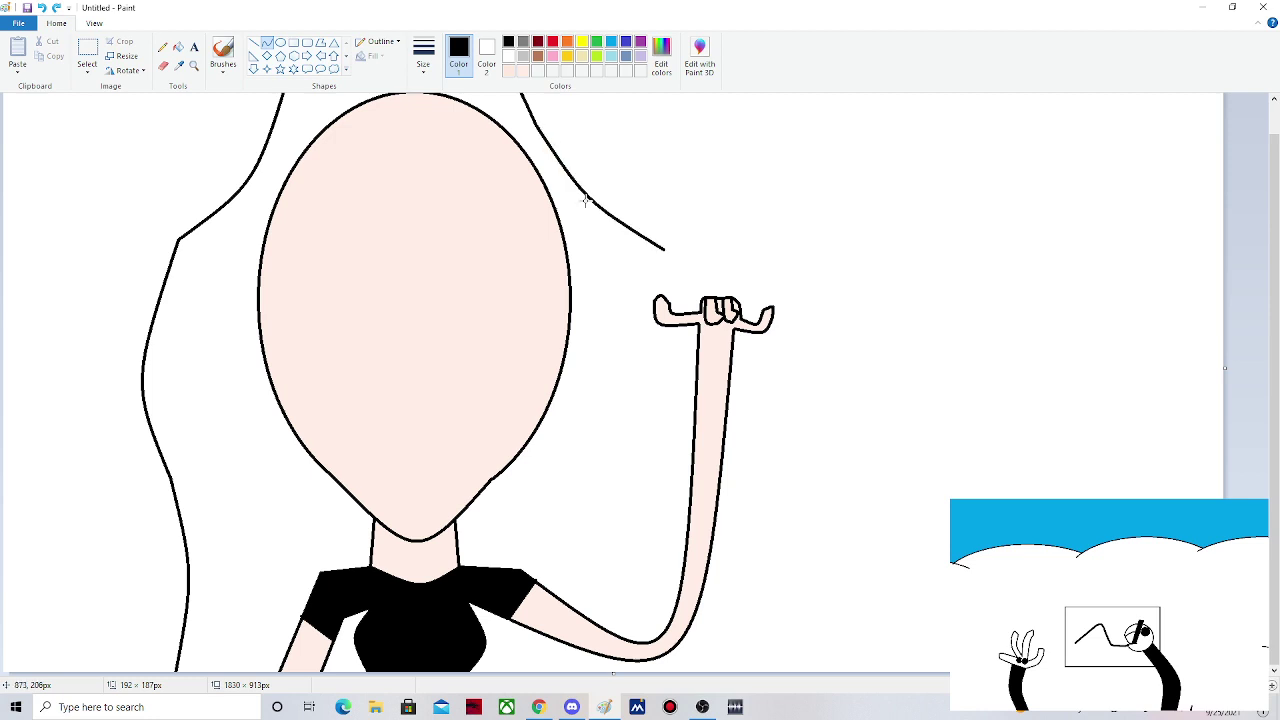
- Continue the right hair outline down past the raised hand with a curve about 88 × 473 px and another about 32 × 203 px
{"action": "left_click", "coordinate": [260, 46]}
{"action": "left_click", "coordinate": [267, 45]}
{"action": "mouse_move", "coordinate": [667, 248]}
{"action": "left_mouse_down"}
{"action": "mouse_move", "coordinate": [657, 491]}
{"action": "mouse_move", "coordinate": [634, 564]}
{"action": "left_mouse_up"}
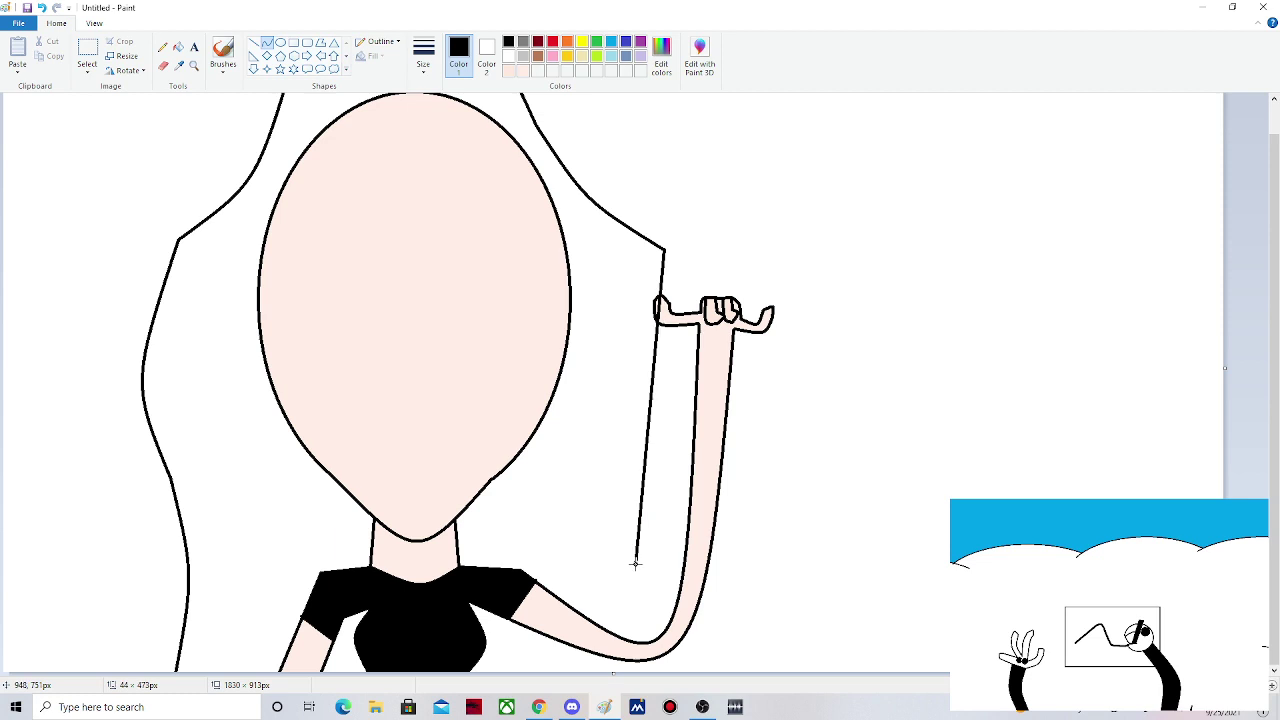
{"action": "left_click_drag", "start_coordinate": [655, 366], "coordinate": [694, 364]}
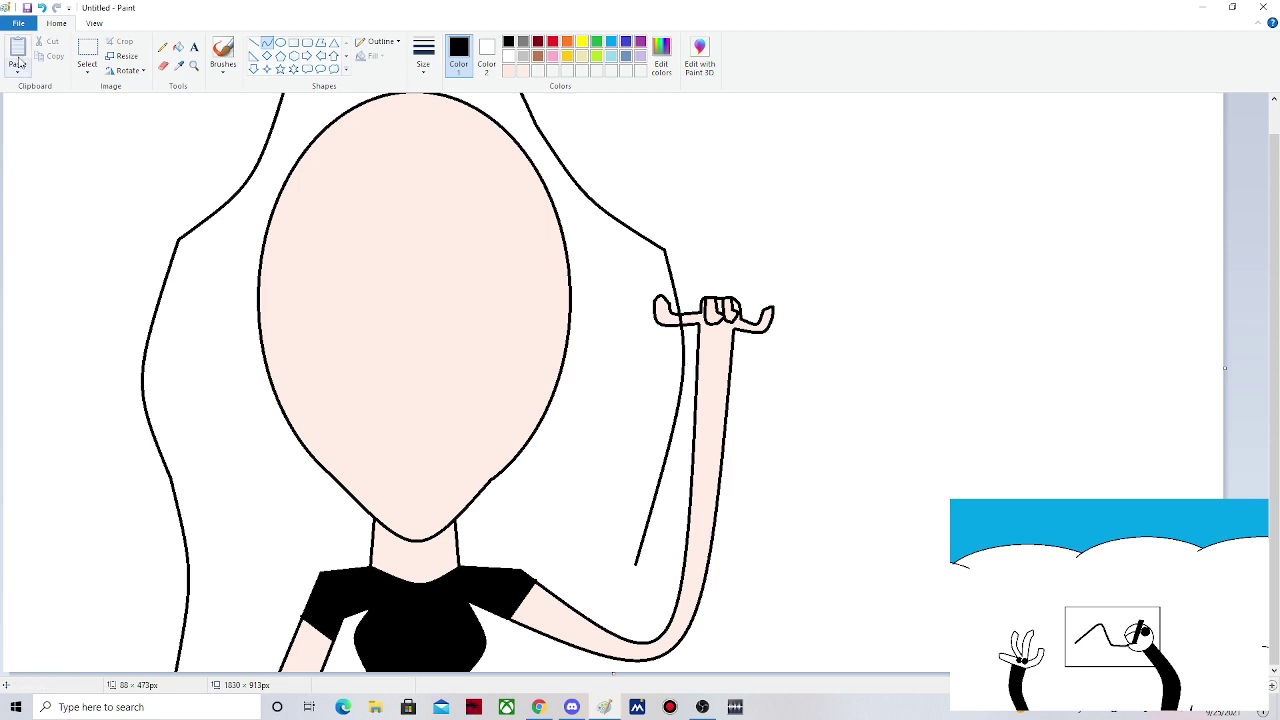
{"action": "left_click", "coordinate": [254, 43]}
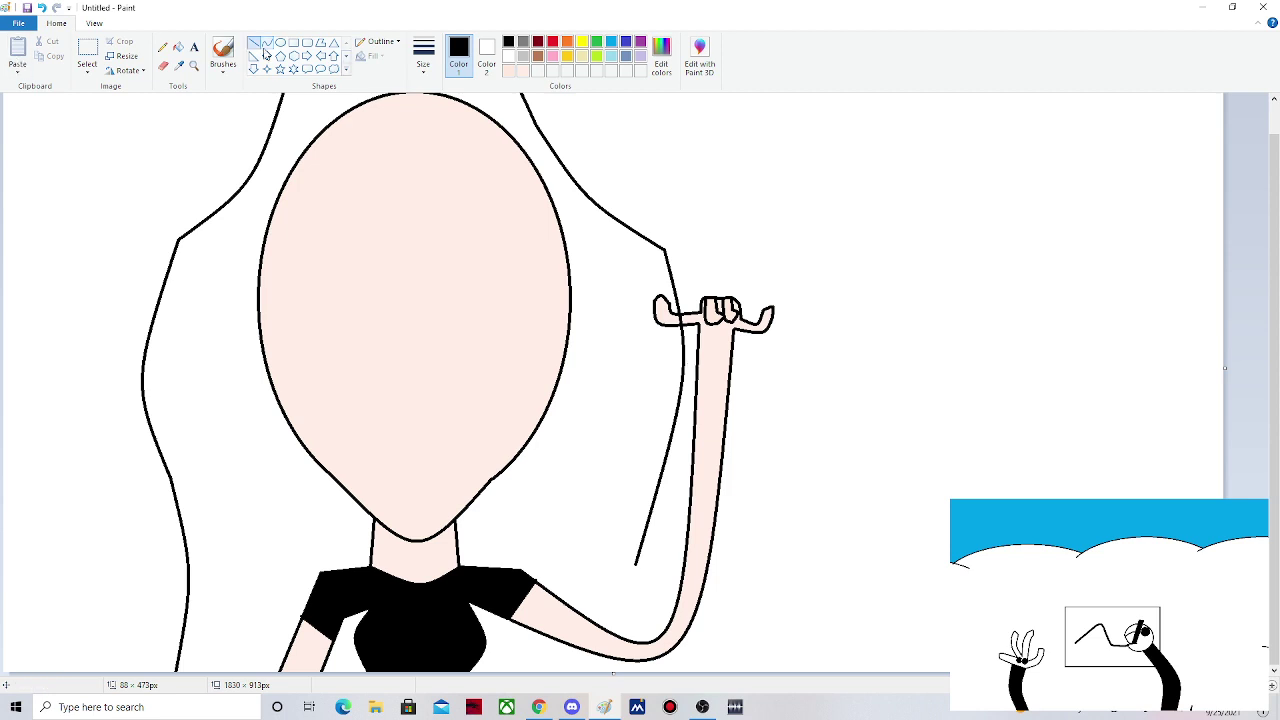
{"action": "left_click", "coordinate": [266, 44]}
{"action": "left_click_drag", "start_coordinate": [634, 563], "coordinate": [636, 700]}
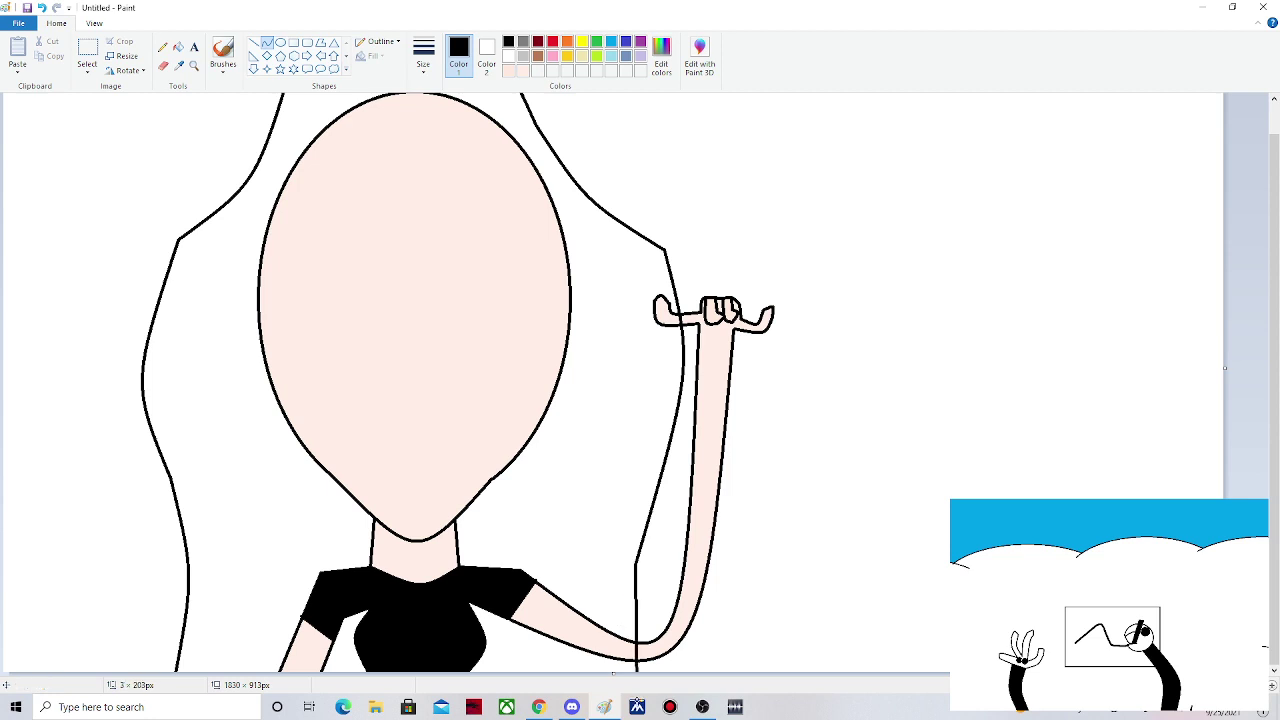
{"action": "left_click_drag", "start_coordinate": [636, 618], "coordinate": [619, 625]}
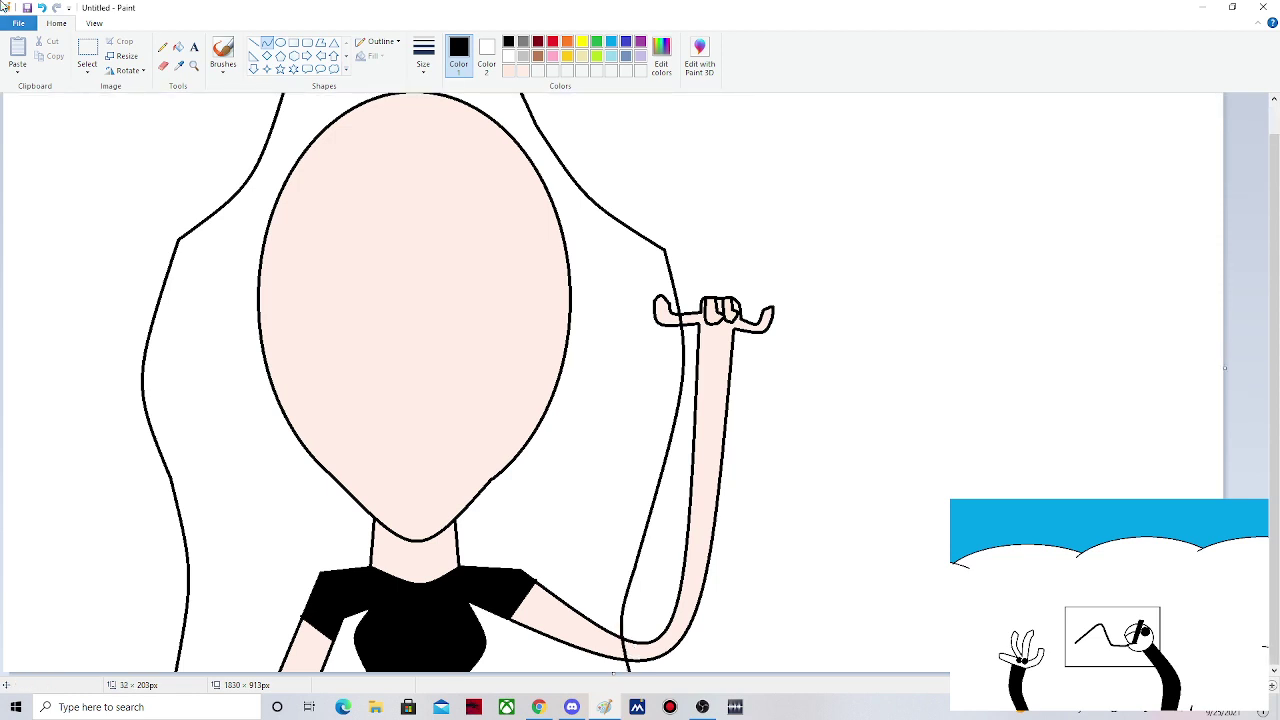
- Select the Eraser and set its colour, Color 2, to the light peach custom skin colour
{"action": "left_click", "coordinate": [163, 65]}
{"action": "left_click", "coordinate": [489, 56]}
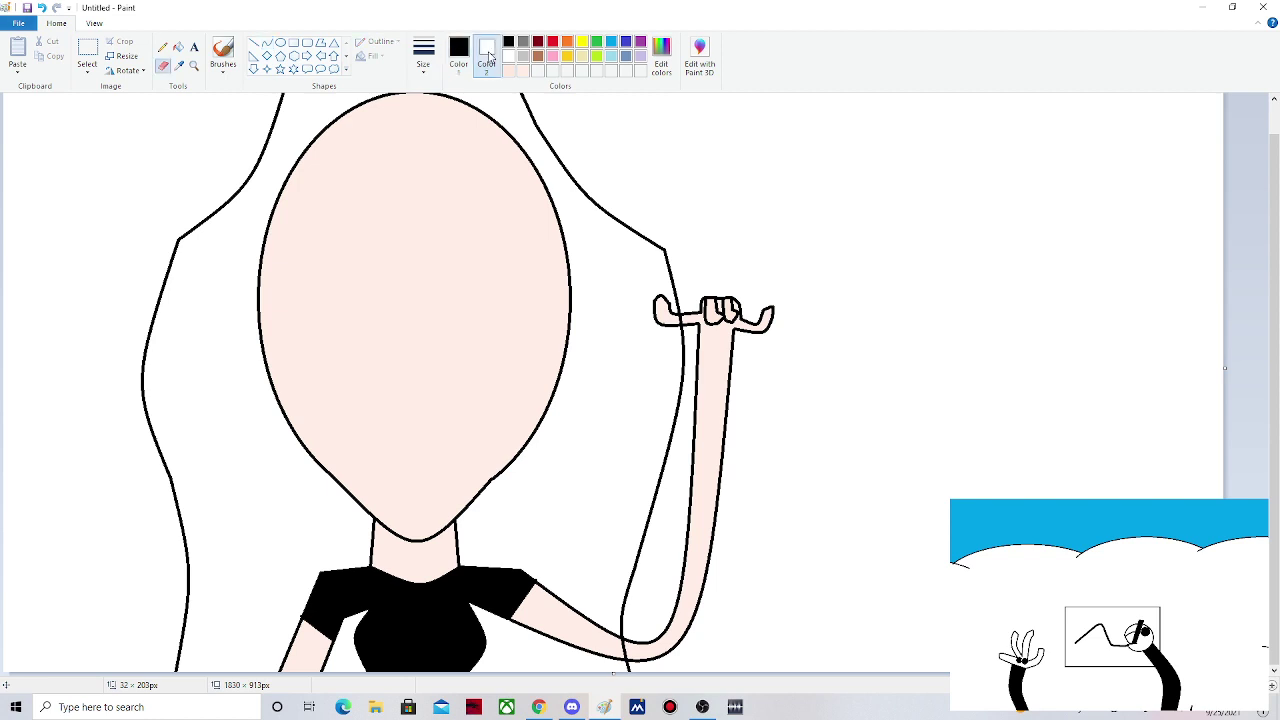
{"action": "left_click", "coordinate": [508, 70]}
{"action": "left_click", "coordinate": [423, 55]}
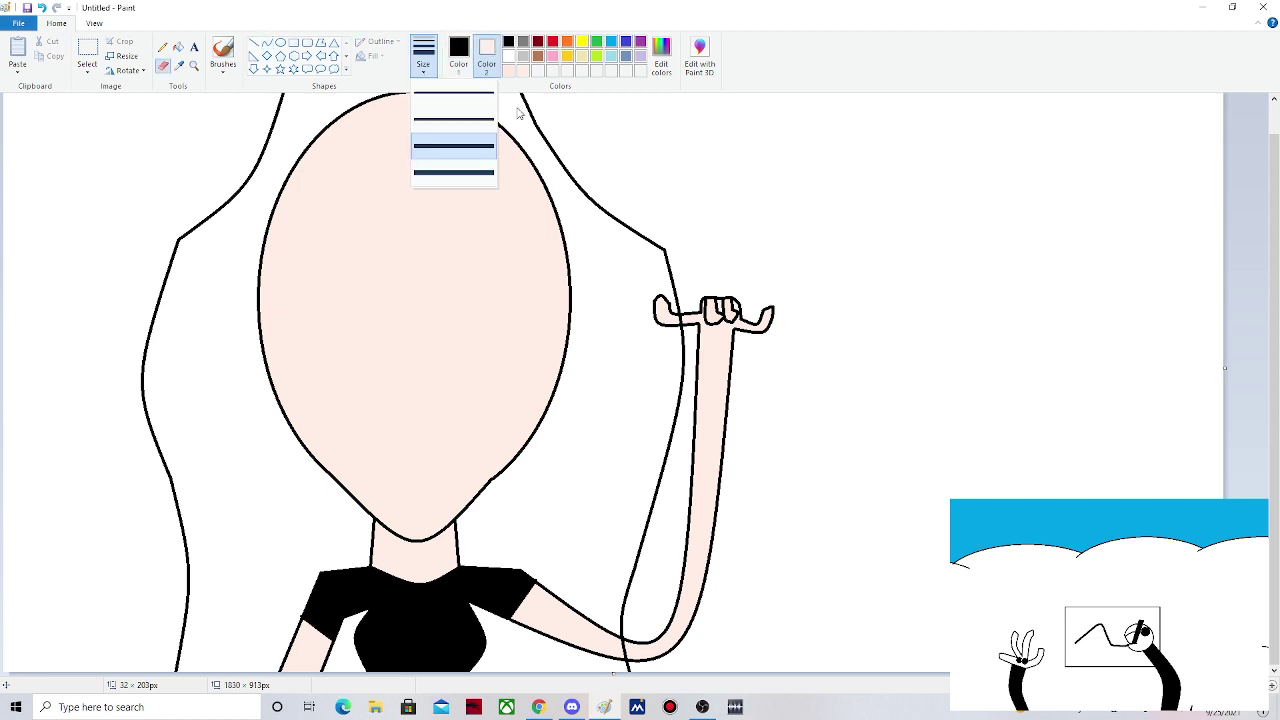
{"action": "left_click", "coordinate": [518, 113]}
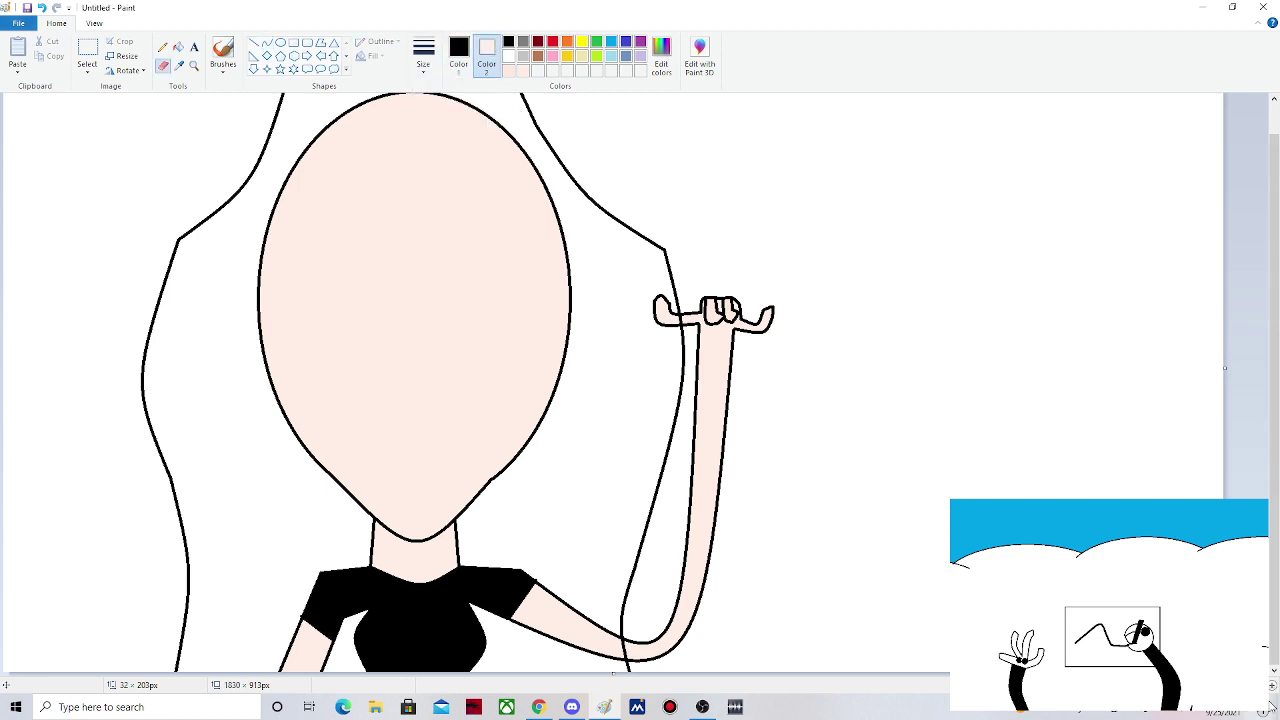
{"action": "left_click", "coordinate": [1272, 686]}
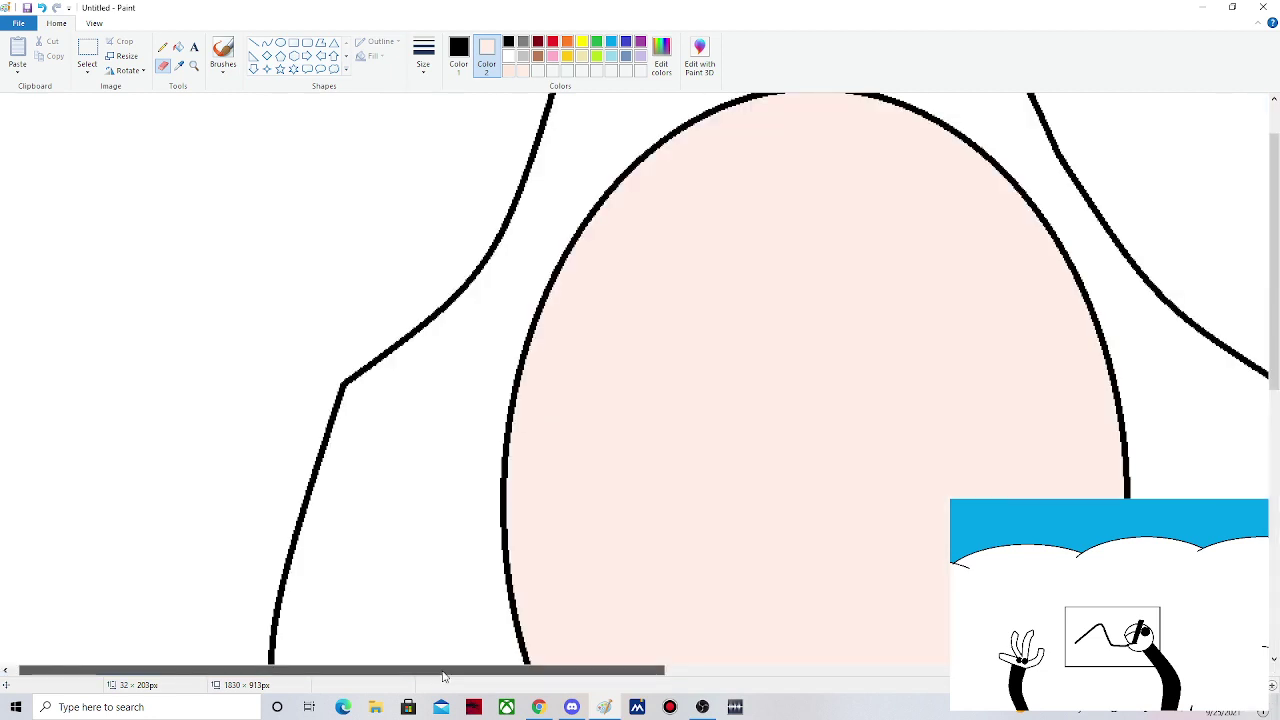
{"action": "left_click_drag", "start_coordinate": [443, 670], "coordinate": [870, 670]}
{"action": "scroll", "coordinate": [884, 505], "scroll_direction": "down", "scroll_amount": 5}
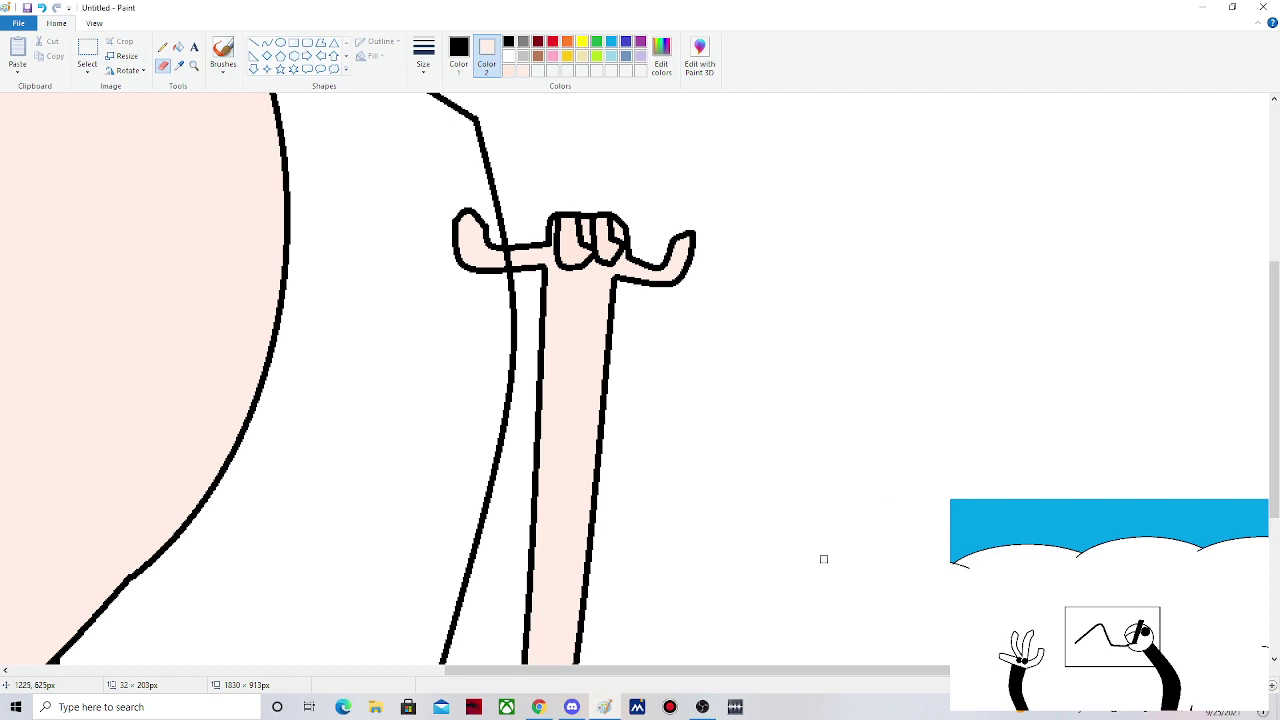
- Switch to OBS and send "Just a few drawings" and "Depends" as replies in the stream chat
{"action": "key", "text": "alt+Tab"}
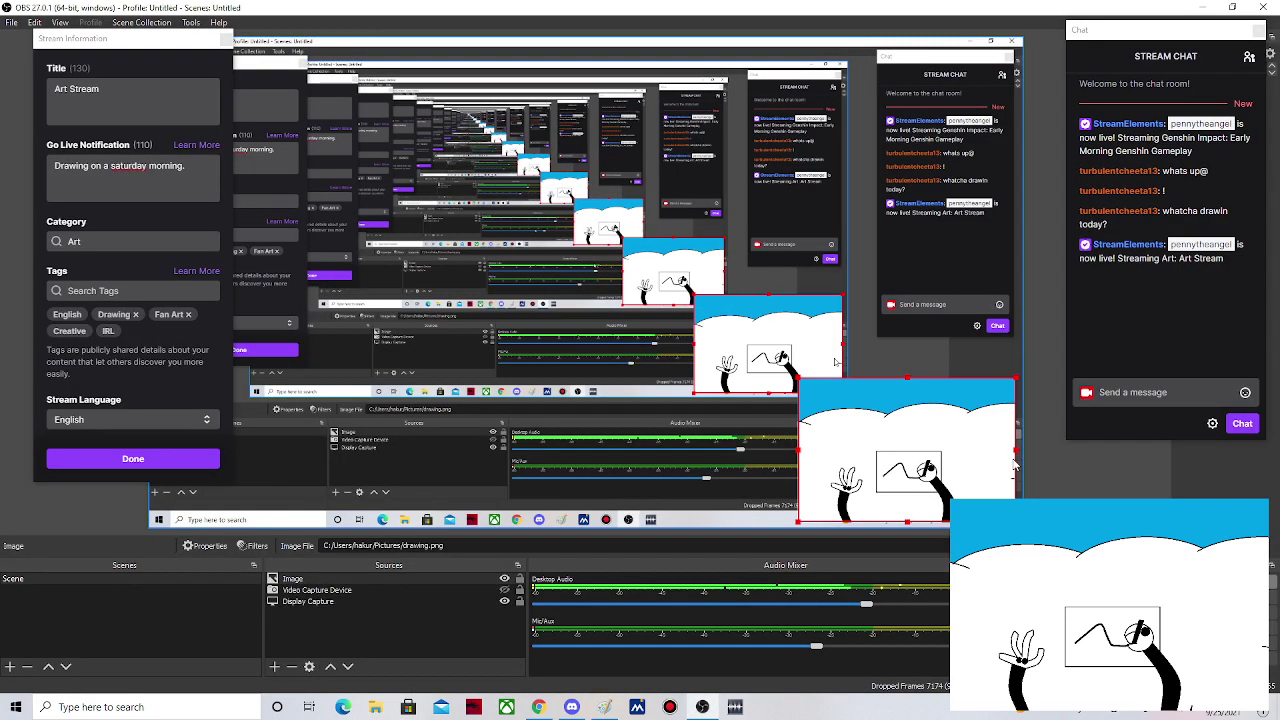
{"action": "left_click", "coordinate": [1157, 396]}
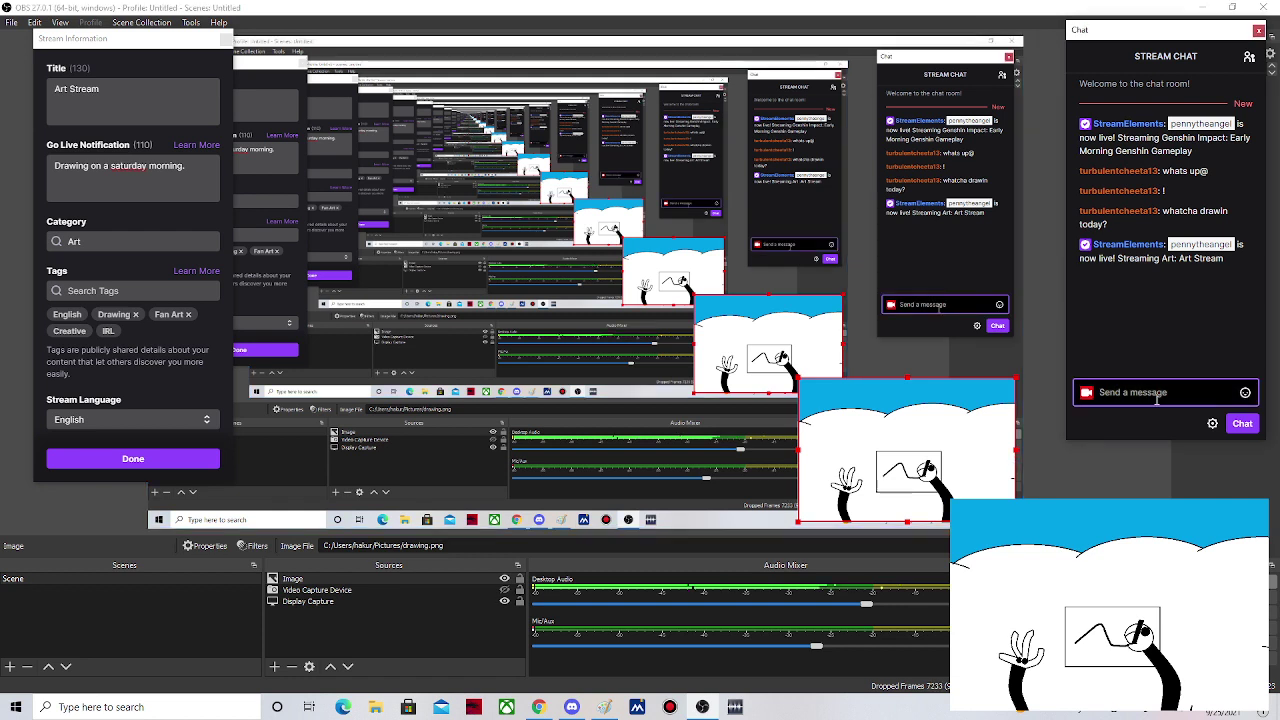
{"action": "type", "text": "J"}
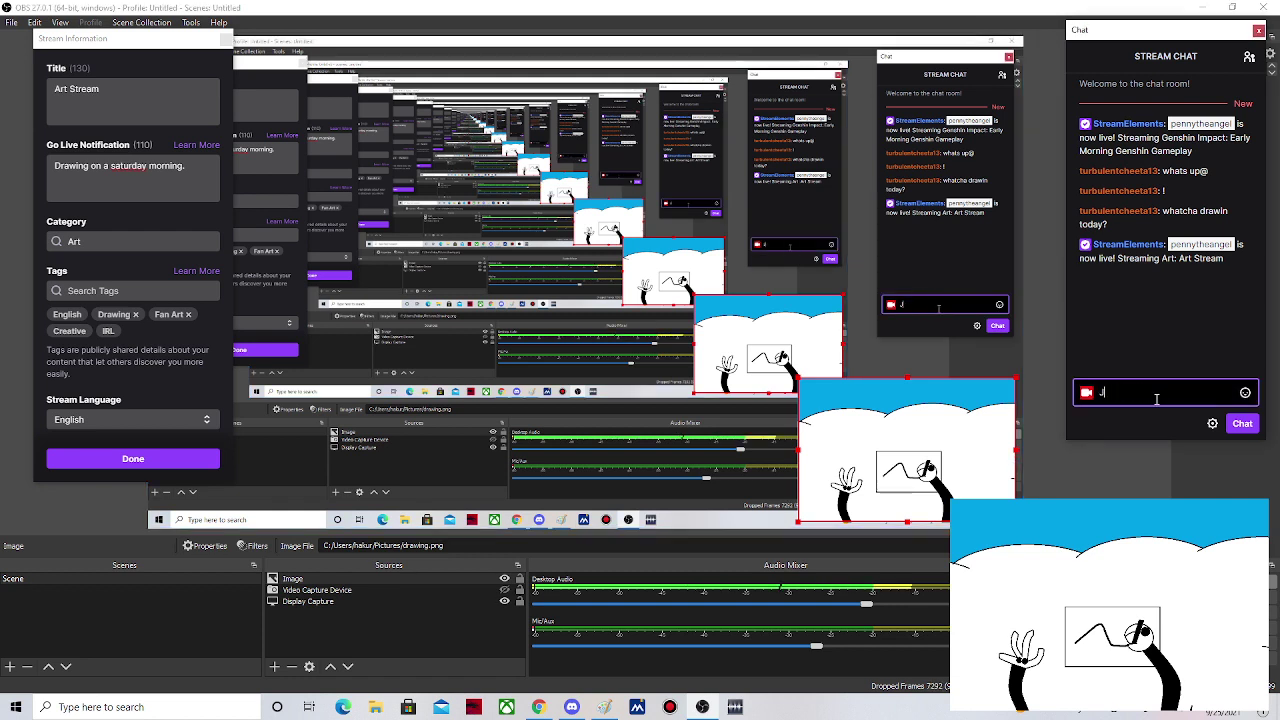
{"action": "type", "text": "ust a"}
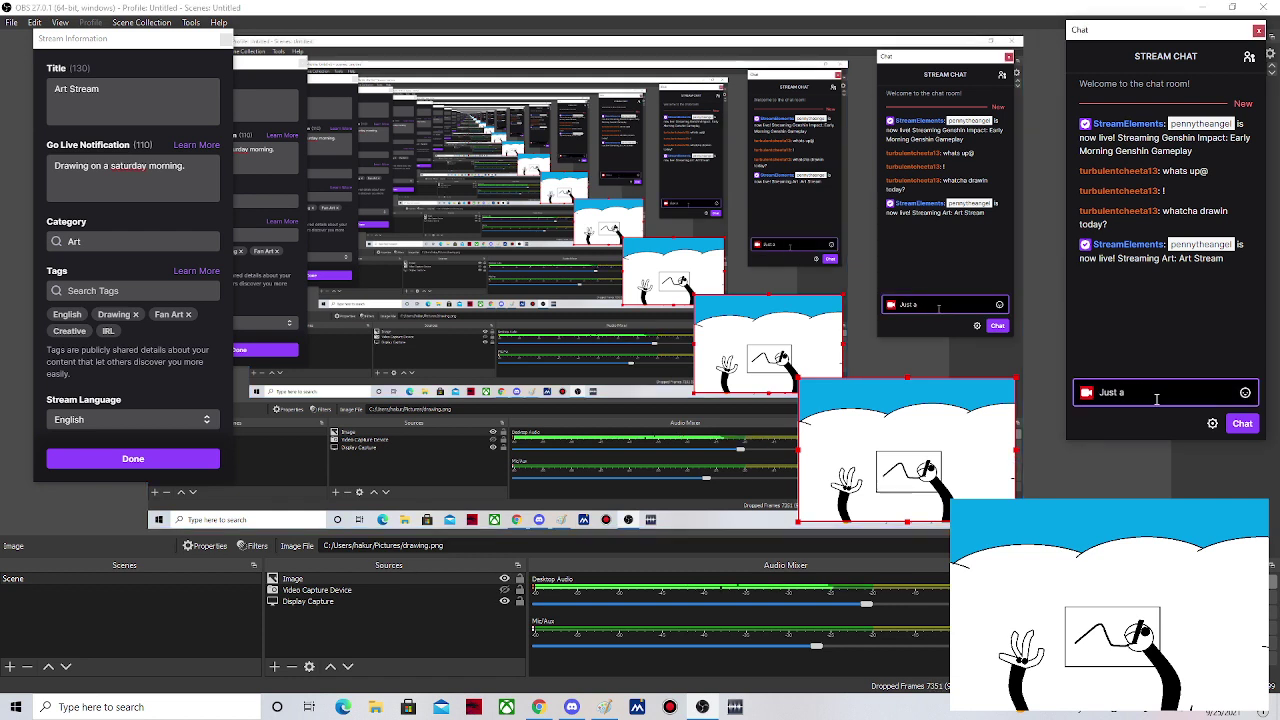
{"action": "type", "text": " few "}
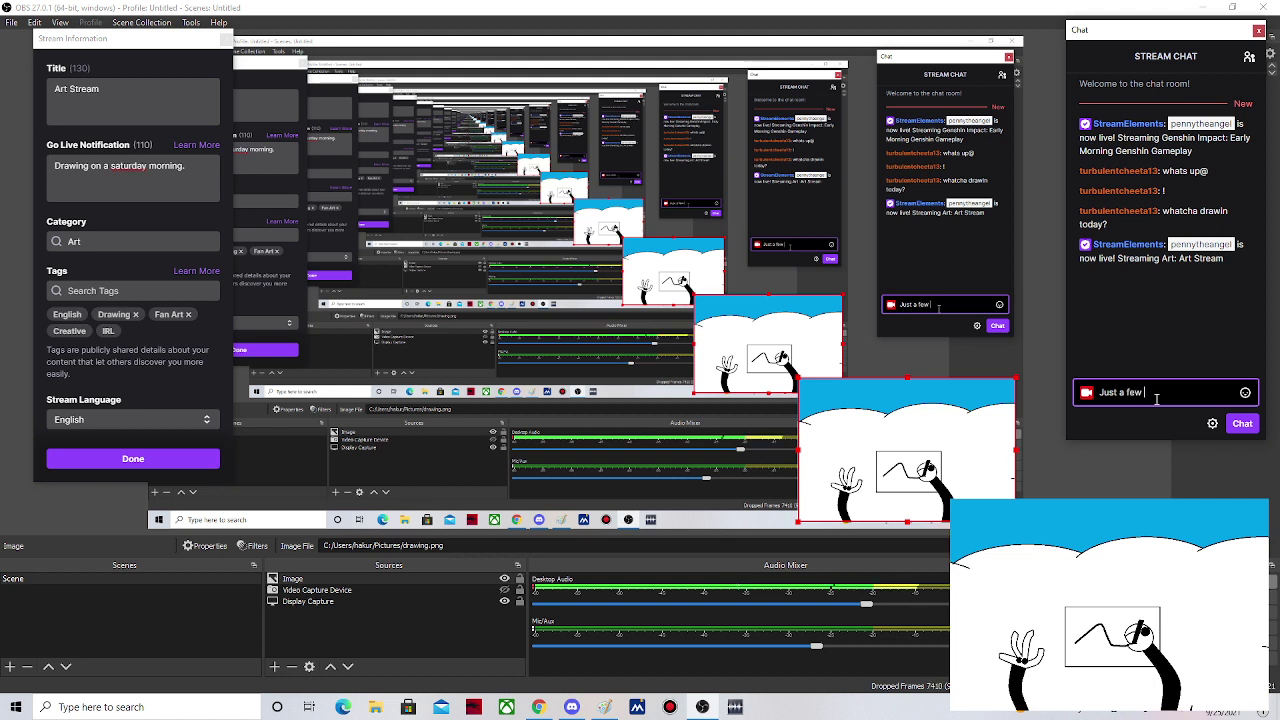
{"action": "type", "text": "drawing"}
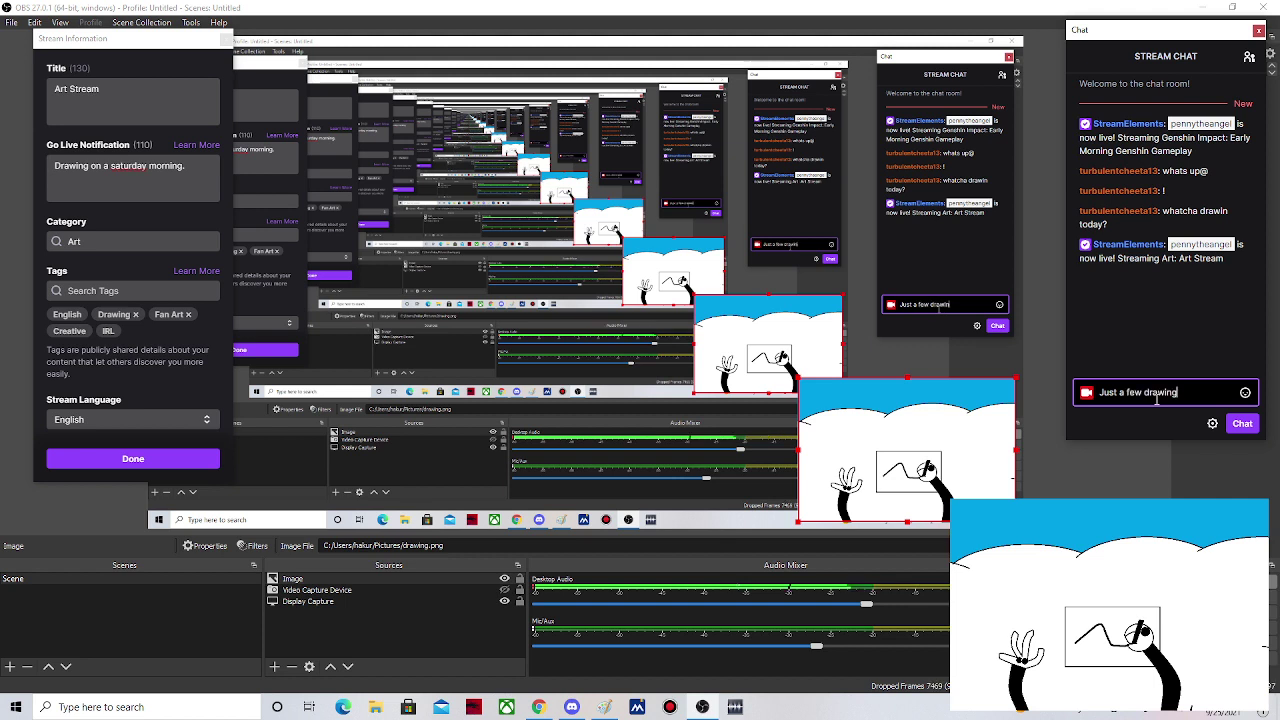
{"action": "type", "text": "s"}
{"action": "key", "text": "Return"}
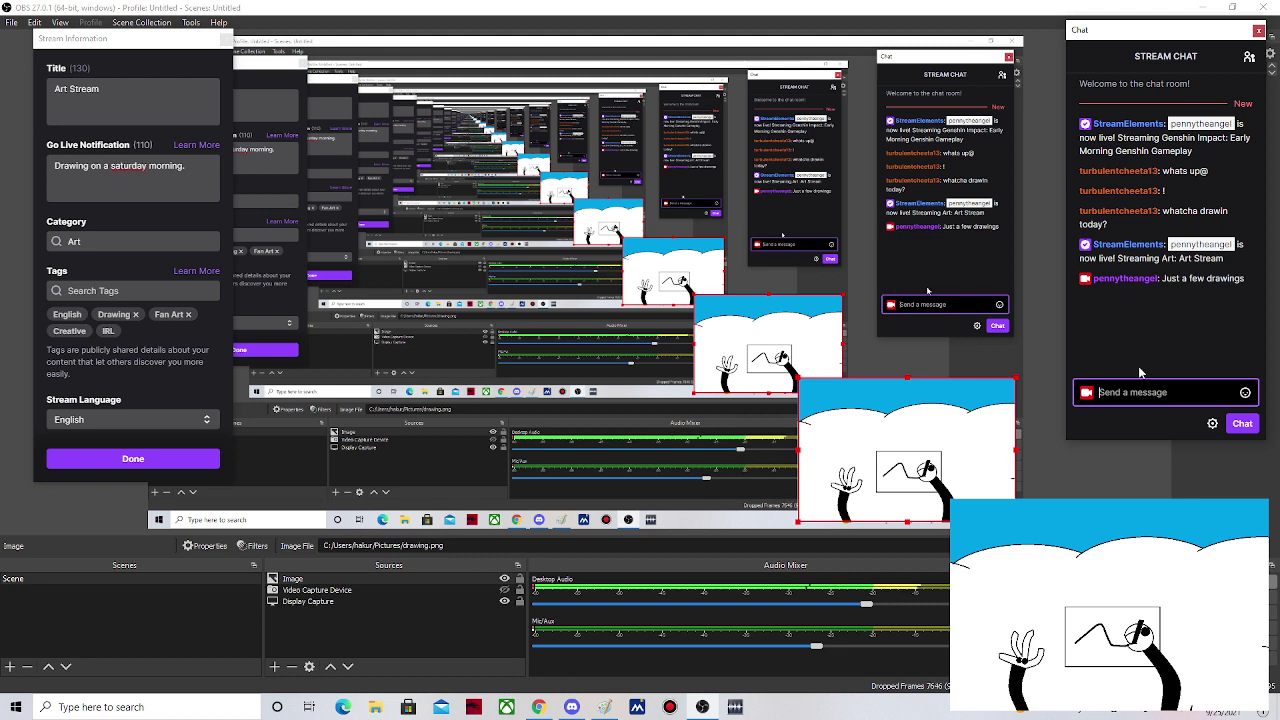
{"action": "type", "text": "Depend"}
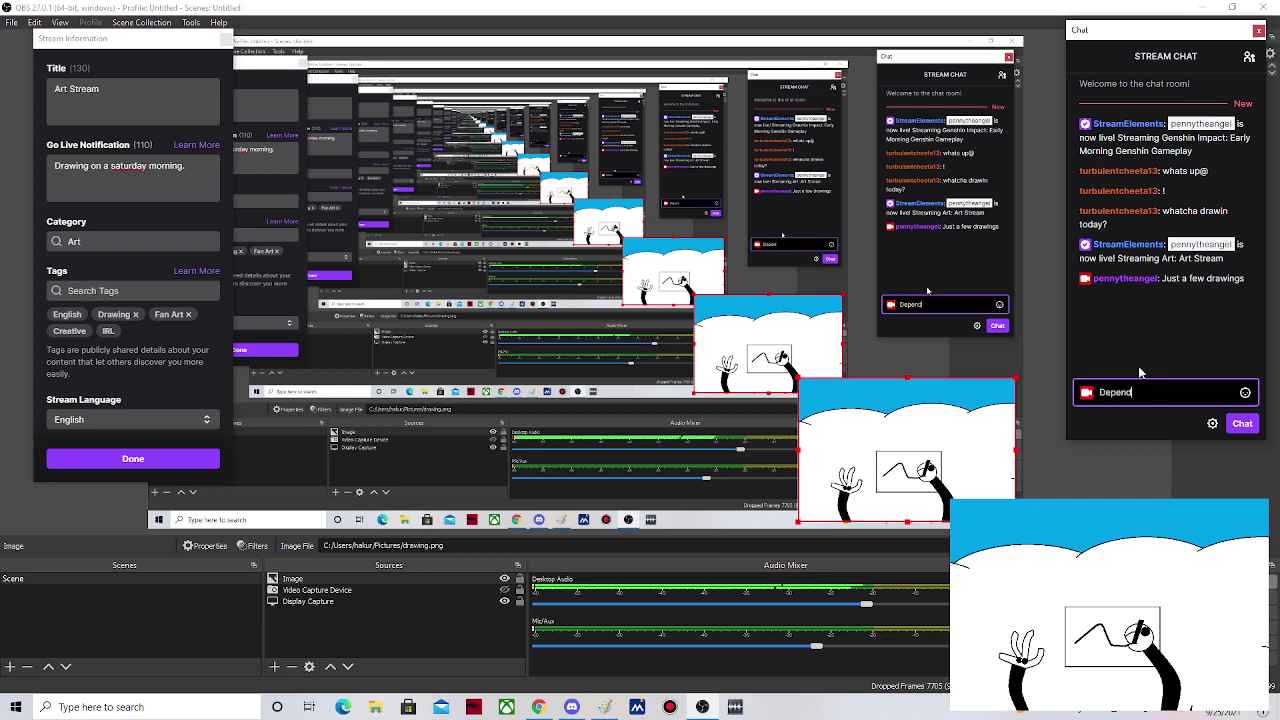
{"action": "type", "text": "s"}
{"action": "key", "text": "Return"}
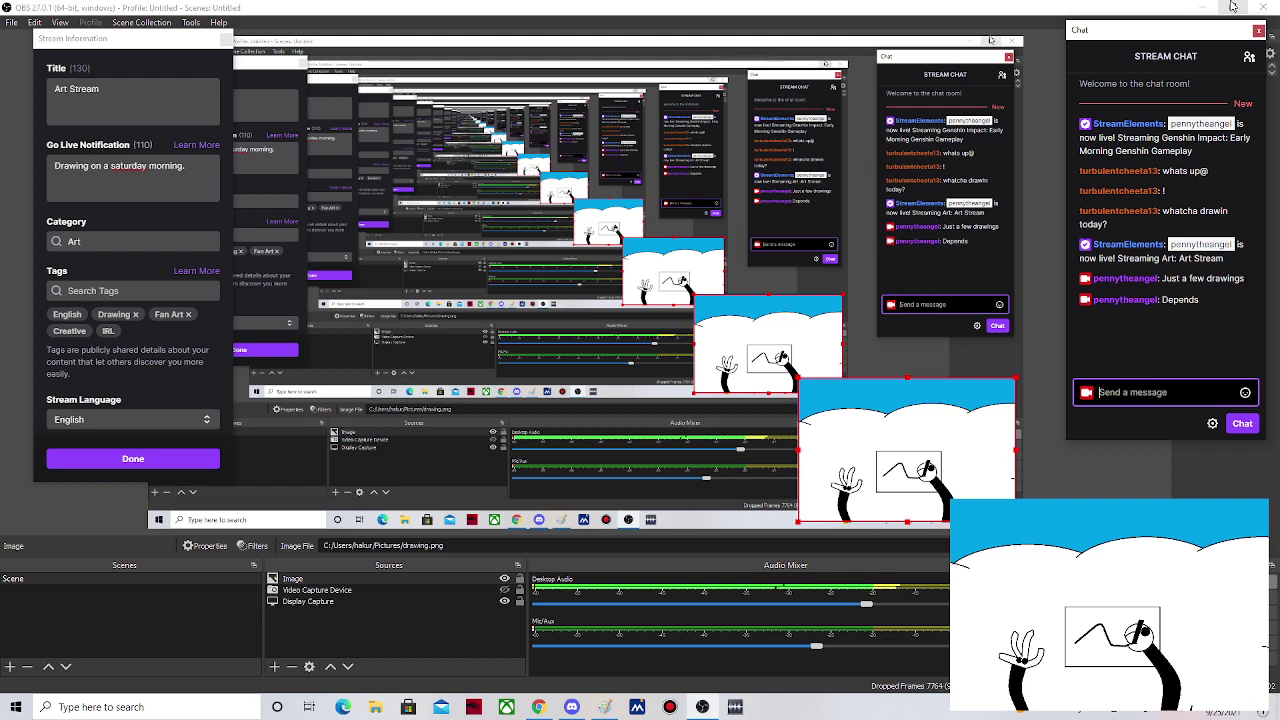
- Return to Paint and erase the hair line inside the raised arm near the elbow with light peach
{"action": "left_click", "coordinate": [1202, 7]}
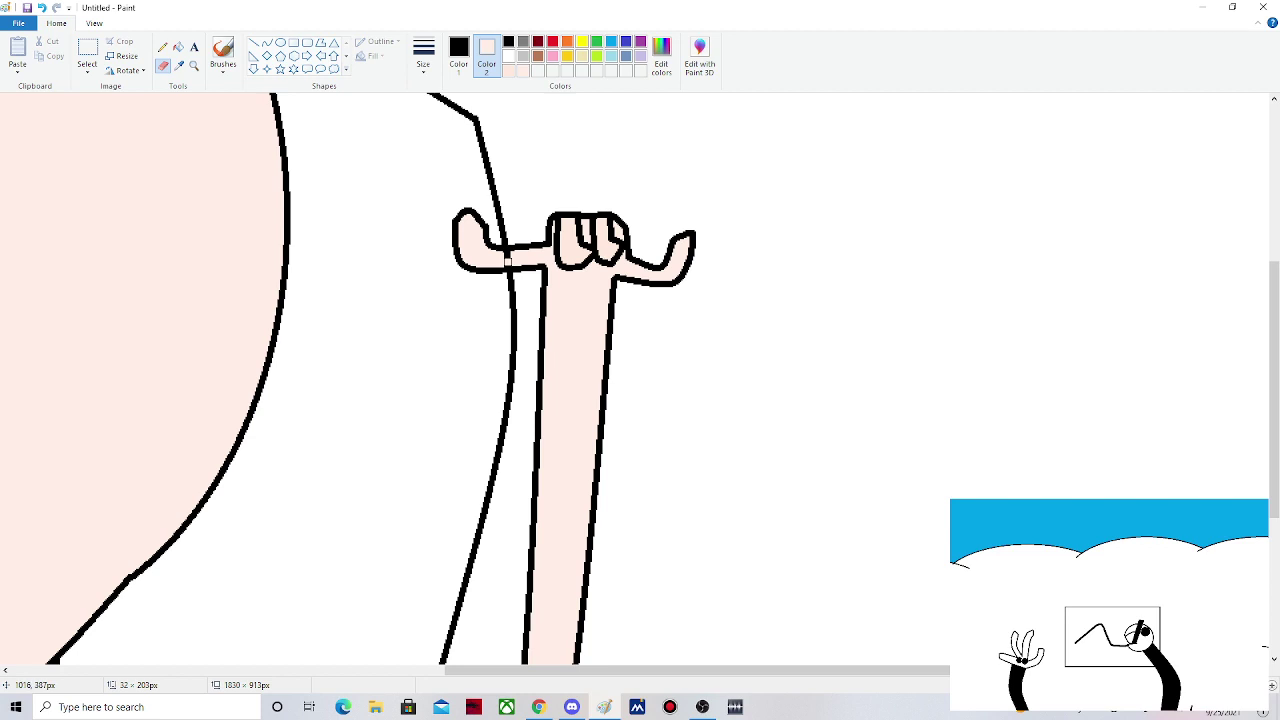
{"action": "scroll", "coordinate": [507, 263], "scroll_direction": "down", "scroll_amount": 5}
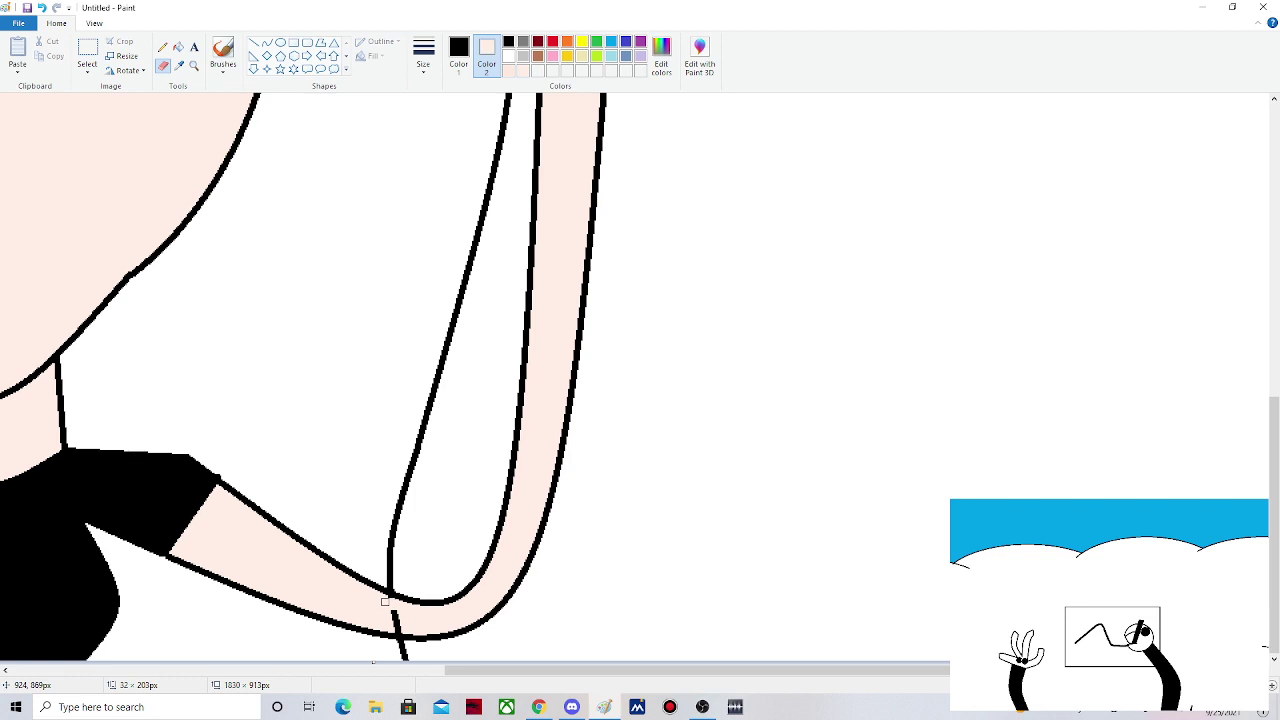
{"action": "left_click_drag", "start_coordinate": [385, 601], "coordinate": [398, 627]}
- Try to fill the hair area between the face and the right hair outline with dark red
{"action": "left_click", "coordinate": [178, 46]}
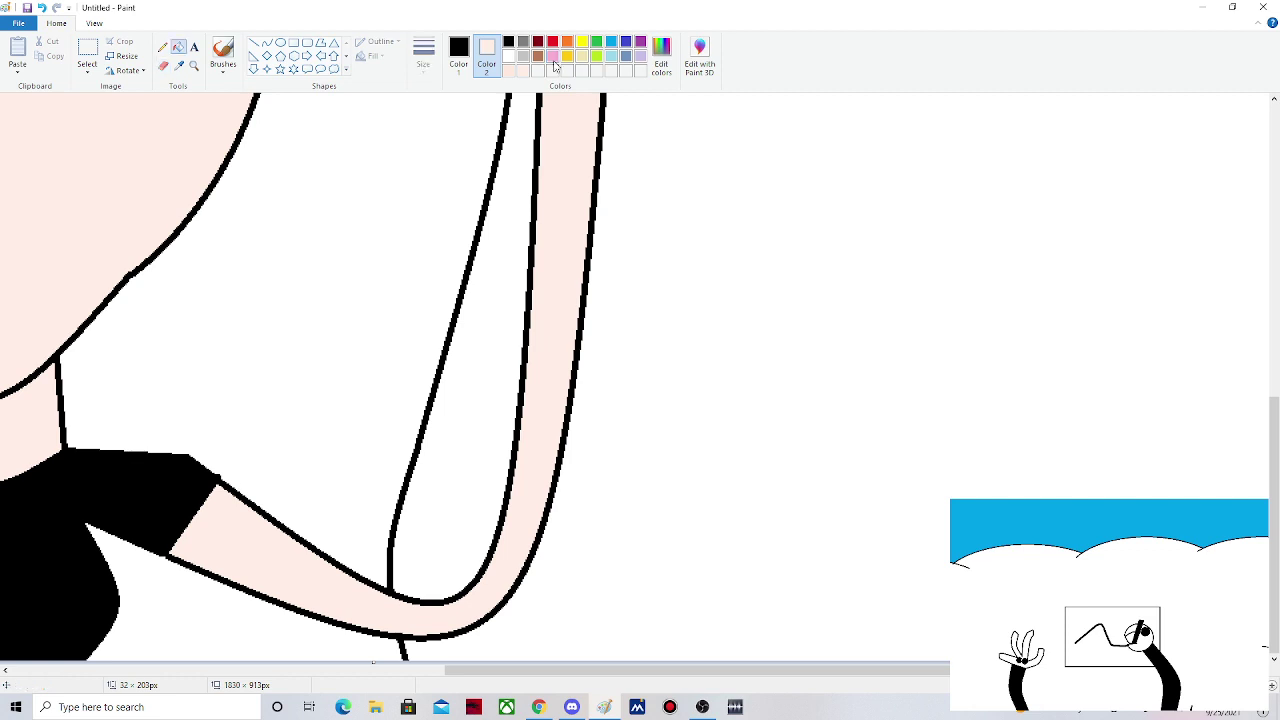
{"action": "left_click", "coordinate": [538, 42]}
{"action": "left_click", "coordinate": [330, 200]}
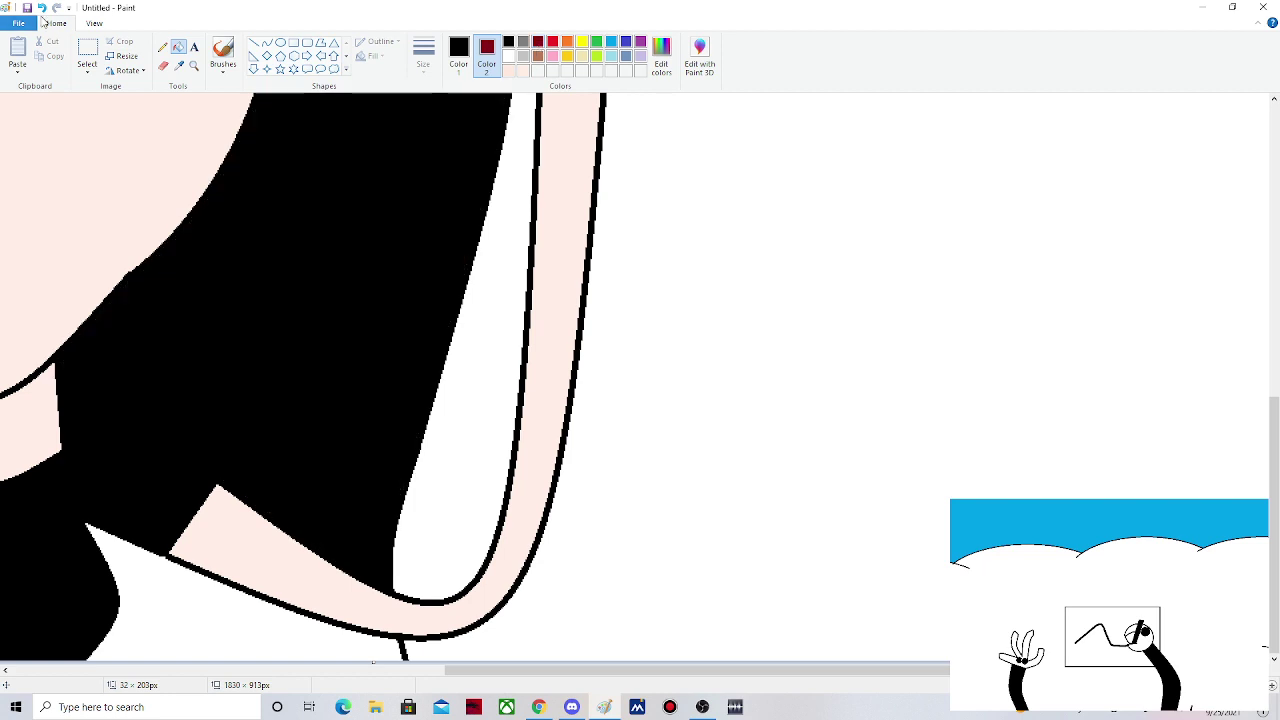
{"action": "left_click", "coordinate": [41, 7]}
{"action": "left_click", "coordinate": [458, 52]}
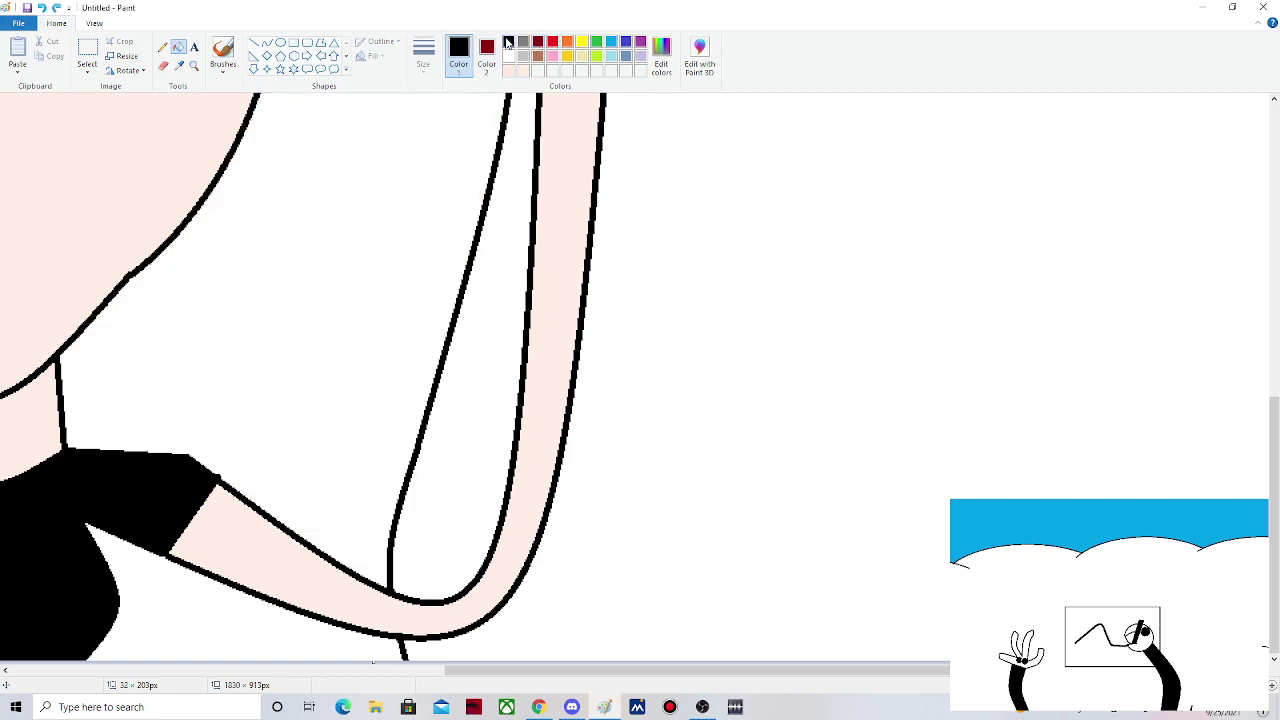
{"action": "left_click", "coordinate": [538, 42]}
{"action": "left_click", "coordinate": [381, 178]}
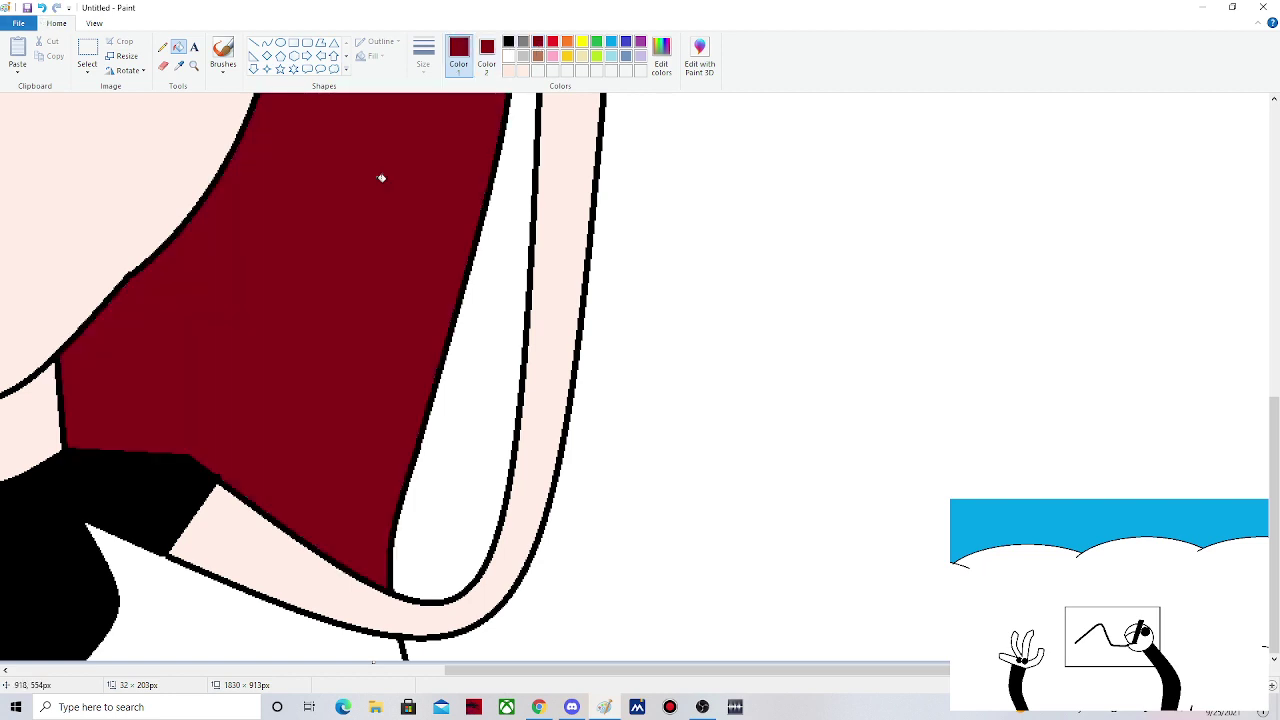
{"action": "key", "text": "ctrl+z"}
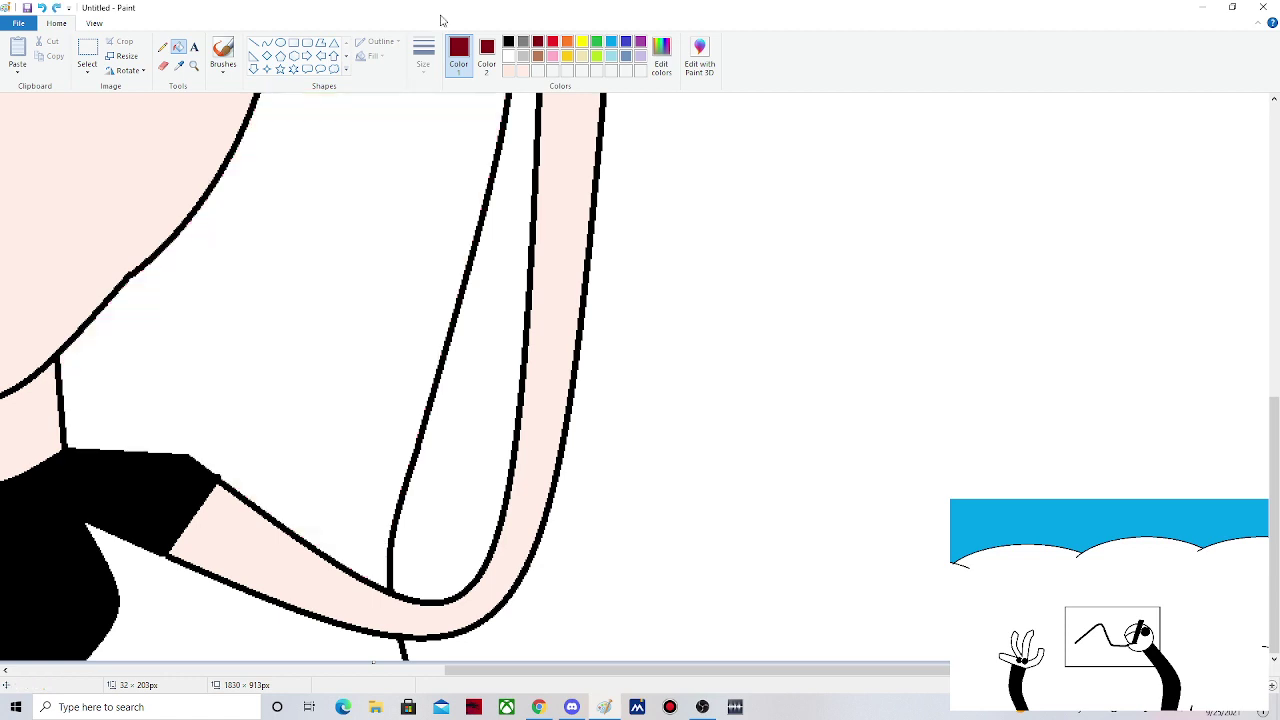
- Try to fill the hair area right of the face with bright red
{"action": "left_click", "coordinate": [552, 42]}
{"action": "left_click", "coordinate": [376, 236]}
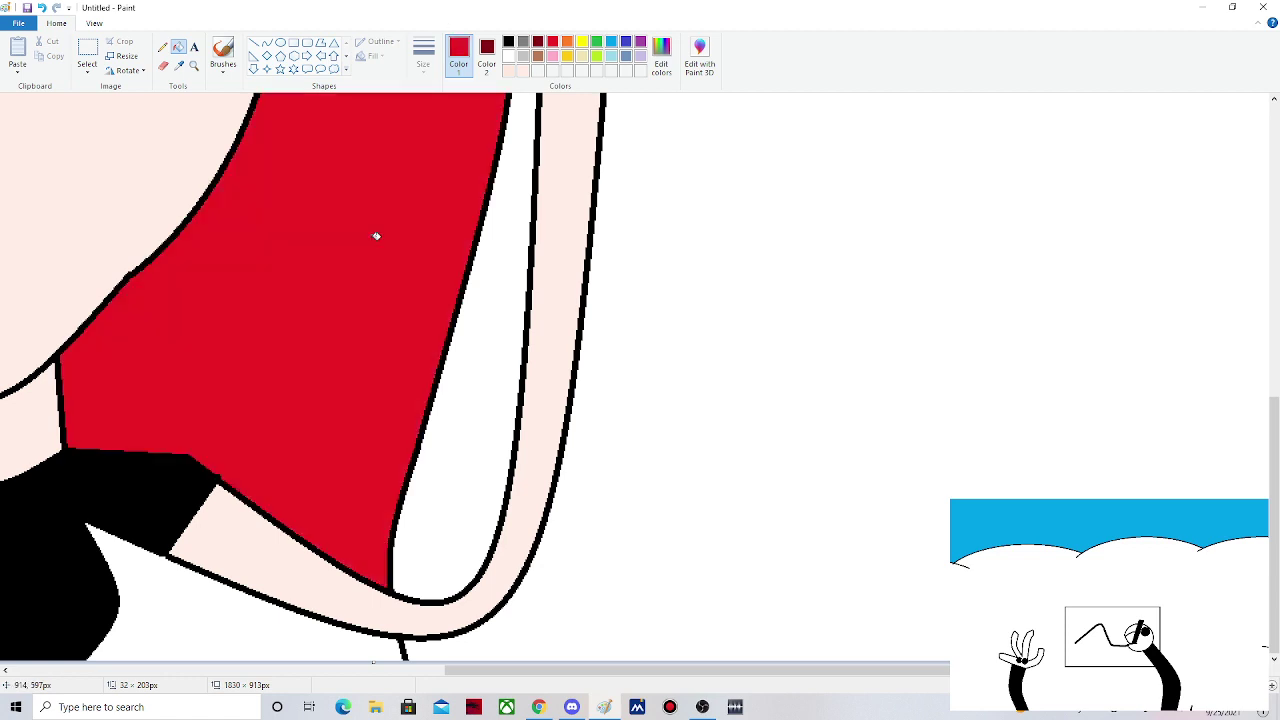
{"action": "left_click", "coordinate": [28, 7]}
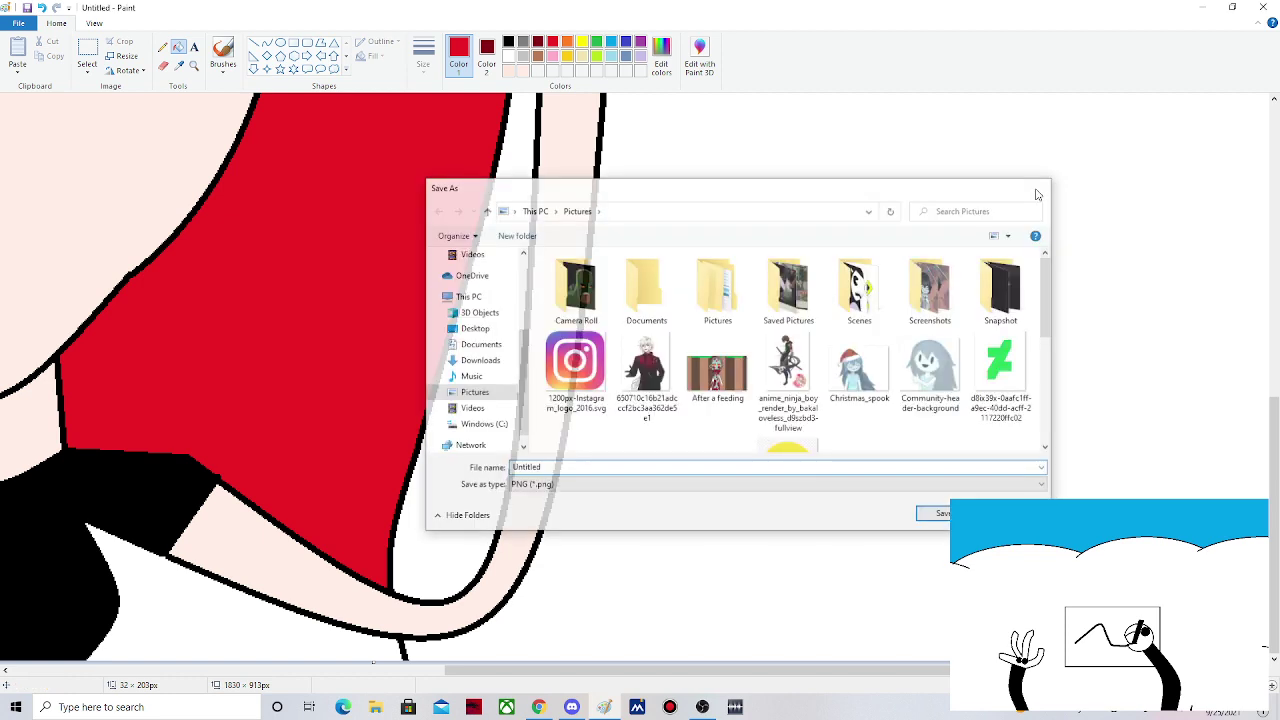
{"action": "key", "text": "ctrl+z"}
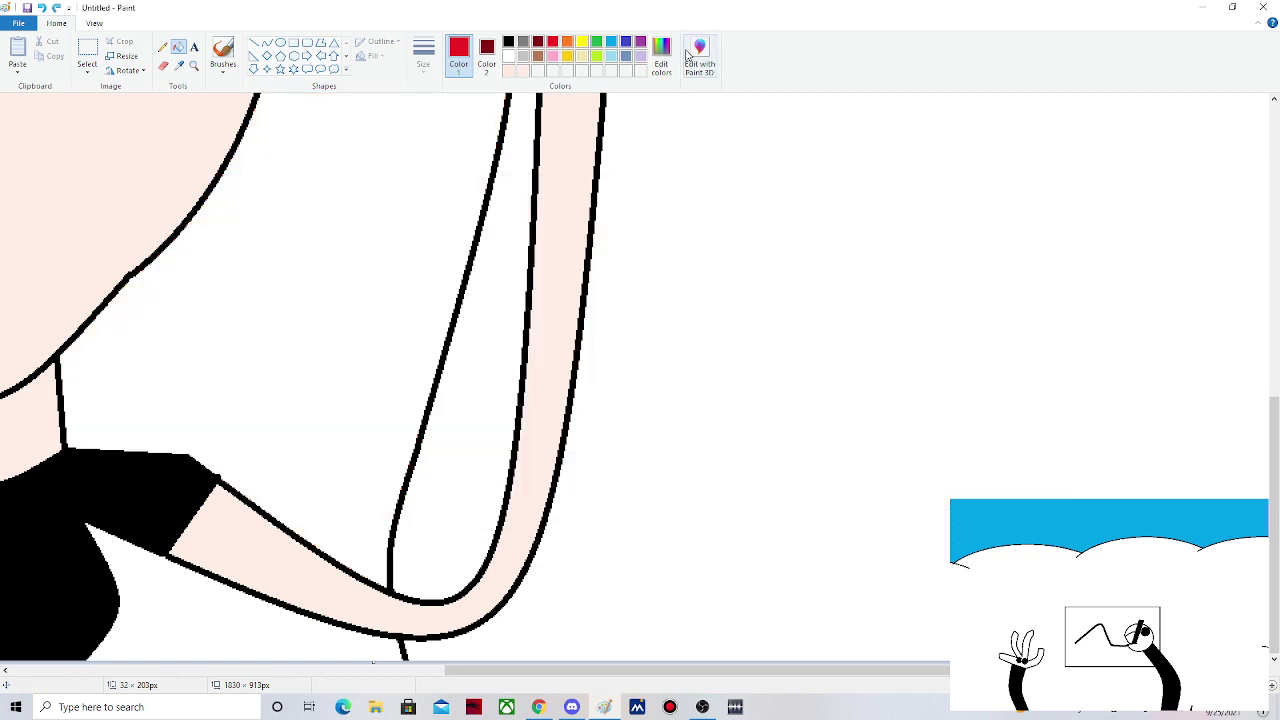
- Mix a darker red (RGB 215, 17, 27), save it as a custom colour and fill the hair area around the face
{"action": "left_click", "coordinate": [661, 55]}
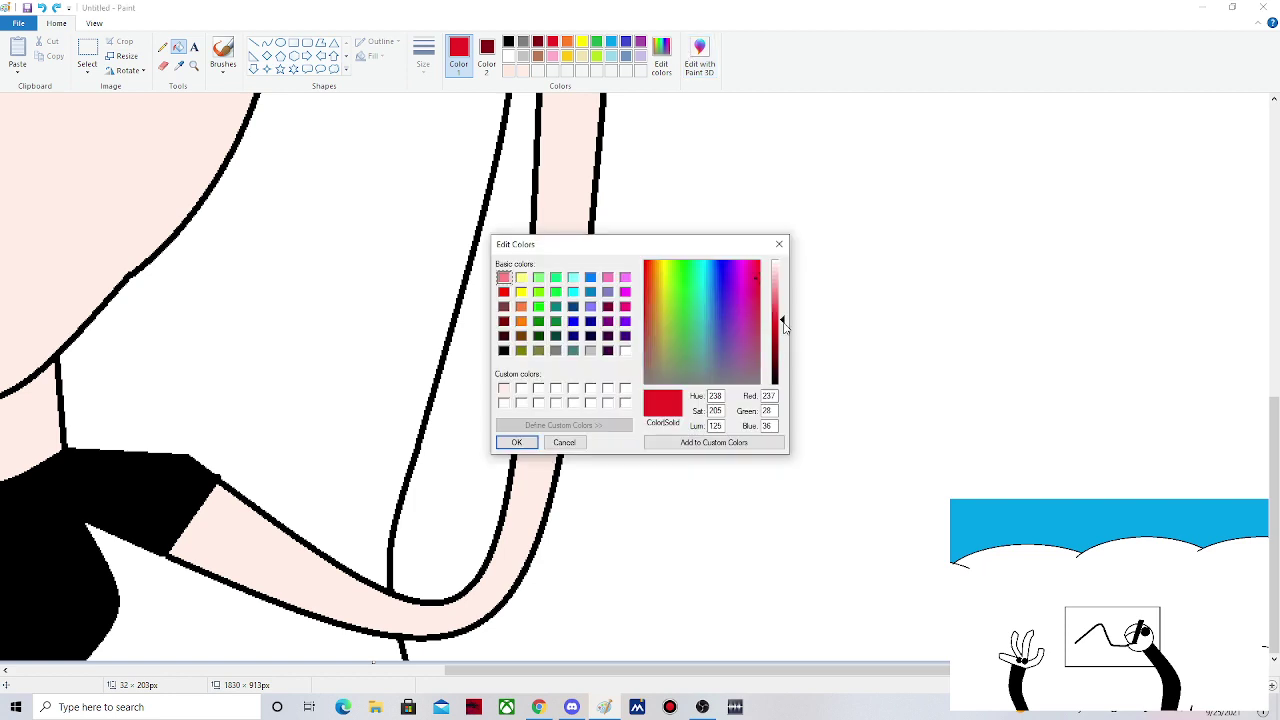
{"action": "left_click_drag", "start_coordinate": [784, 322], "coordinate": [784, 330]}
{"action": "left_click", "coordinate": [713, 442]}
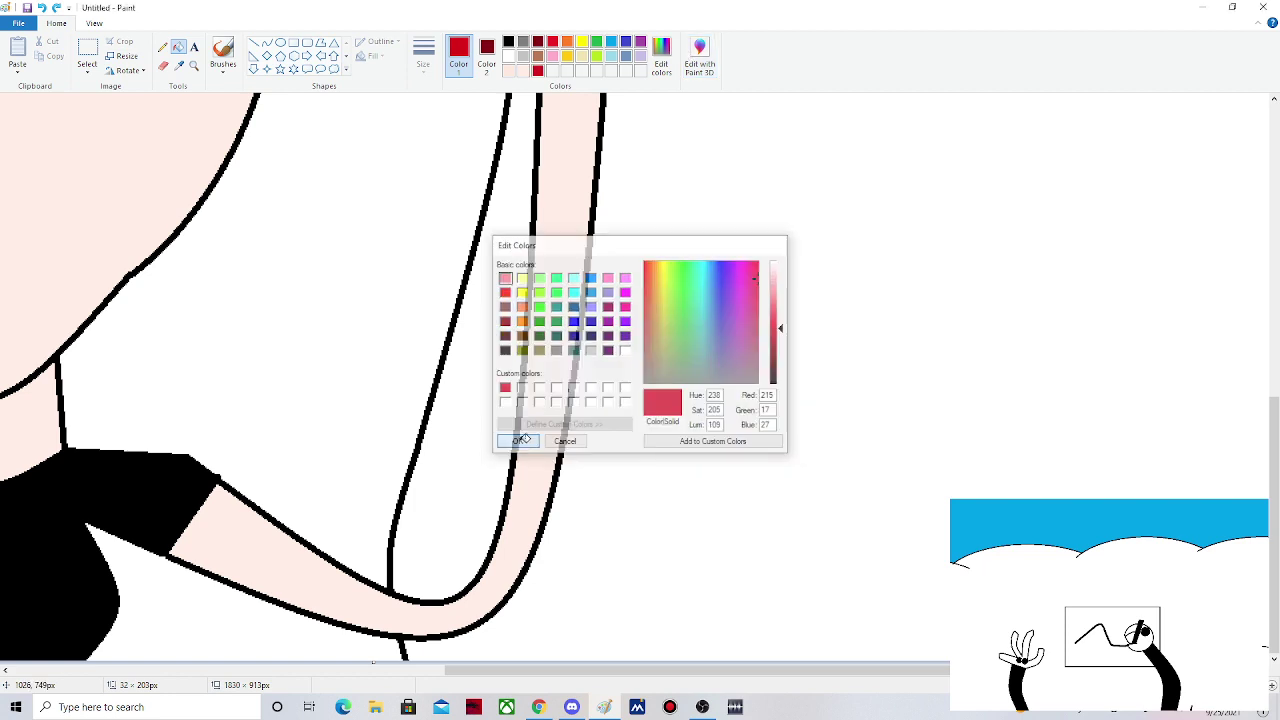
{"action": "left_click", "coordinate": [517, 441]}
{"action": "left_click", "coordinate": [350, 510]}
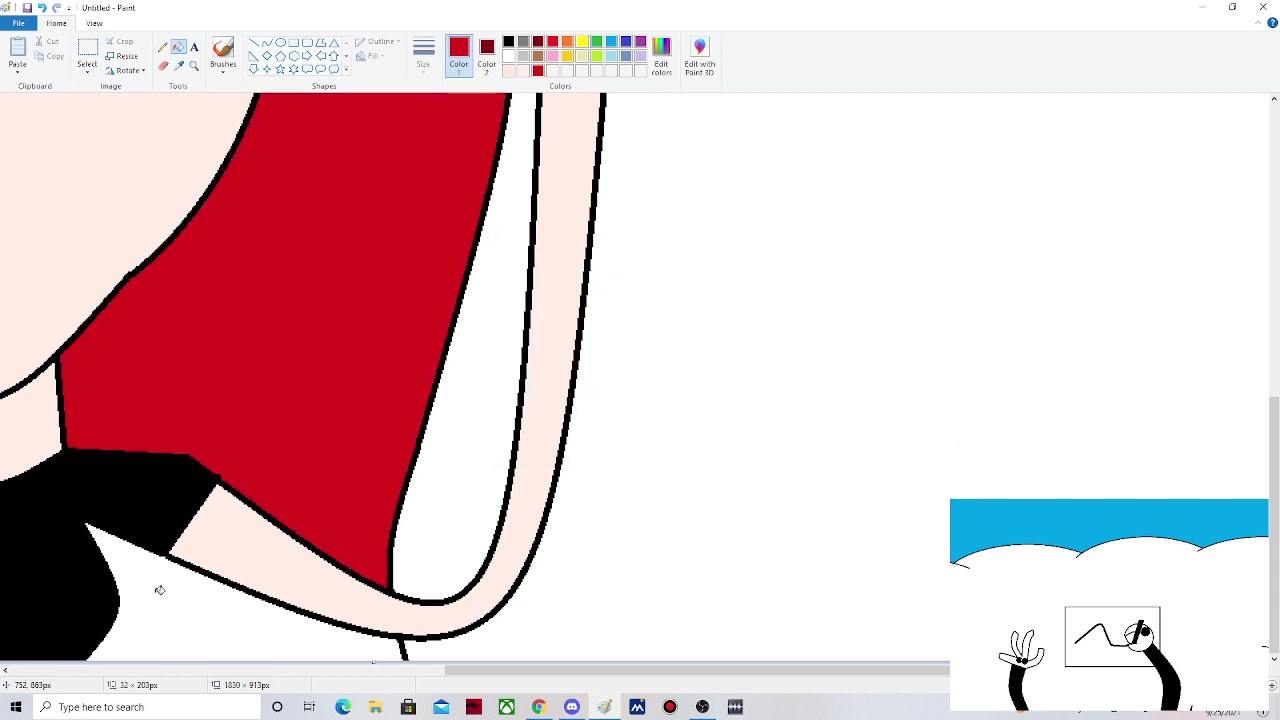
- Fill the hair areas below both sleeves, between the arms and the torso, with the same dark red
{"action": "left_click", "coordinate": [159, 590]}
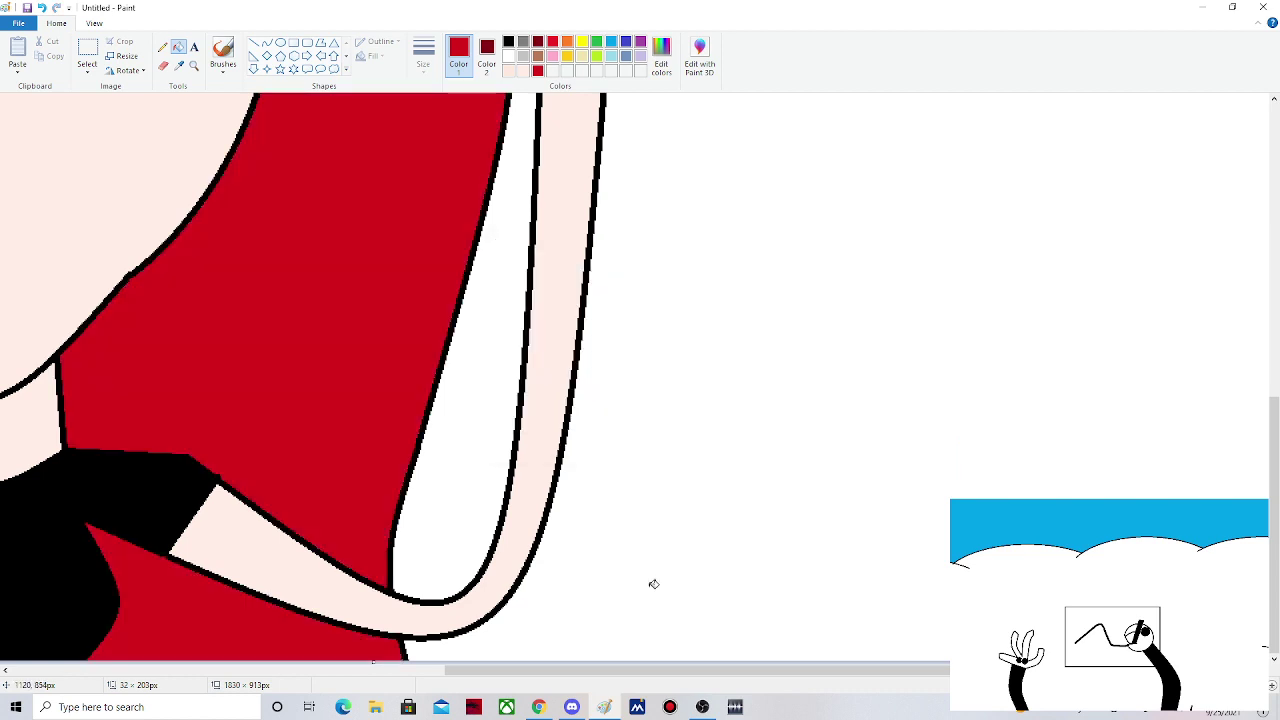
{"action": "left_click_drag", "start_coordinate": [690, 670], "coordinate": [275, 677]}
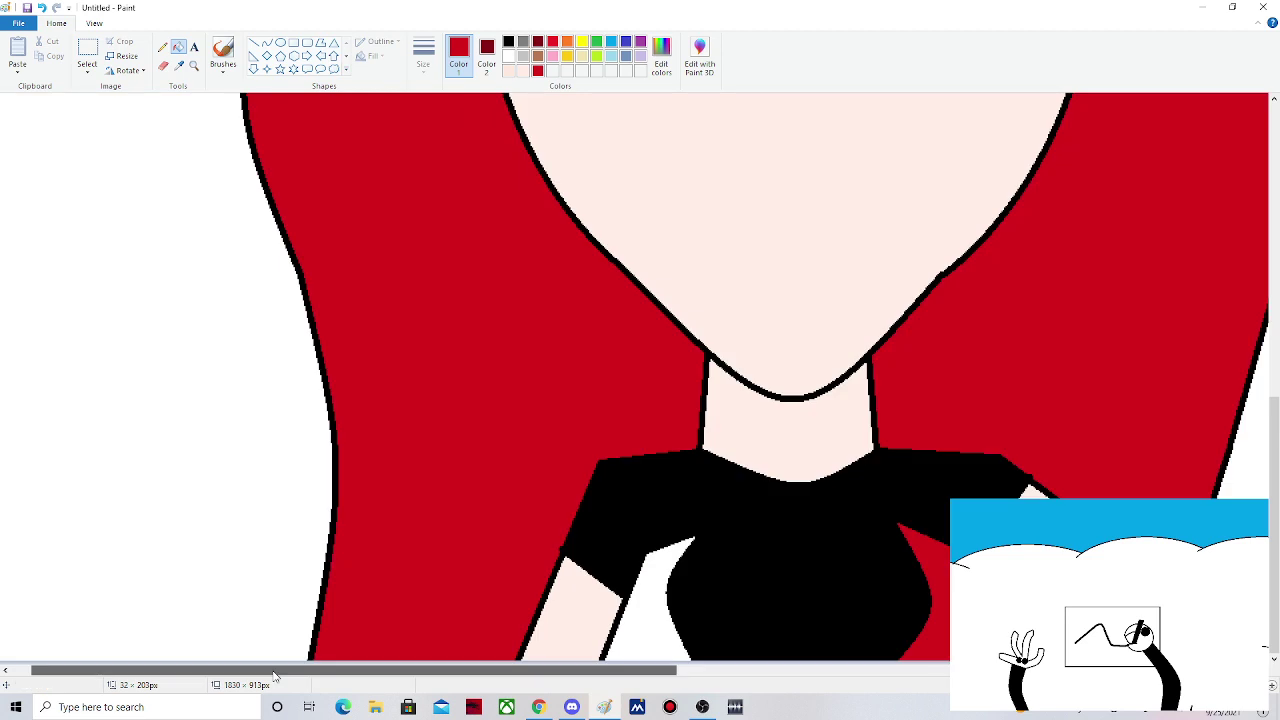
{"action": "scroll", "coordinate": [915, 383], "scroll_direction": "up", "scroll_amount": 6}
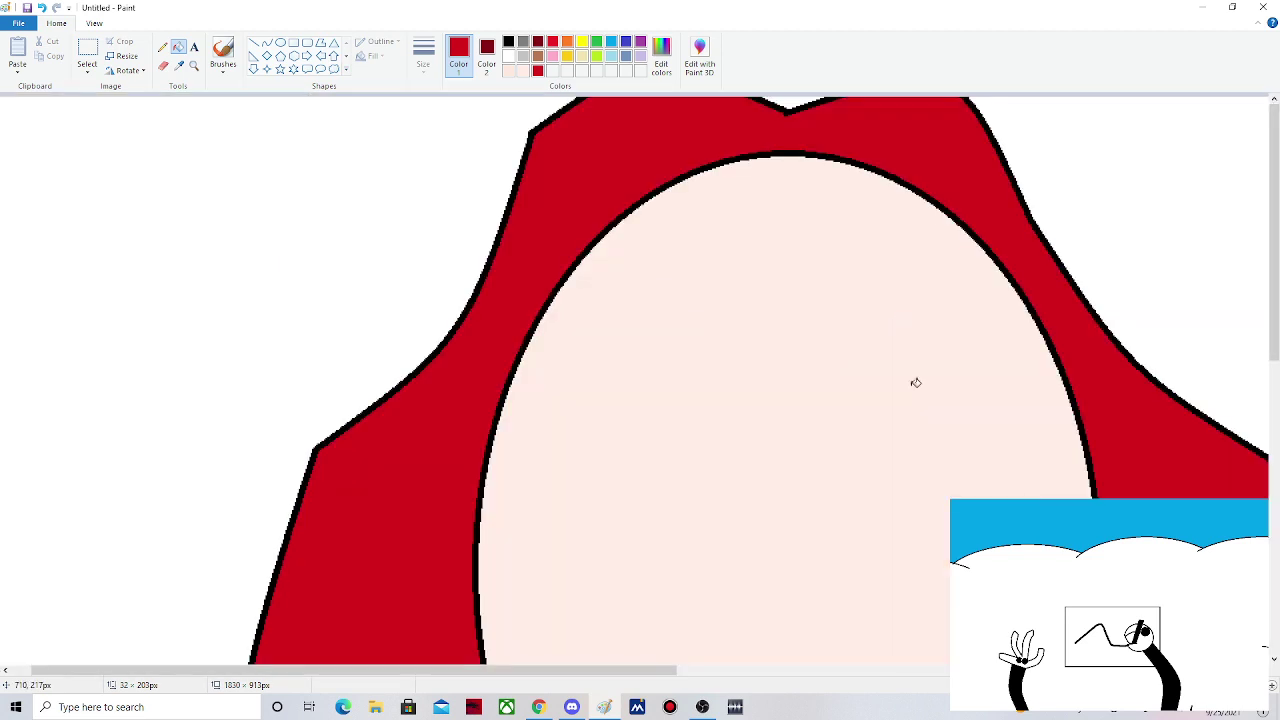
{"action": "scroll", "coordinate": [915, 383], "scroll_direction": "down", "scroll_amount": 6}
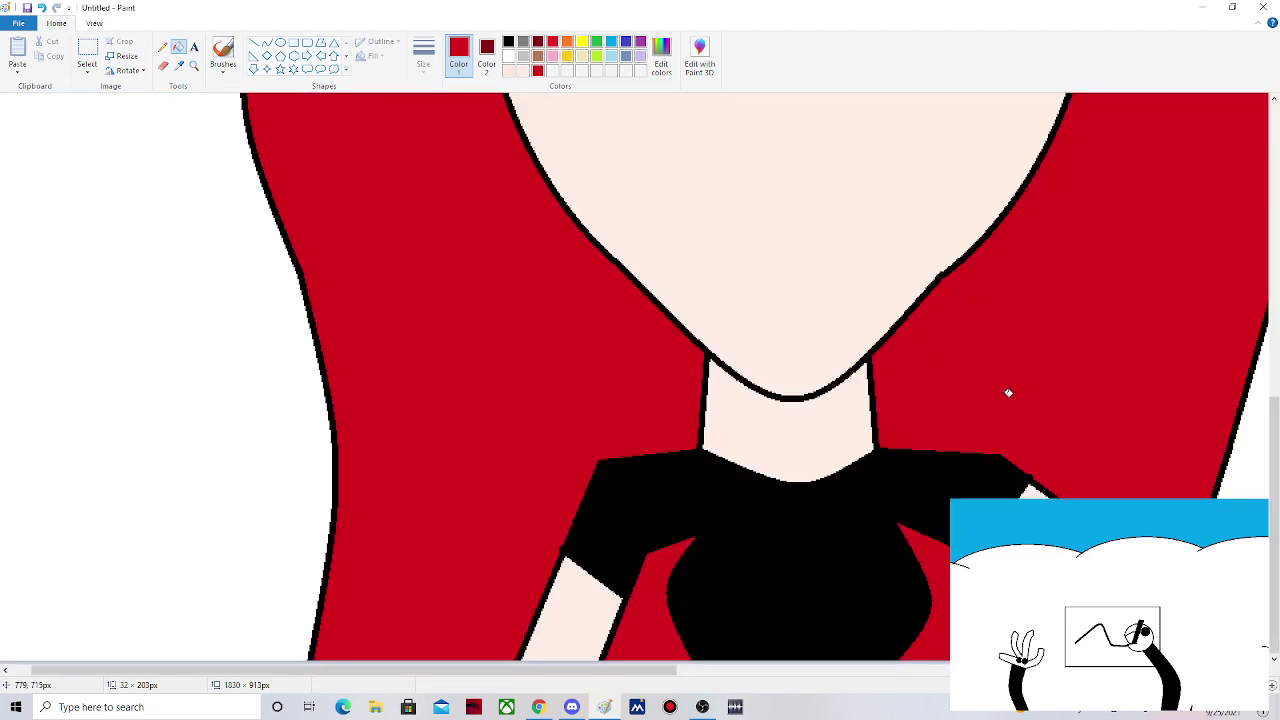
{"action": "scroll", "coordinate": [1150, 466], "scroll_direction": "up", "scroll_amount": 5}
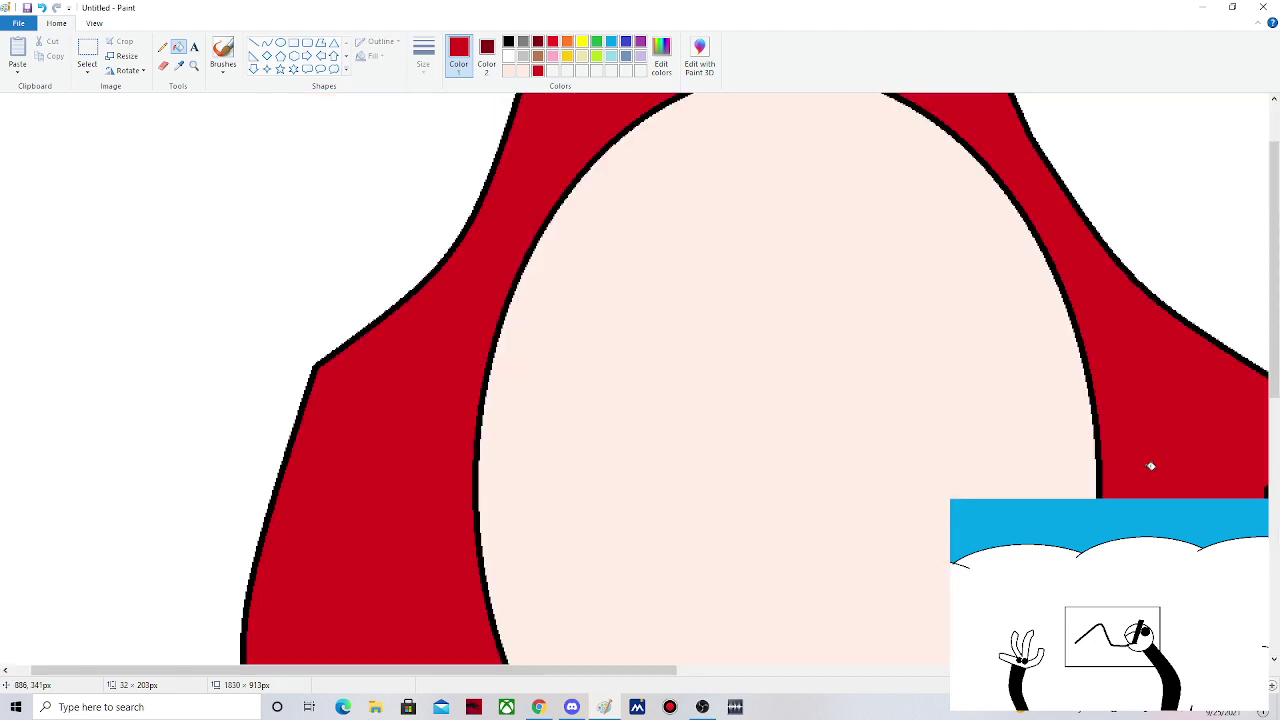
{"action": "scroll", "coordinate": [1150, 466], "scroll_direction": "down", "scroll_amount": 5}
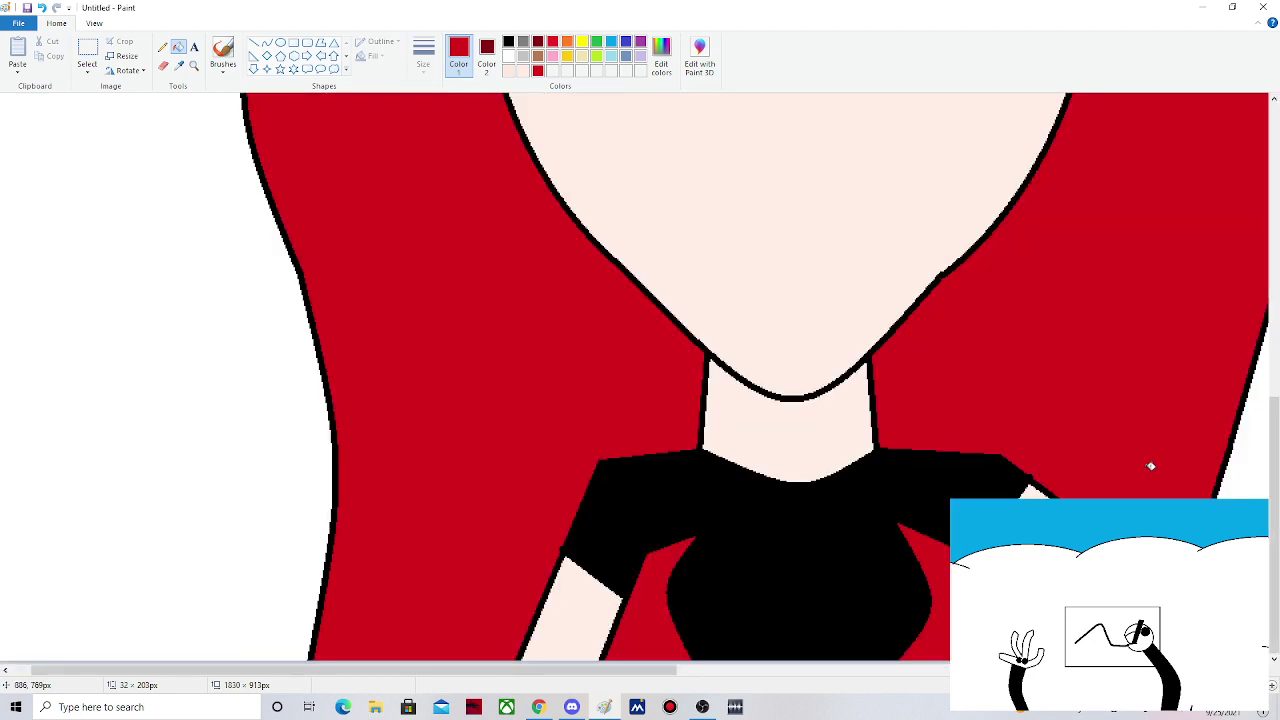
{"action": "scroll", "coordinate": [1150, 466], "scroll_direction": "up", "scroll_amount": 5}
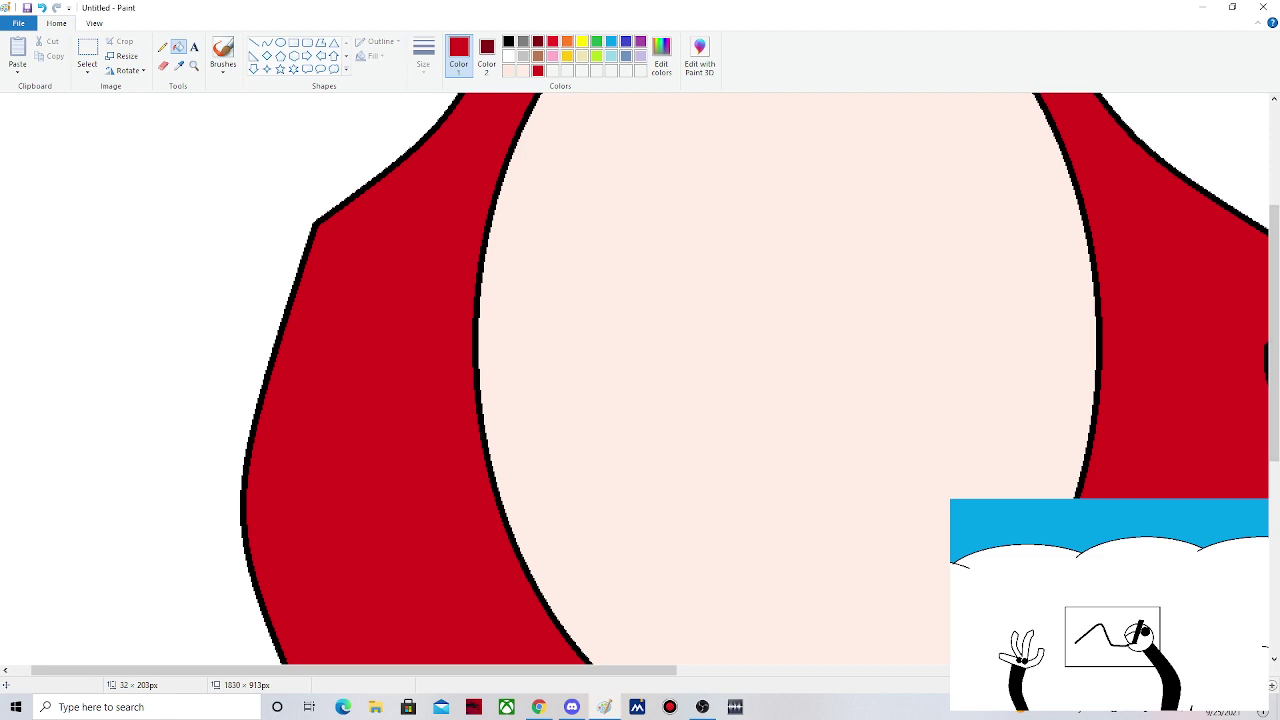
- Draw a black pointed ear outline on the face's left edge, about 97 px wide, with a straight upper side and a curved lower side
{"action": "key", "text": "ctrl+Page_Down"}
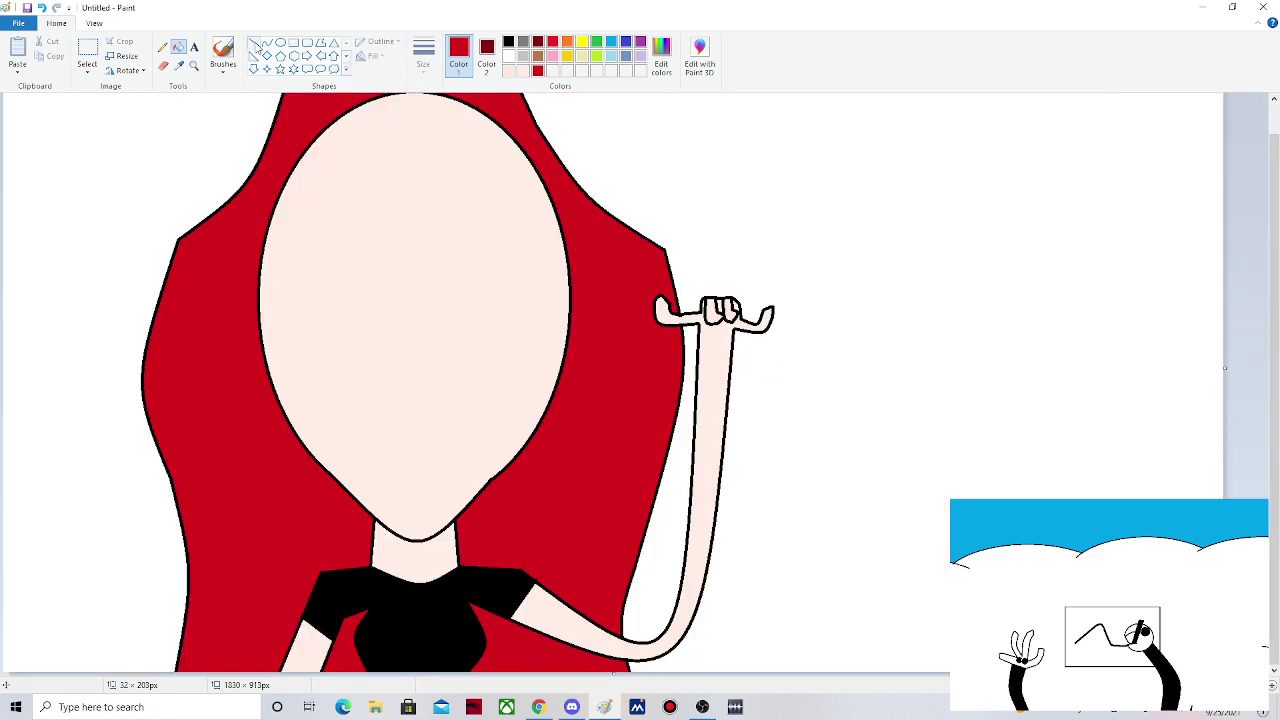
{"action": "left_click", "coordinate": [256, 47]}
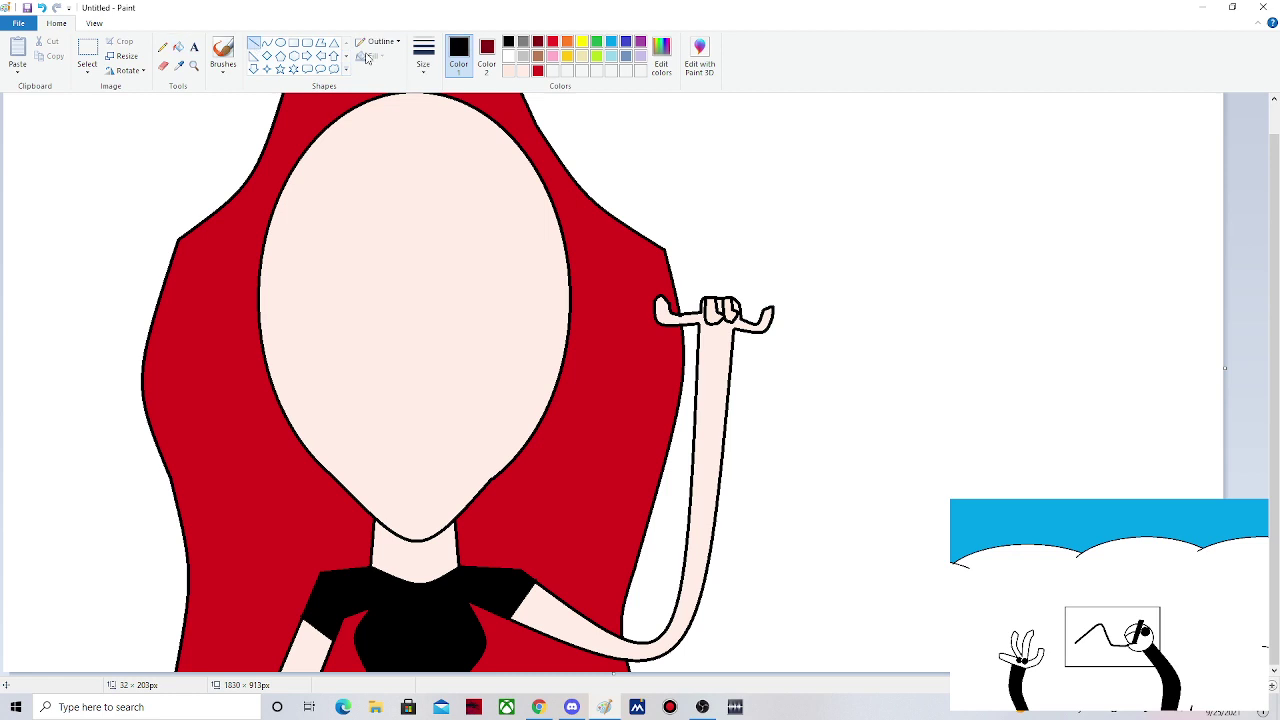
{"action": "left_click", "coordinate": [423, 55]}
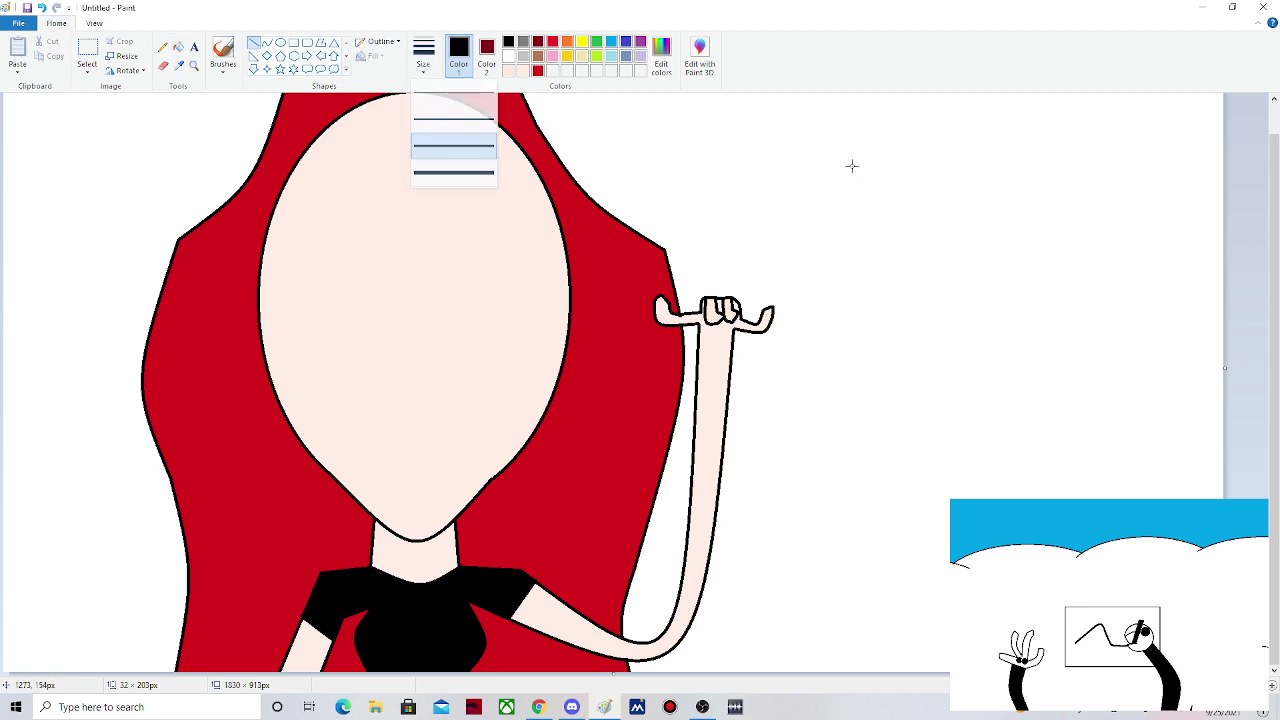
{"action": "left_click", "coordinate": [852, 166]}
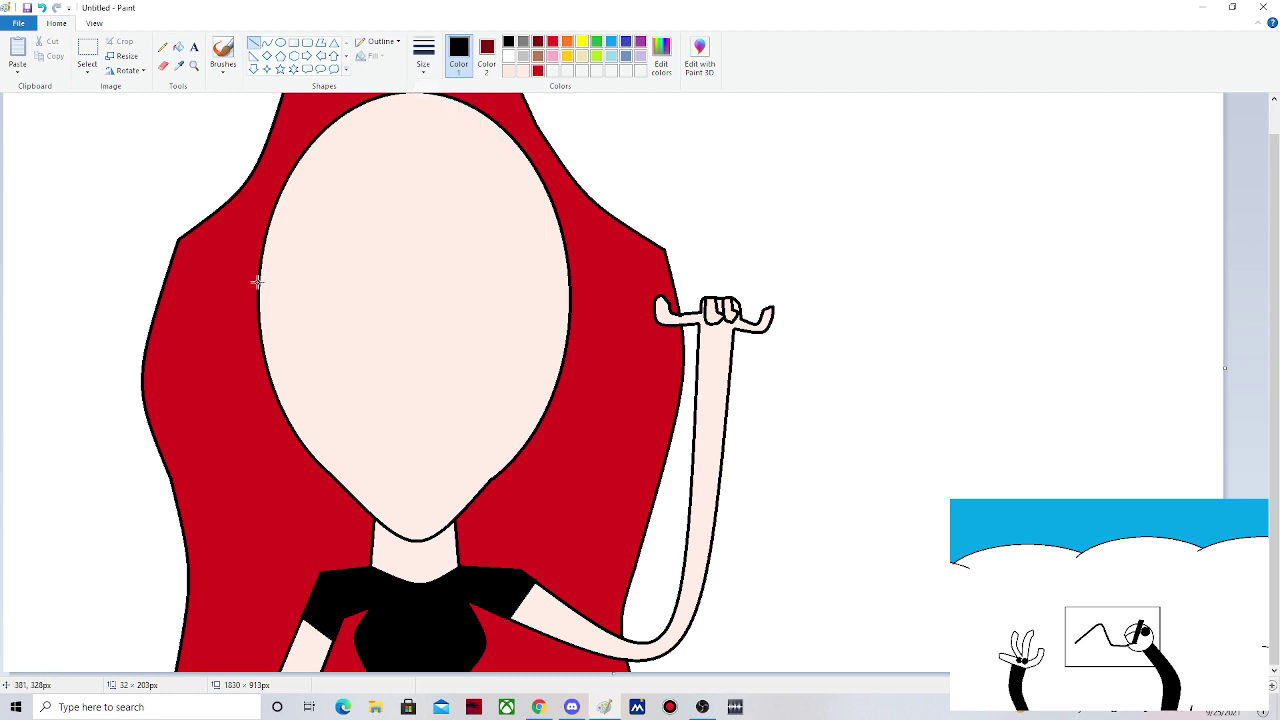
{"action": "left_click_drag", "start_coordinate": [257, 280], "coordinate": [193, 245]}
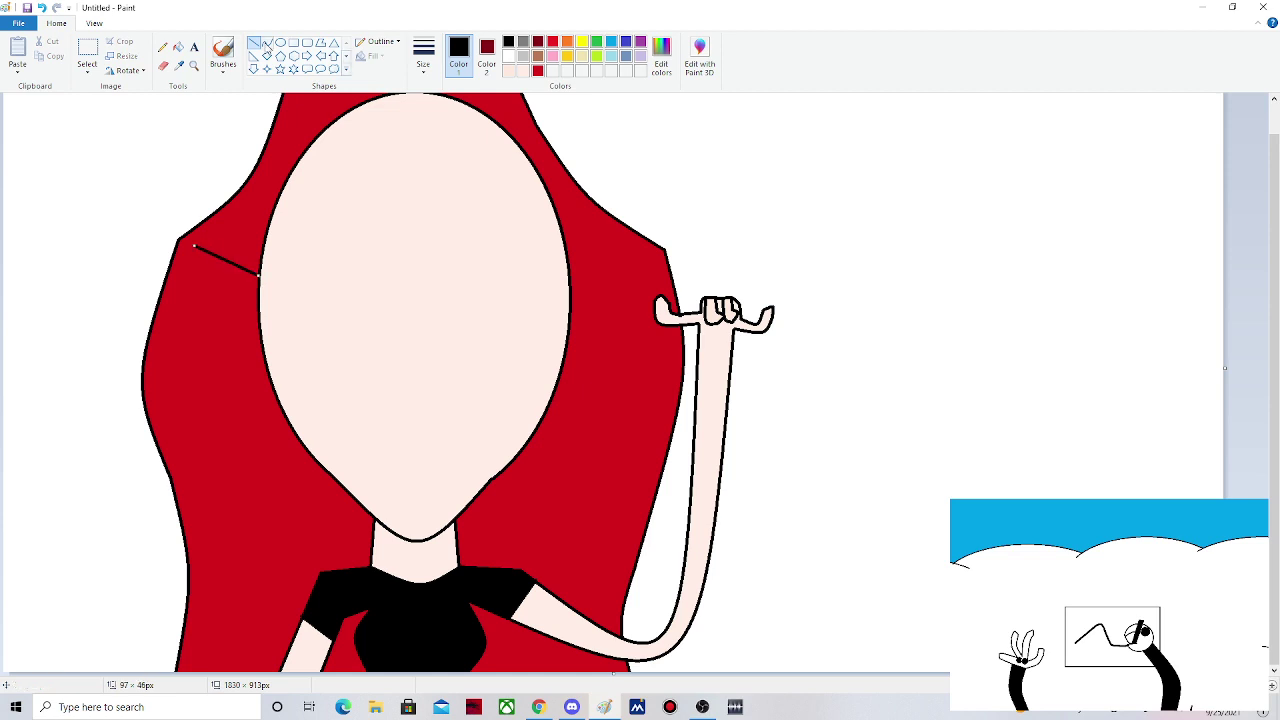
{"action": "left_click", "coordinate": [266, 44]}
{"action": "left_click_drag", "start_coordinate": [193, 245], "coordinate": [258, 310]}
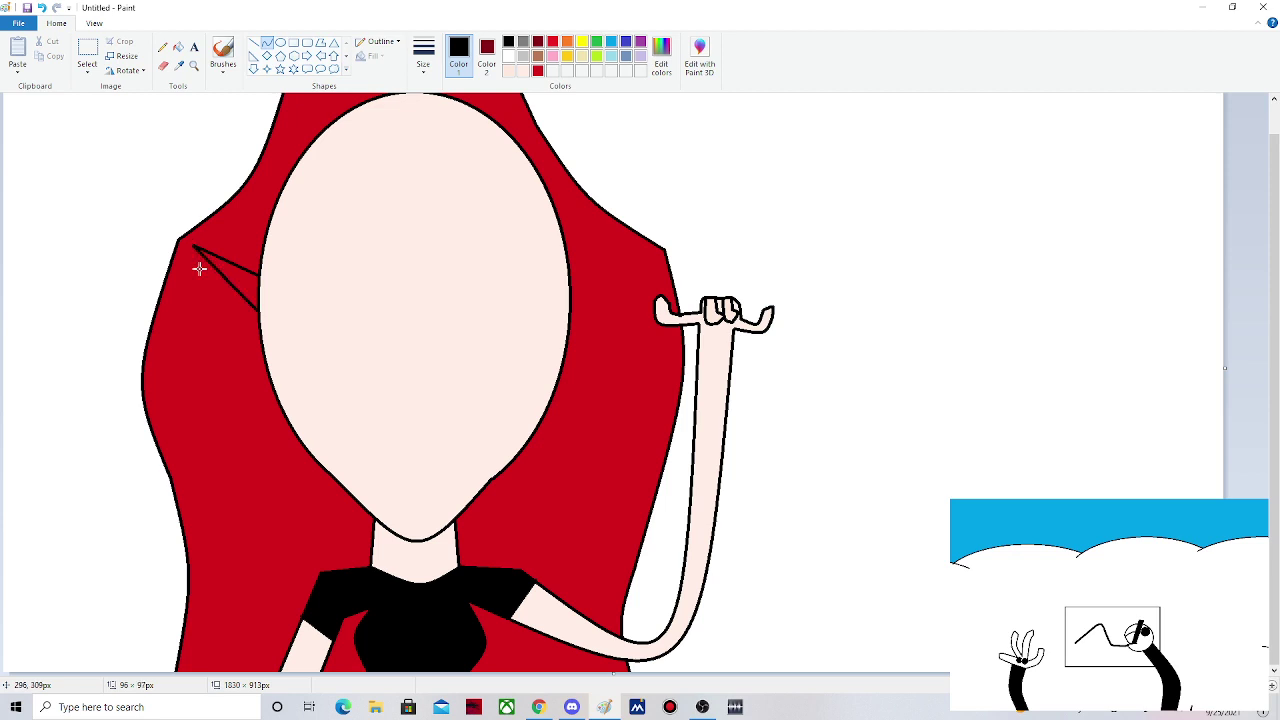
{"action": "left_click_drag", "start_coordinate": [199, 268], "coordinate": [205, 286]}
- Draw a smaller pointed inner-ear outline inside the left ear, ending at the edge of the face
{"action": "left_click", "coordinate": [254, 43]}
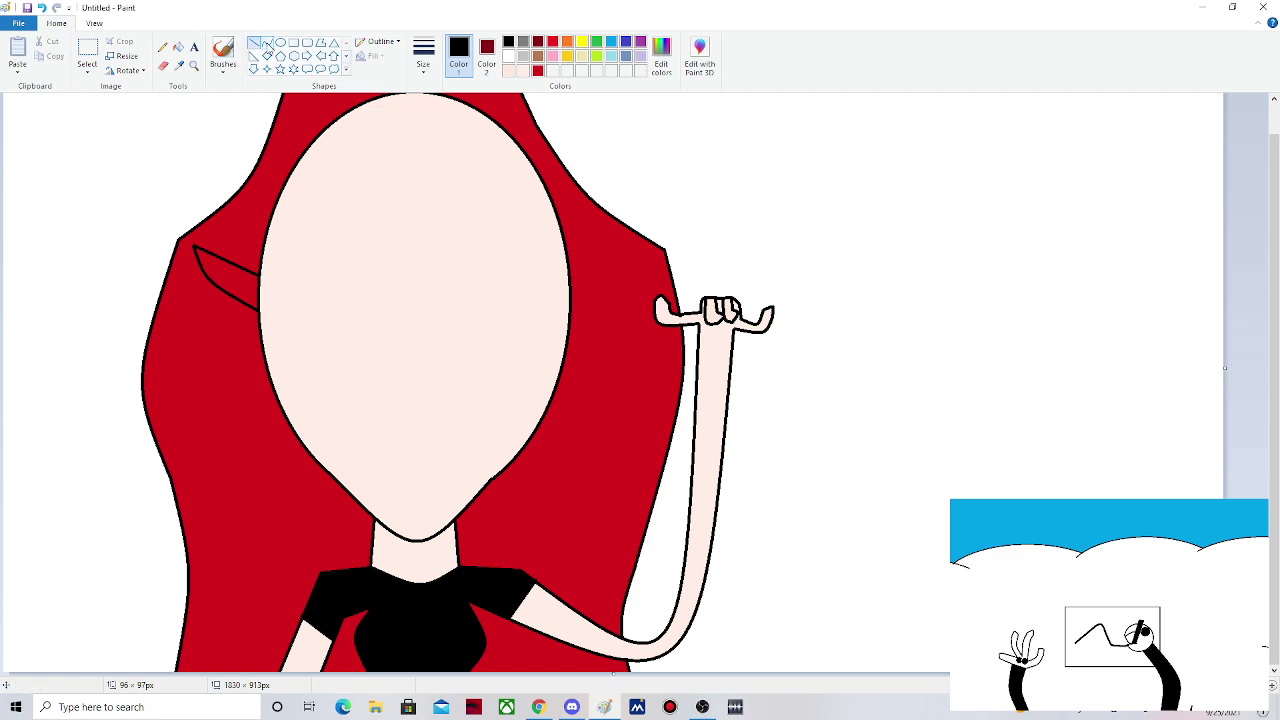
{"action": "left_click", "coordinate": [266, 44]}
{"action": "left_click_drag", "start_coordinate": [257, 284], "coordinate": [208, 263]}
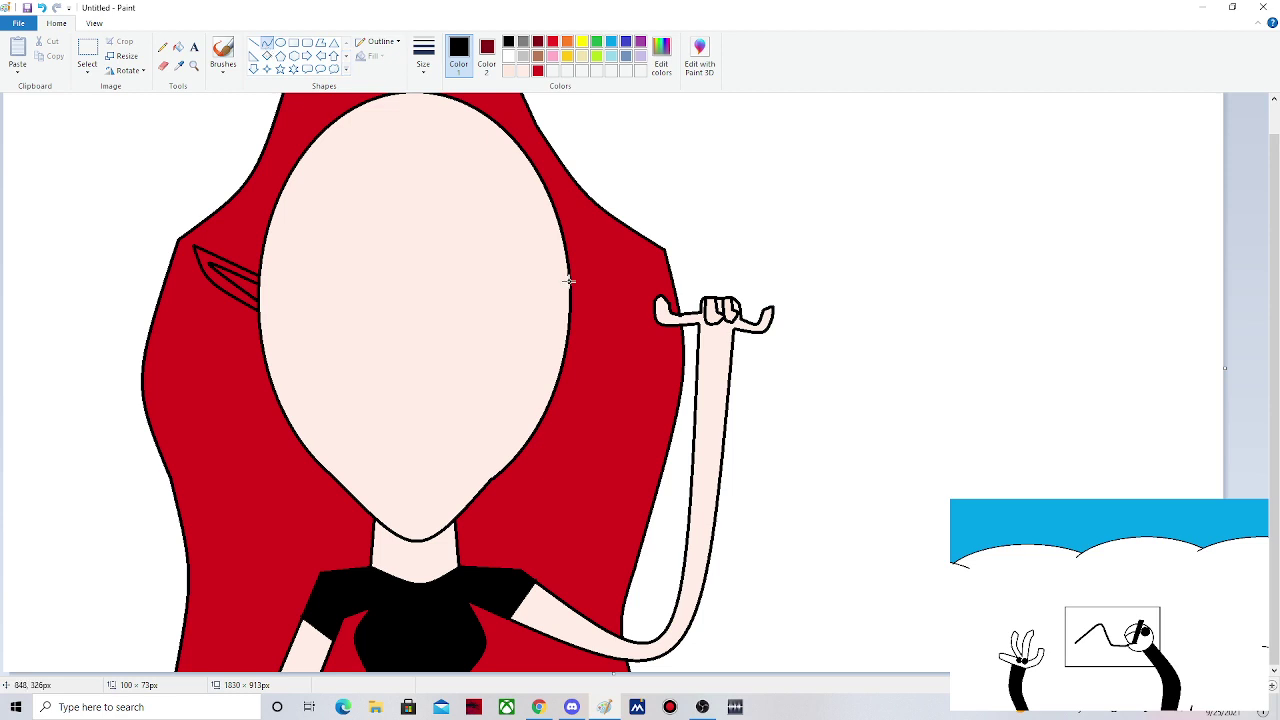
- Draw a matching pointed ear on the face's right edge, including the smaller inner-ear outline
{"action": "left_click_drag", "start_coordinate": [568, 281], "coordinate": [633, 264]}
{"action": "mouse_move", "coordinate": [639, 271]}
{"action": "left_mouse_down"}
{"action": "mouse_move", "coordinate": [571, 311]}
{"action": "mouse_move", "coordinate": [632, 267]}
{"action": "mouse_move", "coordinate": [620, 294]}
{"action": "left_mouse_up"}
{"action": "left_click", "coordinate": [266, 44]}
{"action": "mouse_move", "coordinate": [572, 281]}
{"action": "left_mouse_down"}
{"action": "mouse_move", "coordinate": [573, 294]}
{"action": "mouse_move", "coordinate": [627, 275]}
{"action": "left_mouse_up"}
{"action": "left_click", "coordinate": [630, 270]}
- Fill the outer parts of both ears with the light peach skin colour
{"action": "left_click", "coordinate": [178, 46]}
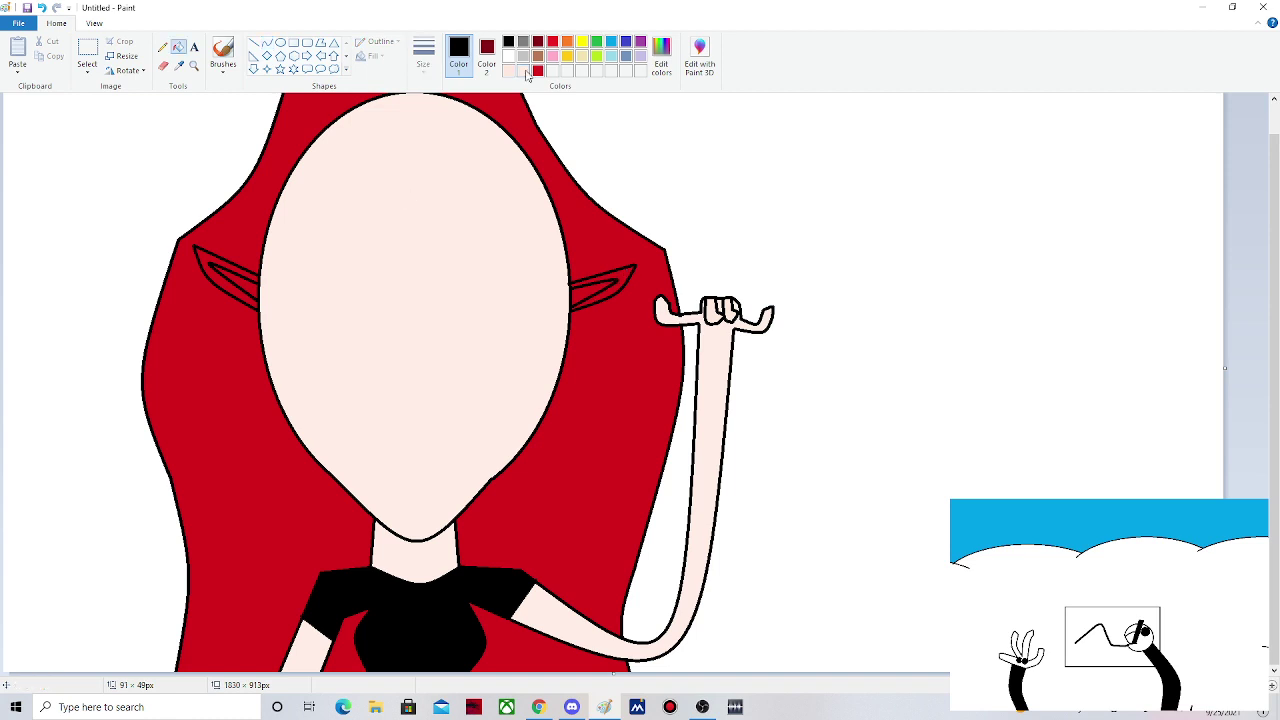
{"action": "left_click", "coordinate": [525, 72]}
{"action": "left_click", "coordinate": [214, 253]}
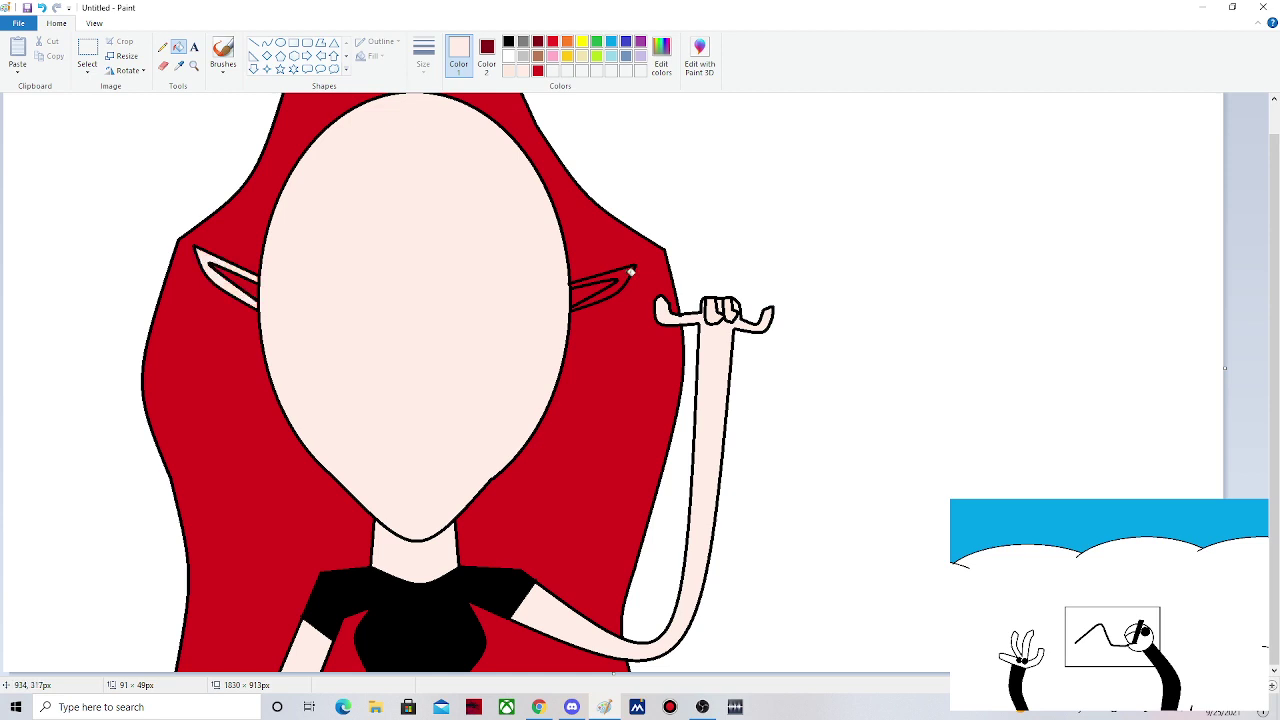
{"action": "left_click", "coordinate": [629, 274]}
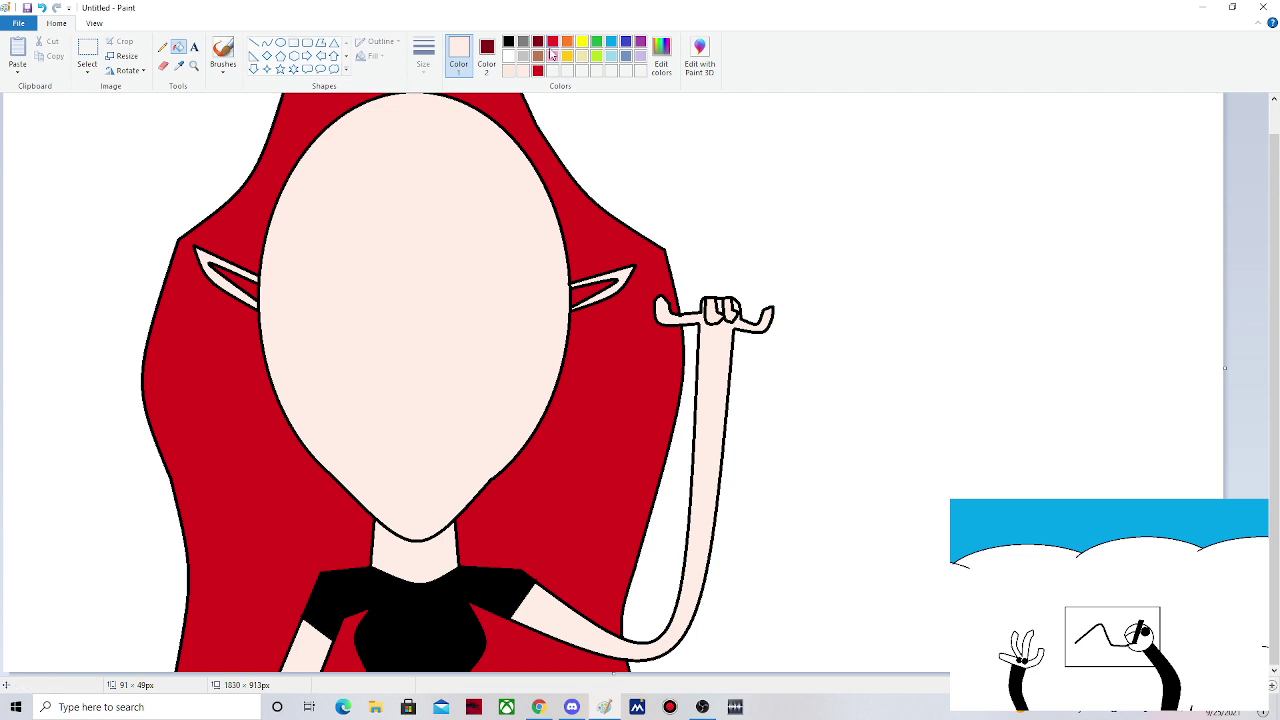
- Mix a dark brown (RGB 99, 62, 41) from the palette brown and fill both inner ears with it
{"action": "left_click", "coordinate": [538, 56]}
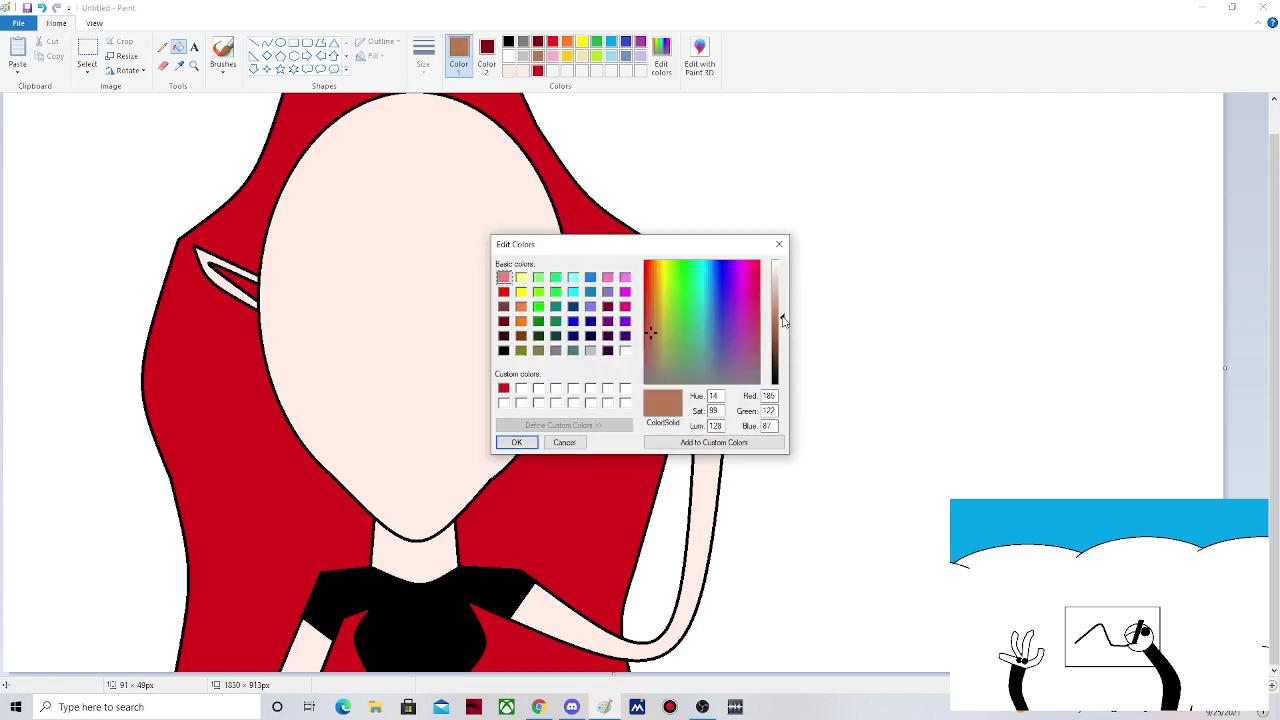
{"action": "left_click_drag", "start_coordinate": [783, 320], "coordinate": [783, 350]}
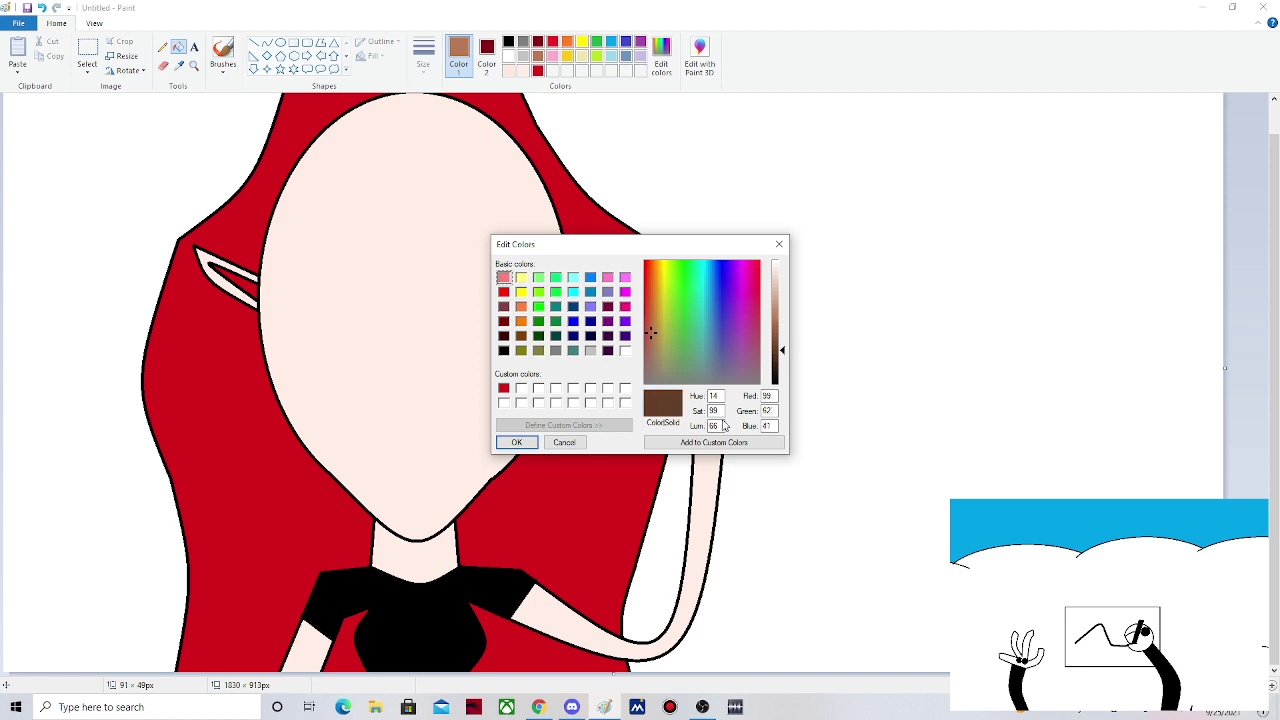
{"action": "key", "text": "Return"}
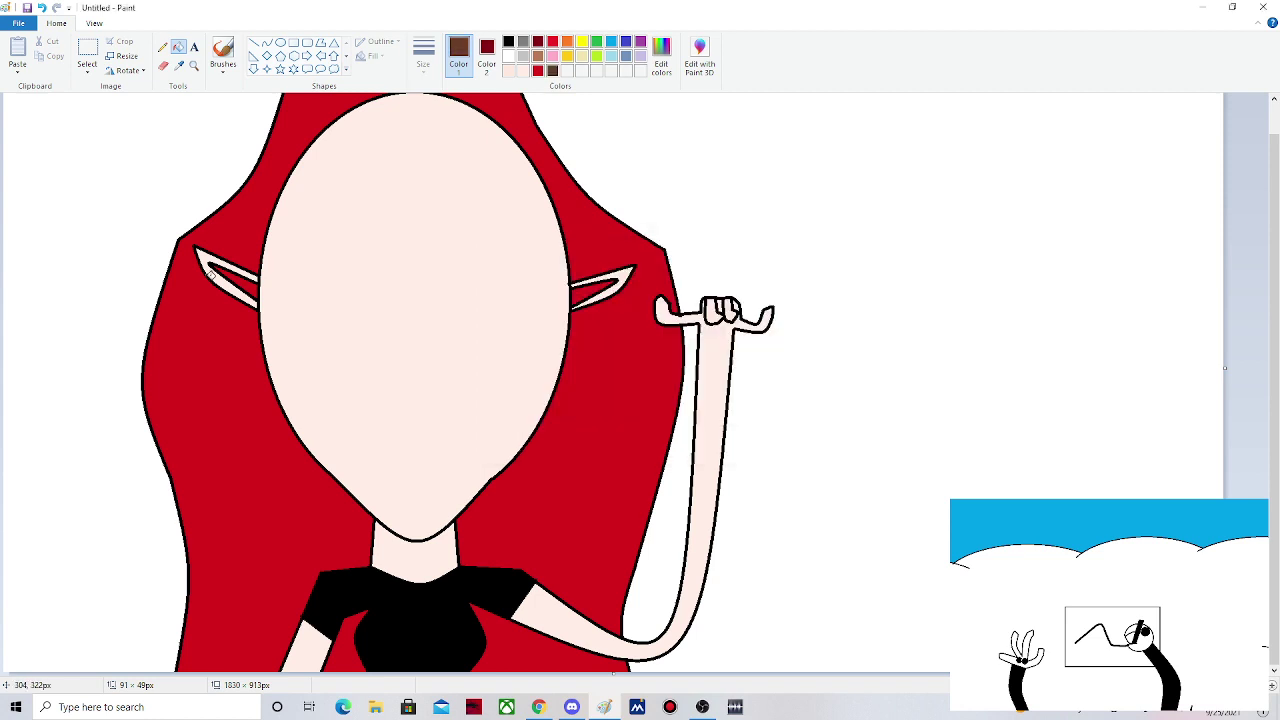
{"action": "left_click", "coordinate": [211, 275]}
{"action": "left_click", "coordinate": [598, 286]}
- Darken the brown further and refill the inner ears with the darker shade
{"action": "left_click", "coordinate": [662, 62]}
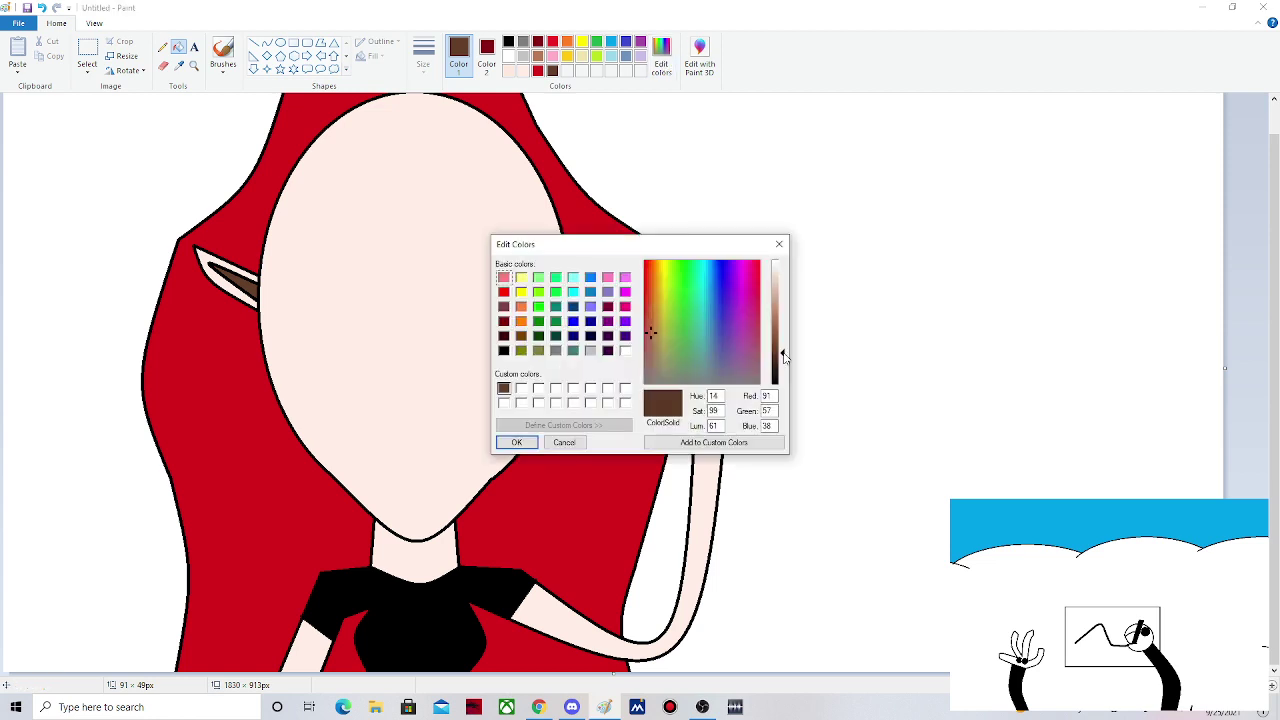
{"action": "left_click", "coordinate": [783, 355]}
{"action": "left_click", "coordinate": [517, 443]}
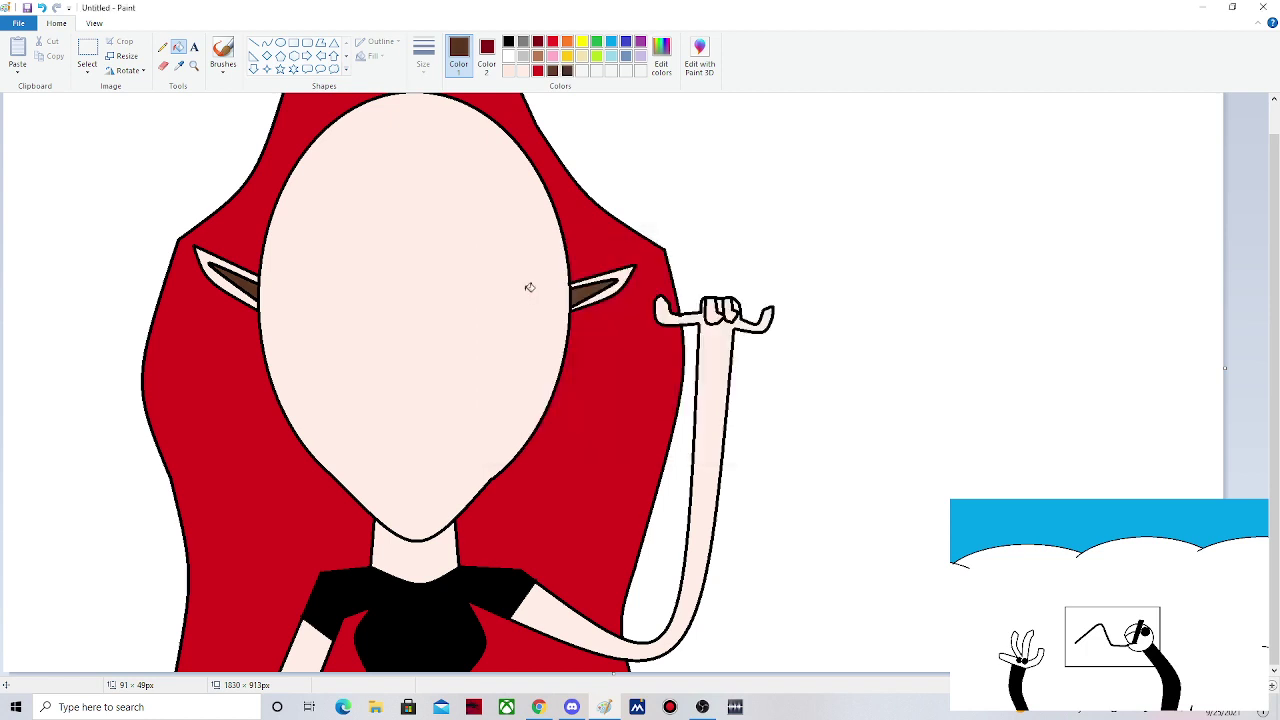
{"action": "left_click", "coordinate": [584, 293]}
- Draw two thin black arched hairline curves above the forehead, spreading left and right from the centre parting
{"action": "left_click", "coordinate": [267, 42]}
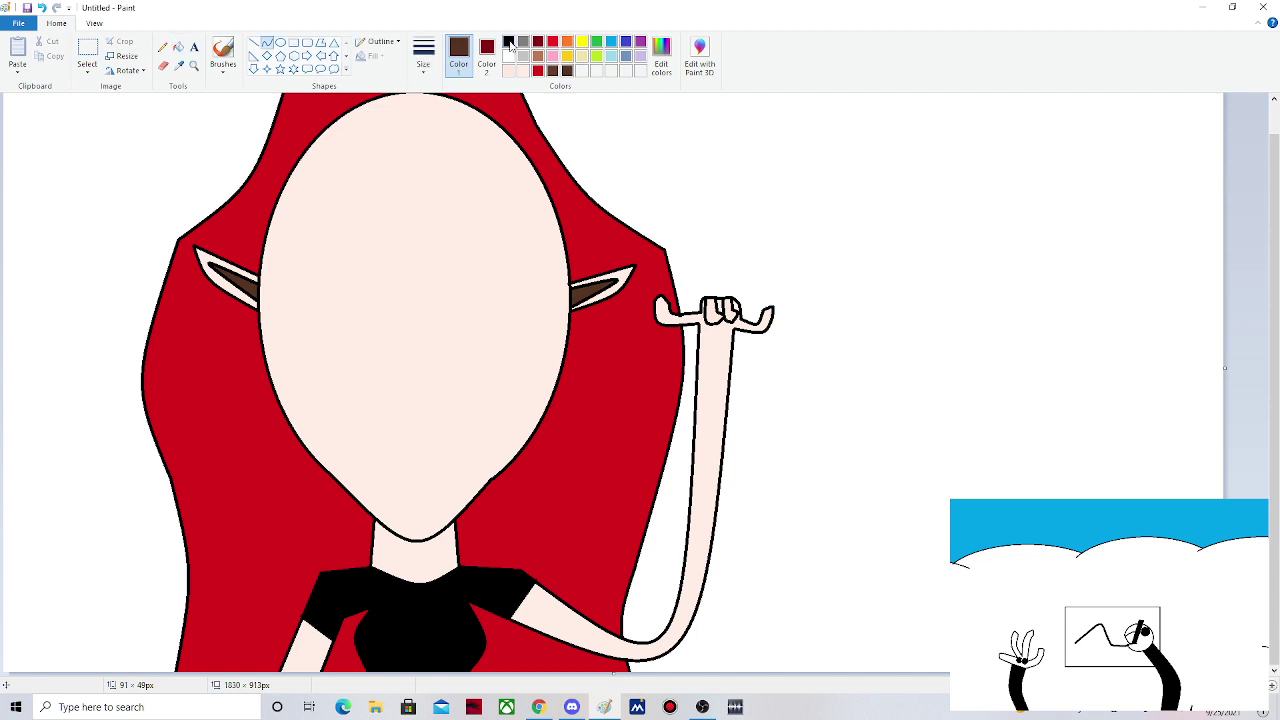
{"action": "left_click", "coordinate": [508, 42]}
{"action": "mouse_move", "coordinate": [410, 96]}
{"action": "left_mouse_down"}
{"action": "mouse_move", "coordinate": [346, 216]}
{"action": "mouse_move", "coordinate": [349, 141]}
{"action": "mouse_move", "coordinate": [327, 158]}
{"action": "mouse_move", "coordinate": [355, 141]}
{"action": "mouse_move", "coordinate": [350, 95]}
{"action": "left_mouse_up"}
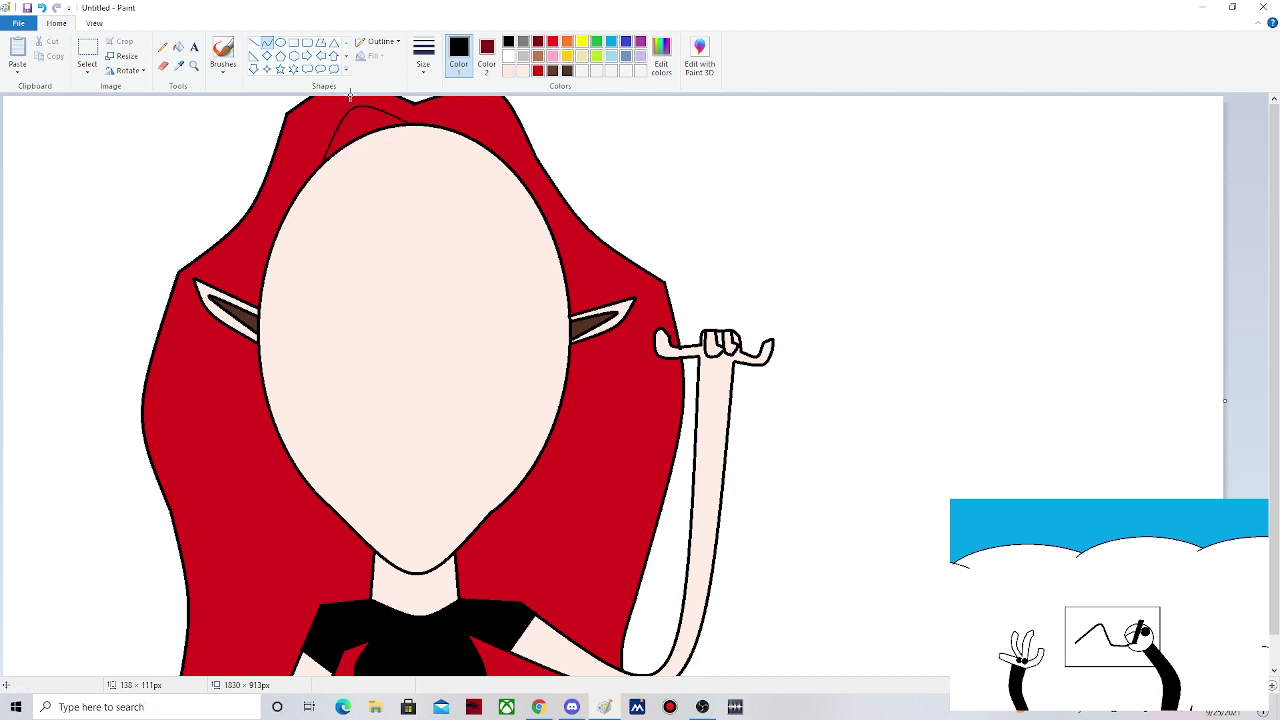
{"action": "left_click", "coordinate": [268, 43]}
{"action": "left_click_drag", "start_coordinate": [410, 121], "coordinate": [477, 98]}
- Draw a wavy hair strand down the right side of the face, about 92 by 244 px, ending in a hooked pointed tip below it
{"action": "mouse_move", "coordinate": [493, 150]}
{"action": "left_mouse_down"}
{"action": "mouse_move", "coordinate": [536, 322]}
{"action": "mouse_move", "coordinate": [567, 316]}
{"action": "mouse_move", "coordinate": [508, 265]}
{"action": "left_mouse_up"}
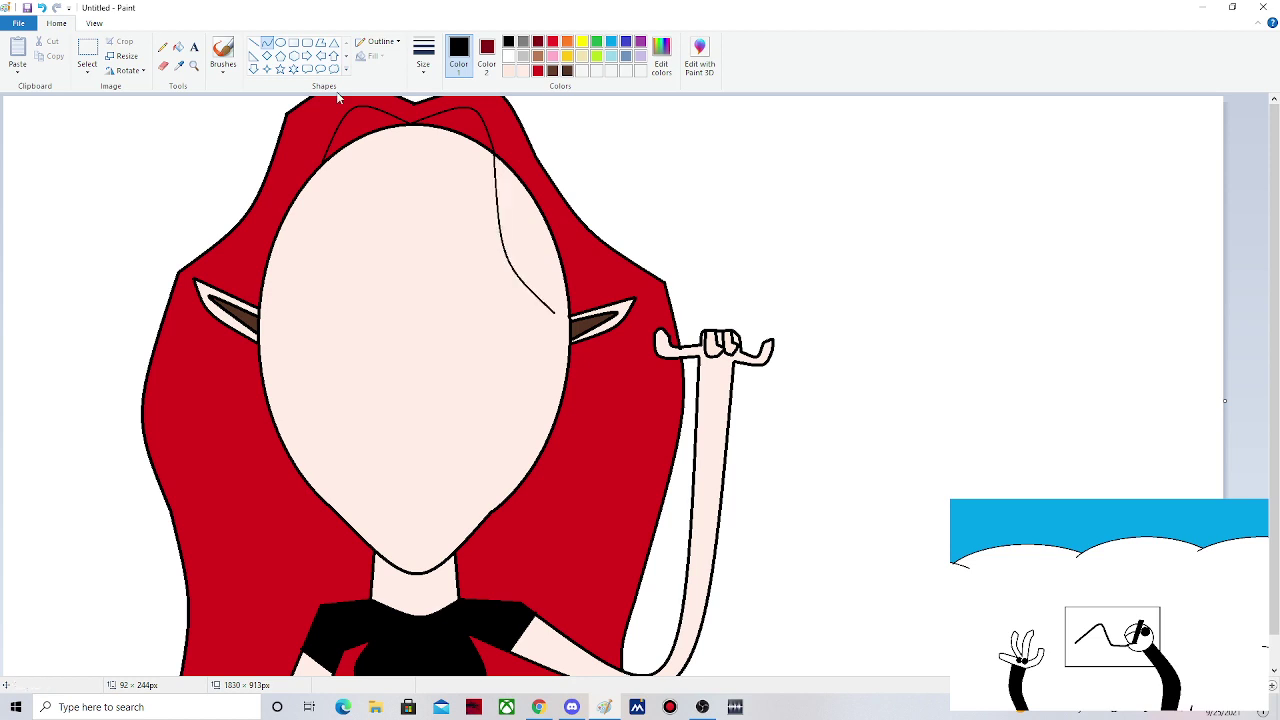
{"action": "left_click", "coordinate": [555, 312]}
{"action": "left_click_drag", "start_coordinate": [555, 312], "coordinate": [521, 405]}
{"action": "mouse_move", "coordinate": [521, 405]}
{"action": "left_mouse_down"}
{"action": "mouse_move", "coordinate": [566, 412]}
{"action": "mouse_move", "coordinate": [550, 432]}
{"action": "left_mouse_up"}
{"action": "mouse_move", "coordinate": [520, 407]}
{"action": "left_mouse_down"}
{"action": "mouse_move", "coordinate": [568, 350]}
{"action": "mouse_move", "coordinate": [548, 385]}
{"action": "mouse_move", "coordinate": [561, 455]}
{"action": "left_mouse_up"}
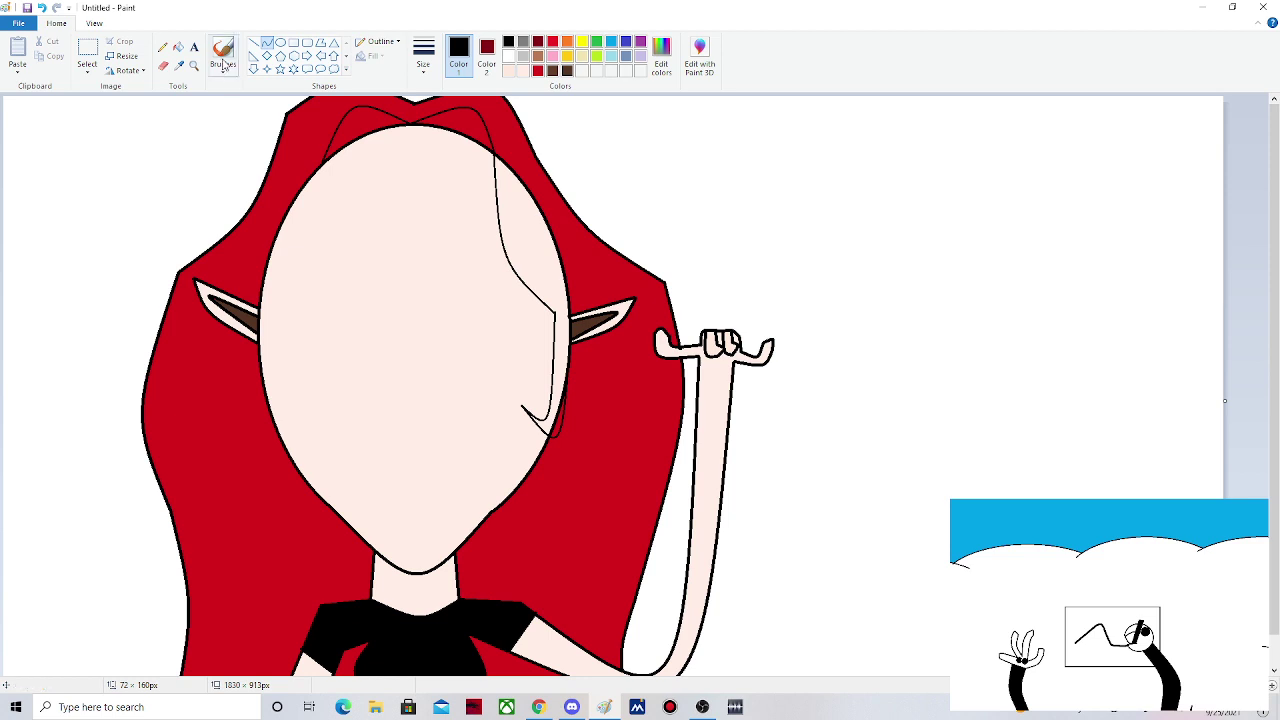
- Switch to OBS to check the stream chat and return to Paint
{"action": "left_click", "coordinate": [702, 708]}
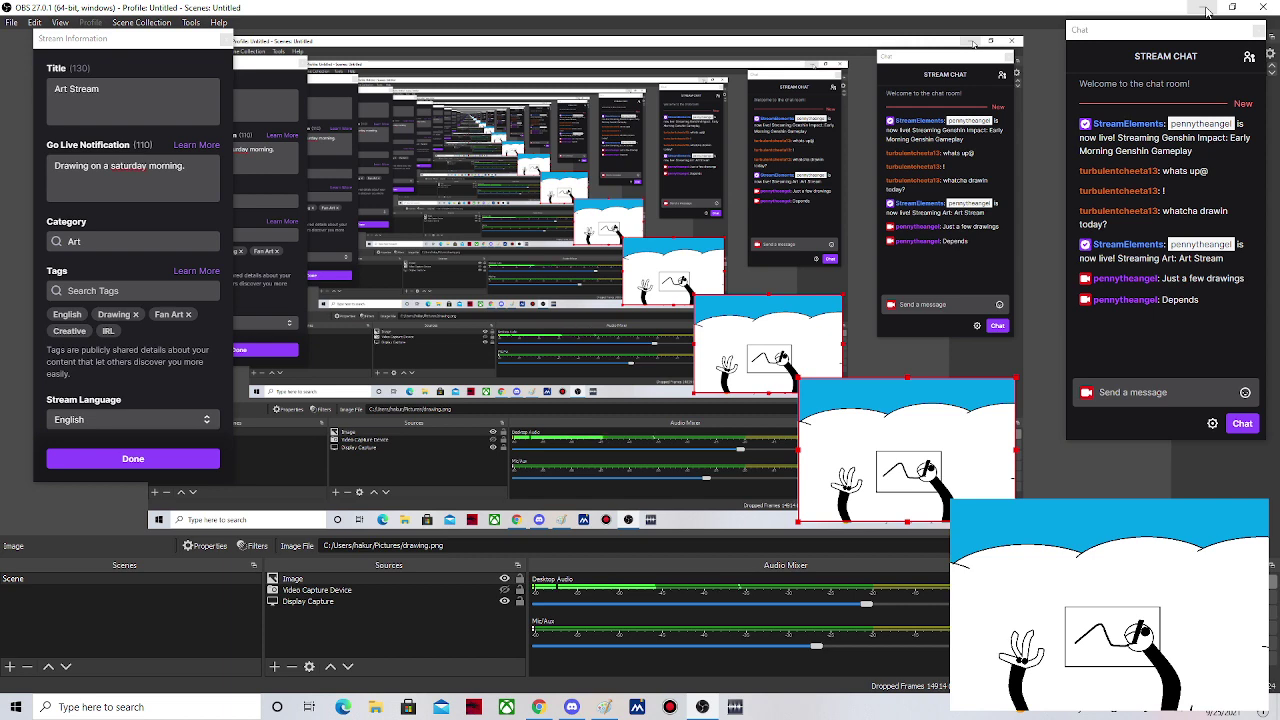
{"action": "left_click", "coordinate": [1207, 11]}
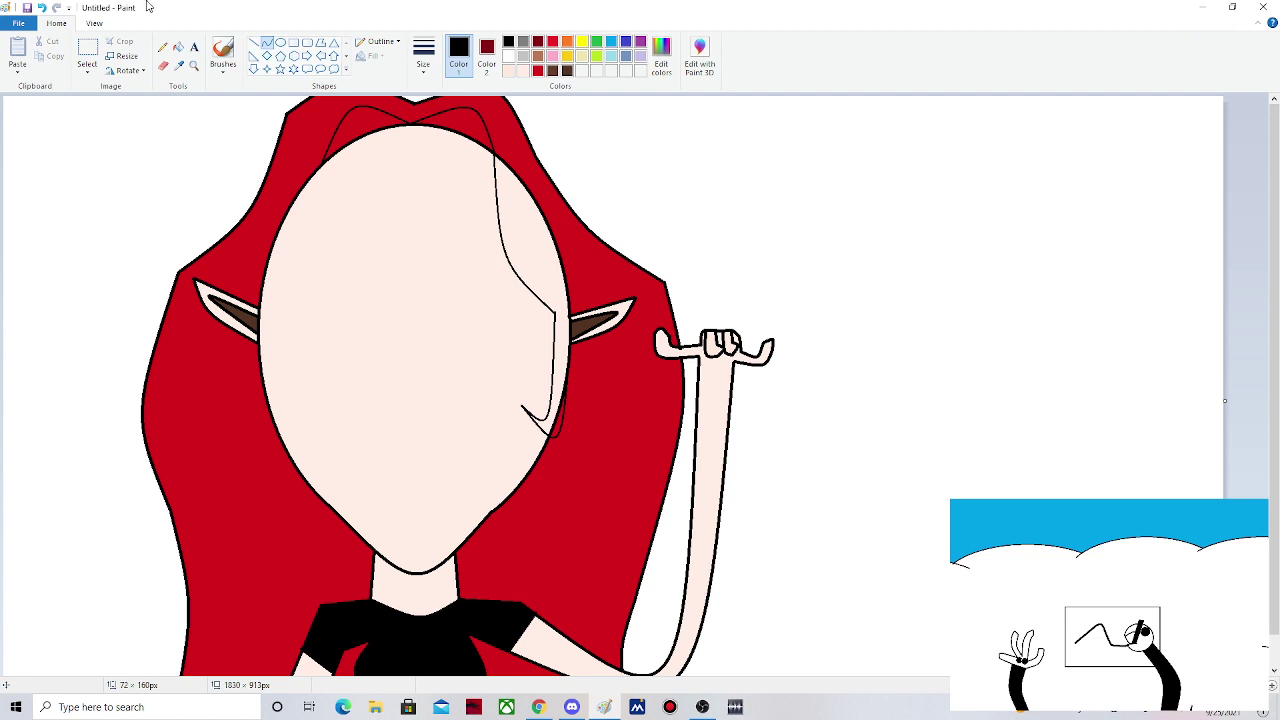
- Draw a wavy black hair strand about 63 by 232 px down the left side of the face, extending it to a hooked, pointed tip
{"action": "left_click", "coordinate": [254, 43]}
{"action": "left_click", "coordinate": [266, 45]}
{"action": "mouse_move", "coordinate": [323, 159]}
{"action": "left_mouse_down"}
{"action": "mouse_move", "coordinate": [338, 208]}
{"action": "mouse_move", "coordinate": [271, 349]}
{"action": "mouse_move", "coordinate": [282, 314]}
{"action": "mouse_move", "coordinate": [324, 277]}
{"action": "left_mouse_up"}
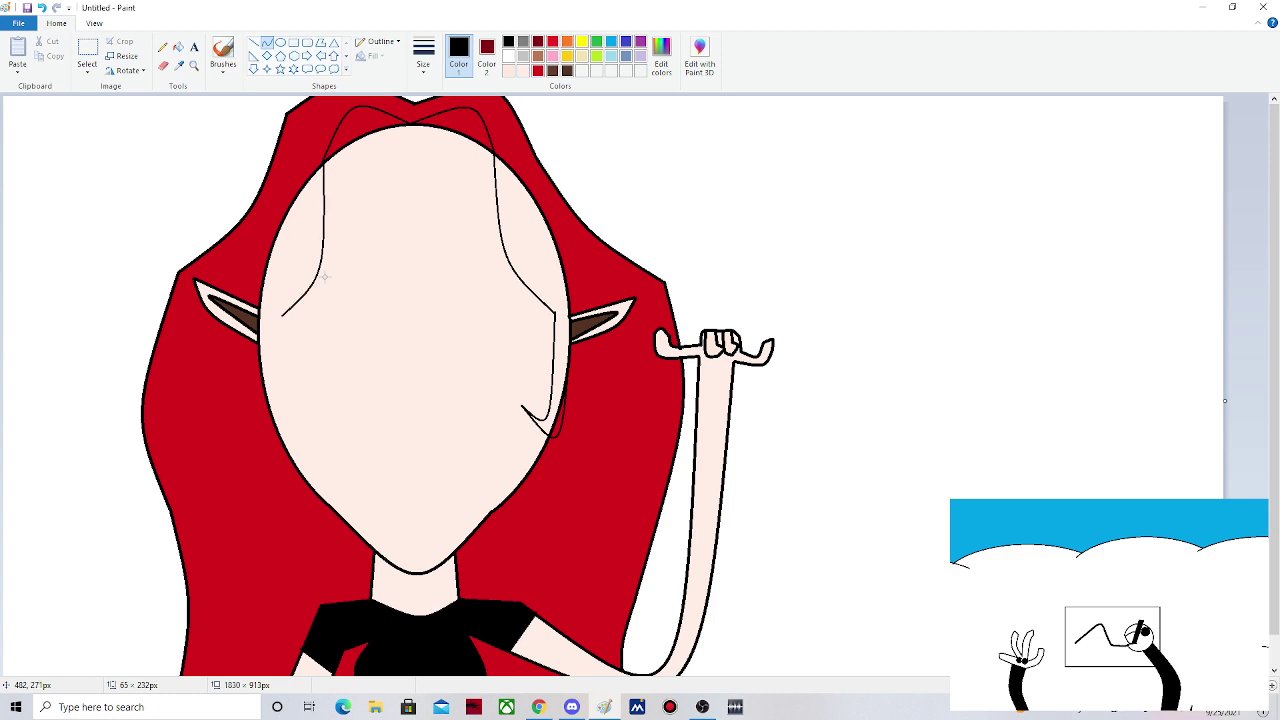
{"action": "left_click", "coordinate": [257, 43]}
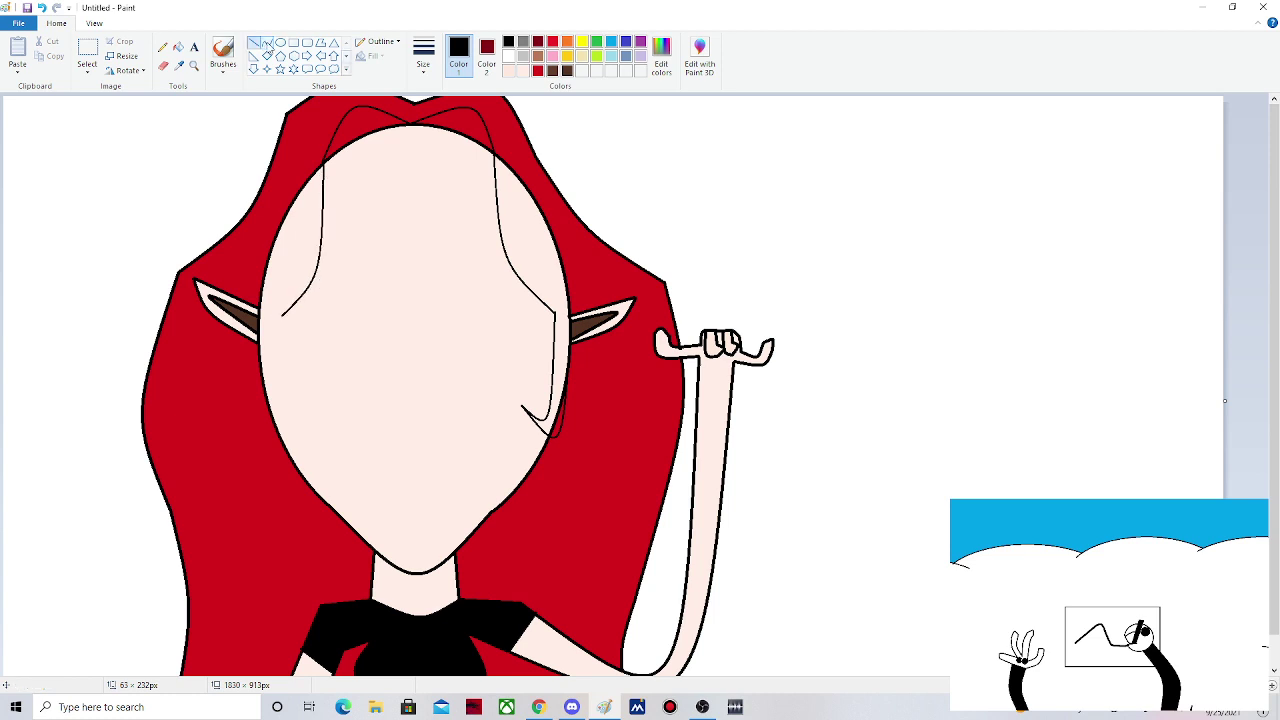
{"action": "left_click", "coordinate": [267, 44]}
{"action": "mouse_move", "coordinate": [282, 314]}
{"action": "left_mouse_down"}
{"action": "mouse_move", "coordinate": [312, 404]}
{"action": "mouse_move", "coordinate": [277, 425]}
{"action": "left_mouse_up"}
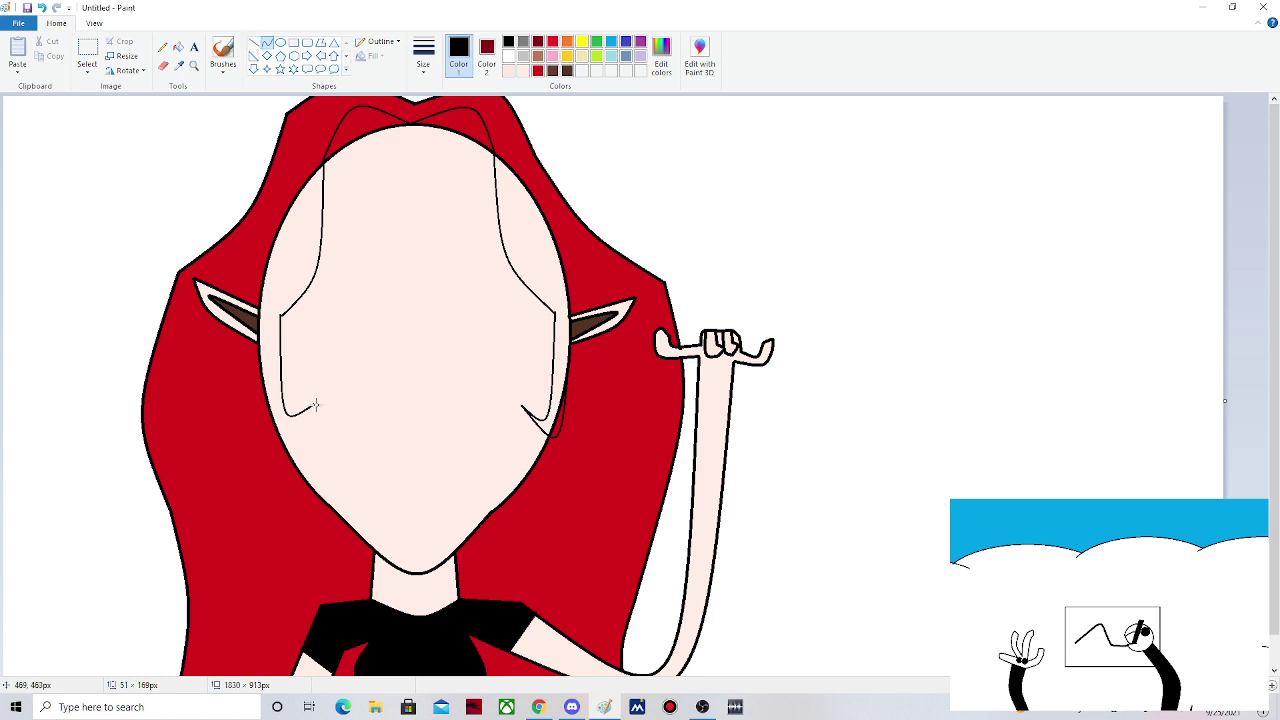
{"action": "left_click_drag", "start_coordinate": [315, 404], "coordinate": [283, 447]}
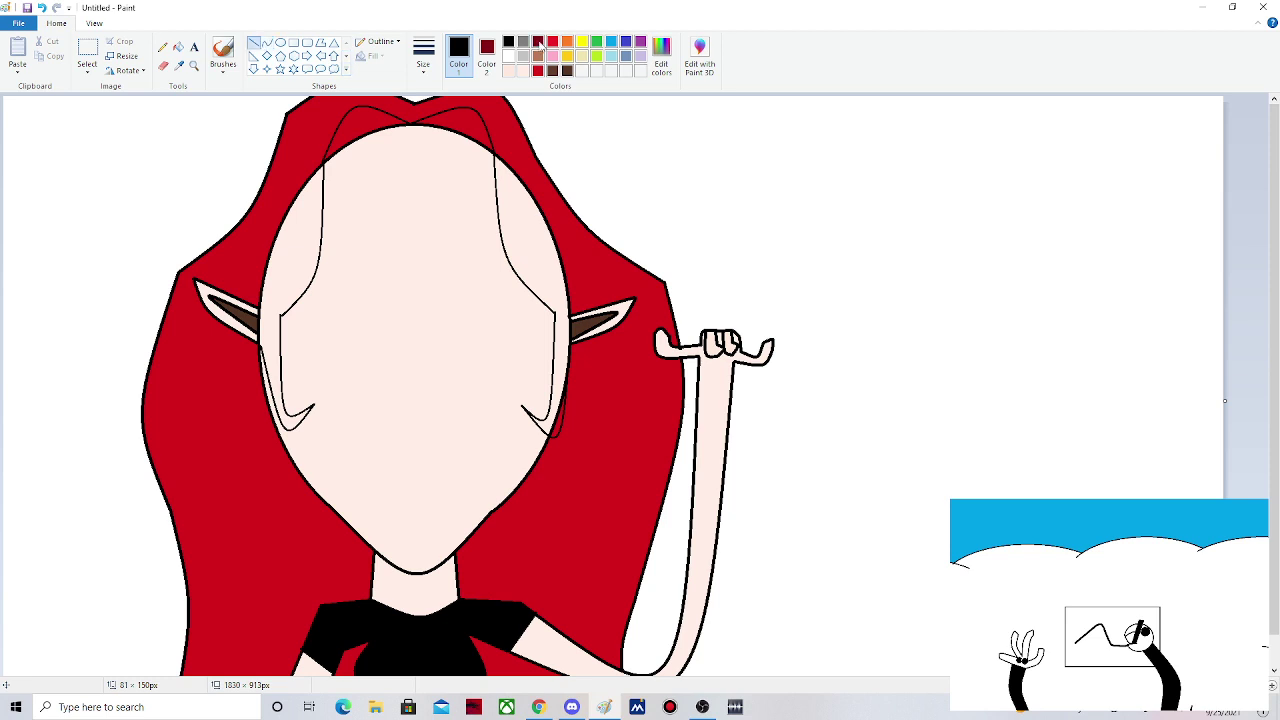
- Fill the two arched areas between the hairline curves and the forehead with dark red
{"action": "left_click", "coordinate": [539, 42]}
{"action": "left_click", "coordinate": [179, 49]}
{"action": "left_click", "coordinate": [360, 128]}
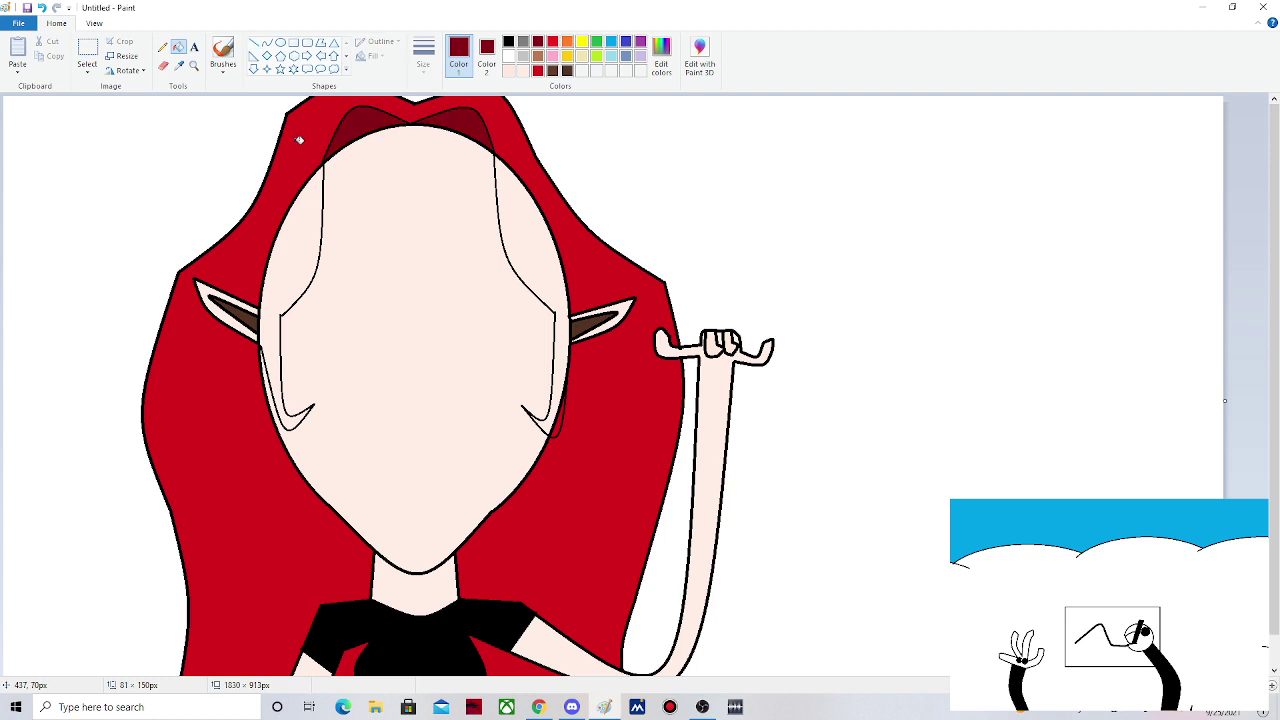
- Draw thin black curved hair lines inside the left dark red arch, fanning from its lower corner to the centre parting
{"action": "left_click", "coordinate": [267, 43]}
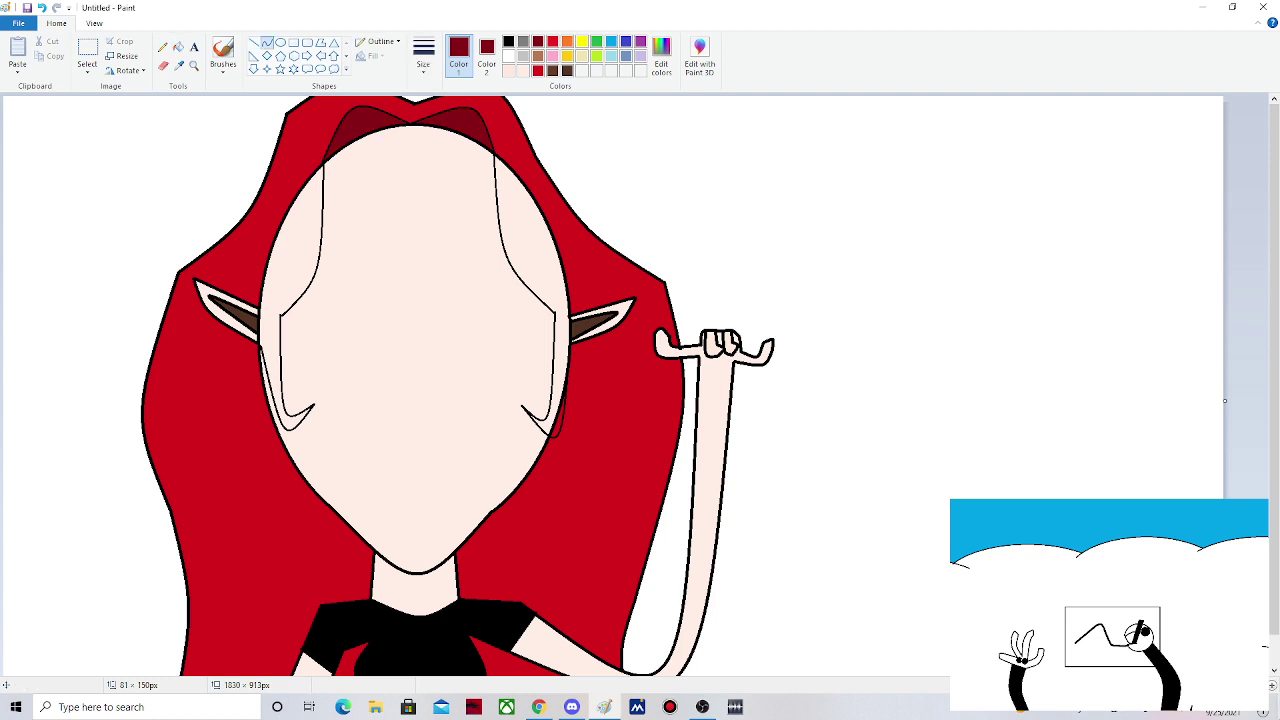
{"action": "scroll", "coordinate": [671, 213], "scroll_direction": "up", "scroll_amount": 2}
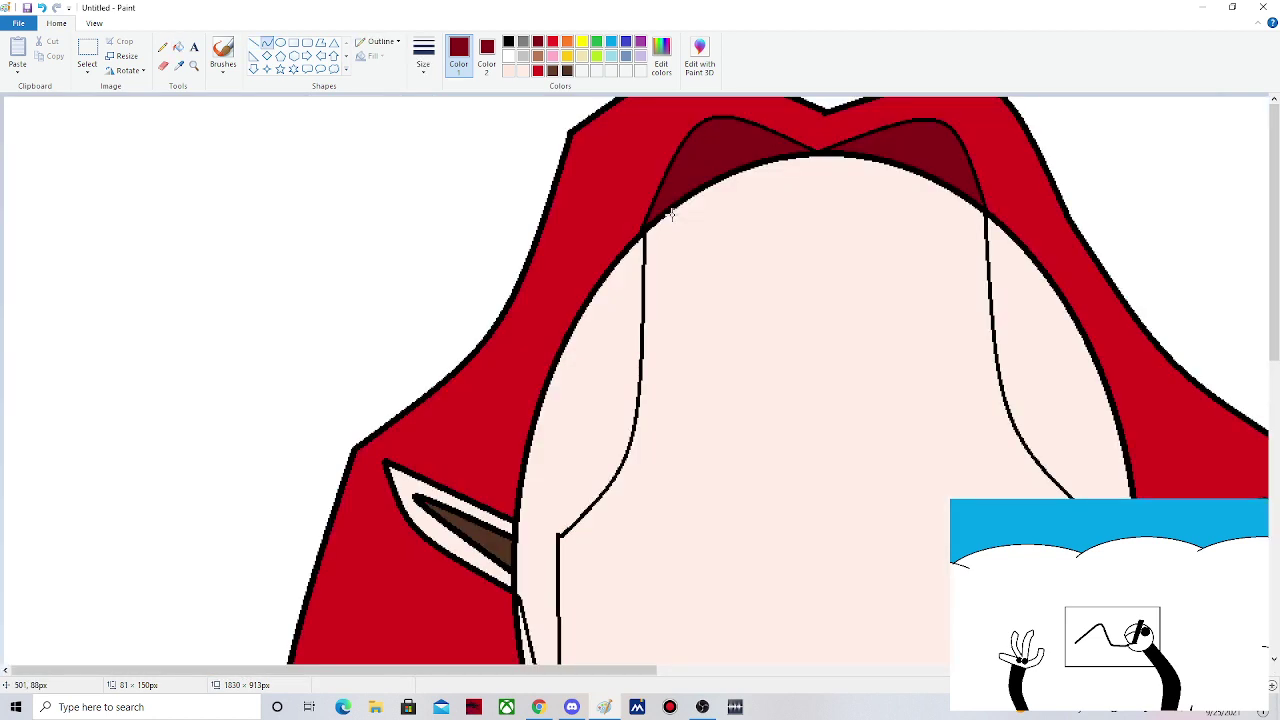
{"action": "key", "text": "ctrl+z"}
{"action": "left_click_drag", "start_coordinate": [645, 228], "coordinate": [805, 150]}
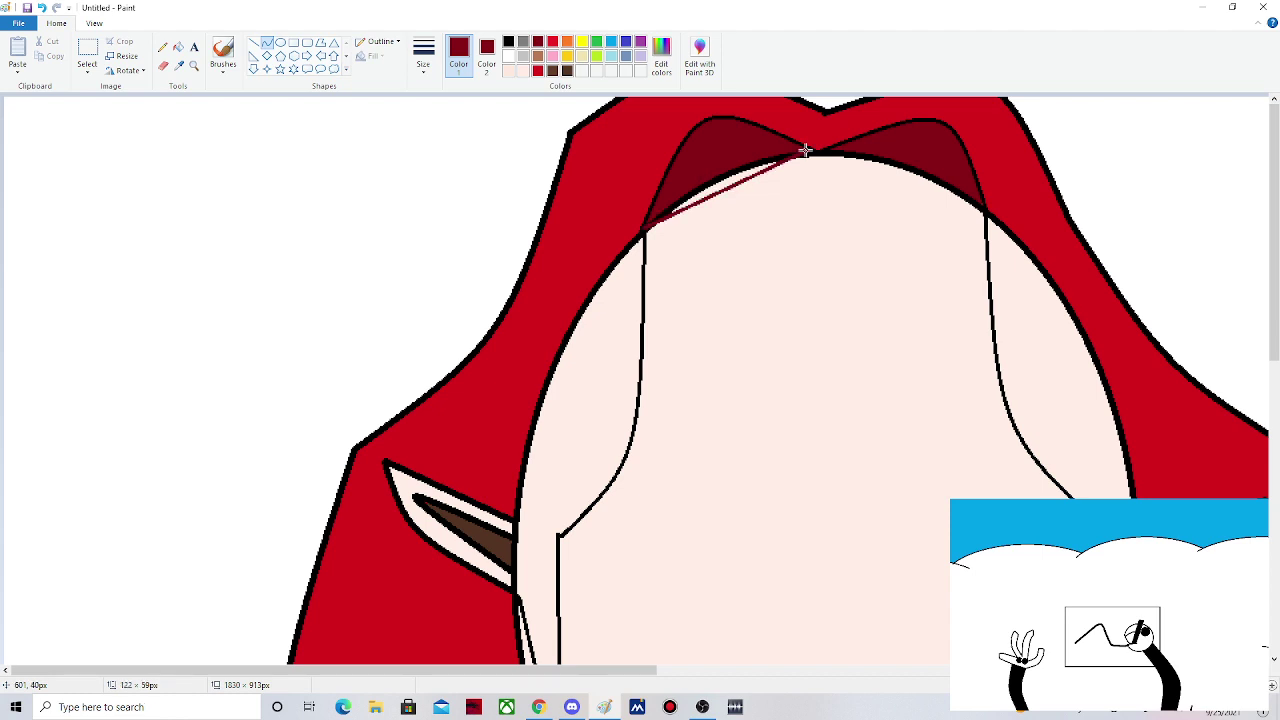
{"action": "left_click", "coordinate": [508, 41]}
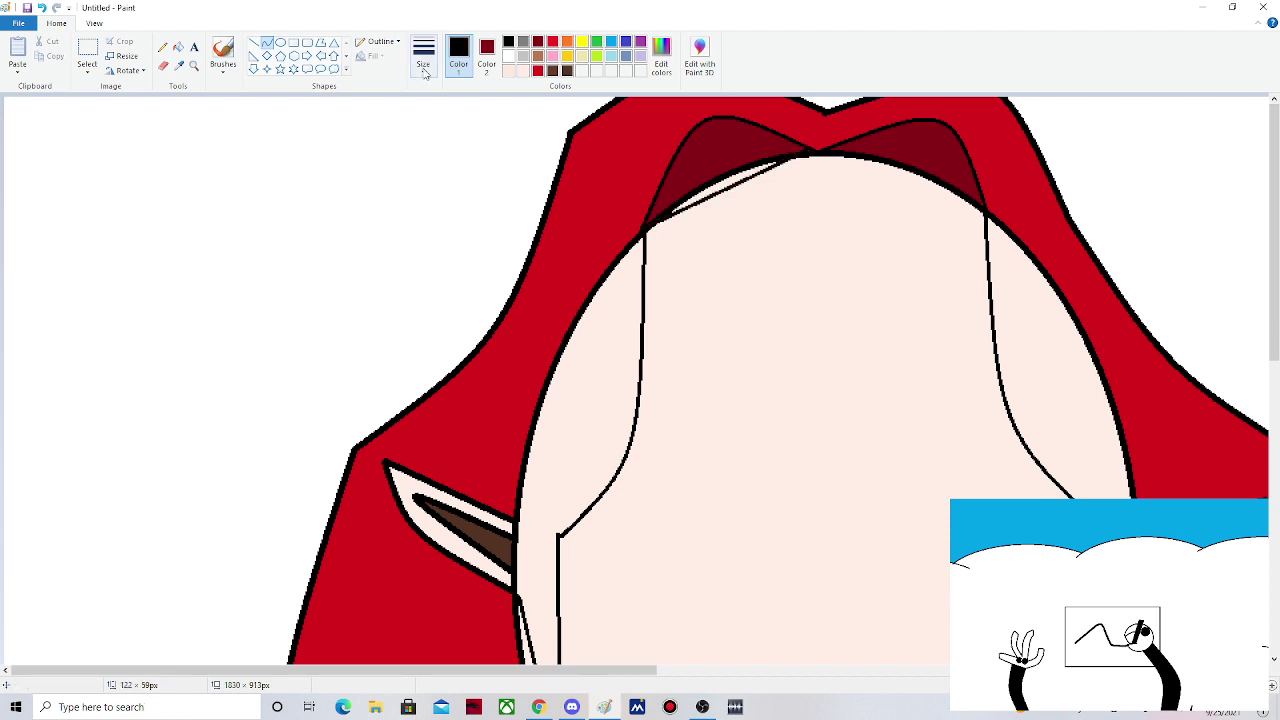
{"action": "left_click", "coordinate": [707, 172]}
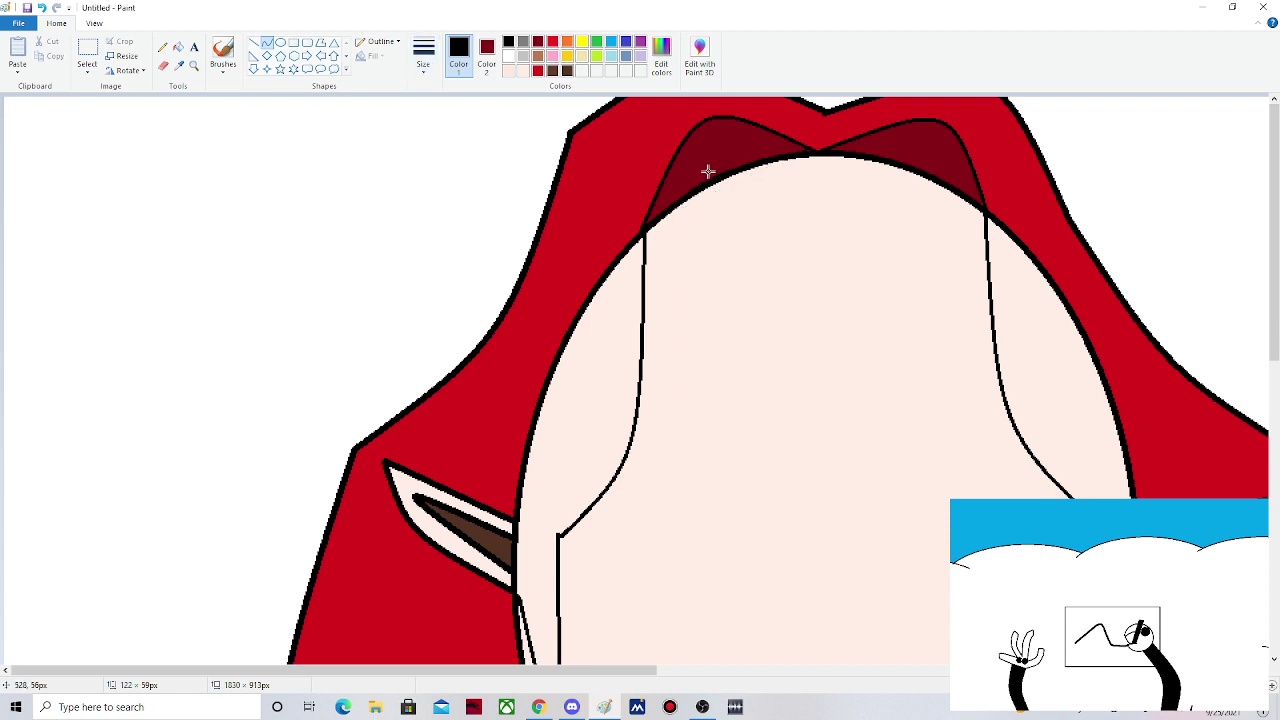
{"action": "left_click_drag", "start_coordinate": [707, 172], "coordinate": [707, 110]}
{"action": "mouse_move", "coordinate": [653, 213]}
{"action": "left_mouse_down"}
{"action": "mouse_move", "coordinate": [805, 147]}
{"action": "mouse_move", "coordinate": [737, 169]}
{"action": "mouse_move", "coordinate": [745, 132]}
{"action": "left_mouse_up"}
{"action": "left_click_drag", "start_coordinate": [651, 216], "coordinate": [717, 160]}
{"action": "left_click", "coordinate": [717, 160]}
- Draw matching thin black hair curves in the right dark red arch, about 116 by 52 px and 107 by 42 px
{"action": "left_click_drag", "start_coordinate": [822, 150], "coordinate": [905, 112]}
{"action": "mouse_move", "coordinate": [835, 154]}
{"action": "left_mouse_down"}
{"action": "mouse_move", "coordinate": [982, 198]}
{"action": "mouse_move", "coordinate": [962, 197]}
{"action": "mouse_move", "coordinate": [938, 126]}
{"action": "left_mouse_up"}
{"action": "left_click", "coordinate": [256, 44]}
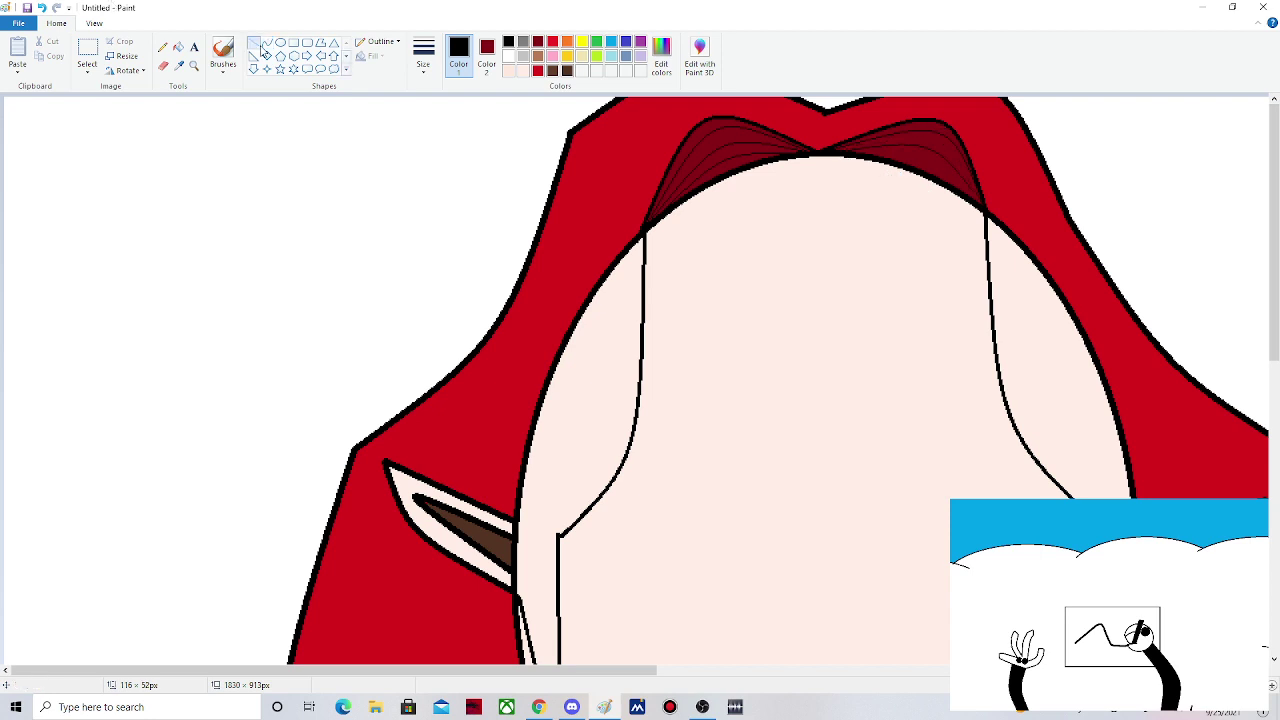
{"action": "left_click", "coordinate": [267, 43]}
{"action": "mouse_move", "coordinate": [873, 162]}
{"action": "left_mouse_down"}
{"action": "mouse_move", "coordinate": [981, 204]}
{"action": "mouse_move", "coordinate": [922, 152]}
{"action": "left_mouse_up"}
- Fill the hair strands on both sides of the face with the hair's bright red
{"action": "left_click", "coordinate": [178, 47]}
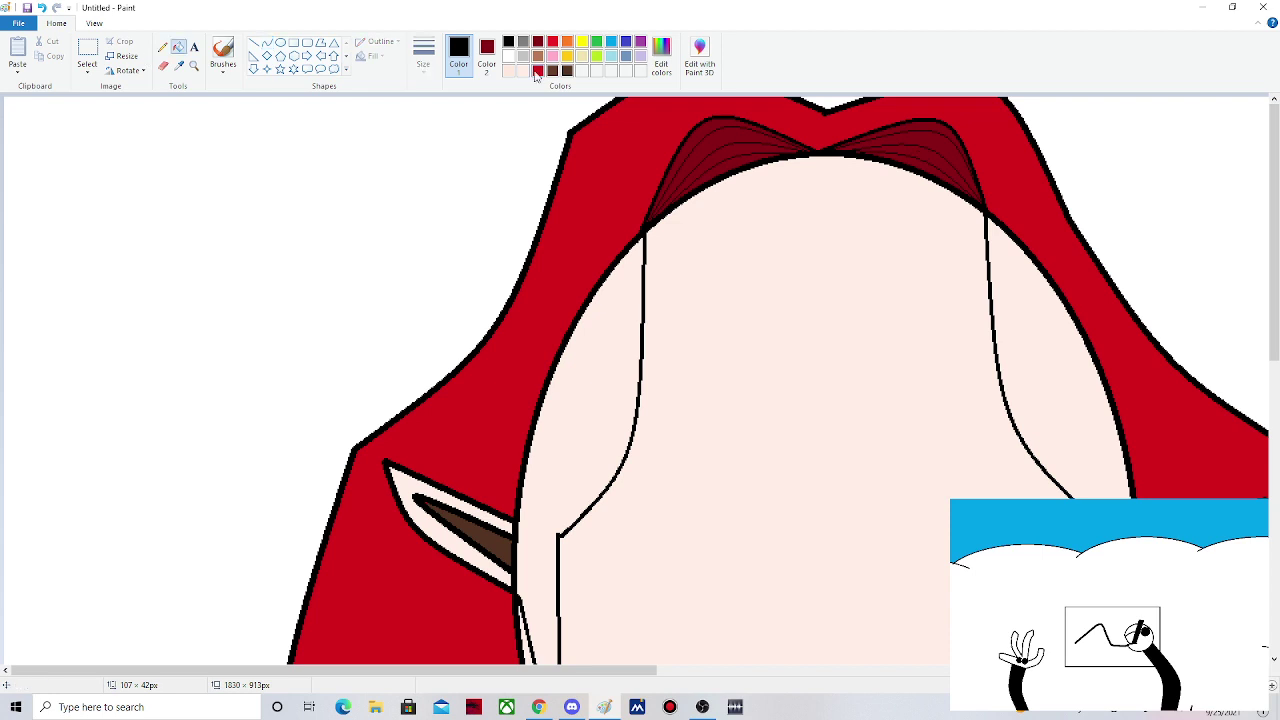
{"action": "left_click", "coordinate": [537, 71]}
{"action": "scroll", "coordinate": [752, 172], "scroll_direction": "down", "scroll_amount": 3}
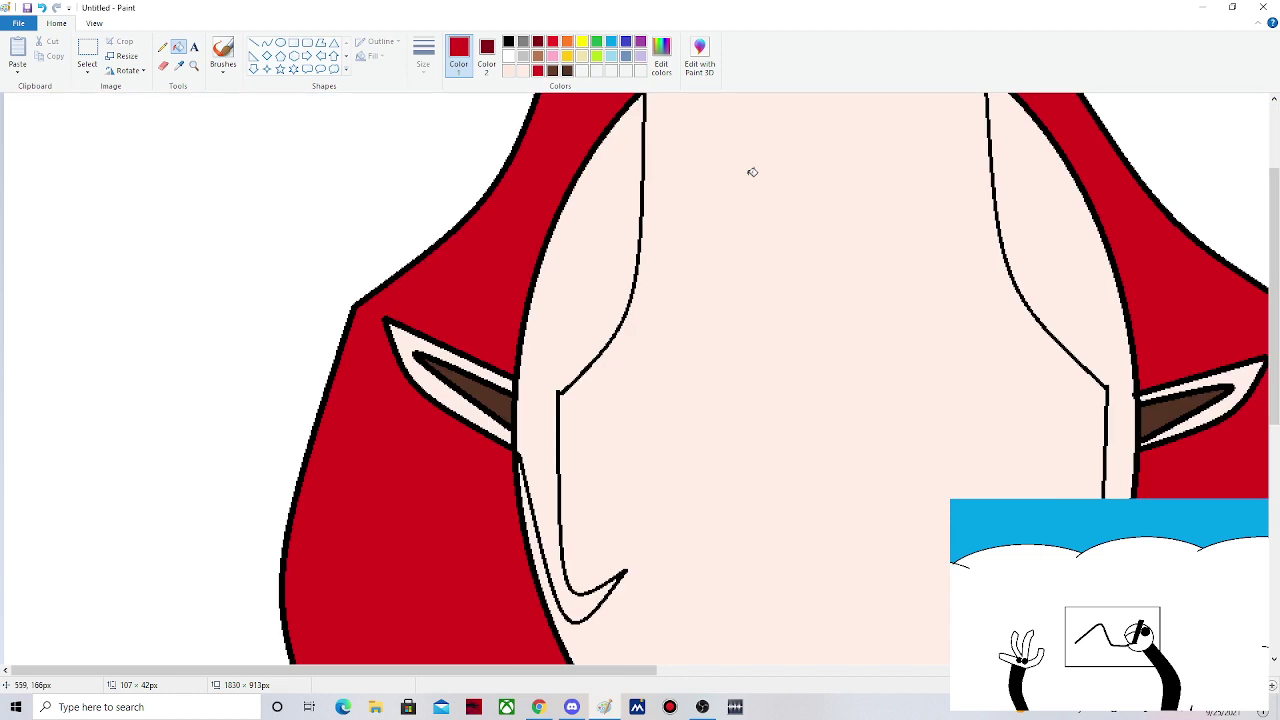
{"action": "scroll", "coordinate": [569, 203], "scroll_direction": "down", "scroll_amount": 3}
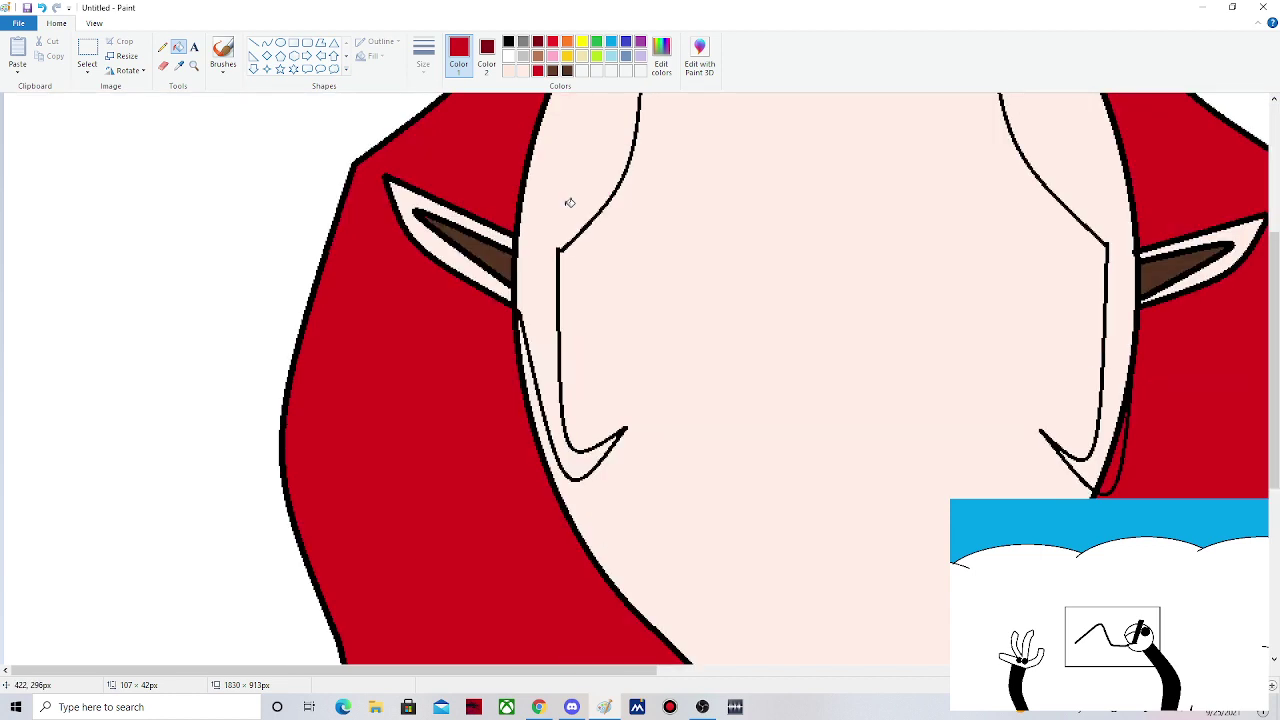
{"action": "left_click", "coordinate": [569, 203]}
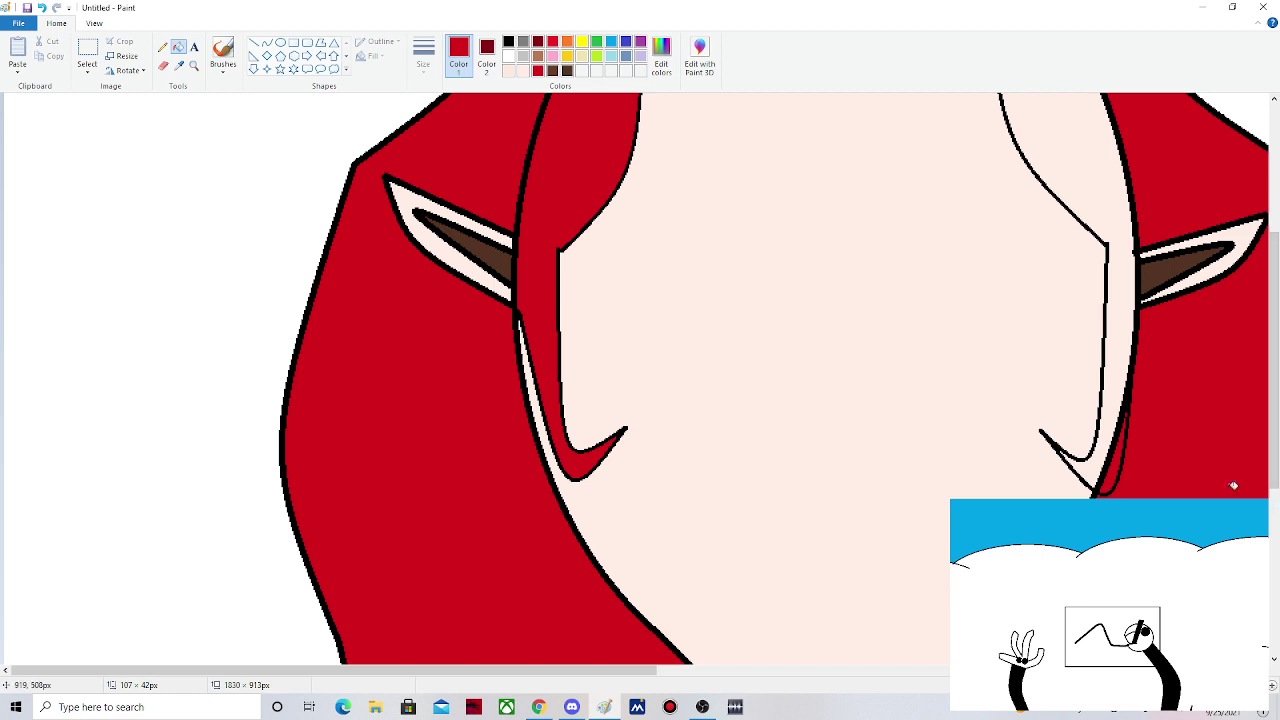
{"action": "left_click", "coordinate": [1117, 420]}
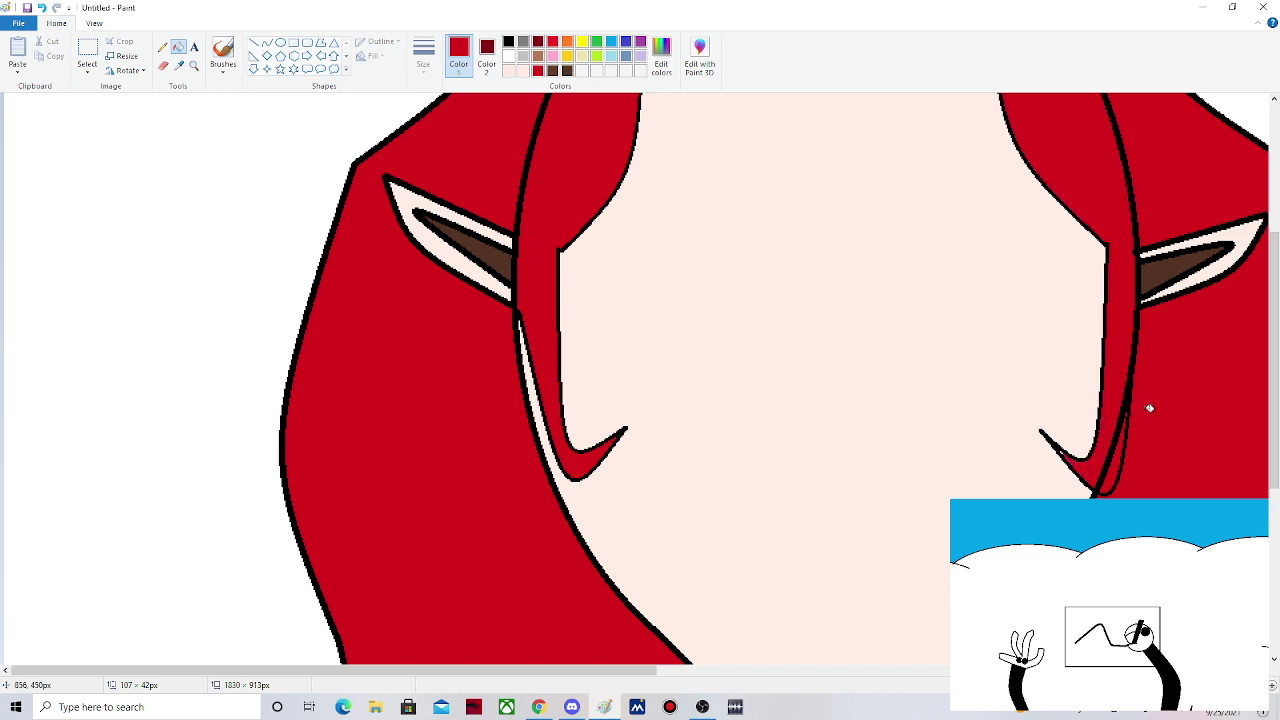
- Erase the ends of the upper face outline crossing the hair, using the thickest eraser with bright red as its colour
{"action": "scroll", "coordinate": [1149, 408], "scroll_direction": "up", "scroll_amount": 3}
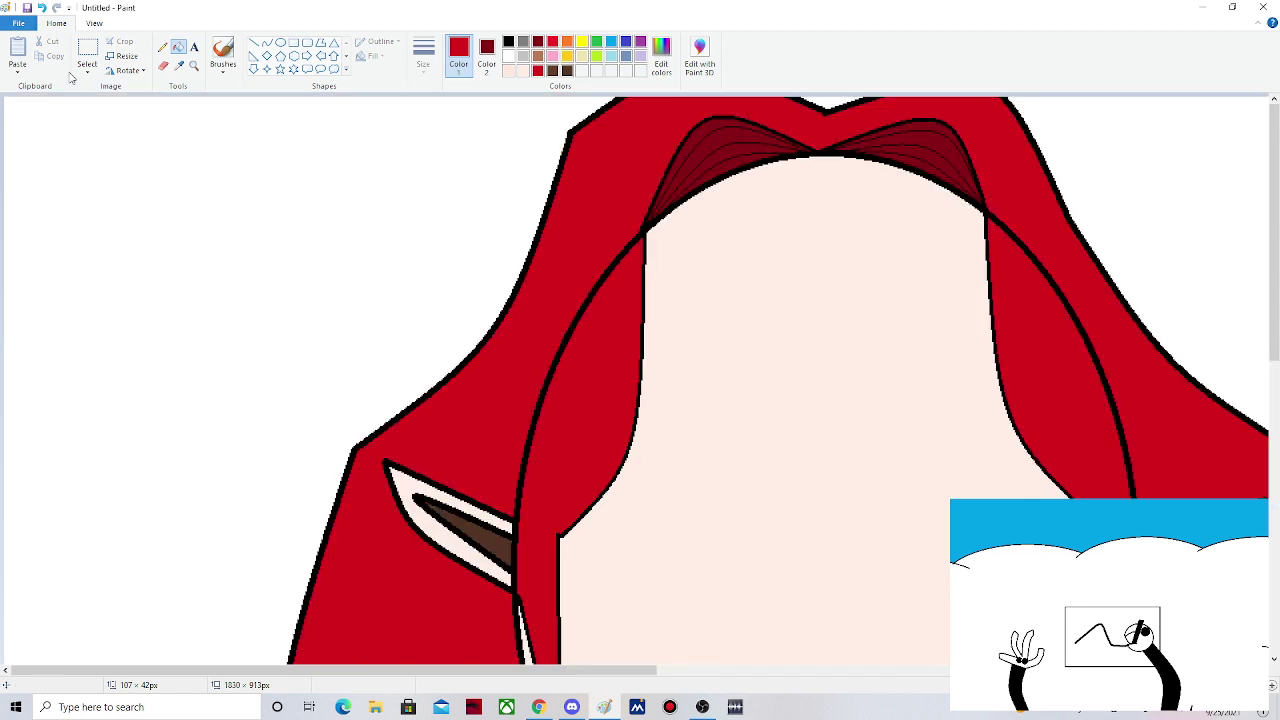
{"action": "left_click", "coordinate": [485, 53]}
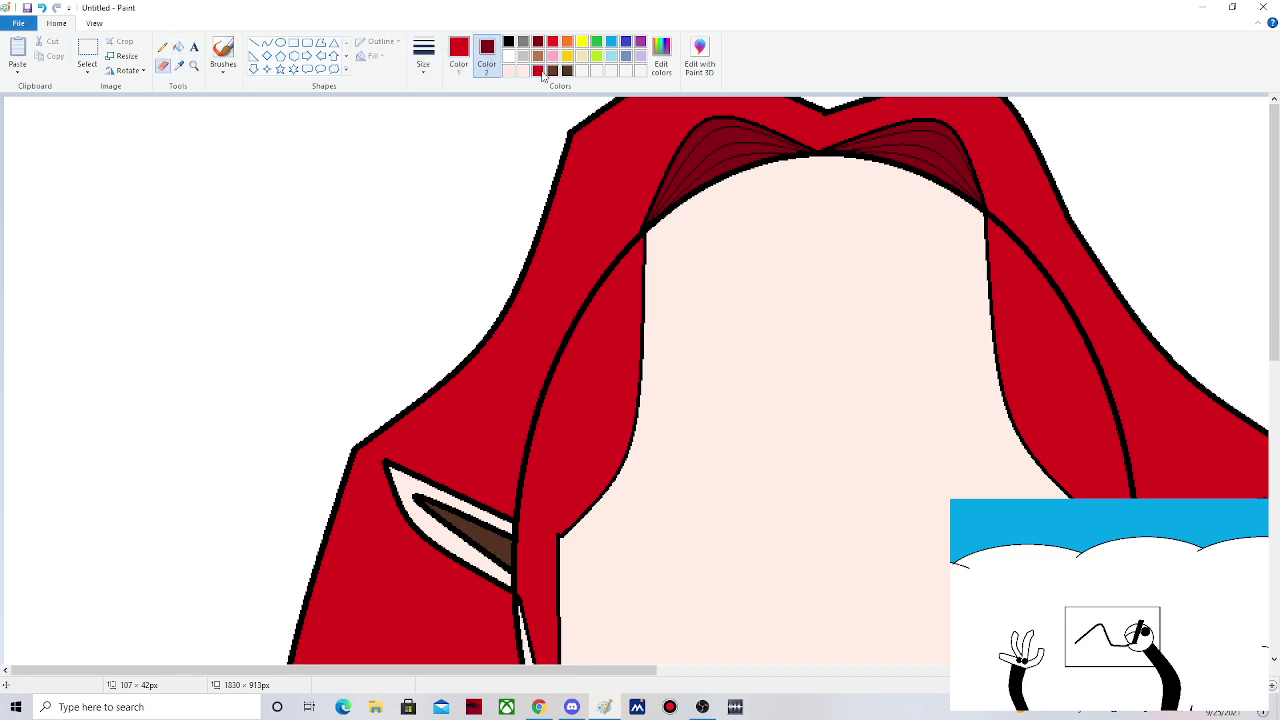
{"action": "left_click", "coordinate": [539, 71]}
{"action": "left_click", "coordinate": [423, 55]}
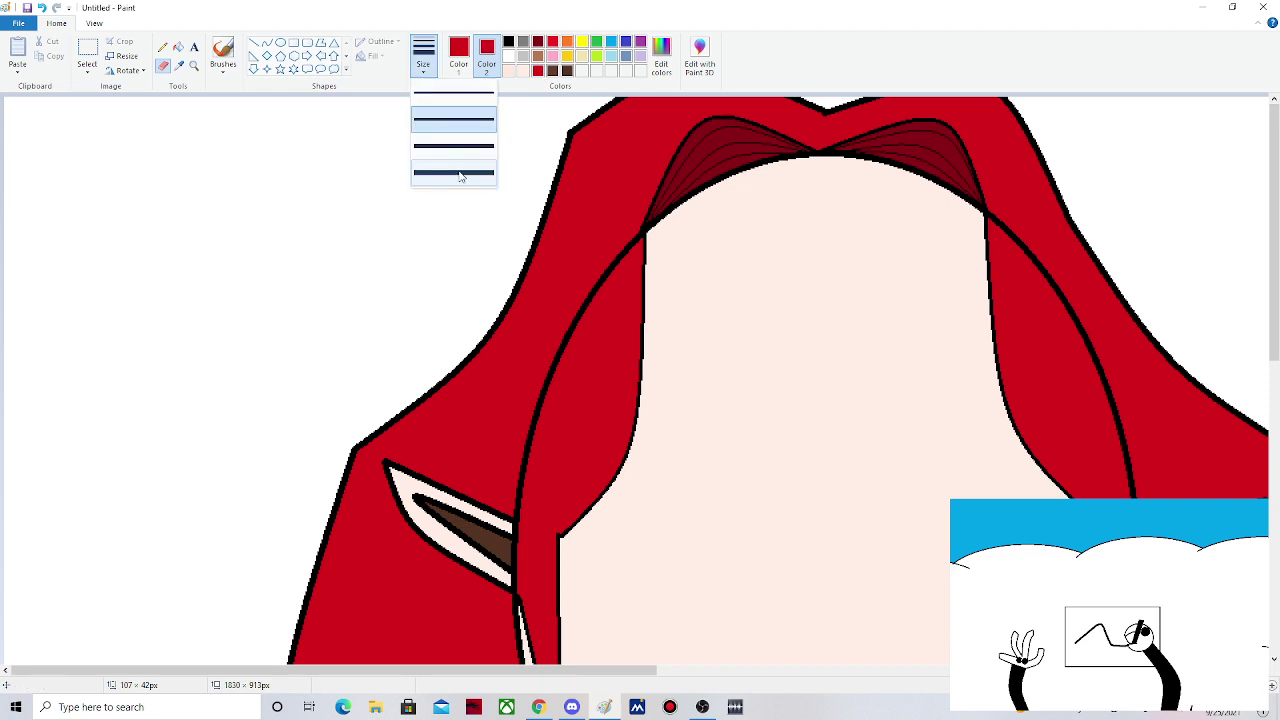
{"action": "left_click", "coordinate": [460, 174]}
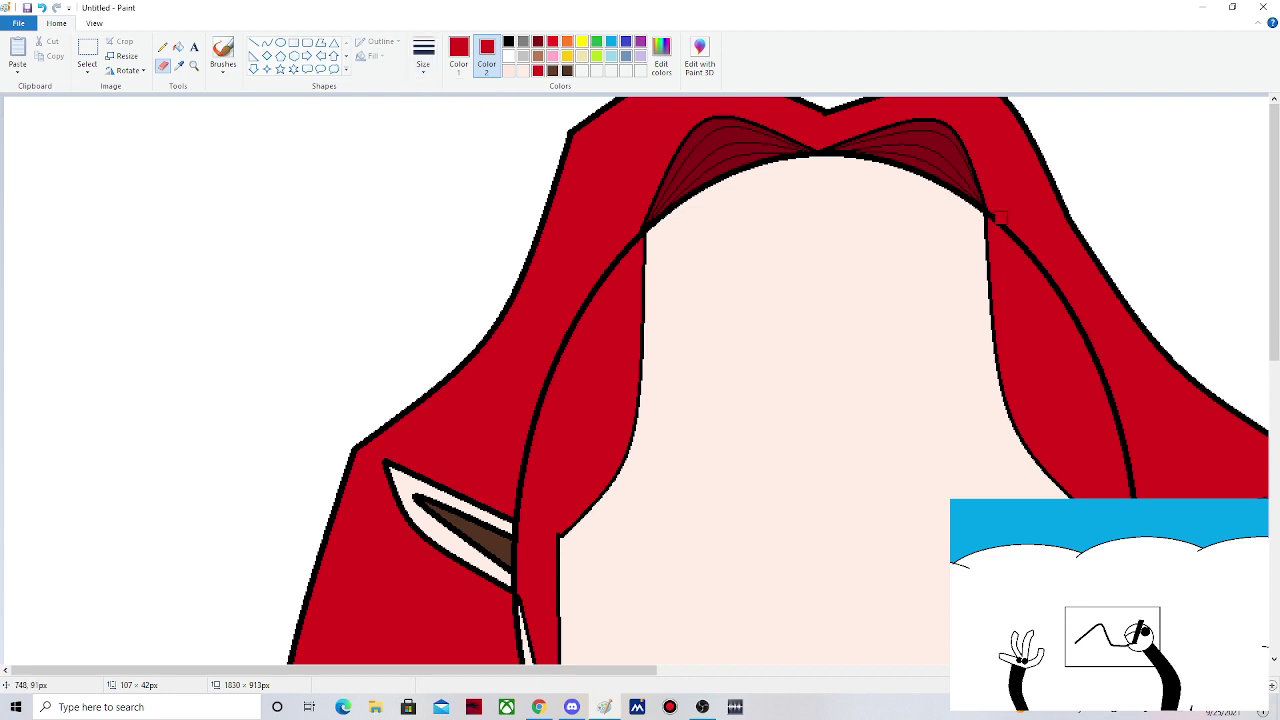
{"action": "left_click", "coordinate": [998, 218]}
{"action": "left_click", "coordinate": [1133, 496]}
{"action": "left_click", "coordinate": [1132, 490]}
- Fill the two remaining black outline segments across the upper side hair with bright red
{"action": "left_click", "coordinate": [179, 48]}
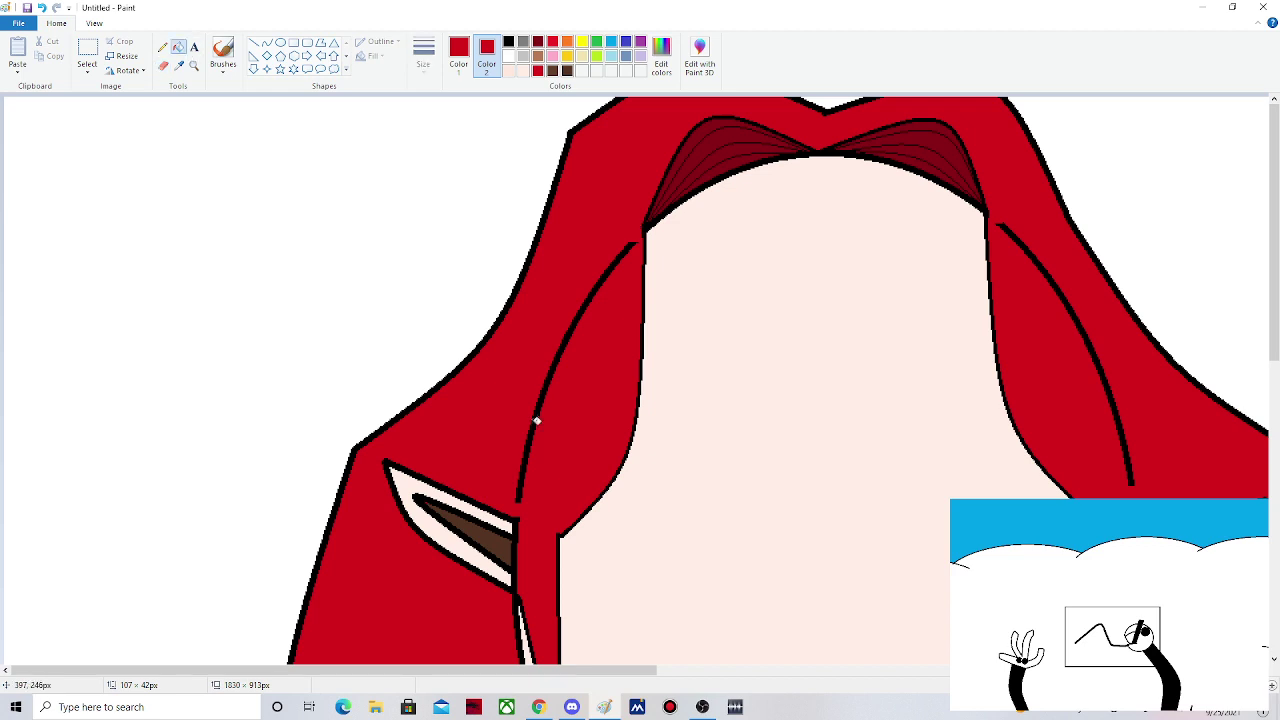
{"action": "left_click", "coordinate": [536, 421]}
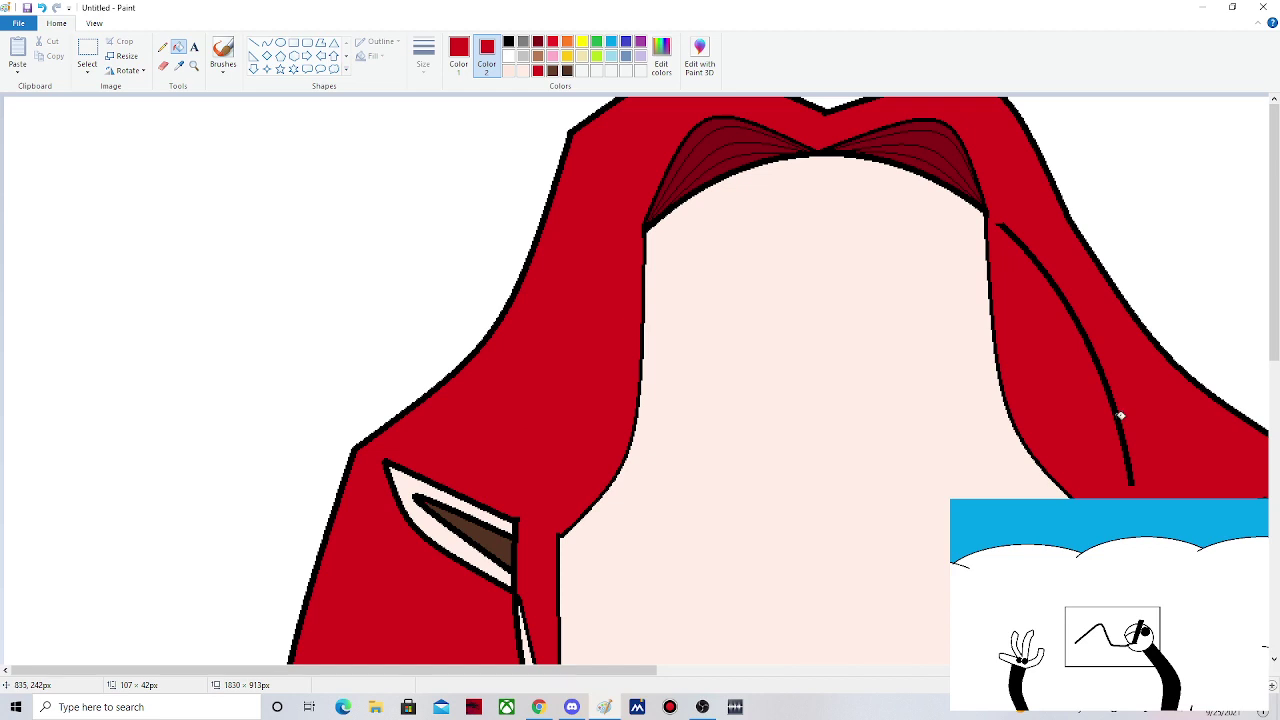
{"action": "left_click", "coordinate": [1120, 415]}
- Clean the outline at the base of the left ear with the red eraser, undoing the first pass and repeating it
{"action": "scroll", "coordinate": [1120, 415], "scroll_direction": "down", "scroll_amount": 3}
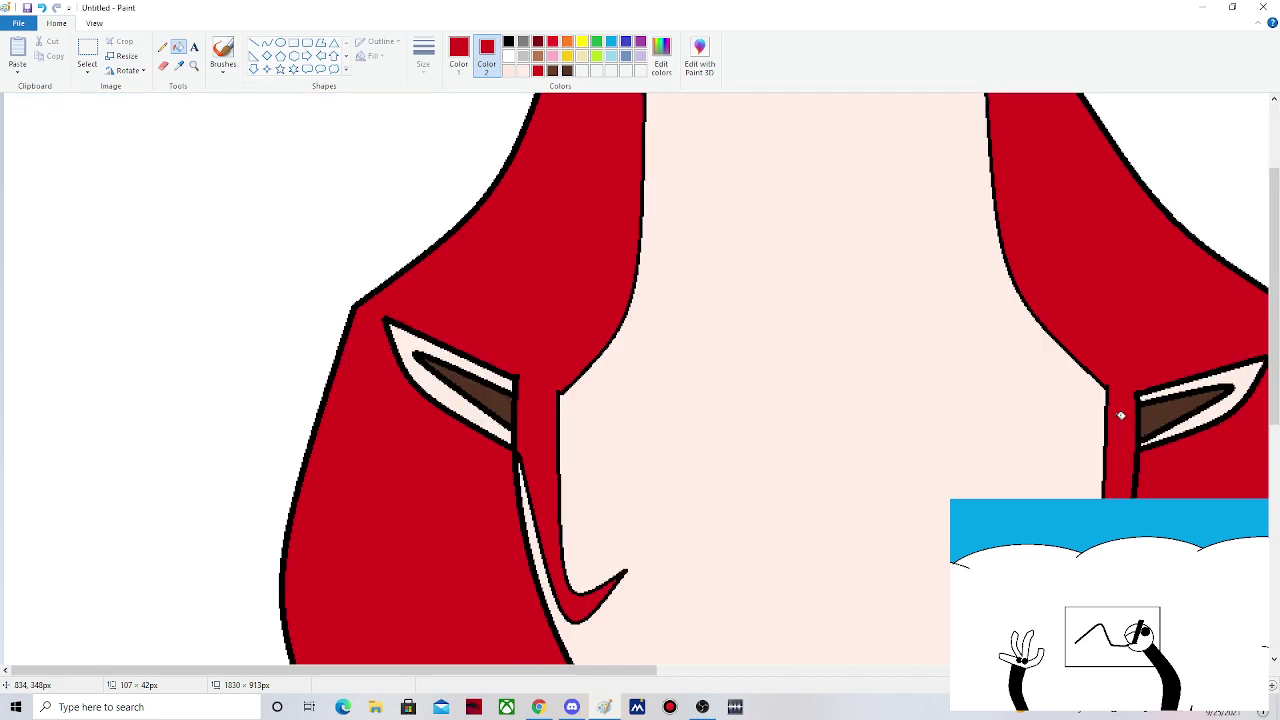
{"action": "left_click", "coordinate": [163, 66]}
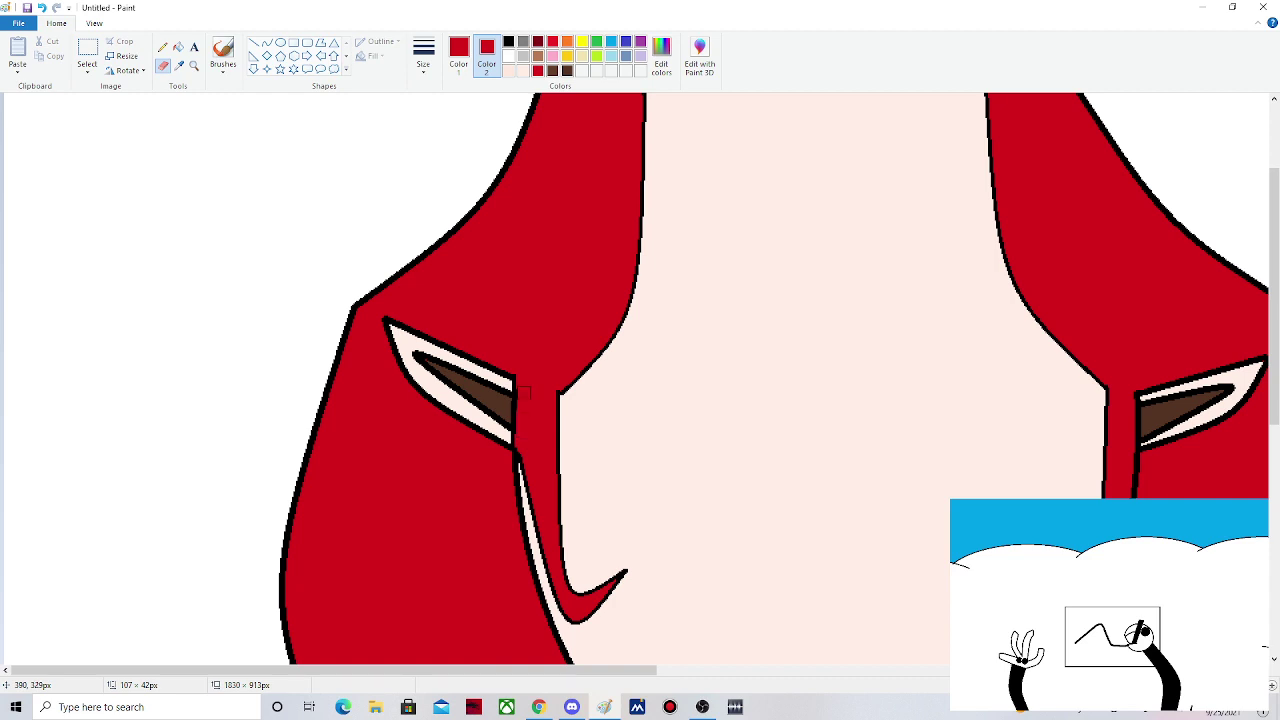
{"action": "left_click", "coordinate": [42, 8]}
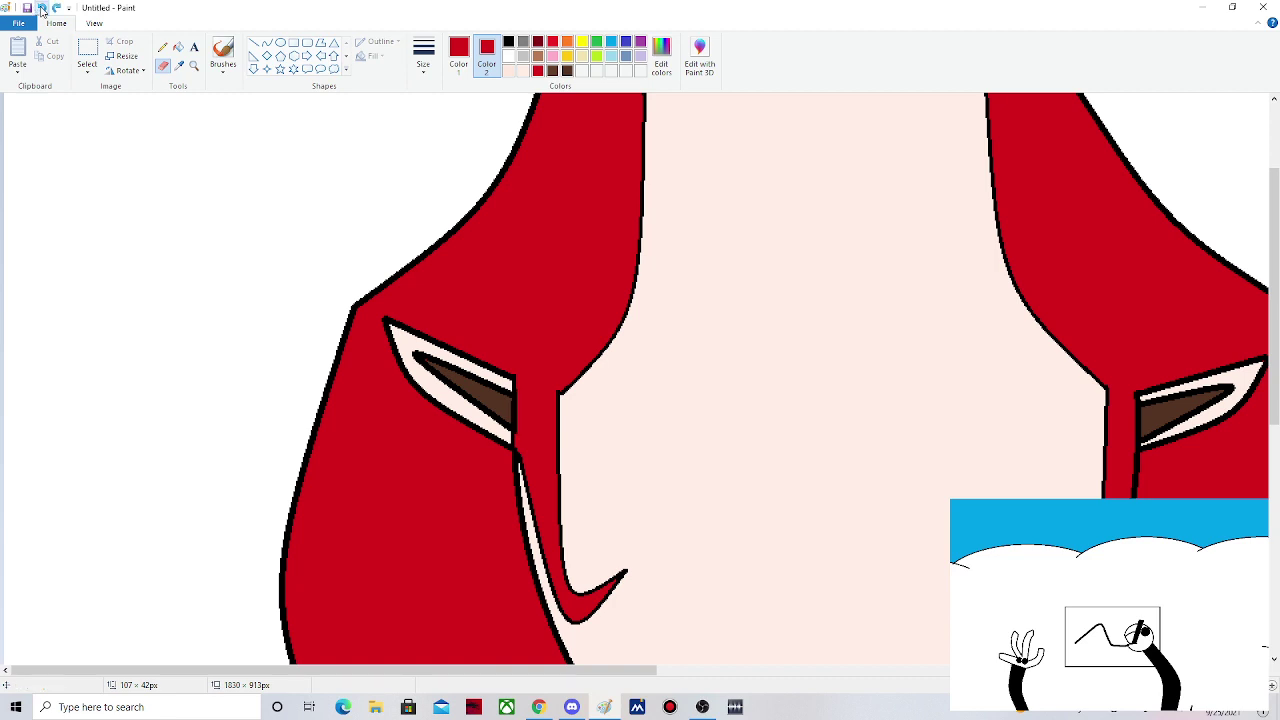
{"action": "left_click", "coordinate": [42, 8]}
{"action": "left_click_drag", "start_coordinate": [525, 398], "coordinate": [526, 385]}
- Erase the face outline crossing the right hair strand below the ear with bright red
{"action": "scroll", "coordinate": [1121, 366], "scroll_direction": "down", "scroll_amount": 3}
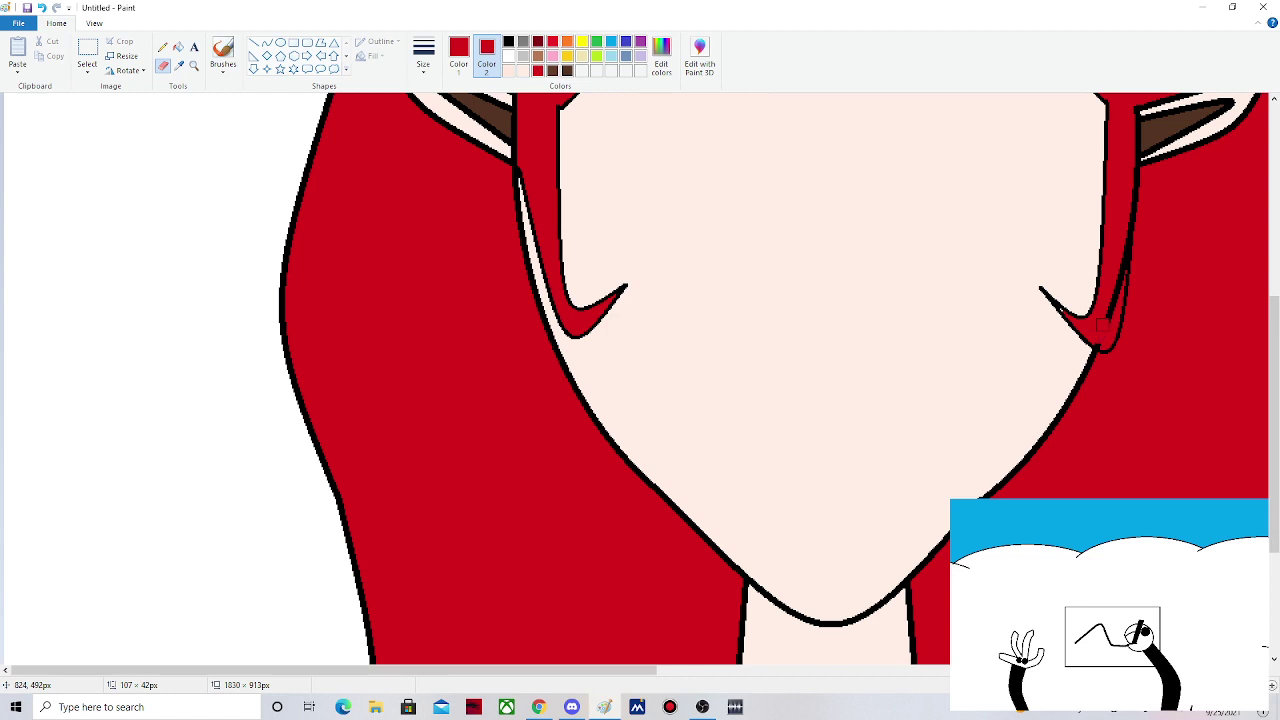
{"action": "left_click_drag", "start_coordinate": [1101, 326], "coordinate": [1114, 261]}
{"action": "left_click_drag", "start_coordinate": [1115, 273], "coordinate": [1119, 267]}
{"action": "left_click", "coordinate": [1050, 262]}
{"action": "left_click", "coordinate": [1120, 254]}
{"action": "left_click_drag", "start_coordinate": [1142, 269], "coordinate": [1136, 186]}
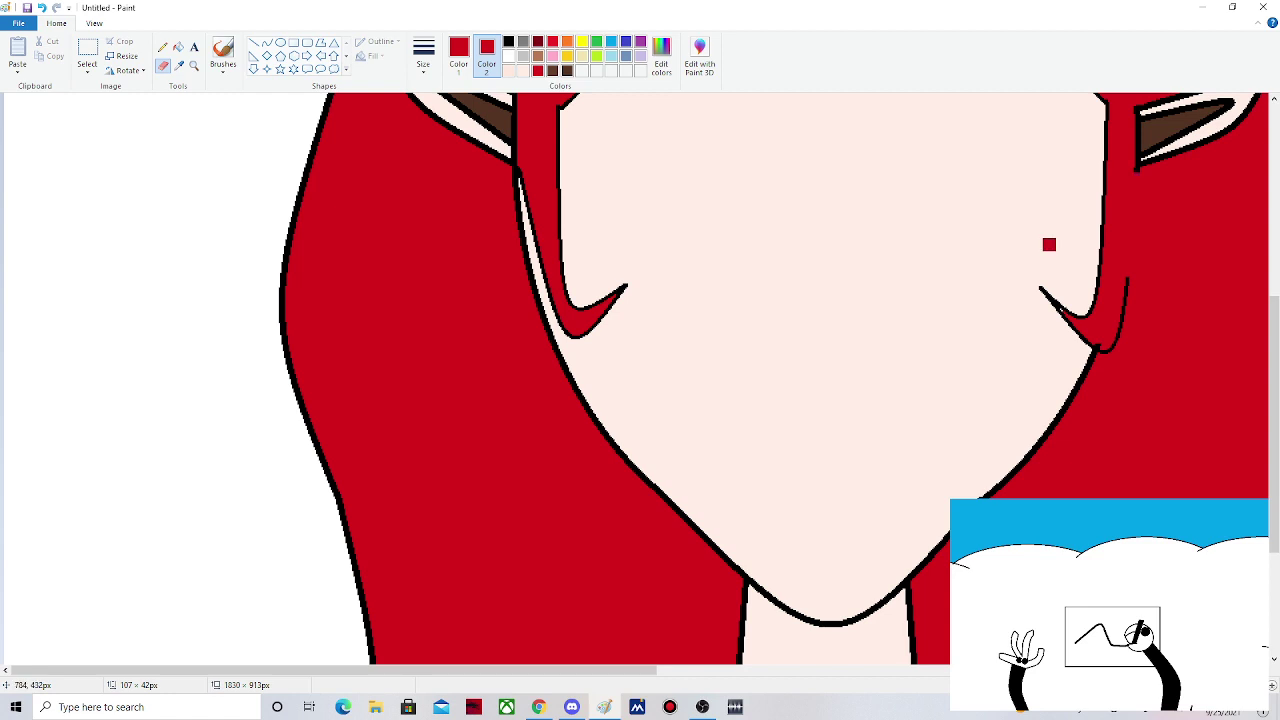
- Draw a black line about 9 by 84 px from the right ear to the strand's lower curve and erase the leftover outline stub
{"action": "left_click", "coordinate": [255, 44]}
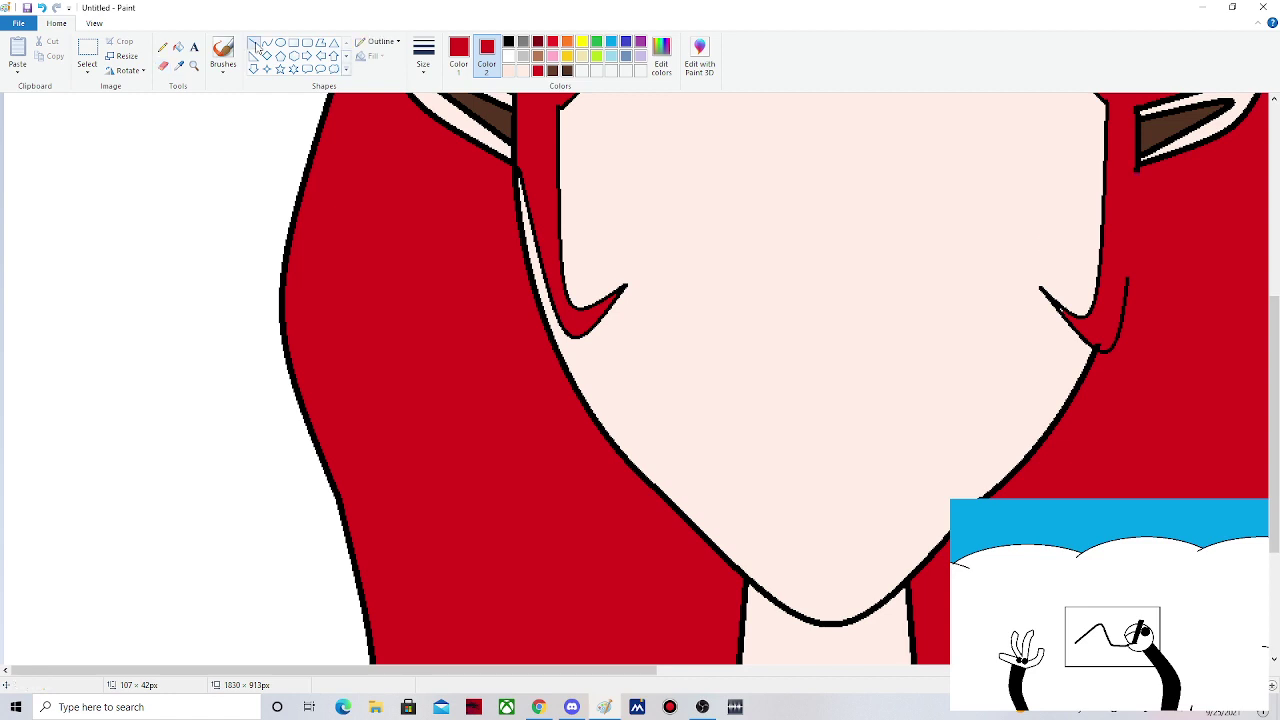
{"action": "left_click", "coordinate": [459, 52]}
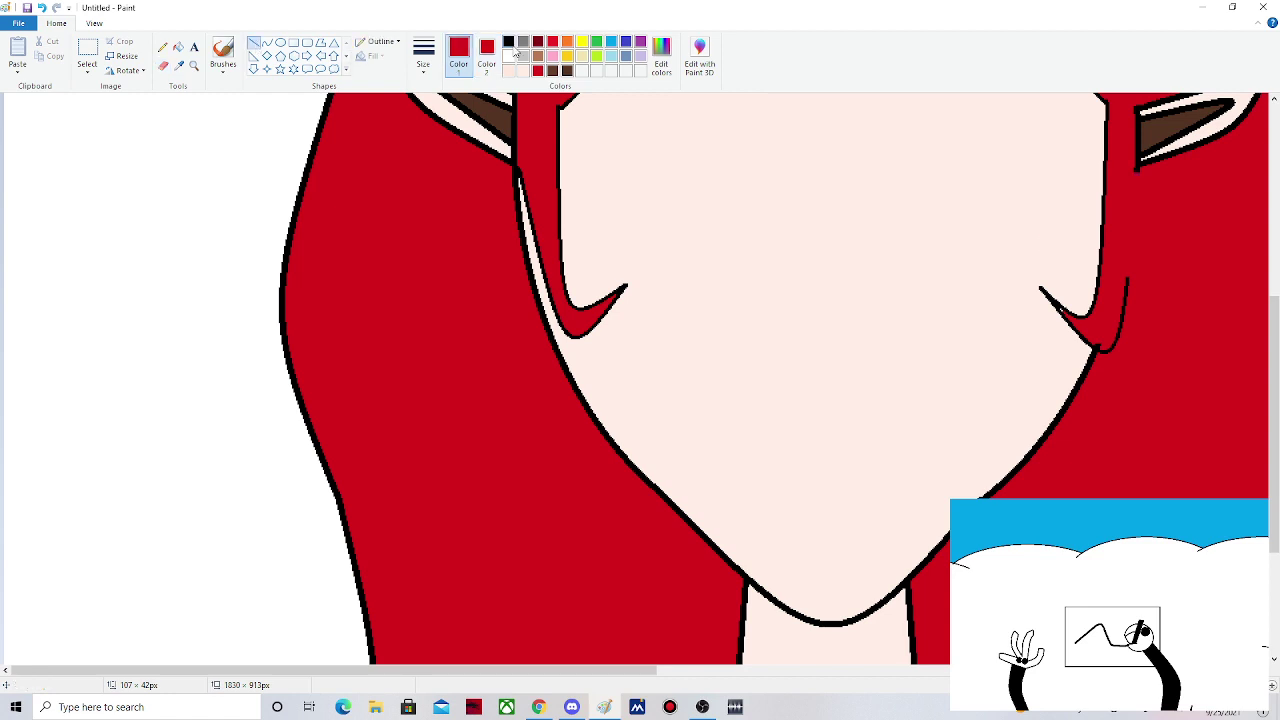
{"action": "left_click", "coordinate": [509, 42]}
{"action": "left_click_drag", "start_coordinate": [1137, 170], "coordinate": [1127, 281]}
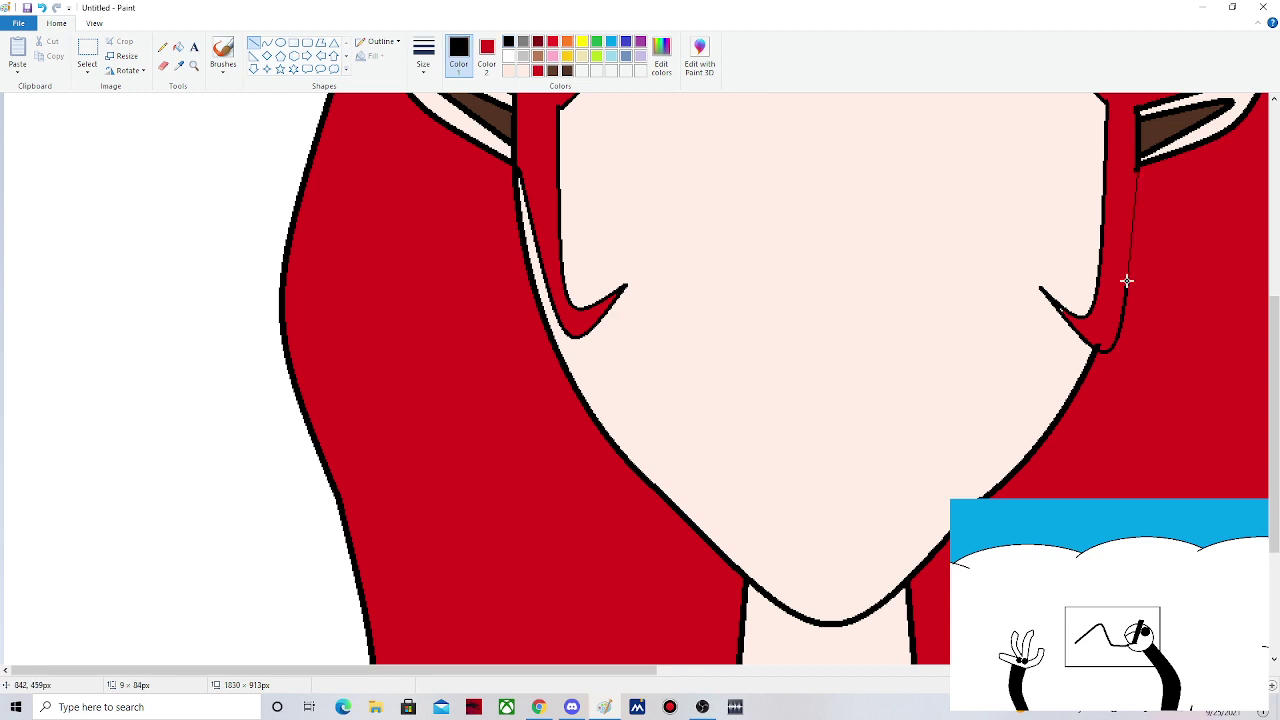
{"action": "left_click", "coordinate": [423, 55]}
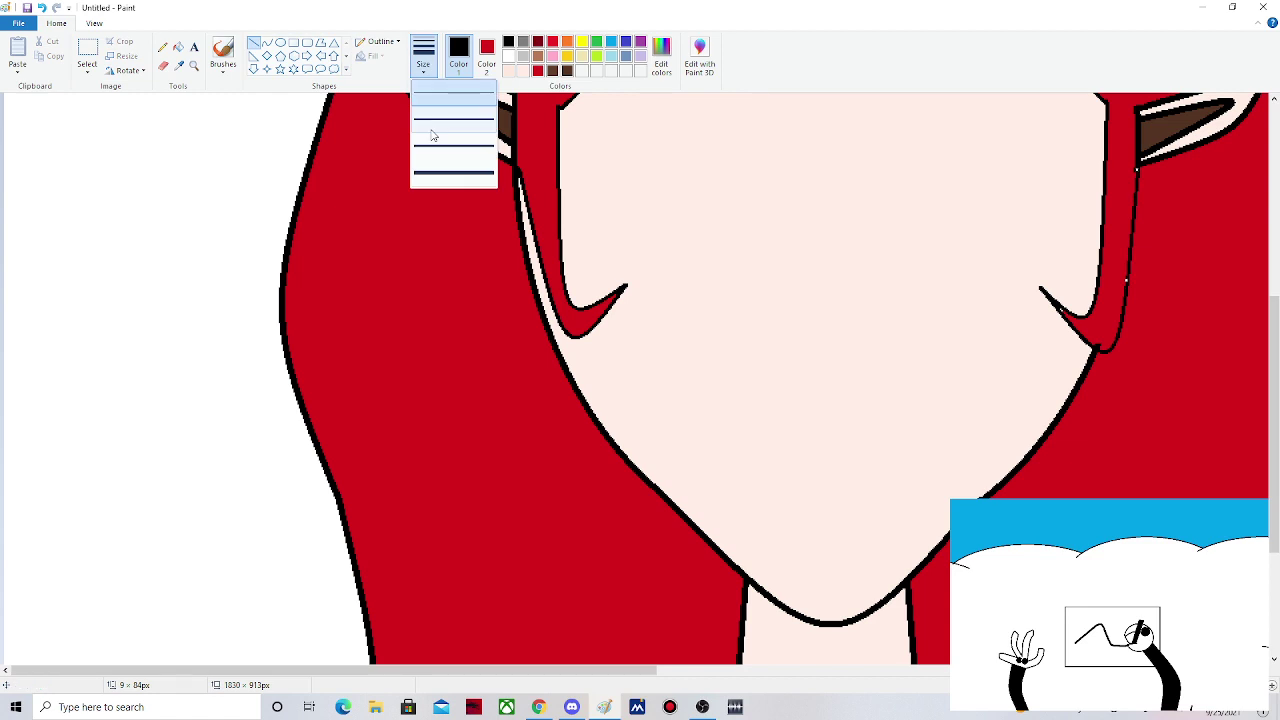
{"action": "left_click", "coordinate": [433, 135]}
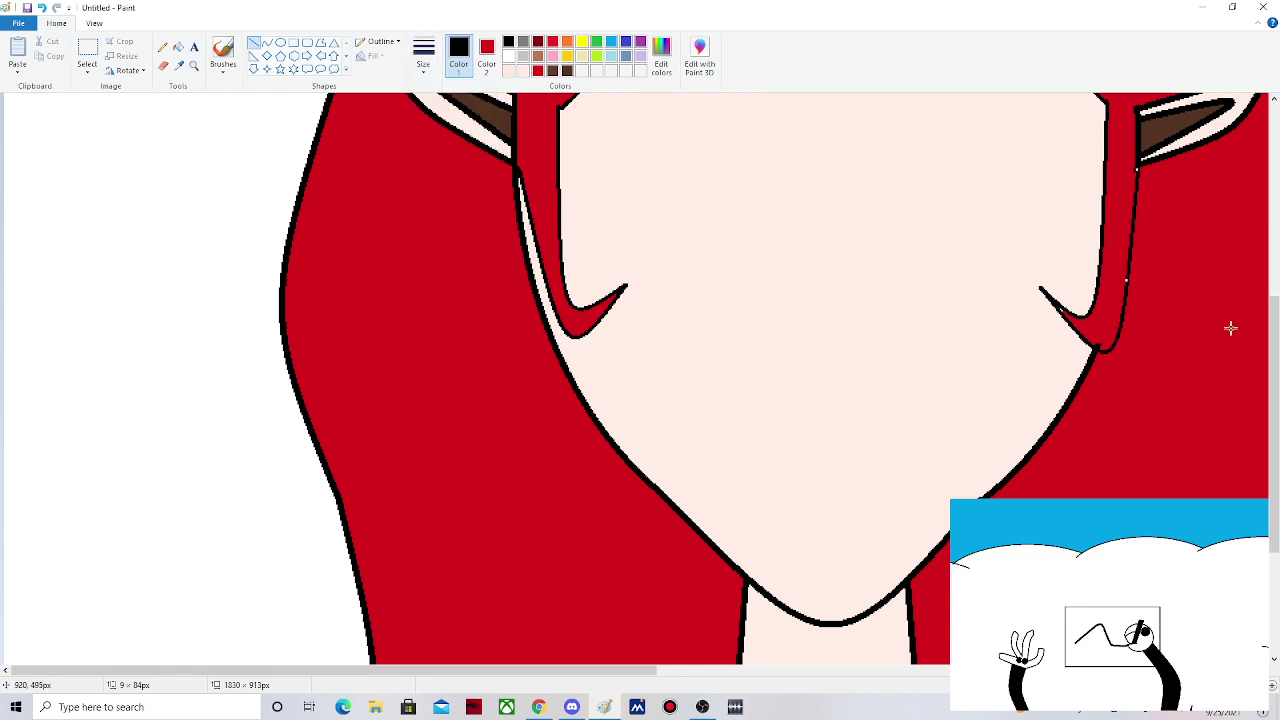
{"action": "key", "text": "alt+h"}
{"action": "key", "text": "e"}
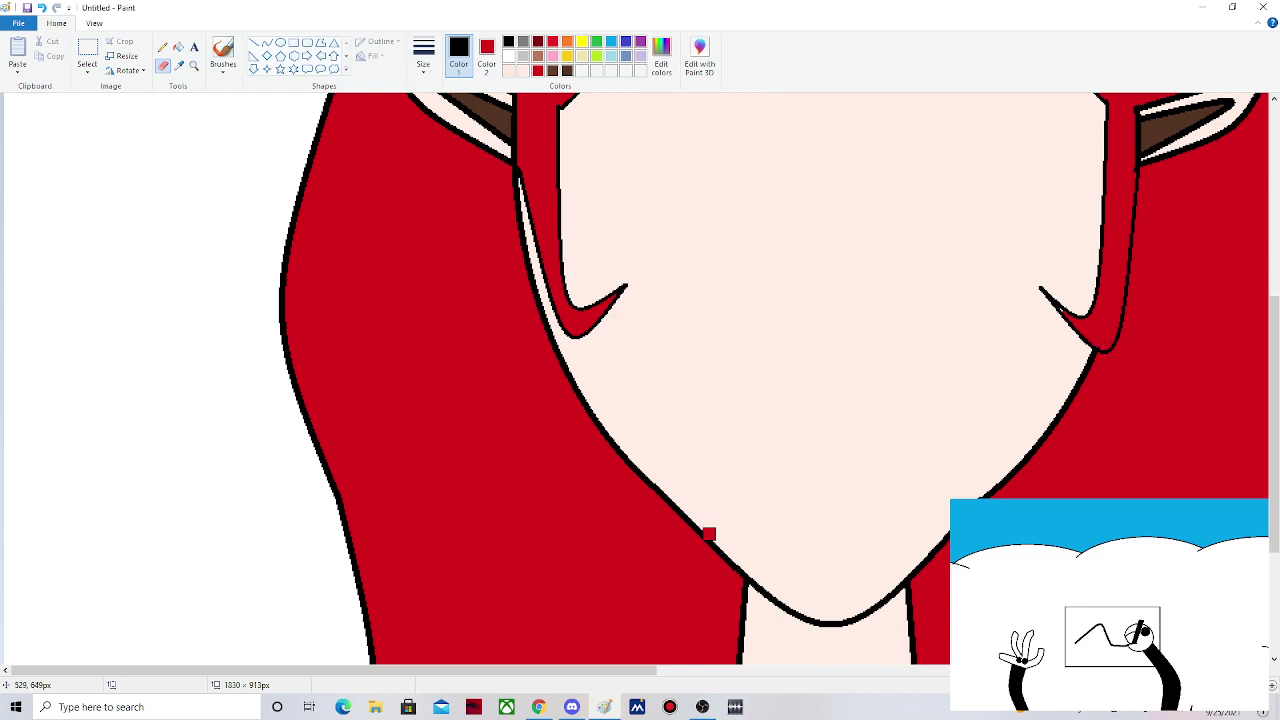
- Switch to OBS to check the stream chat again and return to Paint
{"action": "key", "text": "alt+Tab"}
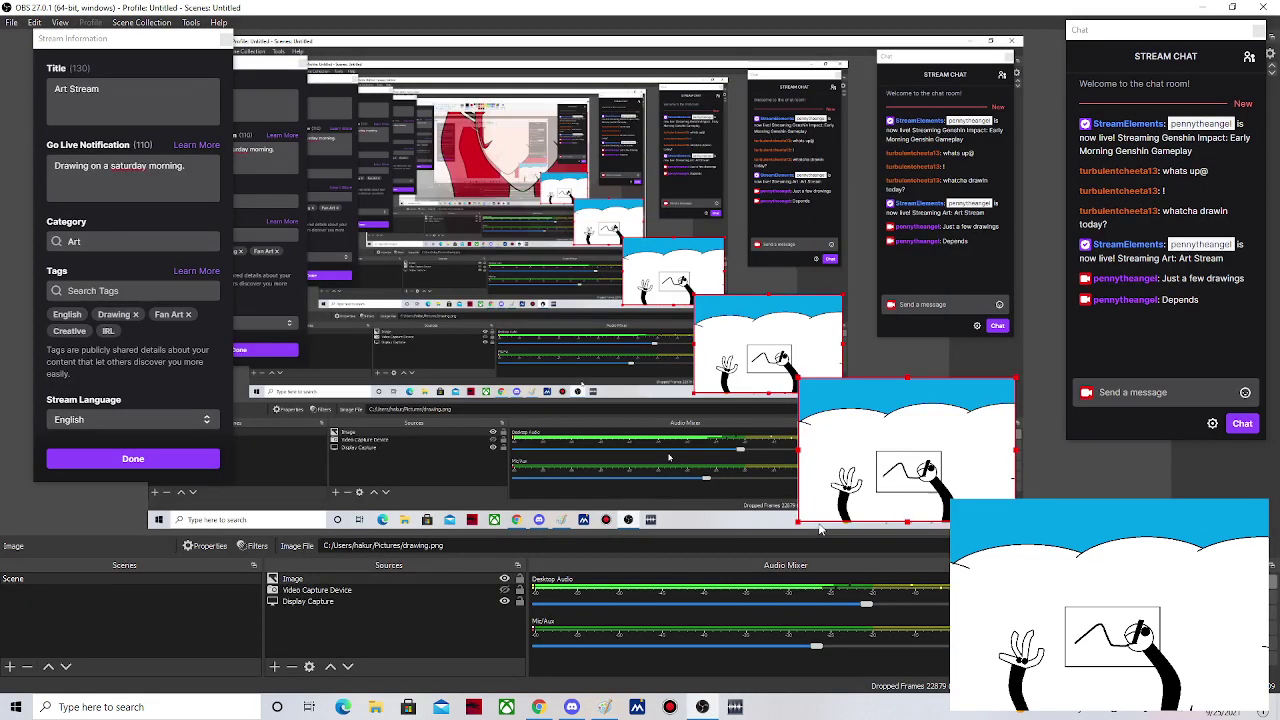
{"action": "left_click", "coordinate": [1205, 10]}
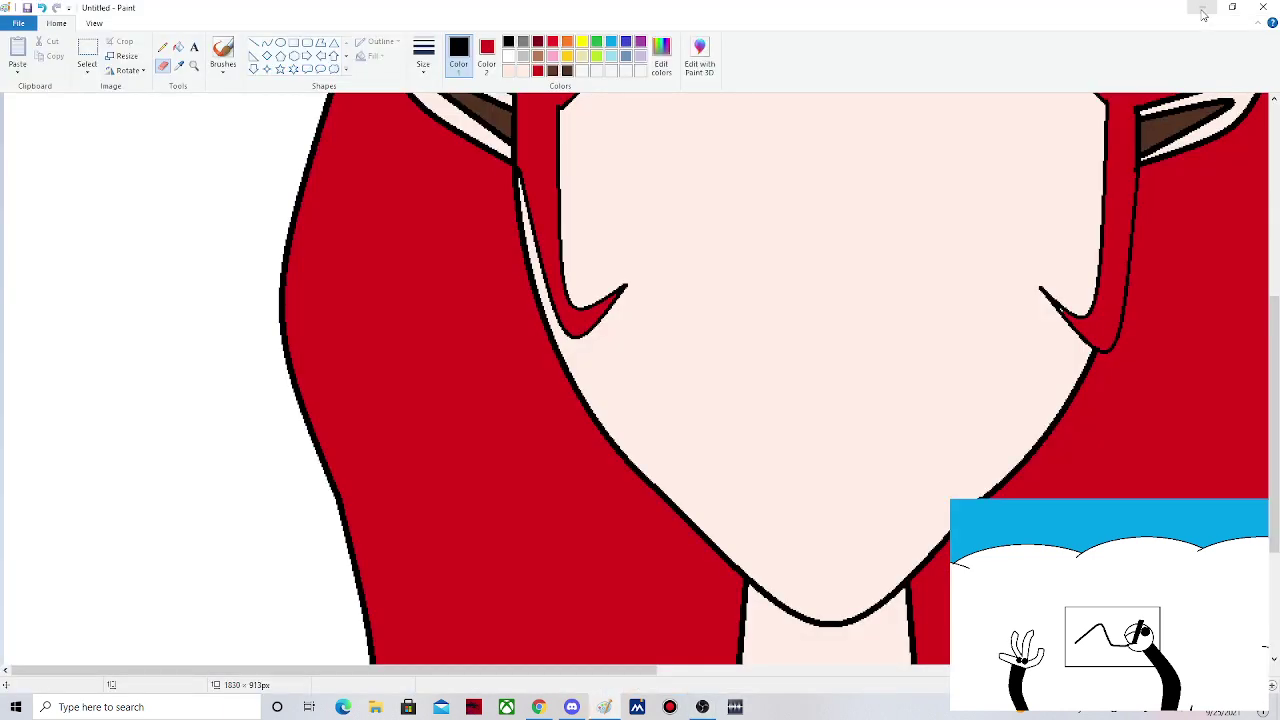
- Touch up the right hair strand's lower curve with a red line about 29 by 25 px inside its tip and short black outline strokes
{"action": "left_click", "coordinate": [252, 44]}
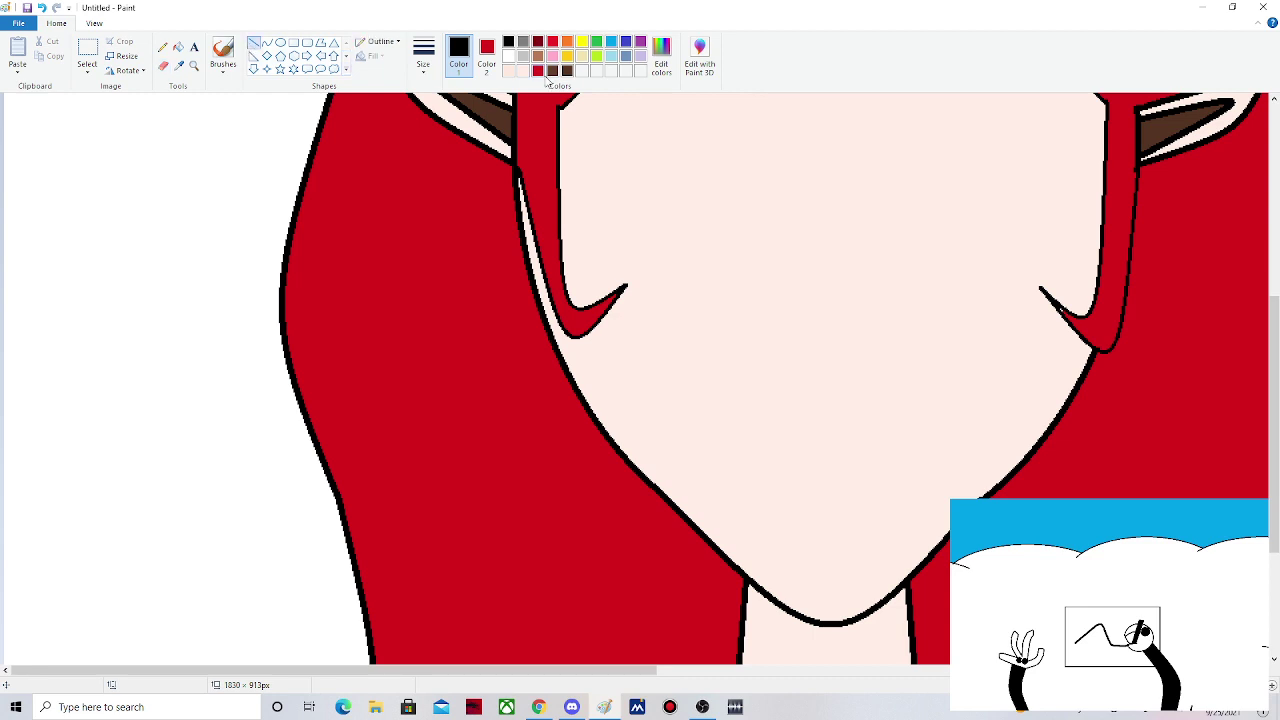
{"action": "left_click", "coordinate": [537, 70]}
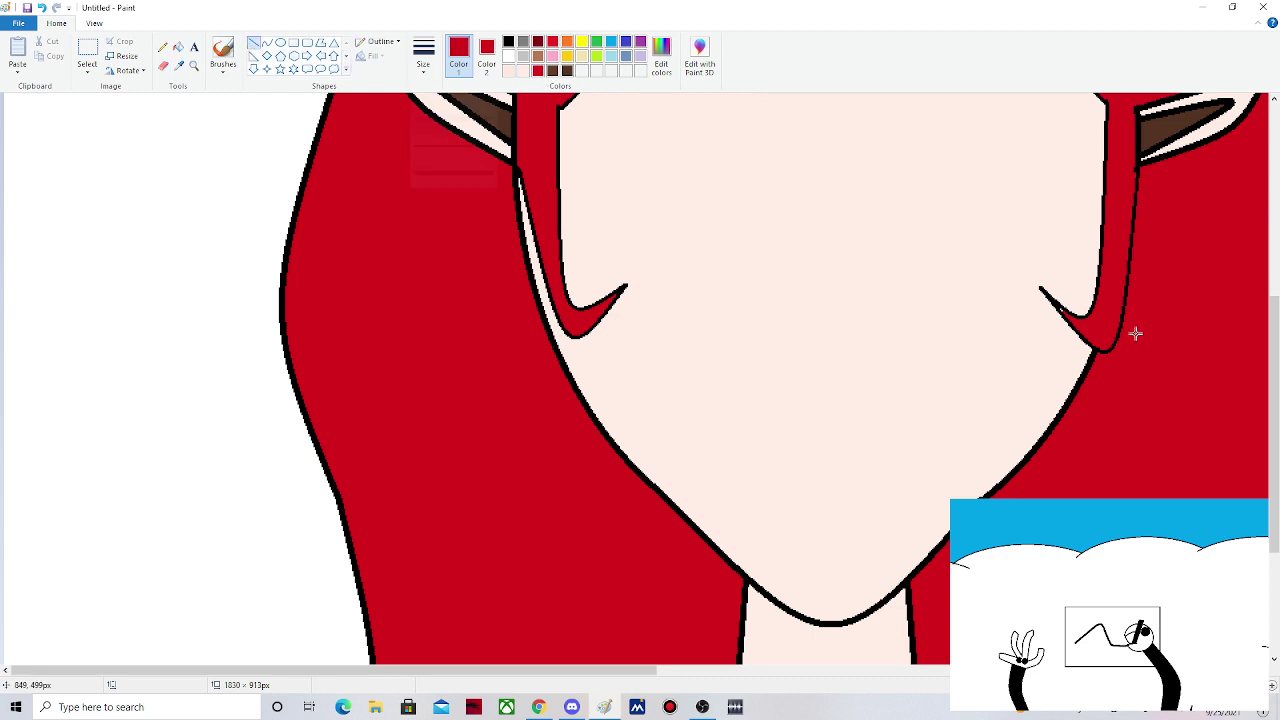
{"action": "left_click_drag", "start_coordinate": [1096, 337], "coordinate": [1058, 304]}
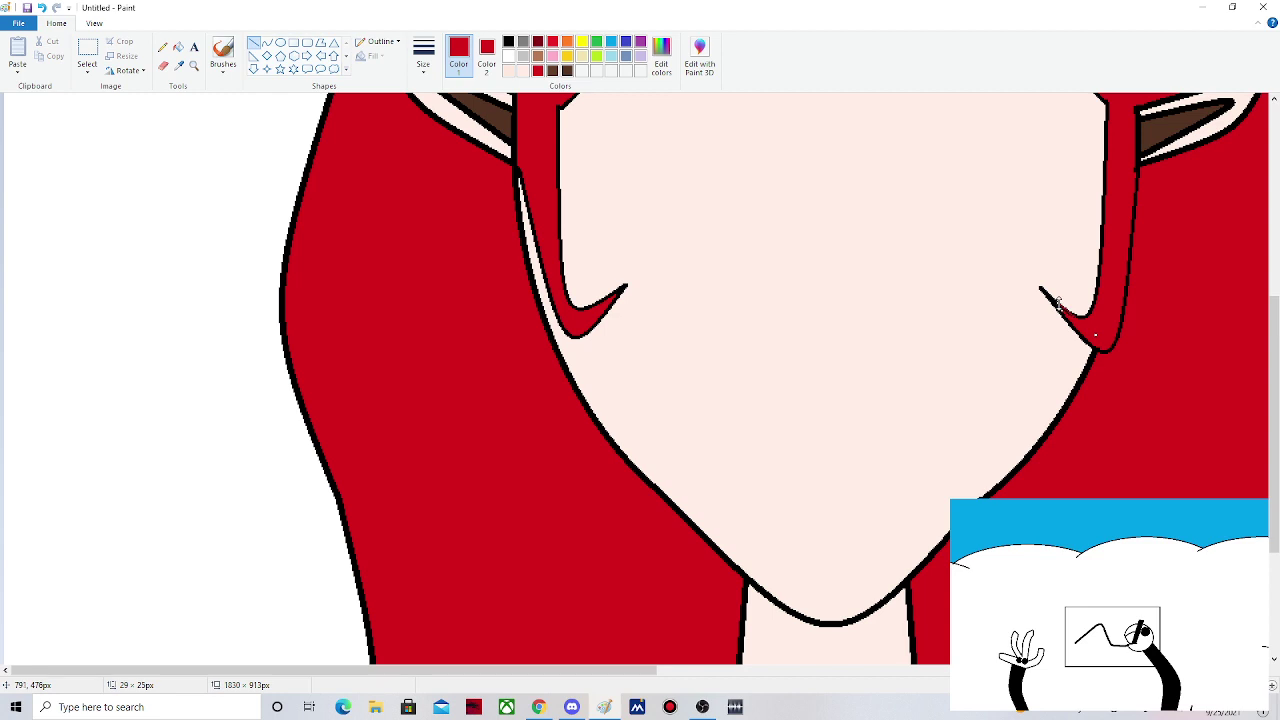
{"action": "left_click", "coordinate": [1168, 352]}
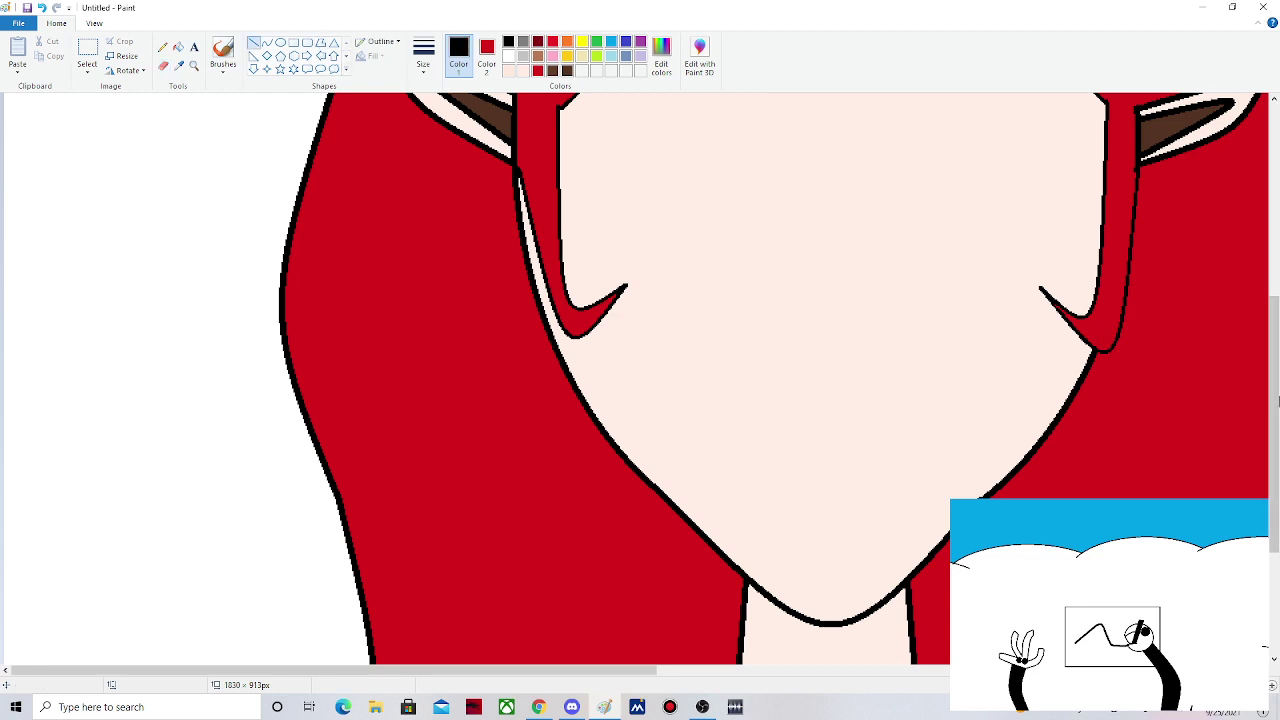
{"action": "left_click_drag", "start_coordinate": [1105, 344], "coordinate": [1108, 348]}
{"action": "left_click_drag", "start_coordinate": [1118, 340], "coordinate": [1108, 347]}
{"action": "scroll", "coordinate": [1167, 360], "scroll_direction": "up", "scroll_amount": 4}
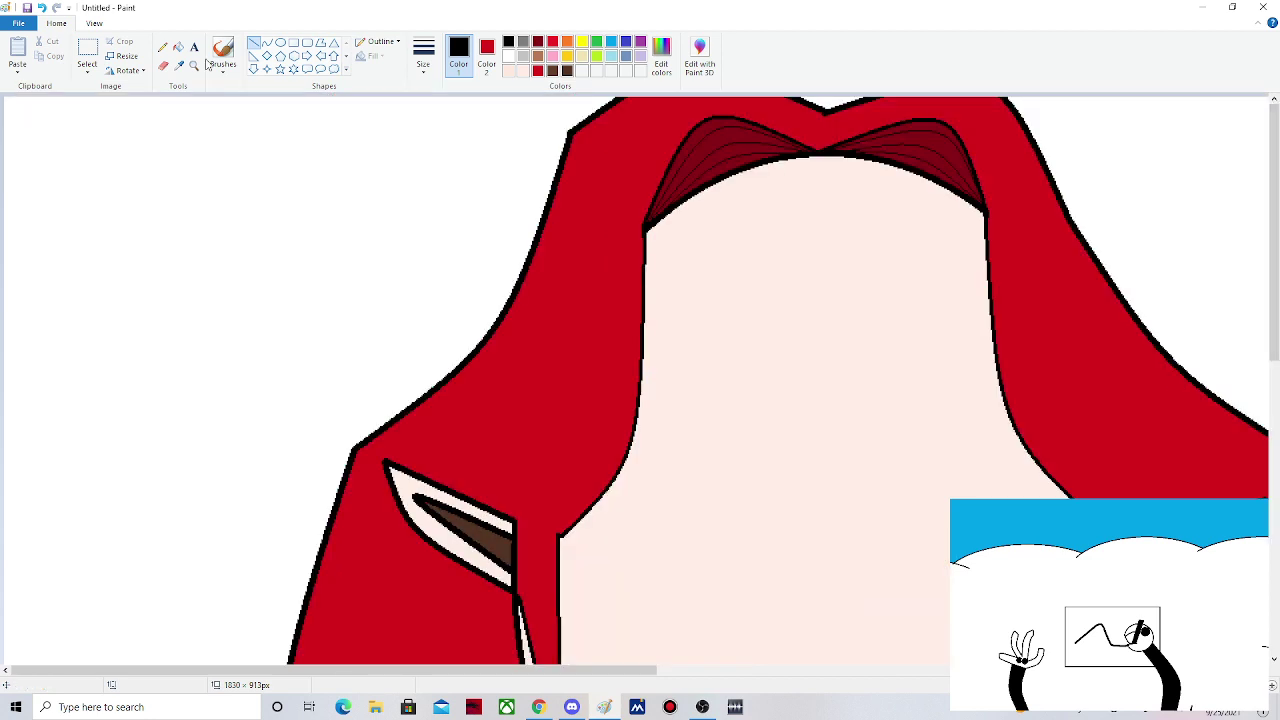
{"action": "left_click", "coordinate": [163, 65]}
{"action": "left_click", "coordinate": [537, 71]}
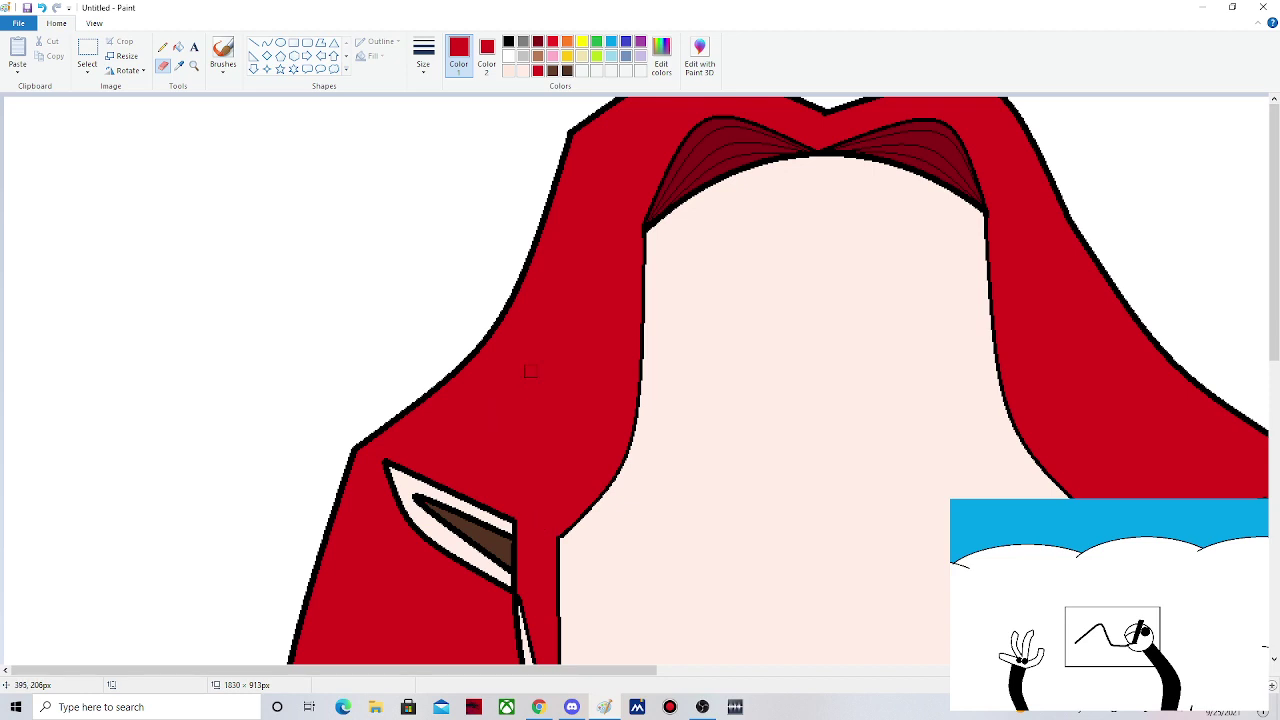
{"action": "left_click", "coordinate": [1274, 420]}
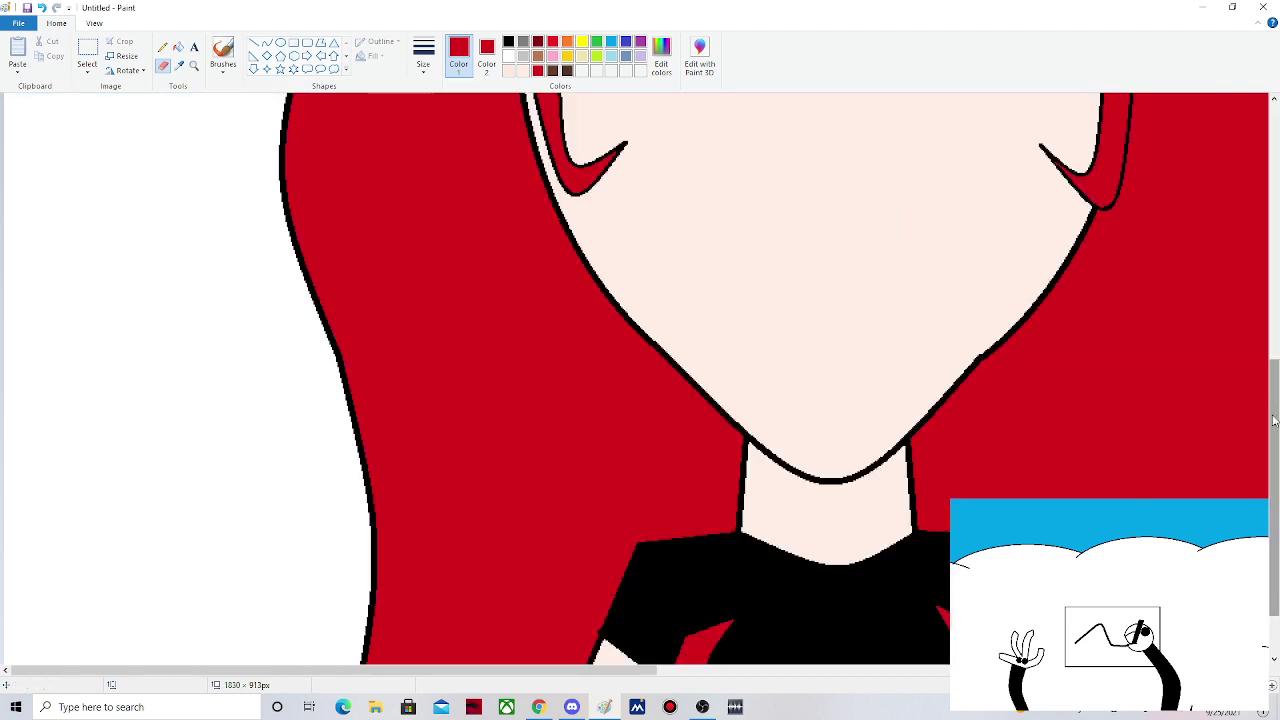
{"action": "scroll", "coordinate": [1274, 420], "scroll_direction": "up", "scroll_amount": 5}
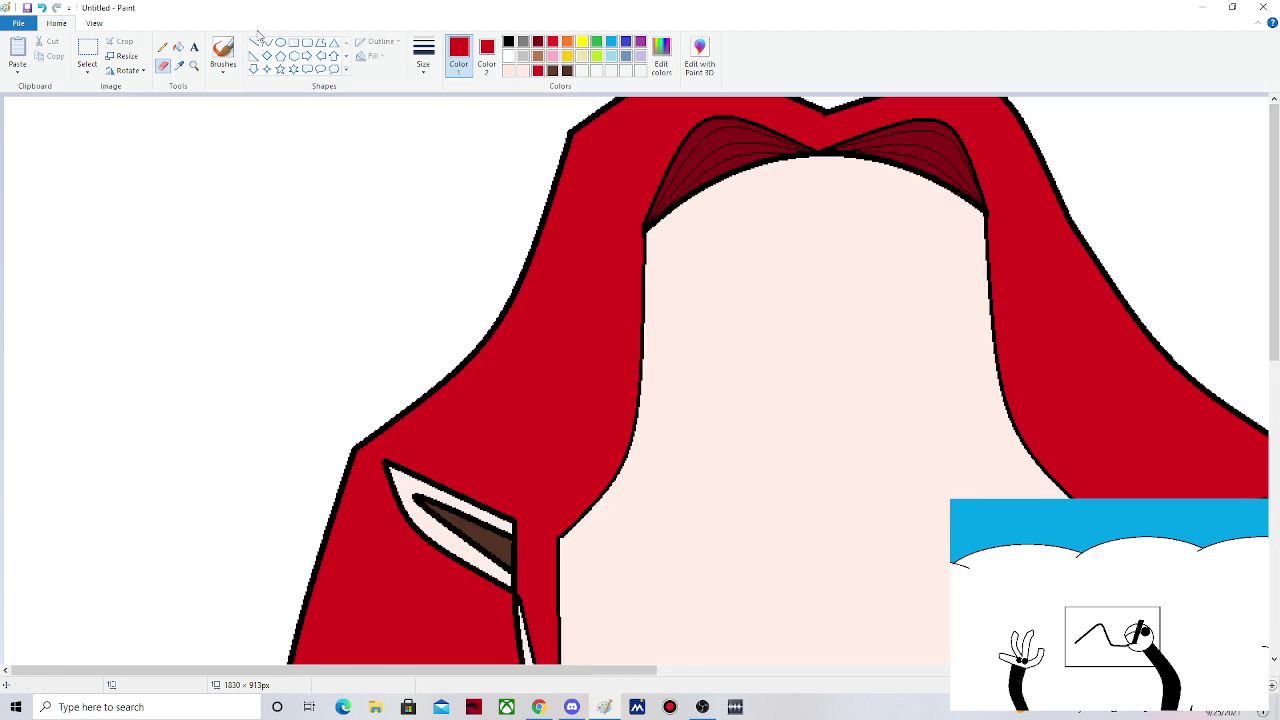
- Choose the ellipse shape with black as the outline colour for drawing on the character
{"action": "left_click", "coordinate": [281, 42]}
{"action": "left_click", "coordinate": [509, 41]}
{"action": "scroll", "coordinate": [343, 236], "scroll_direction": "down", "scroll_amount": 5}
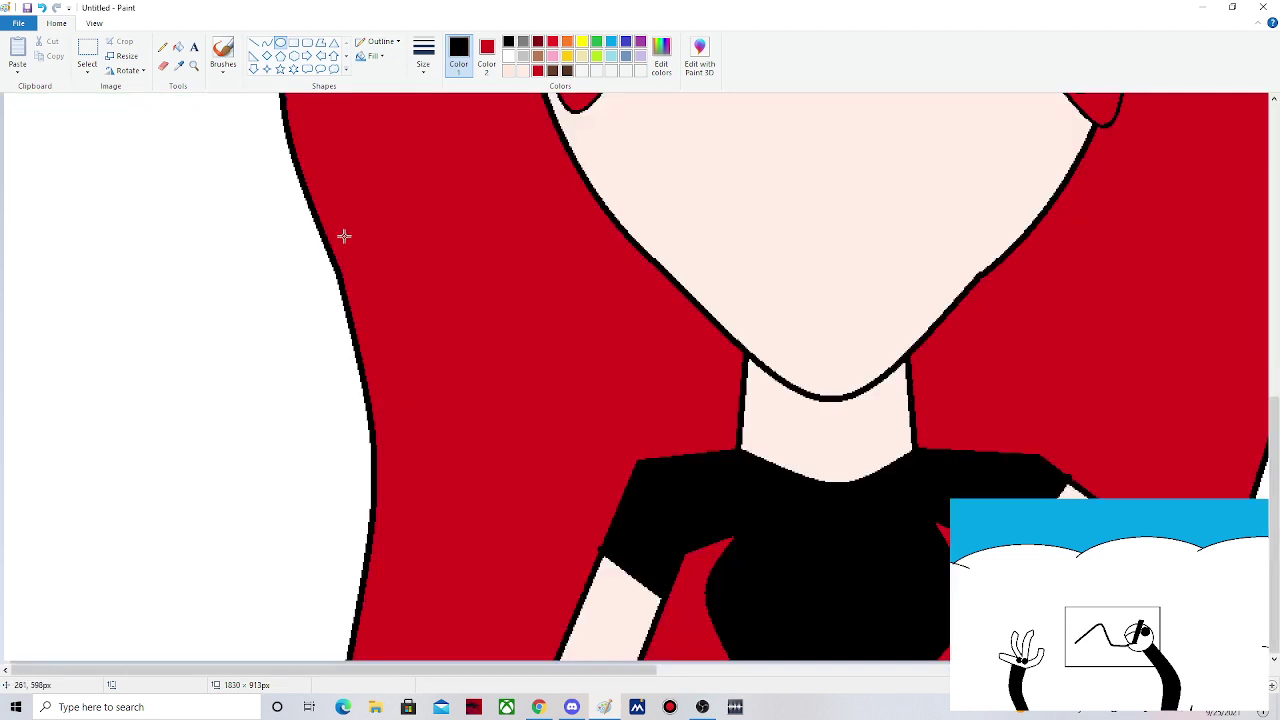
- Draw a black curved line across the lower neck, bowed down parallel to the shirt's neckline
{"action": "left_click", "coordinate": [267, 42]}
{"action": "left_click_drag", "start_coordinate": [741, 421], "coordinate": [909, 421]}
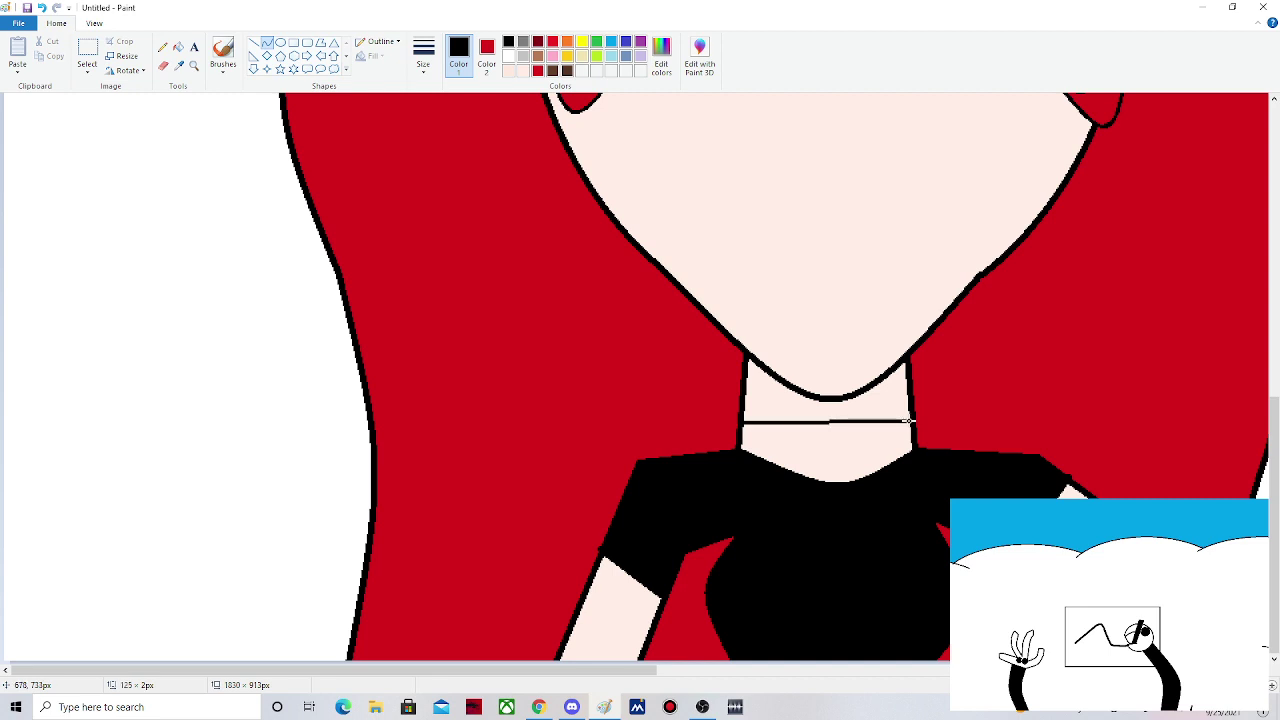
{"action": "left_click_drag", "start_coordinate": [830, 423], "coordinate": [834, 469]}
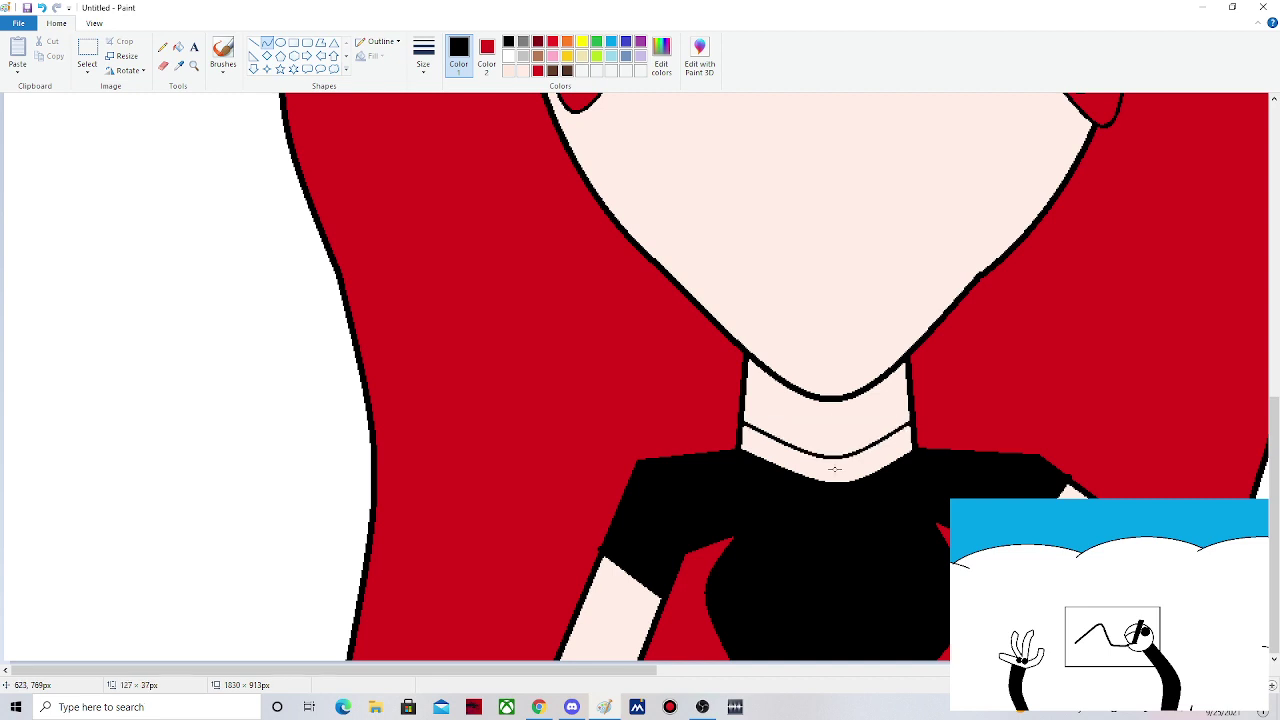
{"action": "left_click", "coordinate": [834, 466]}
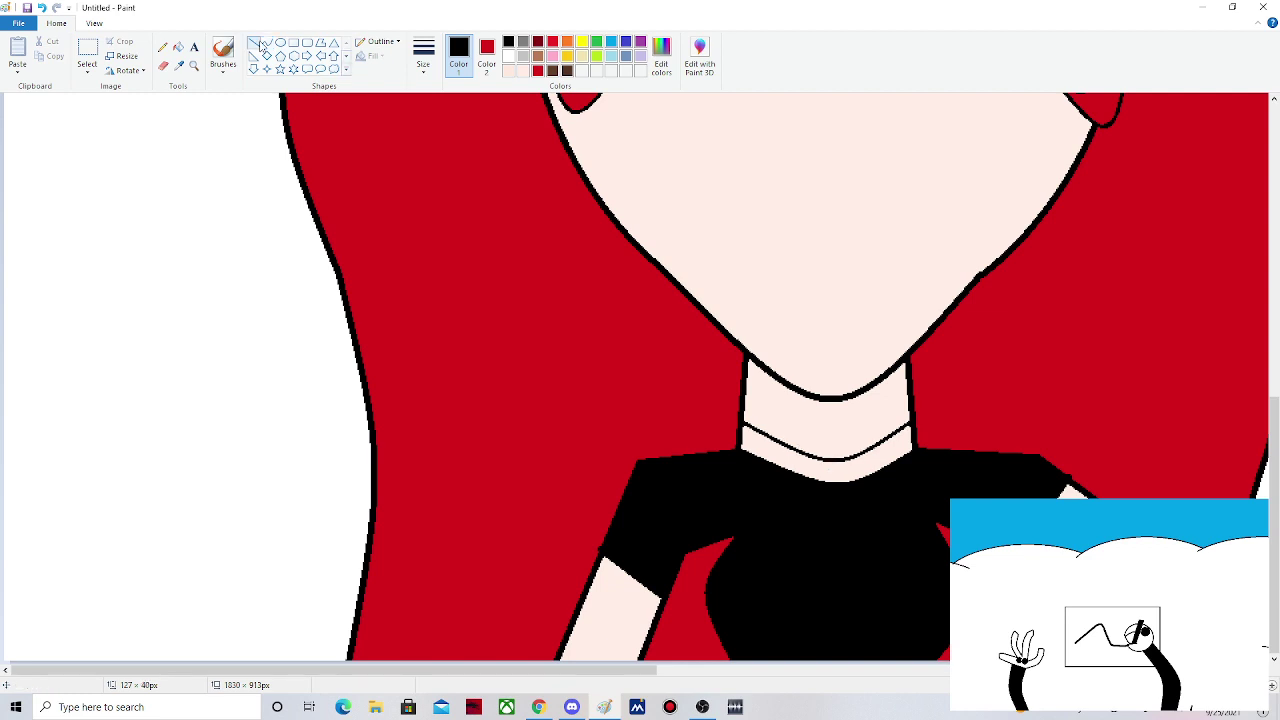
- Draw a second downward-bowed black curve higher on the neck and fill the band between both curves black as a choker
{"action": "left_click", "coordinate": [266, 42]}
{"action": "left_click_drag", "start_coordinate": [740, 392], "coordinate": [908, 396]}
{"action": "left_click", "coordinate": [830, 428]}
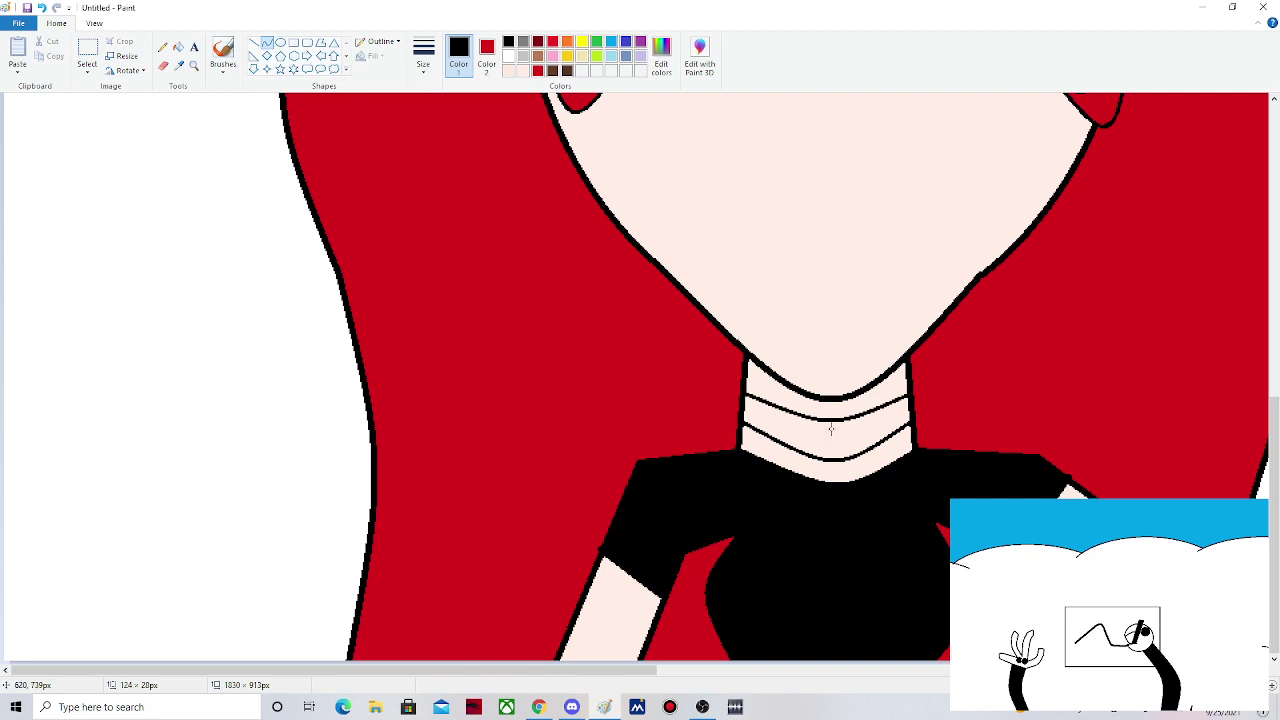
{"action": "left_click", "coordinate": [185, 50]}
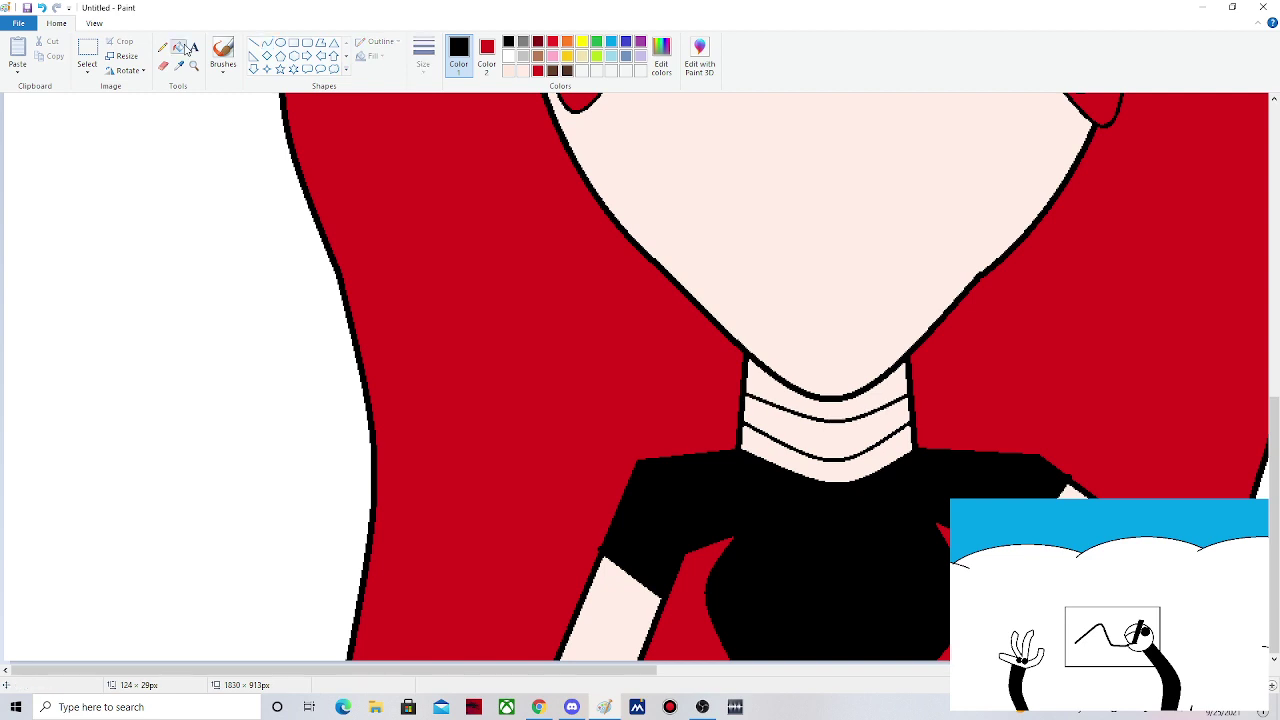
{"action": "left_click", "coordinate": [826, 413]}
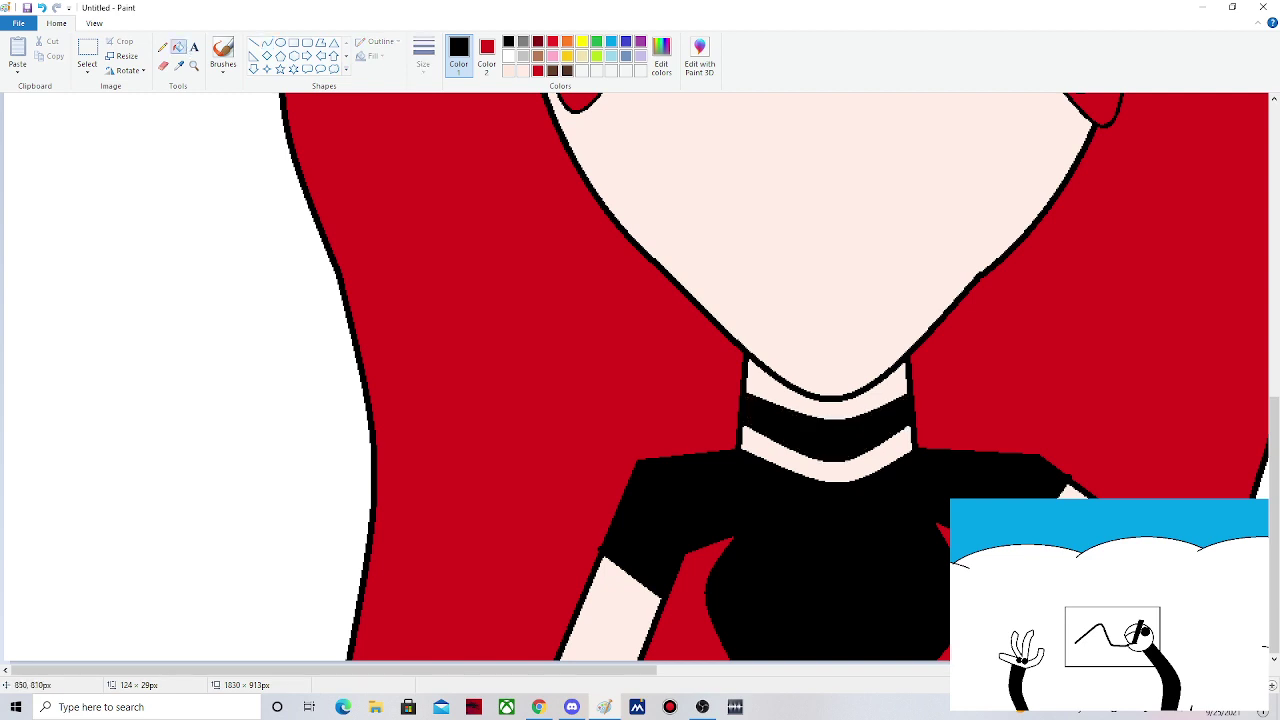
- Draw a tall, narrow 25% gray rectangle outline, about 20 × 125 px, down the center of the black shirt's chest
{"action": "left_click", "coordinate": [294, 43]}
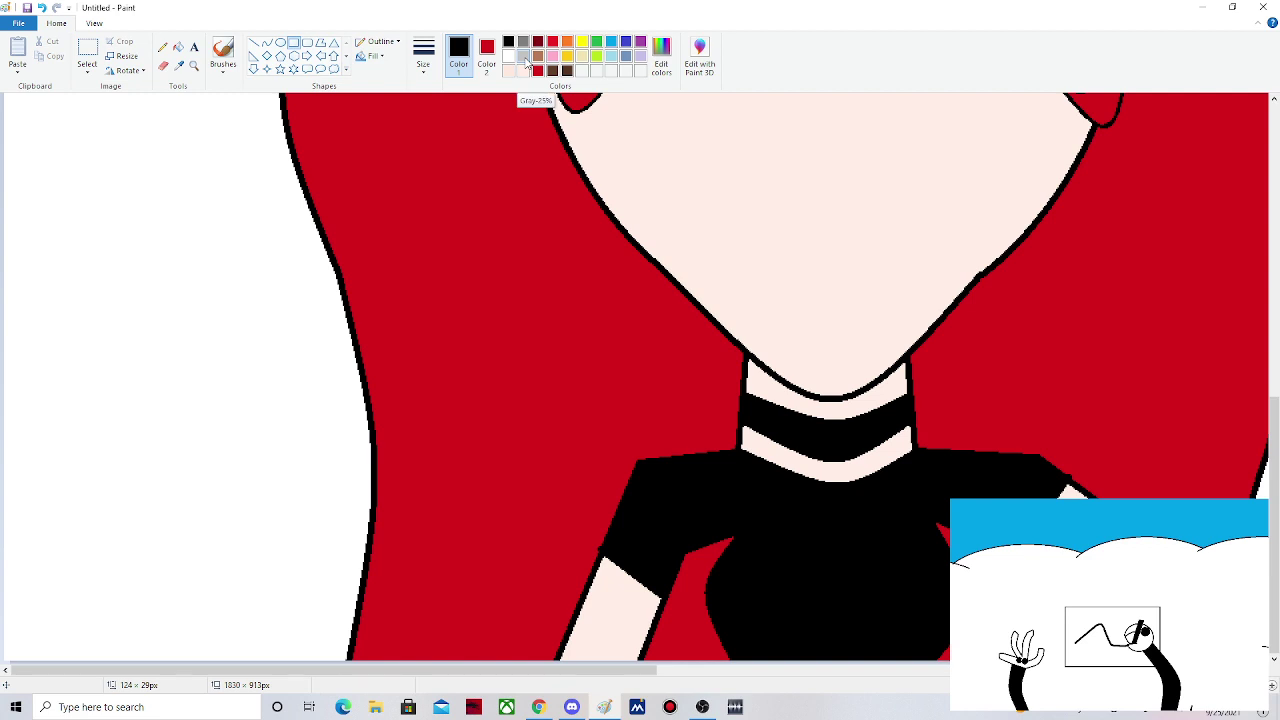
{"action": "left_click", "coordinate": [525, 58]}
{"action": "left_click", "coordinate": [424, 66]}
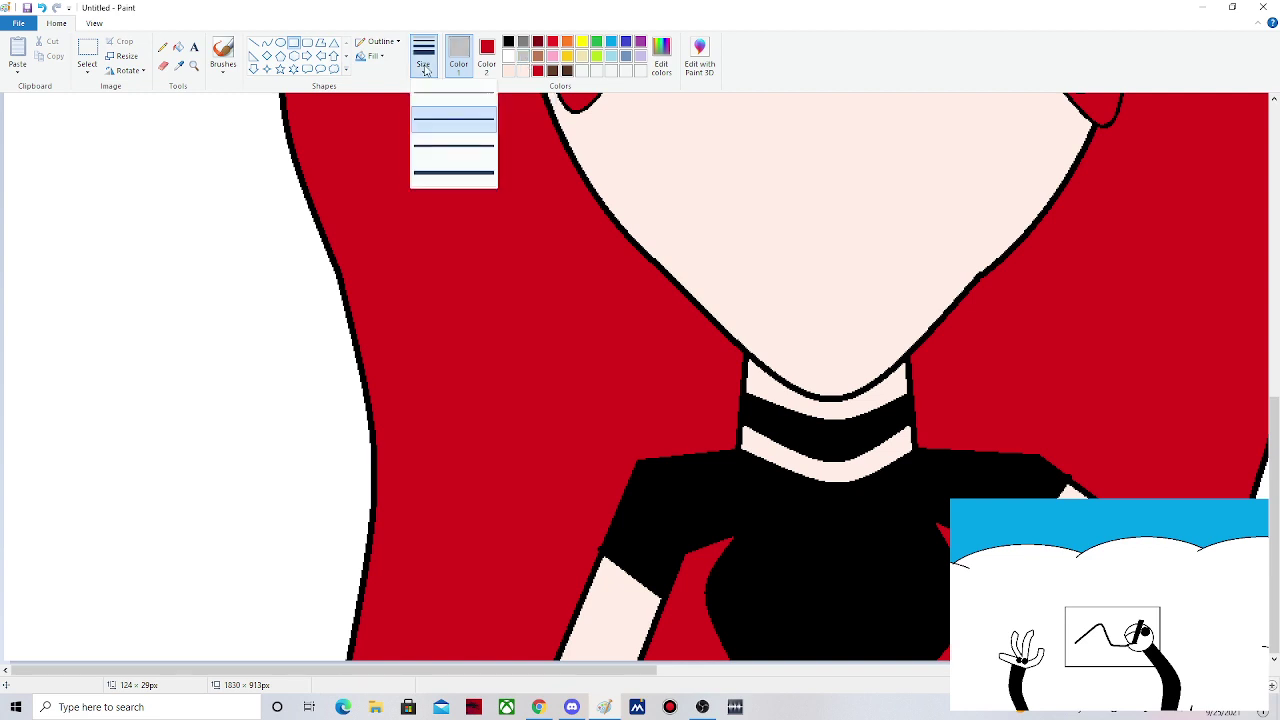
{"action": "left_click", "coordinate": [824, 554]}
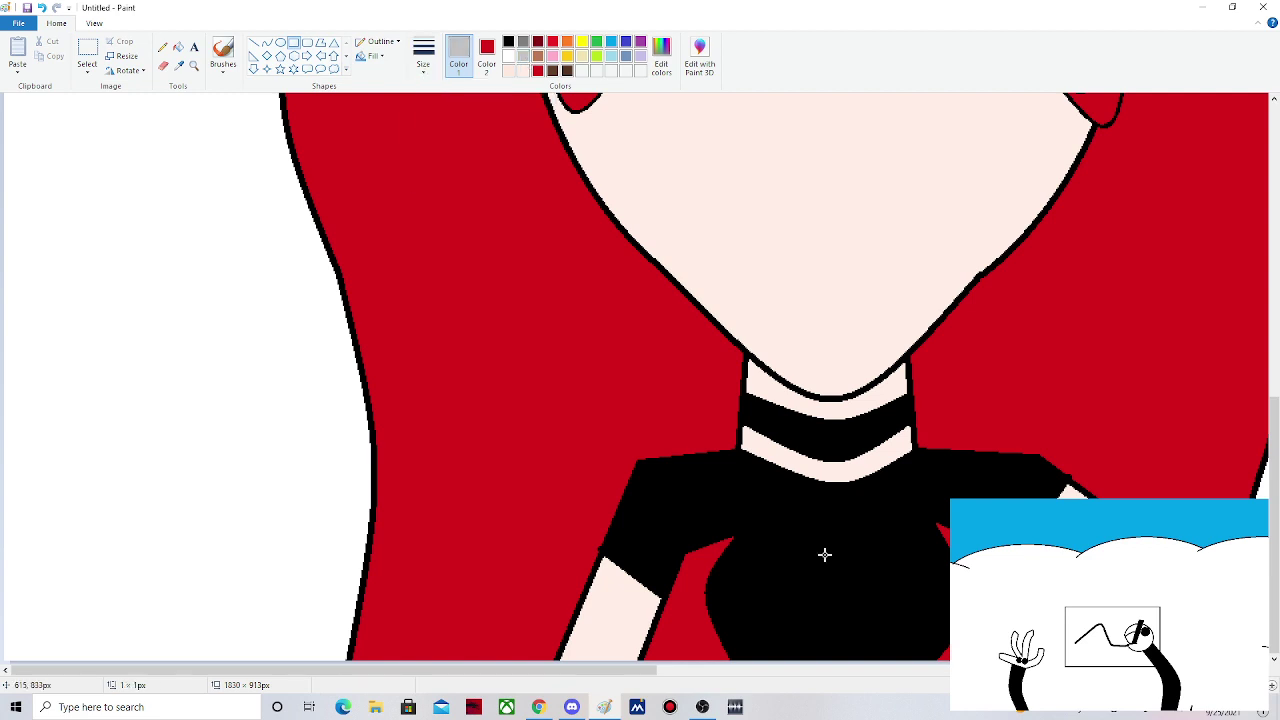
{"action": "left_click_drag", "start_coordinate": [824, 554], "coordinate": [852, 714]}
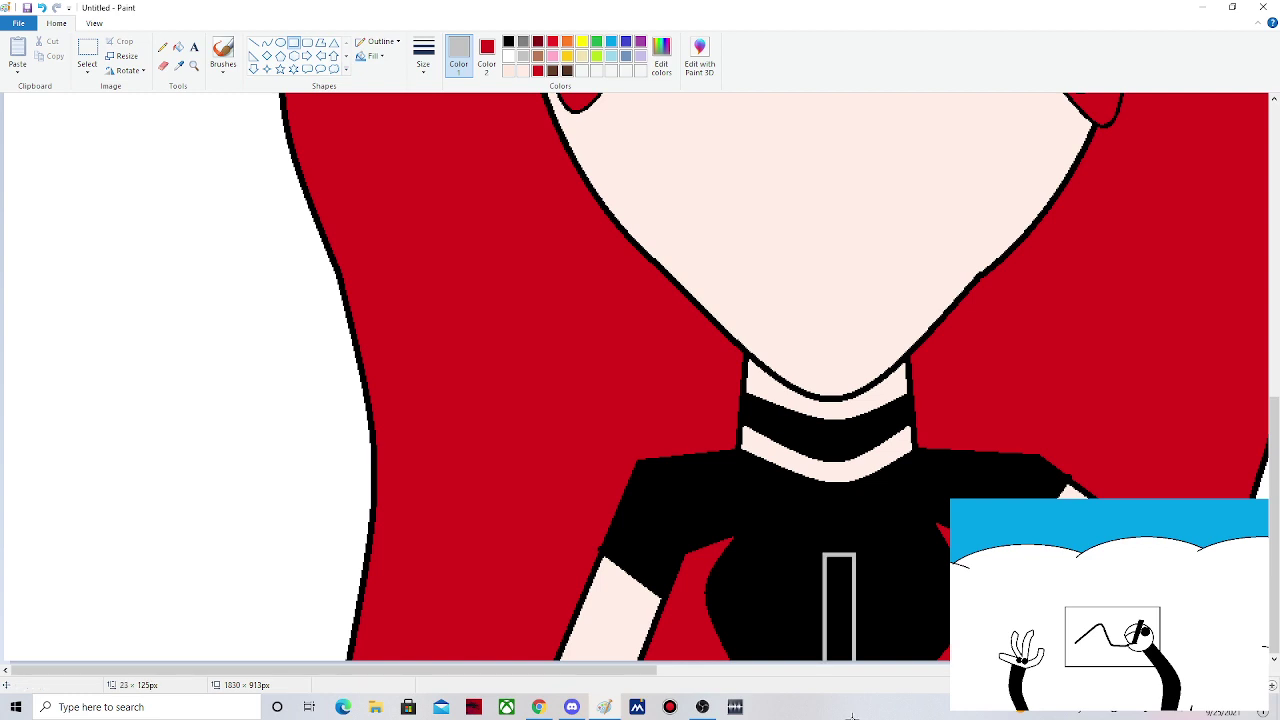
{"action": "left_click_drag", "start_coordinate": [823, 608], "coordinate": [834, 608]}
{"action": "left_click_drag", "start_coordinate": [856, 608], "coordinate": [819, 608]}
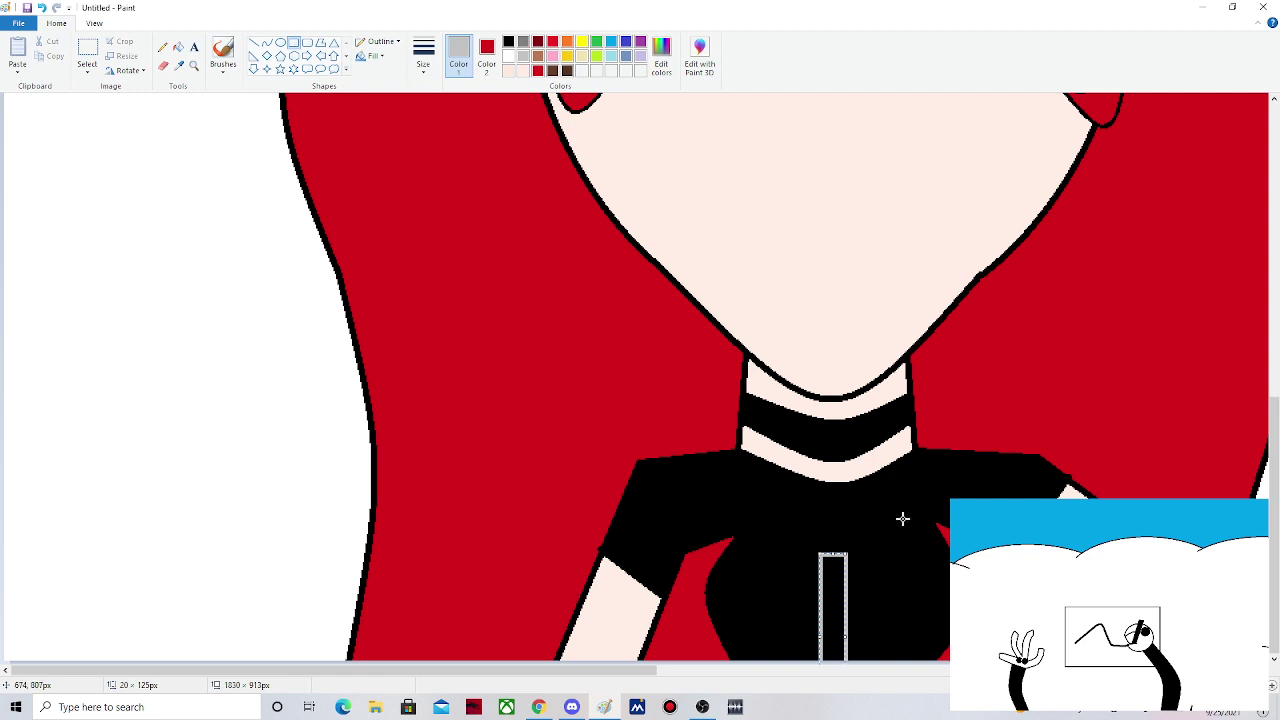
{"action": "left_click", "coordinate": [781, 658]}
- Add a horizontal gray rectangle, about 106 × 19 px, across the upright one and fill the resulting cross with the same gray
{"action": "left_click_drag", "start_coordinate": [759, 584], "coordinate": [874, 603]}
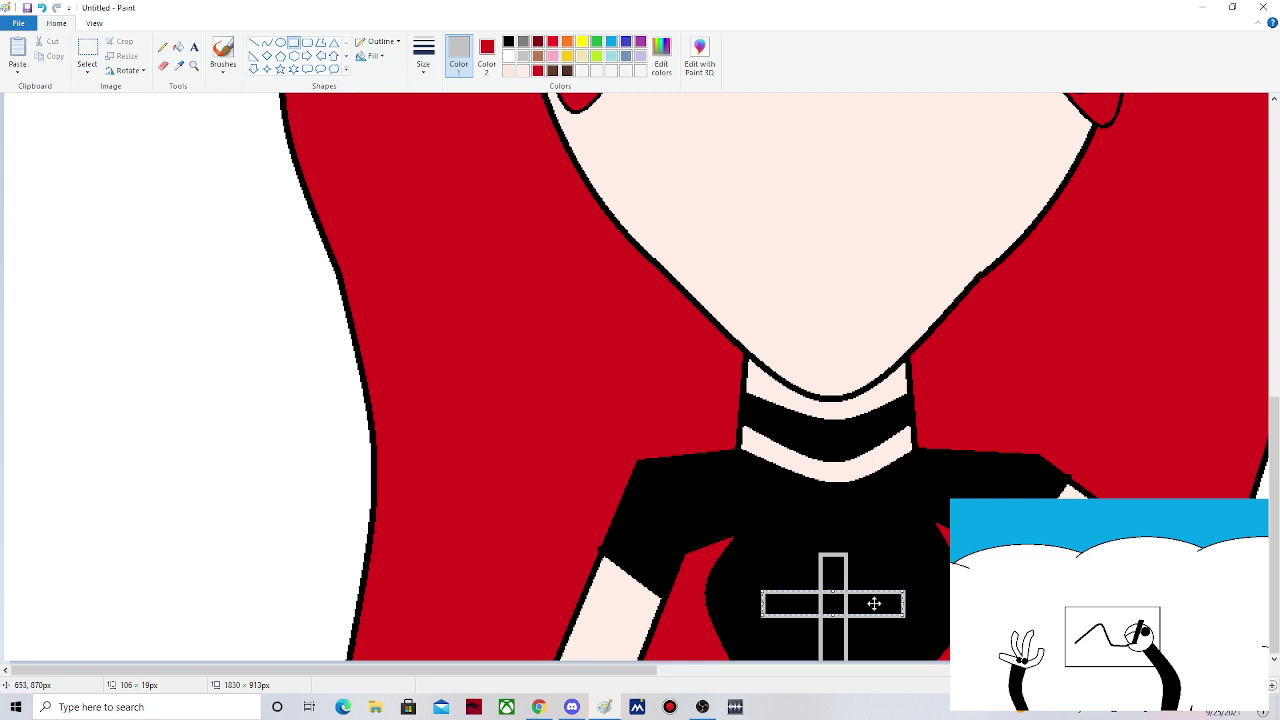
{"action": "left_click", "coordinate": [887, 552]}
{"action": "left_click", "coordinate": [178, 47]}
{"action": "left_click", "coordinate": [792, 604]}
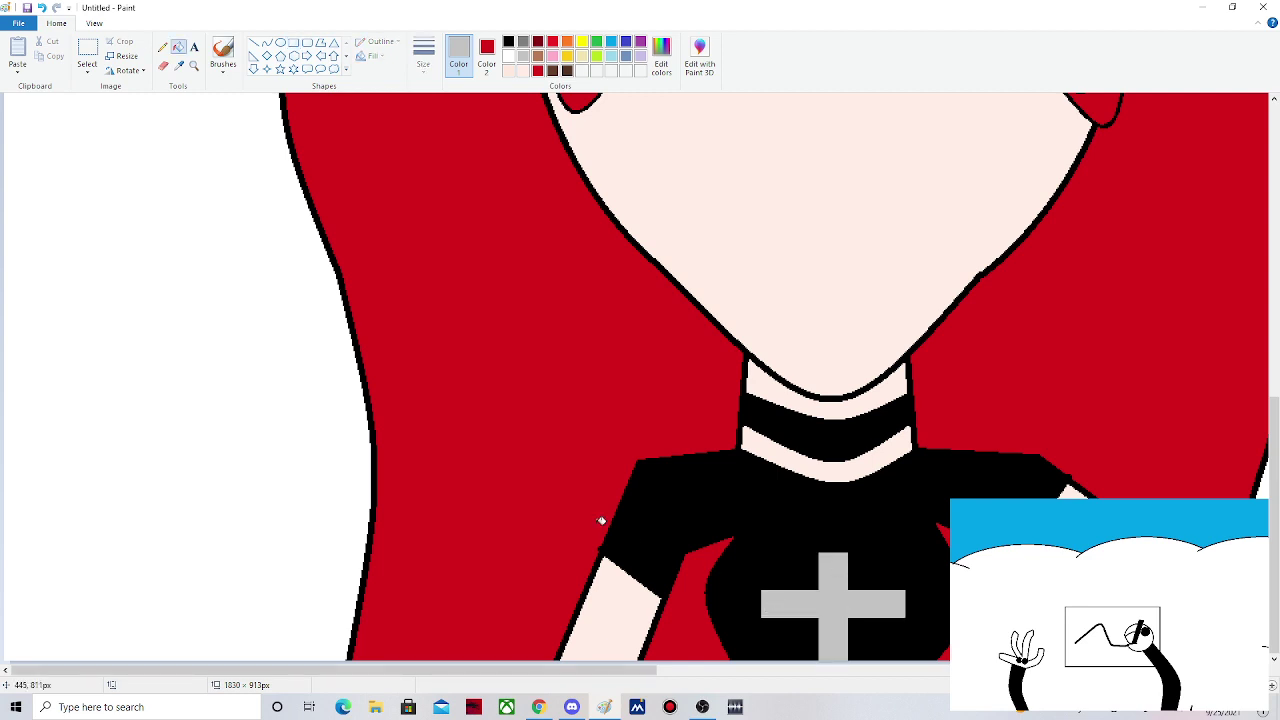
- Draw thin black rectangles inside the gray cross, about 9 × 83 px upright and 99 × 11 px across
{"action": "left_click", "coordinate": [293, 42]}
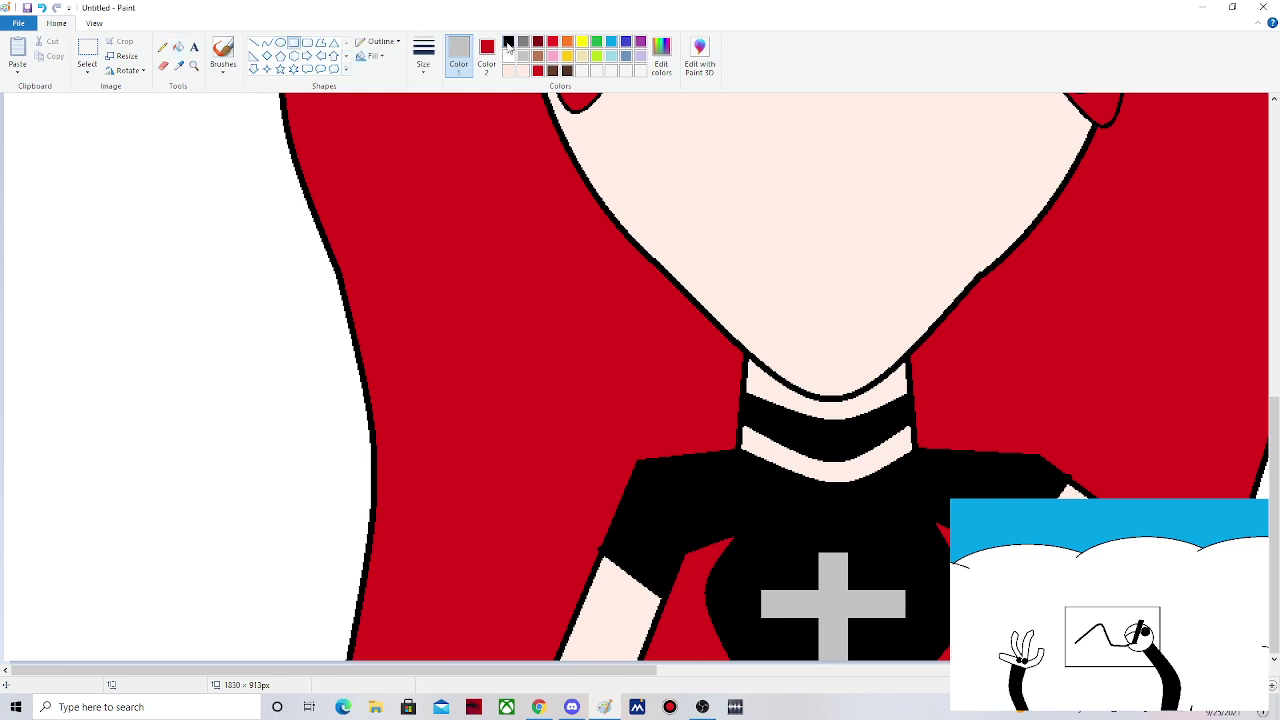
{"action": "left_click", "coordinate": [508, 42]}
{"action": "left_click", "coordinate": [423, 55]}
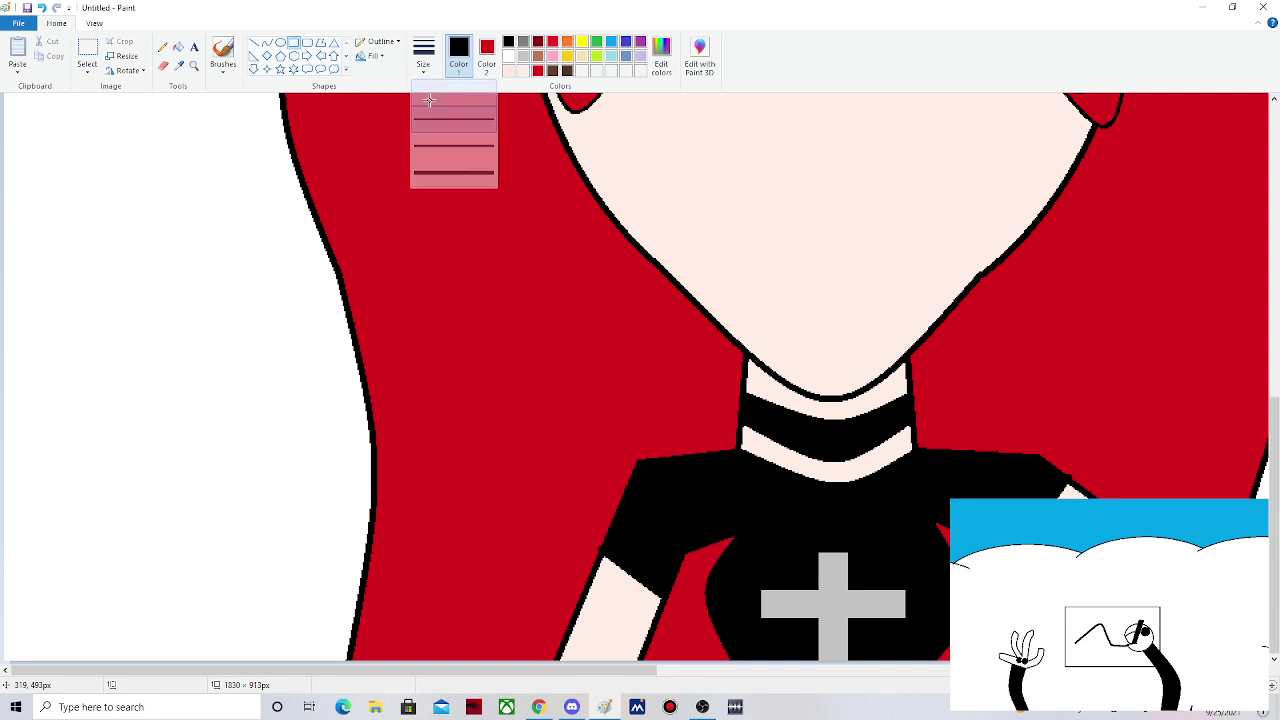
{"action": "left_click", "coordinate": [429, 100]}
{"action": "mouse_move", "coordinate": [824, 562]}
{"action": "left_mouse_down"}
{"action": "mouse_move", "coordinate": [838, 583]}
{"action": "mouse_move", "coordinate": [835, 671]}
{"action": "mouse_move", "coordinate": [833, 630]}
{"action": "left_mouse_up"}
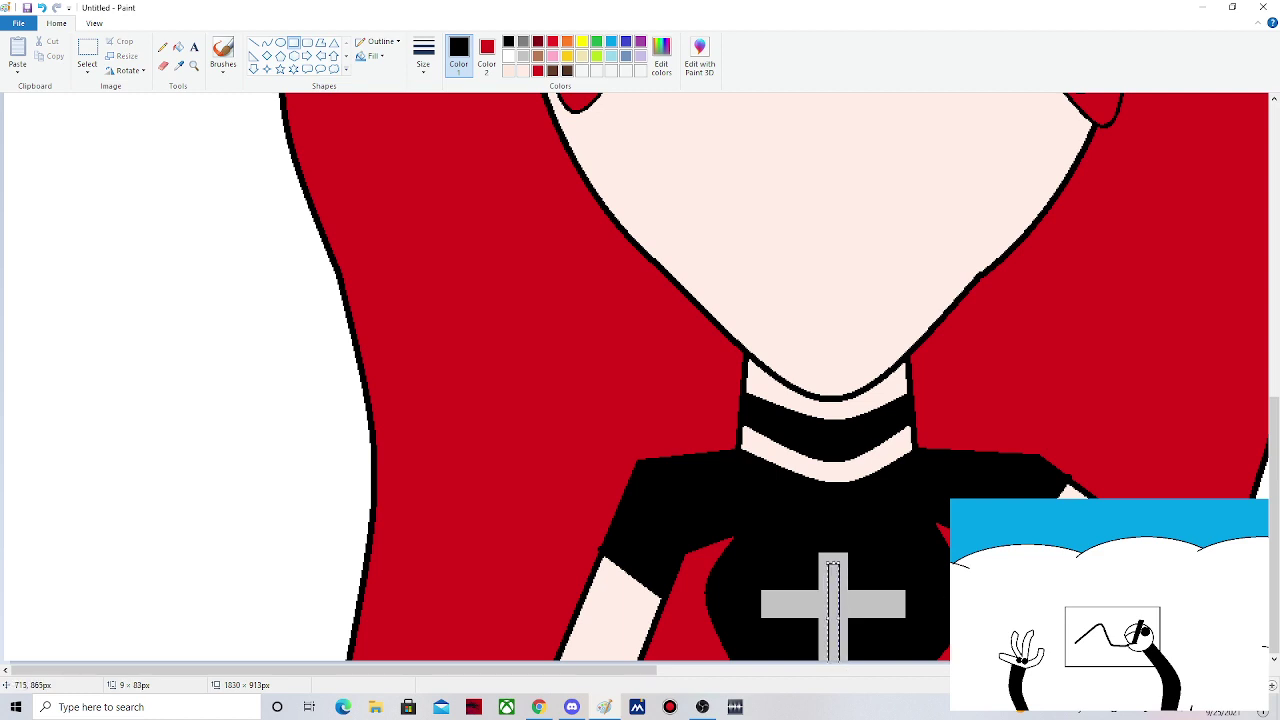
{"action": "left_click", "coordinate": [769, 598]}
{"action": "left_click_drag", "start_coordinate": [769, 598], "coordinate": [899, 615]}
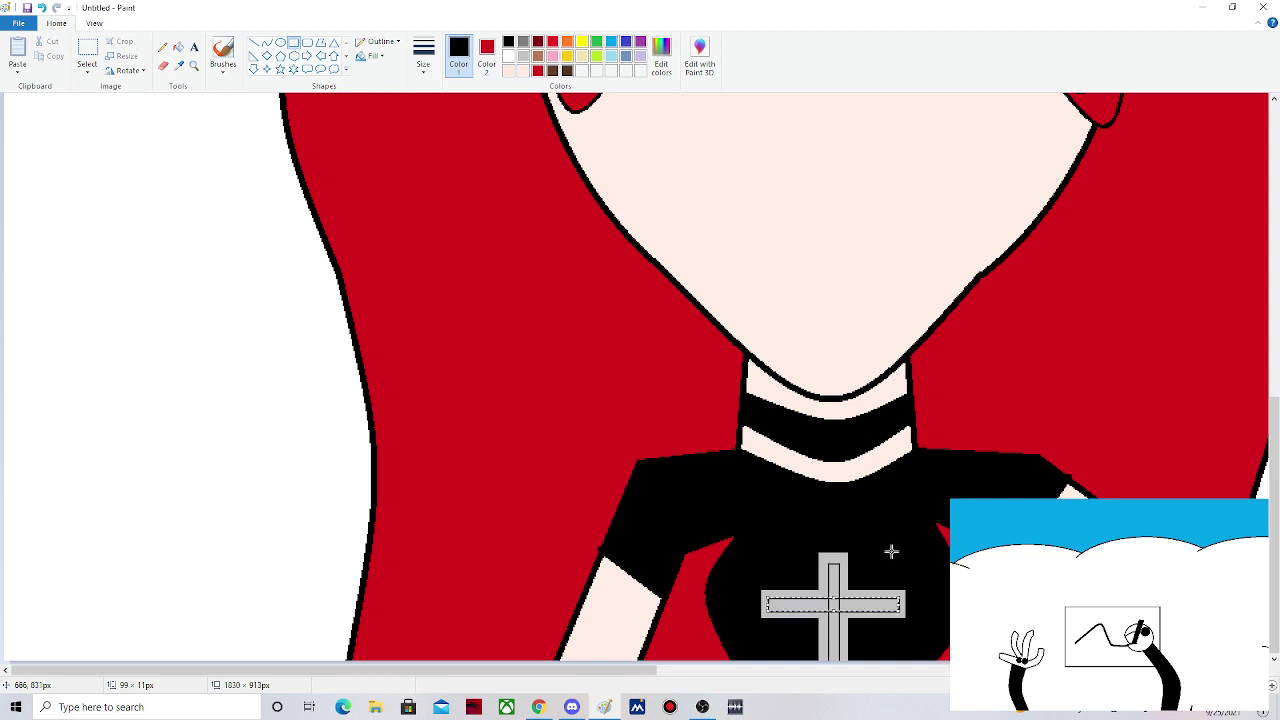
- Try to erase the overlapping black lines at the cross's center using the eraser with 25% gray
{"action": "left_click", "coordinate": [167, 68]}
{"action": "left_click", "coordinate": [167, 70]}
{"action": "left_click", "coordinate": [487, 55]}
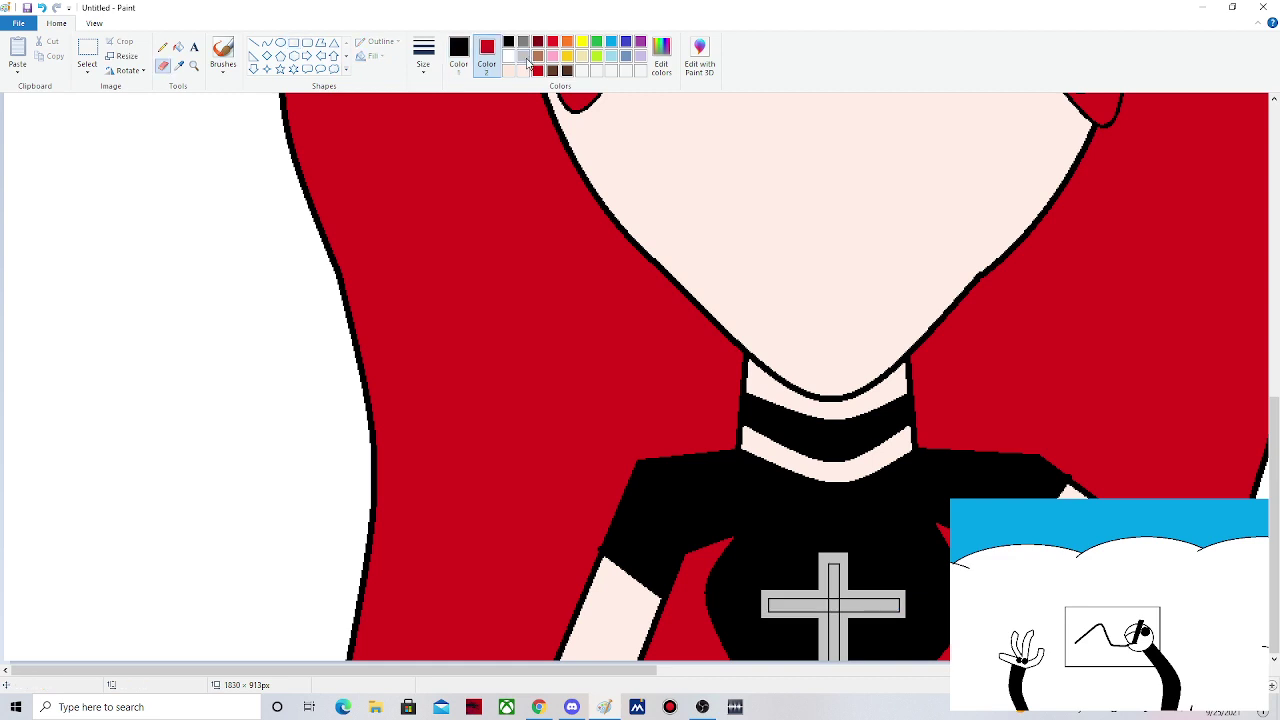
{"action": "left_click", "coordinate": [525, 58]}
{"action": "left_click_drag", "start_coordinate": [864, 611], "coordinate": [898, 611]}
{"action": "left_click", "coordinate": [423, 55]}
{"action": "left_click", "coordinate": [433, 159]}
{"action": "left_click_drag", "start_coordinate": [821, 604], "coordinate": [835, 605]}
{"action": "left_click_drag", "start_coordinate": [834, 607], "coordinate": [834, 603]}
- Retry the center cleanup with a smaller eraser, then undo back to the plain gray cross without inner lines
{"action": "left_click", "coordinate": [423, 58]}
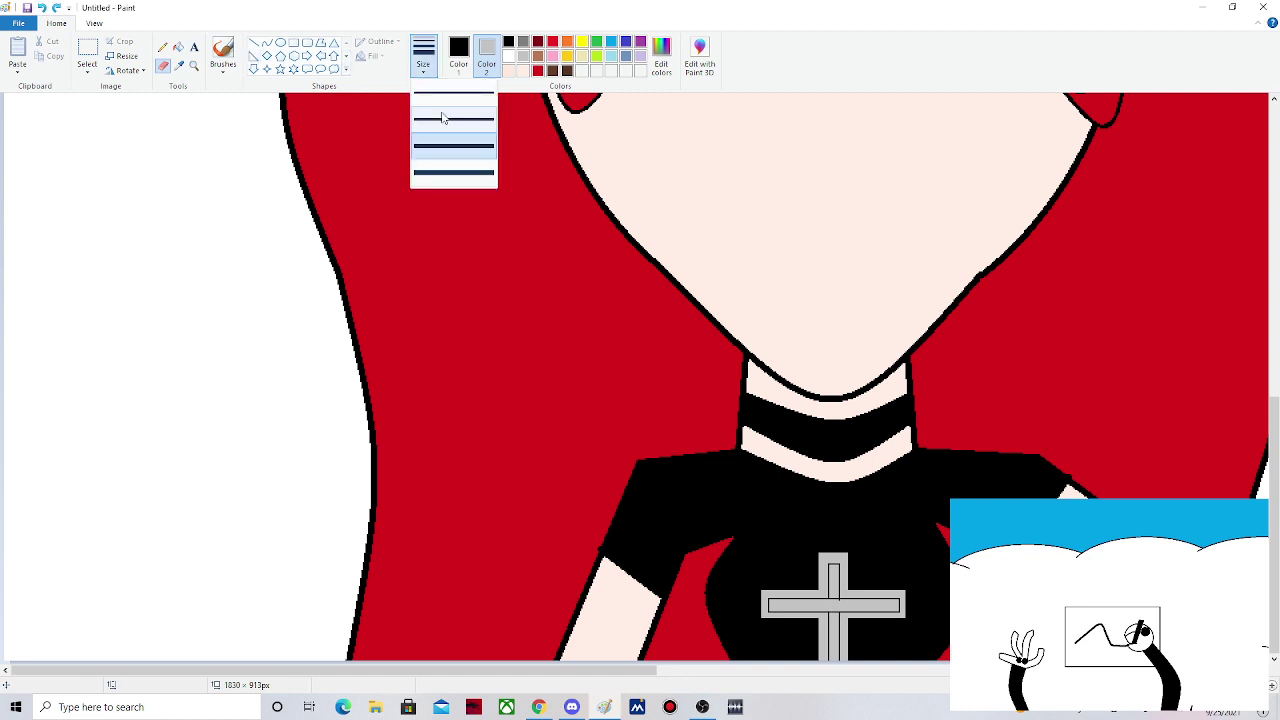
{"action": "left_click", "coordinate": [443, 118]}
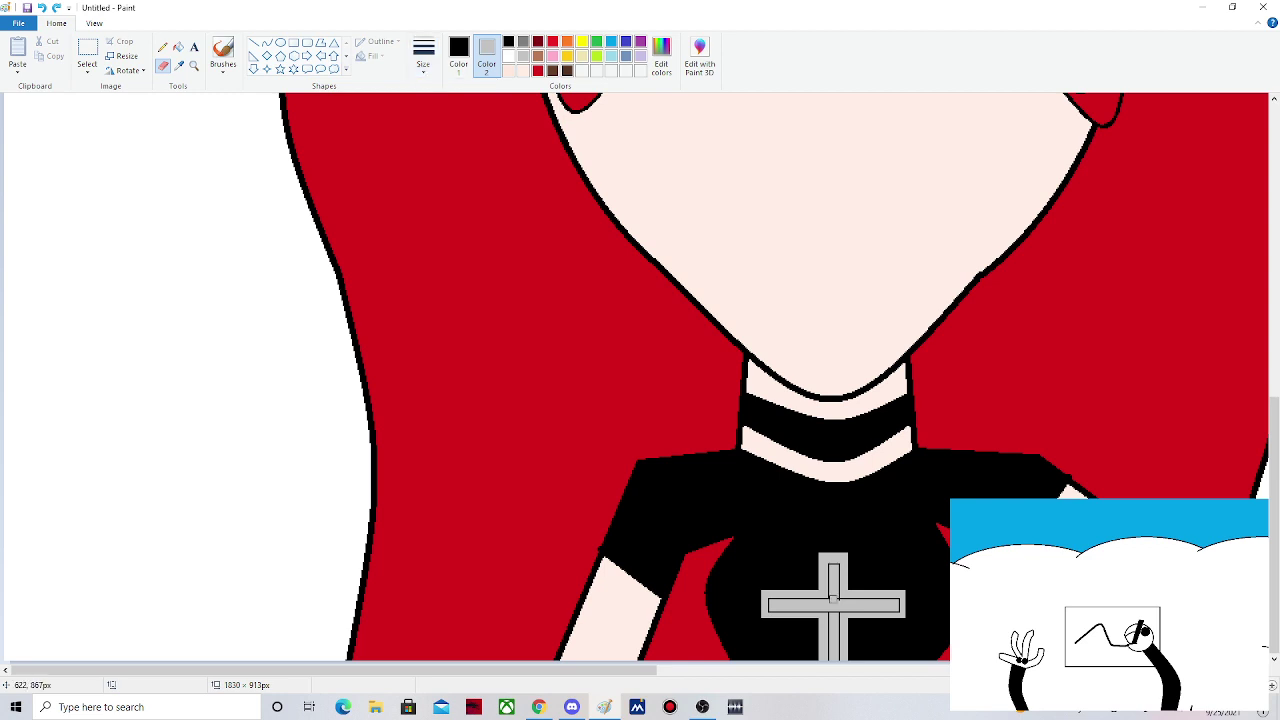
{"action": "left_click_drag", "start_coordinate": [832, 598], "coordinate": [828, 606]}
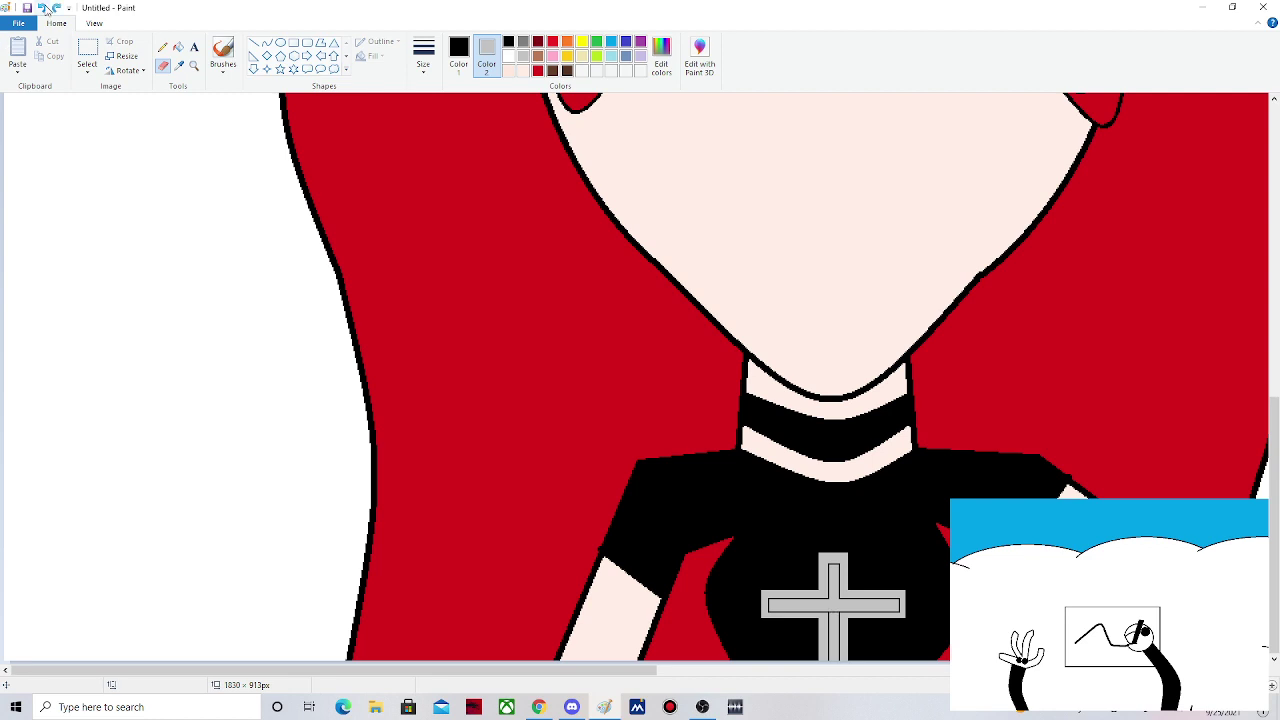
{"action": "left_click", "coordinate": [42, 8]}
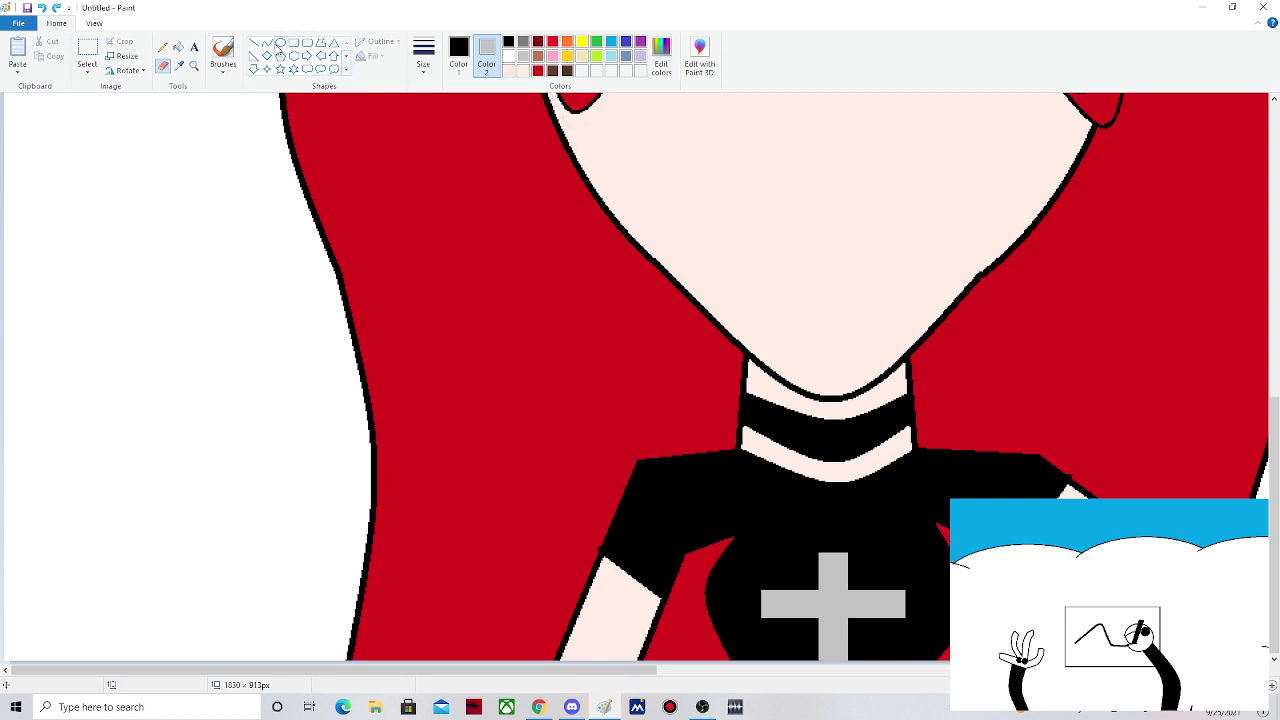
- Draw three small 25% gray circle outlines, about 18 × 20 px, spaced along the left and middle of the black choker
{"action": "left_click", "coordinate": [279, 43]}
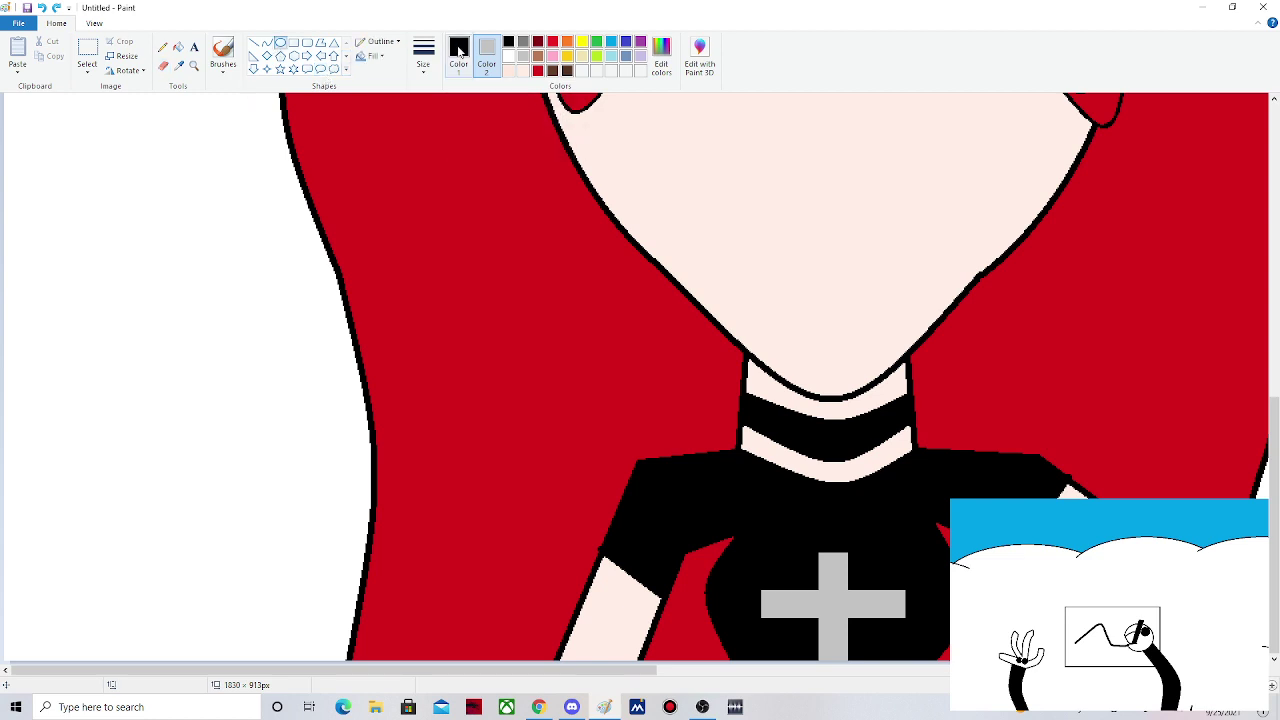
{"action": "left_click", "coordinate": [459, 50]}
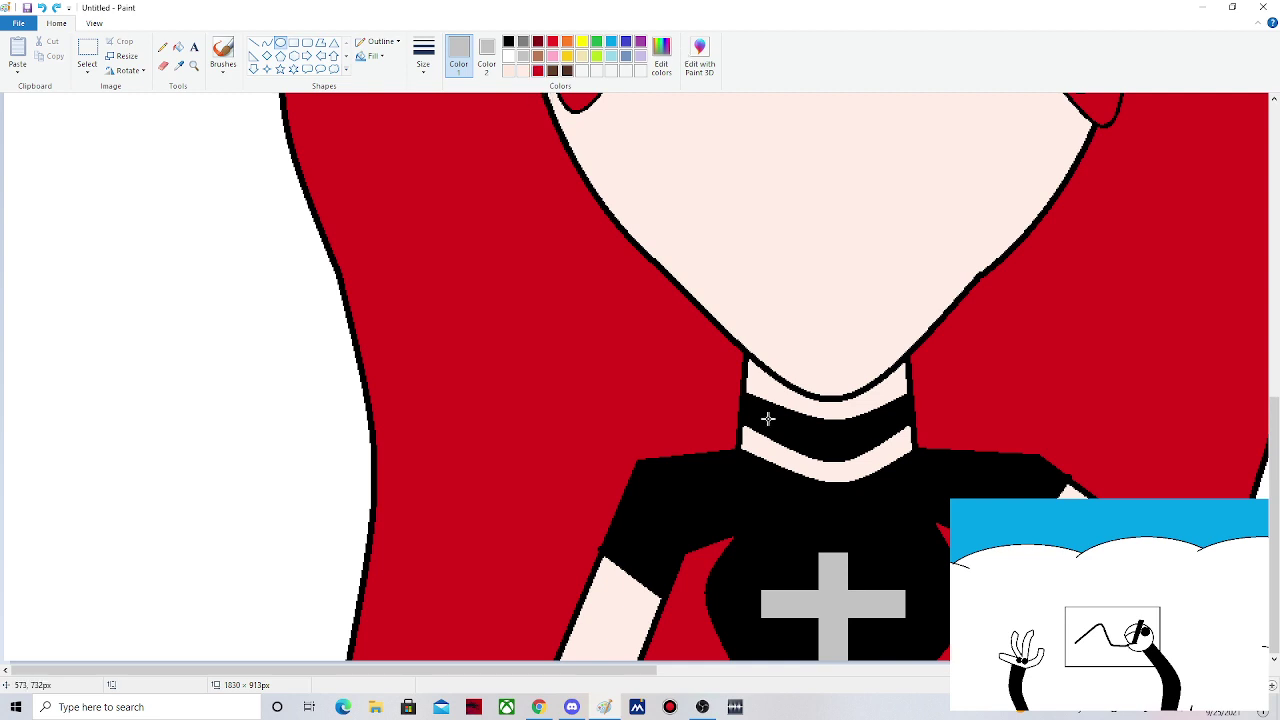
{"action": "left_click_drag", "start_coordinate": [768, 418], "coordinate": [777, 430]}
{"action": "left_click", "coordinate": [824, 436]}
{"action": "left_click_drag", "start_coordinate": [815, 426], "coordinate": [879, 449]}
{"action": "left_click", "coordinate": [858, 428]}
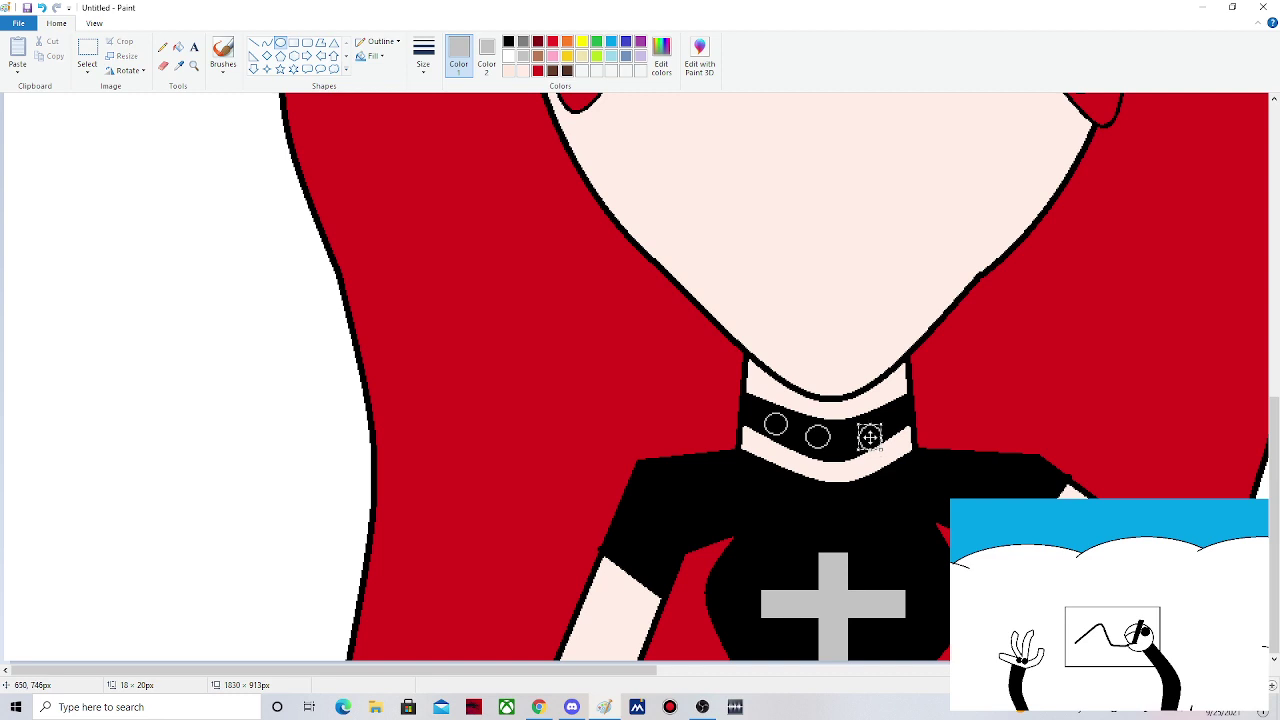
{"action": "left_click_drag", "start_coordinate": [870, 437], "coordinate": [859, 436]}
- Draw a fourth, slightly smaller gray circle outline at the right end of the choker
{"action": "left_click", "coordinate": [891, 421]}
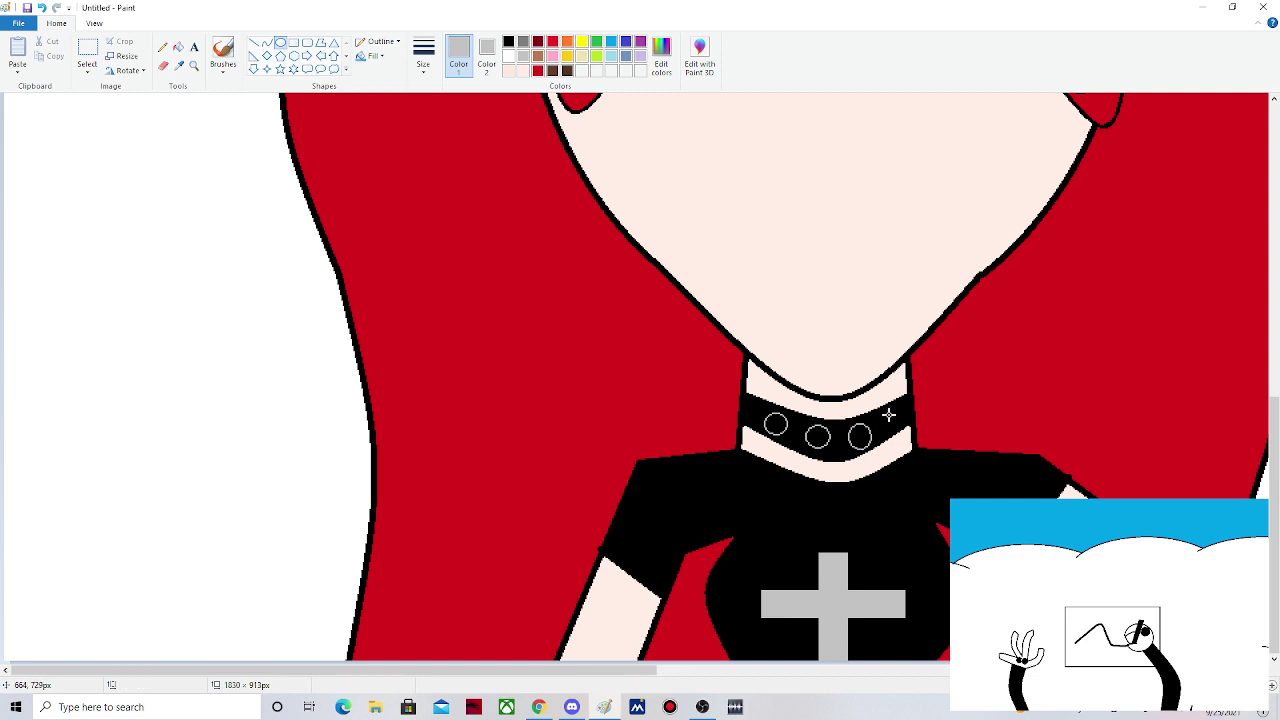
{"action": "mouse_move", "coordinate": [889, 414]}
{"action": "left_mouse_down"}
{"action": "mouse_move", "coordinate": [905, 432]}
{"action": "mouse_move", "coordinate": [887, 423]}
{"action": "mouse_move", "coordinate": [934, 410]}
{"action": "left_mouse_up"}
{"action": "left_click_drag", "start_coordinate": [934, 410], "coordinate": [888, 414]}
{"action": "left_click_drag", "start_coordinate": [901, 433], "coordinate": [903, 428]}
{"action": "left_click", "coordinate": [478, 338]}
- Fill the four circles on the choker with 25% gray to make studs
{"action": "left_click", "coordinate": [178, 47]}
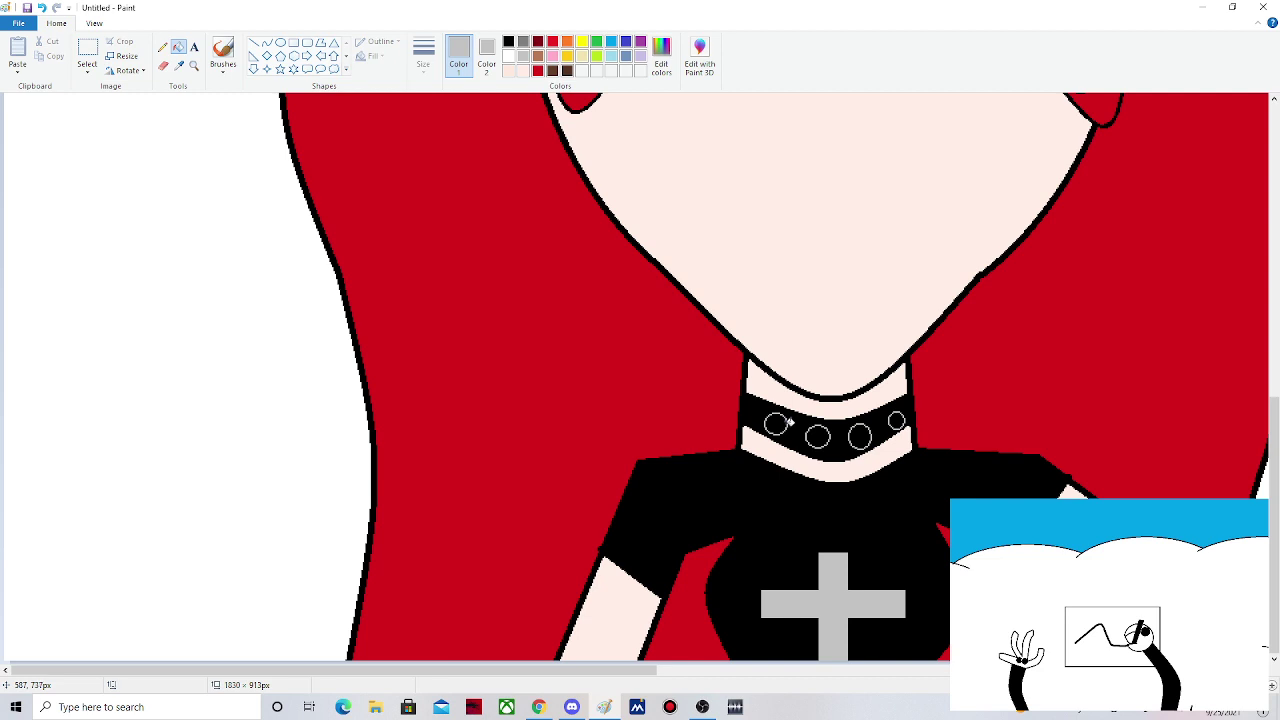
{"action": "left_click", "coordinate": [780, 425]}
{"action": "left_click", "coordinate": [819, 436]}
{"action": "left_click", "coordinate": [862, 434]}
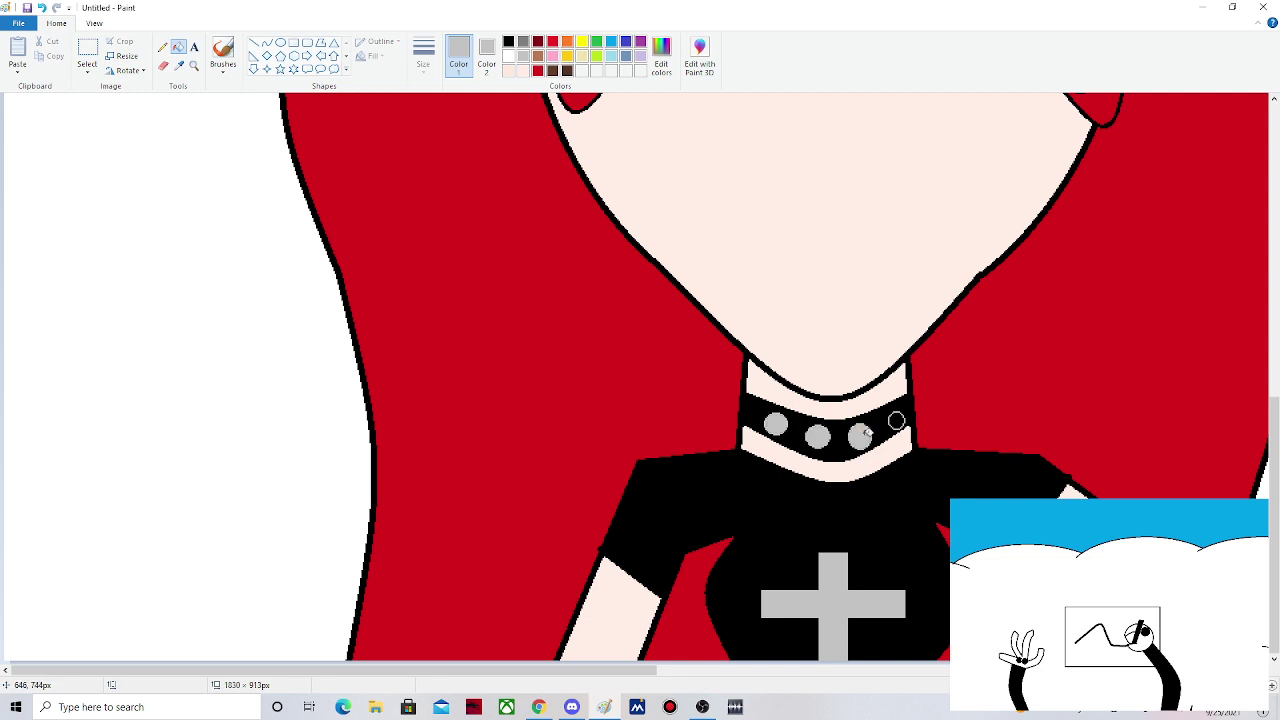
{"action": "left_click", "coordinate": [896, 421]}
- Add a fifth small gray circle at the choker's left end and fill it with the same gray
{"action": "left_click", "coordinate": [280, 42]}
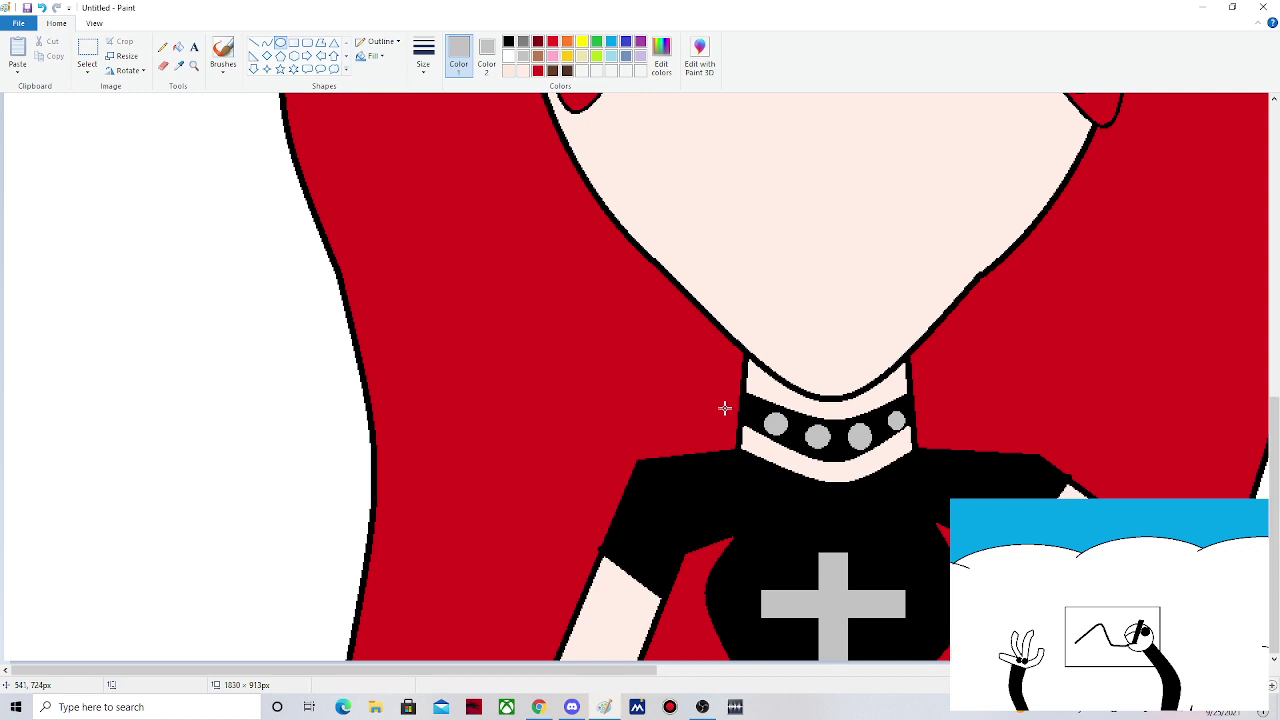
{"action": "left_click_drag", "start_coordinate": [742, 404], "coordinate": [757, 420]}
{"action": "left_click", "coordinate": [178, 46]}
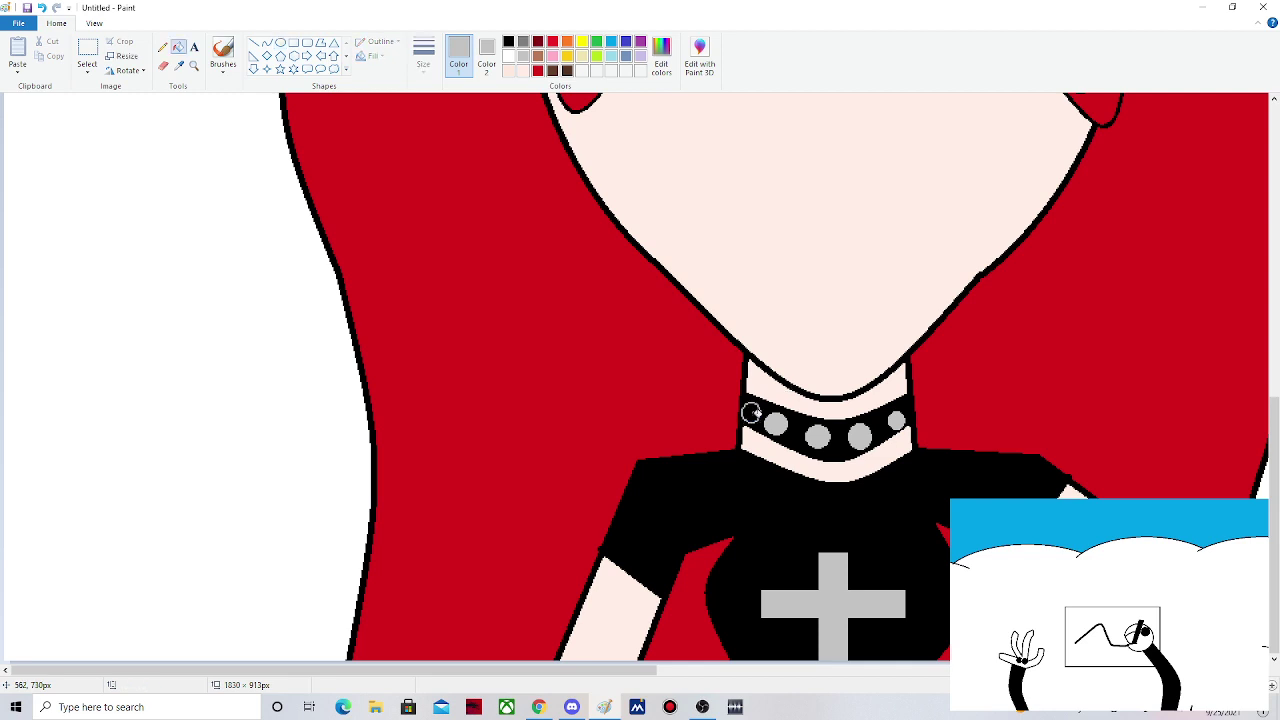
{"action": "left_click", "coordinate": [751, 413]}
- Choose the eraser and set Color 2 to the custom dark red that matches the hair
{"action": "scroll", "coordinate": [1122, 458], "scroll_direction": "up", "scroll_amount": 3}
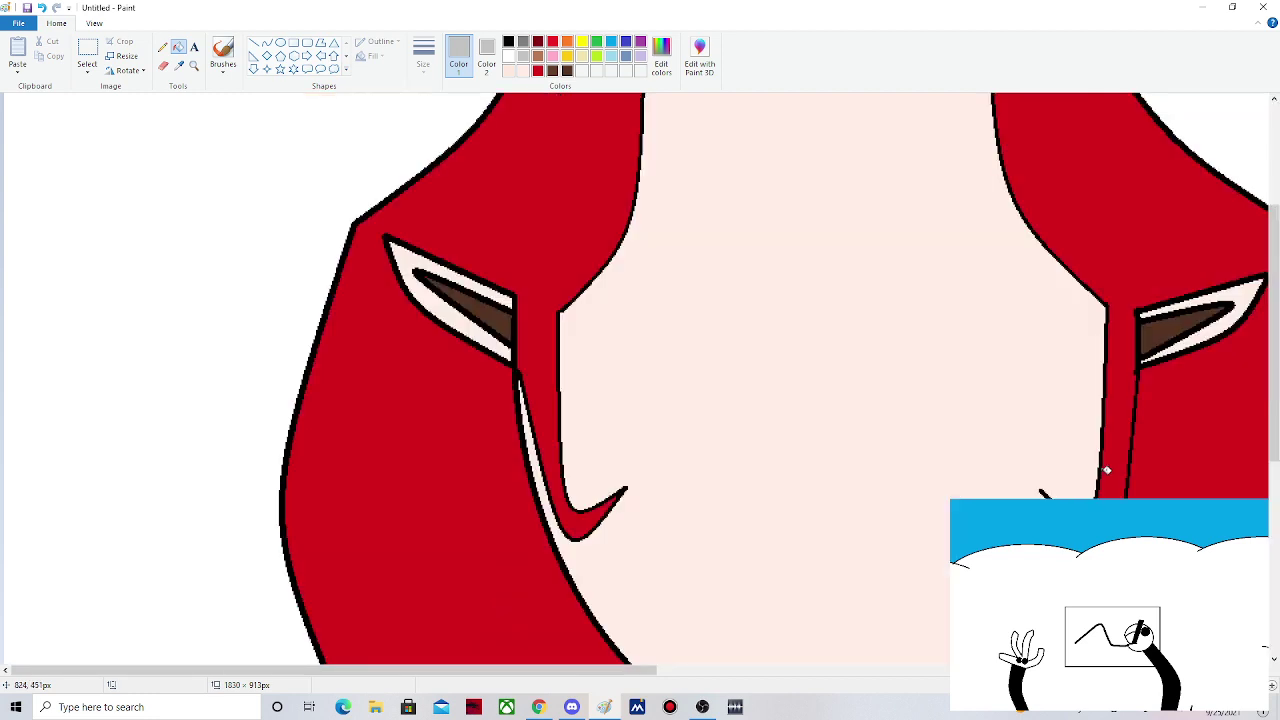
{"action": "scroll", "coordinate": [1107, 470], "scroll_direction": "down", "scroll_amount": 3}
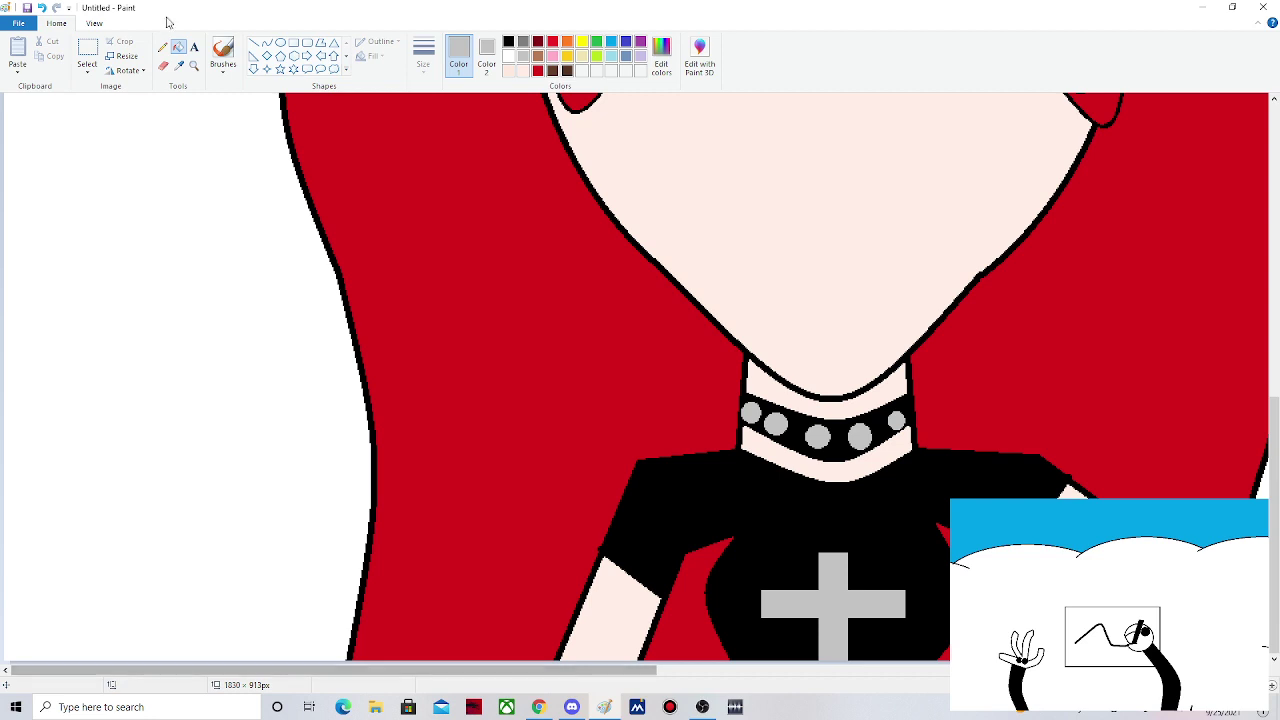
{"action": "left_click", "coordinate": [163, 66]}
{"action": "left_click", "coordinate": [488, 52]}
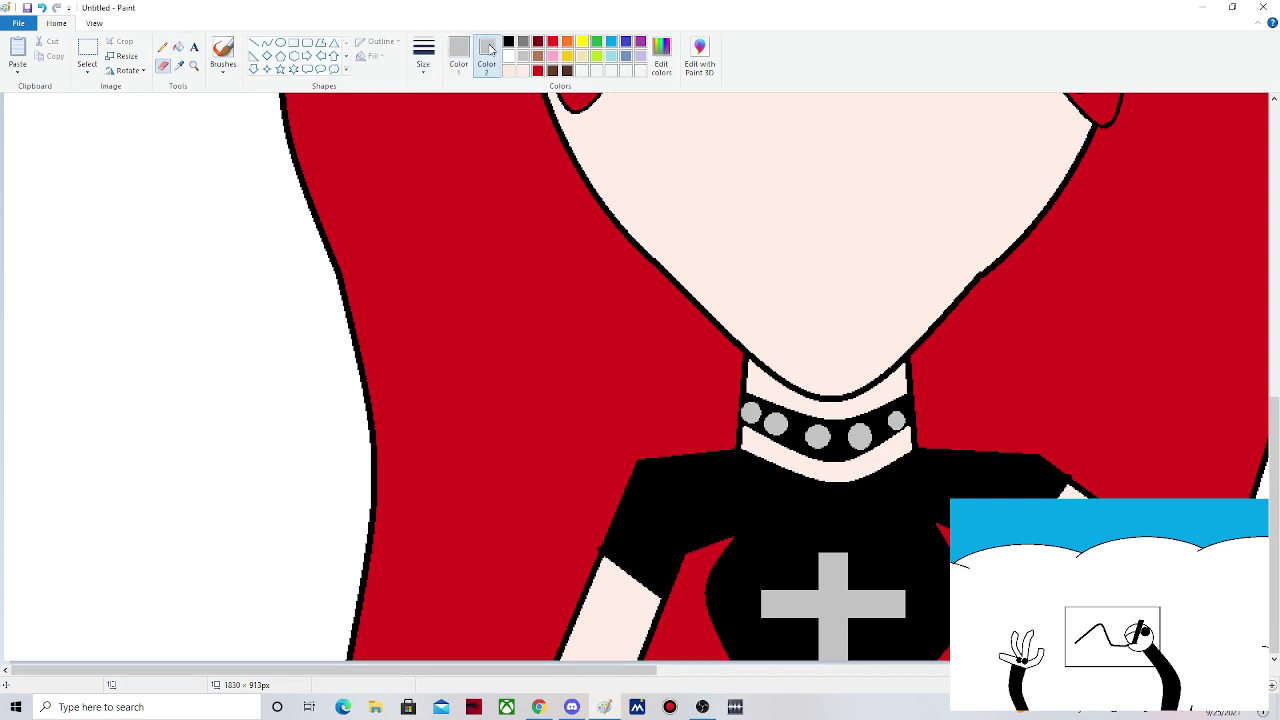
{"action": "left_click", "coordinate": [537, 70]}
{"action": "scroll", "coordinate": [845, 640], "scroll_direction": "right", "scroll_amount": 5}
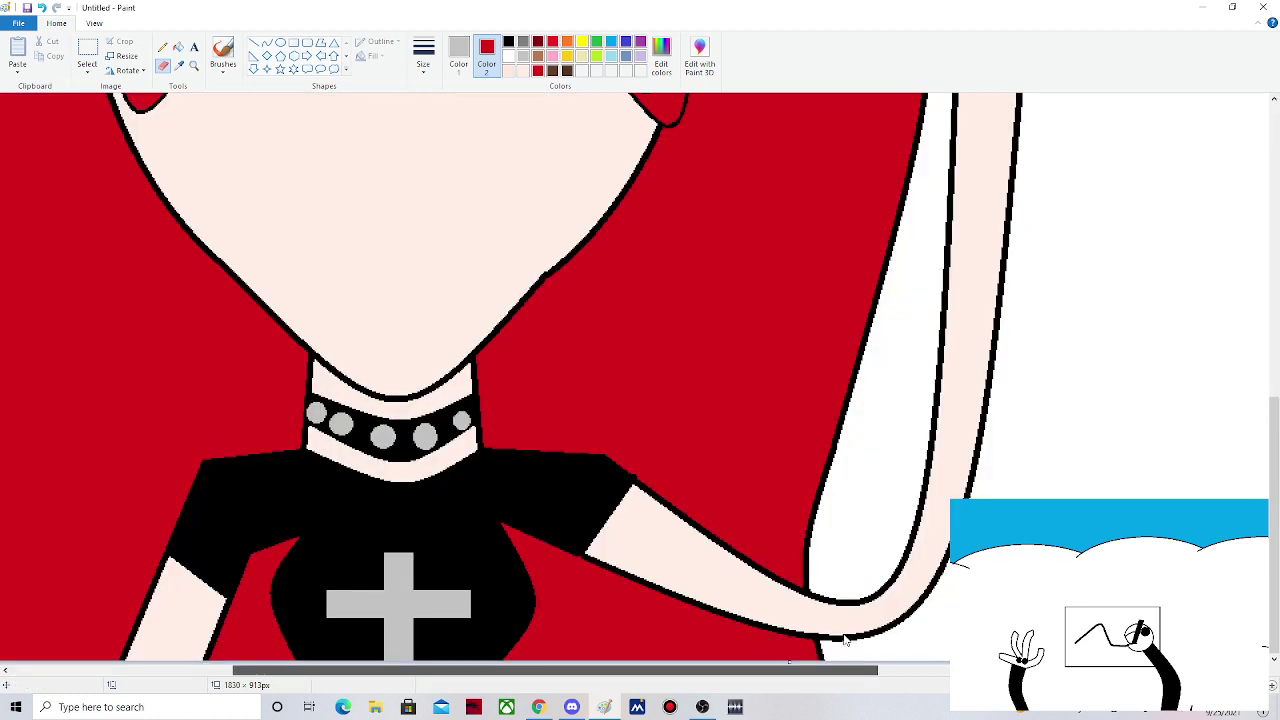
{"action": "scroll", "coordinate": [845, 640], "scroll_direction": "right", "scroll_amount": 1}
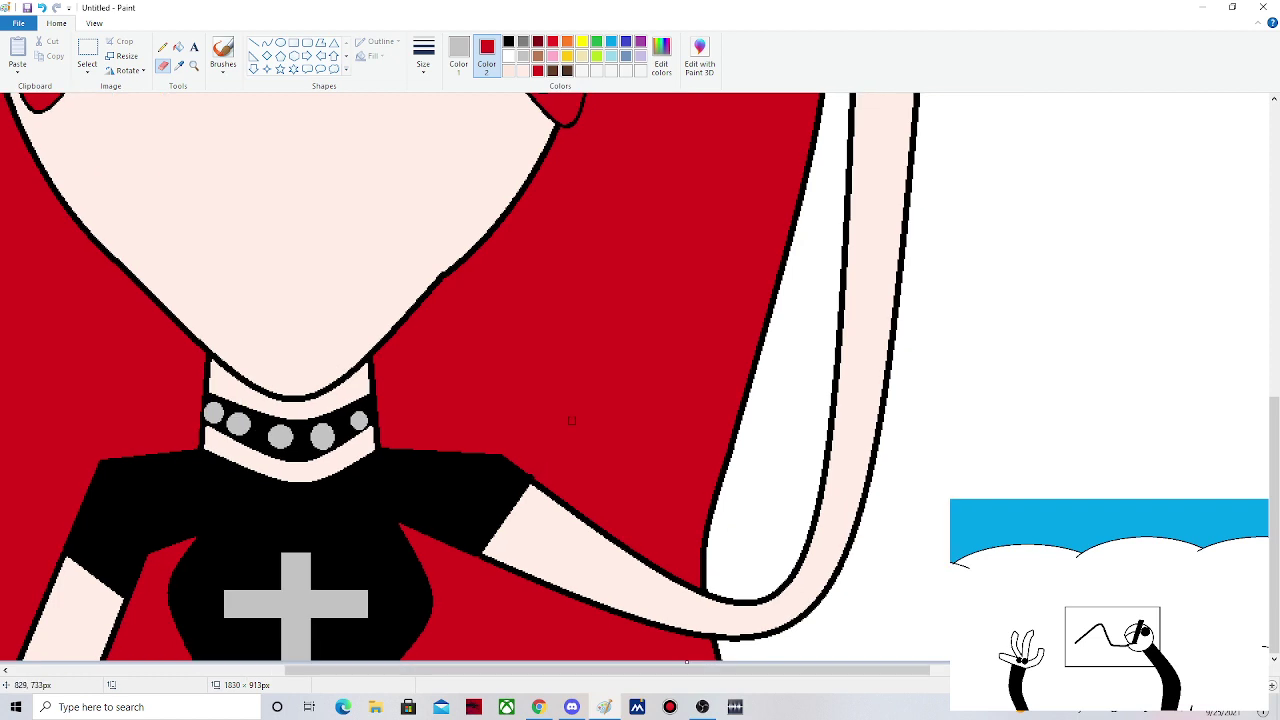
{"action": "scroll", "coordinate": [571, 420], "scroll_direction": "up", "scroll_amount": 3}
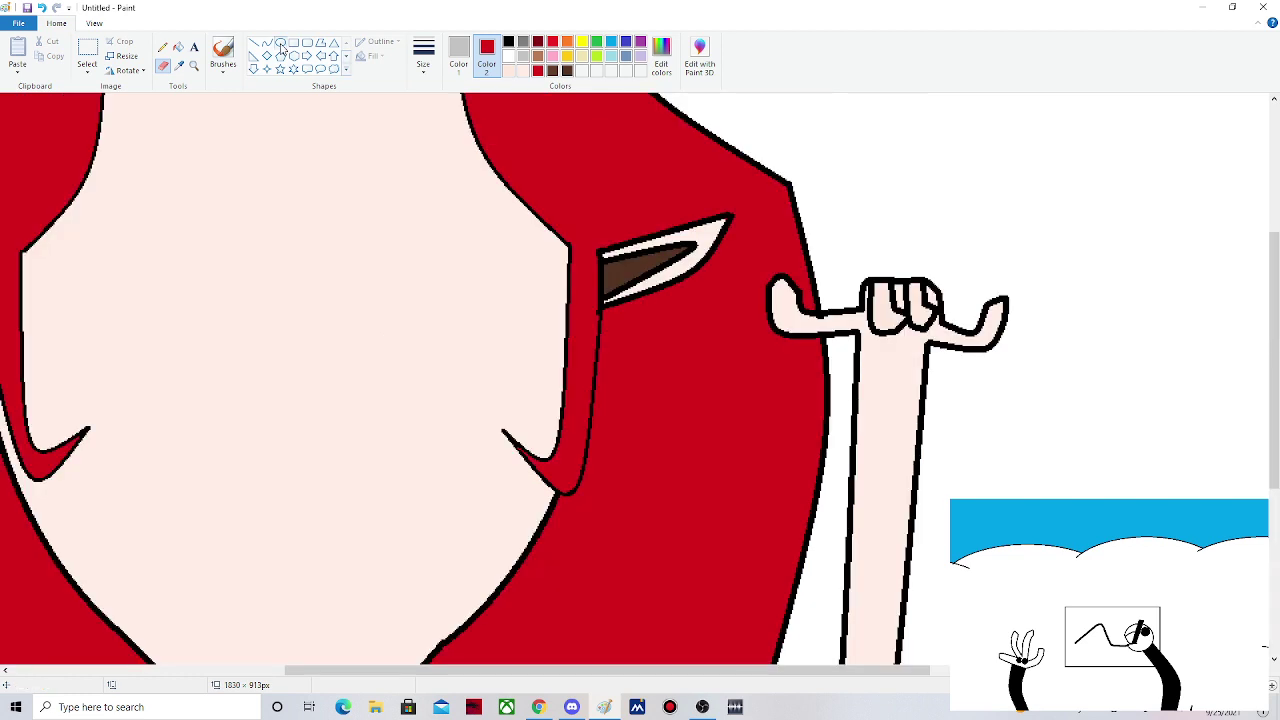
- Draw a black oval outline about 134 × 167 px for the left eye, overlapping the hair, using the second-thinnest line width
{"action": "left_click", "coordinate": [281, 43]}
{"action": "left_click_drag", "start_coordinate": [683, 670], "coordinate": [513, 676]}
{"action": "scroll", "coordinate": [340, 121], "scroll_direction": "up", "scroll_amount": 3}
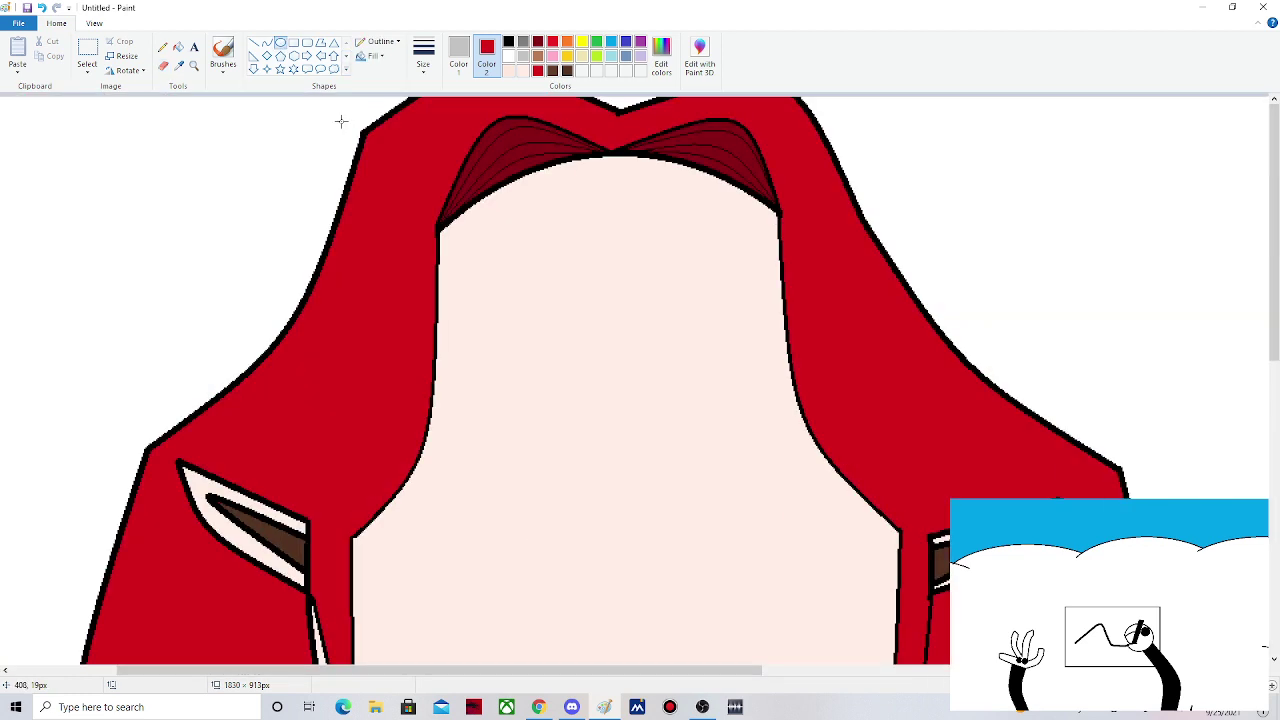
{"action": "left_click", "coordinate": [458, 52]}
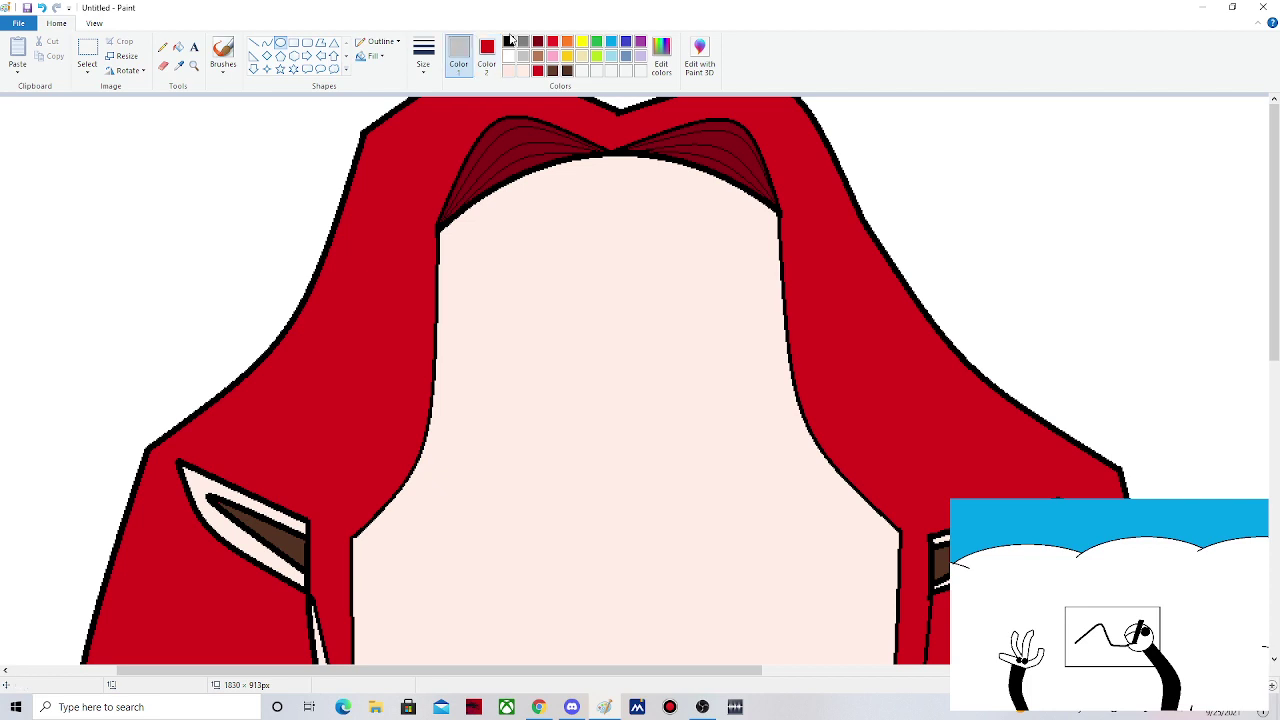
{"action": "left_click", "coordinate": [508, 41]}
{"action": "left_click_drag", "start_coordinate": [394, 328], "coordinate": [572, 548]}
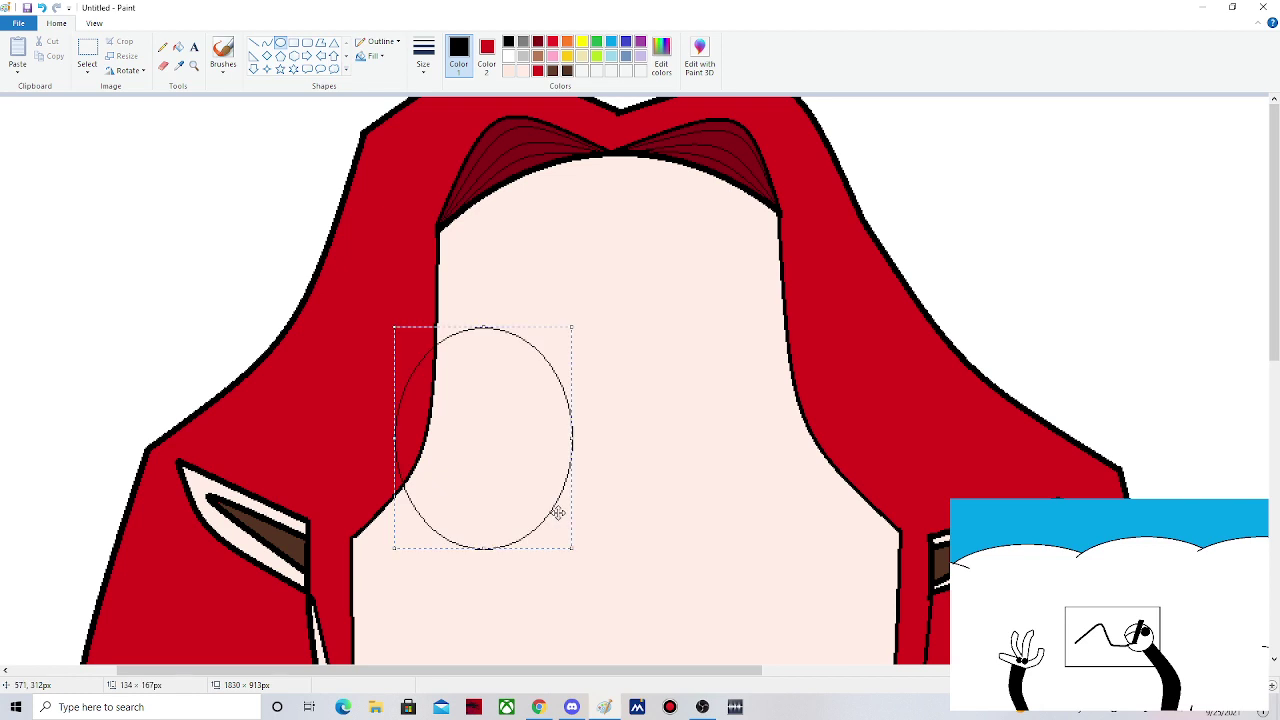
{"action": "left_click", "coordinate": [423, 58]}
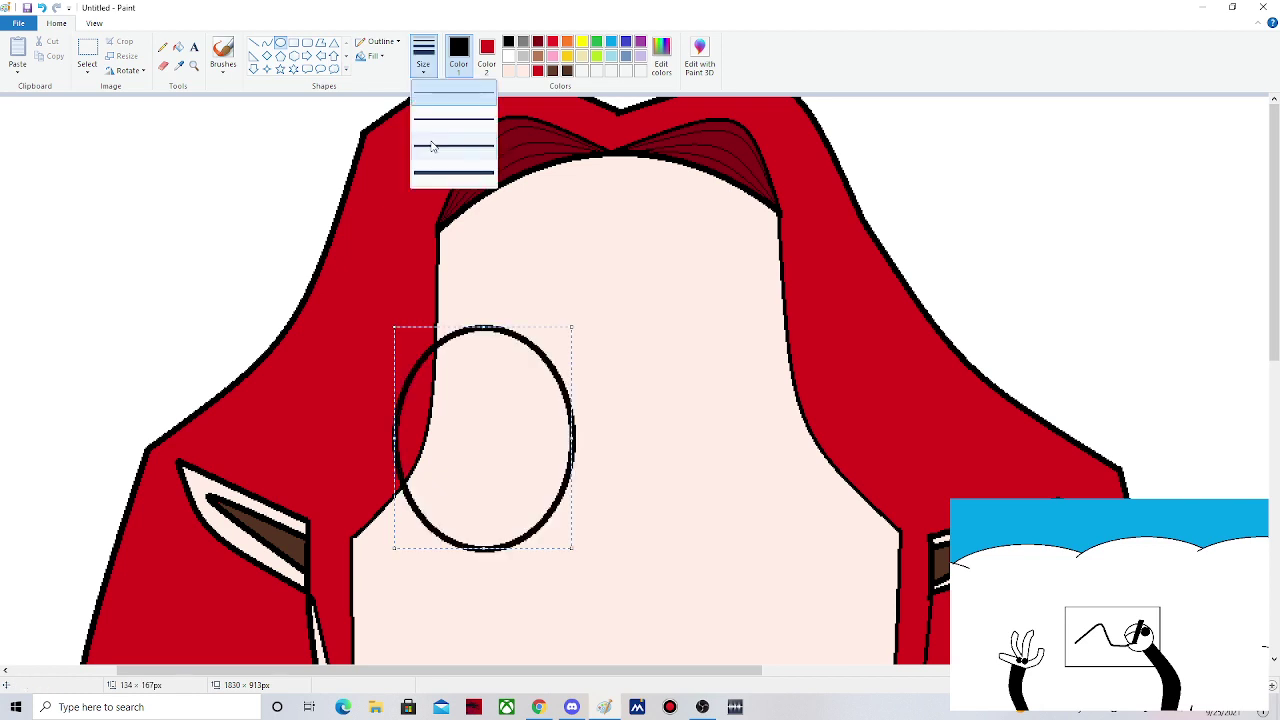
{"action": "left_click_drag", "start_coordinate": [490, 404], "coordinate": [471, 433]}
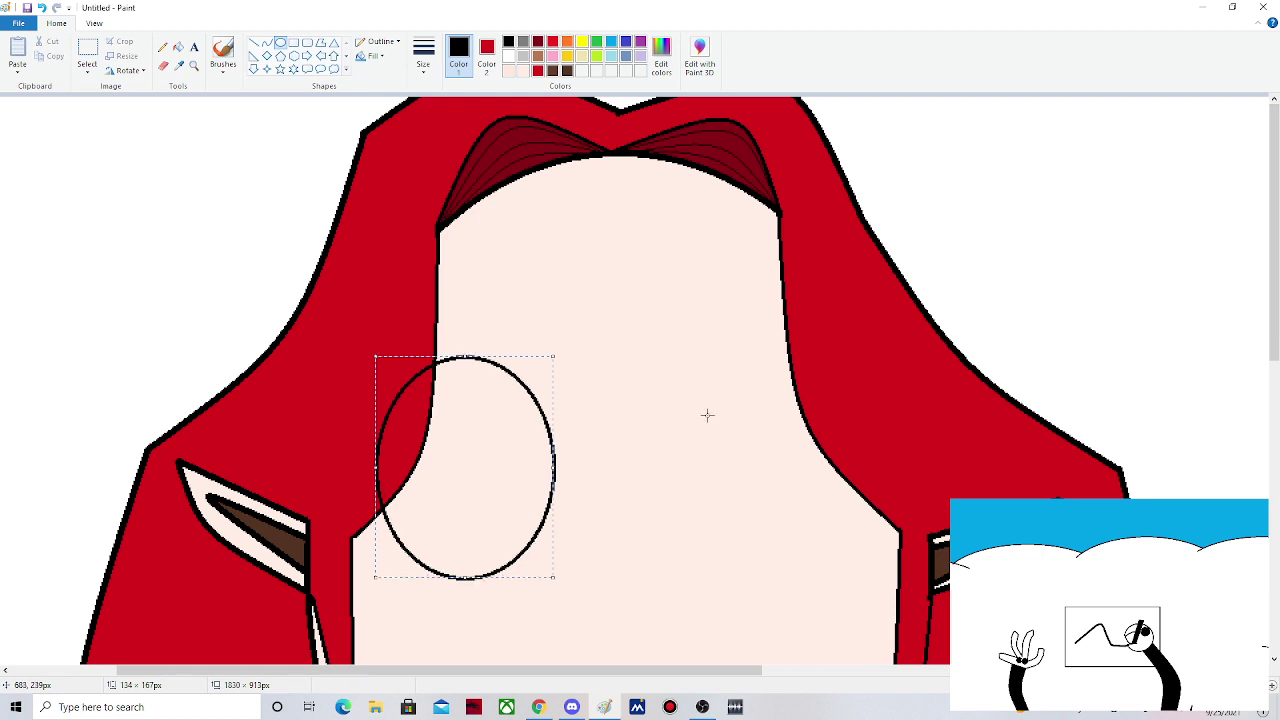
{"action": "left_click", "coordinate": [640, 341]}
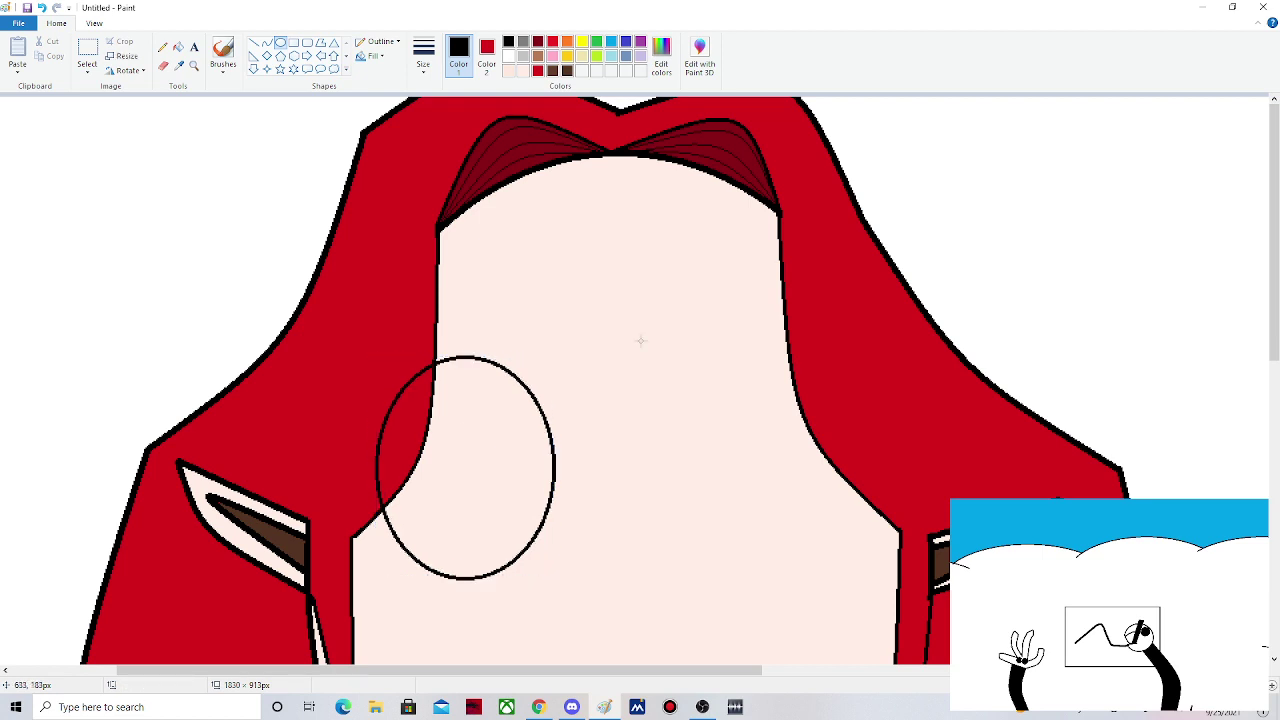
- Draw a matching black oval outline about 136 × 166 px for the right eye, overlapping the hair on that side
{"action": "mouse_move", "coordinate": [621, 339]}
{"action": "left_mouse_down"}
{"action": "mouse_move", "coordinate": [812, 553]}
{"action": "mouse_move", "coordinate": [796, 571]}
{"action": "mouse_move", "coordinate": [805, 580]}
{"action": "left_mouse_up"}
{"action": "left_click_drag", "start_coordinate": [742, 531], "coordinate": [807, 543]}
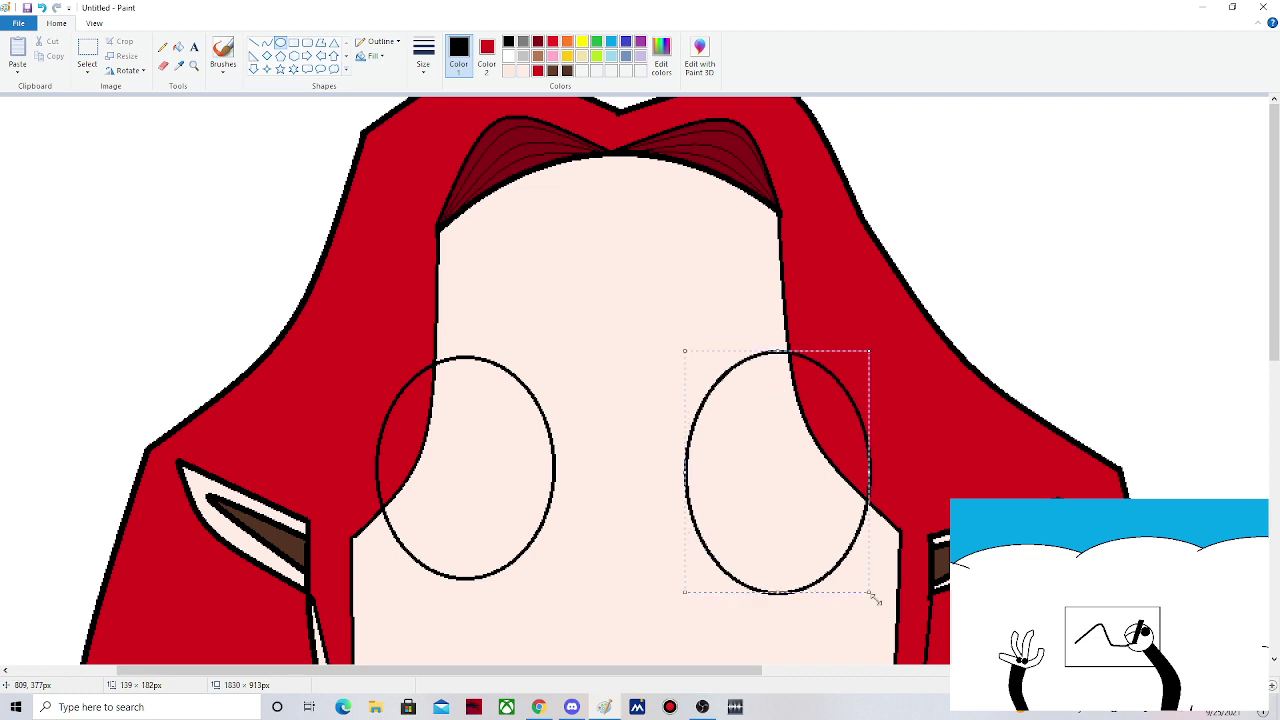
{"action": "mouse_move", "coordinate": [870, 593]}
{"action": "left_mouse_down"}
{"action": "mouse_move", "coordinate": [871, 575]}
{"action": "mouse_move", "coordinate": [850, 586]}
{"action": "mouse_move", "coordinate": [864, 582]}
{"action": "left_mouse_up"}
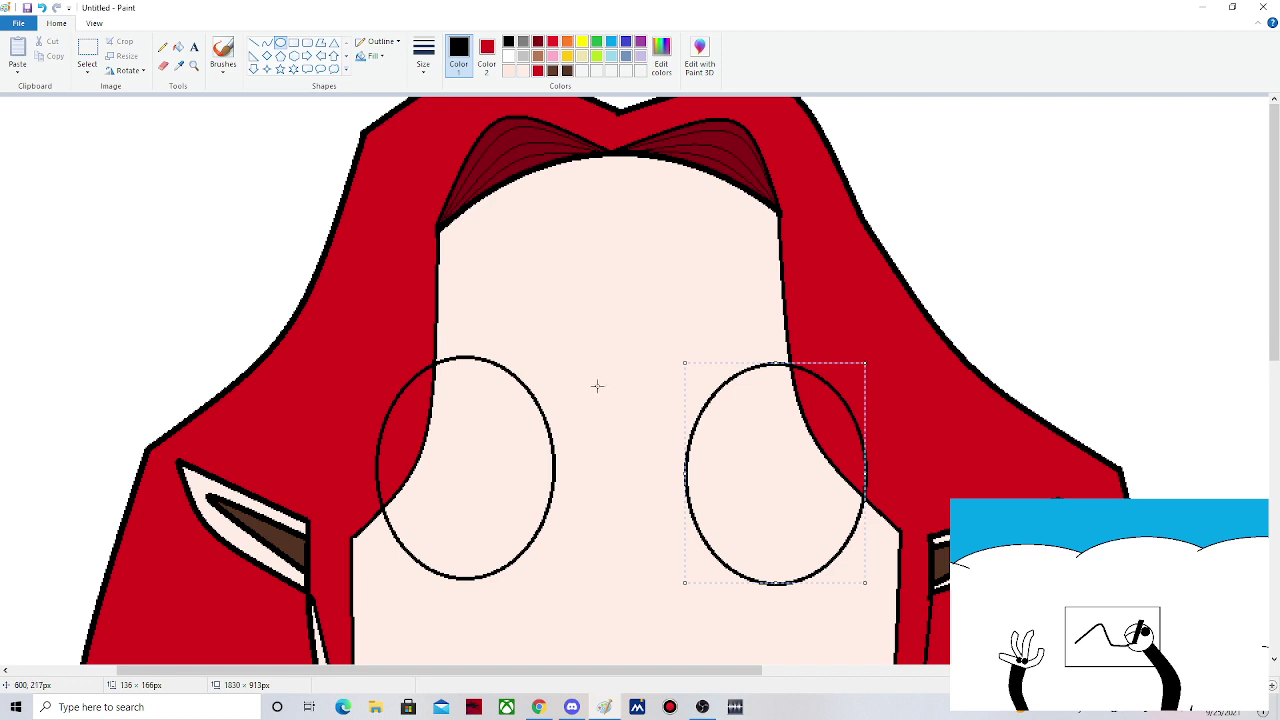
{"action": "left_click", "coordinate": [575, 418]}
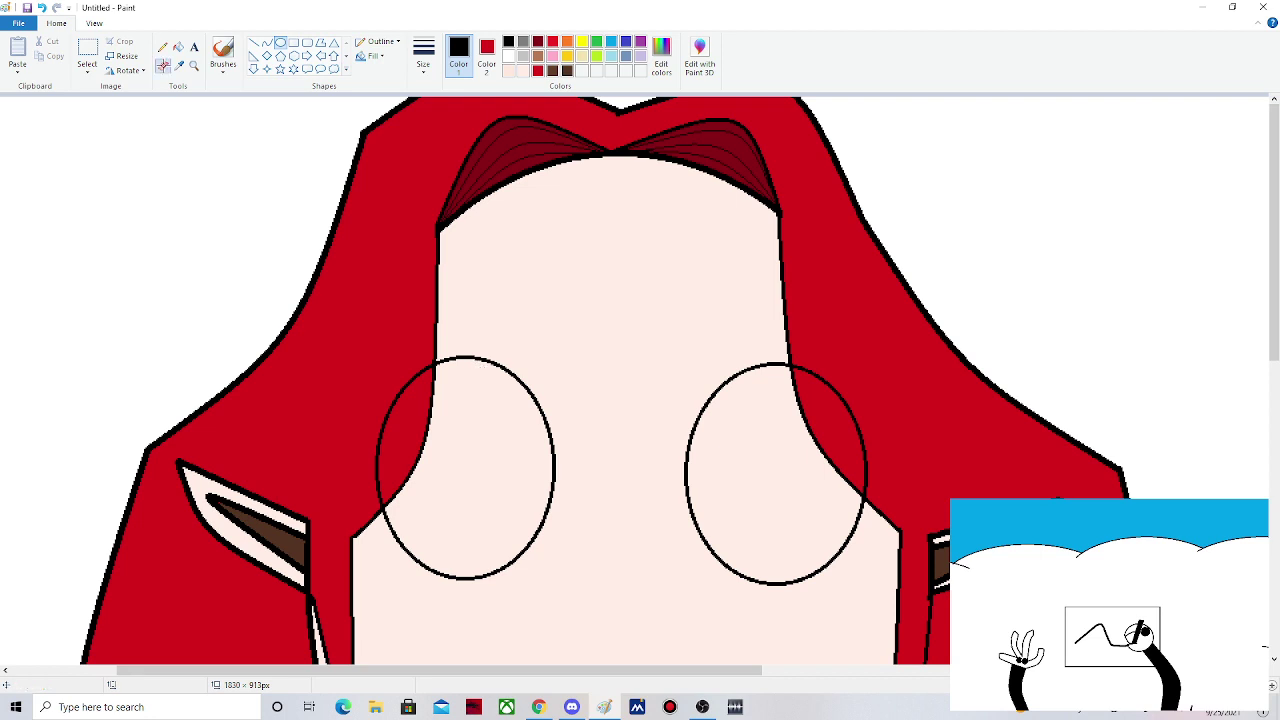
- Erase the parts of both eye outlines that overlap the hair, using the hair's red
{"action": "left_click", "coordinate": [163, 66]}
{"action": "mouse_move", "coordinate": [375, 495]}
{"action": "left_mouse_down"}
{"action": "mouse_move", "coordinate": [392, 399]}
{"action": "mouse_move", "coordinate": [426, 364]}
{"action": "left_mouse_up"}
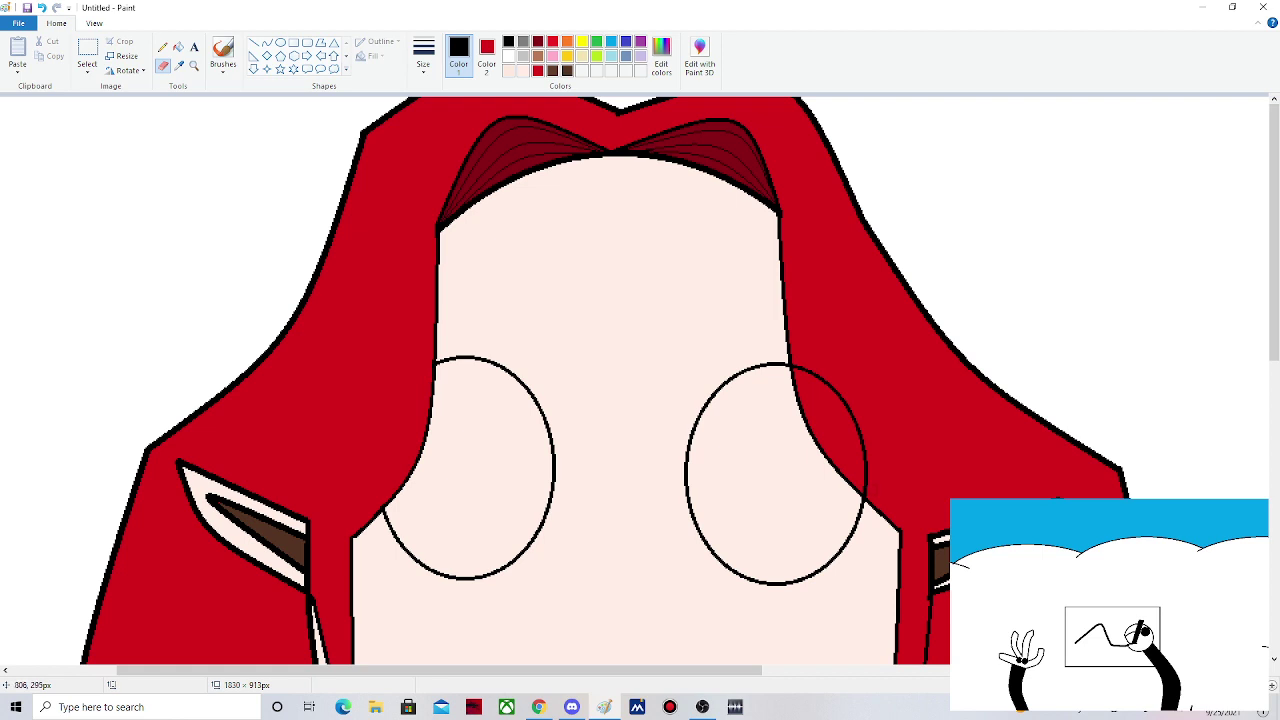
{"action": "mouse_move", "coordinate": [864, 495]}
{"action": "left_mouse_down"}
{"action": "mouse_move", "coordinate": [866, 463]}
{"action": "mouse_move", "coordinate": [824, 384]}
{"action": "mouse_move", "coordinate": [800, 368]}
{"action": "left_mouse_up"}
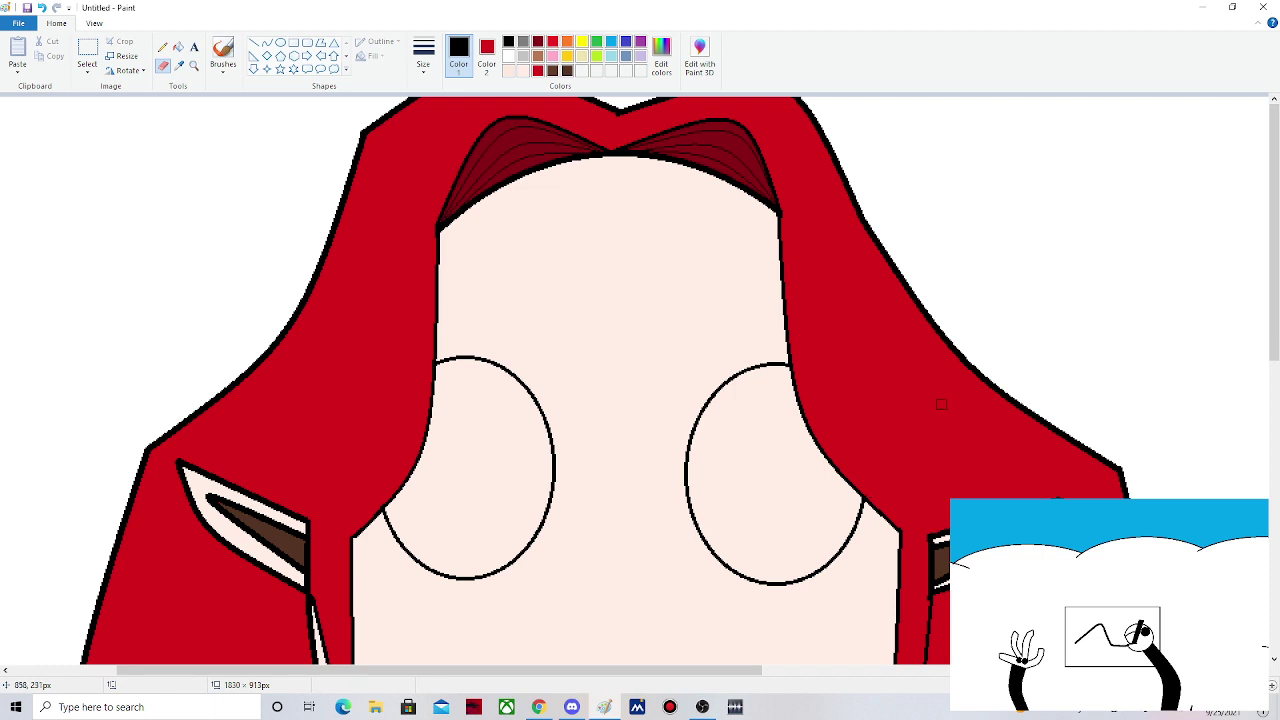
- Draw a black oval iris outline about 104 × 129 px inside the left eye and center it there
{"action": "left_click", "coordinate": [280, 43]}
{"action": "left_click_drag", "start_coordinate": [438, 400], "coordinate": [587, 585]}
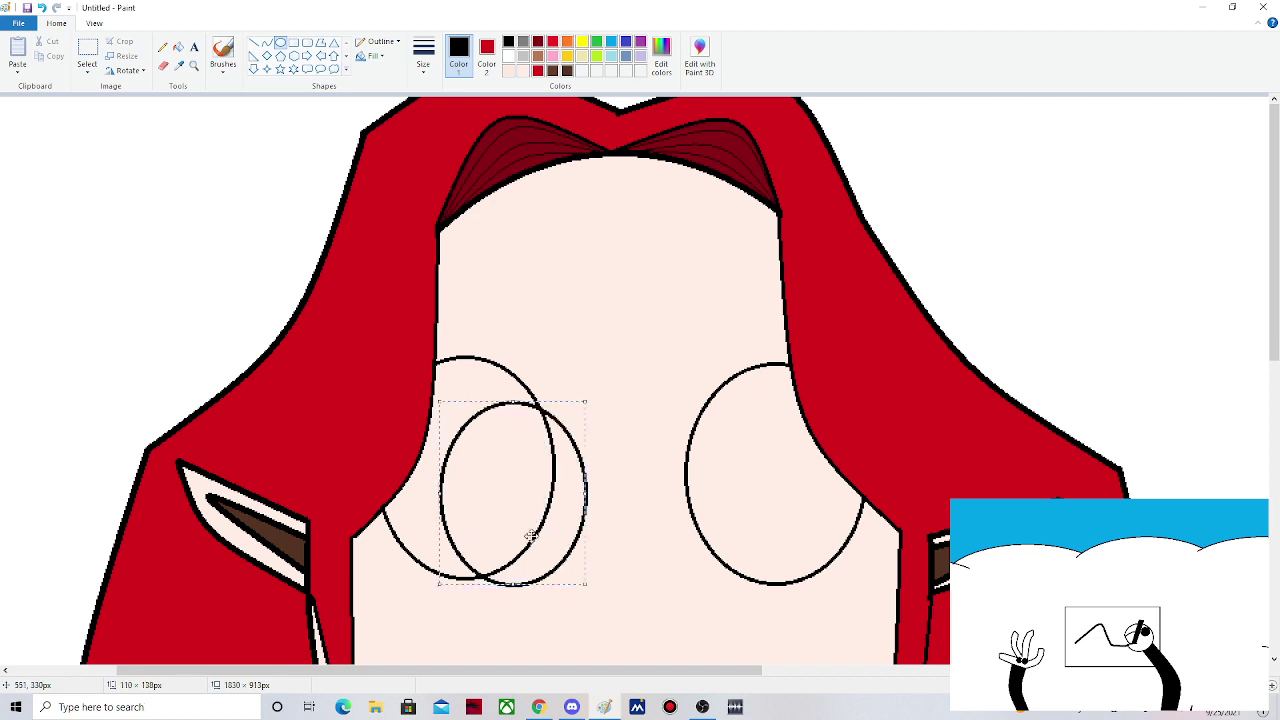
{"action": "left_click_drag", "start_coordinate": [531, 536], "coordinate": [482, 513]}
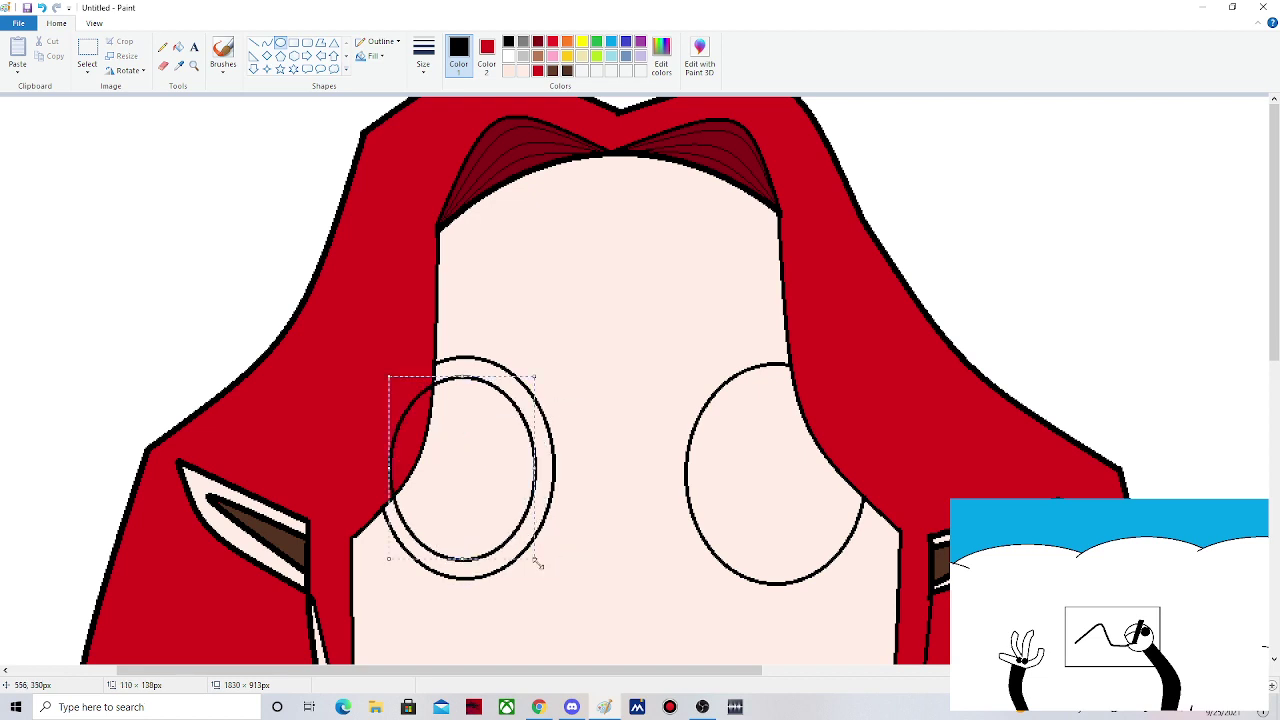
{"action": "left_click_drag", "start_coordinate": [538, 563], "coordinate": [532, 550]}
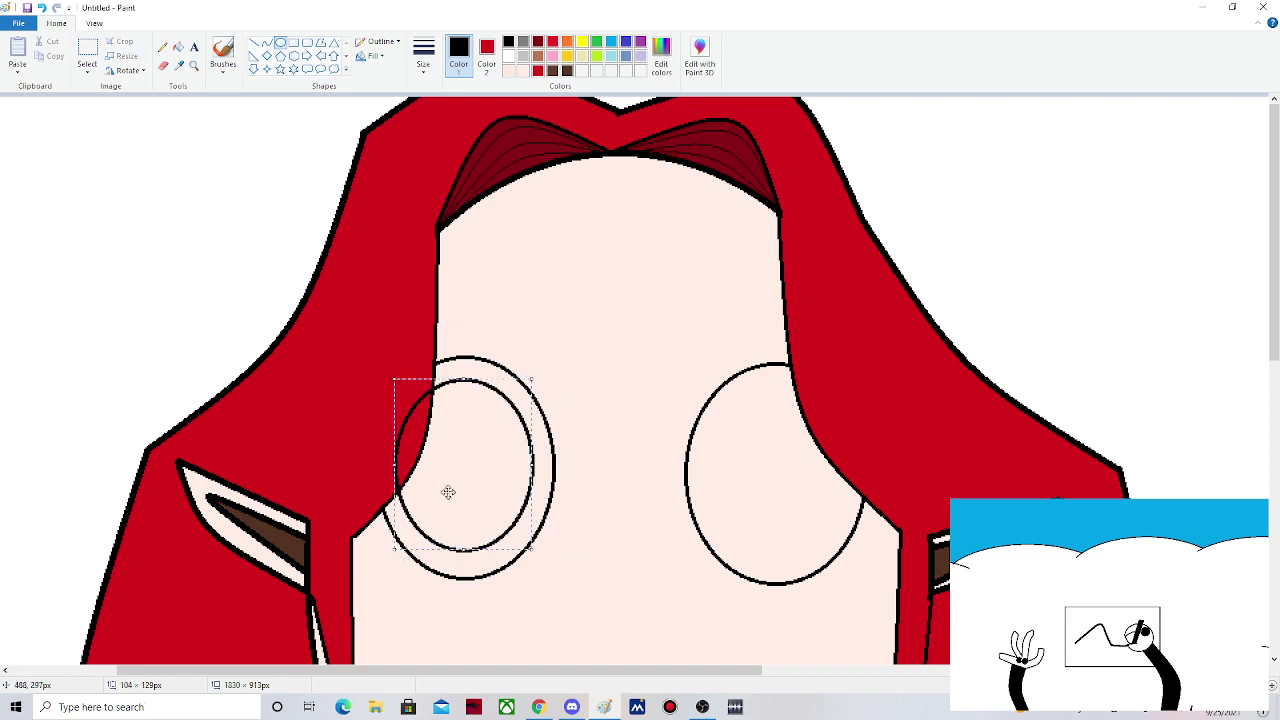
{"action": "left_click_drag", "start_coordinate": [448, 492], "coordinate": [445, 494]}
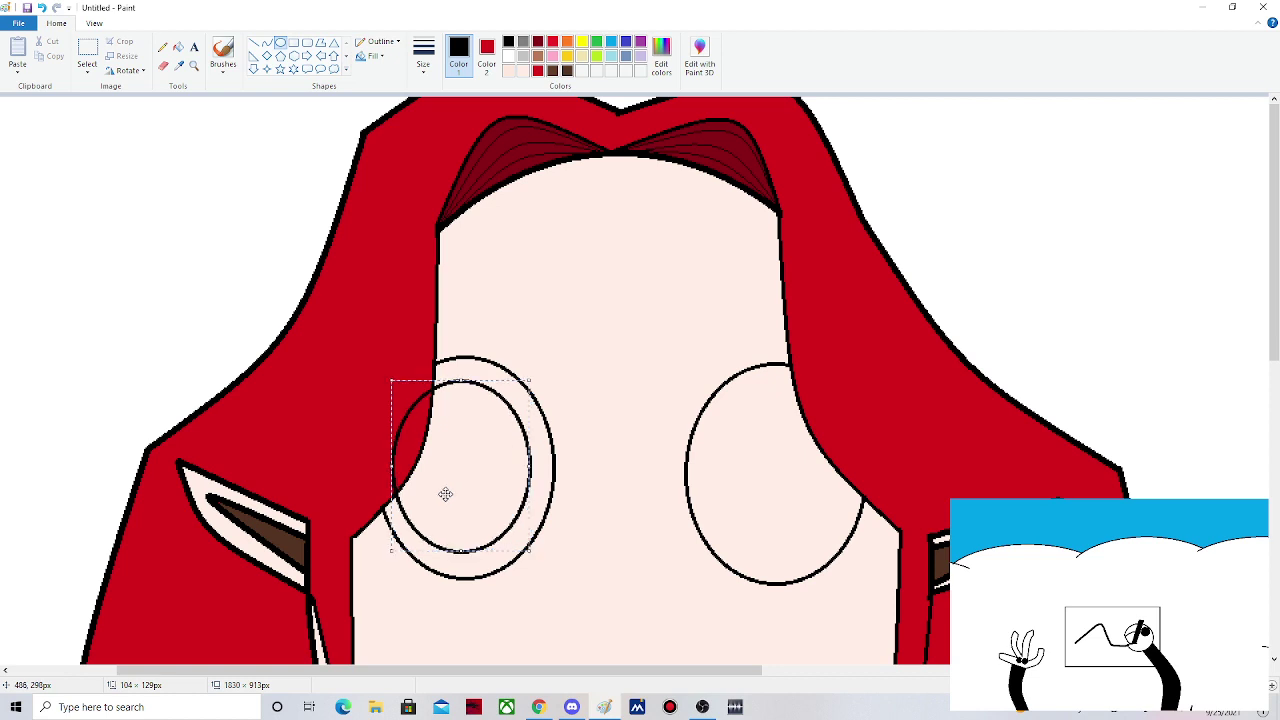
{"action": "left_click", "coordinate": [617, 380]}
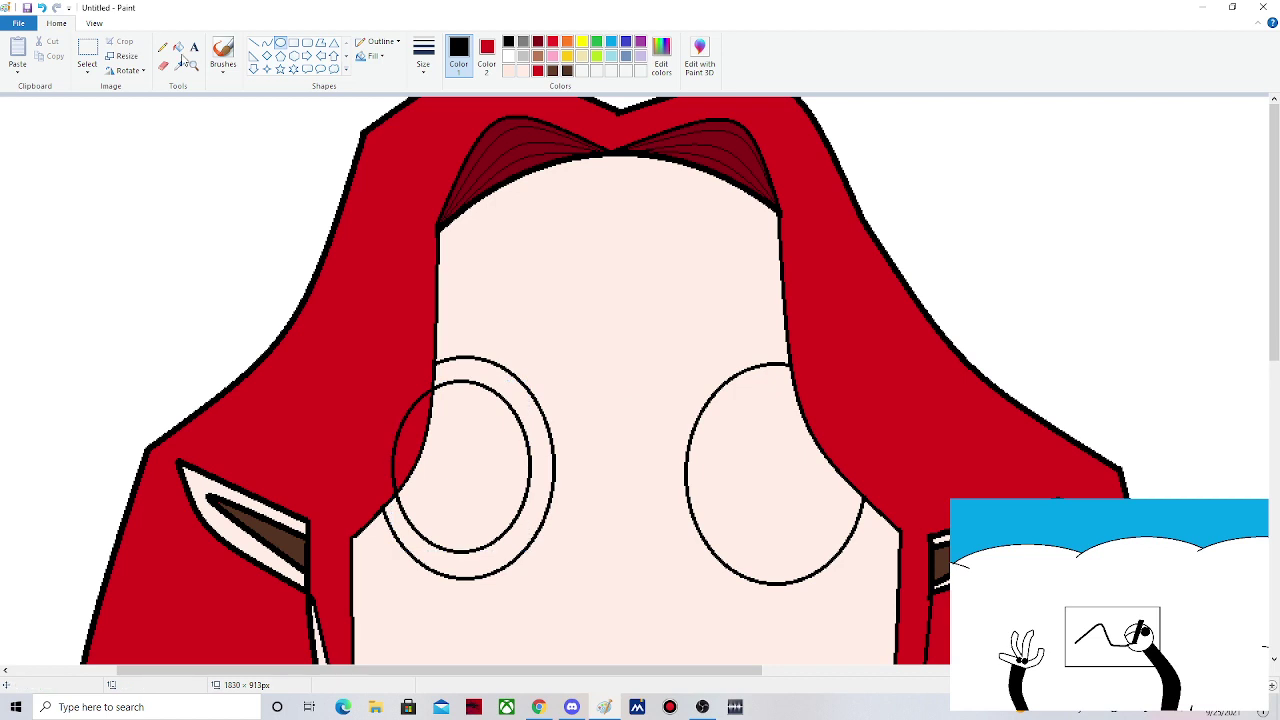
- Fill the ring around the left iris and the whole right eye with white
{"action": "left_click", "coordinate": [178, 47]}
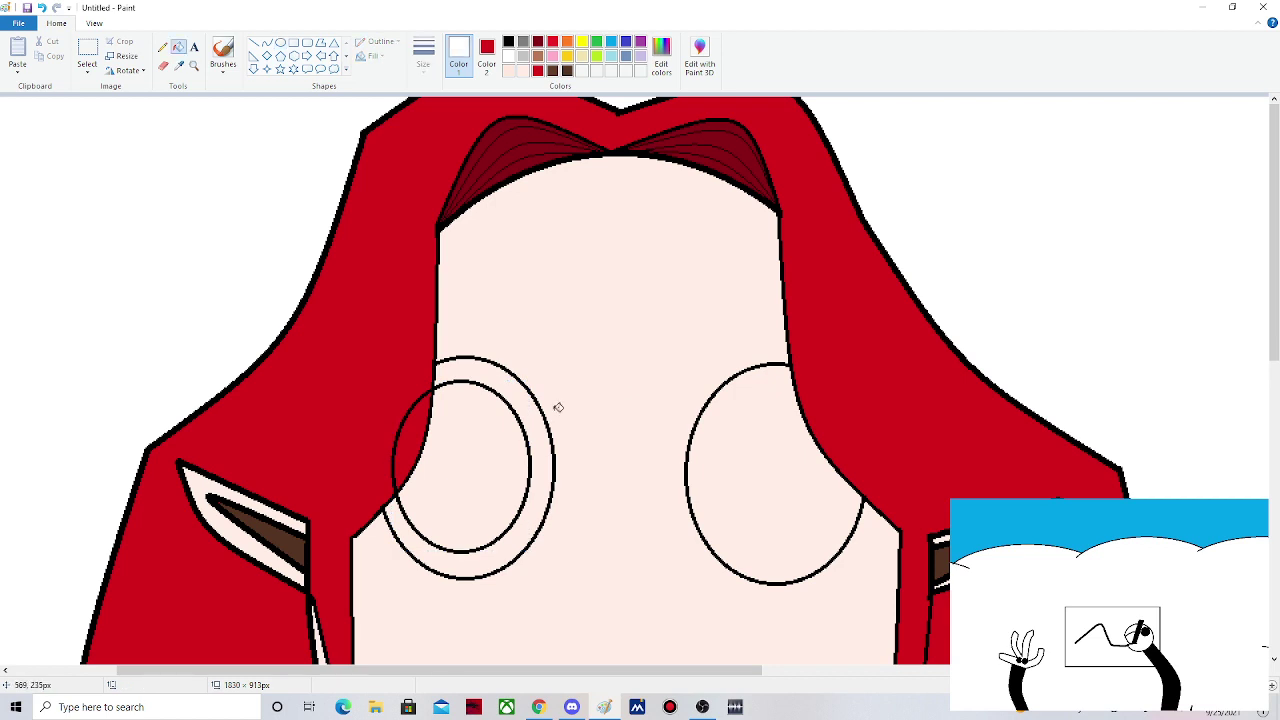
{"action": "left_click", "coordinate": [530, 420]}
{"action": "left_click", "coordinate": [770, 470]}
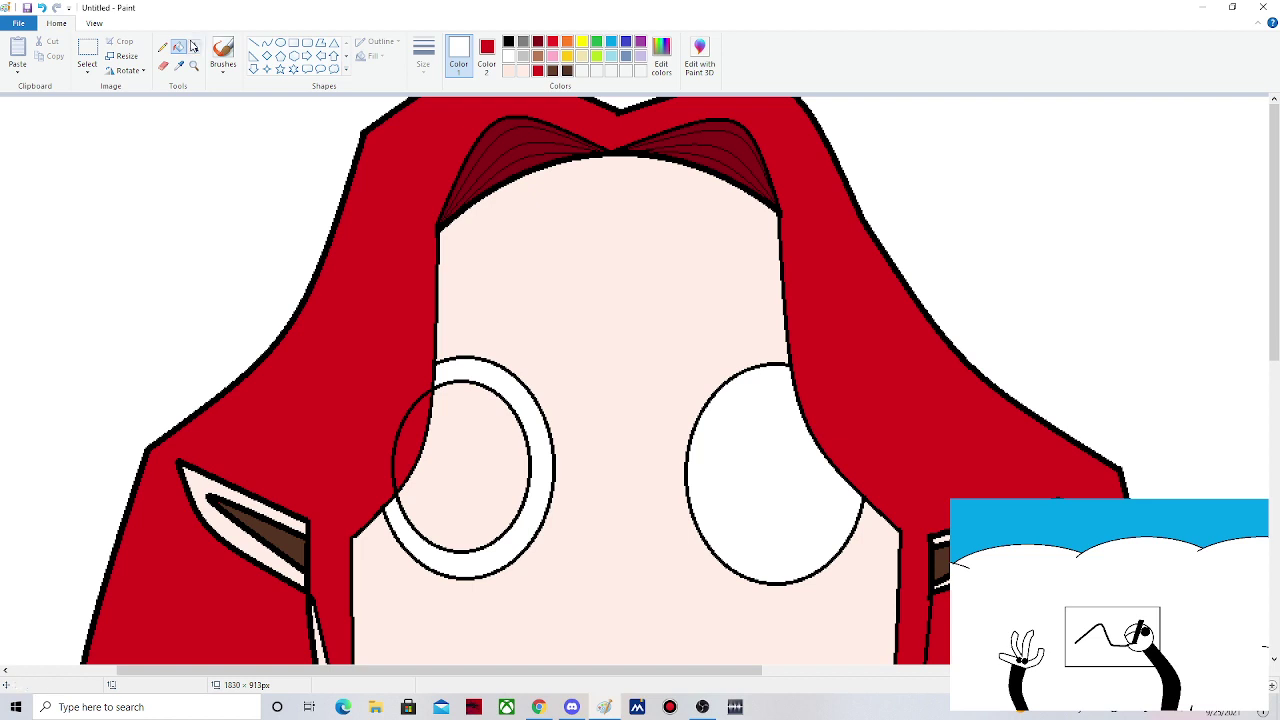
- Draw a black oval iris outline about 100 × 129 px inside the right eye and center it there
{"action": "left_click", "coordinate": [280, 42]}
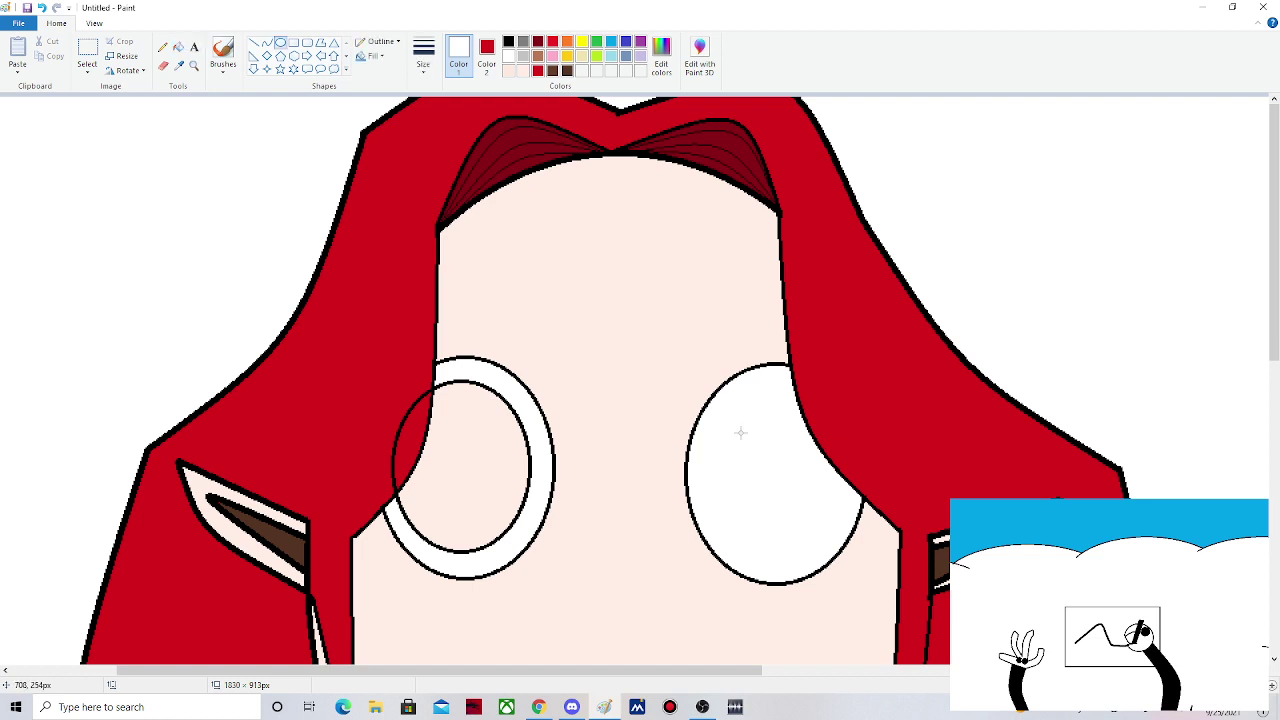
{"action": "left_click_drag", "start_coordinate": [719, 417], "coordinate": [771, 508]}
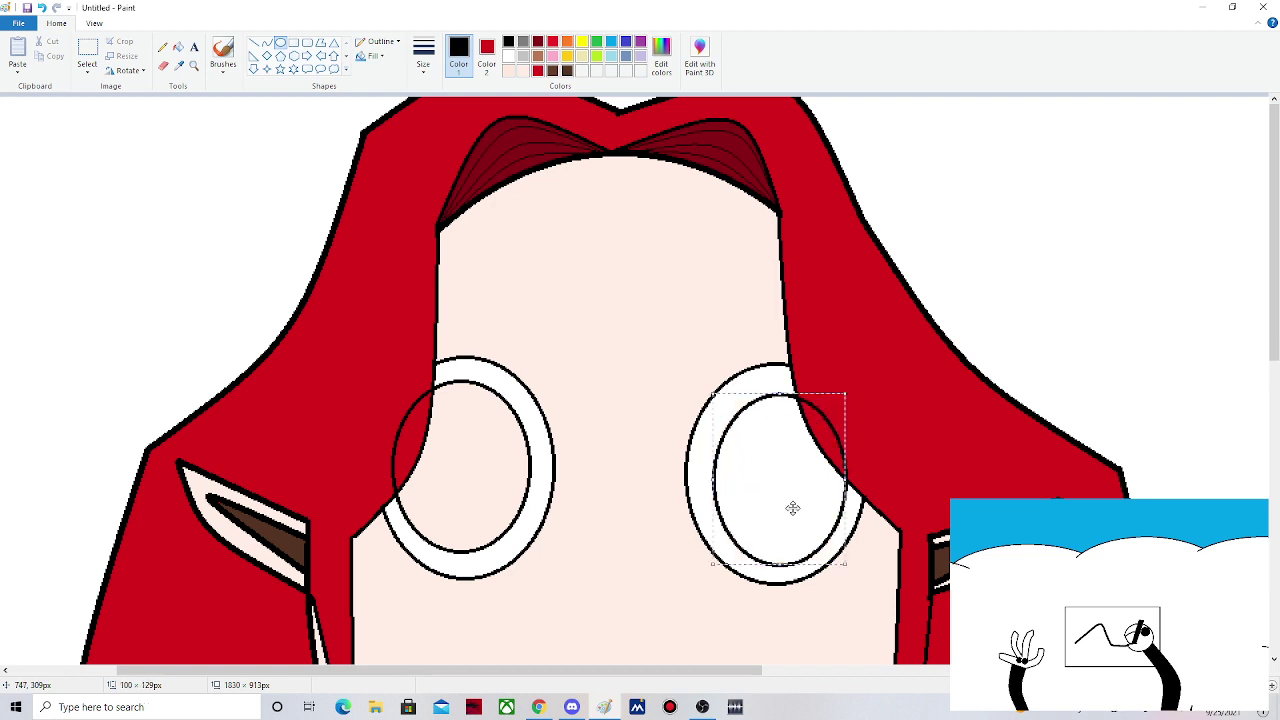
{"action": "left_click_drag", "start_coordinate": [792, 508], "coordinate": [790, 503]}
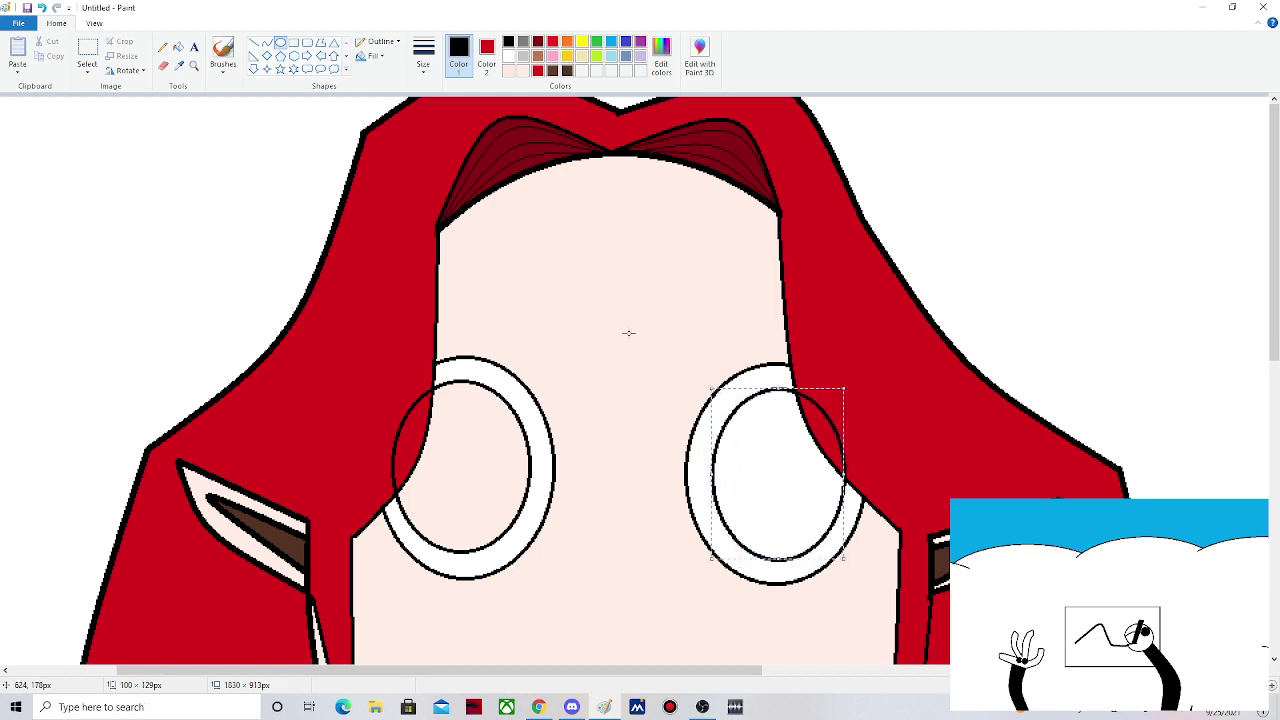
{"action": "left_click", "coordinate": [628, 333]}
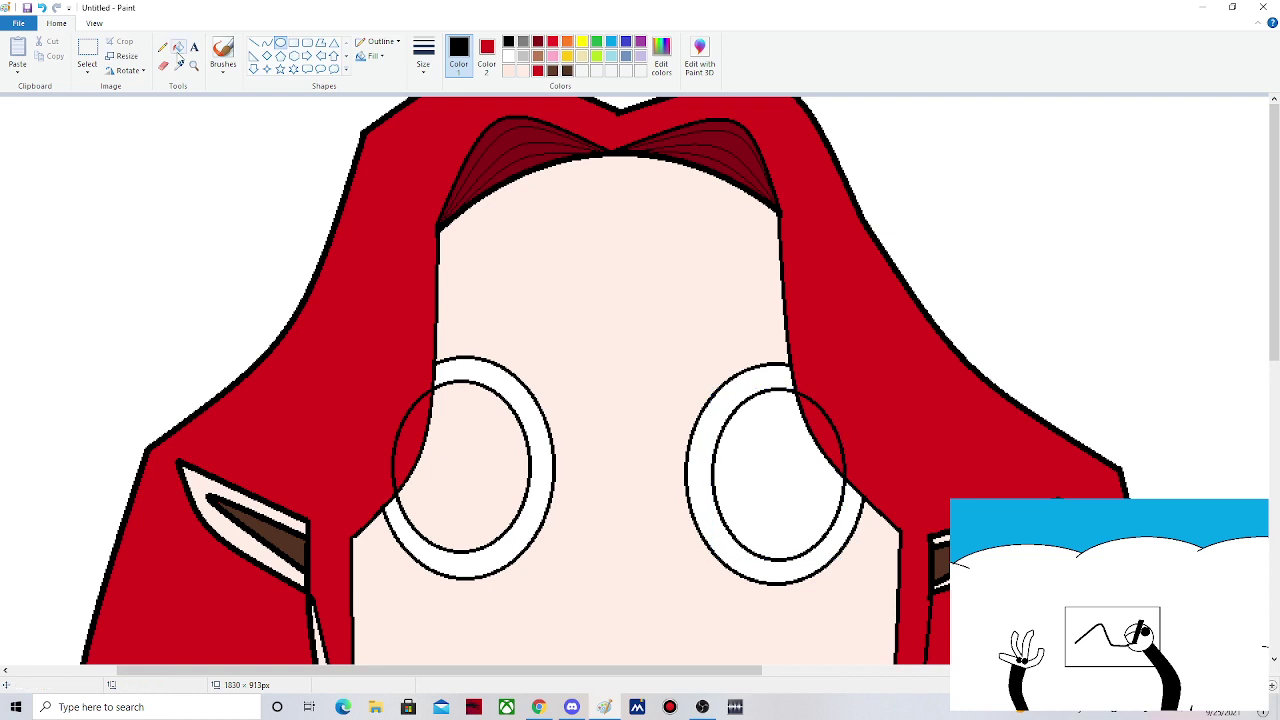
- Erase the parts of both iris outlines that overlap the hair, using the hair's red
{"action": "left_click", "coordinate": [163, 65]}
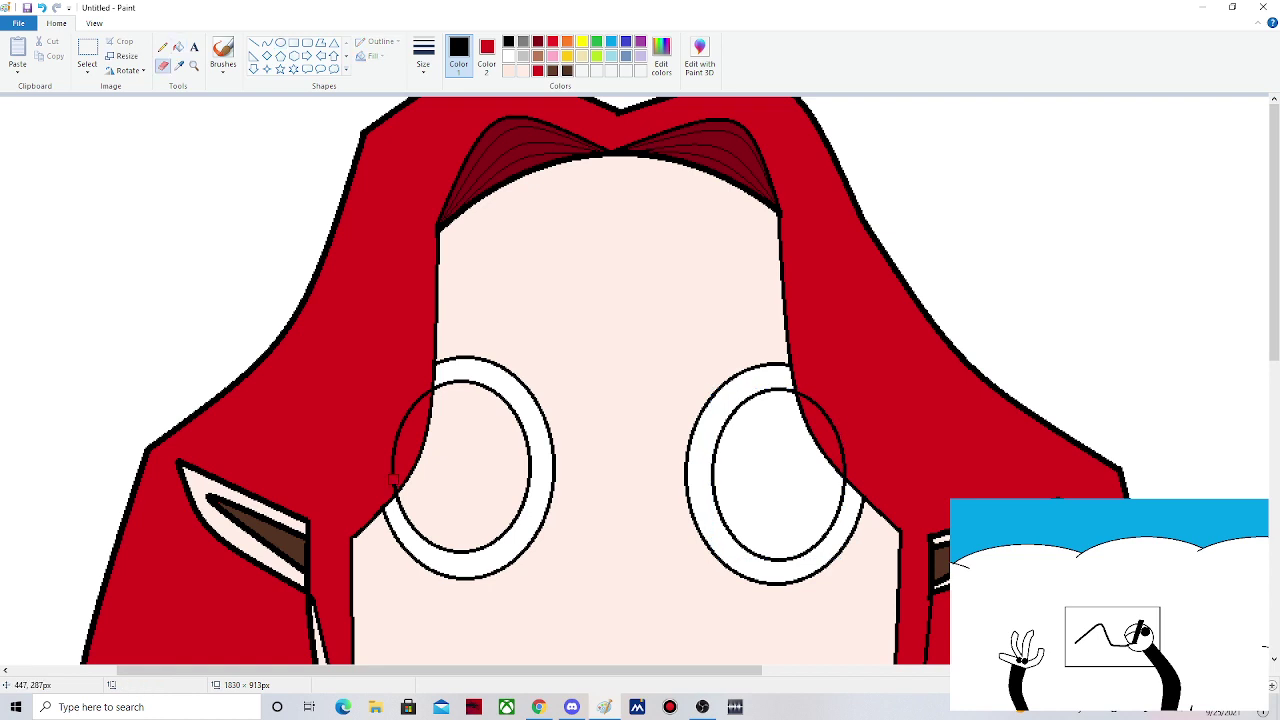
{"action": "left_click_drag", "start_coordinate": [393, 481], "coordinate": [391, 486]}
{"action": "left_click_drag", "start_coordinate": [388, 486], "coordinate": [422, 392]}
{"action": "left_click_drag", "start_coordinate": [848, 470], "coordinate": [810, 392]}
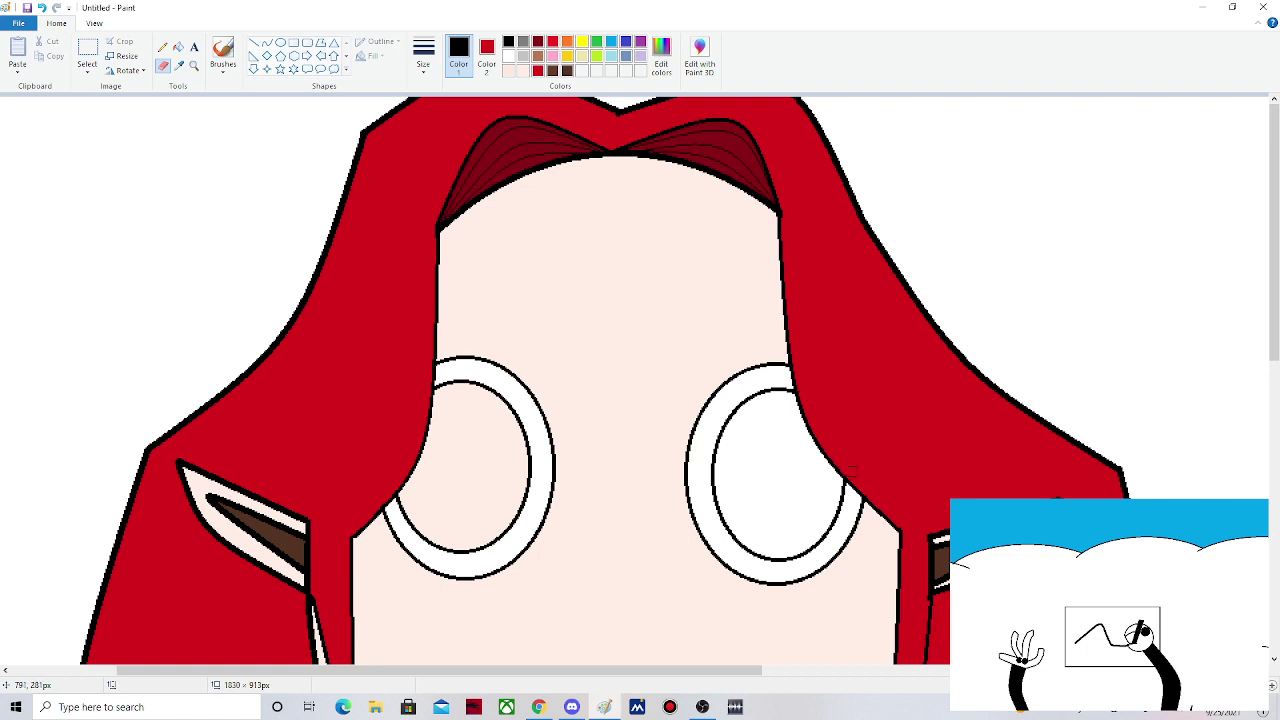
- Fill both irises with the brighter palette red
{"action": "left_click", "coordinate": [177, 46]}
{"action": "left_click", "coordinate": [552, 42]}
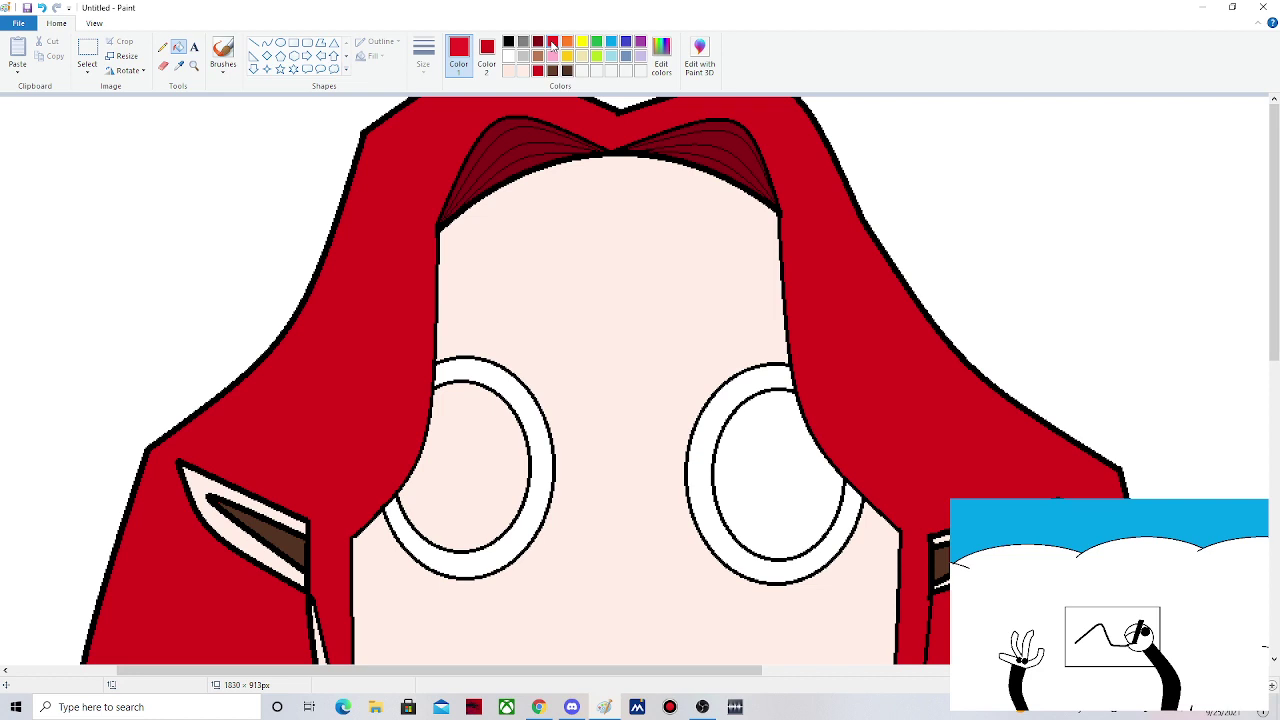
{"action": "left_click", "coordinate": [470, 460]}
{"action": "left_click", "coordinate": [788, 434]}
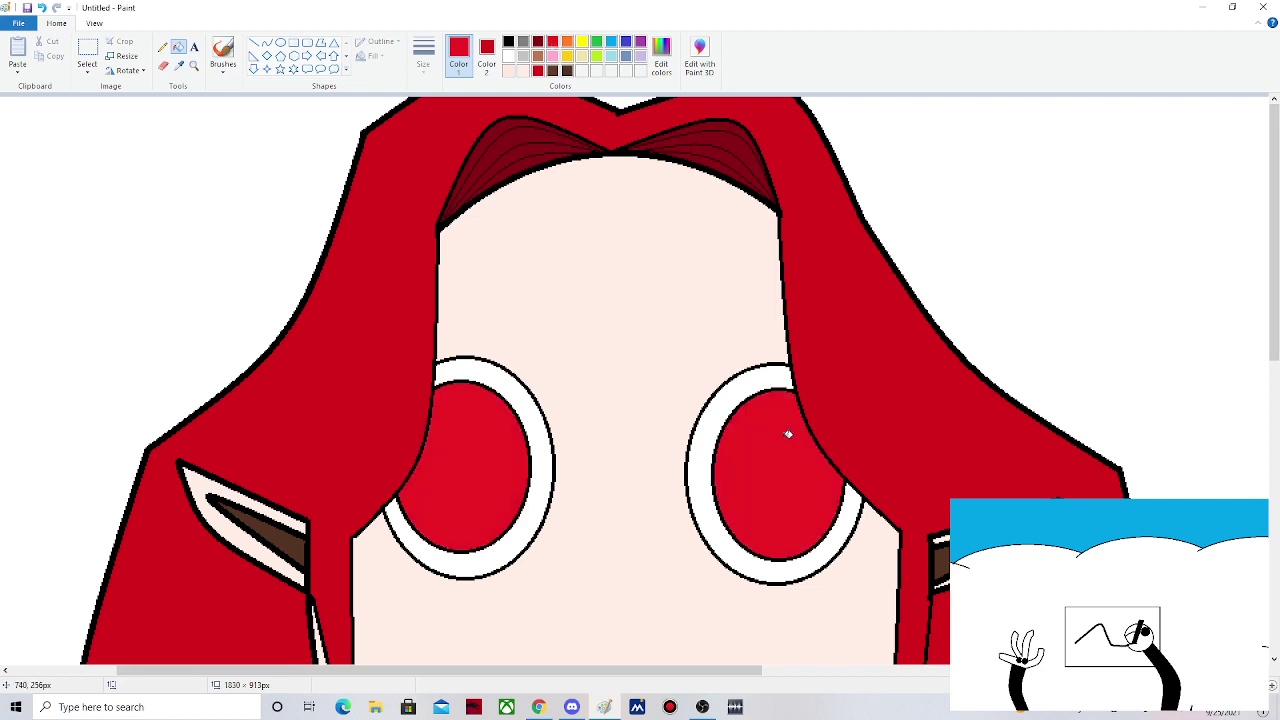
- Draw a black oval pupil outline about 66 × 83 px inside the left iris, slightly overlapping the hair edge
{"action": "left_click", "coordinate": [280, 42]}
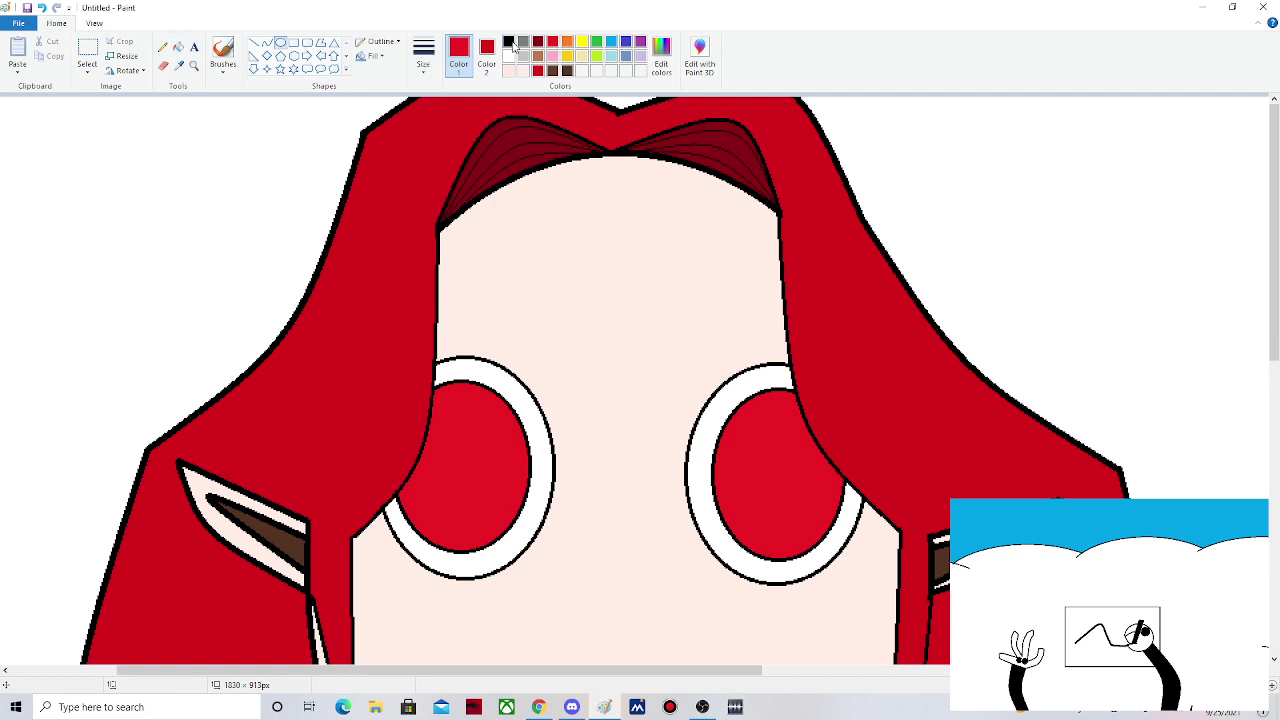
{"action": "left_click", "coordinate": [508, 42]}
{"action": "left_click_drag", "start_coordinate": [439, 437], "coordinate": [512, 532]}
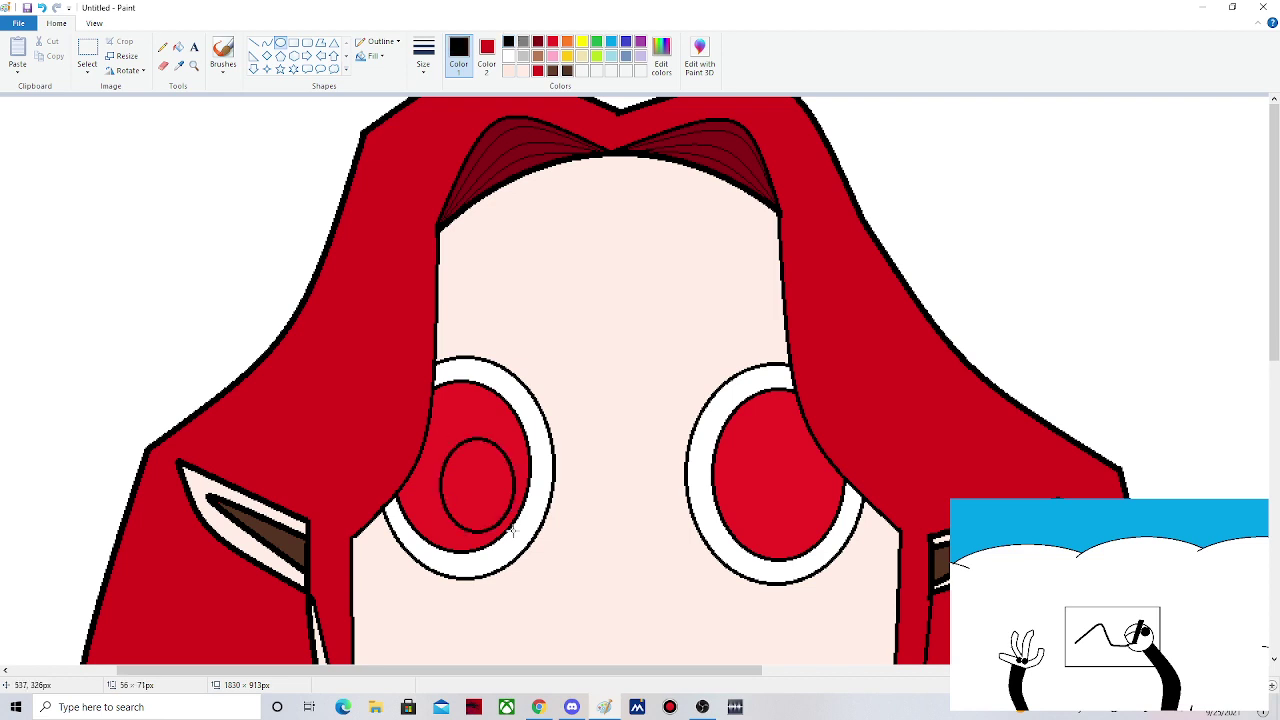
{"action": "left_click_drag", "start_coordinate": [416, 414], "coordinate": [502, 524]}
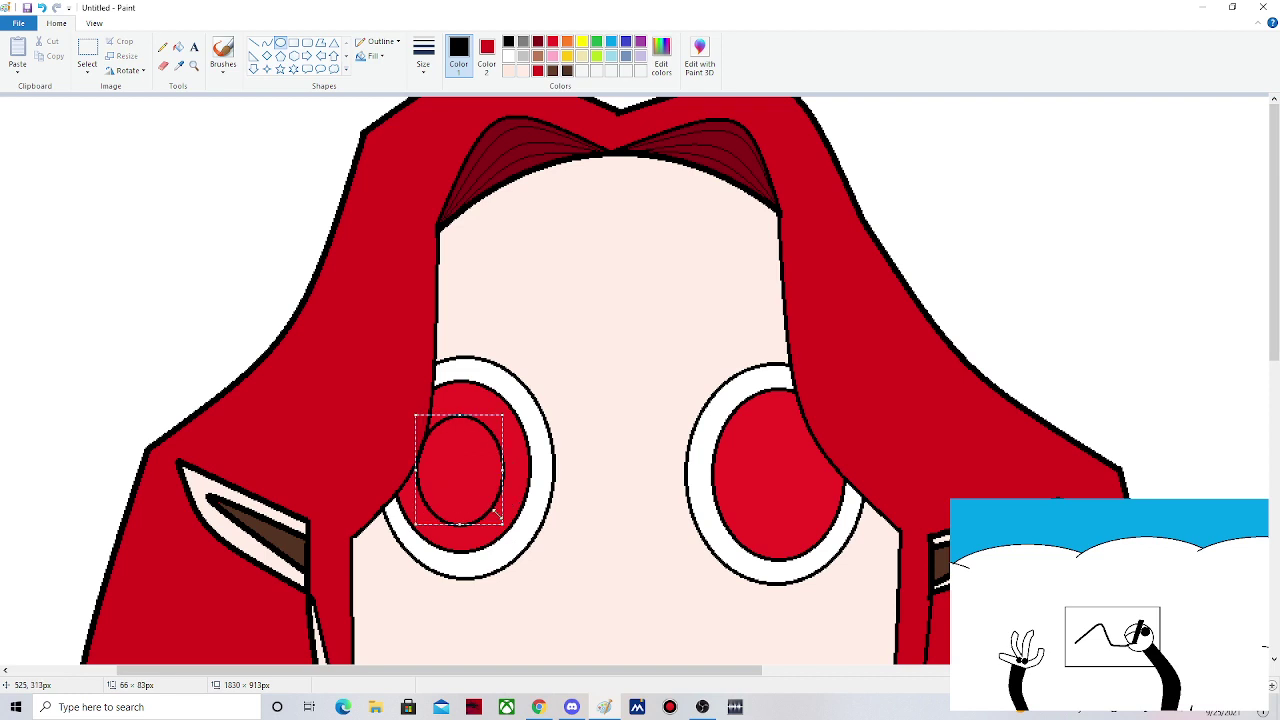
{"action": "left_click_drag", "start_coordinate": [471, 483], "coordinate": [468, 478]}
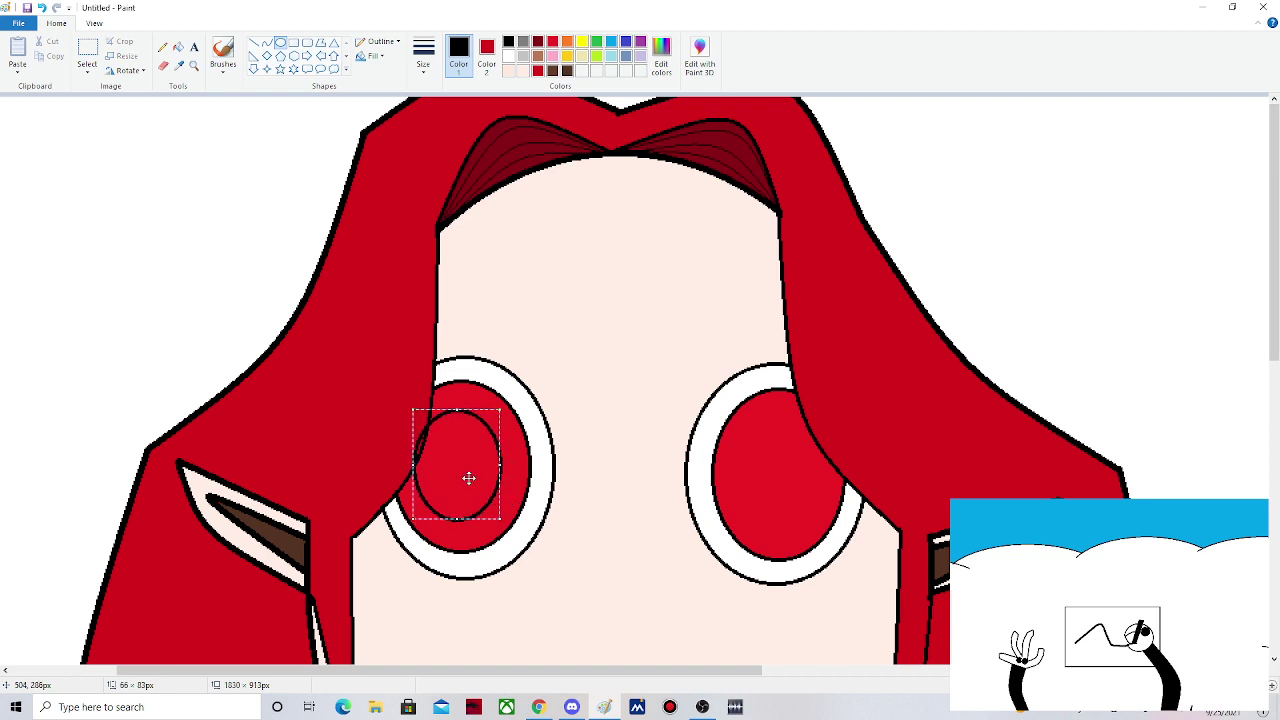
- Draw a matching black oval pupil outline about 67 × 82 px inside the right iris, overlapping the hair edge
{"action": "mouse_move", "coordinate": [754, 453]}
{"action": "left_mouse_down"}
{"action": "mouse_move", "coordinate": [810, 558]}
{"action": "mouse_move", "coordinate": [839, 566]}
{"action": "left_mouse_up"}
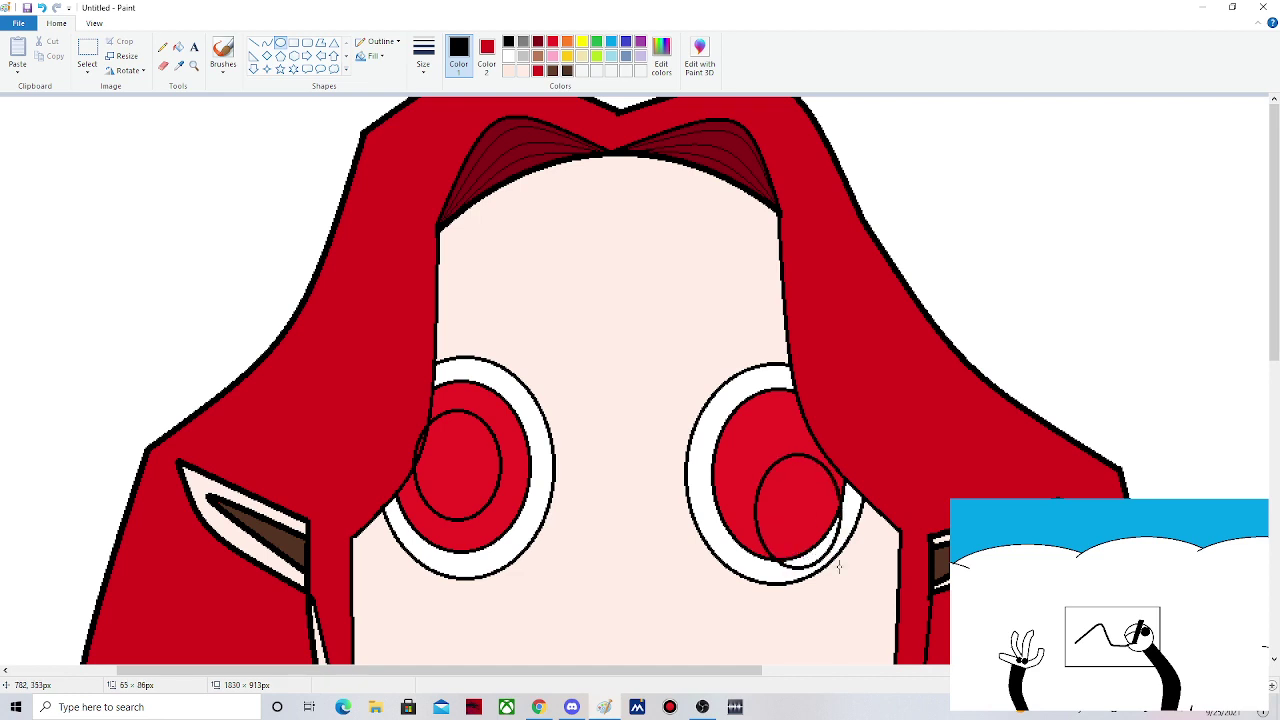
{"action": "left_click_drag", "start_coordinate": [785, 510], "coordinate": [771, 470]}
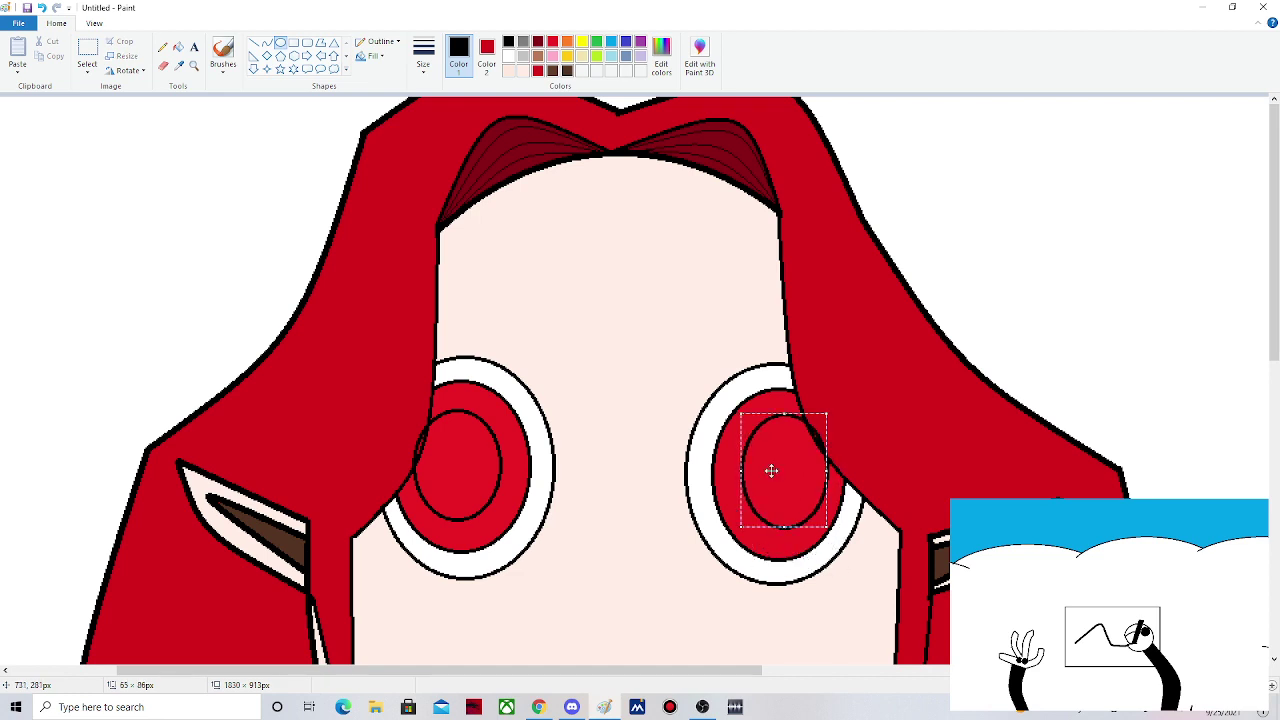
{"action": "left_click_drag", "start_coordinate": [826, 527], "coordinate": [793, 501]}
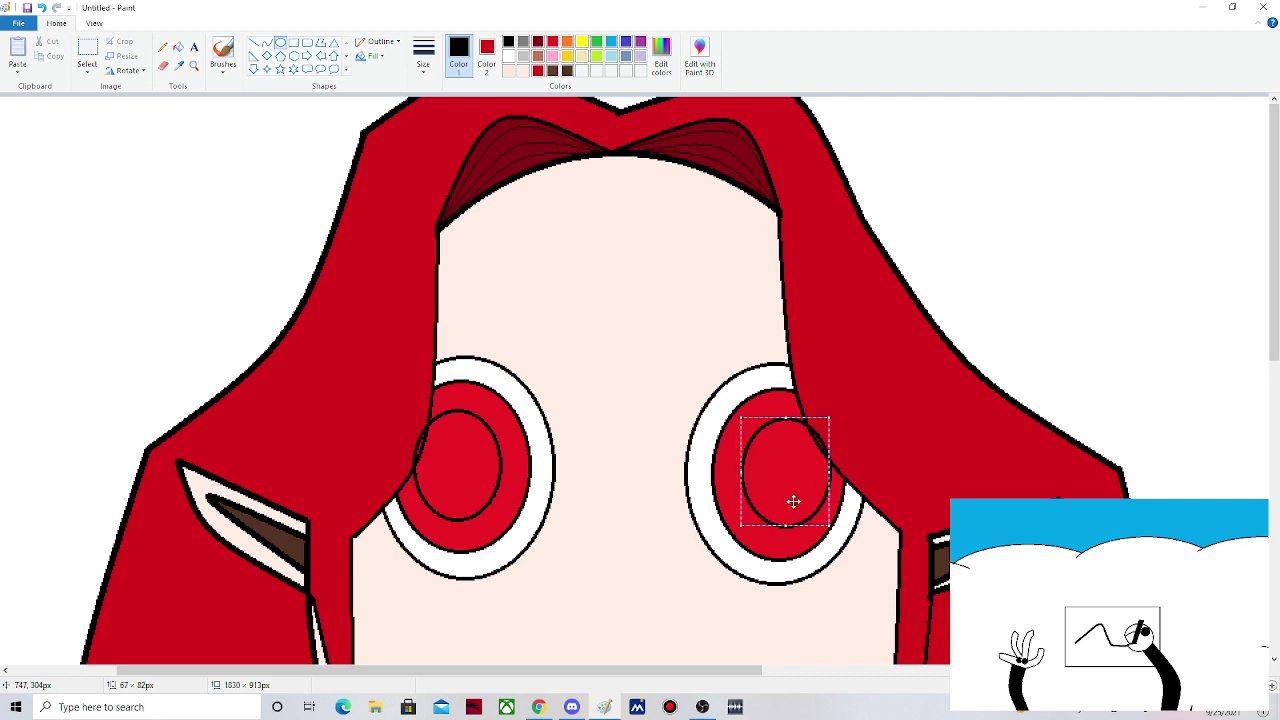
- Switch to OBS, send "Hi" in the stream chat, and return to the Paint drawing
{"action": "left_click", "coordinate": [702, 707]}
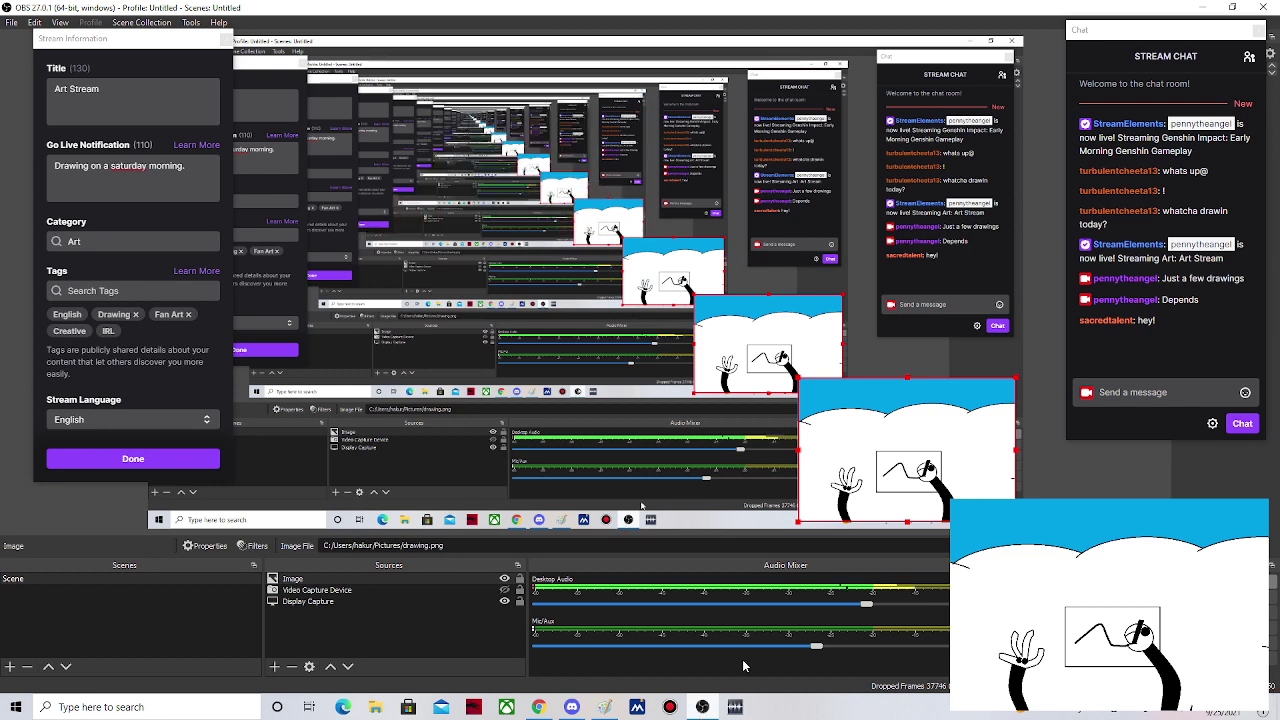
{"action": "left_click", "coordinate": [1122, 389]}
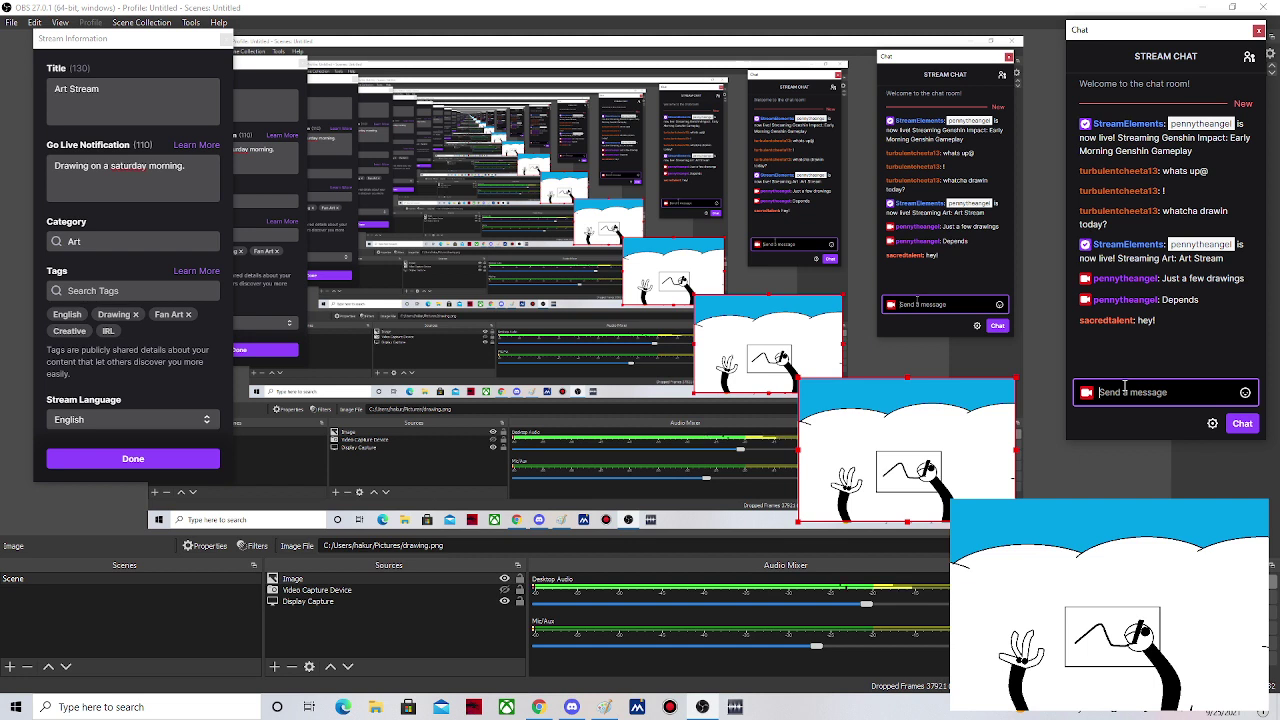
{"action": "type", "text": "H"}
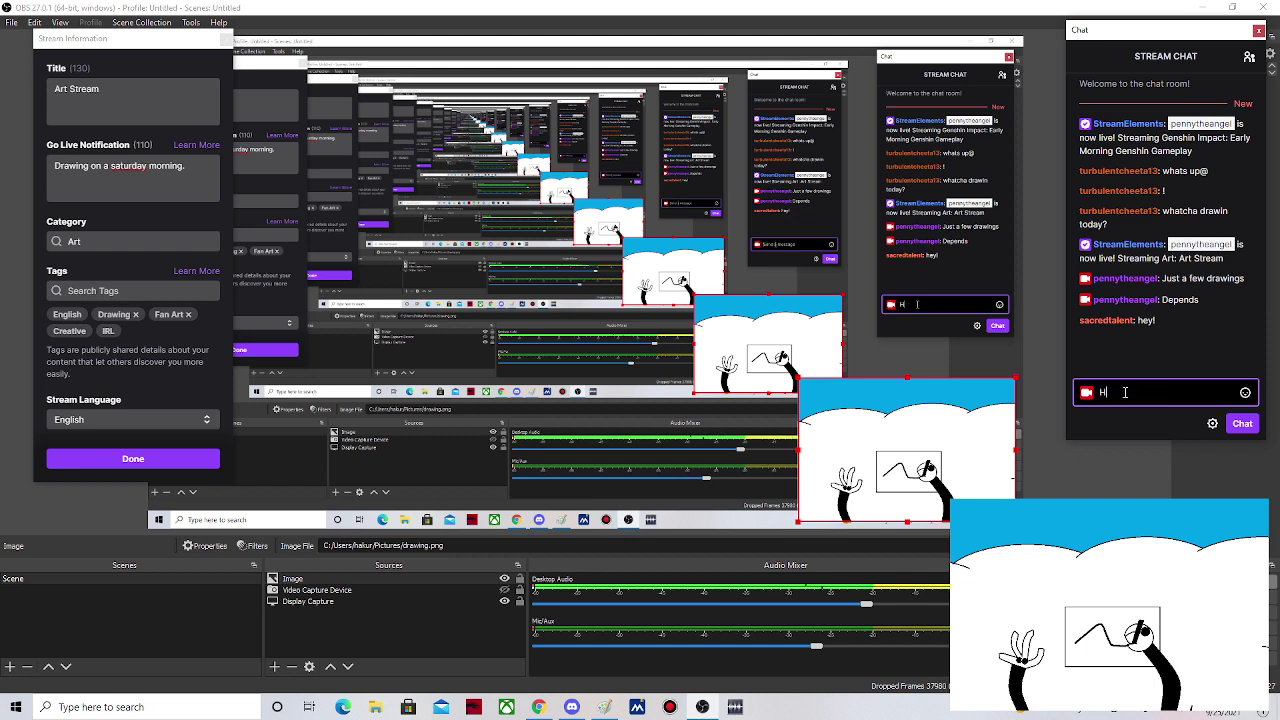
{"action": "type", "text": "i"}
{"action": "key", "text": "Return"}
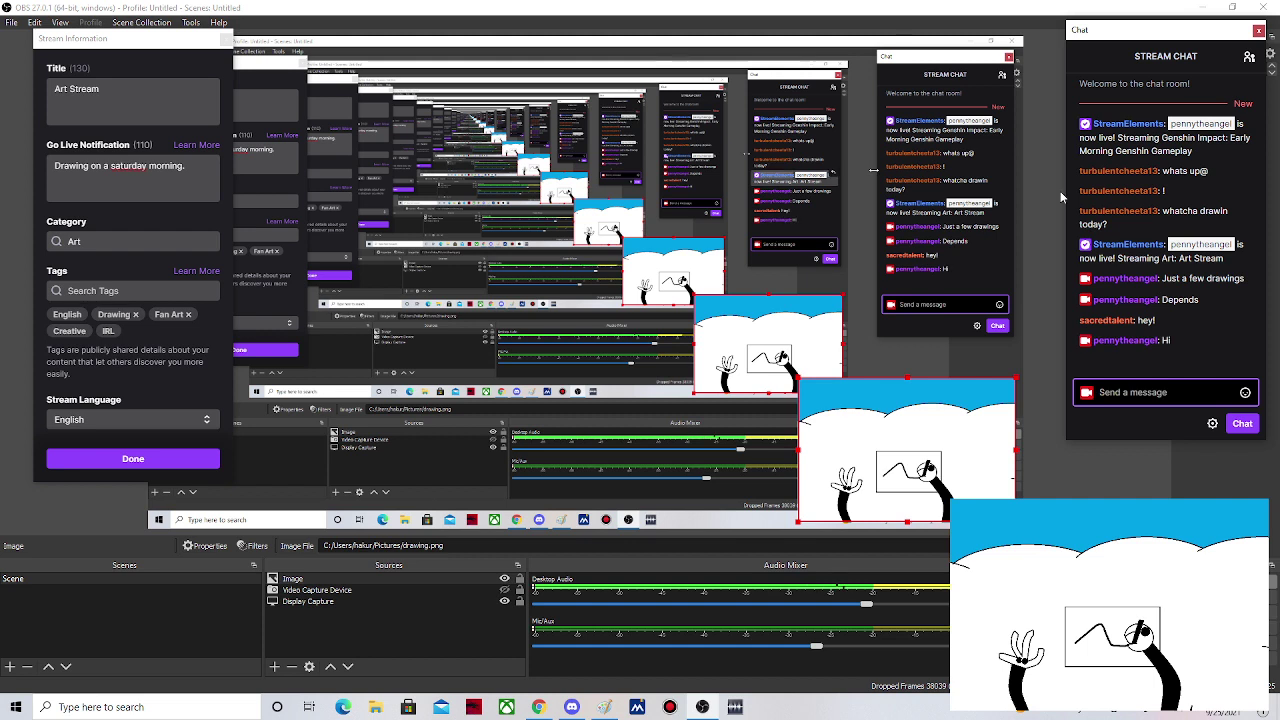
{"action": "left_click", "coordinate": [1197, 10]}
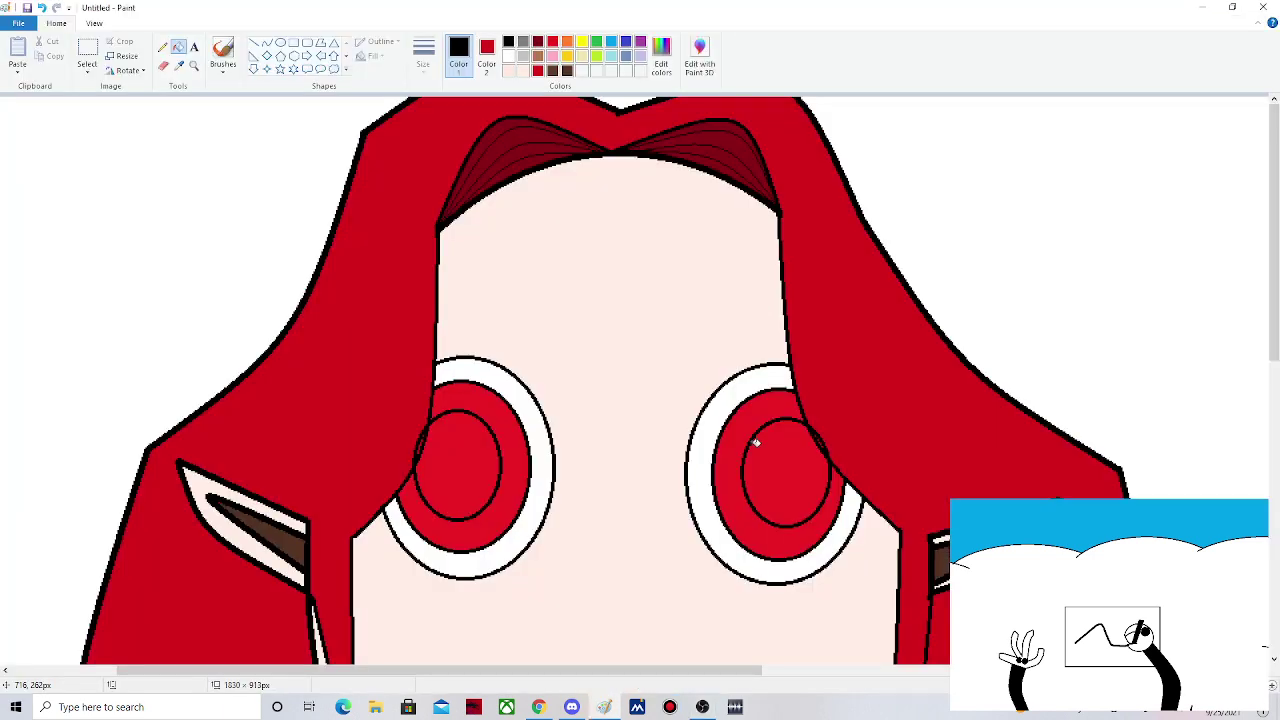
{"action": "left_click", "coordinate": [458, 465]}
{"action": "left_click", "coordinate": [223, 52]}
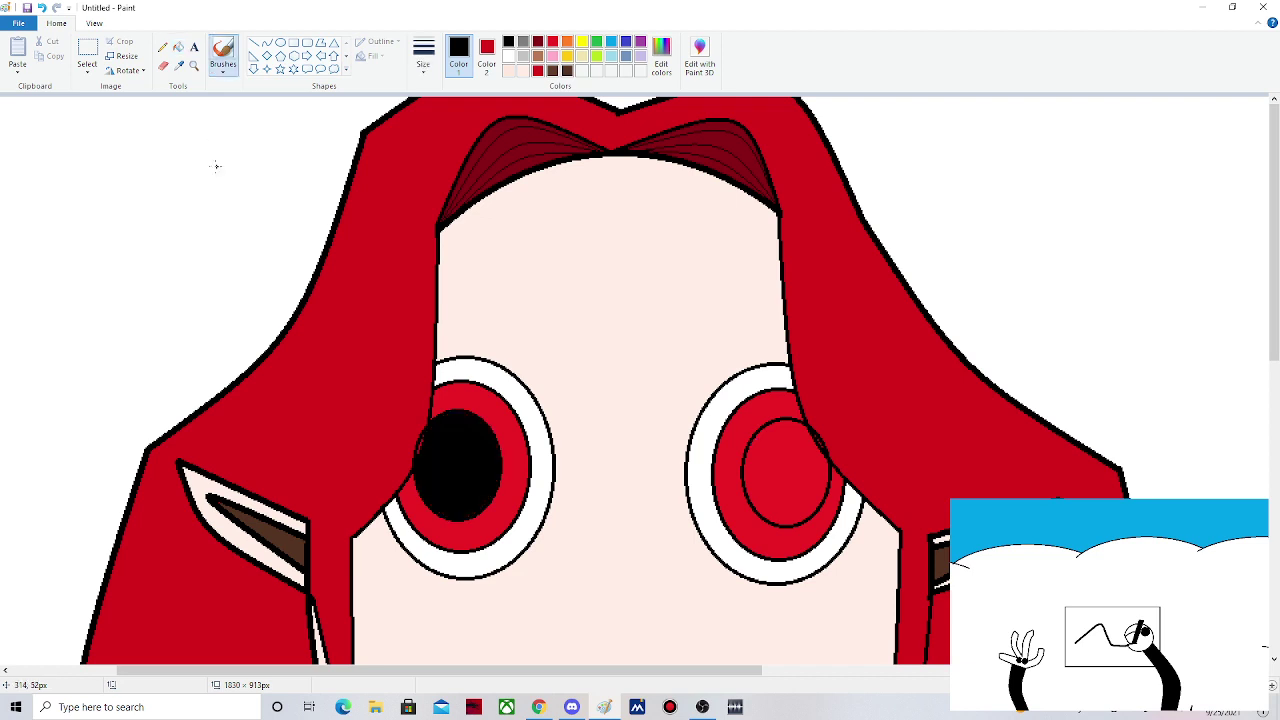
{"action": "left_click", "coordinate": [43, 9]}
{"action": "left_click", "coordinate": [43, 9]}
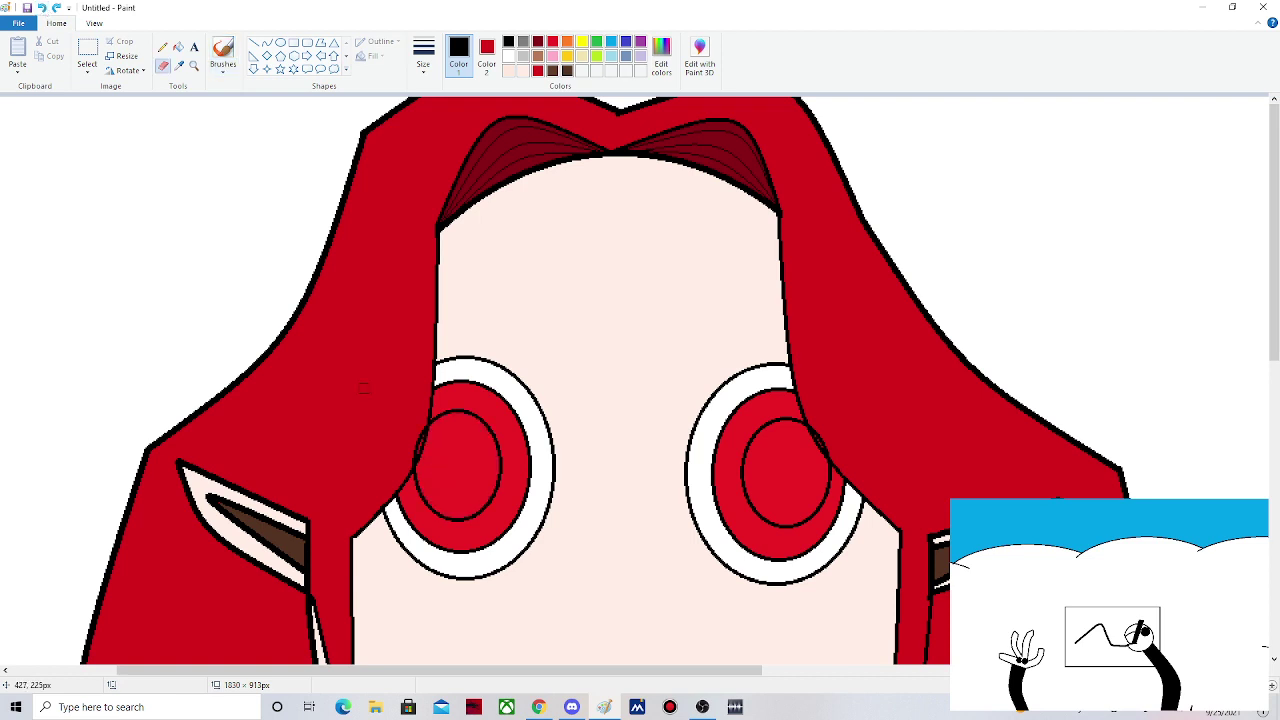
- Erase the left pupil outline where it overlaps the hair and redraw the hair's black edge beside the pupil
{"action": "mouse_move", "coordinate": [364, 388]}
{"action": "left_mouse_down"}
{"action": "mouse_move", "coordinate": [413, 452]}
{"action": "mouse_move", "coordinate": [418, 423]}
{"action": "left_mouse_up"}
{"action": "left_click", "coordinate": [253, 42]}
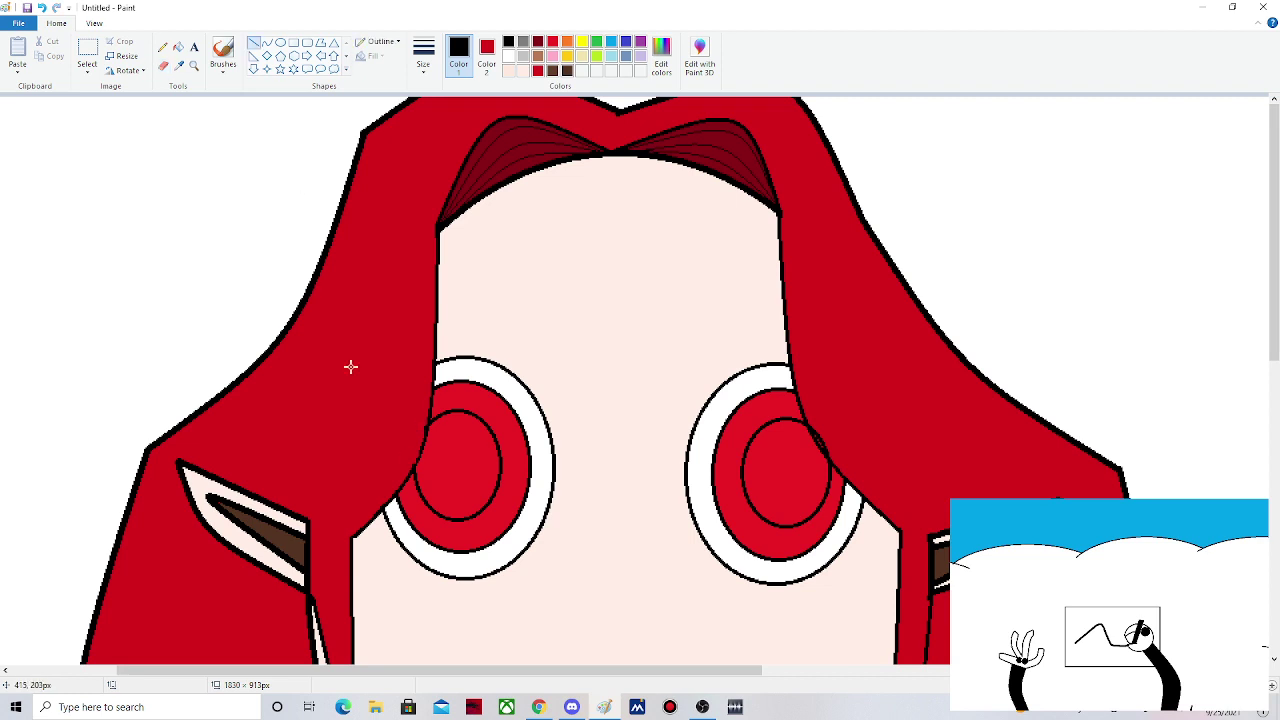
{"action": "left_click_drag", "start_coordinate": [414, 466], "coordinate": [426, 425]}
{"action": "left_click", "coordinate": [361, 430]}
- Erase the right pupil outline where it overlaps the hair and redraw the hair's black edge there with the Curve tool
{"action": "left_click", "coordinate": [163, 65]}
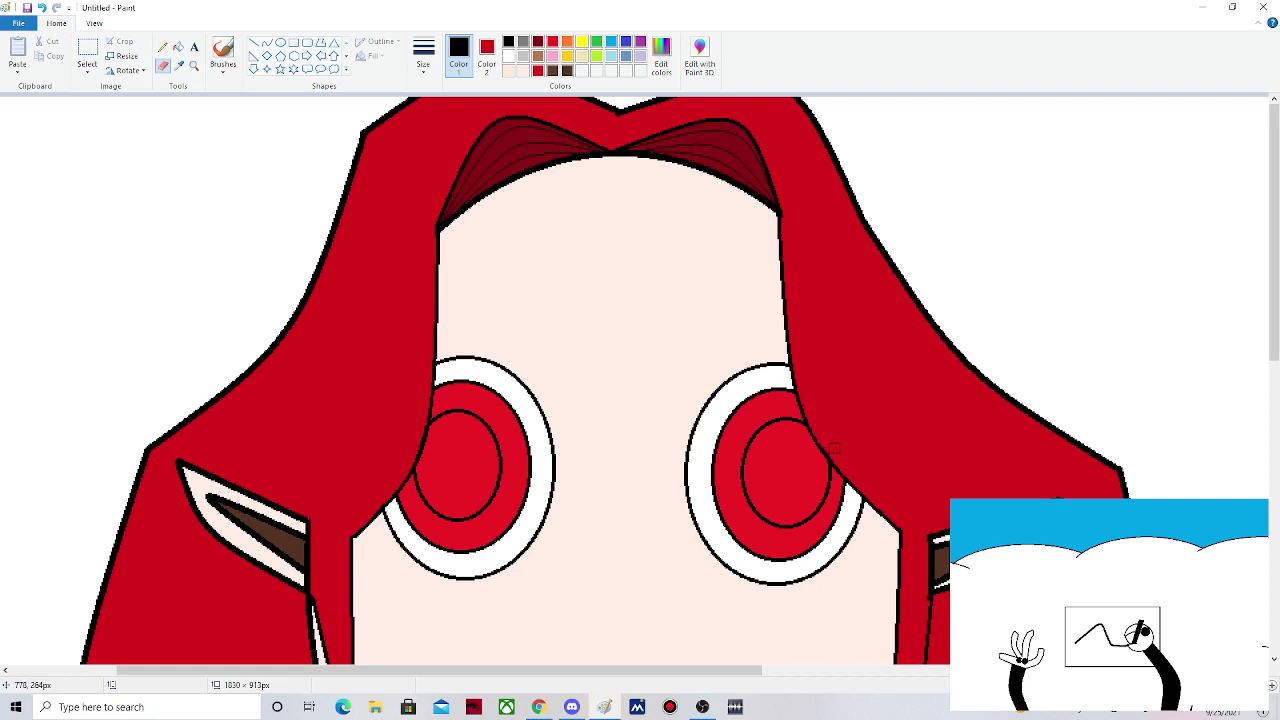
{"action": "left_click", "coordinate": [268, 43]}
{"action": "mouse_move", "coordinate": [808, 419]}
{"action": "left_mouse_down"}
{"action": "mouse_move", "coordinate": [841, 471]}
{"action": "mouse_move", "coordinate": [817, 448]}
{"action": "left_mouse_up"}
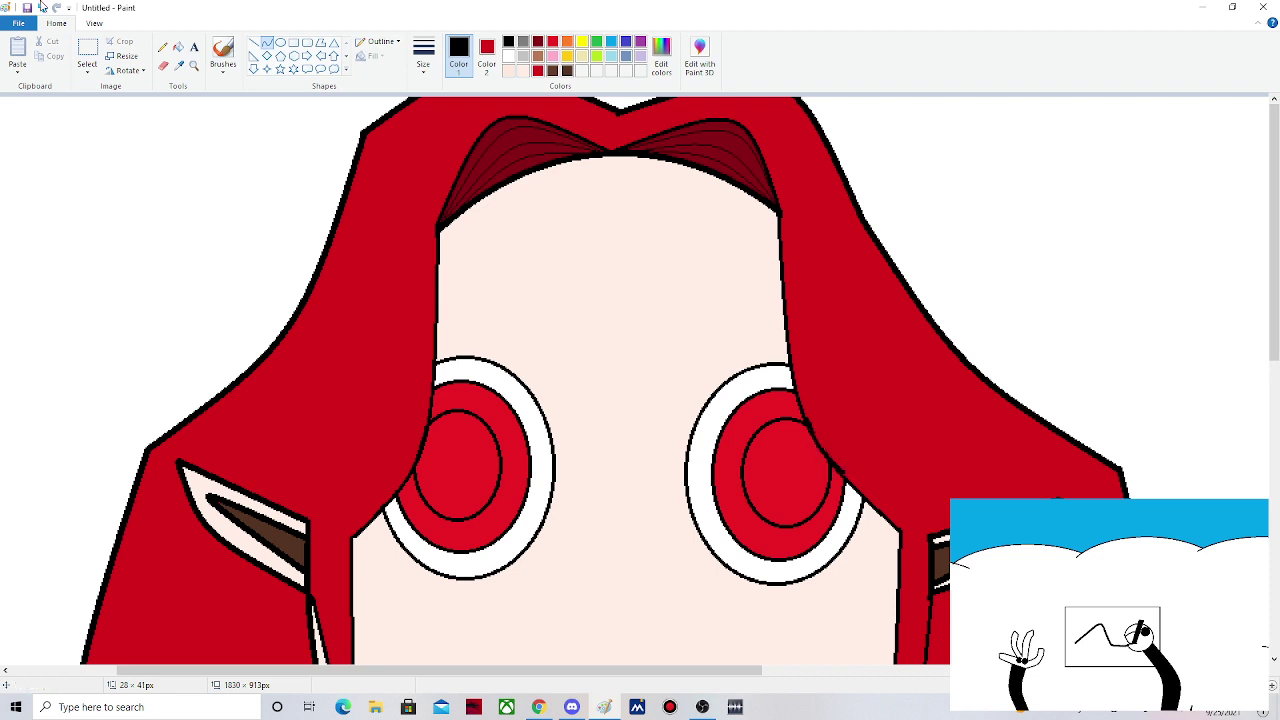
{"action": "left_click", "coordinate": [416, 70]}
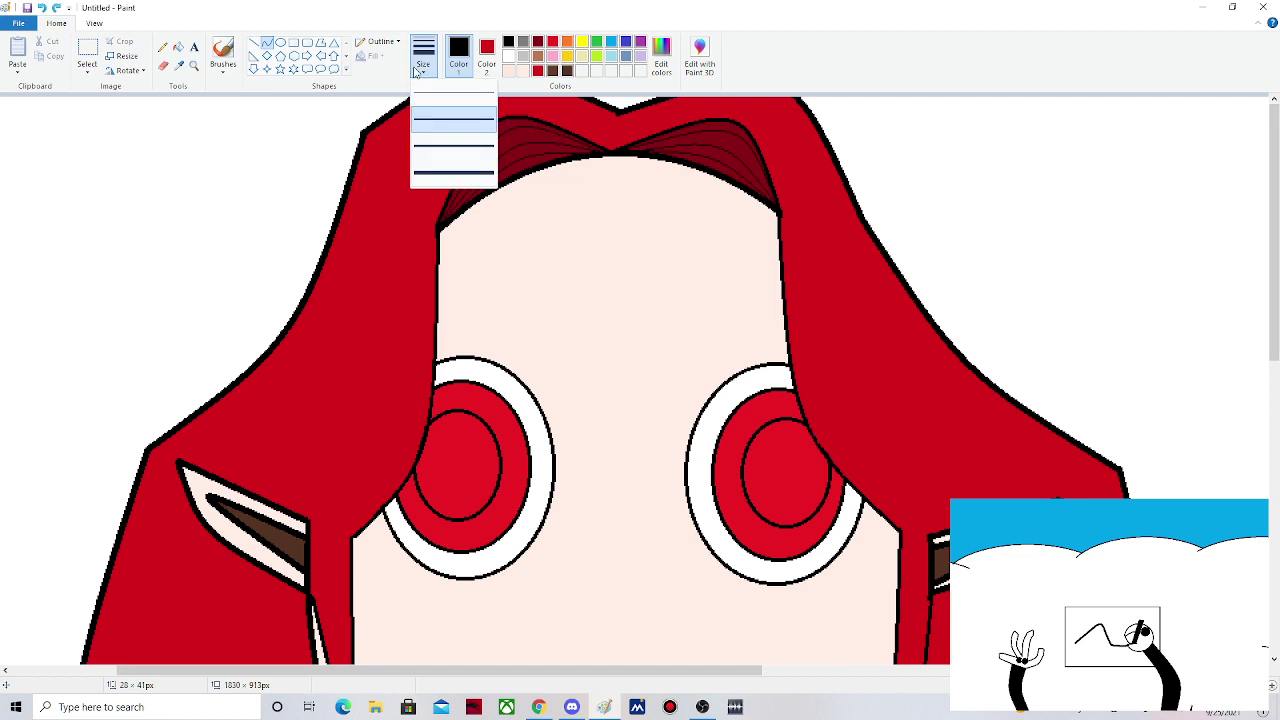
{"action": "left_click", "coordinate": [833, 463]}
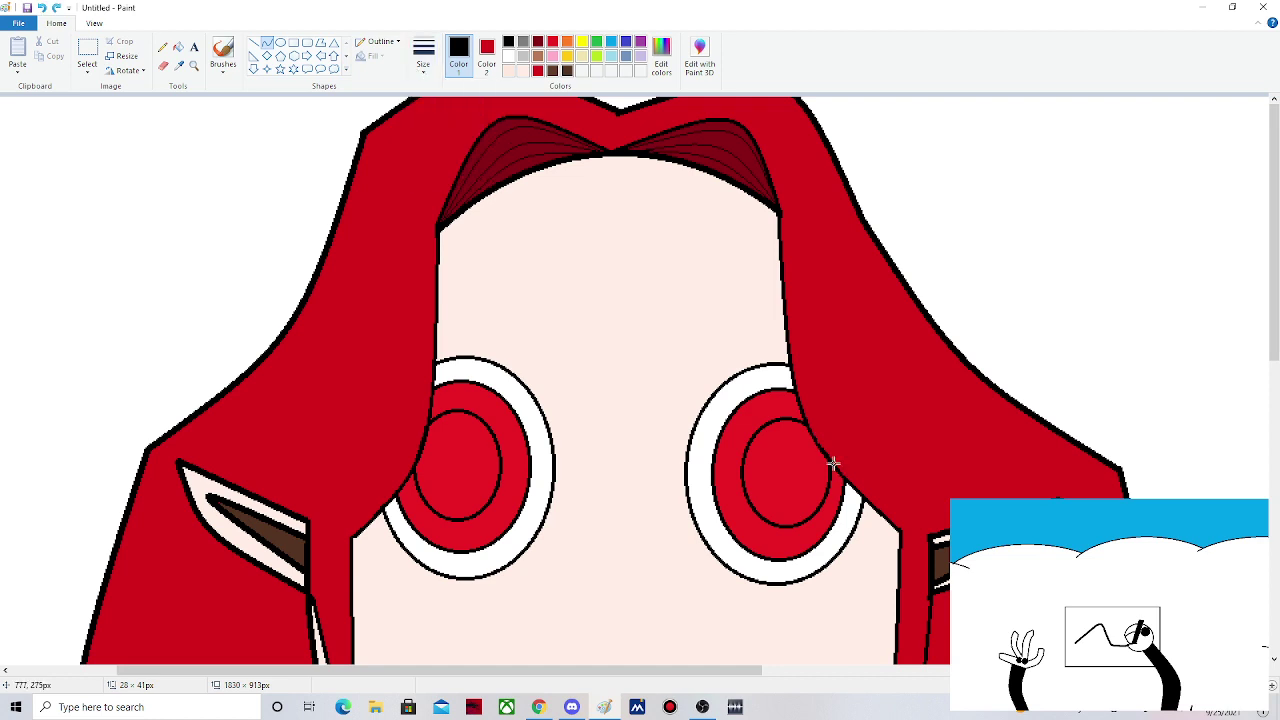
{"action": "left_click_drag", "start_coordinate": [833, 463], "coordinate": [817, 445]}
{"action": "key", "text": "alt+h"}
{"action": "key", "text": "e"}
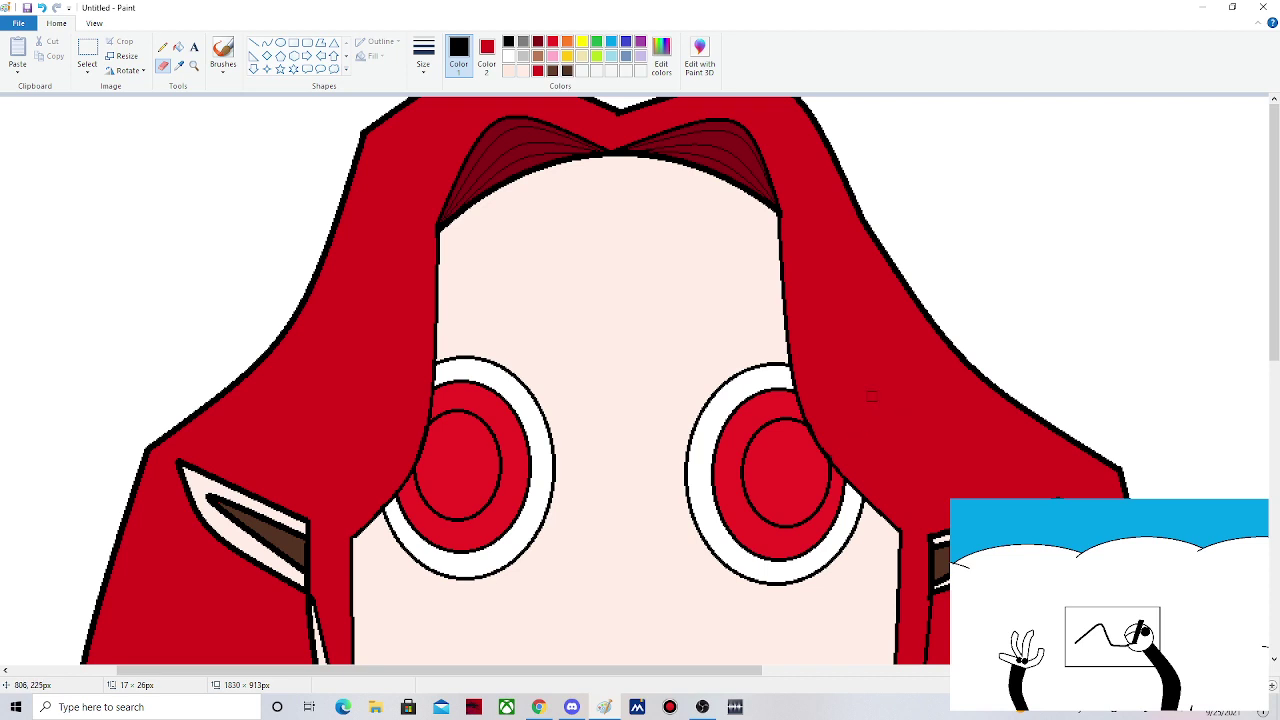
- Fill both pupils with black
{"action": "left_click", "coordinate": [178, 47]}
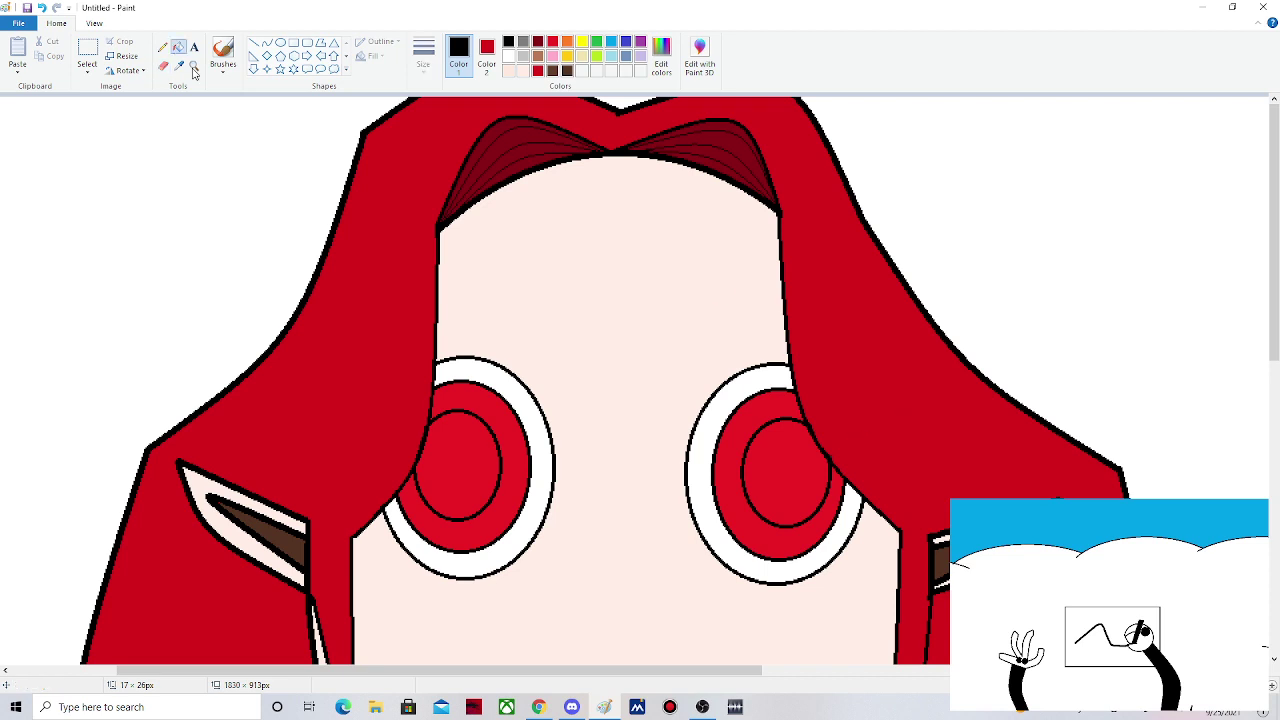
{"action": "left_click", "coordinate": [458, 465]}
{"action": "left_click", "coordinate": [746, 460]}
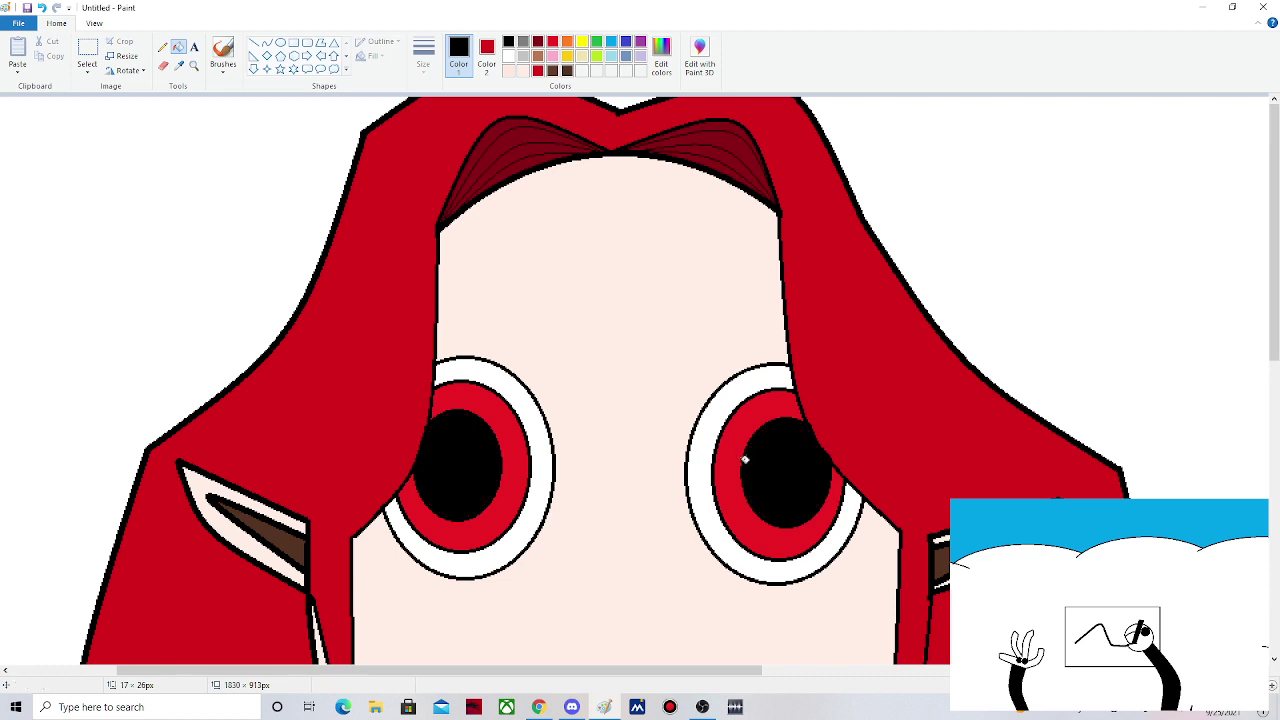
- Brush small white highlight dots at the left iris's upper right and lower left, and at the right iris's lower left
{"action": "scroll", "coordinate": [638, 360], "scroll_direction": "down", "scroll_amount": 3}
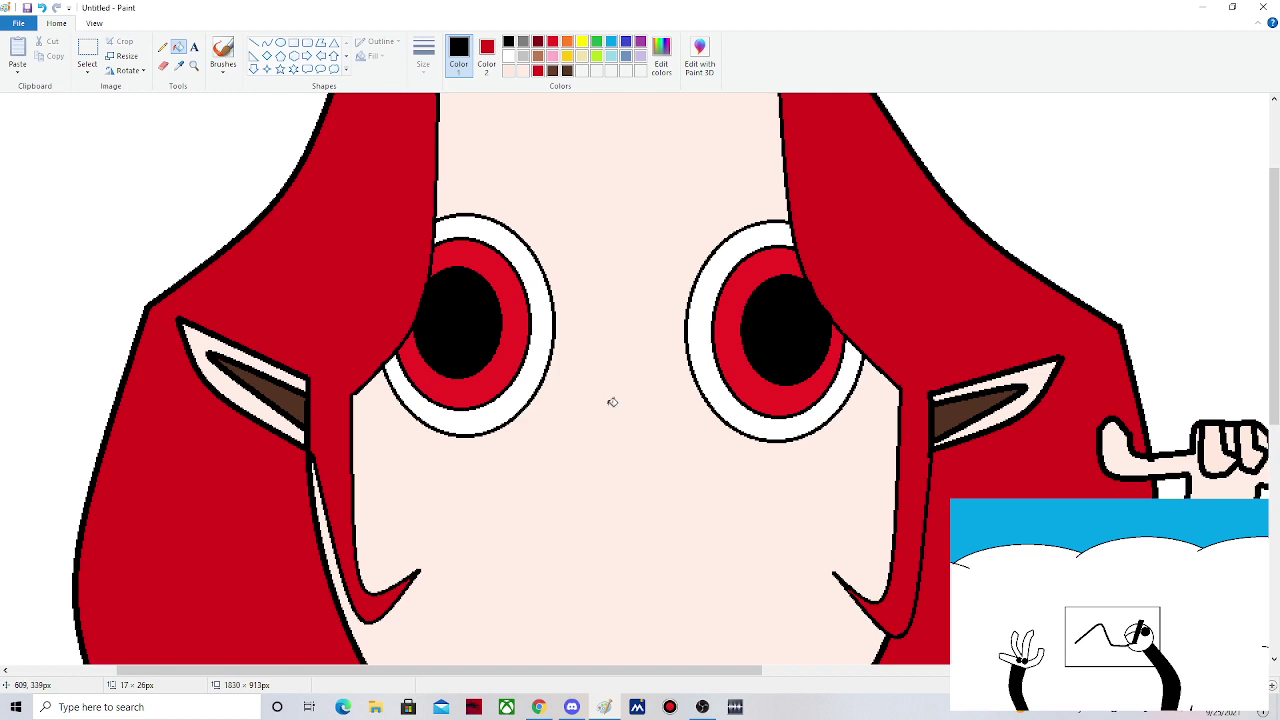
{"action": "left_click", "coordinate": [223, 58]}
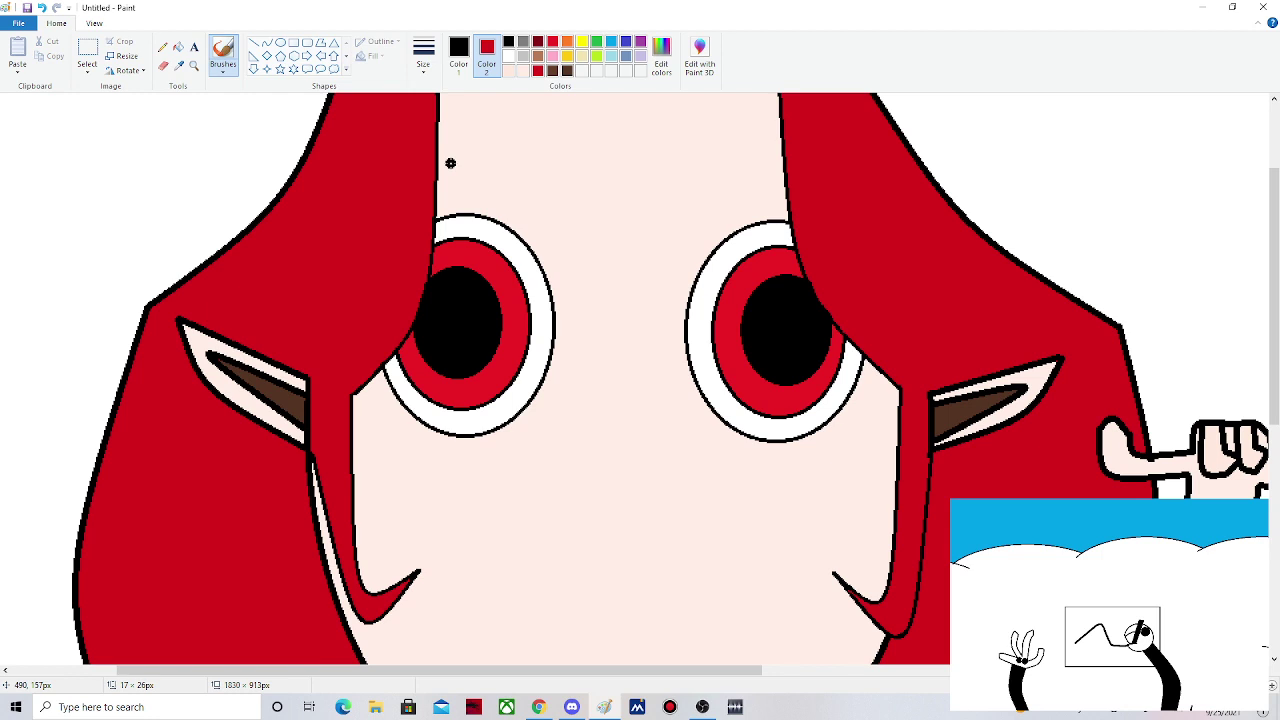
{"action": "left_click", "coordinate": [458, 52]}
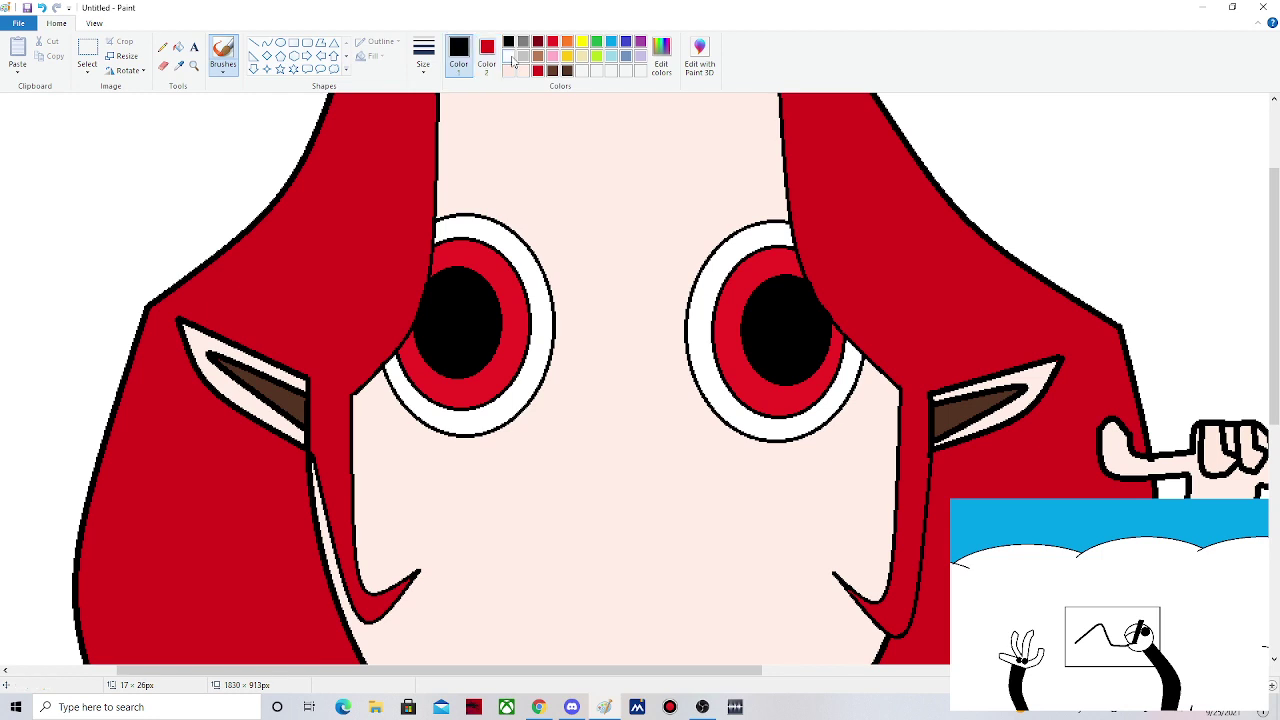
{"action": "left_click", "coordinate": [510, 57]}
{"action": "left_click", "coordinate": [494, 273]}
{"action": "left_click", "coordinate": [427, 381]}
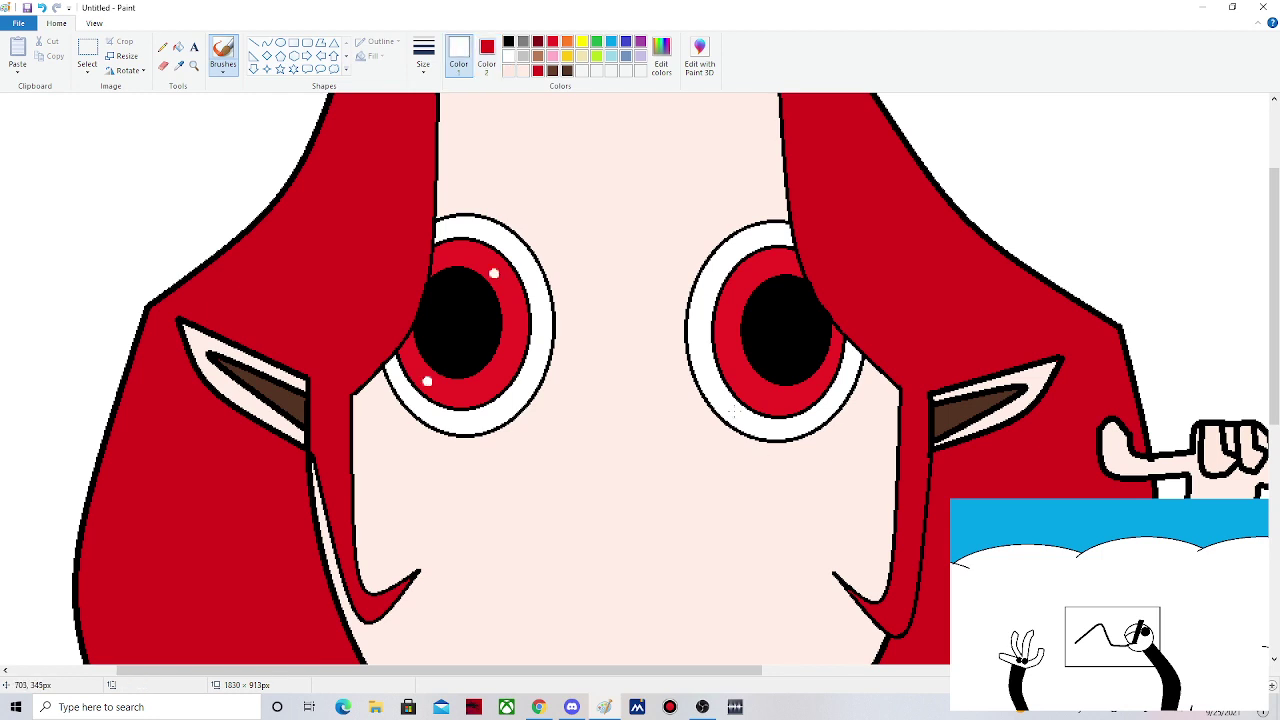
{"action": "left_click", "coordinate": [736, 375]}
{"action": "left_click", "coordinate": [736, 375]}
- Draw a nearly horizontal black eyelid line across the upper part of each eye, the right one about 73 px long
{"action": "left_click", "coordinate": [255, 44]}
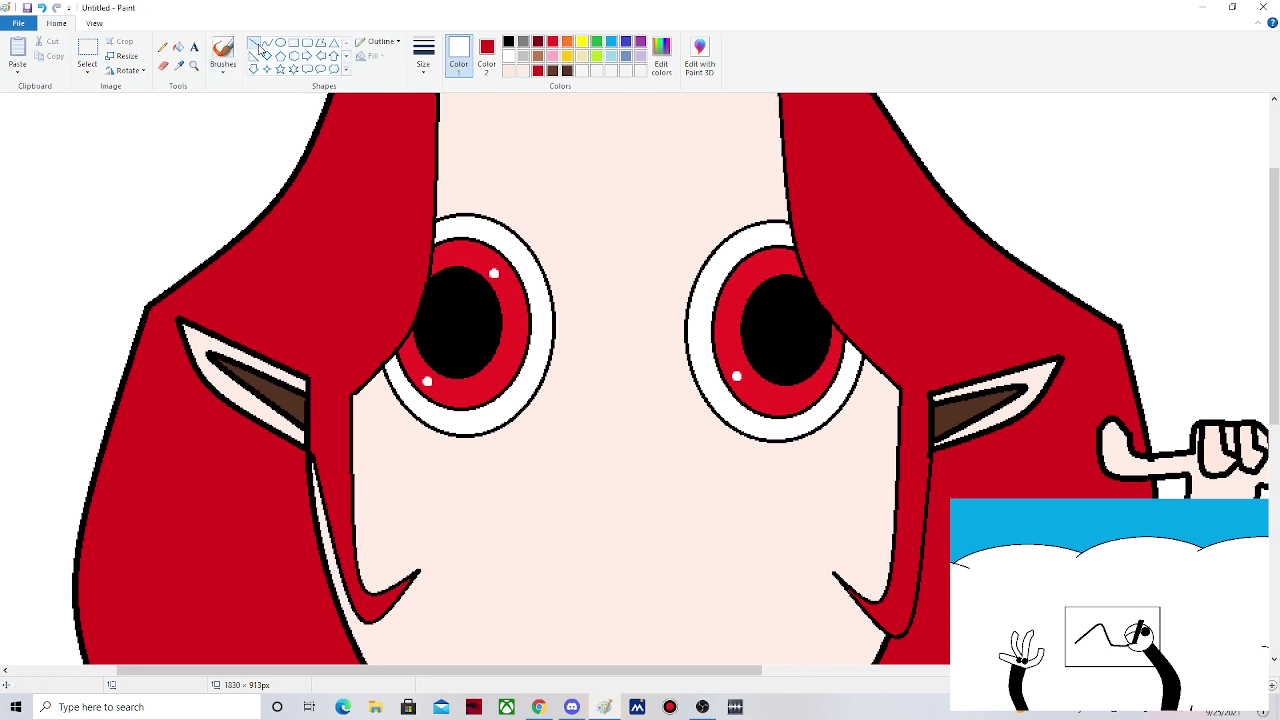
{"action": "left_click", "coordinate": [432, 60]}
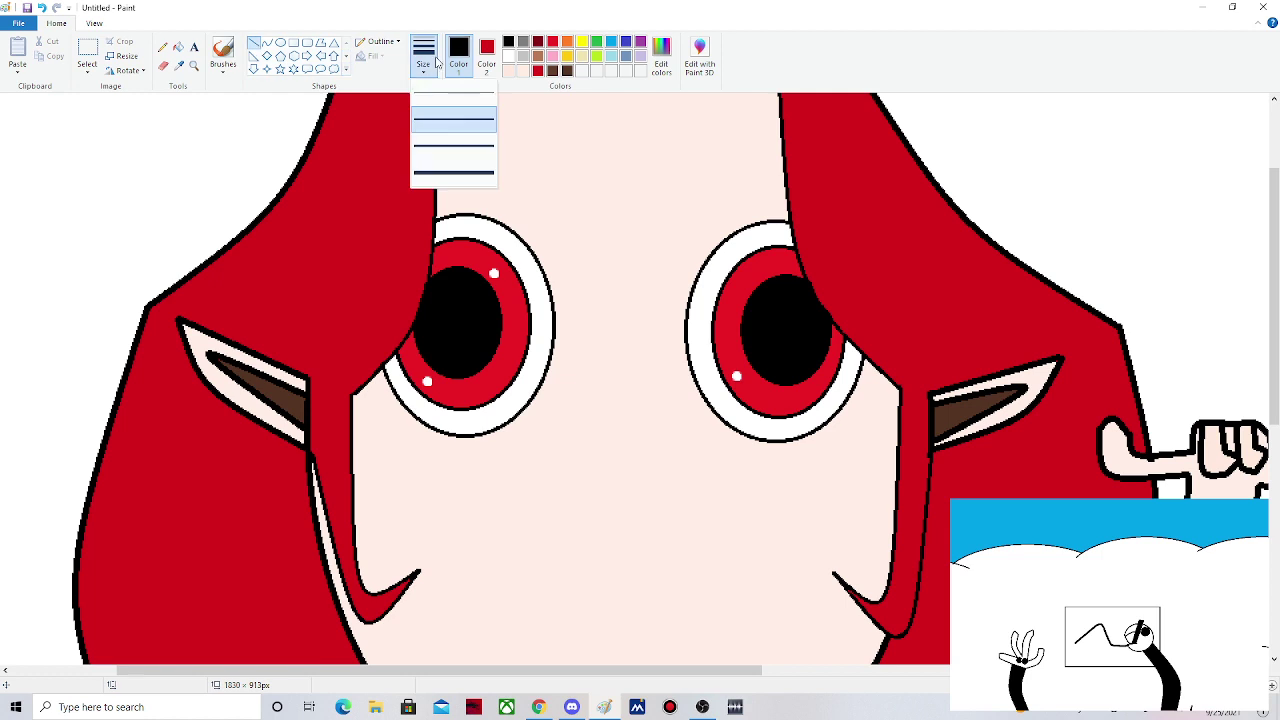
{"action": "left_click", "coordinate": [453, 146]}
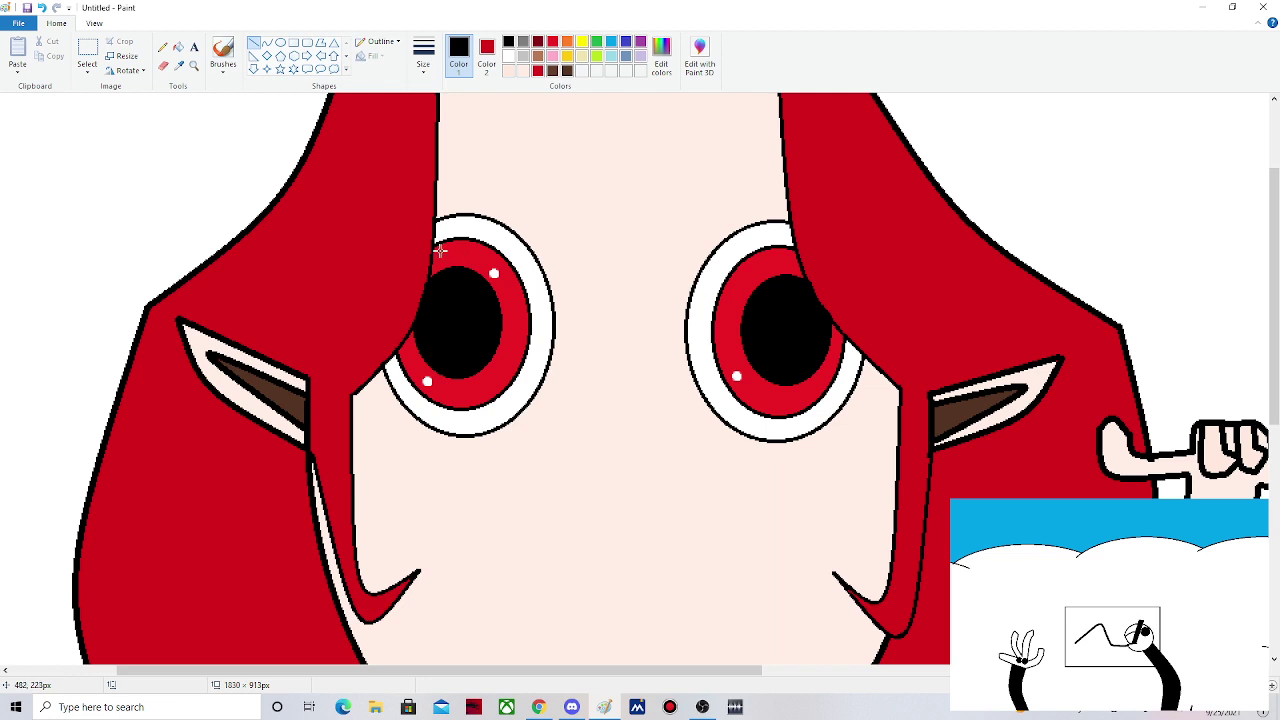
{"action": "left_click_drag", "start_coordinate": [432, 262], "coordinate": [540, 259]}
{"action": "left_click", "coordinate": [727, 243]}
{"action": "left_click_drag", "start_coordinate": [802, 266], "coordinate": [703, 270]}
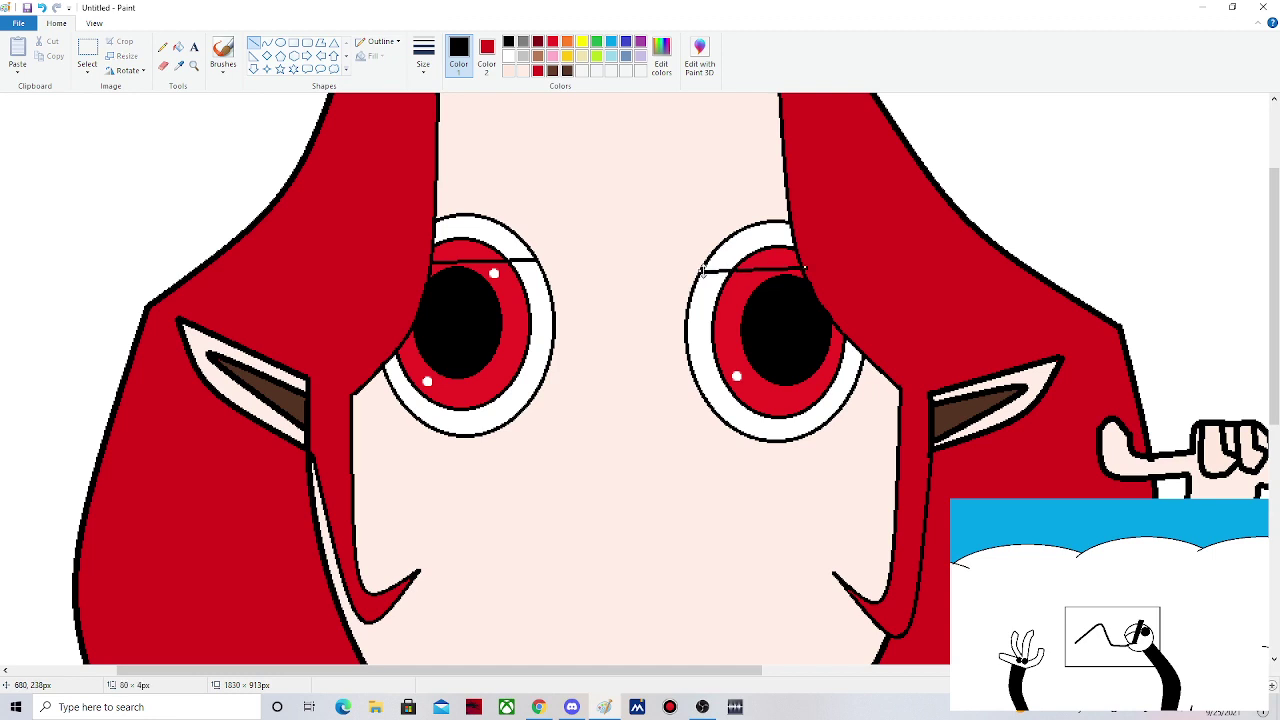
{"action": "left_click_drag", "start_coordinate": [703, 270], "coordinate": [706, 265]}
{"action": "left_click_drag", "start_coordinate": [805, 267], "coordinate": [800, 265]}
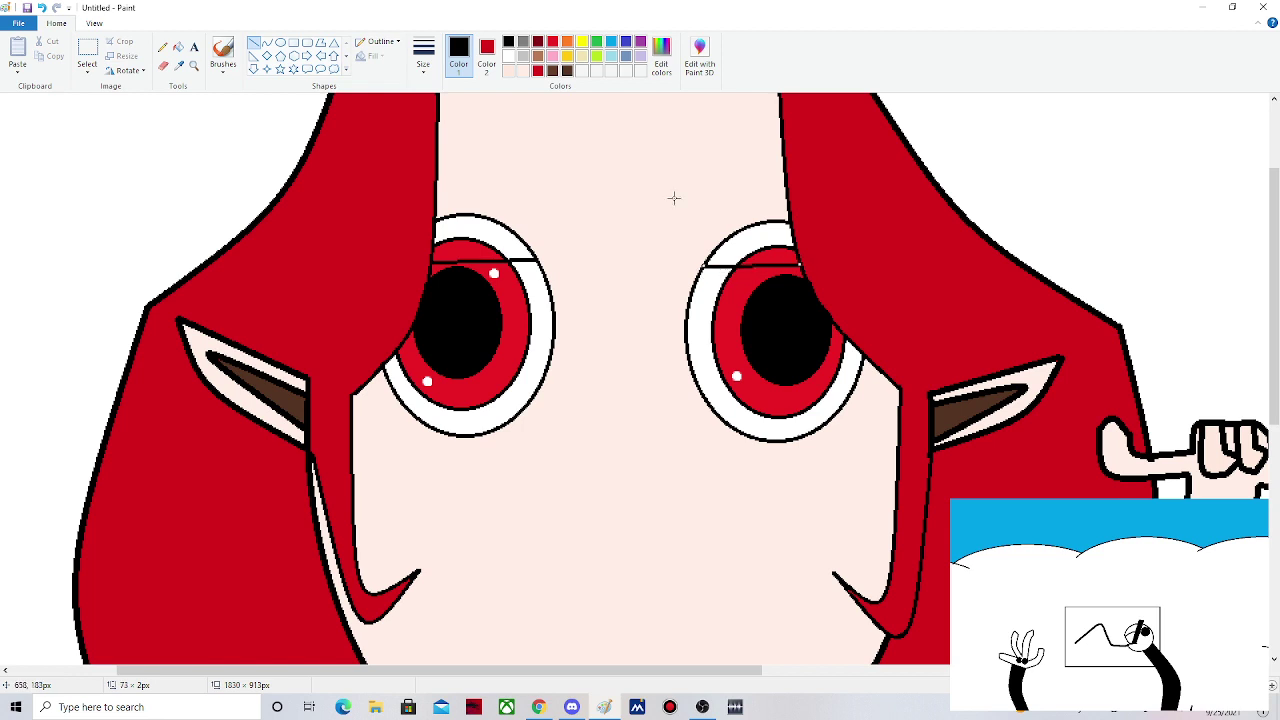
- Fill the areas above the eyelid lines in both eyes with the light skin tone
{"action": "left_click", "coordinate": [178, 47]}
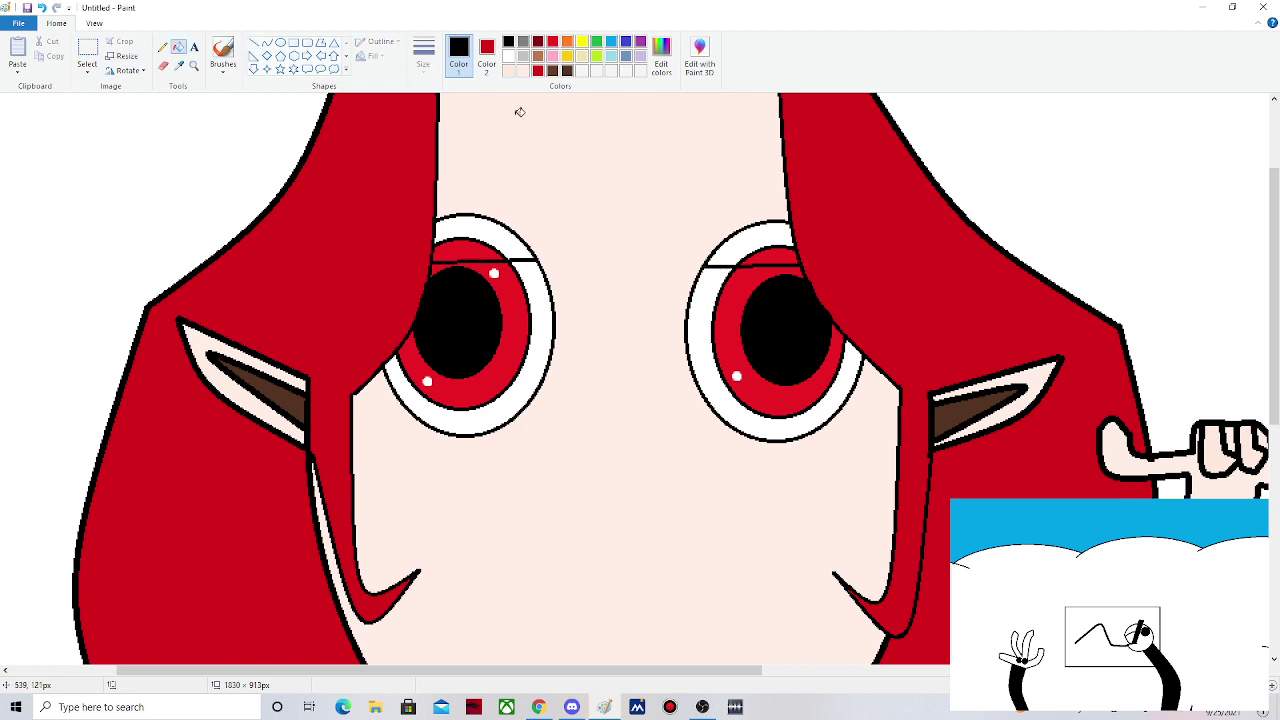
{"action": "left_click", "coordinate": [520, 111]}
{"action": "left_click", "coordinate": [513, 239]}
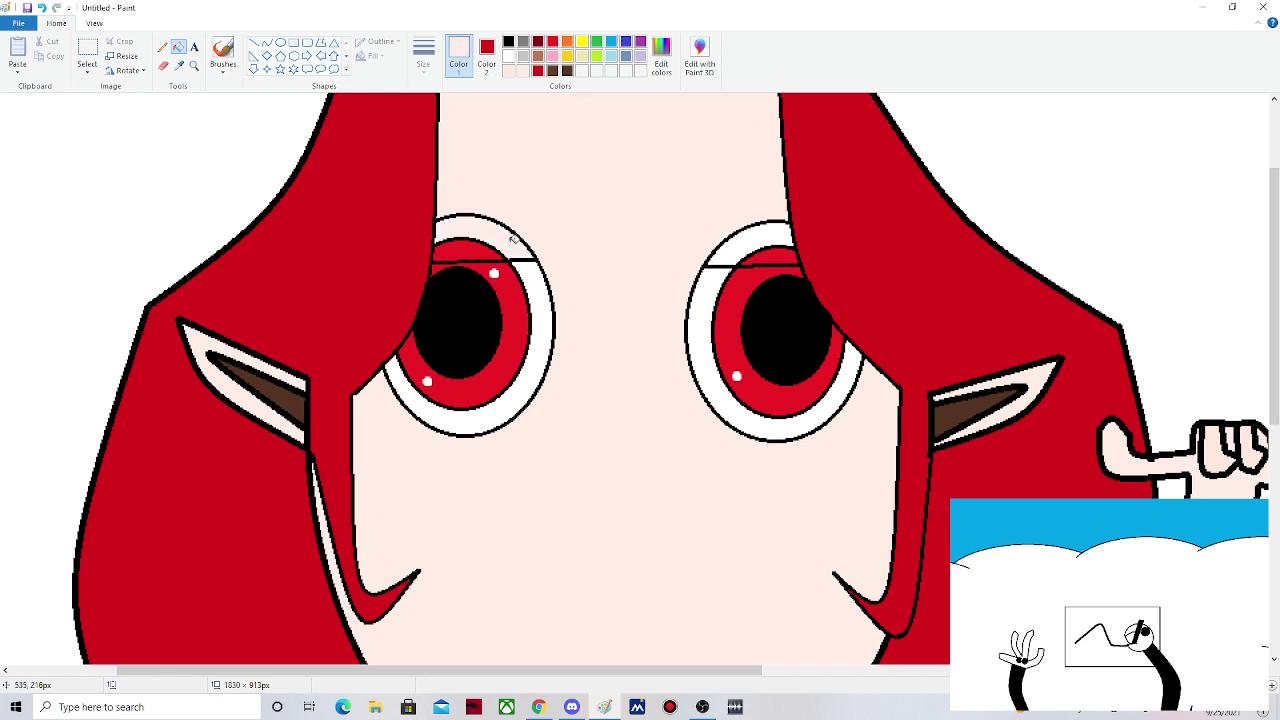
{"action": "left_click", "coordinate": [772, 240]}
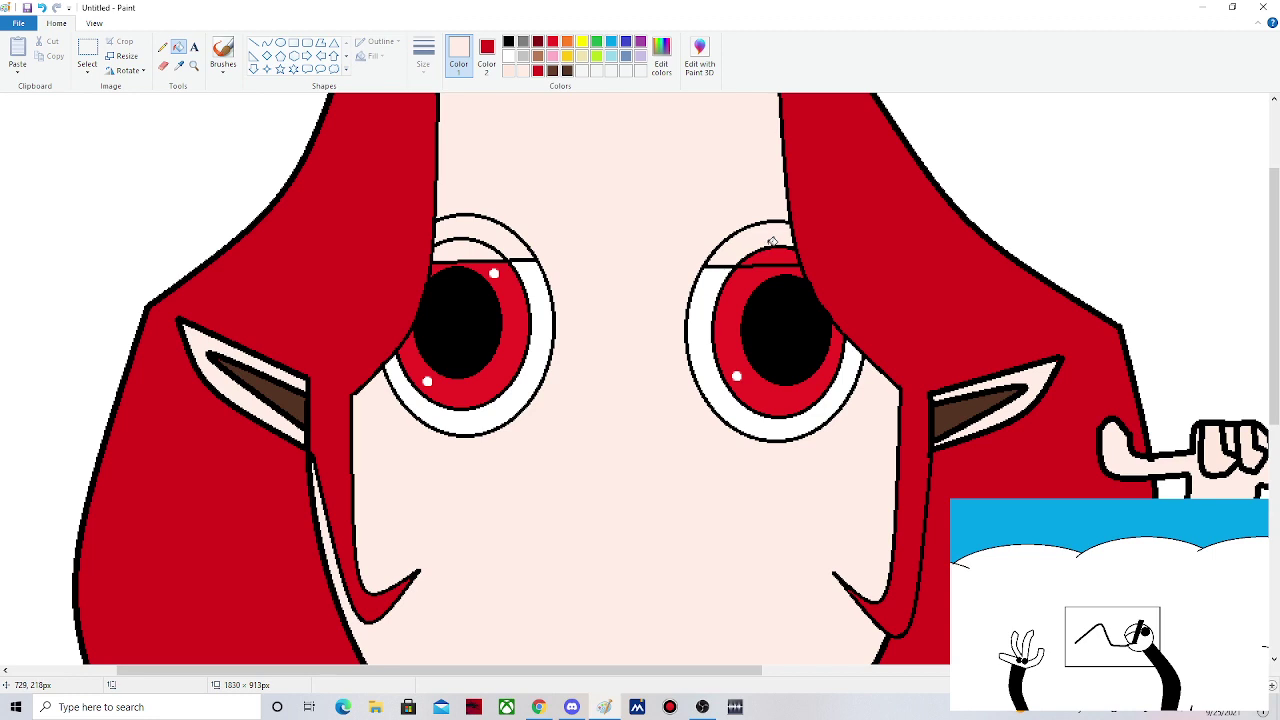
{"action": "left_click", "coordinate": [772, 244]}
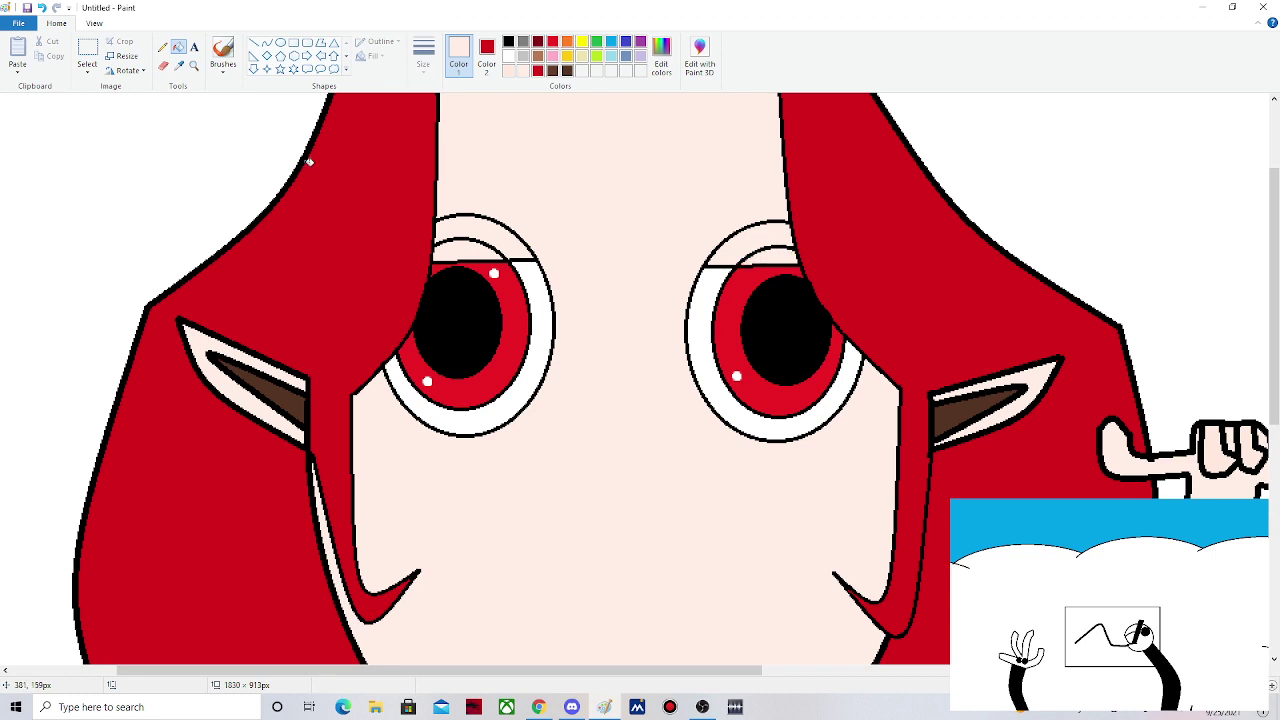
- Erase the iris outline arcs showing above the eyelid lines in both eyes, using the skin tone
{"action": "left_click", "coordinate": [163, 65]}
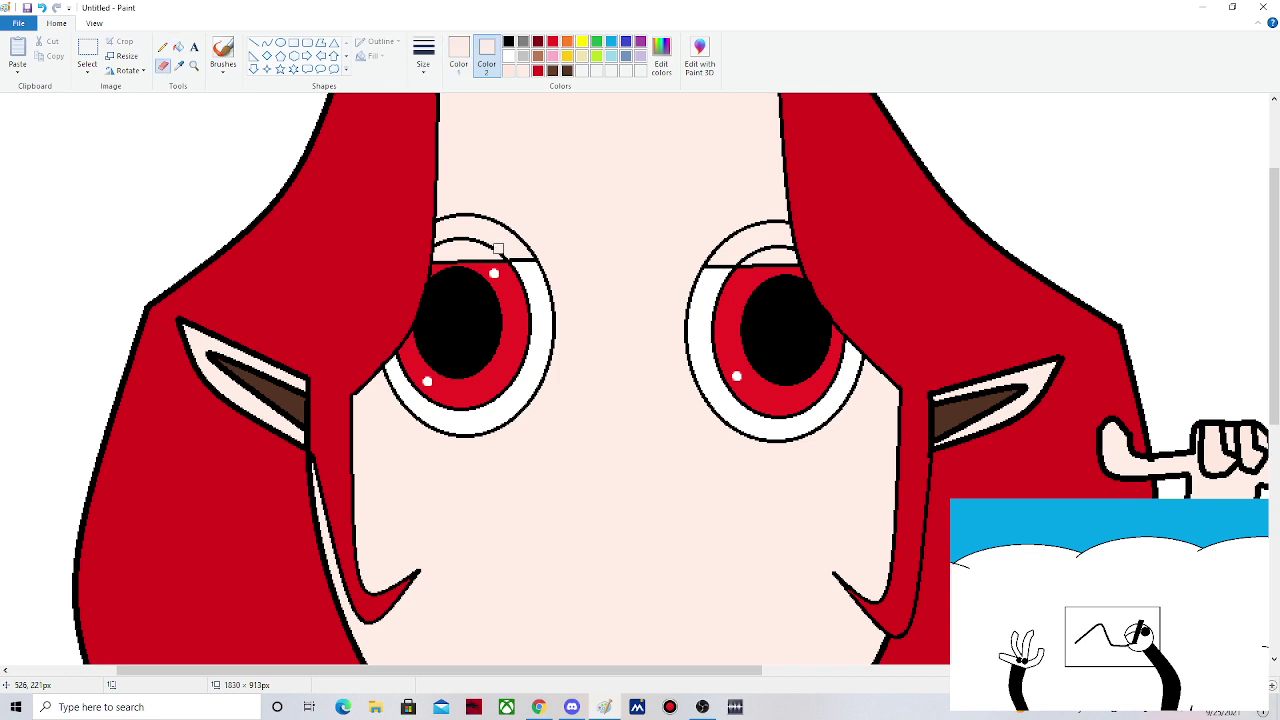
{"action": "left_click_drag", "start_coordinate": [498, 248], "coordinate": [441, 244]}
{"action": "mouse_move", "coordinate": [784, 245]}
{"action": "left_mouse_down"}
{"action": "mouse_move", "coordinate": [754, 251]}
{"action": "mouse_move", "coordinate": [792, 246]}
{"action": "left_mouse_up"}
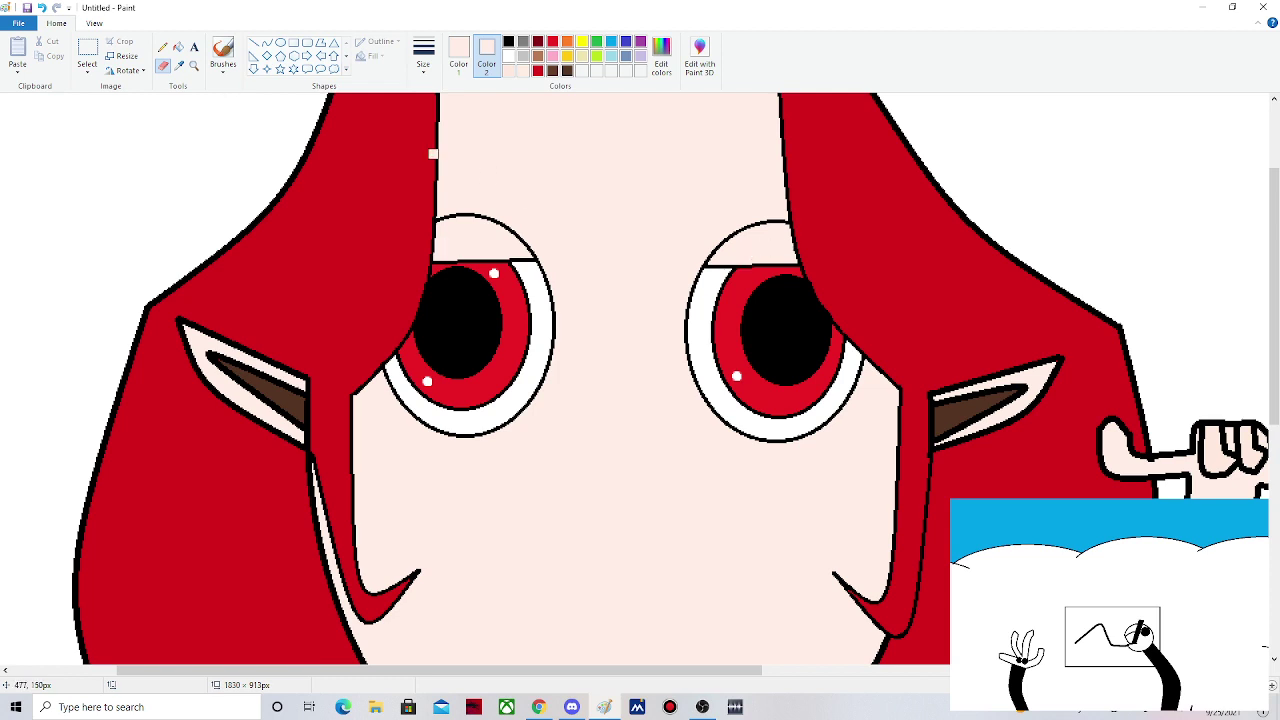
- Draw the upper edge of the left eyebrow as a black arched curve about 85 px wide, starting at the hair edge
{"action": "scroll", "coordinate": [1016, 290], "scroll_direction": "up", "scroll_amount": 3}
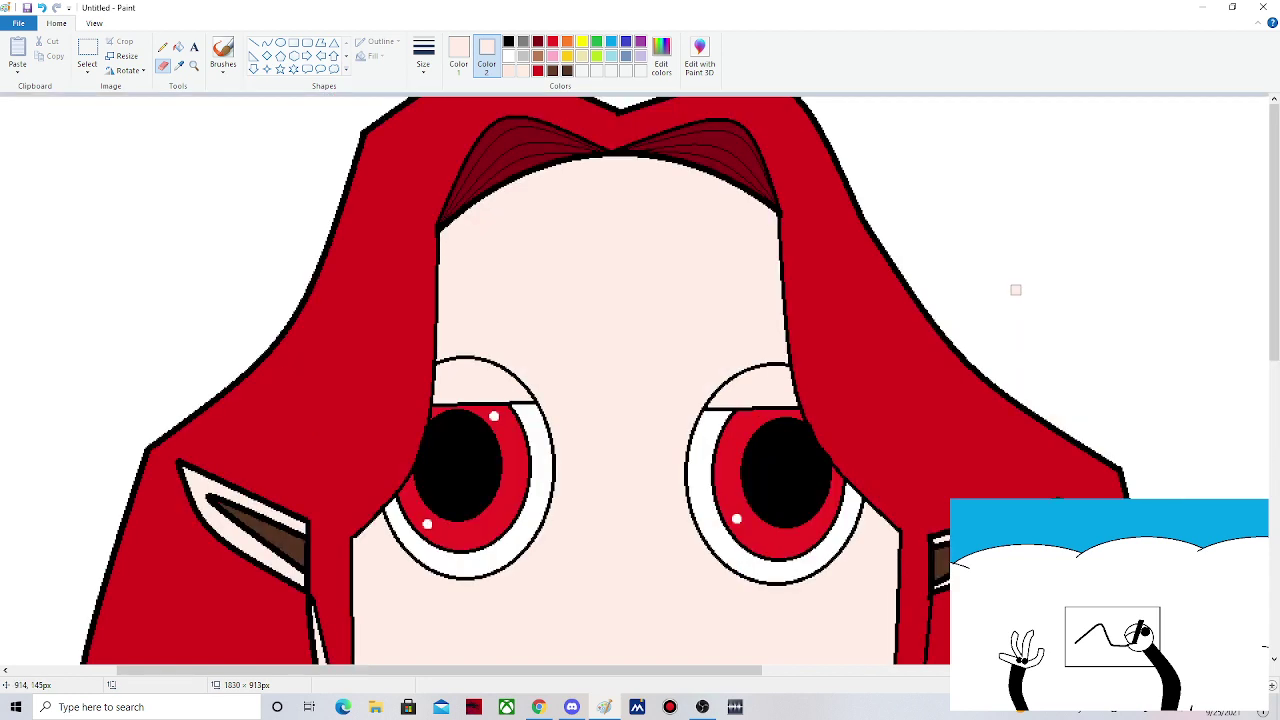
{"action": "left_click", "coordinate": [256, 44]}
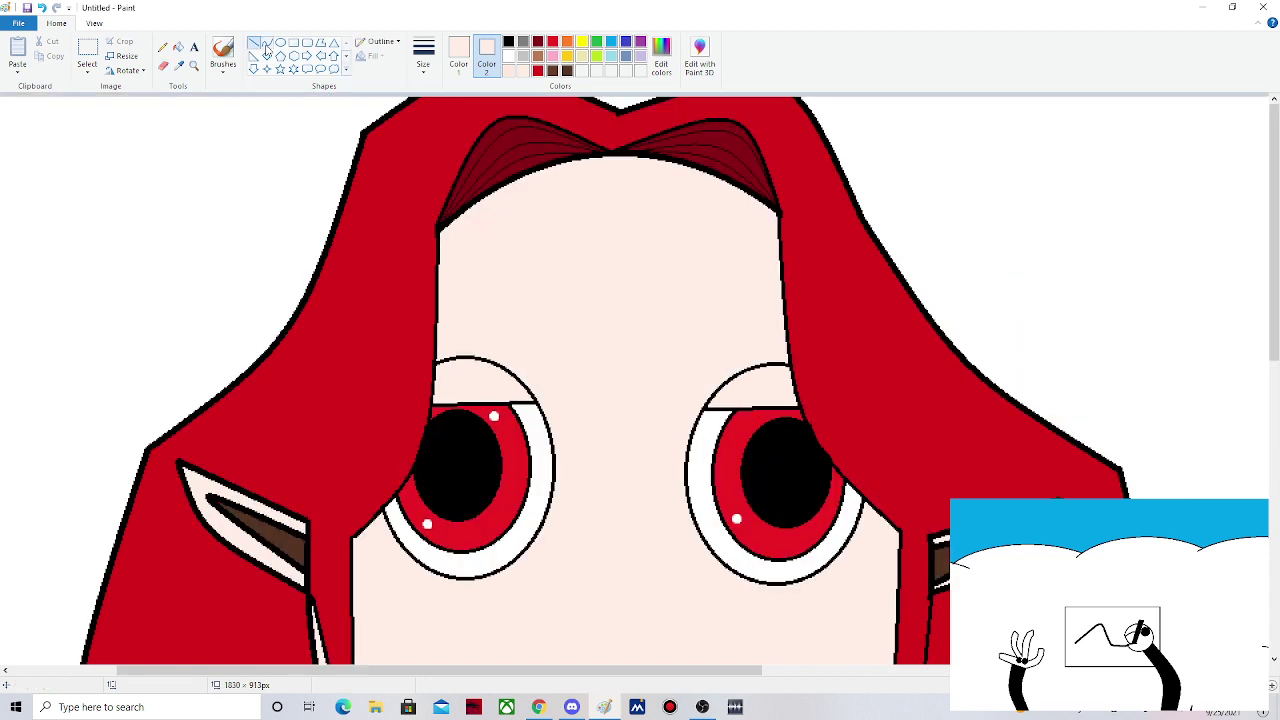
{"action": "left_click", "coordinate": [266, 45]}
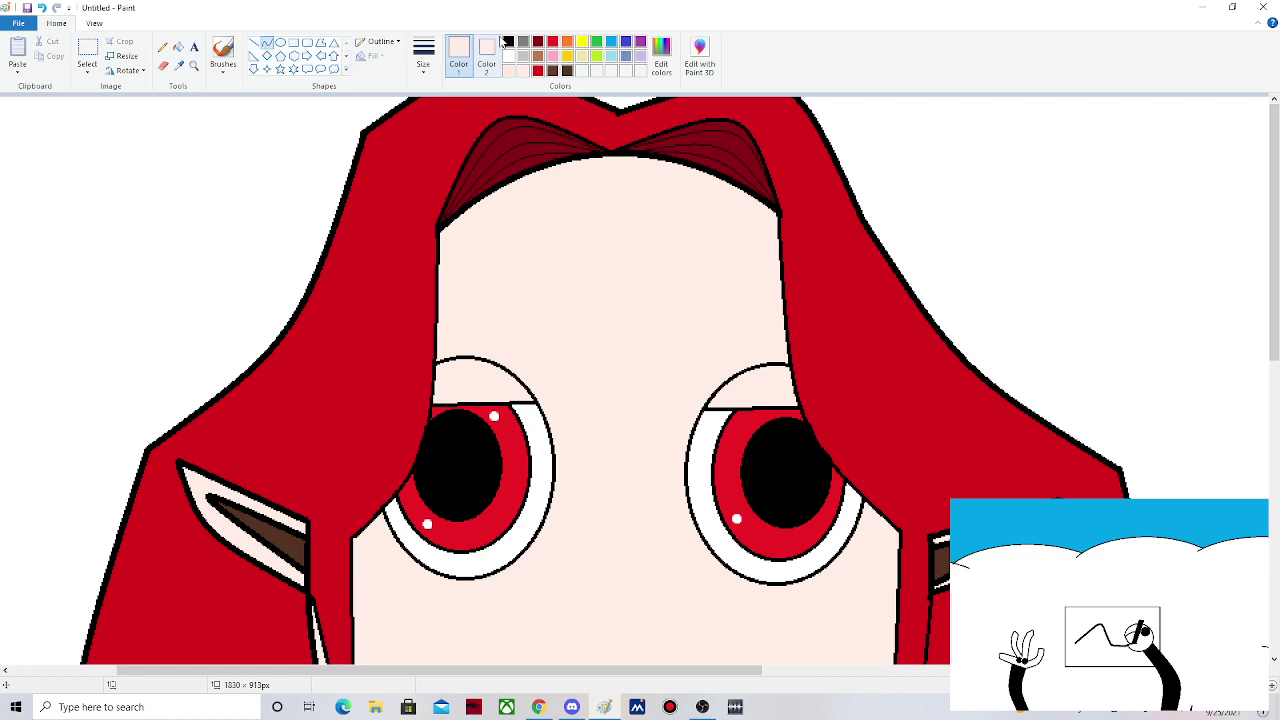
{"action": "left_click", "coordinate": [508, 41]}
{"action": "left_click", "coordinate": [705, 708]}
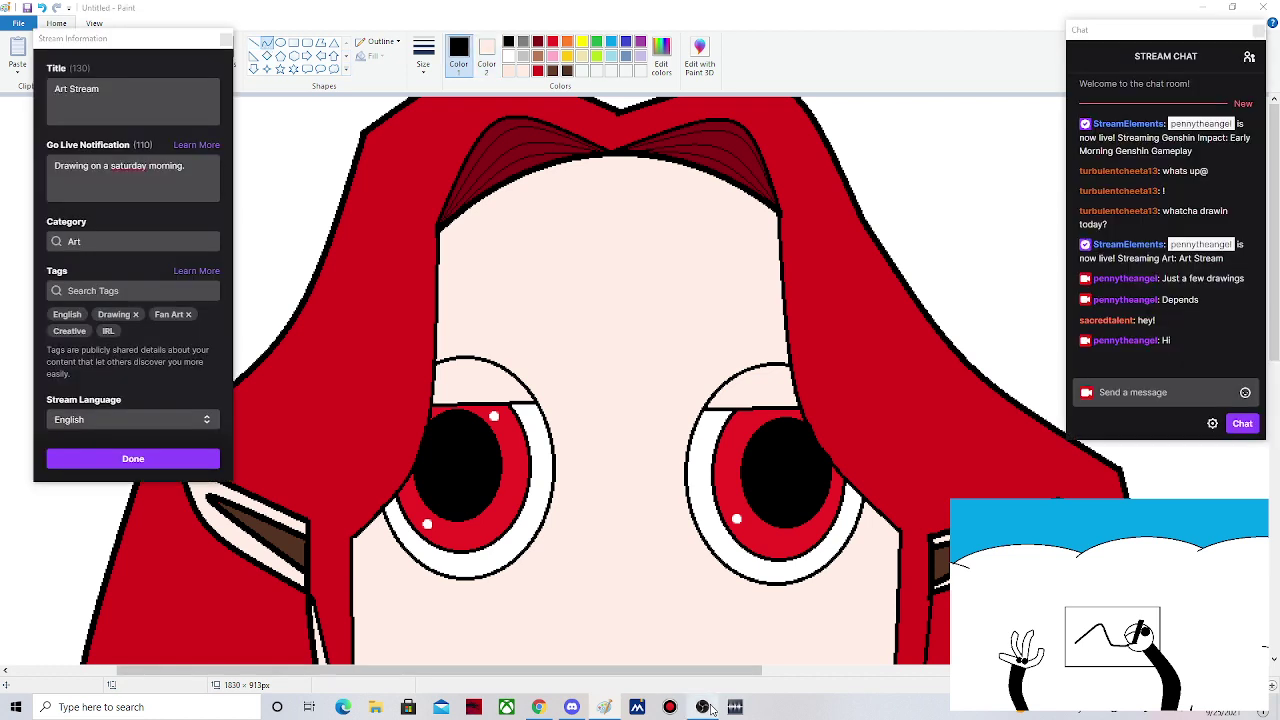
{"action": "left_click", "coordinate": [706, 708]}
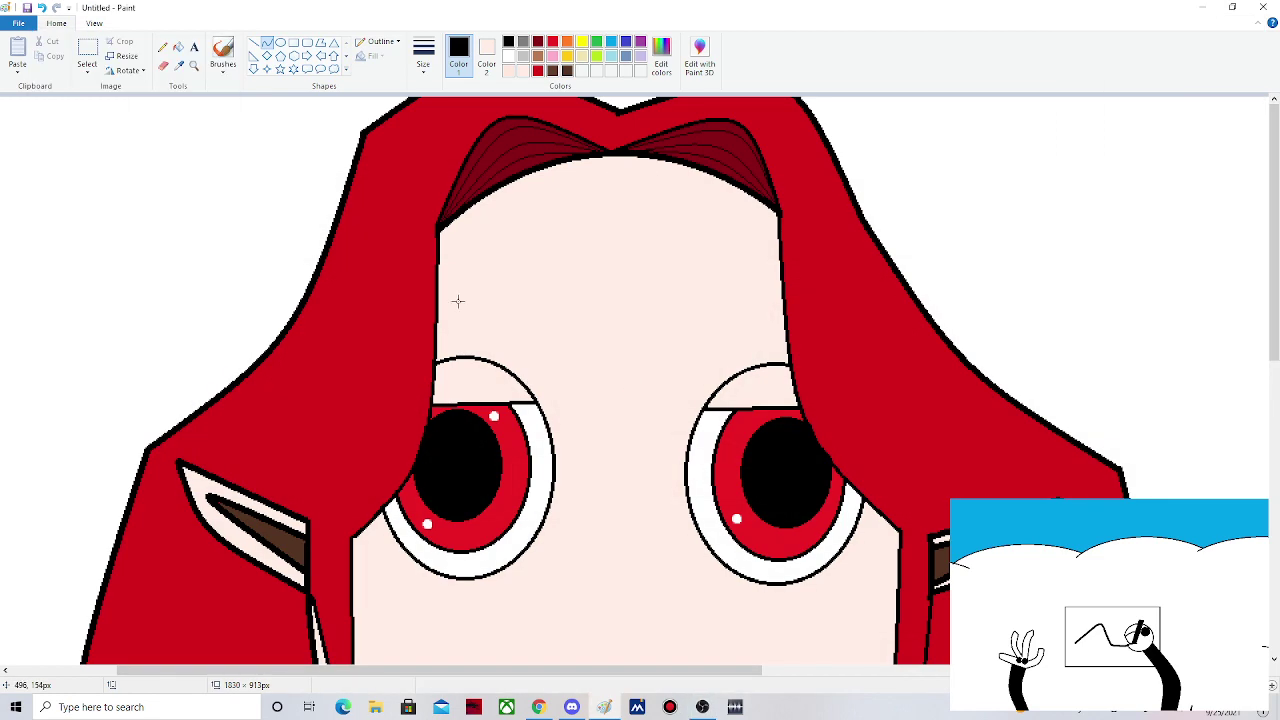
{"action": "left_click_drag", "start_coordinate": [443, 293], "coordinate": [549, 296]}
{"action": "left_click", "coordinate": [492, 277]}
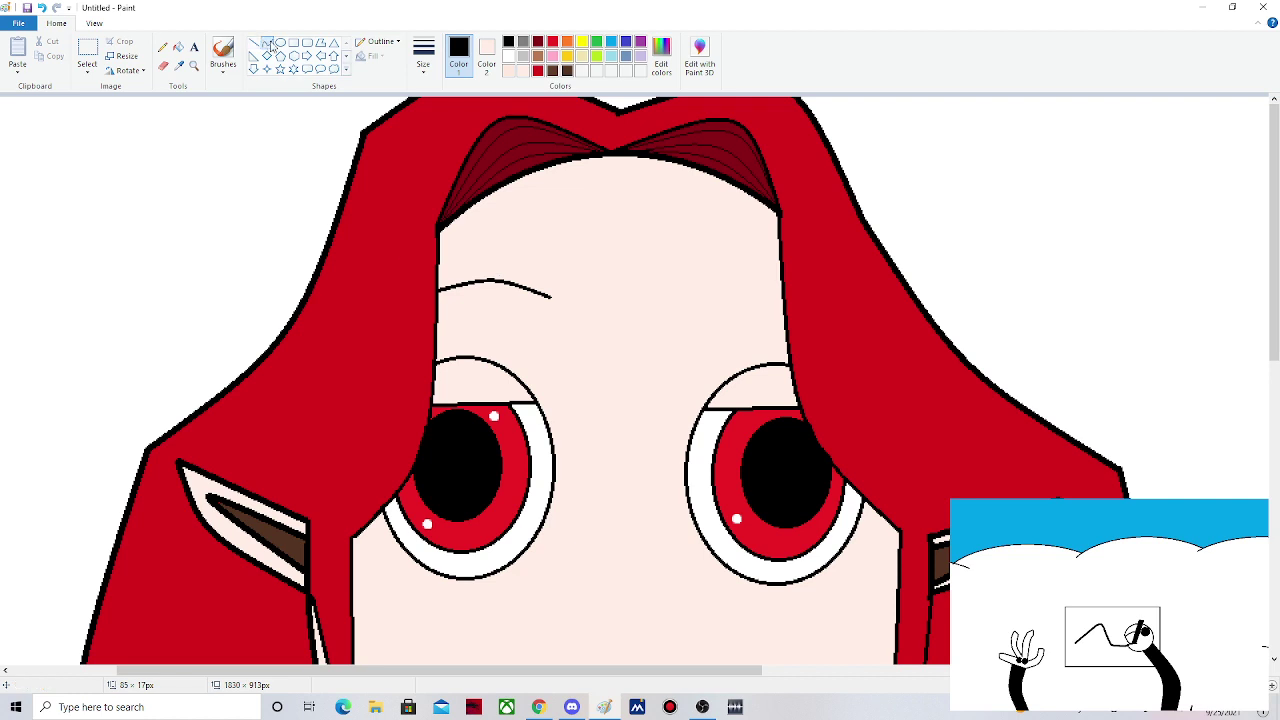
{"action": "left_click", "coordinate": [268, 44]}
{"action": "mouse_move", "coordinate": [551, 297]}
{"action": "left_mouse_down"}
{"action": "mouse_move", "coordinate": [432, 328]}
{"action": "mouse_move", "coordinate": [455, 287]}
{"action": "left_mouse_up"}
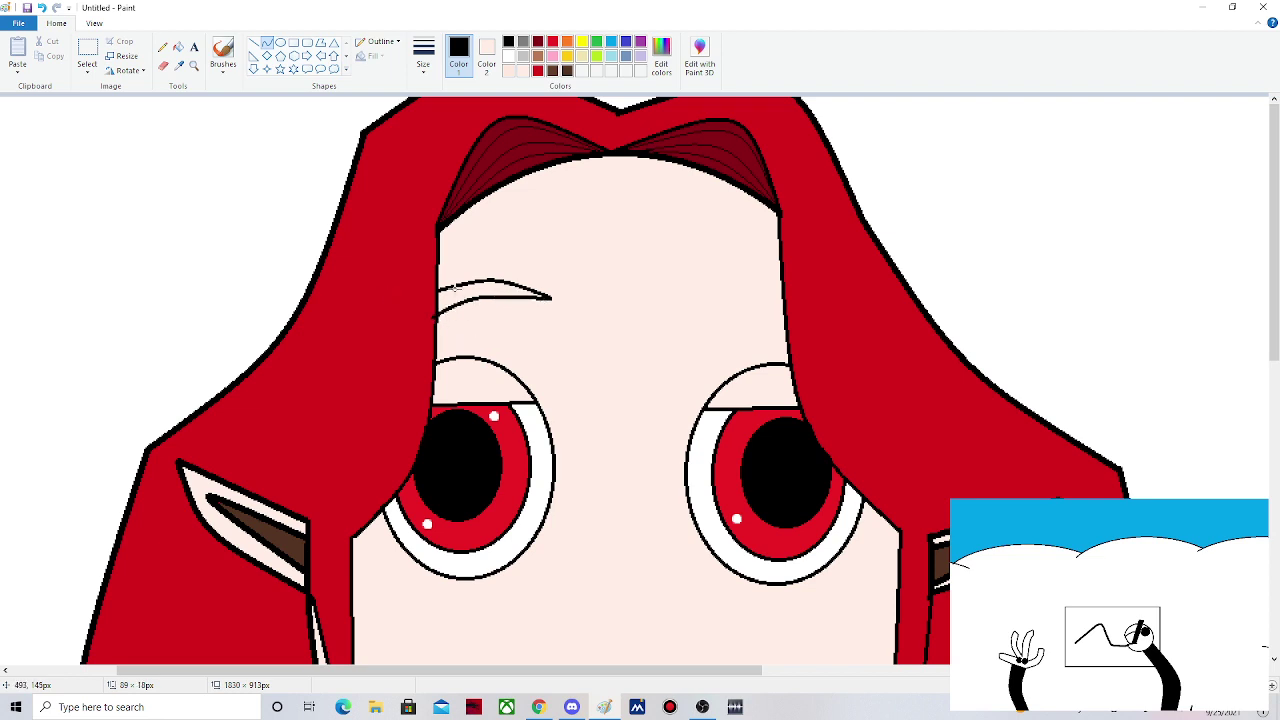
{"action": "left_click", "coordinate": [455, 287]}
{"action": "left_click_drag", "start_coordinate": [550, 296], "coordinate": [460, 305]}
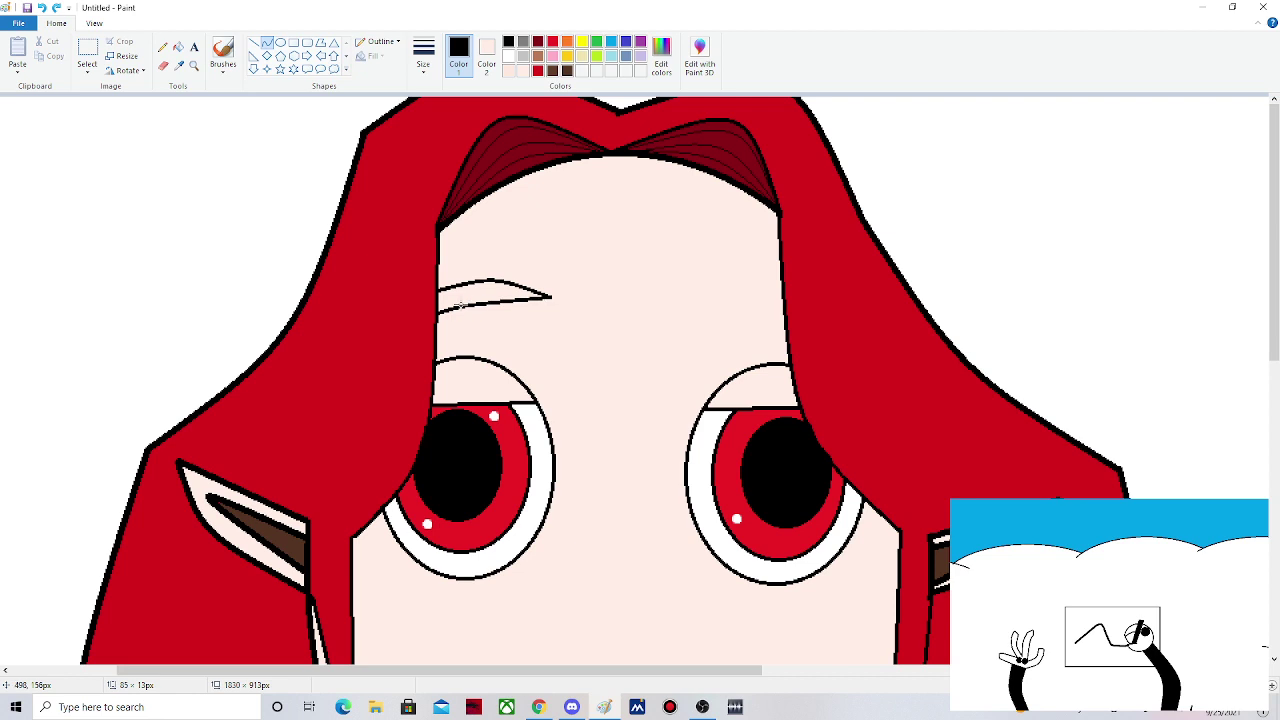
{"action": "left_click", "coordinate": [43, 10]}
- Close the left eyebrow with a lower curve about 86 px wide, and outline a matching right eyebrow about 79 px wide with two curves
{"action": "mouse_move", "coordinate": [436, 303]}
{"action": "left_mouse_down"}
{"action": "mouse_move", "coordinate": [551, 298]}
{"action": "mouse_move", "coordinate": [465, 294]}
{"action": "left_mouse_up"}
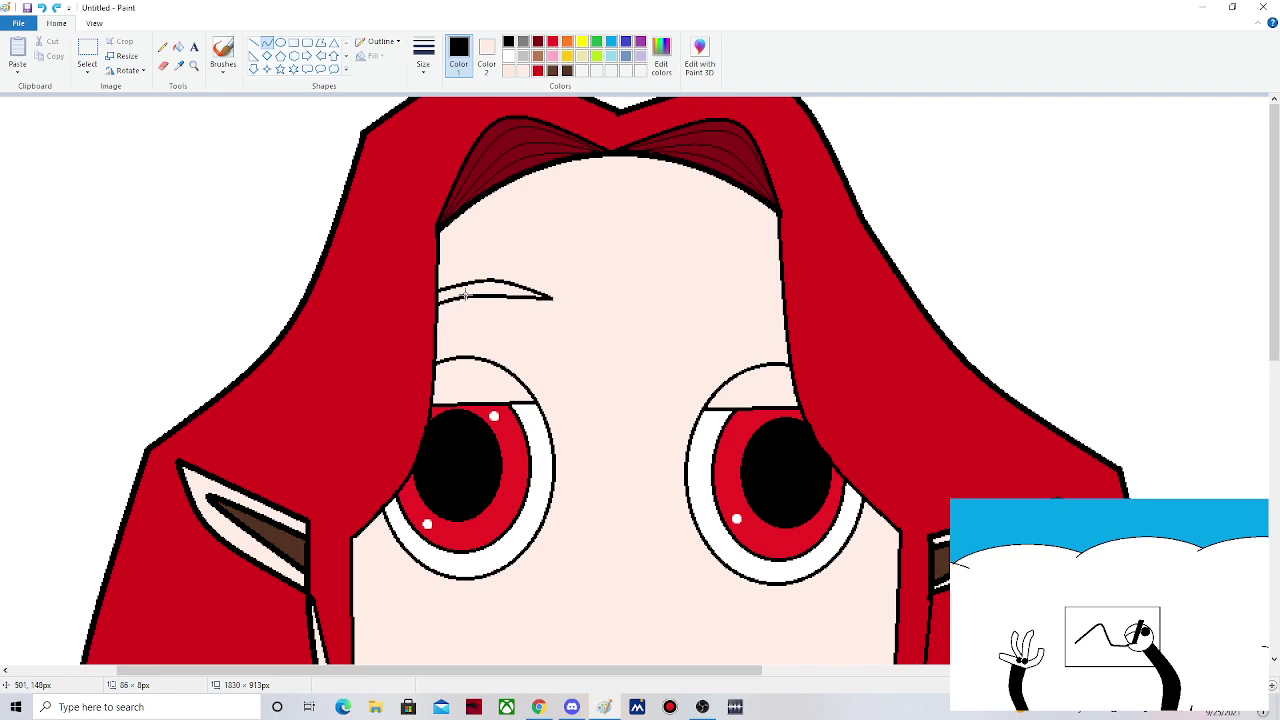
{"action": "left_click", "coordinate": [179, 48]}
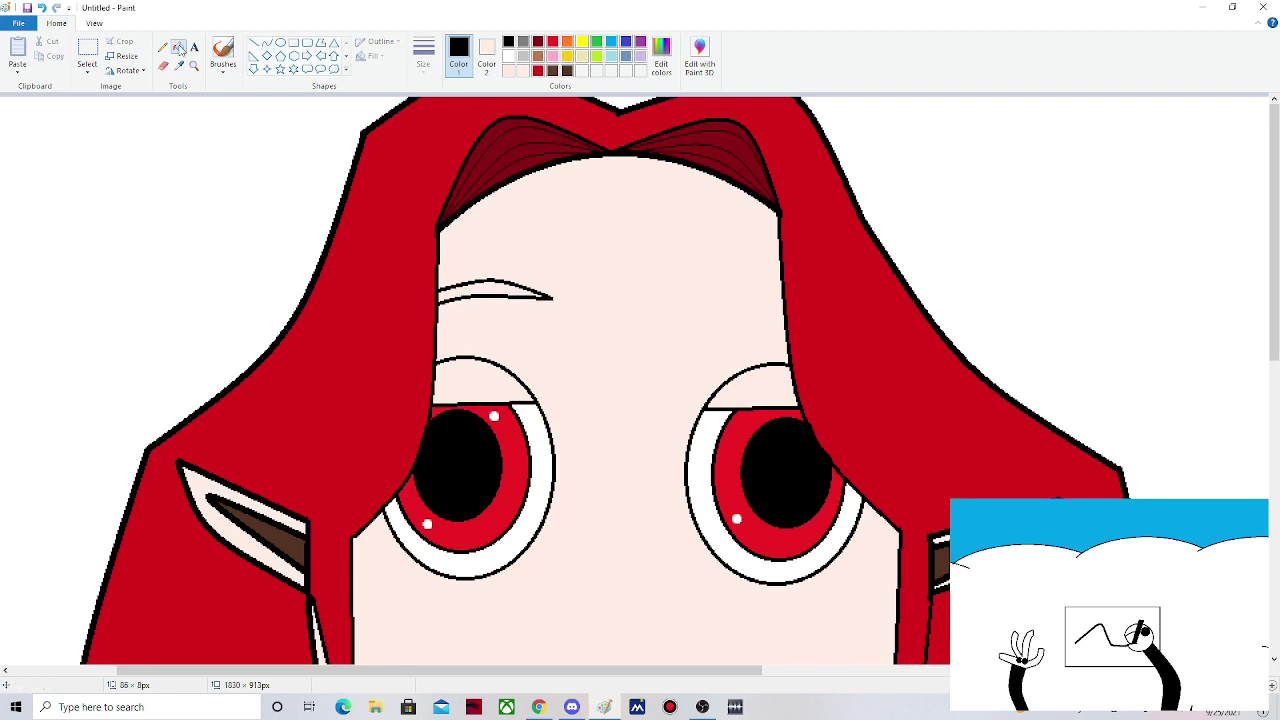
{"action": "left_click", "coordinate": [267, 42]}
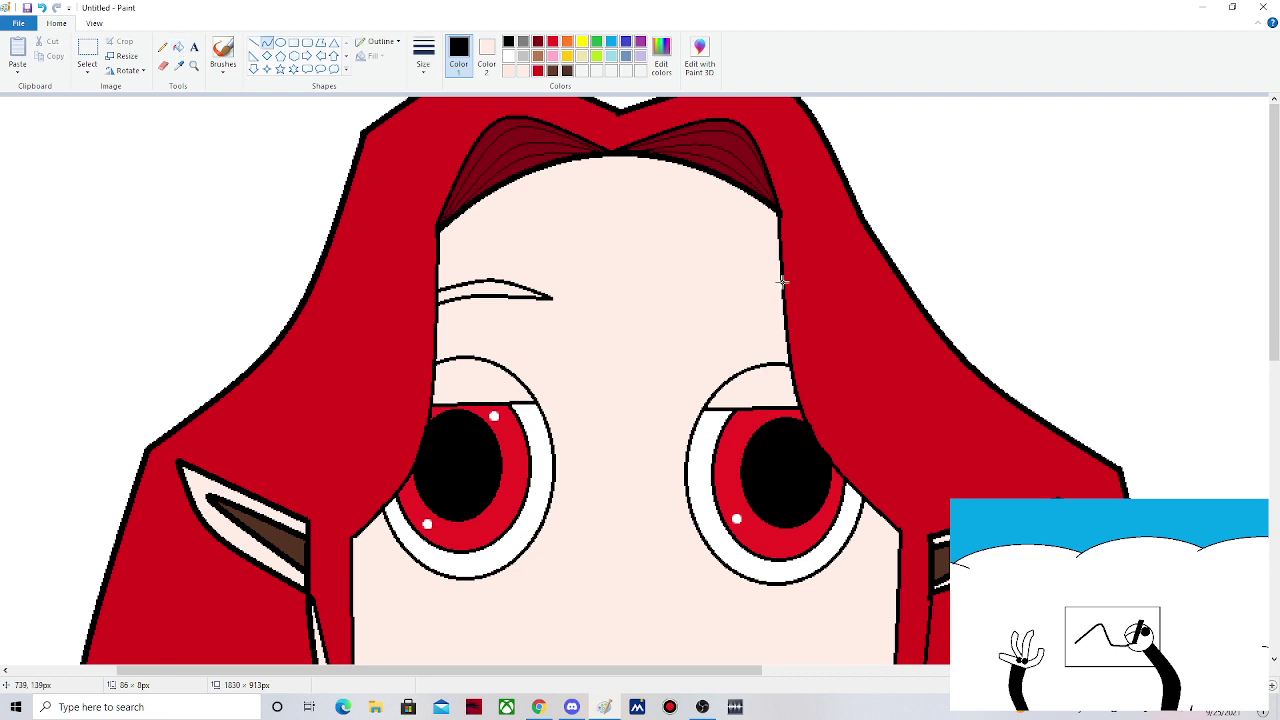
{"action": "left_click_drag", "start_coordinate": [782, 282], "coordinate": [736, 274]}
{"action": "left_click_drag", "start_coordinate": [676, 289], "coordinate": [638, 298]}
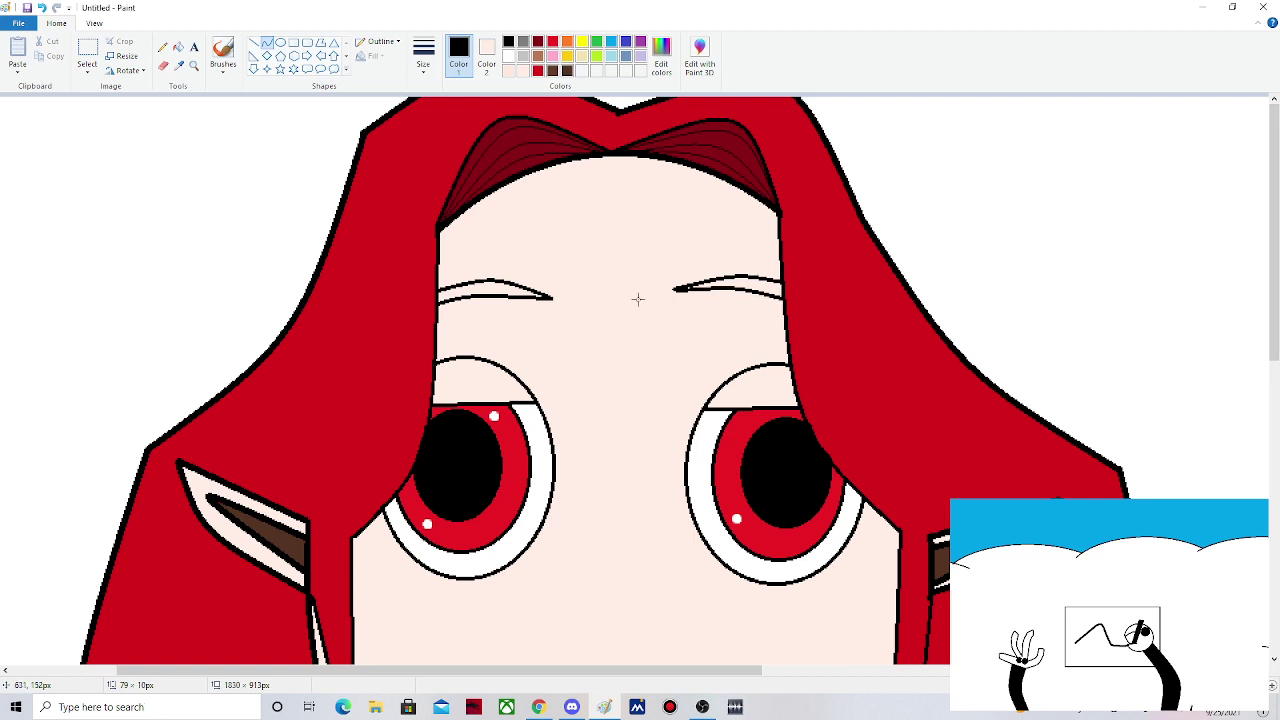
- Fill both eyebrows with the hair's red and touch up the right eyebrow's inner tip with a short red line
{"action": "left_click", "coordinate": [178, 47]}
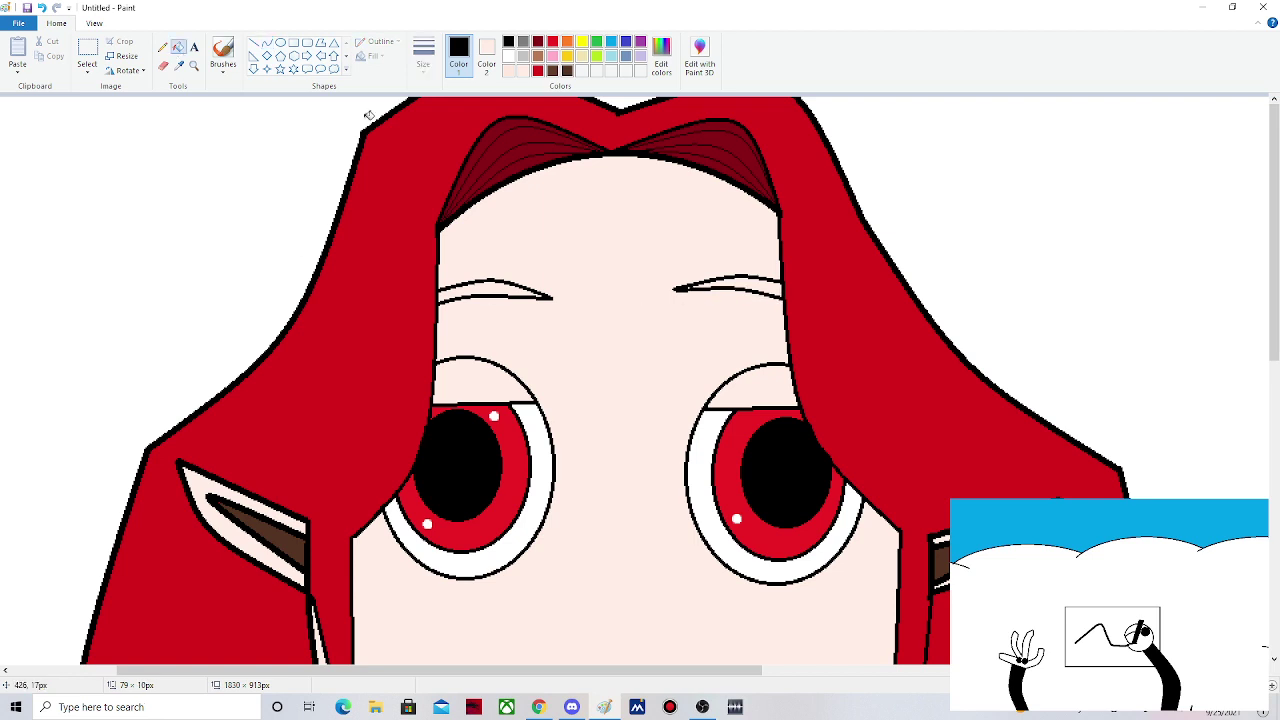
{"action": "left_click", "coordinate": [367, 118]}
{"action": "left_click", "coordinate": [495, 291]}
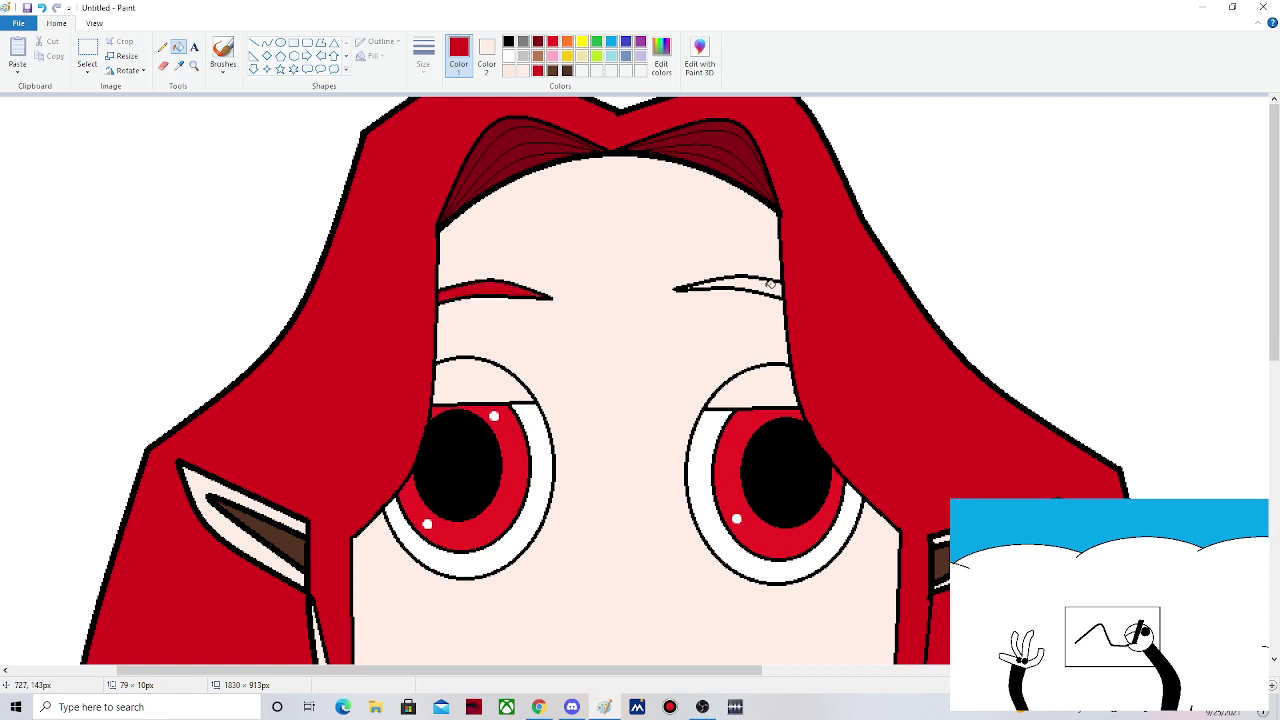
{"action": "left_click", "coordinate": [771, 284]}
{"action": "left_click", "coordinate": [253, 42]}
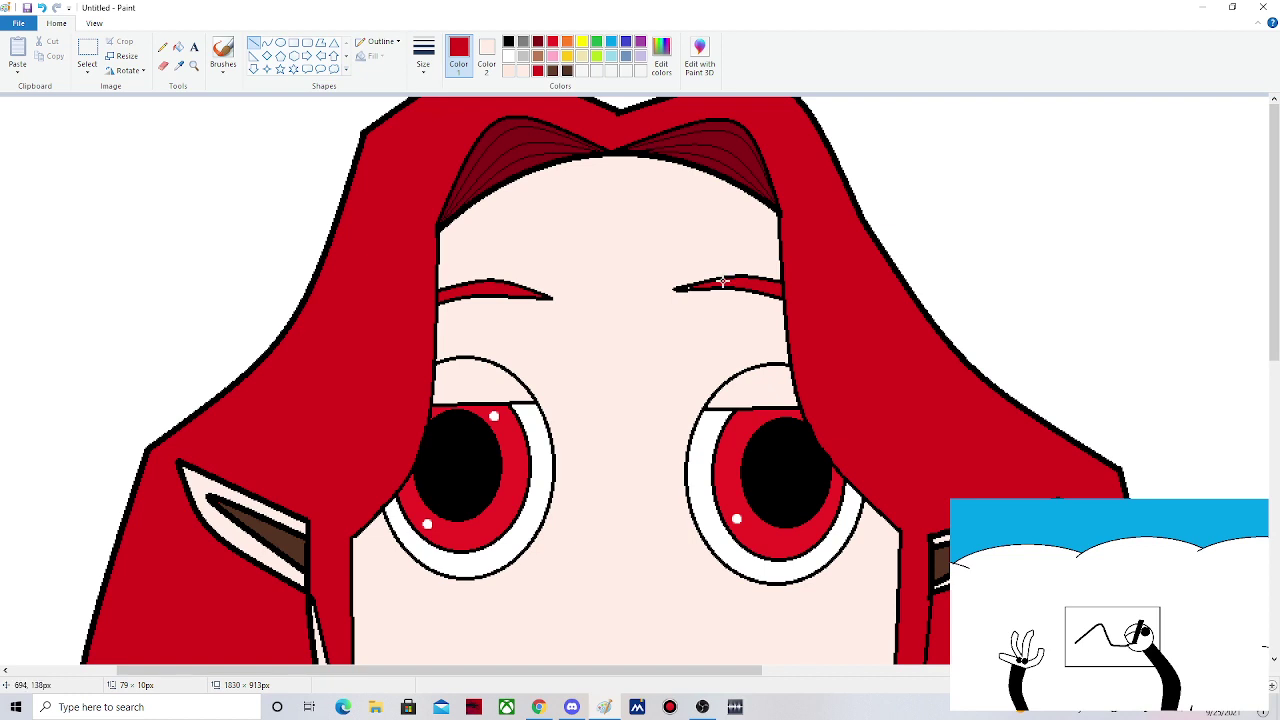
{"action": "left_click_drag", "start_coordinate": [716, 287], "coordinate": [689, 287]}
{"action": "left_click", "coordinate": [591, 273]}
- Draw a small black curved nose about 24 × 64 px in the middle of the face, using a thin line width
{"action": "scroll", "coordinate": [591, 273], "scroll_direction": "down", "scroll_amount": 3}
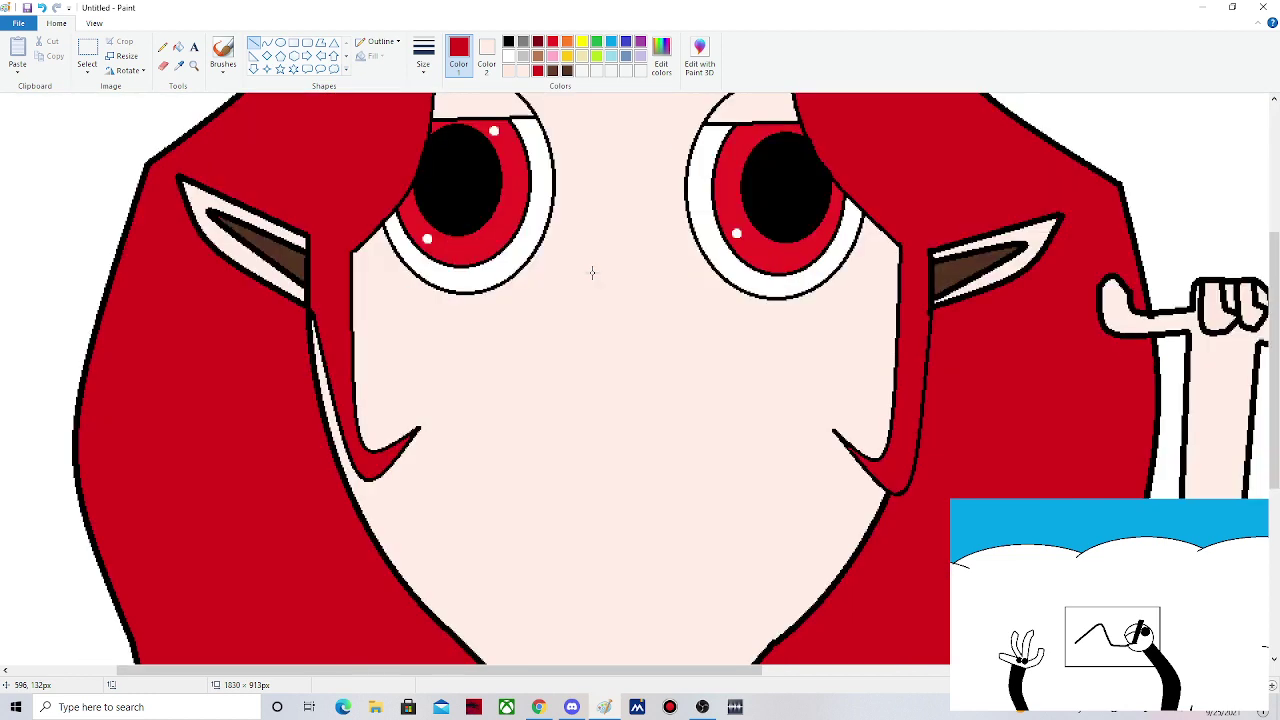
{"action": "scroll", "coordinate": [591, 273], "scroll_direction": "down", "scroll_amount": 2}
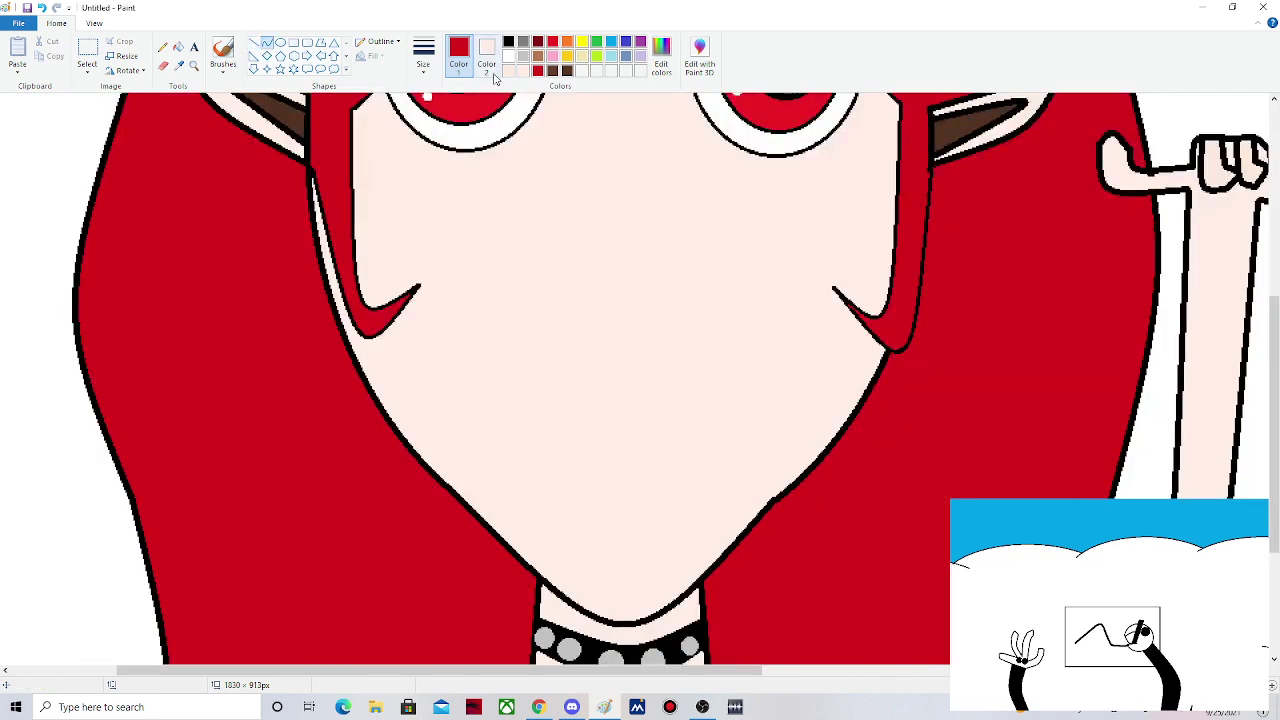
{"action": "left_click", "coordinate": [508, 41]}
{"action": "left_click", "coordinate": [423, 55]}
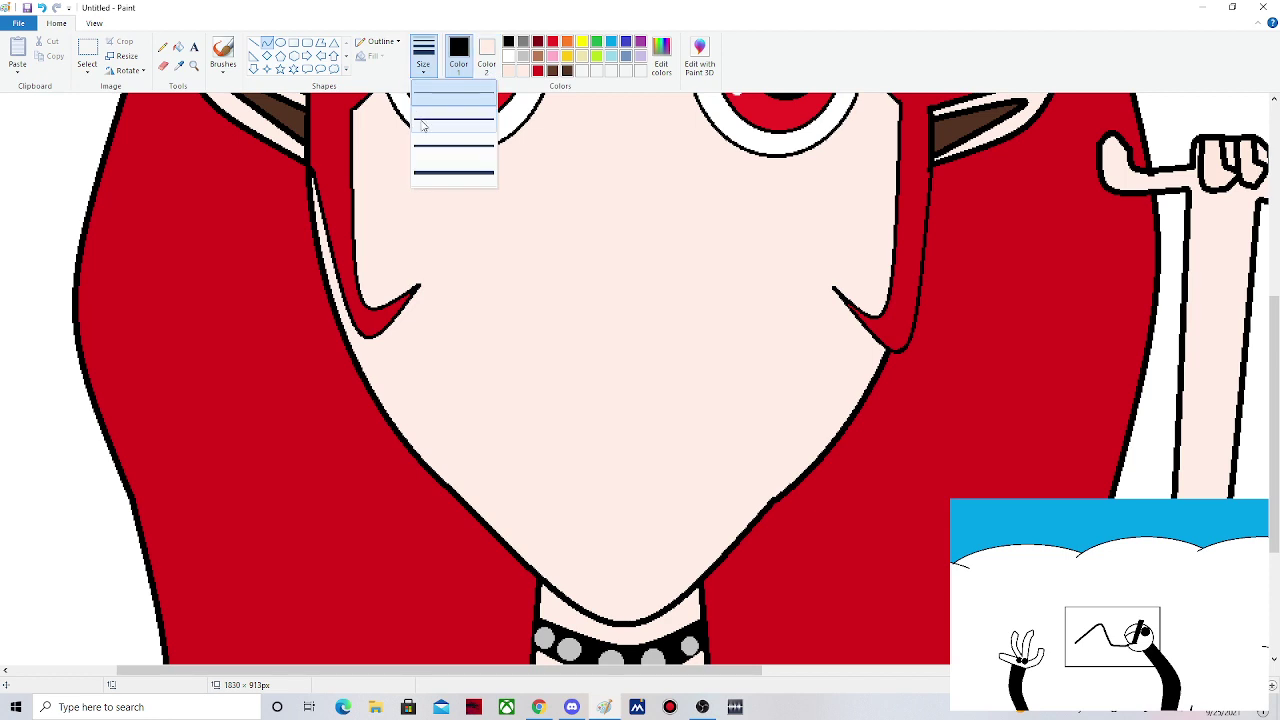
{"action": "left_click", "coordinate": [424, 122]}
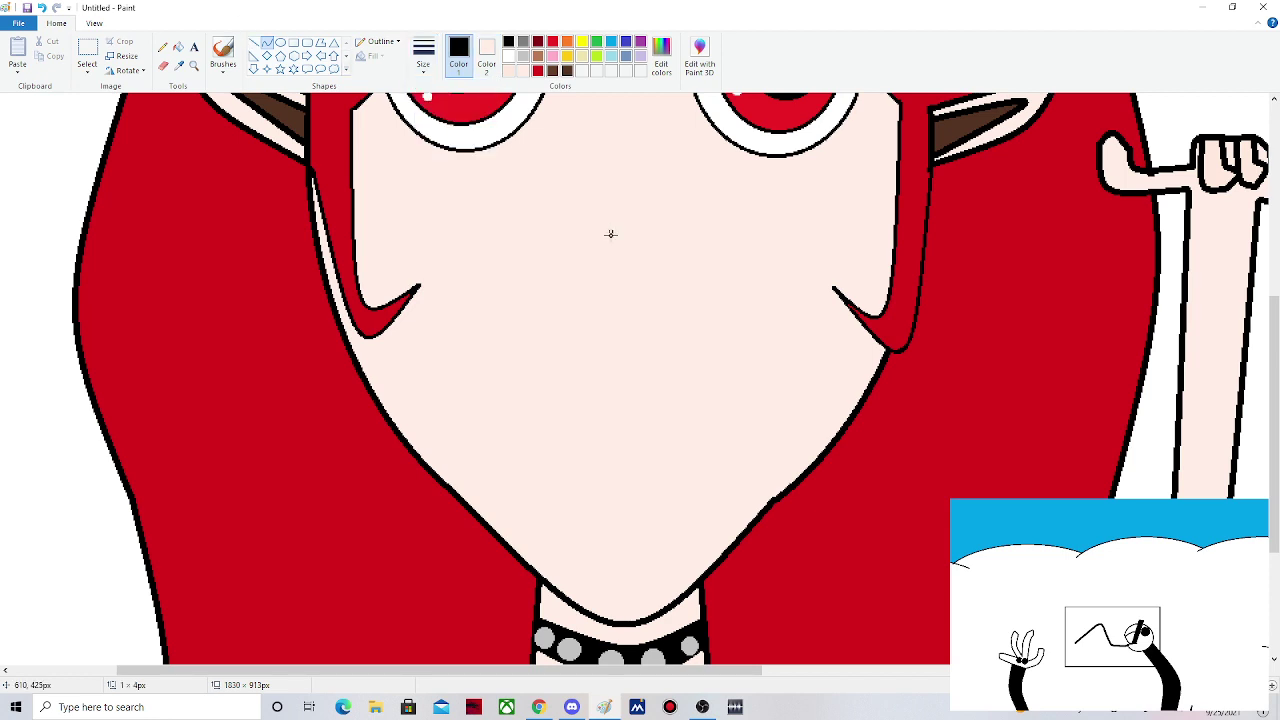
{"action": "mouse_move", "coordinate": [611, 234]}
{"action": "left_mouse_down"}
{"action": "mouse_move", "coordinate": [613, 316]}
{"action": "mouse_move", "coordinate": [640, 256]}
{"action": "left_mouse_up"}
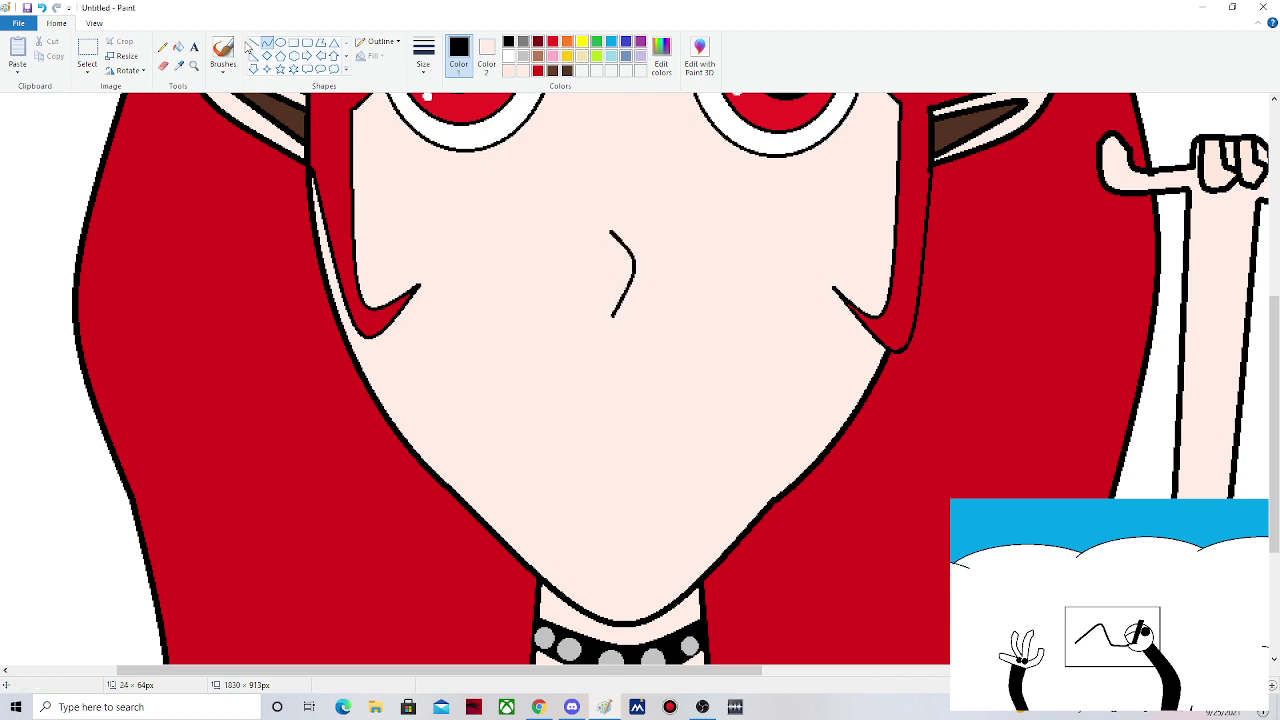
- Draw two black smile curves below the nose, the lower about 211 × 115 px and the upper about 208 × 75 px
{"action": "left_click", "coordinate": [250, 45]}
{"action": "left_click", "coordinate": [268, 45]}
{"action": "left_click_drag", "start_coordinate": [474, 443], "coordinate": [756, 443]}
{"action": "left_click_drag", "start_coordinate": [610, 455], "coordinate": [615, 595]}
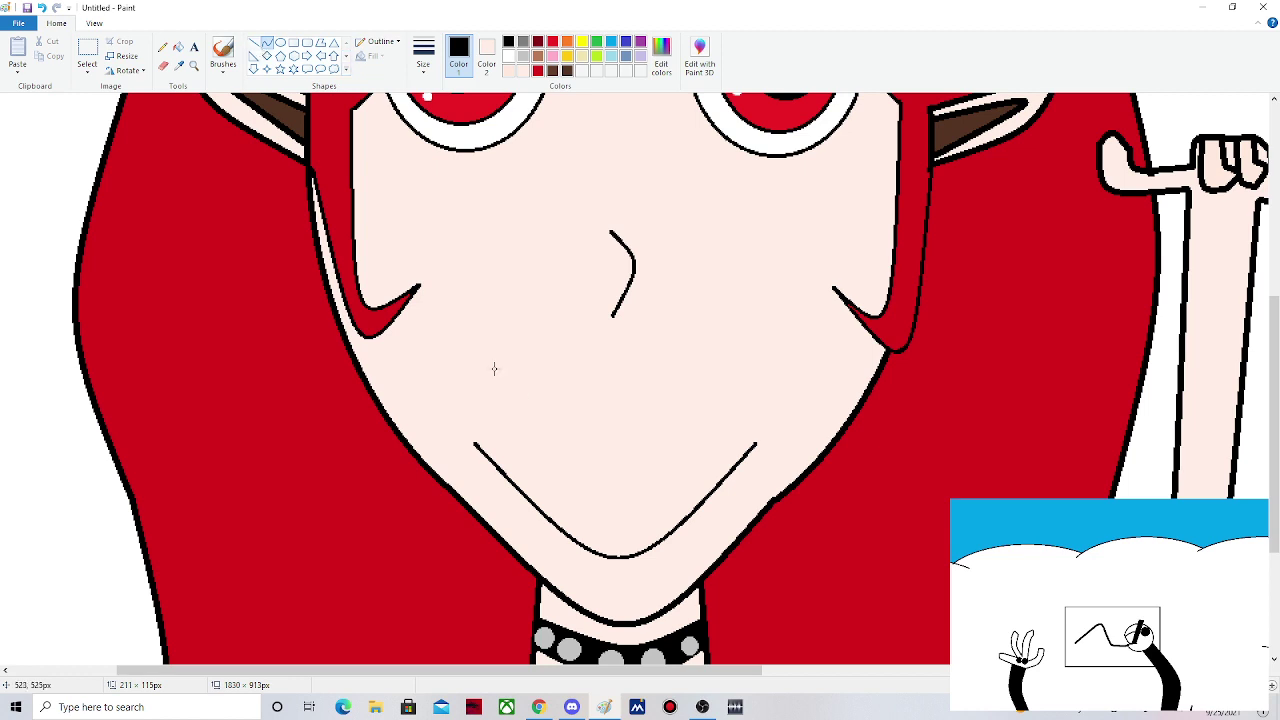
{"action": "mouse_move", "coordinate": [485, 348]}
{"action": "left_mouse_down"}
{"action": "mouse_move", "coordinate": [625, 384]}
{"action": "mouse_move", "coordinate": [763, 343]}
{"action": "left_mouse_up"}
{"action": "left_click", "coordinate": [617, 395]}
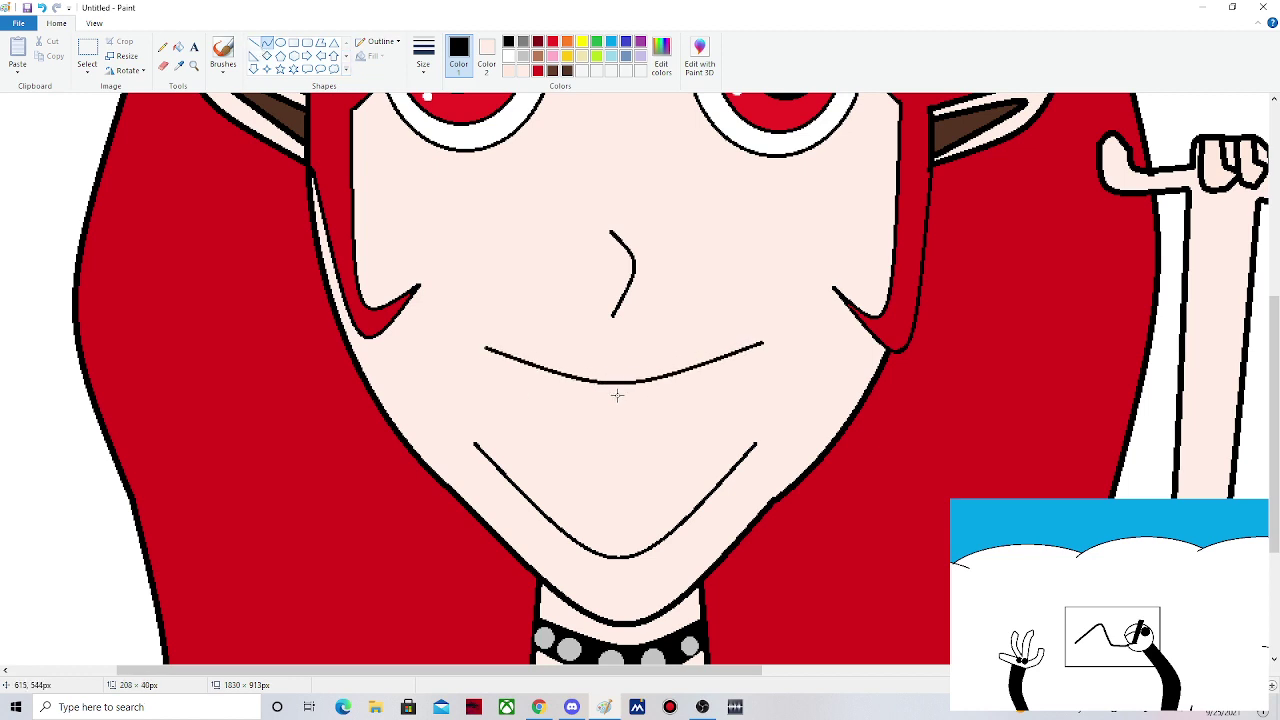
{"action": "left_click_drag", "start_coordinate": [617, 395], "coordinate": [617, 487]}
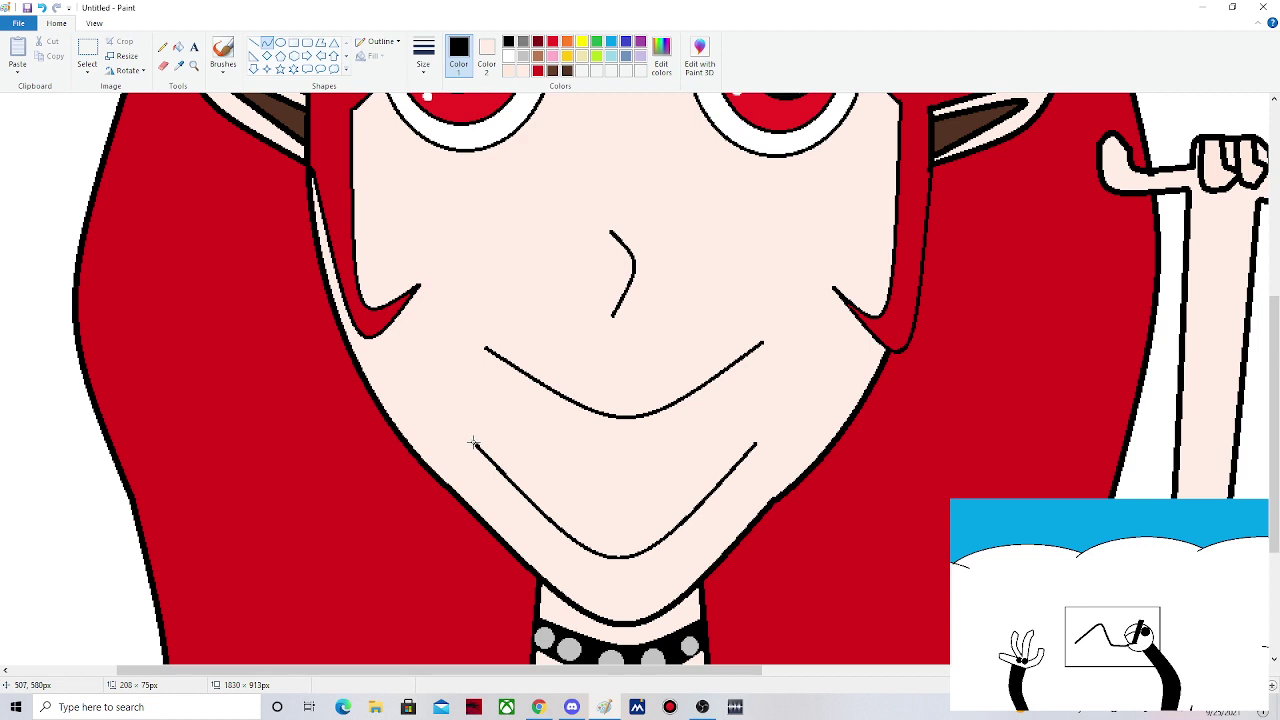
- Join the left ends of the two smile curves with an outward-bulging curve about 29 × 72 px
{"action": "left_click", "coordinate": [474, 443]}
{"action": "left_click_drag", "start_coordinate": [474, 443], "coordinate": [486, 350]}
{"action": "left_click_drag", "start_coordinate": [477, 445], "coordinate": [447, 366]}
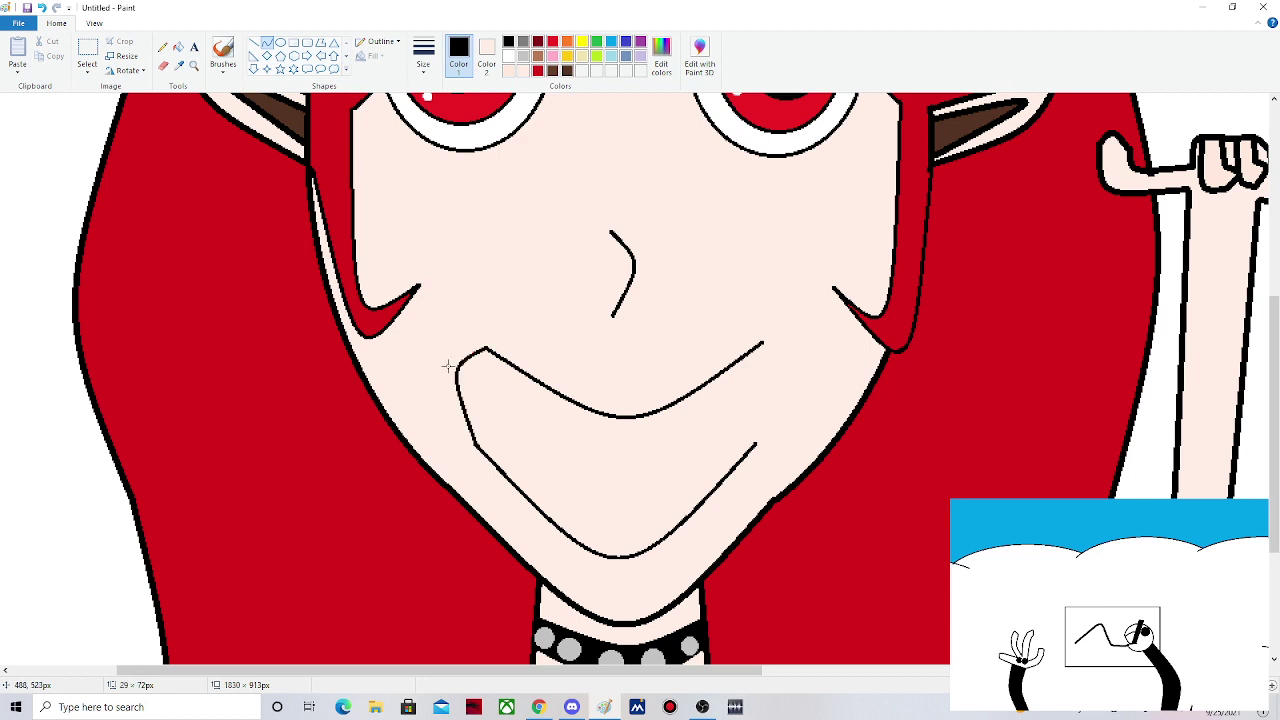
{"action": "left_click", "coordinate": [254, 43]}
{"action": "left_click", "coordinate": [267, 43]}
{"action": "left_click_drag", "start_coordinate": [760, 344], "coordinate": [756, 439]}
{"action": "left_click_drag", "start_coordinate": [760, 392], "coordinate": [805, 390]}
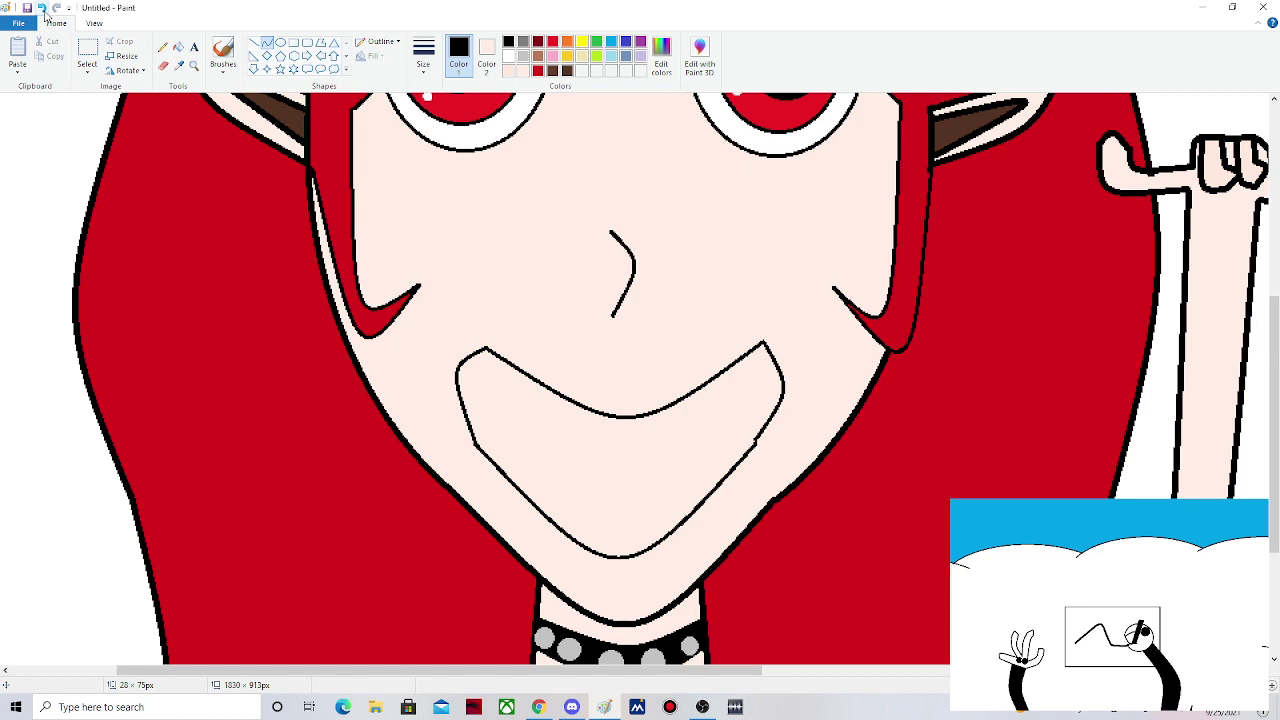
{"action": "left_click", "coordinate": [43, 10]}
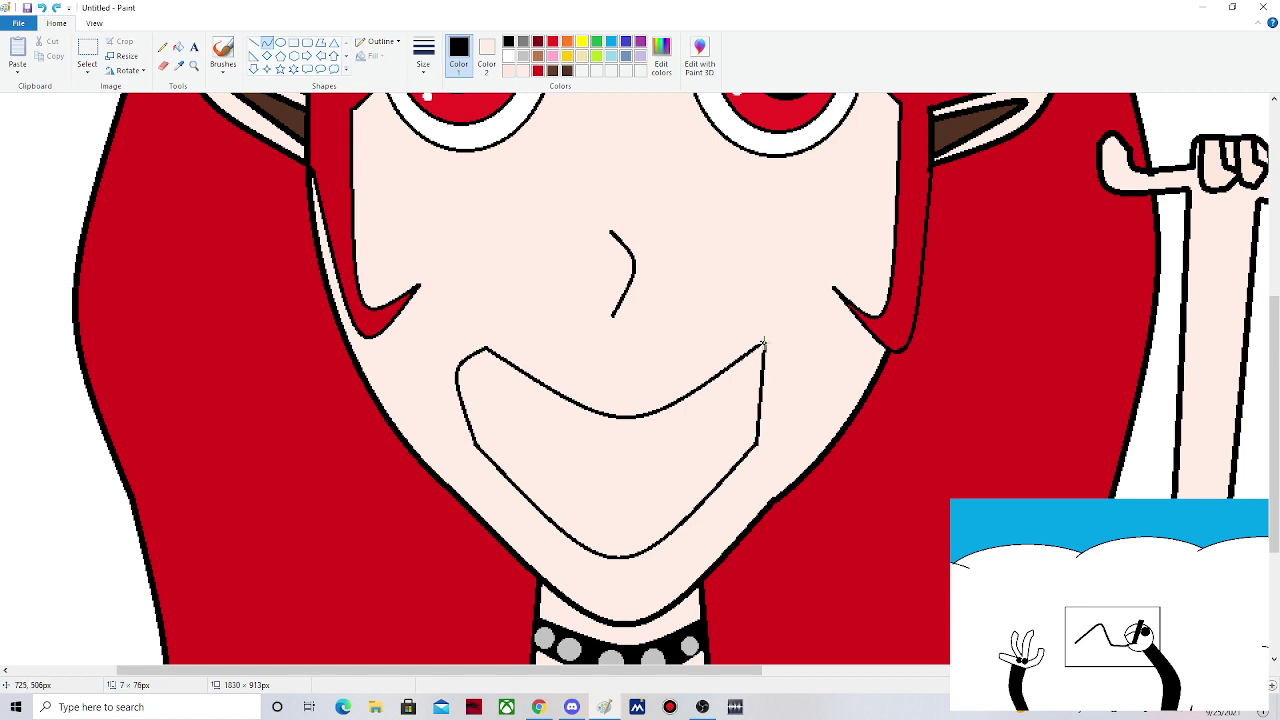
- Join the right ends of the two smile curves with an outward-bulging curve about 26 × 78 px
{"action": "left_click_drag", "start_coordinate": [763, 344], "coordinate": [793, 374]}
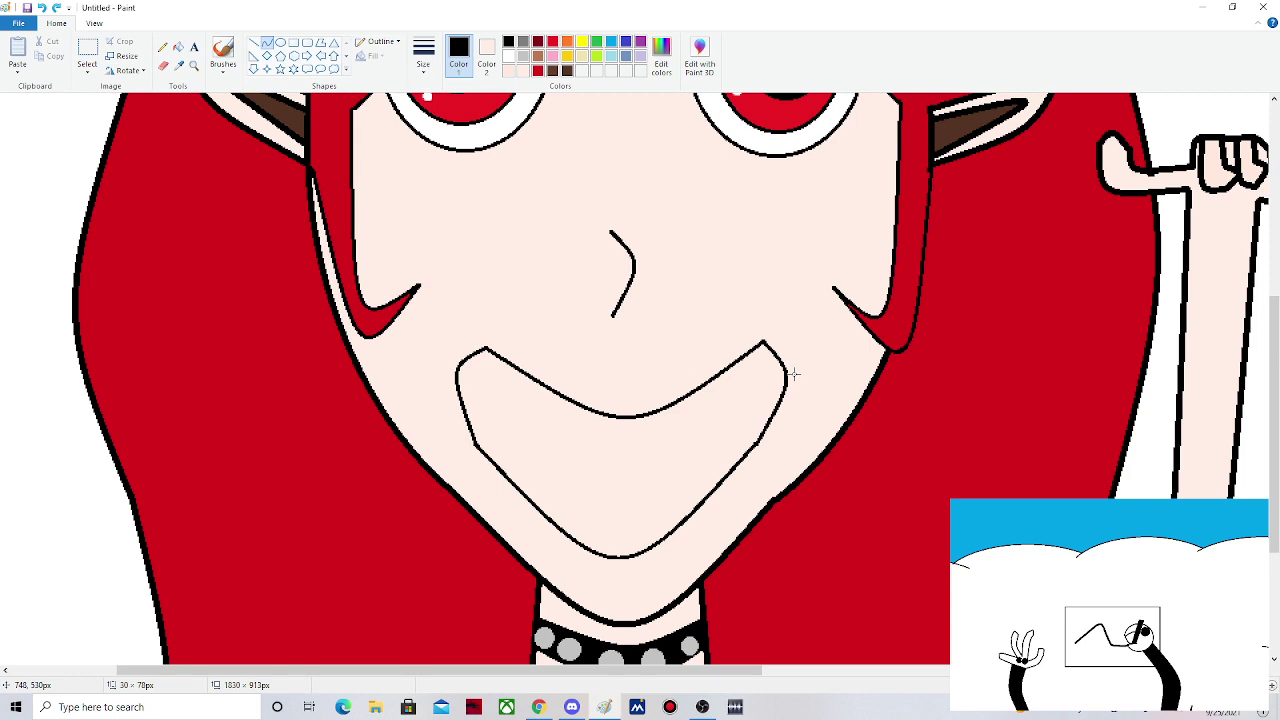
{"action": "left_click_drag", "start_coordinate": [793, 374], "coordinate": [788, 376]}
{"action": "left_click", "coordinate": [486, 48]}
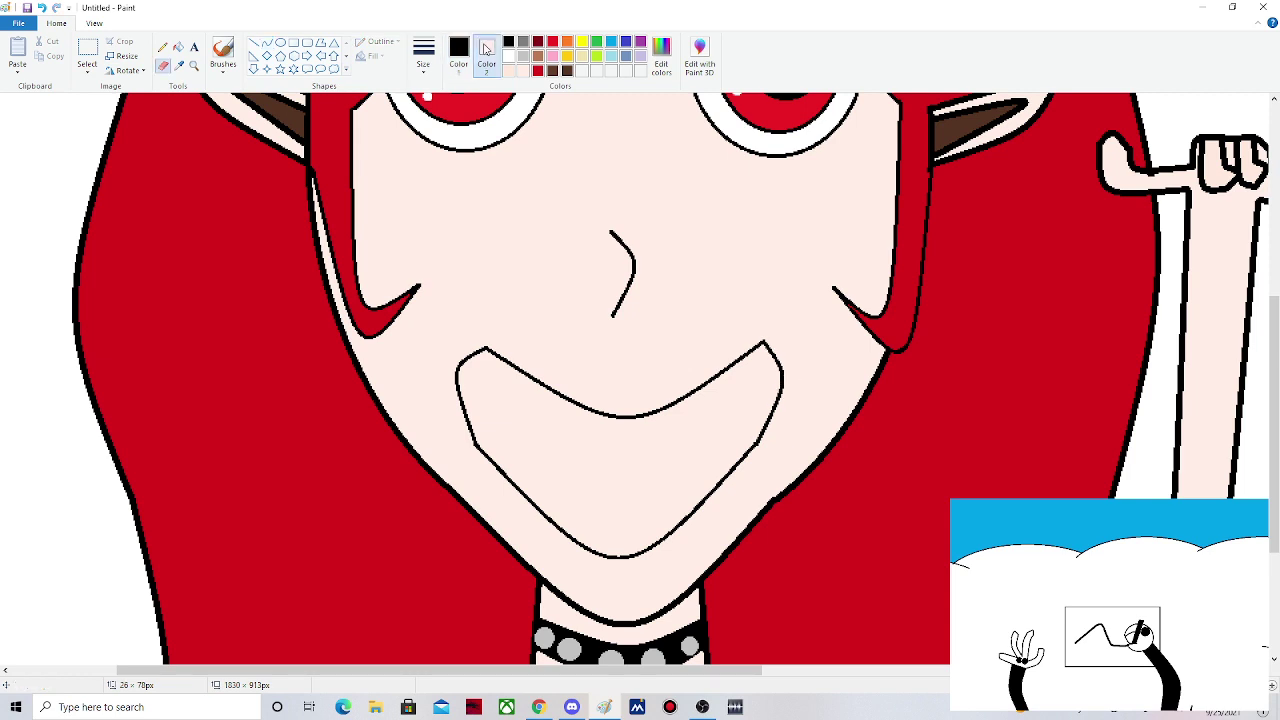
{"action": "left_click", "coordinate": [537, 70]}
{"action": "scroll", "coordinate": [580, 359], "scroll_direction": "up", "scroll_amount": 3}
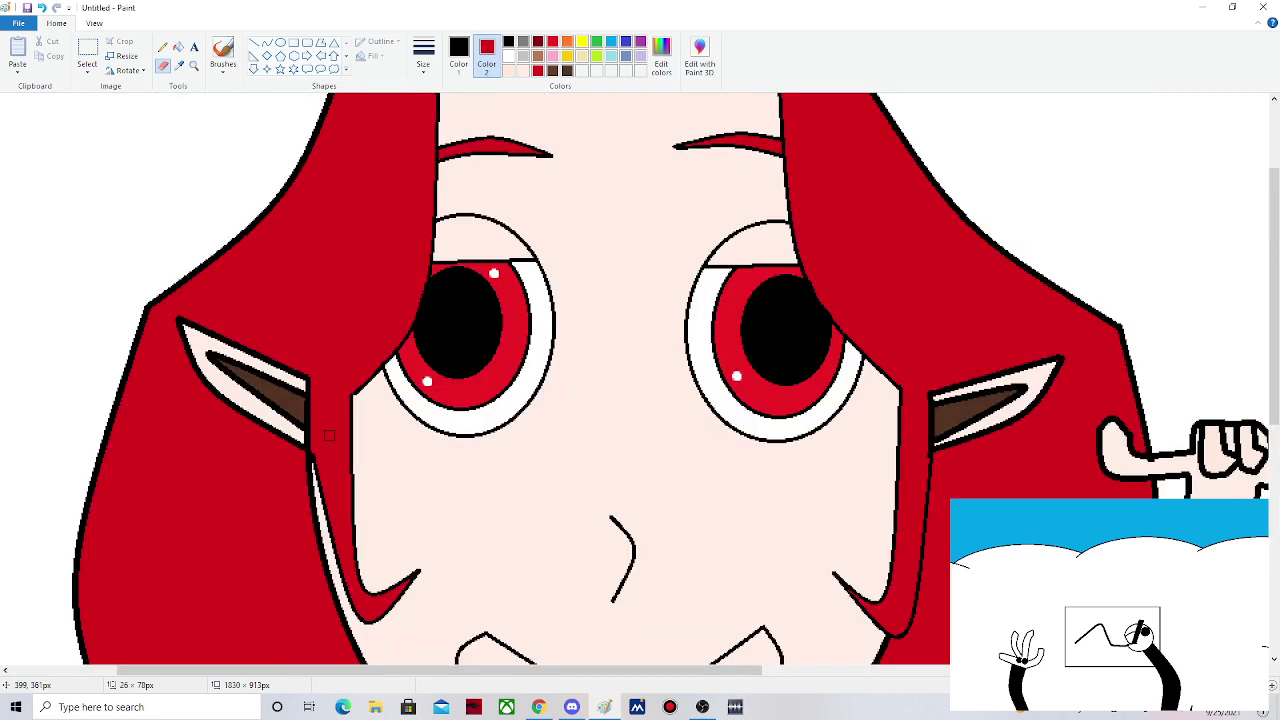
{"action": "left_click", "coordinate": [310, 445]}
{"action": "left_click_drag", "start_coordinate": [310, 446], "coordinate": [312, 374]}
{"action": "left_click", "coordinate": [41, 7]}
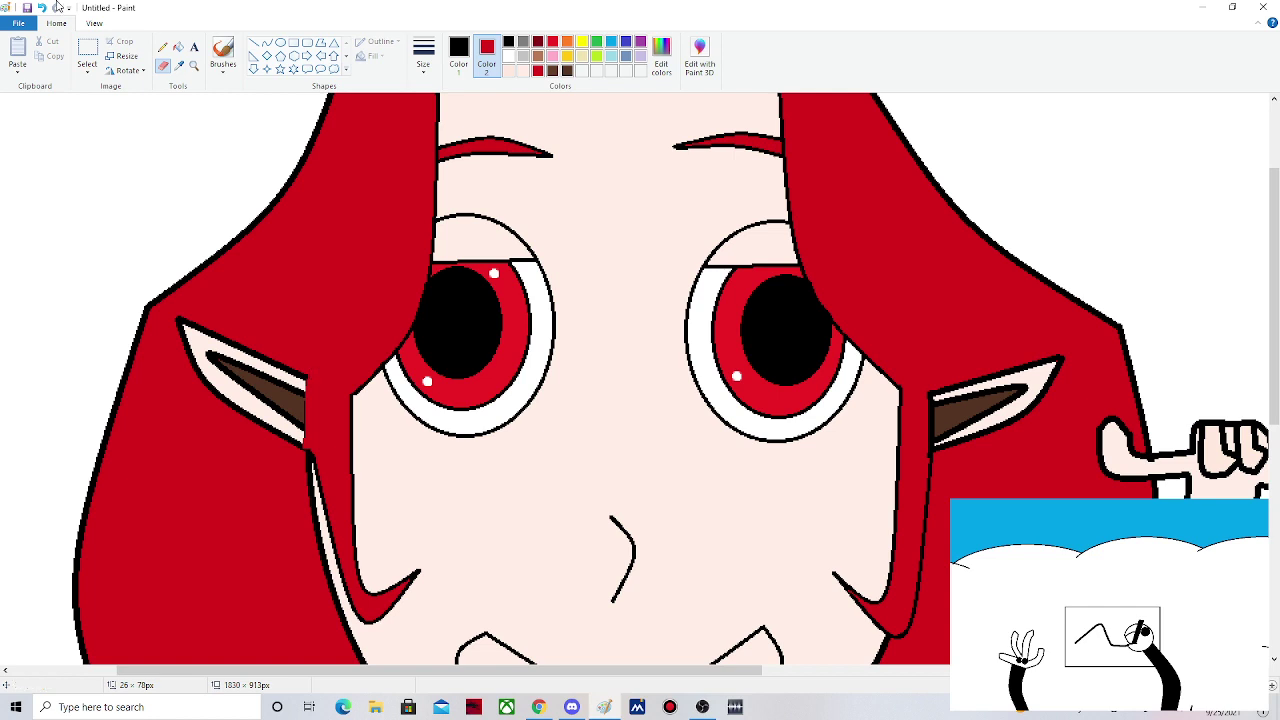
- Cover the black vertical outline at the left ear's base with a thicker straight line about 58 px long in the hair's red
{"action": "left_click", "coordinate": [254, 42]}
{"action": "left_click", "coordinate": [423, 58]}
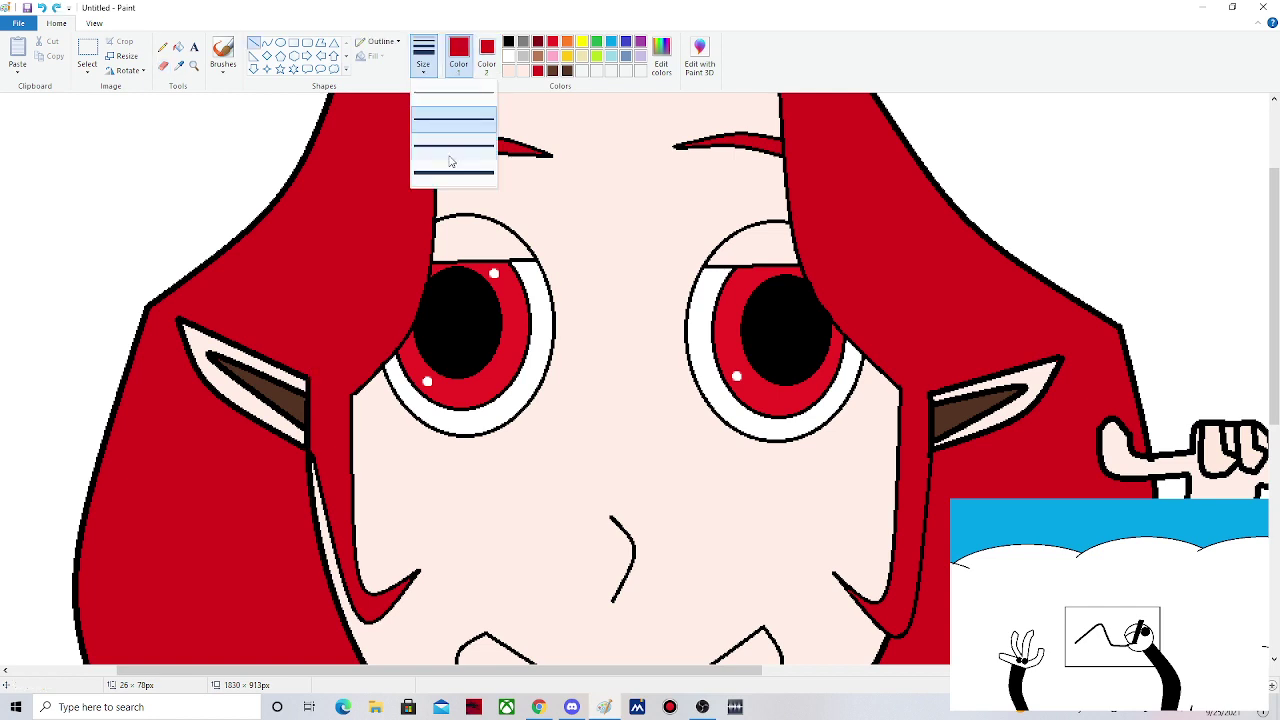
{"action": "left_click", "coordinate": [450, 159]}
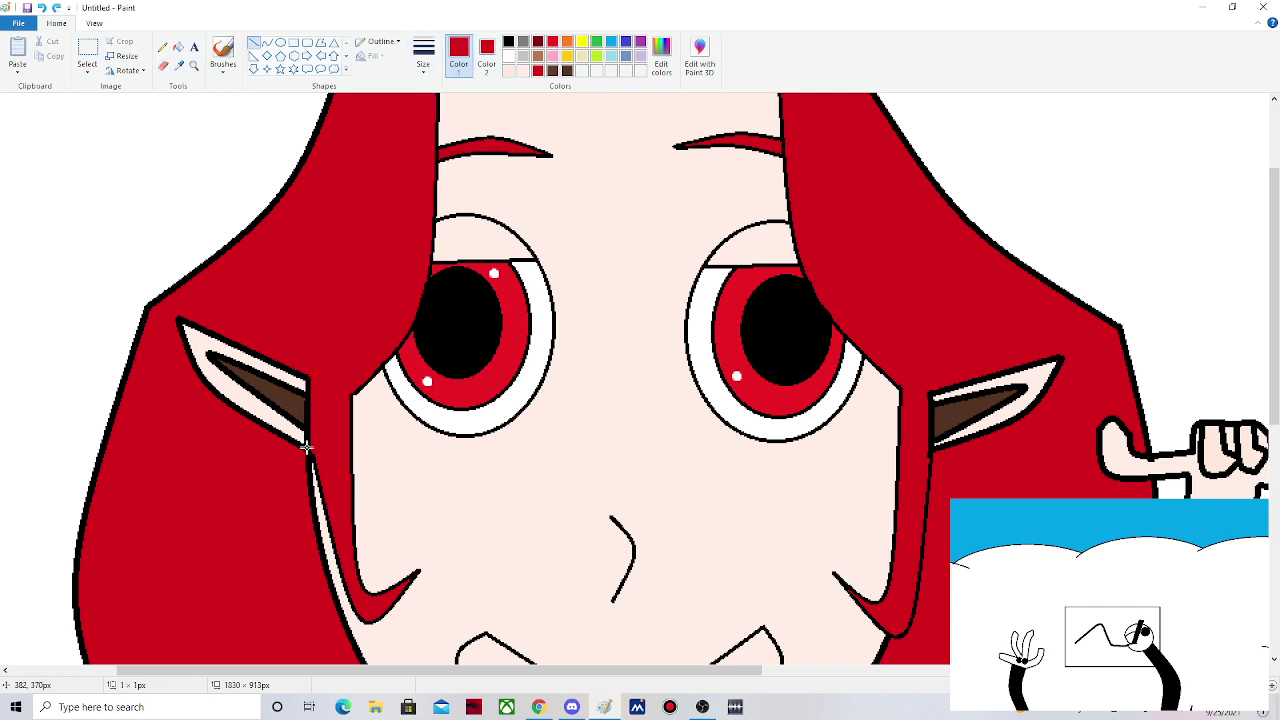
{"action": "mouse_move", "coordinate": [306, 447]}
{"action": "left_mouse_down"}
{"action": "mouse_move", "coordinate": [306, 373]}
{"action": "mouse_move", "coordinate": [316, 394]}
{"action": "left_mouse_up"}
{"action": "left_click_drag", "start_coordinate": [311, 447], "coordinate": [324, 404]}
{"action": "key", "text": "ctrl+z"}
{"action": "left_click_drag", "start_coordinate": [322, 375], "coordinate": [304, 416]}
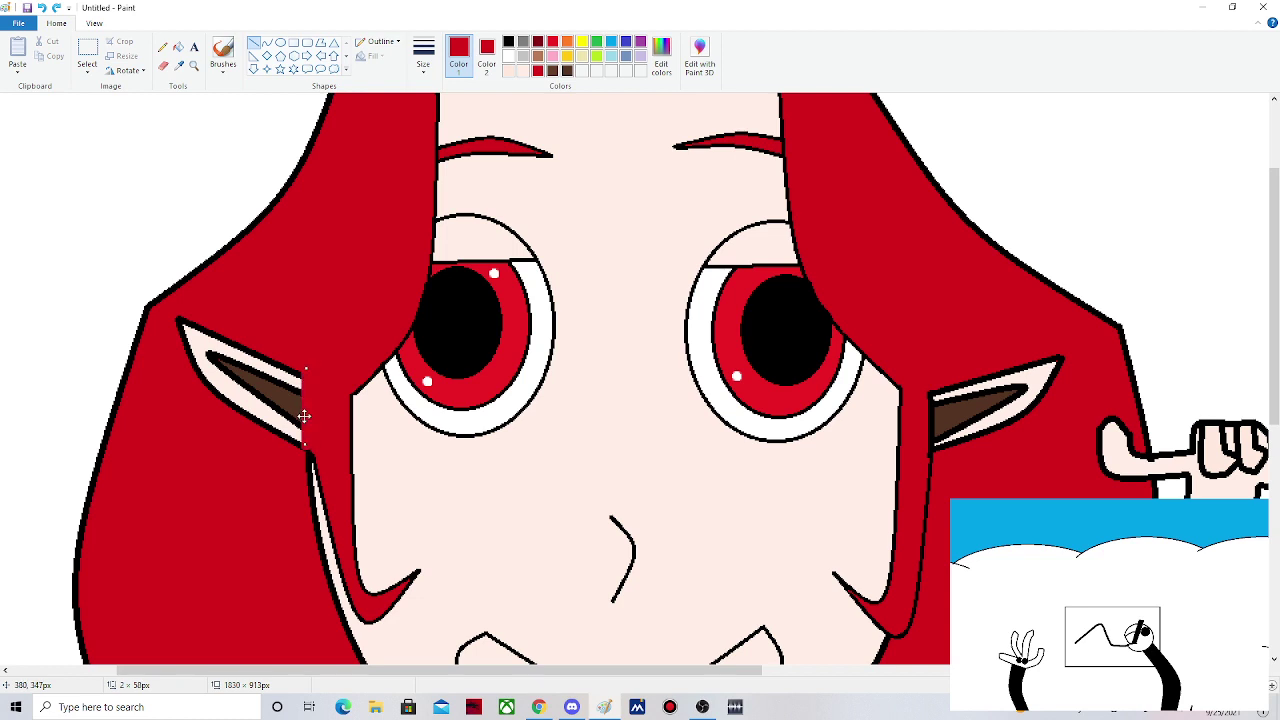
- Undo the red line covering the black outline at the left ear's base
{"action": "left_click", "coordinate": [316, 304]}
{"action": "left_click", "coordinate": [42, 8]}
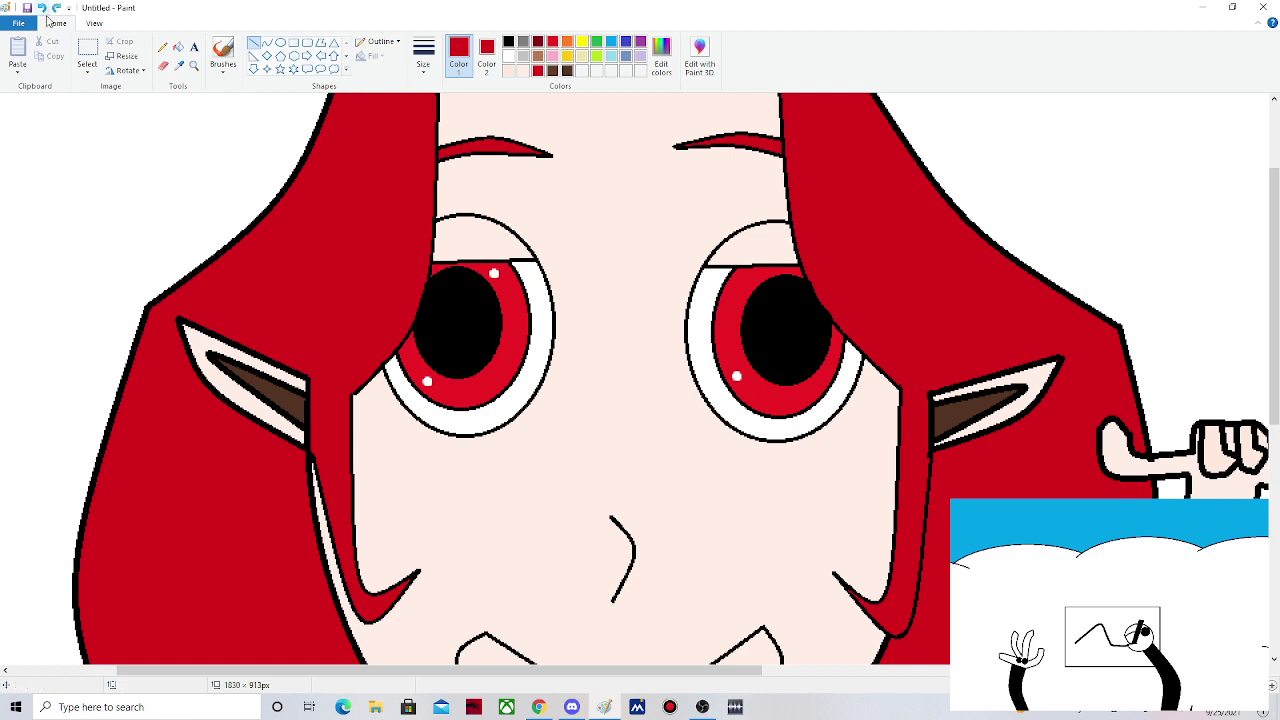
- Fill the inside of the smiling mouth with white
{"action": "scroll", "coordinate": [648, 451], "scroll_direction": "down", "scroll_amount": 5}
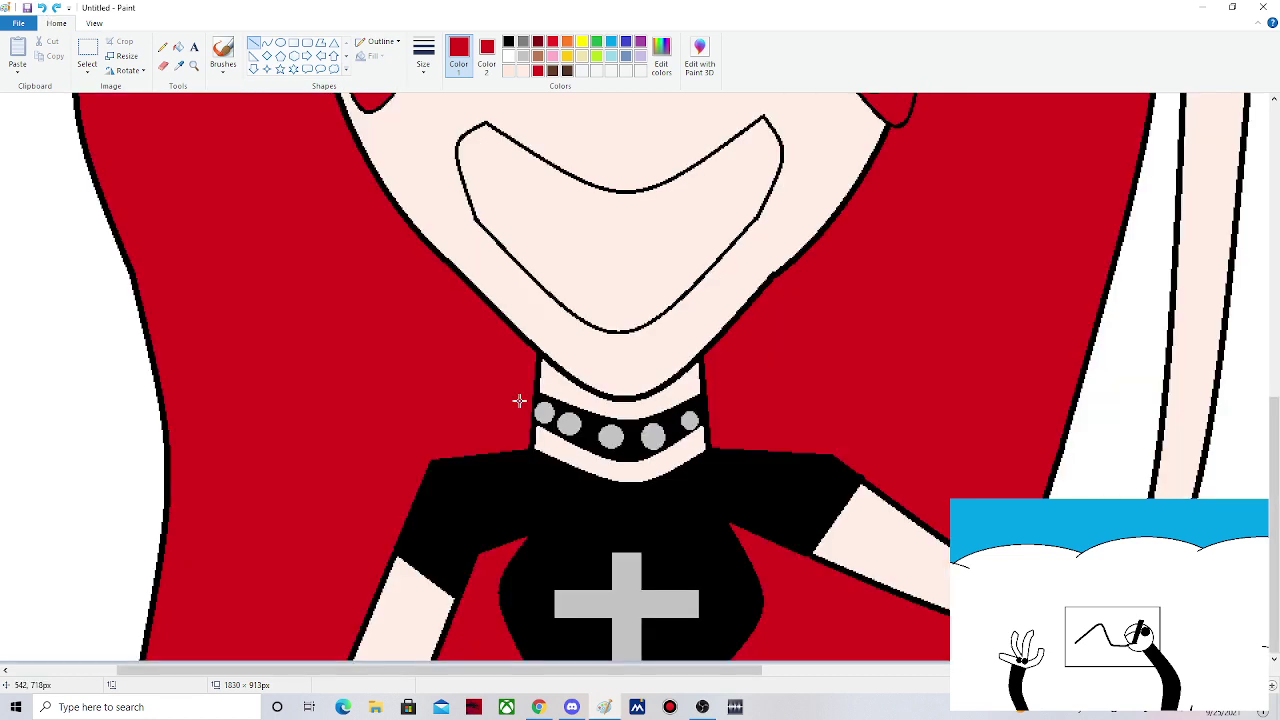
{"action": "left_click", "coordinate": [178, 47]}
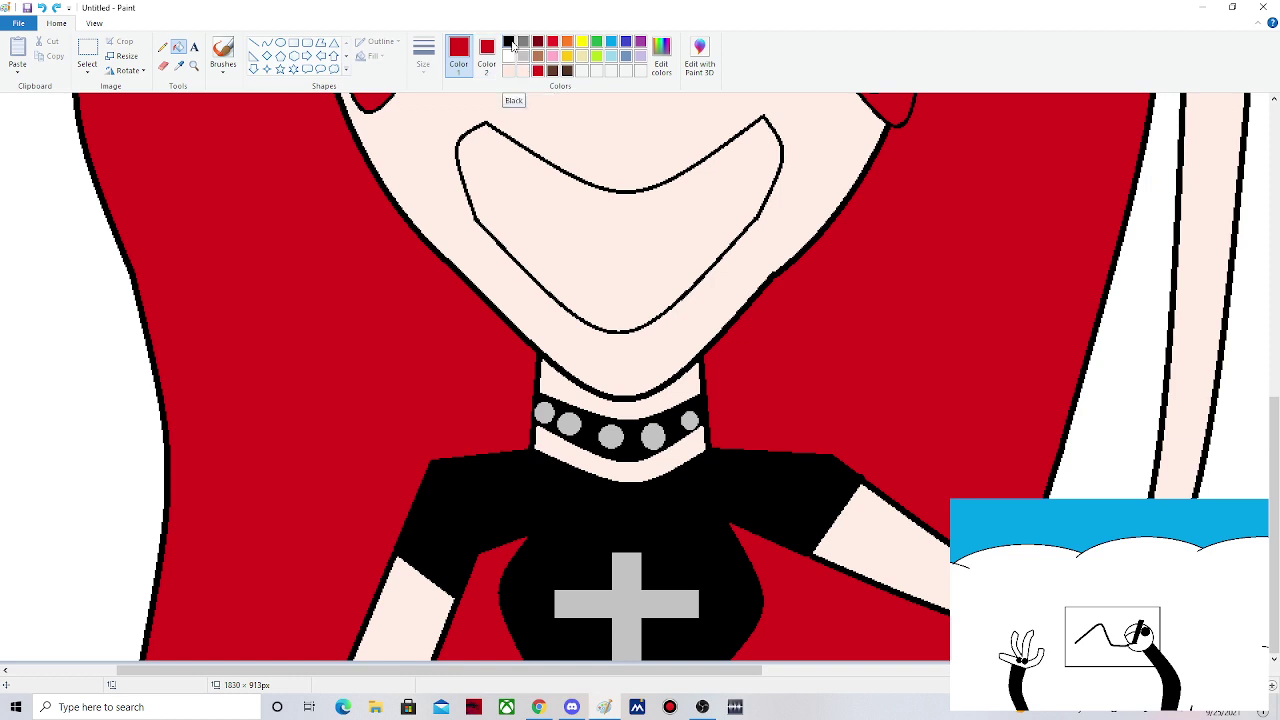
{"action": "left_click", "coordinate": [508, 56]}
{"action": "left_click", "coordinate": [620, 220]}
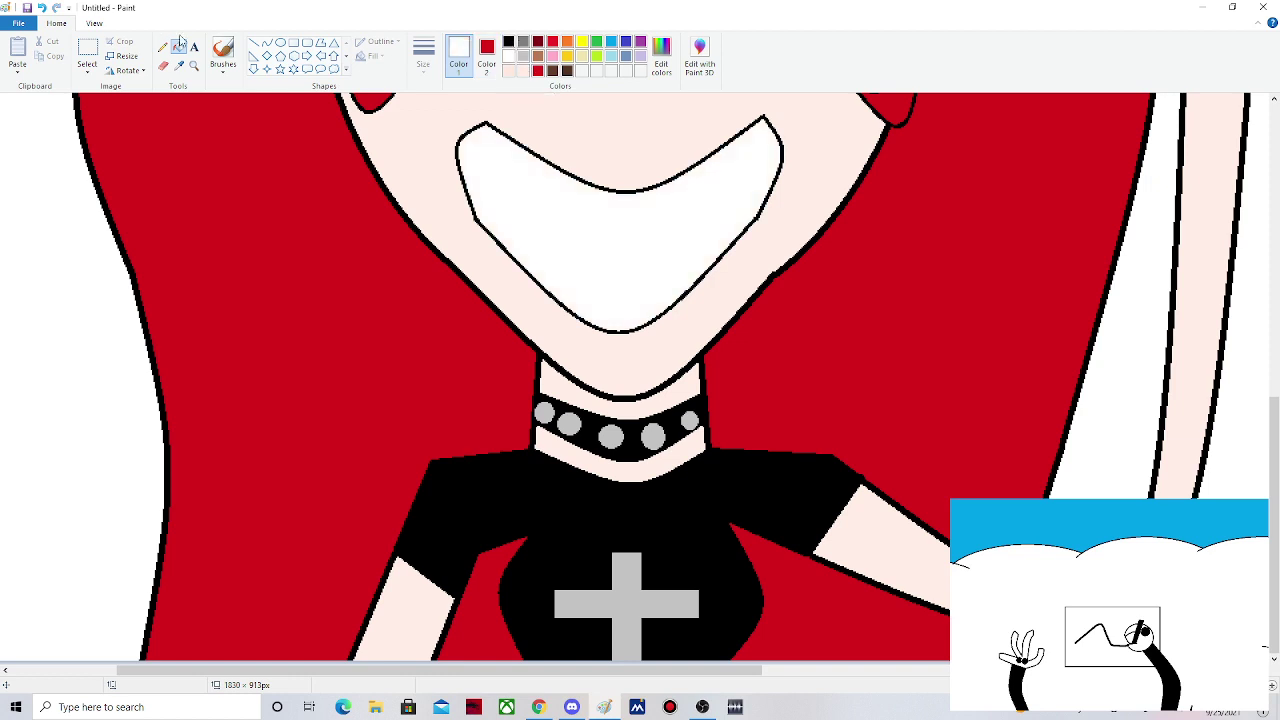
- Draw a black 3 px tooth line across the middle of the mouth, zigzagging down into two pointed fangs
{"action": "left_click", "coordinate": [267, 42]}
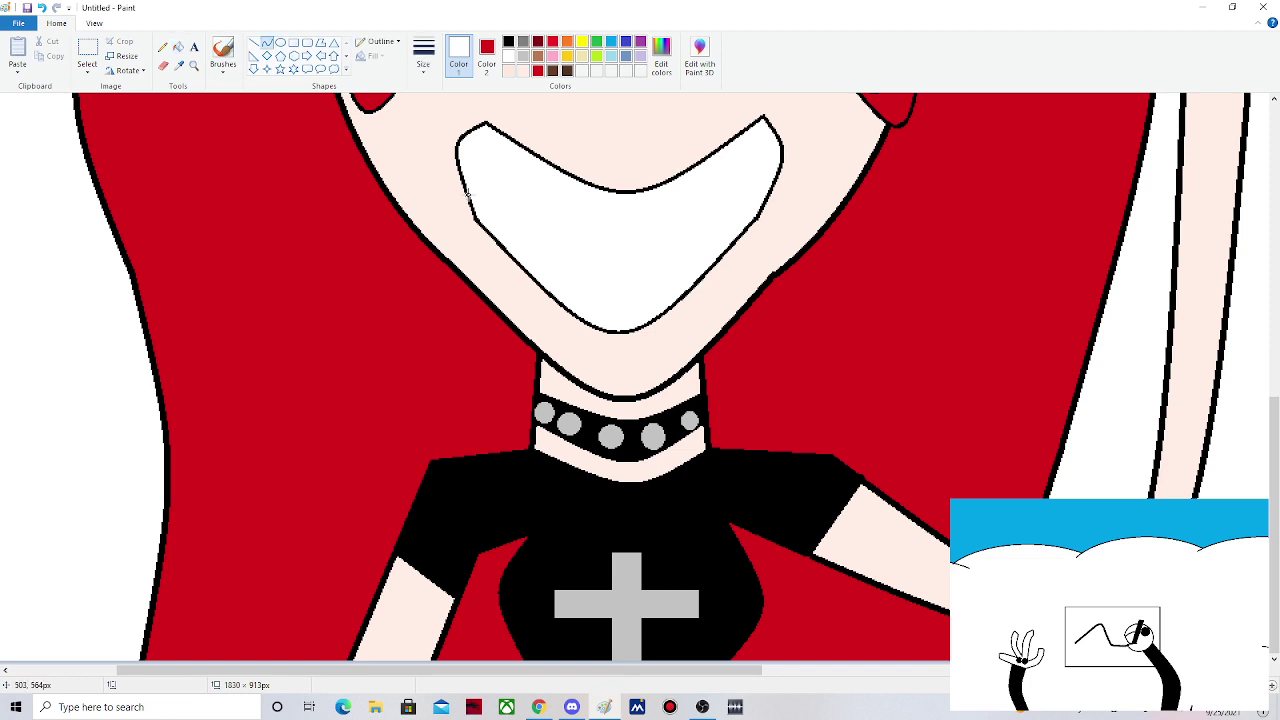
{"action": "left_click", "coordinate": [508, 41]}
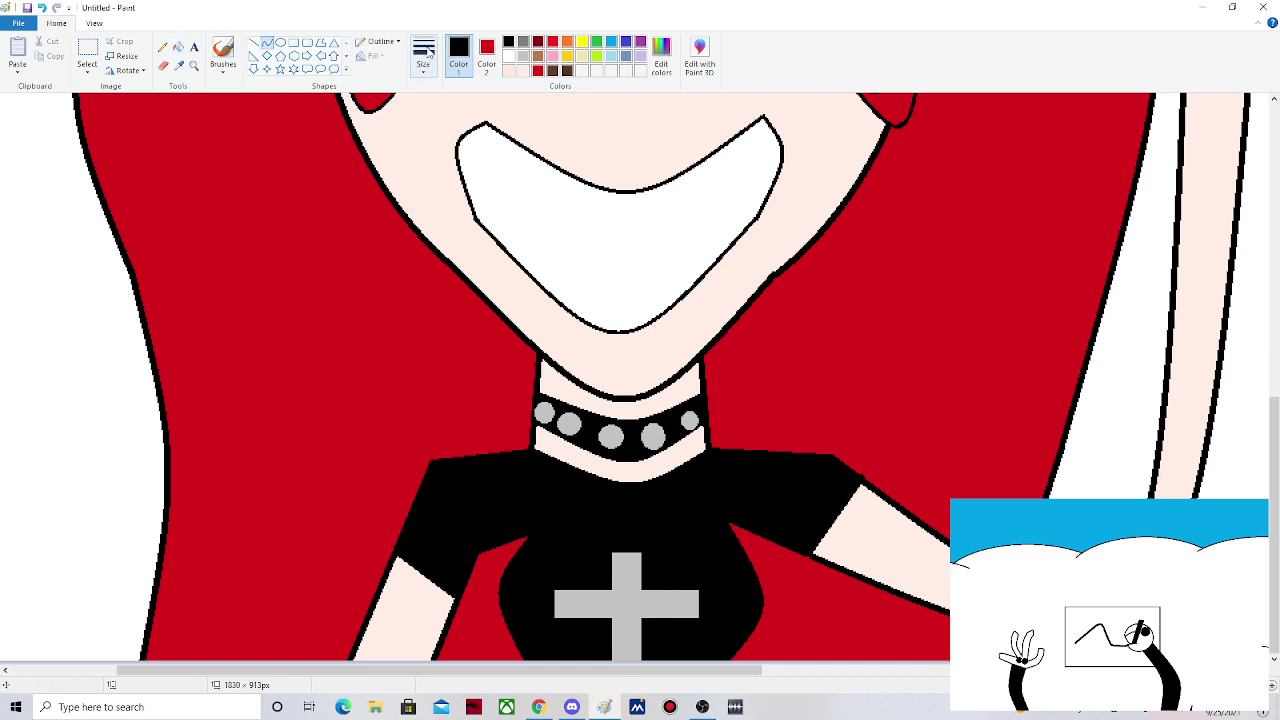
{"action": "left_click", "coordinate": [424, 55]}
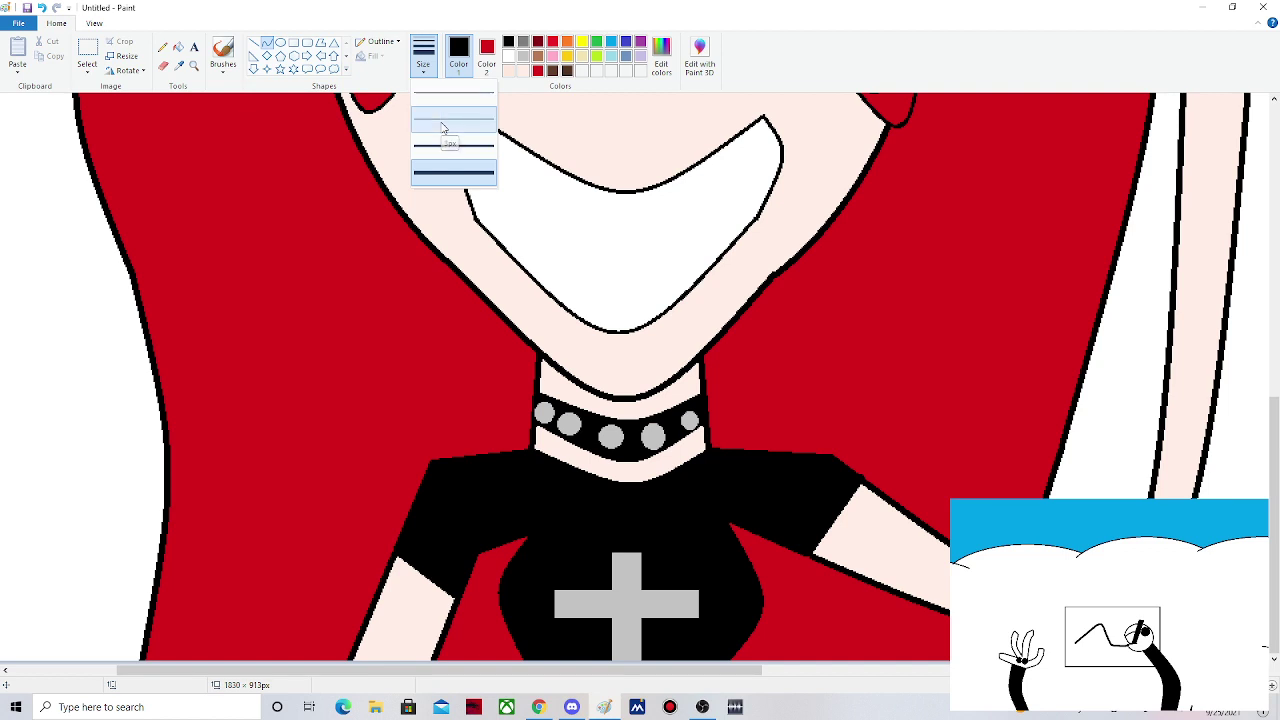
{"action": "left_click", "coordinate": [443, 127]}
{"action": "left_click_drag", "start_coordinate": [504, 209], "coordinate": [551, 215]}
{"action": "left_click", "coordinate": [253, 42]}
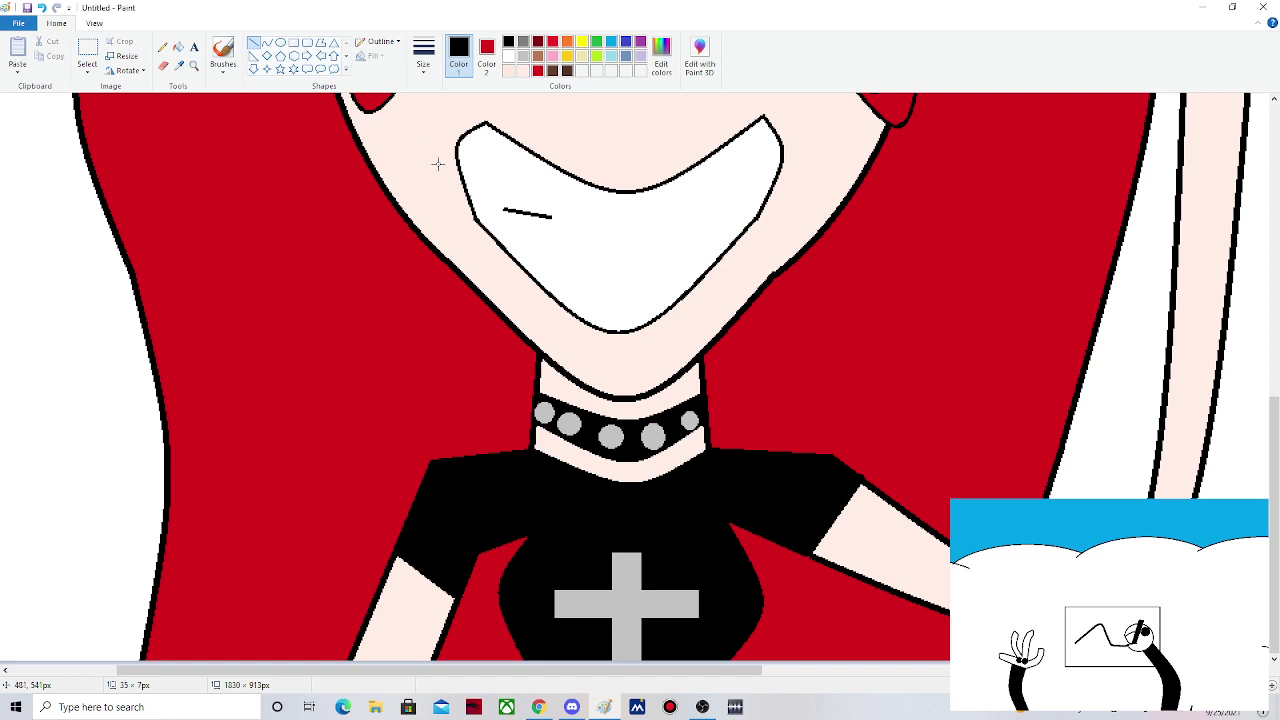
{"action": "left_click_drag", "start_coordinate": [550, 215], "coordinate": [605, 224]}
{"action": "mouse_move", "coordinate": [605, 224]}
{"action": "left_mouse_down"}
{"action": "mouse_move", "coordinate": [638, 223]}
{"action": "mouse_move", "coordinate": [651, 269]}
{"action": "mouse_move", "coordinate": [675, 223]}
{"action": "mouse_move", "coordinate": [653, 270]}
{"action": "left_mouse_up"}
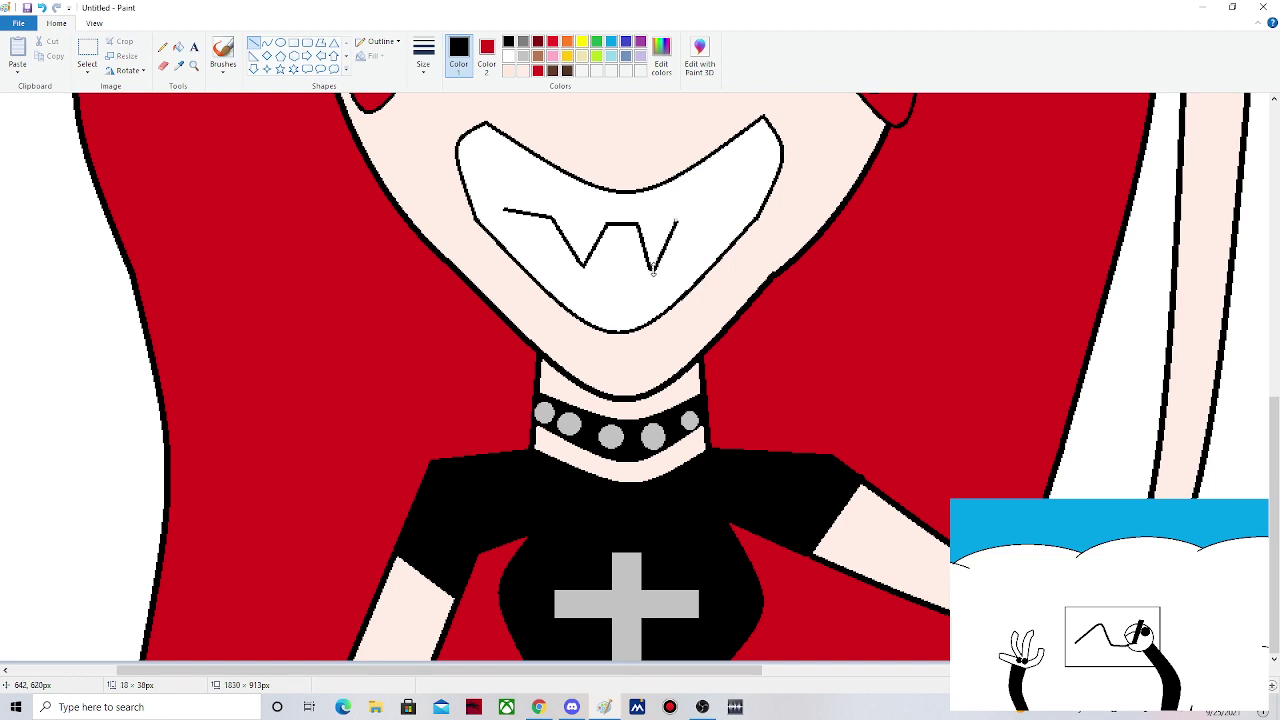
- Undo the right fang and redraw it wider, ending with a rising segment about 29 × 17 px toward the mouth's right edge
{"action": "left_click", "coordinate": [41, 7]}
{"action": "left_click", "coordinate": [41, 7]}
{"action": "left_click", "coordinate": [41, 7]}
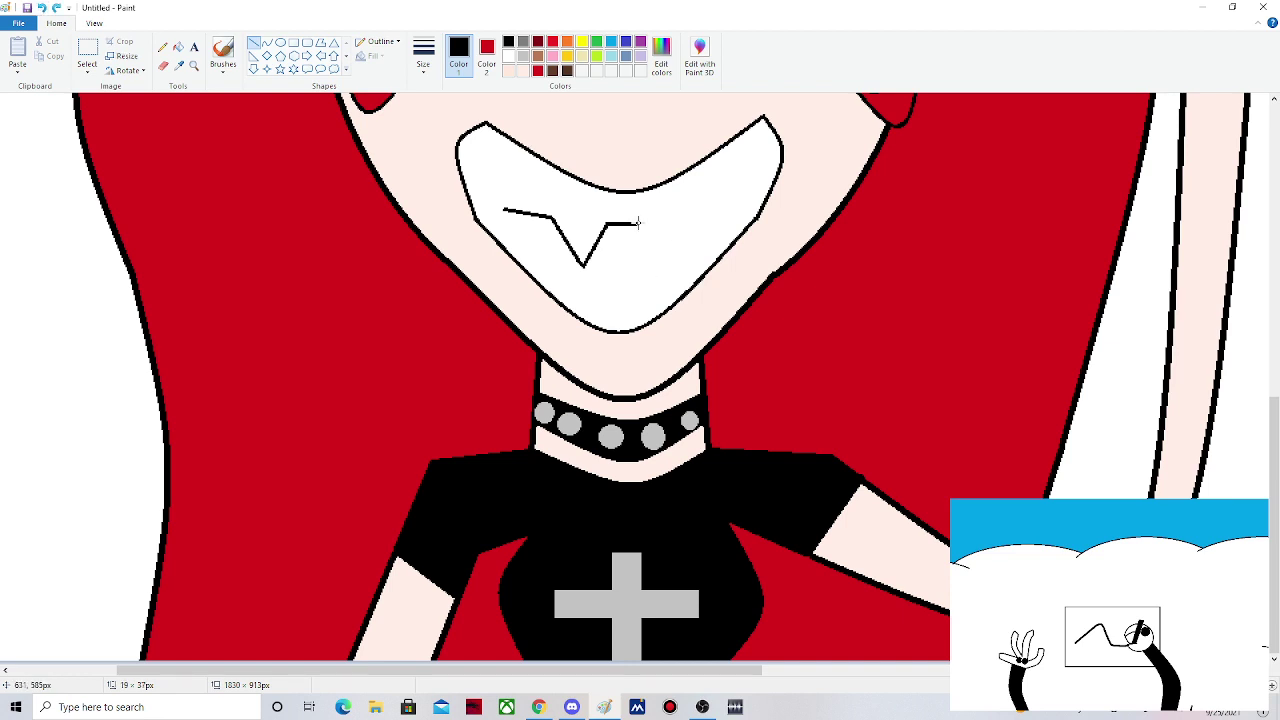
{"action": "mouse_move", "coordinate": [637, 223]}
{"action": "left_mouse_down"}
{"action": "mouse_move", "coordinate": [660, 270]}
{"action": "mouse_move", "coordinate": [697, 220]}
{"action": "mouse_move", "coordinate": [733, 200]}
{"action": "left_mouse_up"}
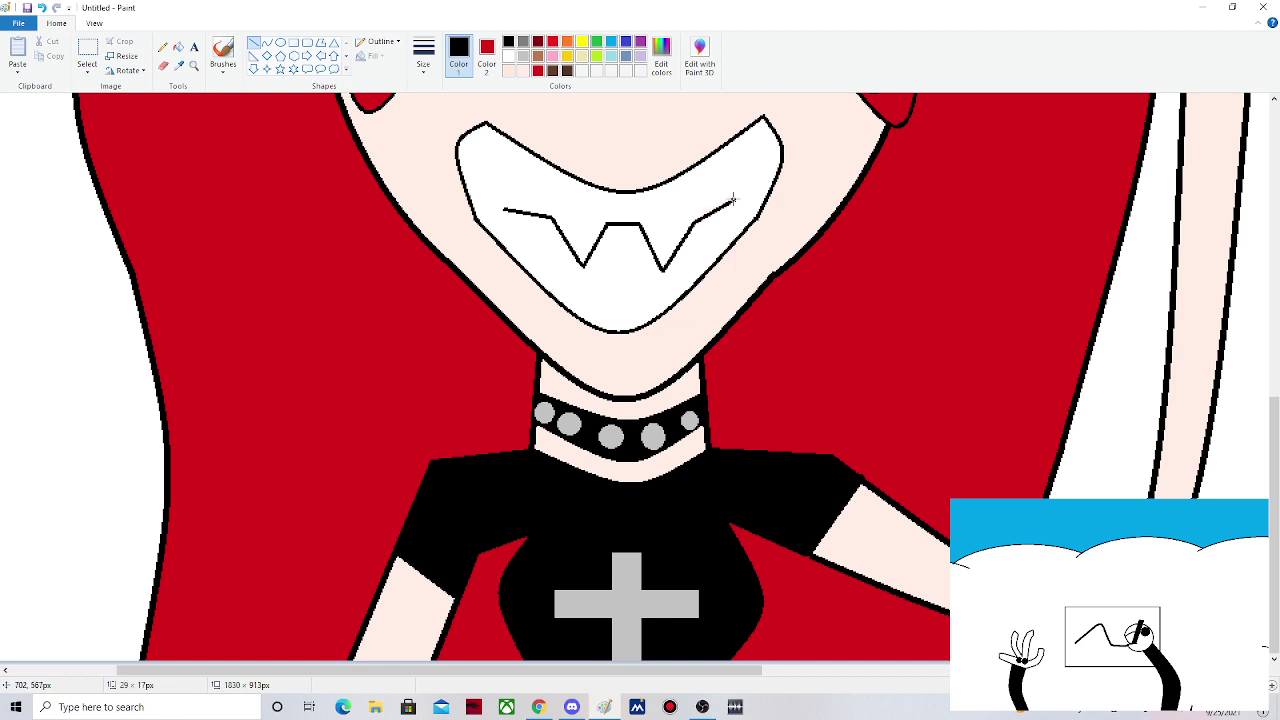
- Prepare the Eraser with the pale skin tone as the secondary colour
{"action": "scroll", "coordinate": [770, 195], "scroll_direction": "up", "scroll_amount": 3}
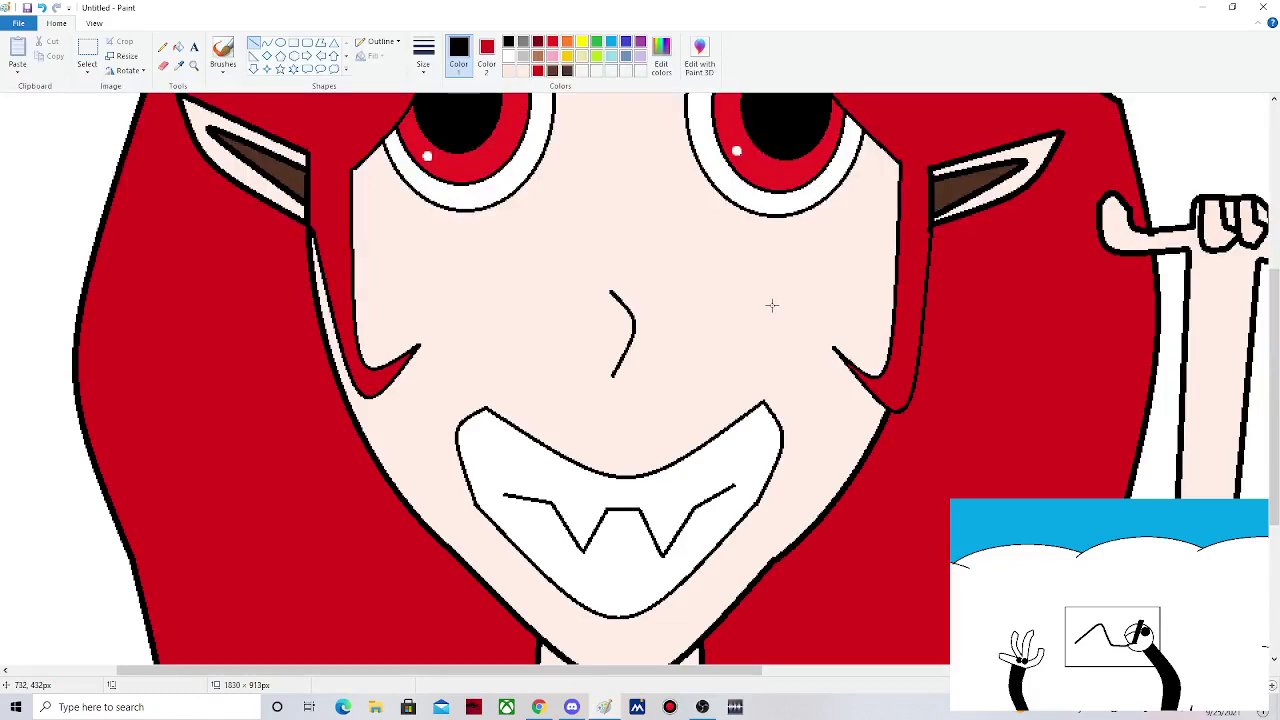
{"action": "left_click", "coordinate": [163, 65]}
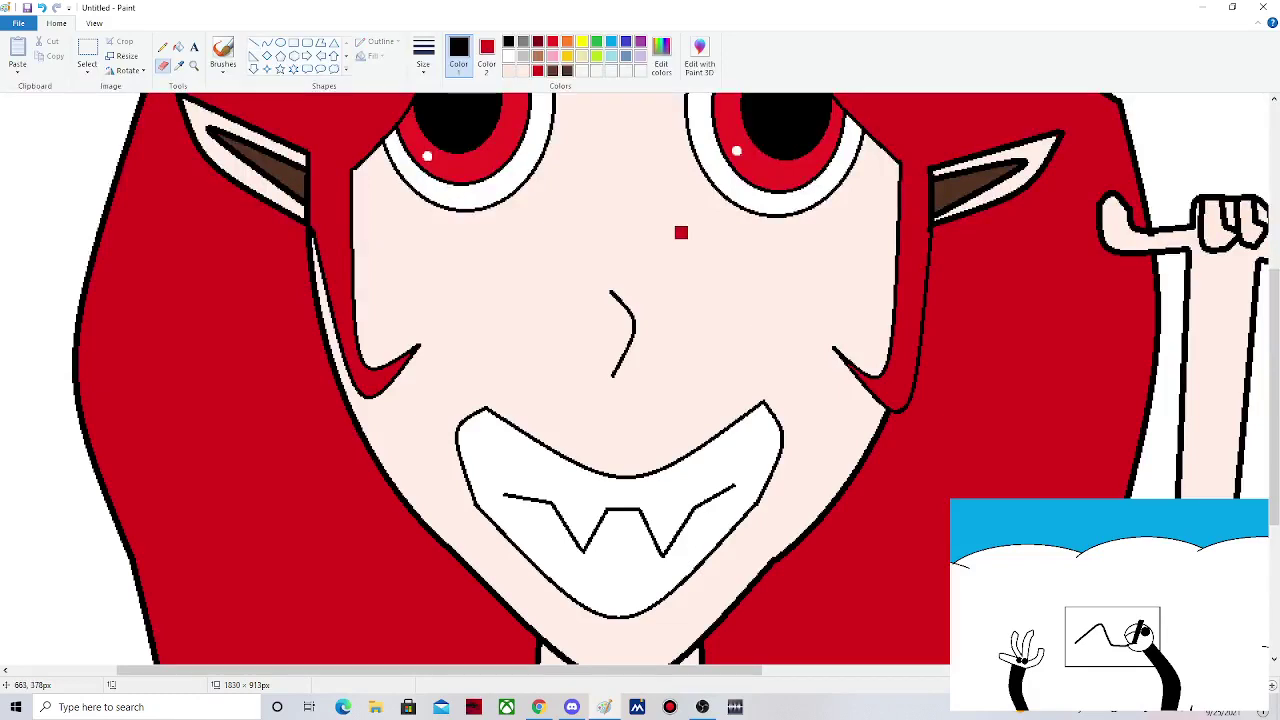
{"action": "left_click", "coordinate": [523, 71]}
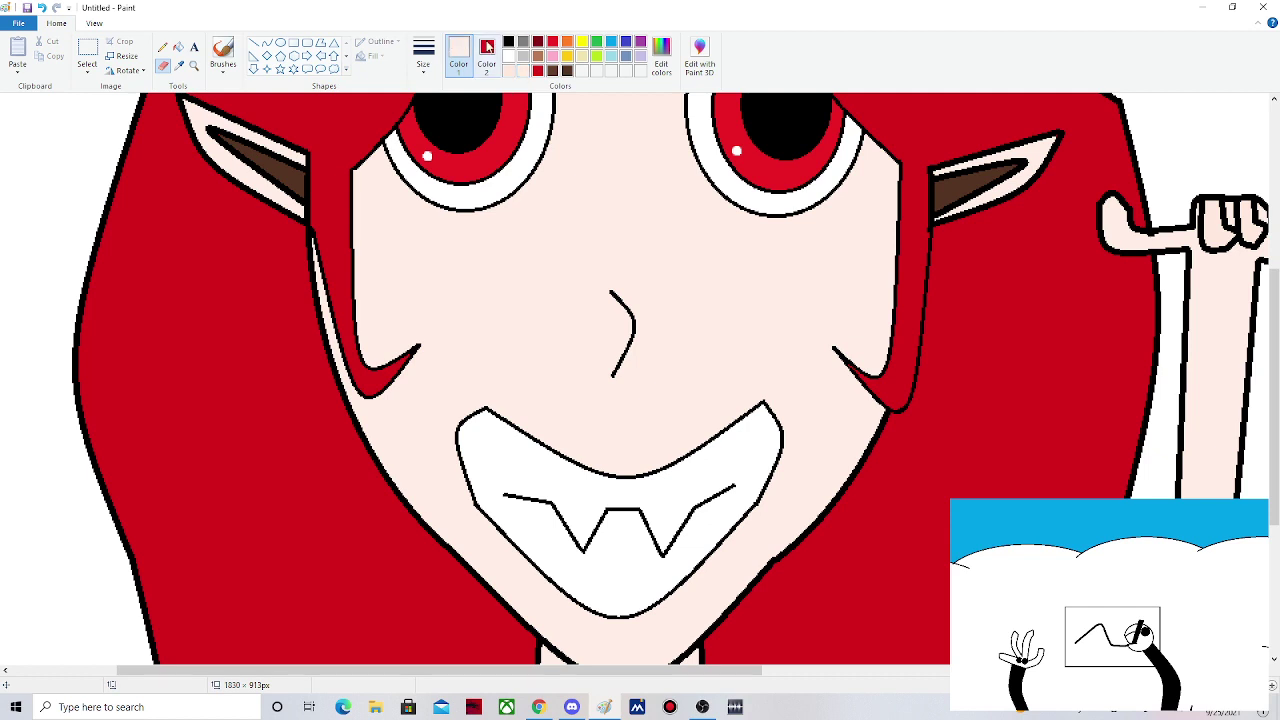
{"action": "left_click", "coordinate": [487, 48]}
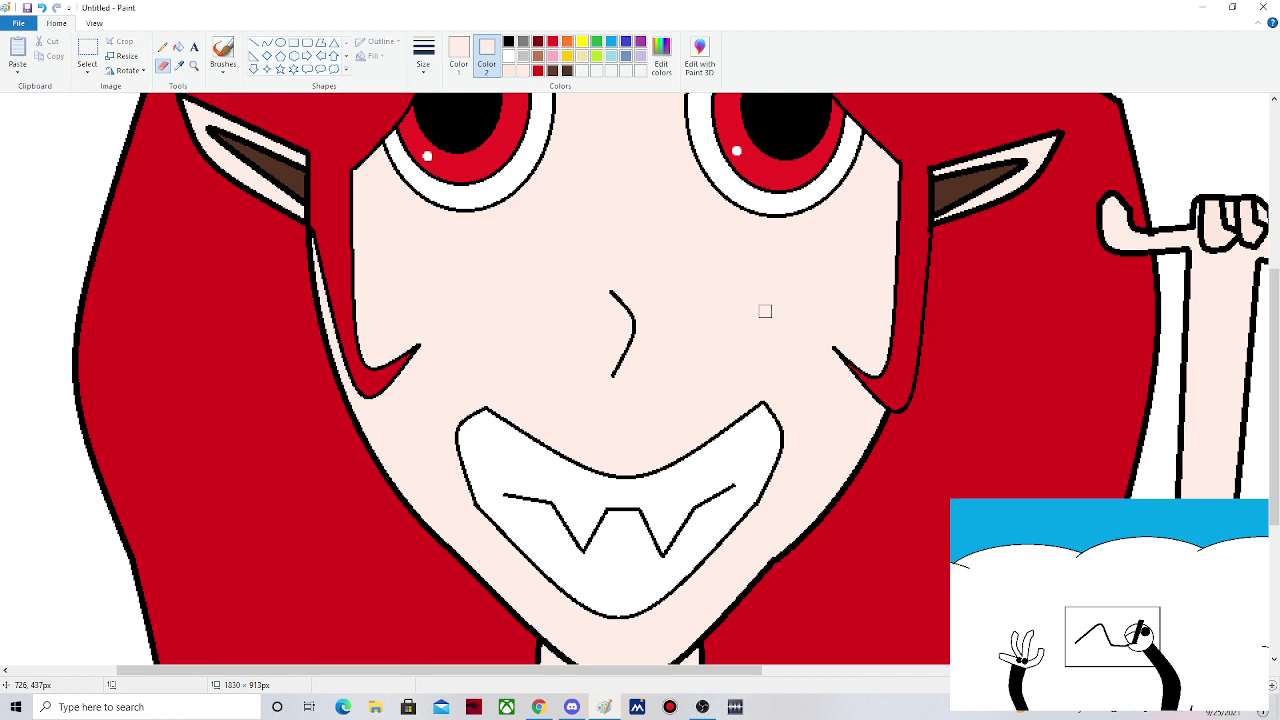
{"action": "scroll", "coordinate": [765, 311], "scroll_direction": "down", "scroll_amount": 3}
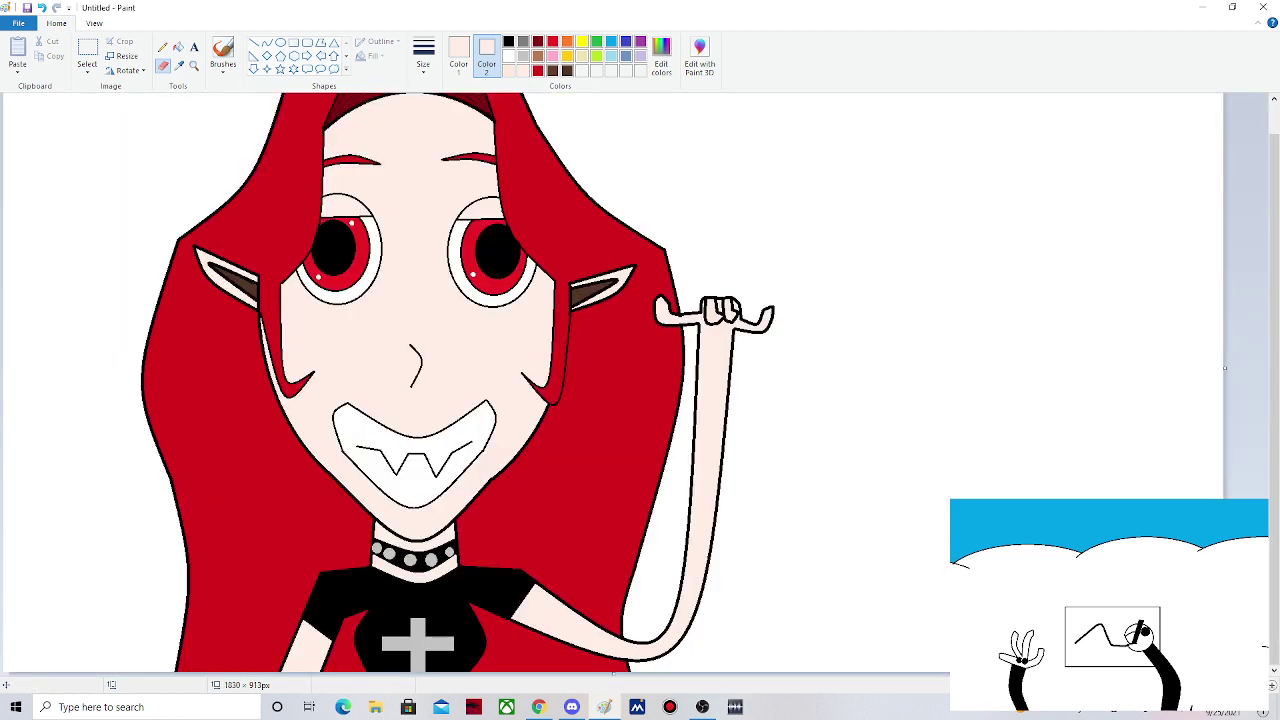
{"action": "scroll", "coordinate": [615, 385], "scroll_direction": "up", "scroll_amount": 1}
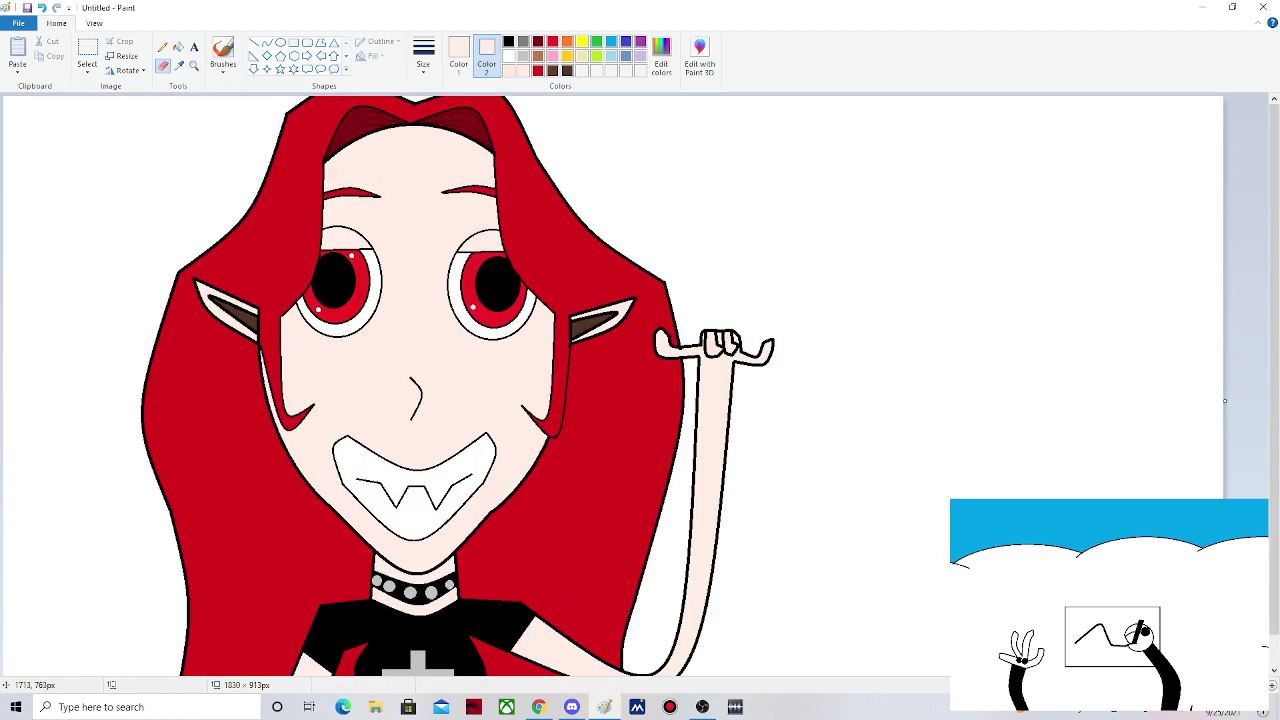
{"action": "scroll", "coordinate": [615, 385], "scroll_direction": "down", "scroll_amount": 1}
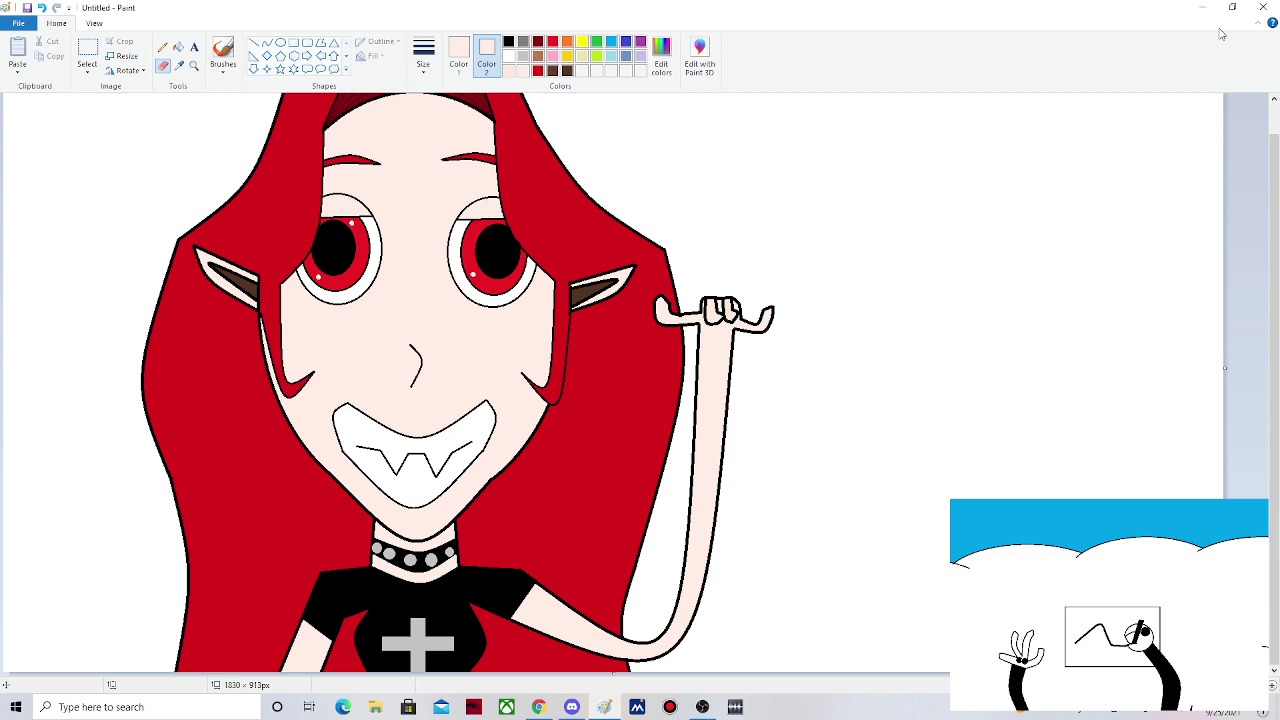
- Fill the white background on both sides of the character and the gap between hair and raised arm with dark red
{"action": "left_click", "coordinate": [508, 56]}
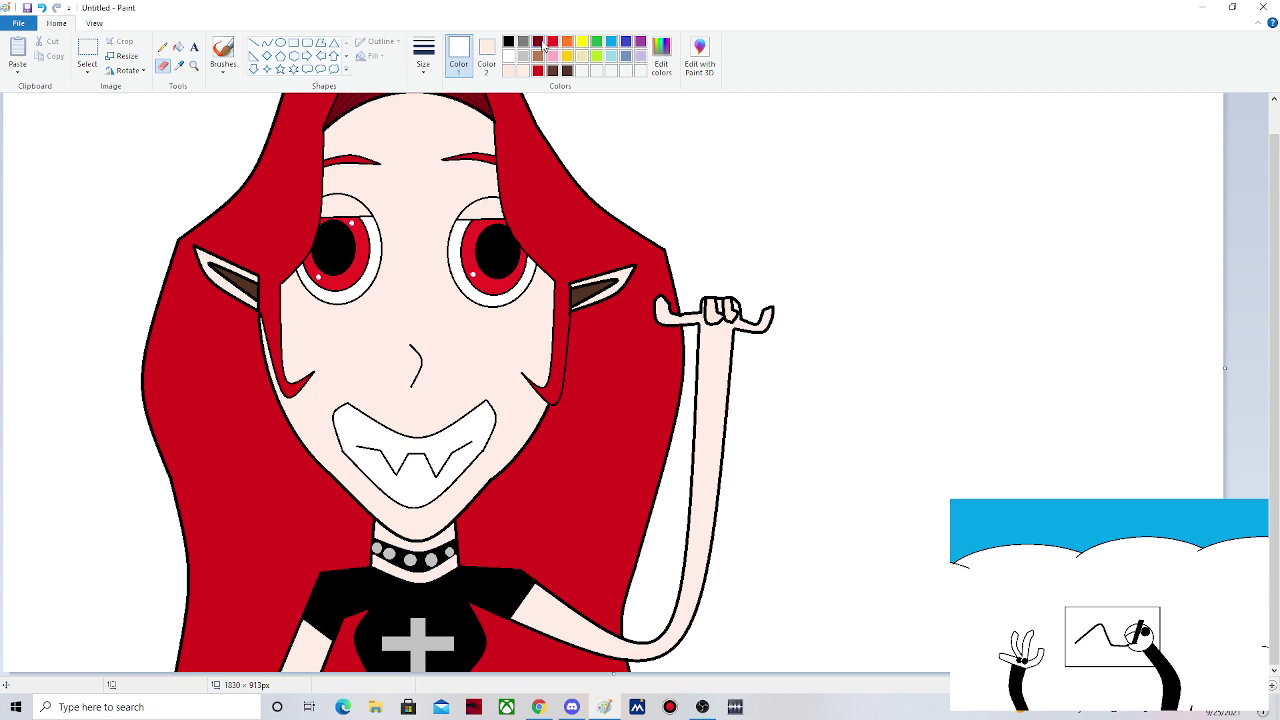
{"action": "left_click", "coordinate": [538, 41]}
{"action": "left_click", "coordinate": [178, 47]}
{"action": "left_click", "coordinate": [90, 155]}
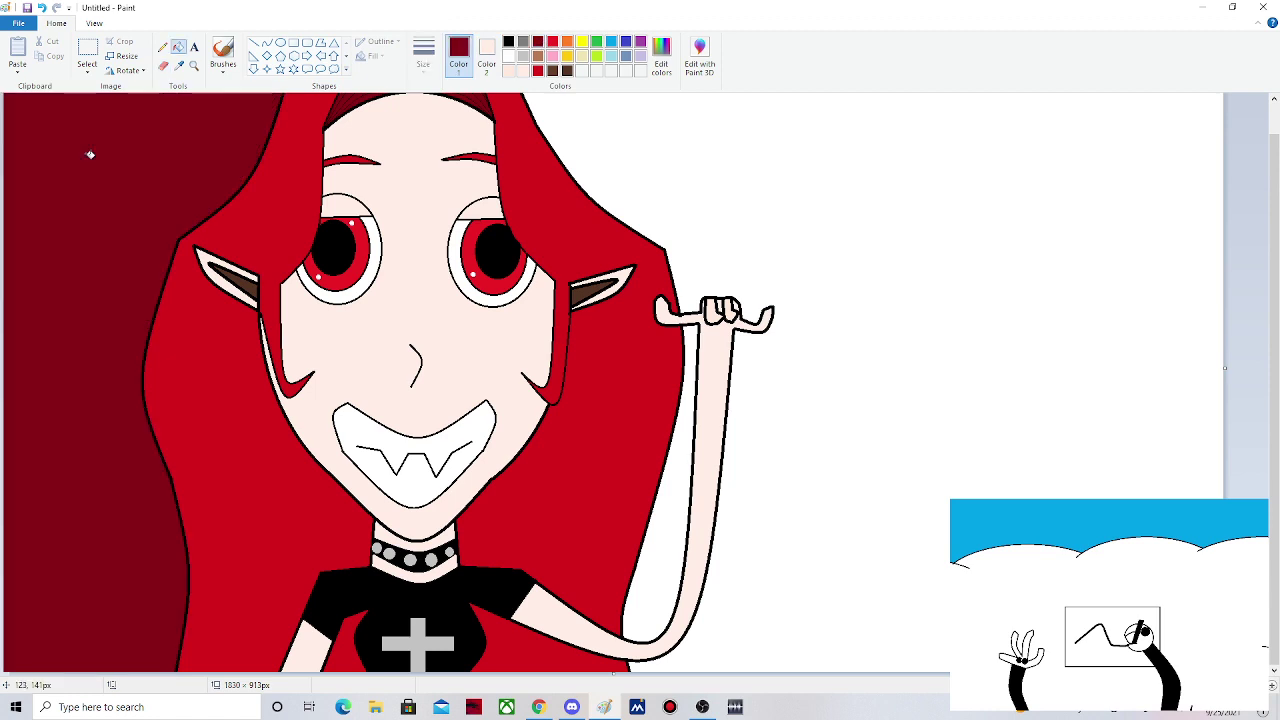
{"action": "left_click", "coordinate": [962, 466]}
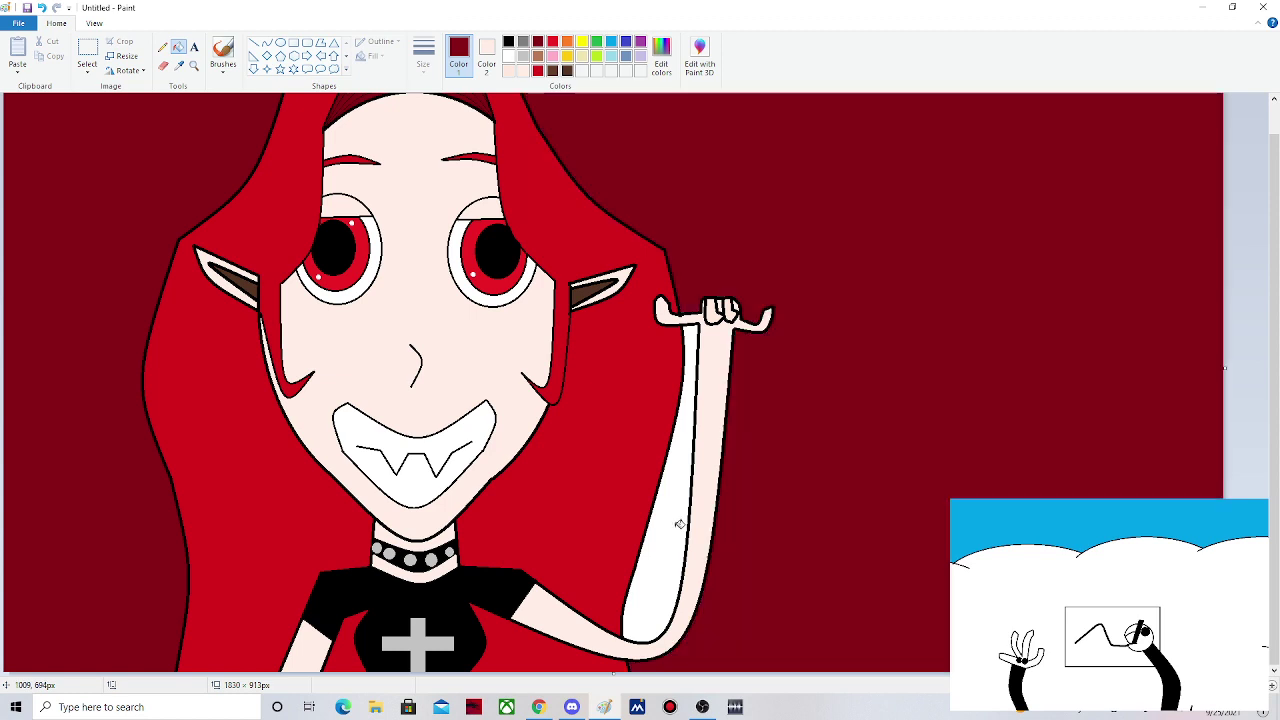
{"action": "left_click", "coordinate": [679, 524]}
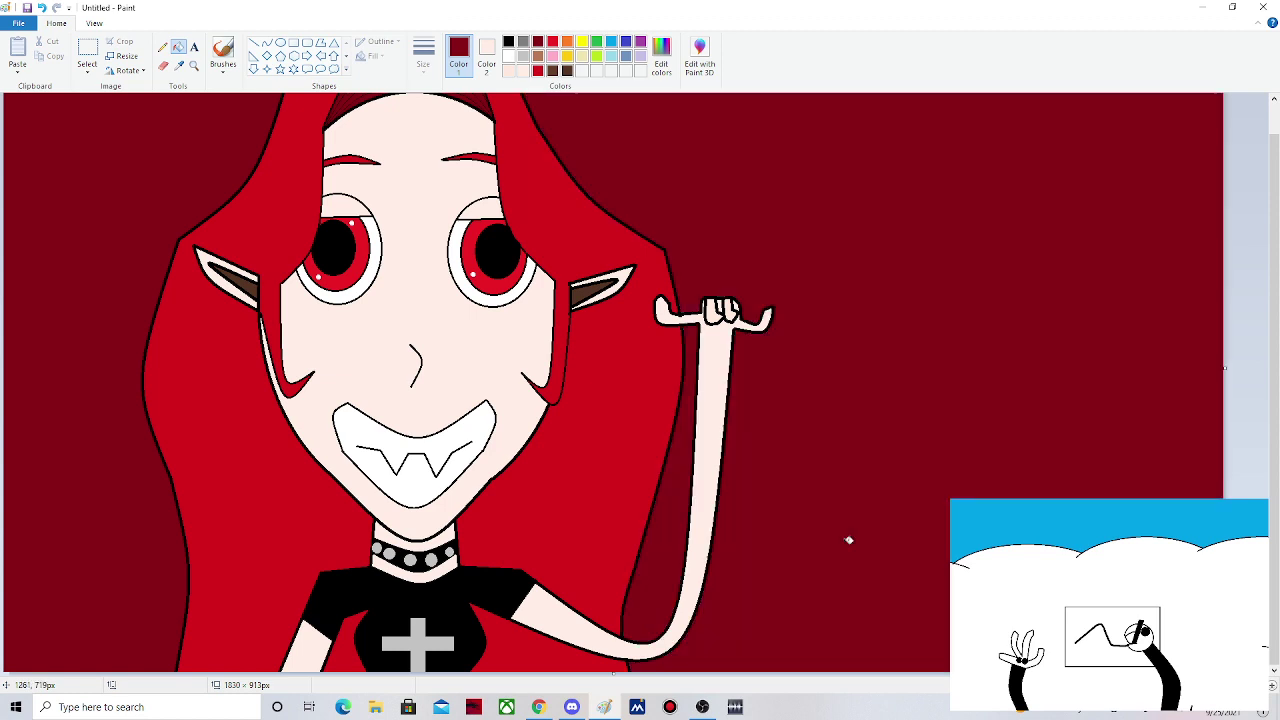
- Trim the empty background beside the raised arm by narrowing the canvas to about 1360 × 913 px
{"action": "scroll", "coordinate": [418, 100], "scroll_direction": "up", "scroll_amount": 1}
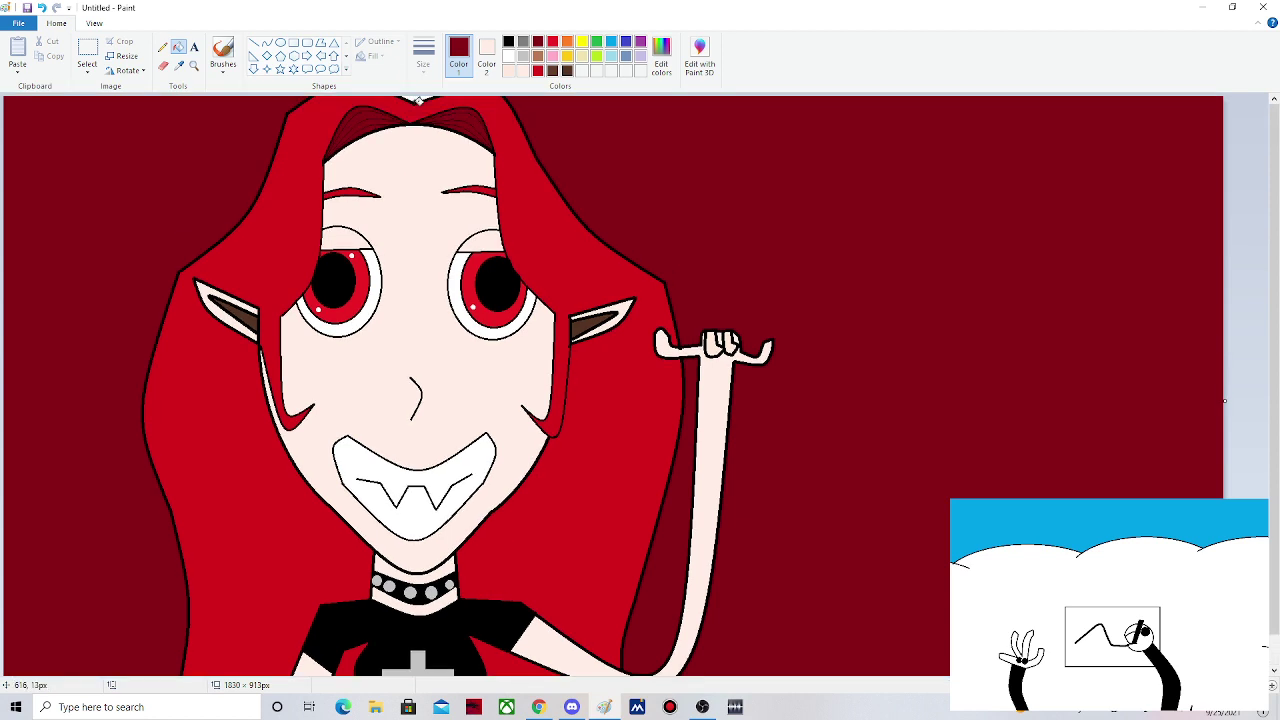
{"action": "scroll", "coordinate": [418, 100], "scroll_direction": "down", "scroll_amount": 1}
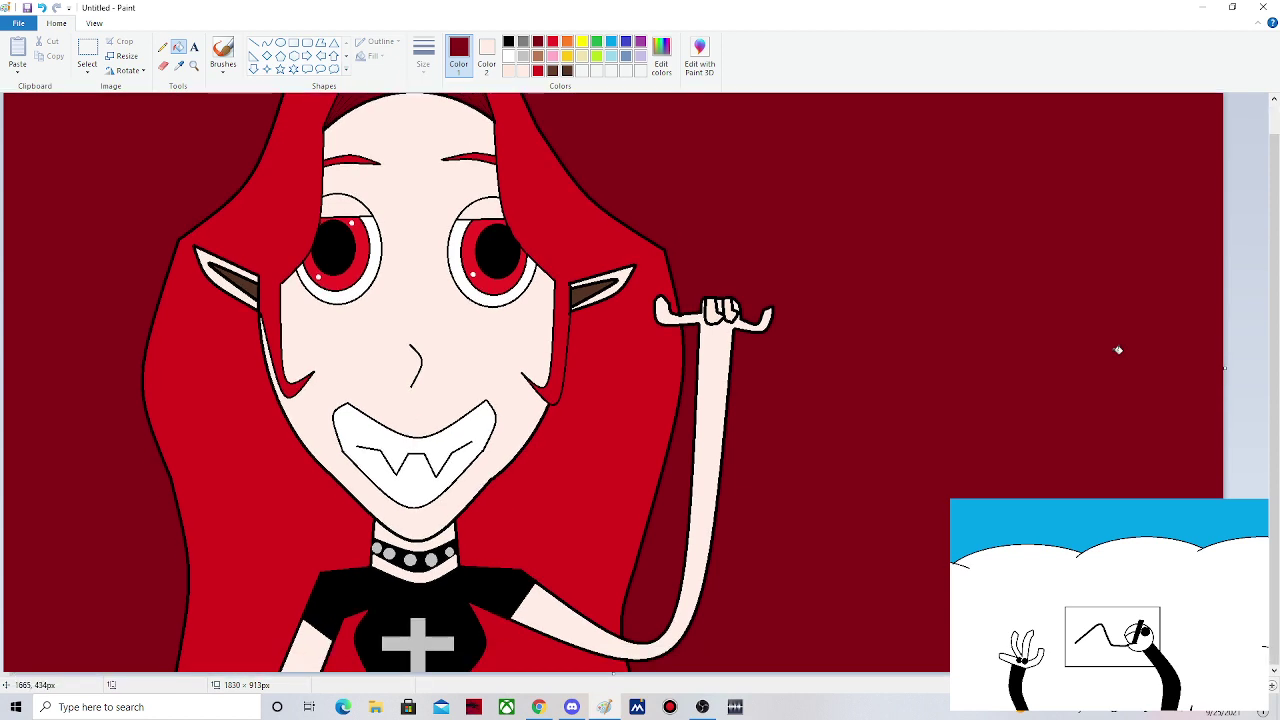
{"action": "left_click_drag", "start_coordinate": [1224, 368], "coordinate": [916, 390]}
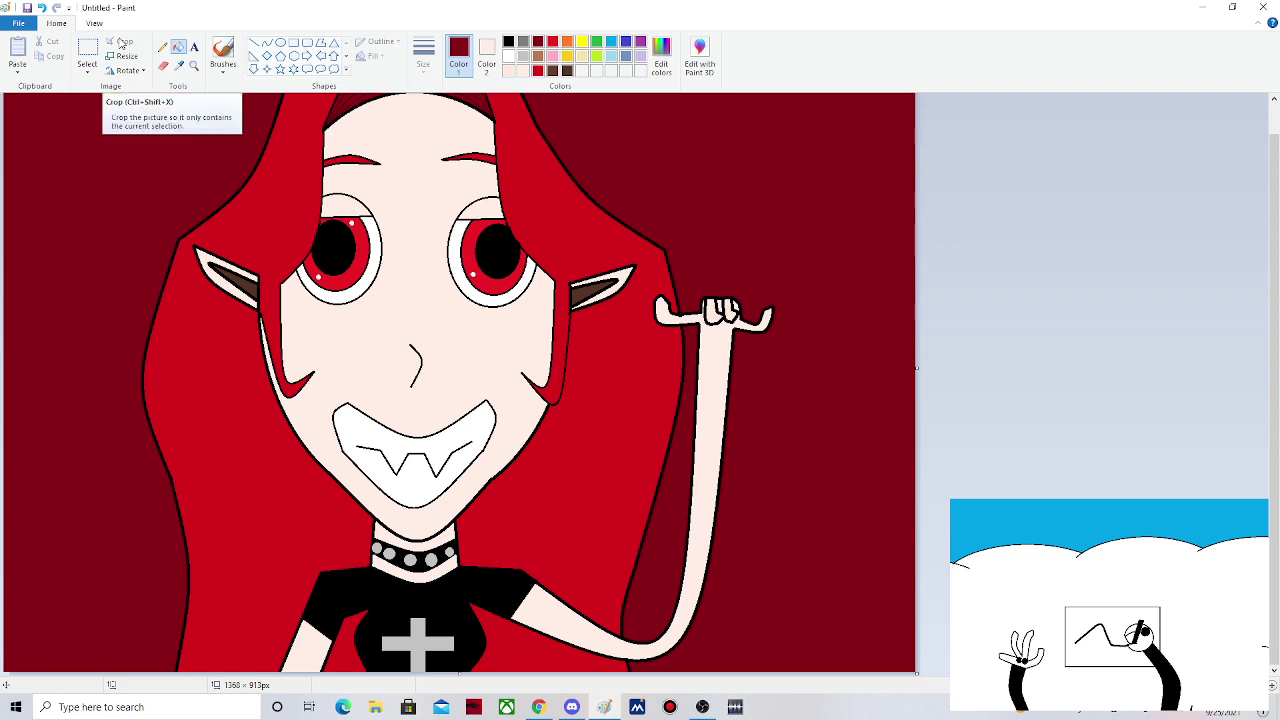
- Extend both ends of the tooth line with black straight lines to meet the mouth's left and right outlines
{"action": "left_click", "coordinate": [254, 42]}
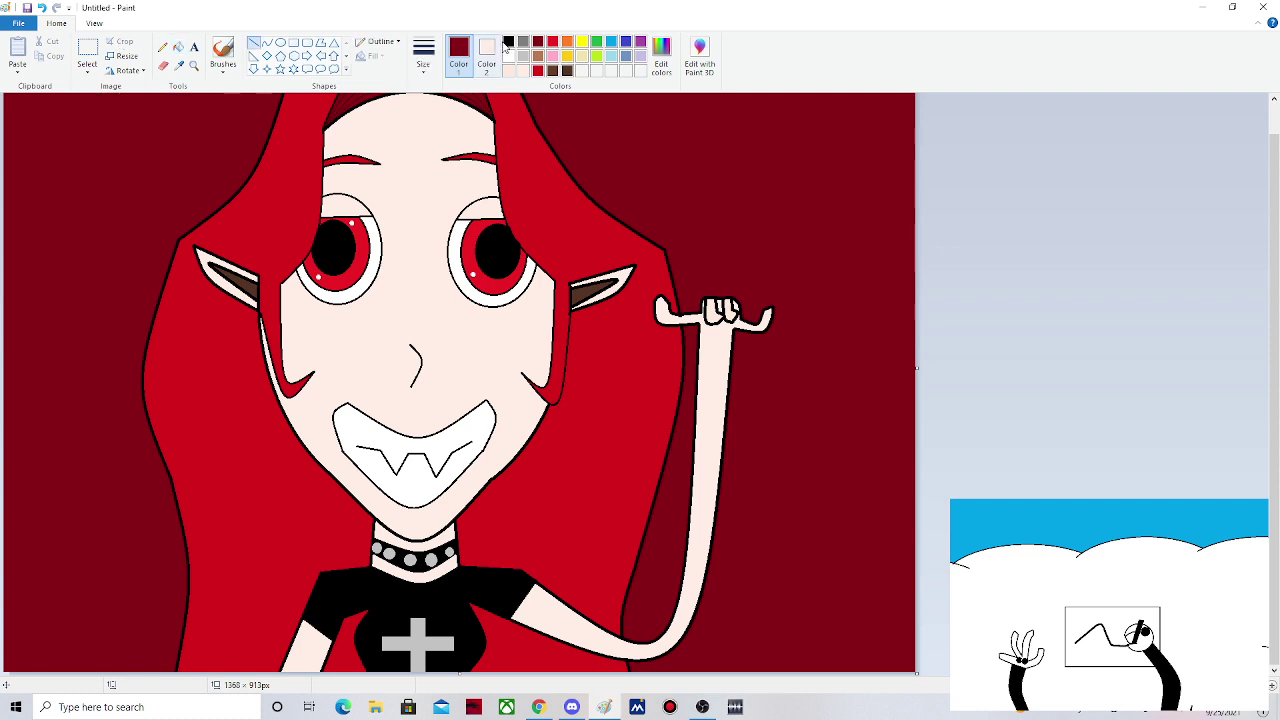
{"action": "left_click", "coordinate": [507, 42]}
{"action": "left_click", "coordinate": [425, 70]}
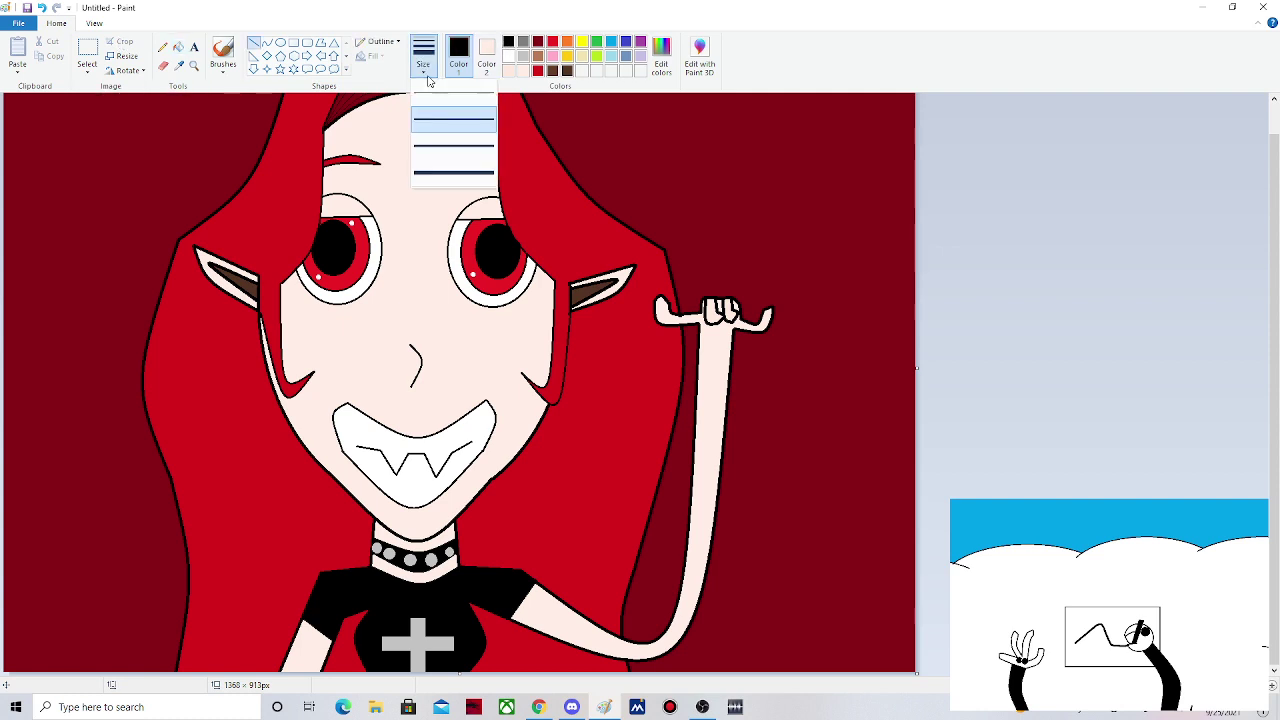
{"action": "left_click", "coordinate": [424, 146]}
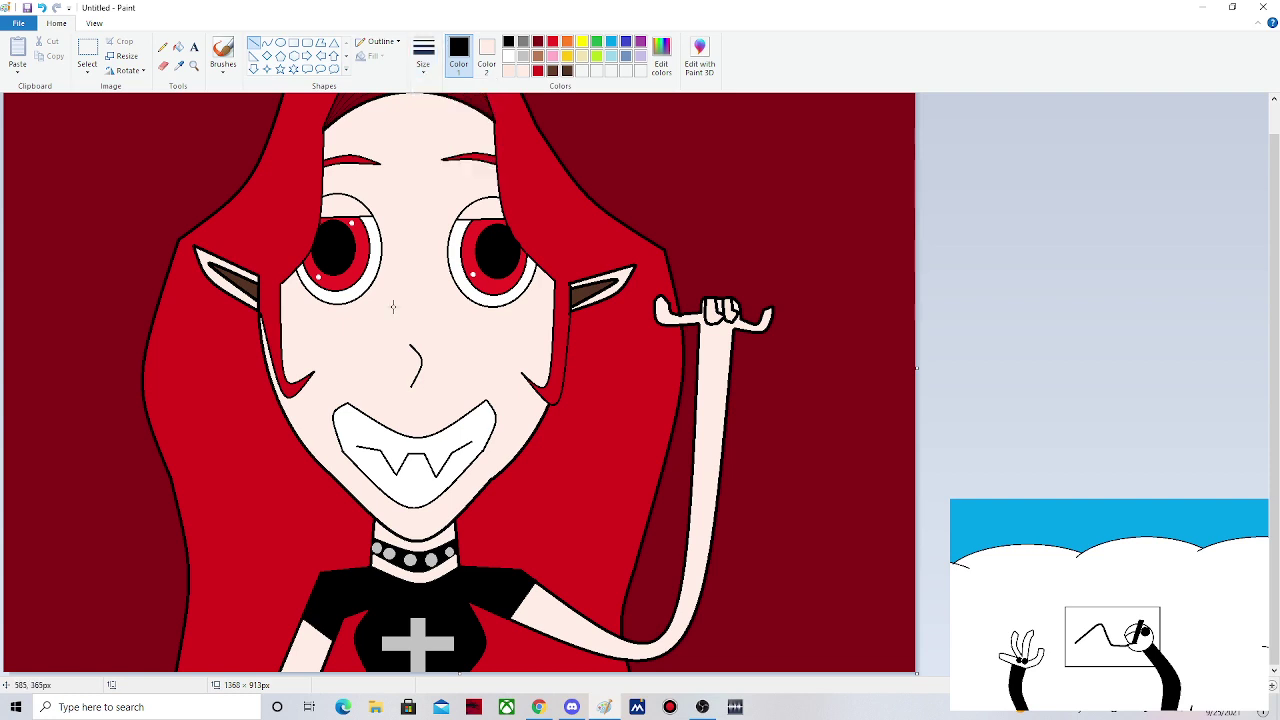
{"action": "left_click", "coordinate": [354, 446]}
{"action": "mouse_move", "coordinate": [353, 446]}
{"action": "left_mouse_down"}
{"action": "mouse_move", "coordinate": [340, 442]}
{"action": "mouse_move", "coordinate": [355, 447]}
{"action": "left_mouse_up"}
{"action": "left_click", "coordinate": [471, 443]}
{"action": "left_click_drag", "start_coordinate": [471, 443], "coordinate": [490, 428]}
{"action": "left_click_drag", "start_coordinate": [490, 430], "coordinate": [490, 410]}
{"action": "left_click", "coordinate": [504, 347]}
{"action": "left_click", "coordinate": [42, 8]}
{"action": "left_click", "coordinate": [162, 65]}
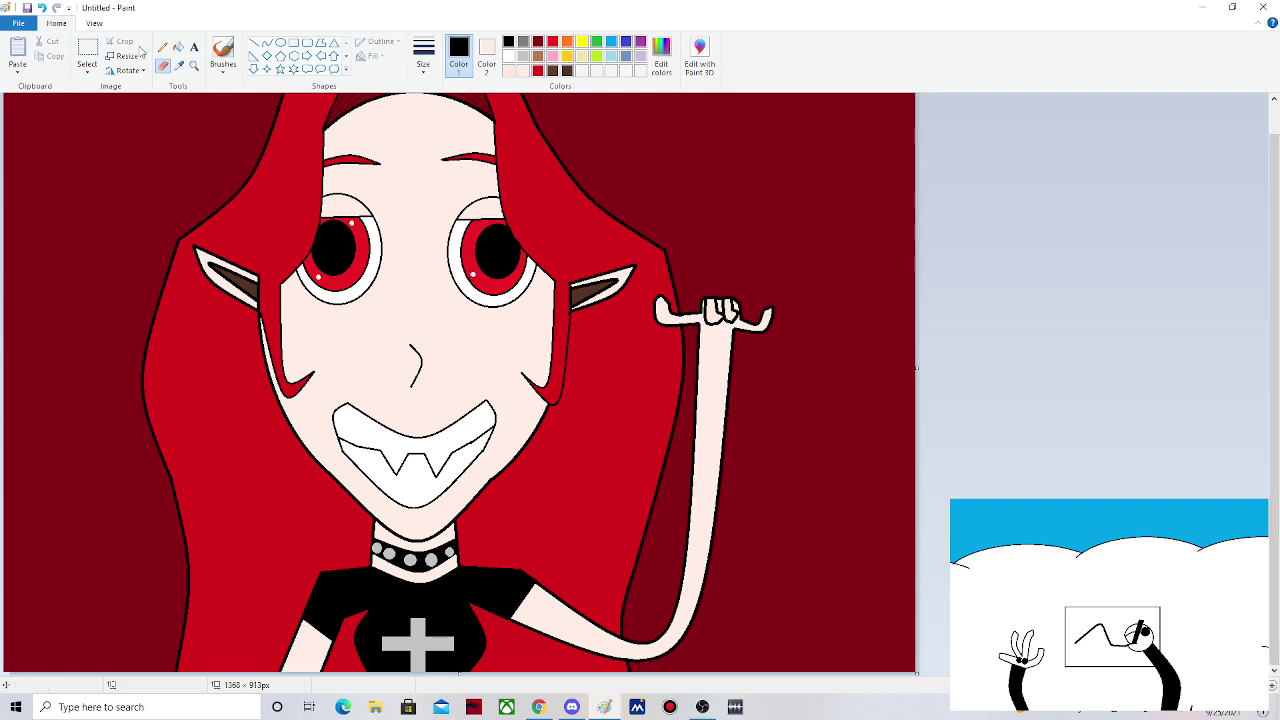
- Add the artist's handle as a light grey text signature fitted into the drawing's bottom-right corner
{"action": "left_click", "coordinate": [194, 47]}
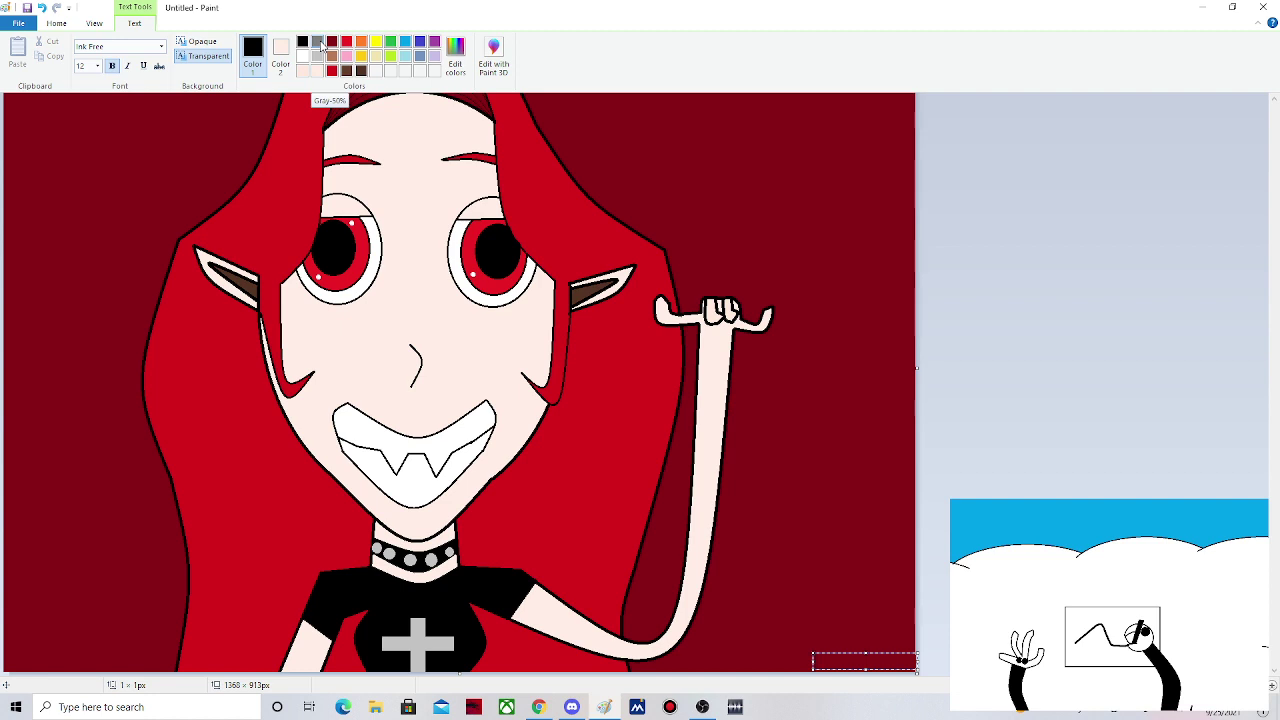
{"action": "left_click", "coordinate": [320, 44]}
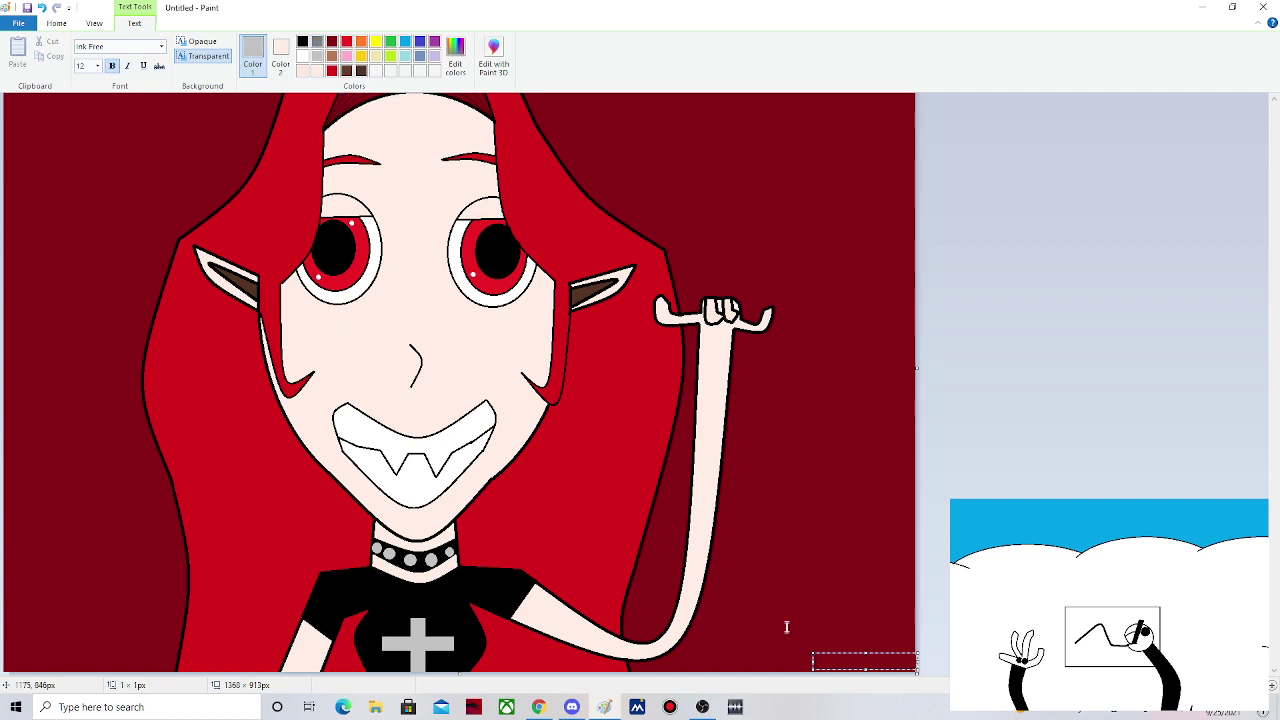
{"action": "type", "text": "I"}
{"action": "type", "text": "ommythe"}
{"action": "type", "text": "angel"}
{"action": "left_click_drag", "start_coordinate": [812, 656], "coordinate": [836, 654]}
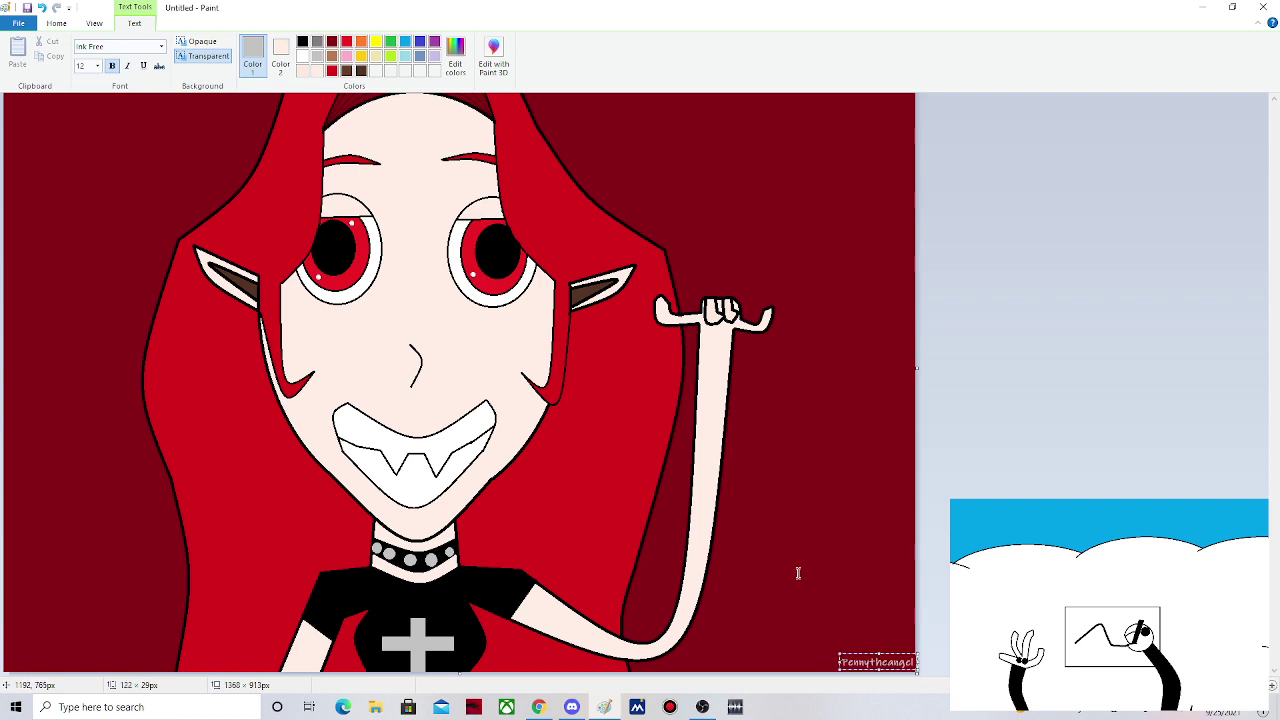
{"action": "left_click", "coordinate": [797, 571]}
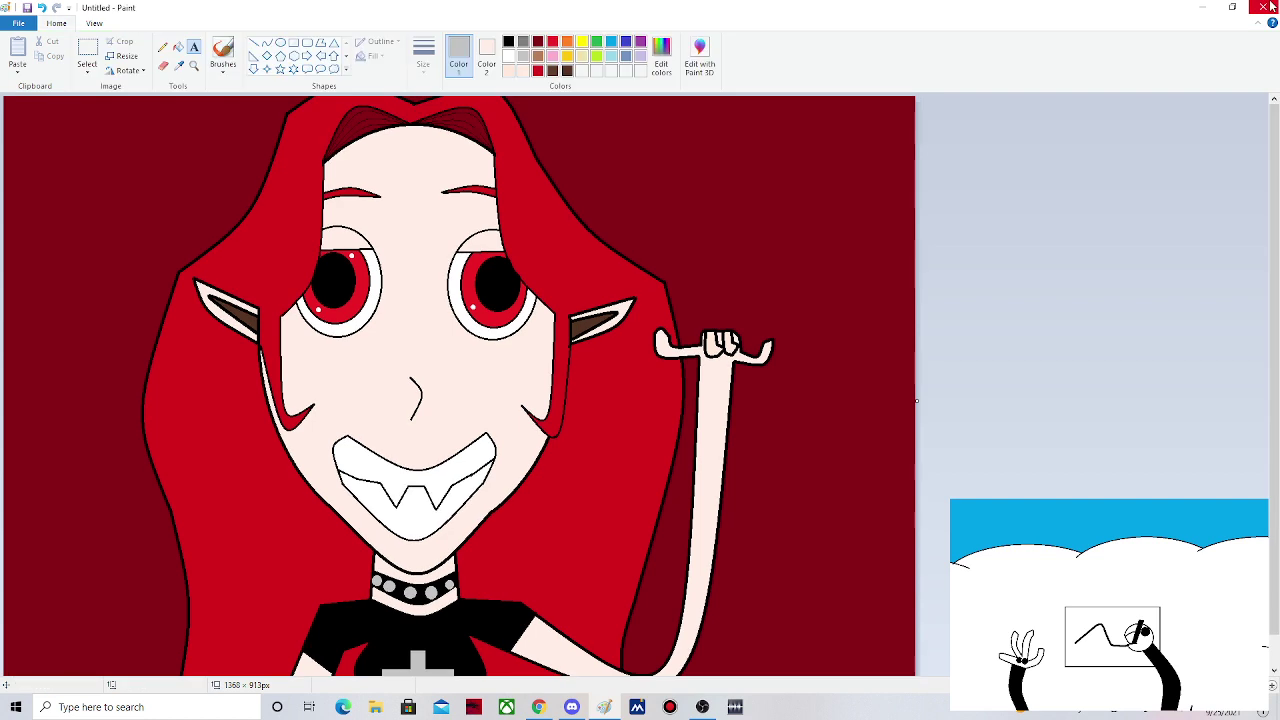
- Close the finished drawing, saving it in the Pictures folder as a PNG named YO
{"action": "left_click", "coordinate": [1270, 7]}
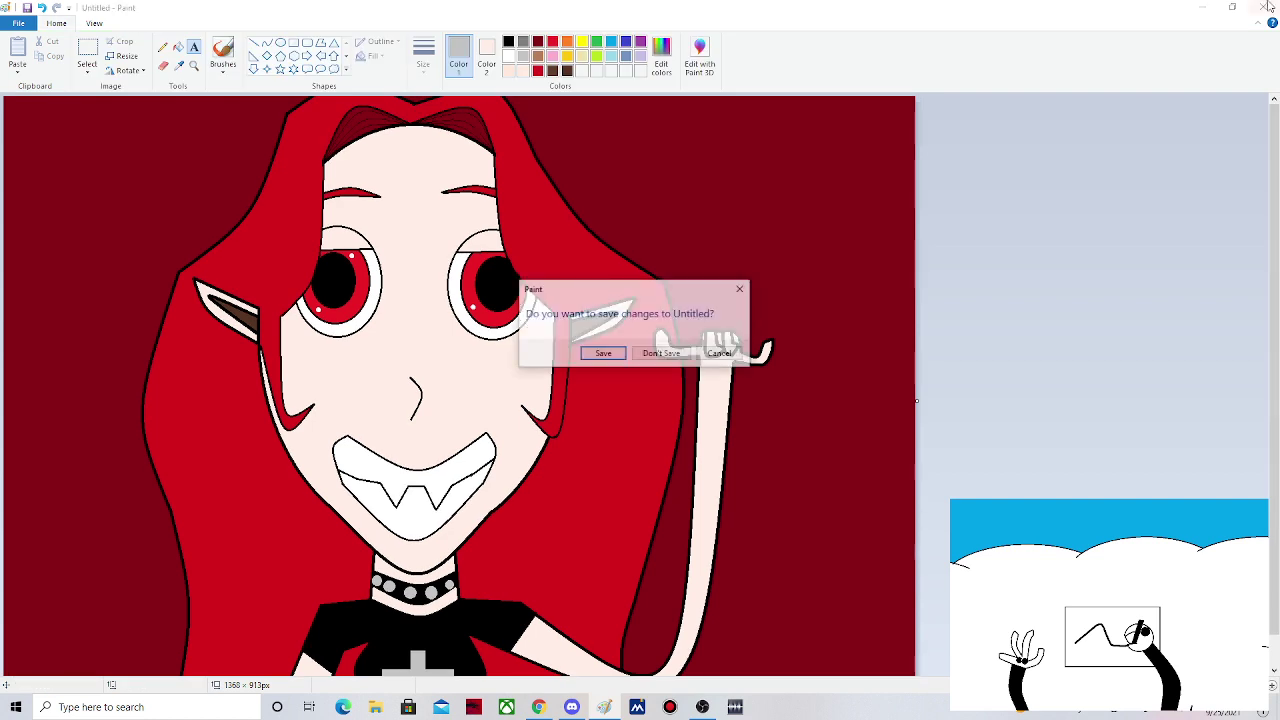
{"action": "key", "text": "Return"}
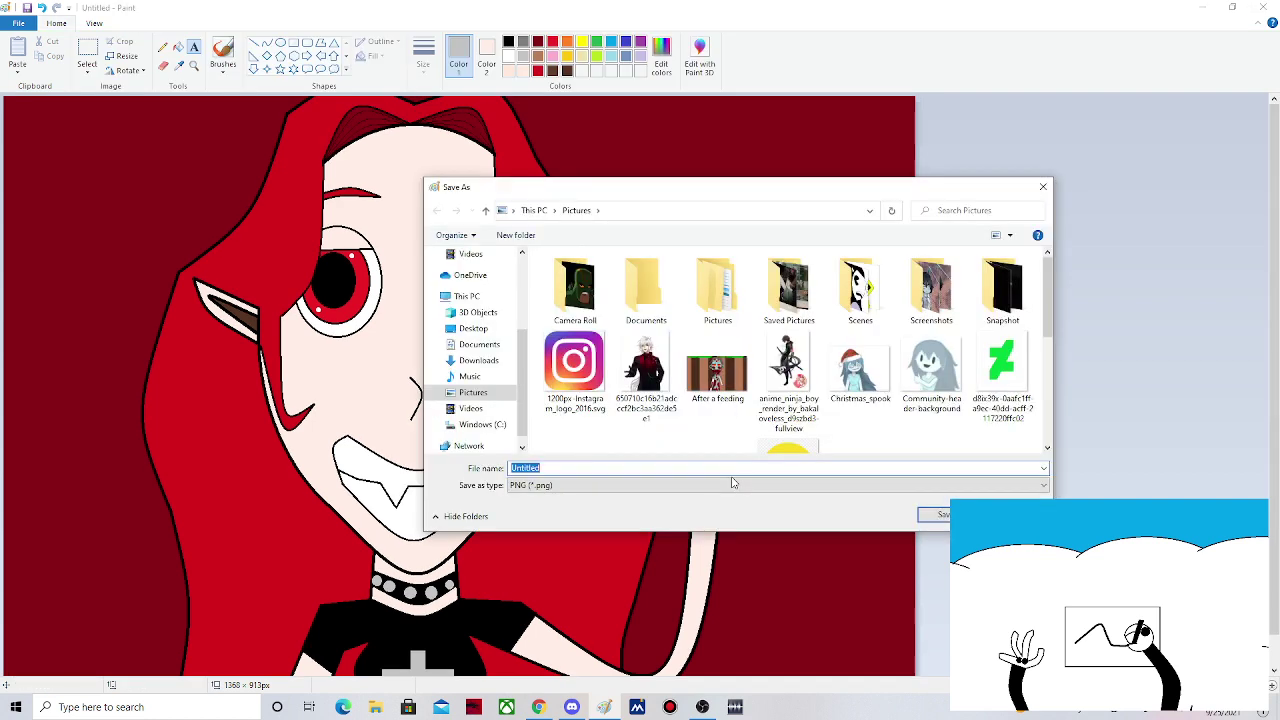
{"action": "type", "text": "YO"}
{"action": "key", "text": "Return"}
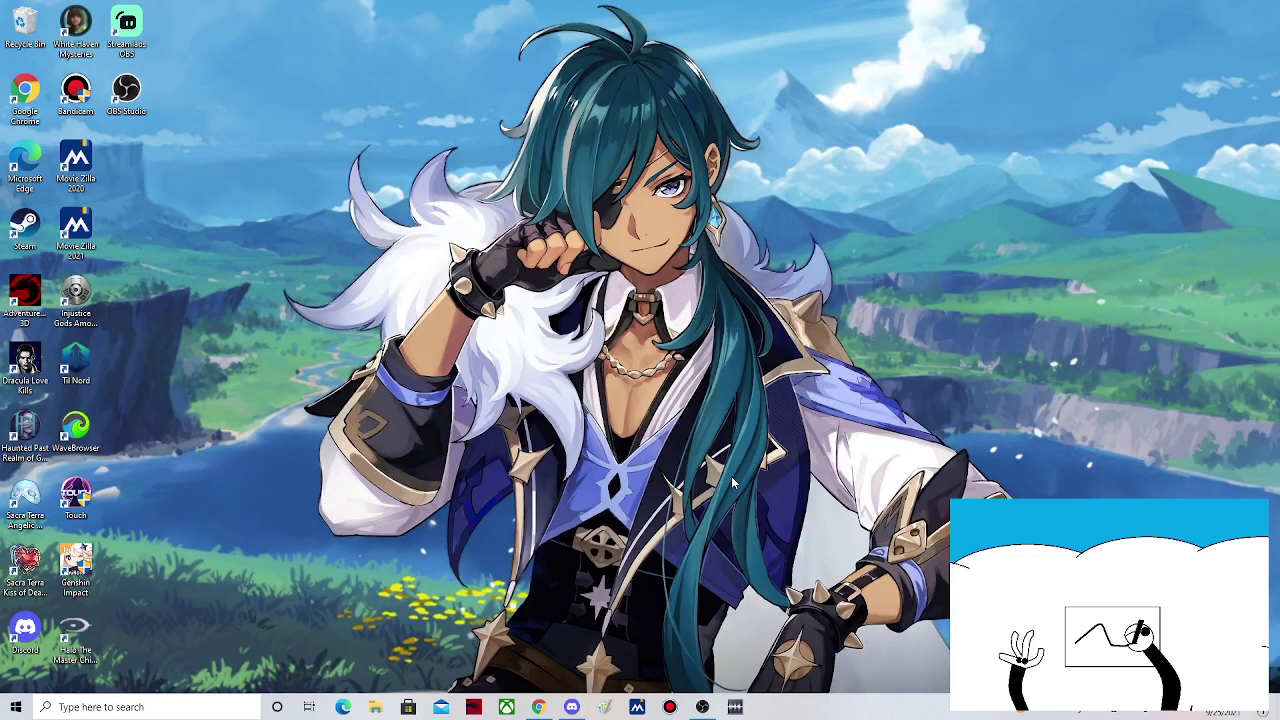
- Switch to OBS and send the reply "Good you?" in the stream chat
{"action": "left_click", "coordinate": [702, 707]}
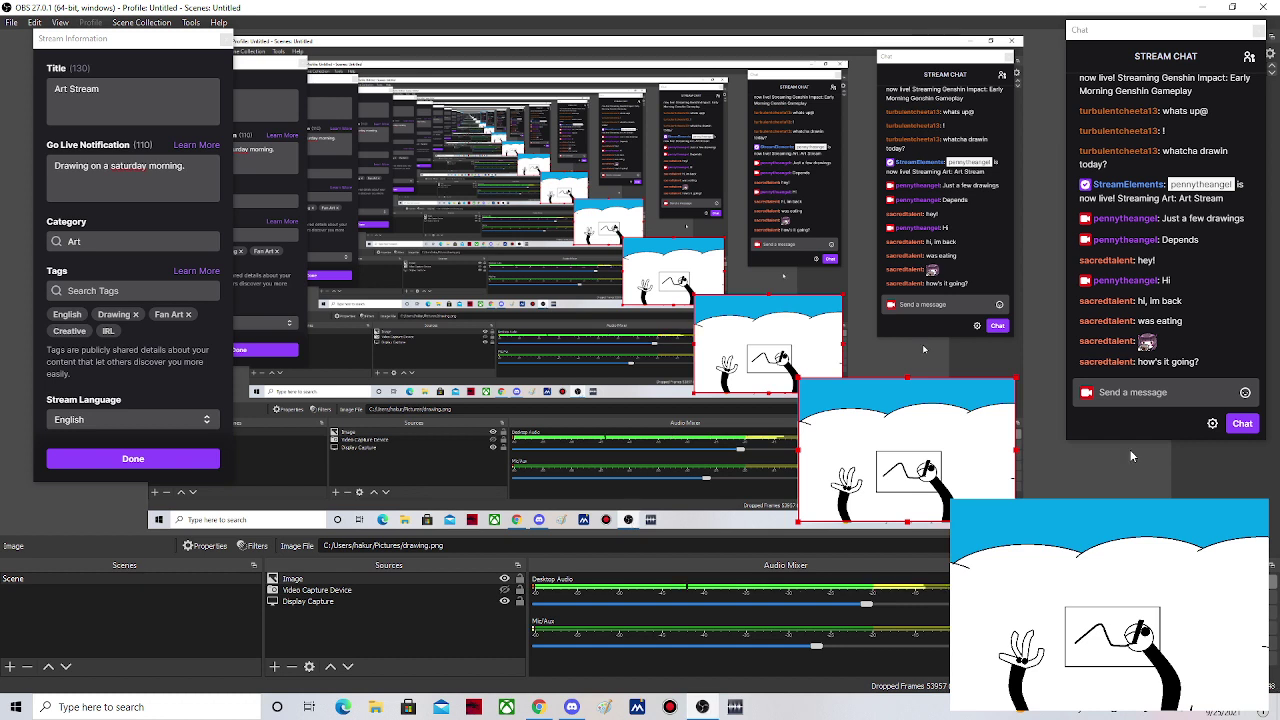
{"action": "left_click", "coordinate": [1158, 396]}
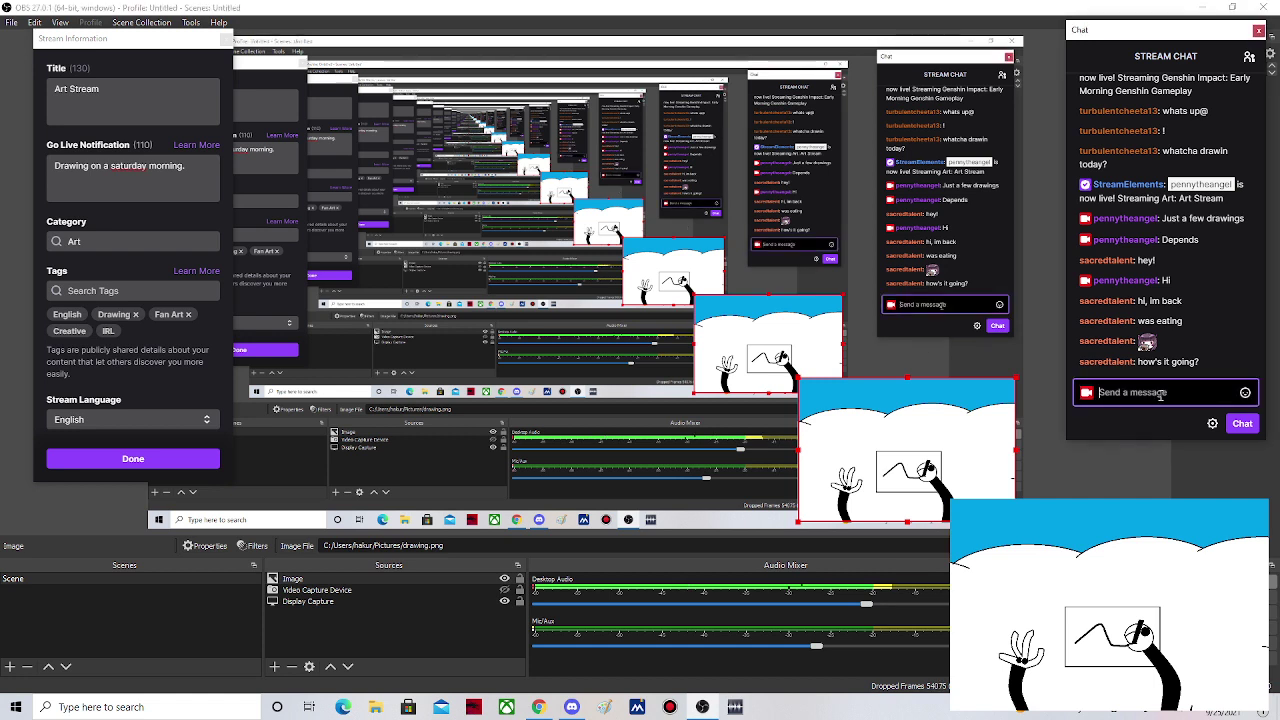
{"action": "type", "text": "Good"}
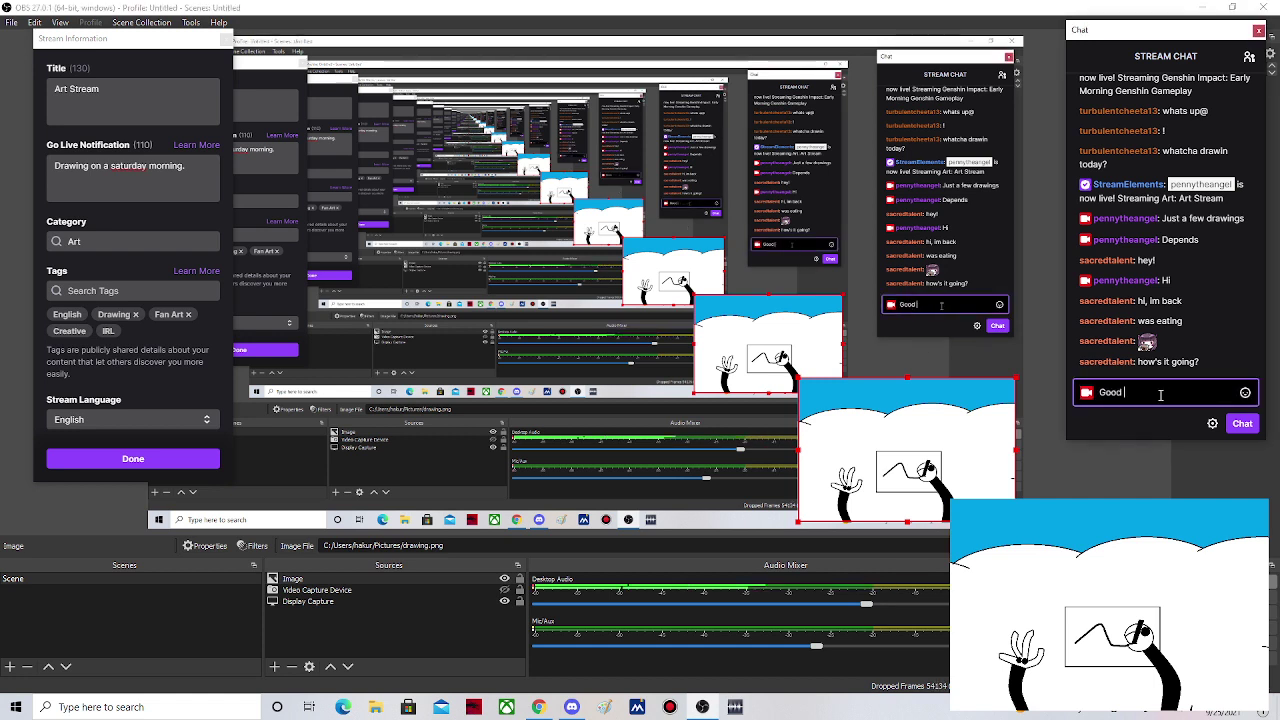
{"action": "type", "text": " you?"}
{"action": "key", "text": "Return"}
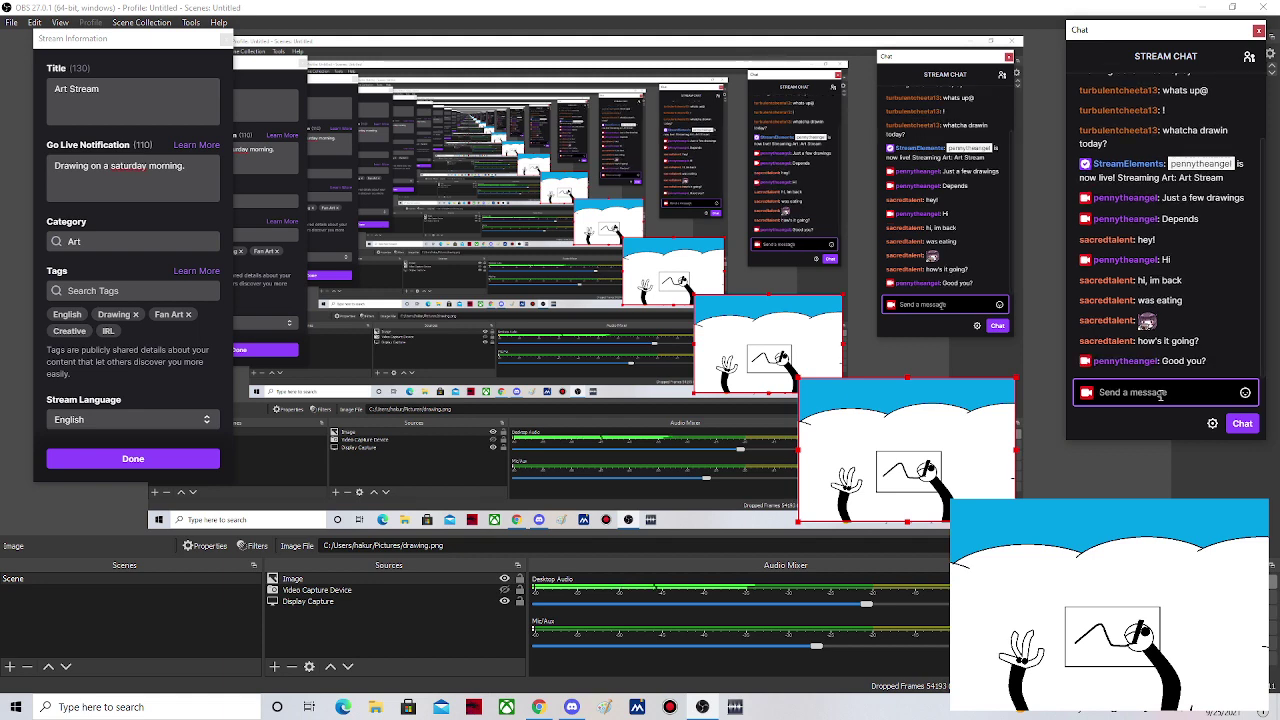
- Leave OBS for the desktop and open Paint with a new blank canvas
{"action": "key", "text": "super+d"}
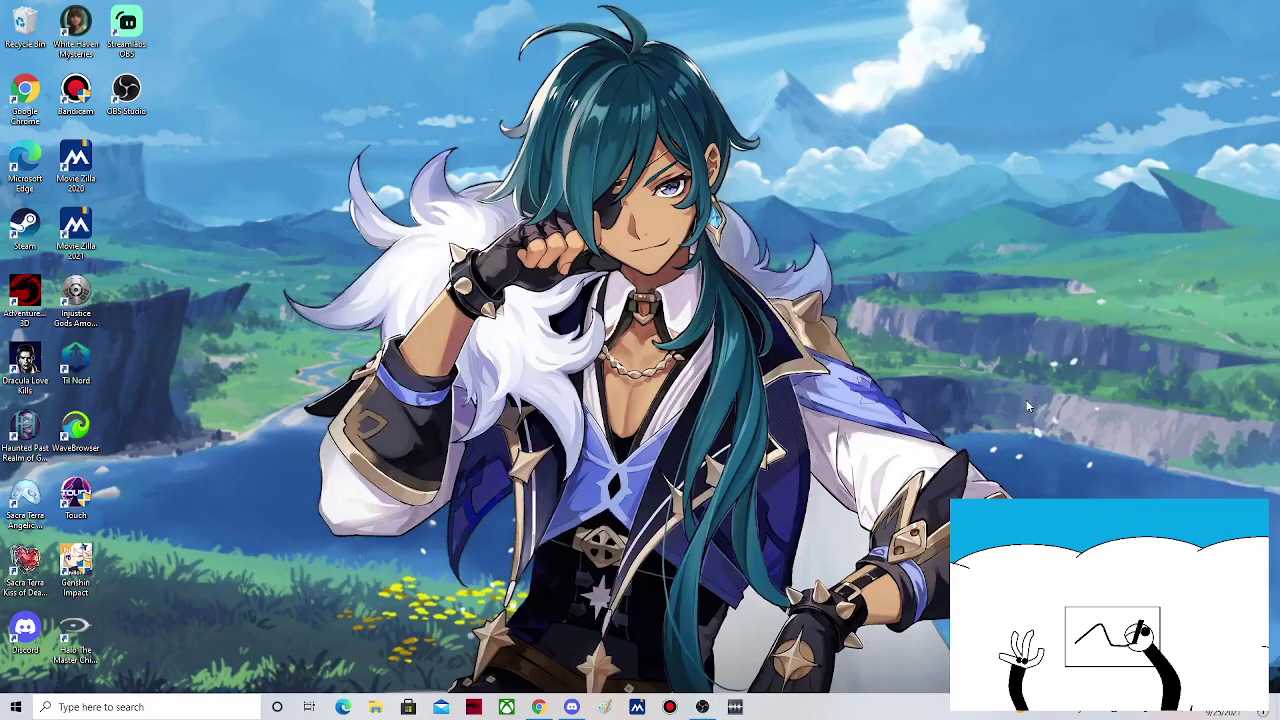
{"action": "mouse_move", "coordinate": [684, 709]}
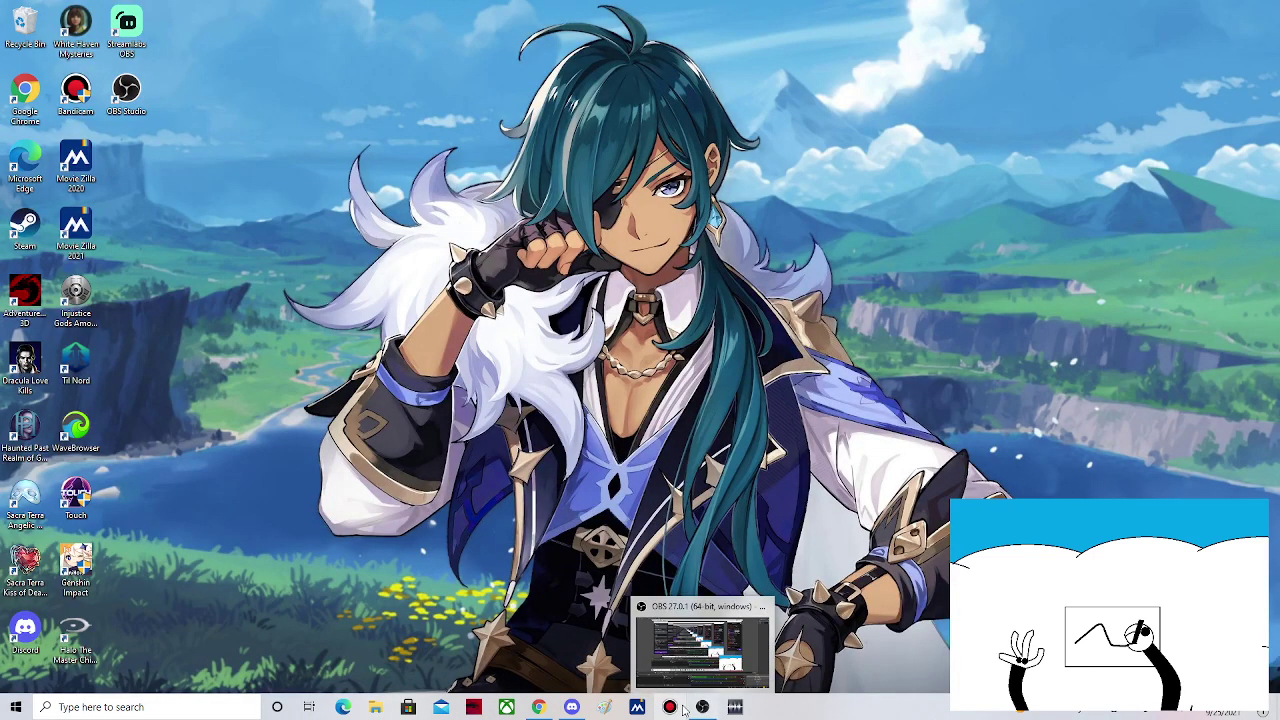
{"action": "left_click", "coordinate": [604, 707]}
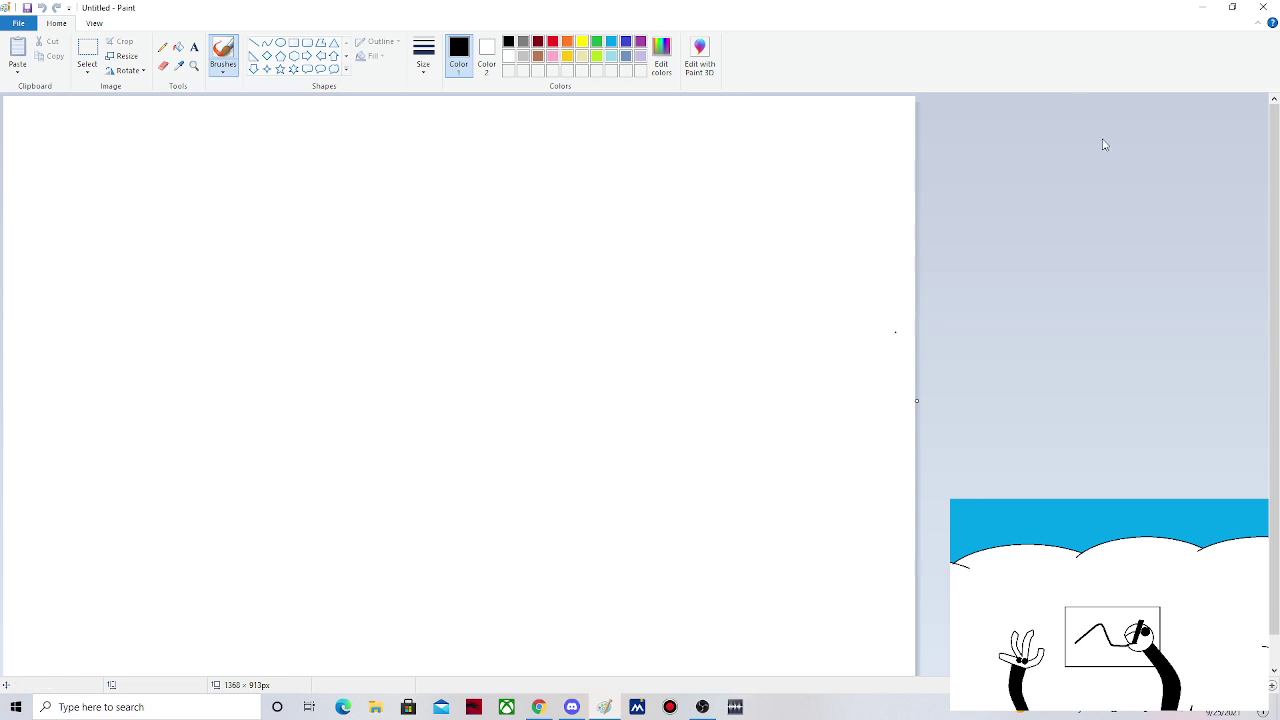
{"action": "scroll", "coordinate": [497, 144], "scroll_direction": "down", "scroll_amount": 1}
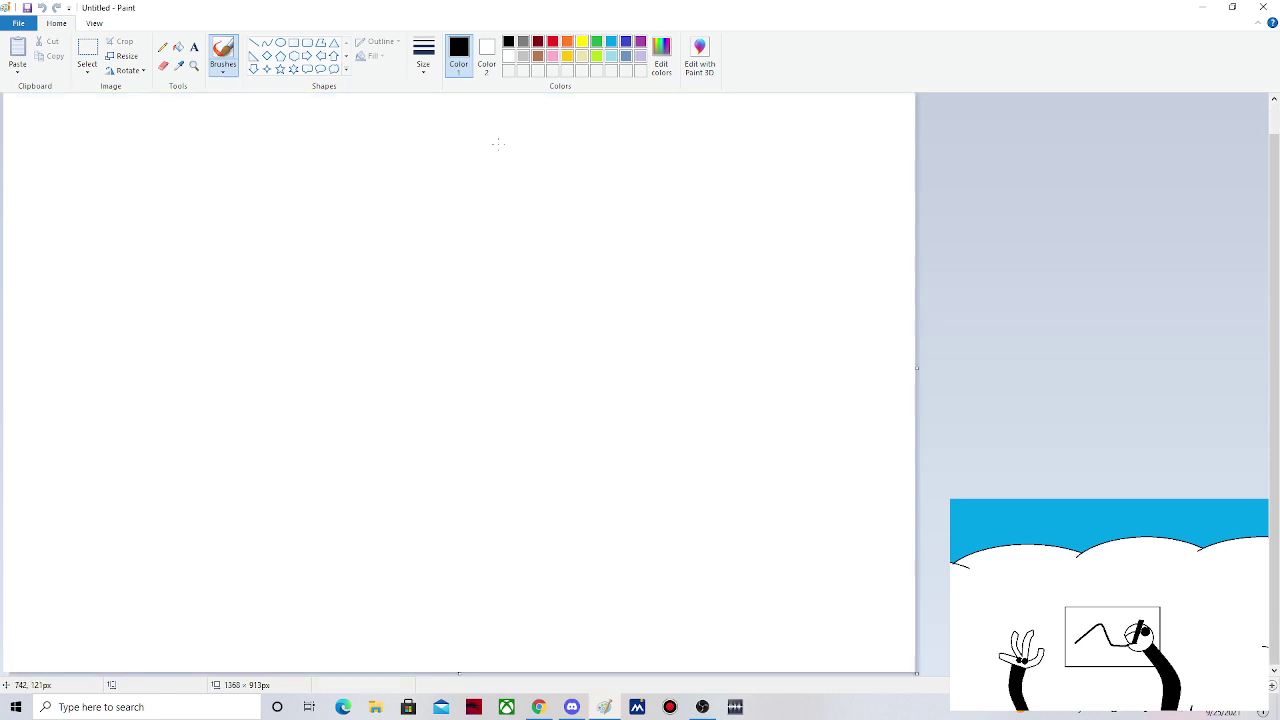
{"action": "scroll", "coordinate": [497, 144], "scroll_direction": "up", "scroll_amount": 1}
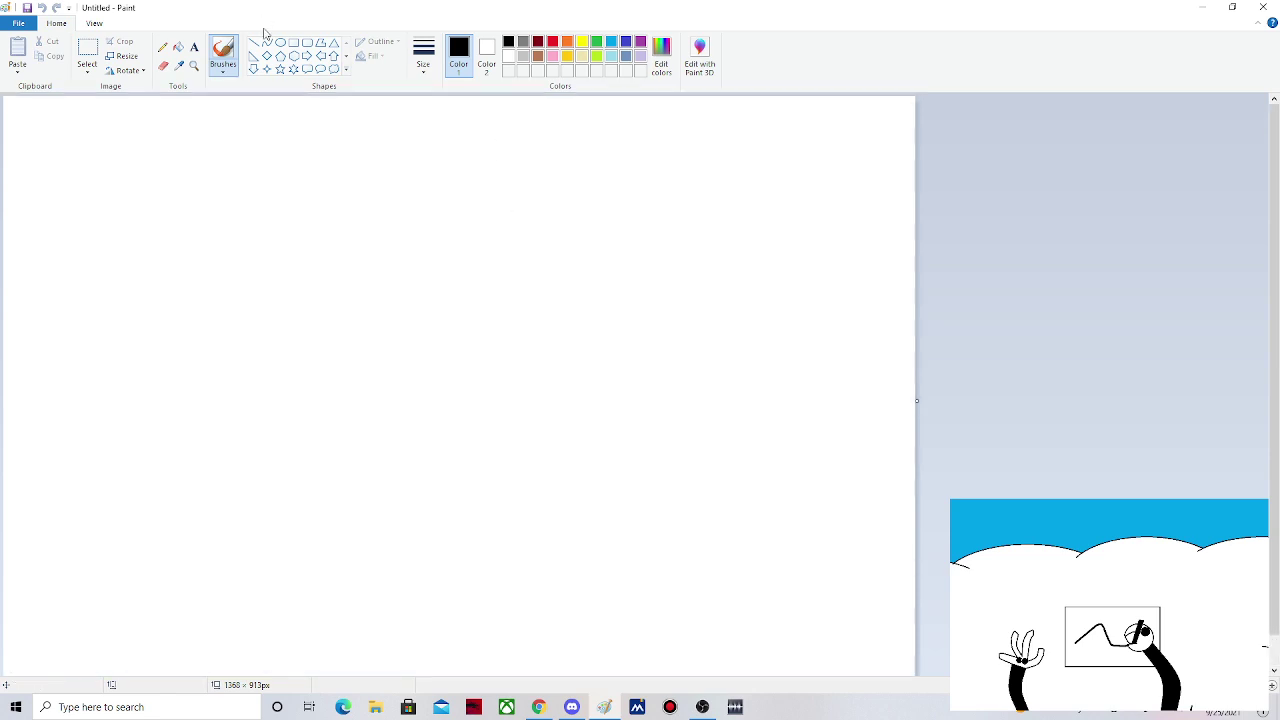
{"action": "left_click", "coordinate": [280, 42]}
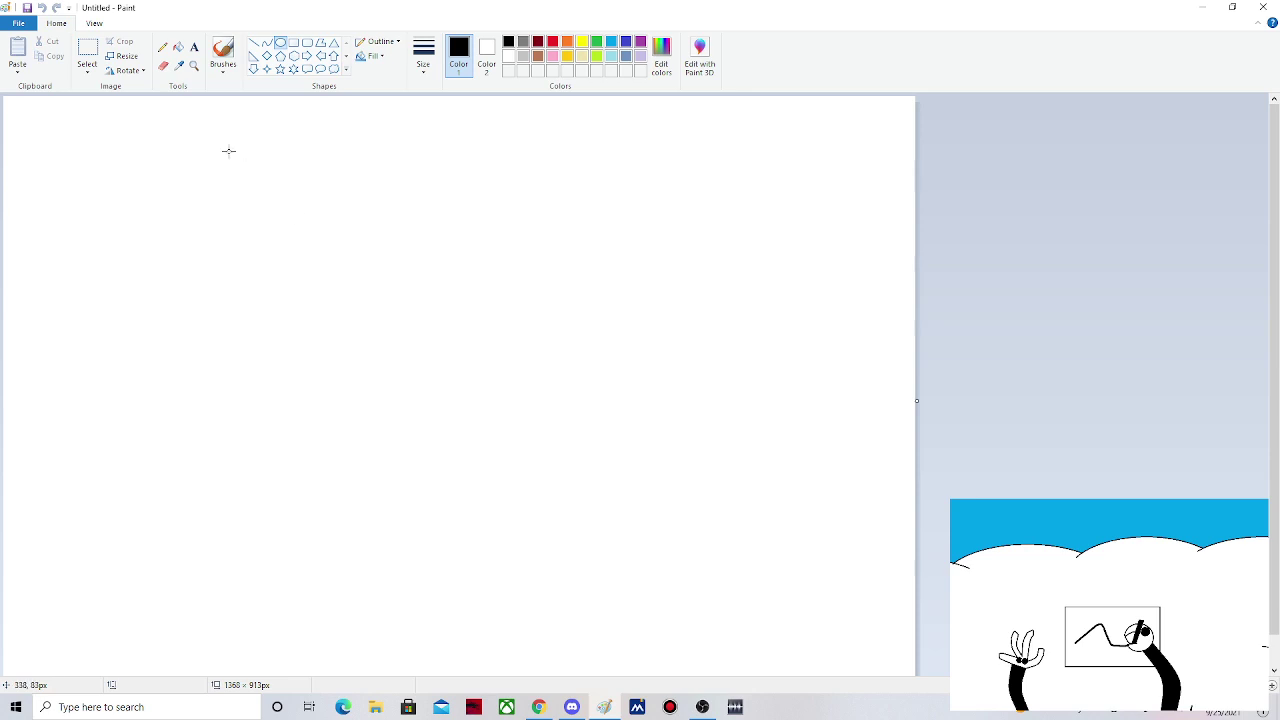
{"action": "scroll", "coordinate": [1071, 391], "scroll_direction": "down", "scroll_amount": 1}
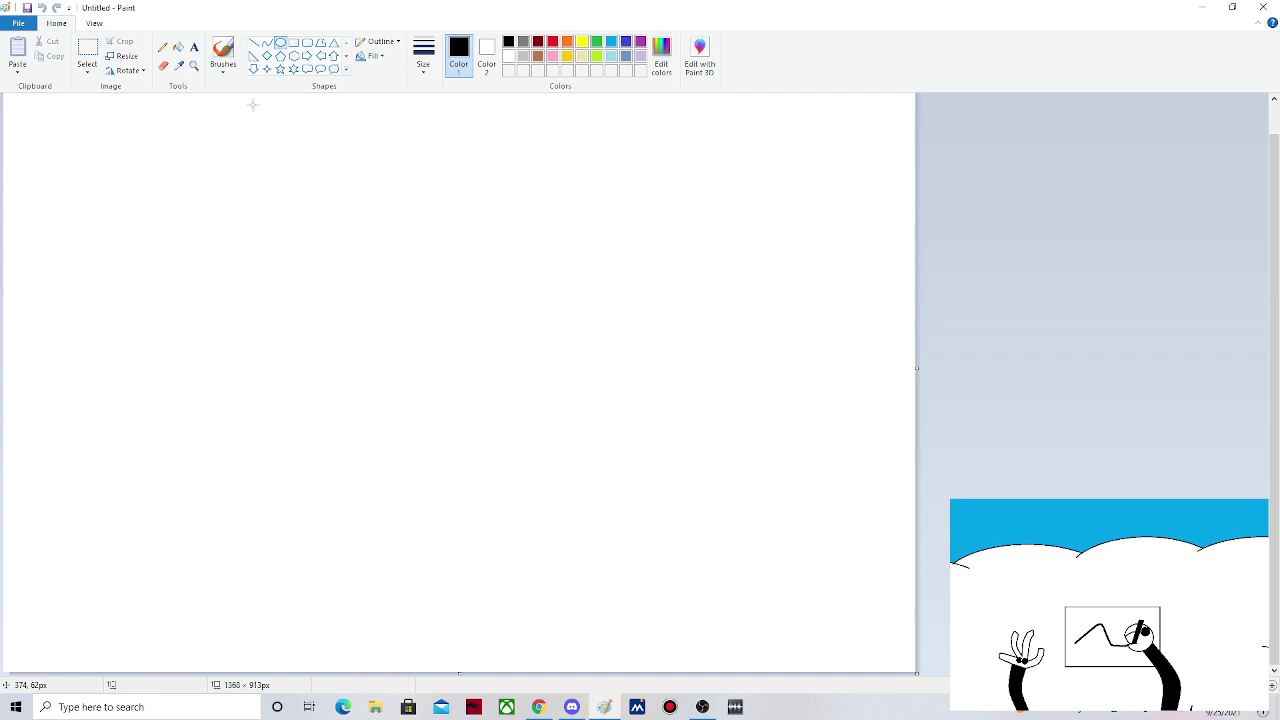
{"action": "scroll", "coordinate": [1277, 537], "scroll_direction": "up", "scroll_amount": 1}
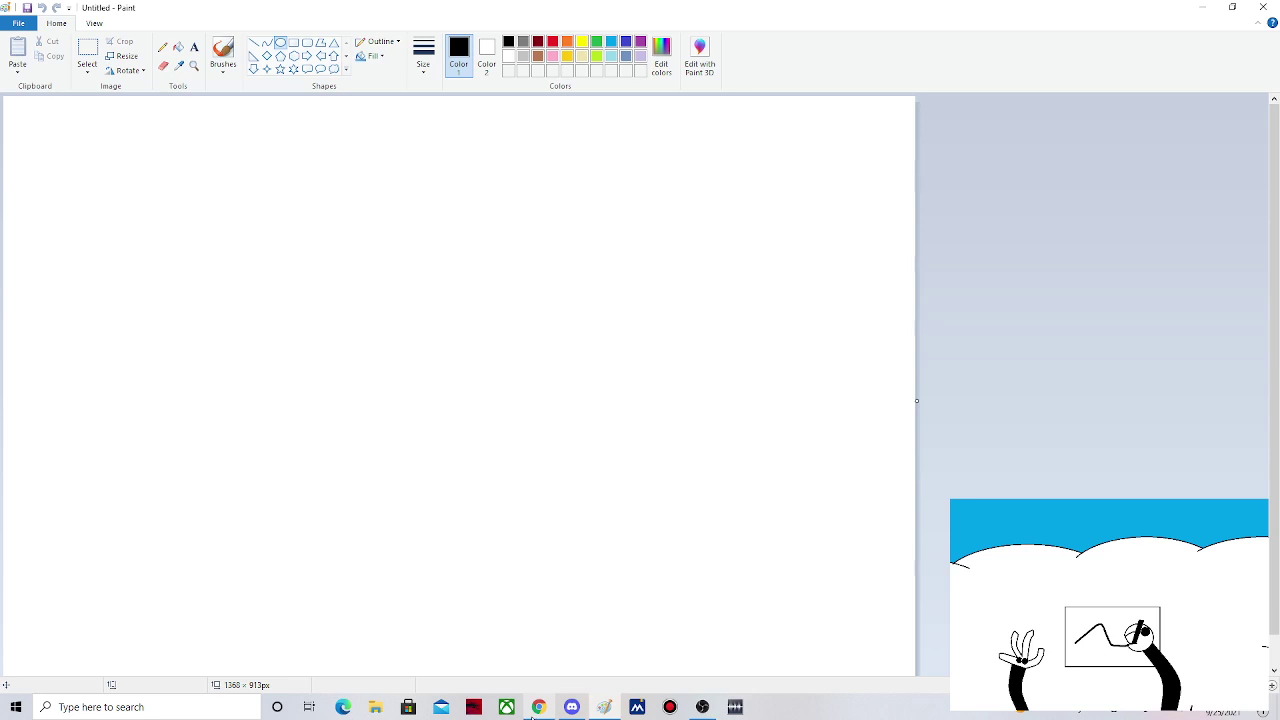
{"action": "left_click", "coordinate": [533, 716]}
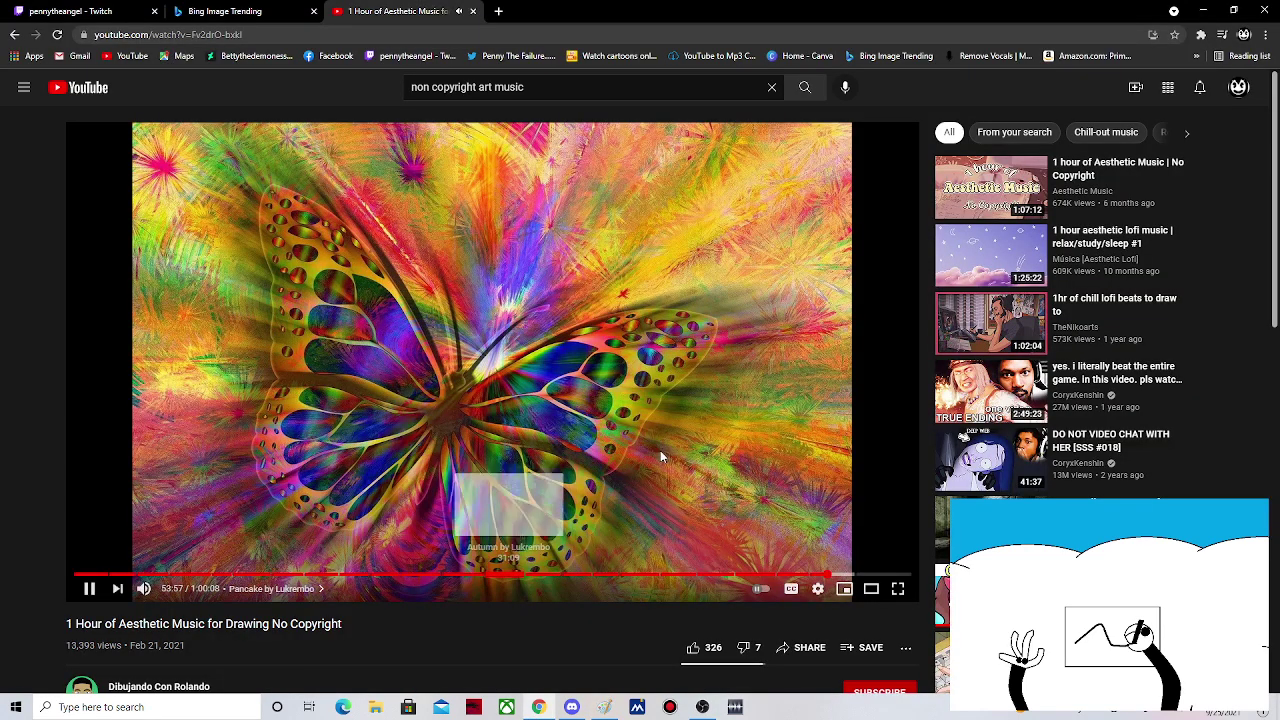
{"action": "key", "text": "alt+Tab"}
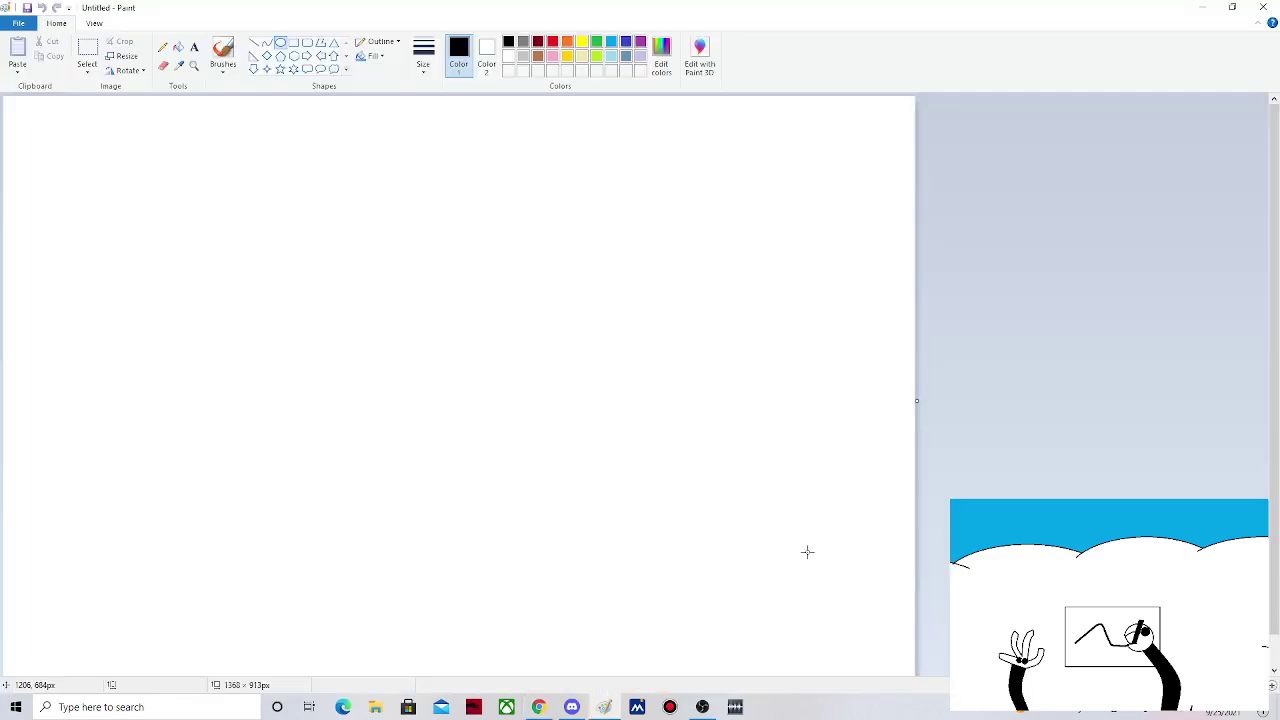
- Switch to OBS, send "Np" in the stream chat, and return to Paint
{"action": "left_click", "coordinate": [703, 707]}
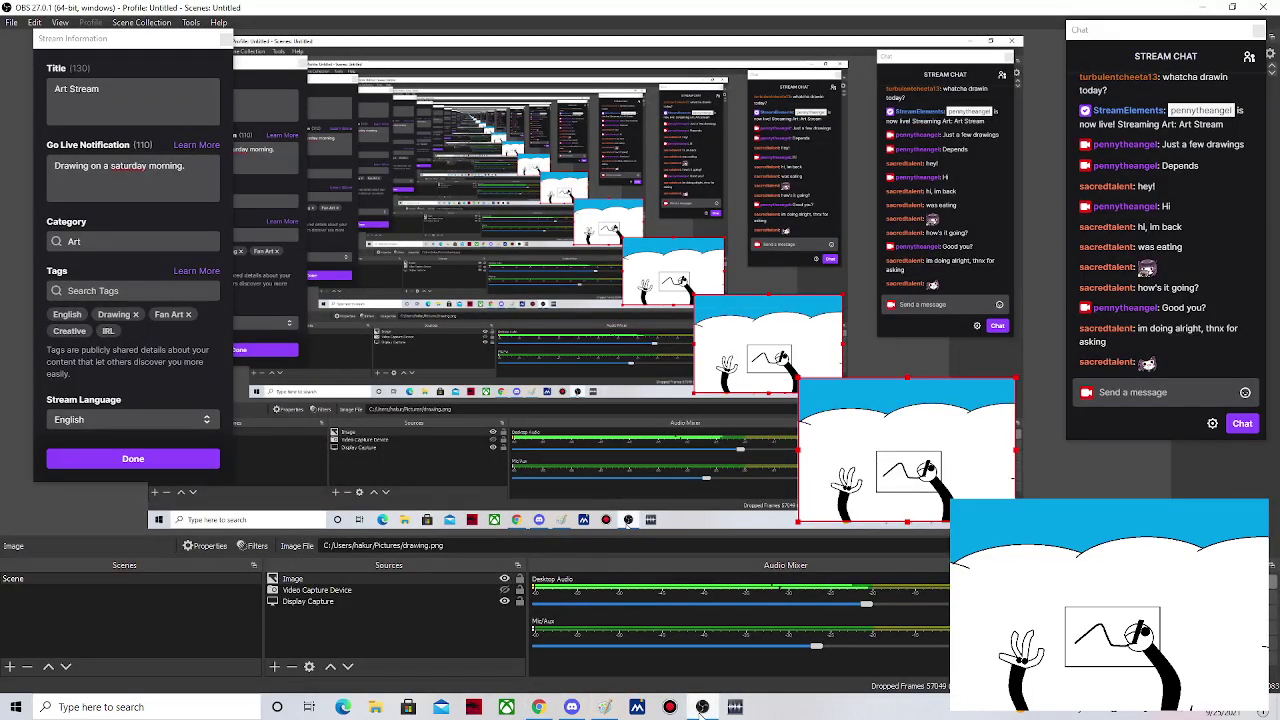
{"action": "left_click", "coordinate": [1146, 395]}
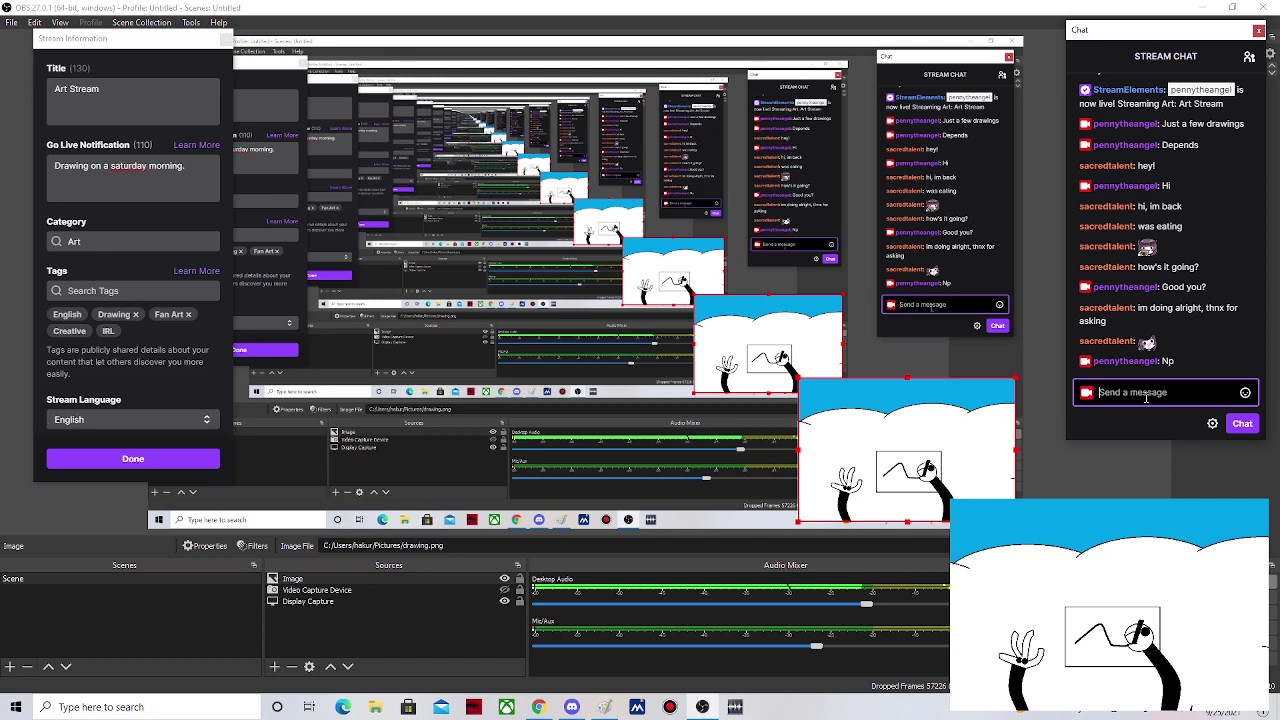
{"action": "key", "text": "alt+Tab"}
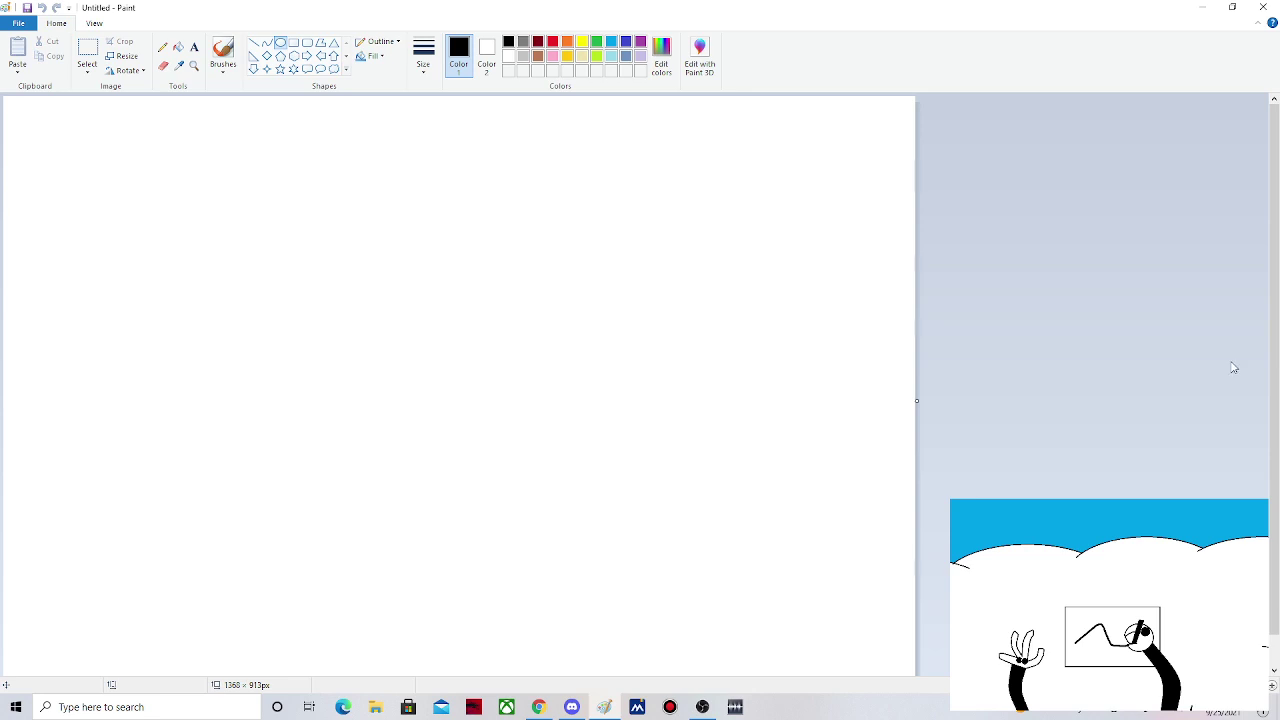
{"action": "scroll", "coordinate": [1232, 368], "scroll_direction": "down", "scroll_amount": 1}
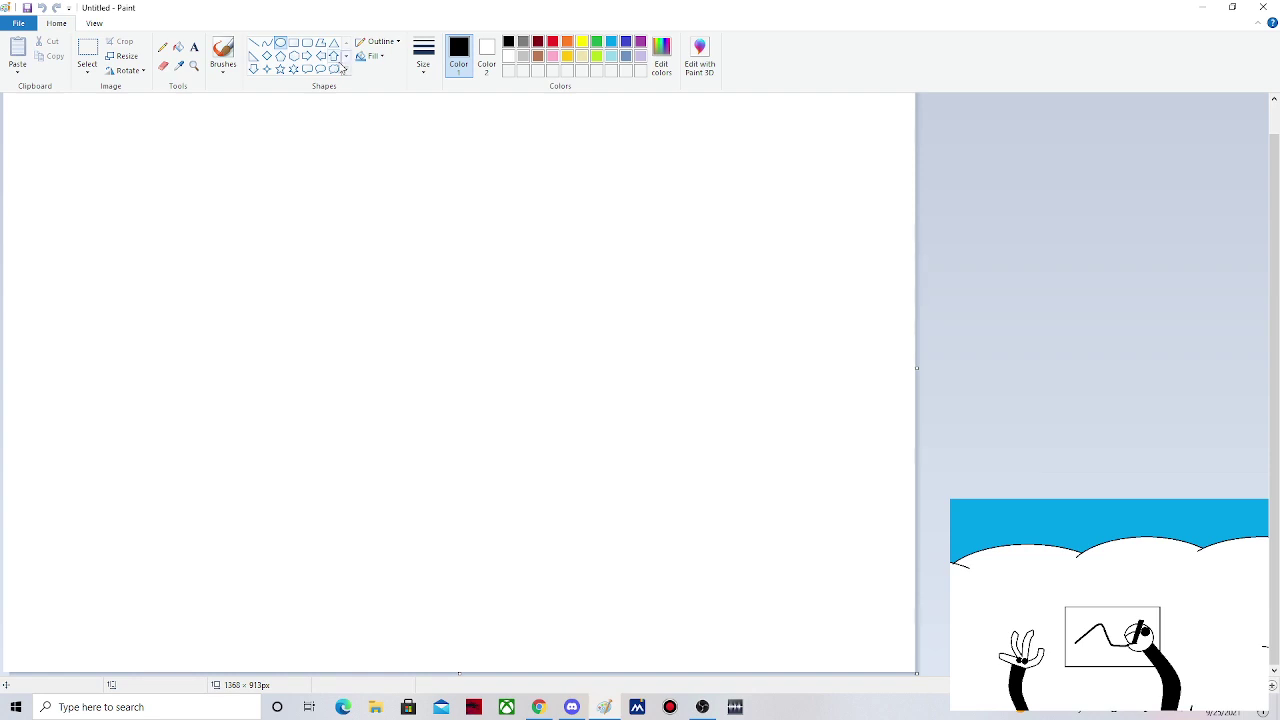
{"action": "left_click_drag", "start_coordinate": [332, 115], "coordinate": [467, 264]}
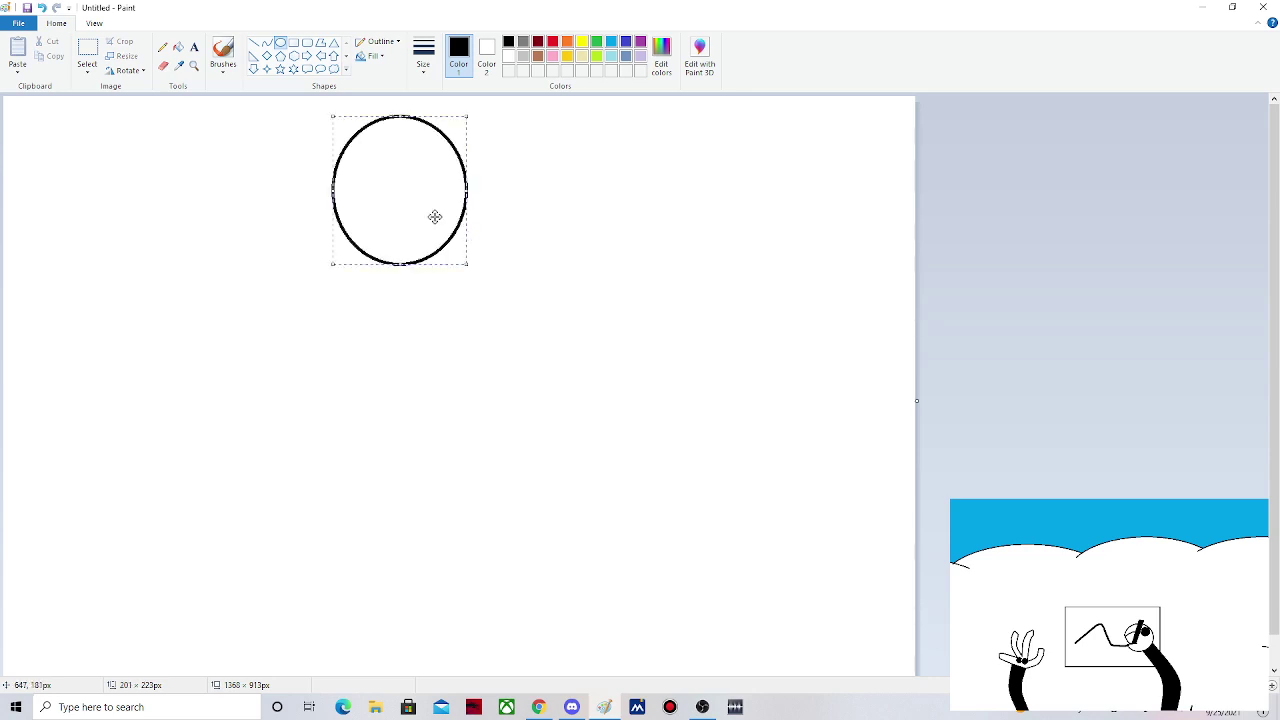
{"action": "left_click_drag", "start_coordinate": [434, 217], "coordinate": [417, 228]}
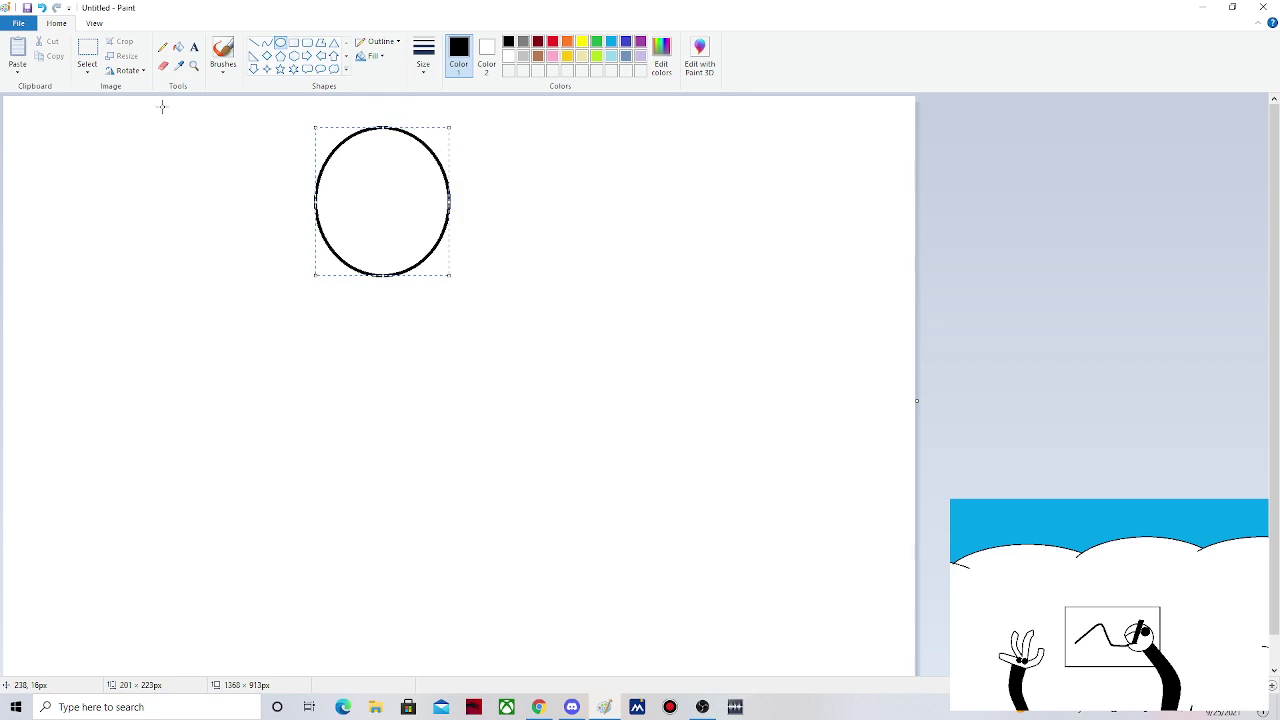
{"action": "left_click", "coordinate": [163, 65]}
{"action": "left_click_drag", "start_coordinate": [379, 127], "coordinate": [316, 194]}
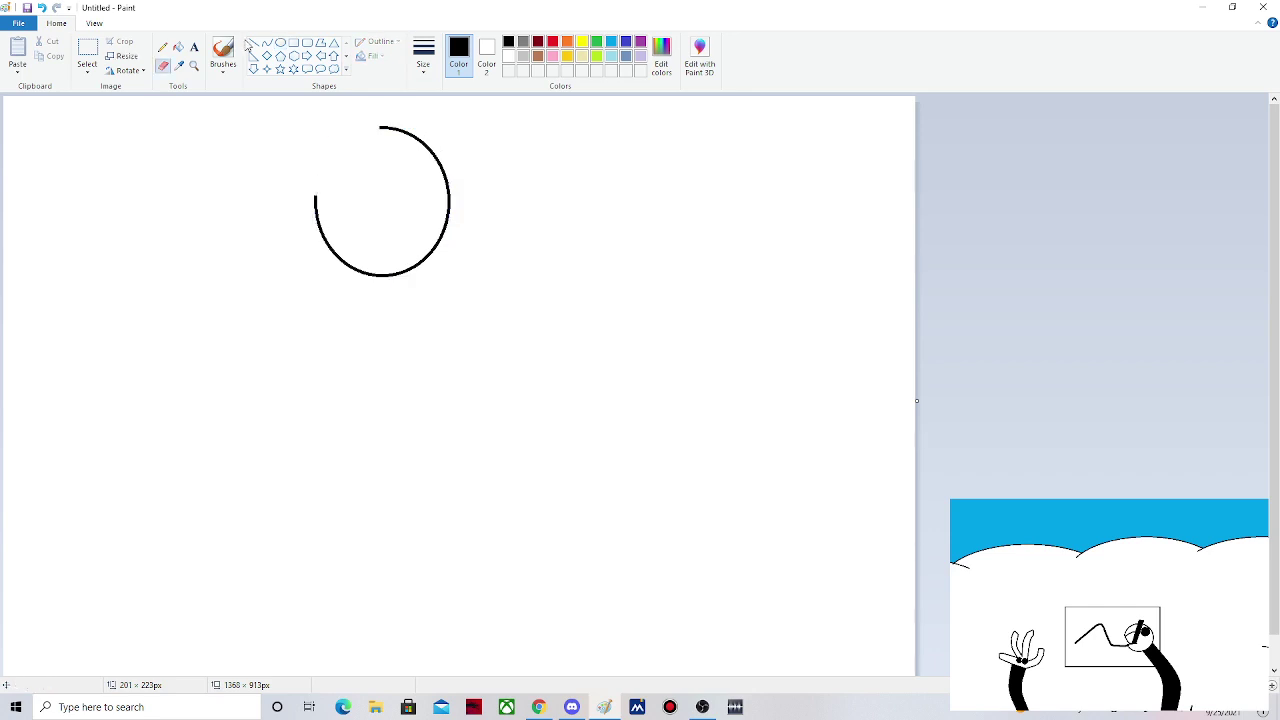
{"action": "left_click", "coordinate": [267, 43]}
{"action": "left_click_drag", "start_coordinate": [315, 194], "coordinate": [395, 212]}
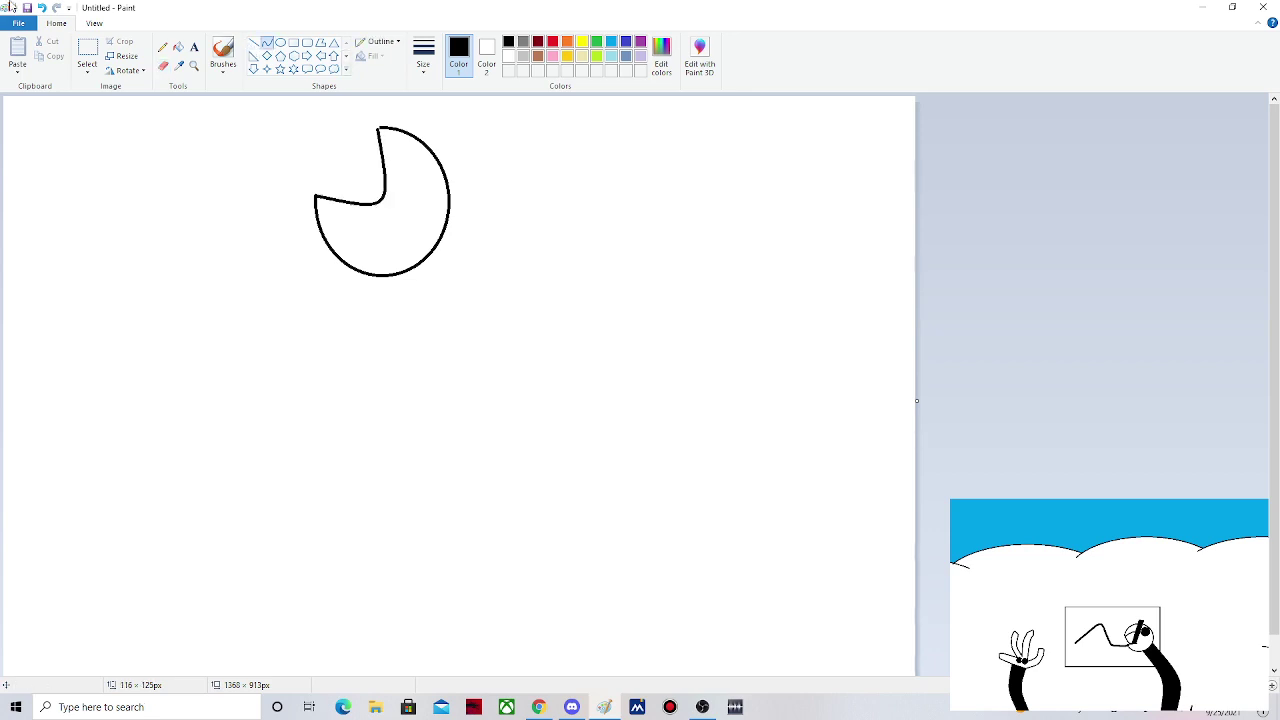
{"action": "left_click", "coordinate": [41, 7]}
{"action": "left_click", "coordinate": [41, 7]}
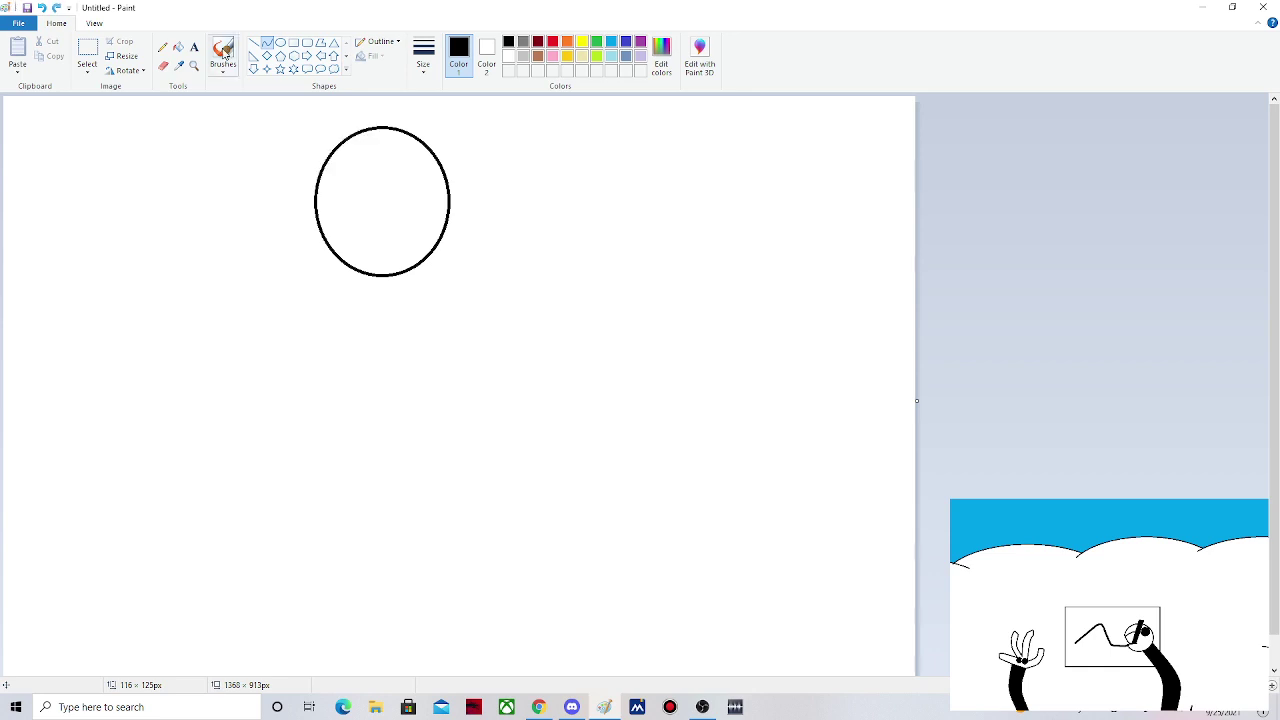
{"action": "key", "text": "ctrl+z"}
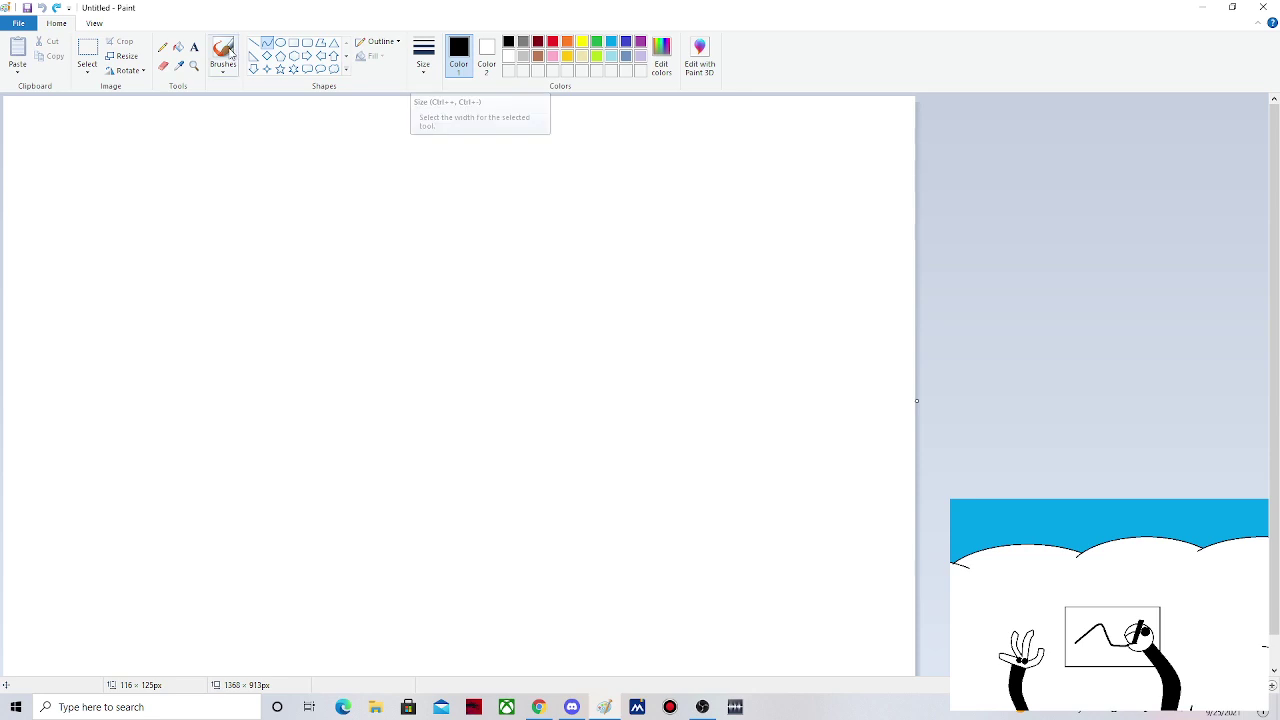
- Draw a black circle outline near the canvas's upper edge and erase the stray dot beside it
{"action": "left_click", "coordinate": [281, 43]}
{"action": "mouse_move", "coordinate": [291, 119]}
{"action": "left_mouse_down"}
{"action": "mouse_move", "coordinate": [394, 256]}
{"action": "mouse_move", "coordinate": [433, 260]}
{"action": "left_mouse_up"}
{"action": "left_click", "coordinate": [497, 259]}
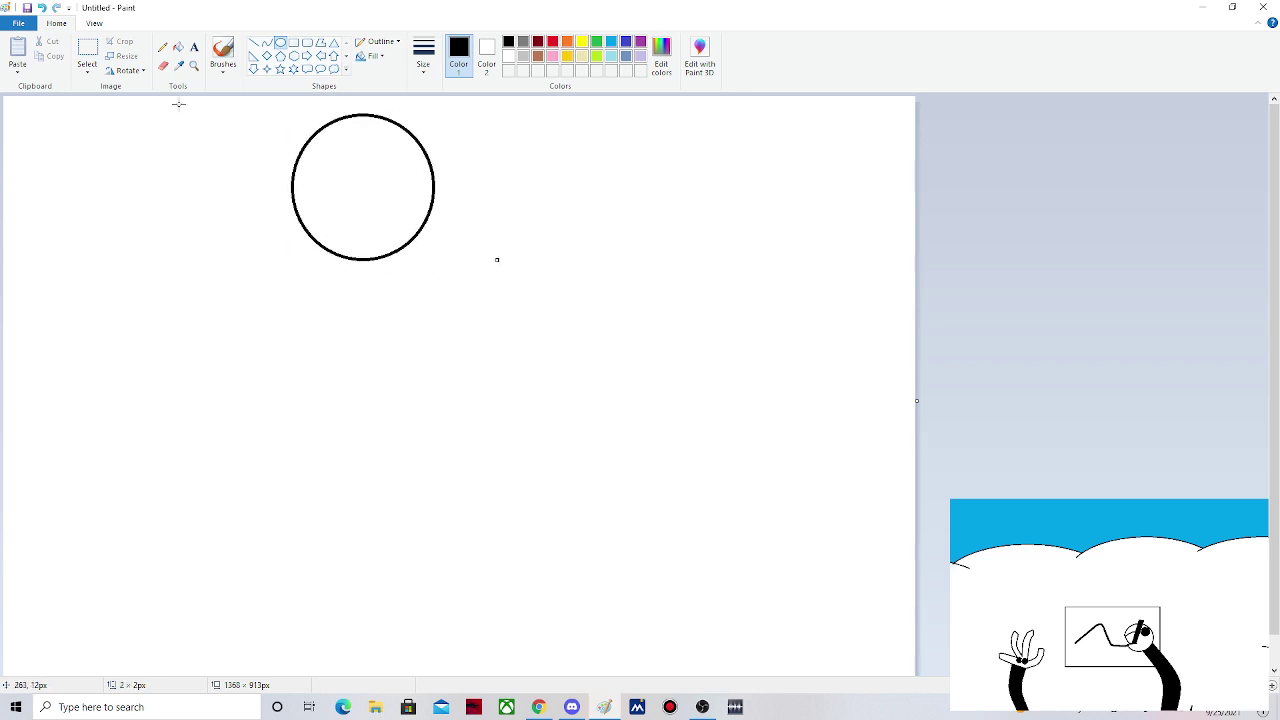
{"action": "left_click", "coordinate": [163, 65]}
{"action": "left_click", "coordinate": [497, 259]}
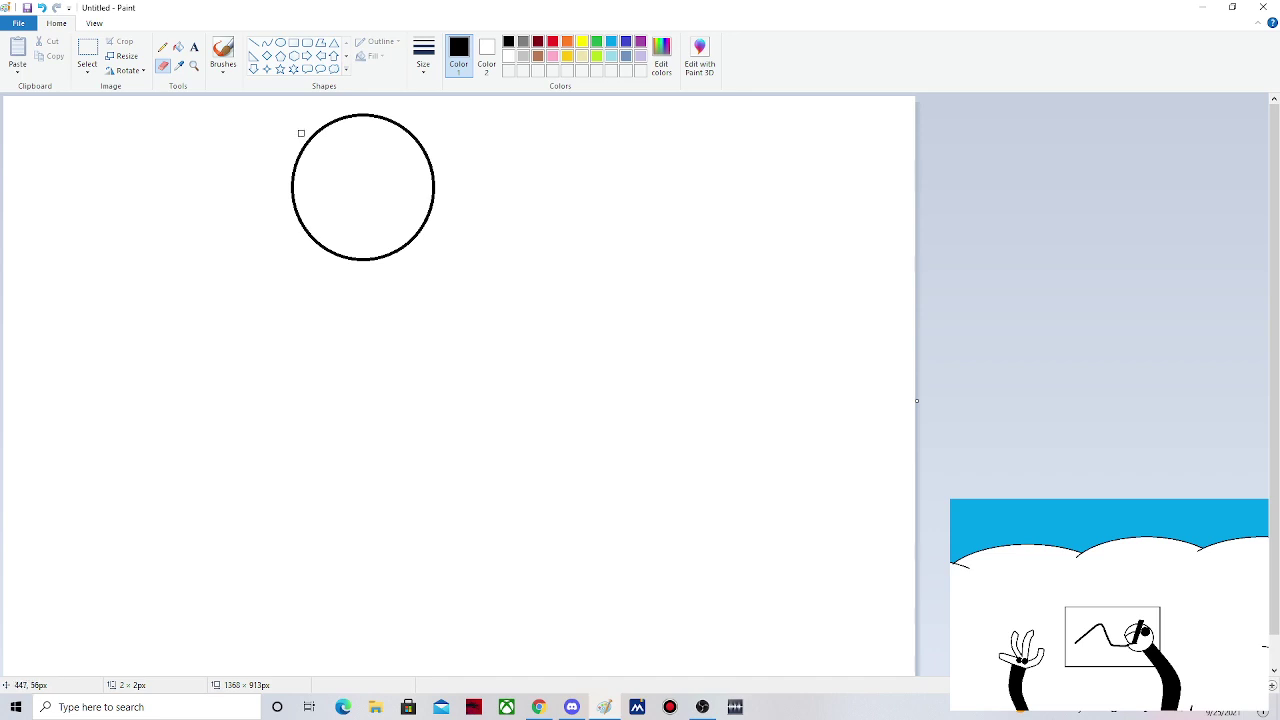
- Erase the circle's upper-left arc and join its open ends with a black curve dipping into the circle as a notch
{"action": "left_click_drag", "start_coordinate": [301, 133], "coordinate": [360, 114]}
{"action": "left_click", "coordinate": [267, 42]}
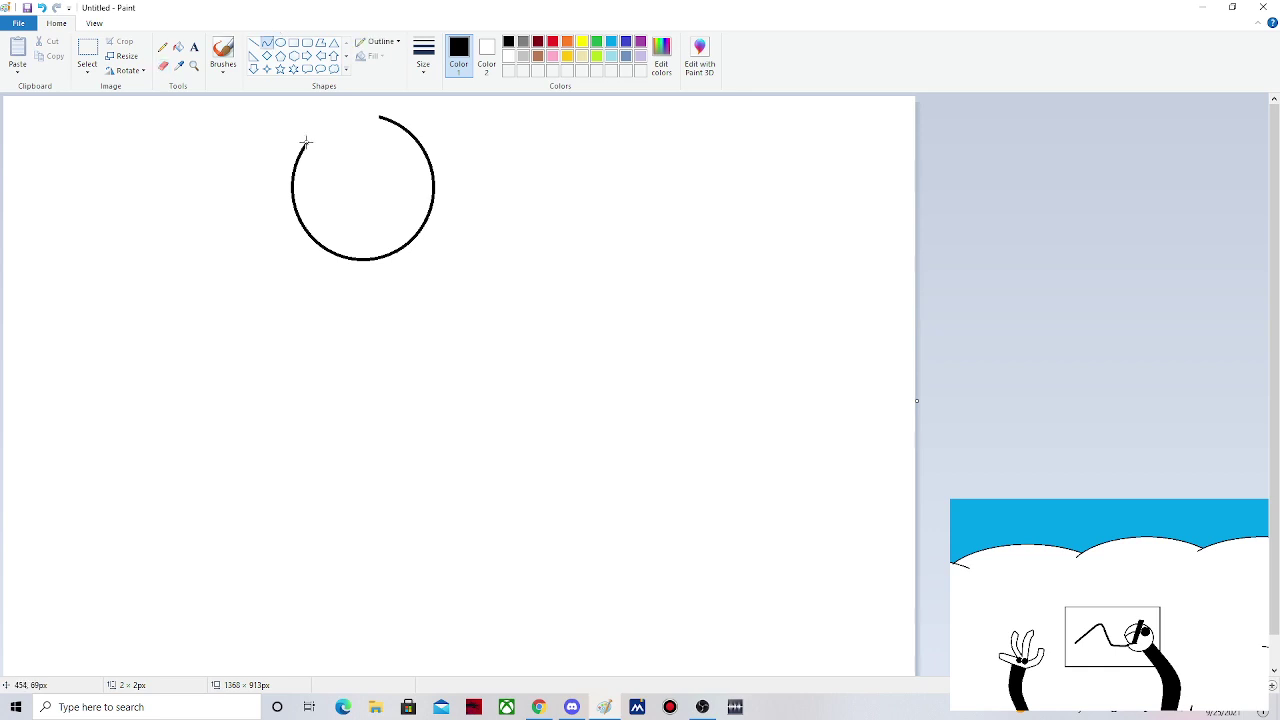
{"action": "mouse_move", "coordinate": [305, 142]}
{"action": "left_mouse_down"}
{"action": "mouse_move", "coordinate": [376, 118]}
{"action": "mouse_move", "coordinate": [367, 163]}
{"action": "mouse_move", "coordinate": [380, 188]}
{"action": "left_mouse_up"}
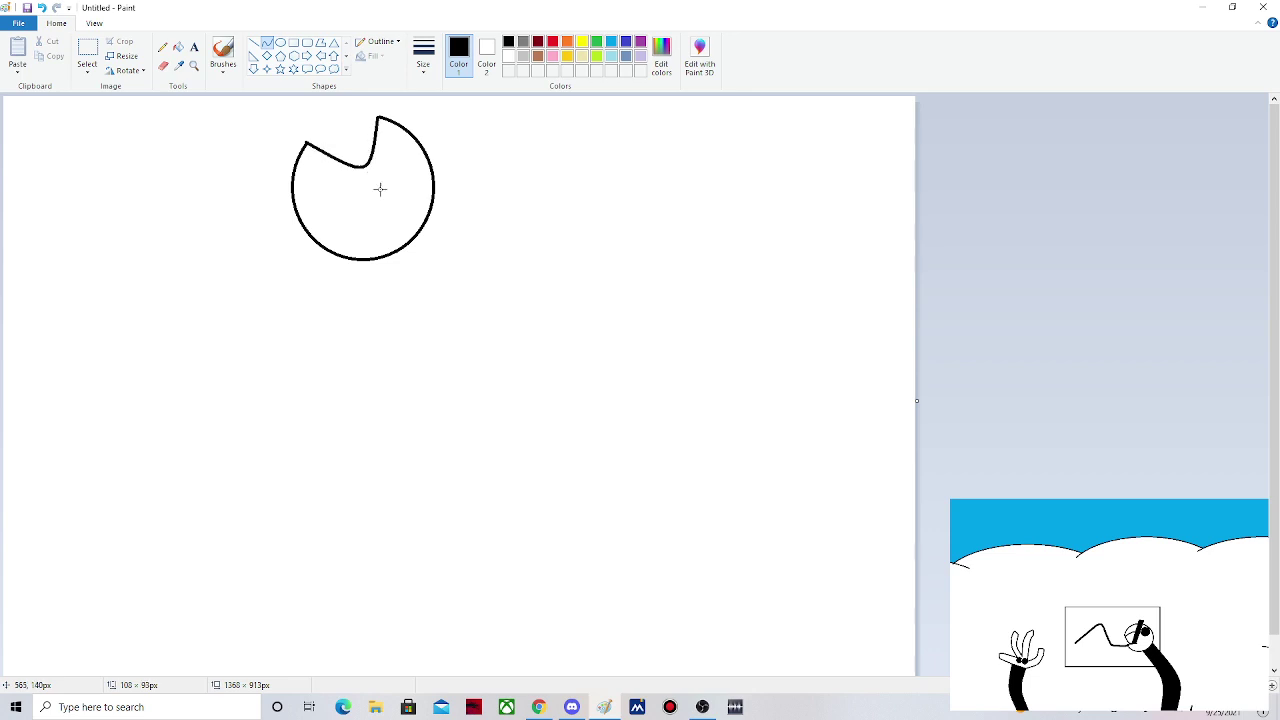
- Draw a second black ellipse outline of about 175 × 158 px inside the notched circle, close to its lower-right edge
{"action": "left_click", "coordinate": [280, 42]}
{"action": "mouse_move", "coordinate": [337, 179]}
{"action": "left_mouse_down"}
{"action": "mouse_move", "coordinate": [473, 316]}
{"action": "mouse_move", "coordinate": [427, 263]}
{"action": "left_mouse_up"}
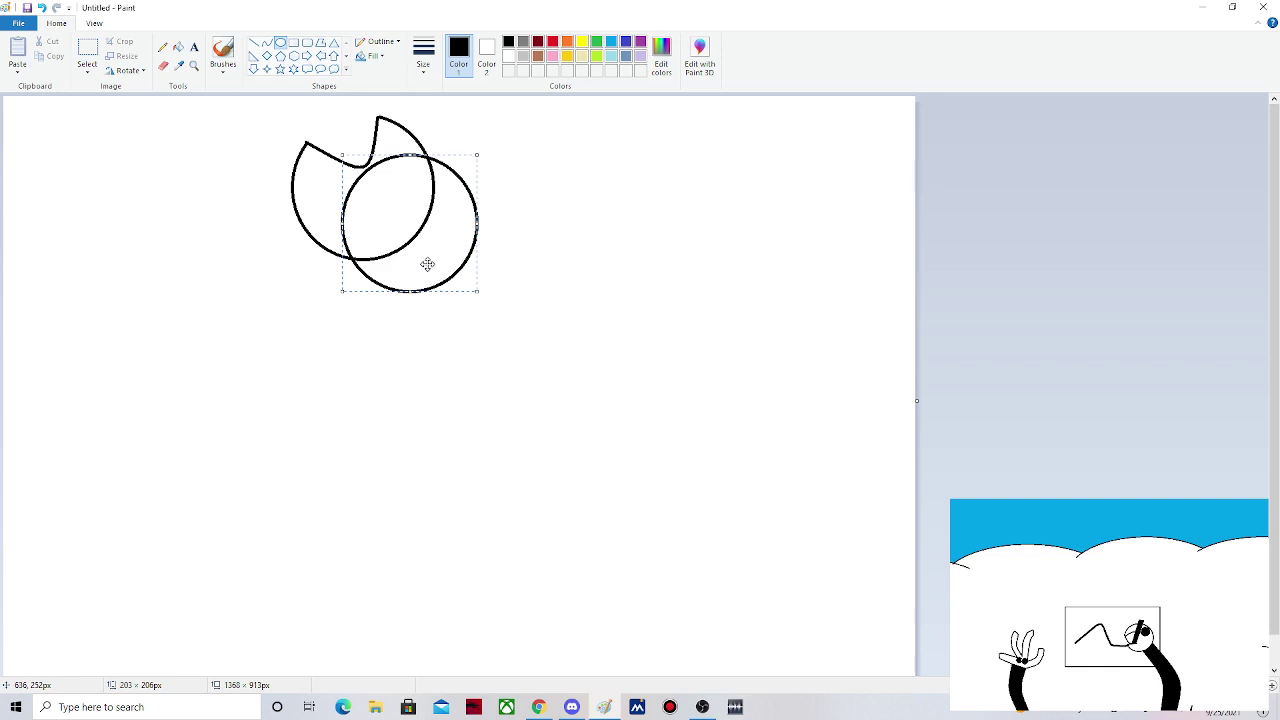
{"action": "mouse_move", "coordinate": [427, 263]}
{"action": "left_mouse_down"}
{"action": "mouse_move", "coordinate": [406, 254]}
{"action": "mouse_move", "coordinate": [424, 278]}
{"action": "left_mouse_up"}
{"action": "left_click_drag", "start_coordinate": [474, 305], "coordinate": [398, 227]}
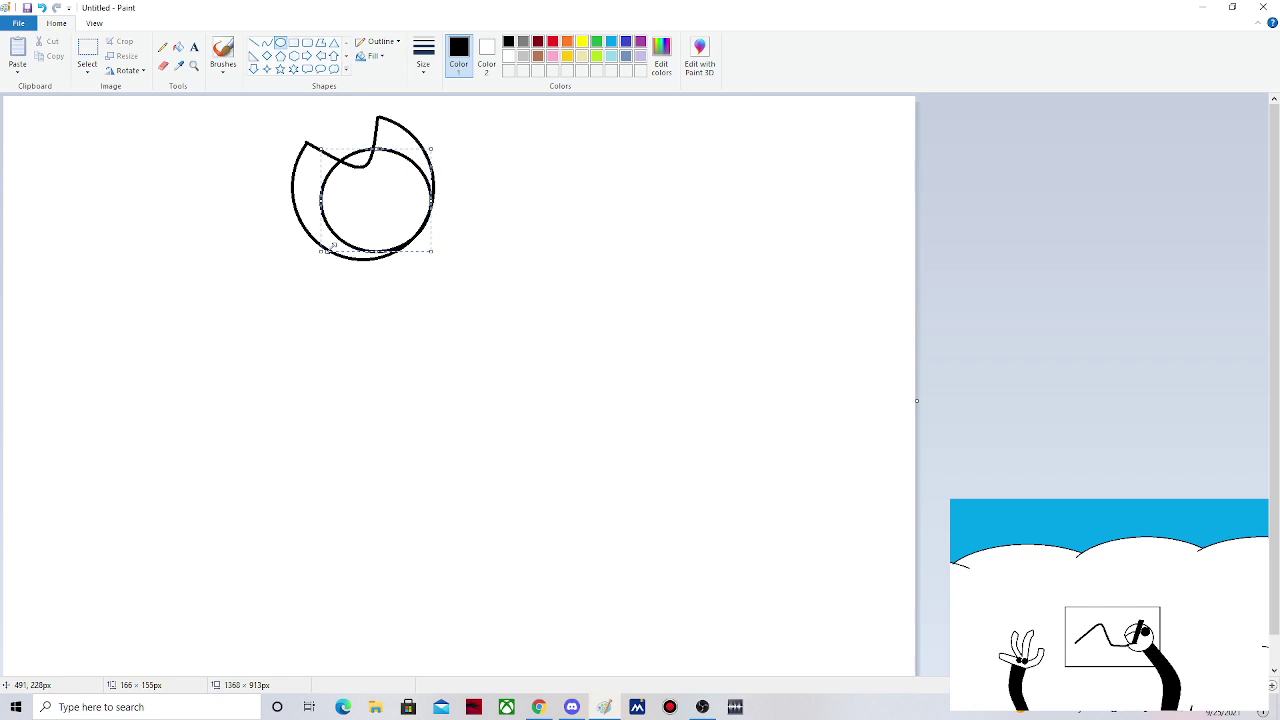
{"action": "left_click_drag", "start_coordinate": [331, 245], "coordinate": [374, 232]}
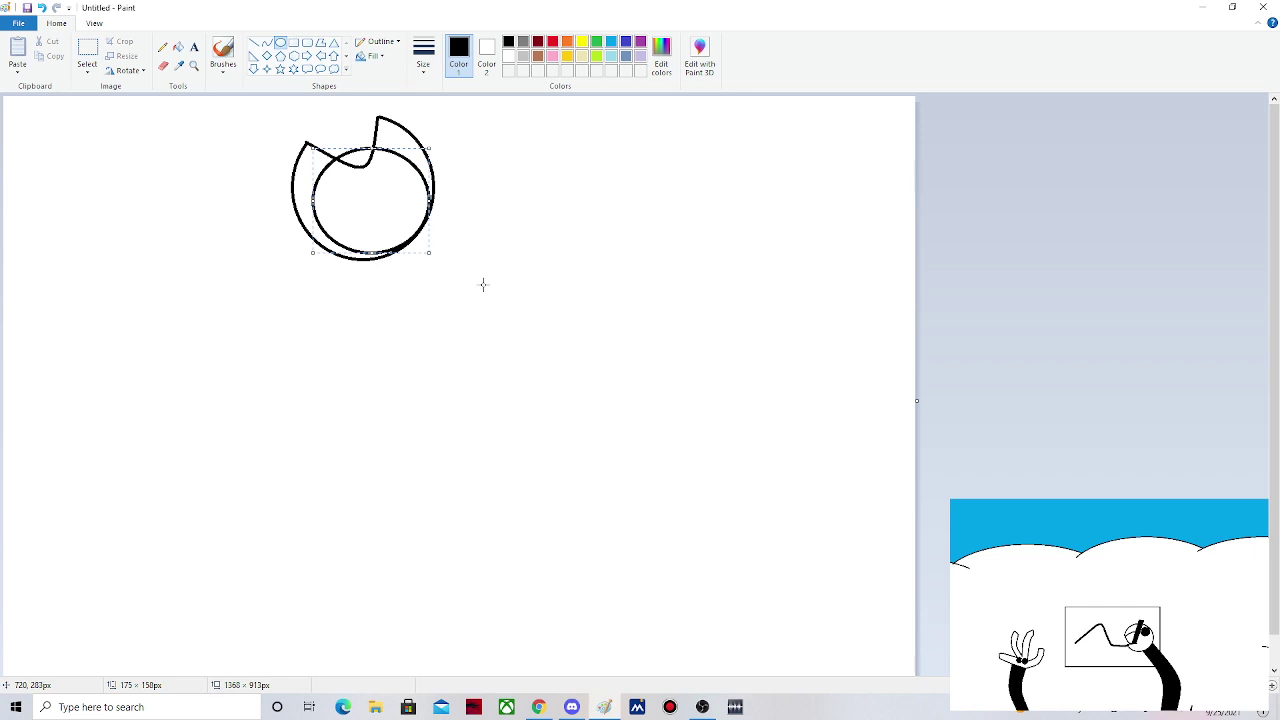
{"action": "left_click", "coordinate": [483, 285]}
- Erase the part of the inner ellipse's upper arc that lies above the notch curve
{"action": "left_click", "coordinate": [163, 65]}
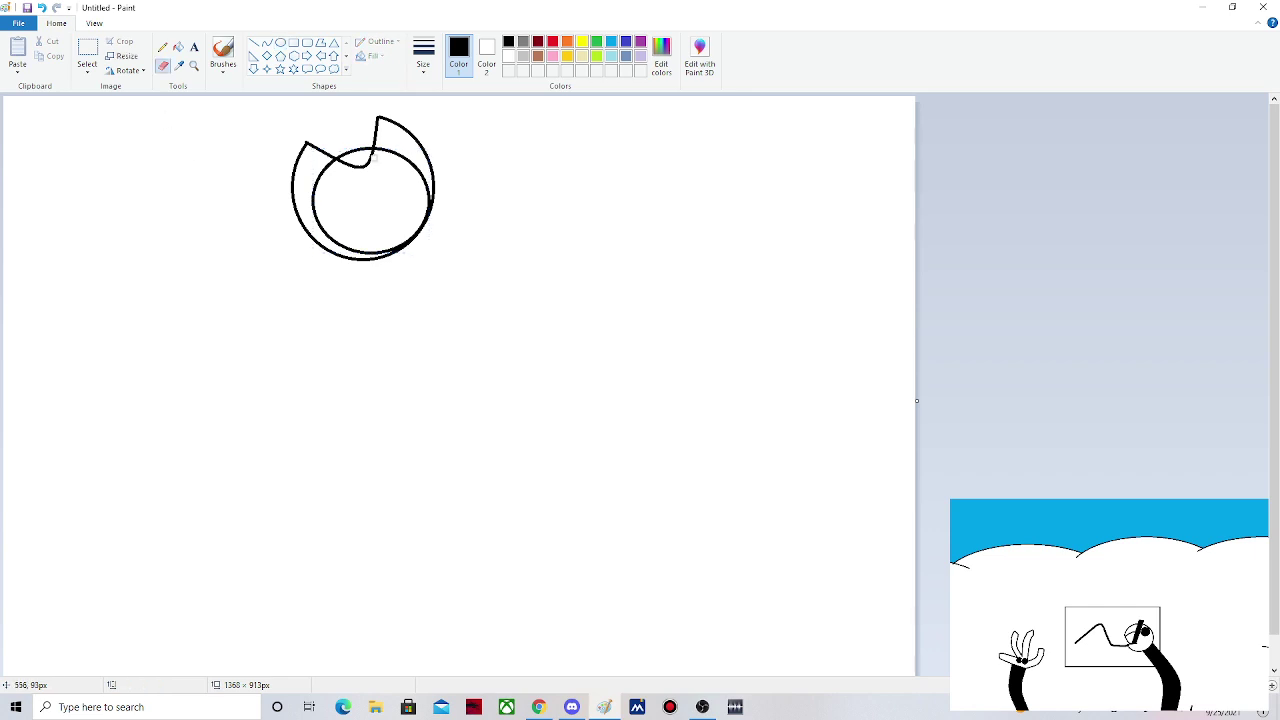
{"action": "scroll", "coordinate": [374, 157], "scroll_direction": "up", "scroll_amount": 2, "text": "ctrl"}
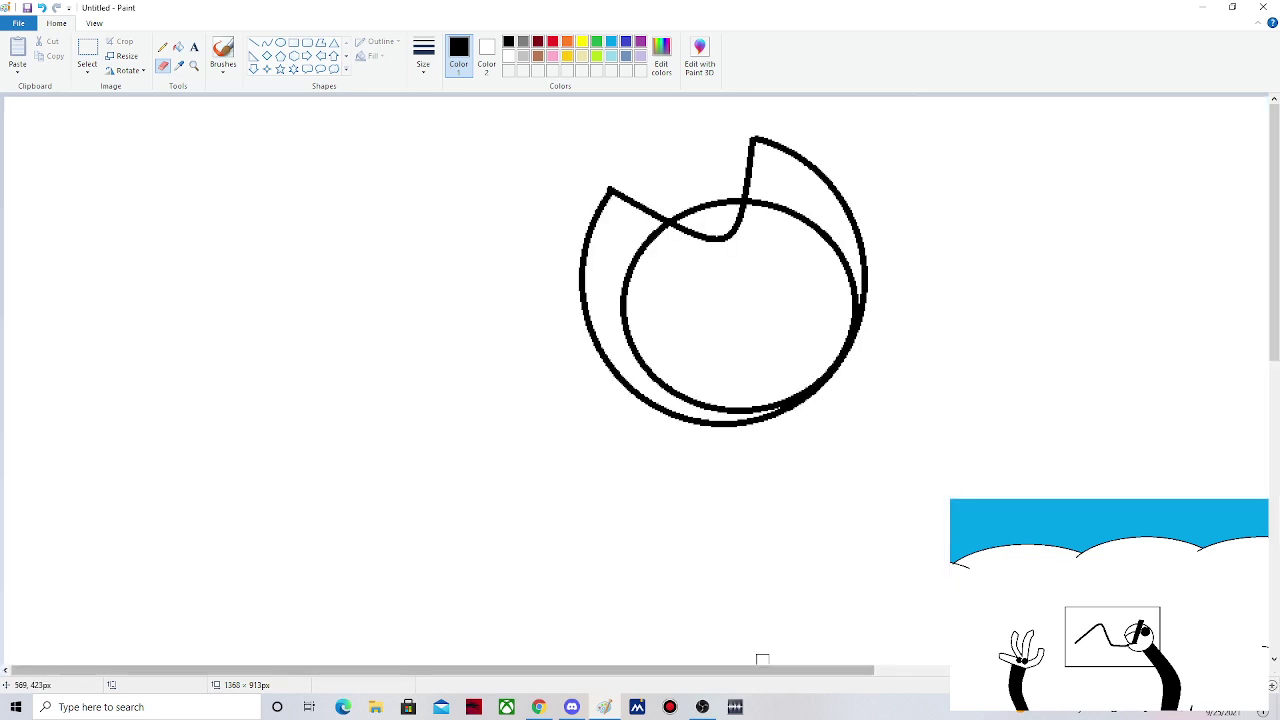
{"action": "scroll", "coordinate": [597, 214], "scroll_direction": "right", "scroll_amount": 2}
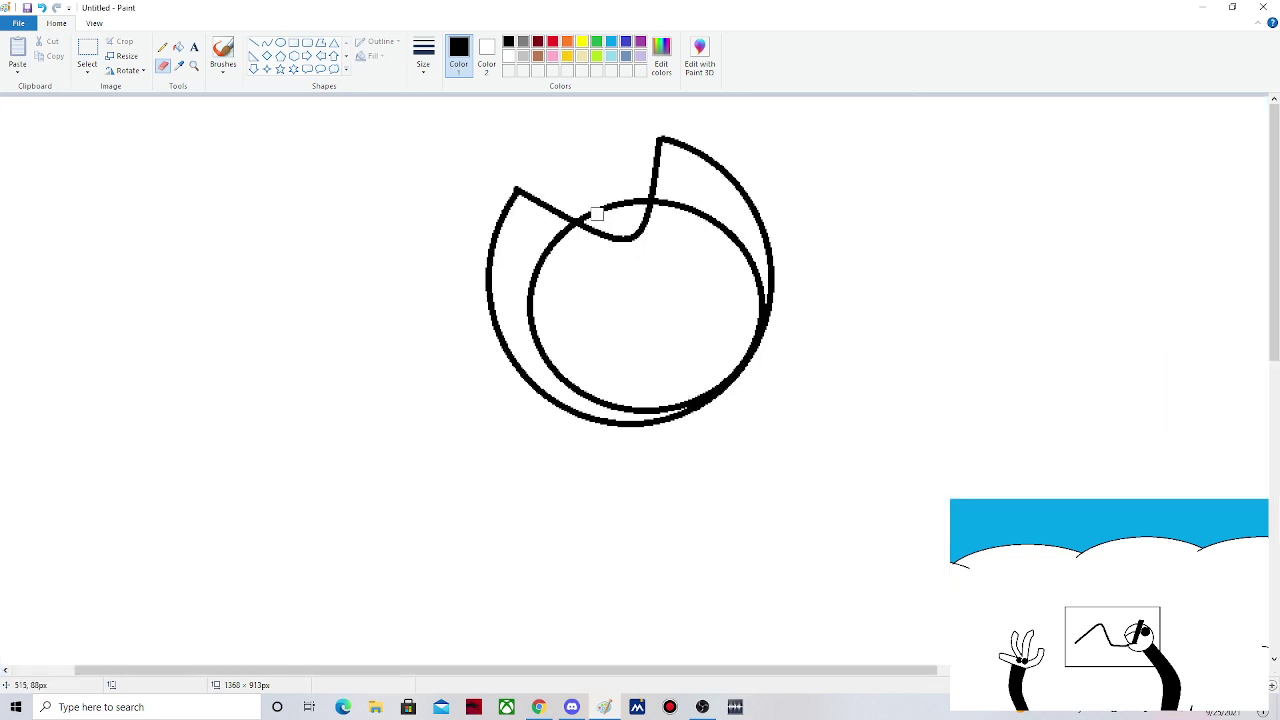
{"action": "mouse_move", "coordinate": [597, 214]}
{"action": "left_mouse_down"}
{"action": "mouse_move", "coordinate": [636, 199]}
{"action": "mouse_move", "coordinate": [586, 211]}
{"action": "left_mouse_up"}
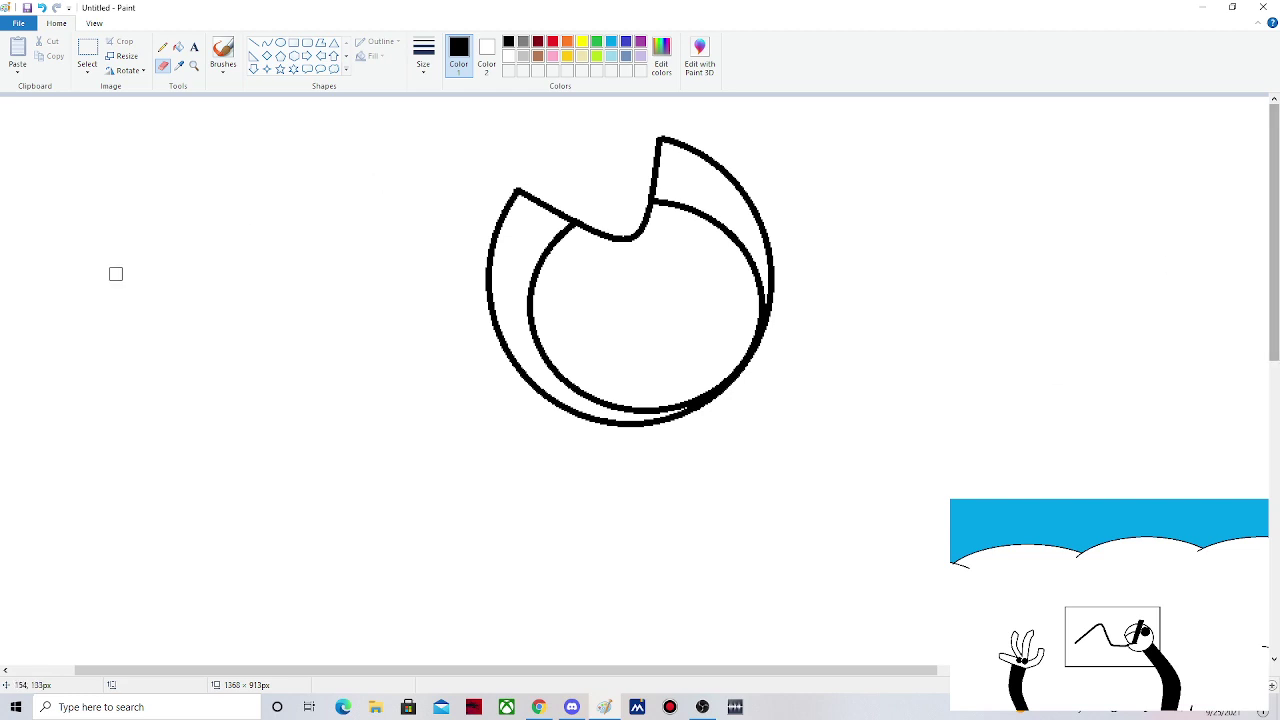
{"action": "left_click", "coordinate": [178, 47]}
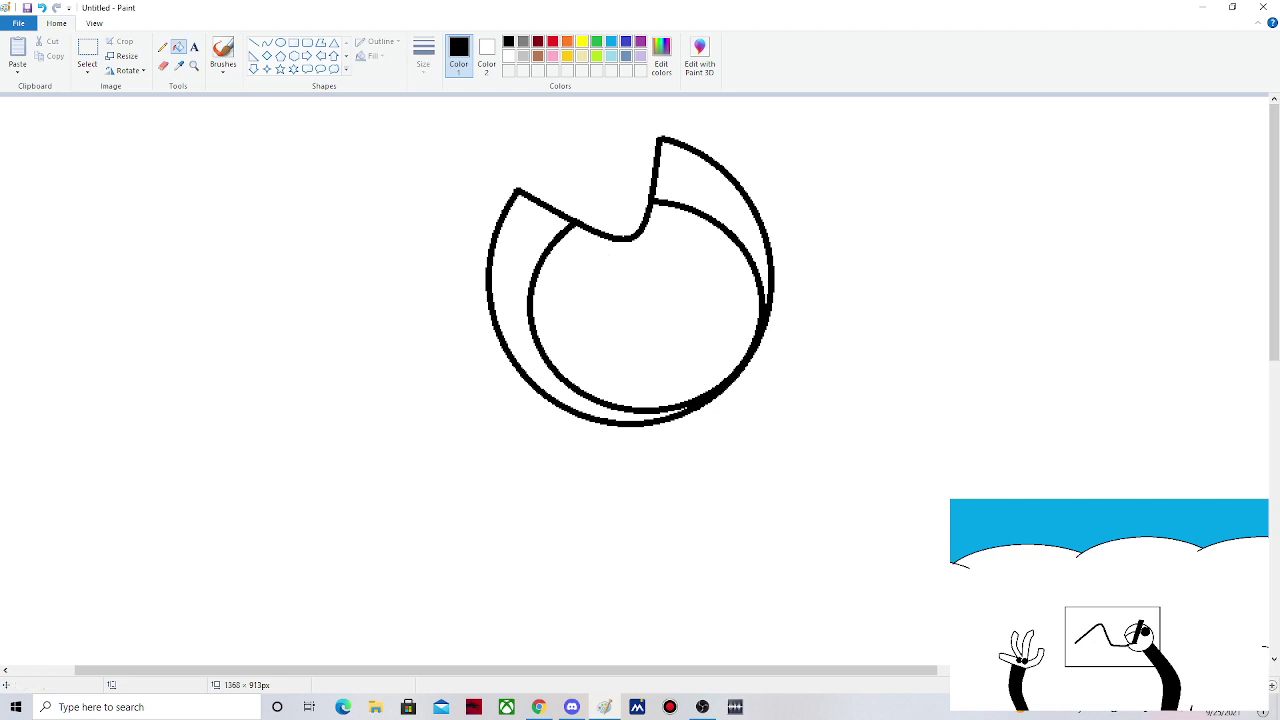
{"action": "key", "text": "ctrl+Page_Down"}
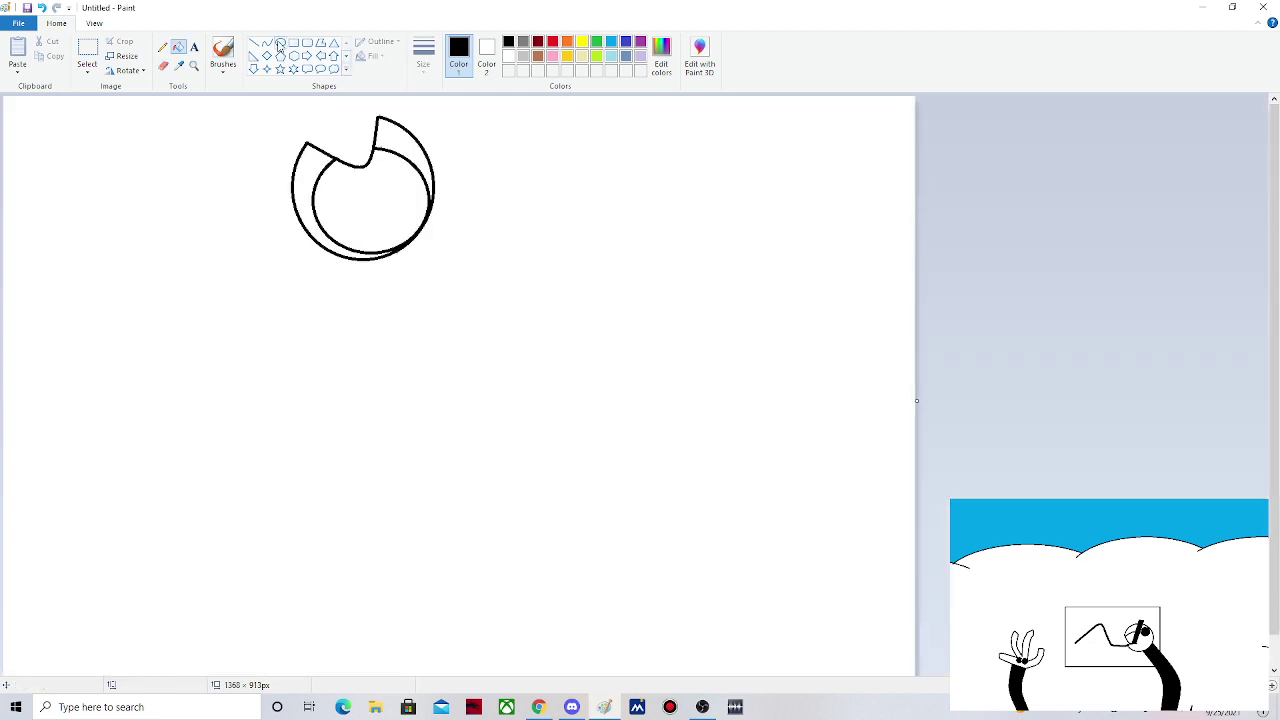
{"action": "left_click", "coordinate": [266, 43]}
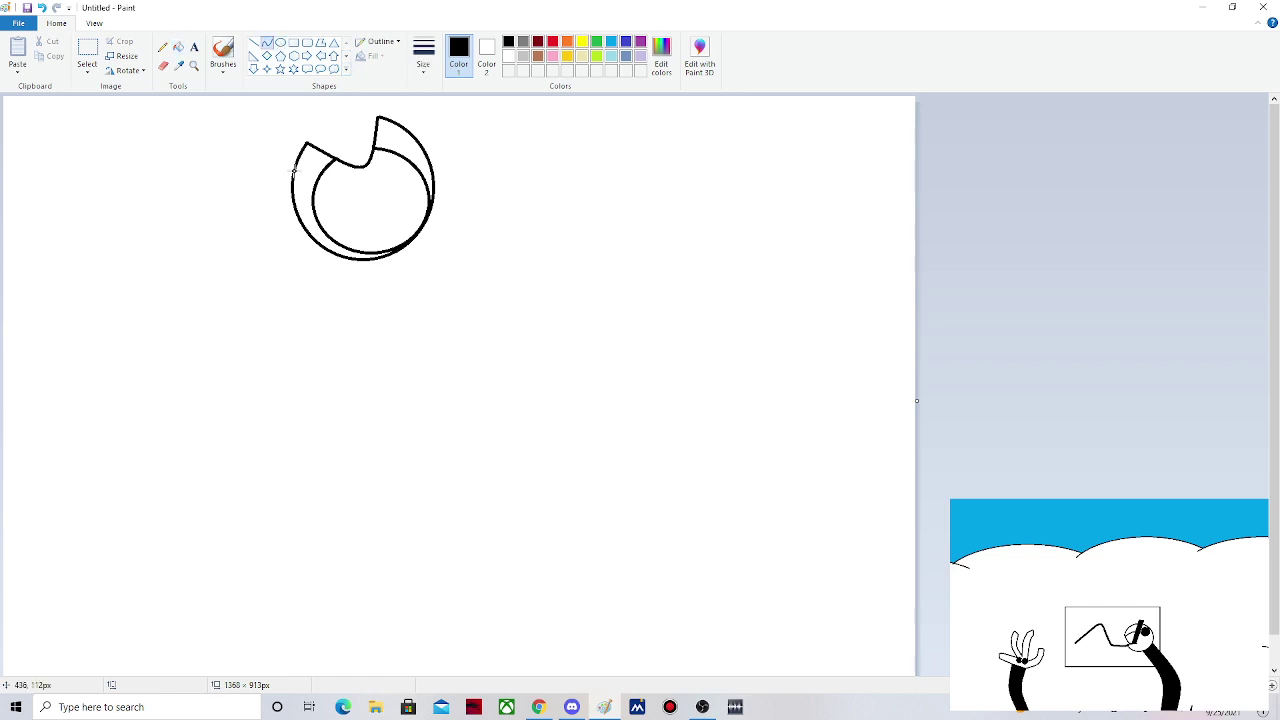
{"action": "left_click_drag", "start_coordinate": [292, 173], "coordinate": [287, 391]}
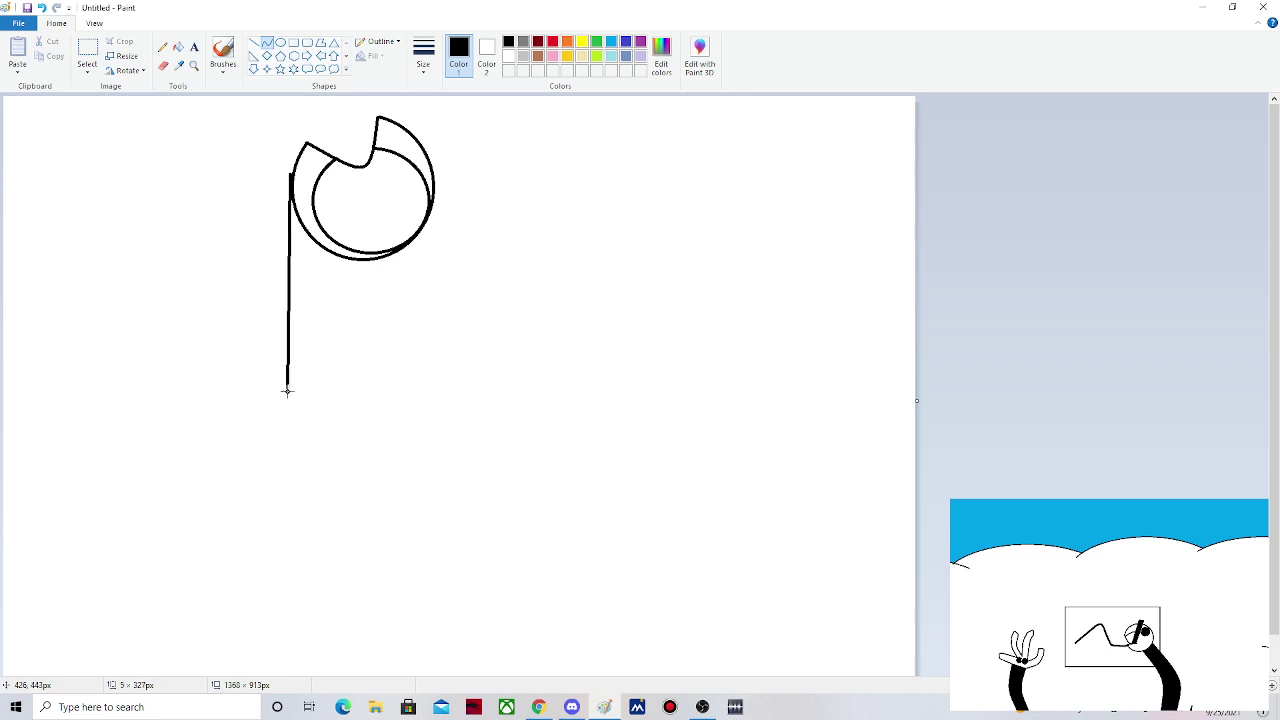
{"action": "left_click_drag", "start_coordinate": [285, 240], "coordinate": [277, 218]}
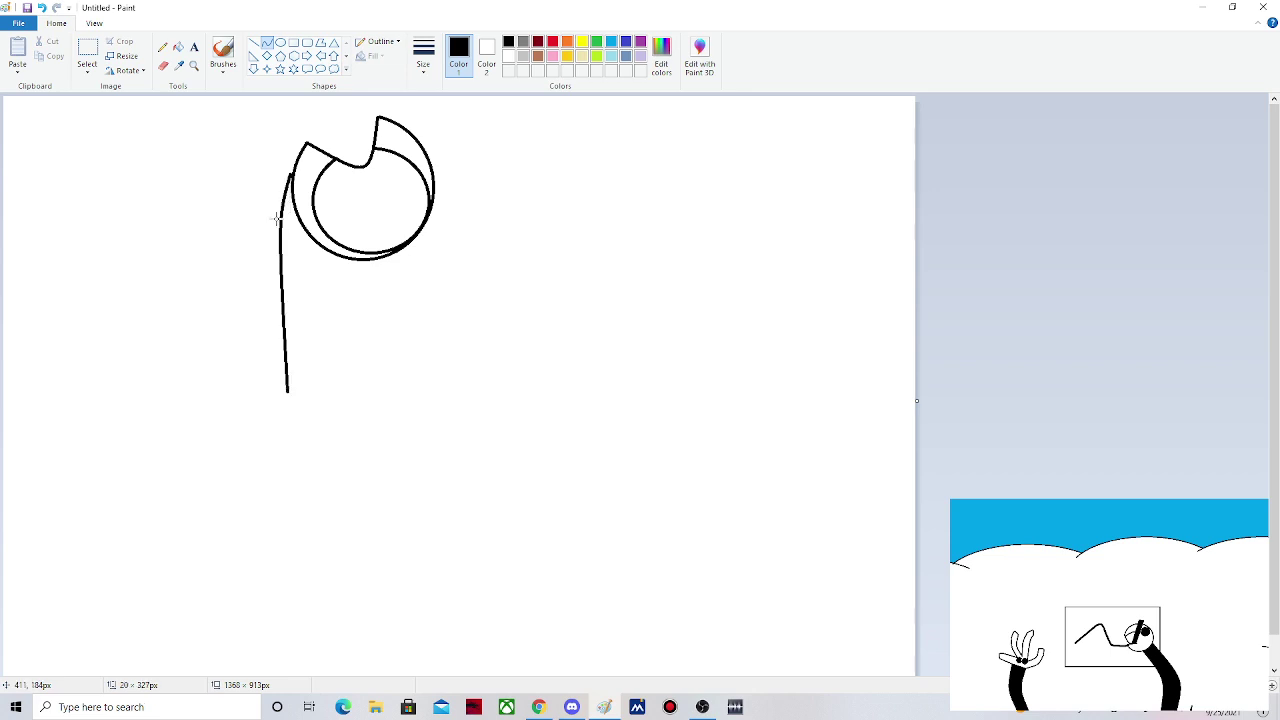
{"action": "key", "text": "ctrl+z"}
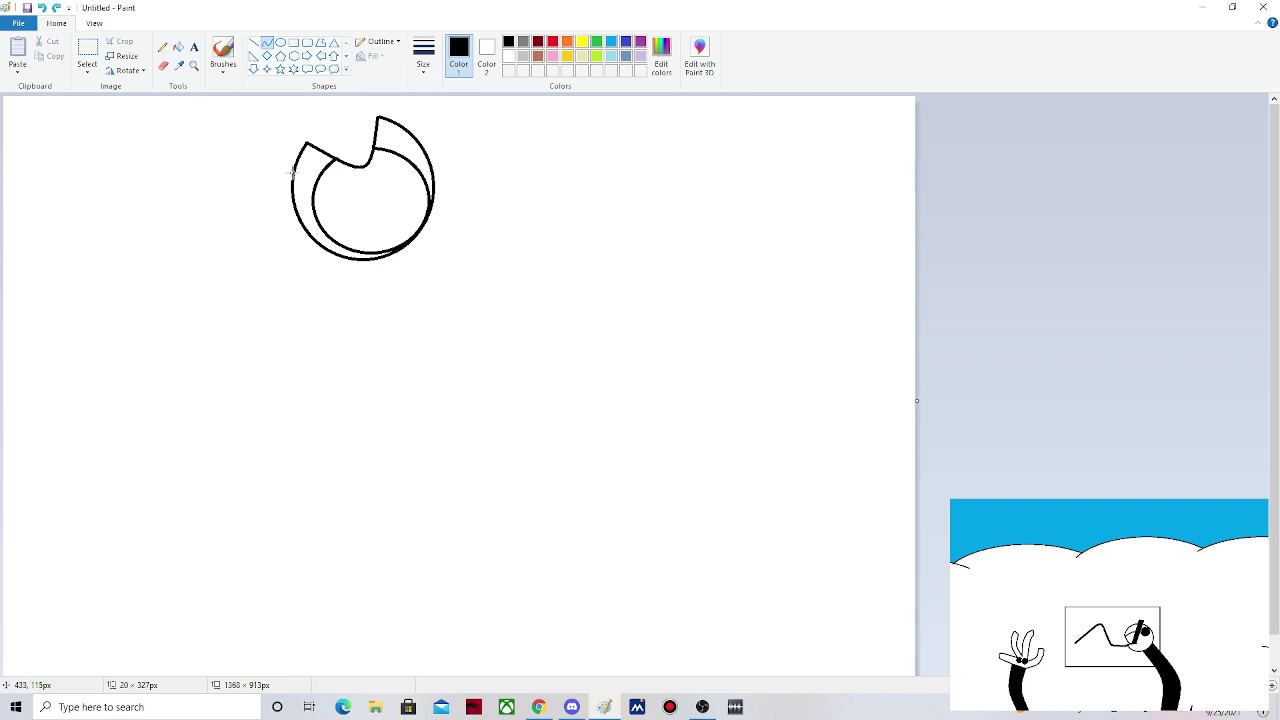
- Draw a slightly outward-bowed black curve of about 20 × 307 px down from the notched circle's left edge
{"action": "left_click_drag", "start_coordinate": [292, 172], "coordinate": [293, 378]}
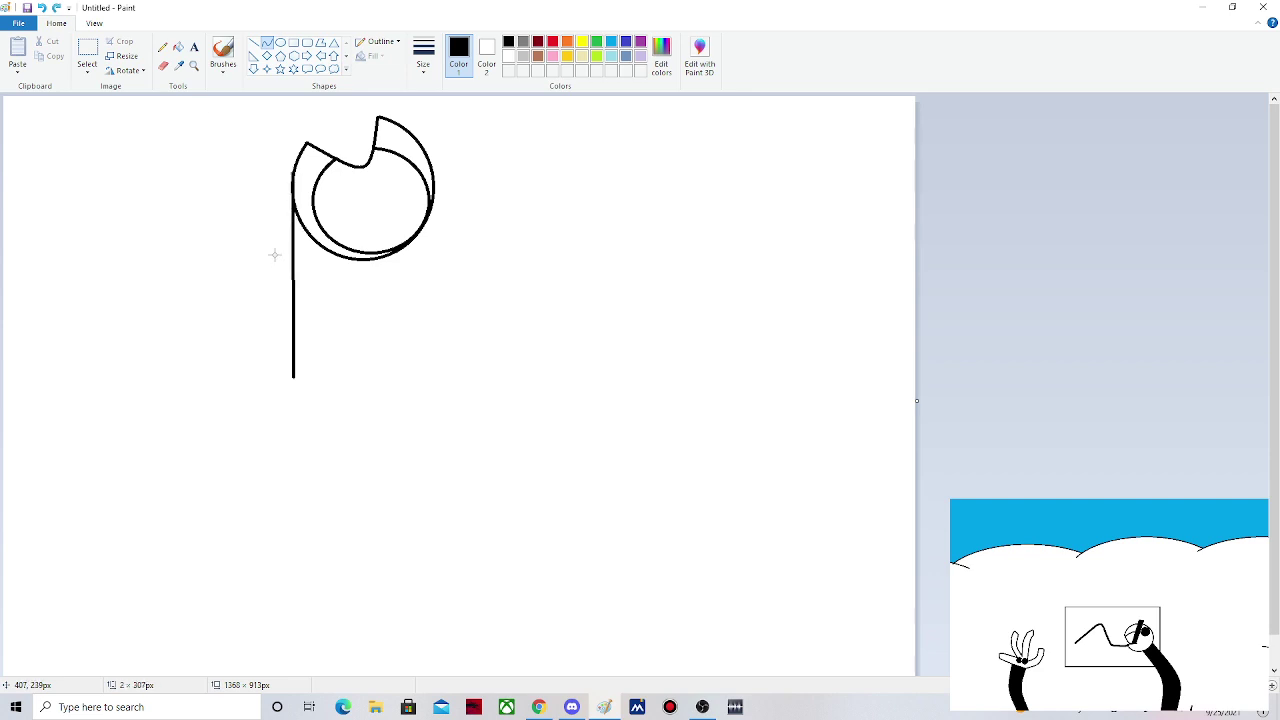
{"action": "left_click", "coordinate": [275, 255]}
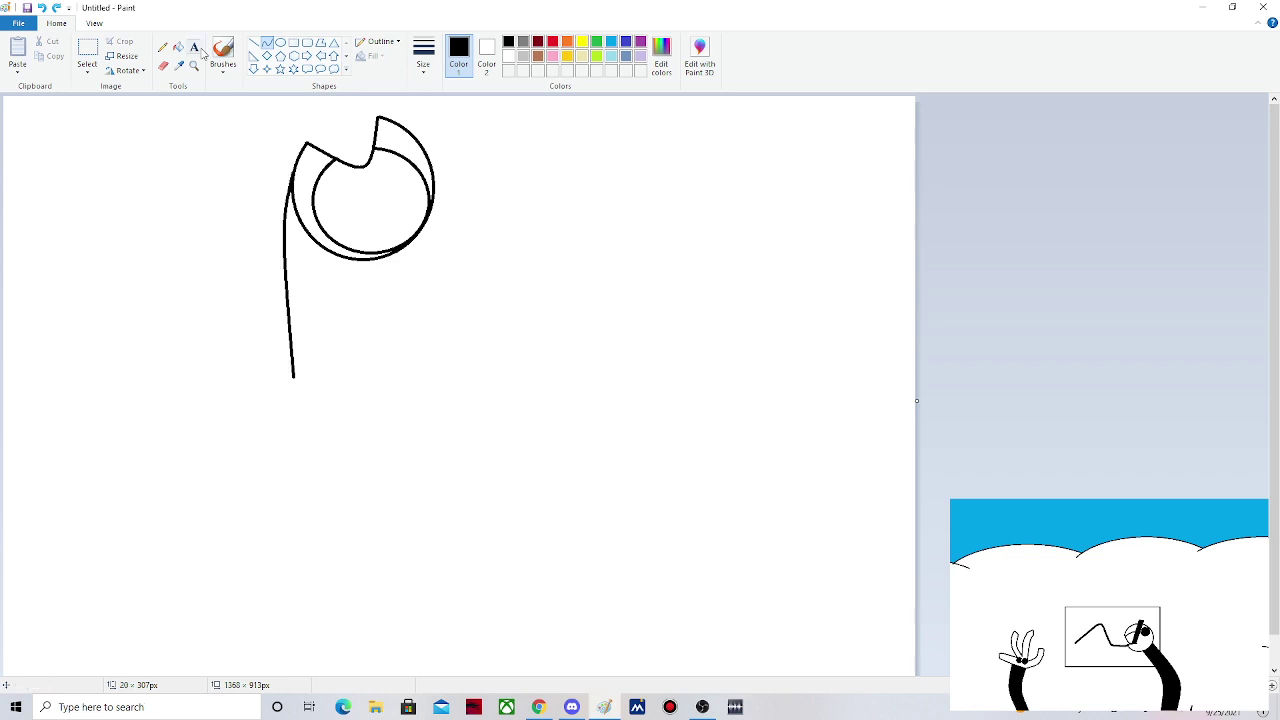
- Draw a black curve of about 18 × 264 px down from the notched circle's right edge, opposite the left-side curve
{"action": "left_click", "coordinate": [257, 46]}
{"action": "left_click", "coordinate": [266, 46]}
{"action": "mouse_move", "coordinate": [432, 198]}
{"action": "left_mouse_down"}
{"action": "mouse_move", "coordinate": [447, 373]}
{"action": "mouse_move", "coordinate": [436, 206]}
{"action": "left_mouse_up"}
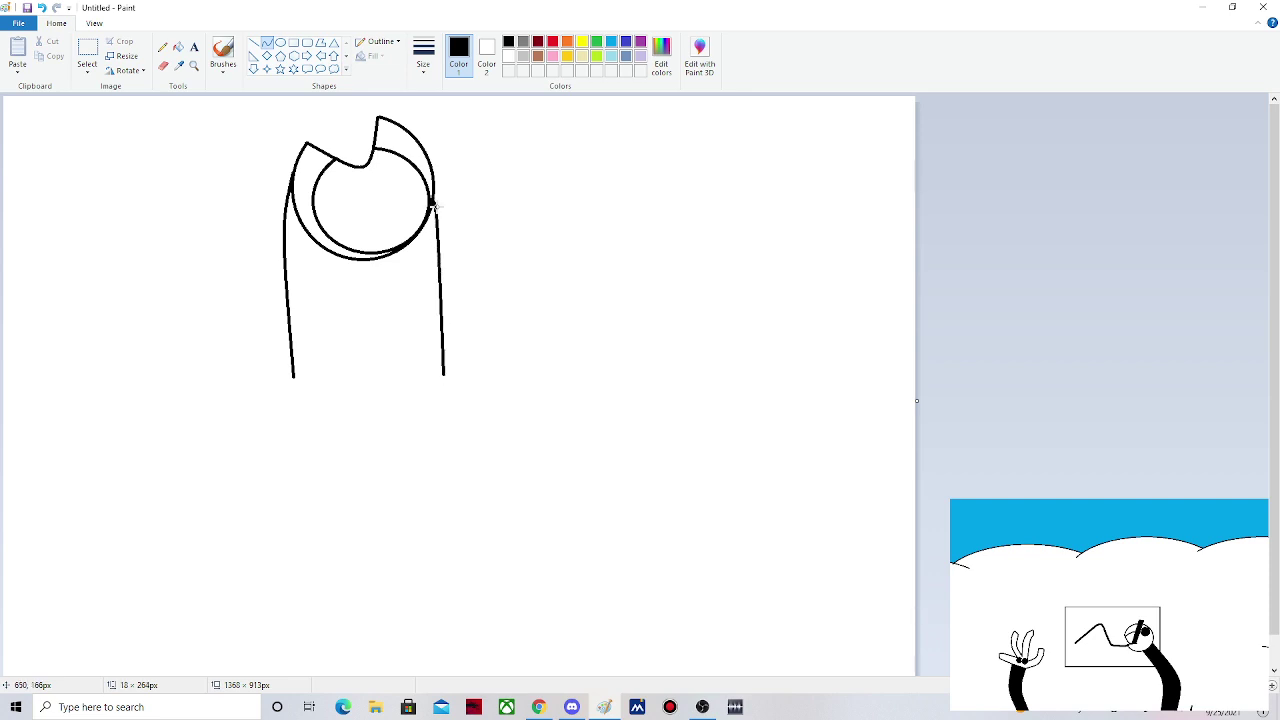
- Join the lower ends of the two side curves with three black arches forming a pointed, ragged hem
{"action": "left_click", "coordinate": [255, 45]}
{"action": "left_click", "coordinate": [267, 43]}
{"action": "left_click_drag", "start_coordinate": [293, 375], "coordinate": [332, 375]}
{"action": "left_click_drag", "start_coordinate": [332, 375], "coordinate": [324, 320]}
{"action": "left_click", "coordinate": [256, 43]}
{"action": "left_click_drag", "start_coordinate": [331, 376], "coordinate": [357, 305]}
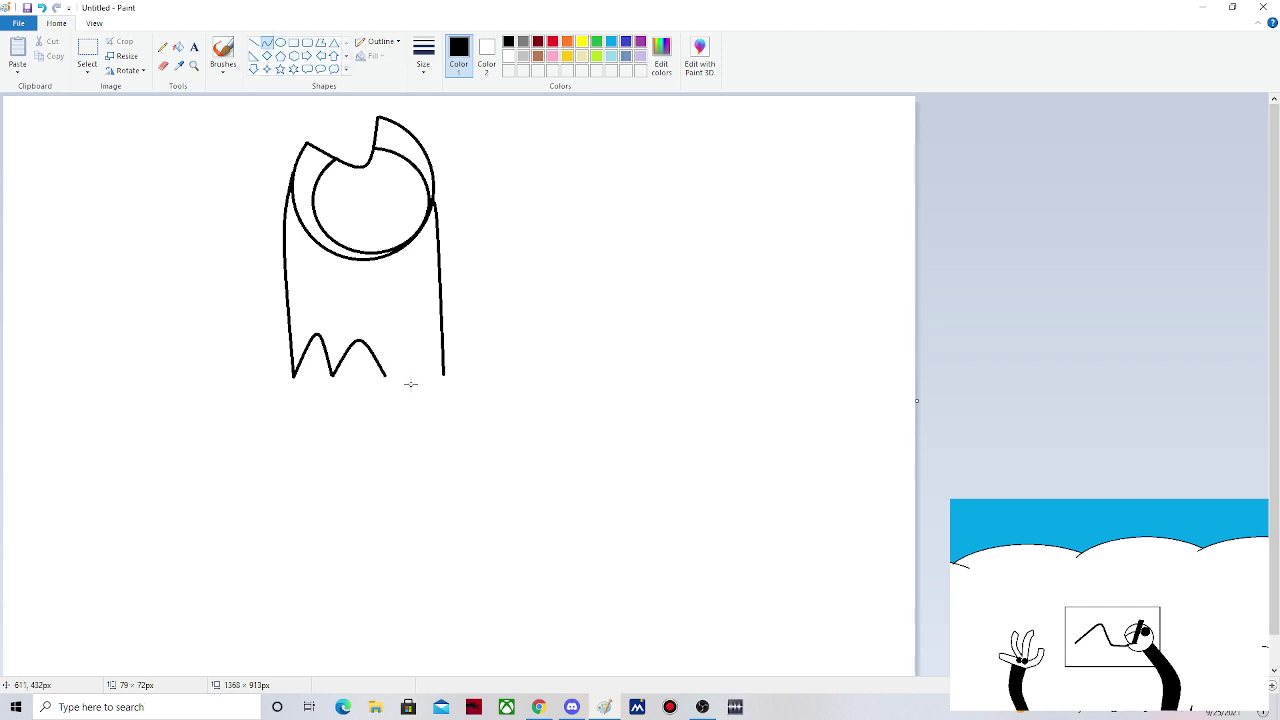
{"action": "left_click_drag", "start_coordinate": [385, 376], "coordinate": [406, 327]}
- Fill the body below the circle and the two crescents around the inner ellipse with black
{"action": "left_click", "coordinate": [178, 46]}
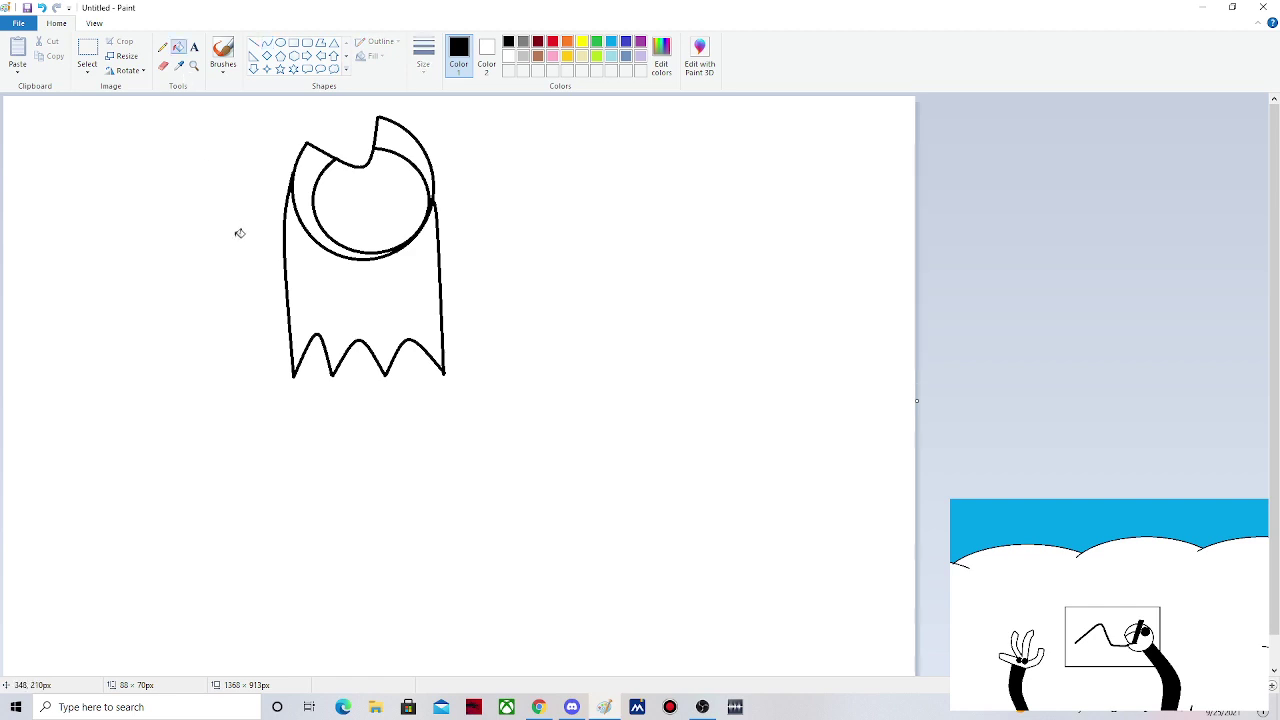
{"action": "left_click", "coordinate": [340, 273]}
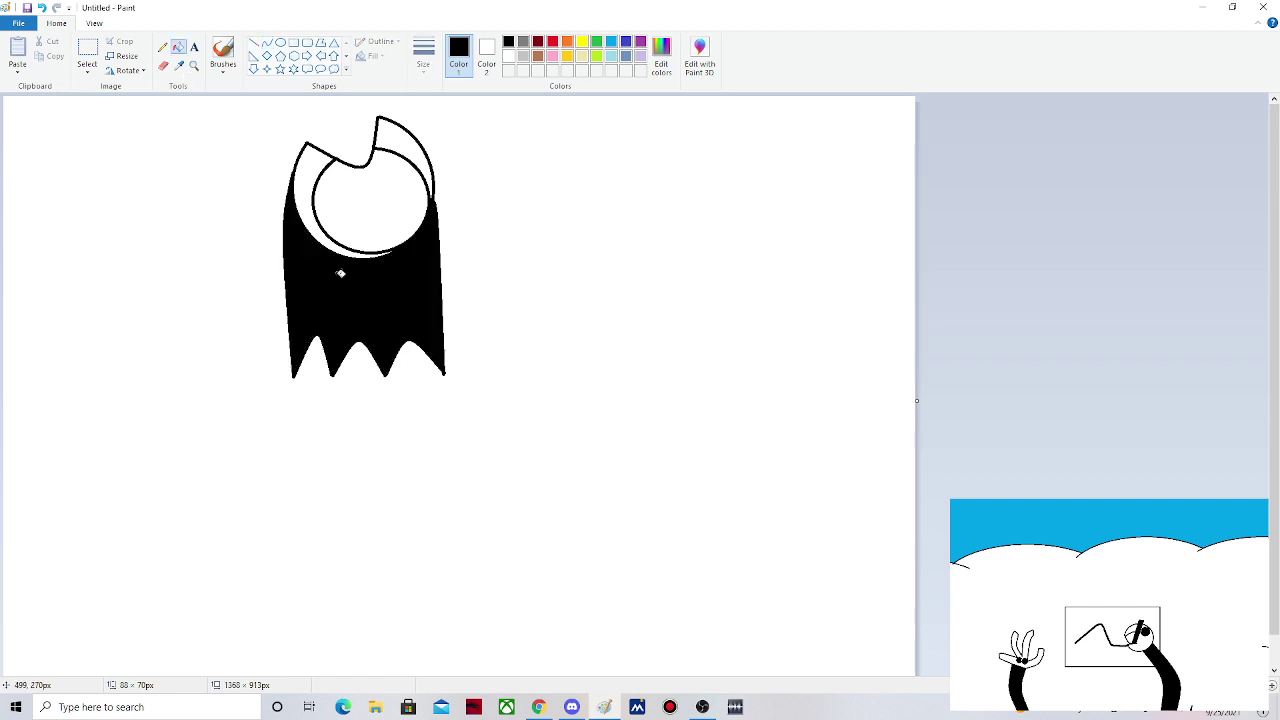
{"action": "left_click", "coordinate": [350, 254]}
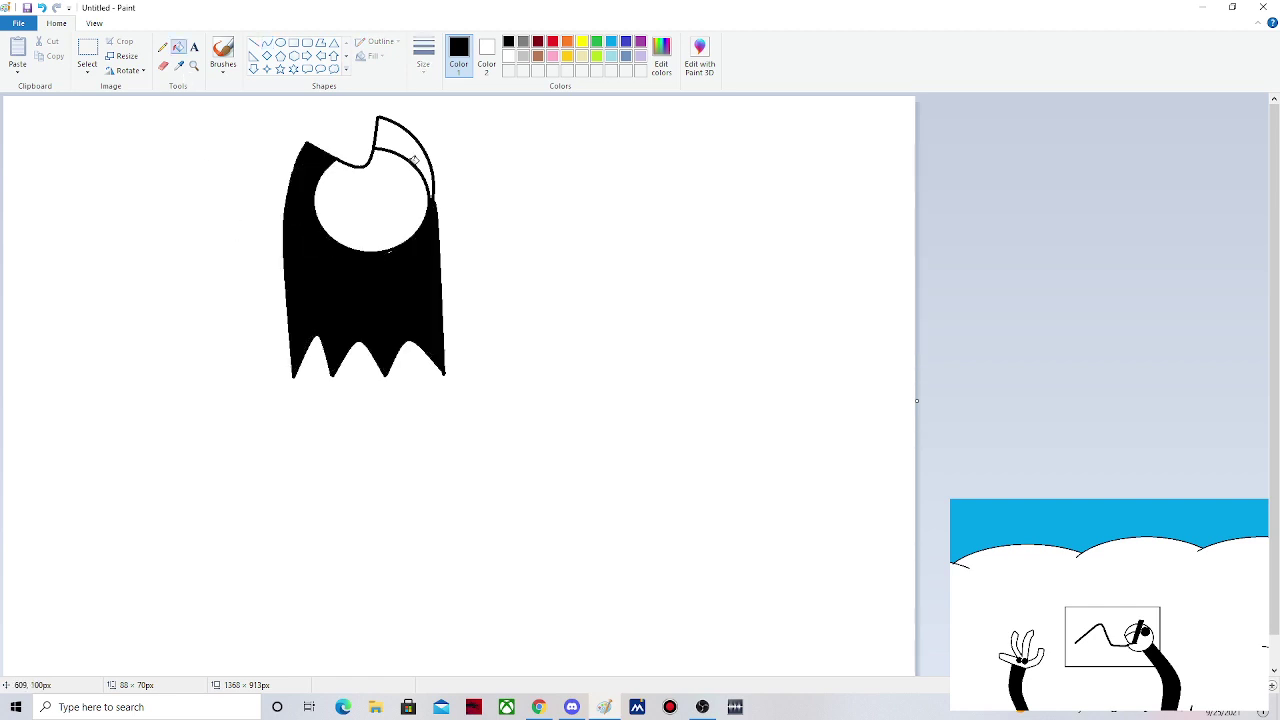
{"action": "left_click", "coordinate": [414, 160]}
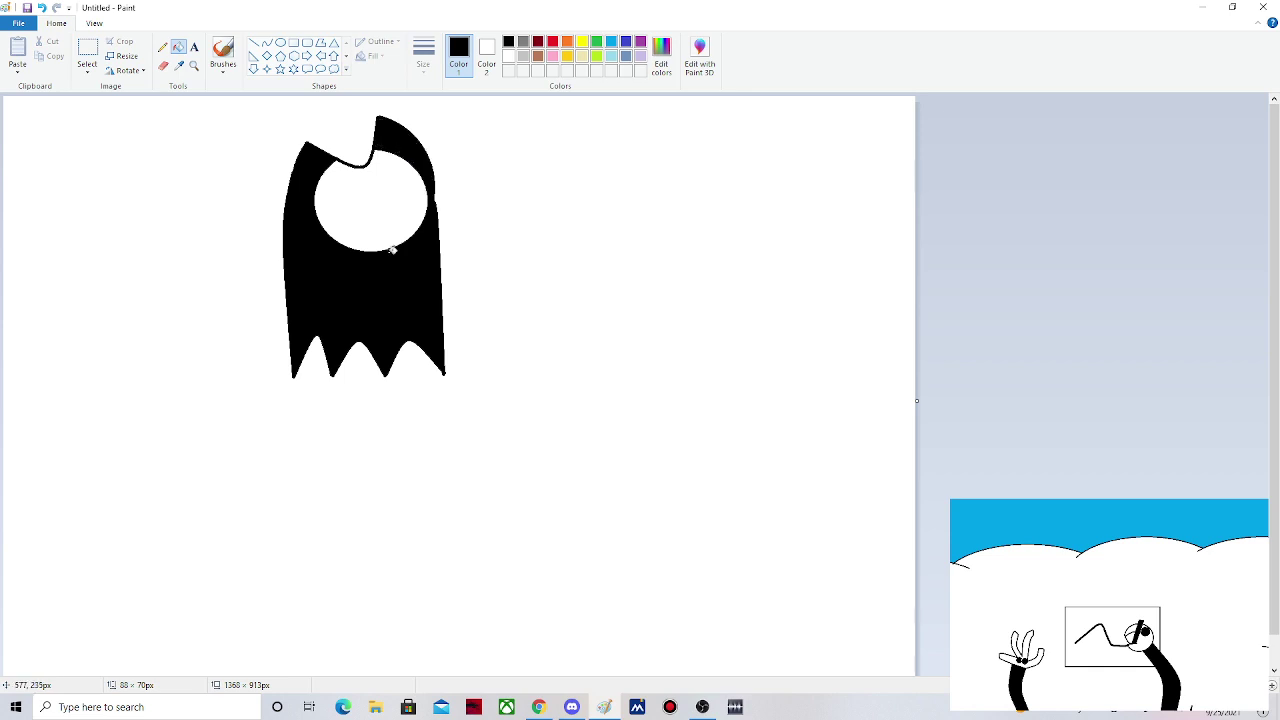
{"action": "left_click", "coordinate": [163, 65]}
{"action": "left_click_drag", "start_coordinate": [406, 275], "coordinate": [388, 261]}
{"action": "key", "text": "ctrl+z"}
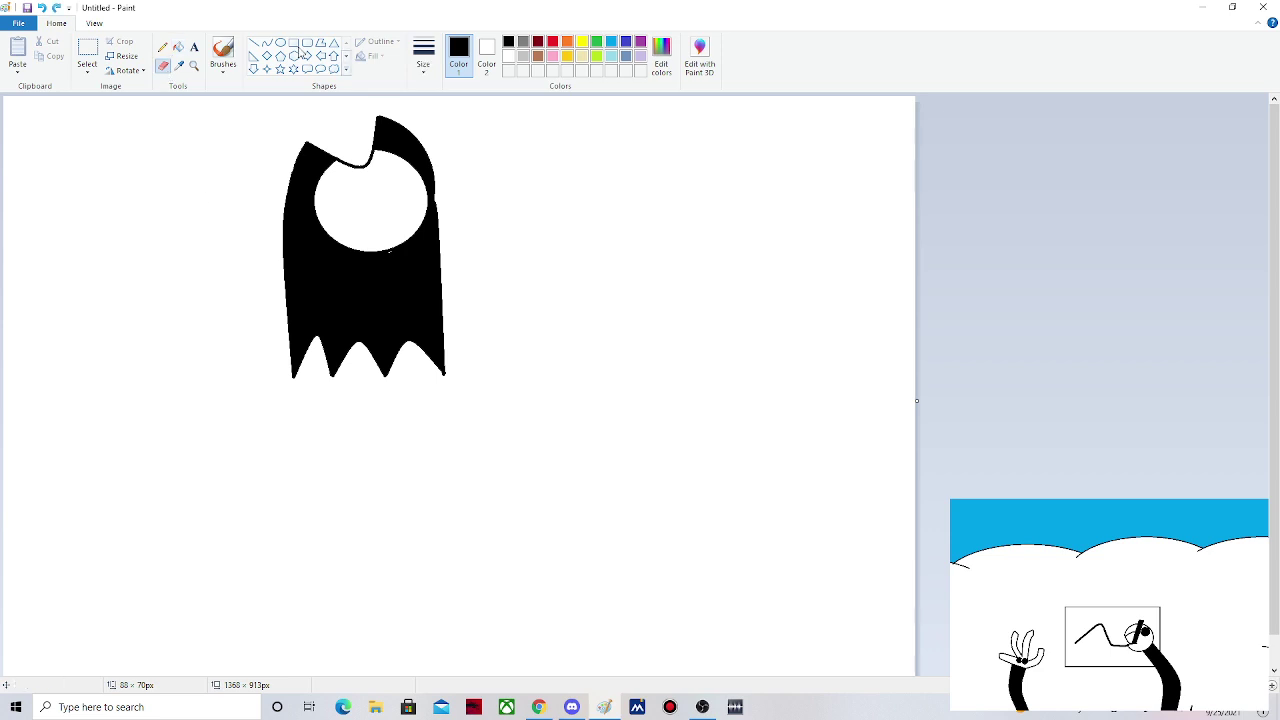
- Undo the black fills, the arched hem and the right-side curve, keeping the left-side curve
{"action": "left_click", "coordinate": [222, 55]}
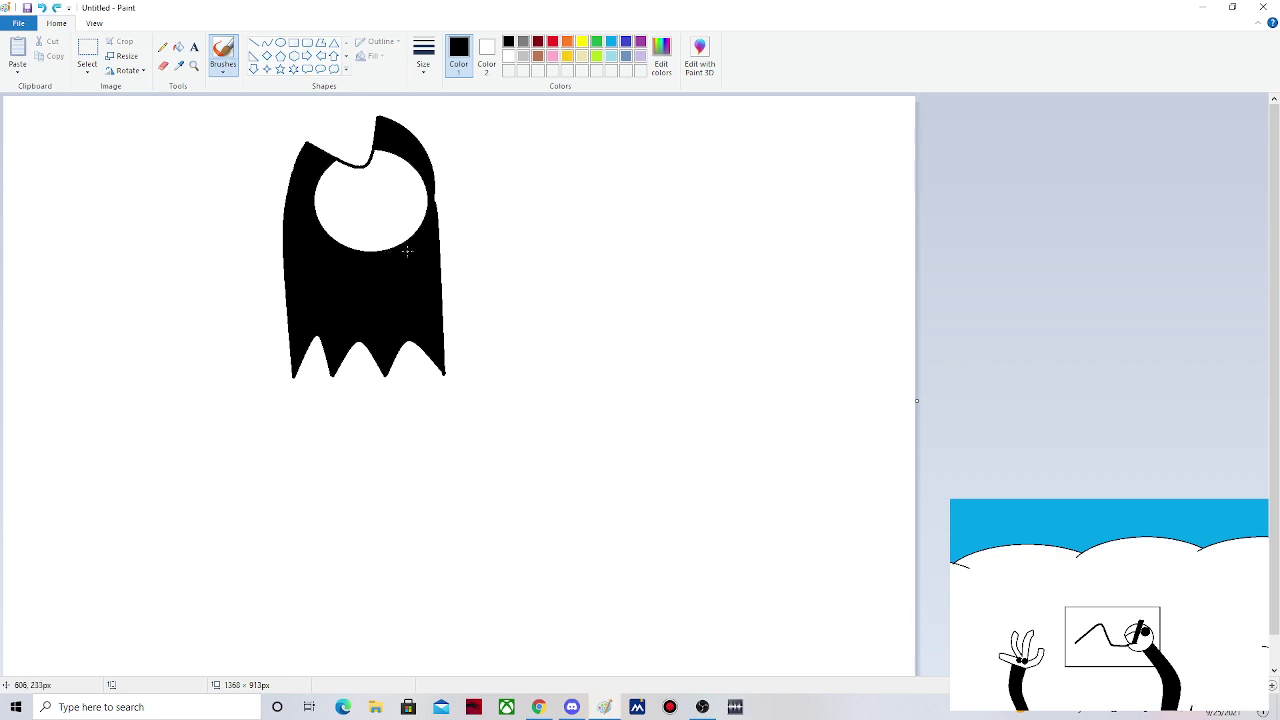
{"action": "left_click_drag", "start_coordinate": [407, 251], "coordinate": [408, 270]}
{"action": "left_click", "coordinate": [41, 8]}
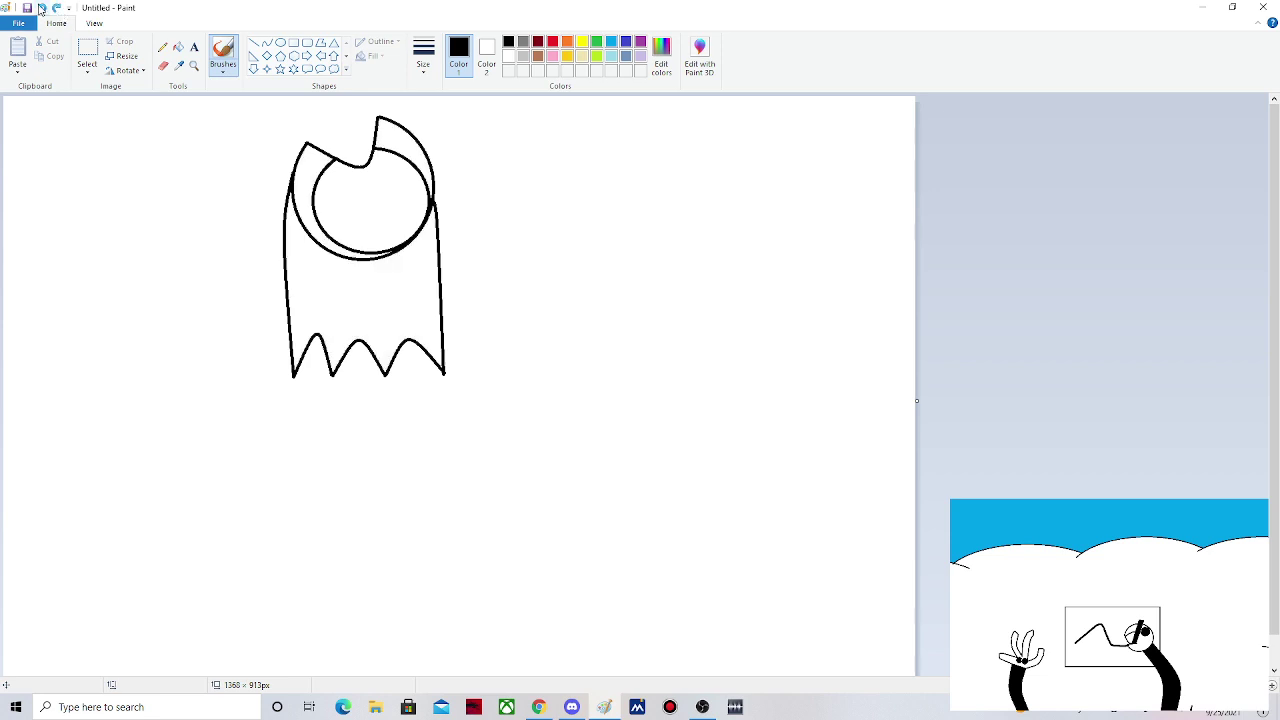
{"action": "left_click", "coordinate": [41, 8]}
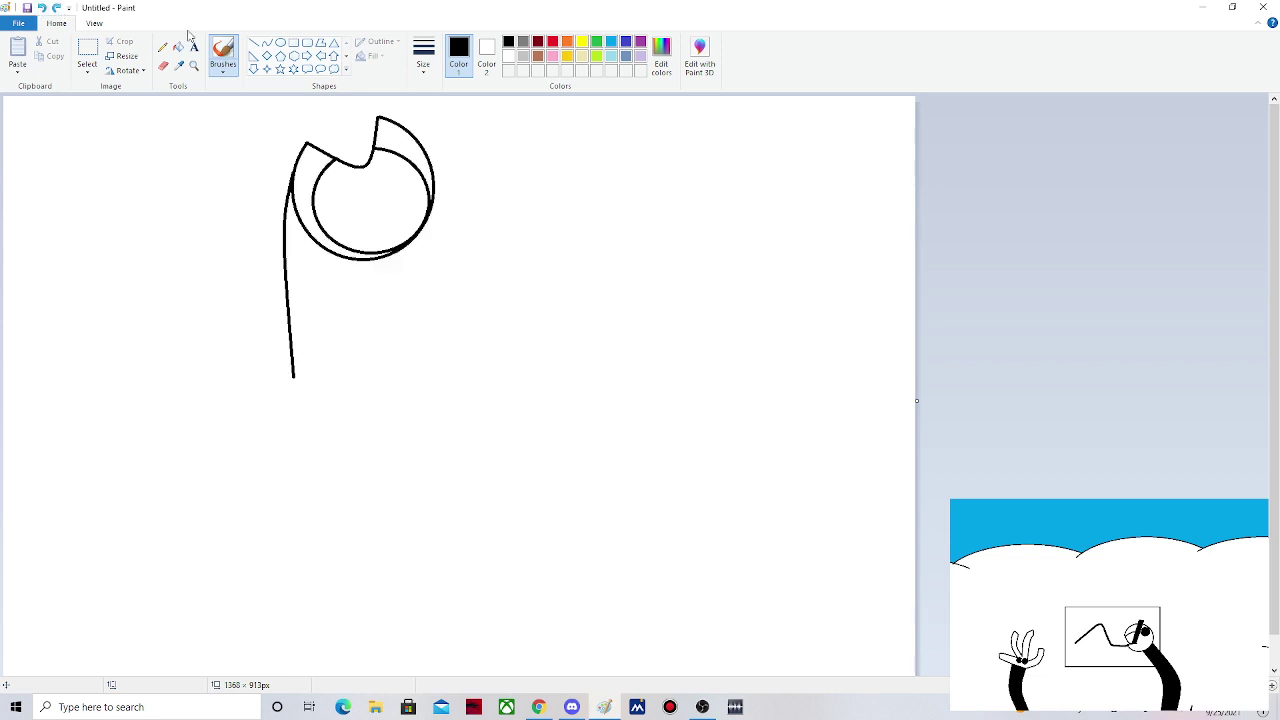
{"action": "left_click", "coordinate": [267, 42]}
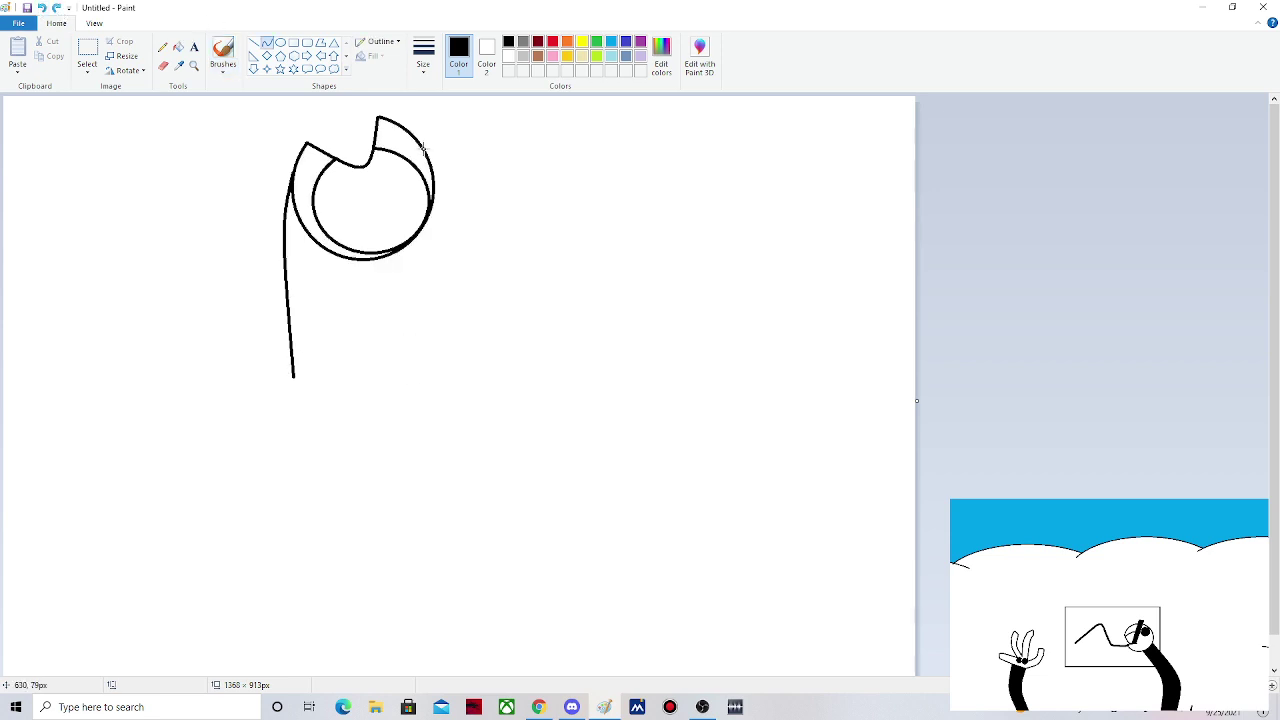
{"action": "left_click_drag", "start_coordinate": [423, 147], "coordinate": [440, 372]}
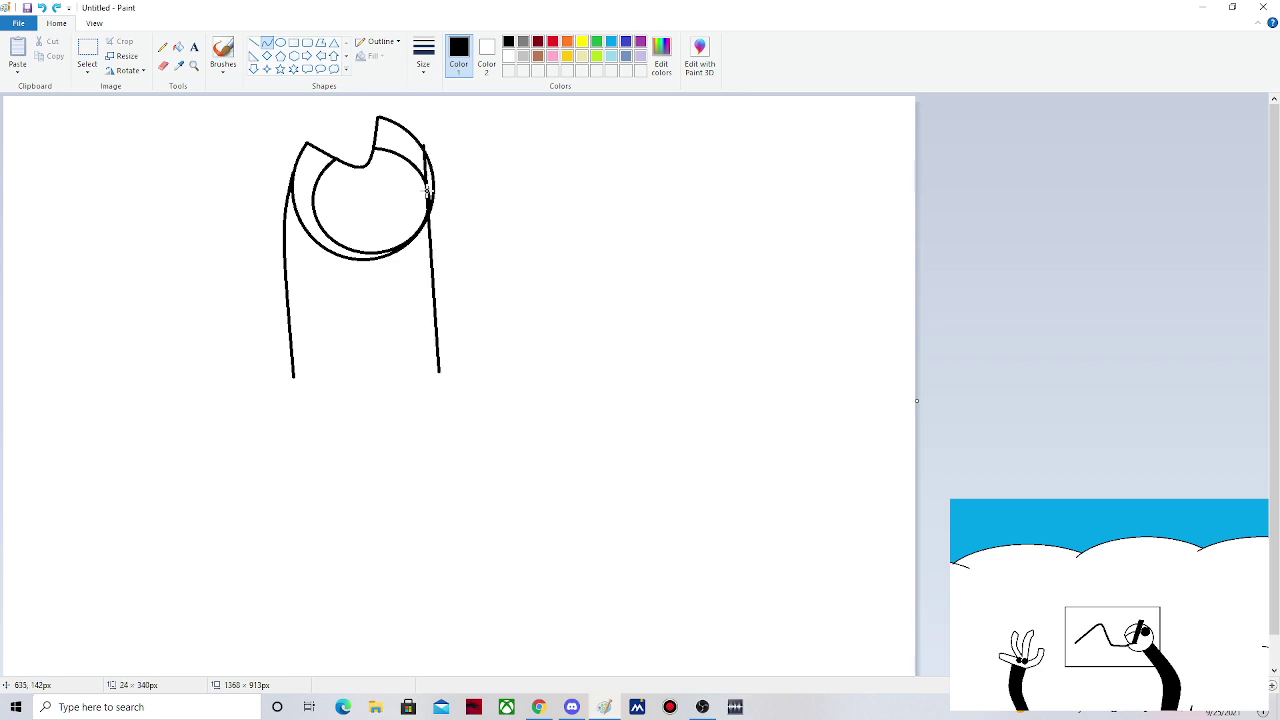
{"action": "left_click_drag", "start_coordinate": [427, 190], "coordinate": [436, 192]}
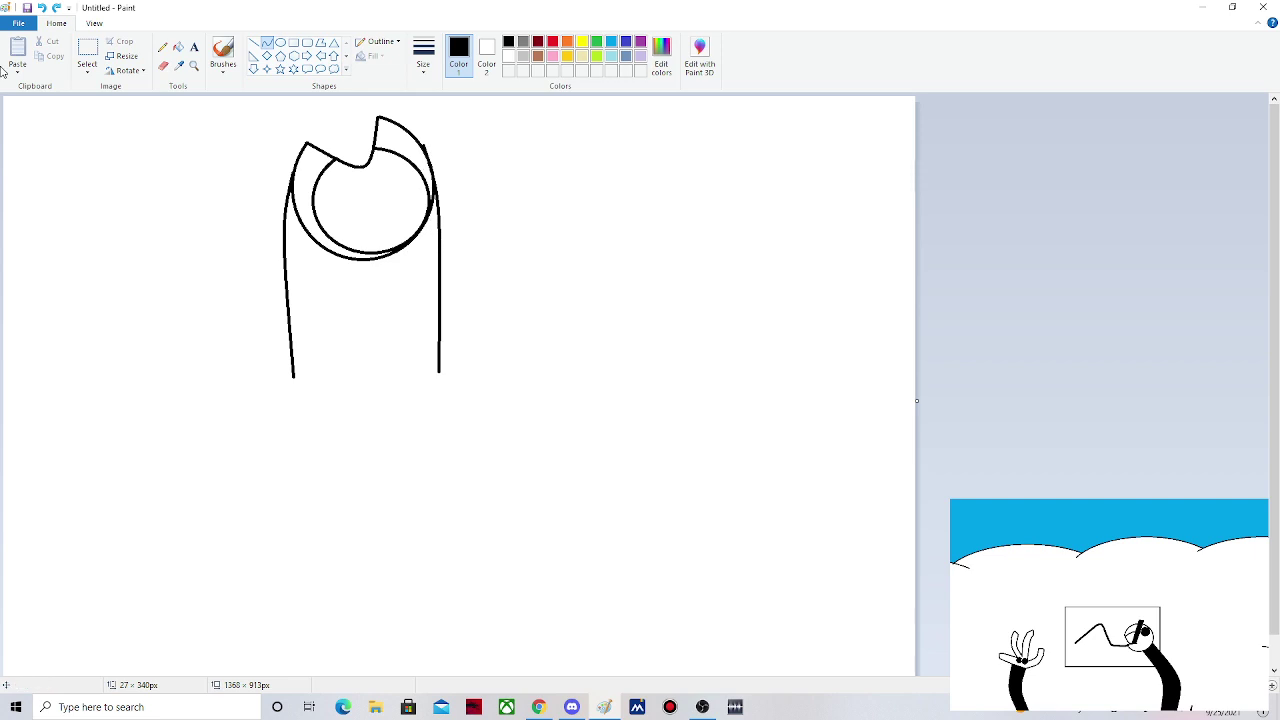
{"action": "key", "text": "ctrl+z"}
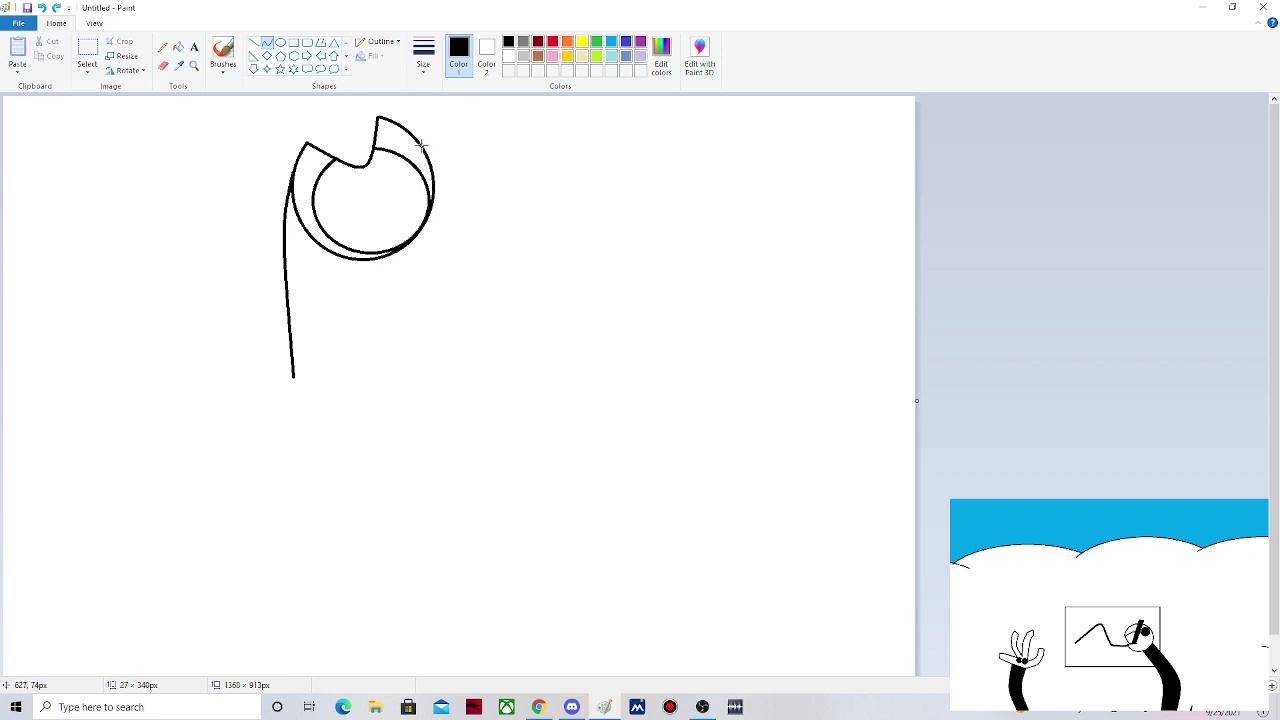
- Draw an outward-bowed black curve of about 35 × 344 px down from the notched circle's upper-right arc
{"action": "left_click", "coordinate": [419, 143]}
{"action": "left_click_drag", "start_coordinate": [419, 143], "coordinate": [438, 172]}
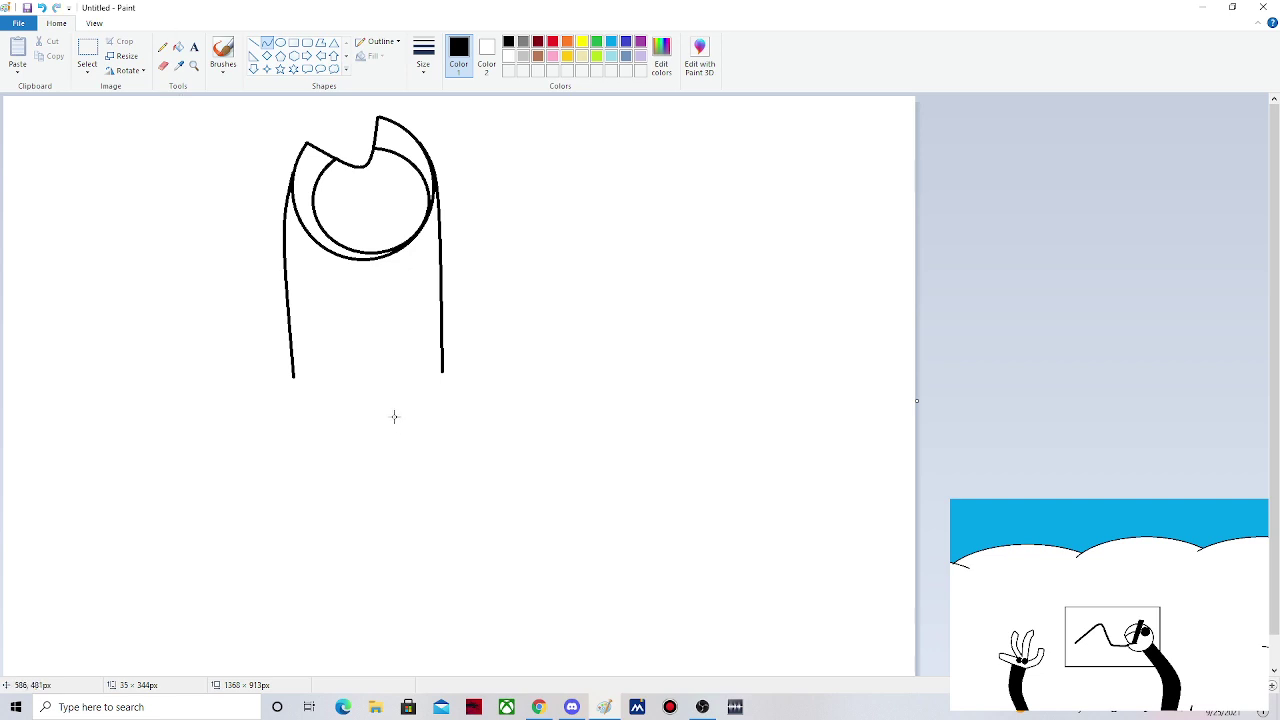
- Switch to OBS to check the stream chat, and return to Paint
{"action": "left_click", "coordinate": [704, 708]}
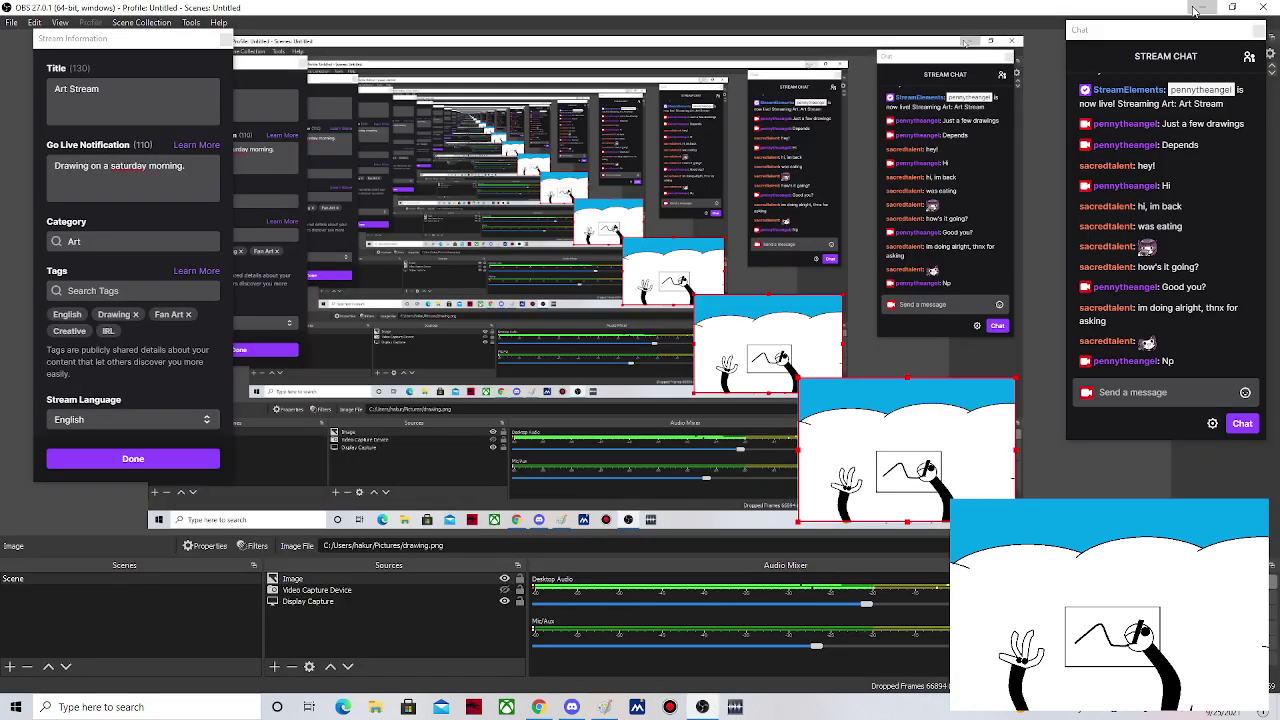
{"action": "left_click", "coordinate": [1193, 10]}
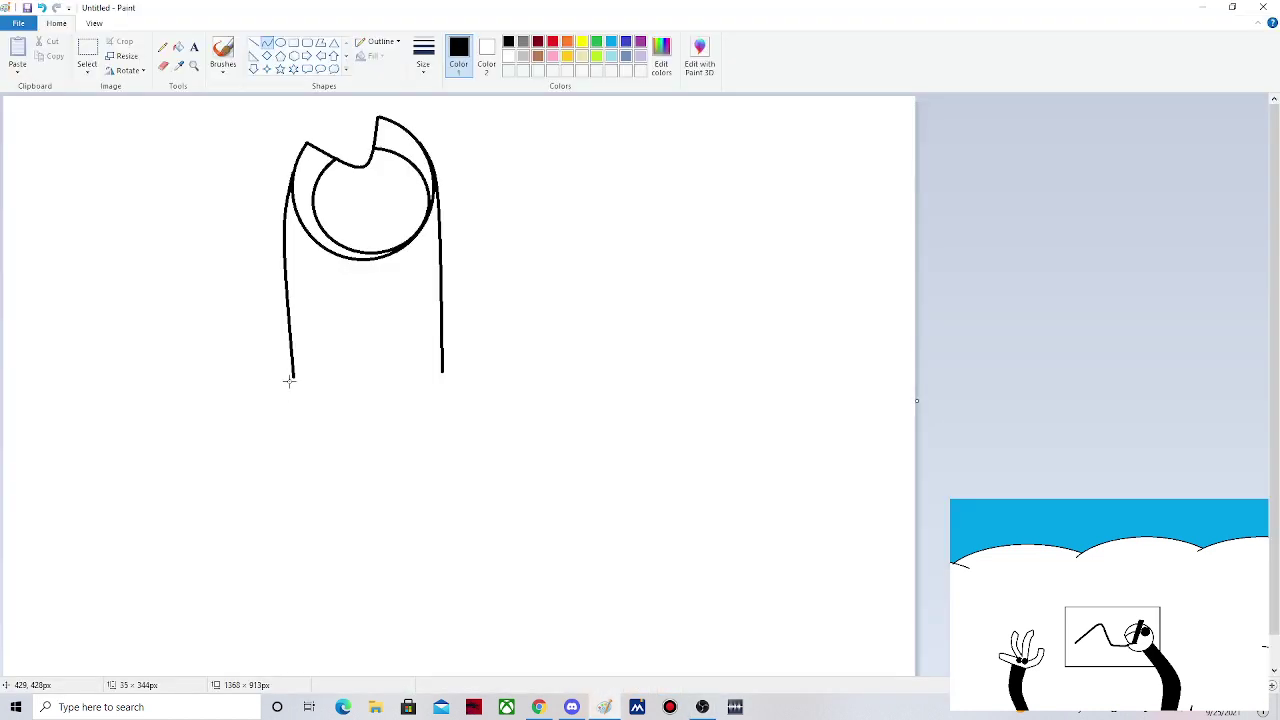
- Draw three connected black arches between the lower ends of the side curves to close the body with a ragged hem
{"action": "mouse_move", "coordinate": [290, 378]}
{"action": "left_mouse_down"}
{"action": "mouse_move", "coordinate": [334, 373]}
{"action": "mouse_move", "coordinate": [288, 310]}
{"action": "left_mouse_up"}
{"action": "left_click", "coordinate": [255, 44]}
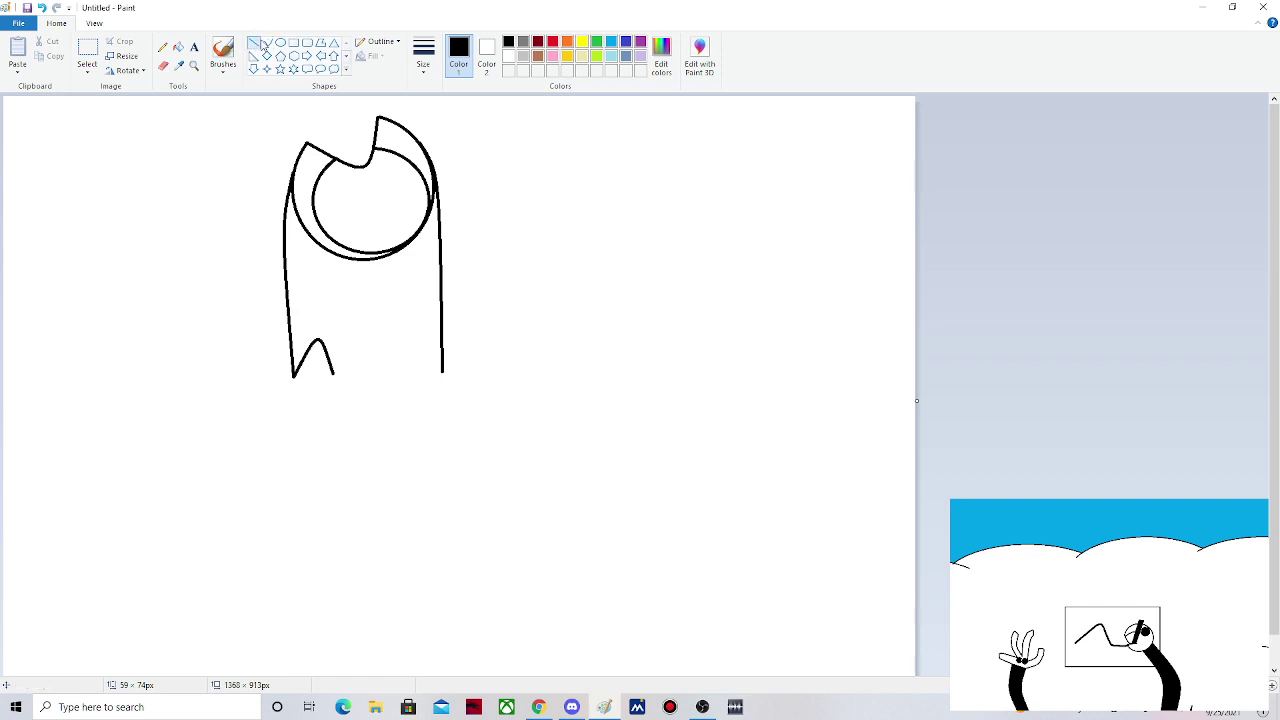
{"action": "left_click", "coordinate": [266, 44]}
{"action": "mouse_move", "coordinate": [331, 374]}
{"action": "left_mouse_down"}
{"action": "mouse_move", "coordinate": [377, 376]}
{"action": "mouse_move", "coordinate": [368, 322]}
{"action": "left_mouse_up"}
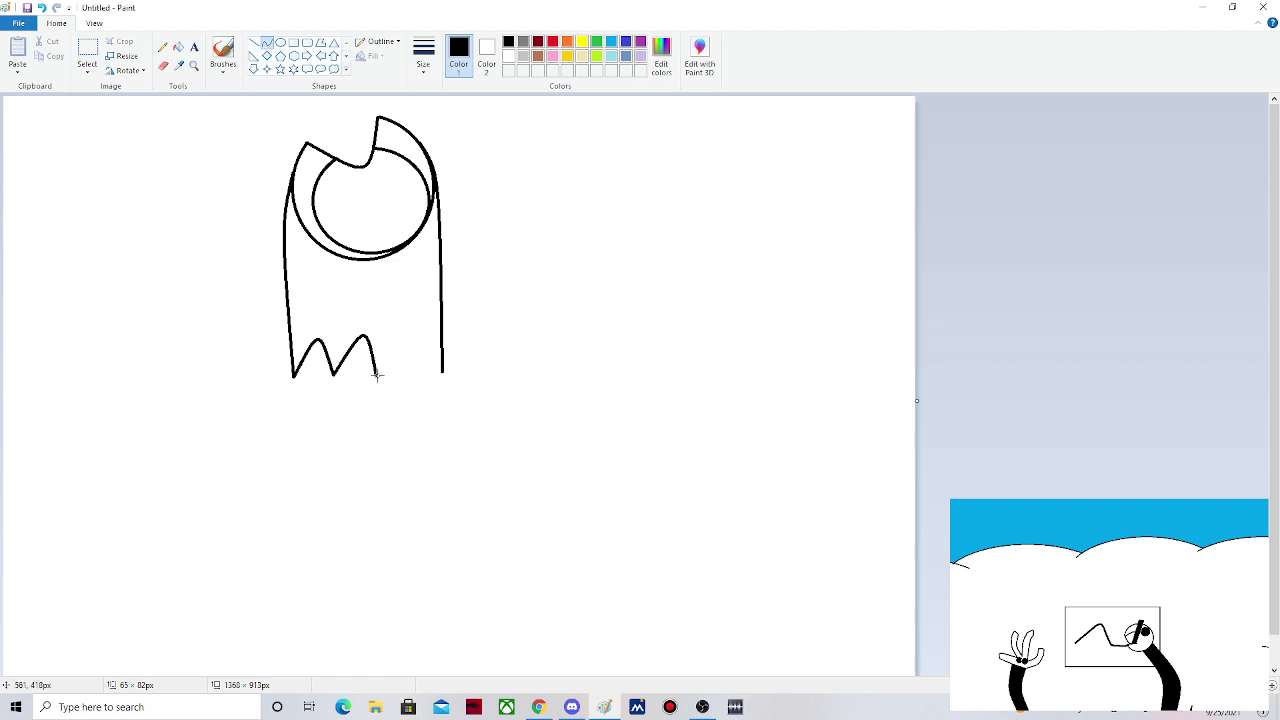
{"action": "mouse_move", "coordinate": [377, 375]}
{"action": "left_mouse_down"}
{"action": "mouse_move", "coordinate": [443, 371]}
{"action": "mouse_move", "coordinate": [402, 314]}
{"action": "left_mouse_up"}
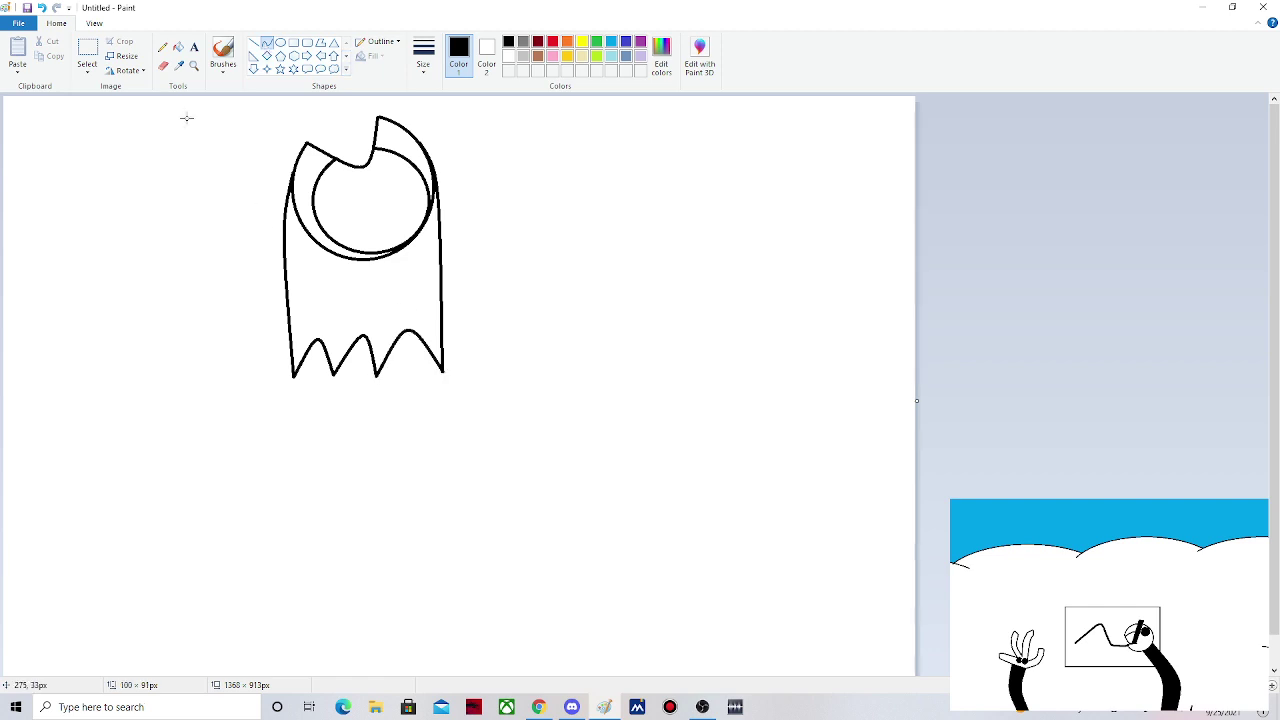
- Fill the crescent around the inner ellipse and the body below it with black, leaving the ellipse white
{"action": "left_click", "coordinate": [178, 47]}
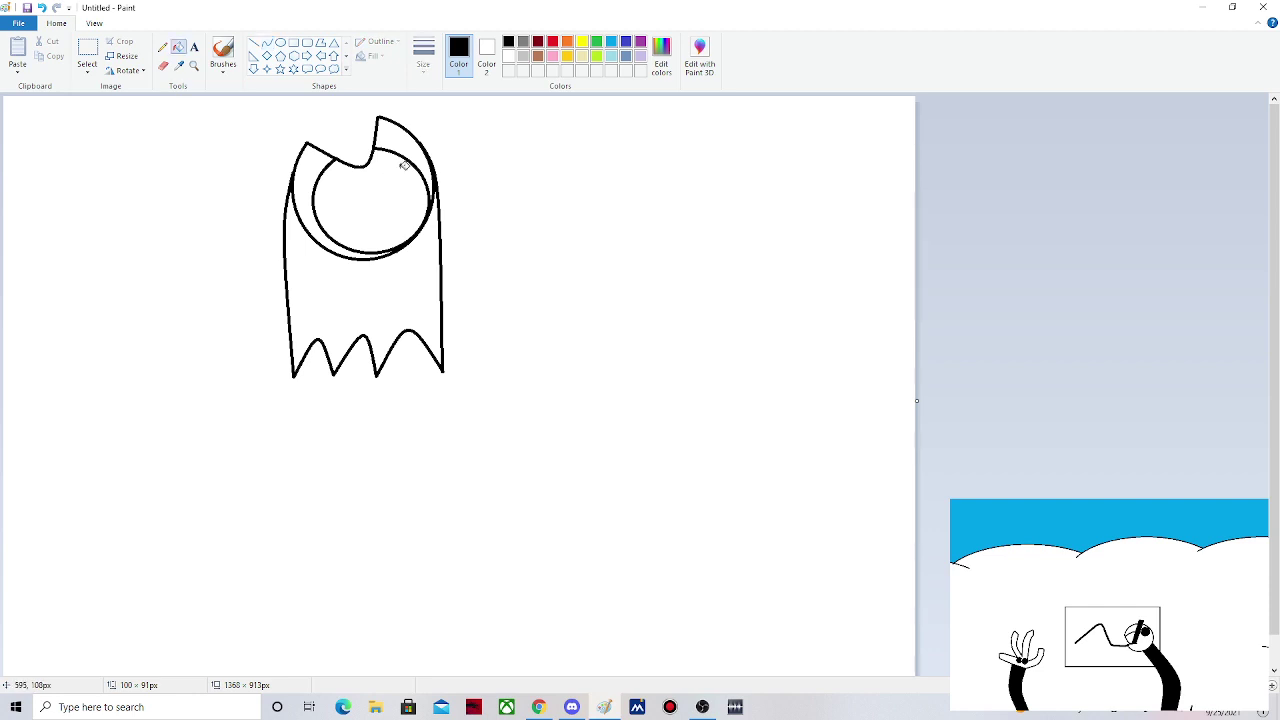
{"action": "left_click", "coordinate": [402, 163]}
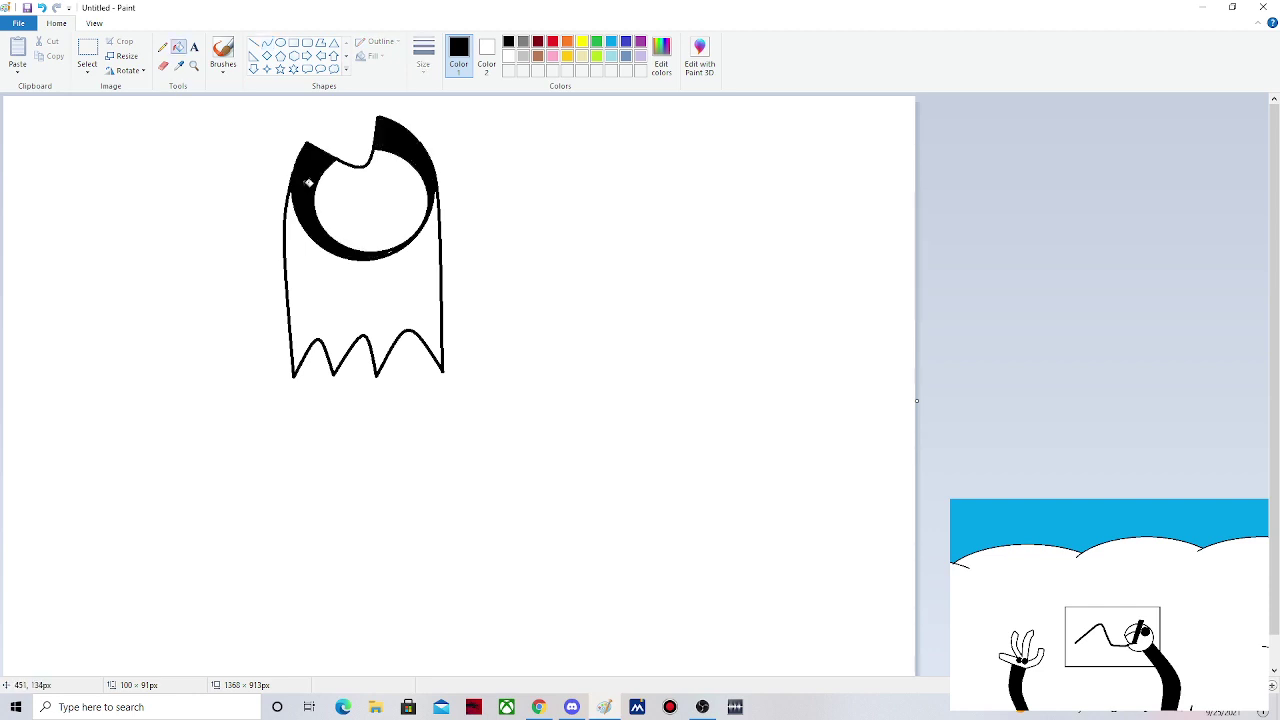
{"action": "left_click", "coordinate": [342, 286]}
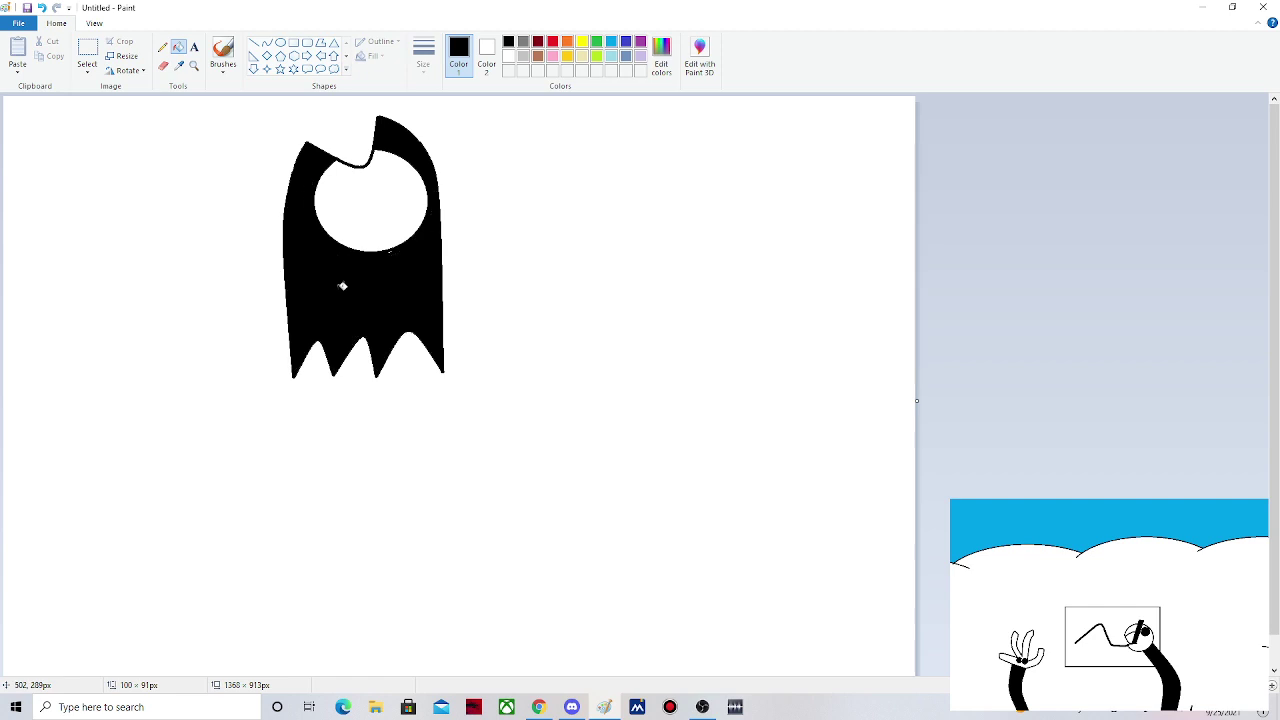
- Paint over the white fleck below the ellipse, then add dark gray (85, 85, 85) as a custom color for drawing
{"action": "left_click", "coordinate": [163, 66]}
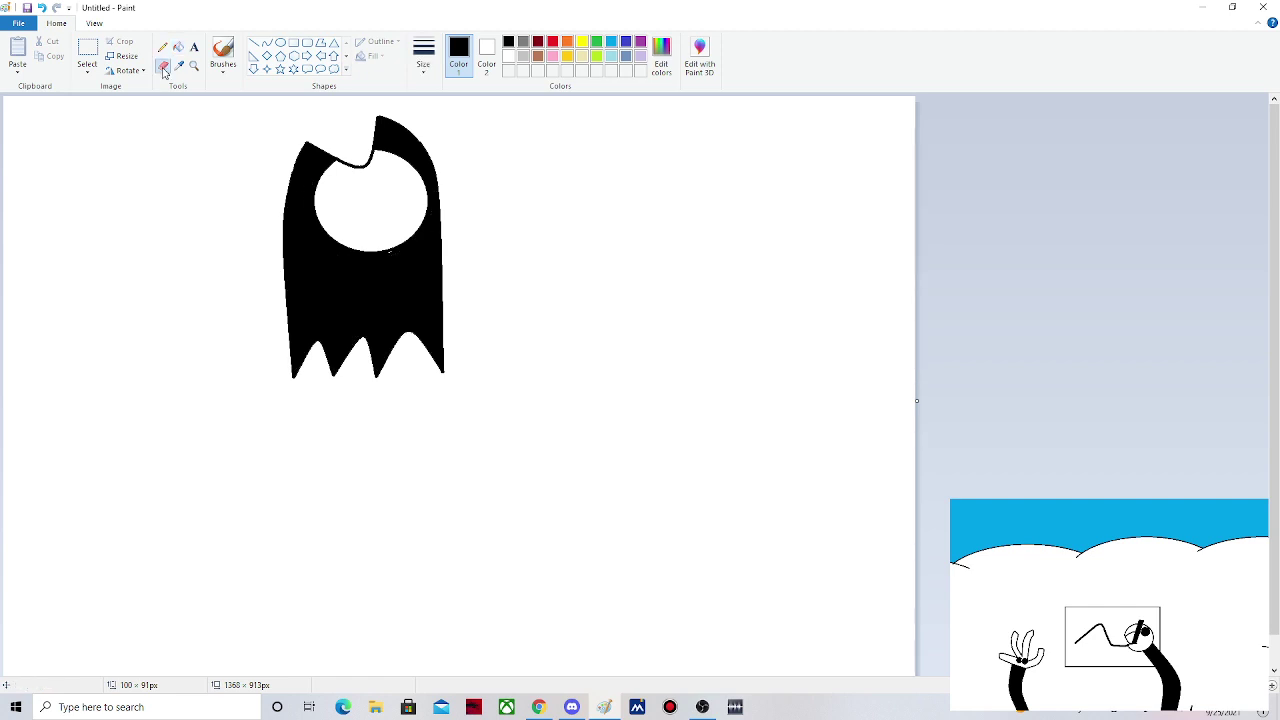
{"action": "left_click", "coordinate": [222, 50]}
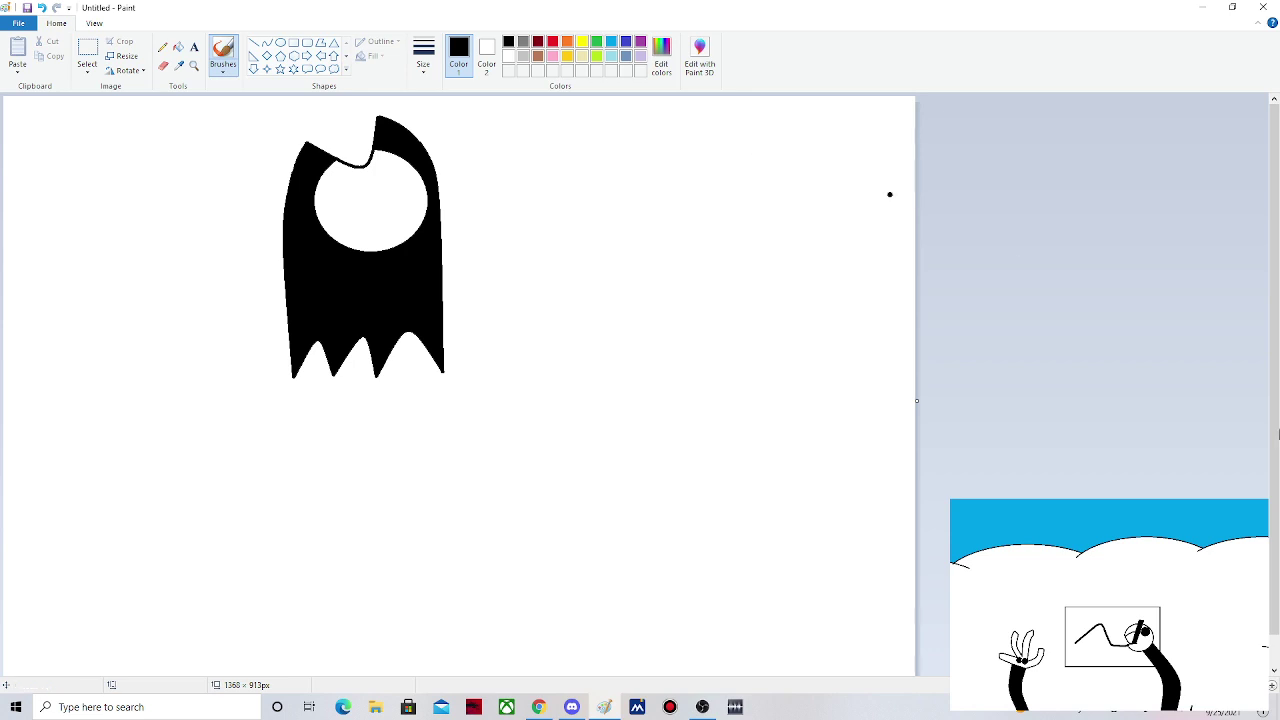
{"action": "left_click", "coordinate": [1271, 687]}
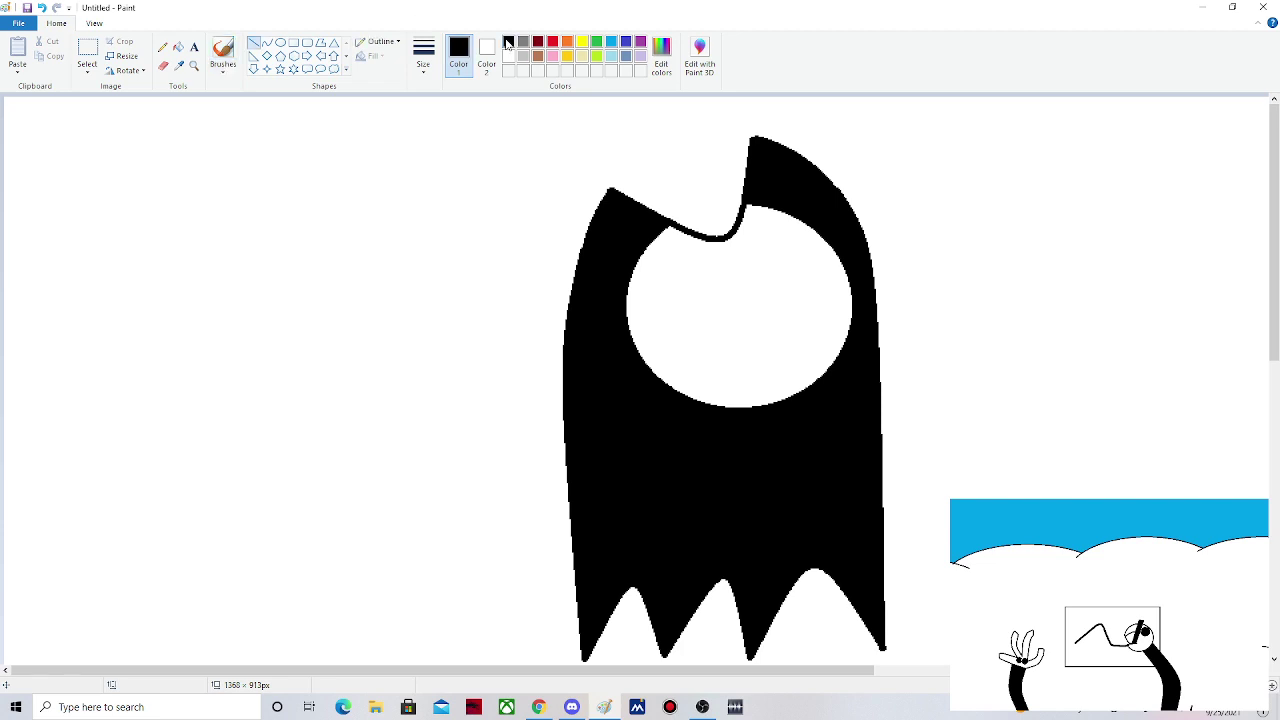
{"action": "double_click", "coordinate": [508, 42]}
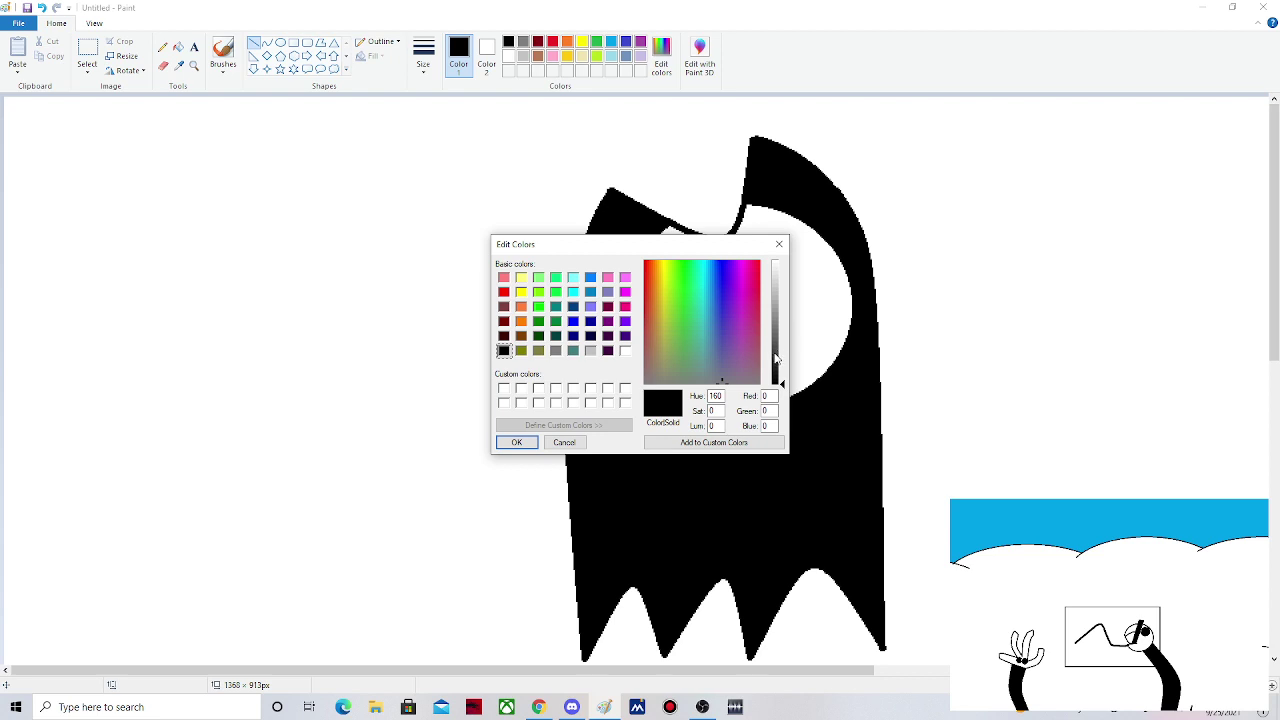
{"action": "left_click", "coordinate": [776, 343]}
{"action": "left_click", "coordinate": [714, 442]}
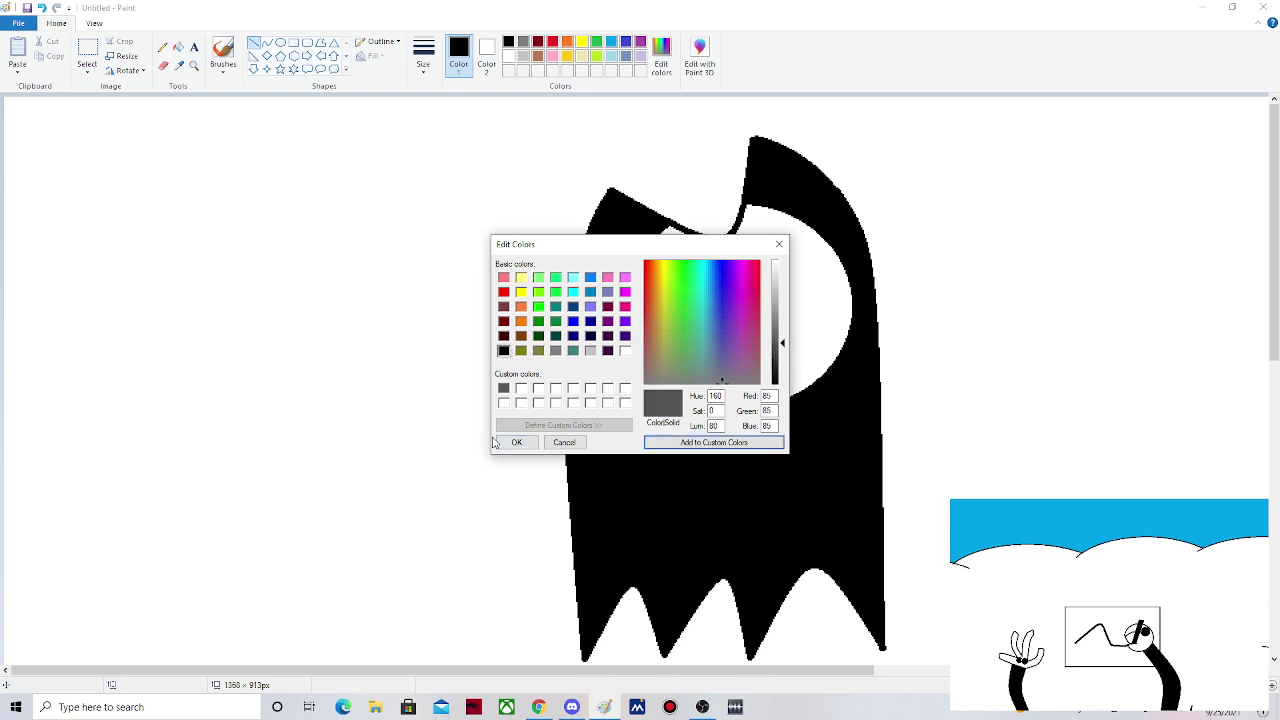
{"action": "left_click", "coordinate": [516, 442]}
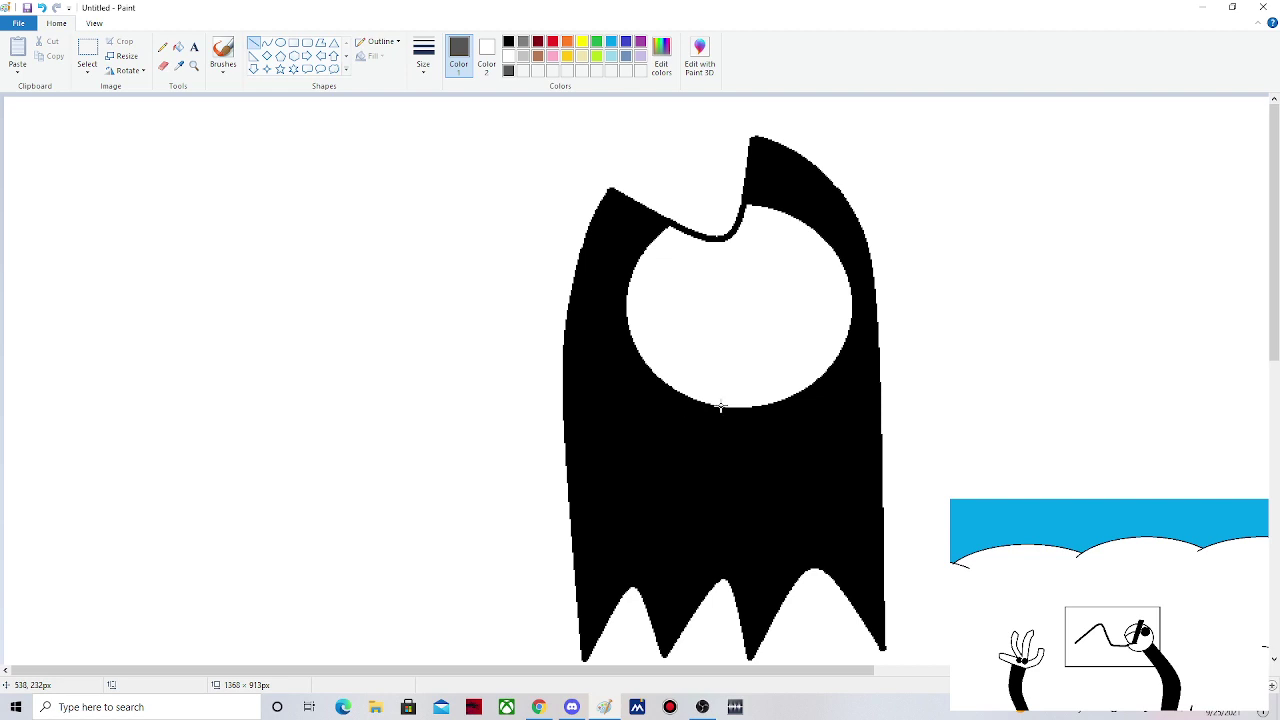
- Draw two short dark gray neck lines running down from the lower edge of the white ellipse
{"action": "left_click_drag", "start_coordinate": [721, 407], "coordinate": [717, 489]}
{"action": "left_click_drag", "start_coordinate": [718, 490], "coordinate": [720, 432]}
{"action": "left_click_drag", "start_coordinate": [718, 467], "coordinate": [716, 458]}
{"action": "left_click", "coordinate": [787, 409]}
{"action": "left_click_drag", "start_coordinate": [776, 404], "coordinate": [780, 461]}
{"action": "left_click", "coordinate": [1034, 385]}
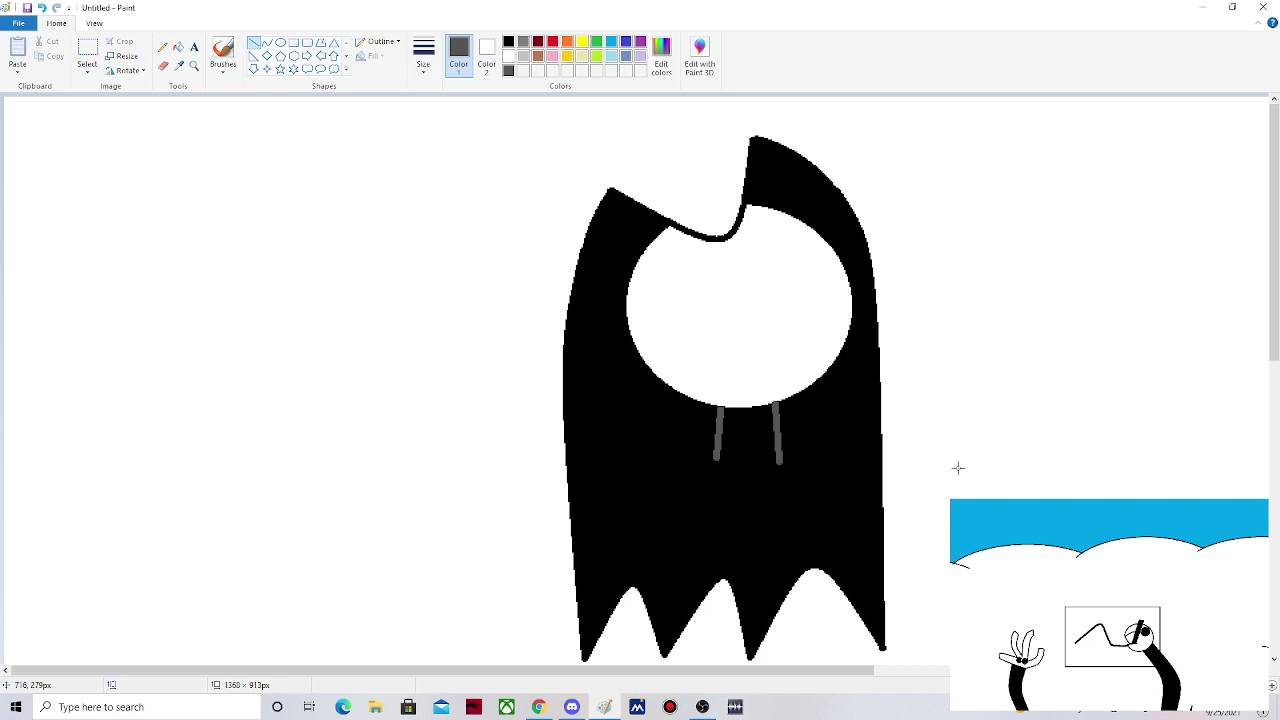
- Draw dark gray shoulder lines outward from the lower ends of both neck lines, the right one about 26 × 2 px
{"action": "scroll", "coordinate": [790, 445], "scroll_direction": "down", "scroll_amount": 3}
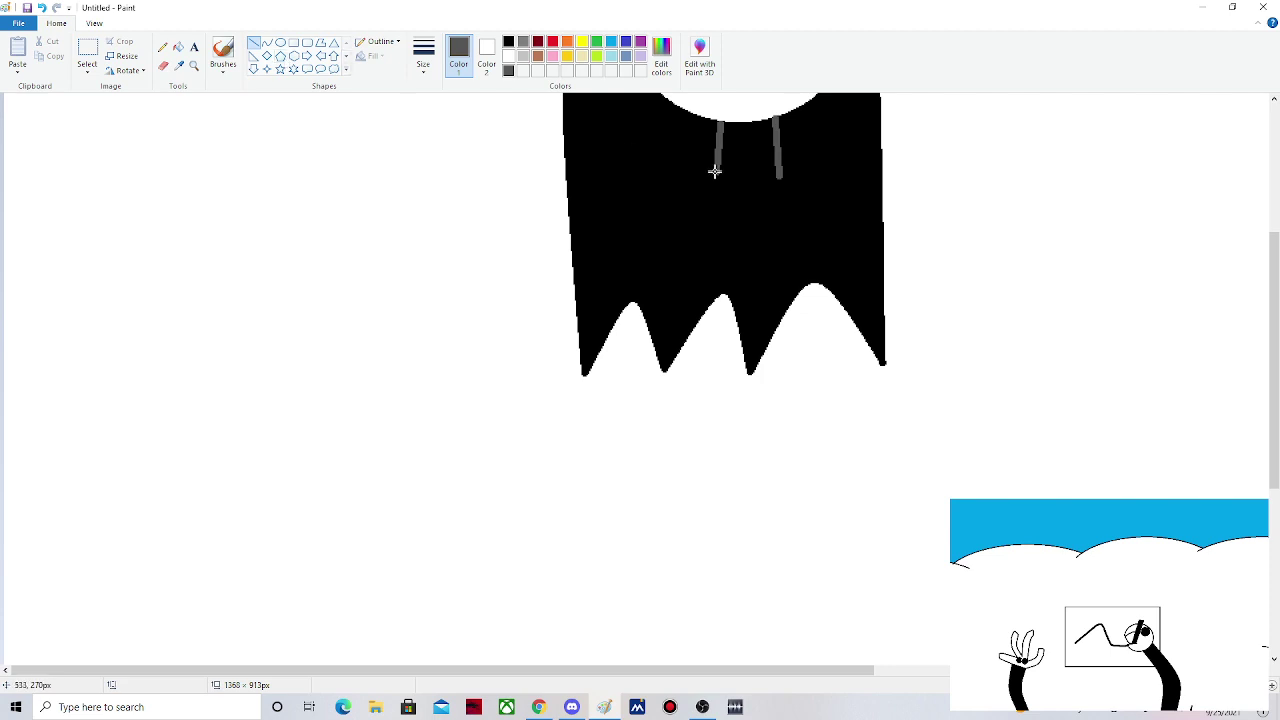
{"action": "left_click_drag", "start_coordinate": [715, 172], "coordinate": [673, 176]}
{"action": "left_click", "coordinate": [780, 174]}
{"action": "left_click_drag", "start_coordinate": [780, 174], "coordinate": [828, 175]}
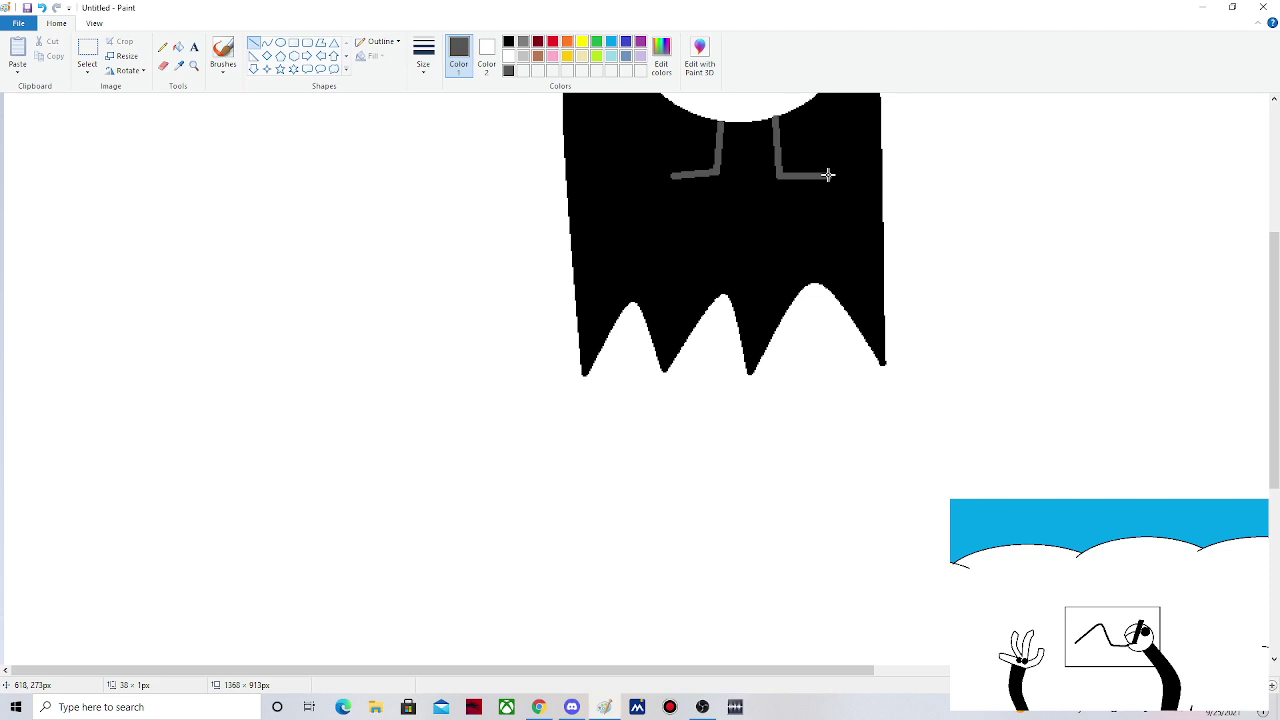
{"action": "mouse_move", "coordinate": [828, 175]}
{"action": "left_mouse_down"}
{"action": "mouse_move", "coordinate": [802, 172]}
{"action": "mouse_move", "coordinate": [812, 176]}
{"action": "left_mouse_up"}
- Erase the right shoulder line with black and redraw it slightly higher as a horizontal gray line about 24 px long
{"action": "left_click", "coordinate": [163, 66]}
{"action": "left_click", "coordinate": [486, 52]}
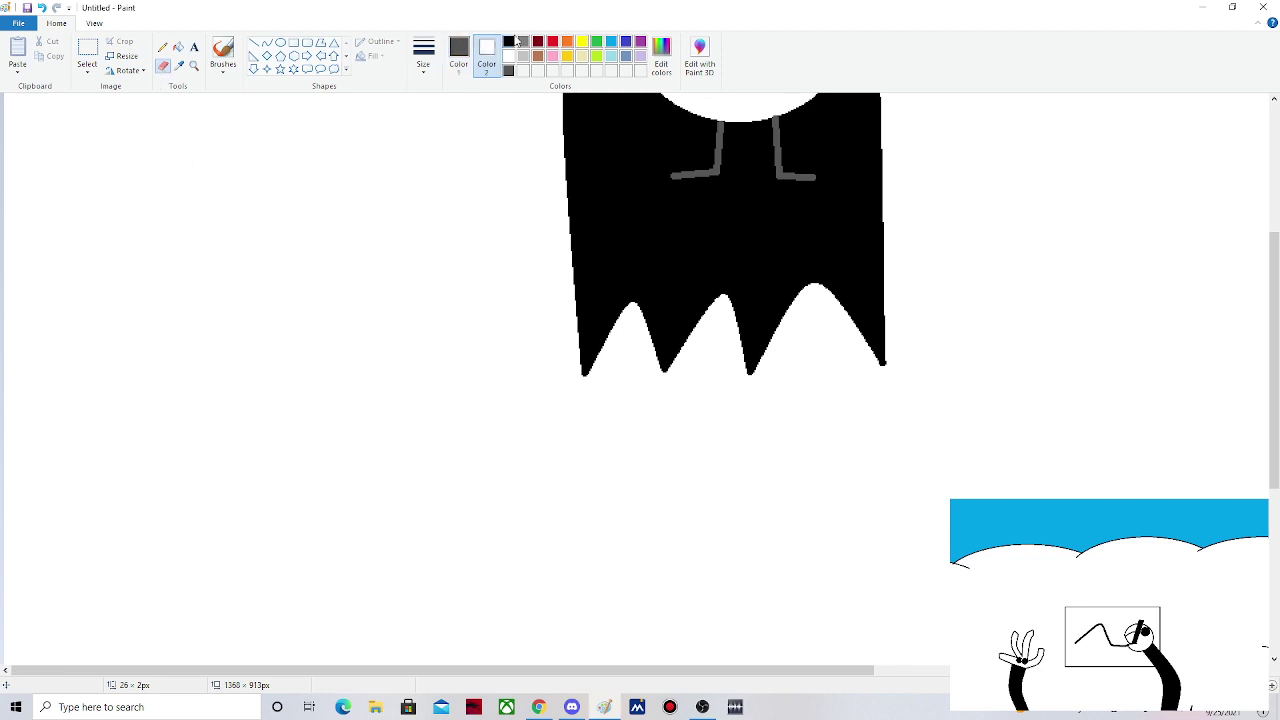
{"action": "left_click", "coordinate": [510, 41]}
{"action": "left_click_drag", "start_coordinate": [815, 177], "coordinate": [783, 173]}
{"action": "left_click", "coordinate": [257, 42]}
{"action": "left_click_drag", "start_coordinate": [783, 160], "coordinate": [813, 160]}
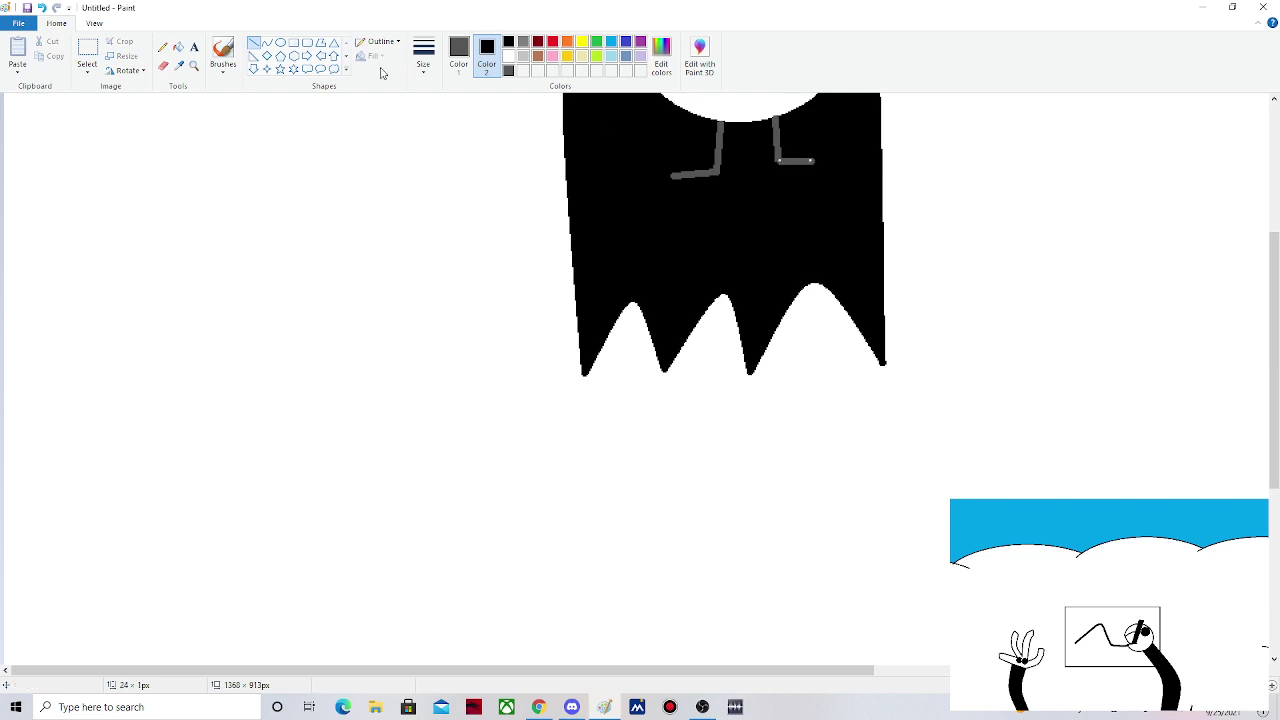
- Draw two outward-bowed dark gray torso curves on the black body below the shoulder lines
{"action": "left_click", "coordinate": [267, 42]}
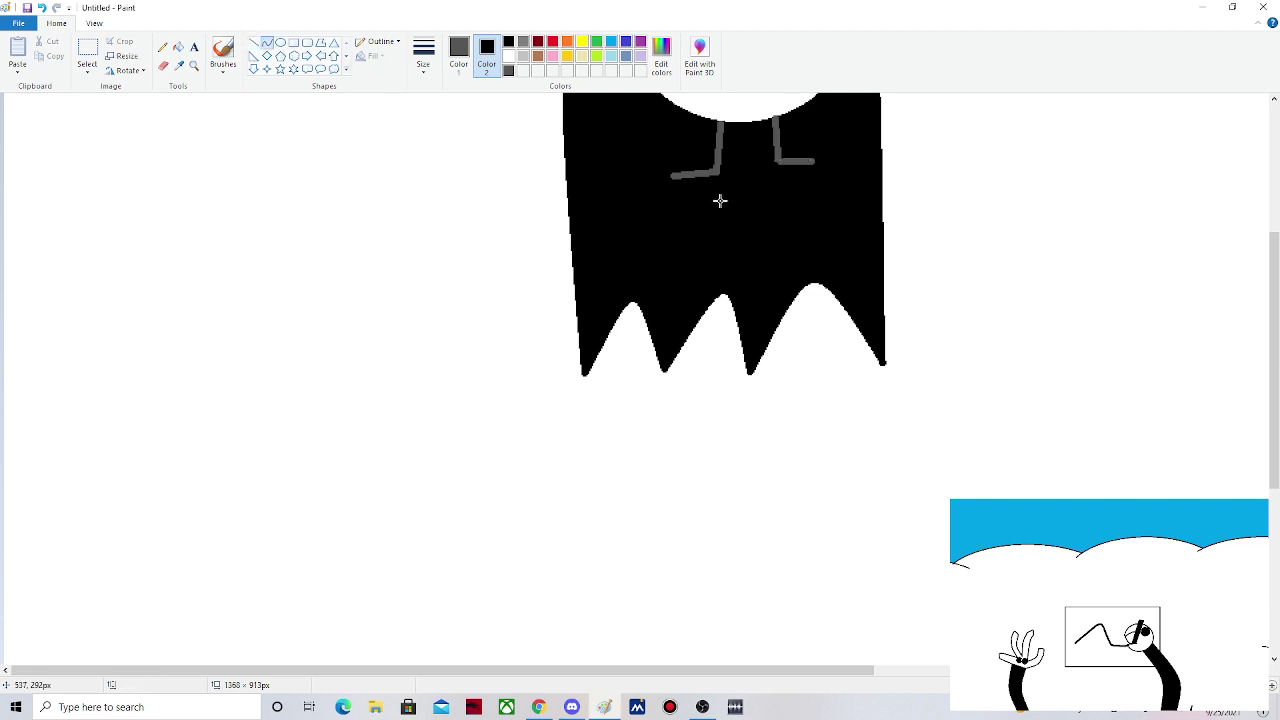
{"action": "left_click_drag", "start_coordinate": [720, 201], "coordinate": [725, 274]}
{"action": "left_click_drag", "start_coordinate": [725, 274], "coordinate": [699, 239]}
{"action": "left_click_drag", "start_coordinate": [784, 196], "coordinate": [793, 267]}
{"action": "left_click_drag", "start_coordinate": [788, 232], "coordinate": [829, 228]}
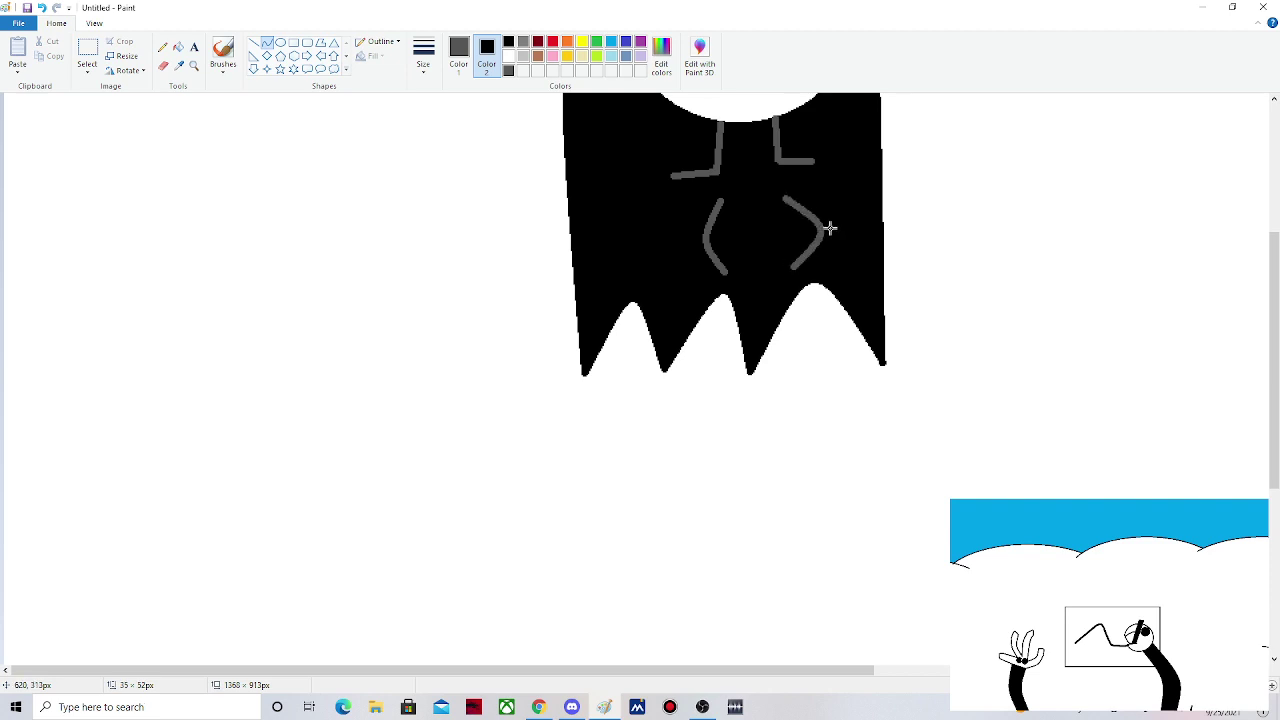
{"action": "left_click", "coordinate": [829, 228]}
{"action": "left_click", "coordinate": [253, 42]}
{"action": "left_click", "coordinate": [266, 44]}
{"action": "left_click_drag", "start_coordinate": [727, 272], "coordinate": [726, 365]}
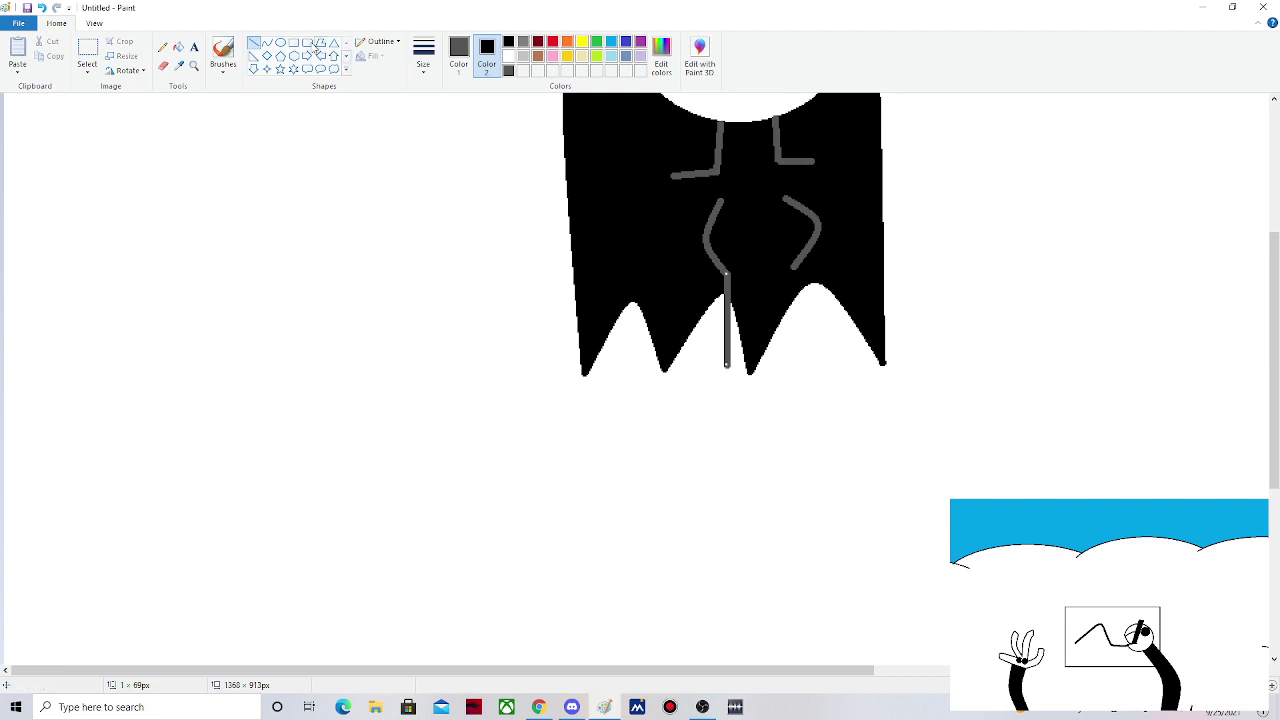
{"action": "left_click", "coordinate": [267, 56]}
{"action": "key", "text": "ctrl+z"}
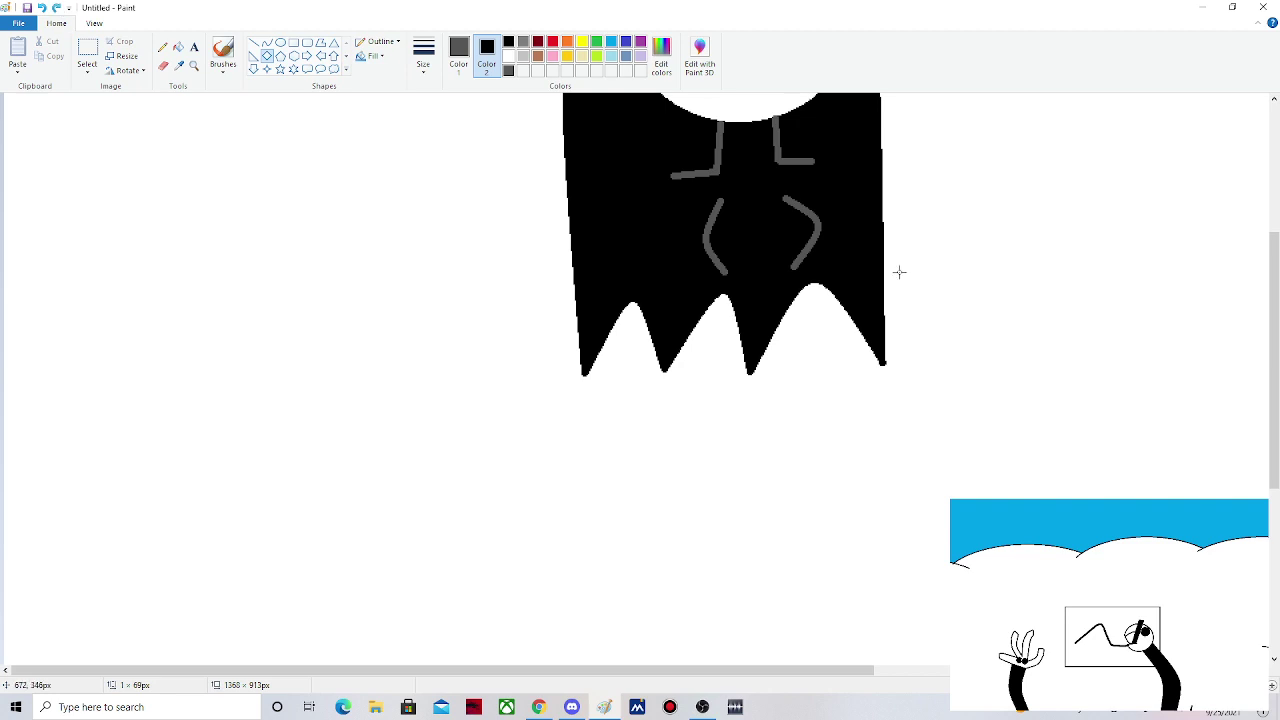
{"action": "left_click_drag", "start_coordinate": [795, 266], "coordinate": [805, 409]}
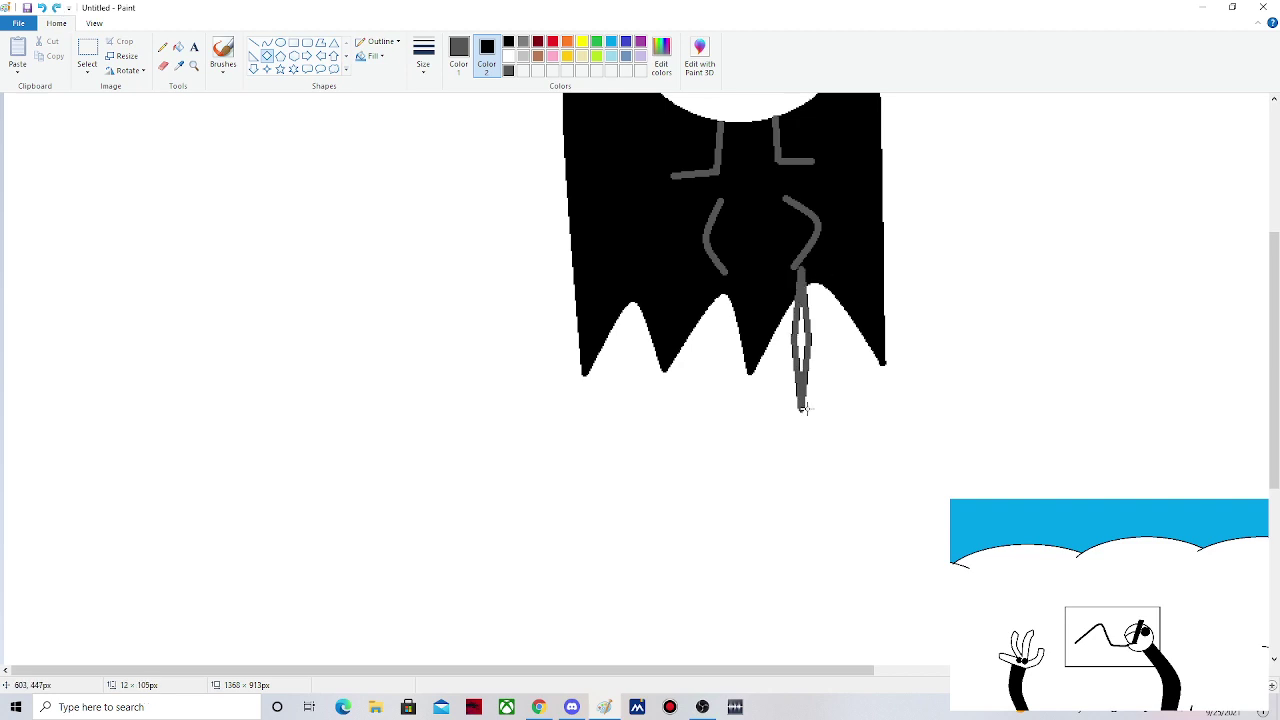
{"action": "left_click", "coordinate": [41, 7]}
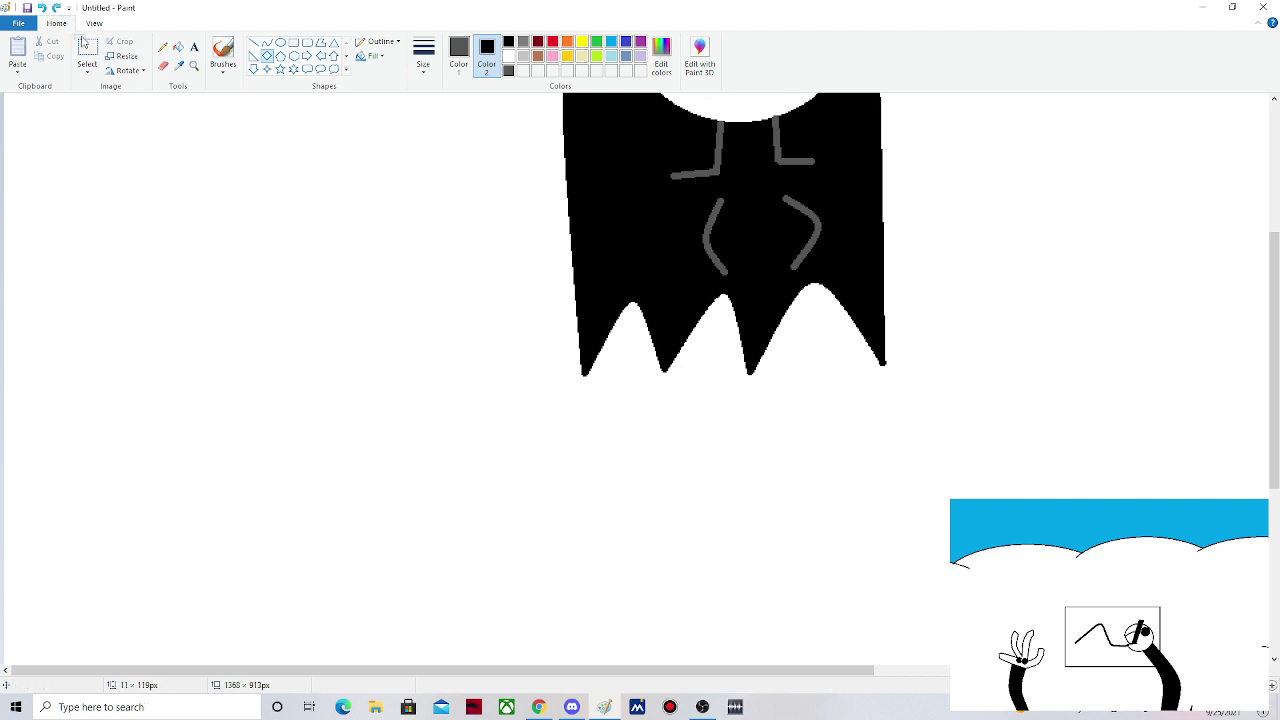
- Try an outward-bowed gray curve of about 59 × 256 px down from the right torso curve's lower end
{"action": "left_click", "coordinate": [267, 42]}
{"action": "left_click_drag", "start_coordinate": [794, 268], "coordinate": [768, 607]}
{"action": "left_click_drag", "start_coordinate": [840, 360], "coordinate": [867, 393]}
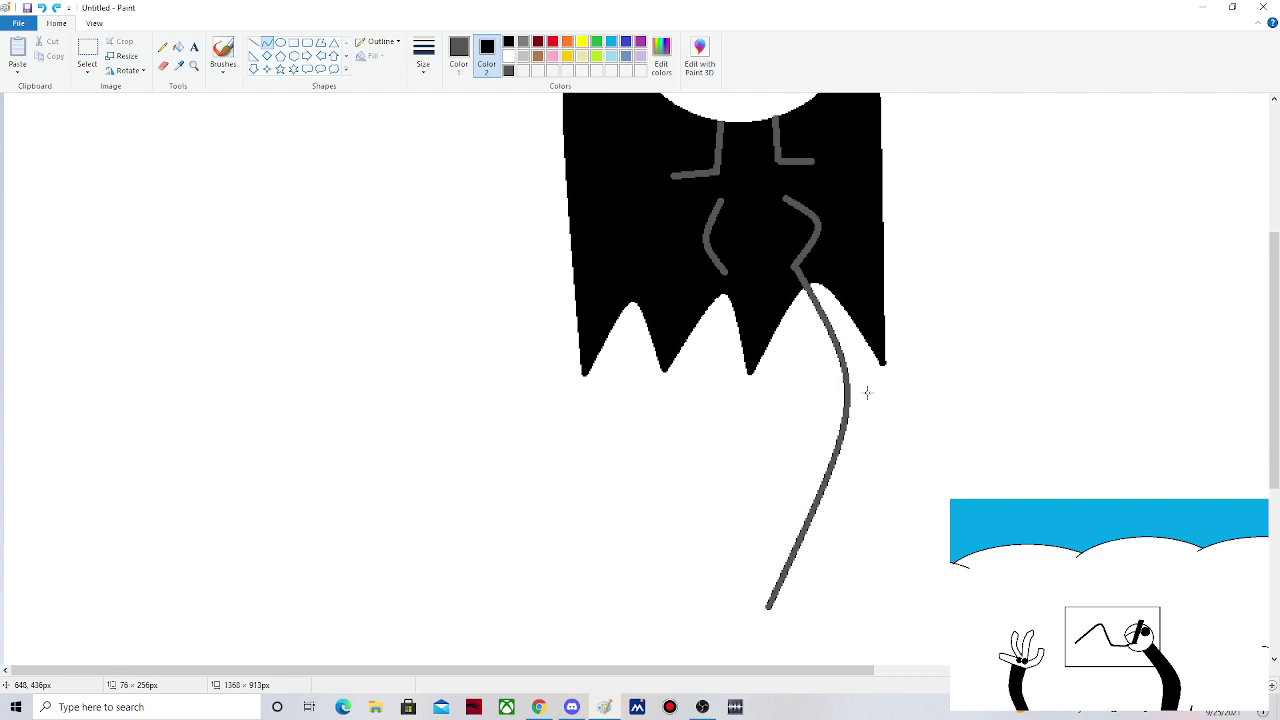
{"action": "mouse_move", "coordinate": [867, 393]}
{"action": "left_mouse_down"}
{"action": "mouse_move", "coordinate": [836, 358]}
{"action": "mouse_move", "coordinate": [844, 385]}
{"action": "left_mouse_up"}
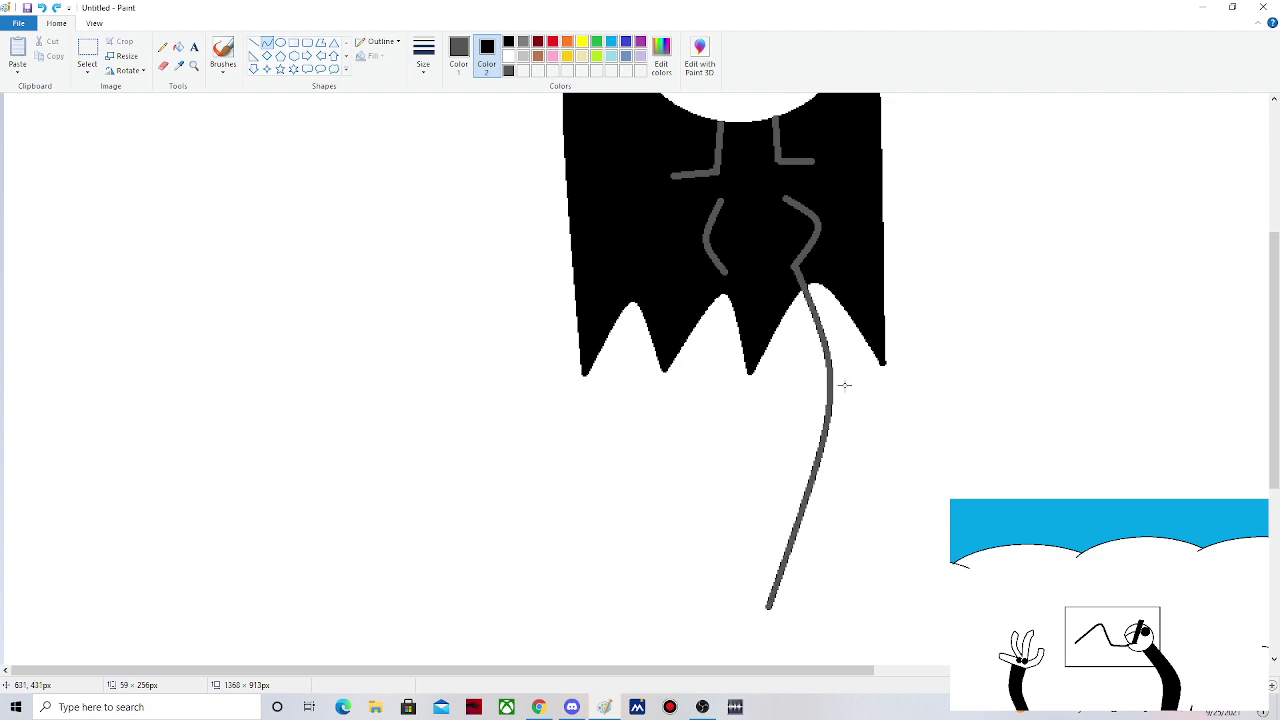
{"action": "scroll", "coordinate": [1234, 398], "scroll_direction": "down", "scroll_amount": 2}
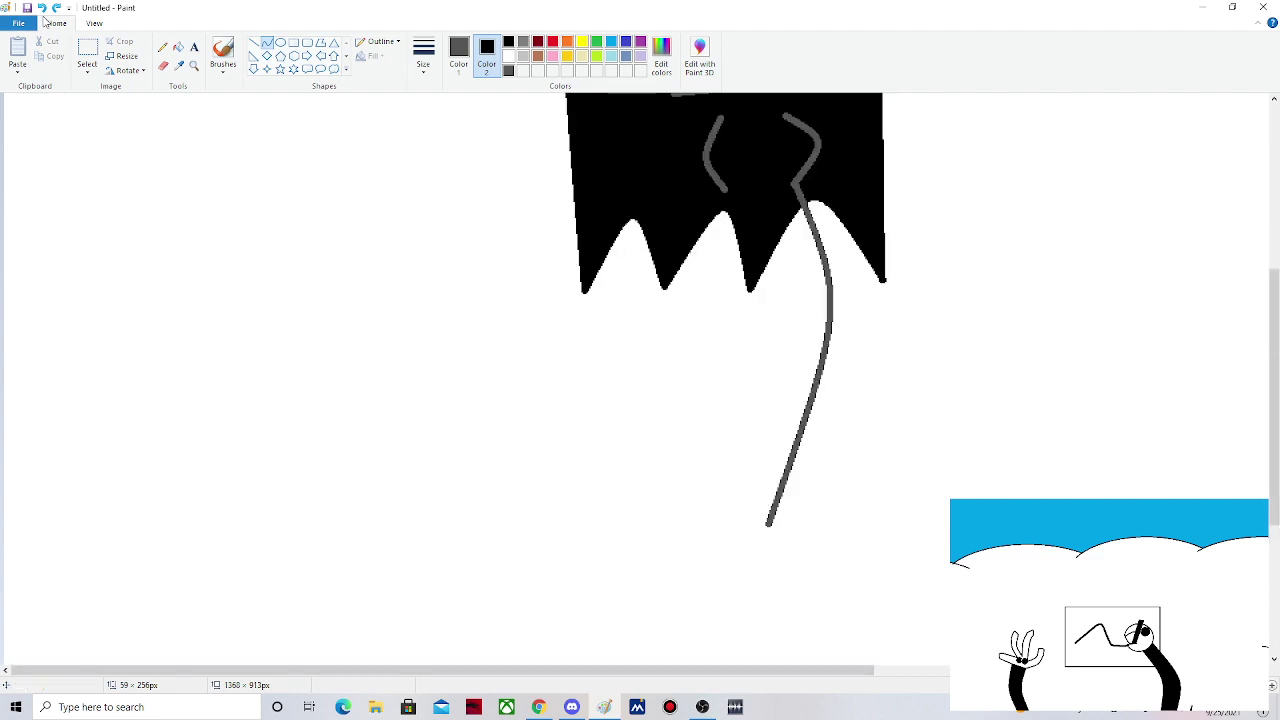
{"action": "left_click", "coordinate": [41, 7]}
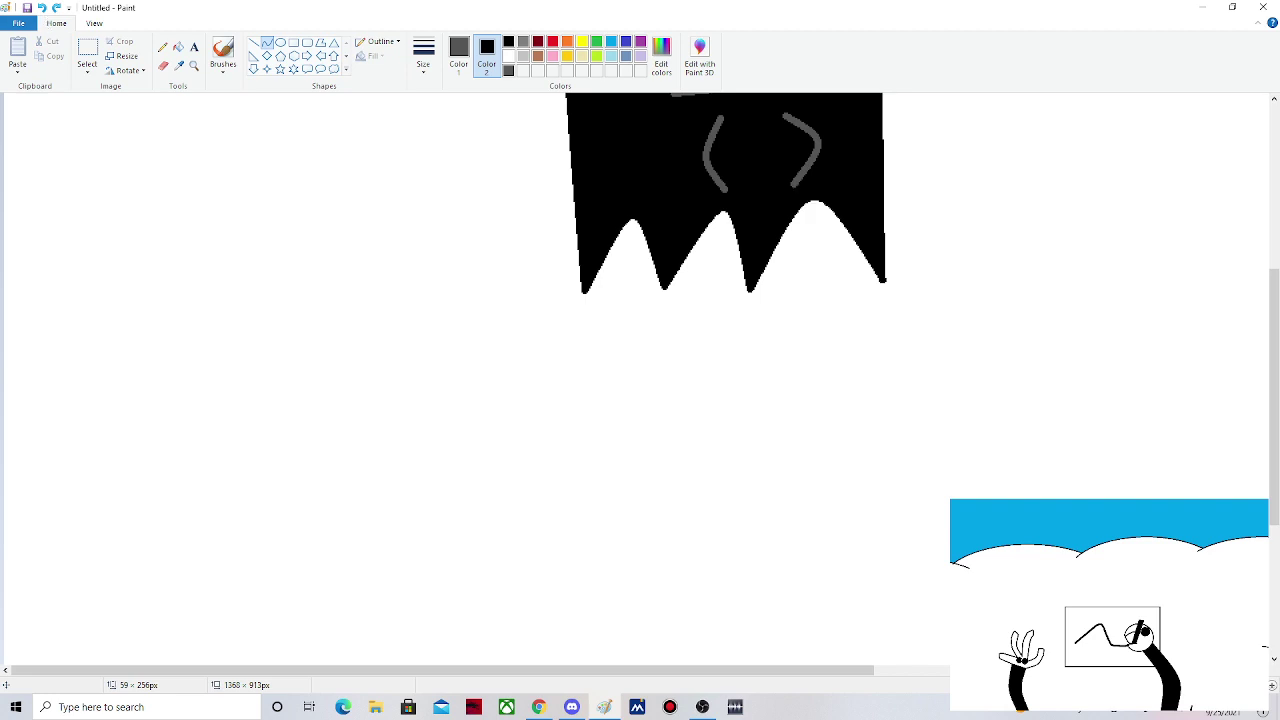
- Draw the right leg's outer edge as an outward-bowed curve of about 66 × 252 px continued by a near-vertical line of about 7 × 235 px
{"action": "scroll", "coordinate": [414, 318], "scroll_direction": "down", "scroll_amount": 2}
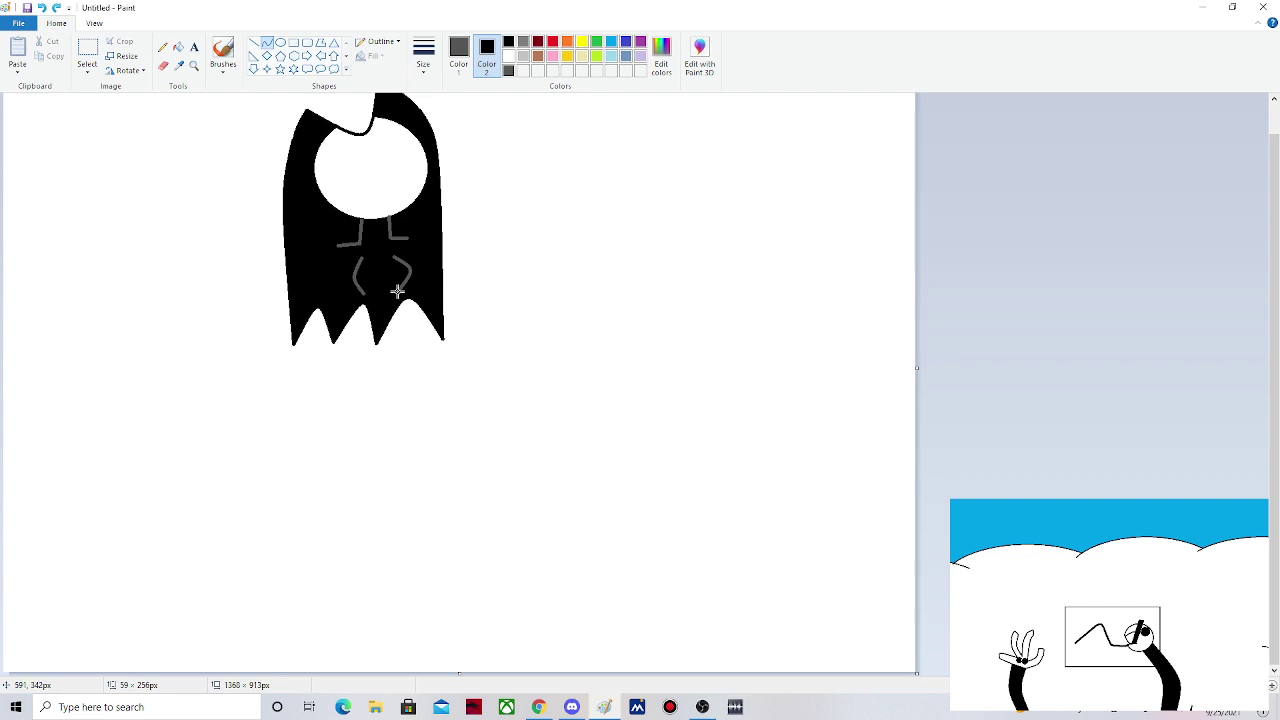
{"action": "mouse_move", "coordinate": [397, 291]}
{"action": "left_mouse_down"}
{"action": "mouse_move", "coordinate": [408, 437]}
{"action": "mouse_move", "coordinate": [424, 345]}
{"action": "mouse_move", "coordinate": [440, 349]}
{"action": "left_mouse_up"}
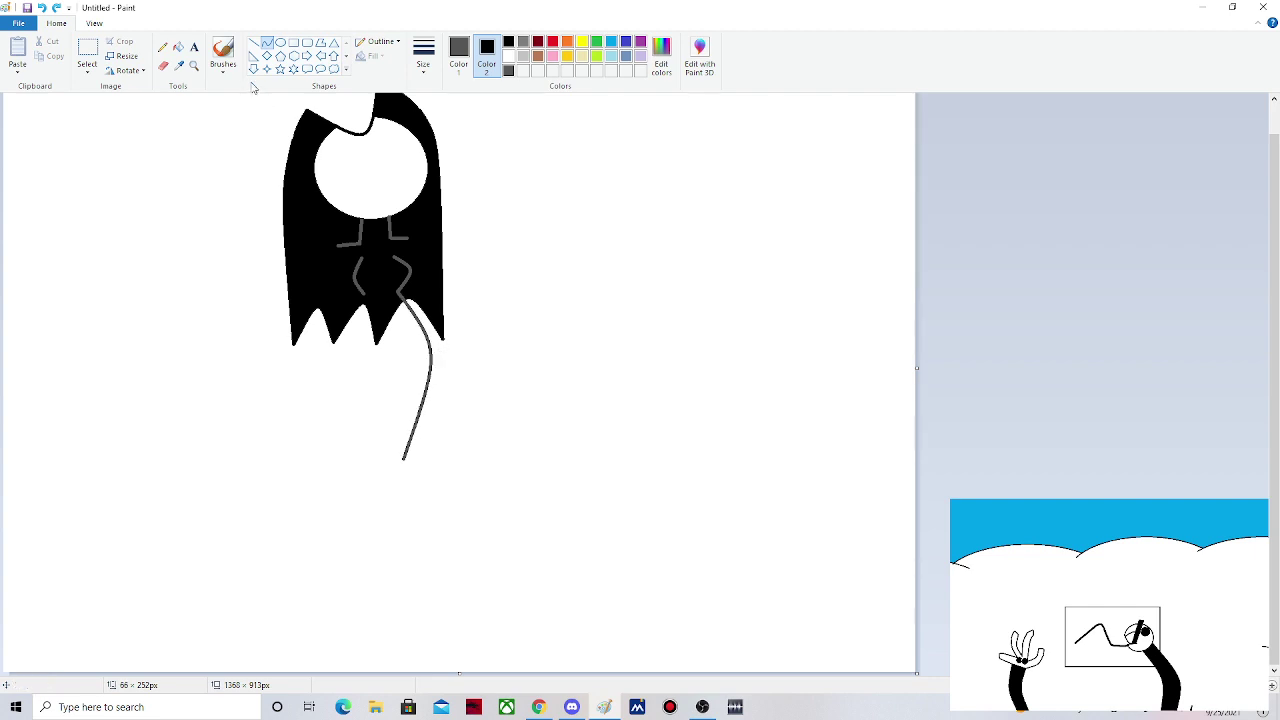
{"action": "left_click", "coordinate": [255, 46]}
{"action": "left_click_drag", "start_coordinate": [405, 463], "coordinate": [403, 595]}
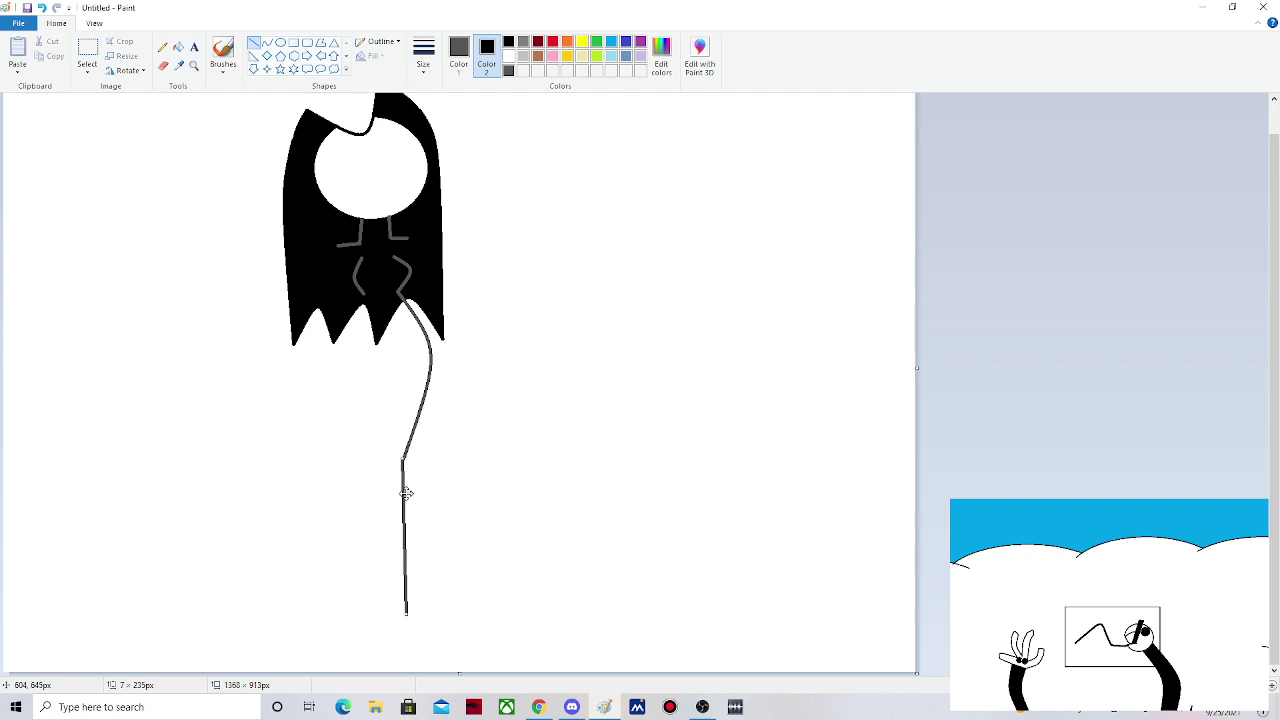
{"action": "left_click_drag", "start_coordinate": [405, 493], "coordinate": [407, 493]}
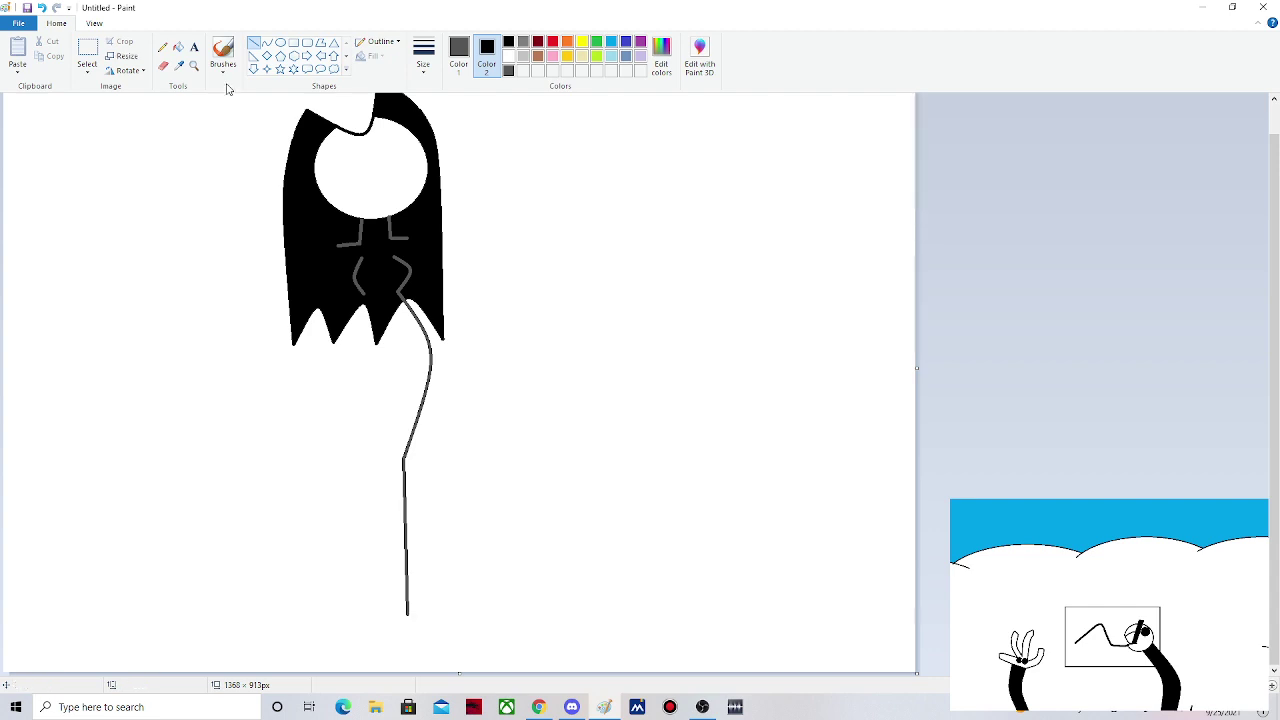
- Draw a right-bowed gray curve of about 73 × 236 px down from the left torso curve's lower end
{"action": "left_click", "coordinate": [266, 42]}
{"action": "mouse_move", "coordinate": [365, 293]}
{"action": "left_mouse_down"}
{"action": "mouse_move", "coordinate": [362, 420]}
{"action": "mouse_move", "coordinate": [334, 450]}
{"action": "left_mouse_up"}
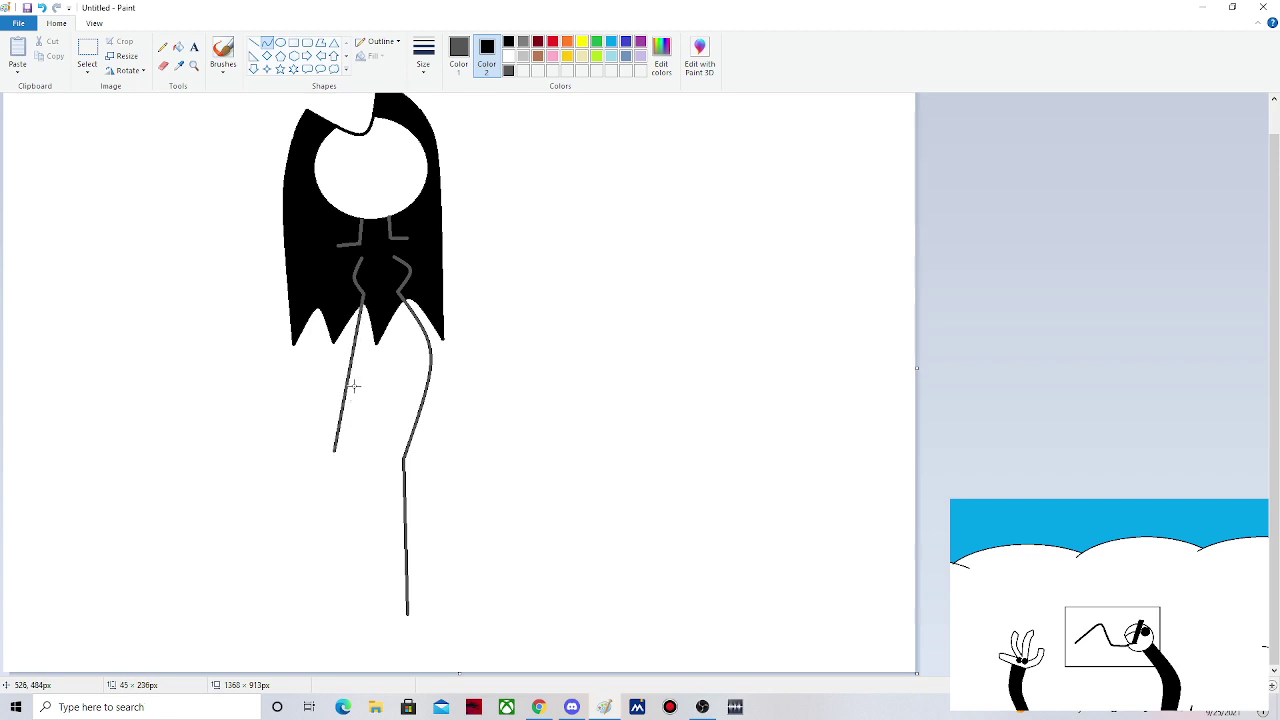
{"action": "left_click_drag", "start_coordinate": [353, 385], "coordinate": [380, 348]}
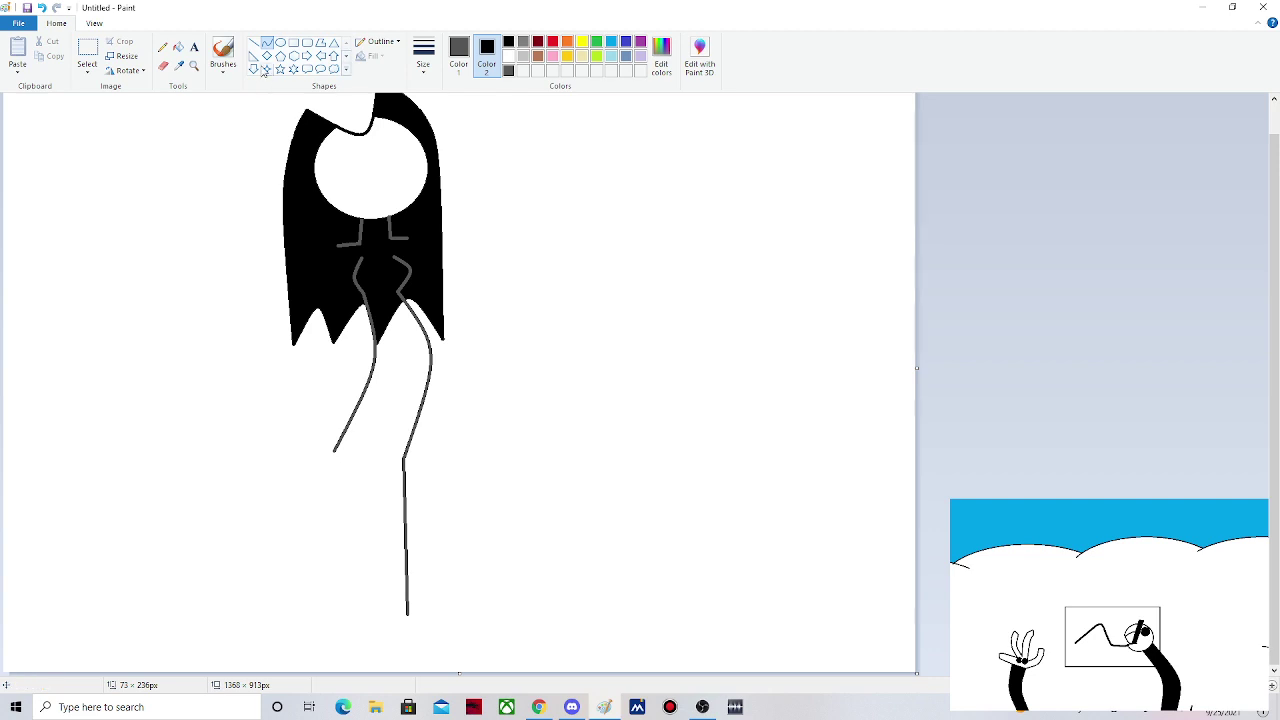
- Draw the left leg's outer line of about 78 × 255 px and two inner leg lines of about 109 × 254 and 43 × 242 px meeting in a peak
{"action": "left_click", "coordinate": [253, 42]}
{"action": "left_click_drag", "start_coordinate": [333, 455], "coordinate": [283, 620]}
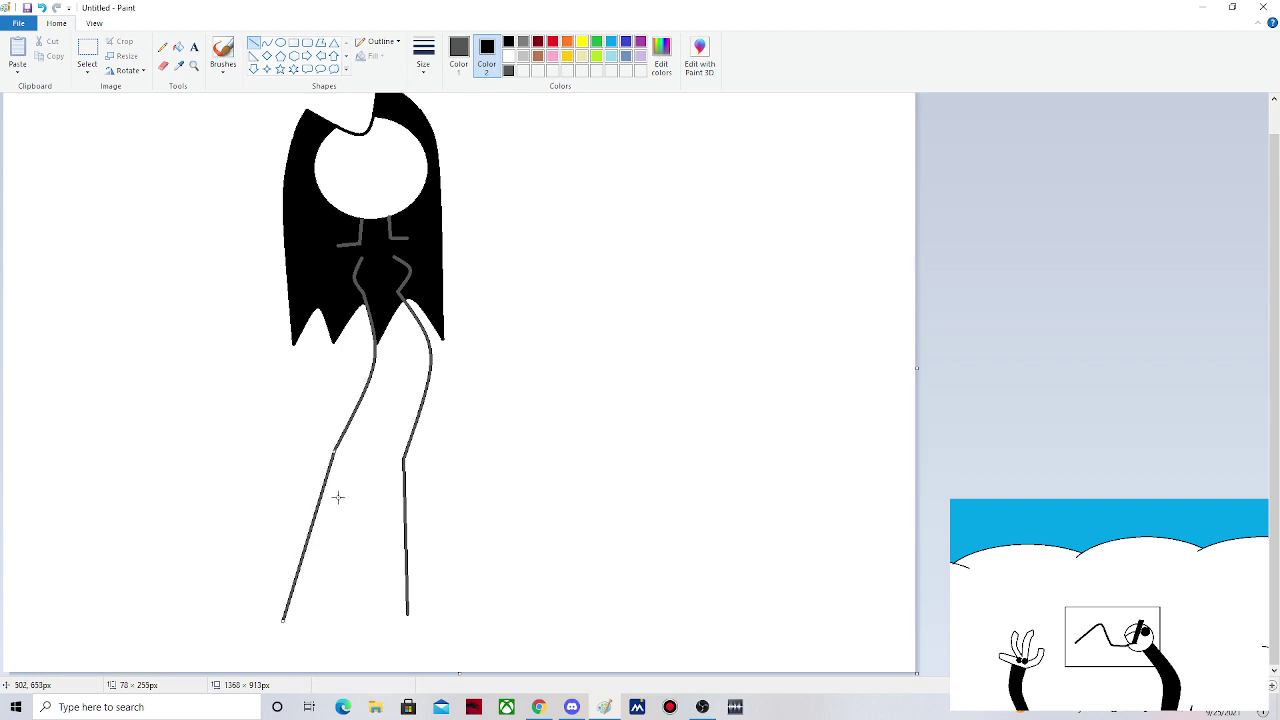
{"action": "left_click", "coordinate": [551, 503]}
{"action": "left_click_drag", "start_coordinate": [295, 622], "coordinate": [366, 454]}
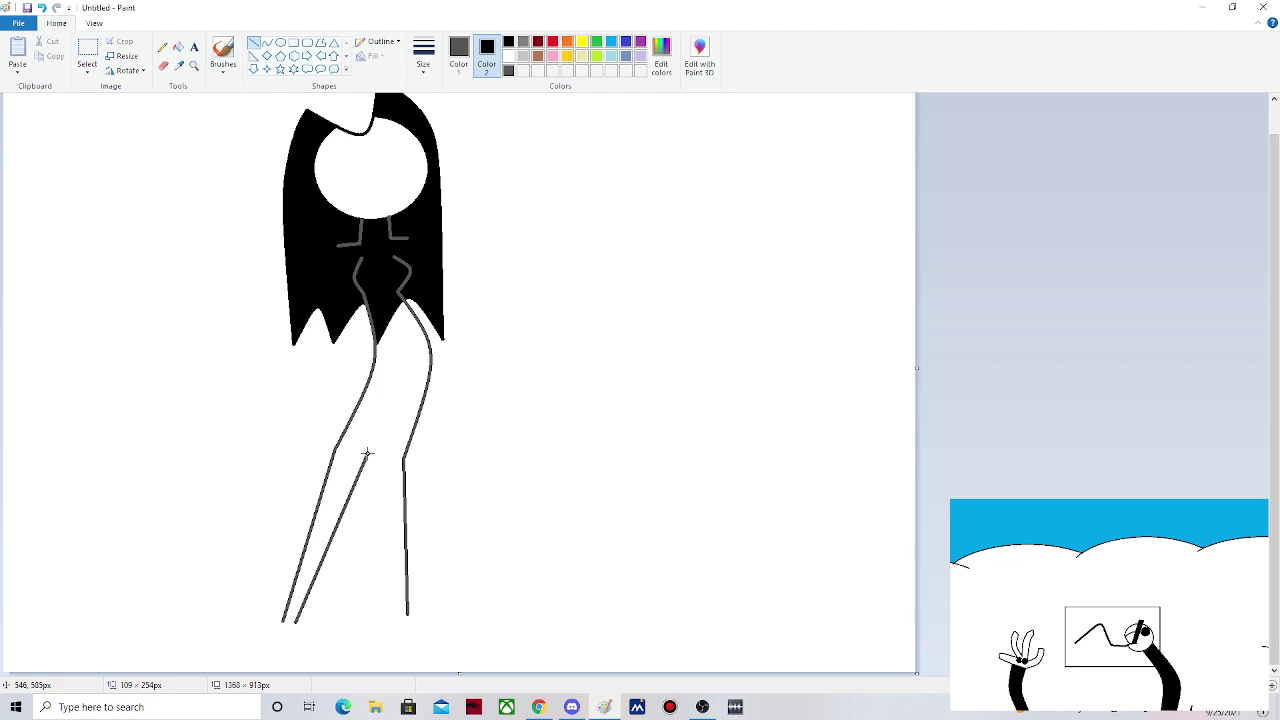
{"action": "left_click_drag", "start_coordinate": [366, 455], "coordinate": [396, 617]}
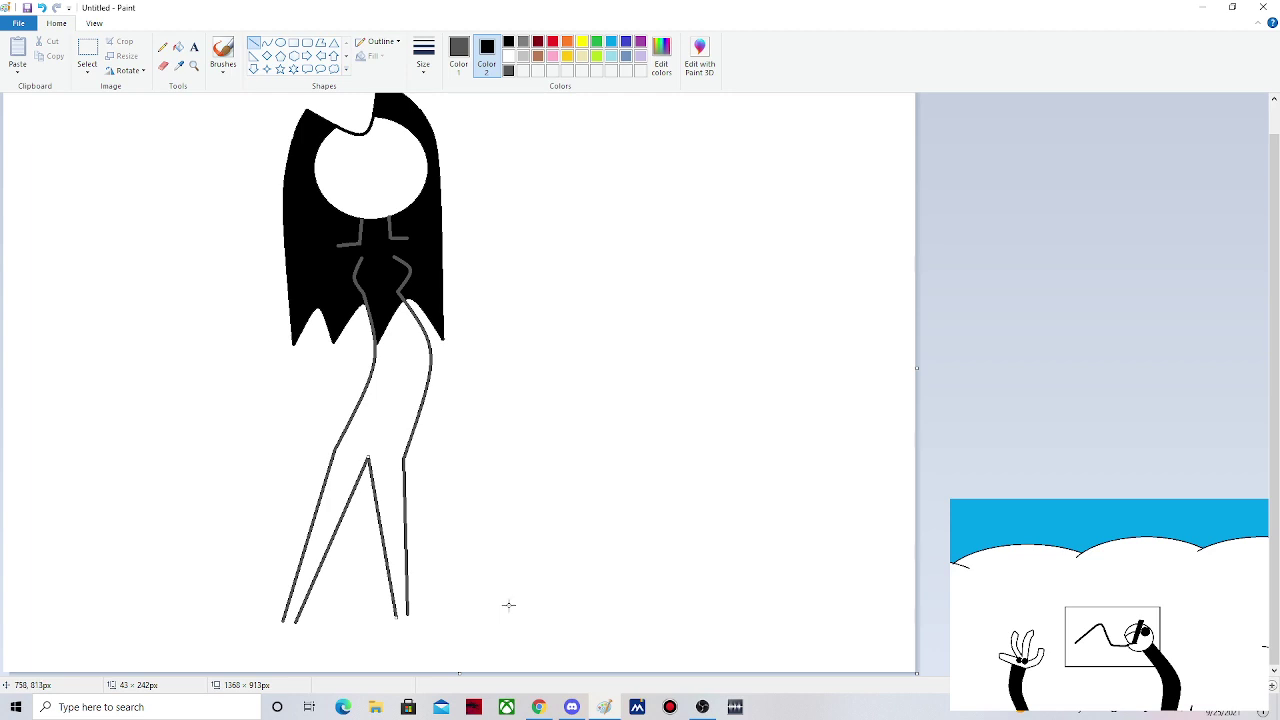
- Erase all lower leg lines and the lower ends of both leg curves with white
{"action": "left_click", "coordinate": [163, 65]}
{"action": "left_click", "coordinate": [508, 56]}
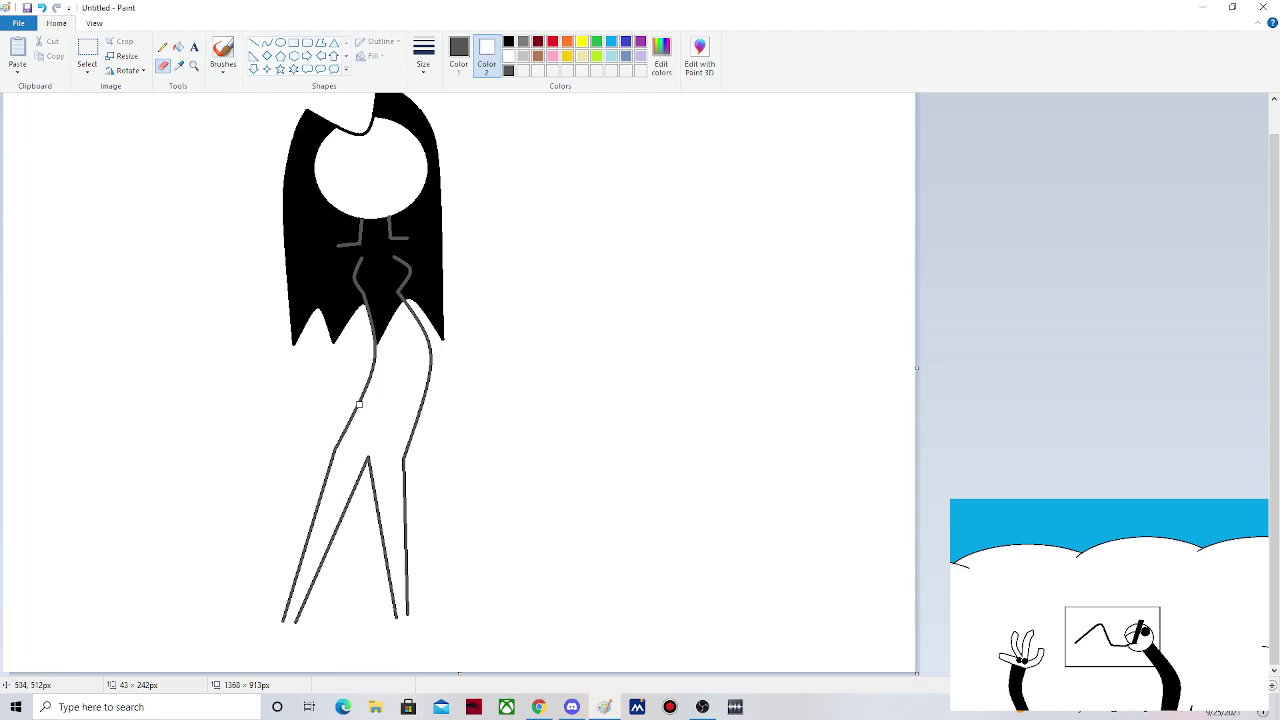
{"action": "mouse_move", "coordinate": [359, 405]}
{"action": "left_mouse_down"}
{"action": "mouse_move", "coordinate": [417, 421]}
{"action": "mouse_move", "coordinate": [416, 557]}
{"action": "mouse_move", "coordinate": [350, 411]}
{"action": "mouse_move", "coordinate": [312, 521]}
{"action": "mouse_move", "coordinate": [327, 456]}
{"action": "mouse_move", "coordinate": [382, 538]}
{"action": "left_mouse_up"}
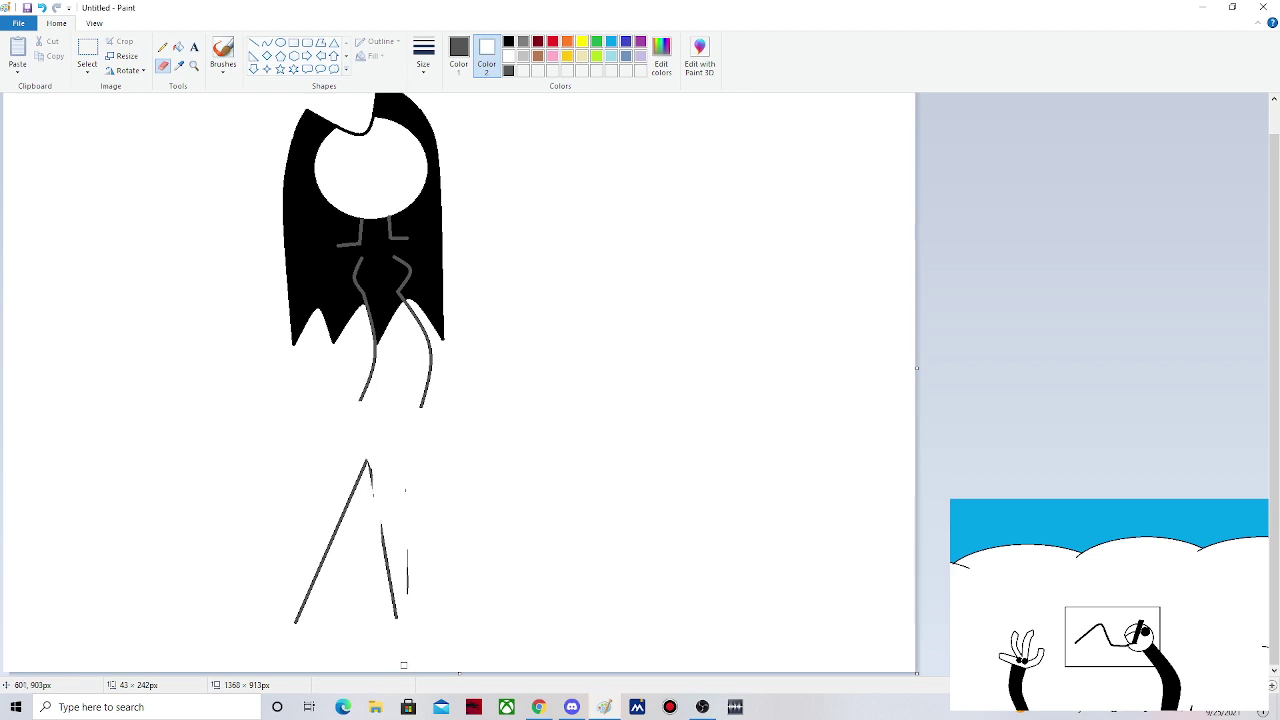
{"action": "mouse_move", "coordinate": [404, 665]}
{"action": "left_mouse_down"}
{"action": "mouse_move", "coordinate": [406, 429]}
{"action": "mouse_move", "coordinate": [384, 582]}
{"action": "mouse_move", "coordinate": [369, 463]}
{"action": "left_mouse_up"}
{"action": "mouse_move", "coordinate": [368, 475]}
{"action": "left_mouse_down"}
{"action": "mouse_move", "coordinate": [296, 621]}
{"action": "mouse_move", "coordinate": [360, 471]}
{"action": "left_mouse_up"}
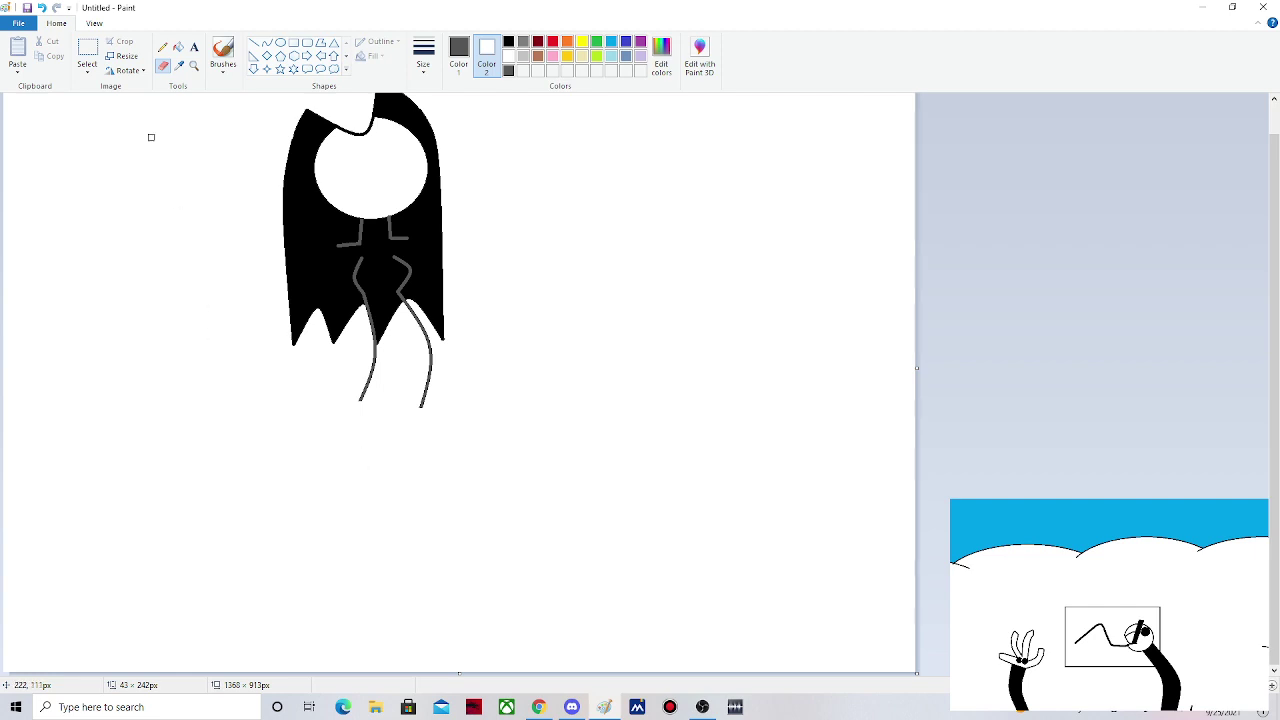
- Extend both shortened leg curves downward with short gray lines, the left one about 12 × 90 px
{"action": "left_click", "coordinate": [254, 42]}
{"action": "left_click_drag", "start_coordinate": [358, 399], "coordinate": [364, 431]}
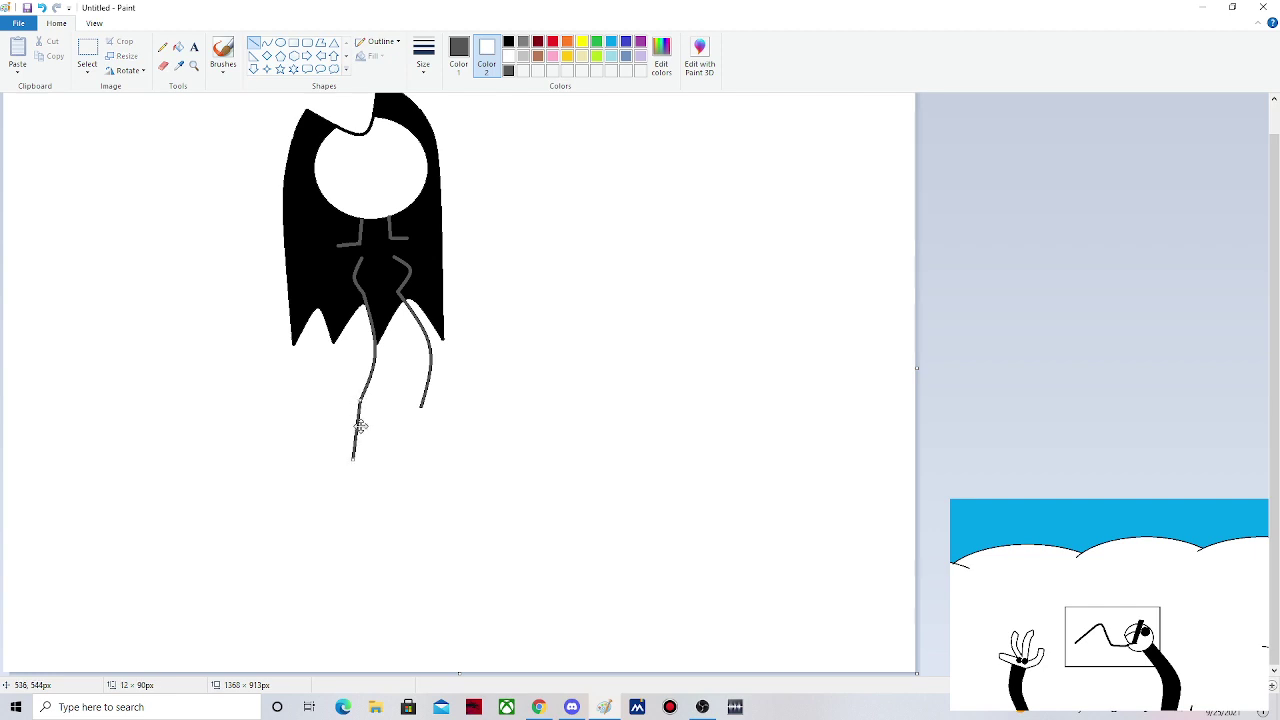
{"action": "left_click", "coordinate": [422, 407]}
{"action": "left_click_drag", "start_coordinate": [422, 407], "coordinate": [419, 462]}
- Draw the left leg's slanted outer gray line of about 116 × 264 px and a roughly parallel inner line ending below the hips
{"action": "left_click", "coordinate": [352, 456]}
{"action": "left_click_drag", "start_coordinate": [352, 456], "coordinate": [276, 633]}
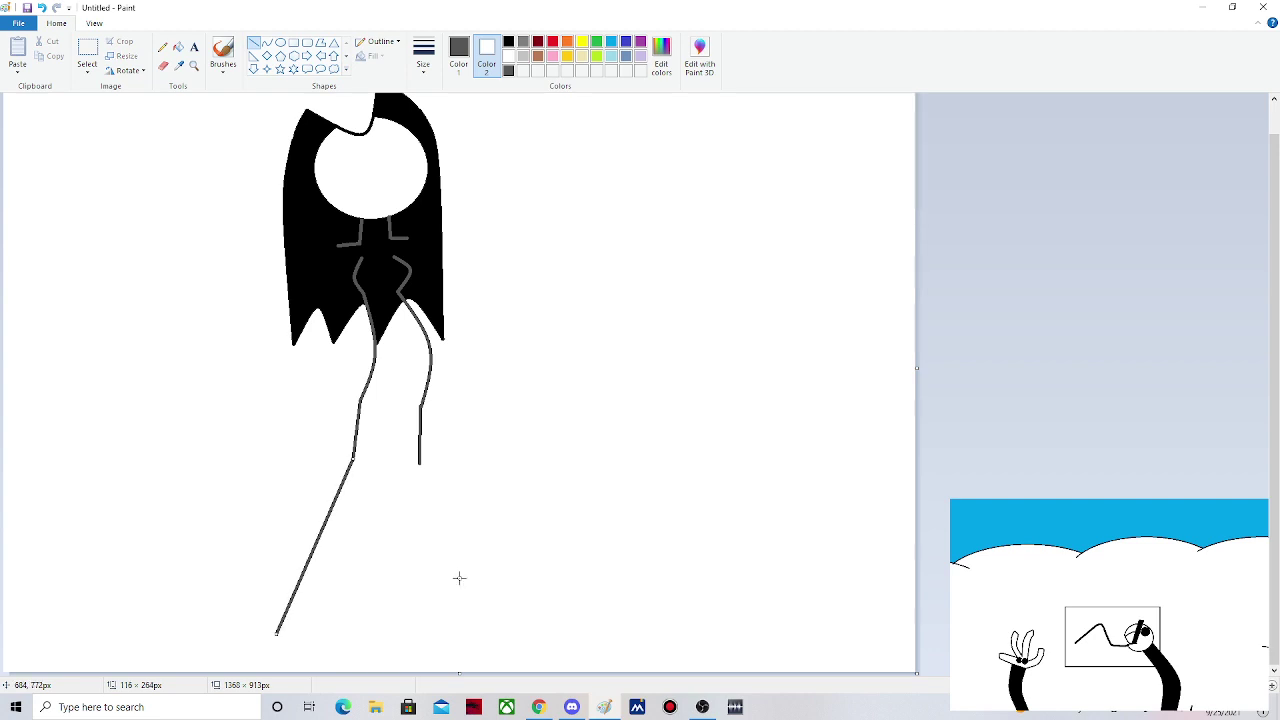
{"action": "left_click", "coordinate": [294, 636]}
{"action": "mouse_move", "coordinate": [296, 634]}
{"action": "left_mouse_down"}
{"action": "mouse_move", "coordinate": [388, 475]}
{"action": "mouse_move", "coordinate": [384, 445]}
{"action": "left_mouse_up"}
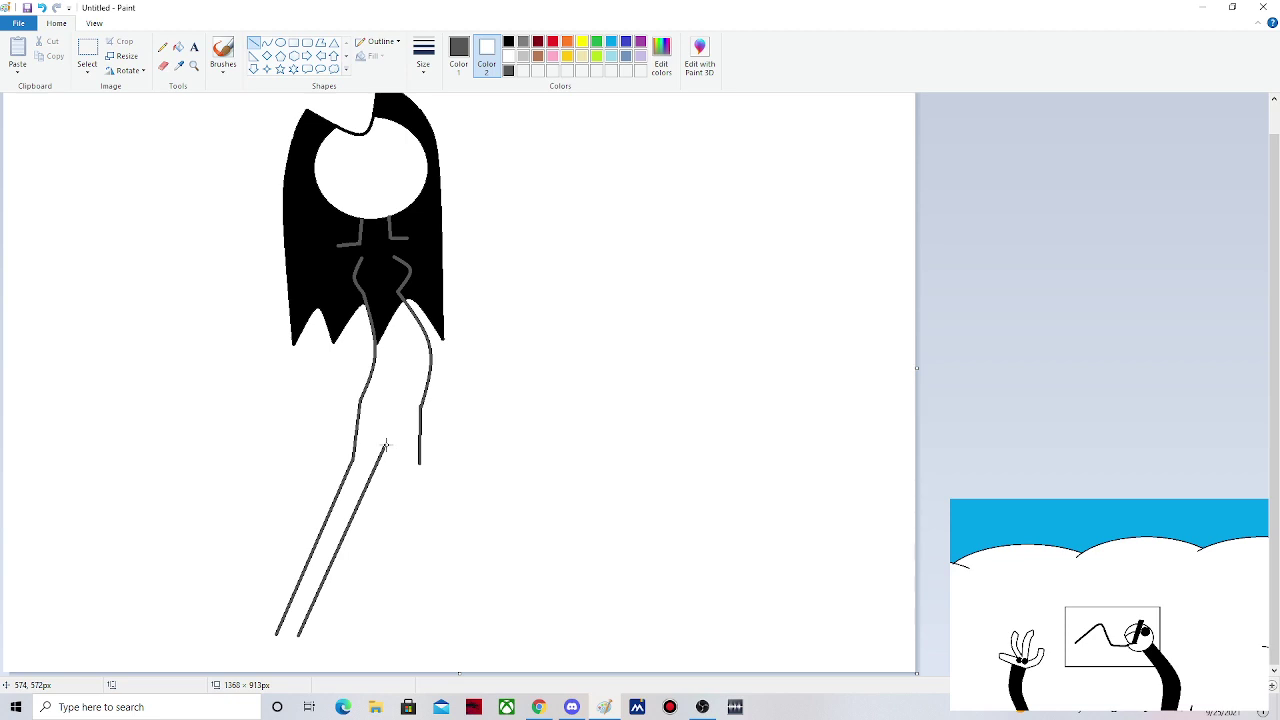
- Draw the right leg's inner line down from the crotch peak and its outer line of about 9 × 256 px from the hip
{"action": "left_click_drag", "start_coordinate": [385, 446], "coordinate": [411, 635]}
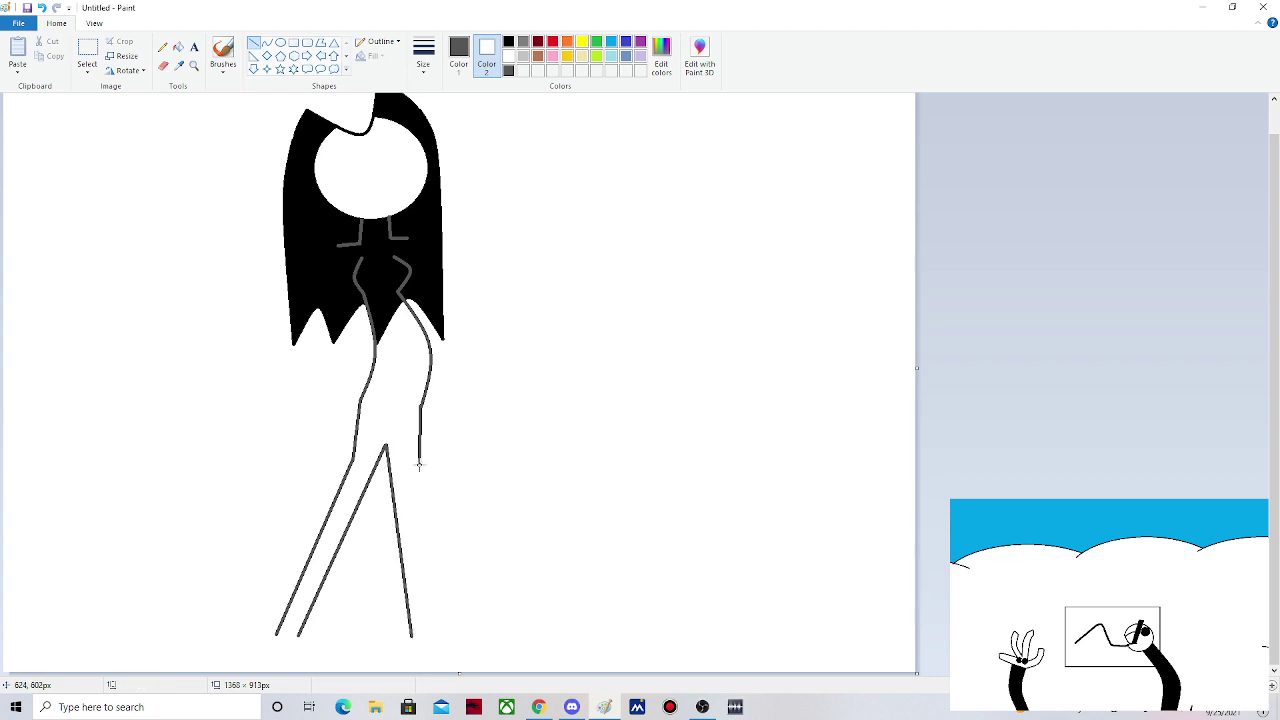
{"action": "left_click_drag", "start_coordinate": [419, 463], "coordinate": [426, 630]}
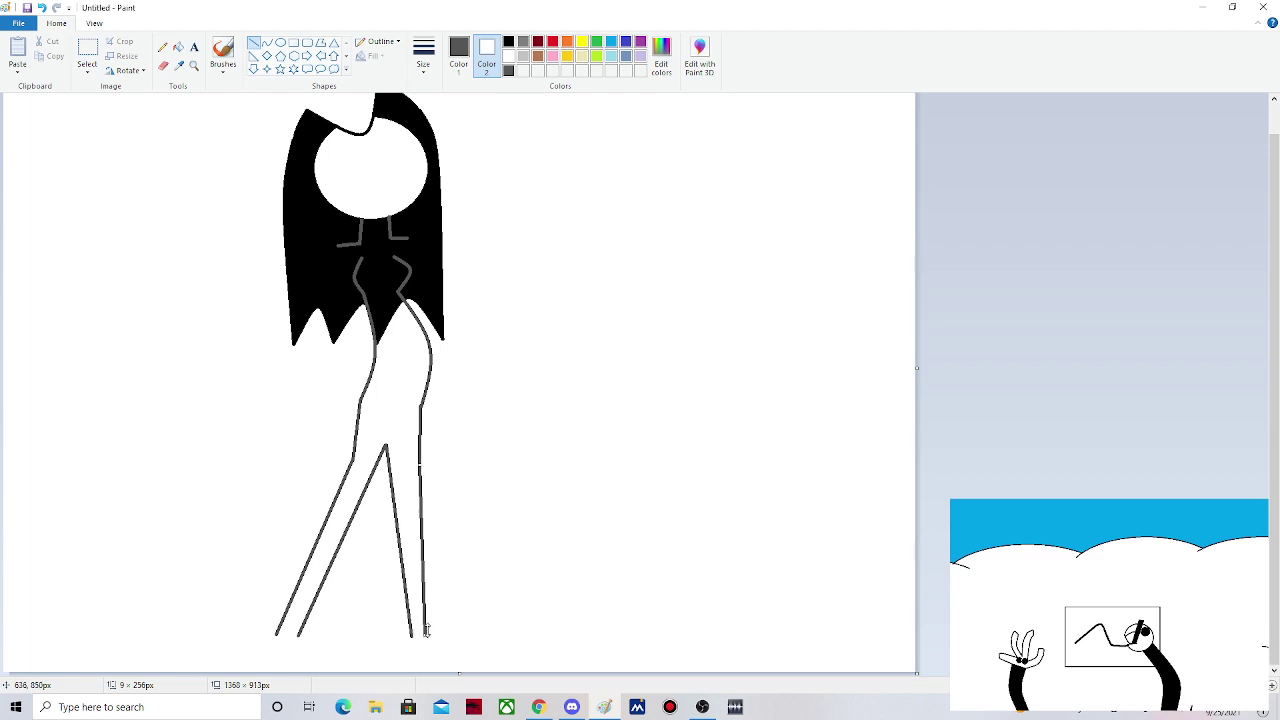
{"action": "left_click", "coordinate": [514, 587]}
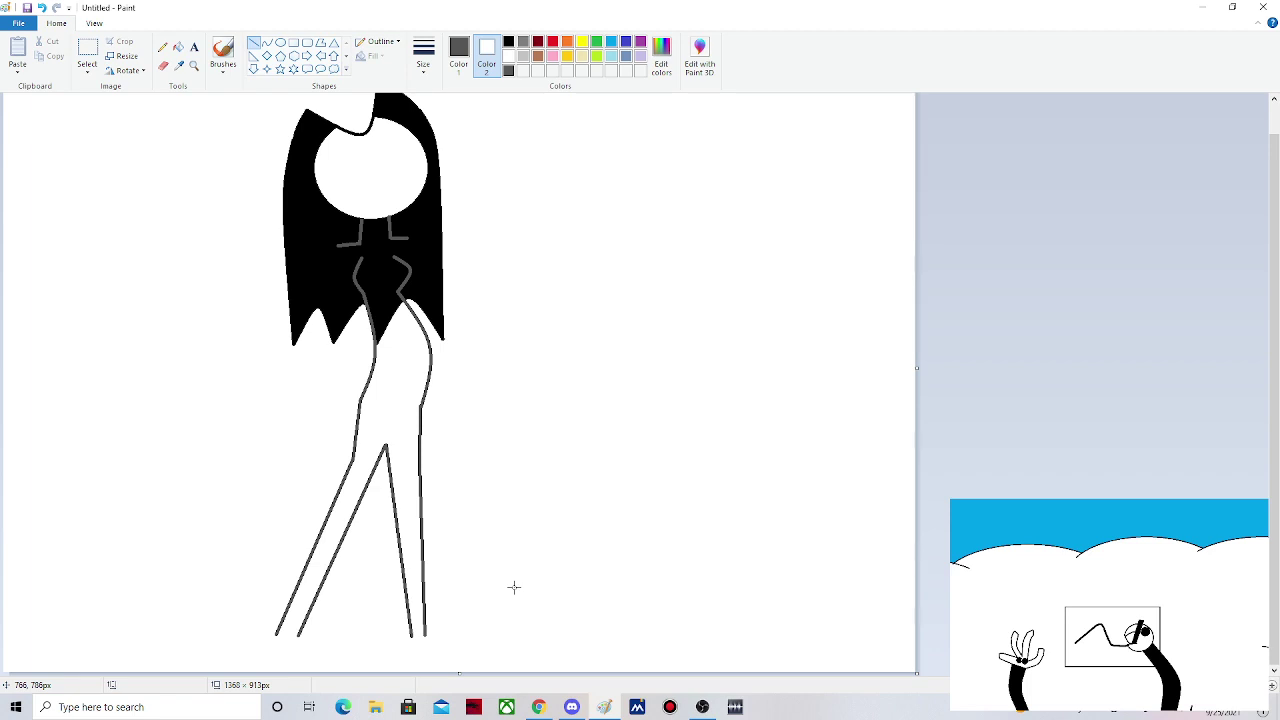
- Switch to OBS to check the stream chat and return to Paint
{"action": "left_click", "coordinate": [701, 708]}
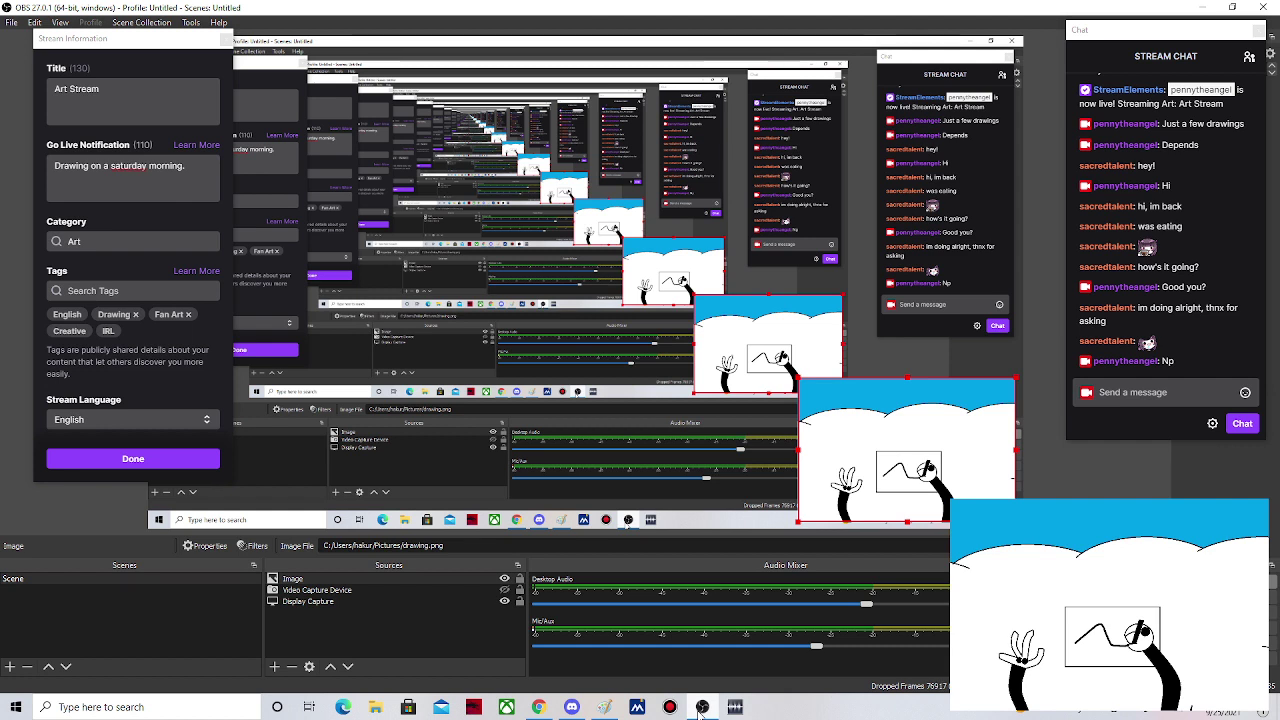
{"action": "left_click", "coordinate": [701, 708]}
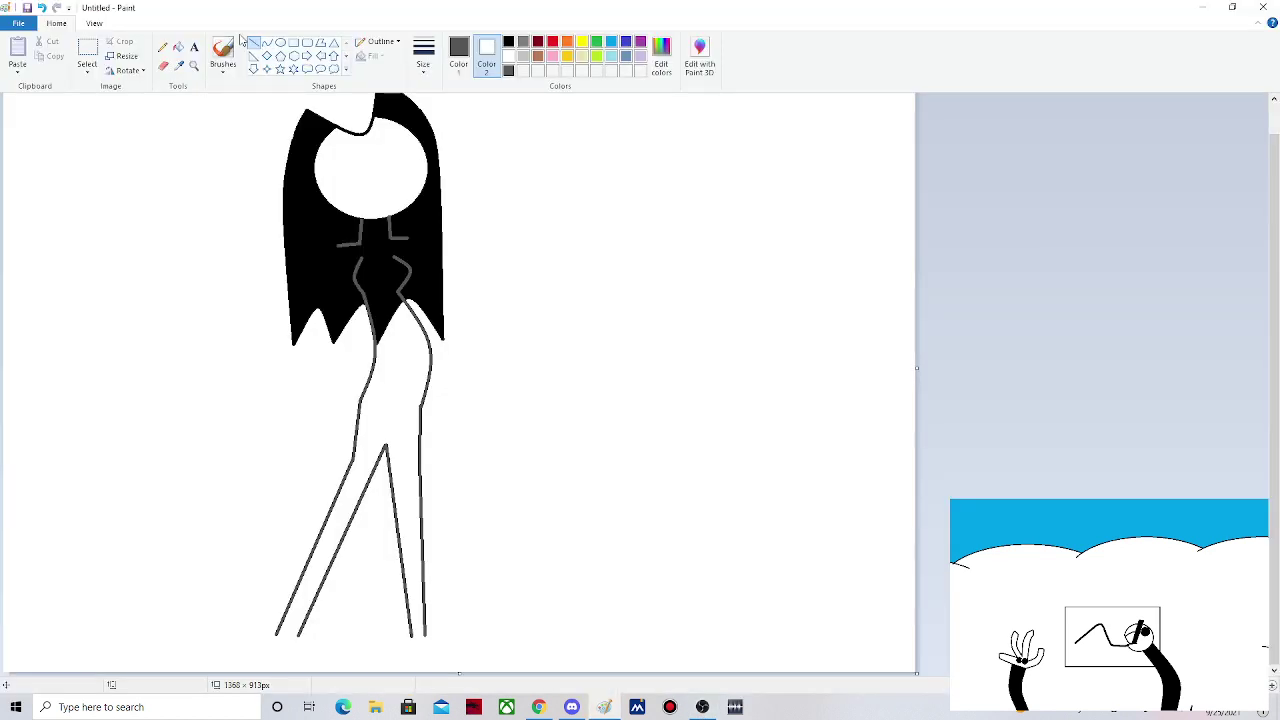
- Try a right-bowed arm curve of about 123 × 208 px from the right shoulder to the hip, and undo it
{"action": "left_click", "coordinate": [267, 42]}
{"action": "mouse_move", "coordinate": [407, 238]}
{"action": "left_mouse_down"}
{"action": "mouse_move", "coordinate": [501, 399]}
{"action": "mouse_move", "coordinate": [410, 308]}
{"action": "mouse_move", "coordinate": [489, 307]}
{"action": "left_mouse_up"}
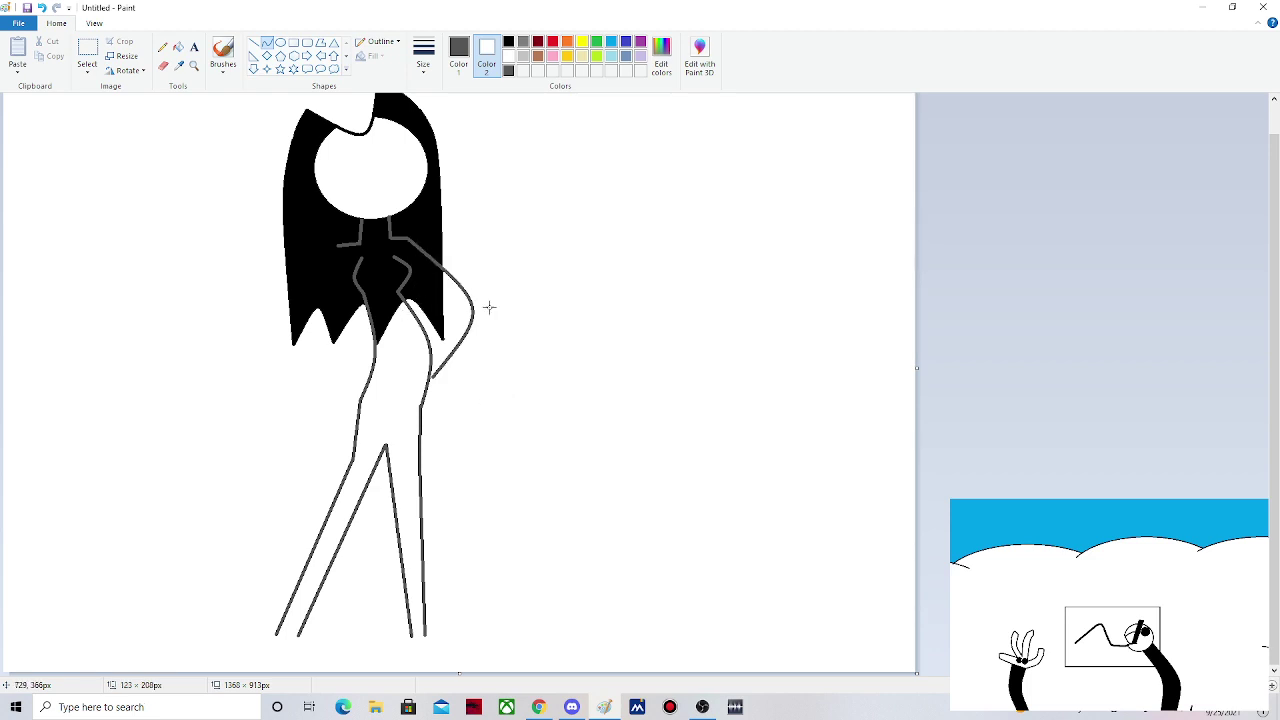
{"action": "left_click", "coordinate": [42, 8]}
- Draw the left arm's outer line of about 59 × 361 px from the shoulder and an inner line adjusted to about 77 × 341 px
{"action": "mouse_move", "coordinate": [338, 255]}
{"action": "left_mouse_down"}
{"action": "mouse_move", "coordinate": [305, 445]}
{"action": "mouse_move", "coordinate": [327, 405]}
{"action": "mouse_move", "coordinate": [297, 487]}
{"action": "left_mouse_up"}
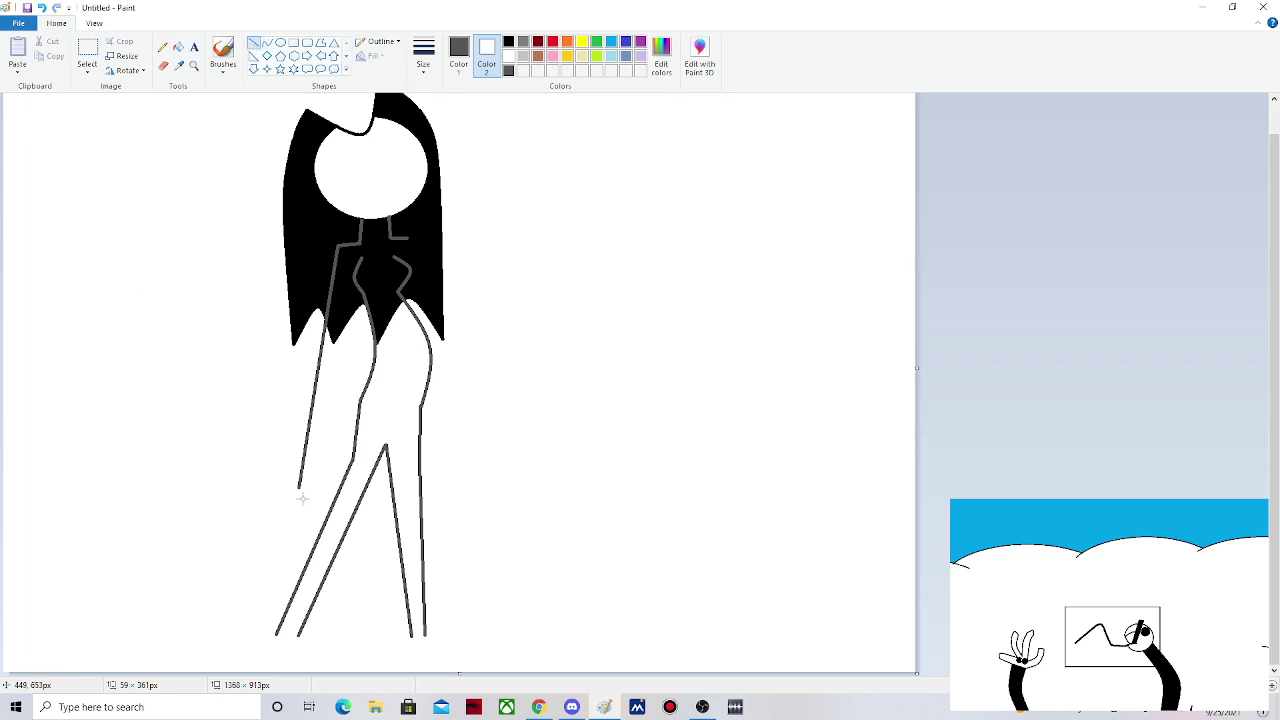
{"action": "left_click_drag", "start_coordinate": [321, 487], "coordinate": [358, 259]}
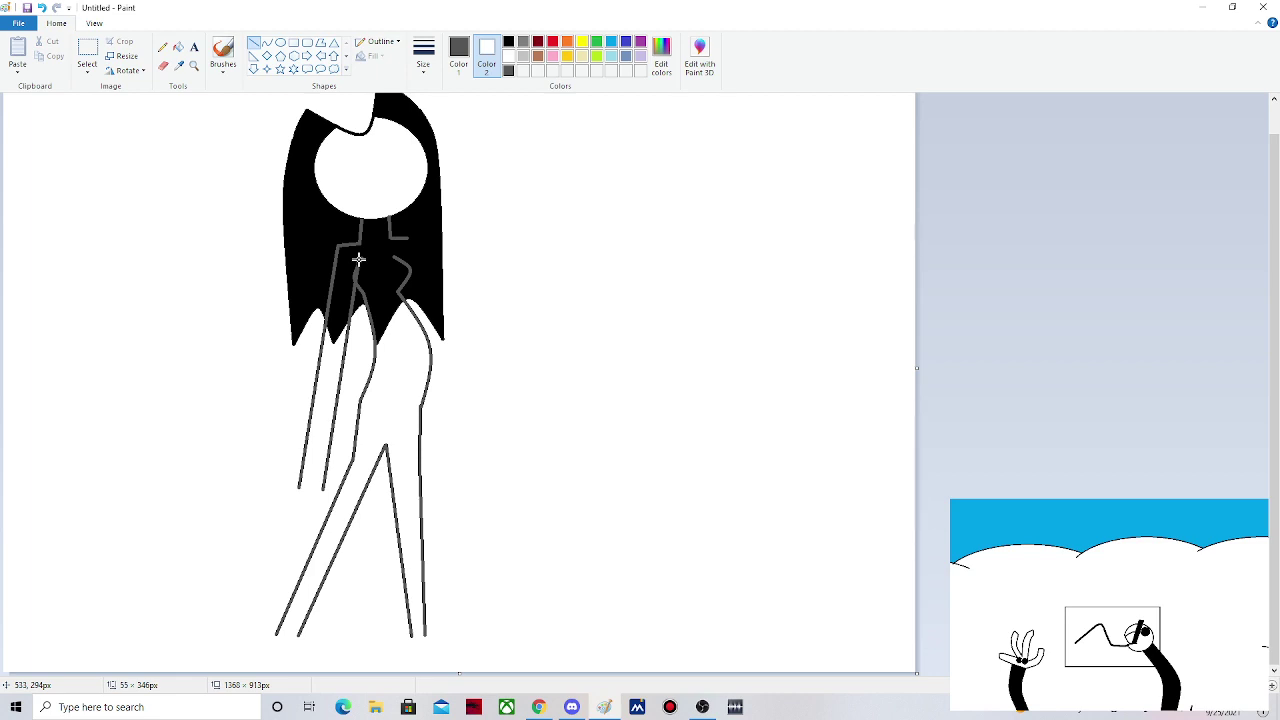
{"action": "left_click_drag", "start_coordinate": [358, 259], "coordinate": [360, 261]}
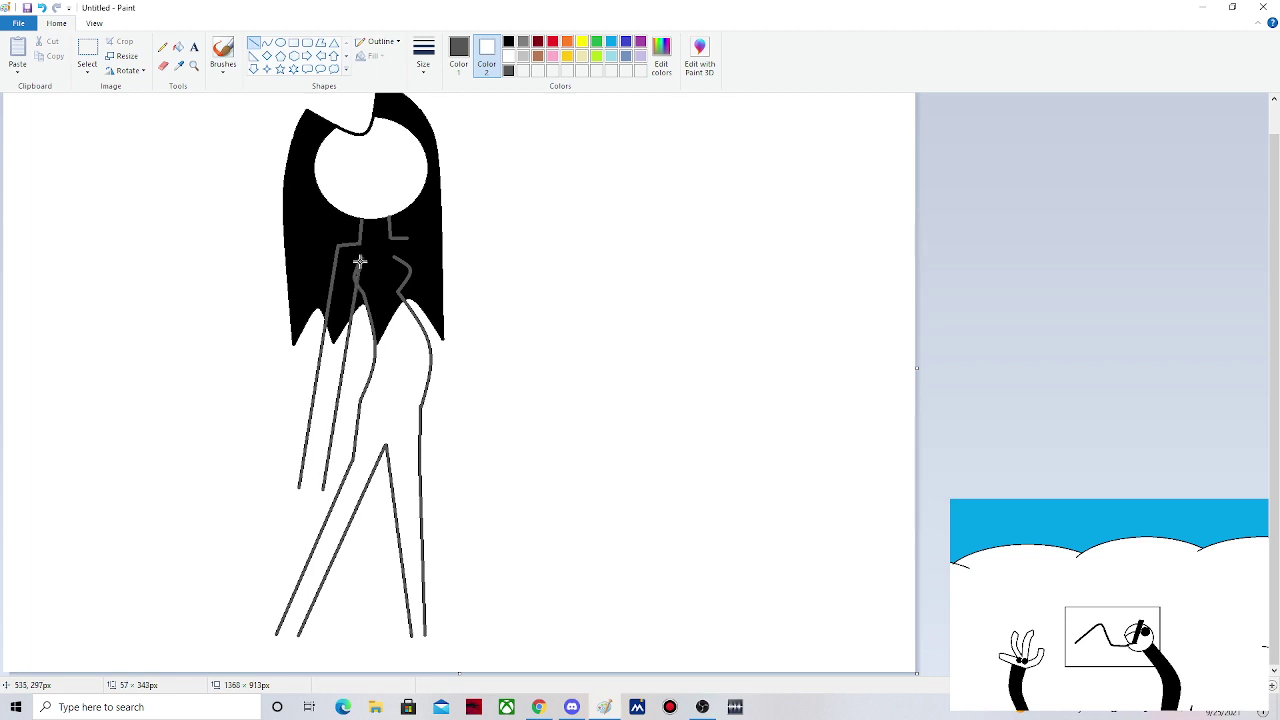
{"action": "left_click_drag", "start_coordinate": [323, 487], "coordinate": [308, 487]}
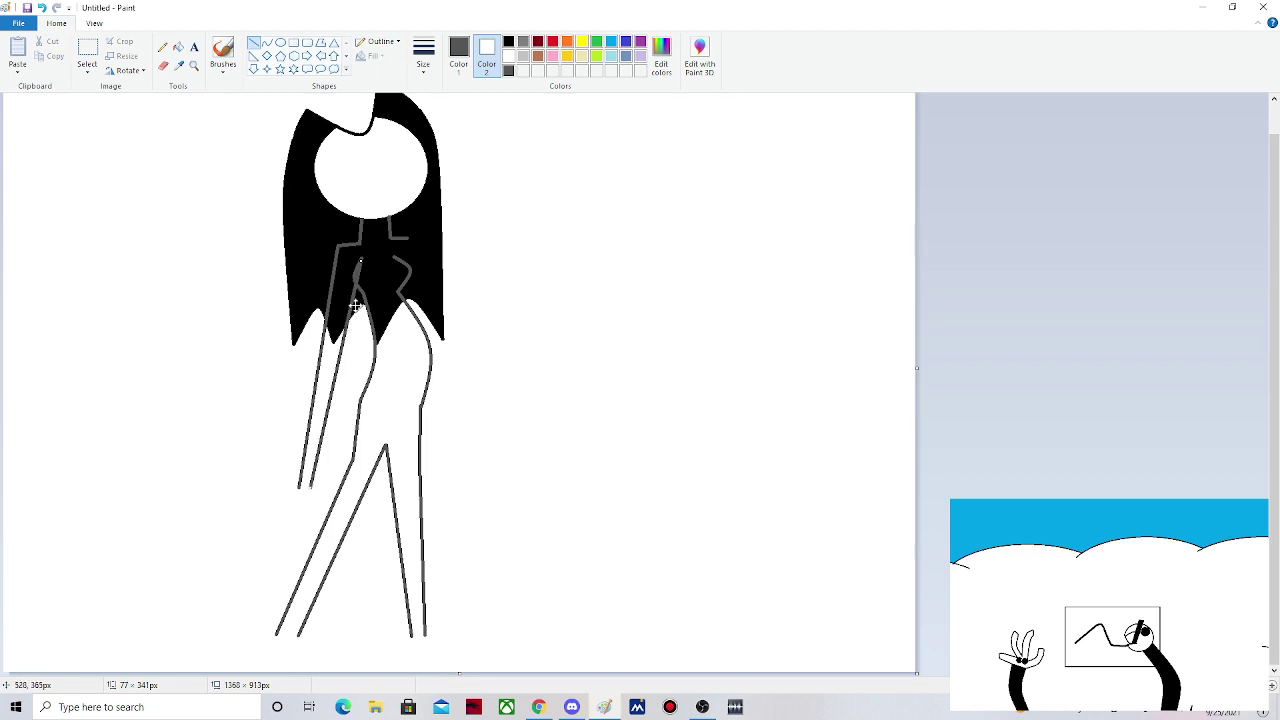
- Undo the left arm lines and both right leg lines, keeping the left leg
{"action": "left_click", "coordinate": [152, 478]}
{"action": "key", "text": "ctrl+z"}
{"action": "key", "text": "ctrl+z"}
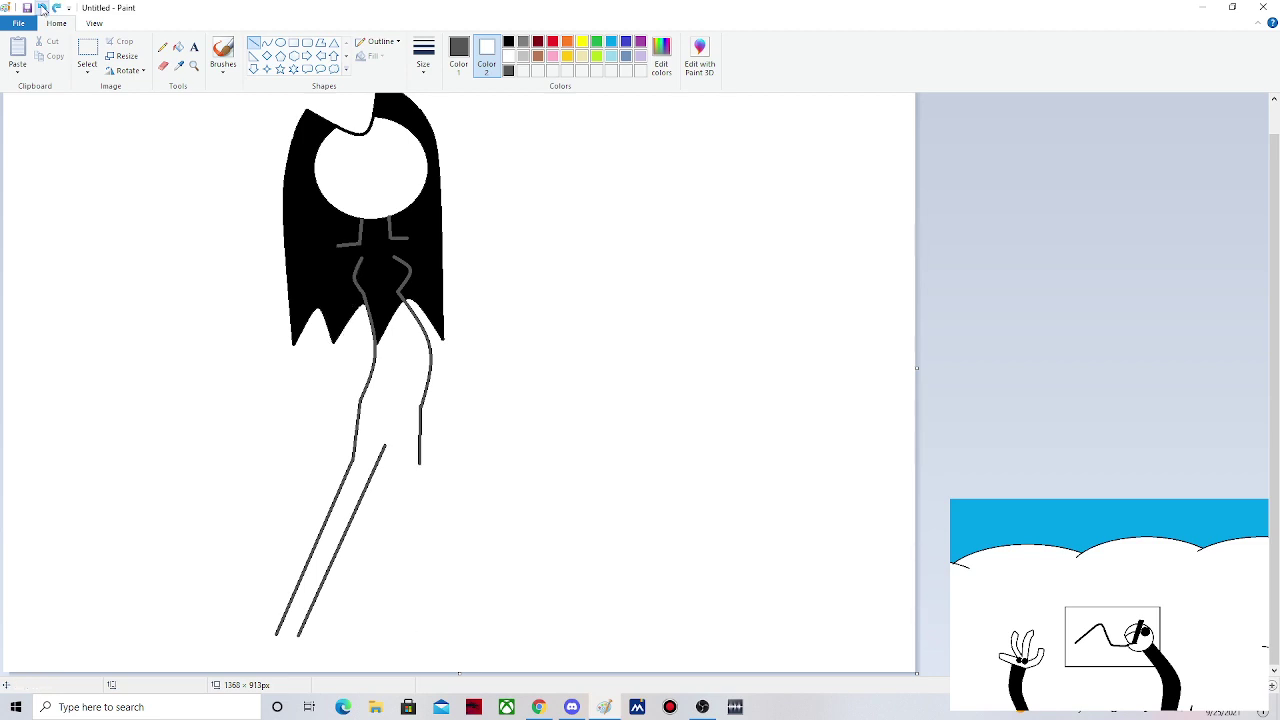
- Undo the recent leg and arm lines of the figure, step by step, back to an earlier state of the drawing
{"action": "left_click", "coordinate": [42, 8]}
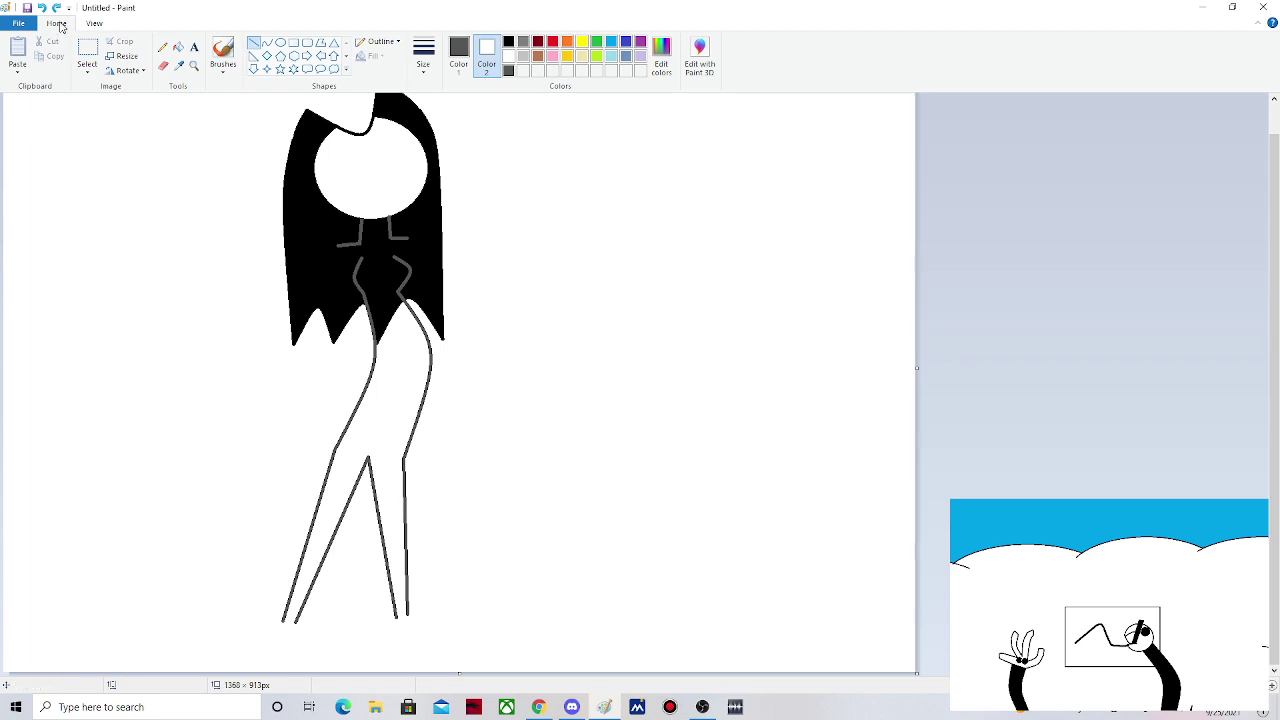
{"action": "key", "text": "ctrl+z"}
{"action": "key", "text": "ctrl+z"}
{"action": "key", "text": "ctrl+z"}
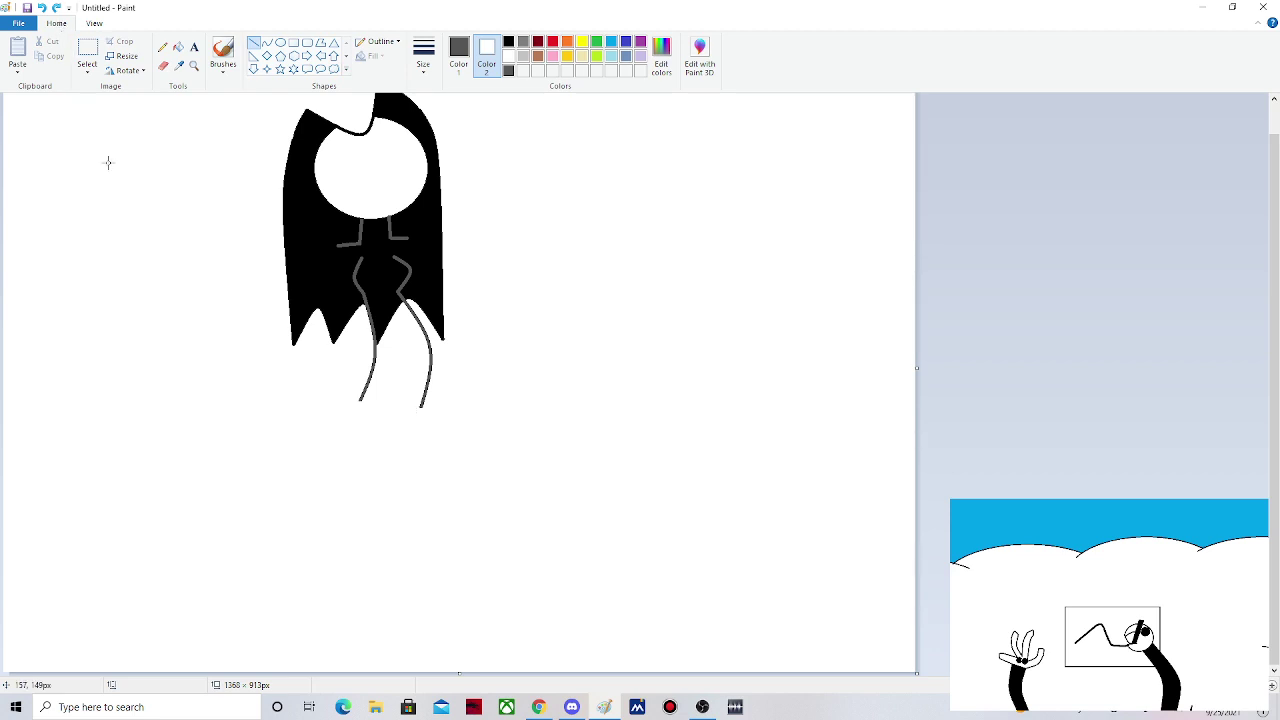
- Redo the undone strokes to restore both legs and the two long lines of the figure's left-hand arm
{"action": "left_click", "coordinate": [57, 7]}
{"action": "left_click", "coordinate": [57, 7]}
{"action": "left_click", "coordinate": [57, 7]}
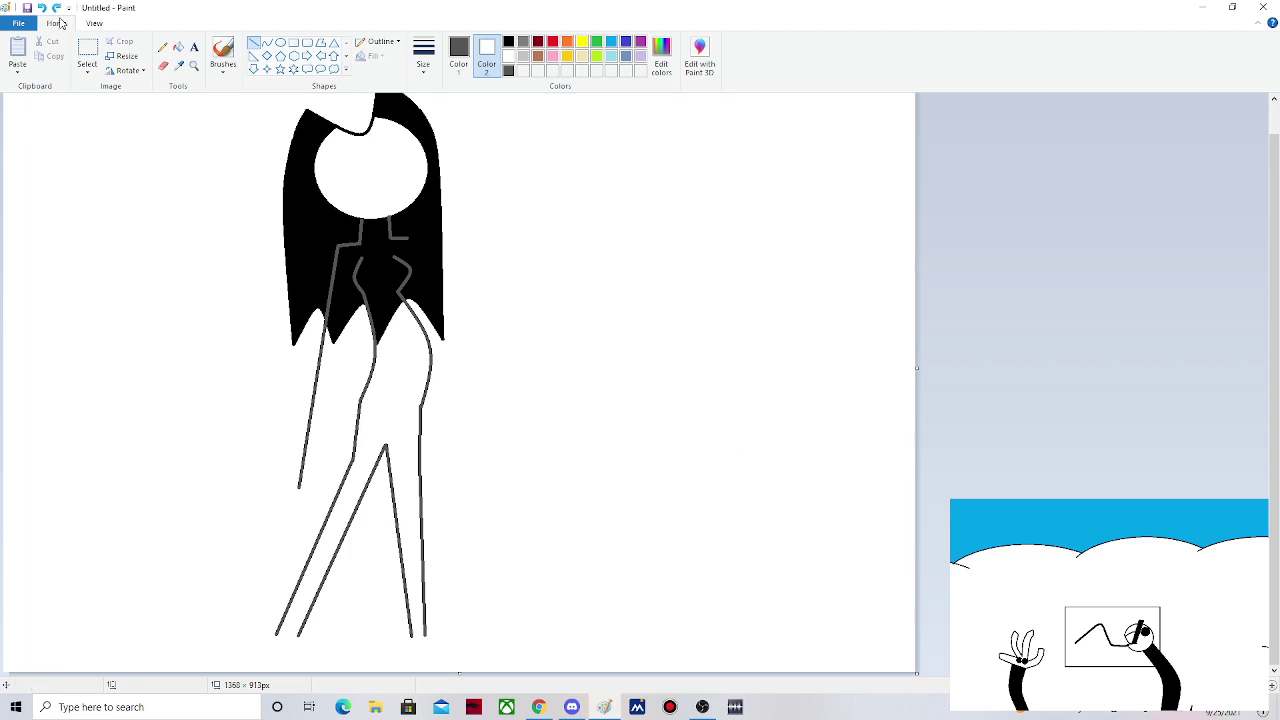
{"action": "key", "text": "ctrl+y"}
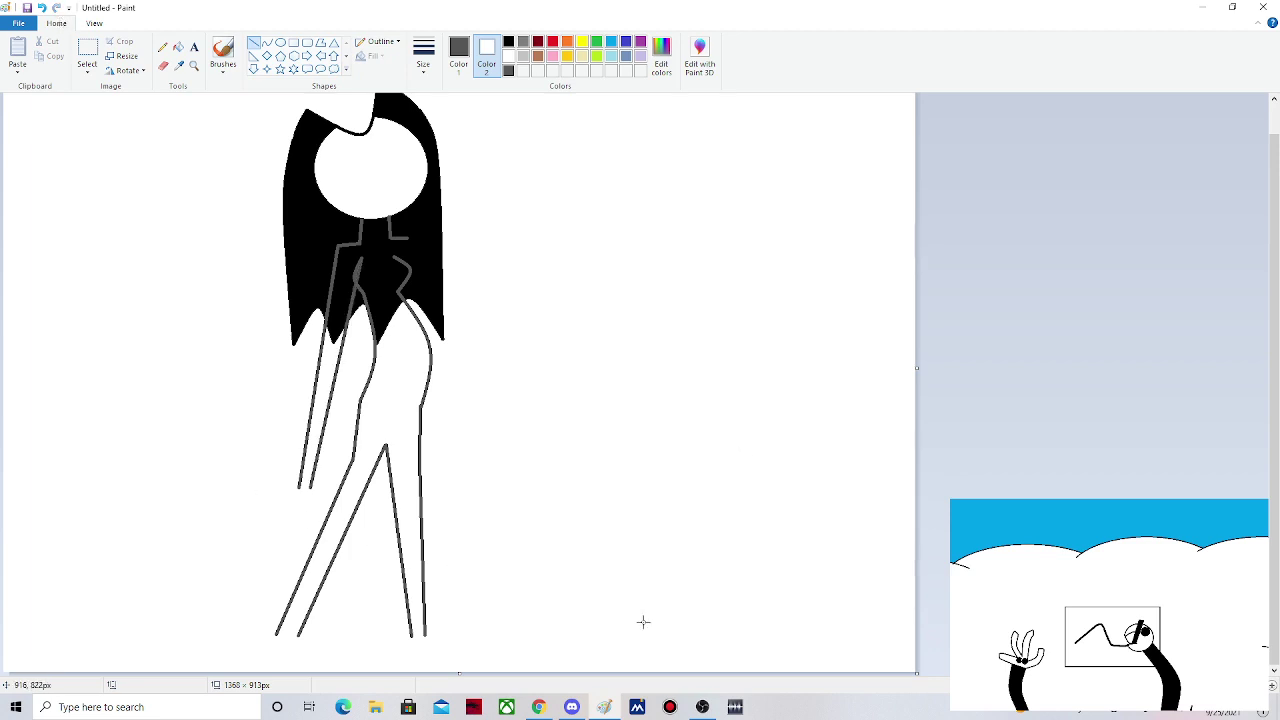
- Erase the end of the arm's inner line where it overlaps the torso's left contour, using black as the eraser colour
{"action": "left_click", "coordinate": [1271, 688]}
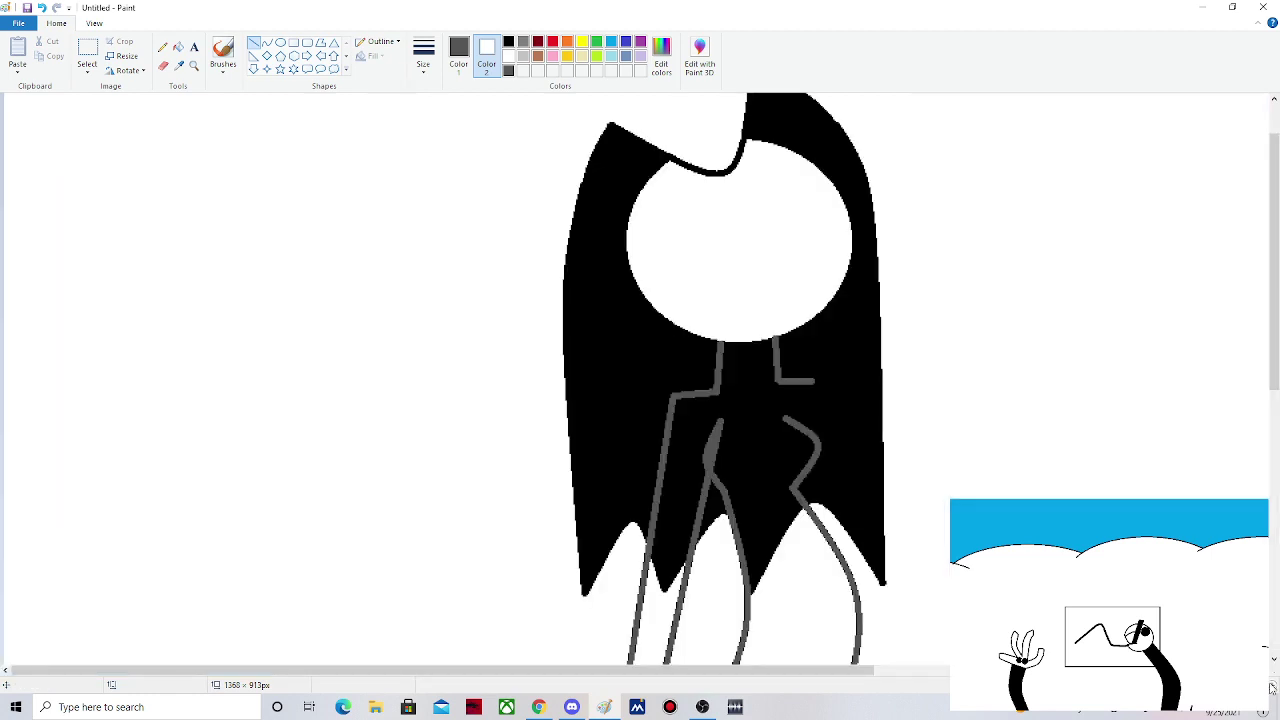
{"action": "left_click", "coordinate": [165, 65]}
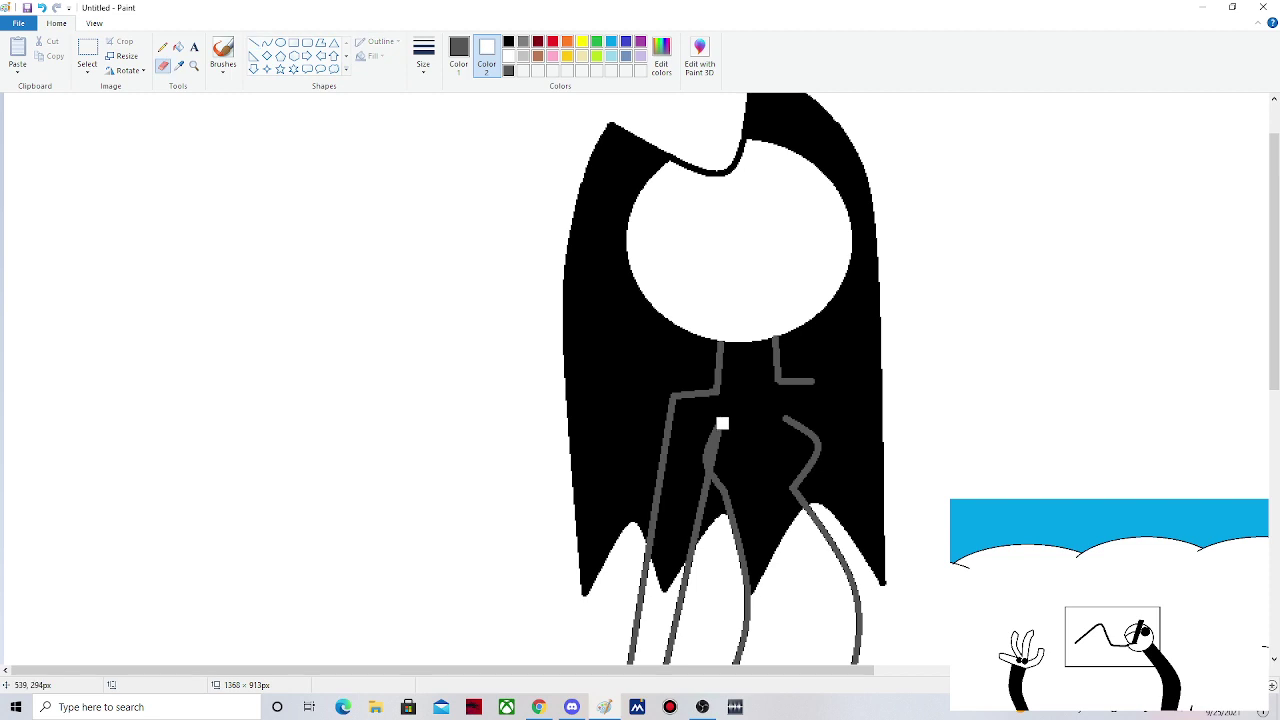
{"action": "right_click", "coordinate": [722, 423]}
{"action": "left_click", "coordinate": [719, 423]}
{"action": "left_click_drag", "start_coordinate": [715, 433], "coordinate": [709, 466]}
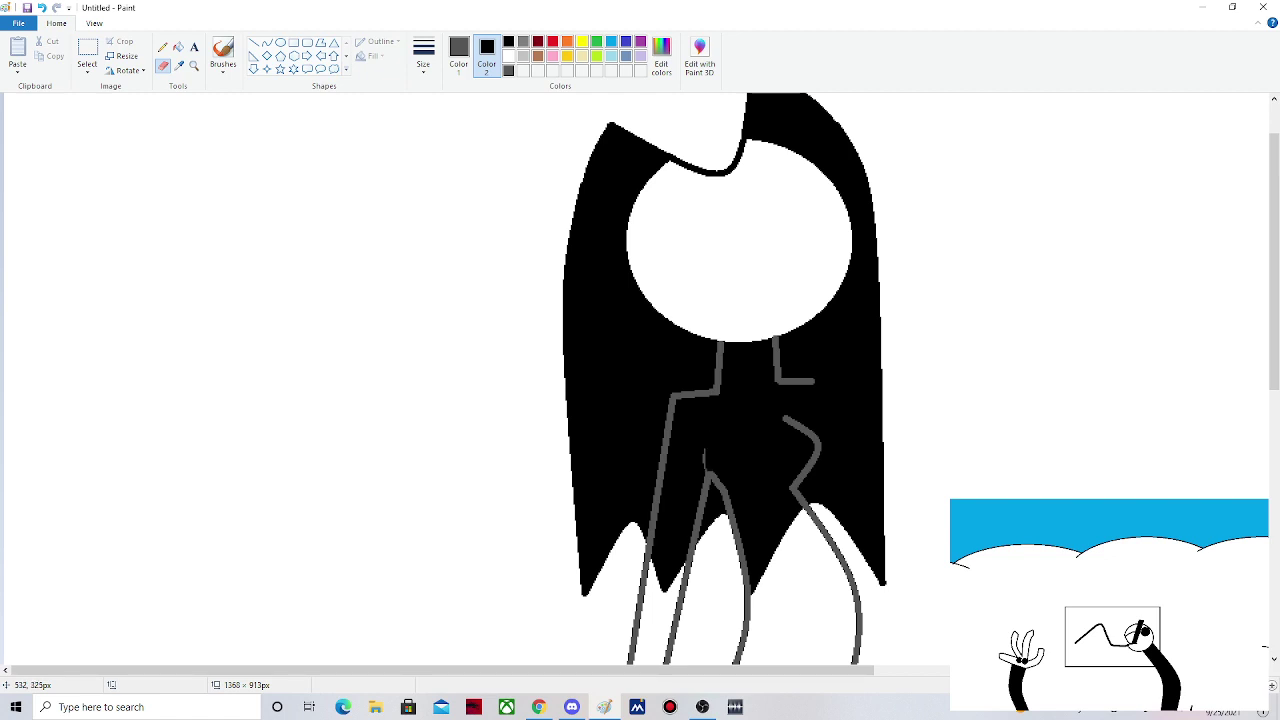
- Redraw the erased part of the torso's left contour above the arm junction with a dark grey curve about 15 × 42 px
{"action": "left_click", "coordinate": [267, 43]}
{"action": "mouse_move", "coordinate": [711, 470]}
{"action": "left_mouse_down"}
{"action": "mouse_move", "coordinate": [718, 417]}
{"action": "mouse_move", "coordinate": [700, 448]}
{"action": "left_mouse_up"}
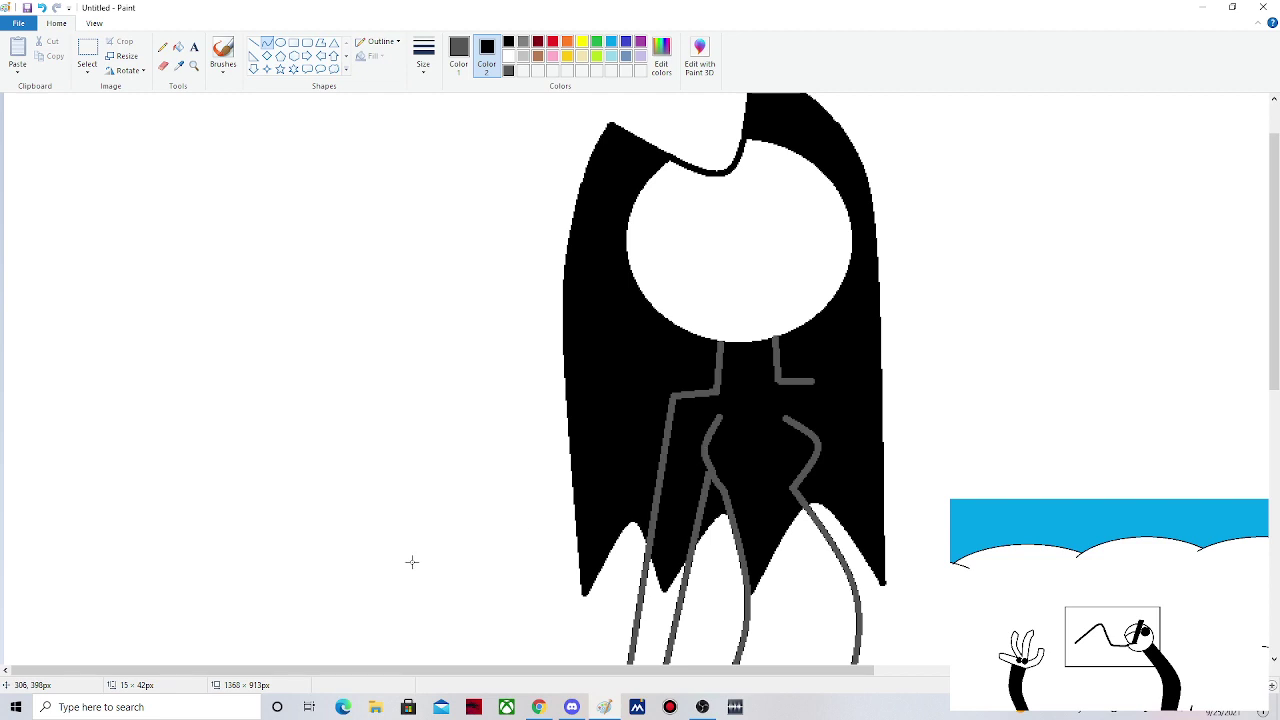
{"action": "scroll", "coordinate": [411, 562], "scroll_direction": "down", "scroll_amount": 4}
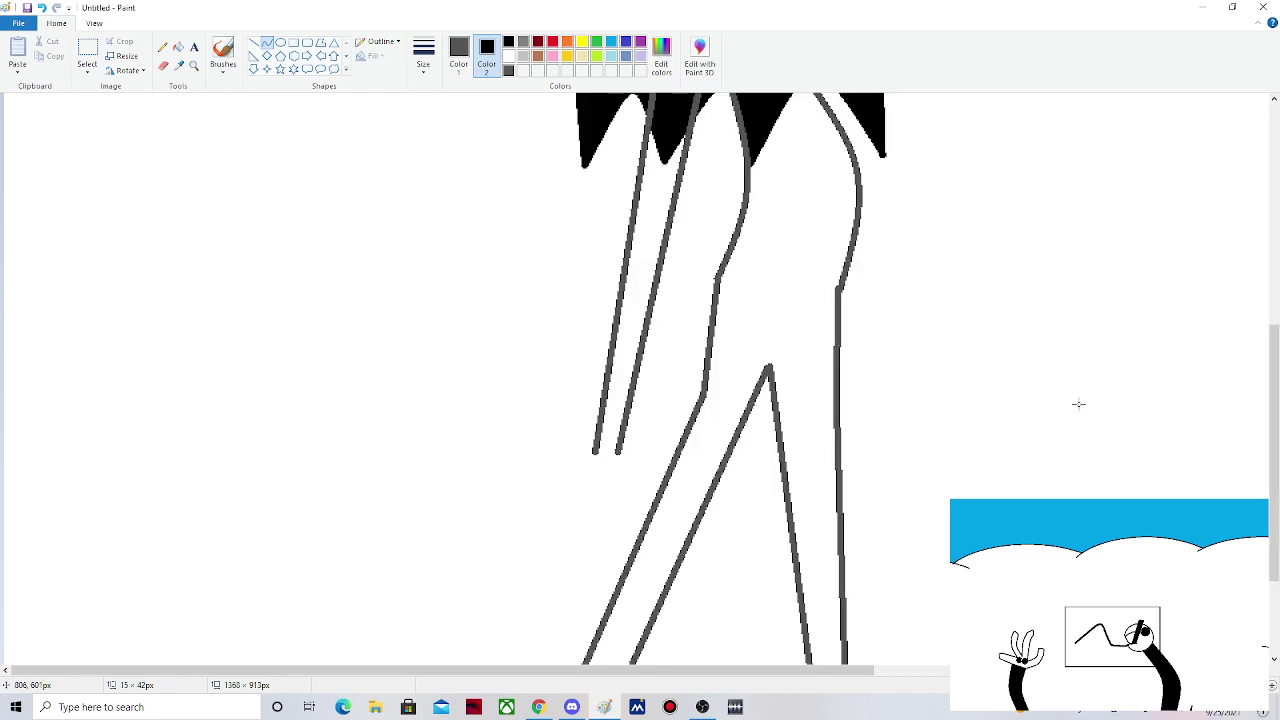
{"action": "scroll", "coordinate": [1078, 403], "scroll_direction": "up", "scroll_amount": 3}
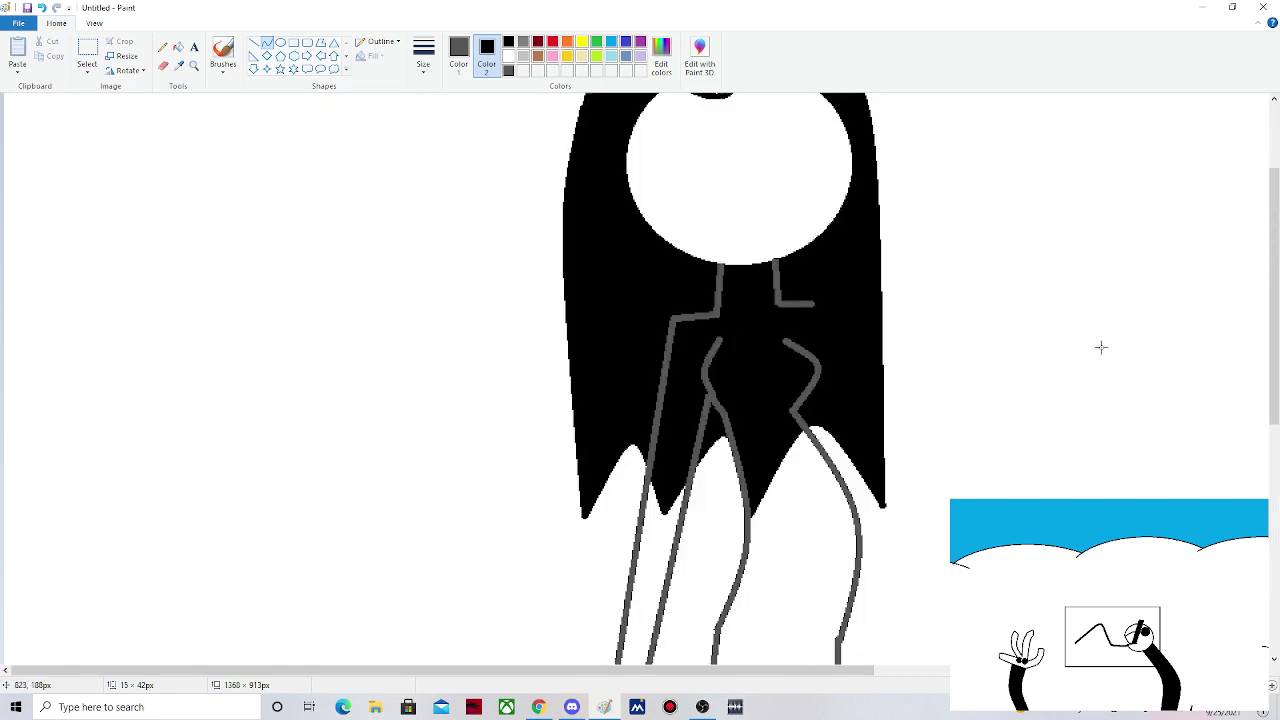
{"action": "scroll", "coordinate": [1101, 347], "scroll_direction": "down", "scroll_amount": 1}
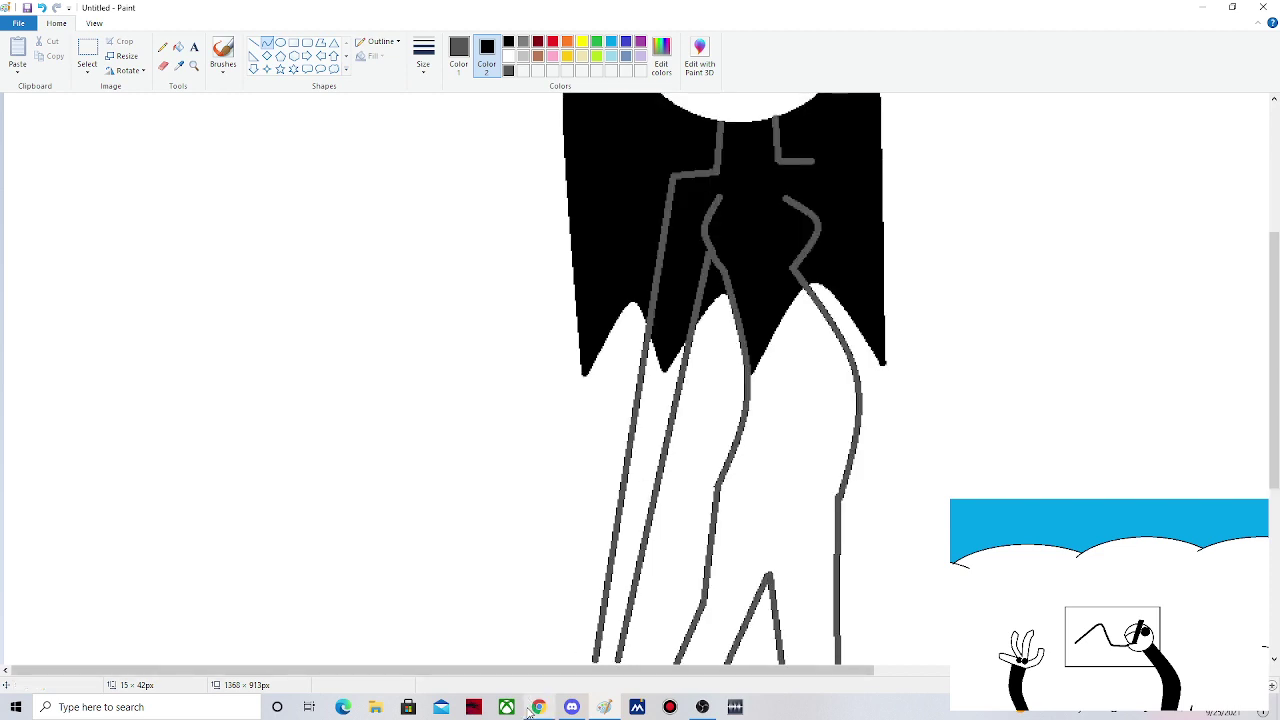
- Switch to Chrome and play the YouTube video "1hr of chill lofi beats to draw to" as background music
{"action": "left_click", "coordinate": [536, 707]}
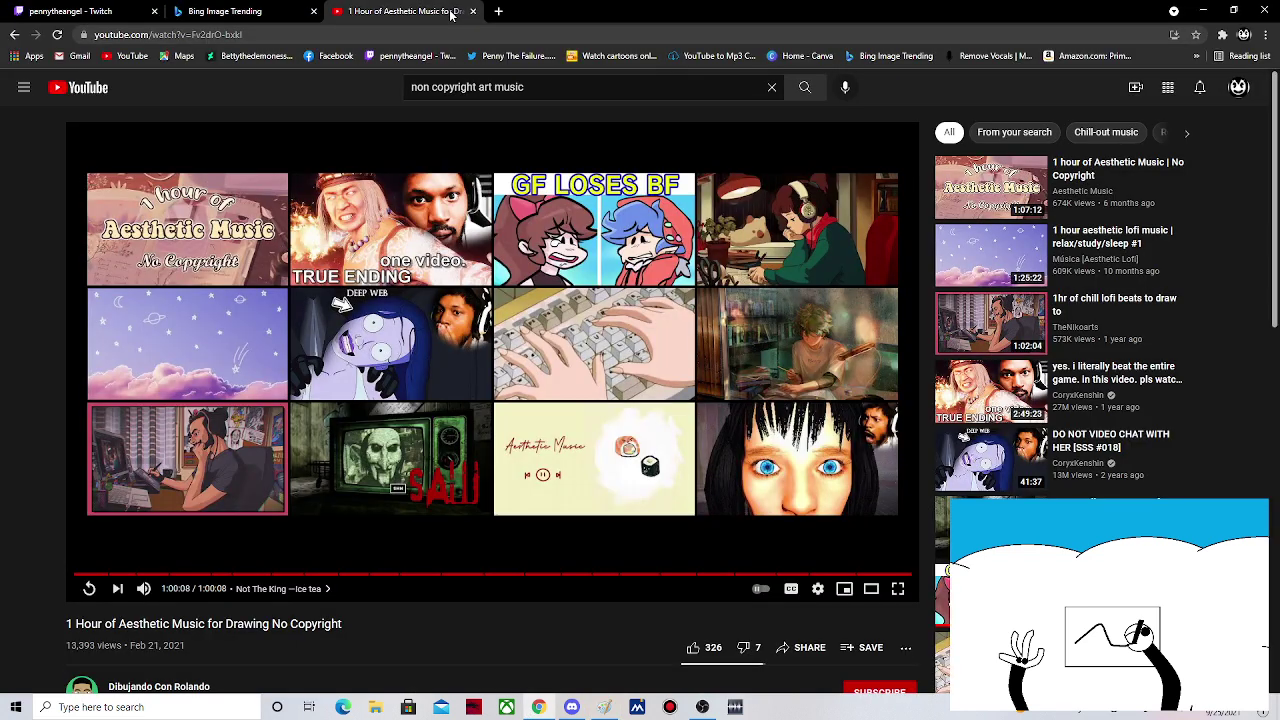
{"action": "left_click", "coordinate": [12, 35]}
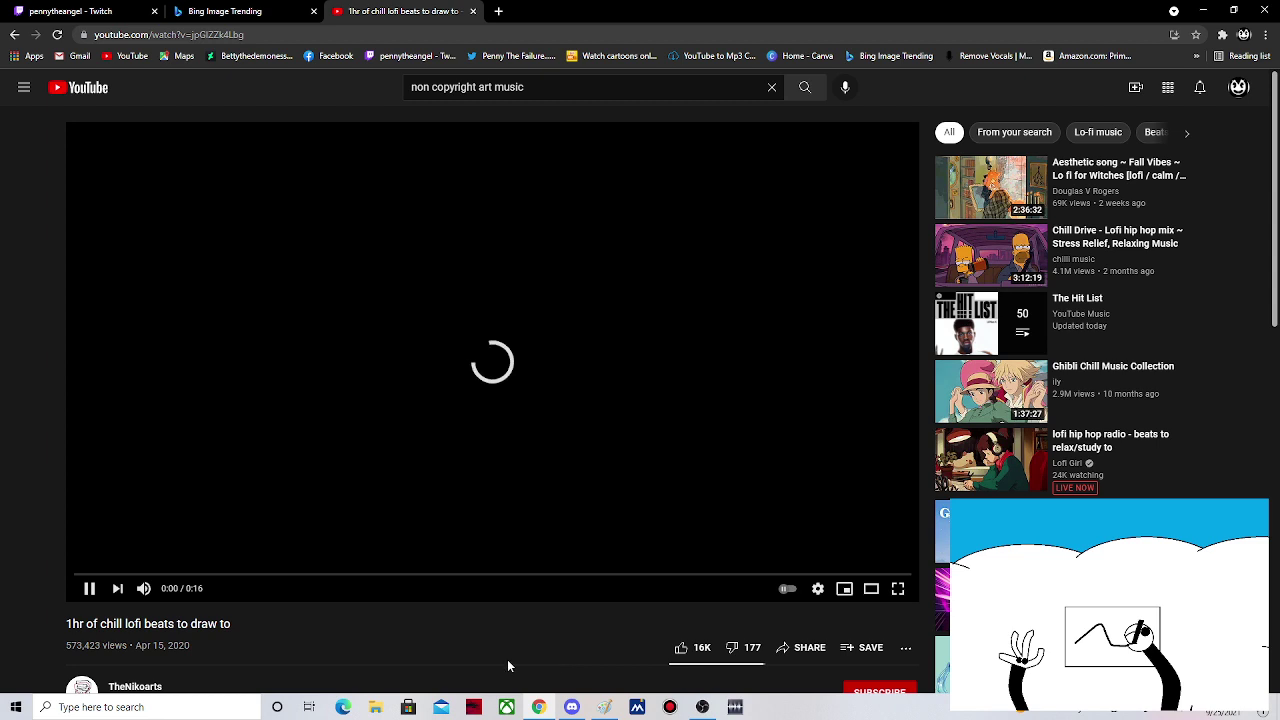
{"action": "left_click", "coordinate": [144, 590]}
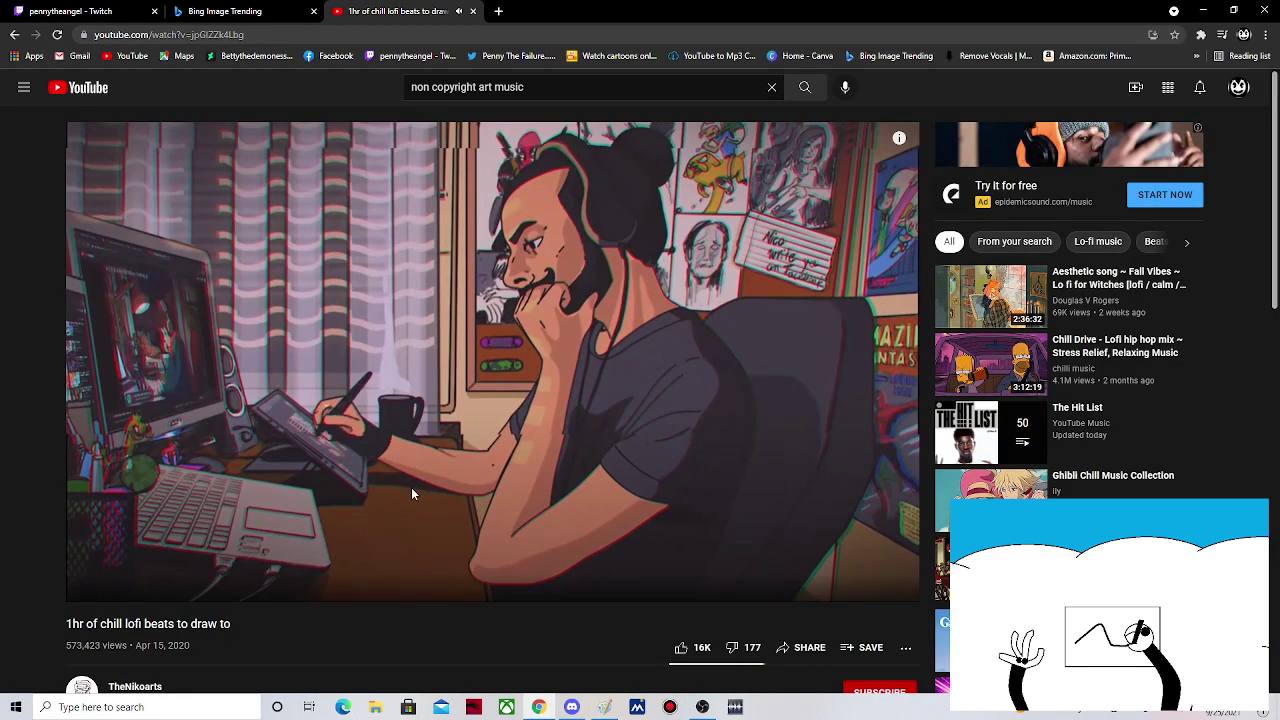
- Open the bookmarked DeviantArt gallery in a new tab and look through its Featured character drawings
{"action": "left_click", "coordinate": [497, 11]}
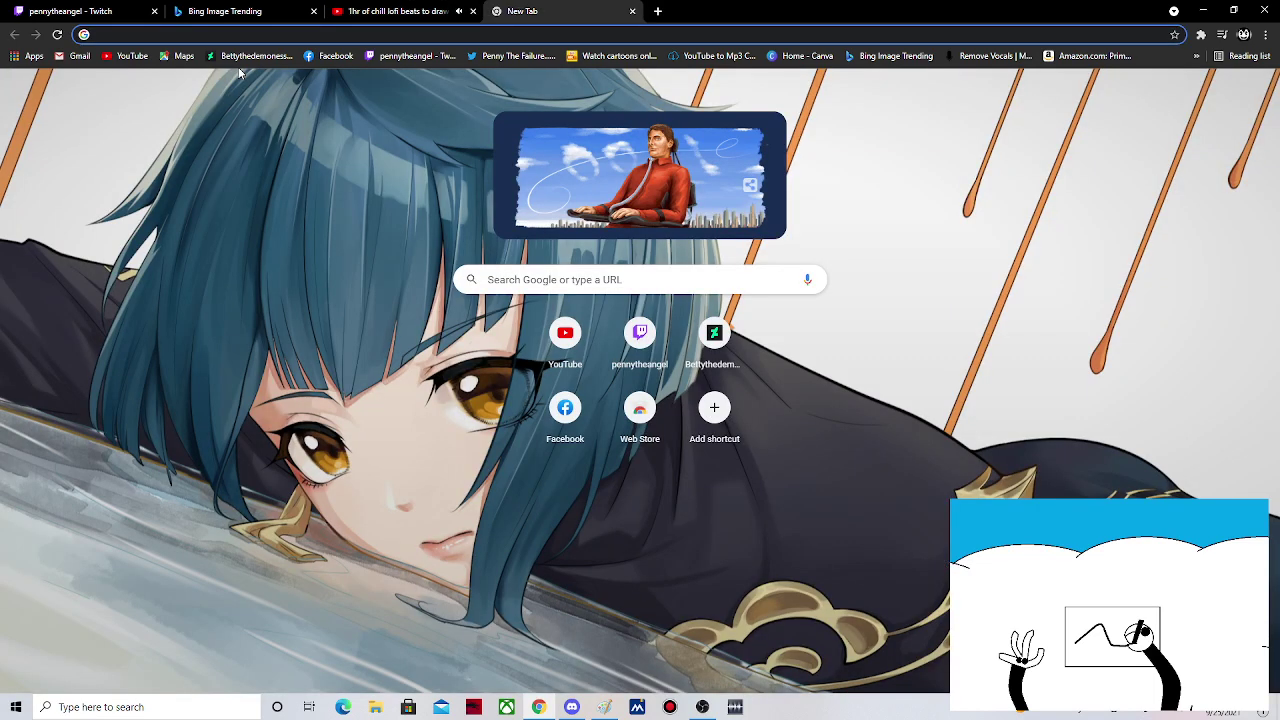
{"action": "left_click", "coordinate": [236, 57]}
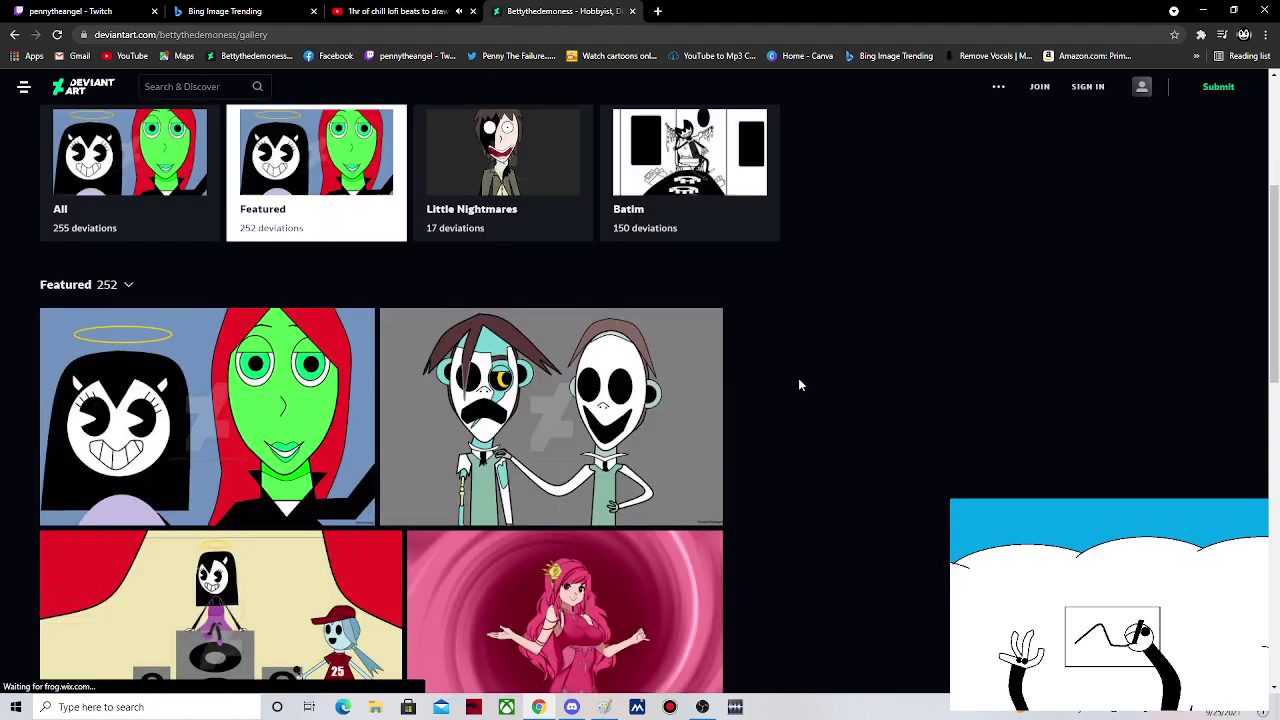
{"action": "scroll", "coordinate": [798, 384], "scroll_direction": "down", "scroll_amount": 5}
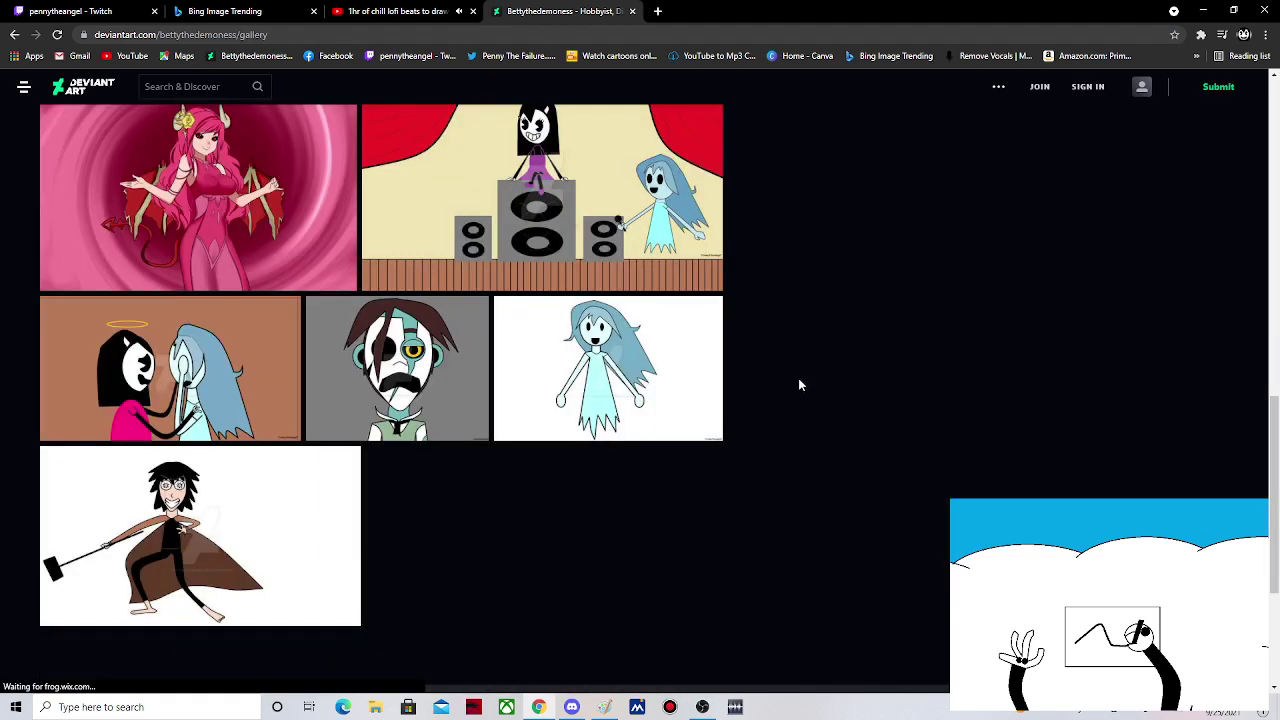
{"action": "scroll", "coordinate": [798, 380], "scroll_direction": "up", "scroll_amount": 10}
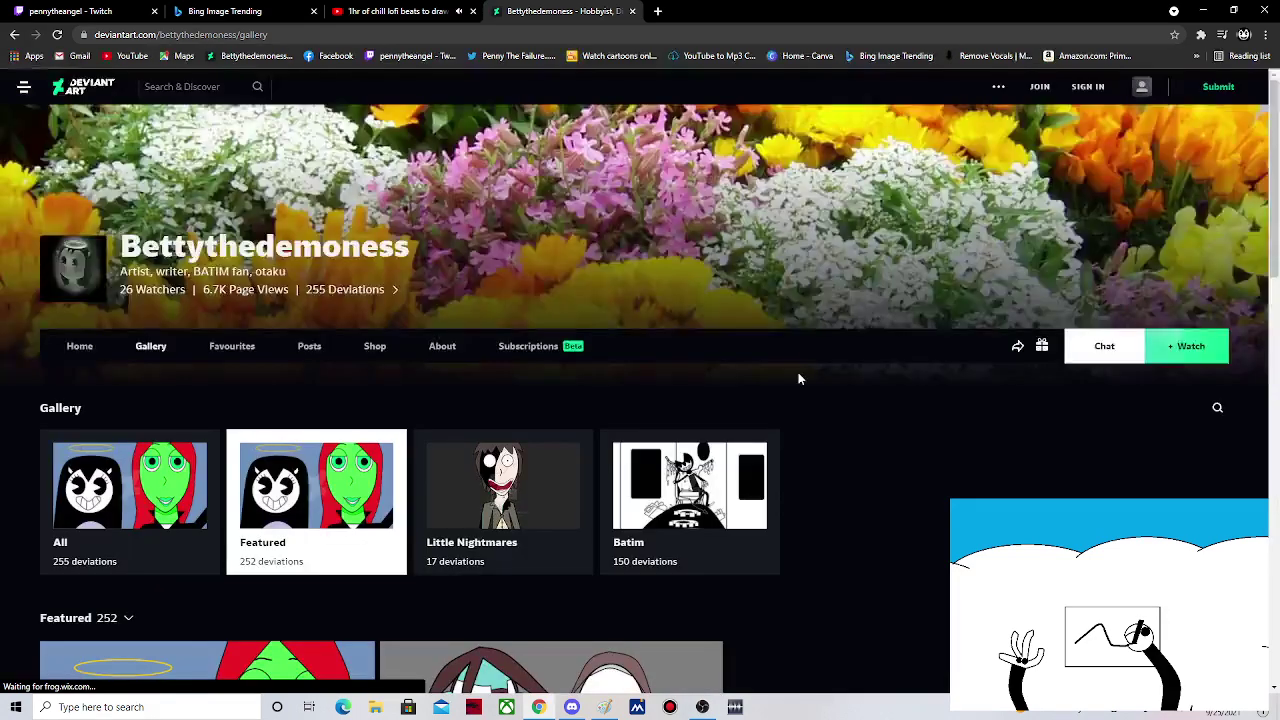
{"action": "scroll", "coordinate": [798, 379], "scroll_direction": "down", "scroll_amount": 8}
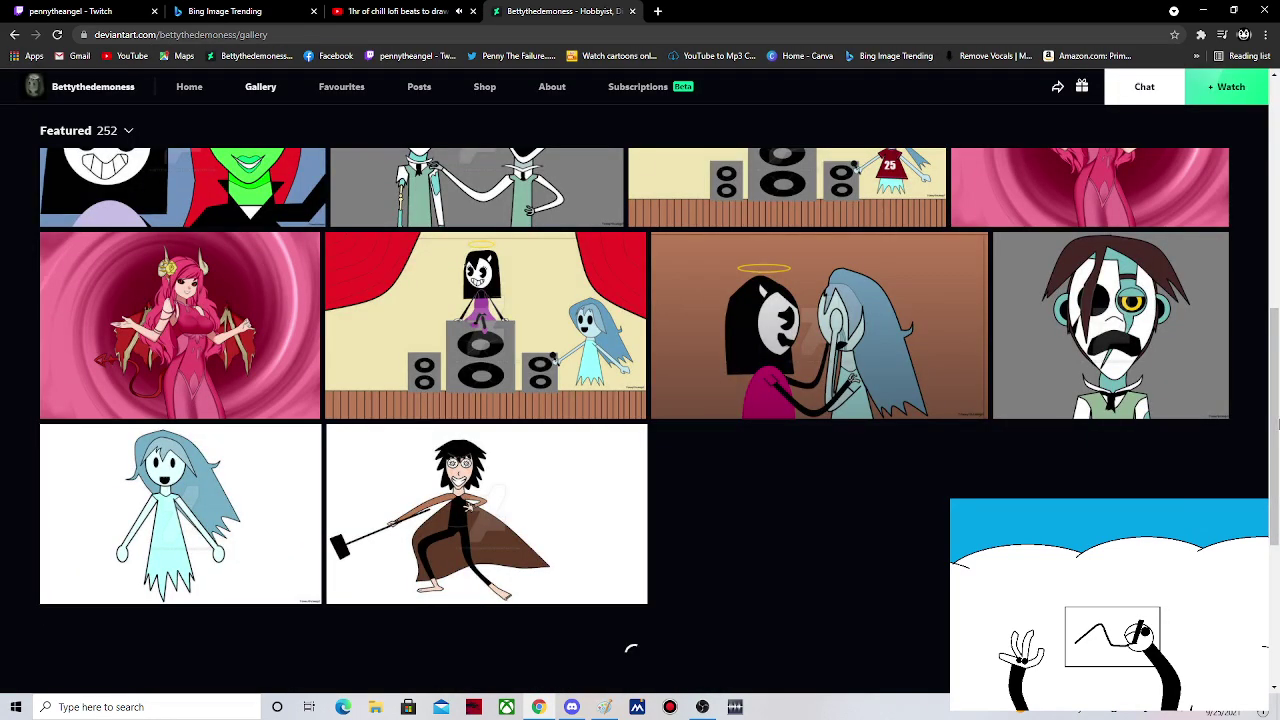
{"action": "left_click_drag", "start_coordinate": [1277, 424], "coordinate": [1275, 415]}
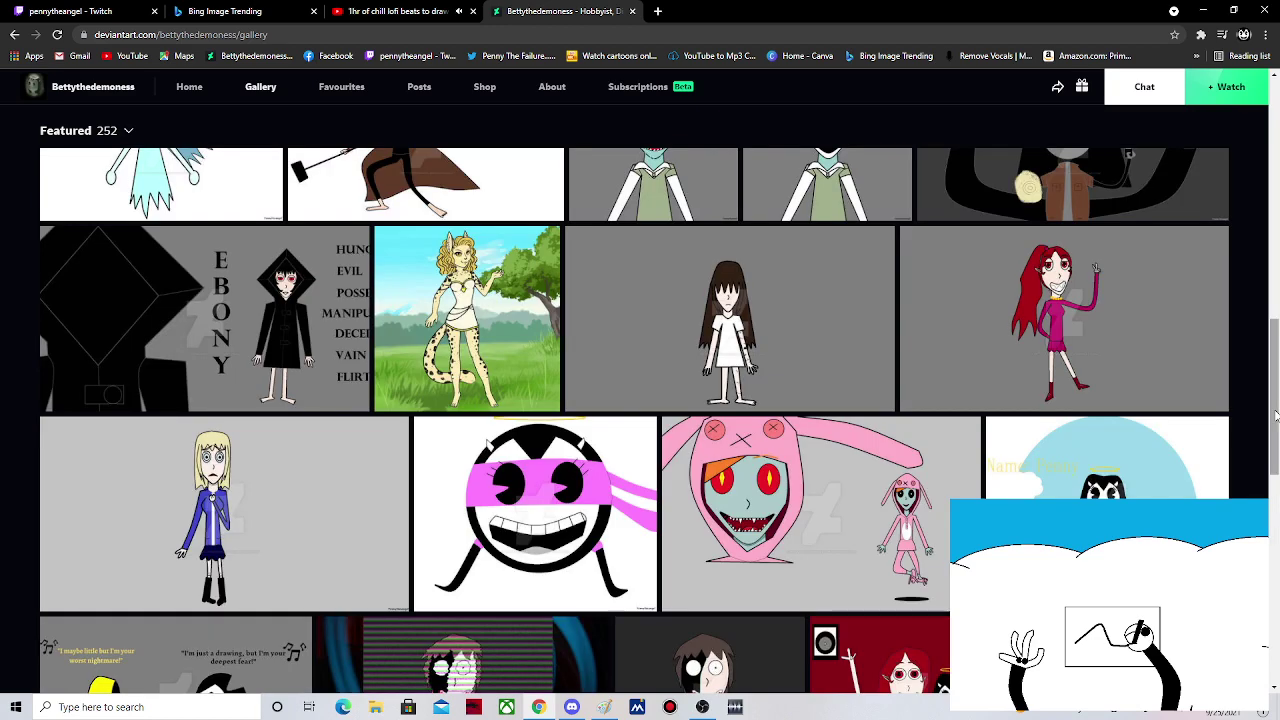
{"action": "scroll", "coordinate": [1260, 362], "scroll_direction": "down", "scroll_amount": 5}
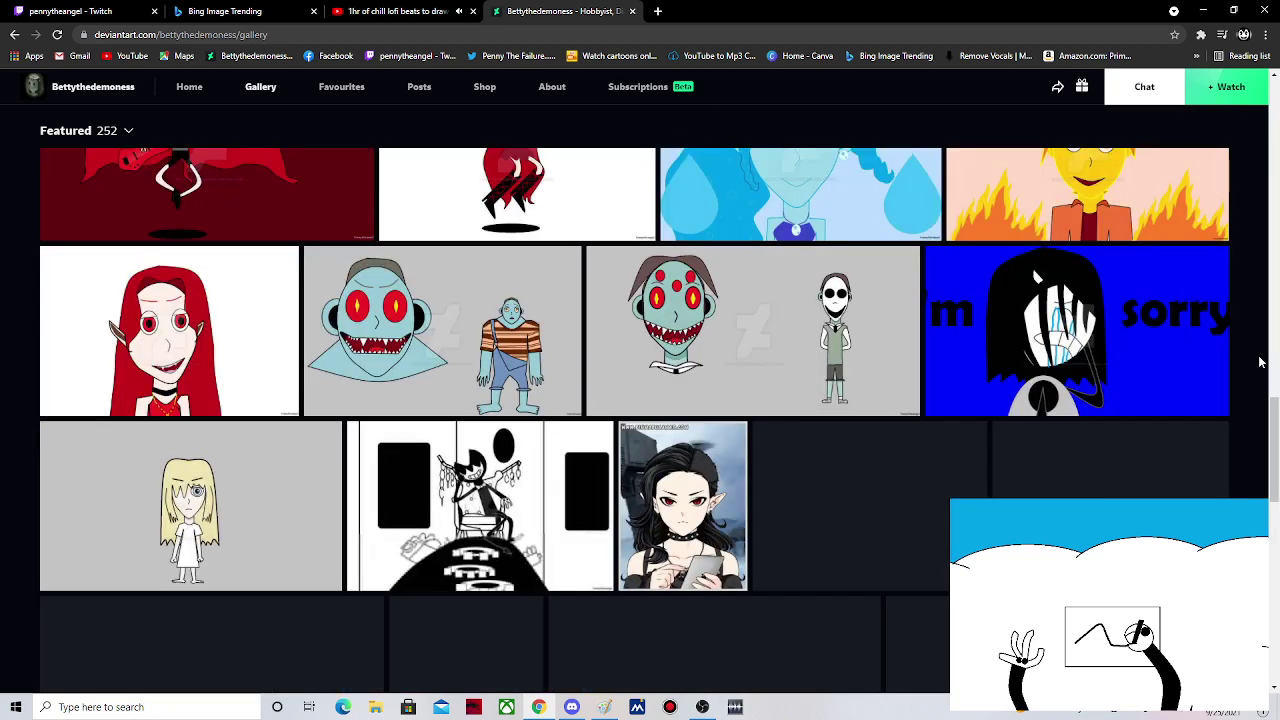
{"action": "scroll", "coordinate": [1260, 362], "scroll_direction": "down", "scroll_amount": 3}
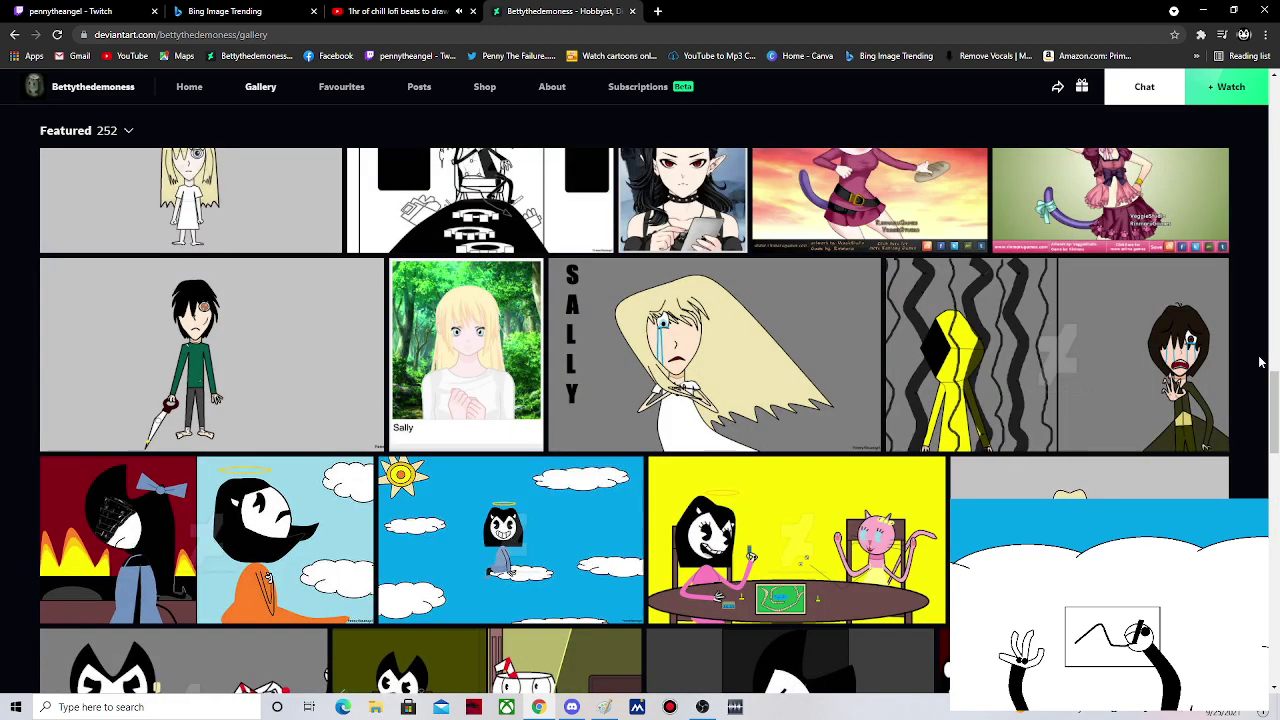
{"action": "scroll", "coordinate": [1260, 362], "scroll_direction": "down", "scroll_amount": 5}
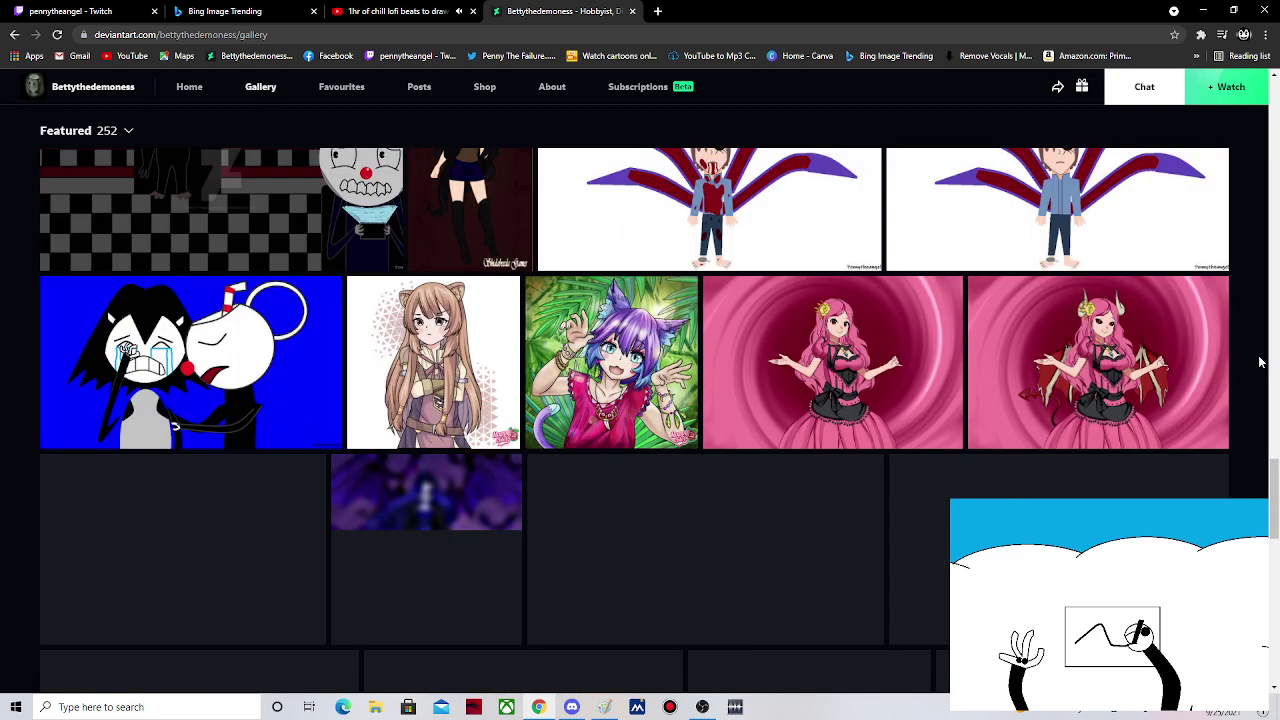
{"action": "scroll", "coordinate": [1260, 362], "scroll_direction": "down", "scroll_amount": 3}
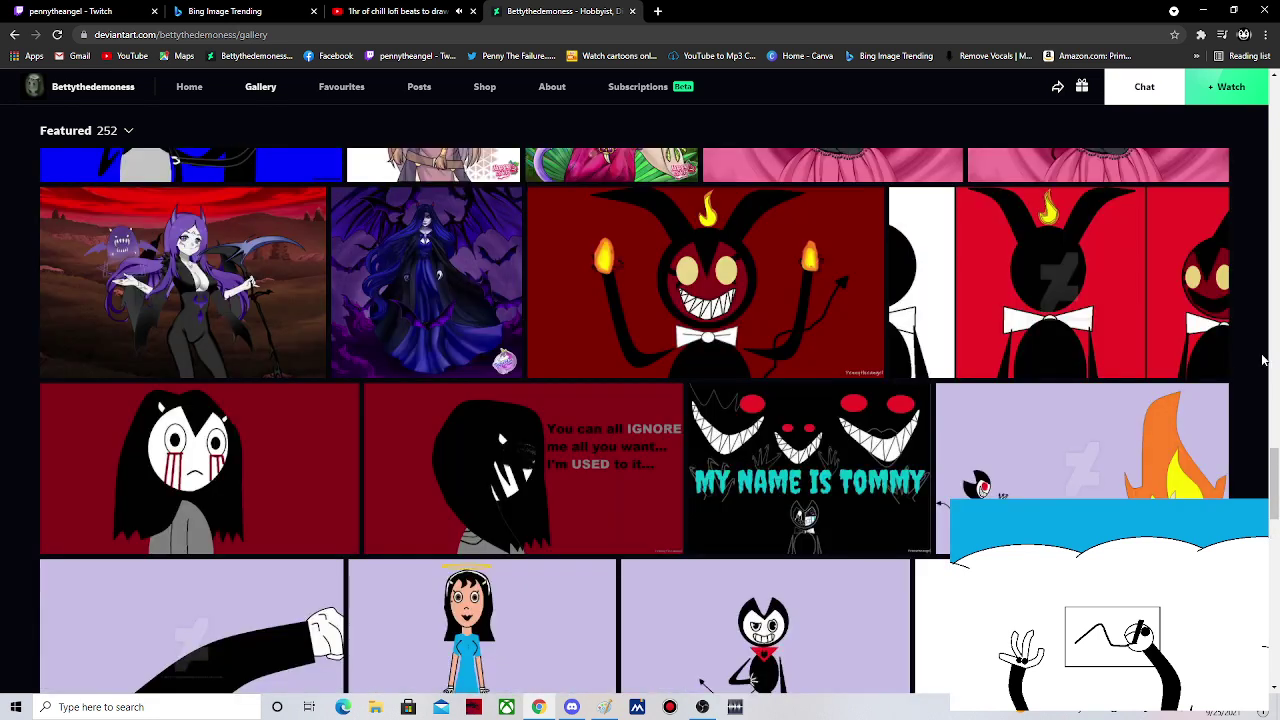
{"action": "scroll", "coordinate": [1262, 360], "scroll_direction": "down", "scroll_amount": 4}
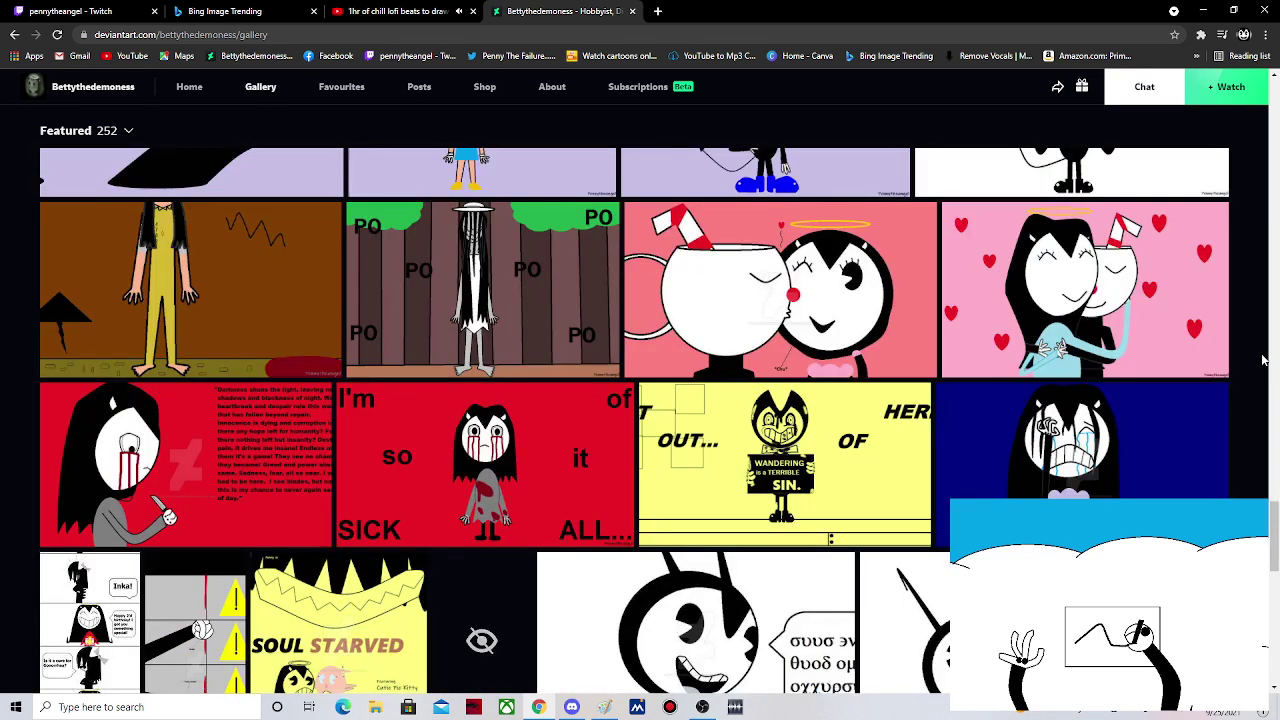
{"action": "scroll", "coordinate": [1262, 360], "scroll_direction": "down", "scroll_amount": 6}
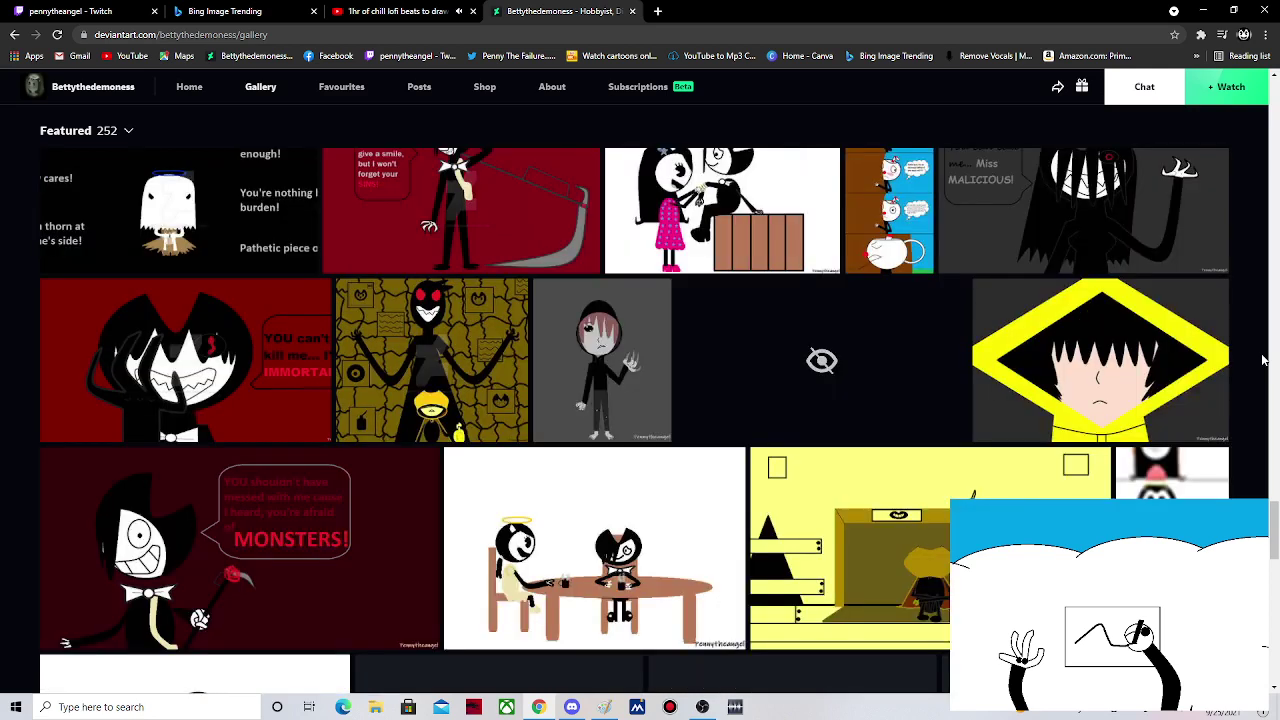
{"action": "scroll", "coordinate": [860, 260], "scroll_direction": "down", "scroll_amount": 1}
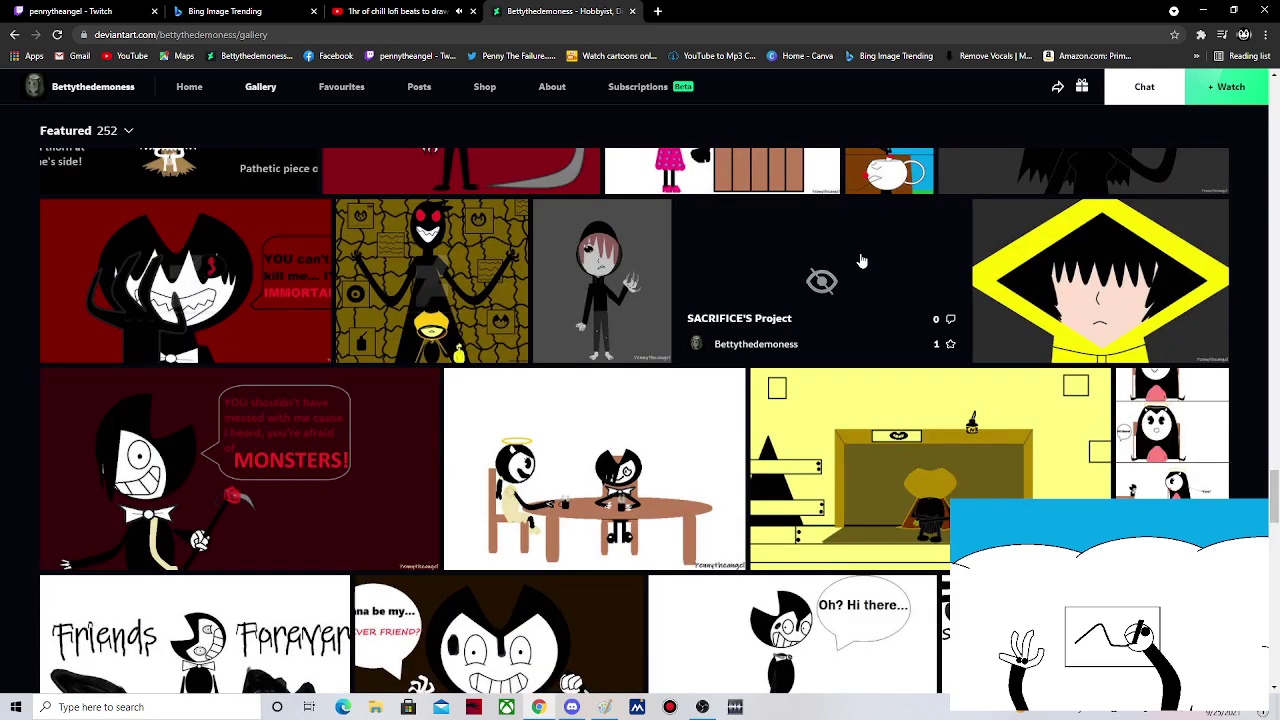
{"action": "scroll", "coordinate": [1278, 310], "scroll_direction": "down", "scroll_amount": 1}
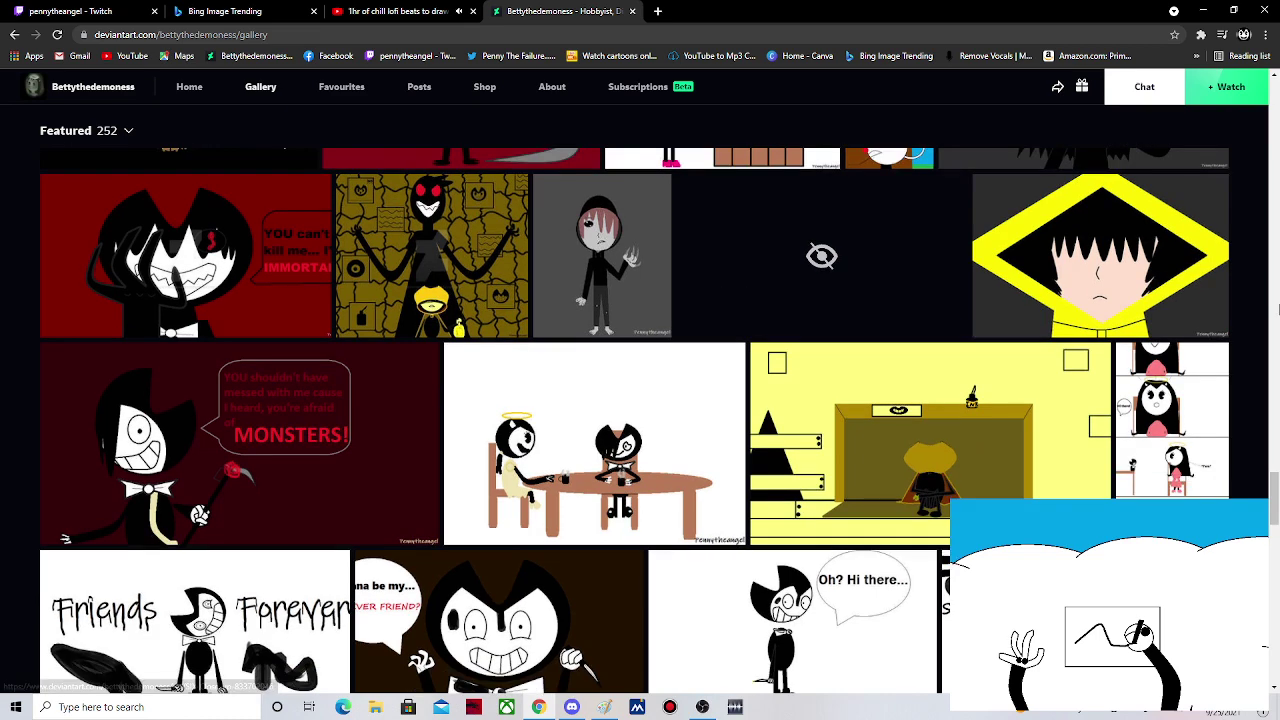
{"action": "scroll", "coordinate": [1278, 310], "scroll_direction": "down", "scroll_amount": 5}
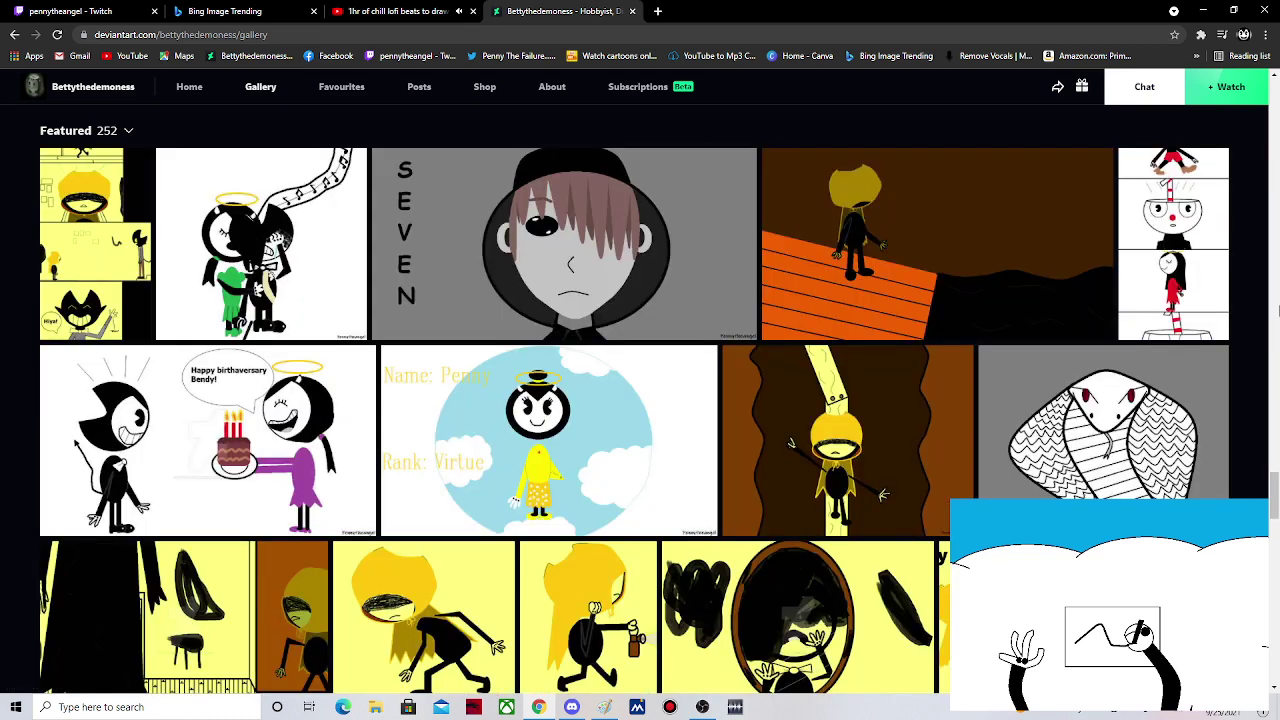
{"action": "scroll", "coordinate": [1278, 311], "scroll_direction": "down", "scroll_amount": 5}
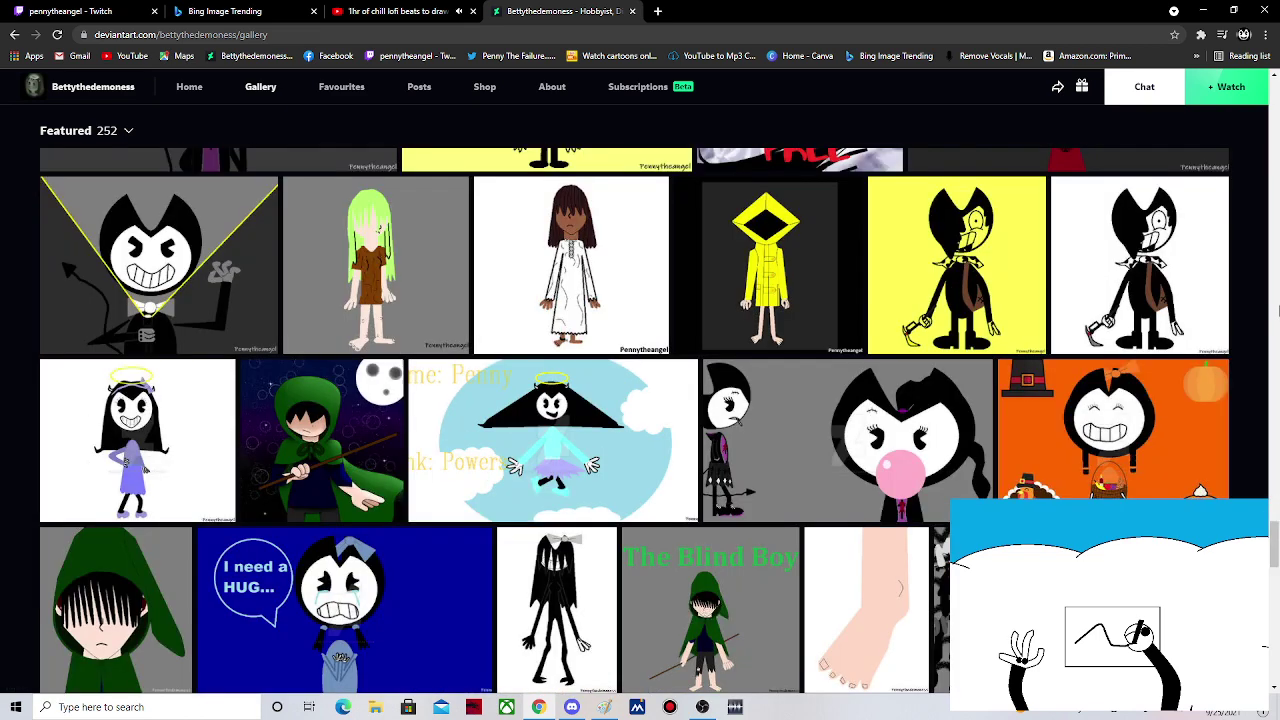
{"action": "scroll", "coordinate": [1278, 311], "scroll_direction": "down", "scroll_amount": 3}
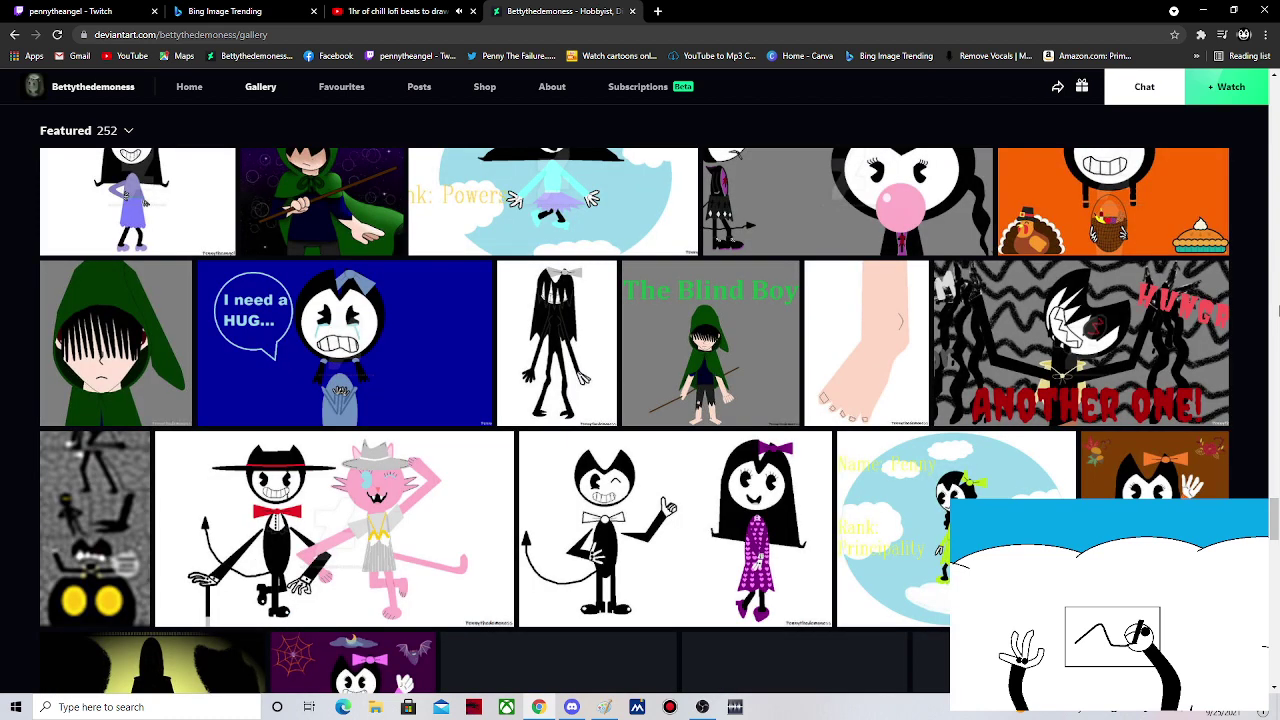
{"action": "scroll", "coordinate": [1278, 311], "scroll_direction": "down", "scroll_amount": 3}
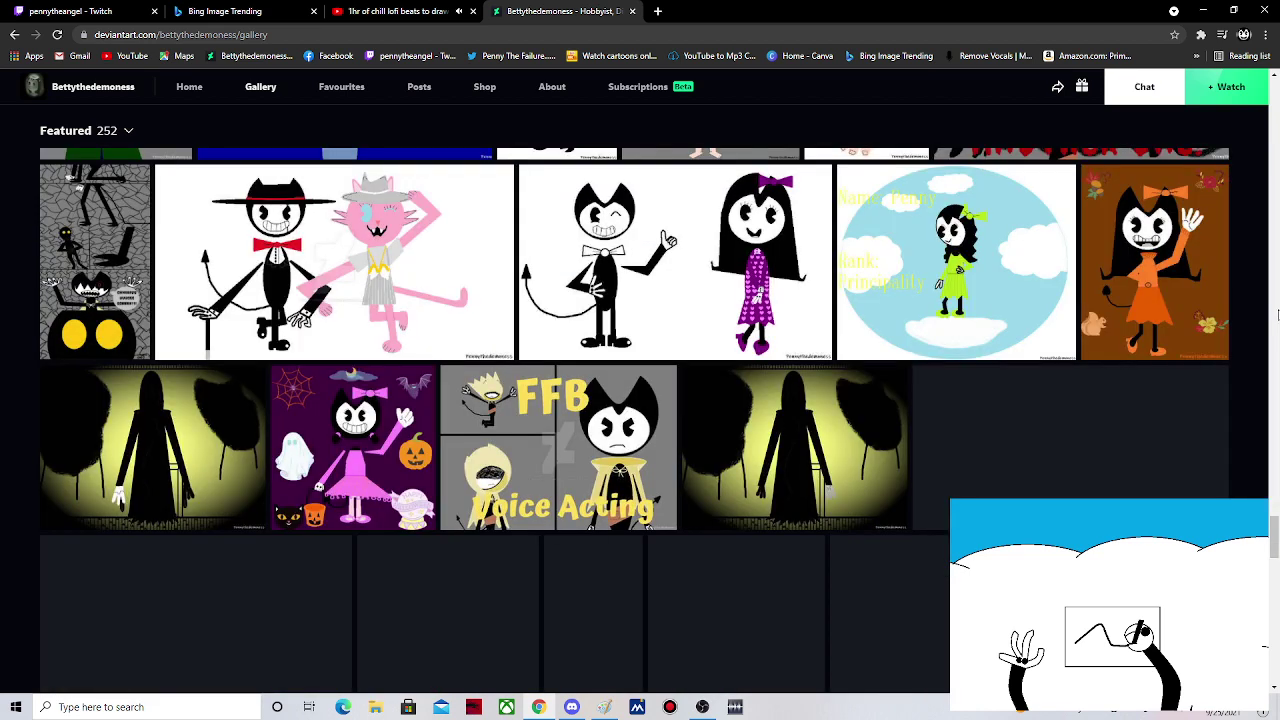
{"action": "scroll", "coordinate": [1278, 314], "scroll_direction": "down", "scroll_amount": 3}
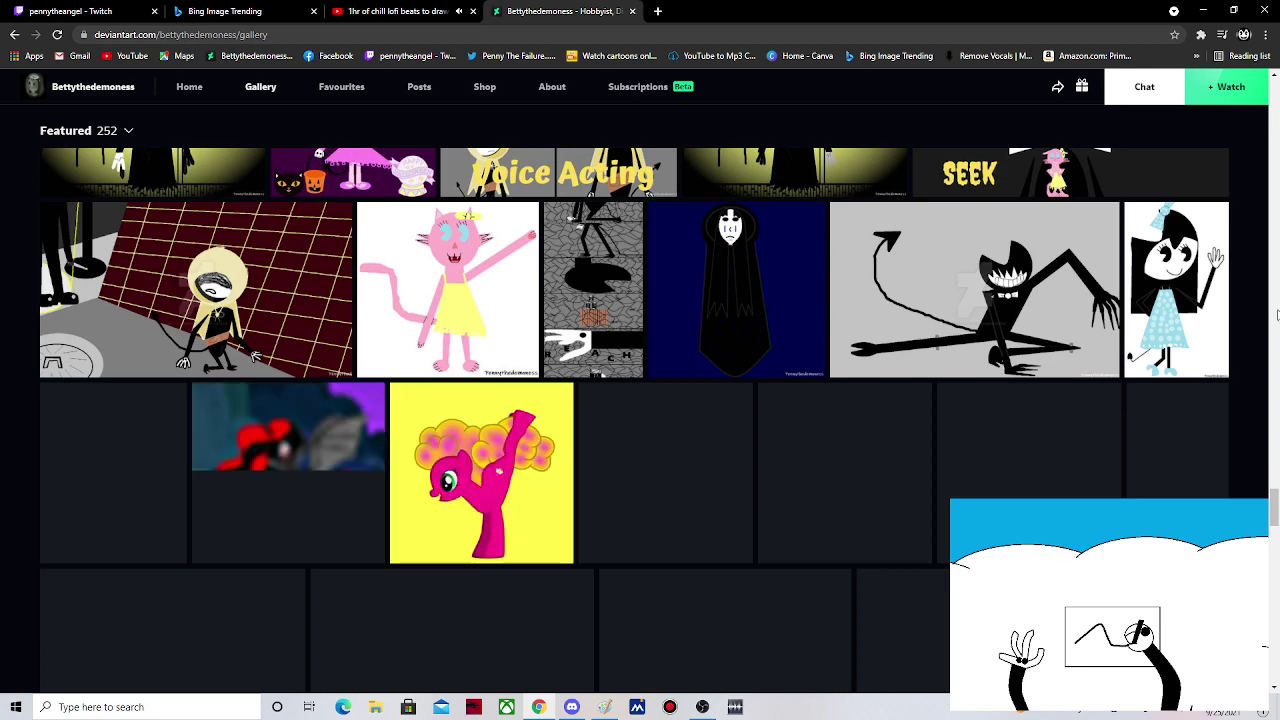
{"action": "scroll", "coordinate": [1277, 316], "scroll_direction": "up", "scroll_amount": 5}
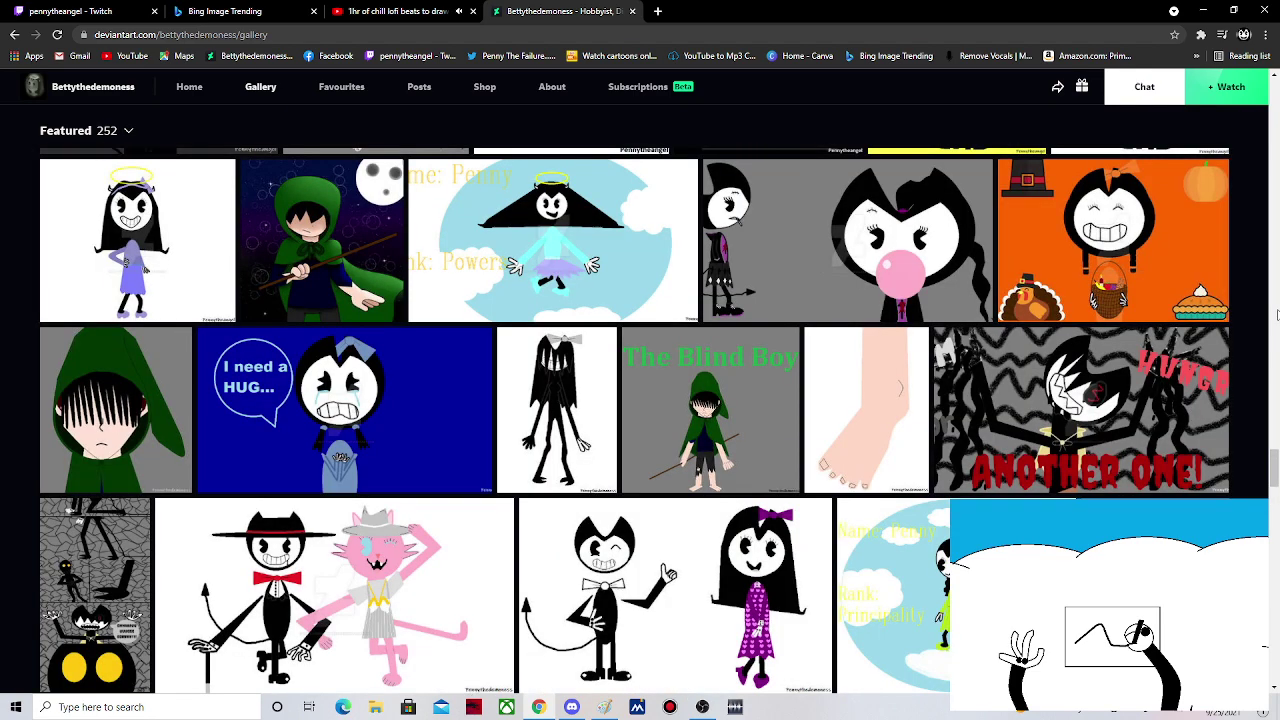
{"action": "scroll", "coordinate": [1277, 316], "scroll_direction": "down", "scroll_amount": 3}
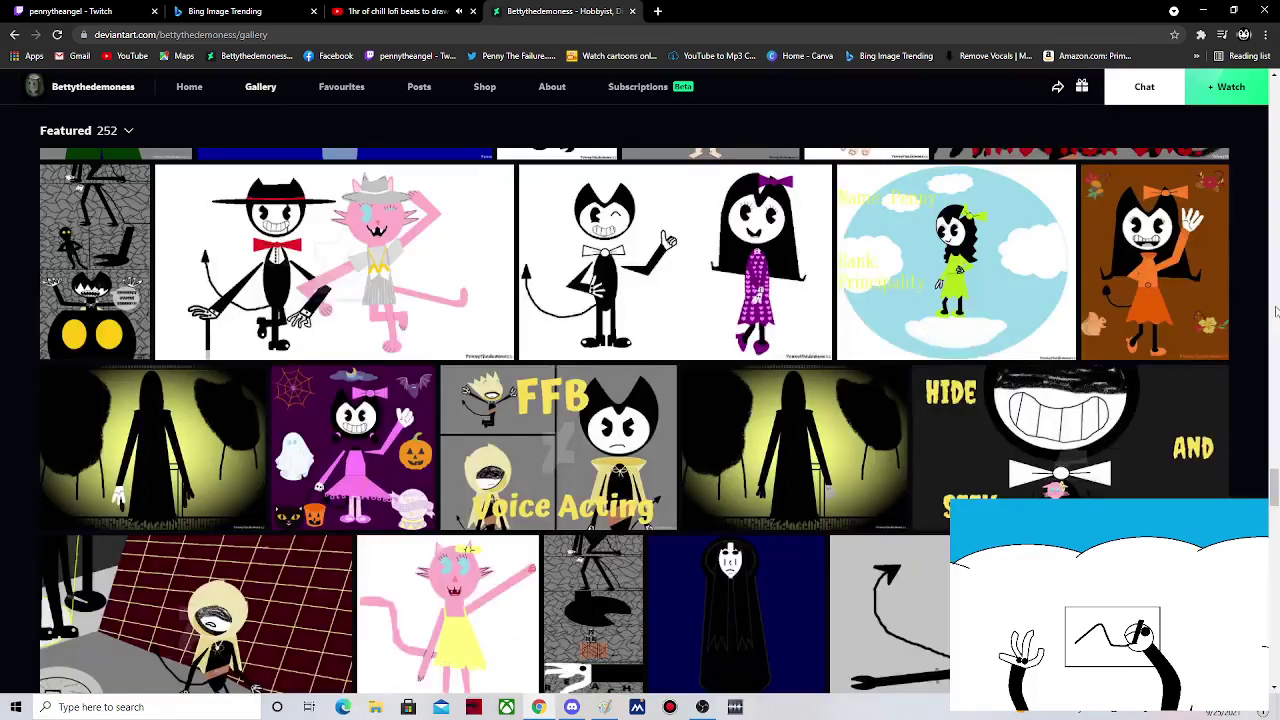
- Look through more of the Featured character drawings in the DeviantArt gallery for poses and hair designs
{"action": "scroll", "coordinate": [1276, 313], "scroll_direction": "down", "scroll_amount": 3}
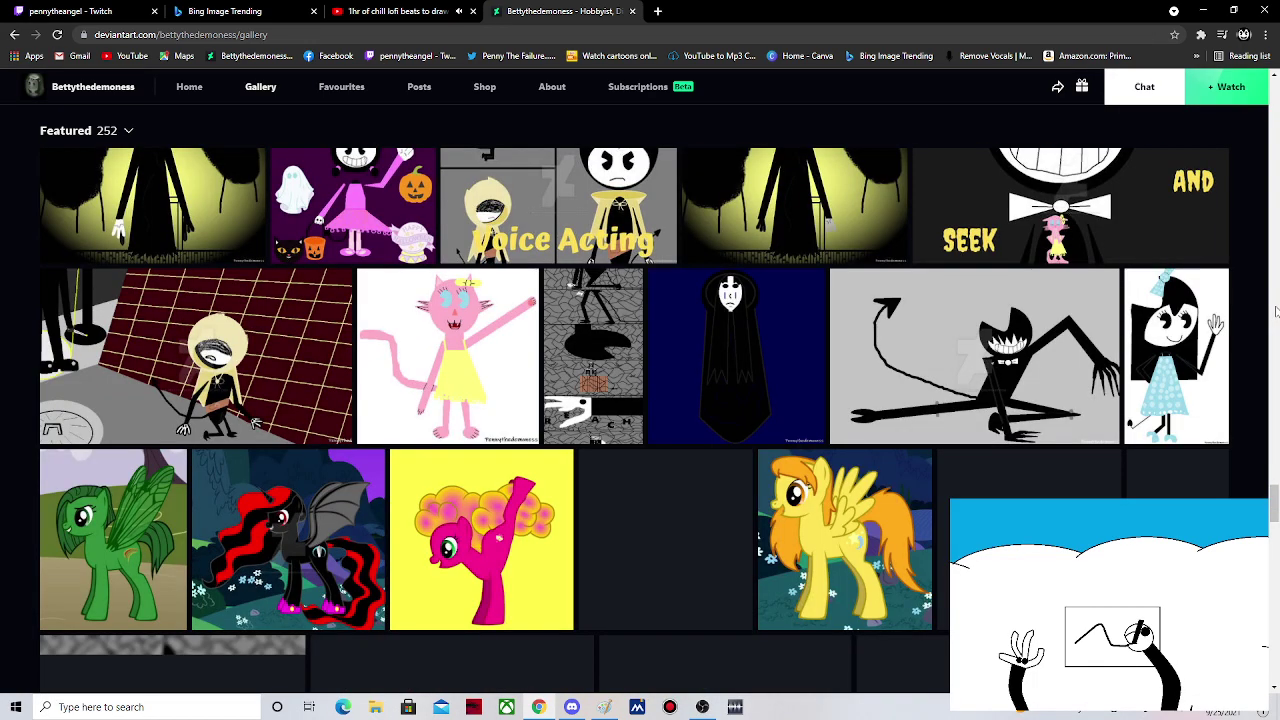
{"action": "scroll", "coordinate": [1276, 312], "scroll_direction": "down", "scroll_amount": 2}
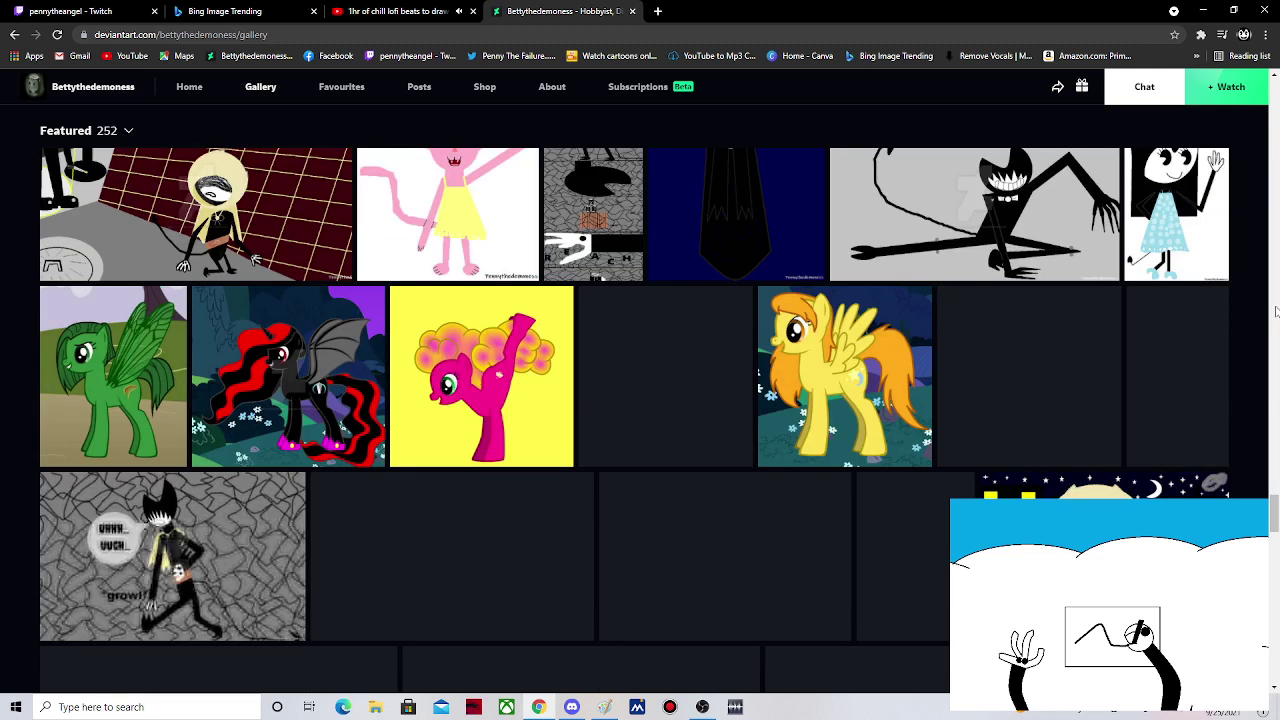
{"action": "scroll", "coordinate": [1276, 312], "scroll_direction": "down", "scroll_amount": 3}
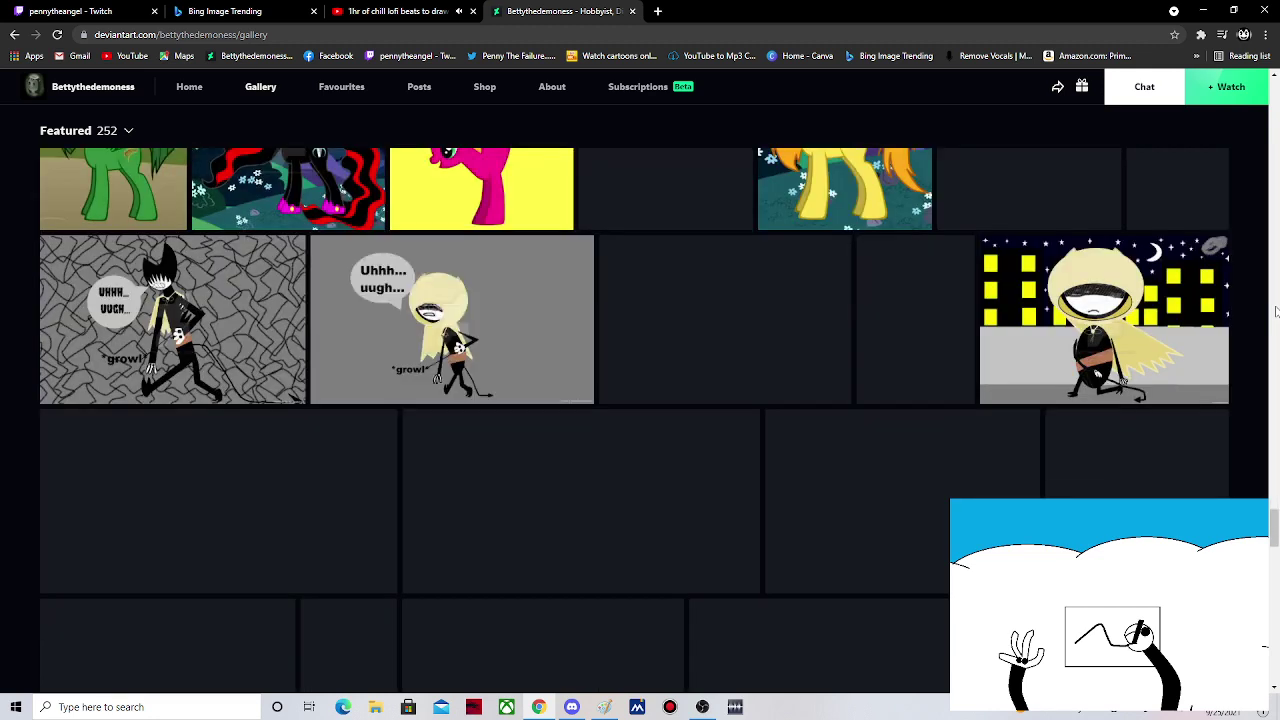
{"action": "scroll", "coordinate": [1276, 312], "scroll_direction": "down", "scroll_amount": 2}
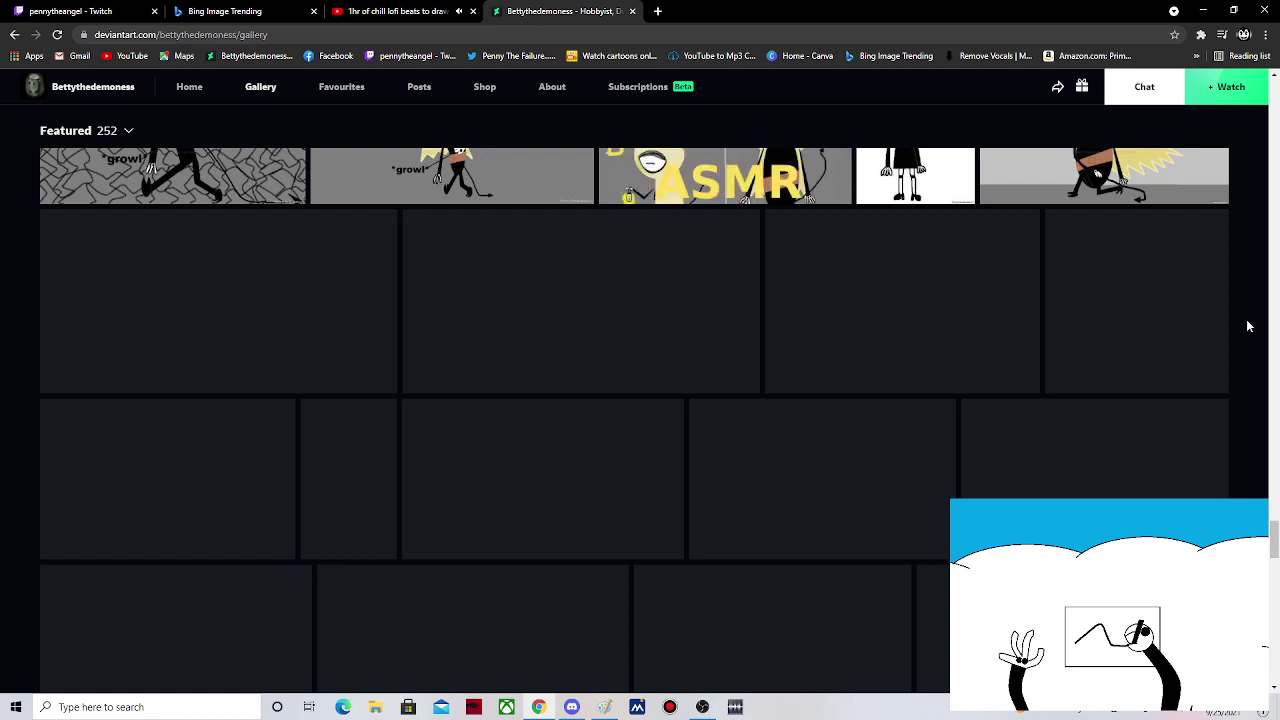
{"action": "scroll", "coordinate": [1248, 326], "scroll_direction": "up", "scroll_amount": 5}
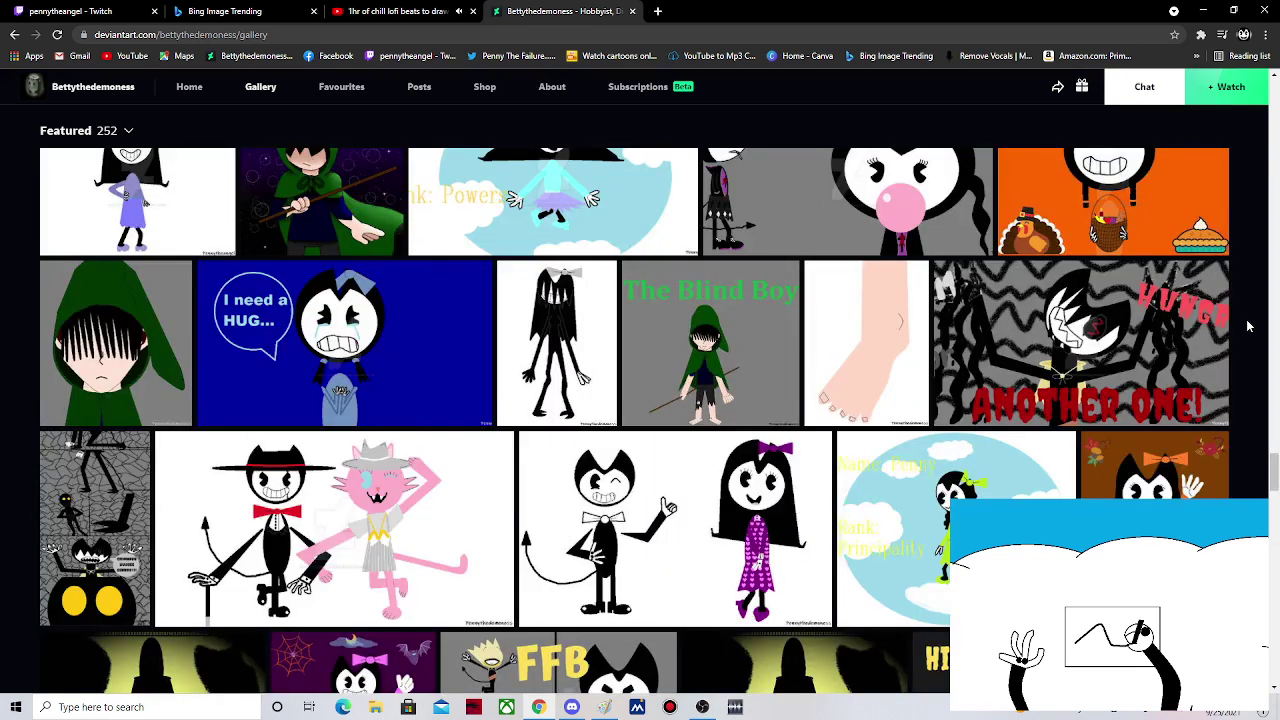
{"action": "scroll", "coordinate": [1248, 326], "scroll_direction": "up", "scroll_amount": 5}
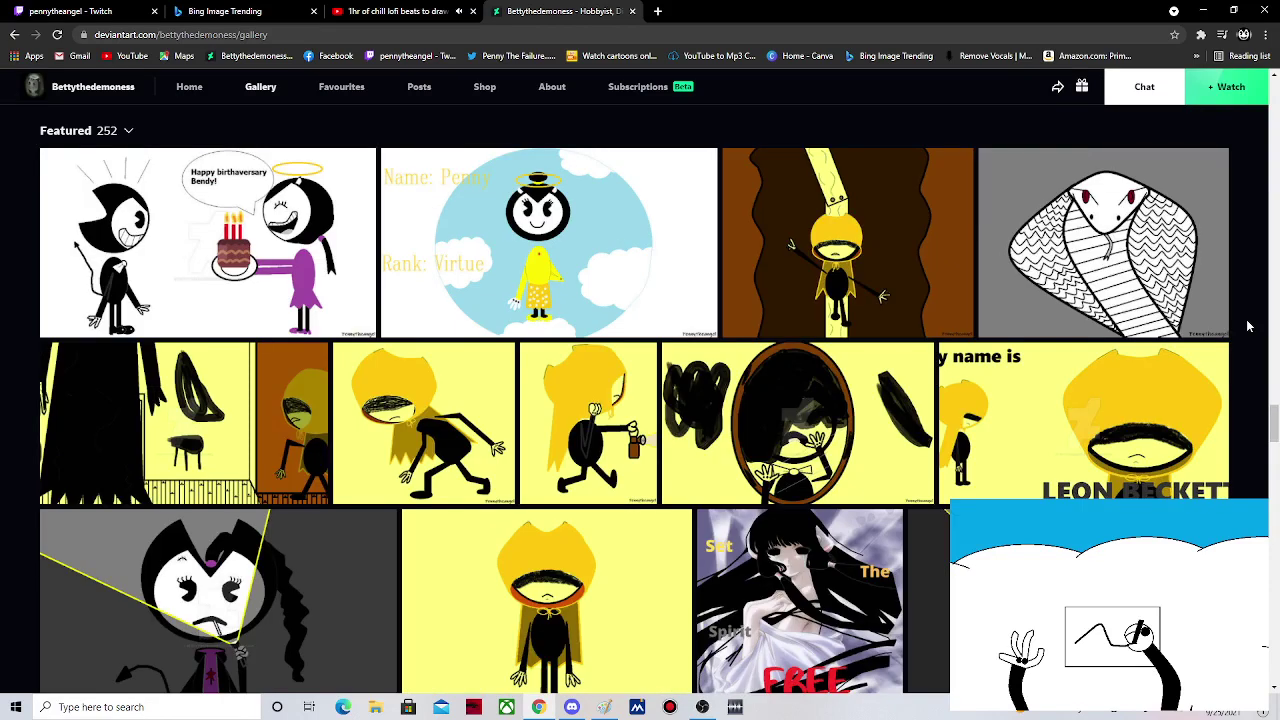
{"action": "scroll", "coordinate": [1248, 326], "scroll_direction": "up", "scroll_amount": 5}
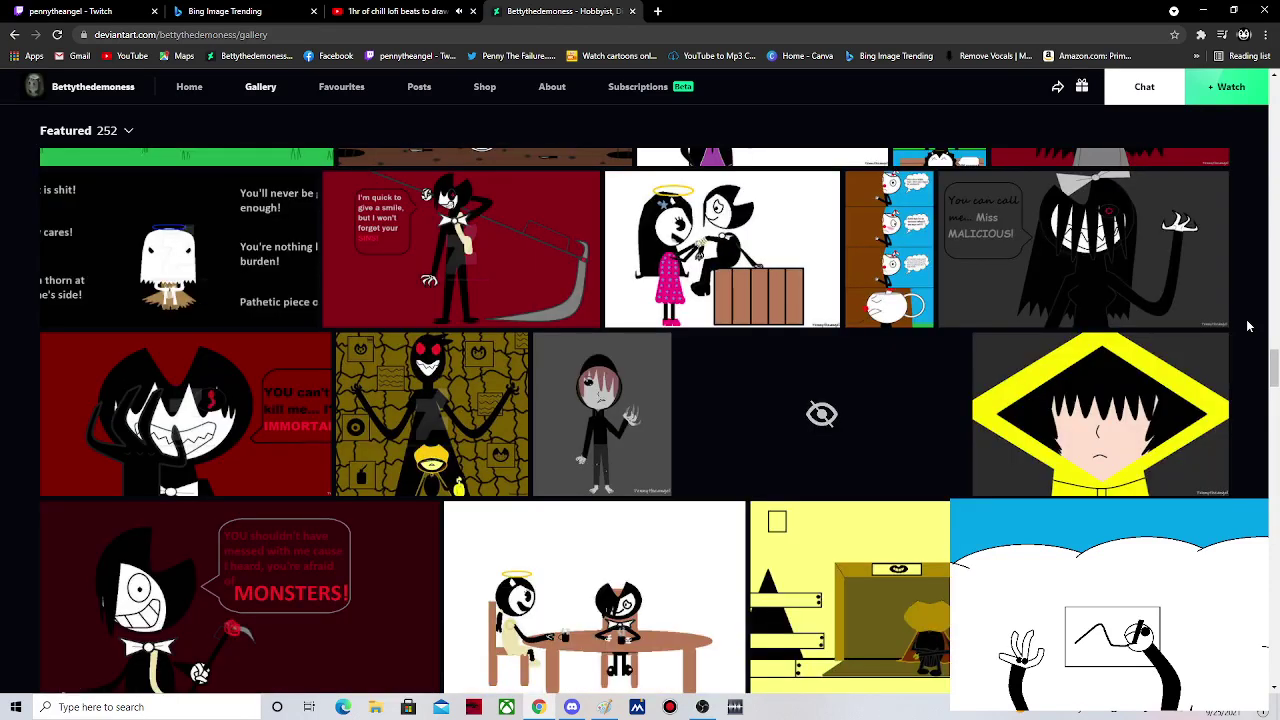
{"action": "scroll", "coordinate": [1248, 326], "scroll_direction": "up", "scroll_amount": 2}
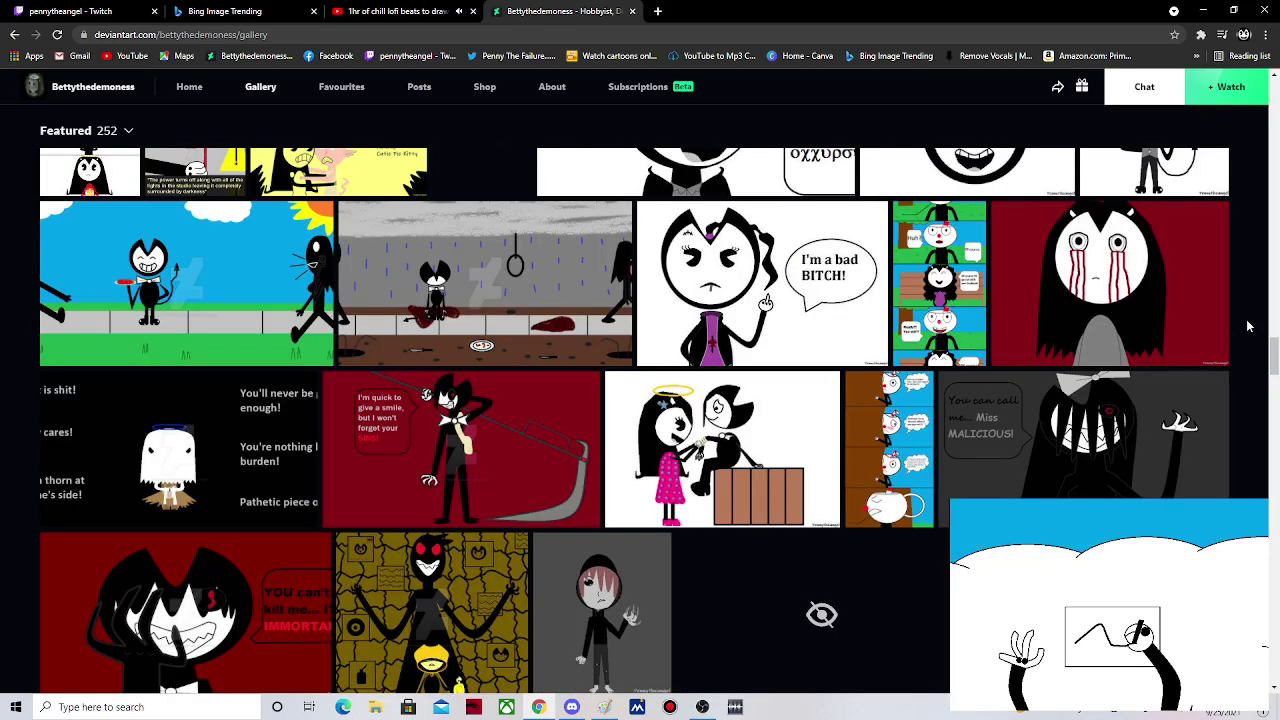
{"action": "scroll", "coordinate": [1236, 306], "scroll_direction": "down", "scroll_amount": 1}
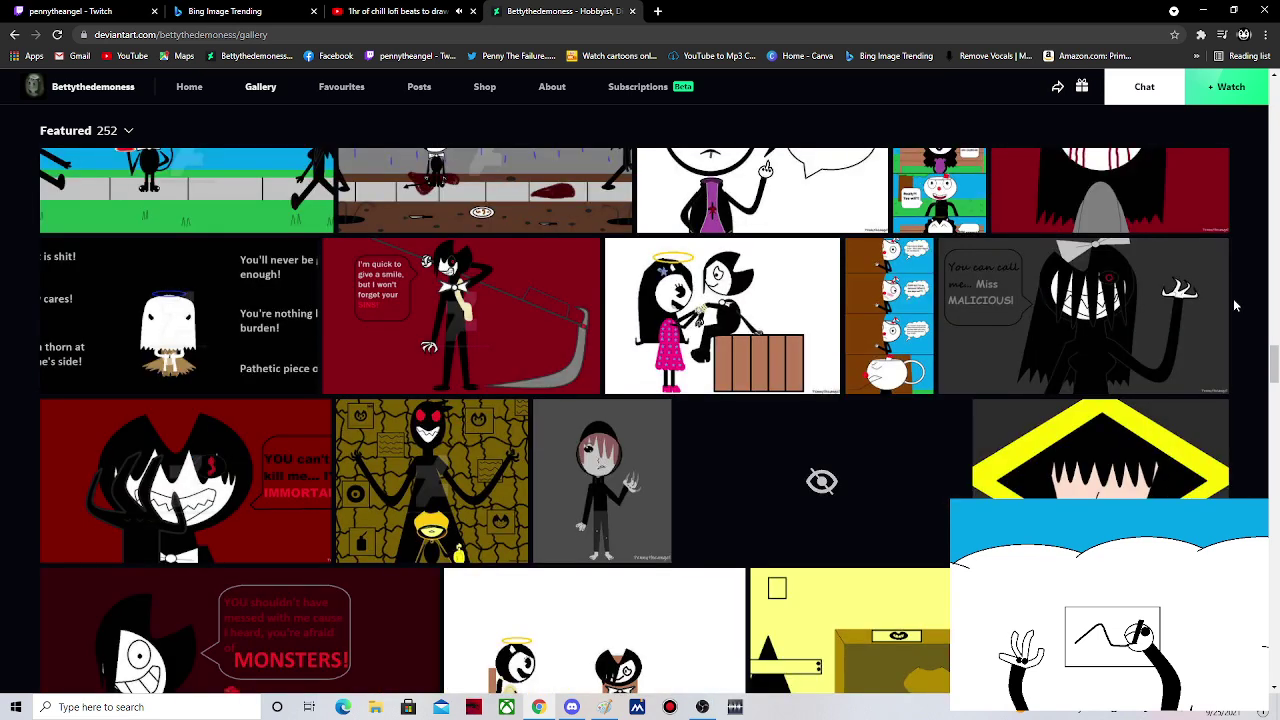
{"action": "scroll", "coordinate": [1235, 305], "scroll_direction": "up", "scroll_amount": 2}
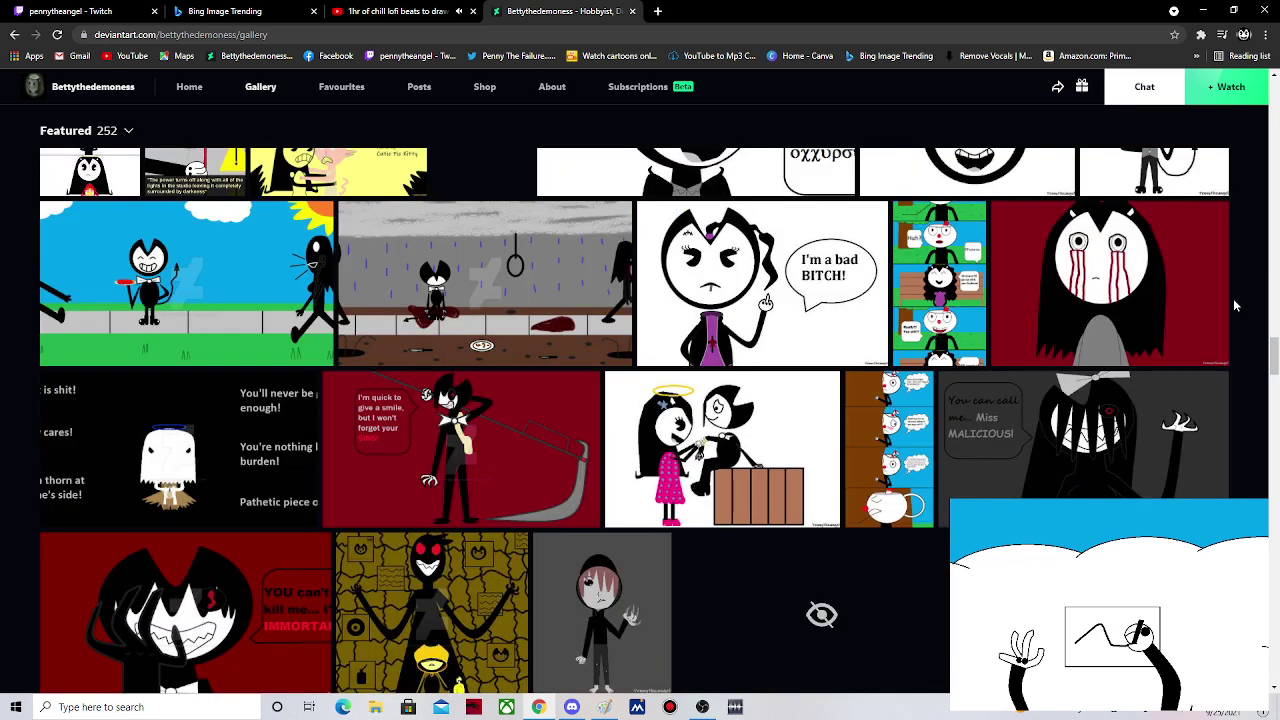
{"action": "scroll", "coordinate": [1235, 305], "scroll_direction": "up", "scroll_amount": 5}
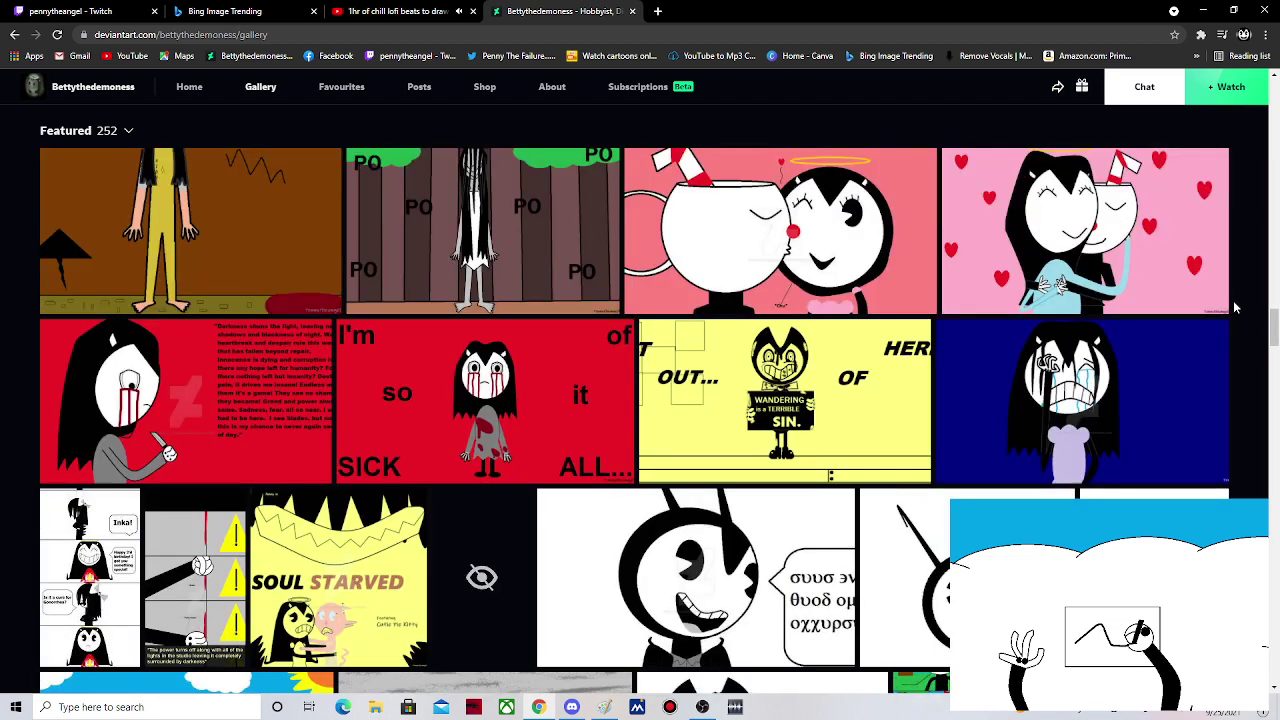
{"action": "scroll", "coordinate": [1235, 307], "scroll_direction": "down", "scroll_amount": 3}
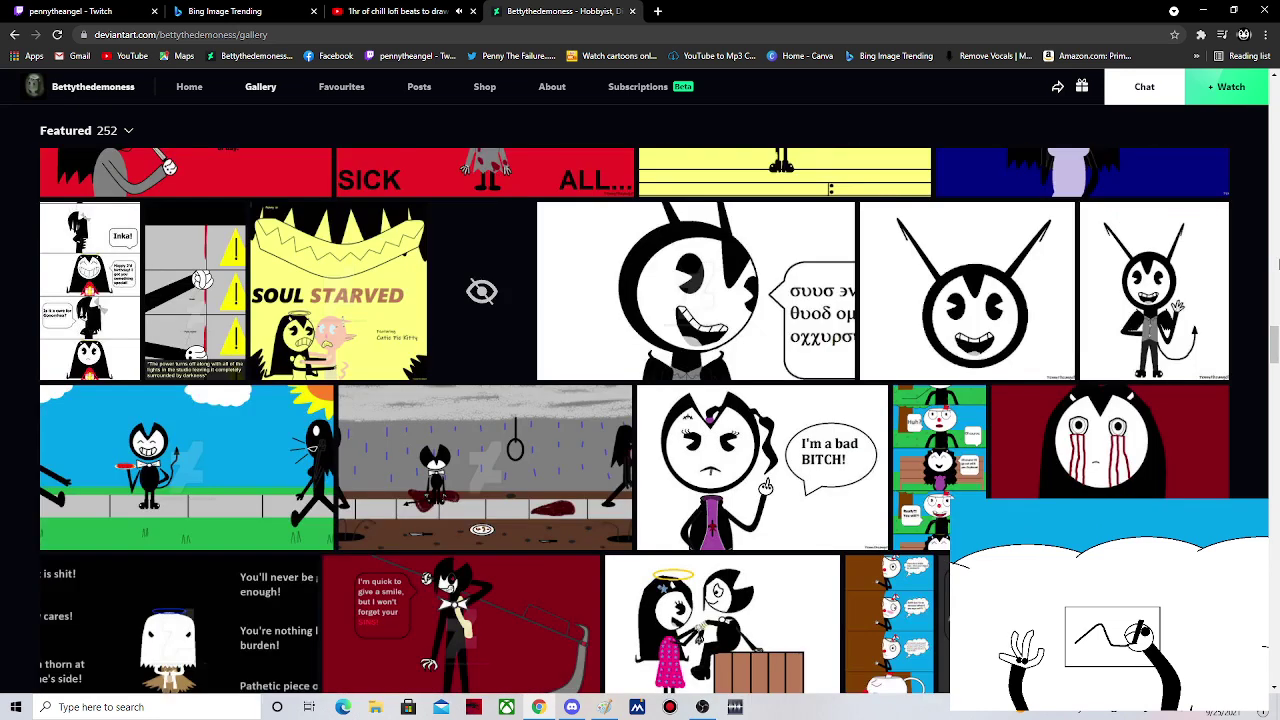
{"action": "scroll", "coordinate": [1277, 263], "scroll_direction": "down", "scroll_amount": 2}
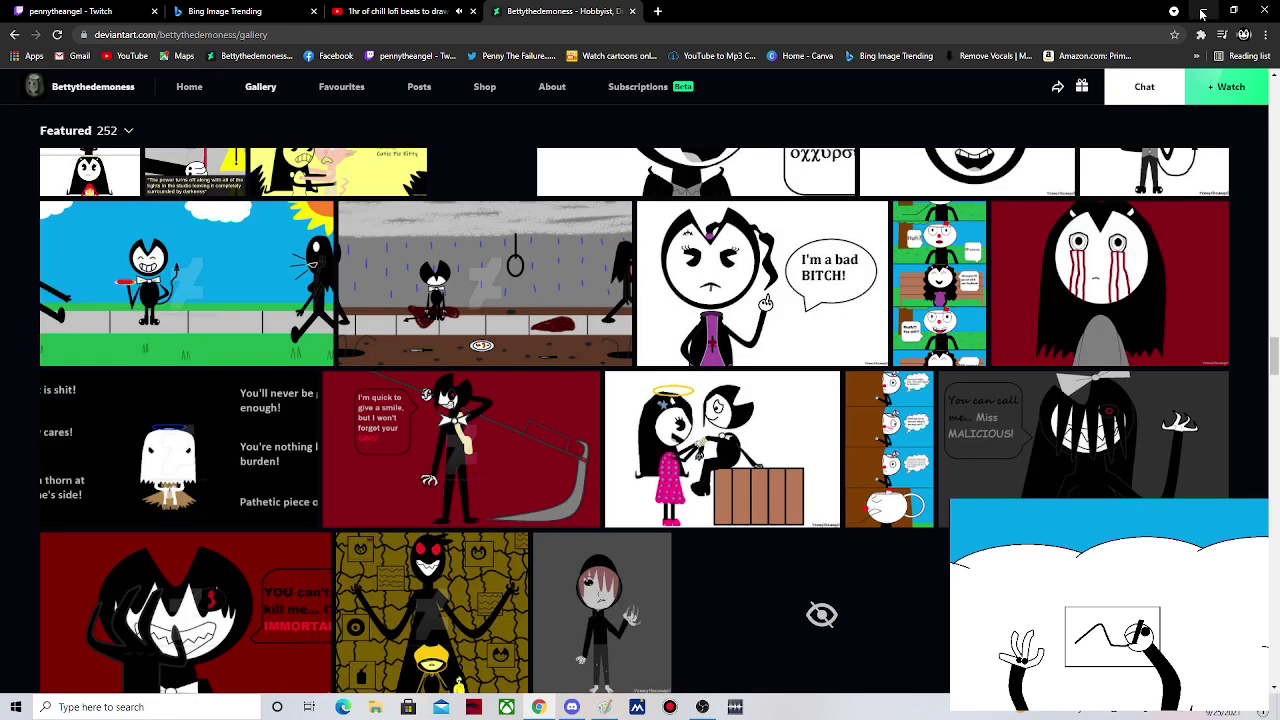
- Switch back to Paint, undo the last curve and redraw the torso's upper left contour as a dark grey curve about 18 × 53 px
{"action": "left_click", "coordinate": [1201, 11]}
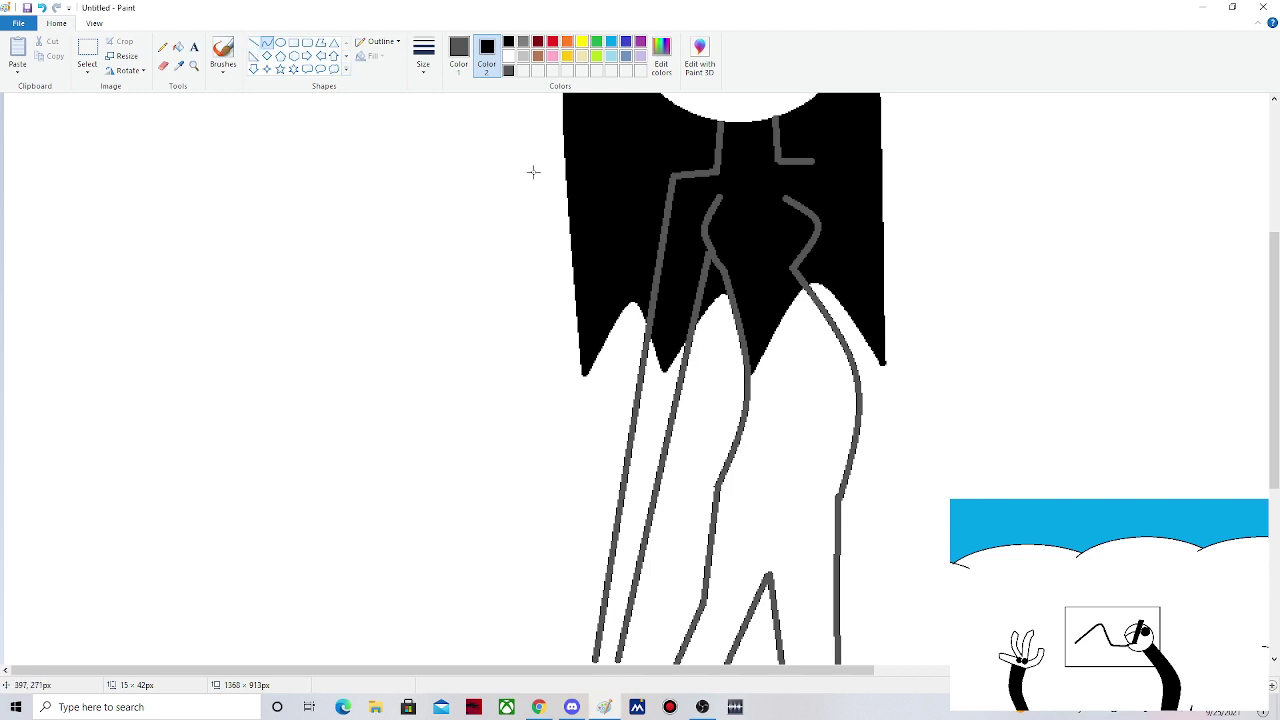
{"action": "key", "text": "ctrl+z"}
{"action": "mouse_move", "coordinate": [724, 272]}
{"action": "left_mouse_down"}
{"action": "mouse_move", "coordinate": [708, 203]}
{"action": "mouse_move", "coordinate": [721, 245]}
{"action": "mouse_move", "coordinate": [703, 240]}
{"action": "left_mouse_up"}
- Erase the torso's upper right contour with black and redraw it as a dark grey curve about 36 × 59 px
{"action": "left_click", "coordinate": [163, 65]}
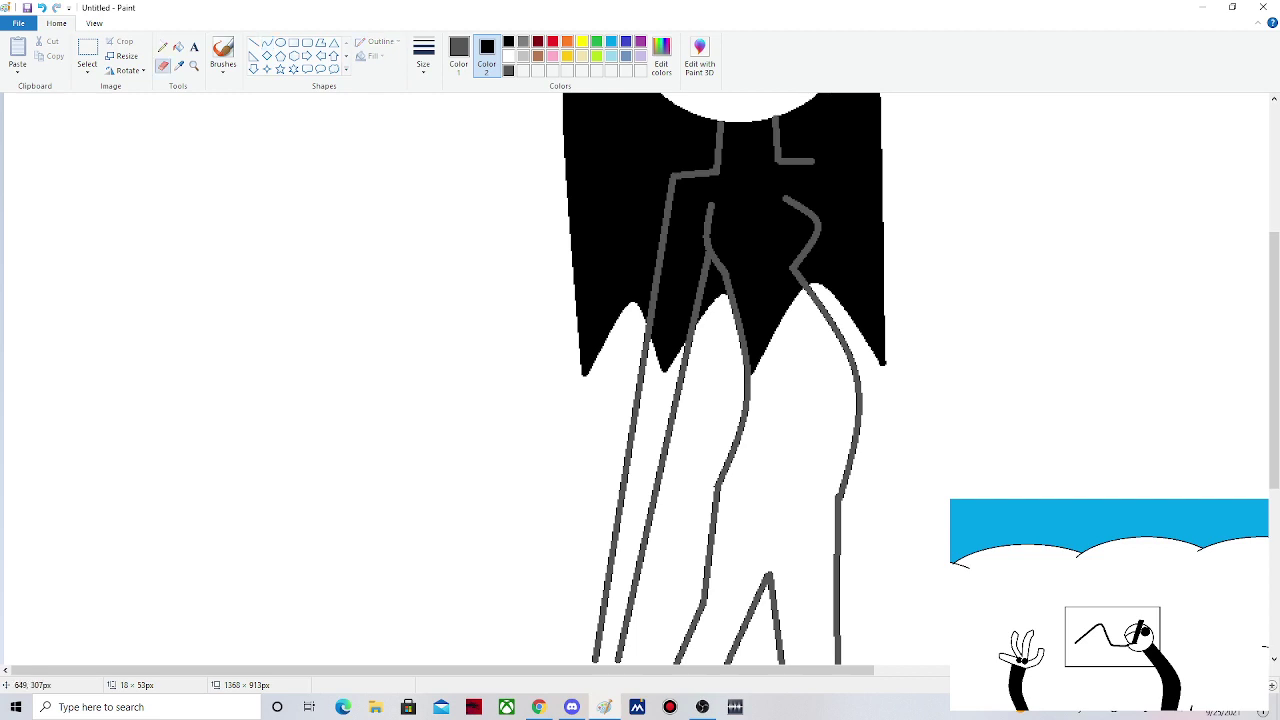
{"action": "left_click", "coordinate": [796, 266]}
{"action": "mouse_move", "coordinate": [796, 266]}
{"action": "left_mouse_down"}
{"action": "mouse_move", "coordinate": [790, 214]}
{"action": "mouse_move", "coordinate": [806, 256]}
{"action": "left_mouse_up"}
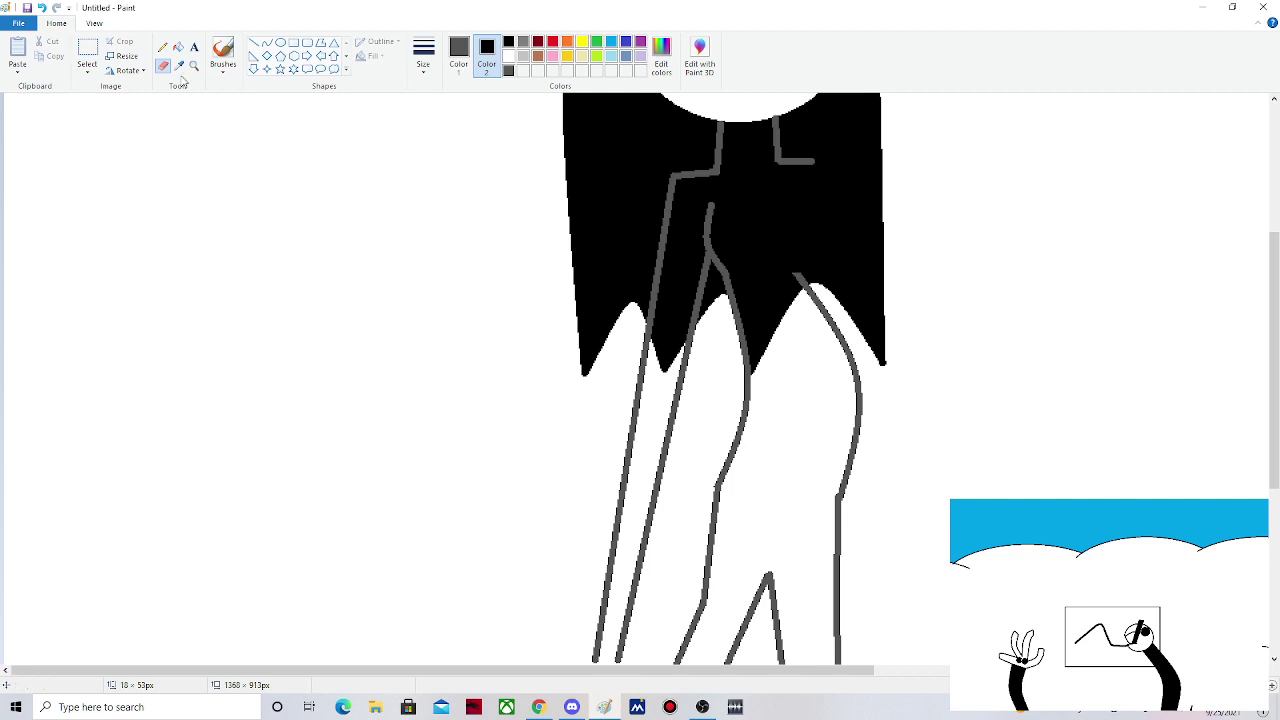
{"action": "left_click", "coordinate": [267, 42]}
{"action": "mouse_move", "coordinate": [797, 276]}
{"action": "left_mouse_down"}
{"action": "mouse_move", "coordinate": [784, 196]}
{"action": "mouse_move", "coordinate": [788, 217]}
{"action": "mouse_move", "coordinate": [826, 222]}
{"action": "left_mouse_up"}
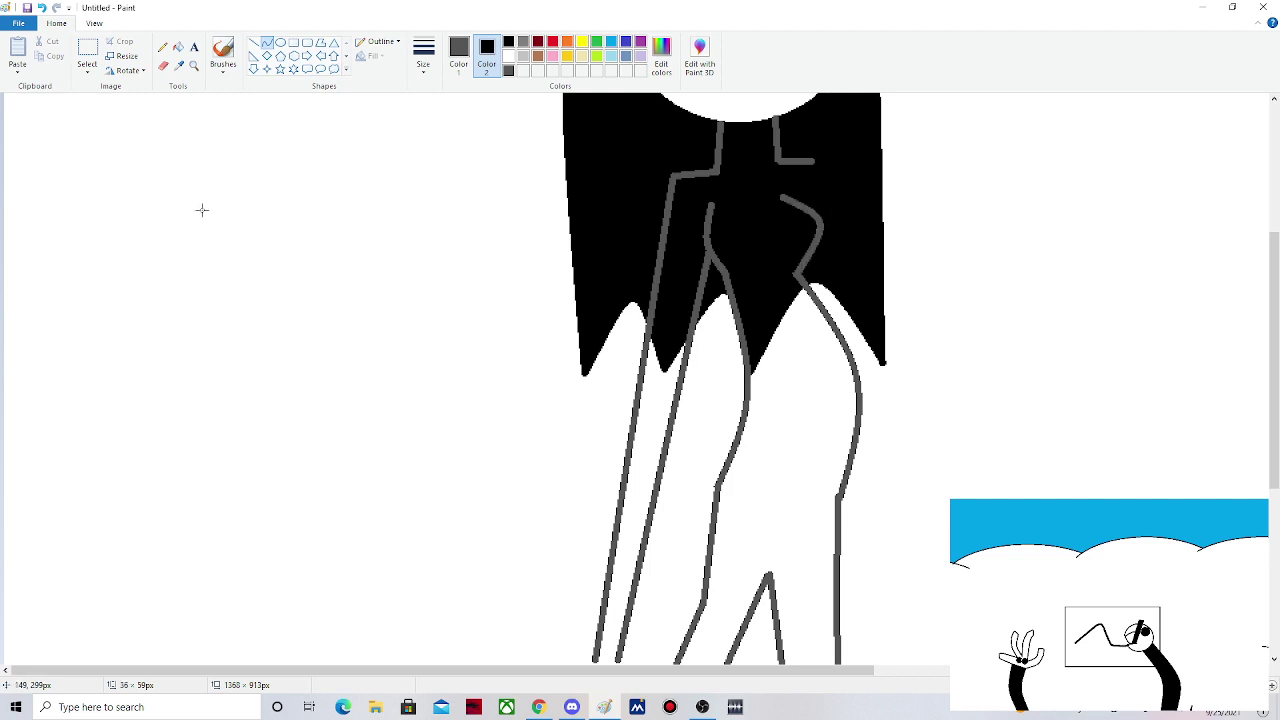
- Draw the bent arm's outer line as a dark grey curve about 132 × 208 px from the right shoulder to the hip
{"action": "left_click", "coordinate": [163, 65]}
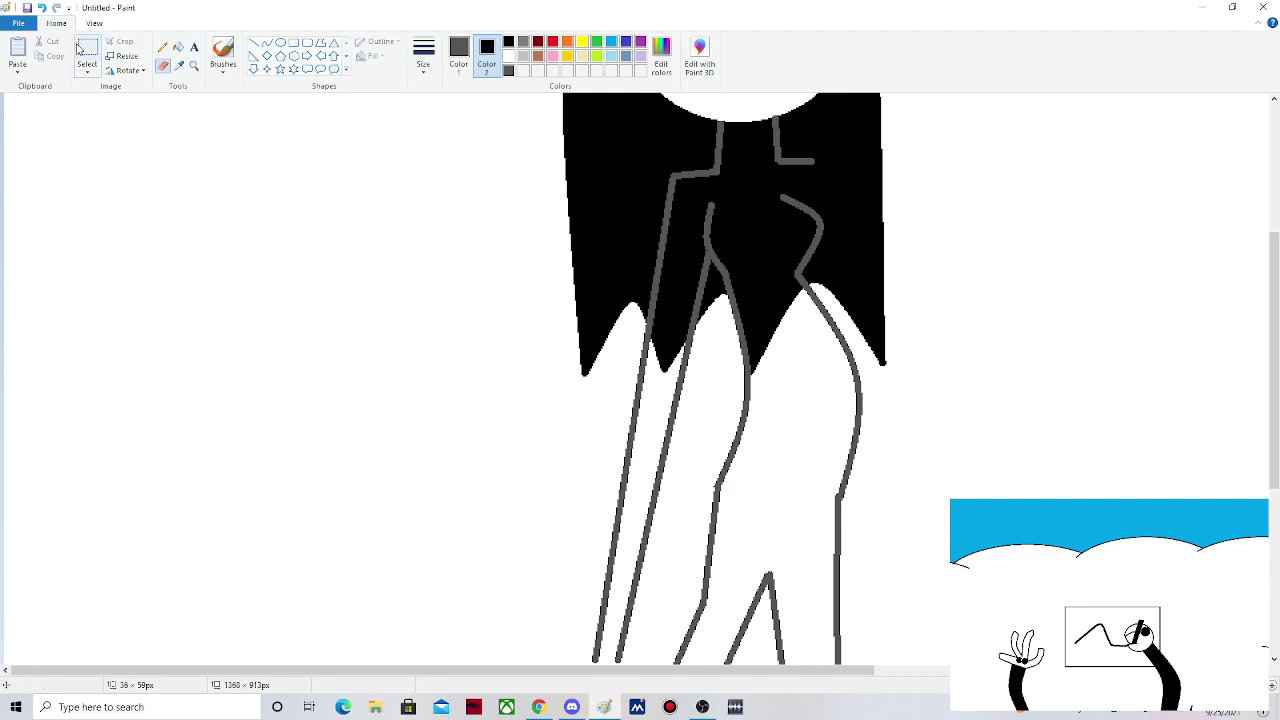
{"action": "left_click", "coordinate": [267, 42]}
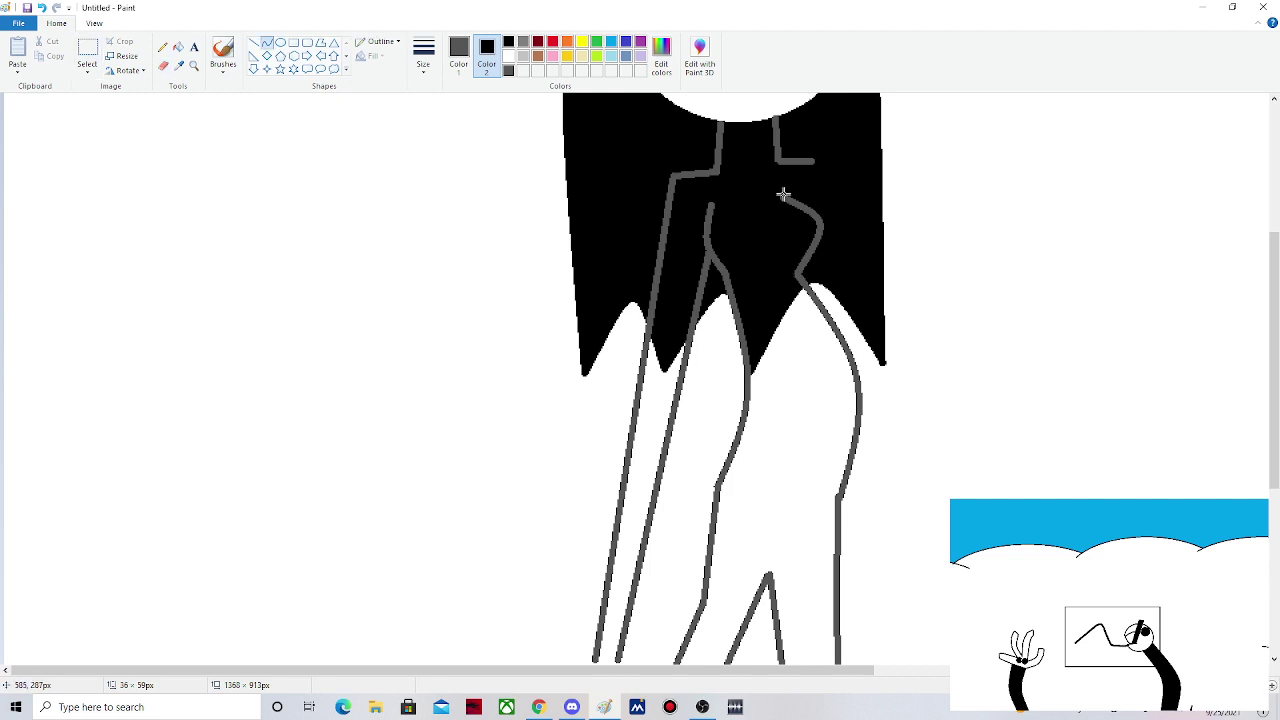
{"action": "left_click_drag", "start_coordinate": [815, 160], "coordinate": [989, 337]}
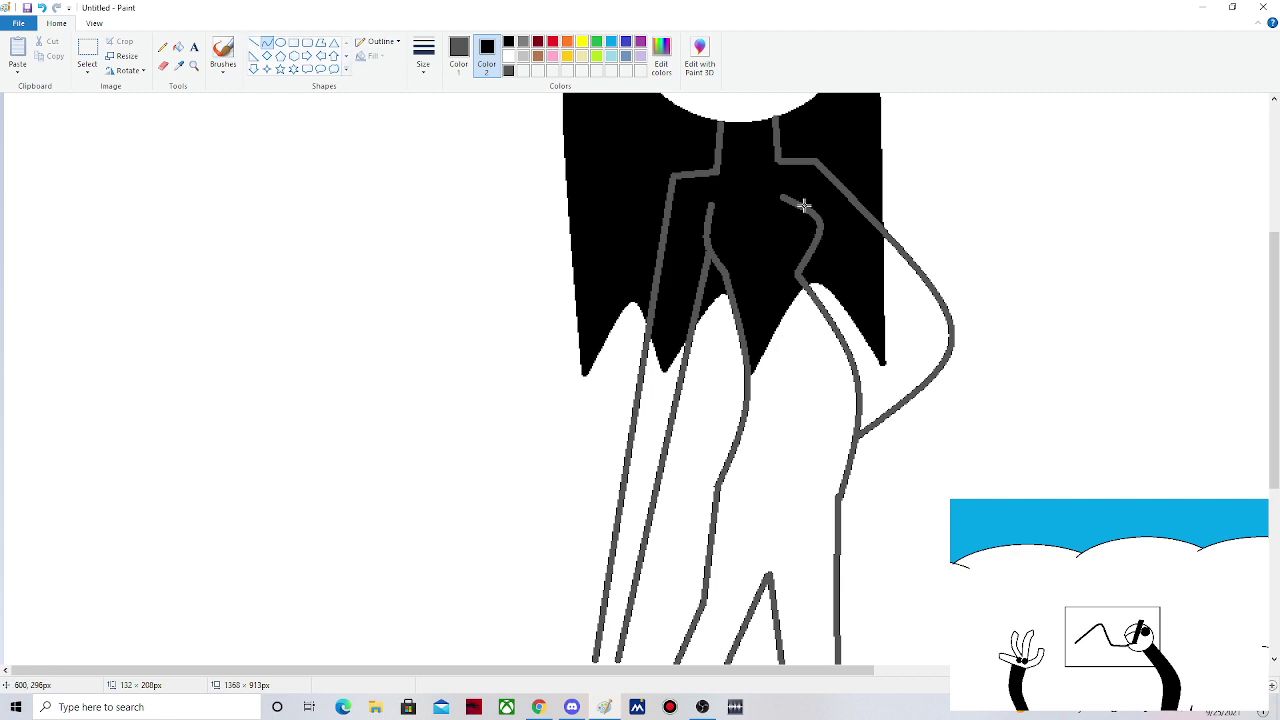
{"action": "mouse_move", "coordinate": [803, 205]}
{"action": "left_mouse_down"}
{"action": "mouse_move", "coordinate": [870, 393]}
{"action": "mouse_move", "coordinate": [858, 325]}
{"action": "mouse_move", "coordinate": [955, 338]}
{"action": "mouse_move", "coordinate": [954, 320]}
{"action": "left_mouse_up"}
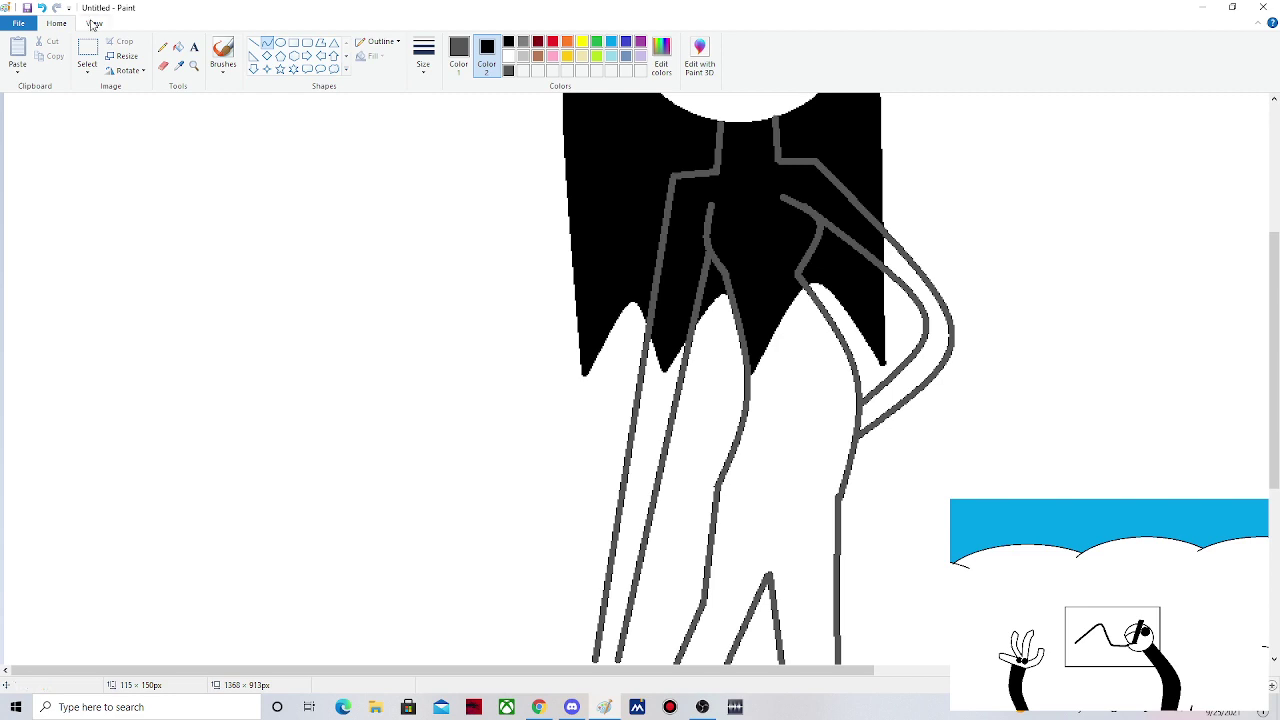
{"action": "key", "text": "ctrl+z"}
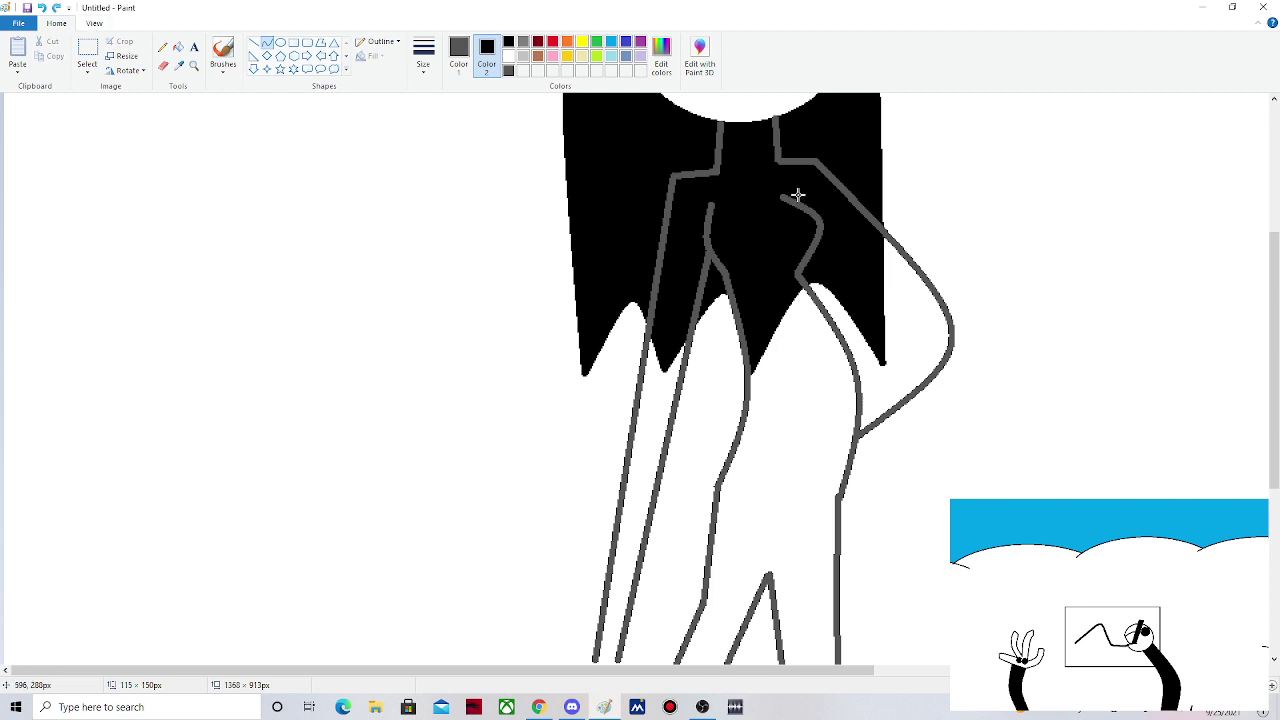
{"action": "mouse_move", "coordinate": [797, 195]}
{"action": "left_mouse_down"}
{"action": "mouse_move", "coordinate": [913, 337]}
{"action": "mouse_move", "coordinate": [859, 410]}
{"action": "mouse_move", "coordinate": [927, 295]}
{"action": "mouse_move", "coordinate": [912, 330]}
{"action": "left_mouse_up"}
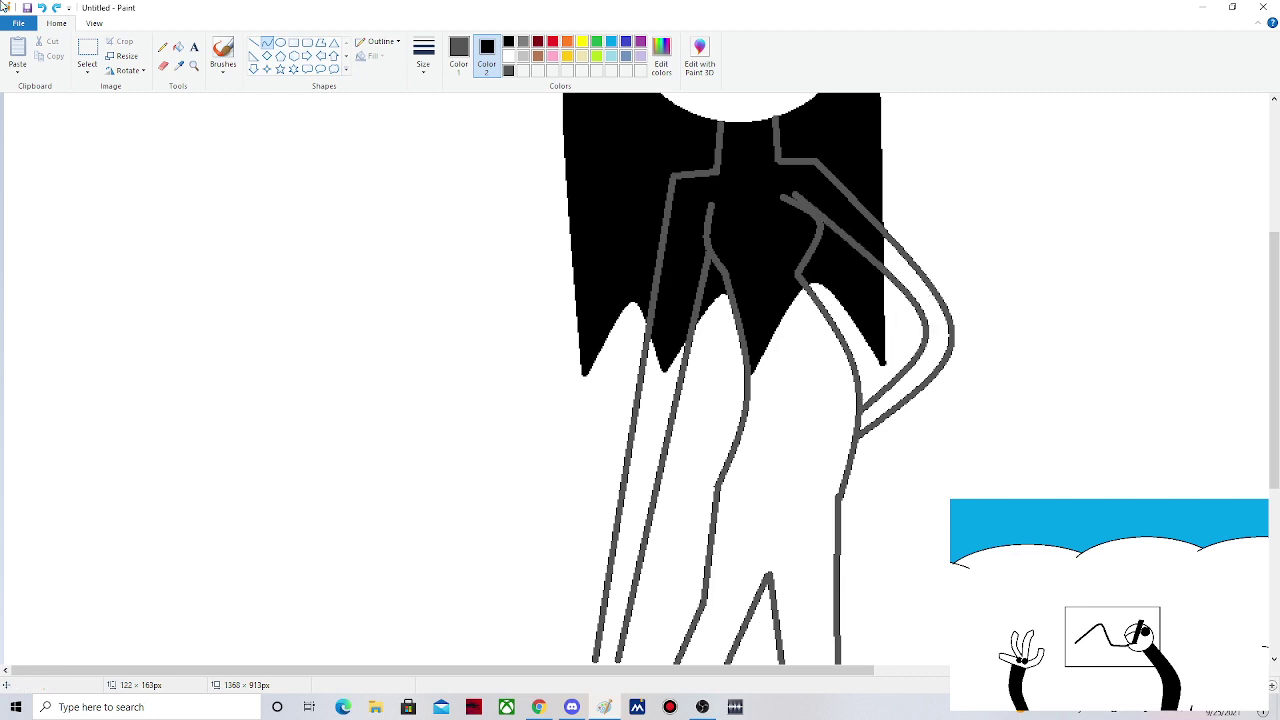
{"action": "left_click", "coordinate": [41, 7]}
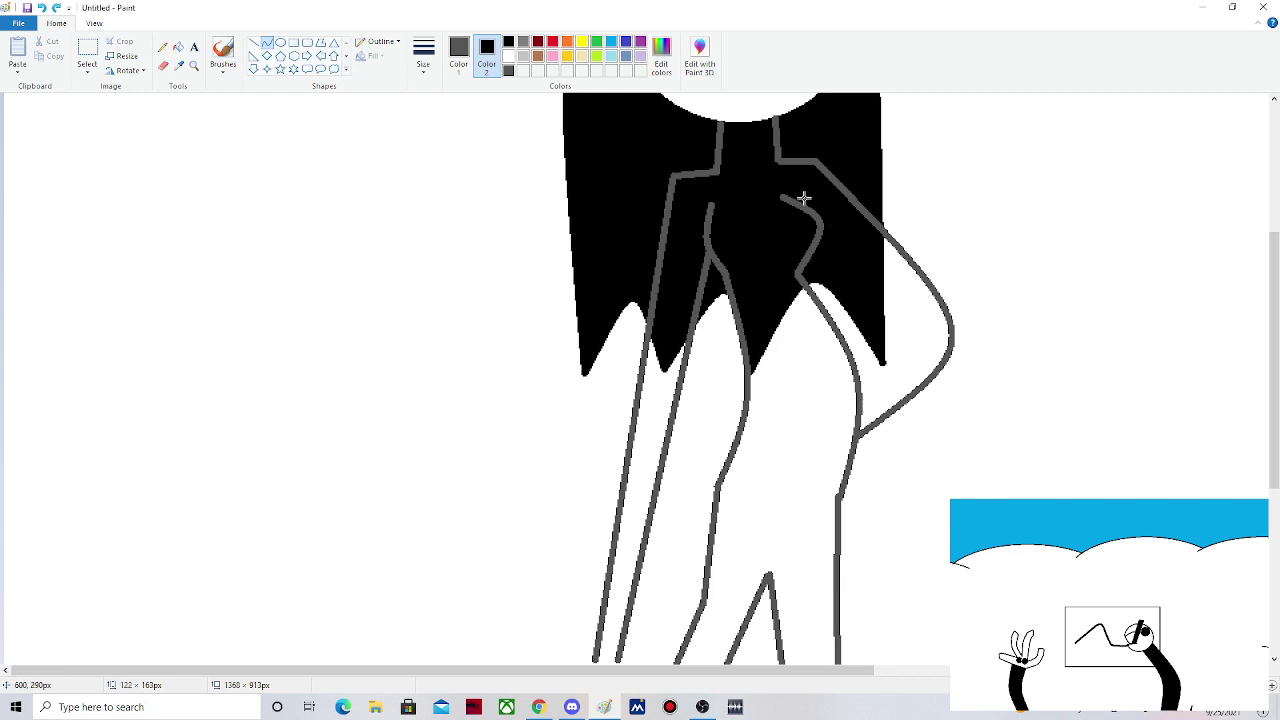
- Draw the bent arm's inner line as a dark grey curve about 124 × 149 px from the chest contour to the hip
{"action": "mouse_move", "coordinate": [803, 198]}
{"action": "left_mouse_down"}
{"action": "mouse_move", "coordinate": [878, 364]}
{"action": "mouse_move", "coordinate": [855, 372]}
{"action": "mouse_move", "coordinate": [952, 330]}
{"action": "mouse_move", "coordinate": [967, 343]}
{"action": "left_mouse_up"}
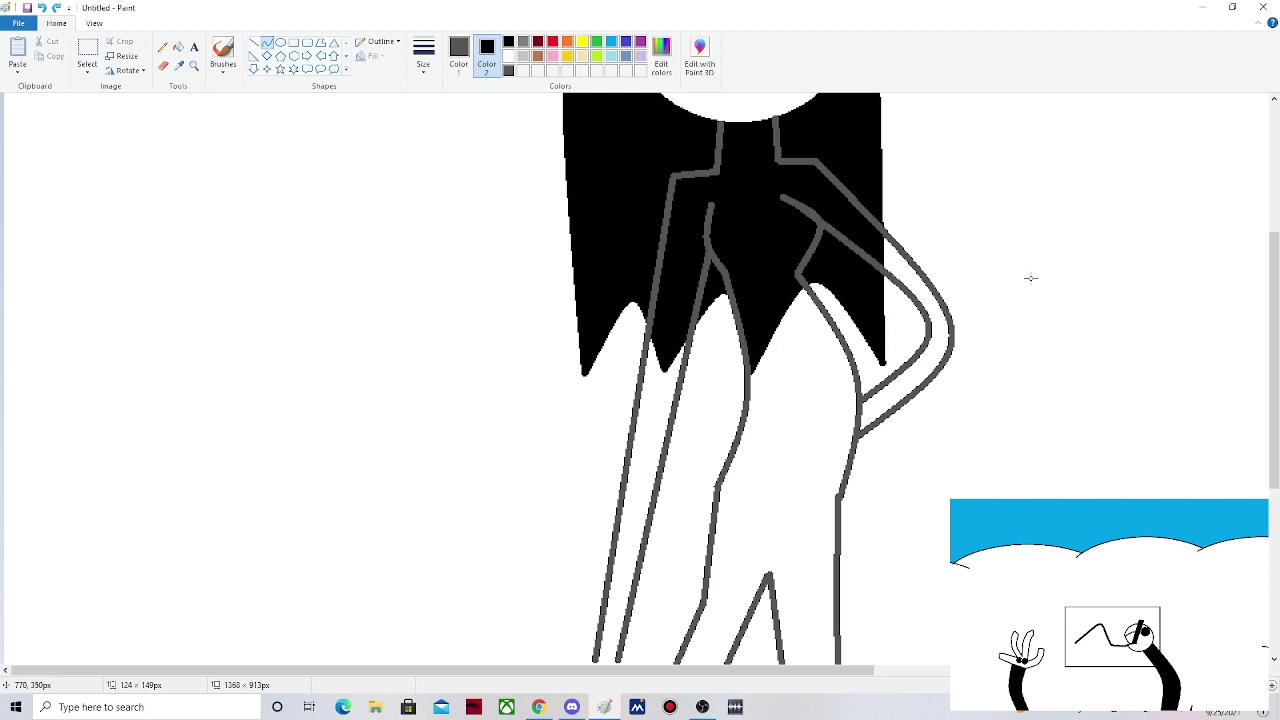
- Fill the white part of the bent arm outside the hair with black
{"action": "scroll", "coordinate": [1031, 277], "scroll_direction": "down", "scroll_amount": 2}
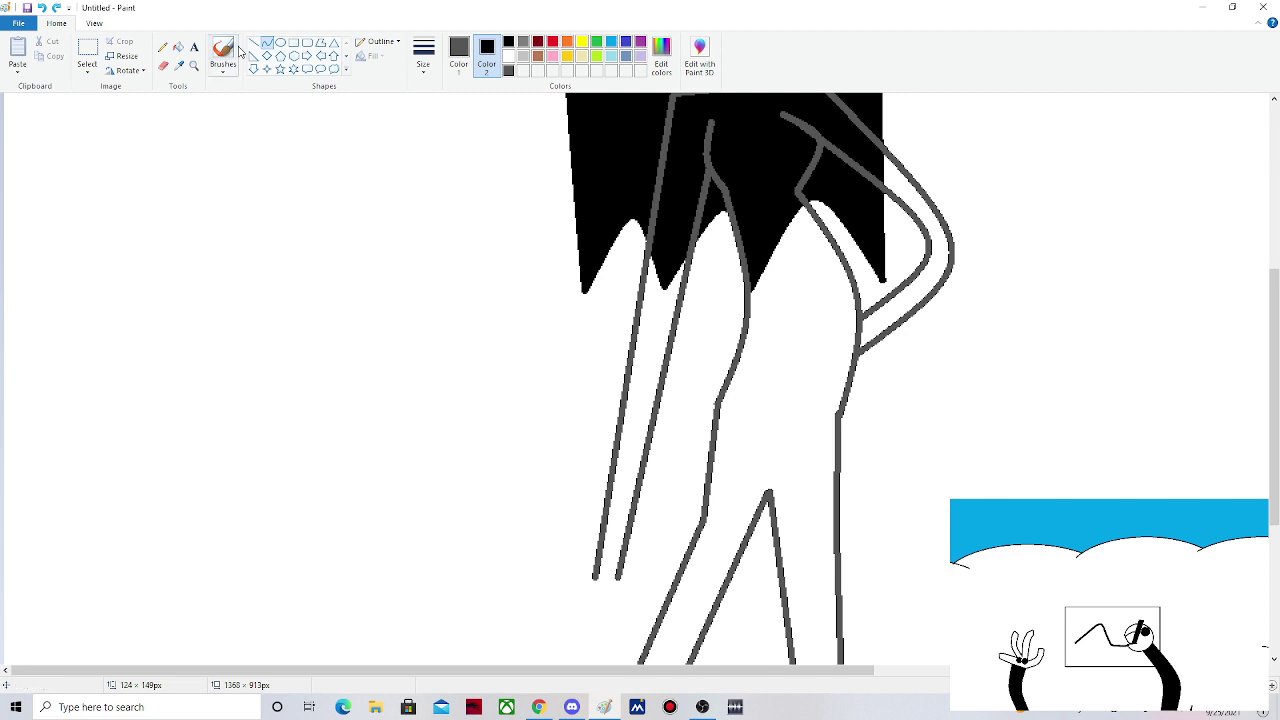
{"action": "left_click", "coordinate": [178, 47]}
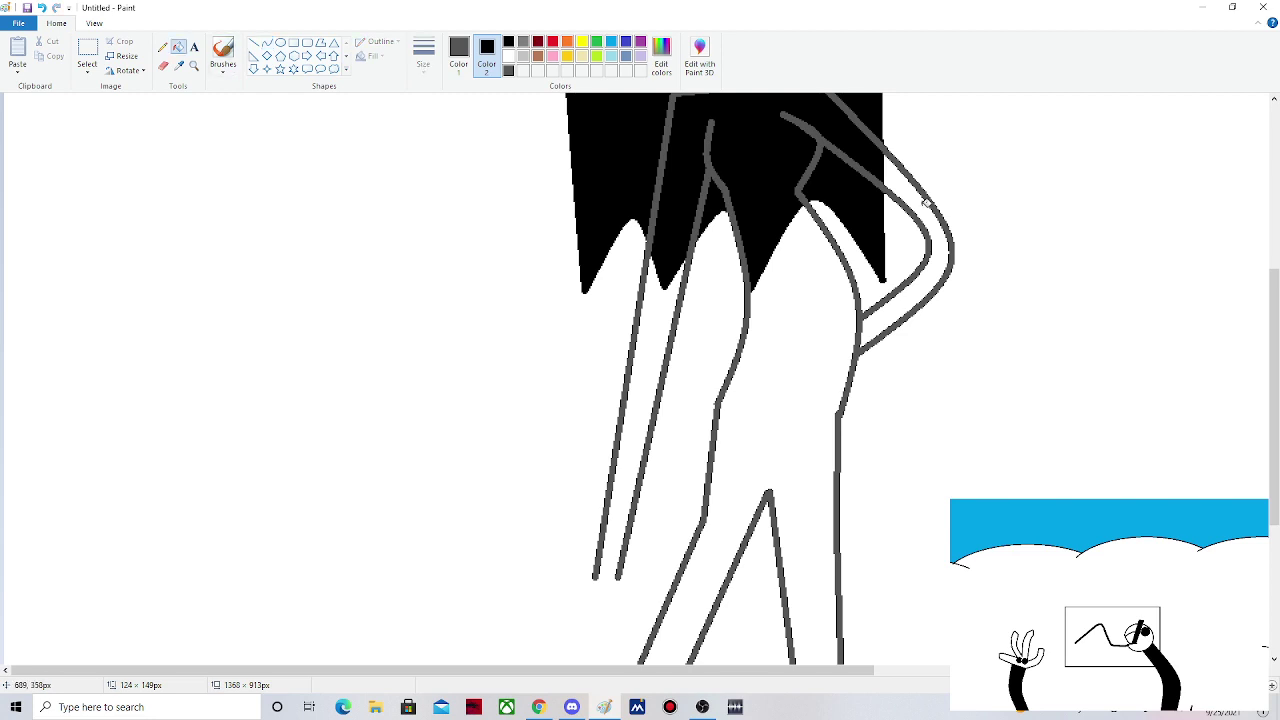
{"action": "left_click", "coordinate": [507, 42]}
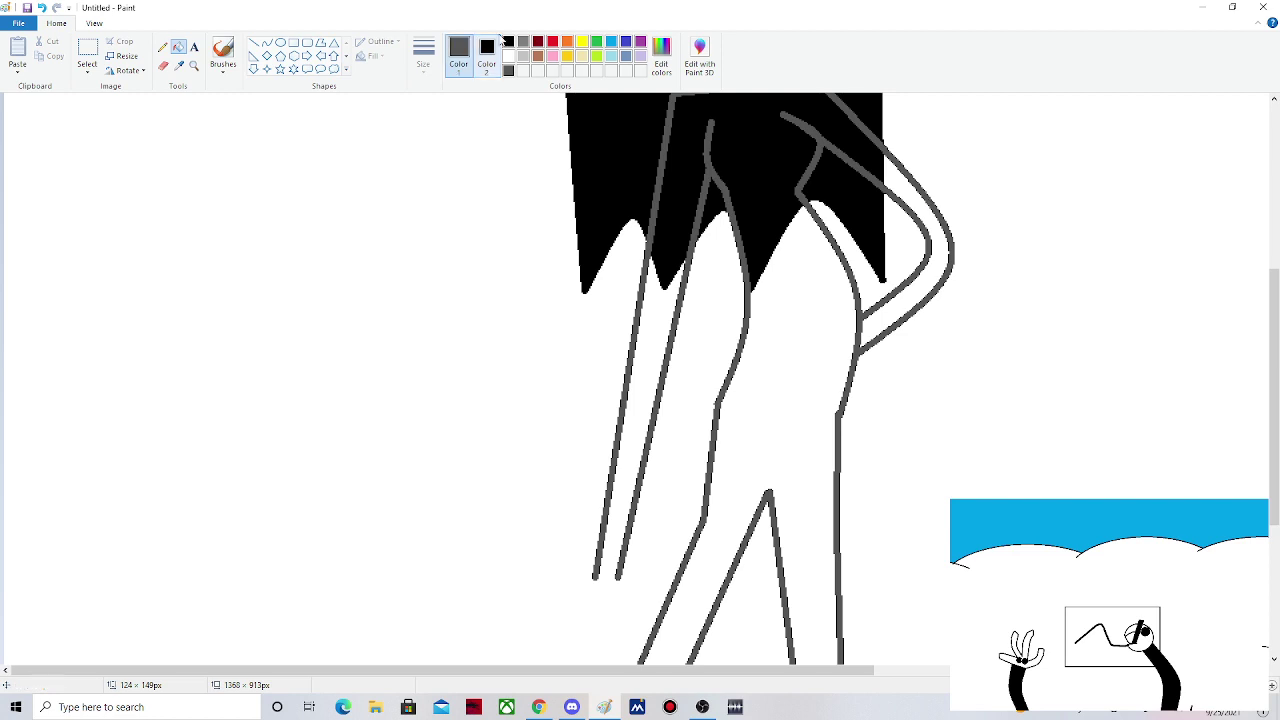
{"action": "left_click", "coordinate": [943, 259]}
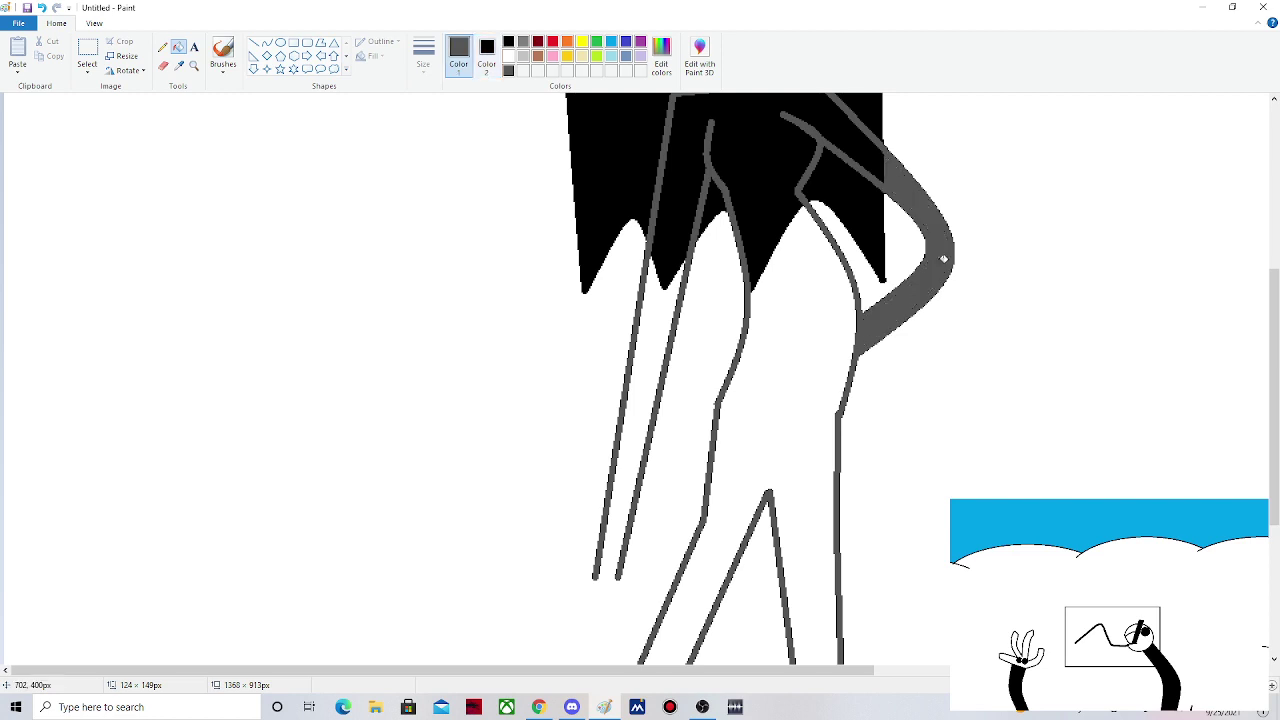
{"action": "key", "text": "ctrl+z"}
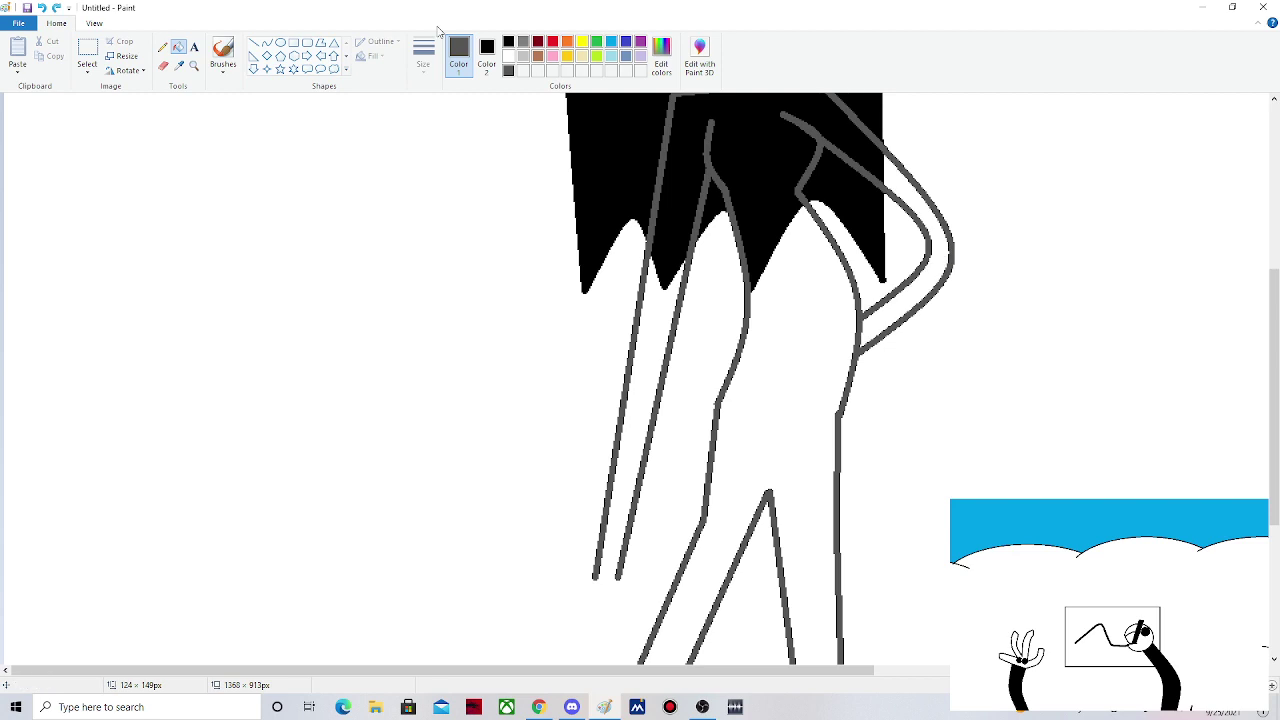
{"action": "left_click", "coordinate": [509, 44]}
{"action": "left_click", "coordinate": [940, 260]}
{"action": "scroll", "coordinate": [1069, 270], "scroll_direction": "up", "scroll_amount": 3}
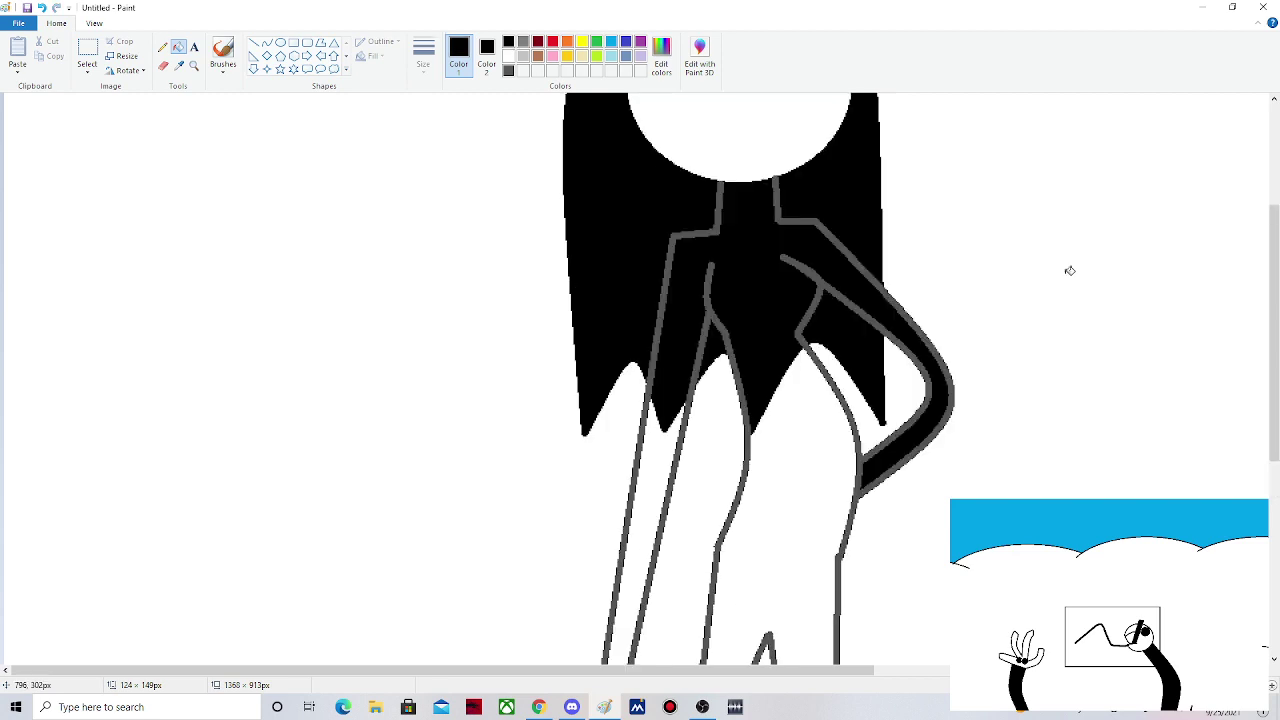
- Shorten the straight arm by erasing the lower ends of both its lines with white
{"action": "scroll", "coordinate": [1069, 270], "scroll_direction": "down", "scroll_amount": 9}
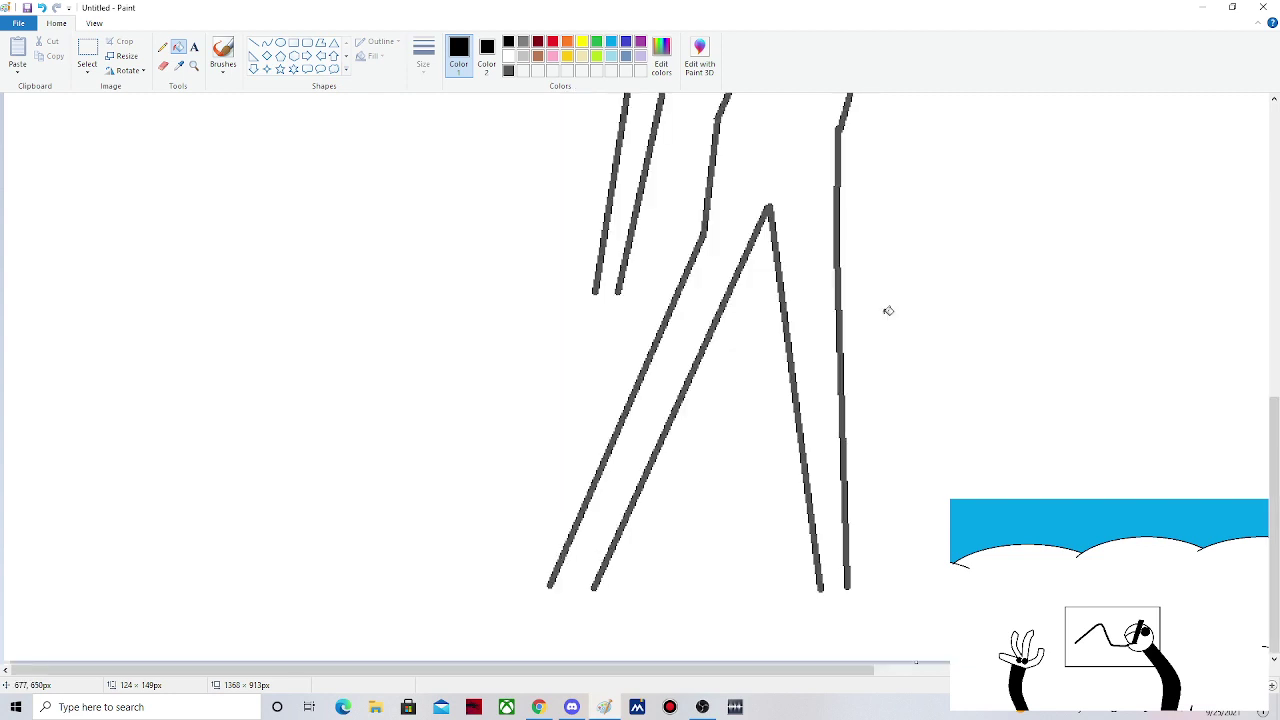
{"action": "left_click", "coordinate": [280, 44]}
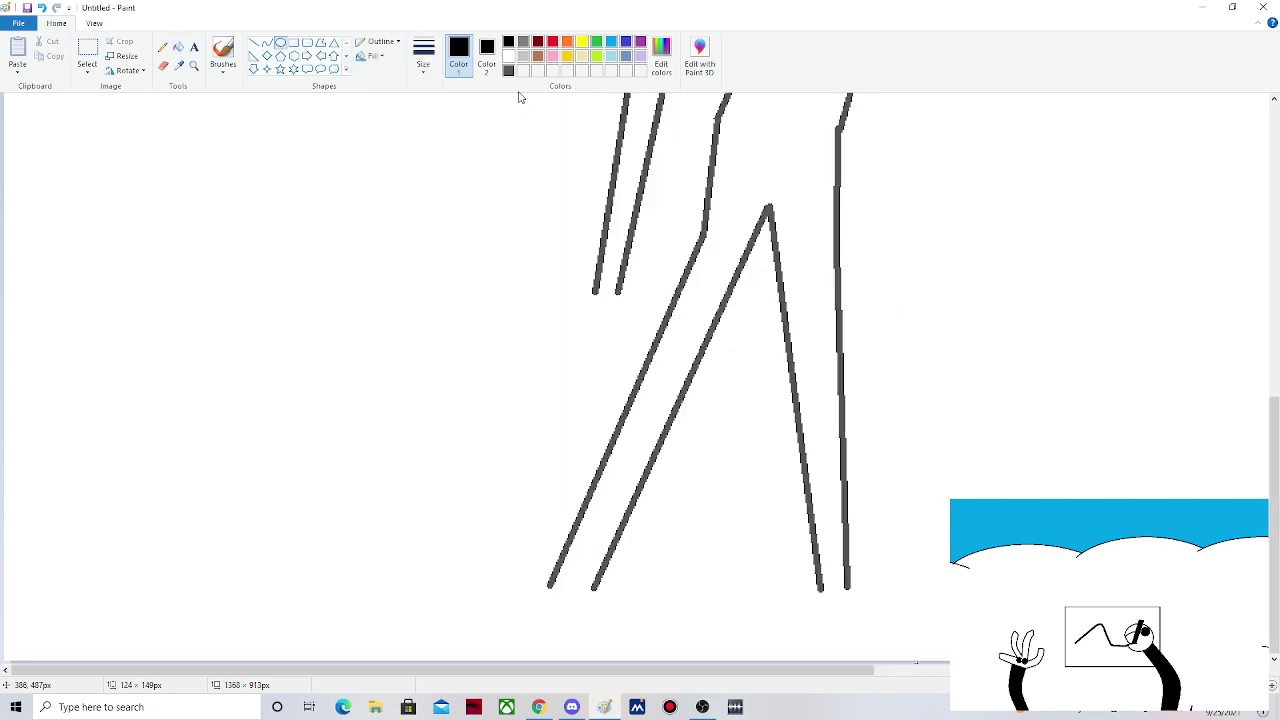
{"action": "left_click", "coordinate": [508, 70]}
{"action": "scroll", "coordinate": [492, 404], "scroll_direction": "up", "scroll_amount": 3}
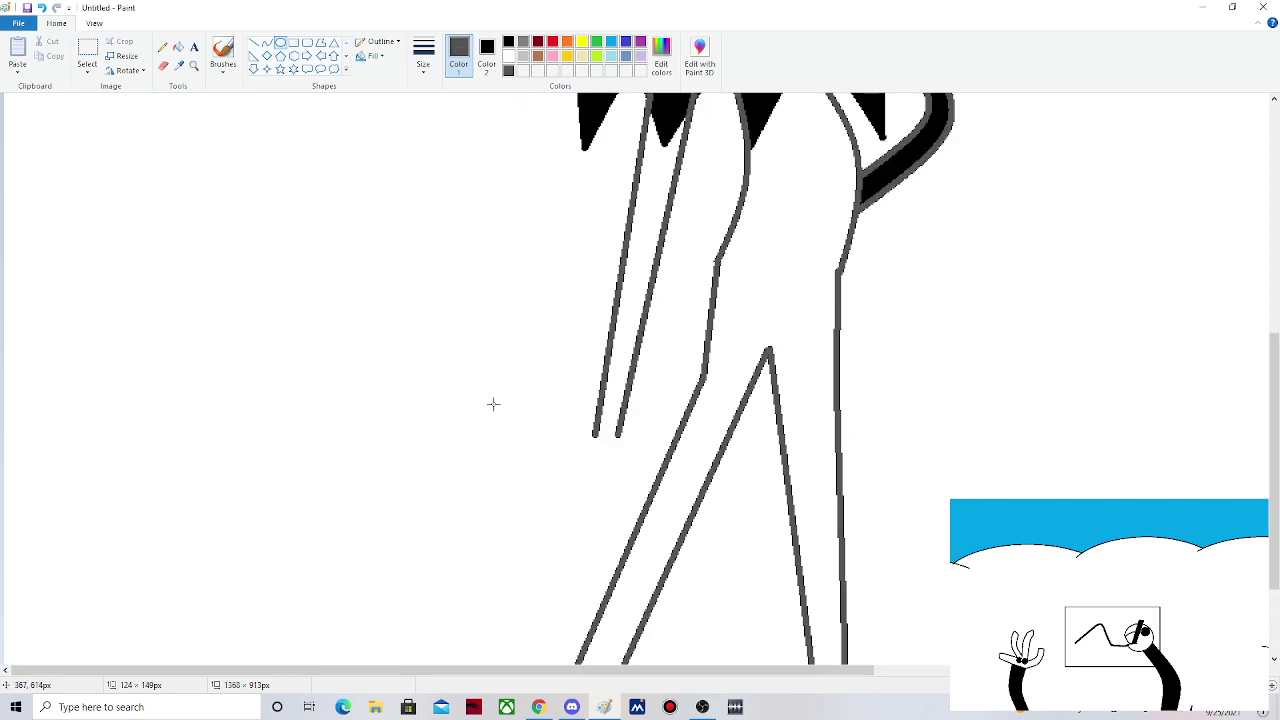
{"action": "left_click", "coordinate": [163, 65]}
{"action": "left_click", "coordinate": [487, 55]}
{"action": "left_click", "coordinate": [508, 55]}
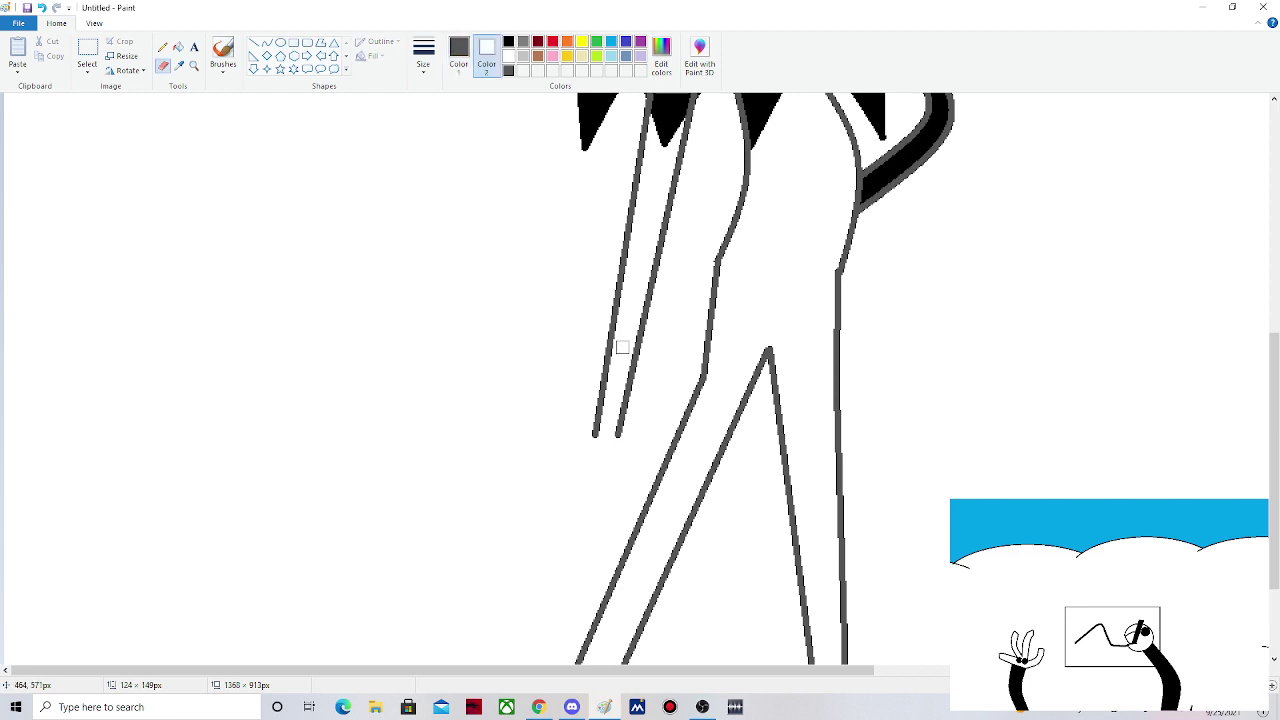
{"action": "mouse_move", "coordinate": [603, 428]}
{"action": "left_mouse_down"}
{"action": "mouse_move", "coordinate": [620, 400]}
{"action": "mouse_move", "coordinate": [585, 407]}
{"action": "left_mouse_up"}
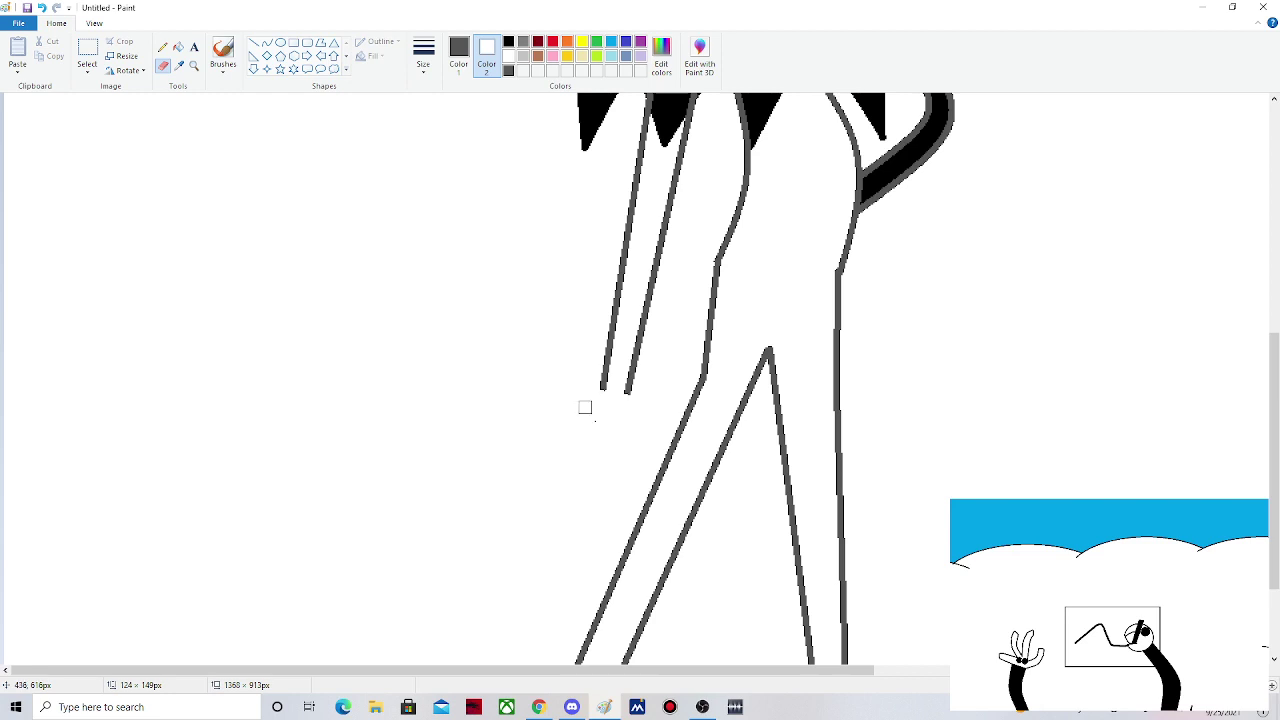
- Draw a dark grey ellipse about 84 × 24 px as the foot at the base of the left leg
{"action": "scroll", "coordinate": [585, 407], "scroll_direction": "down", "scroll_amount": 3}
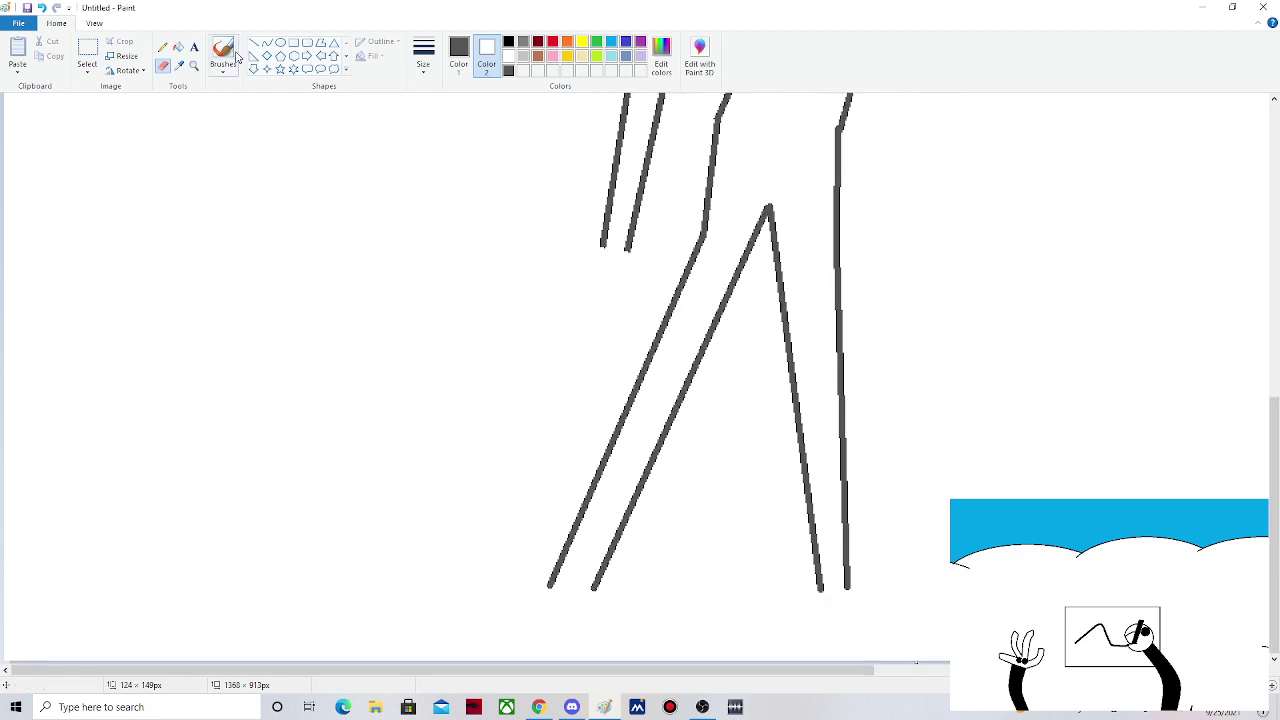
{"action": "left_click", "coordinate": [280, 43]}
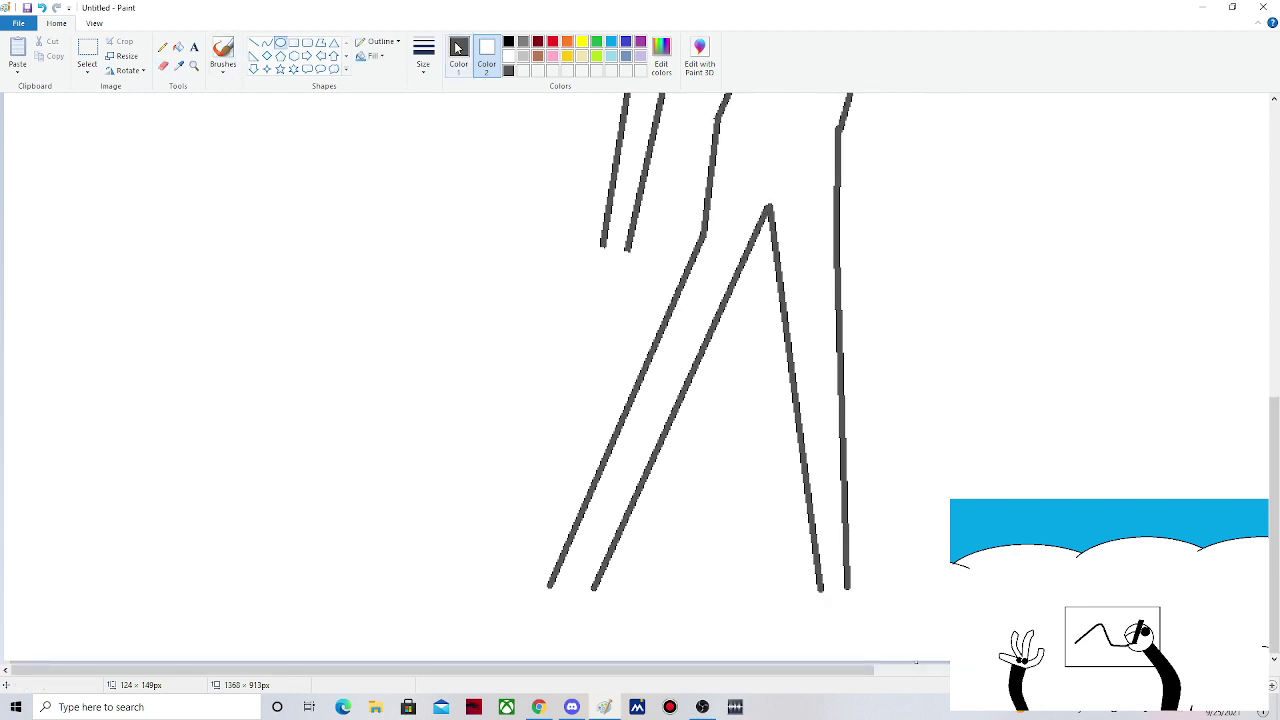
{"action": "left_click", "coordinate": [457, 48]}
{"action": "left_click_drag", "start_coordinate": [425, 603], "coordinate": [550, 600]}
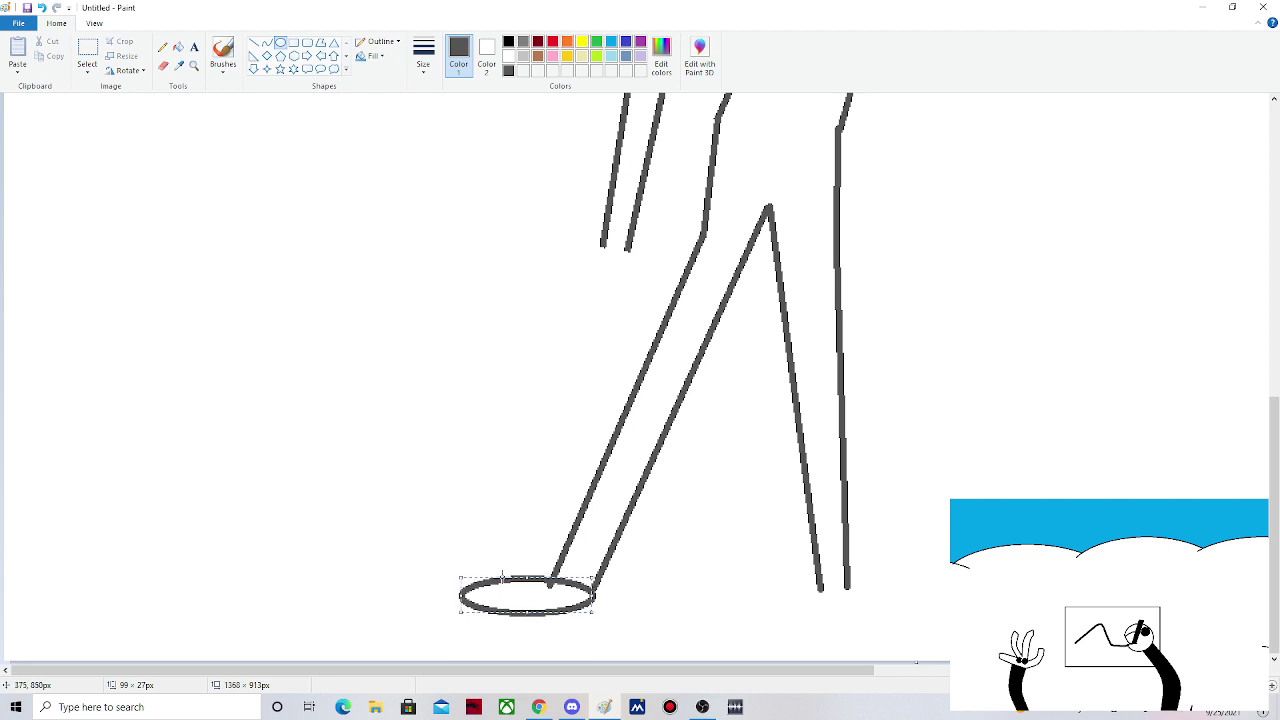
{"action": "left_click_drag", "start_coordinate": [460, 578], "coordinate": [478, 580]}
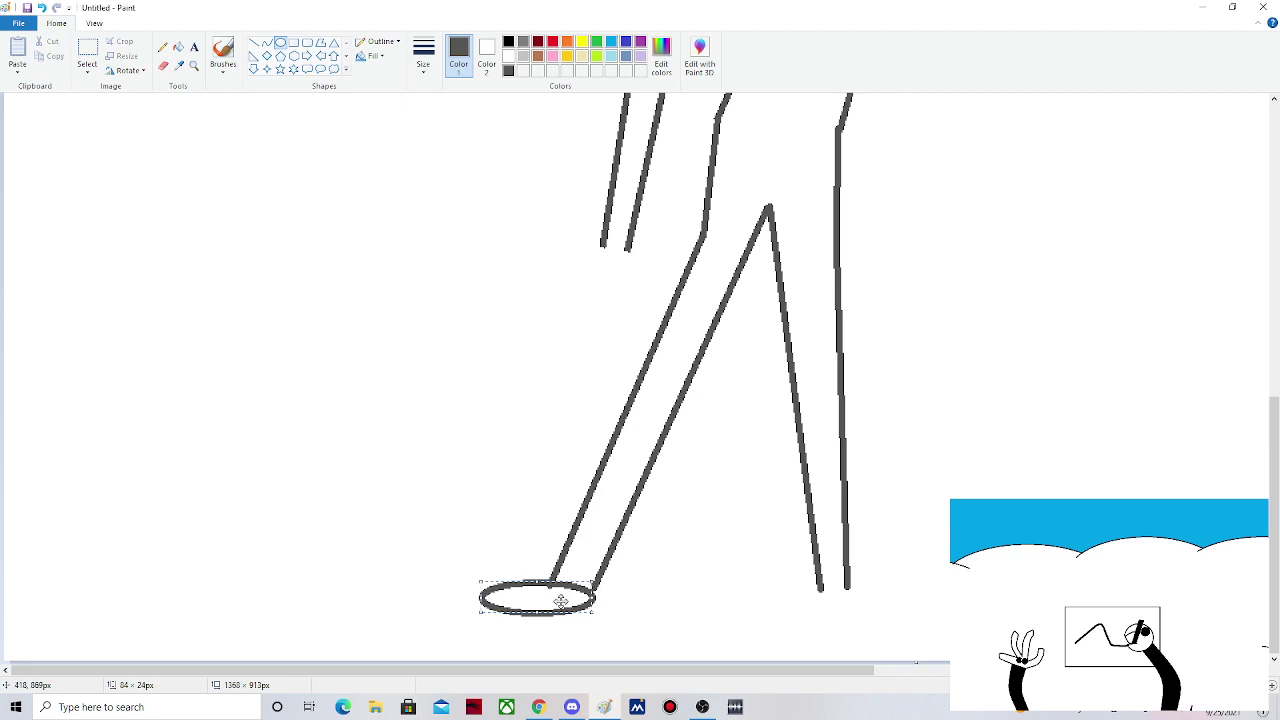
{"action": "left_click_drag", "start_coordinate": [561, 600], "coordinate": [561, 597]}
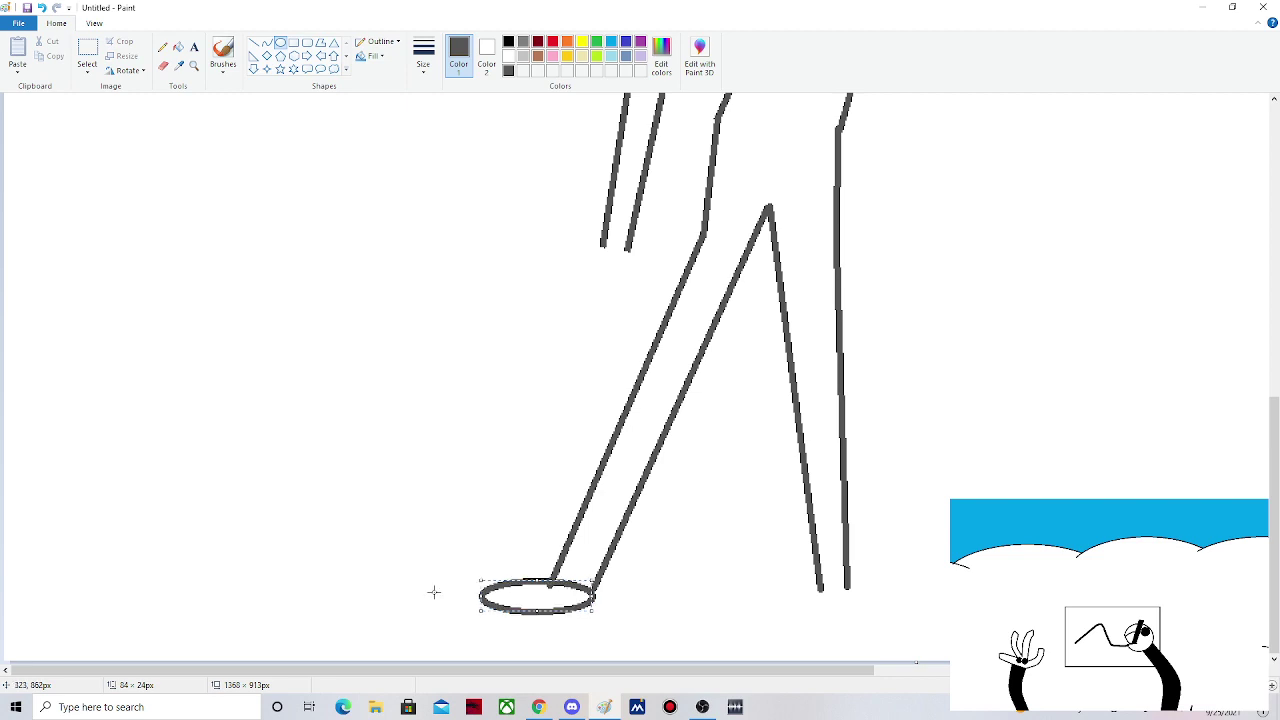
{"action": "left_click", "coordinate": [434, 592]}
- Erase the left tip of the left foot and draw a dark grey inward-curving notch about 51 × 10 px there
{"action": "key", "text": "e"}
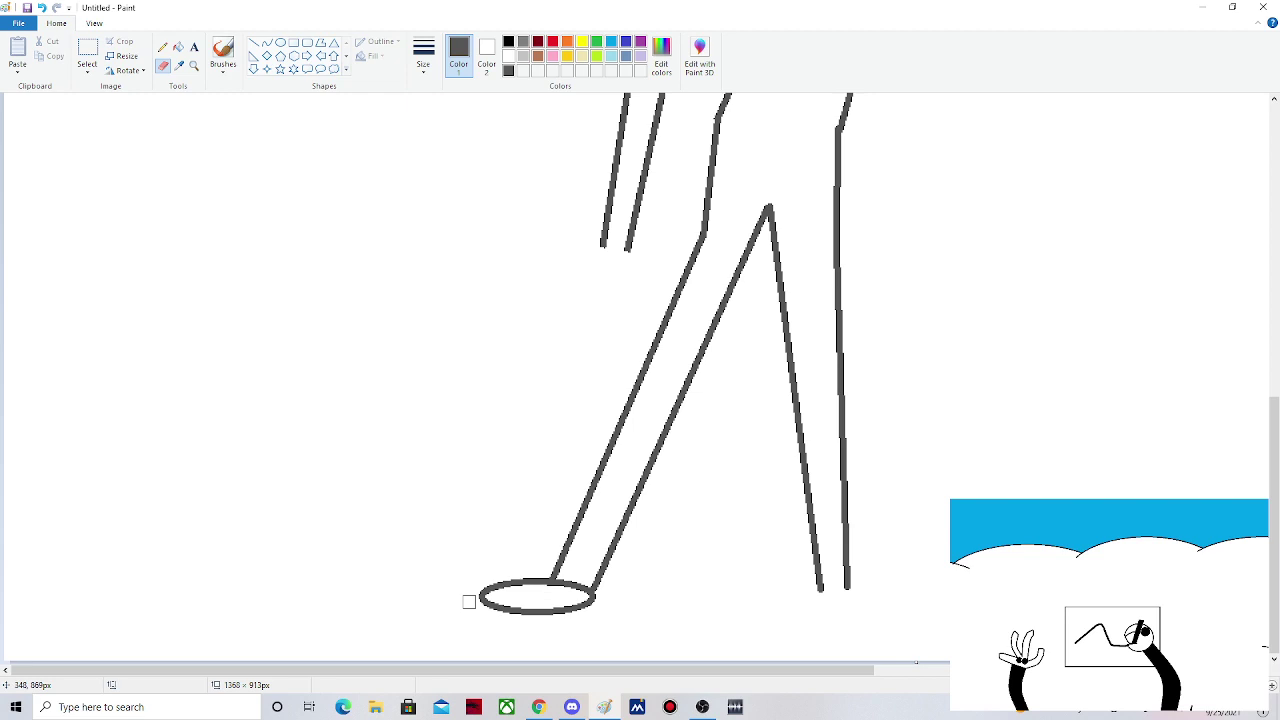
{"action": "left_click_drag", "start_coordinate": [484, 600], "coordinate": [485, 590]}
{"action": "left_click", "coordinate": [267, 42]}
{"action": "left_click_drag", "start_coordinate": [480, 593], "coordinate": [551, 594]}
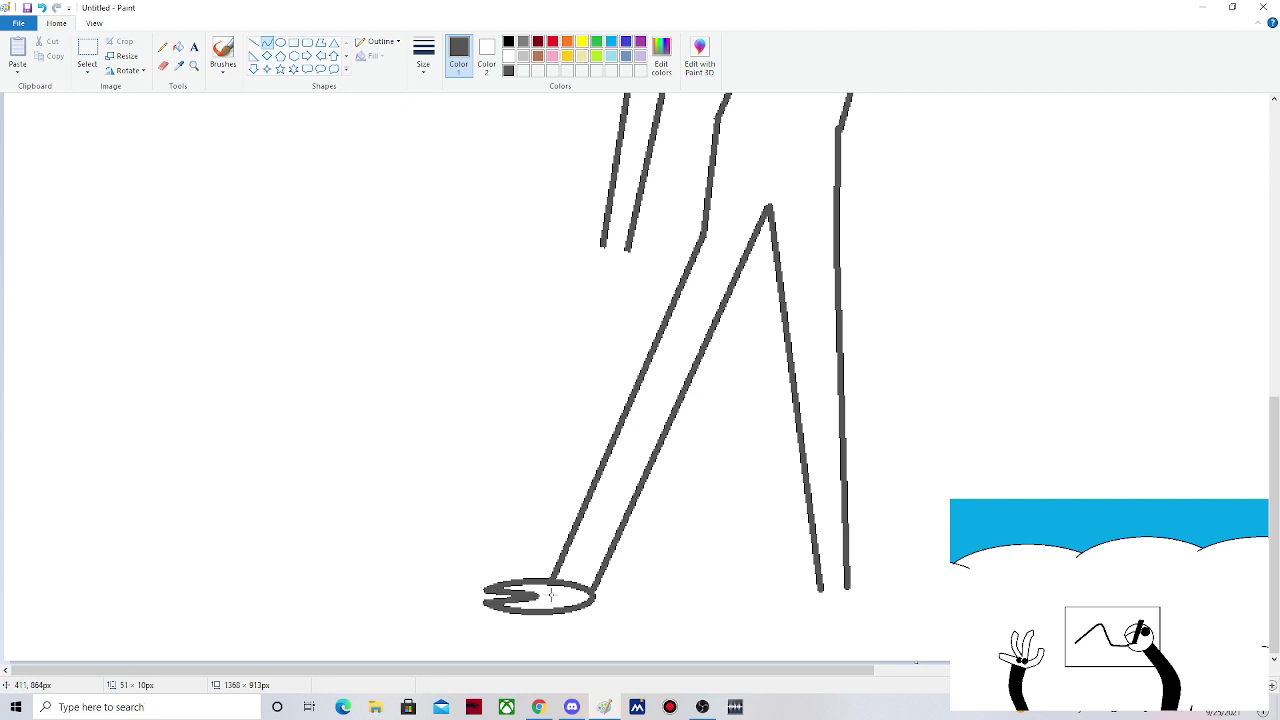
- Draw a dark grey ellipse about 81 × 18 px as the foot at the base of the right leg
{"action": "left_click", "coordinate": [254, 42]}
{"action": "left_click", "coordinate": [281, 45]}
{"action": "left_click_drag", "start_coordinate": [804, 587], "coordinate": [913, 610]}
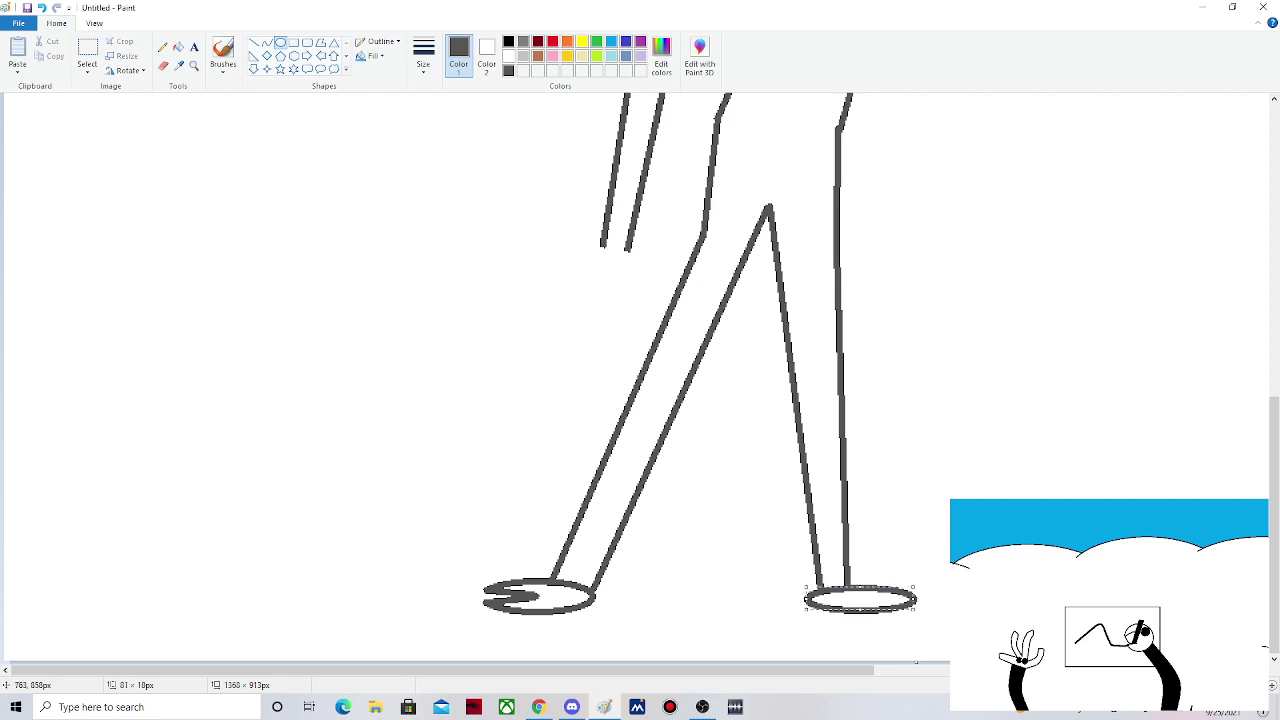
- Erase the right tip of the right foot and draw a dark grey inward-curving notch about 42 × 9 px there
{"action": "left_click", "coordinate": [163, 65]}
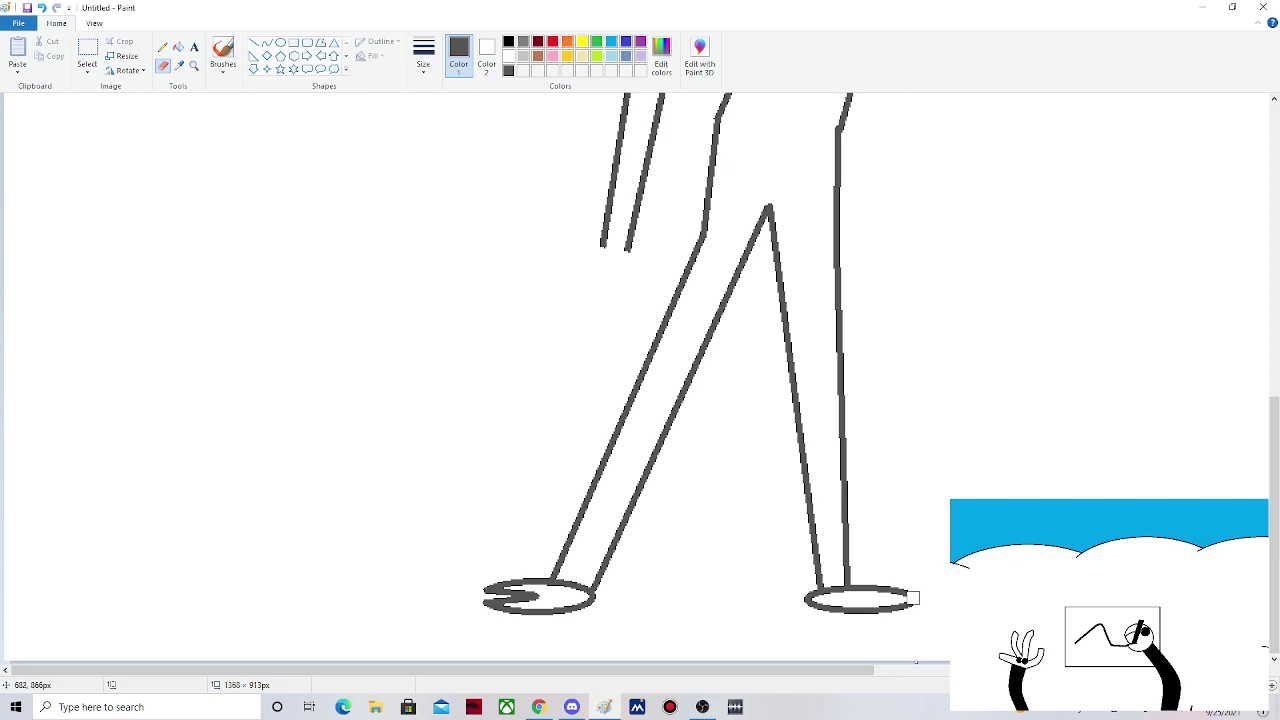
{"action": "left_click", "coordinate": [267, 43]}
{"action": "mouse_move", "coordinate": [907, 587]}
{"action": "left_mouse_down"}
{"action": "mouse_move", "coordinate": [909, 600]}
{"action": "mouse_move", "coordinate": [852, 598]}
{"action": "left_mouse_up"}
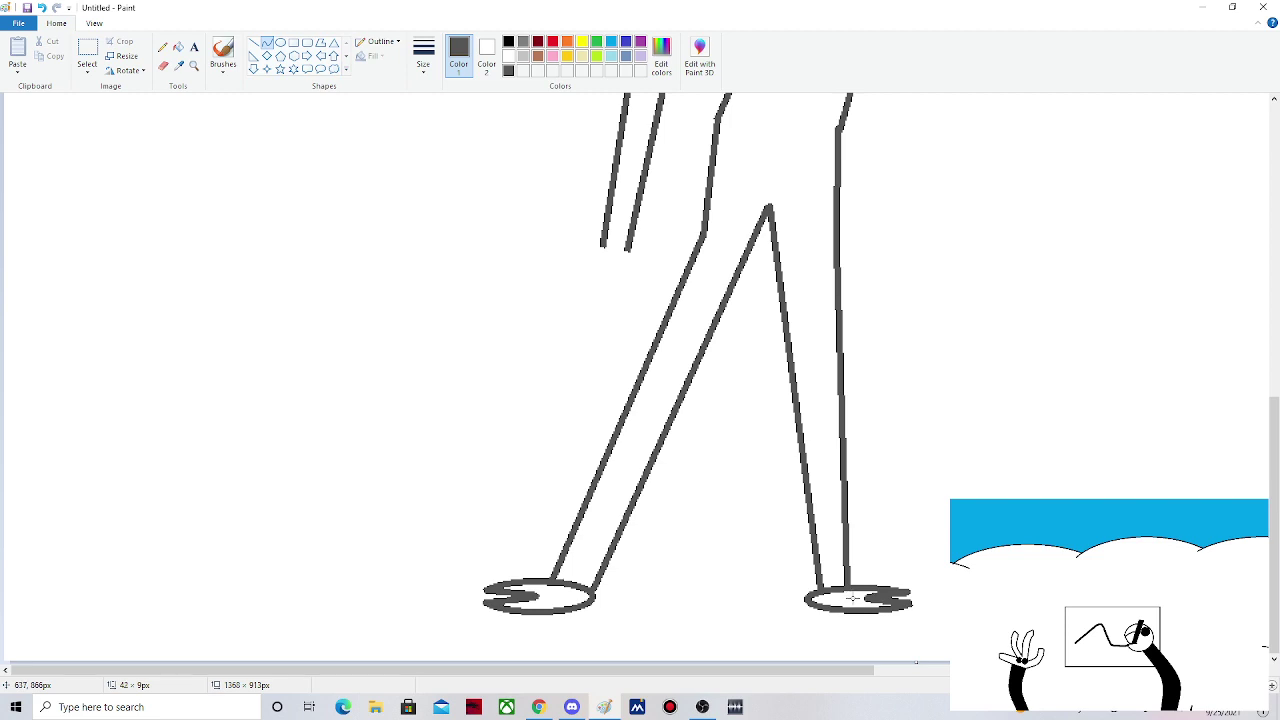
- Erase the part of the left foot's ellipse that lies between the left leg's two lines
{"action": "scroll", "coordinate": [850, 597], "scroll_direction": "up", "scroll_amount": 5}
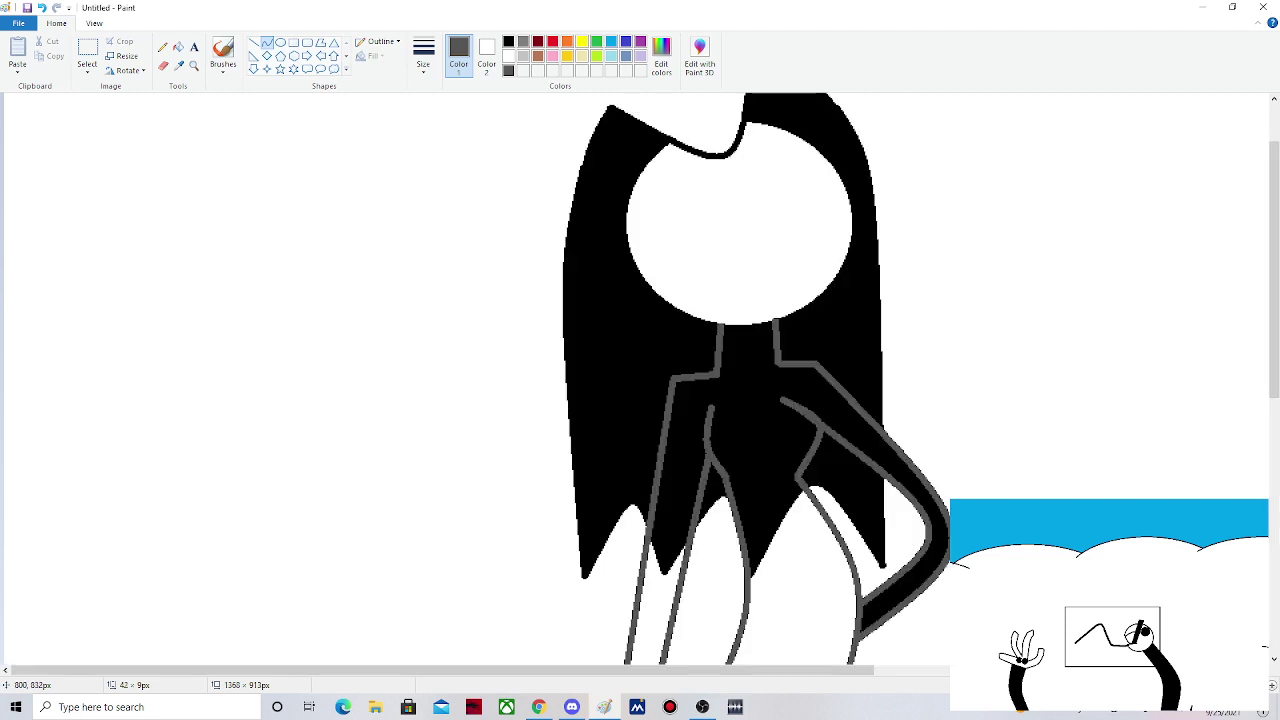
{"action": "scroll", "coordinate": [850, 597], "scroll_direction": "down", "scroll_amount": 5}
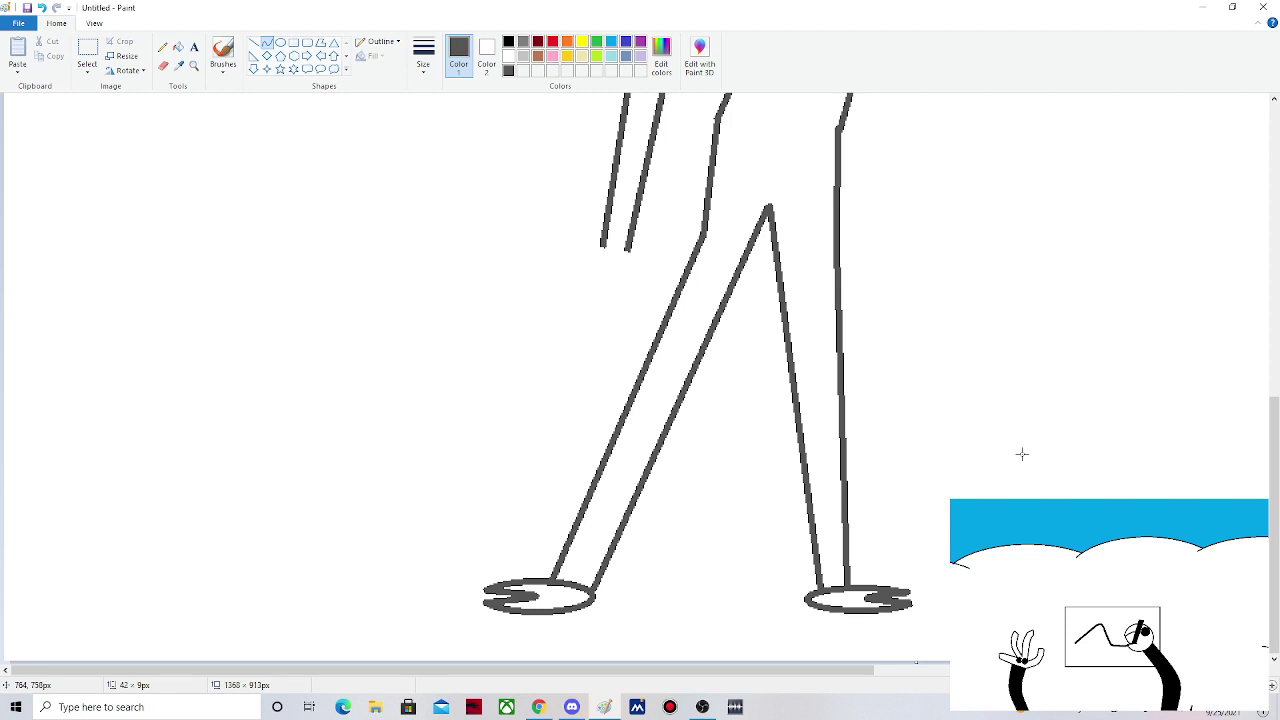
{"action": "left_click", "coordinate": [163, 68]}
{"action": "mouse_move", "coordinate": [562, 583]}
{"action": "left_mouse_down"}
{"action": "mouse_move", "coordinate": [575, 585]}
{"action": "mouse_move", "coordinate": [559, 582]}
{"action": "left_mouse_up"}
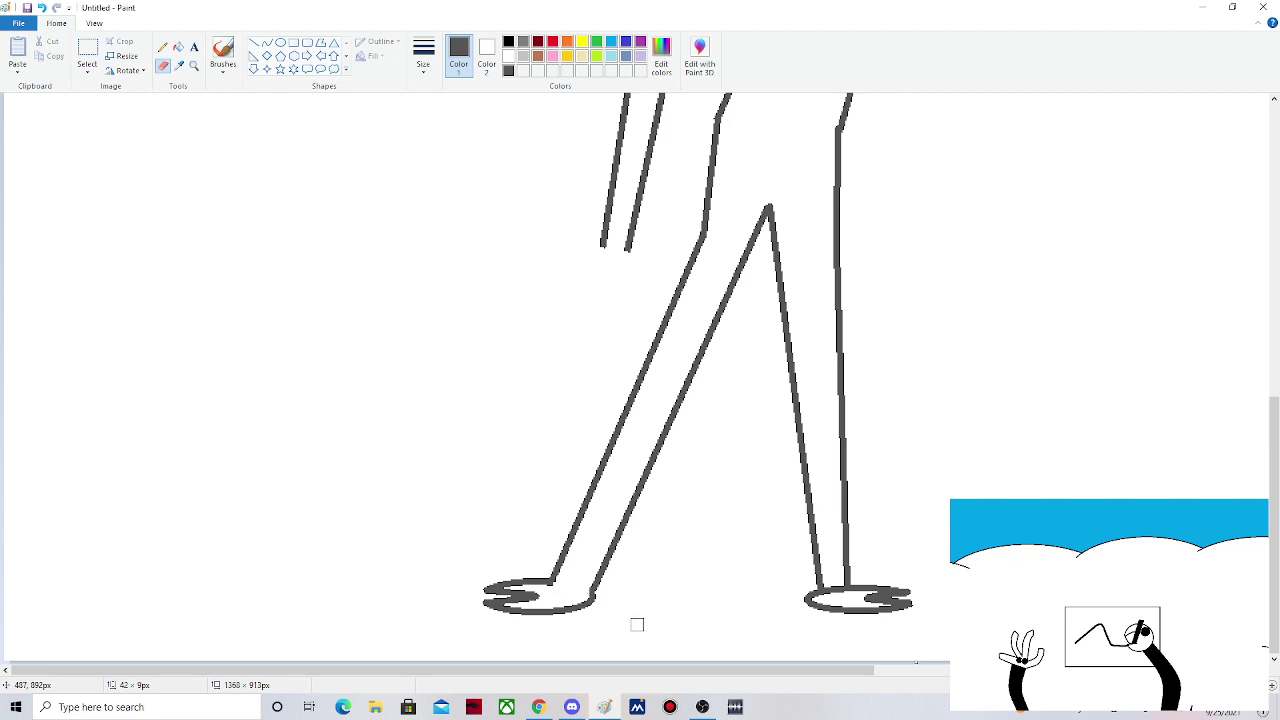
- Switch to OBS to check the stream chat, and return to Paint
{"action": "left_click", "coordinate": [703, 707]}
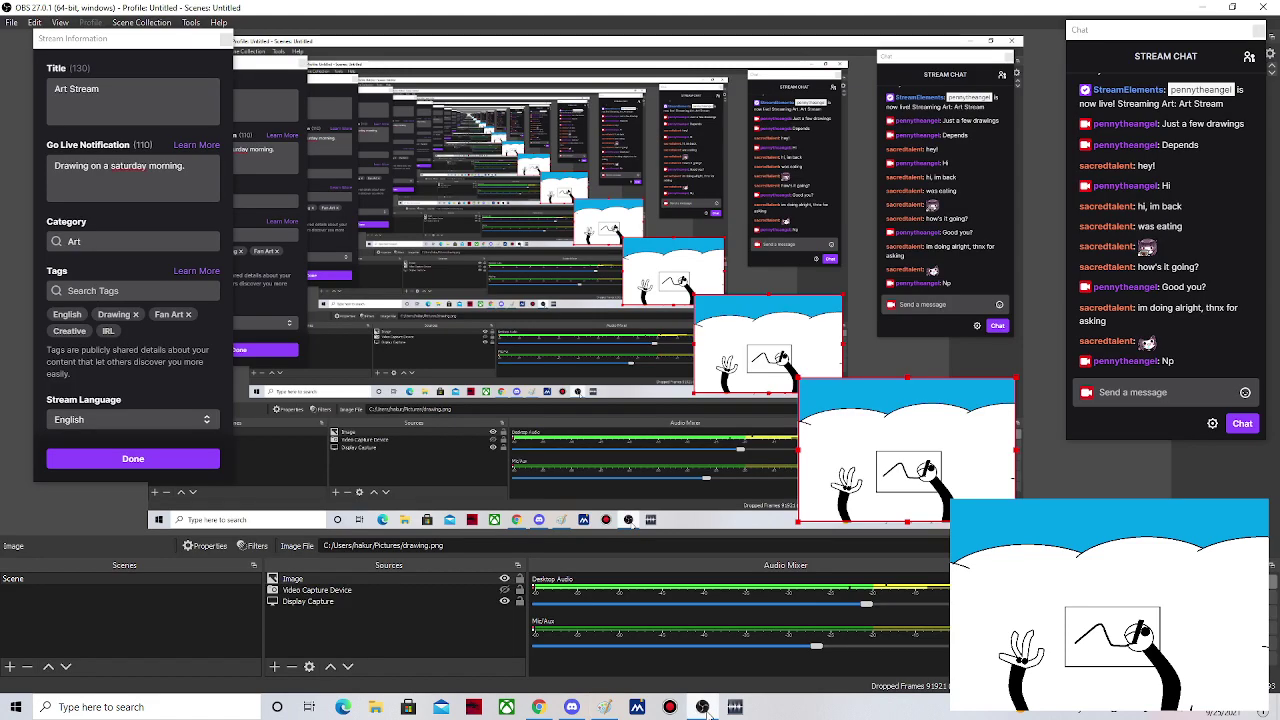
{"action": "left_click", "coordinate": [1203, 9]}
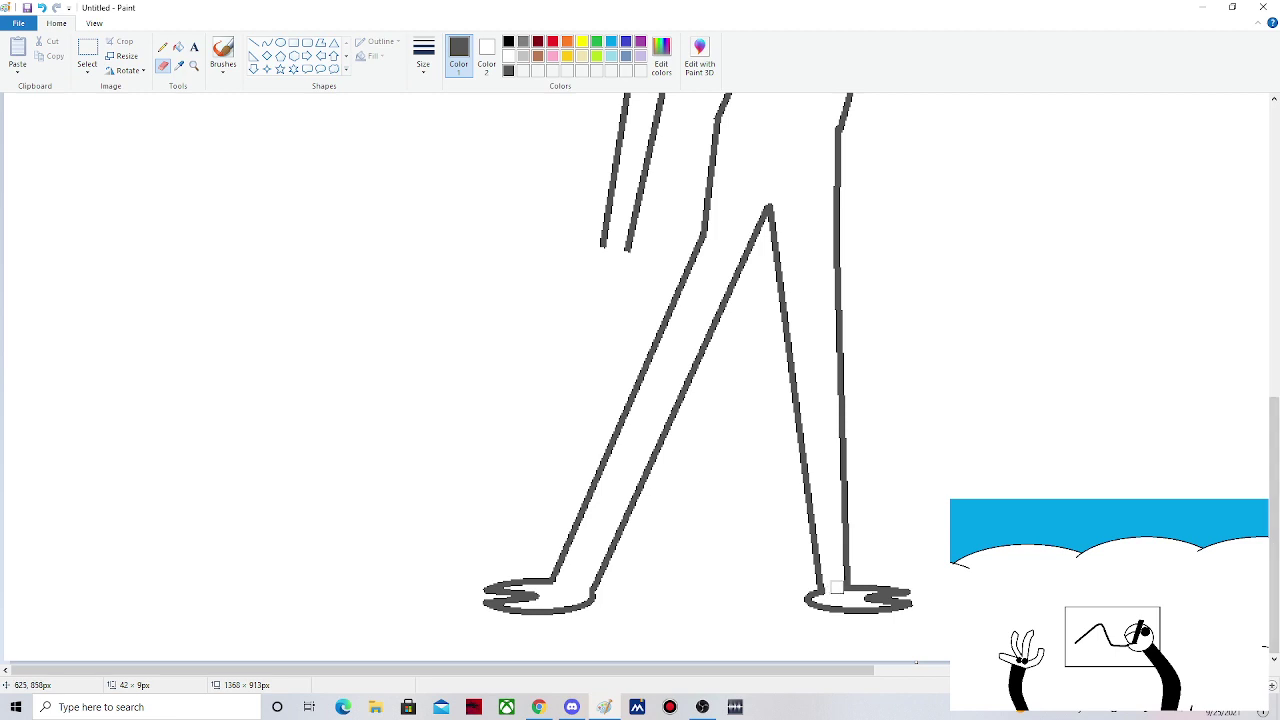
- Fill the white lower torso and legs with black
{"action": "scroll", "coordinate": [836, 587], "scroll_direction": "up", "scroll_amount": 3}
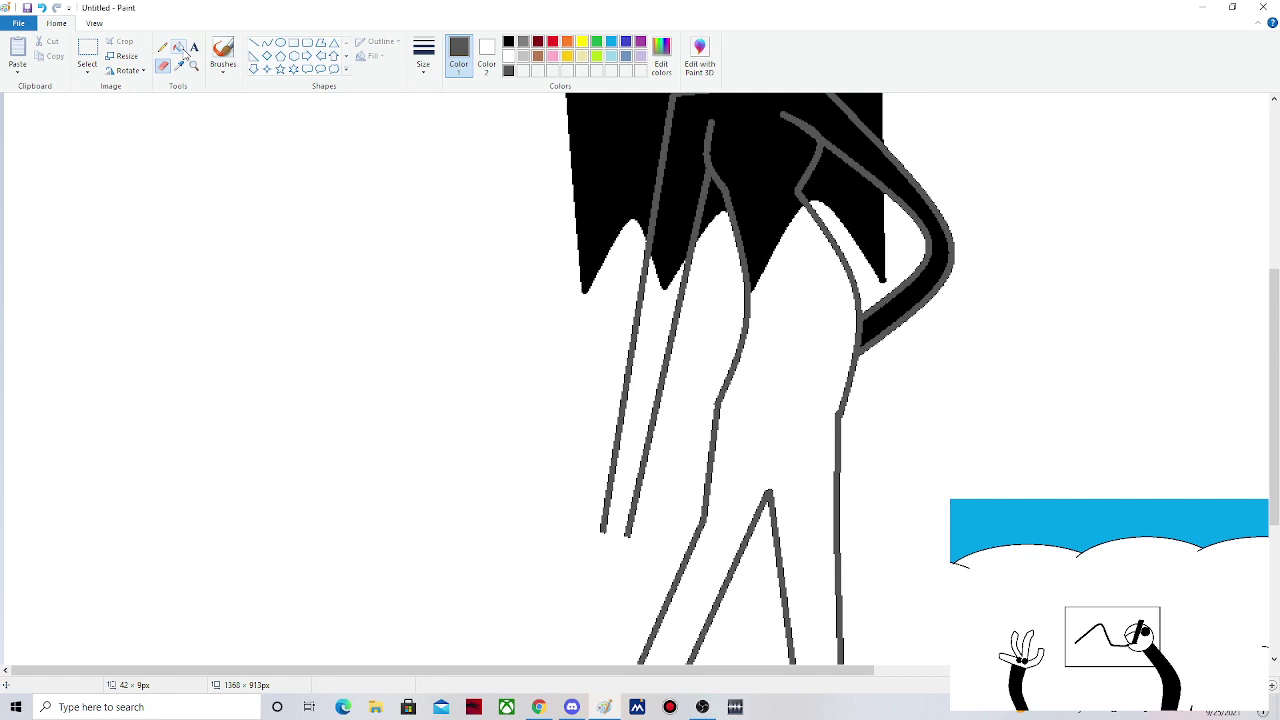
{"action": "left_click", "coordinate": [180, 48]}
{"action": "left_click", "coordinate": [793, 289]}
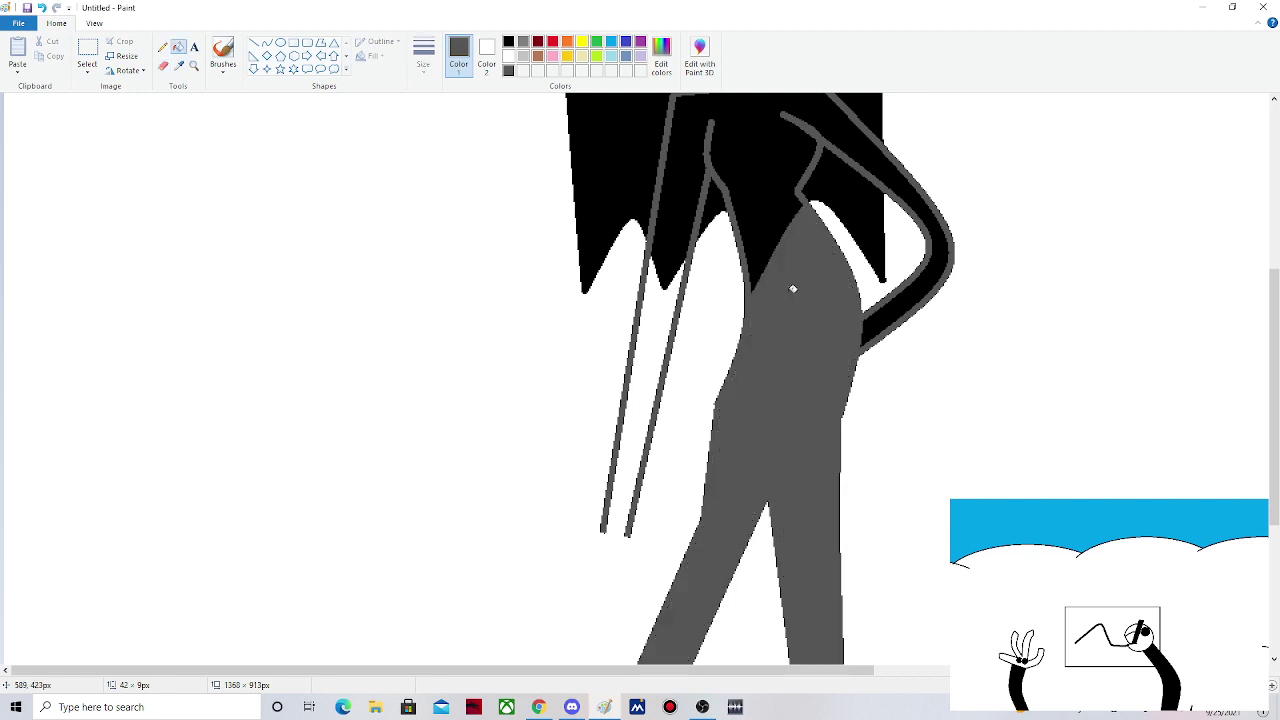
{"action": "key", "text": "ctrl+z"}
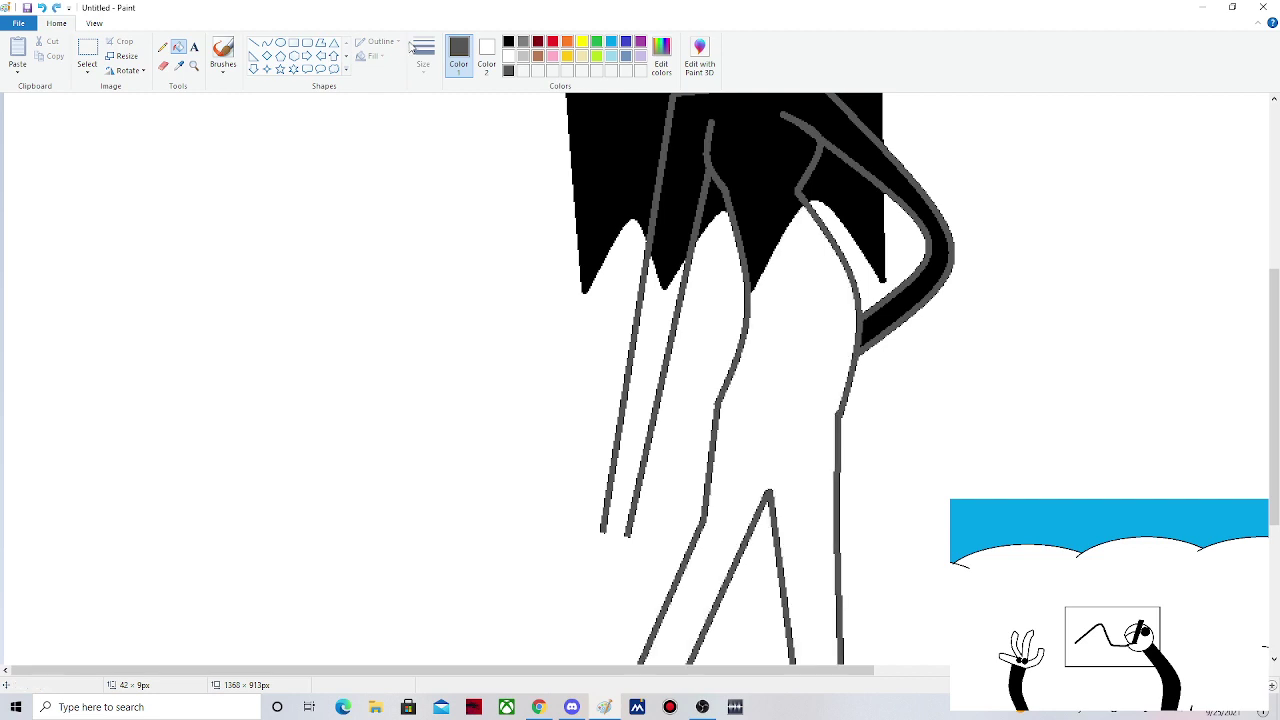
{"action": "left_click", "coordinate": [508, 41]}
{"action": "left_click", "coordinate": [829, 293]}
{"action": "scroll", "coordinate": [950, 320], "scroll_direction": "up", "scroll_amount": 3}
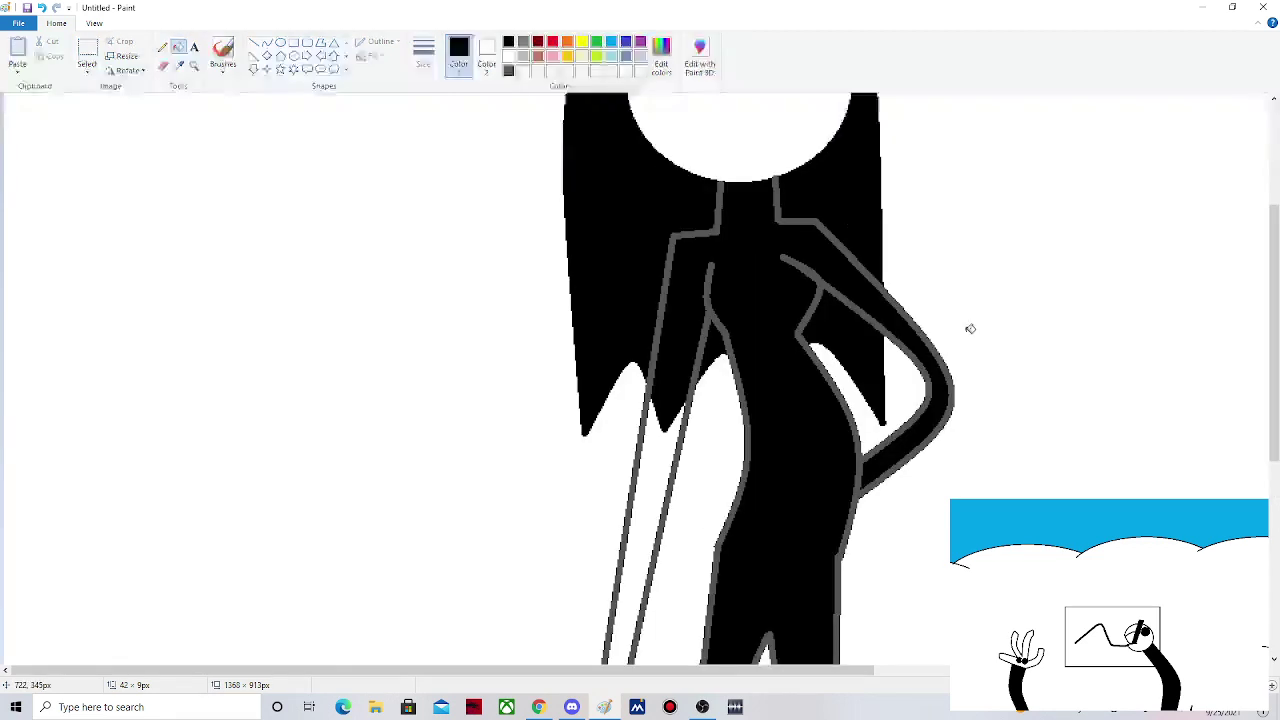
{"action": "scroll", "coordinate": [970, 328], "scroll_direction": "down", "scroll_amount": 3}
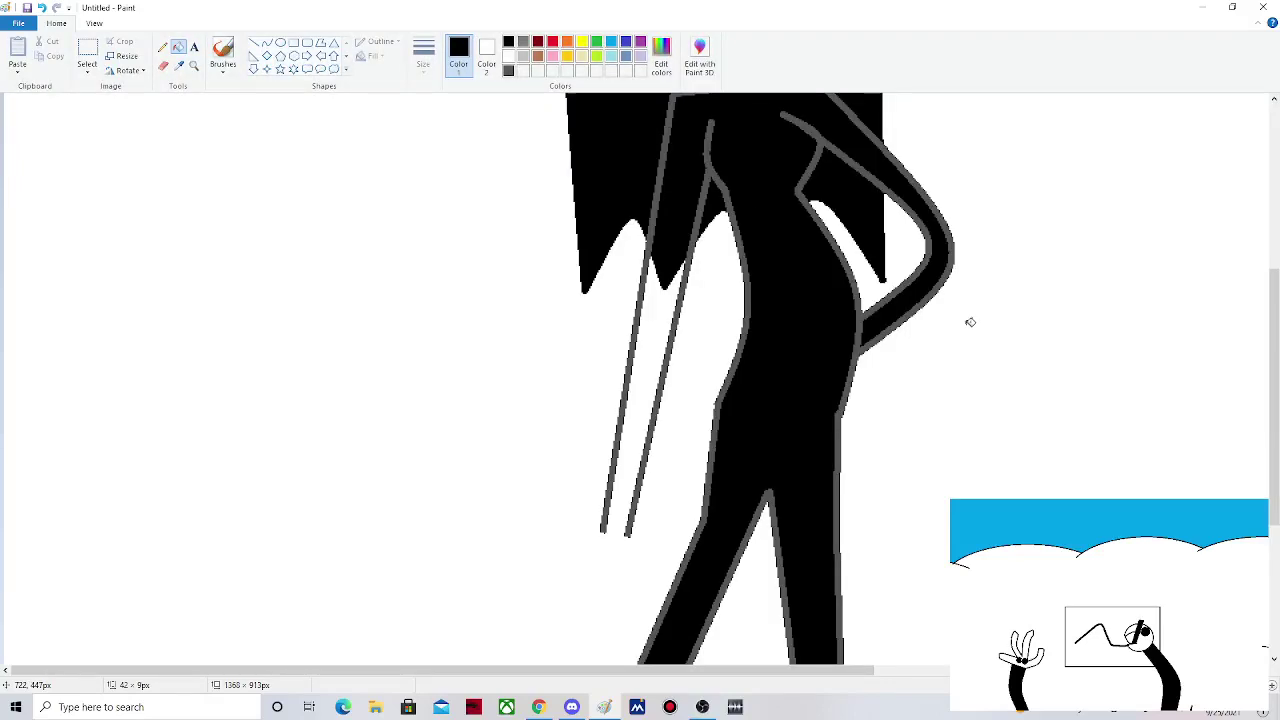
- Outline a hand with two fingers at the end of the straight arm using dark grey curves and lines, starting with one about 25 × 19 px
{"action": "left_click", "coordinate": [266, 43]}
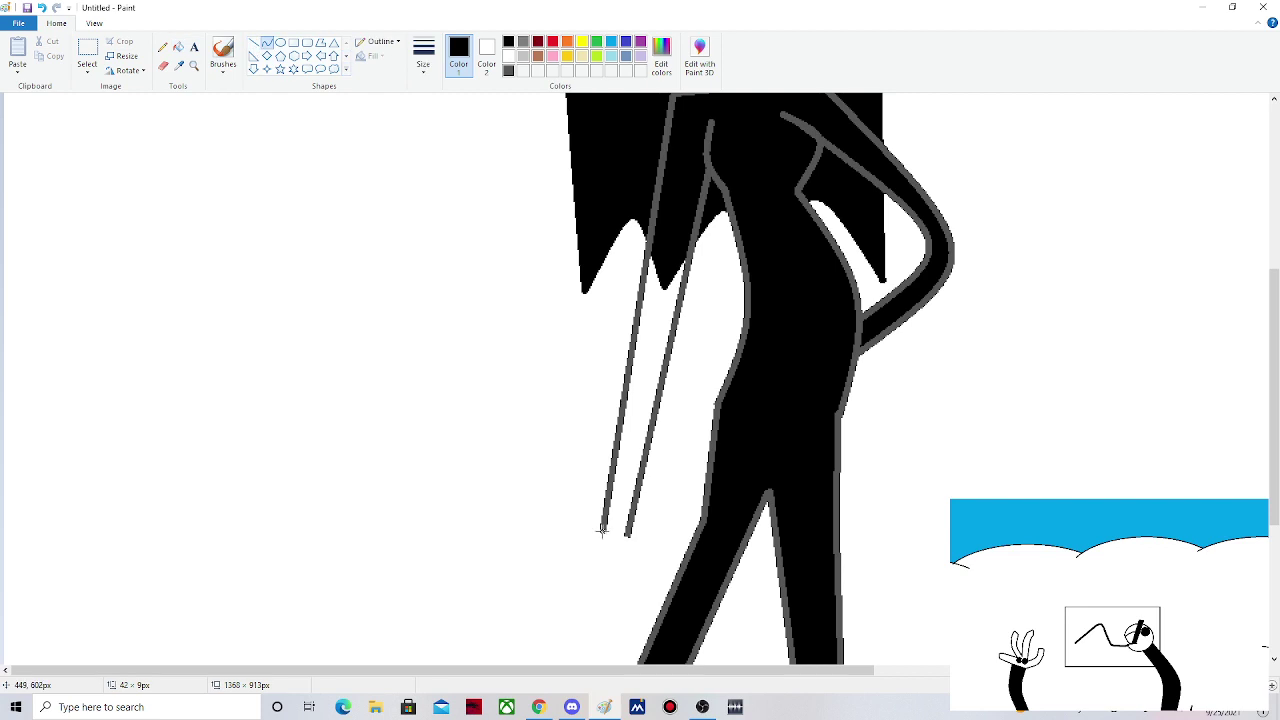
{"action": "mouse_move", "coordinate": [602, 529]}
{"action": "left_mouse_down"}
{"action": "mouse_move", "coordinate": [578, 577]}
{"action": "mouse_move", "coordinate": [570, 555]}
{"action": "left_mouse_up"}
{"action": "left_click", "coordinate": [508, 70]}
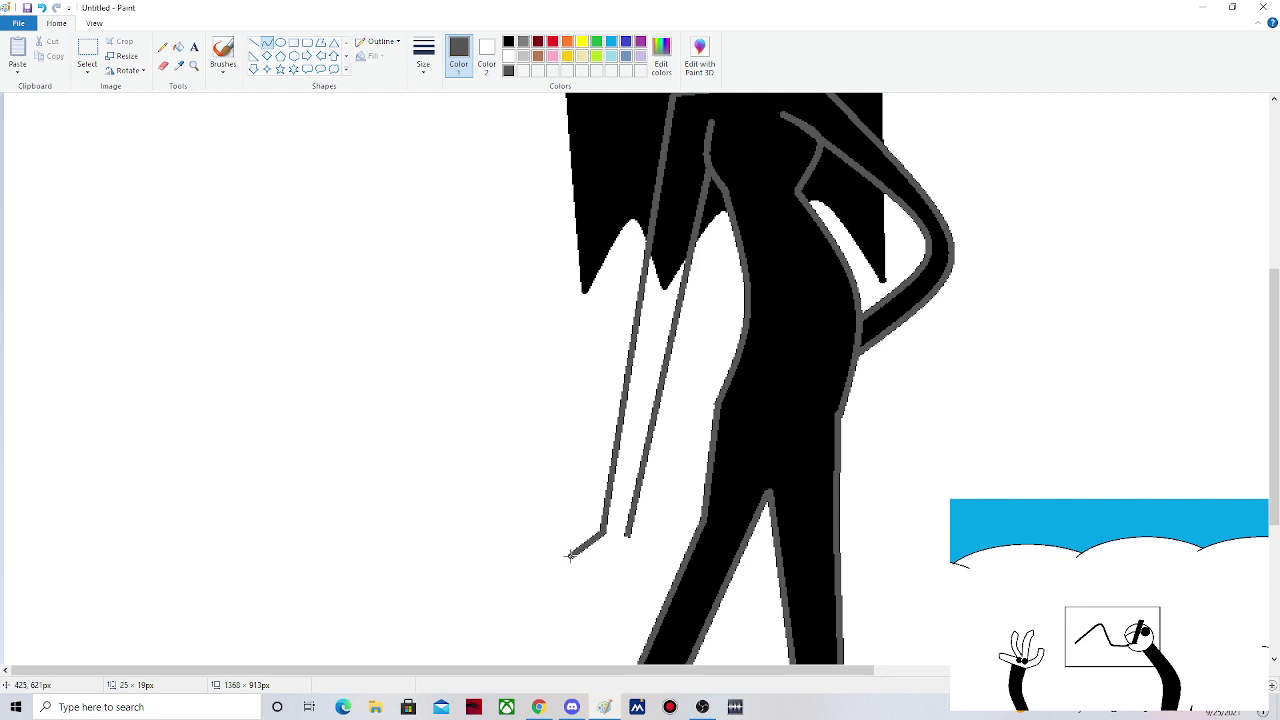
{"action": "mouse_move", "coordinate": [570, 555]}
{"action": "left_mouse_down"}
{"action": "mouse_move", "coordinate": [583, 562]}
{"action": "mouse_move", "coordinate": [565, 570]}
{"action": "left_mouse_up"}
{"action": "left_click_drag", "start_coordinate": [627, 537], "coordinate": [644, 568]}
{"action": "left_click_drag", "start_coordinate": [637, 568], "coordinate": [632, 576]}
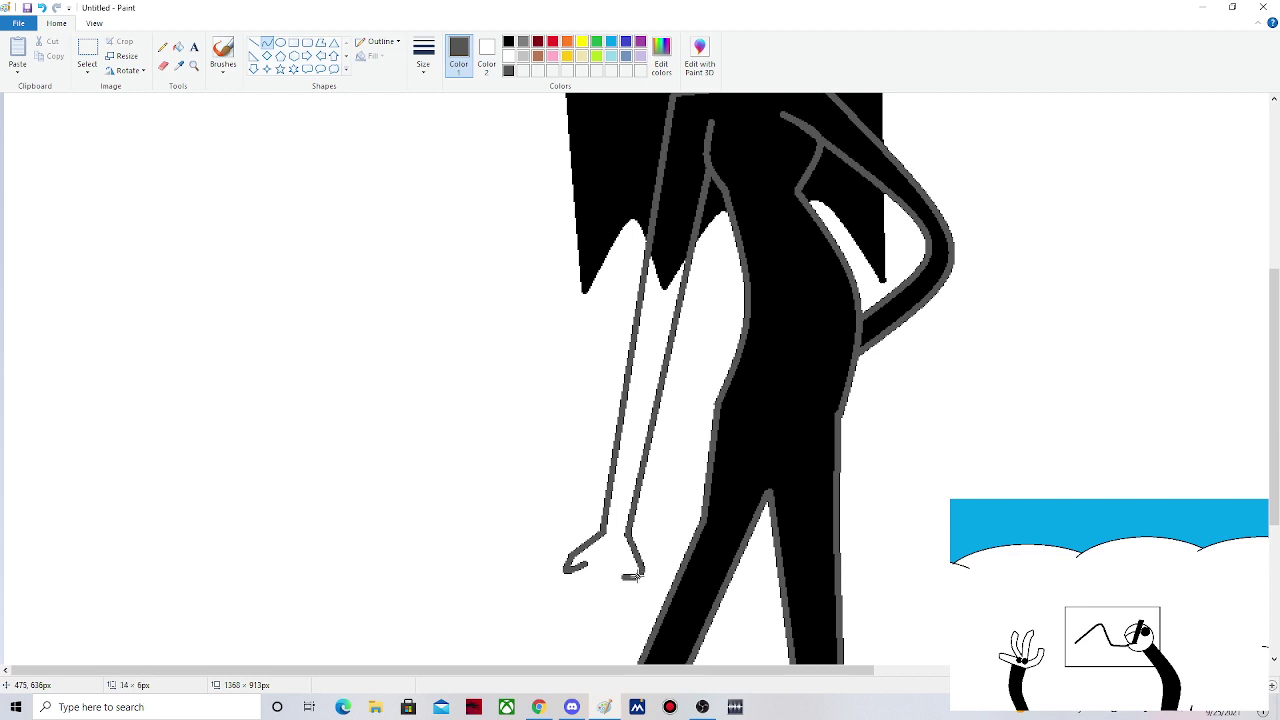
{"action": "left_click", "coordinate": [253, 43]}
{"action": "mouse_move", "coordinate": [622, 576]}
{"action": "left_mouse_down"}
{"action": "mouse_move", "coordinate": [620, 553]}
{"action": "mouse_move", "coordinate": [585, 563]}
{"action": "left_mouse_up"}
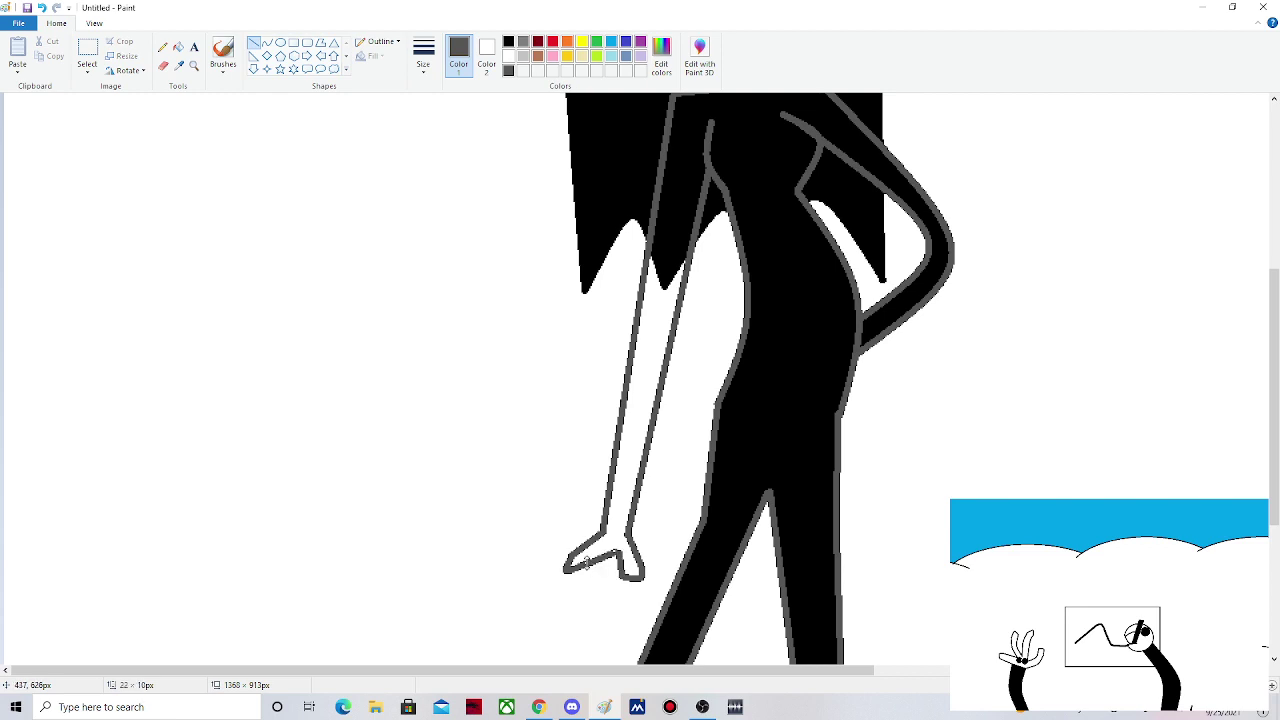
- Add a third finger to the outer side of the hand with dark grey lines and a curved tip
{"action": "left_click", "coordinate": [590, 538]}
{"action": "left_click_drag", "start_coordinate": [602, 531], "coordinate": [548, 547]}
{"action": "left_click", "coordinate": [568, 492]}
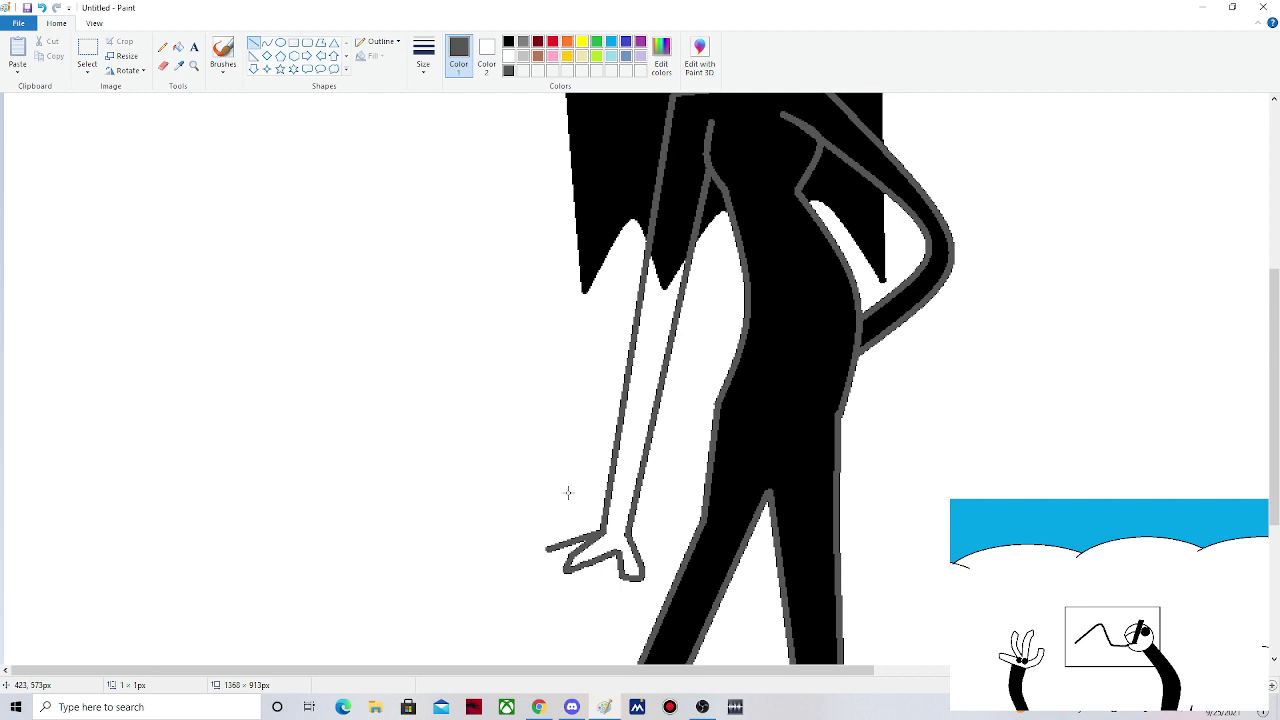
{"action": "left_click", "coordinate": [266, 43]}
{"action": "mouse_move", "coordinate": [549, 548]}
{"action": "left_mouse_down"}
{"action": "mouse_move", "coordinate": [562, 553]}
{"action": "mouse_move", "coordinate": [544, 561]}
{"action": "left_mouse_up"}
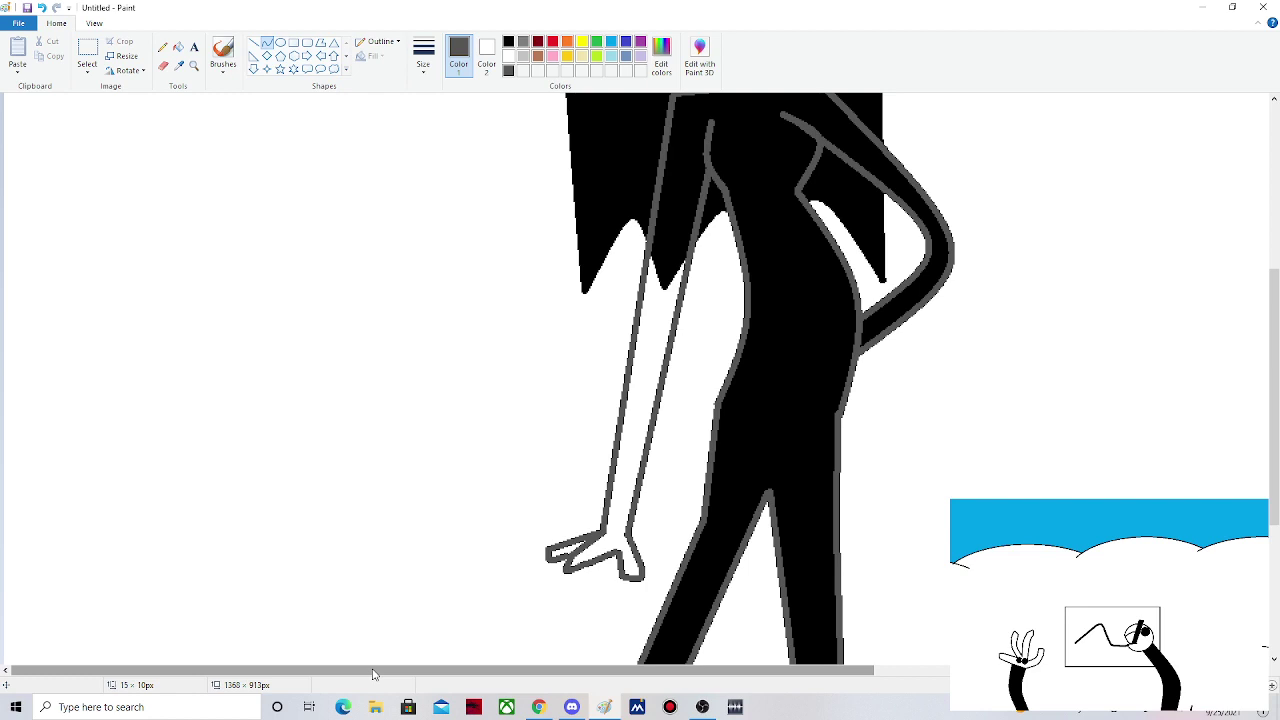
- Fill the remaining white areas of the straight arm and its hand with black
{"action": "left_click", "coordinate": [178, 47]}
{"action": "left_click", "coordinate": [508, 41]}
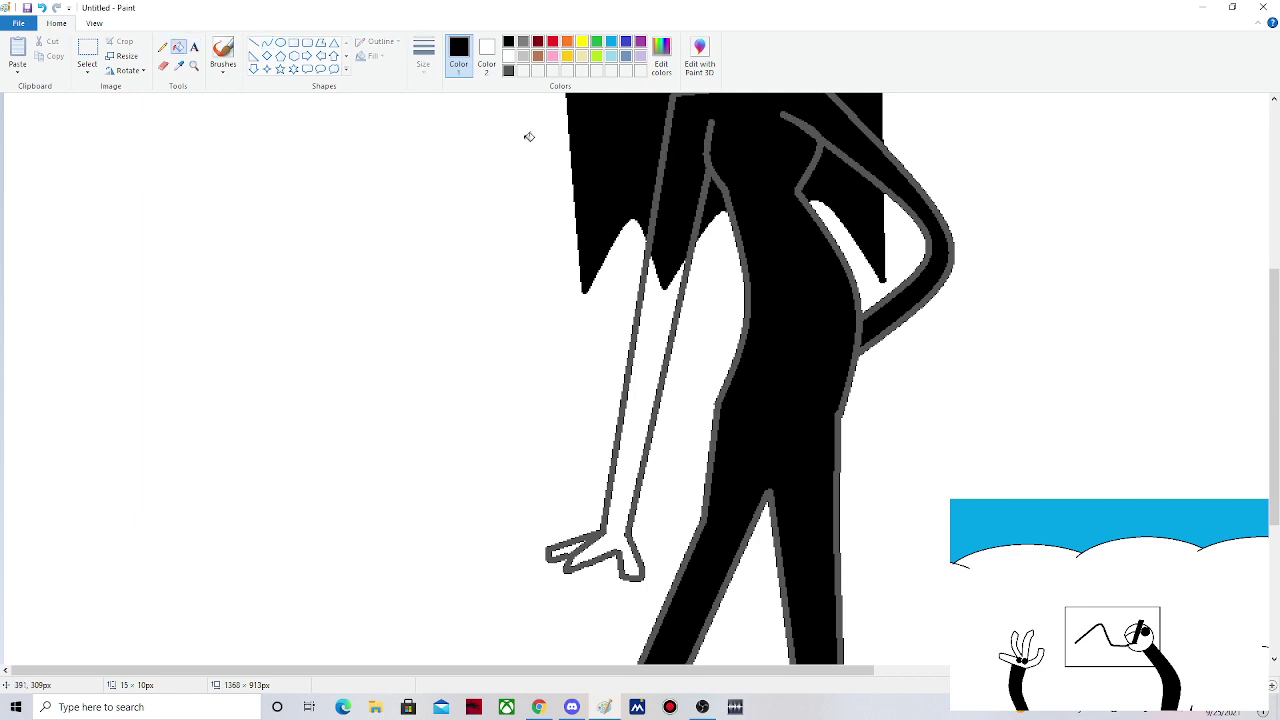
{"action": "left_click", "coordinate": [686, 262]}
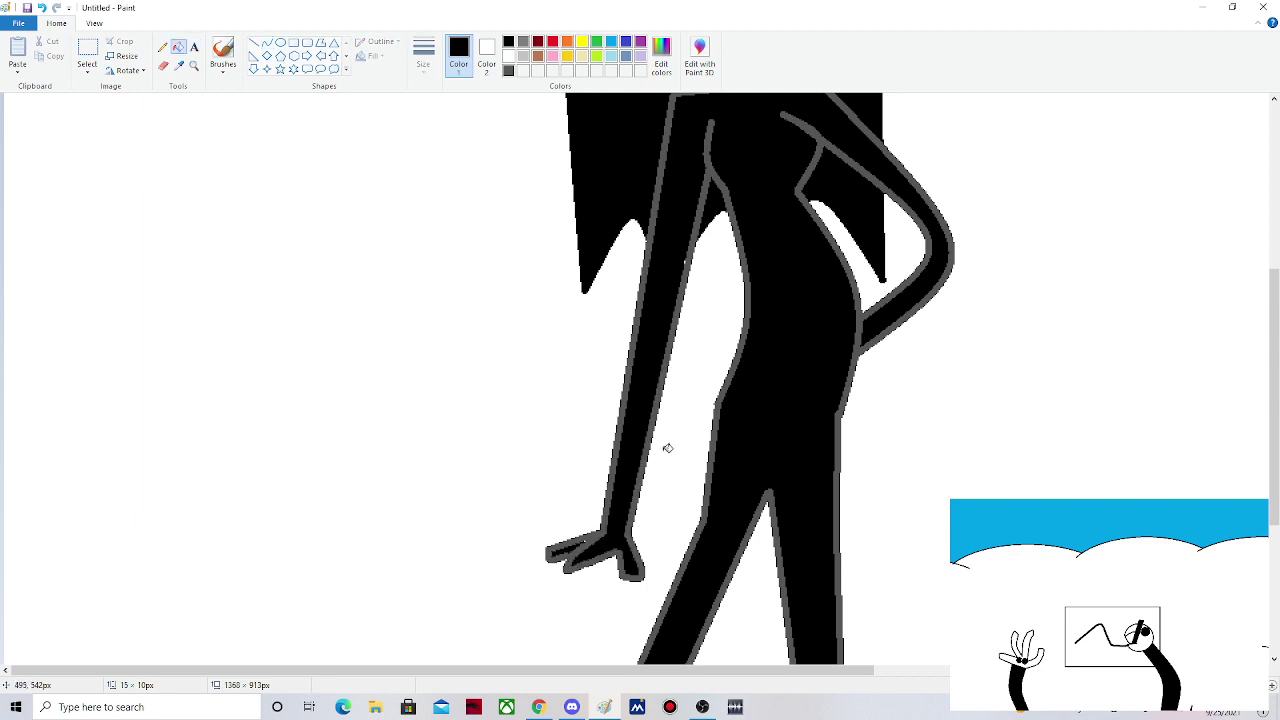
- Make black the secondary colour and touch up the outer finger of the straight arm's hand with short black lines
{"action": "left_click", "coordinate": [222, 60]}
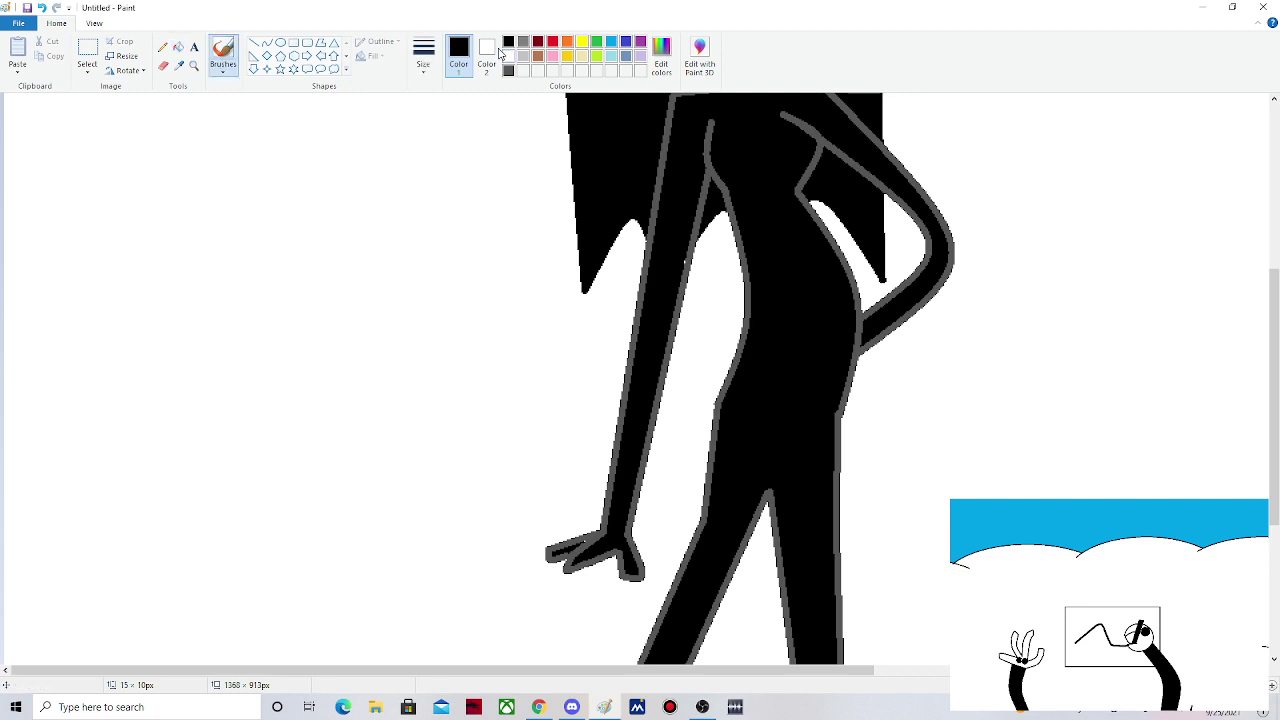
{"action": "left_click", "coordinate": [494, 53]}
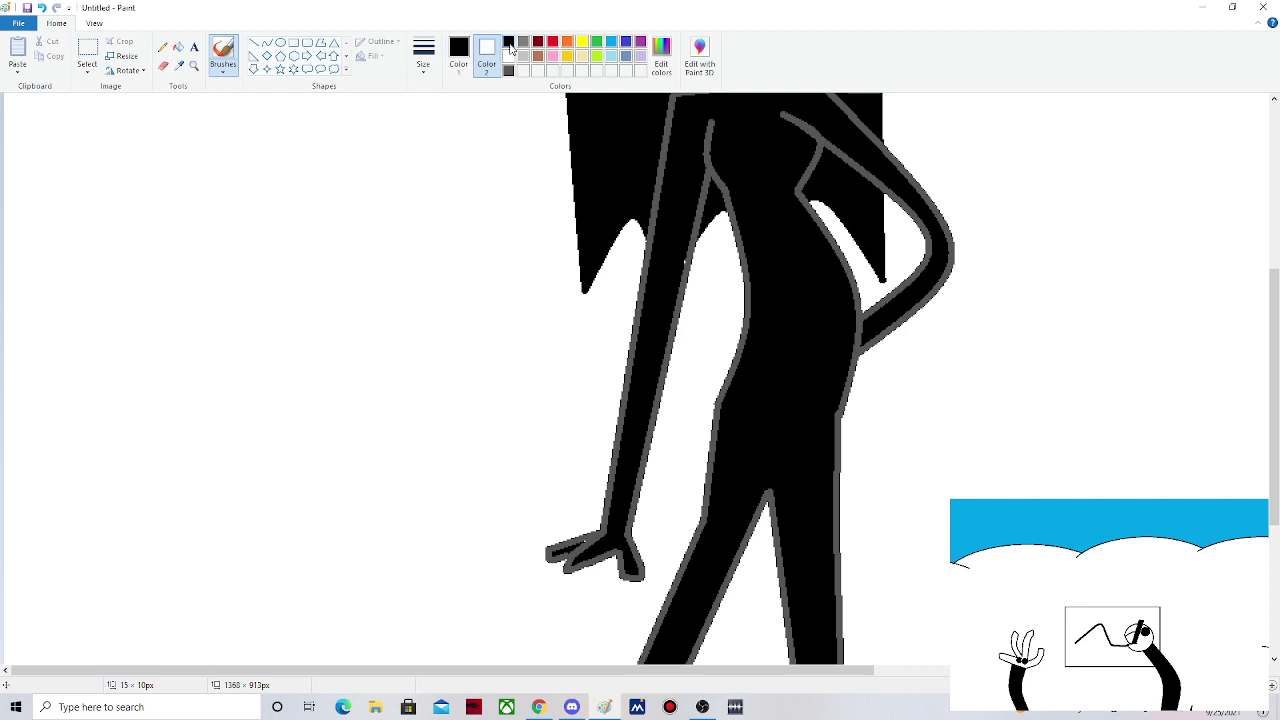
{"action": "left_click", "coordinate": [509, 44]}
{"action": "left_click", "coordinate": [163, 66]}
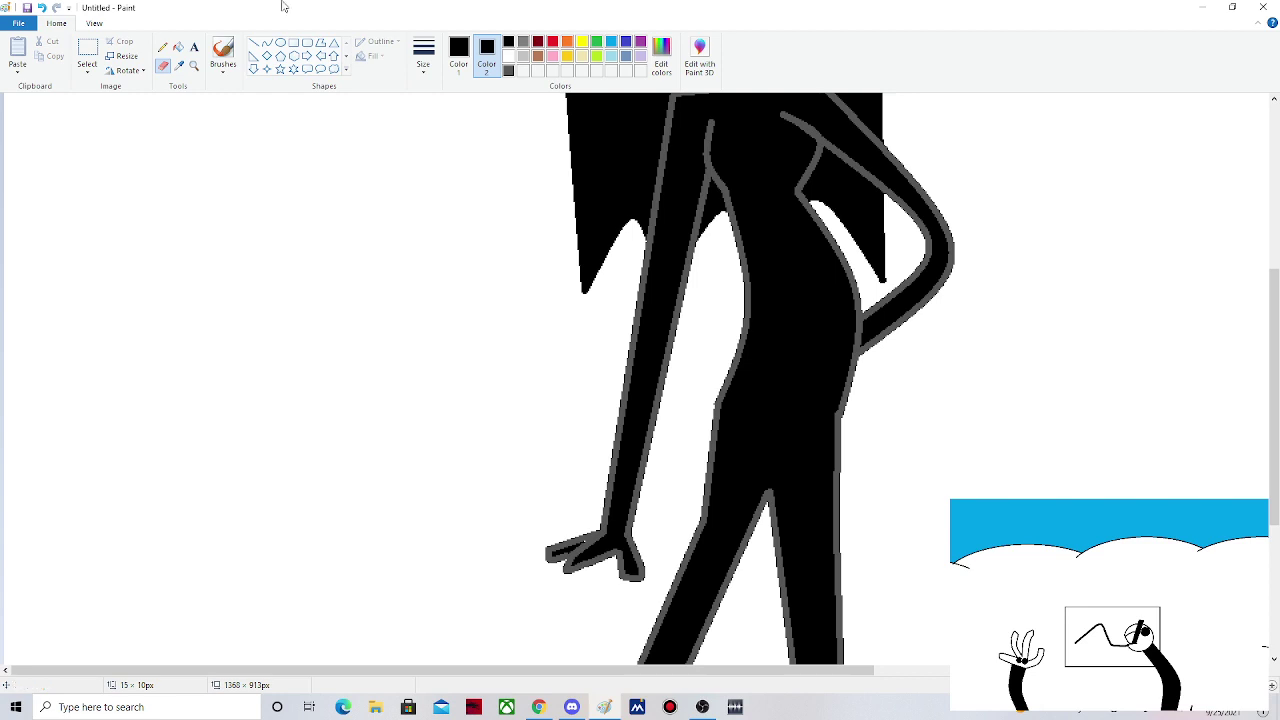
{"action": "left_click", "coordinate": [254, 42]}
{"action": "left_click", "coordinate": [434, 71]}
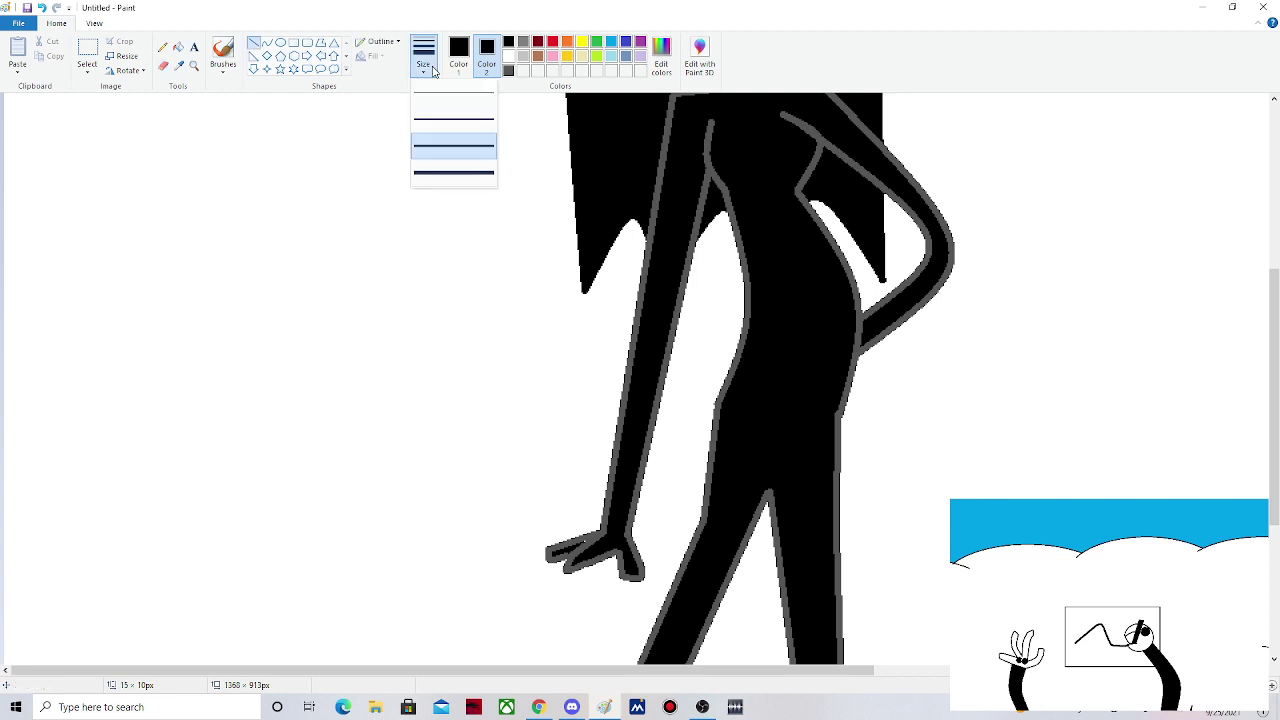
{"action": "left_click", "coordinate": [453, 146]}
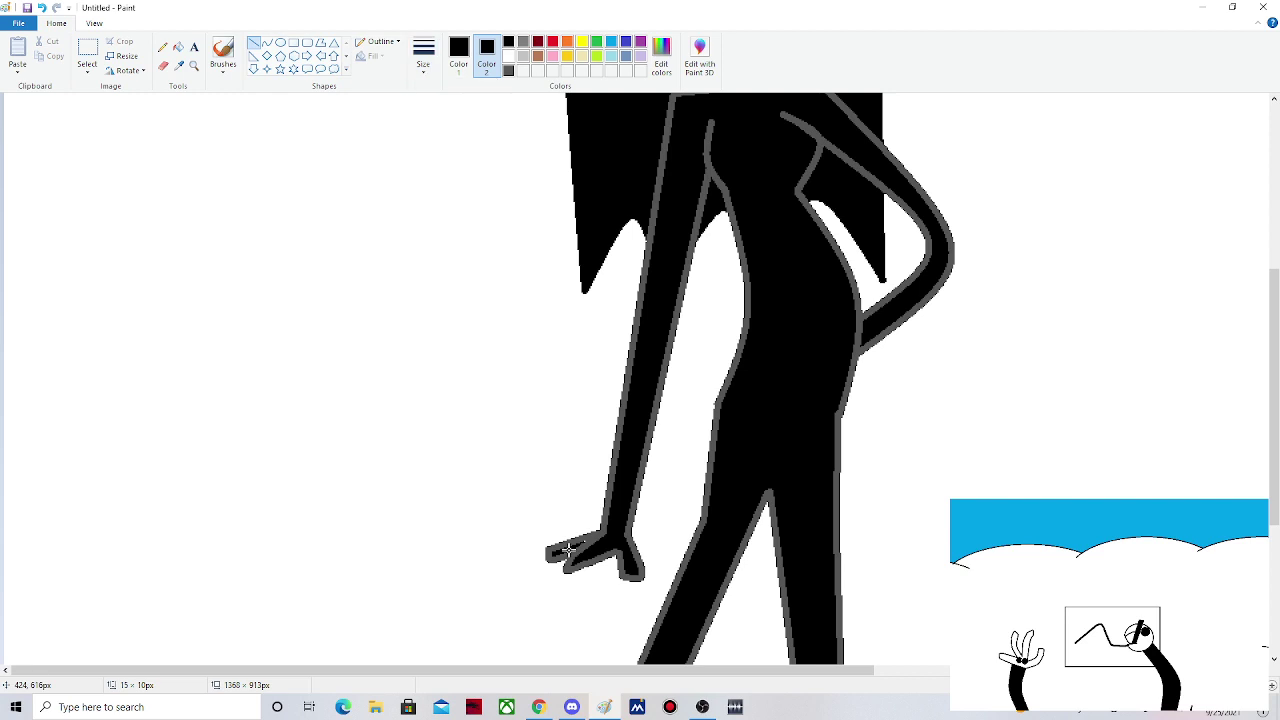
{"action": "left_click_drag", "start_coordinate": [568, 549], "coordinate": [587, 548]}
{"action": "left_click", "coordinate": [752, 404]}
{"action": "left_click", "coordinate": [570, 547]}
{"action": "left_click_drag", "start_coordinate": [570, 547], "coordinate": [580, 539]}
{"action": "left_click", "coordinate": [648, 506]}
- Paint over the hip outline where it crosses the bent arm's wrist using a larger eraser set to black
{"action": "left_click", "coordinate": [163, 65]}
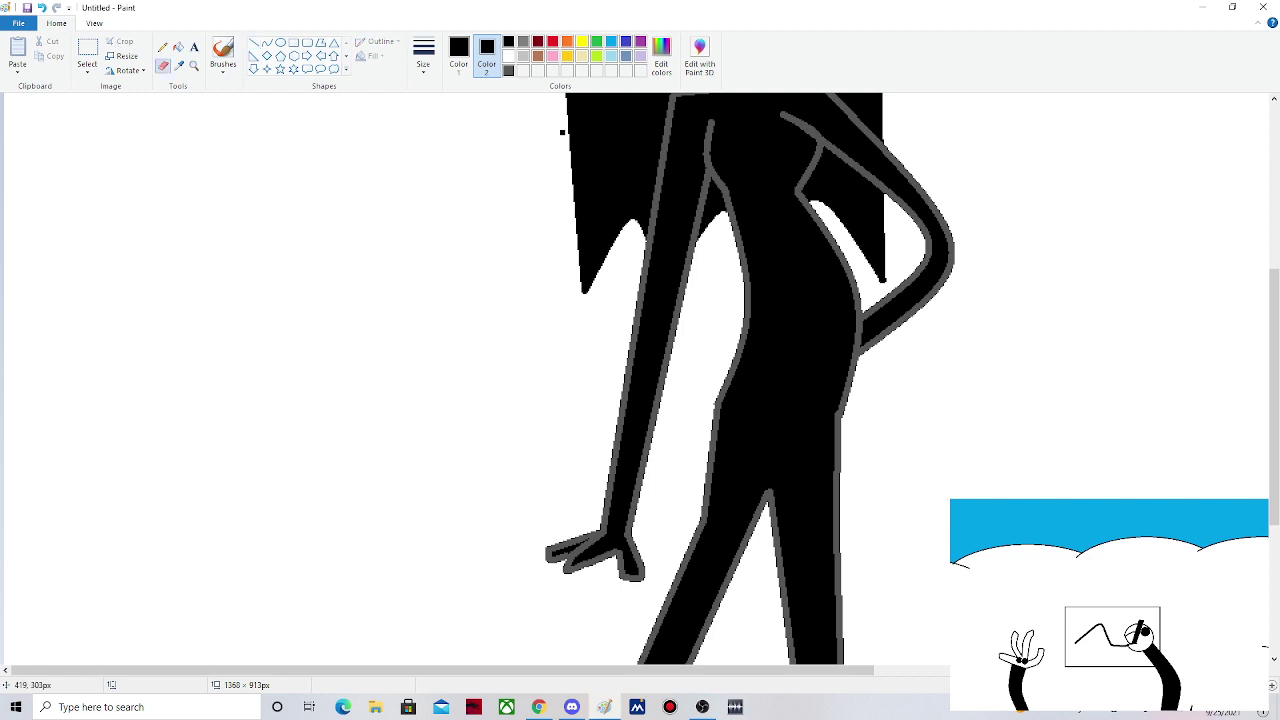
{"action": "left_click", "coordinate": [423, 57]}
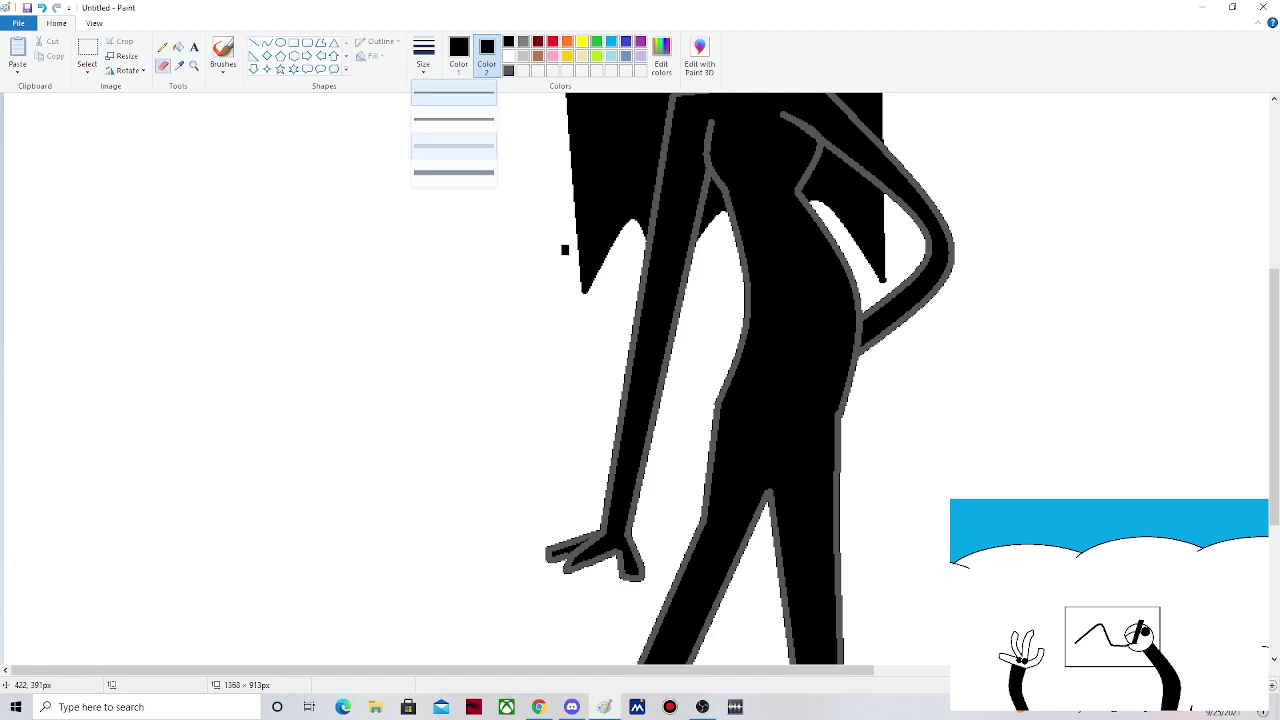
{"action": "left_click", "coordinate": [564, 250]}
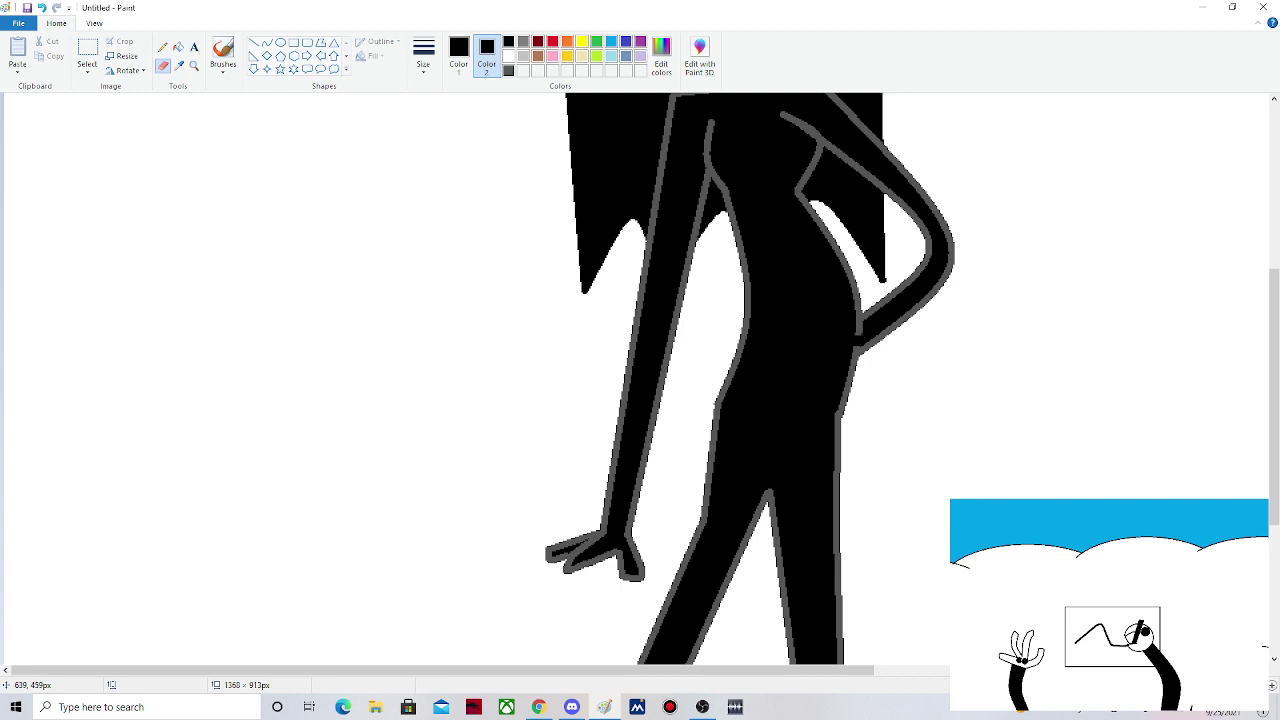
{"action": "left_click_drag", "start_coordinate": [859, 327], "coordinate": [848, 378]}
- Try a dark grey curve from the bent arm's wrist onto the hip, about 30 × 7 px, with a thicker outline
{"action": "left_click", "coordinate": [267, 43]}
{"action": "left_click_drag", "start_coordinate": [573, 169], "coordinate": [613, 178]}
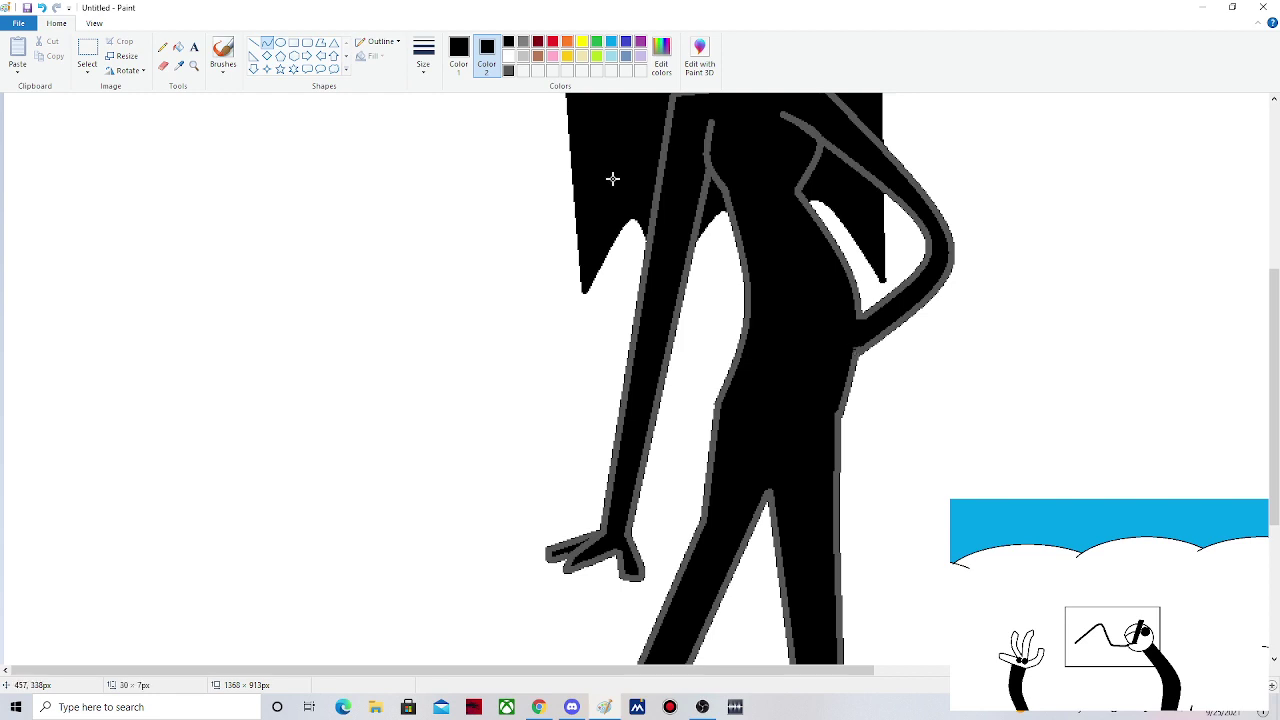
{"action": "left_click", "coordinate": [468, 60]}
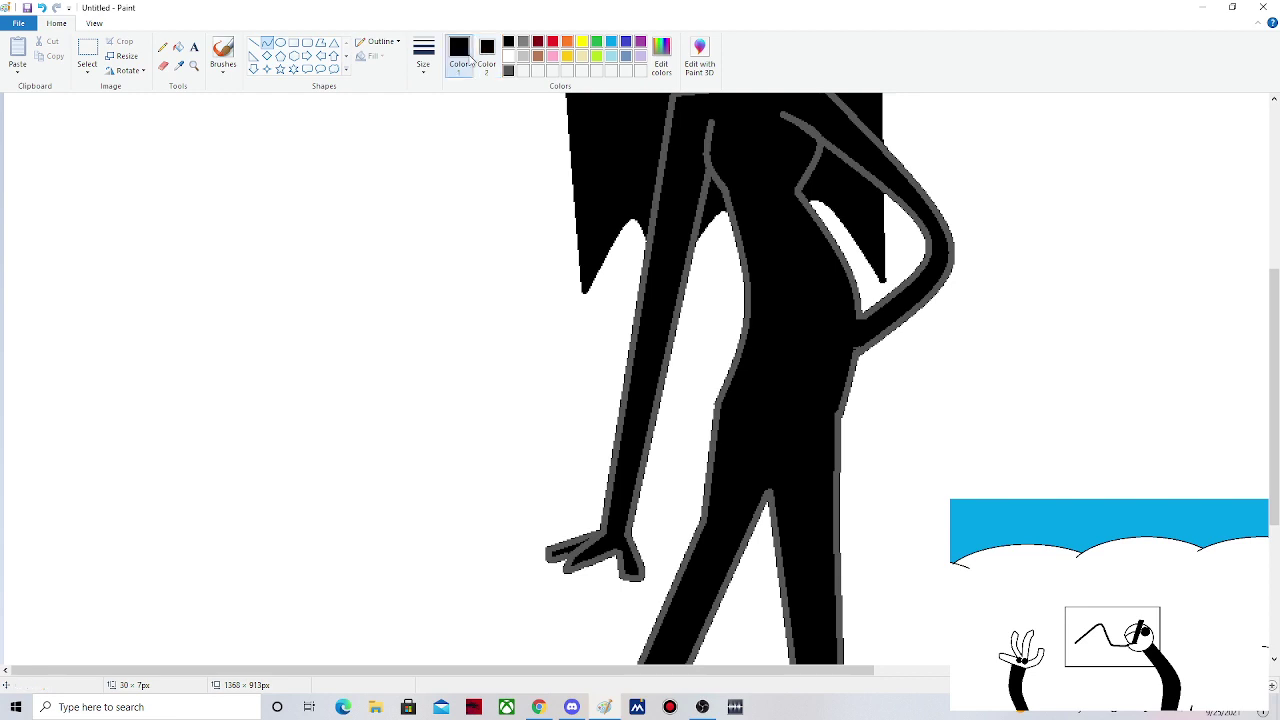
{"action": "left_click", "coordinate": [423, 55]}
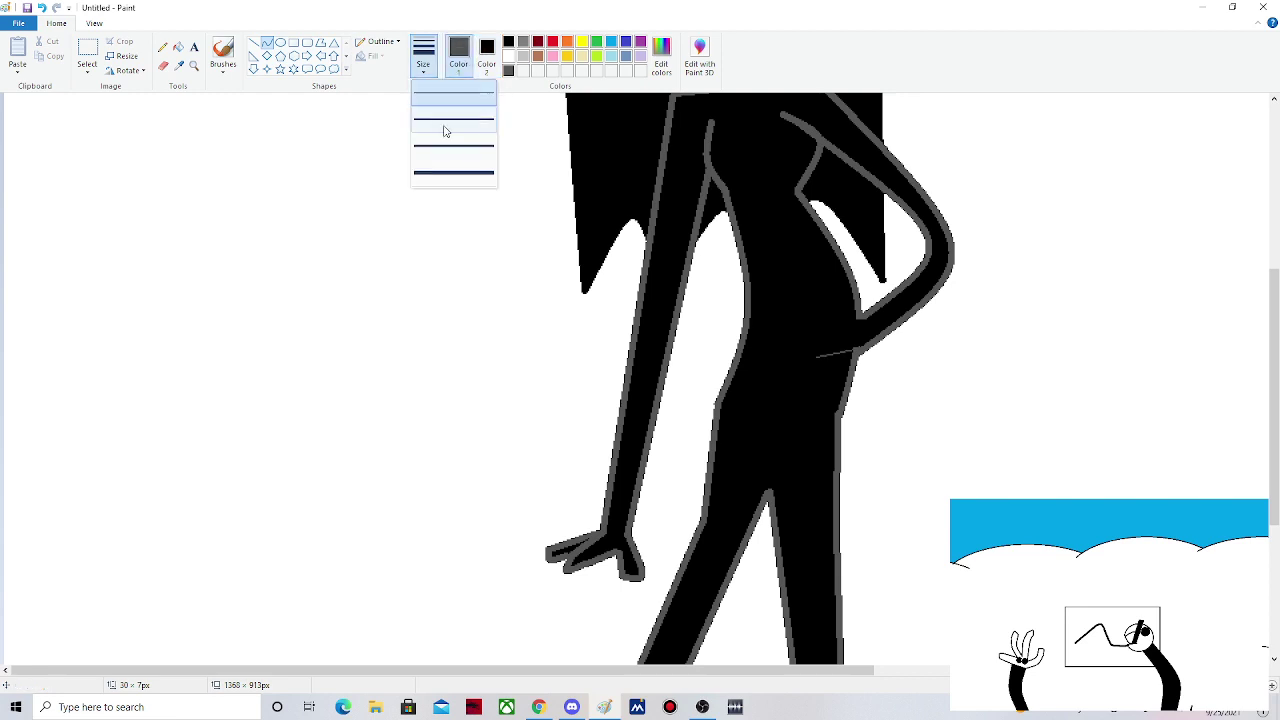
{"action": "left_click", "coordinate": [445, 131]}
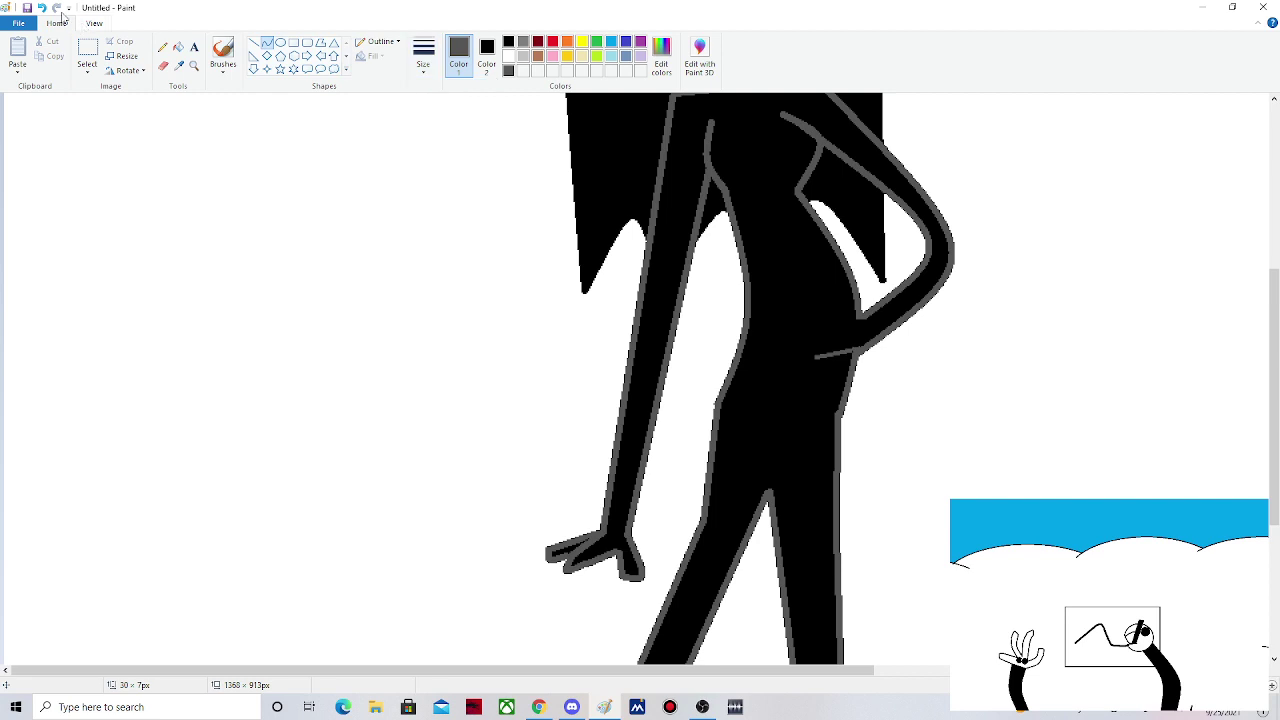
{"action": "left_click", "coordinate": [423, 62]}
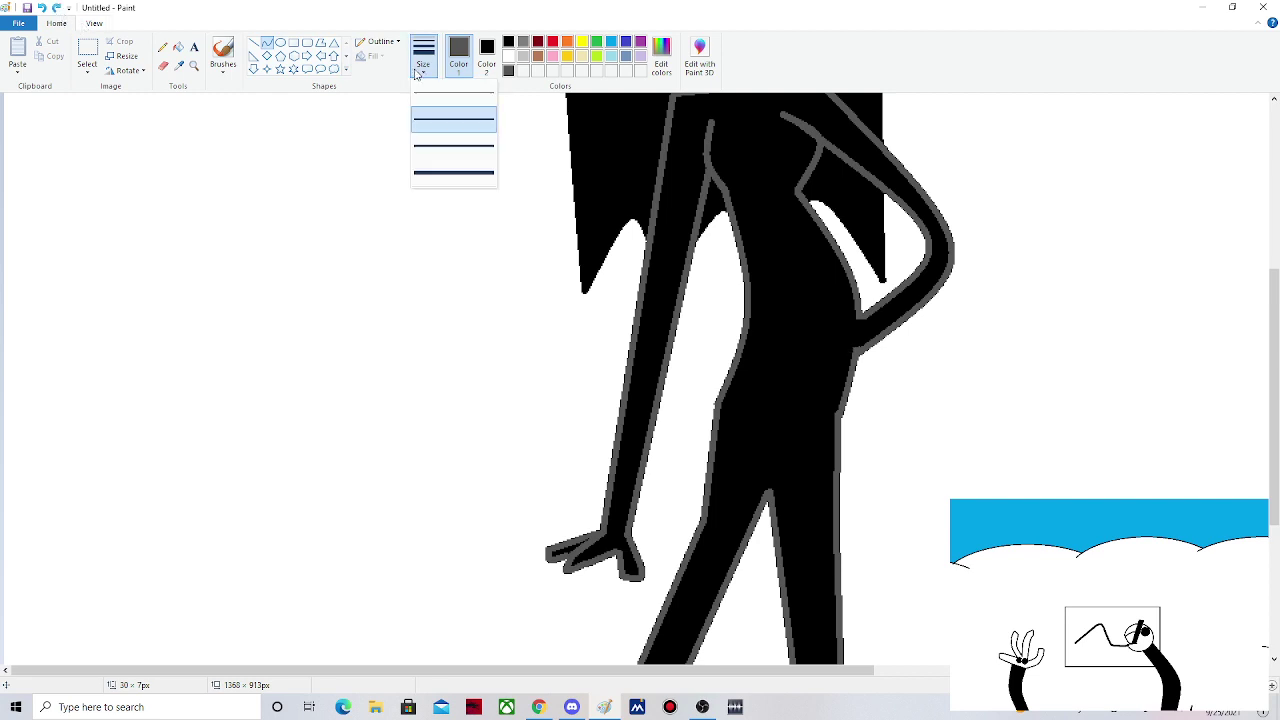
{"action": "left_click", "coordinate": [416, 74]}
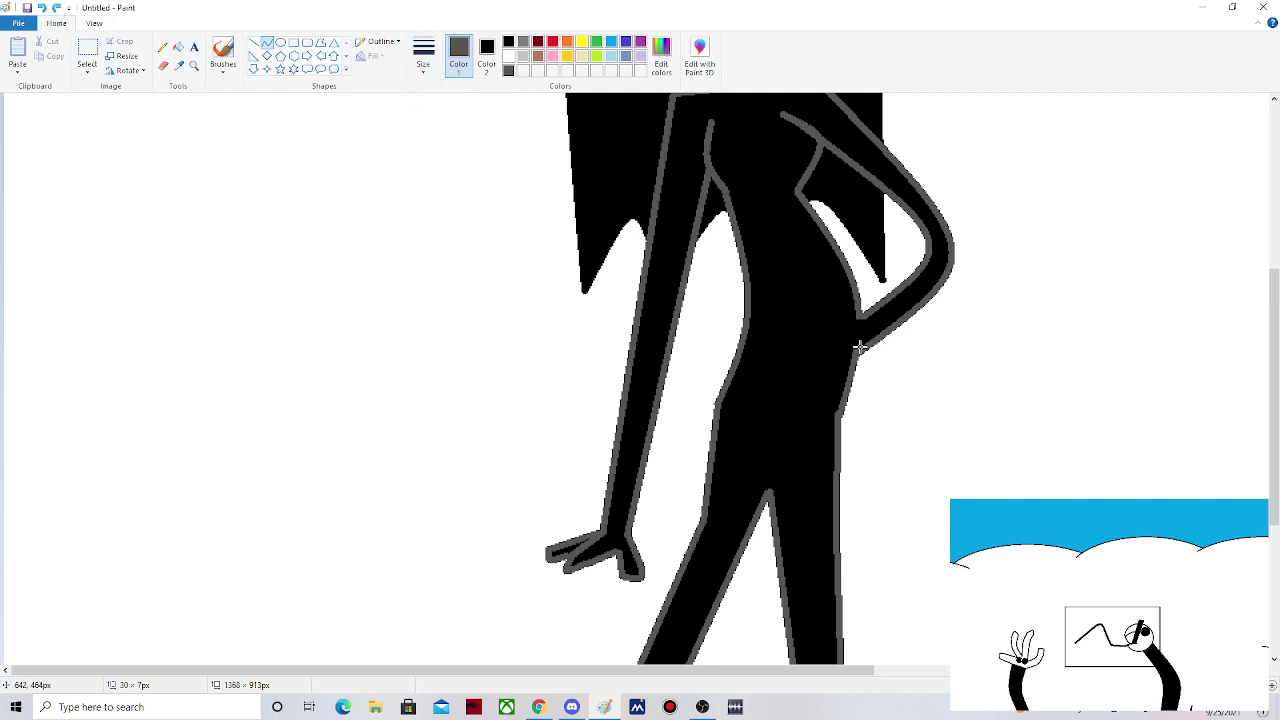
- Outline the lowest finger of the bent arm's hand over the hip with dark grey curves, including one about 13 × 16 px
{"action": "left_click_drag", "start_coordinate": [860, 347], "coordinate": [821, 358]}
{"action": "left_click", "coordinate": [42, 8]}
{"action": "left_click", "coordinate": [42, 8]}
{"action": "left_click_drag", "start_coordinate": [825, 358], "coordinate": [822, 358]}
{"action": "left_click_drag", "start_coordinate": [826, 336], "coordinate": [813, 353]}
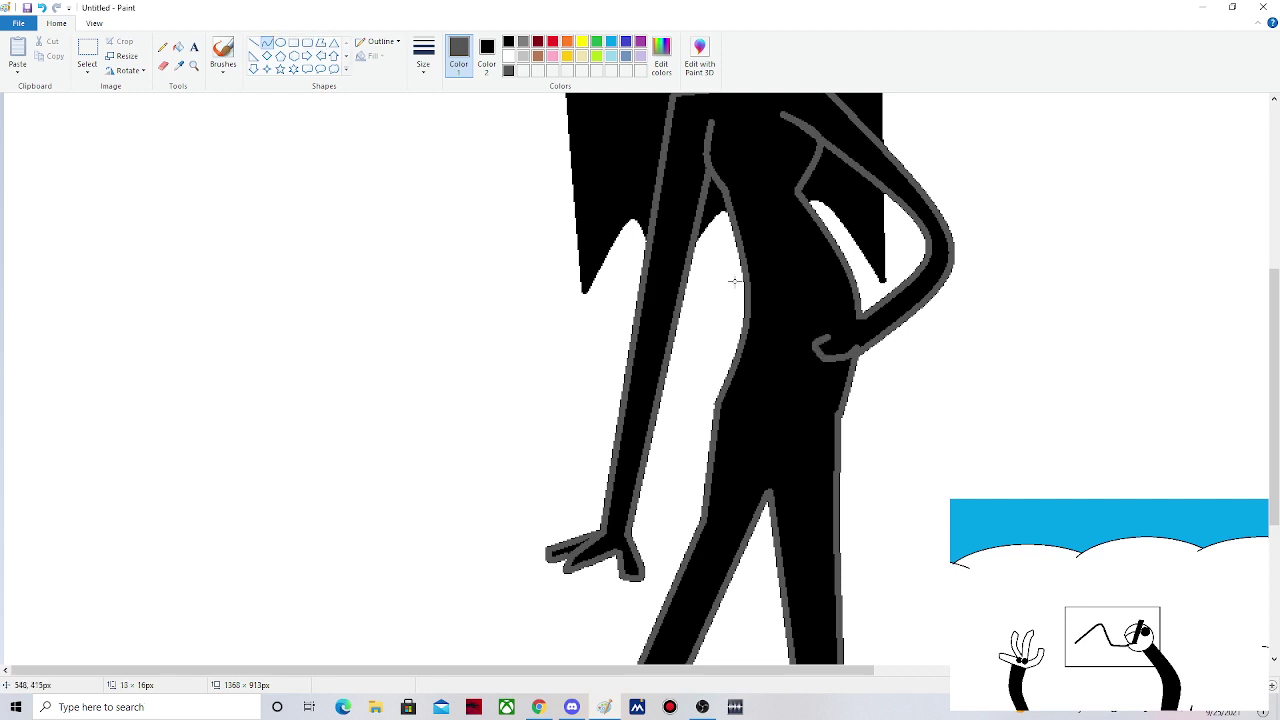
- Outline the middle finger of the hand on the hip with dark grey curves, including a tip about 11 × 12 px
{"action": "left_click_drag", "start_coordinate": [828, 335], "coordinate": [840, 337]}
{"action": "left_click_drag", "start_coordinate": [862, 330], "coordinate": [831, 330]}
{"action": "mouse_move", "coordinate": [833, 321]}
{"action": "left_mouse_down"}
{"action": "mouse_move", "coordinate": [823, 314]}
{"action": "mouse_move", "coordinate": [830, 324]}
{"action": "left_mouse_up"}
{"action": "left_click", "coordinate": [253, 42]}
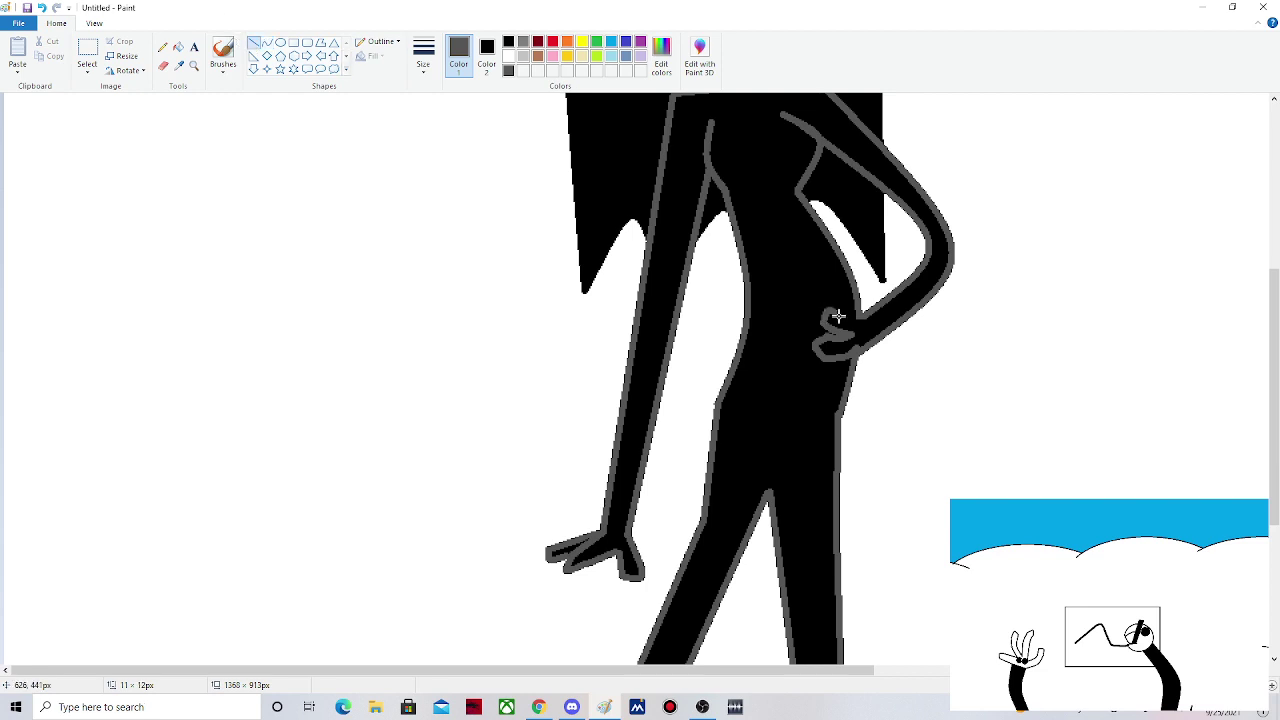
{"action": "key", "text": "ctrl+z"}
- Outline the top finger of the hand on the hip with dark grey curves, starting with one about 14 × 16 px
{"action": "left_click", "coordinate": [266, 42]}
{"action": "left_click_drag", "start_coordinate": [850, 318], "coordinate": [832, 294]}
{"action": "left_click", "coordinate": [832, 294]}
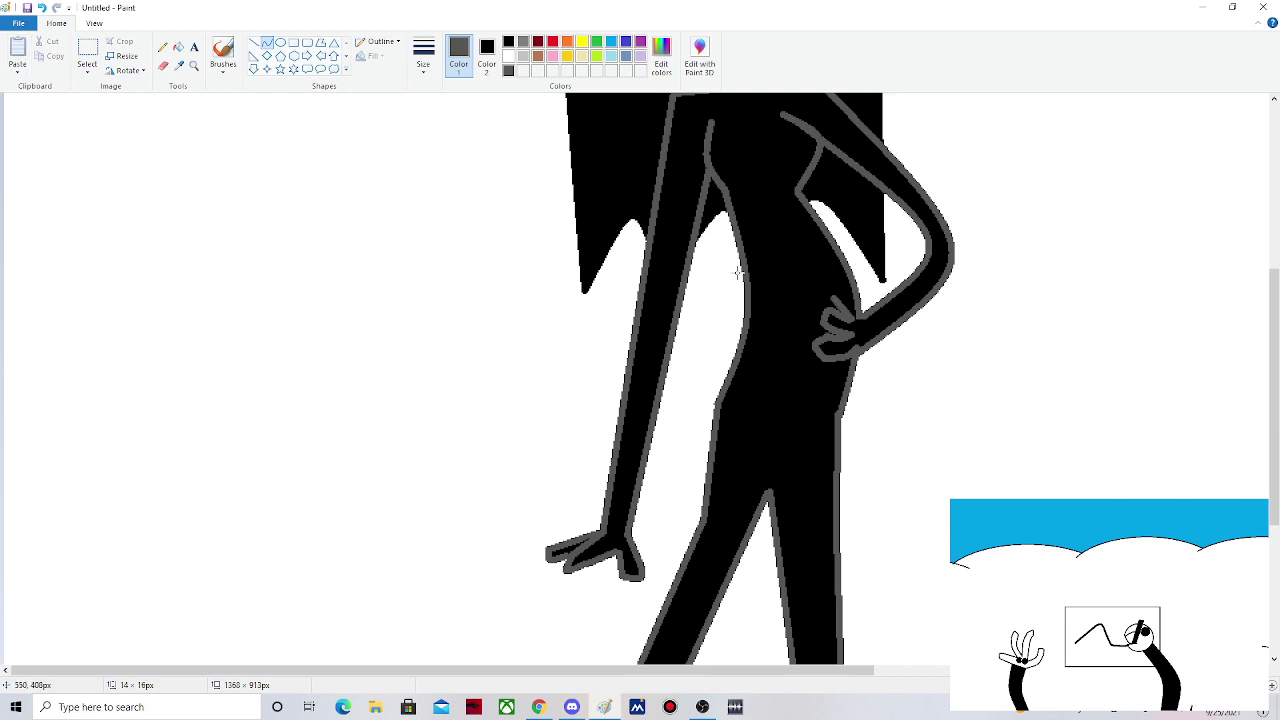
{"action": "left_click", "coordinate": [835, 298]}
{"action": "left_click_drag", "start_coordinate": [835, 298], "coordinate": [849, 301]}
{"action": "left_click", "coordinate": [843, 294]}
- Close the hand off from the bent arm with a dark grey wrist line about 2 × 19 px
{"action": "left_click", "coordinate": [254, 42]}
{"action": "left_click_drag", "start_coordinate": [867, 316], "coordinate": [869, 341]}
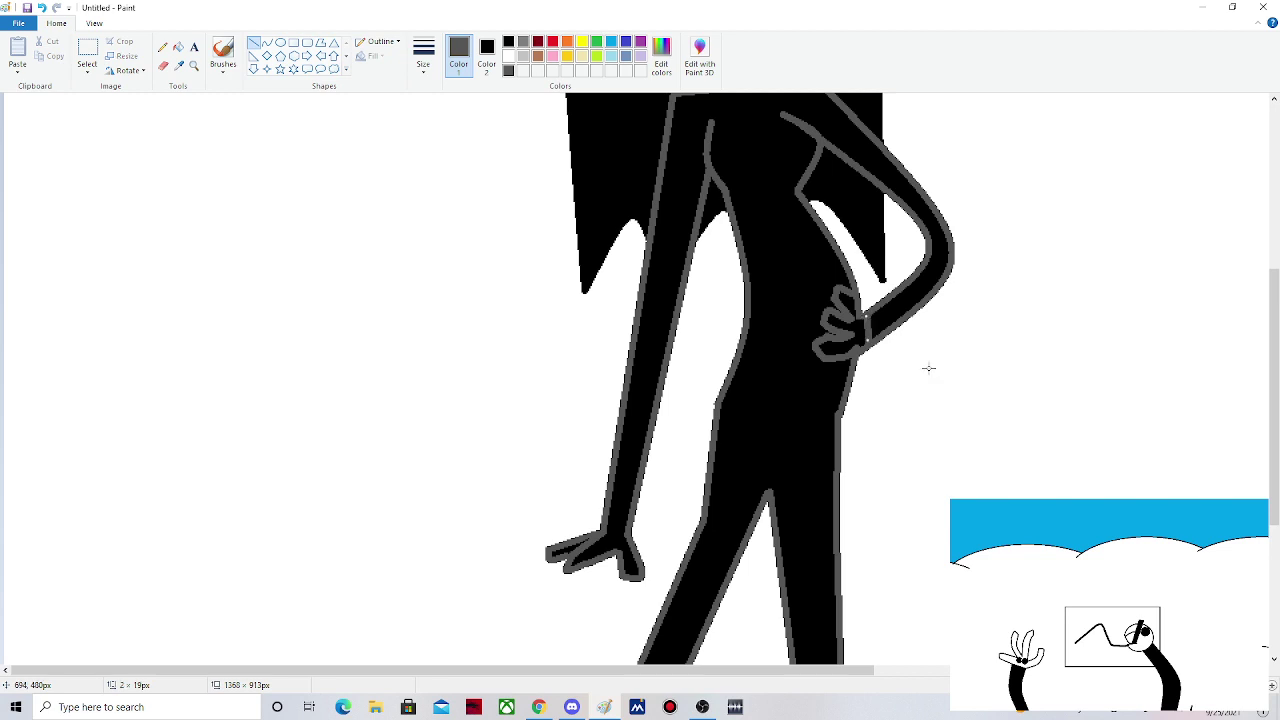
{"action": "left_click", "coordinate": [934, 370]}
{"action": "left_click", "coordinate": [43, 11]}
- Try filling the hand on the hip with dark grey, and with white instead
{"action": "left_click", "coordinate": [178, 47]}
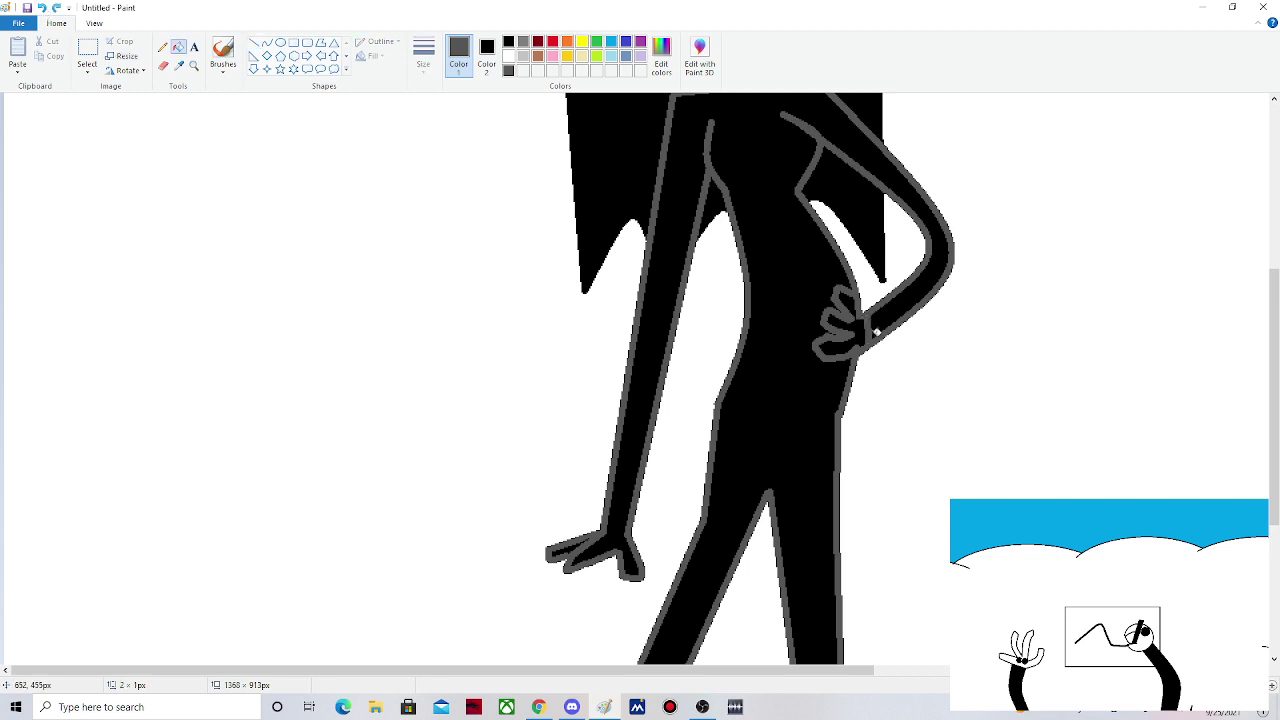
{"action": "left_click", "coordinate": [862, 330]}
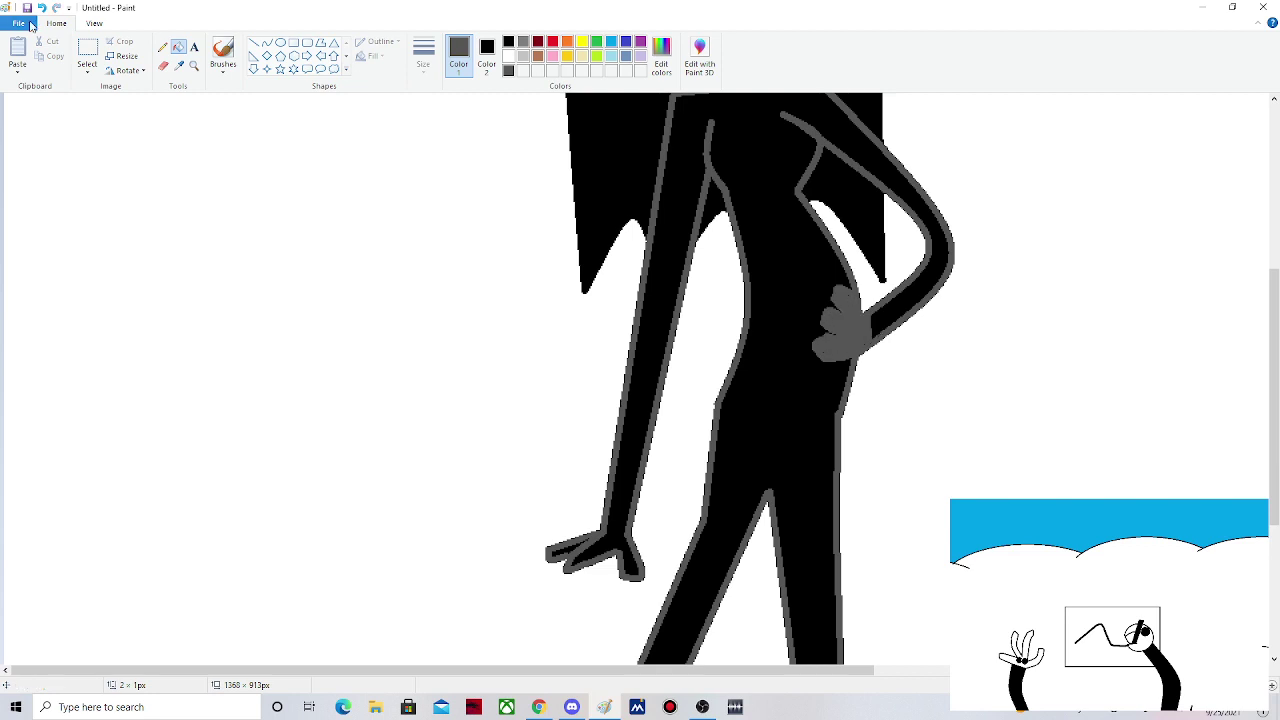
{"action": "key", "text": "ctrl+z"}
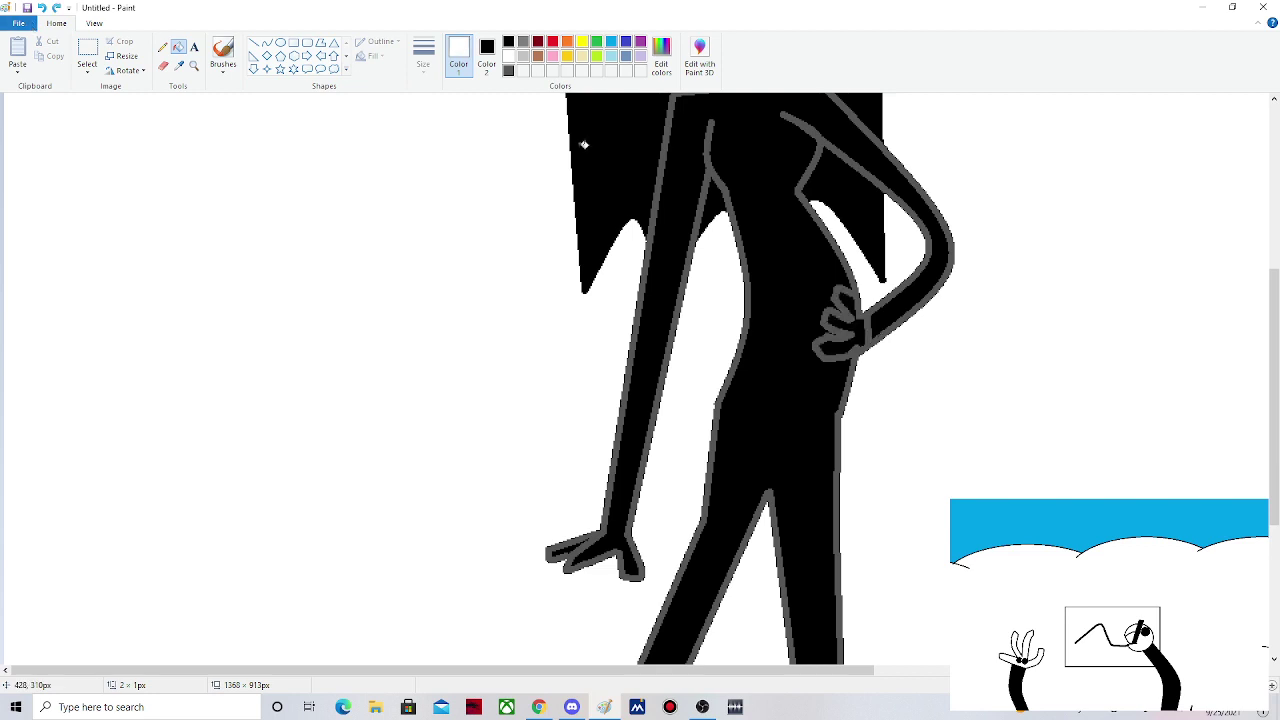
{"action": "left_click", "coordinate": [840, 335]}
{"action": "scroll", "coordinate": [1107, 480], "scroll_direction": "up", "scroll_amount": 2}
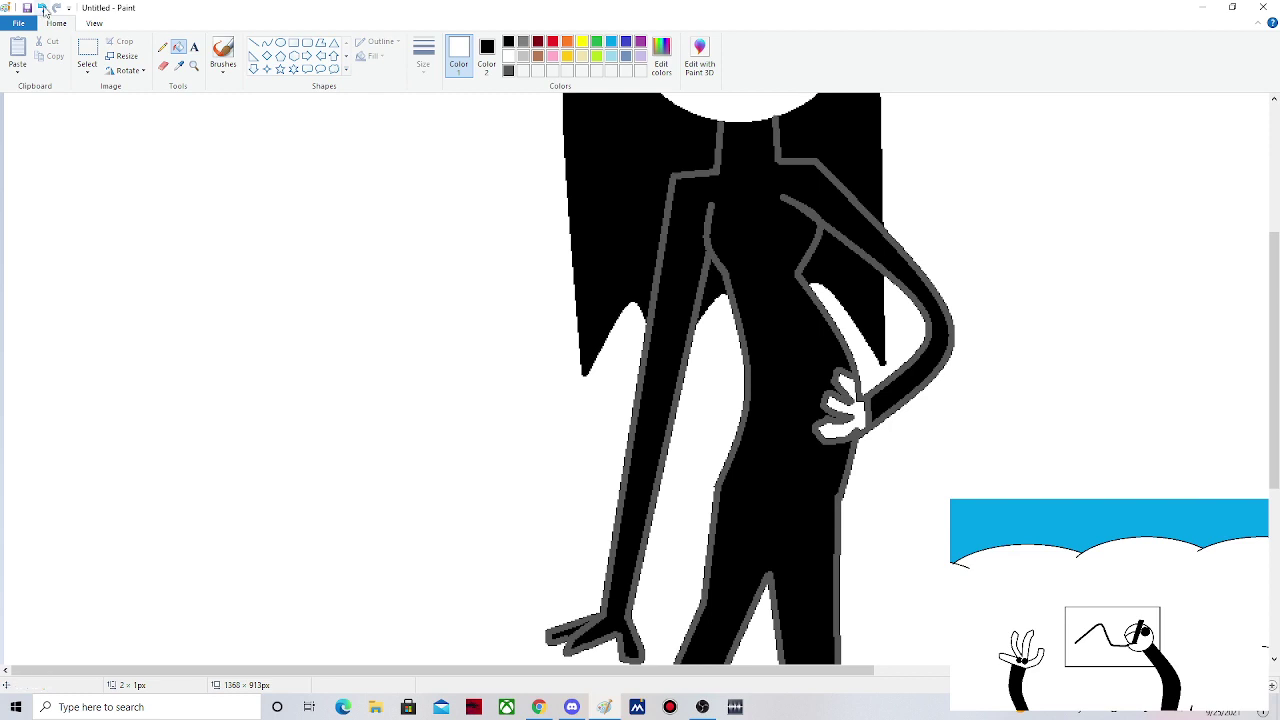
- Undo the white fill, the whole hand outline and the black erasing of the hip edge
{"action": "left_click", "coordinate": [43, 8]}
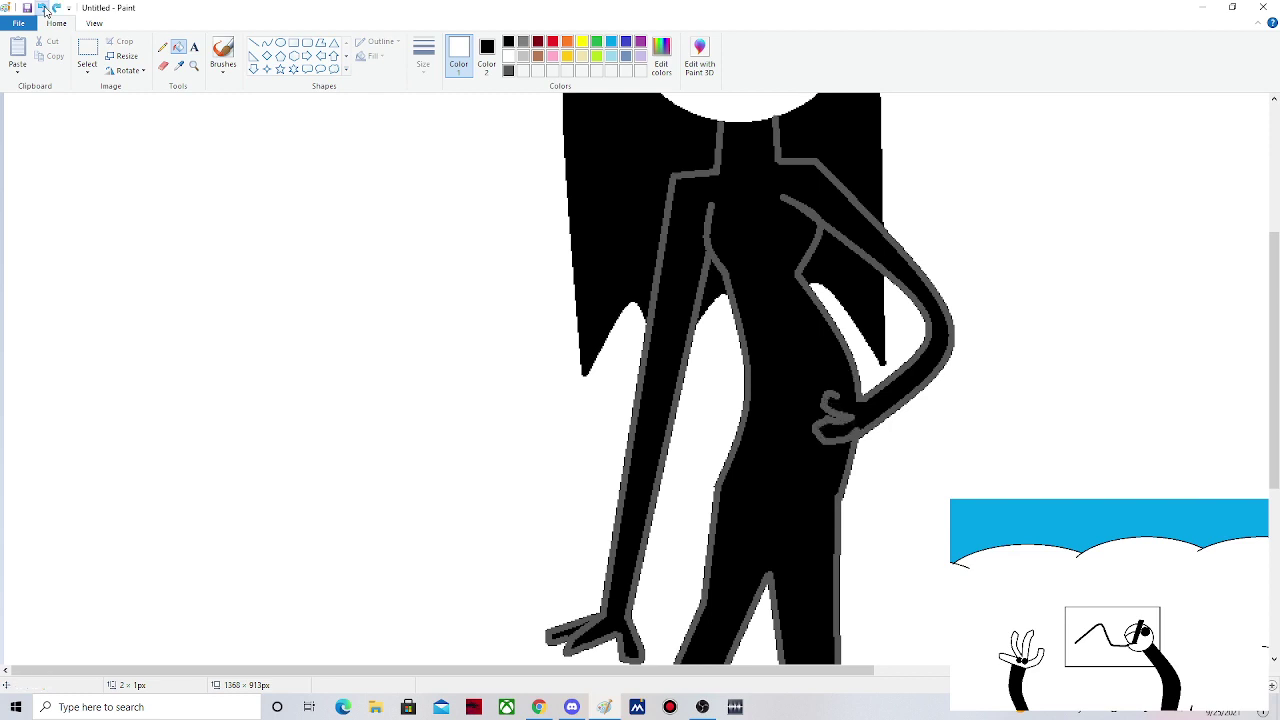
{"action": "left_click", "coordinate": [43, 8]}
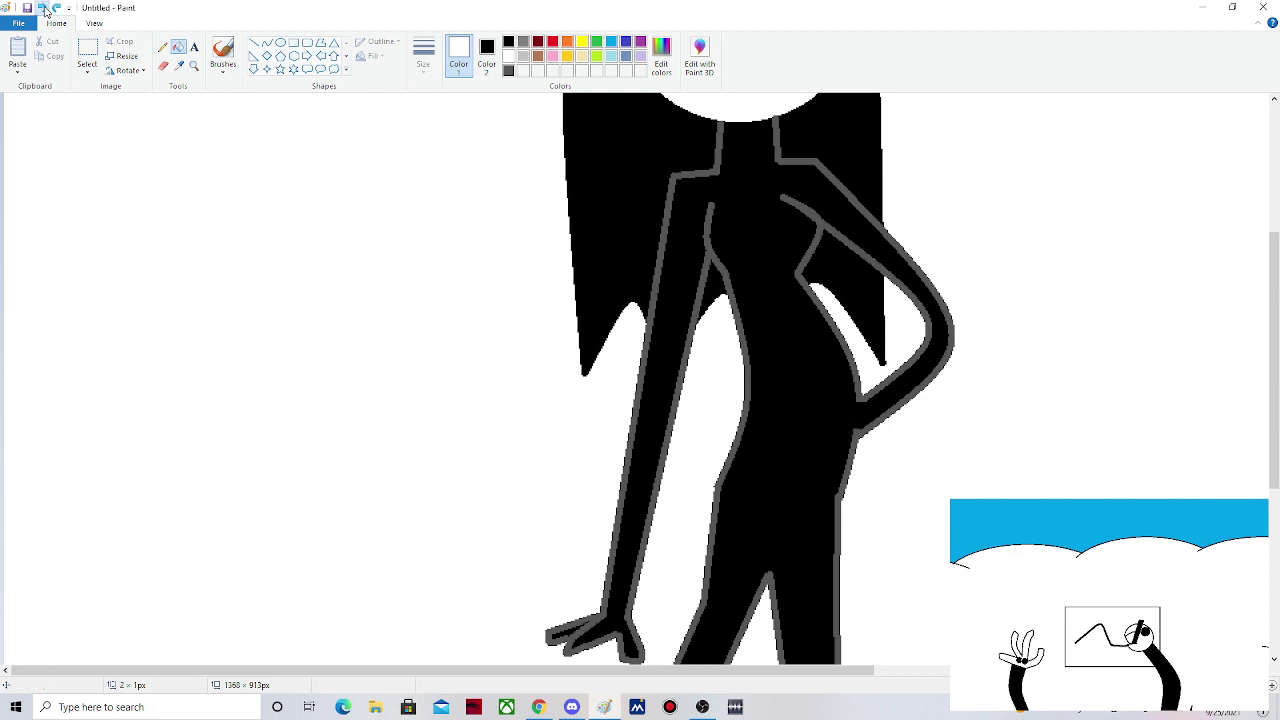
{"action": "left_click", "coordinate": [44, 9]}
- Try a dark grey curve about 28 × 35 px hanging from the bent arm's wrist outside the hip
{"action": "left_click", "coordinate": [267, 42]}
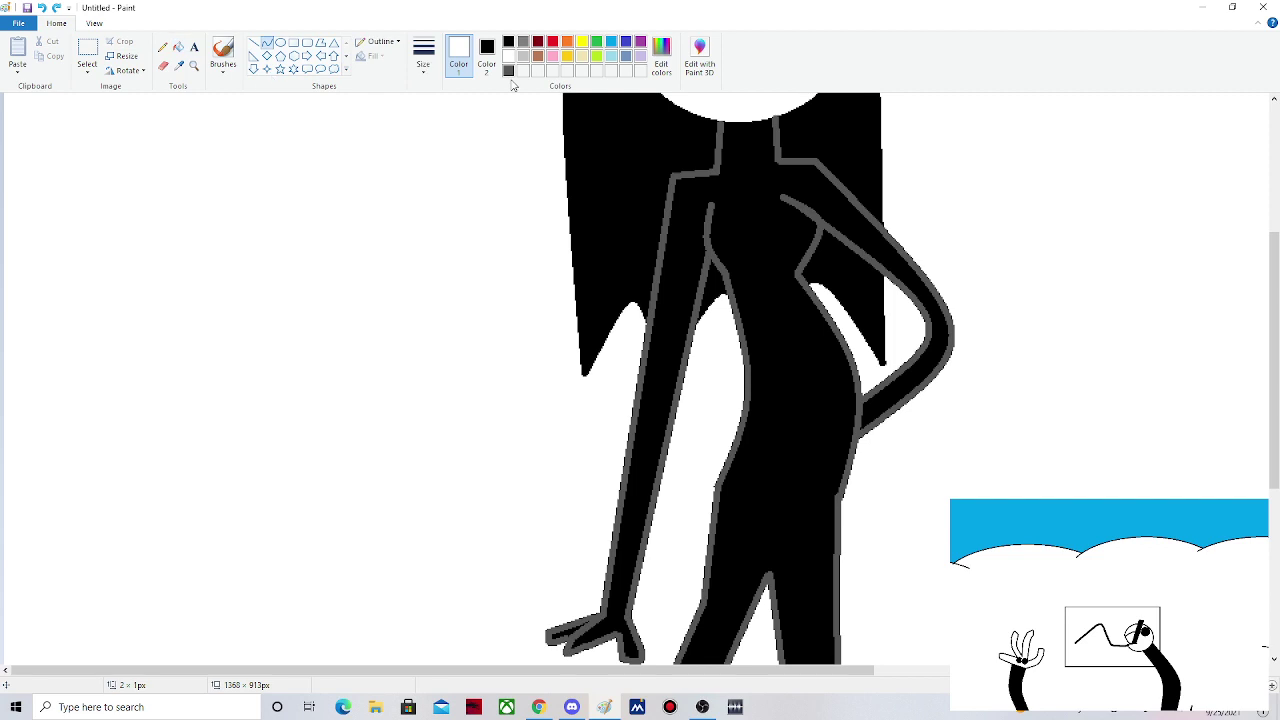
{"action": "left_click", "coordinate": [508, 70]}
{"action": "left_click_drag", "start_coordinate": [858, 437], "coordinate": [865, 483]}
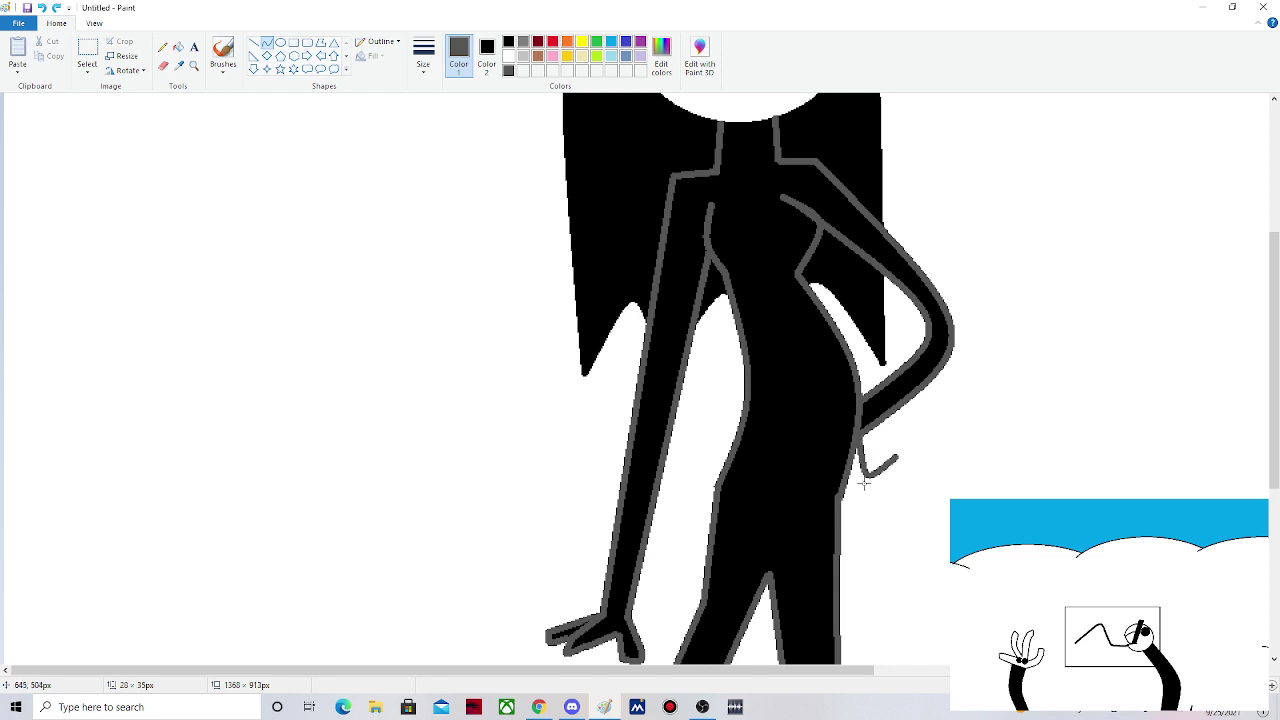
{"action": "left_click", "coordinate": [256, 46]}
{"action": "left_click", "coordinate": [266, 43]}
{"action": "left_click", "coordinate": [43, 8]}
- Try a larger dark grey curve about 45 × 56 px below the bent arm's wrist
{"action": "left_click_drag", "start_coordinate": [859, 436], "coordinate": [774, 456]}
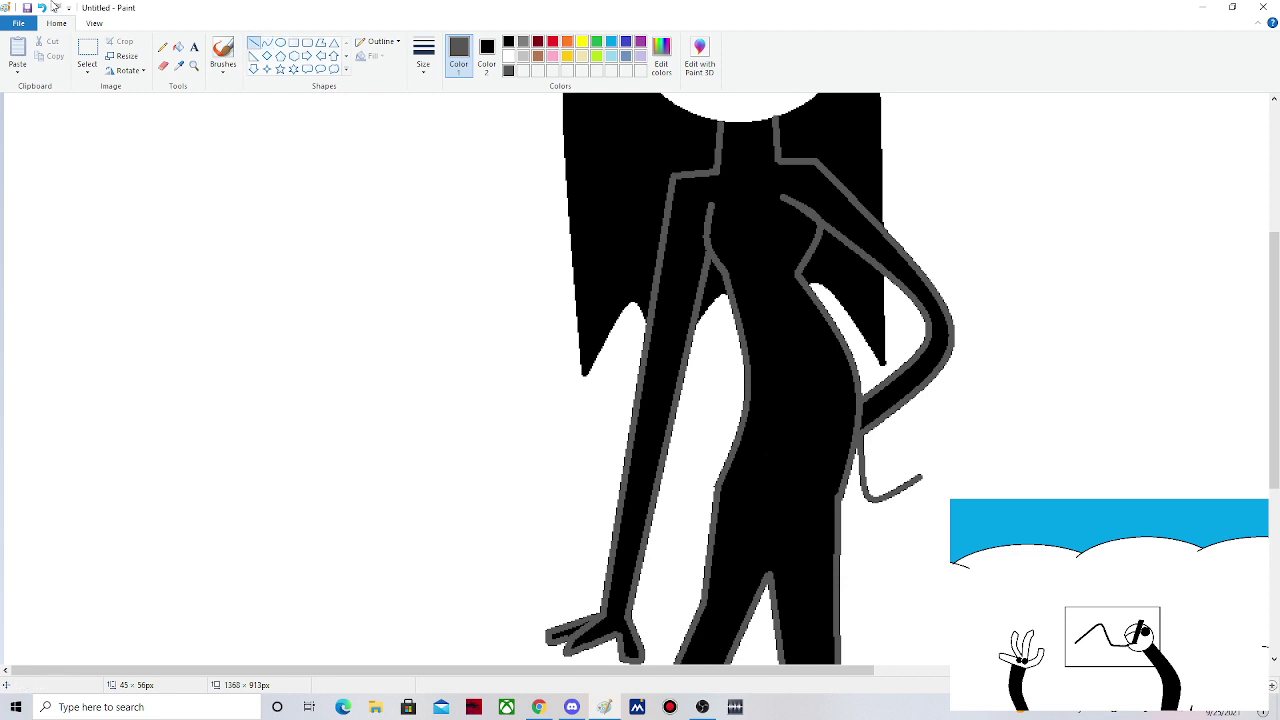
{"action": "left_click", "coordinate": [41, 7]}
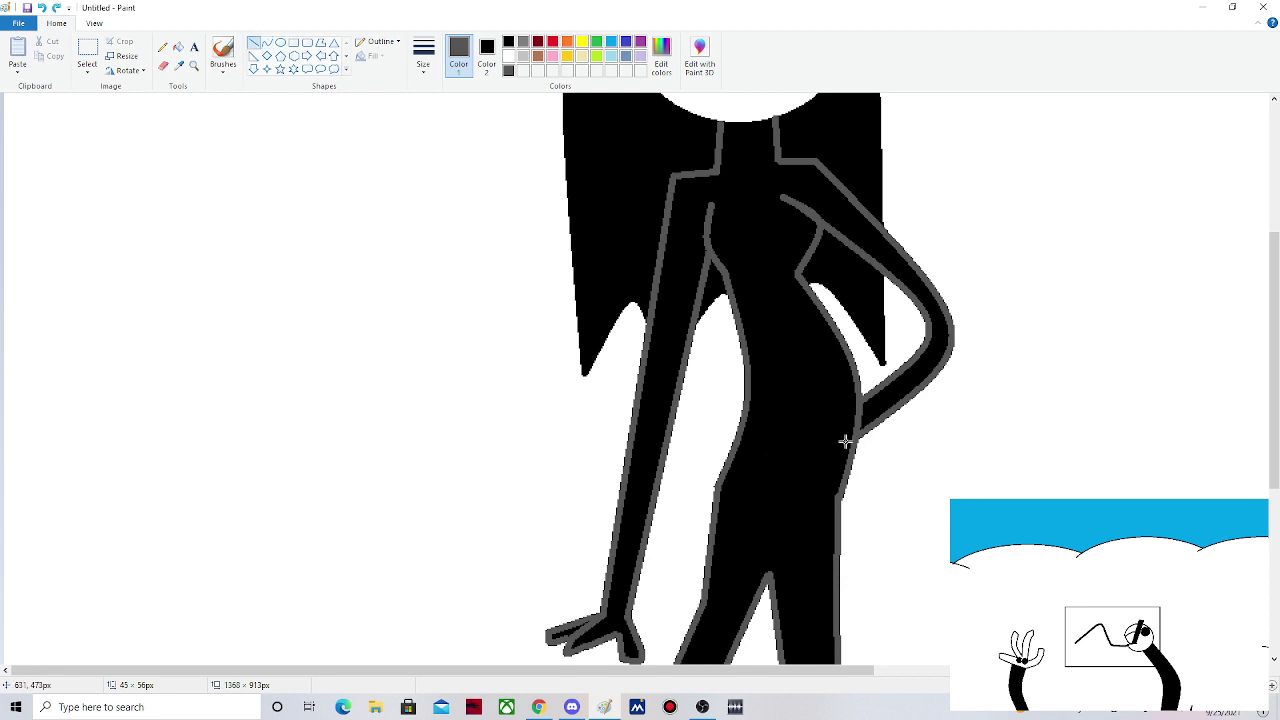
{"action": "mouse_move", "coordinate": [859, 439]}
{"action": "left_mouse_down"}
{"action": "mouse_move", "coordinate": [903, 476]}
{"action": "mouse_move", "coordinate": [851, 455]}
{"action": "left_mouse_up"}
{"action": "key", "text": "Escape"}
- Outline the palm edge and lowest finger outside the hip with dark grey curves, starting at the bent arm's wrist with one about 39 × 48 px
{"action": "left_click", "coordinate": [267, 47]}
{"action": "left_click_drag", "start_coordinate": [859, 440], "coordinate": [862, 510]}
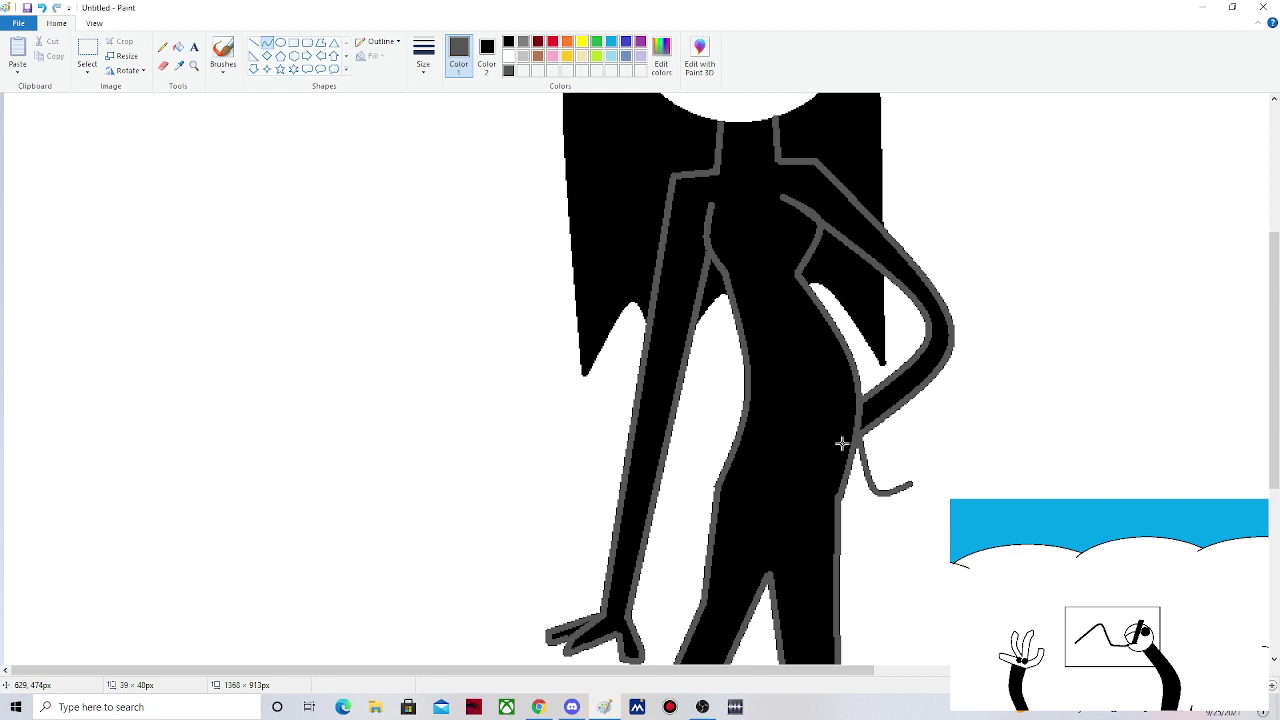
{"action": "left_click_drag", "start_coordinate": [911, 484], "coordinate": [917, 470]}
{"action": "left_click", "coordinate": [254, 45]}
{"action": "left_click", "coordinate": [267, 43]}
{"action": "left_click", "coordinate": [903, 464]}
{"action": "left_click_drag", "start_coordinate": [903, 464], "coordinate": [884, 467]}
{"action": "left_click", "coordinate": [884, 467]}
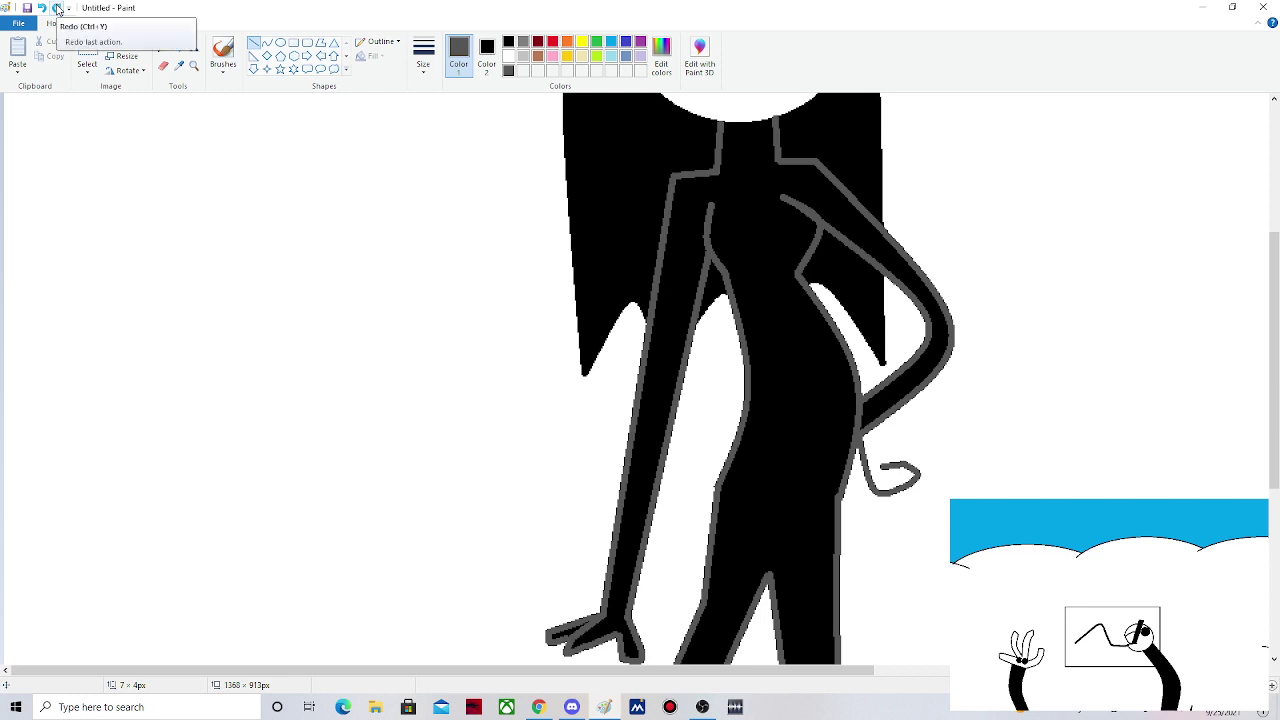
- Add two more fingers above the lowest one with dark grey curves and lines, including strokes about 16 × 20 px and 16 × 6 px
{"action": "left_click", "coordinate": [267, 44]}
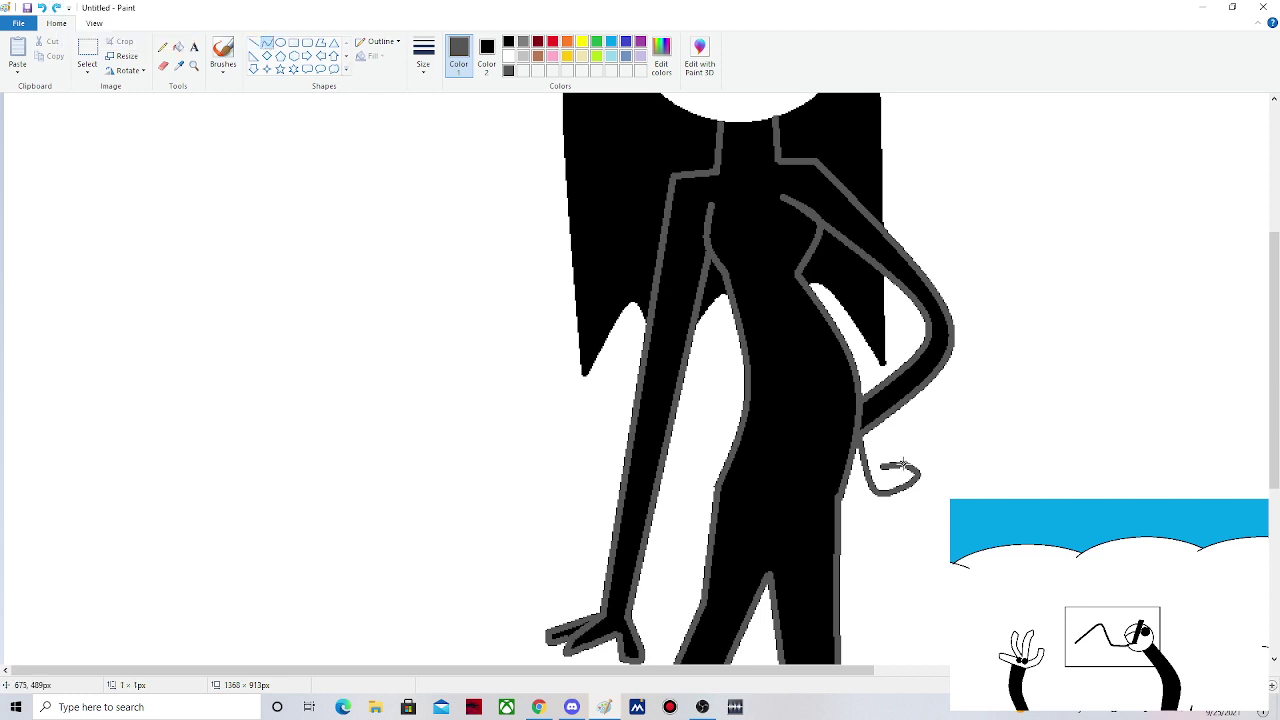
{"action": "left_click_drag", "start_coordinate": [903, 464], "coordinate": [916, 450]}
{"action": "left_click", "coordinate": [255, 43]}
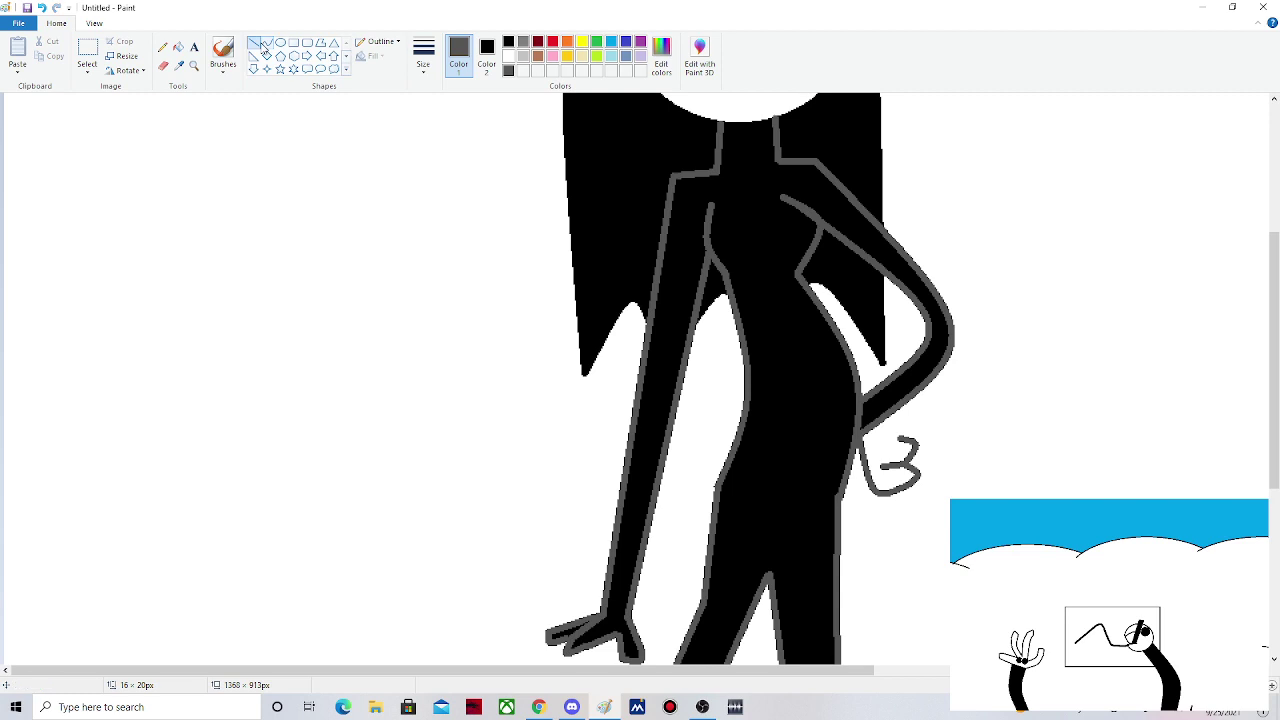
{"action": "left_click", "coordinate": [266, 43]}
{"action": "mouse_move", "coordinate": [900, 437]}
{"action": "left_mouse_down"}
{"action": "mouse_move", "coordinate": [887, 418]}
{"action": "mouse_move", "coordinate": [912, 440]}
{"action": "left_mouse_up"}
{"action": "left_click", "coordinate": [254, 43]}
{"action": "left_click_drag", "start_coordinate": [901, 429], "coordinate": [878, 447]}
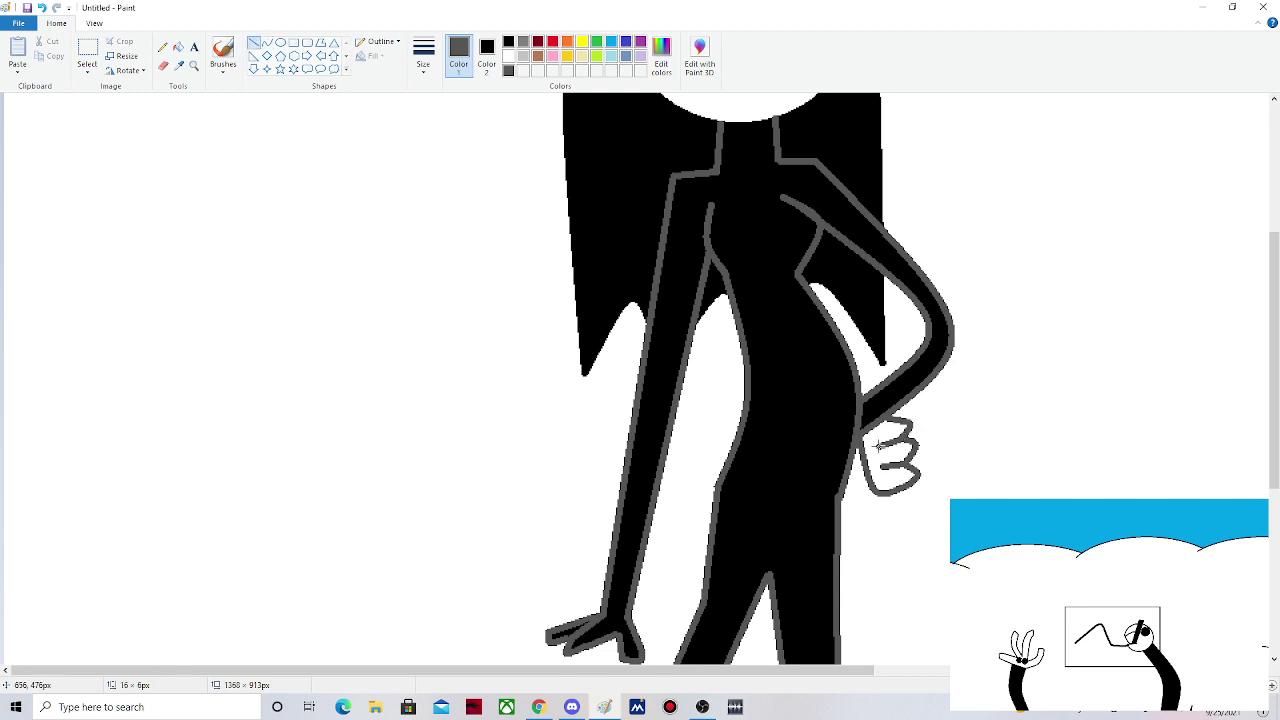
{"action": "left_click", "coordinate": [1114, 490]}
{"action": "left_click", "coordinate": [267, 44]}
{"action": "left_click", "coordinate": [1276, 540]}
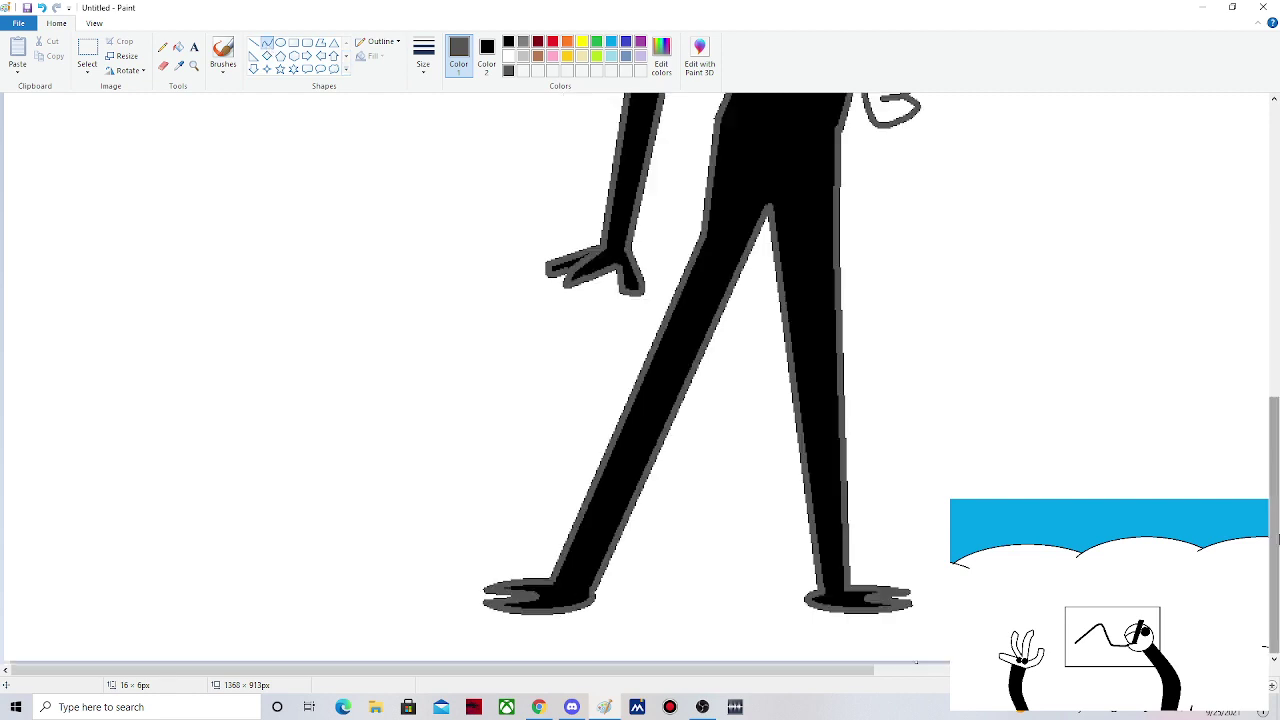
{"action": "scroll", "coordinate": [1277, 540], "scroll_direction": "up", "scroll_amount": 5}
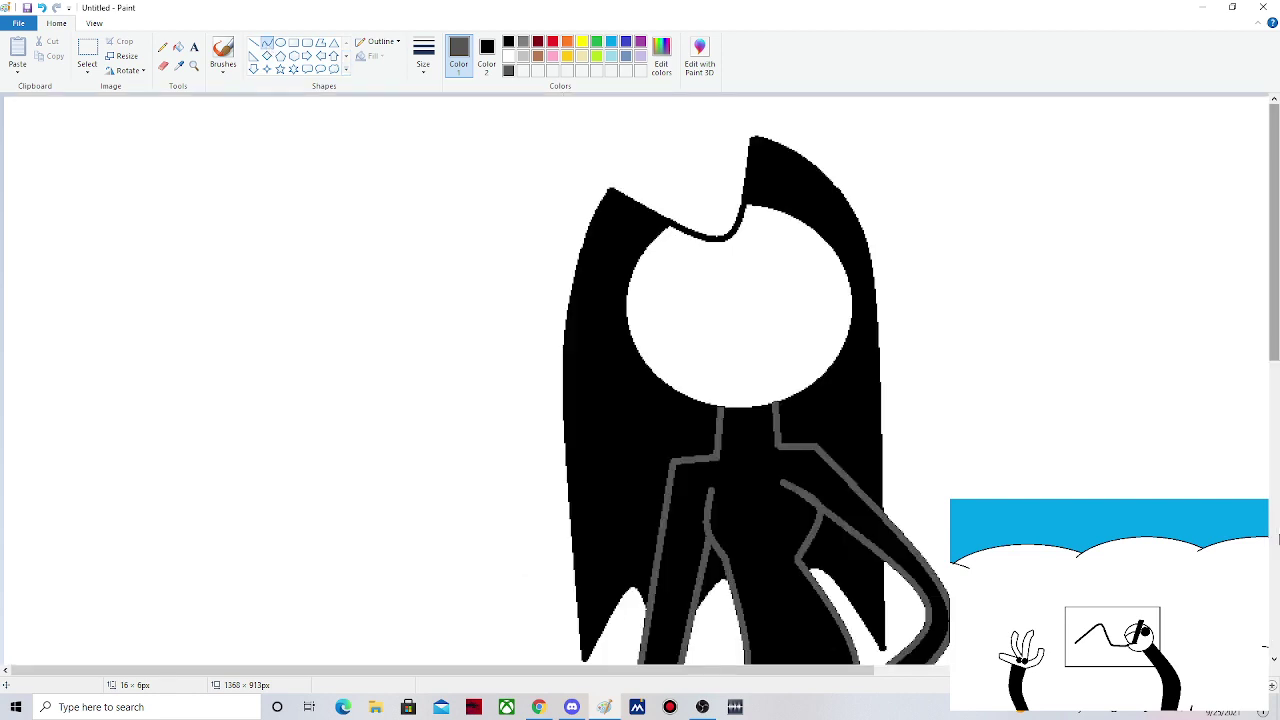
- Extend the left hair peak upward with black lines forming a point about 22 × 34 px, and fill it with black
{"action": "scroll", "coordinate": [1278, 540], "scroll_direction": "down", "scroll_amount": 2}
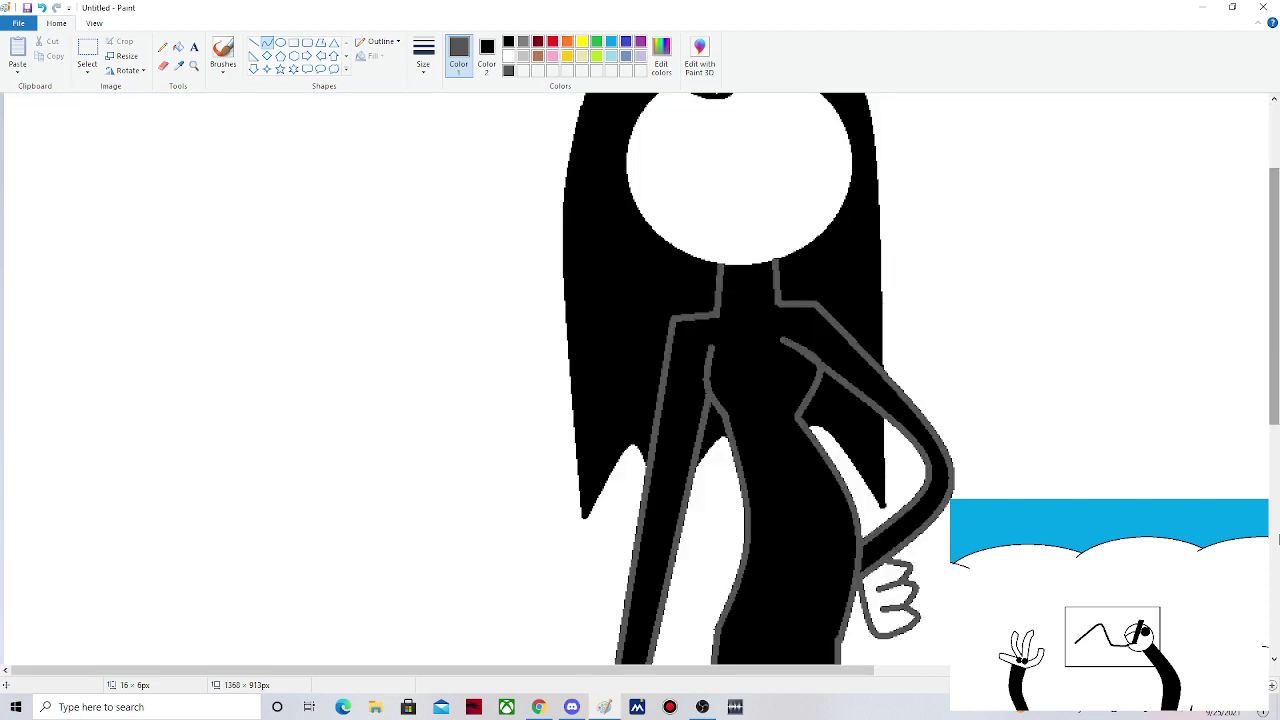
{"action": "scroll", "coordinate": [1277, 540], "scroll_direction": "up", "scroll_amount": 2}
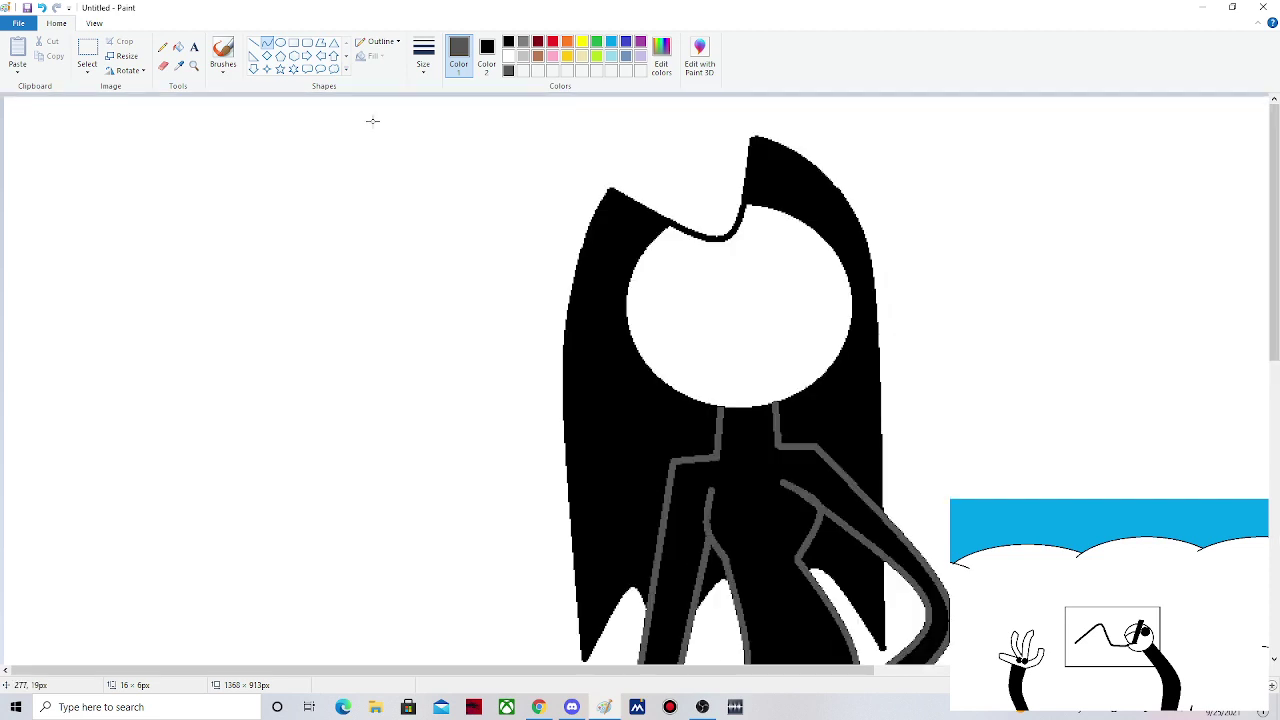
{"action": "left_click", "coordinate": [508, 42]}
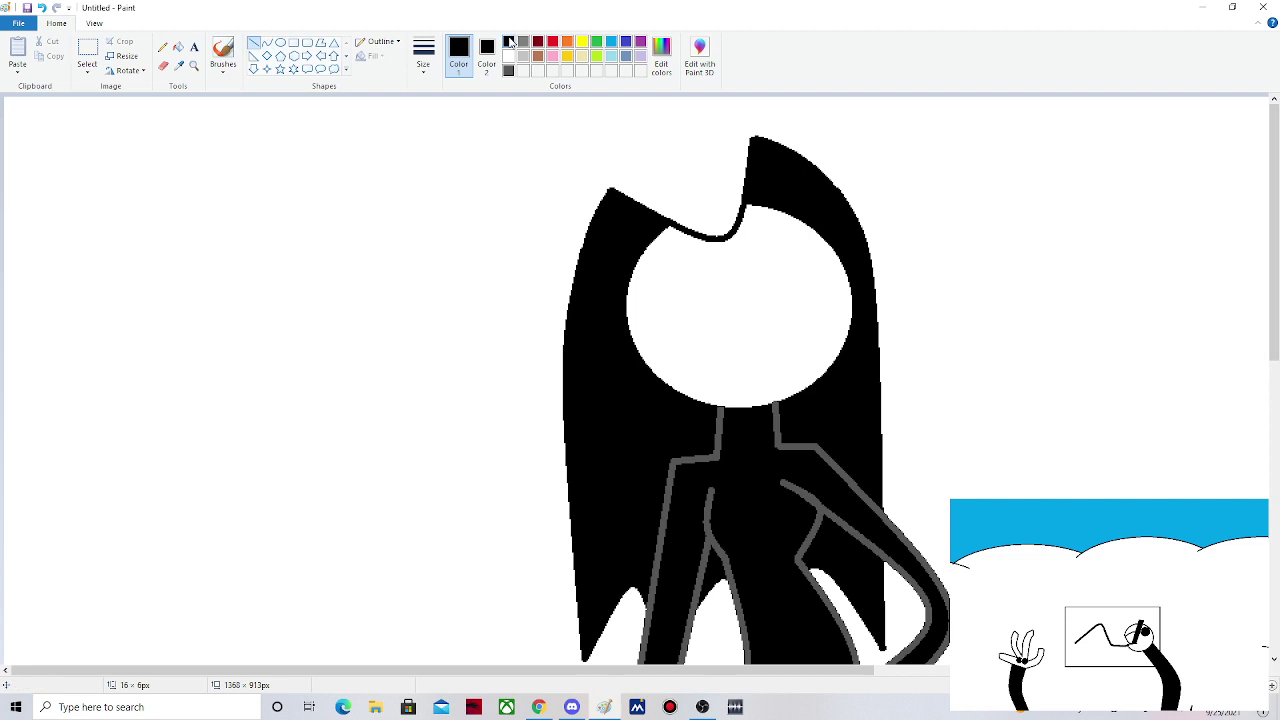
{"action": "mouse_move", "coordinate": [589, 224]}
{"action": "left_mouse_down"}
{"action": "mouse_move", "coordinate": [609, 162]}
{"action": "mouse_move", "coordinate": [639, 205]}
{"action": "left_mouse_up"}
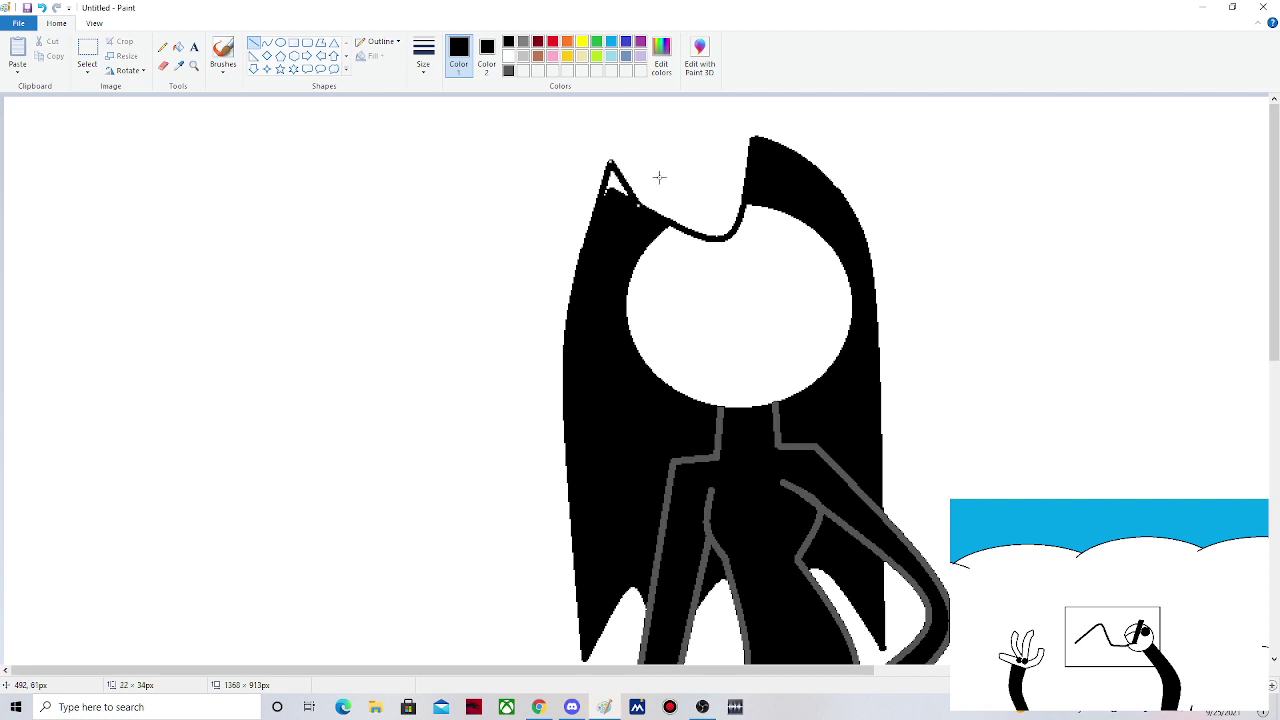
{"action": "key", "text": "alt+h"}
{"action": "key", "text": "f"}
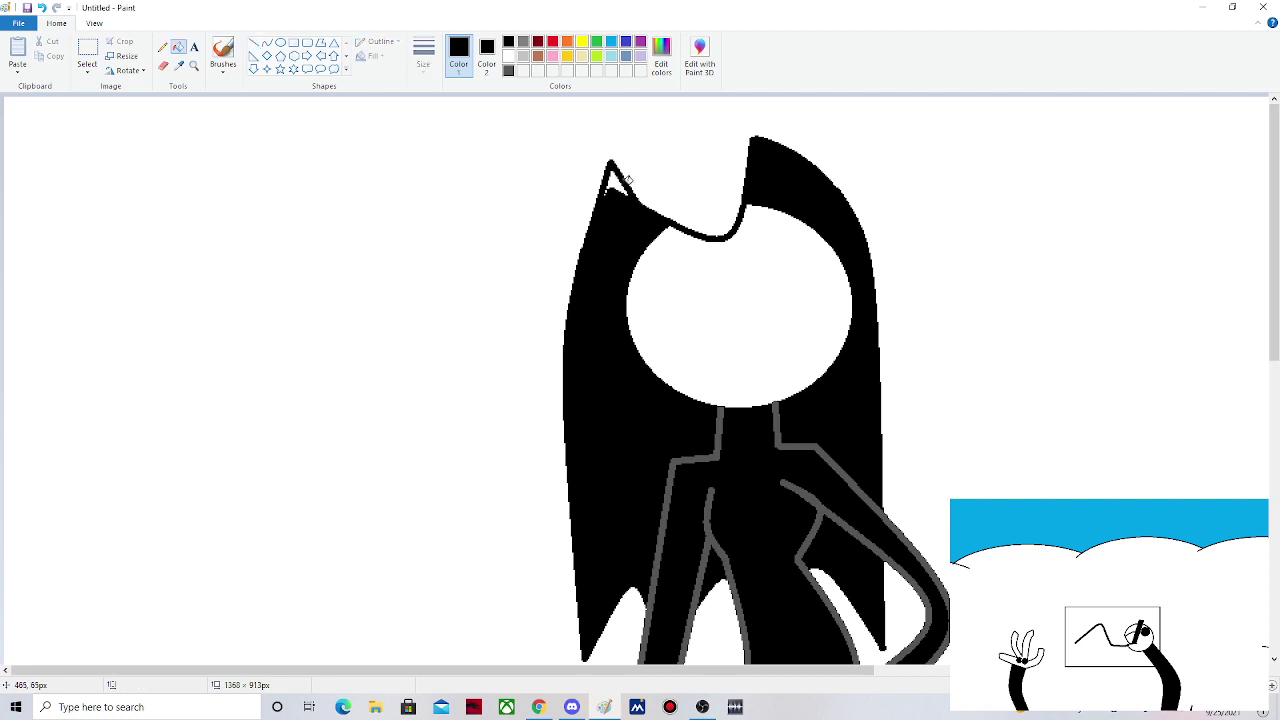
{"action": "left_click", "coordinate": [624, 184]}
{"action": "left_click", "coordinate": [221, 55]}
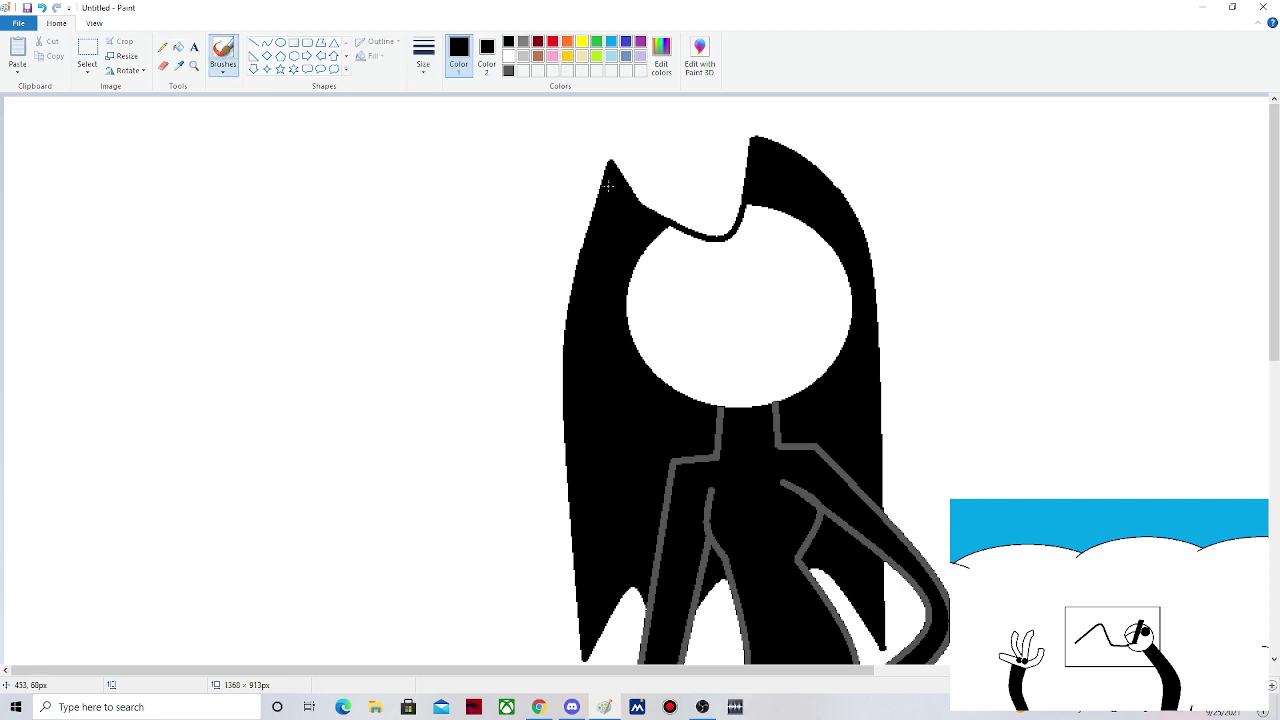
- Sharpen the right hair peak with a black curve about 30 × 29 px and fill the enclosed gap with black
{"action": "left_click", "coordinate": [267, 43]}
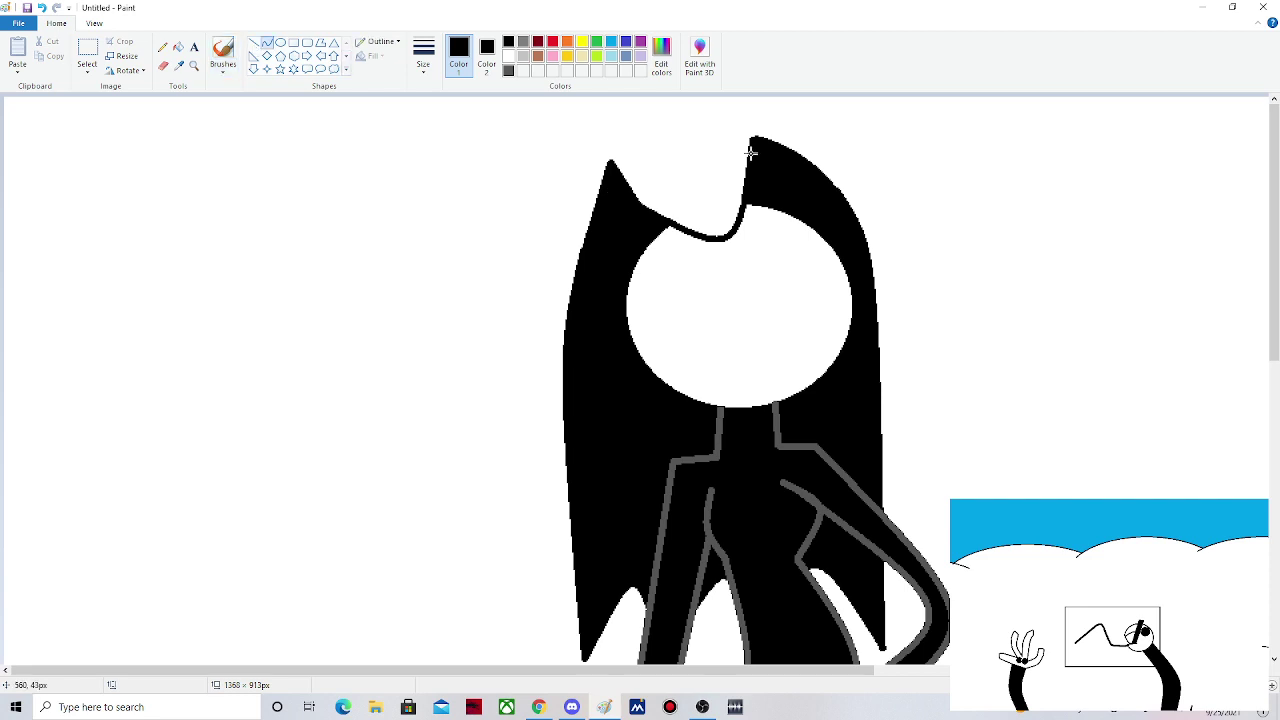
{"action": "left_click_drag", "start_coordinate": [751, 152], "coordinate": [741, 116]}
{"action": "left_click", "coordinate": [178, 46]}
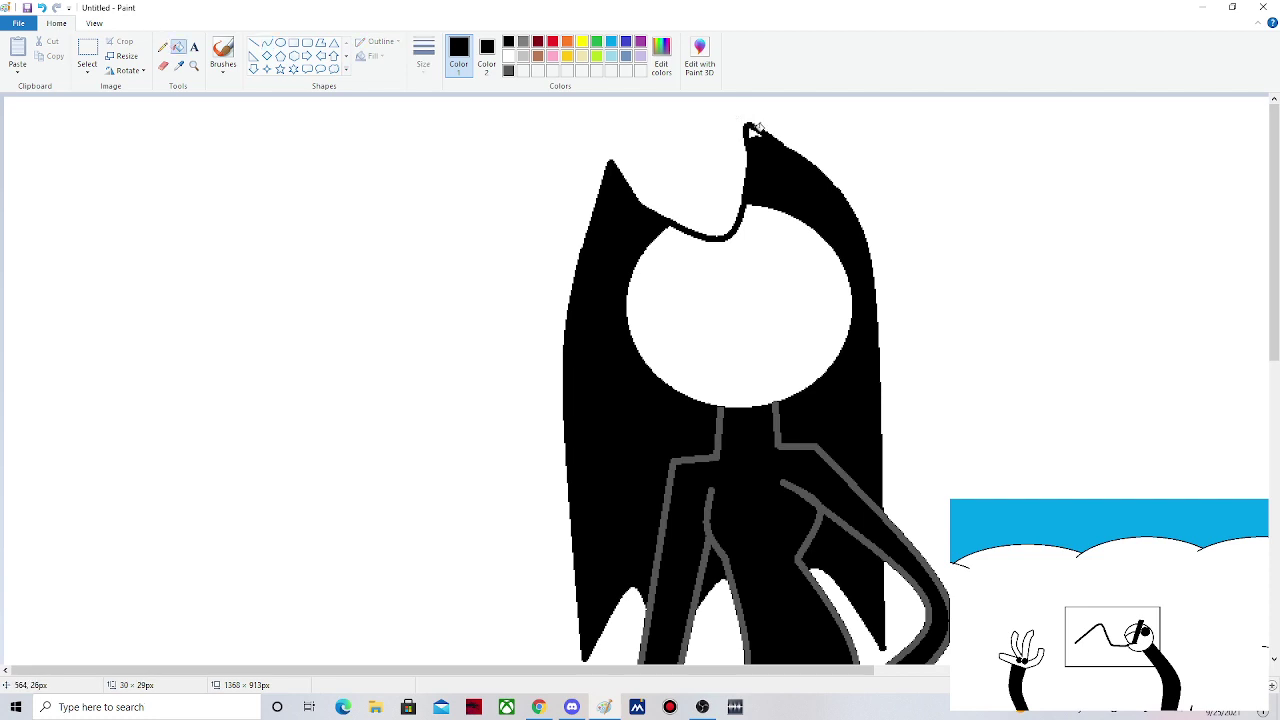
{"action": "left_click", "coordinate": [754, 130]}
- Draw a frowning mouth on the lower face with a black curve about 58 × 19 px
{"action": "scroll", "coordinate": [990, 200], "scroll_direction": "down", "scroll_amount": 3}
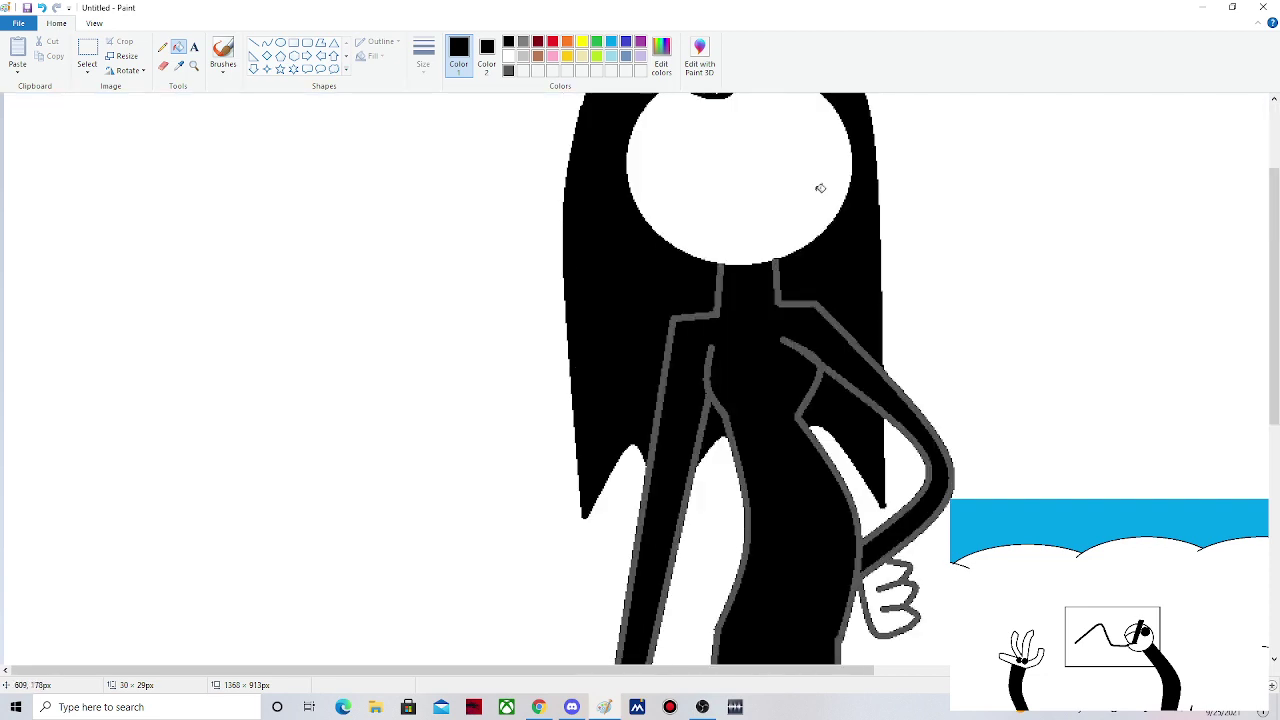
{"action": "scroll", "coordinate": [820, 188], "scroll_direction": "up", "scroll_amount": 3}
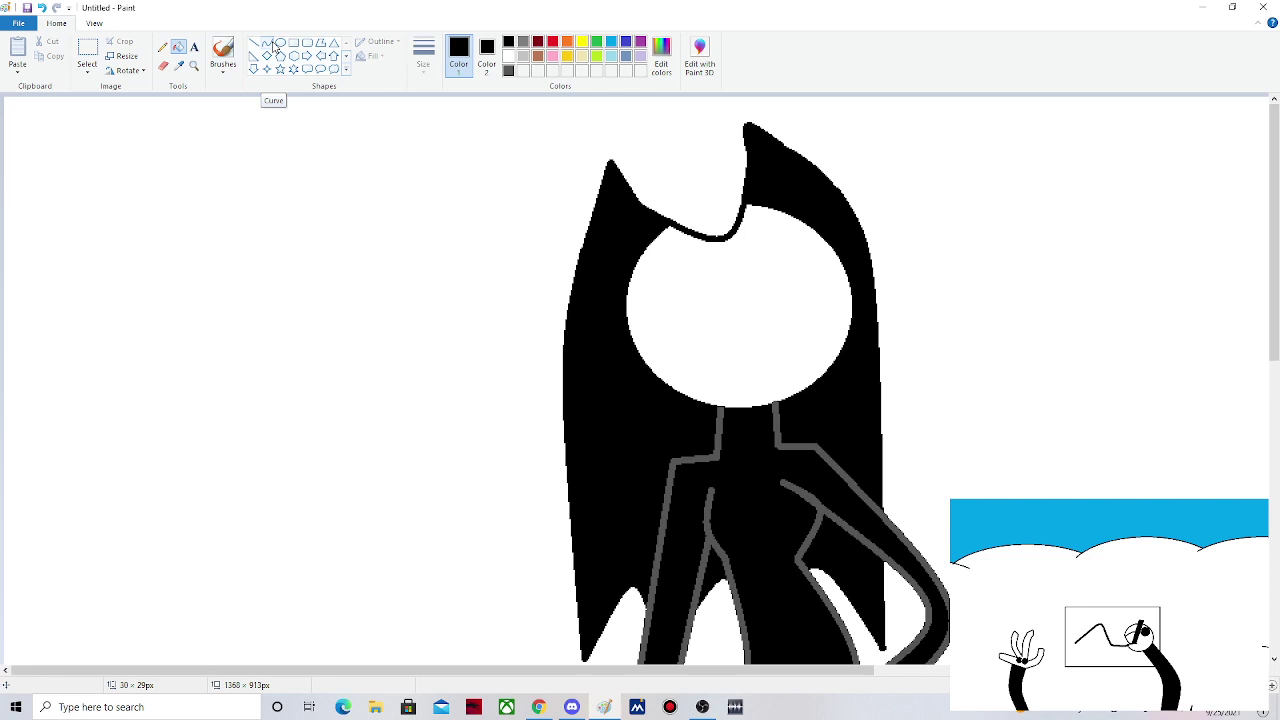
{"action": "left_click", "coordinate": [260, 45]}
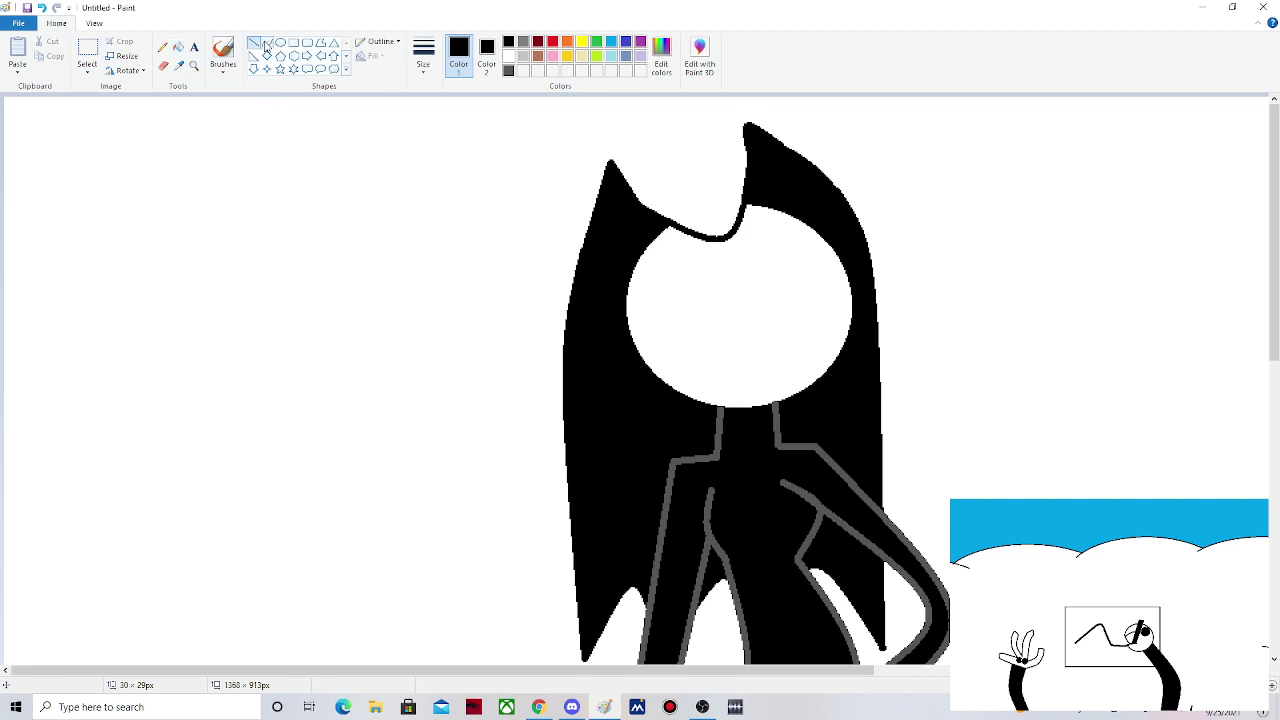
{"action": "left_click", "coordinate": [265, 46]}
{"action": "mouse_move", "coordinate": [733, 380]}
{"action": "left_mouse_down"}
{"action": "mouse_move", "coordinate": [811, 369]}
{"action": "mouse_move", "coordinate": [772, 356]}
{"action": "left_mouse_up"}
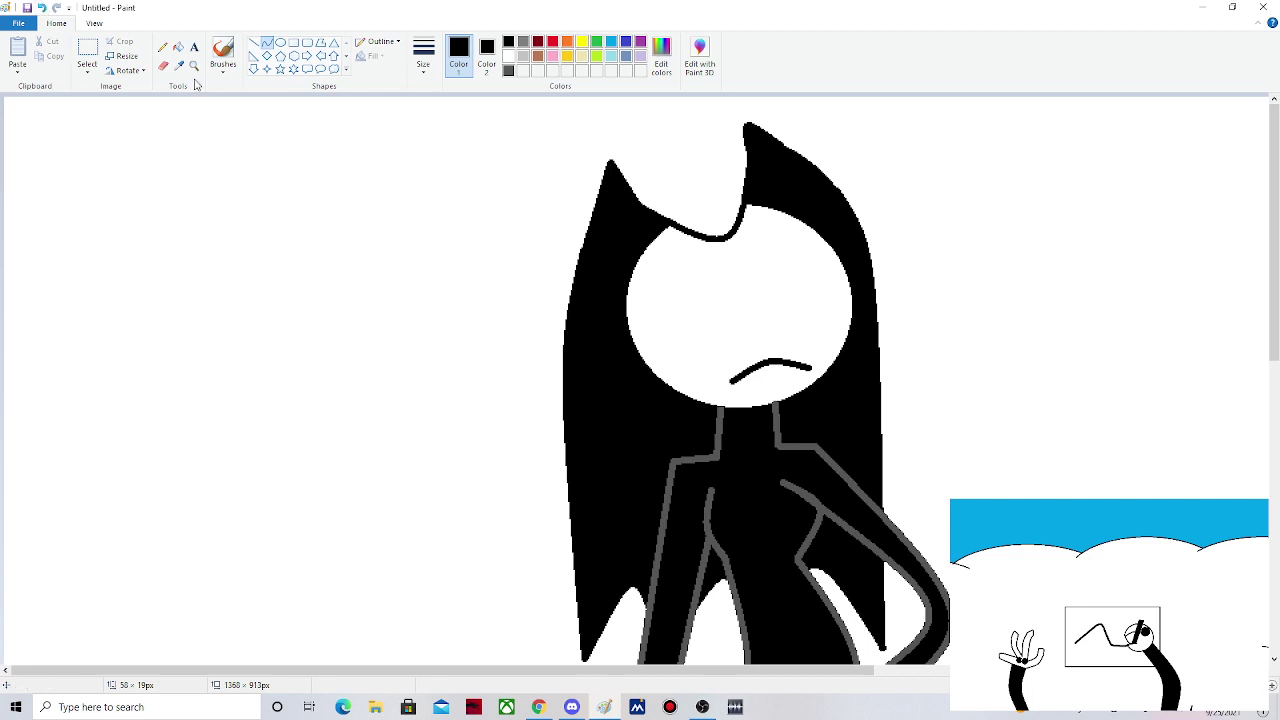
- Try a fringe strand over the right side of the face, including a dark grey curve about 81 × 199 px
{"action": "left_click", "coordinate": [254, 43]}
{"action": "left_click", "coordinate": [266, 44]}
{"action": "left_click_drag", "start_coordinate": [736, 221], "coordinate": [770, 206]}
{"action": "key", "text": "ctrl+z"}
{"action": "left_click", "coordinate": [508, 70]}
{"action": "left_click_drag", "start_coordinate": [745, 219], "coordinate": [850, 435]}
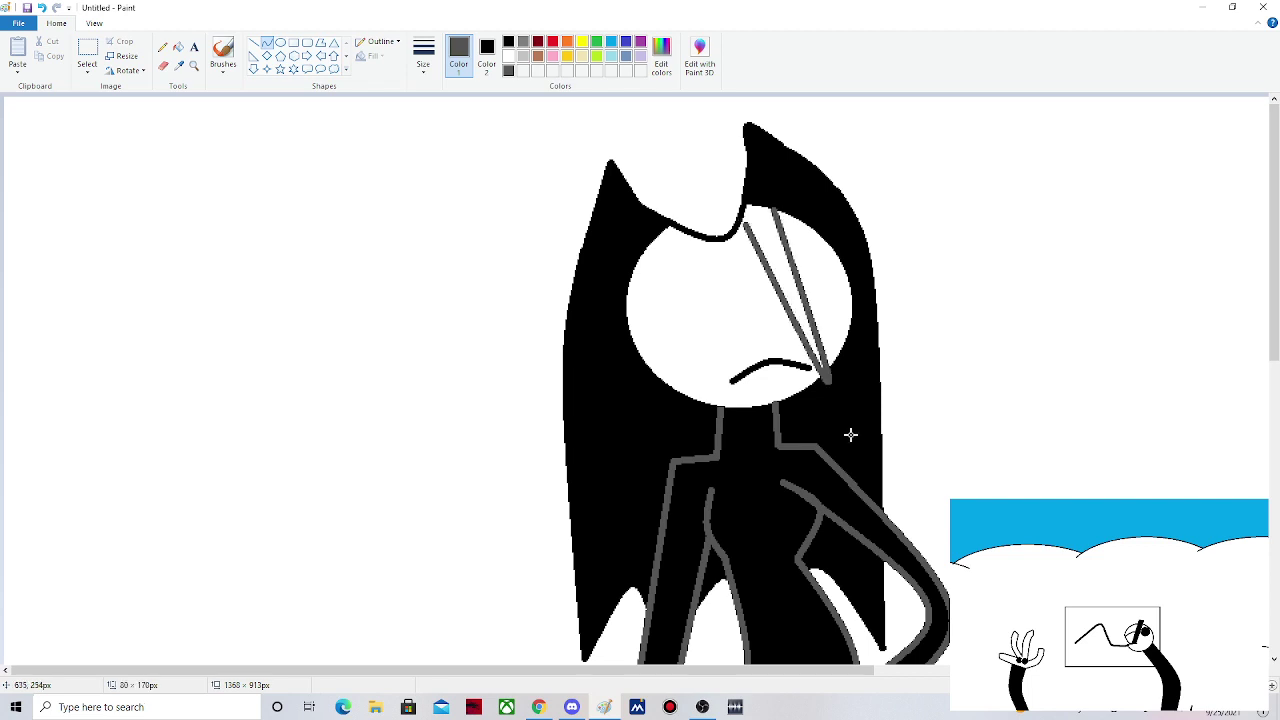
{"action": "key", "text": "ctrl+z"}
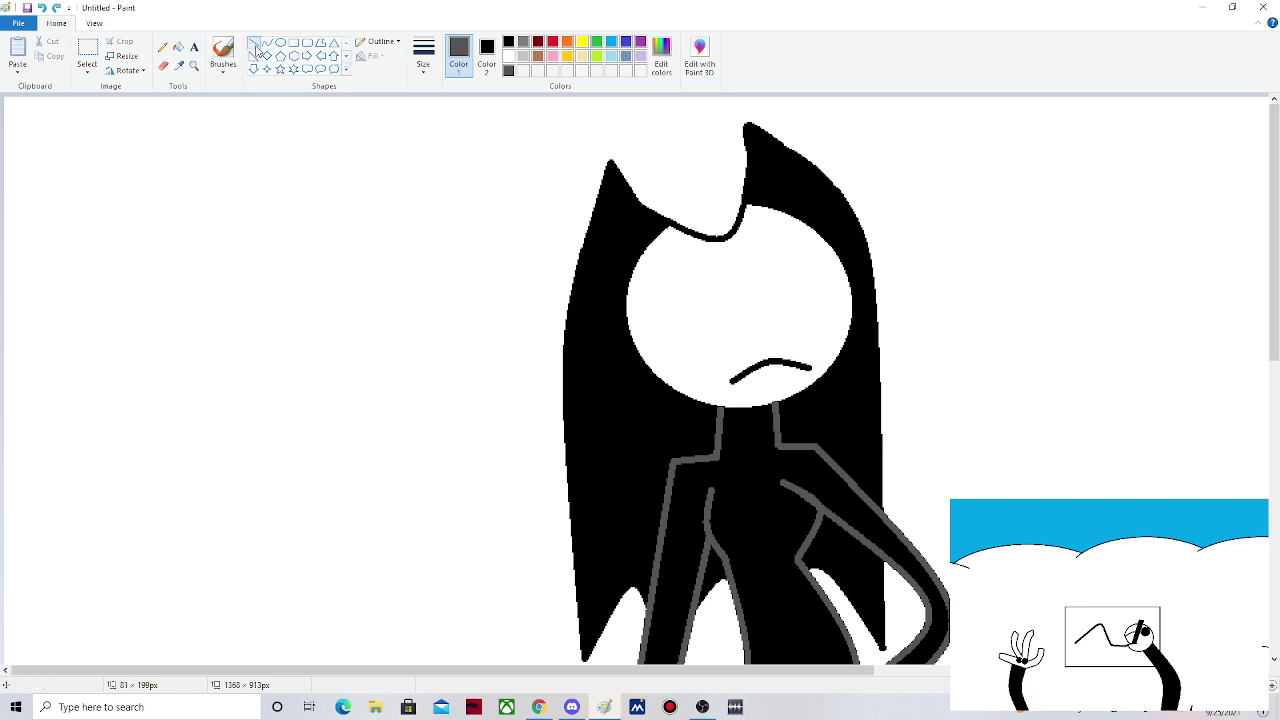
- Outline three pointed fringe strands across the face with dark grey curves, including ones about 66 × 206 px and 77 × 203 px
{"action": "left_click", "coordinate": [266, 42]}
{"action": "left_click_drag", "start_coordinate": [652, 243], "coordinate": [716, 482]}
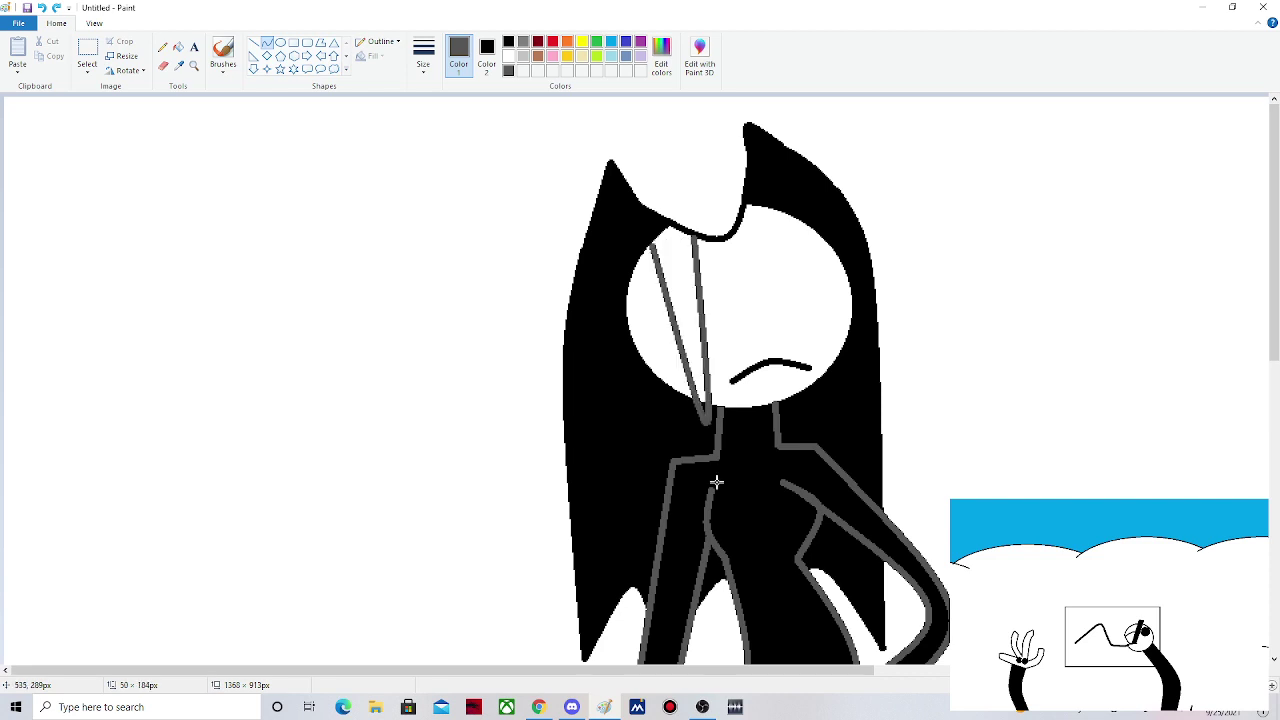
{"action": "left_click", "coordinate": [716, 482]}
{"action": "left_click_drag", "start_coordinate": [694, 240], "coordinate": [785, 502]}
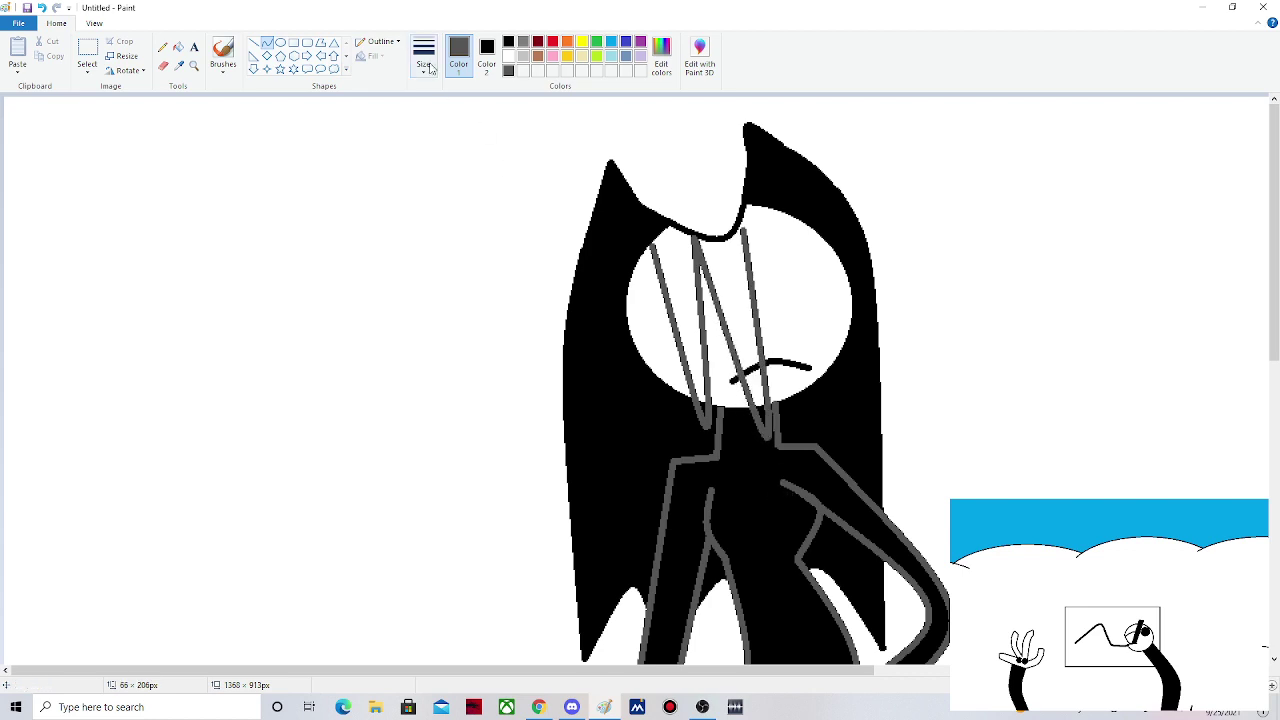
{"action": "left_click", "coordinate": [266, 45]}
{"action": "left_click_drag", "start_coordinate": [743, 230], "coordinate": [845, 487]}
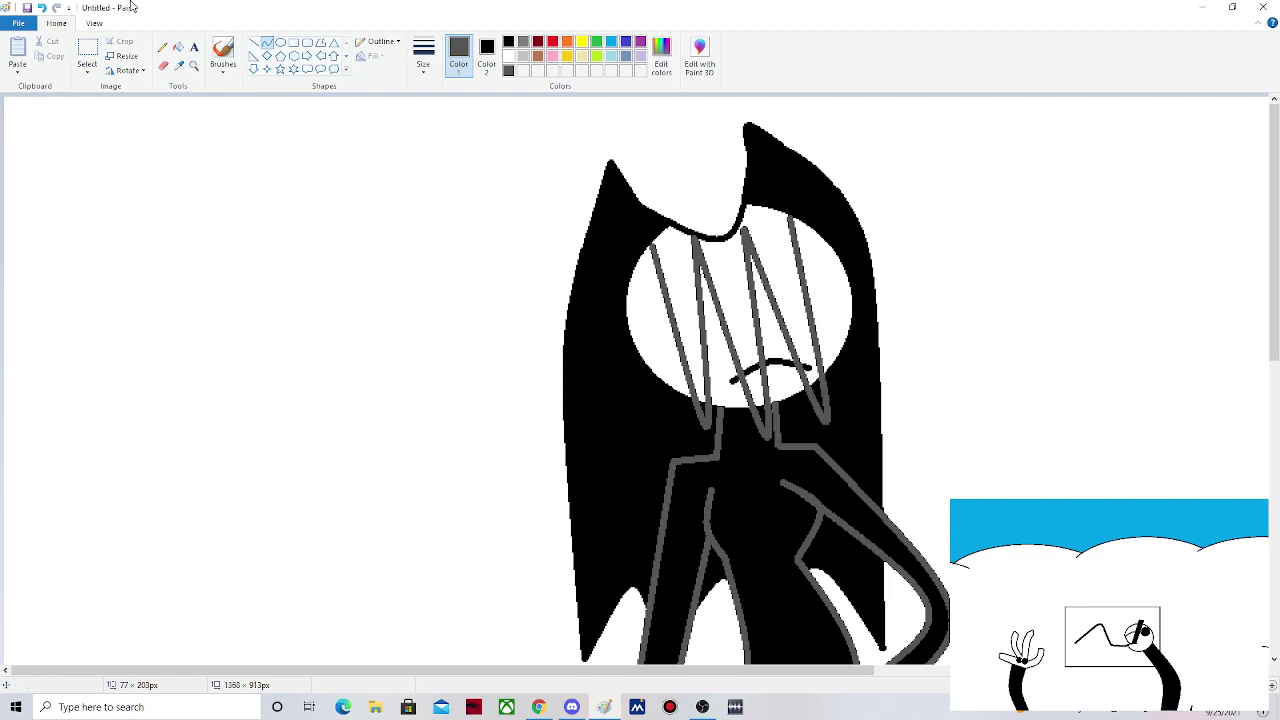
- Add a dark grey pointed strand at each side of the fringe, about 39 × 158 px and 58 × 156 px
{"action": "left_click", "coordinate": [253, 43]}
{"action": "left_click", "coordinate": [267, 42]}
{"action": "mouse_move", "coordinate": [654, 257]}
{"action": "left_mouse_down"}
{"action": "mouse_move", "coordinate": [630, 285]}
{"action": "mouse_move", "coordinate": [670, 425]}
{"action": "left_mouse_up"}
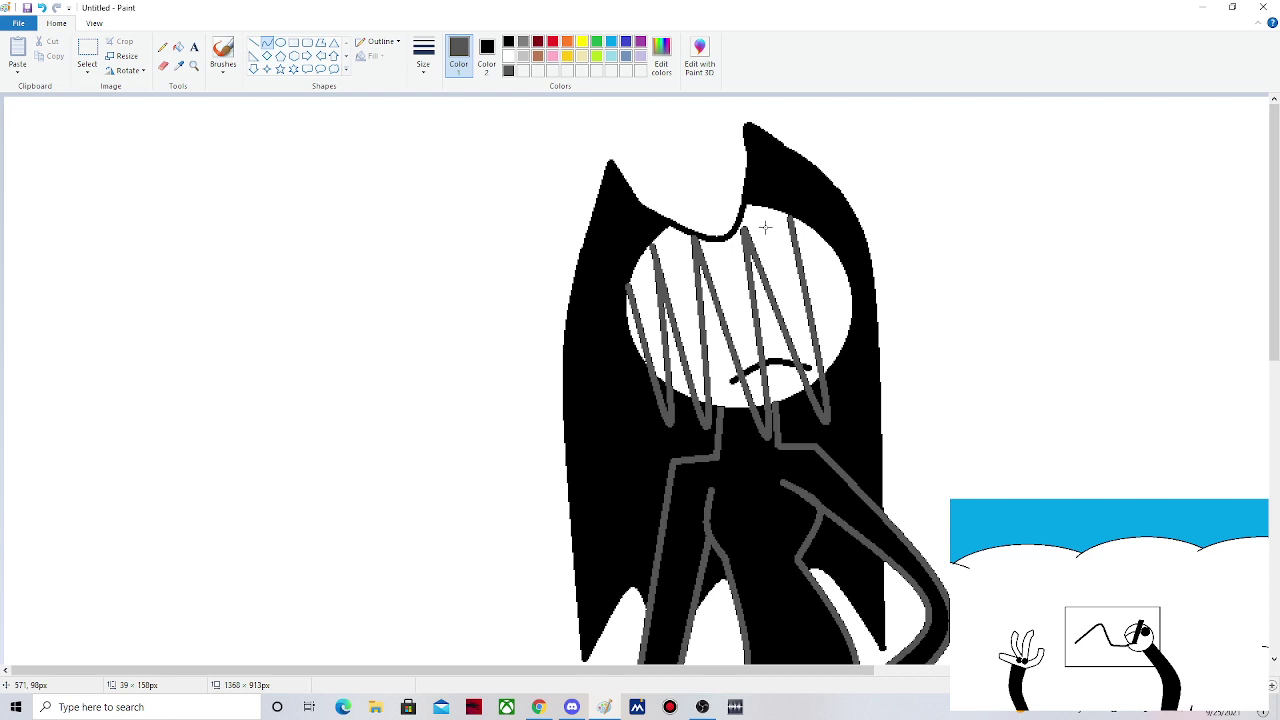
- Fill the fringe strands and the gaps between them and the hair with black
{"action": "left_click", "coordinate": [178, 47]}
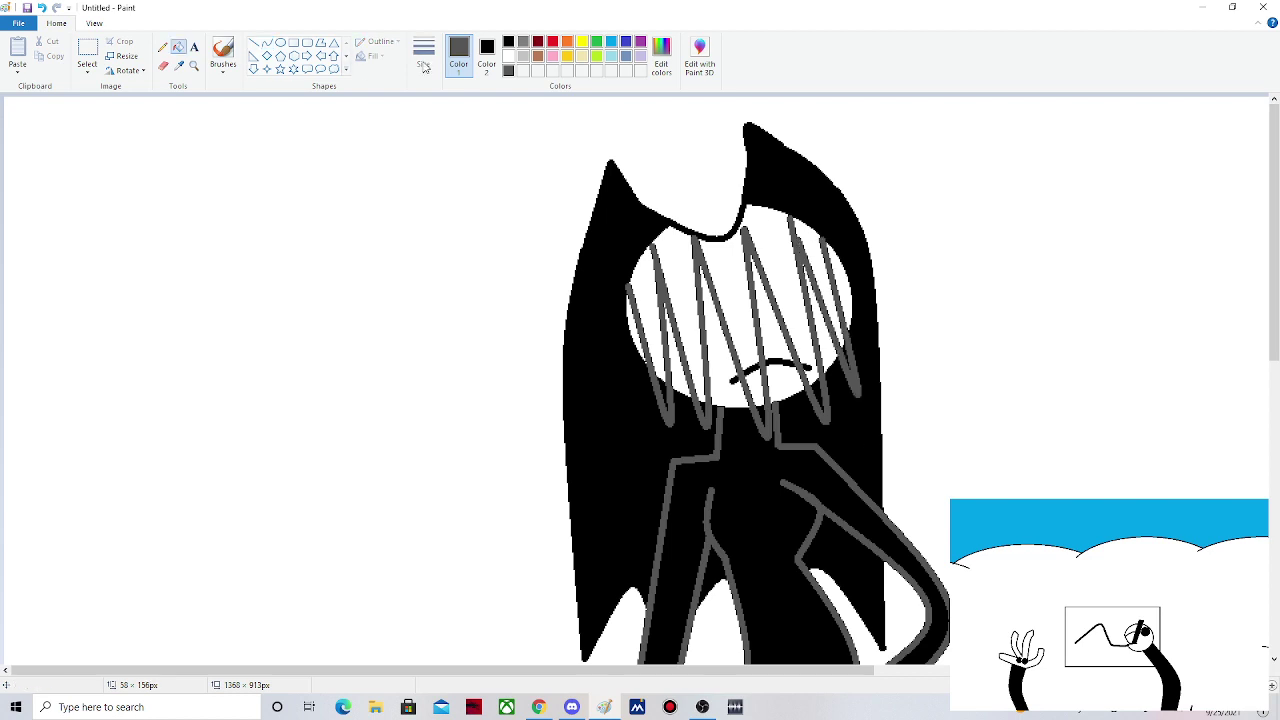
{"action": "left_click", "coordinate": [508, 41]}
{"action": "left_click_drag", "start_coordinate": [651, 279], "coordinate": [749, 291]}
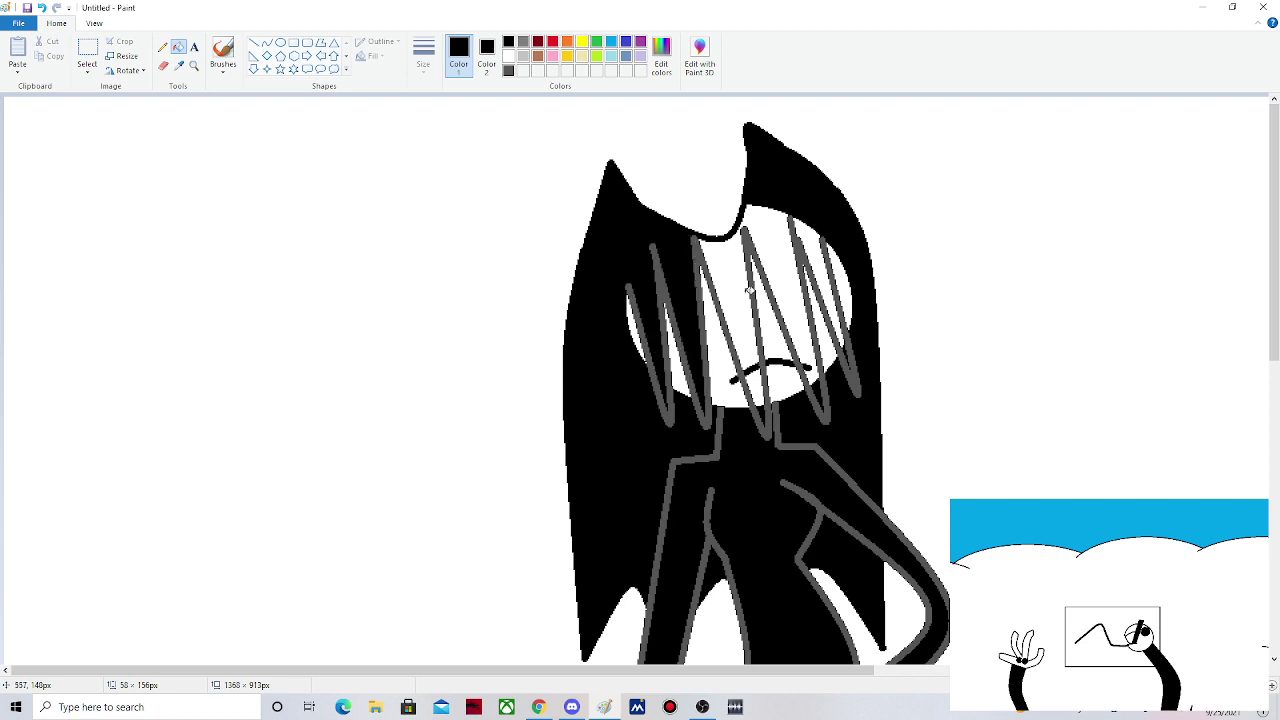
{"action": "left_click", "coordinate": [749, 291]}
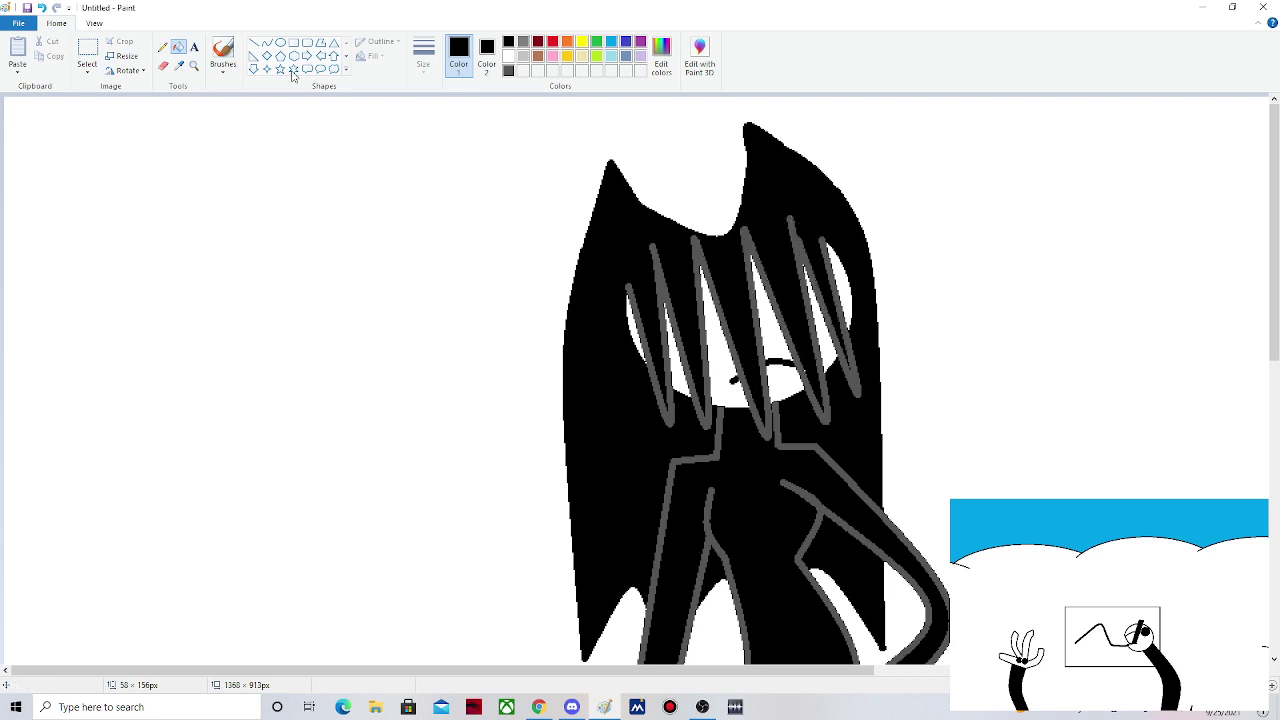
{"action": "left_click", "coordinate": [253, 42]}
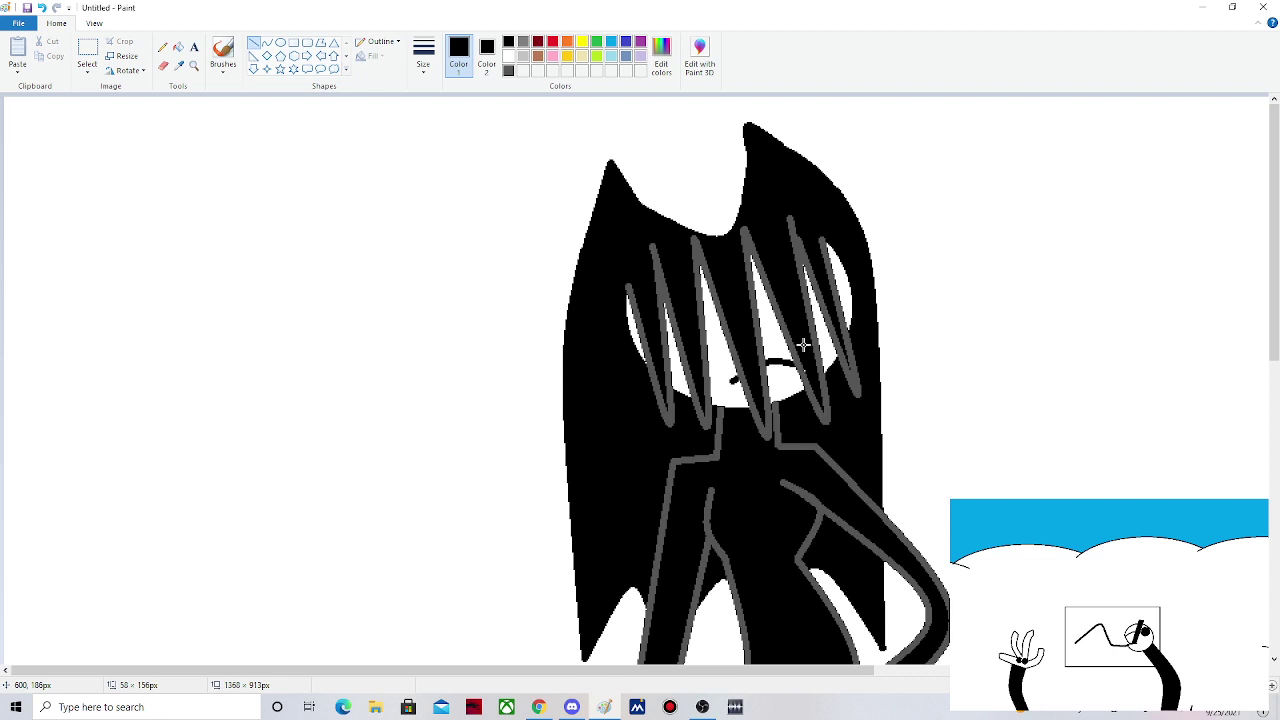
{"action": "left_click_drag", "start_coordinate": [803, 344], "coordinate": [806, 368]}
{"action": "left_click", "coordinate": [879, 264]}
{"action": "left_click", "coordinate": [281, 43]}
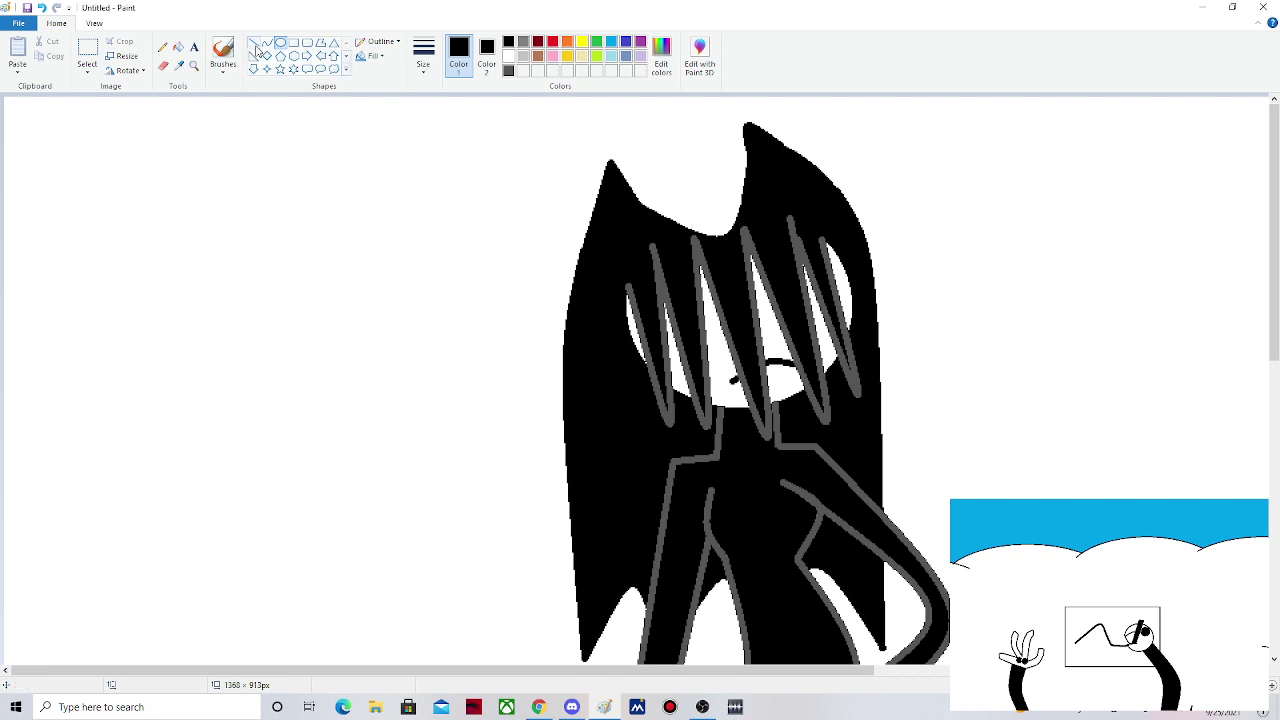
{"action": "left_click", "coordinate": [178, 46]}
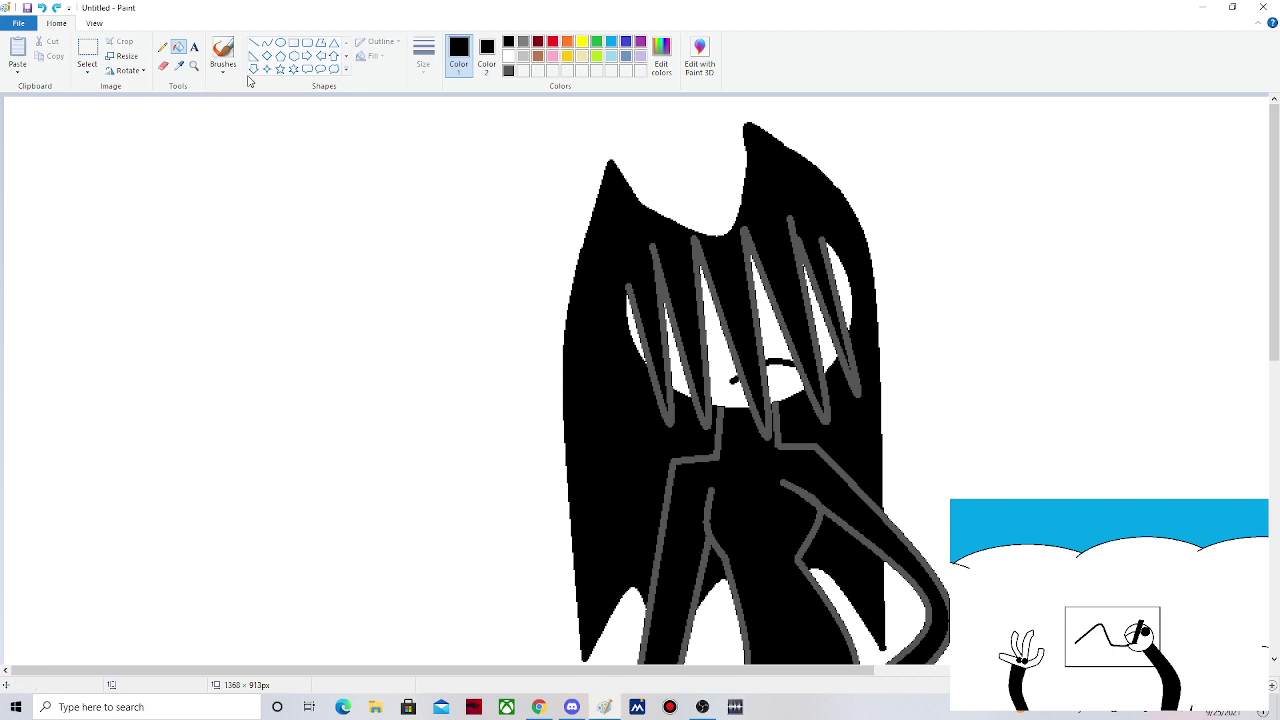
- Try ellipse outlines for the eyes, about 46 × 51 px on the right and 54 × 58 px in dark grey on the left
{"action": "left_click", "coordinate": [281, 42]}
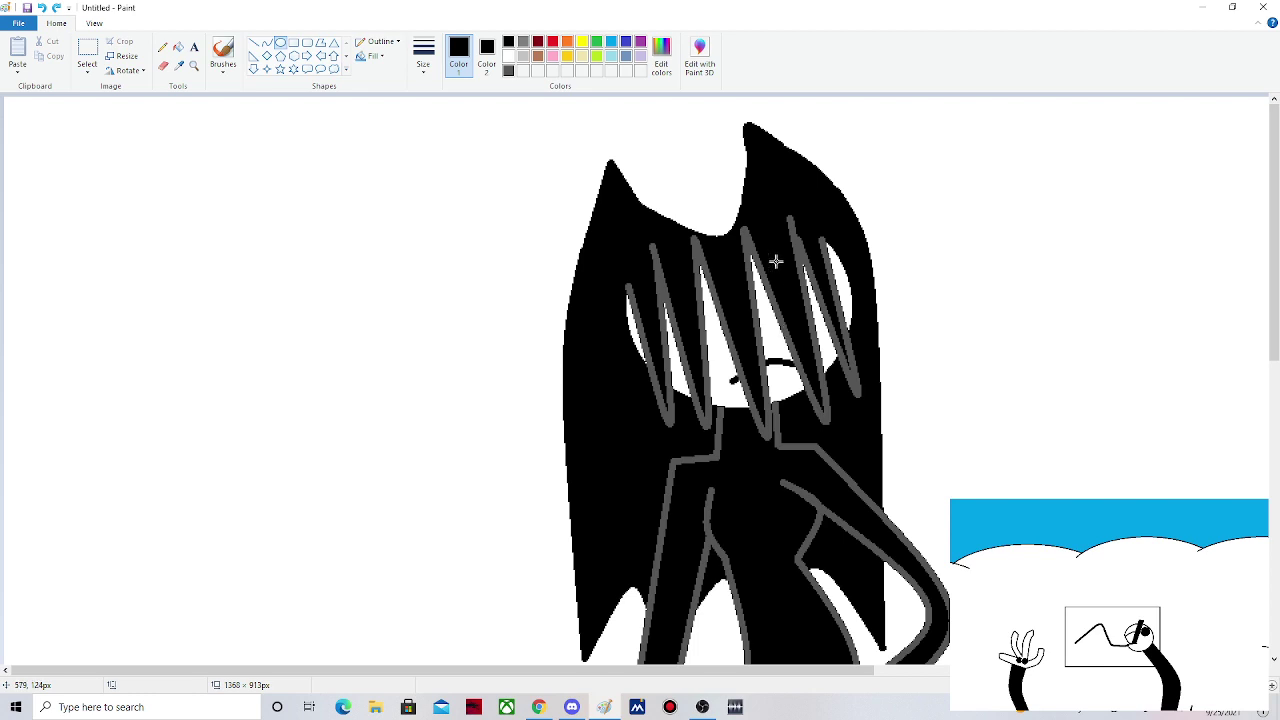
{"action": "left_click_drag", "start_coordinate": [792, 253], "coordinate": [842, 306]}
{"action": "left_click_drag", "start_coordinate": [843, 306], "coordinate": [845, 321]}
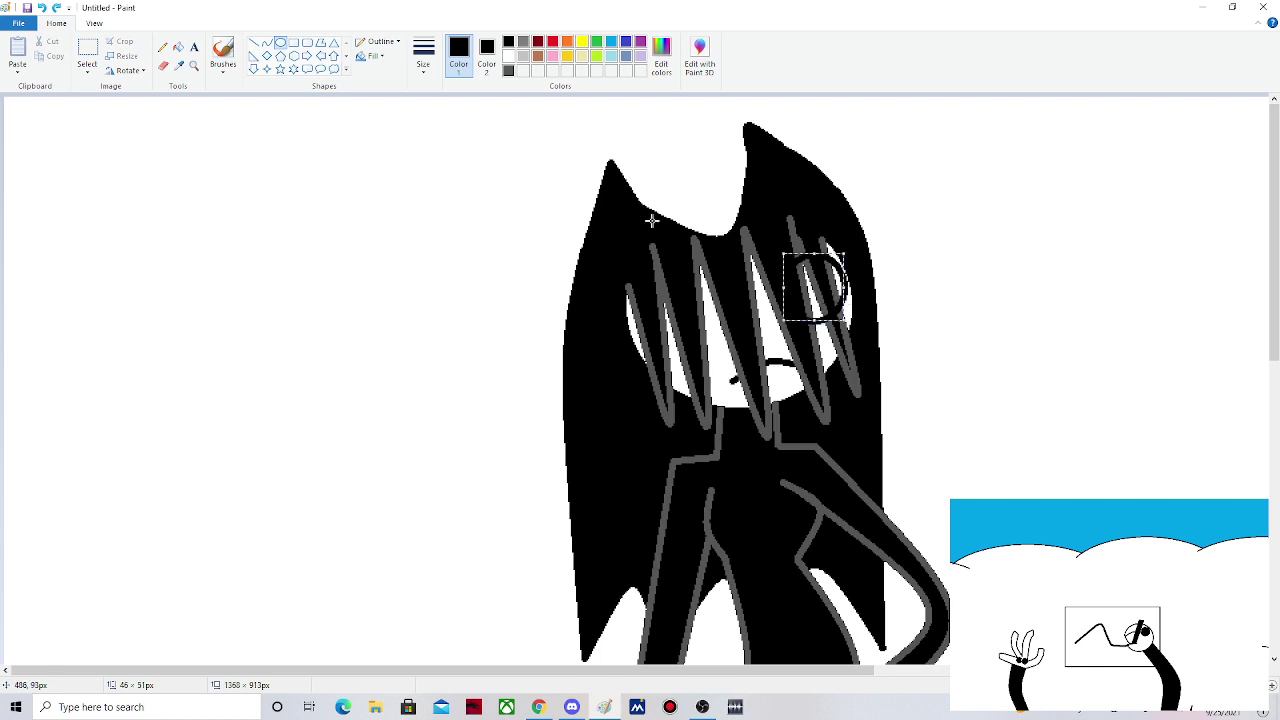
{"action": "left_click", "coordinate": [508, 70]}
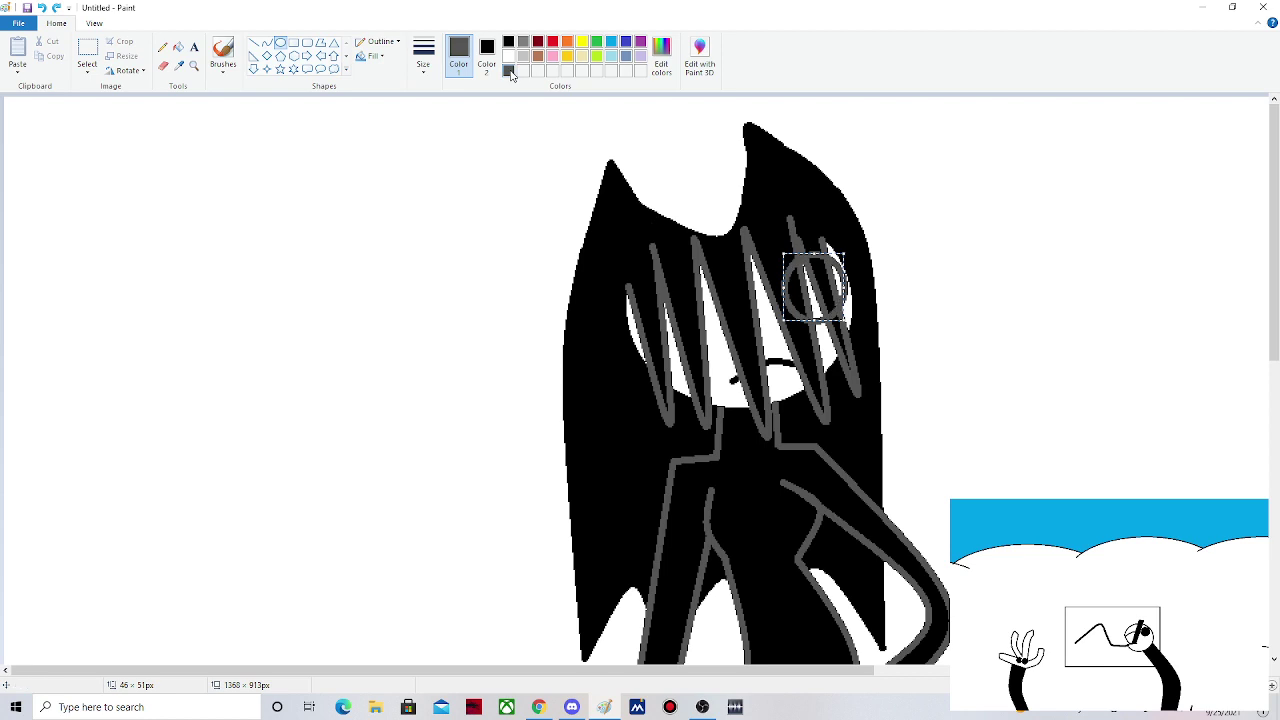
{"action": "key", "text": "ctrl+z"}
{"action": "left_click_drag", "start_coordinate": [663, 272], "coordinate": [733, 347]}
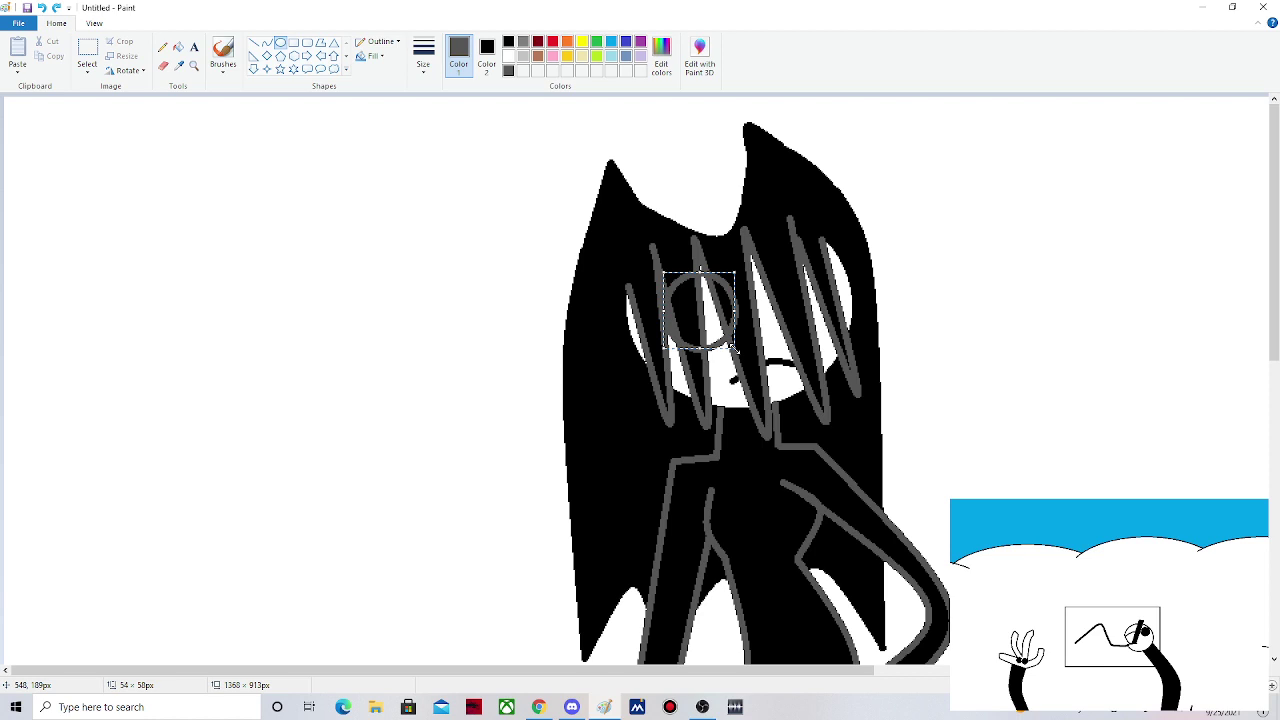
{"action": "left_click", "coordinate": [812, 232]}
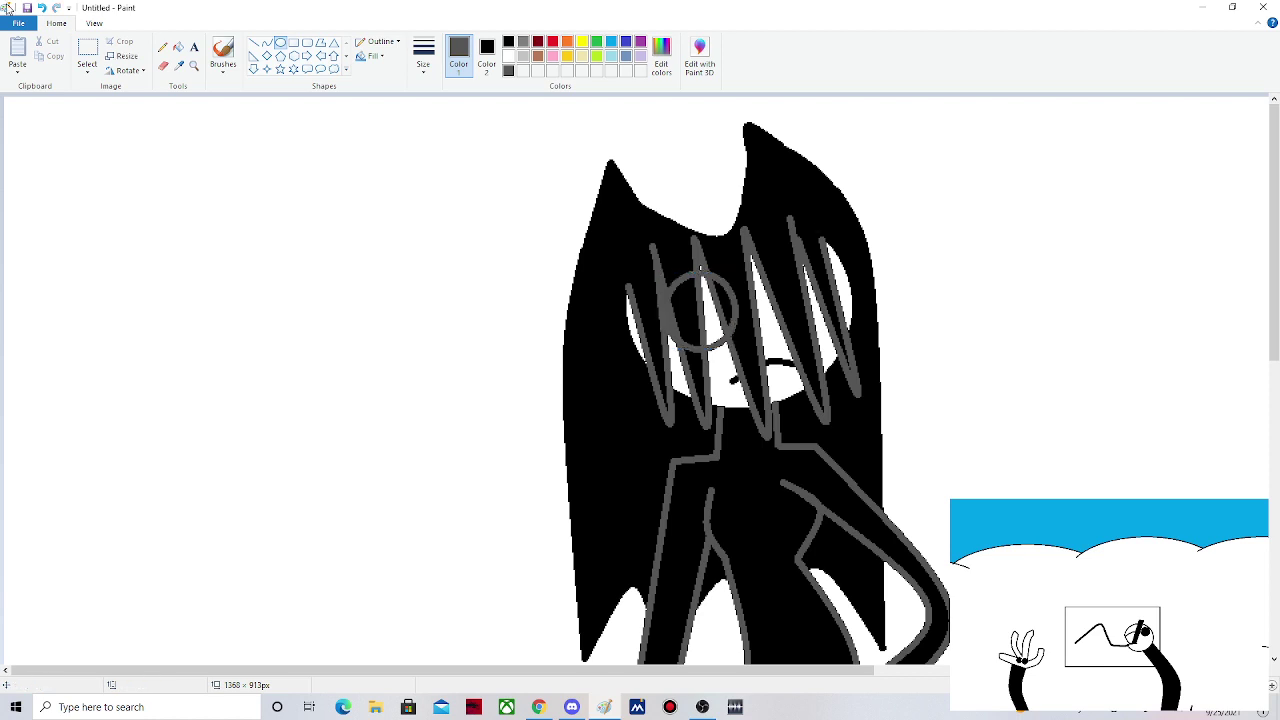
- Draw the left eye over the fringe as a lighter custom grey ellipse about 52 × 62 px and fill it with black
{"action": "left_click", "coordinate": [661, 55]}
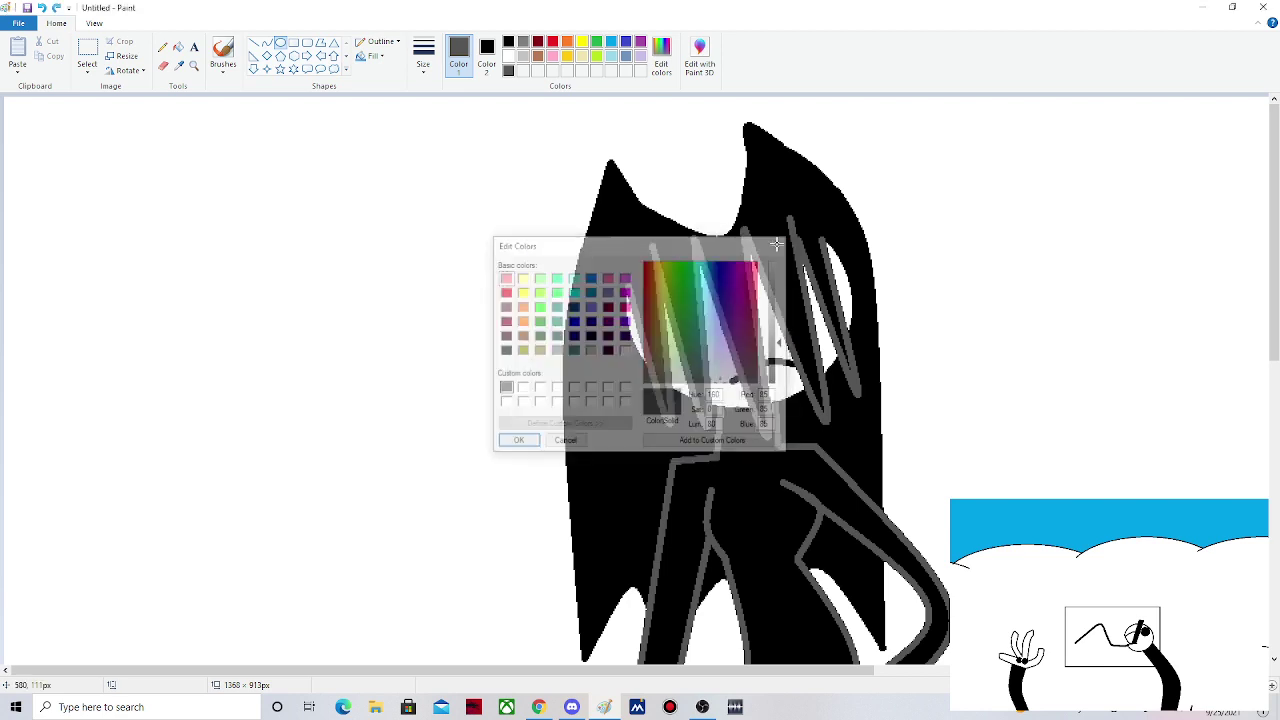
{"action": "left_click", "coordinate": [777, 244]}
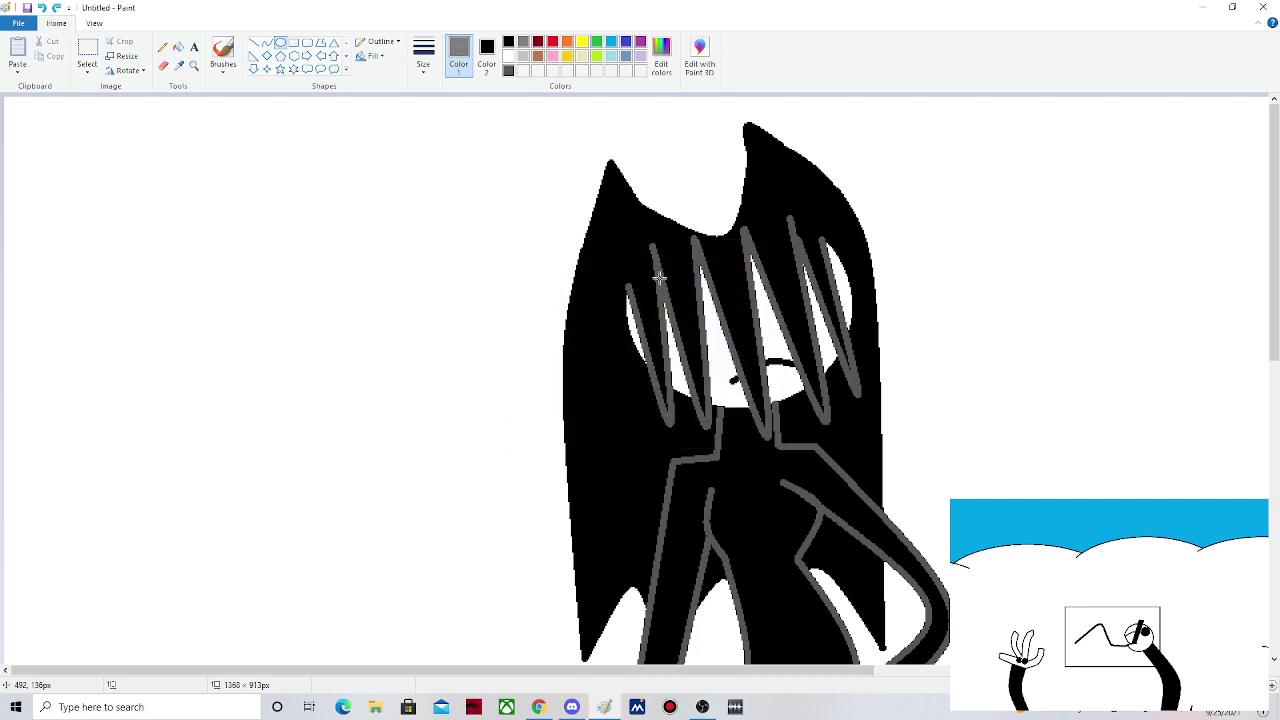
{"action": "mouse_move", "coordinate": [659, 278]}
{"action": "left_mouse_down"}
{"action": "mouse_move", "coordinate": [729, 358]}
{"action": "mouse_move", "coordinate": [695, 337]}
{"action": "left_mouse_up"}
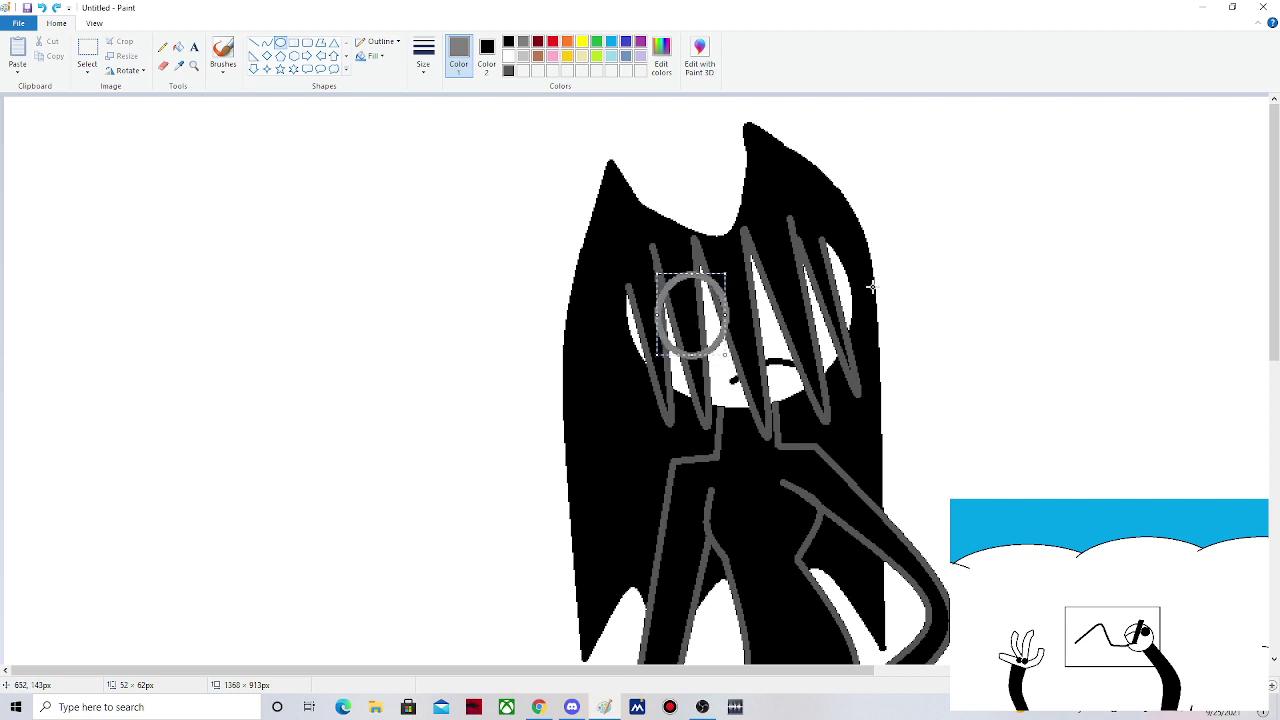
{"action": "left_click", "coordinate": [706, 308]}
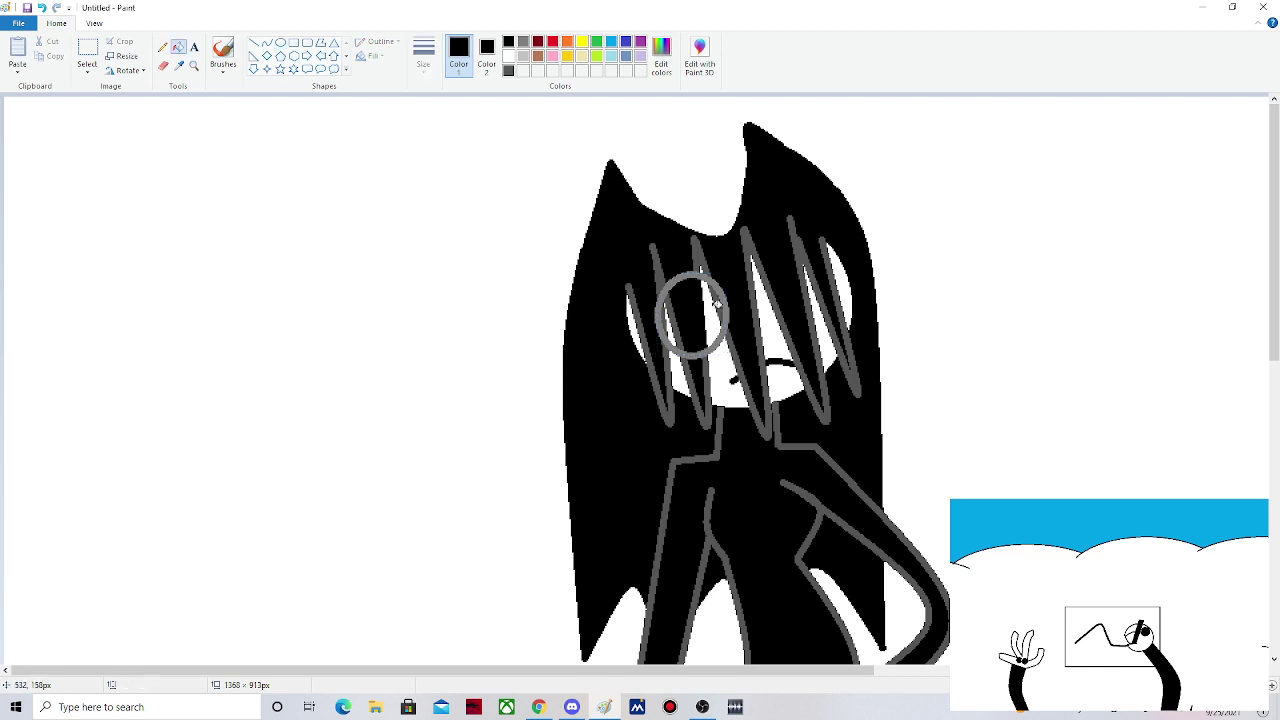
{"action": "left_click", "coordinate": [716, 304]}
{"action": "left_click", "coordinate": [672, 322]}
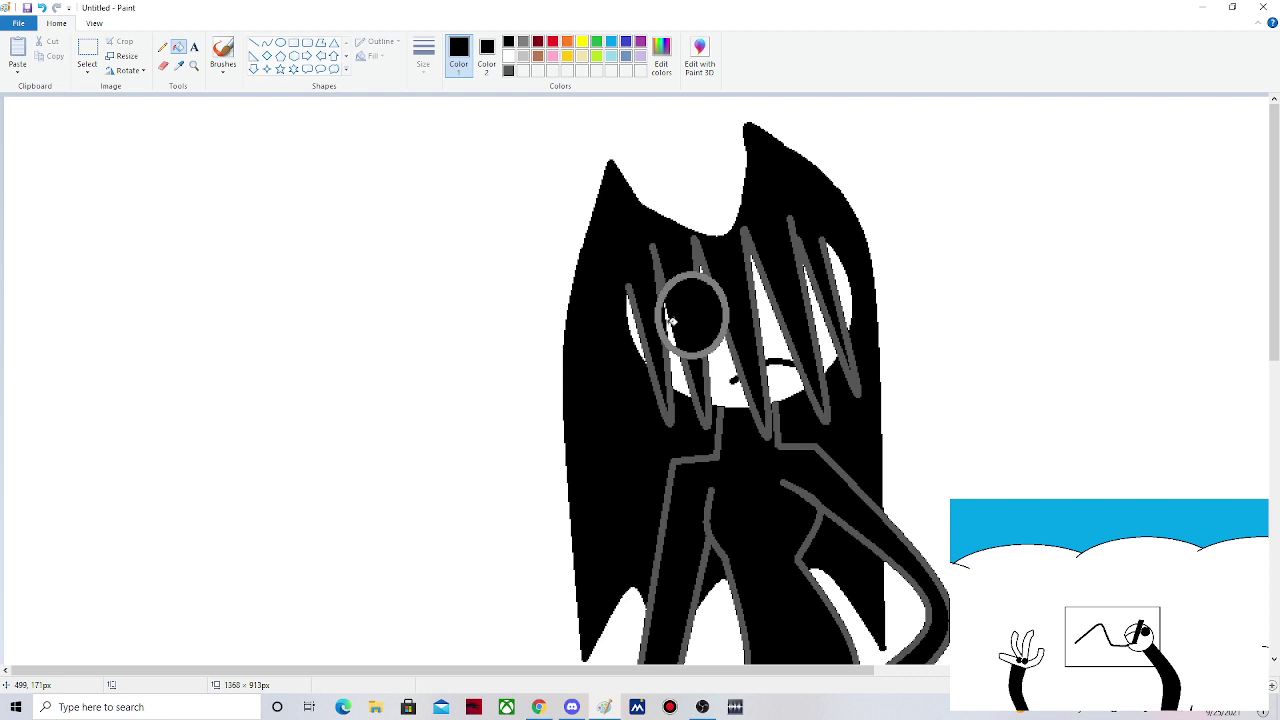
{"action": "left_click", "coordinate": [672, 322]}
{"action": "left_click", "coordinate": [256, 46]}
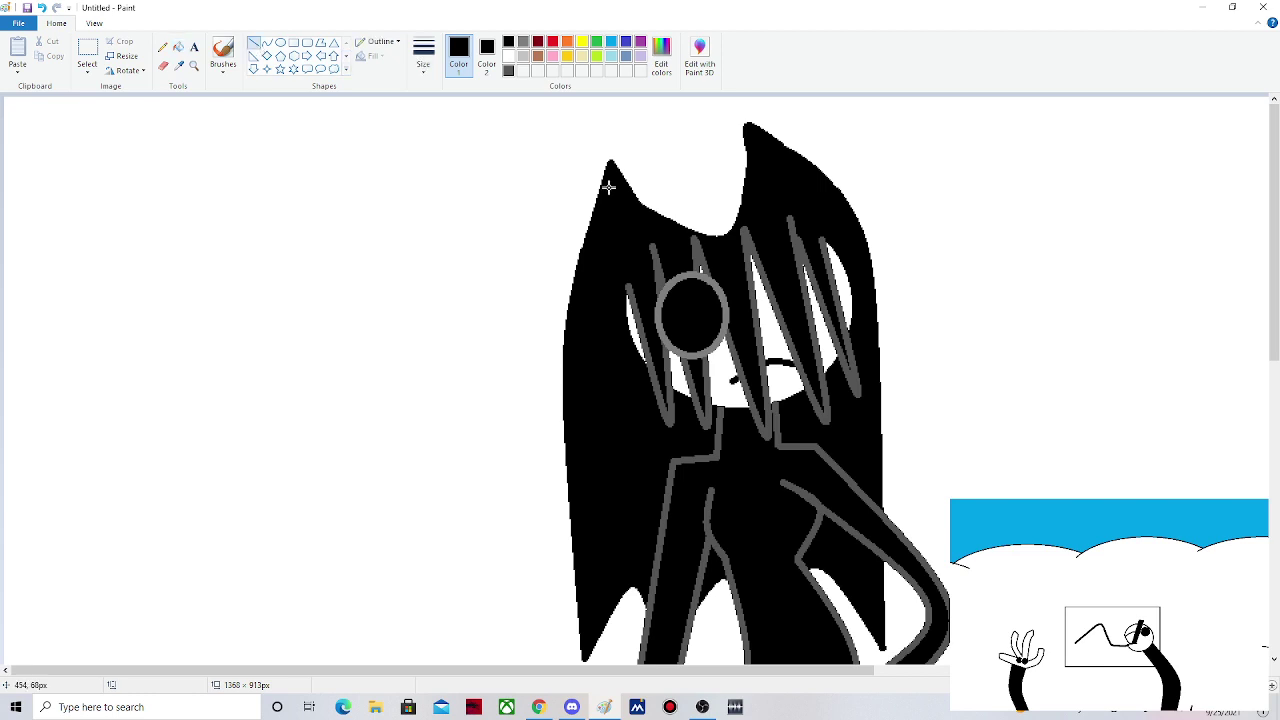
- Try a straight grey eyelid line about 39 px long across the upper part of the left eye
{"action": "left_click", "coordinate": [523, 41]}
{"action": "mouse_move", "coordinate": [671, 287]}
{"action": "left_mouse_down"}
{"action": "mouse_move", "coordinate": [694, 277]}
{"action": "mouse_move", "coordinate": [716, 289]}
{"action": "left_mouse_up"}
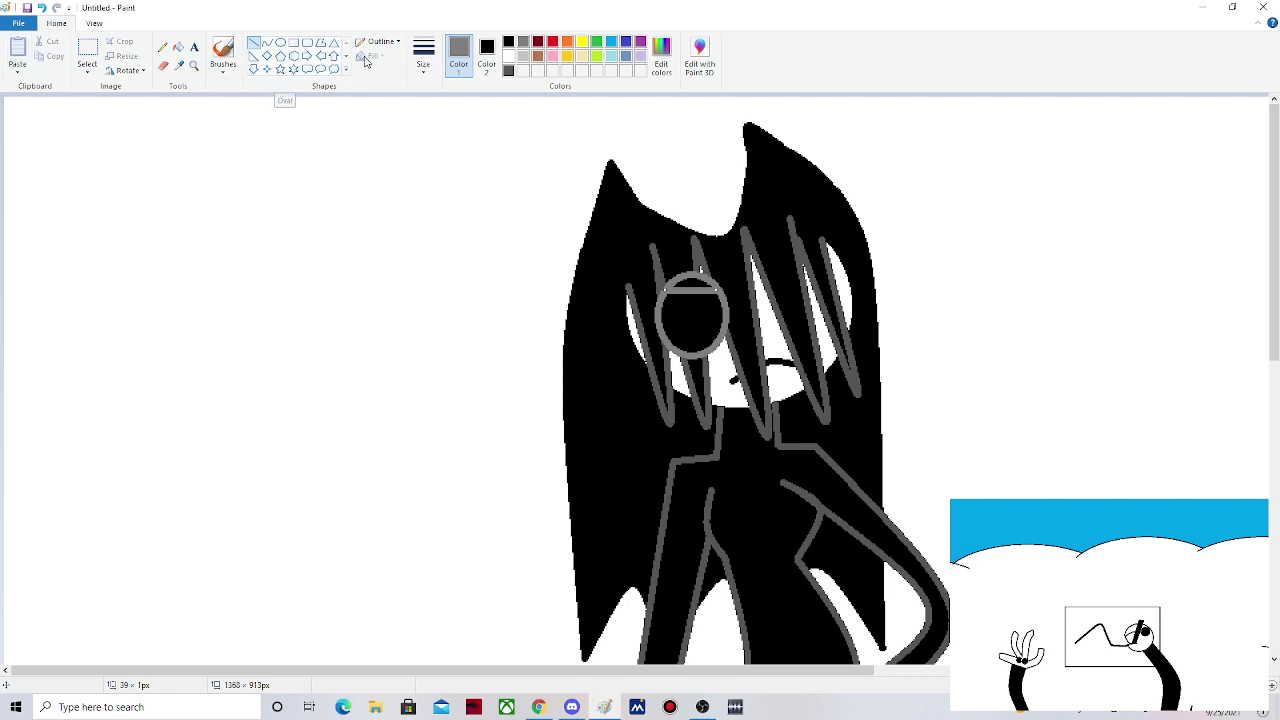
{"action": "key", "text": "ctrl+z"}
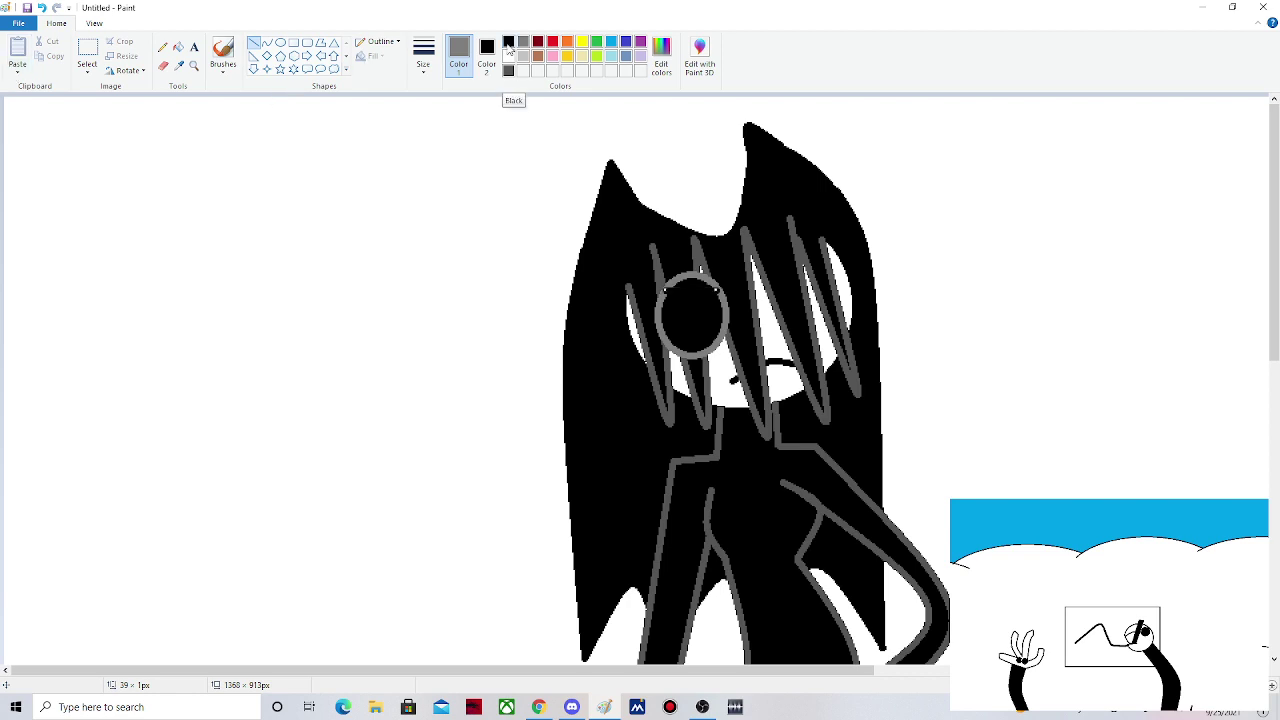
{"action": "key", "text": "ctrl+y"}
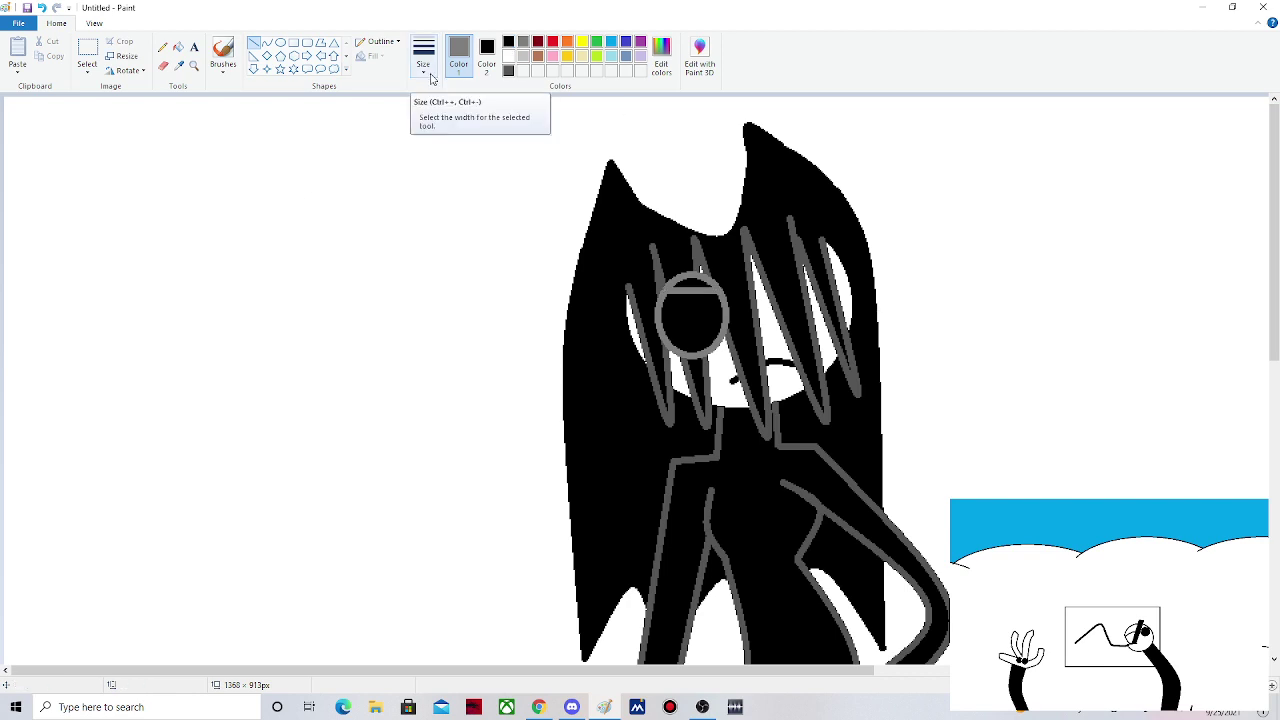
- Remove the grey line across the left eye and draw a red ellipse outline about 32 × 40 px inside the eye as its iris
{"action": "left_click", "coordinate": [553, 42]}
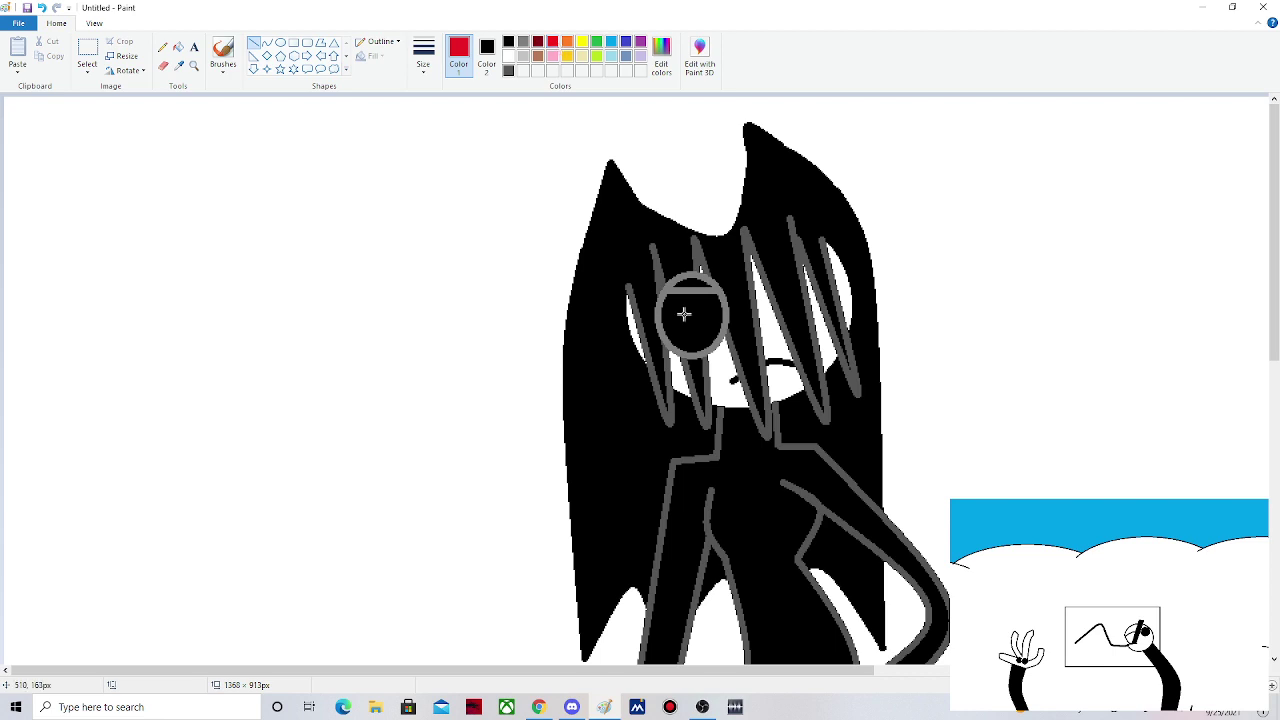
{"action": "left_click_drag", "start_coordinate": [679, 309], "coordinate": [705, 356]}
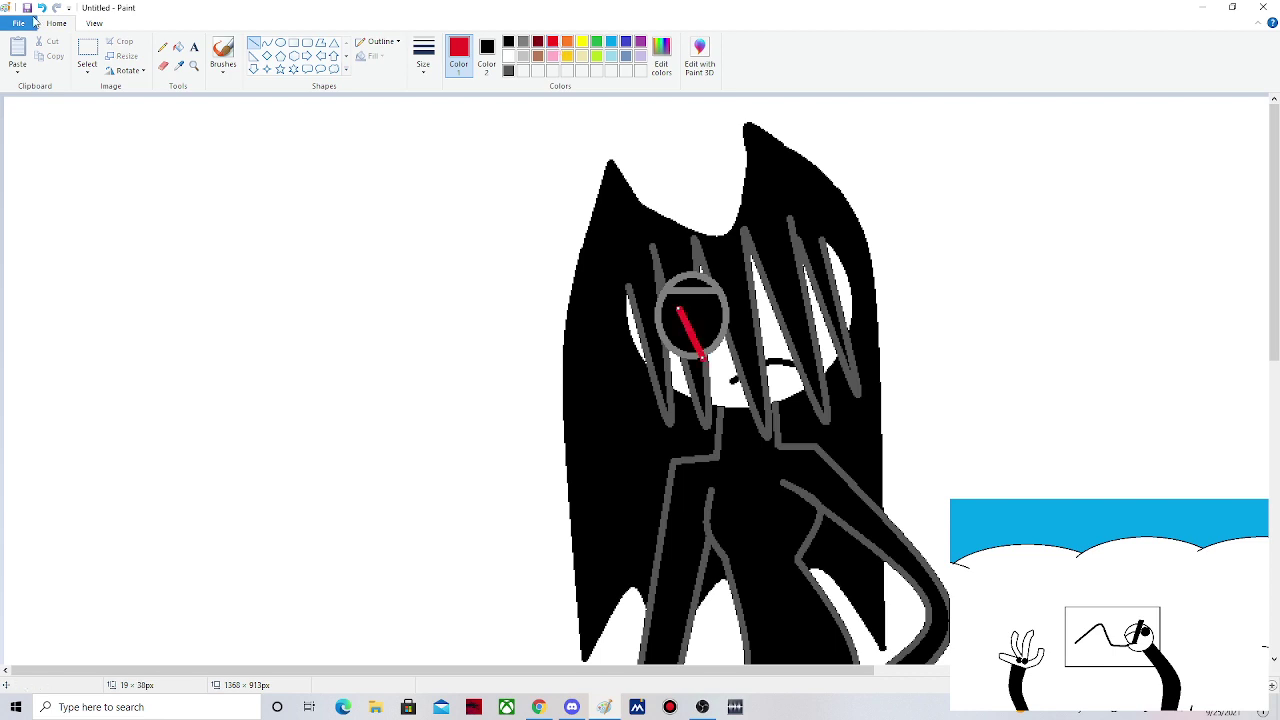
{"action": "left_click", "coordinate": [41, 7]}
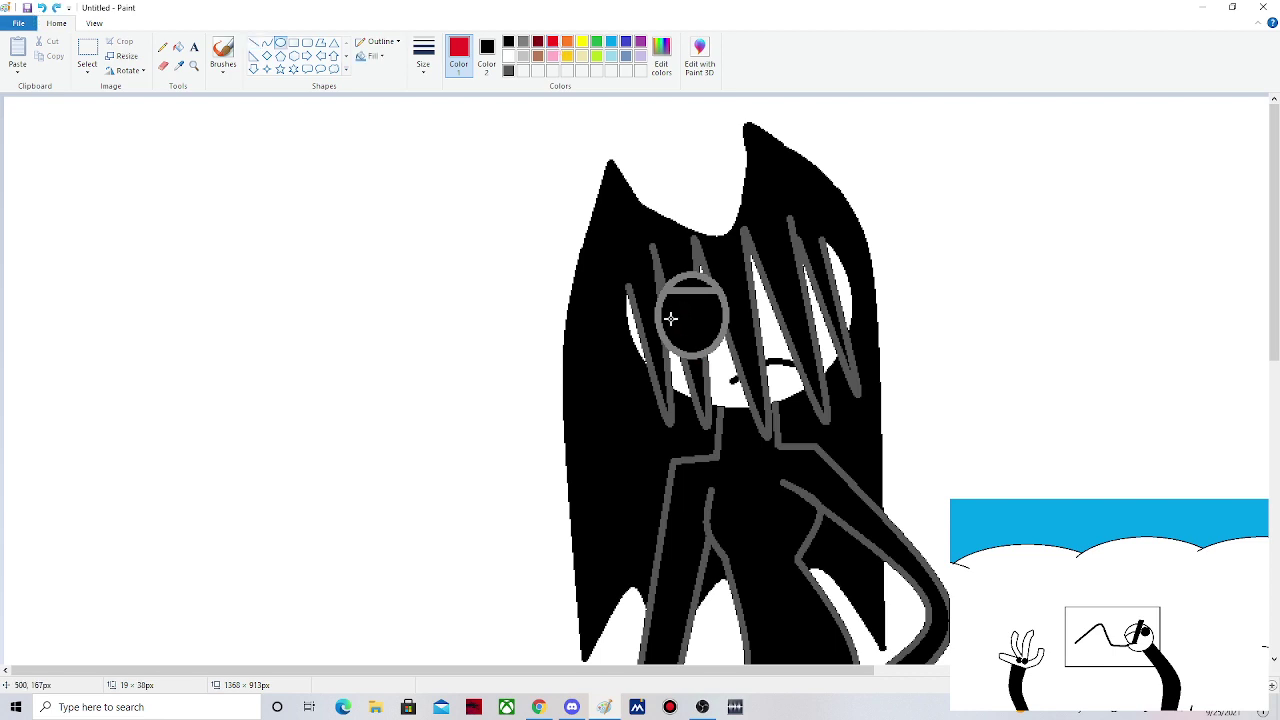
{"action": "mouse_move", "coordinate": [674, 300]}
{"action": "left_mouse_down"}
{"action": "mouse_move", "coordinate": [719, 355]}
{"action": "mouse_move", "coordinate": [692, 316]}
{"action": "left_mouse_up"}
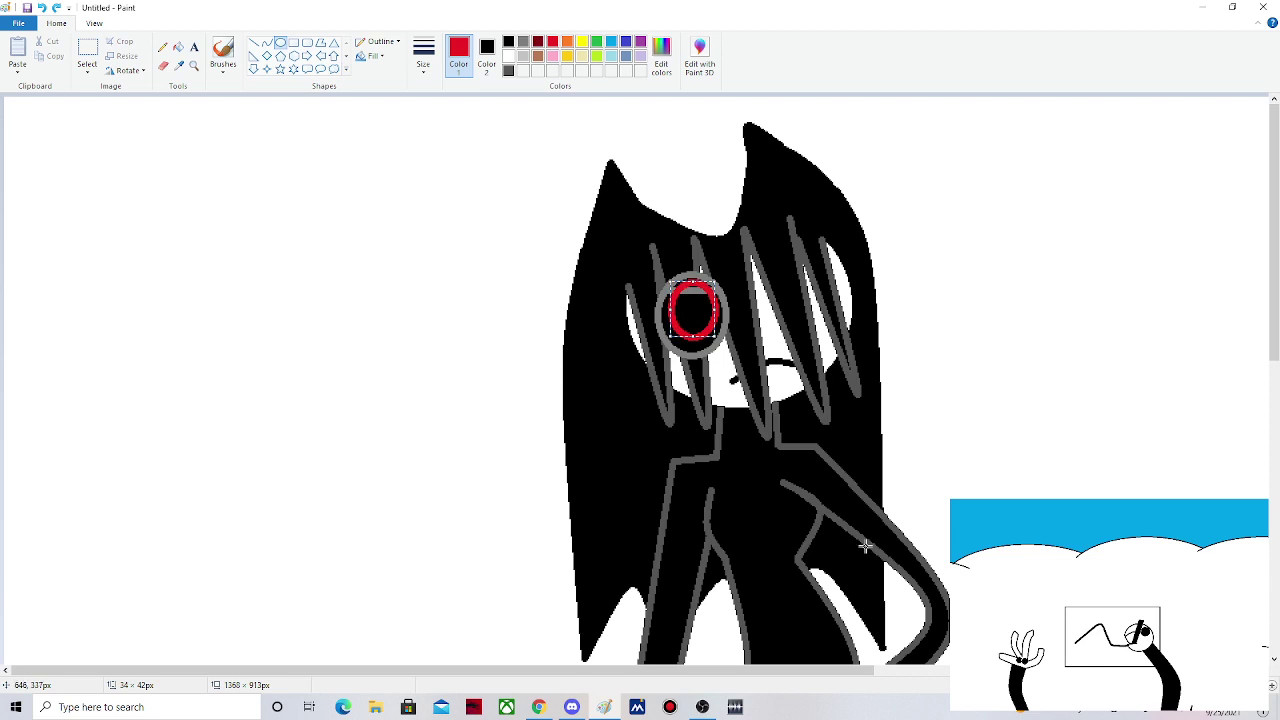
{"action": "left_click", "coordinate": [41, 8]}
{"action": "mouse_move", "coordinate": [679, 289]}
{"action": "left_mouse_down"}
{"action": "mouse_move", "coordinate": [721, 342]}
{"action": "mouse_move", "coordinate": [705, 331]}
{"action": "left_mouse_up"}
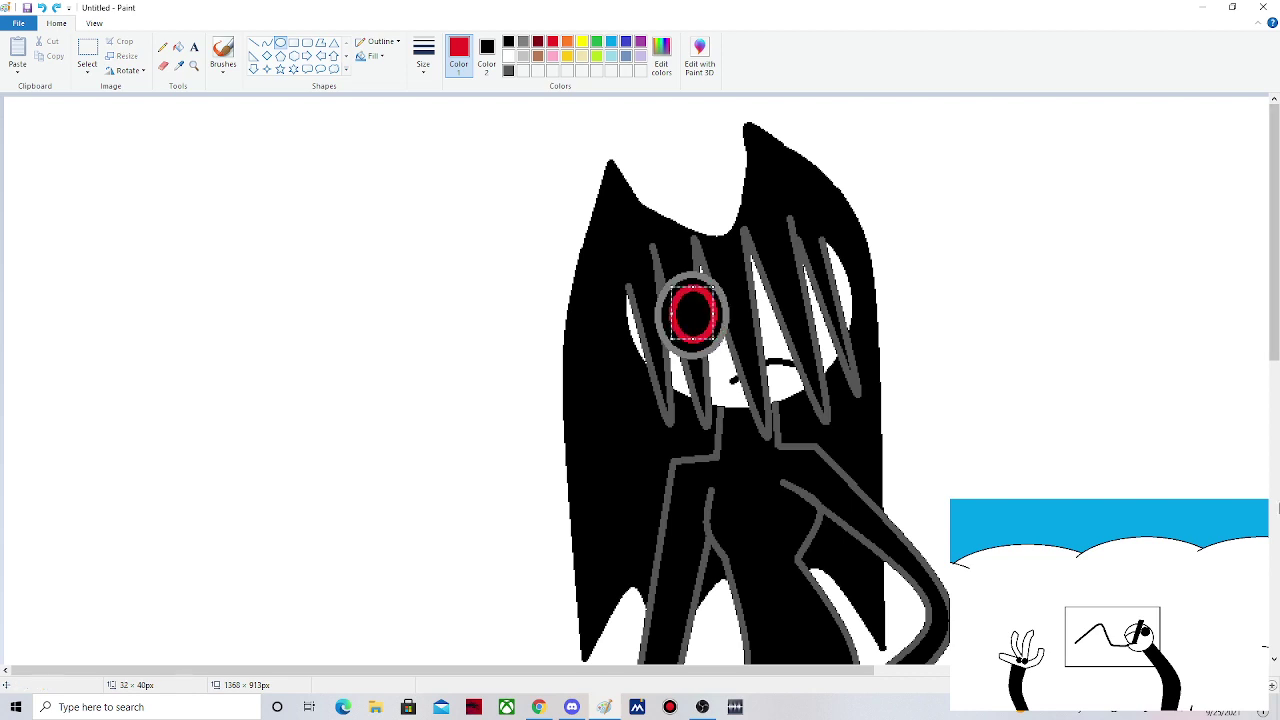
{"action": "left_click", "coordinate": [1200, 491]}
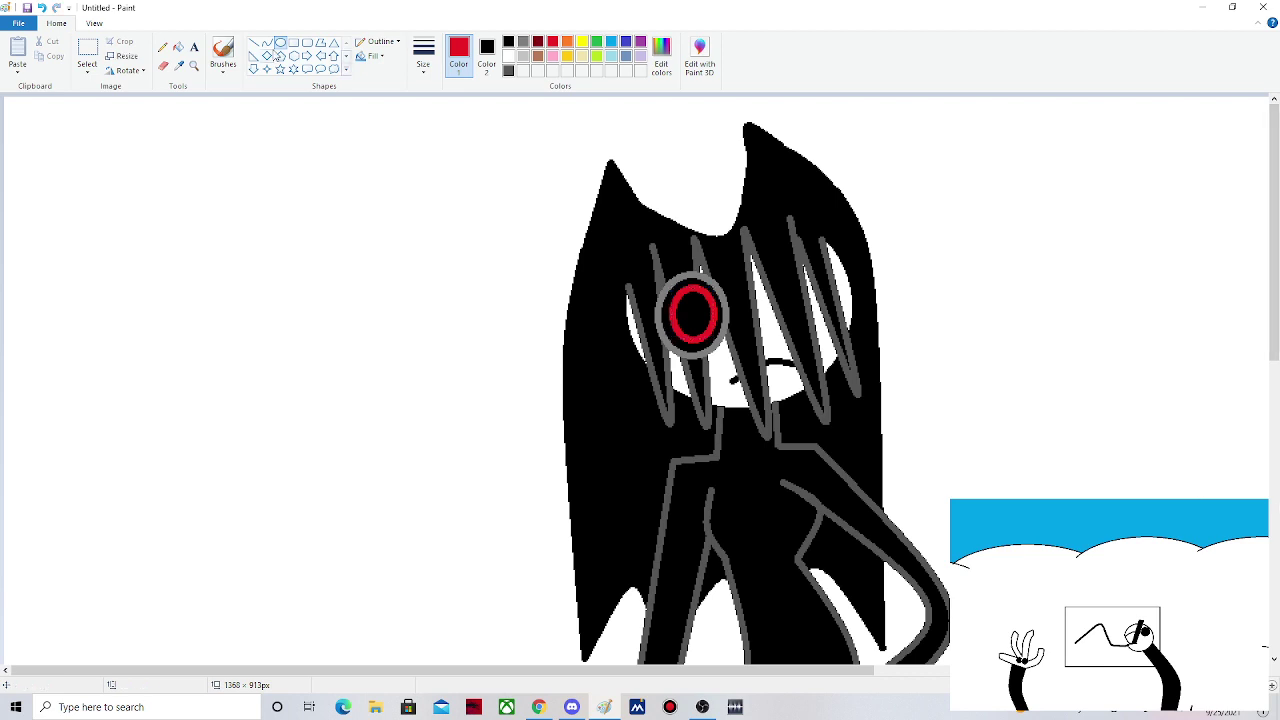
- Draw a grey eyelid line across the left eye through the upper iris and fill the area above it with black
{"action": "left_click", "coordinate": [254, 42]}
{"action": "left_click", "coordinate": [522, 42]}
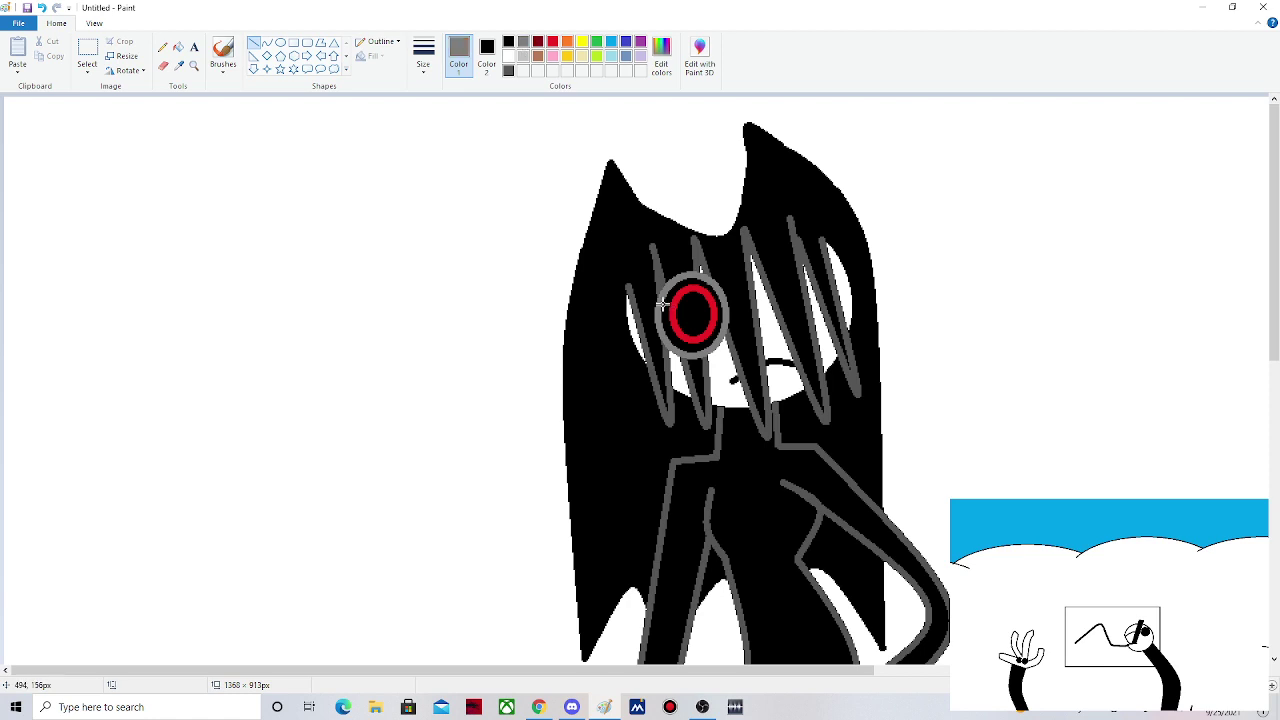
{"action": "left_click_drag", "start_coordinate": [662, 304], "coordinate": [722, 307]}
{"action": "left_click", "coordinate": [993, 324]}
{"action": "left_click", "coordinate": [178, 46]}
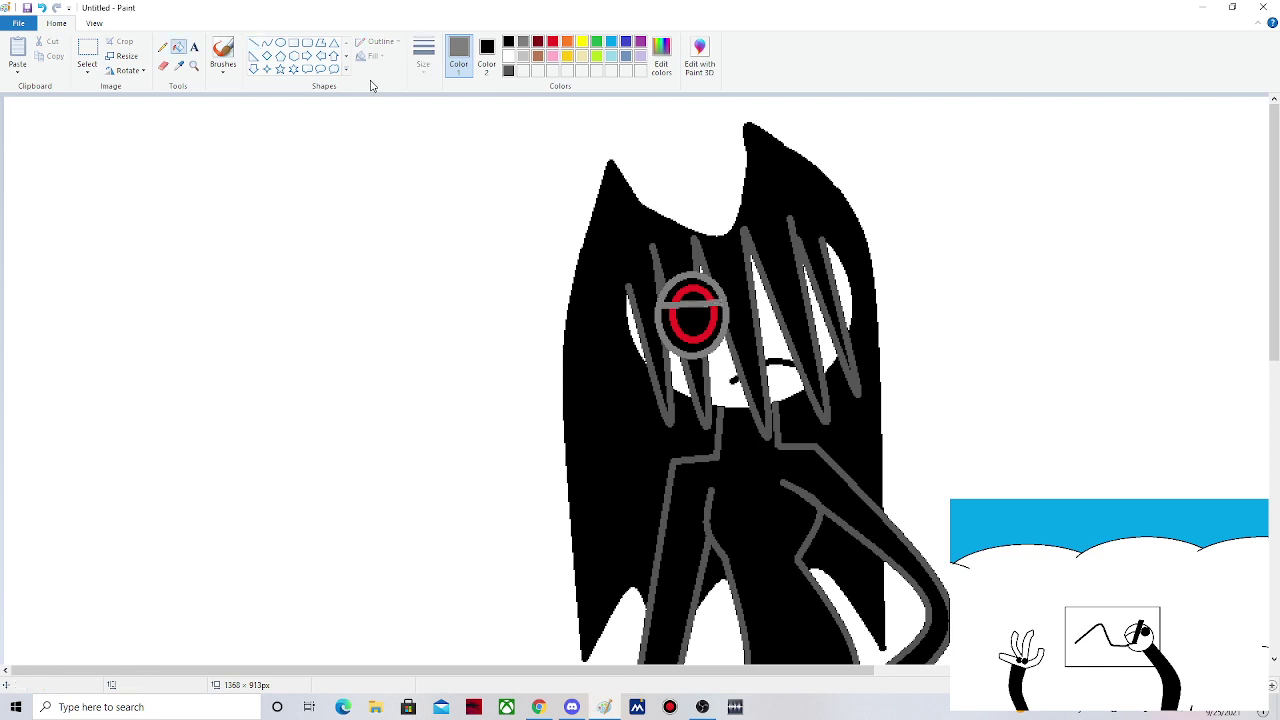
{"action": "left_click", "coordinate": [508, 41]}
{"action": "left_click", "coordinate": [696, 288]}
- Draw a slanted, curved grey eyebrow about 73 × 25 px above the left eye
{"action": "left_click", "coordinate": [254, 43]}
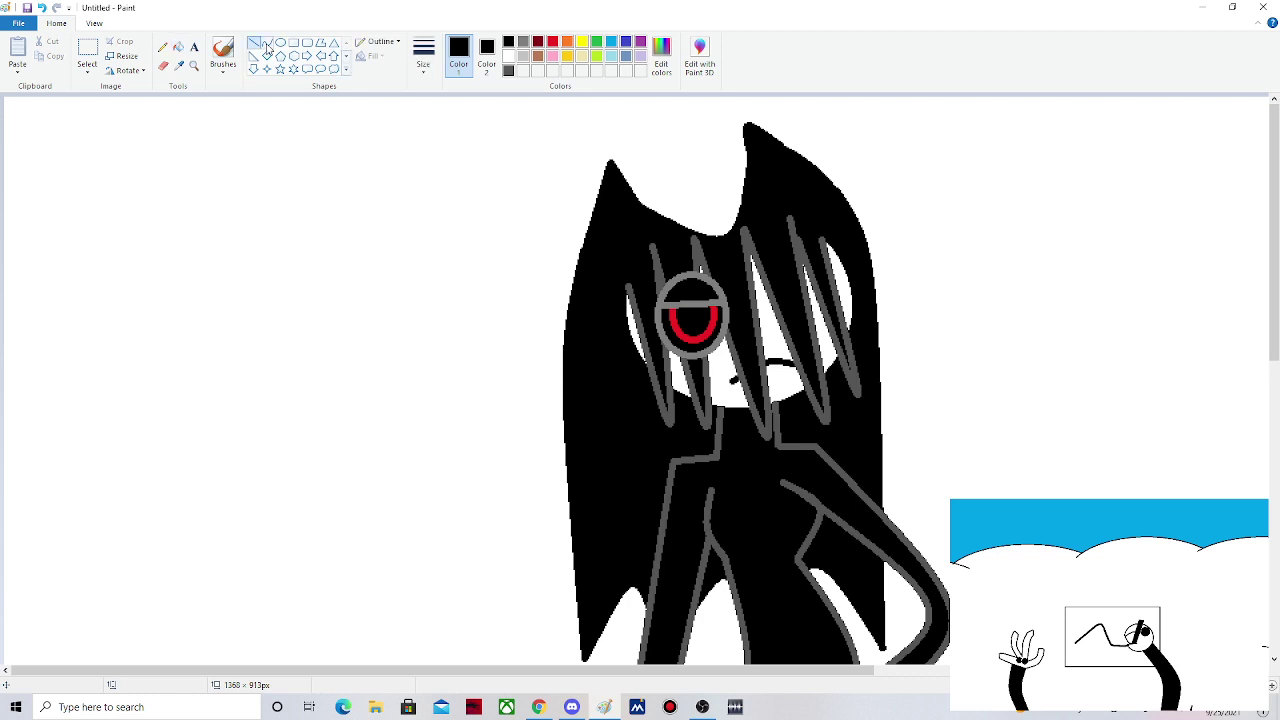
{"action": "left_click", "coordinate": [267, 45]}
{"action": "left_click", "coordinate": [523, 42]}
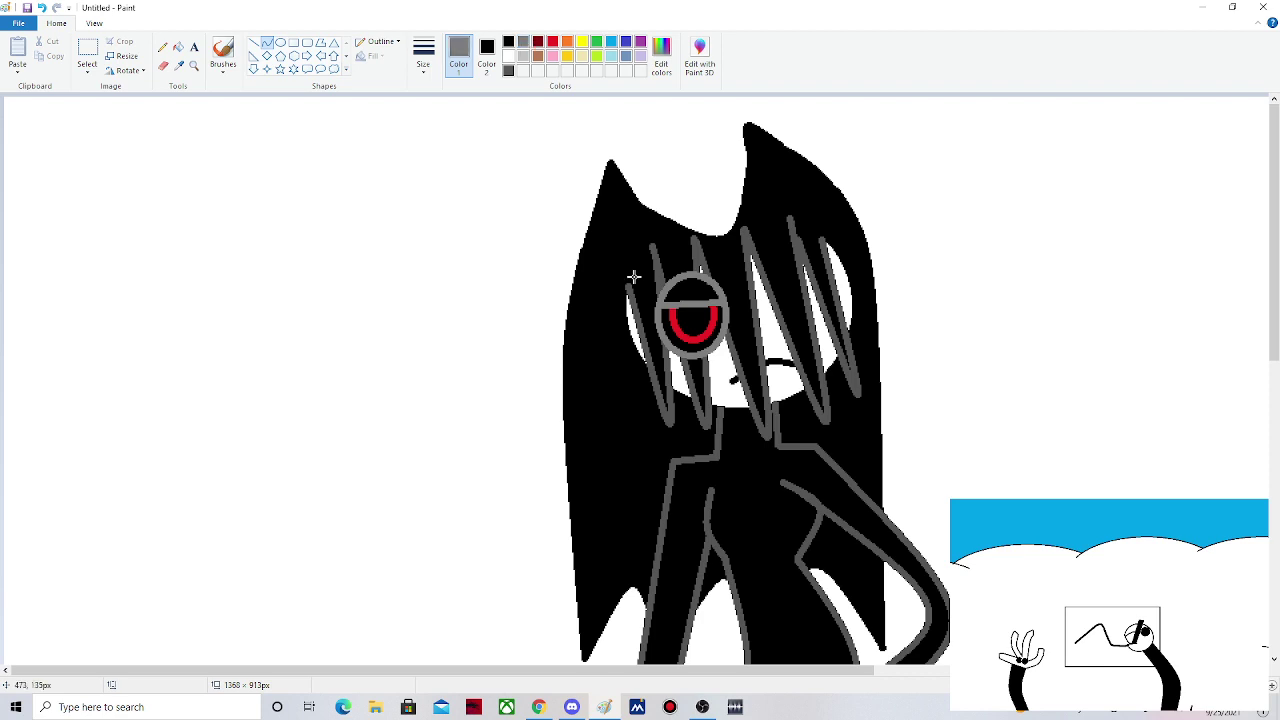
{"action": "left_click_drag", "start_coordinate": [640, 236], "coordinate": [744, 262]}
{"action": "mouse_move", "coordinate": [700, 255]}
{"action": "left_mouse_down"}
{"action": "mouse_move", "coordinate": [708, 270]}
{"action": "mouse_move", "coordinate": [716, 260]}
{"action": "left_mouse_up"}
{"action": "left_click_drag", "start_coordinate": [716, 260], "coordinate": [724, 268]}
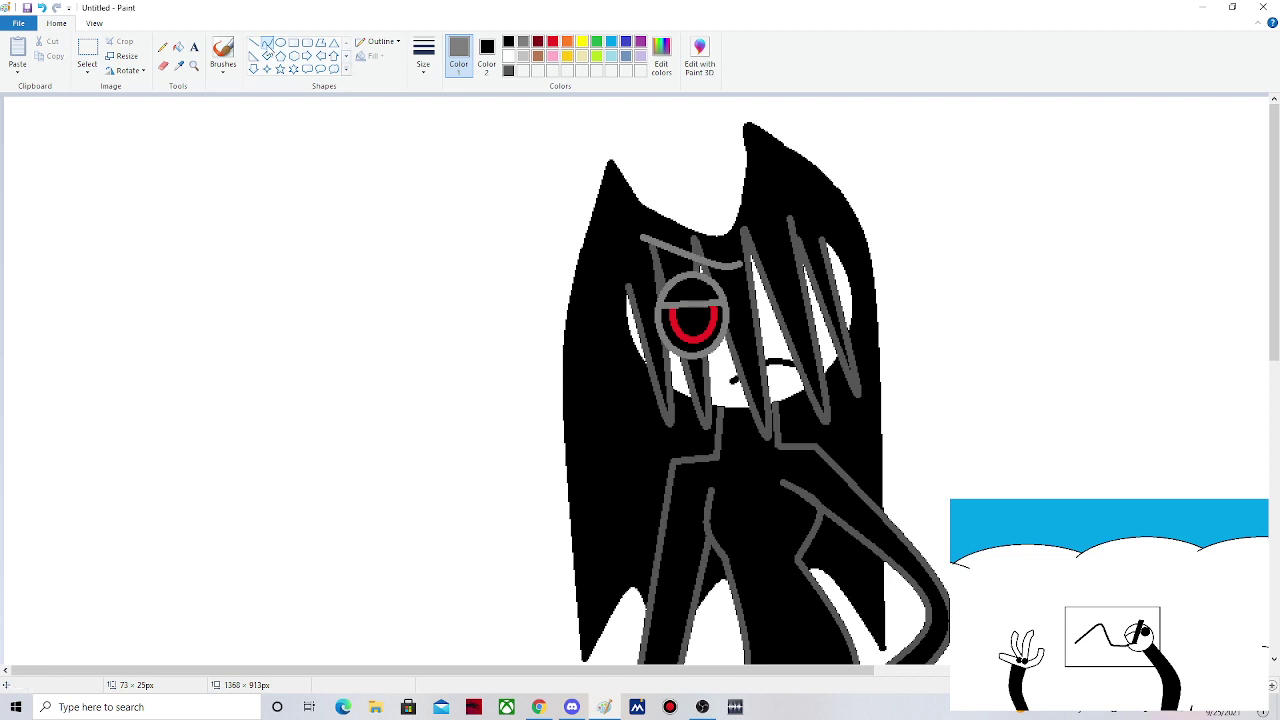
{"action": "left_click", "coordinate": [267, 43]}
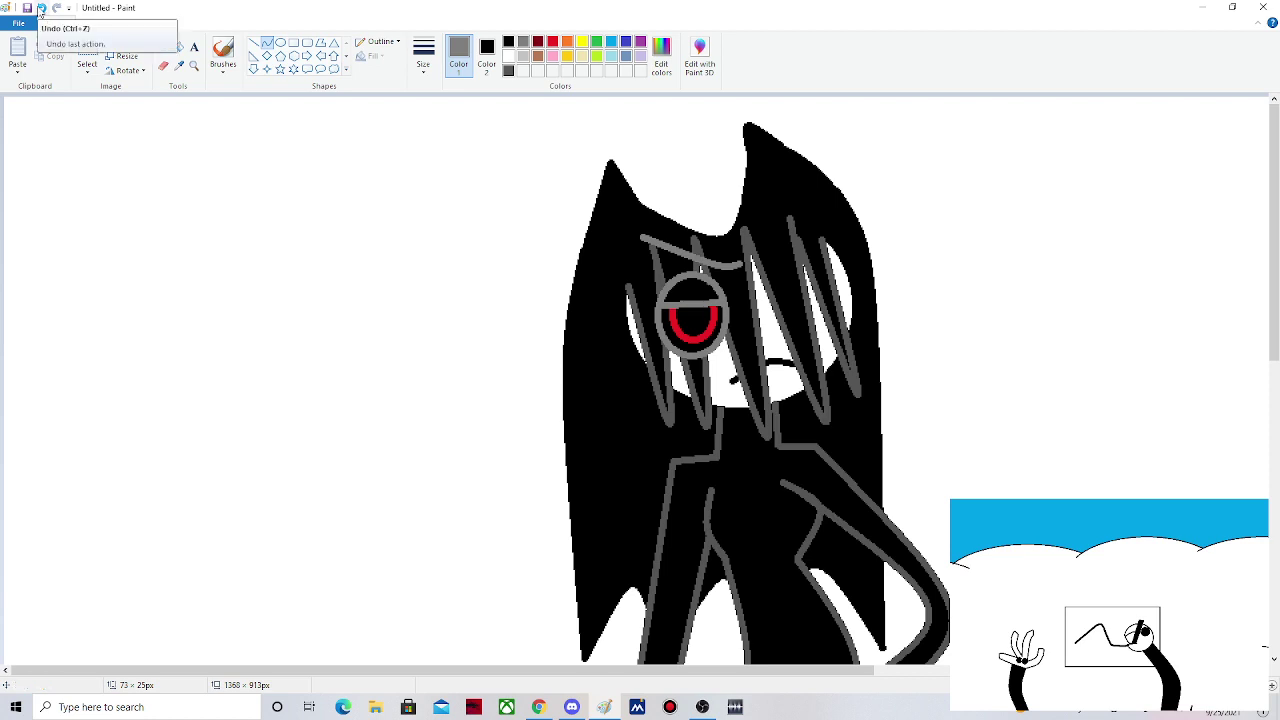
- Switch to Chrome and open the comic "Inka's Birthday Gift" from the DeviantArt gallery at full size
{"action": "left_click", "coordinate": [537, 708]}
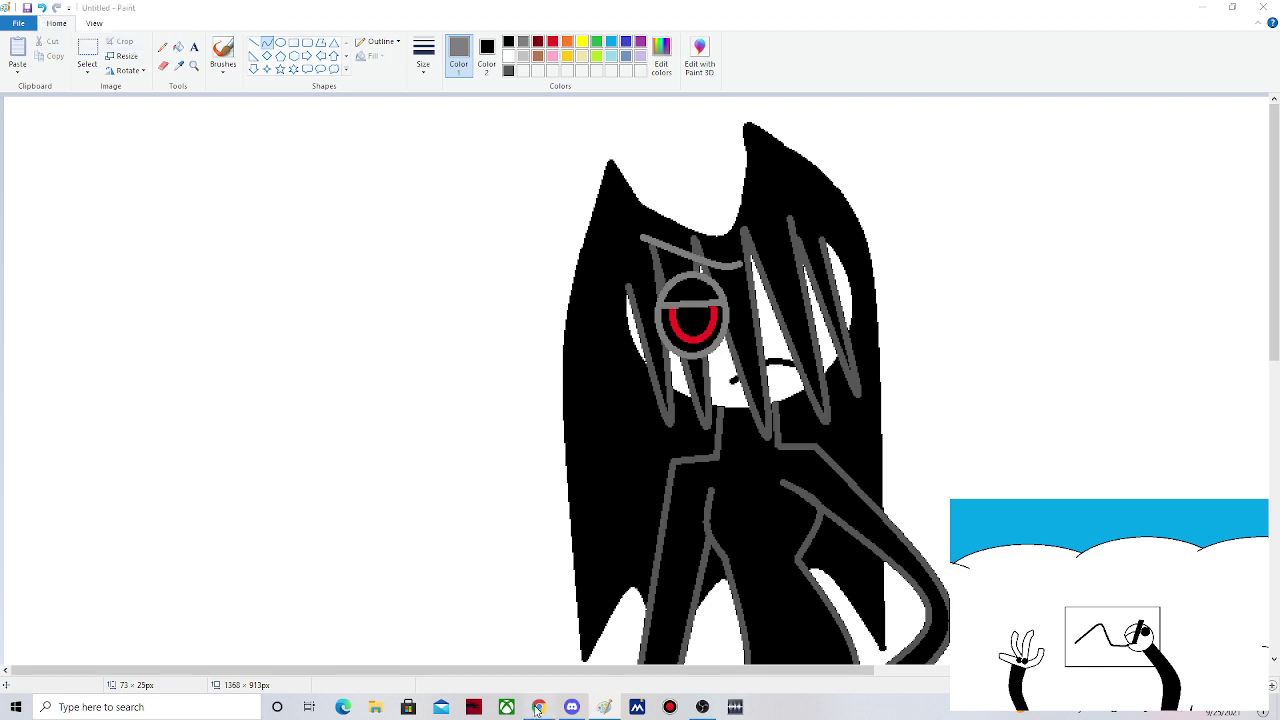
{"action": "left_click", "coordinate": [537, 708]}
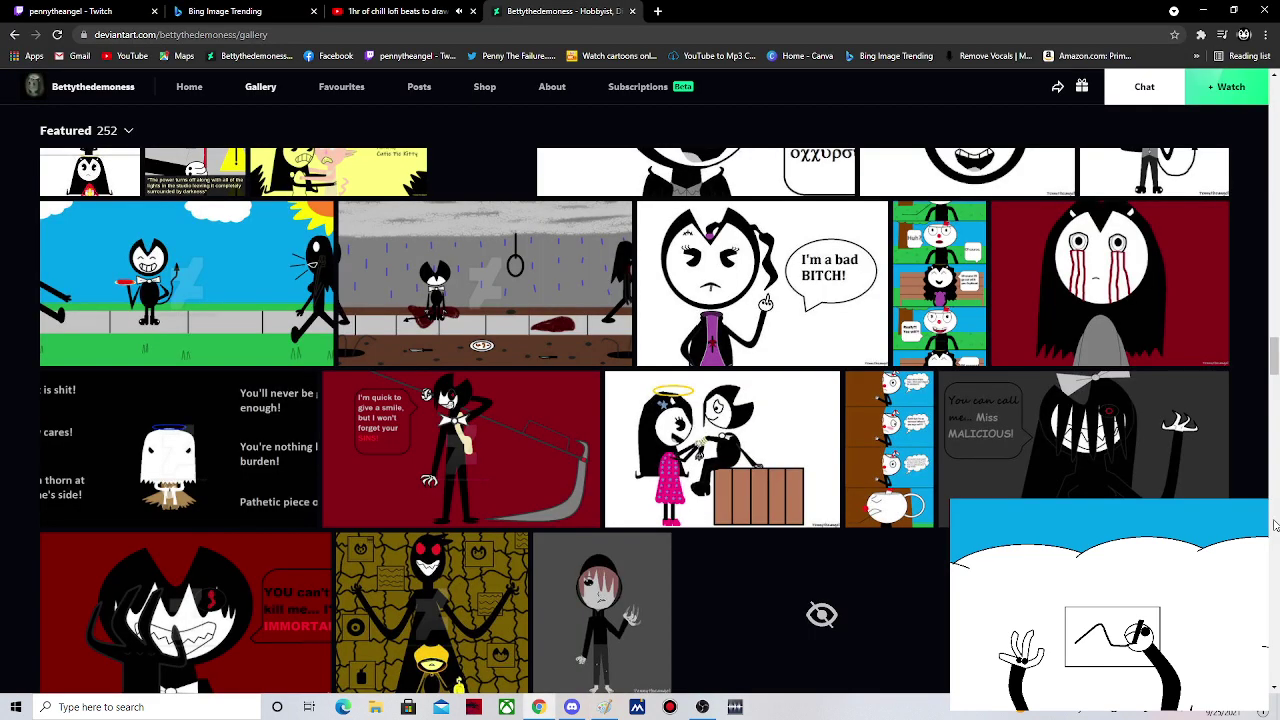
{"action": "scroll", "coordinate": [1275, 525], "scroll_direction": "up", "scroll_amount": 5}
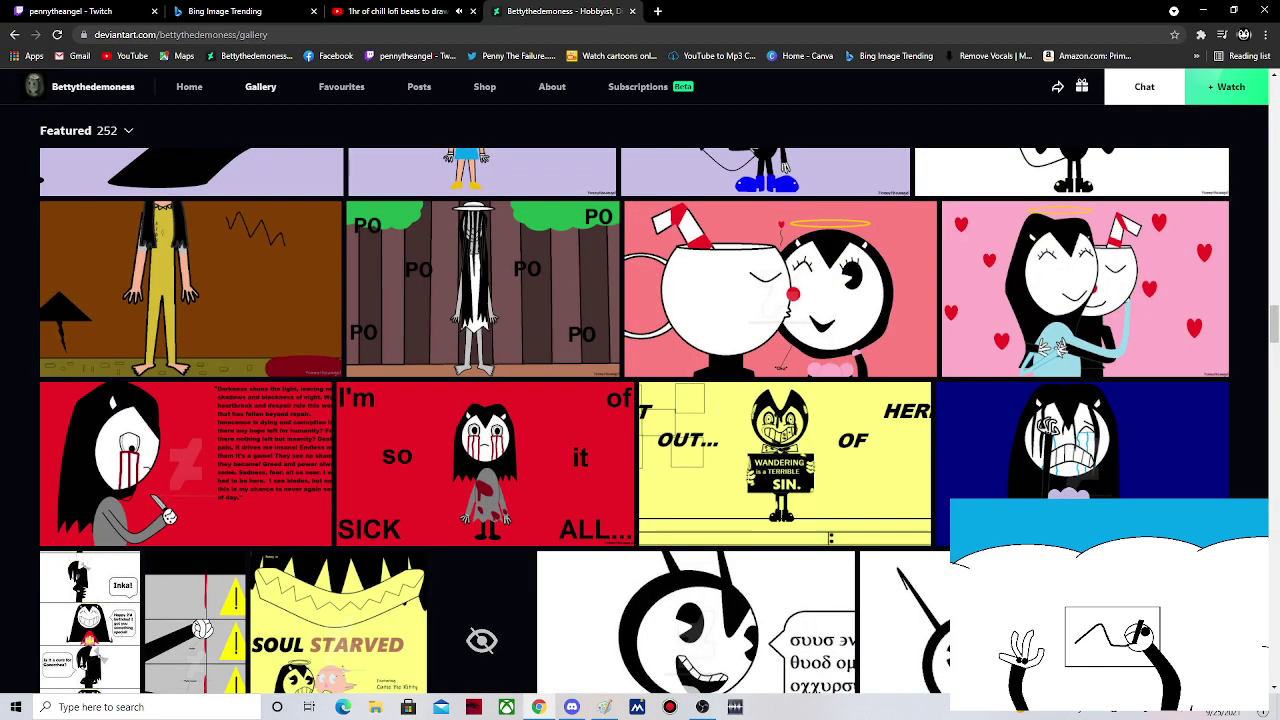
{"action": "left_click", "coordinate": [798, 372]}
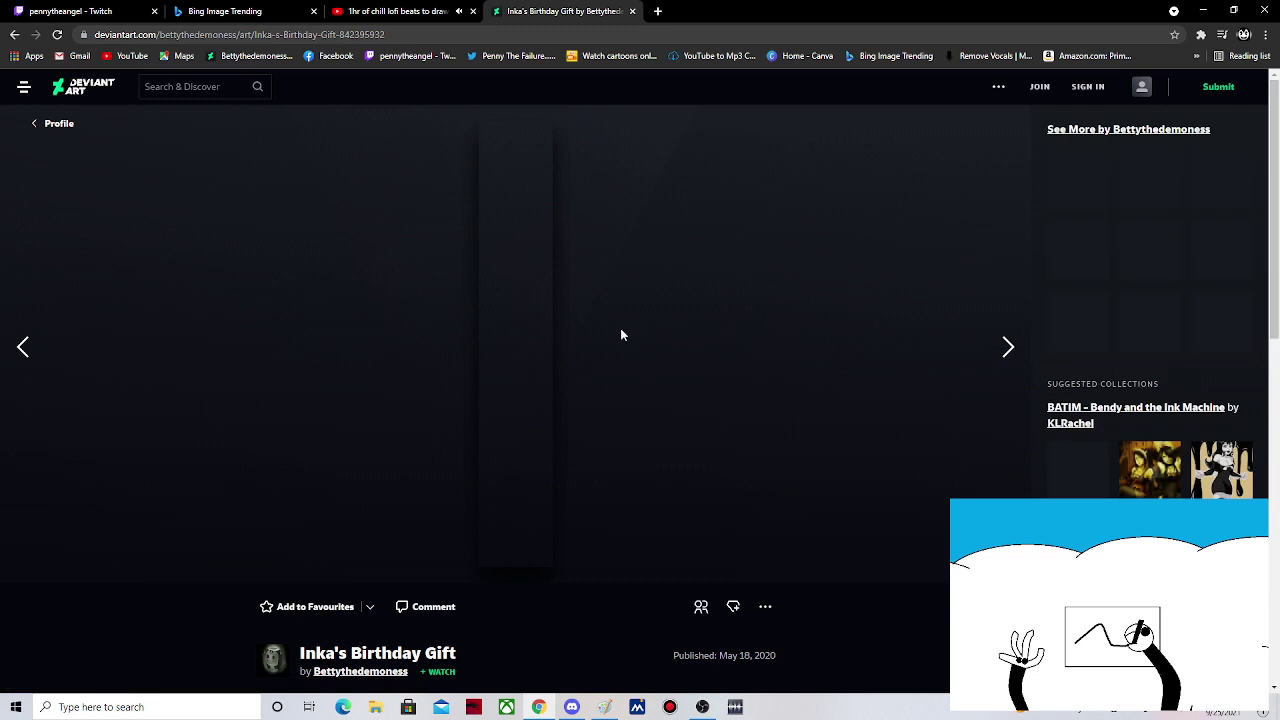
{"action": "left_click", "coordinate": [534, 351]}
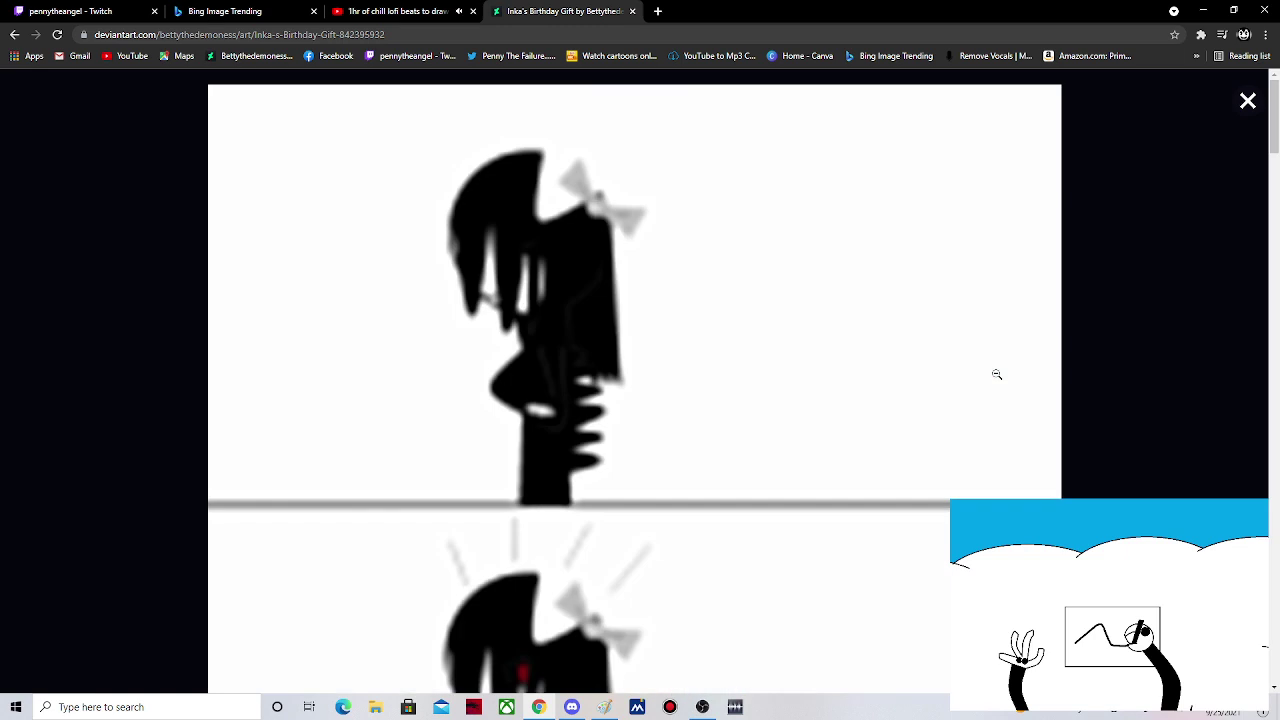
- Examine how the black-haired character's eyes and fringe are drawn across the comic's panels, and return to Paint
{"action": "scroll", "coordinate": [1006, 252], "scroll_direction": "down", "scroll_amount": 1}
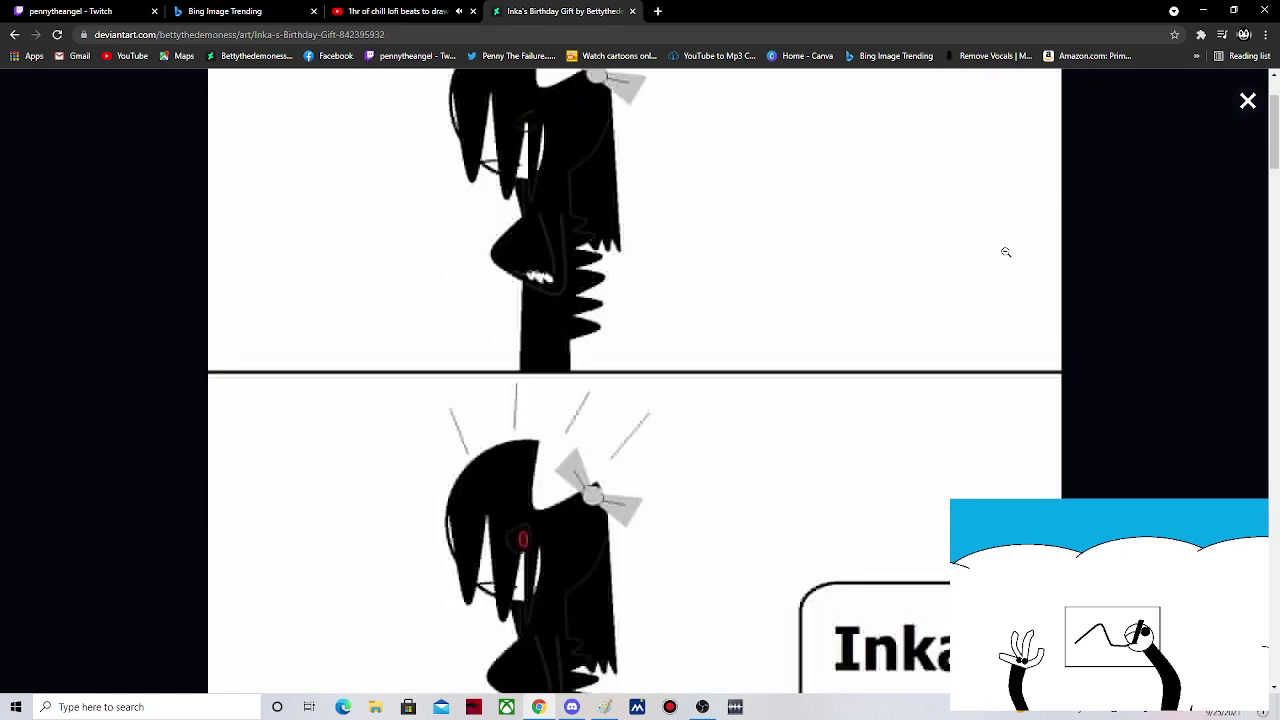
{"action": "scroll", "coordinate": [1006, 252], "scroll_direction": "up", "scroll_amount": 1}
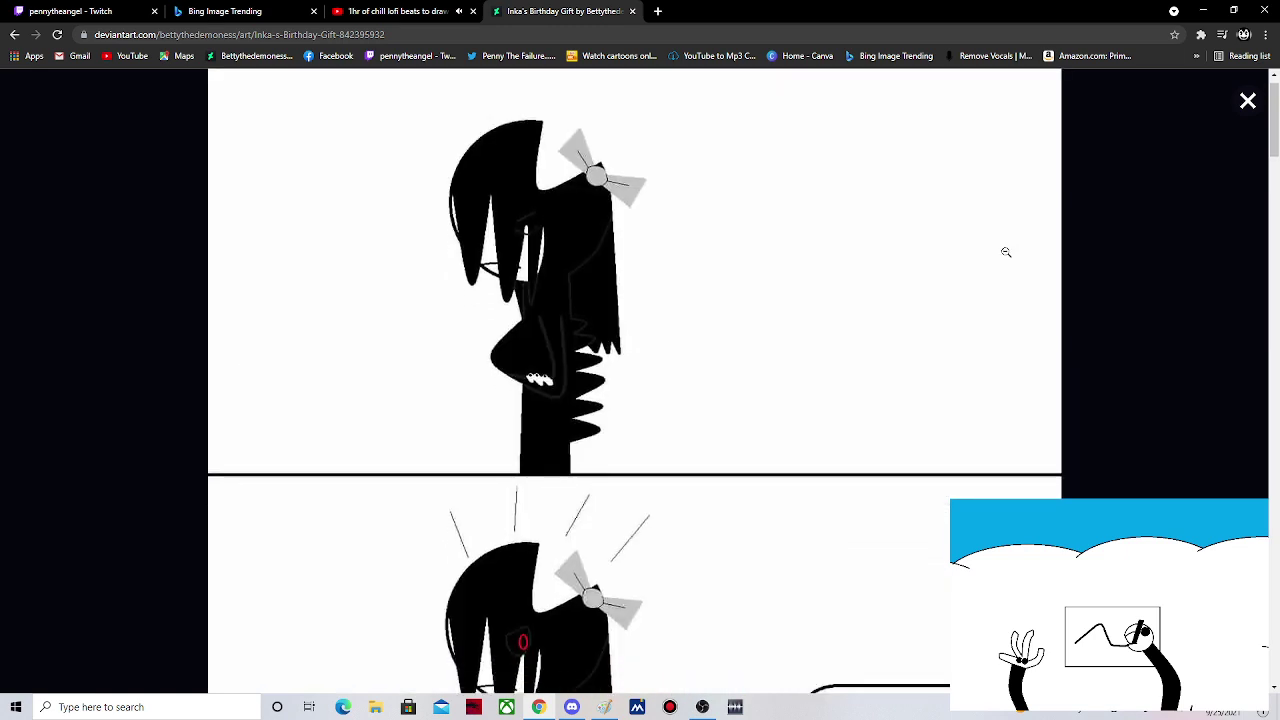
{"action": "scroll", "coordinate": [1037, 288], "scroll_direction": "up", "scroll_amount": 1}
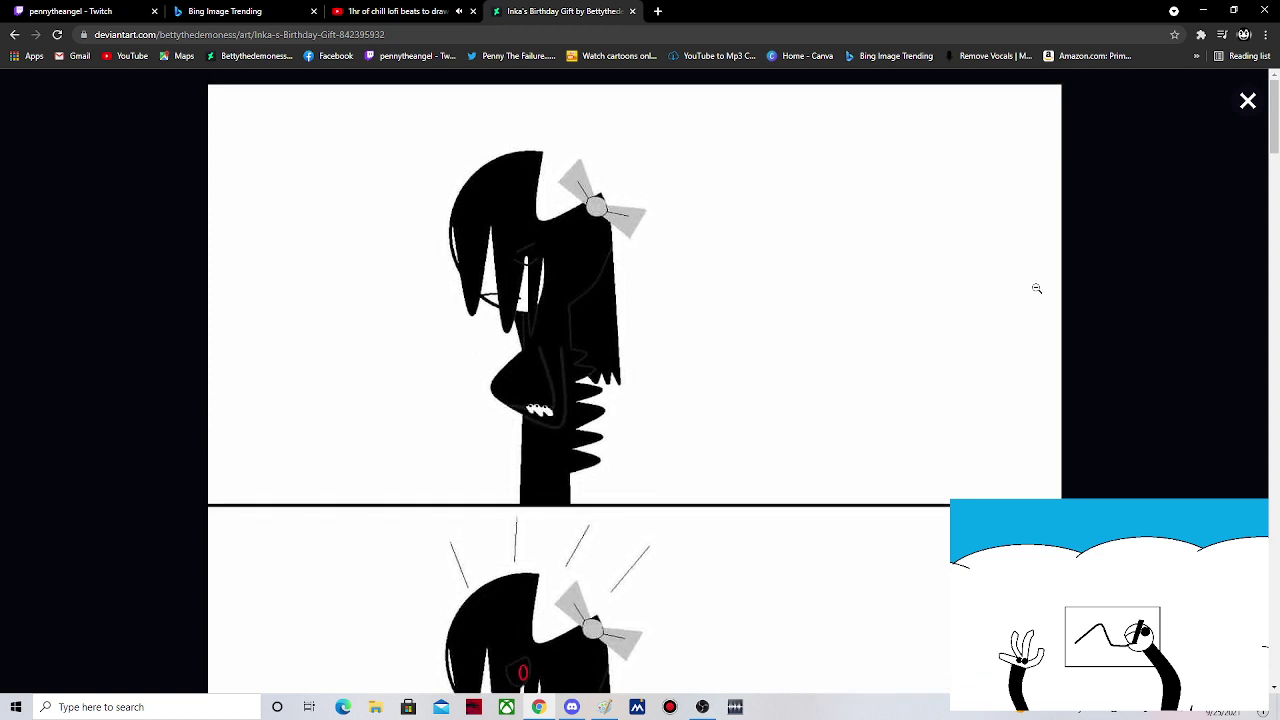
{"action": "scroll", "coordinate": [1037, 288], "scroll_direction": "down", "scroll_amount": 2}
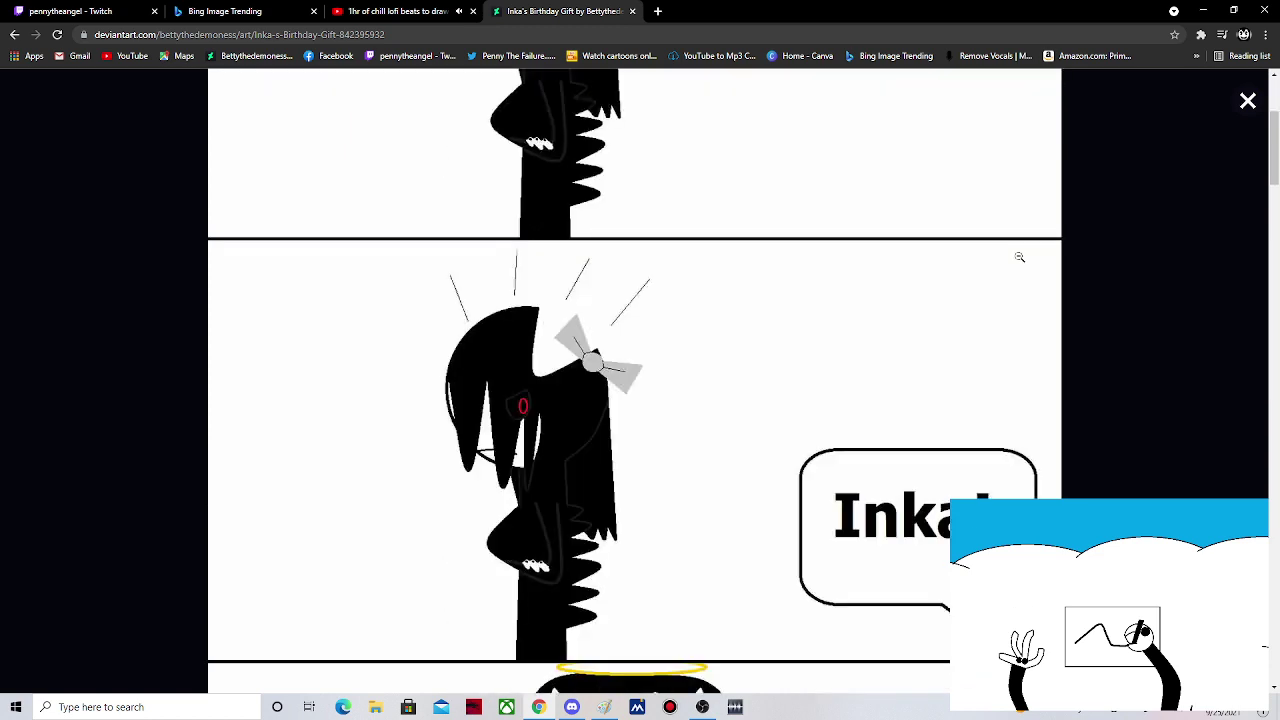
{"action": "scroll", "coordinate": [1019, 257], "scroll_direction": "down", "scroll_amount": 10}
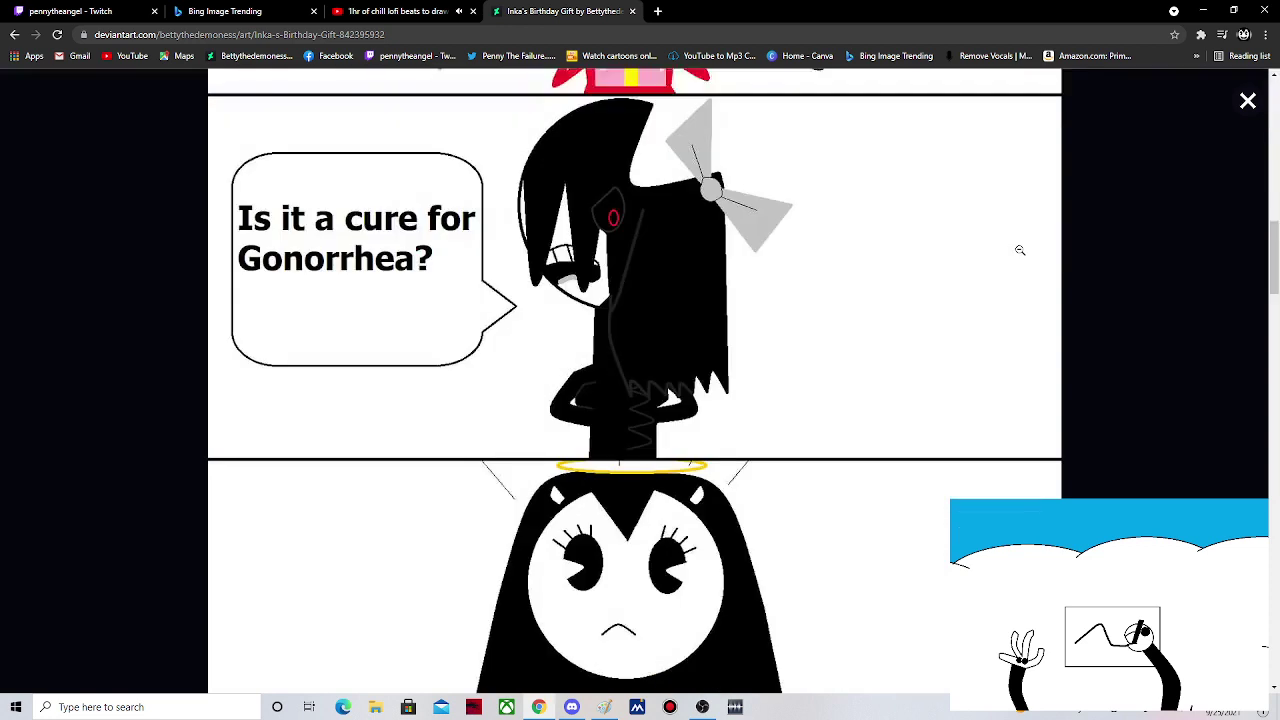
{"action": "scroll", "coordinate": [1019, 249], "scroll_direction": "down", "scroll_amount": 1}
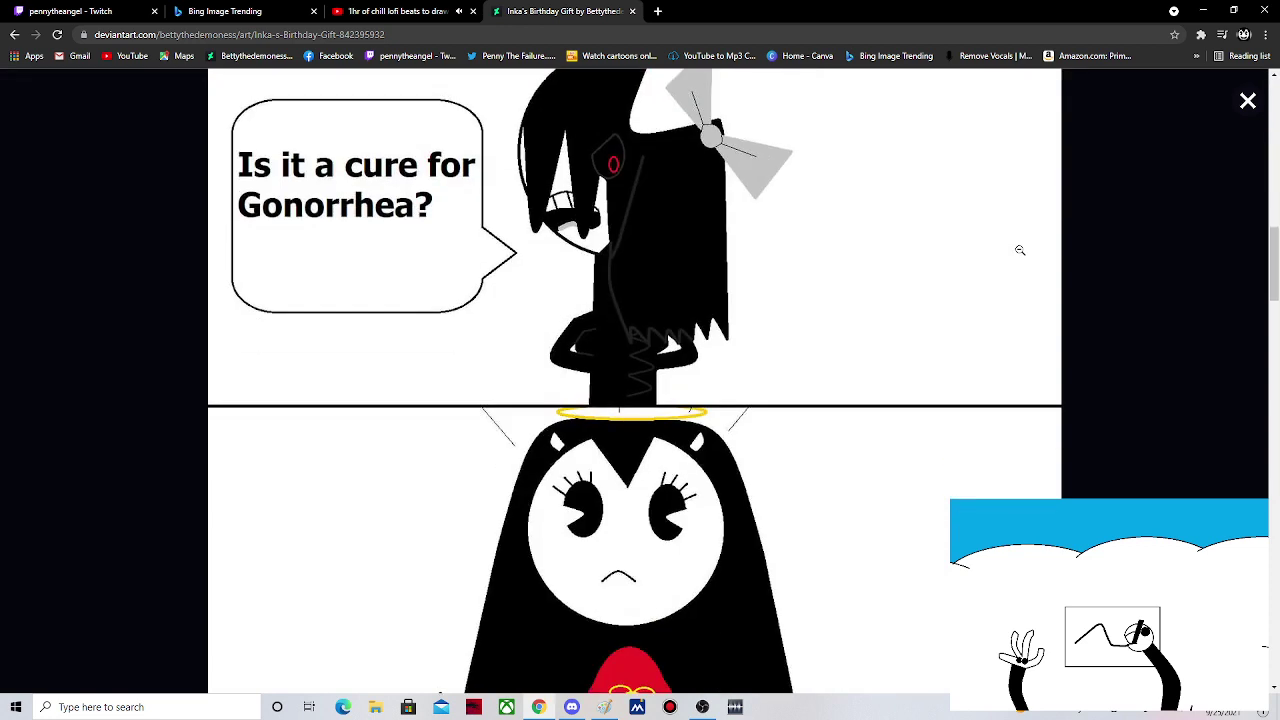
{"action": "scroll", "coordinate": [1019, 249], "scroll_direction": "down", "scroll_amount": 10}
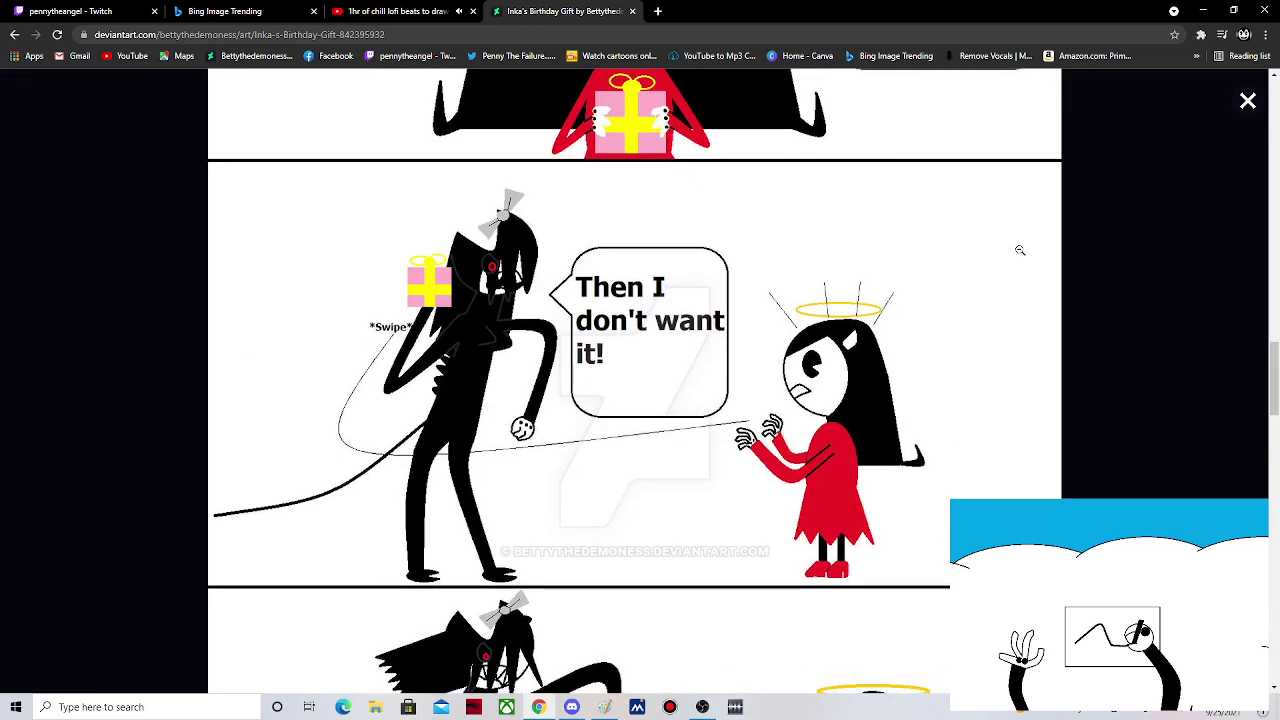
{"action": "scroll", "coordinate": [1019, 249], "scroll_direction": "down", "scroll_amount": 1}
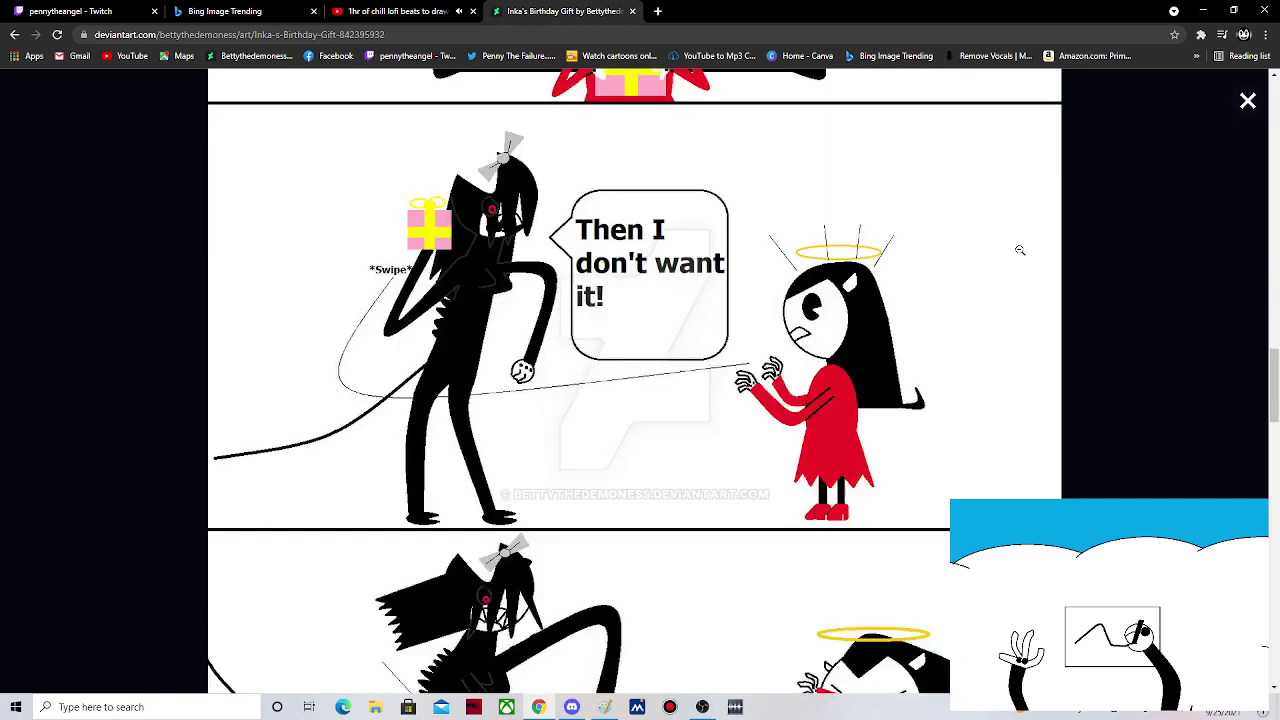
{"action": "scroll", "coordinate": [1019, 249], "scroll_direction": "down", "scroll_amount": 2}
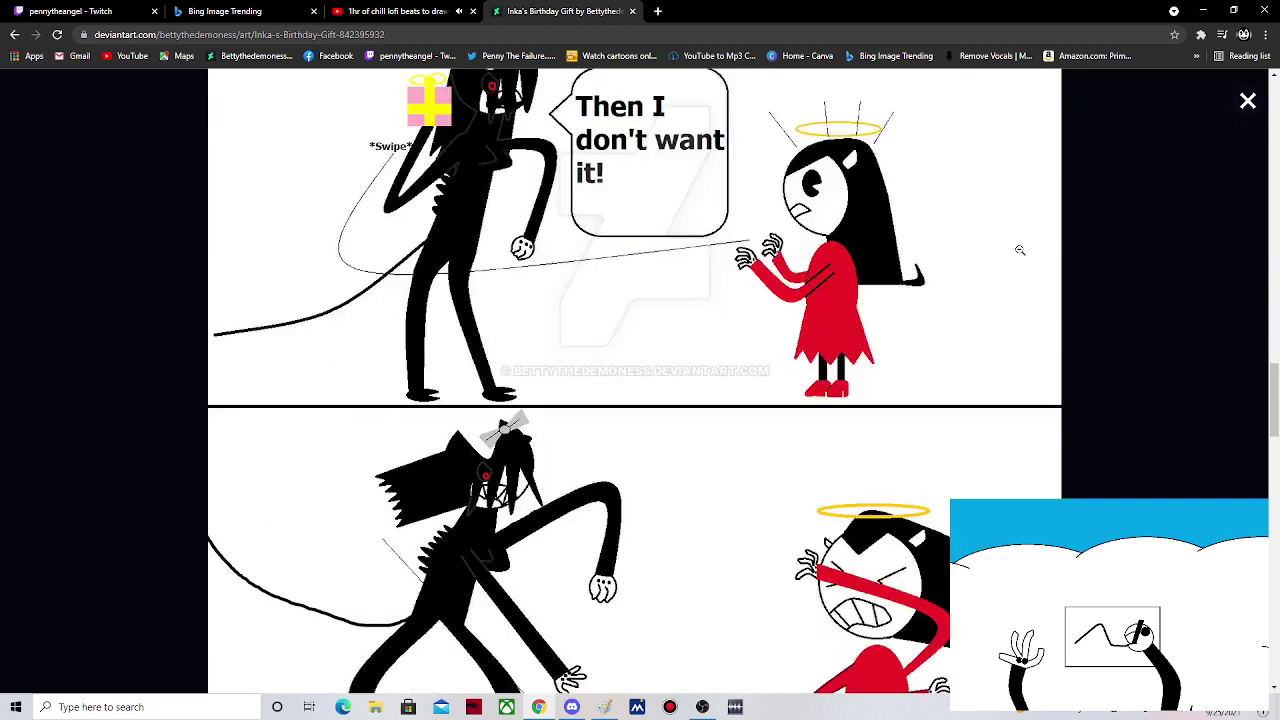
{"action": "scroll", "coordinate": [1019, 249], "scroll_direction": "up", "scroll_amount": 1}
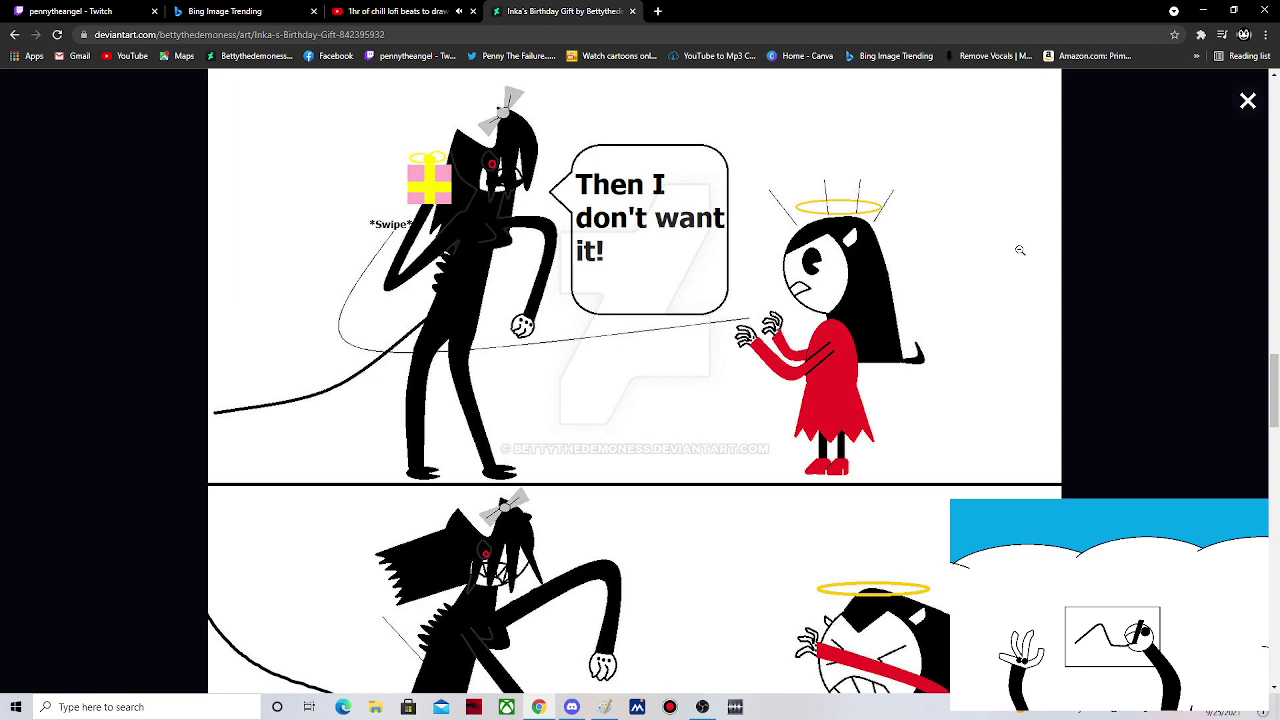
{"action": "scroll", "coordinate": [1019, 249], "scroll_direction": "down", "scroll_amount": 10}
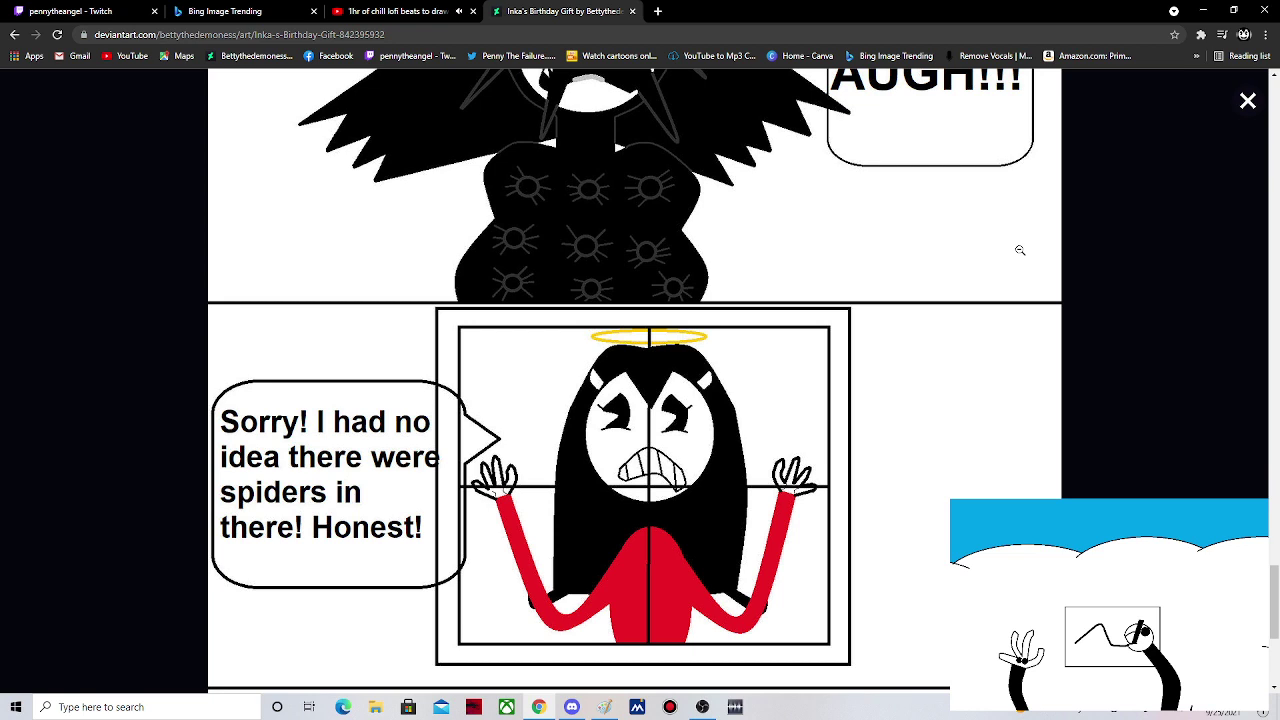
{"action": "scroll", "coordinate": [1019, 249], "scroll_direction": "down", "scroll_amount": 4}
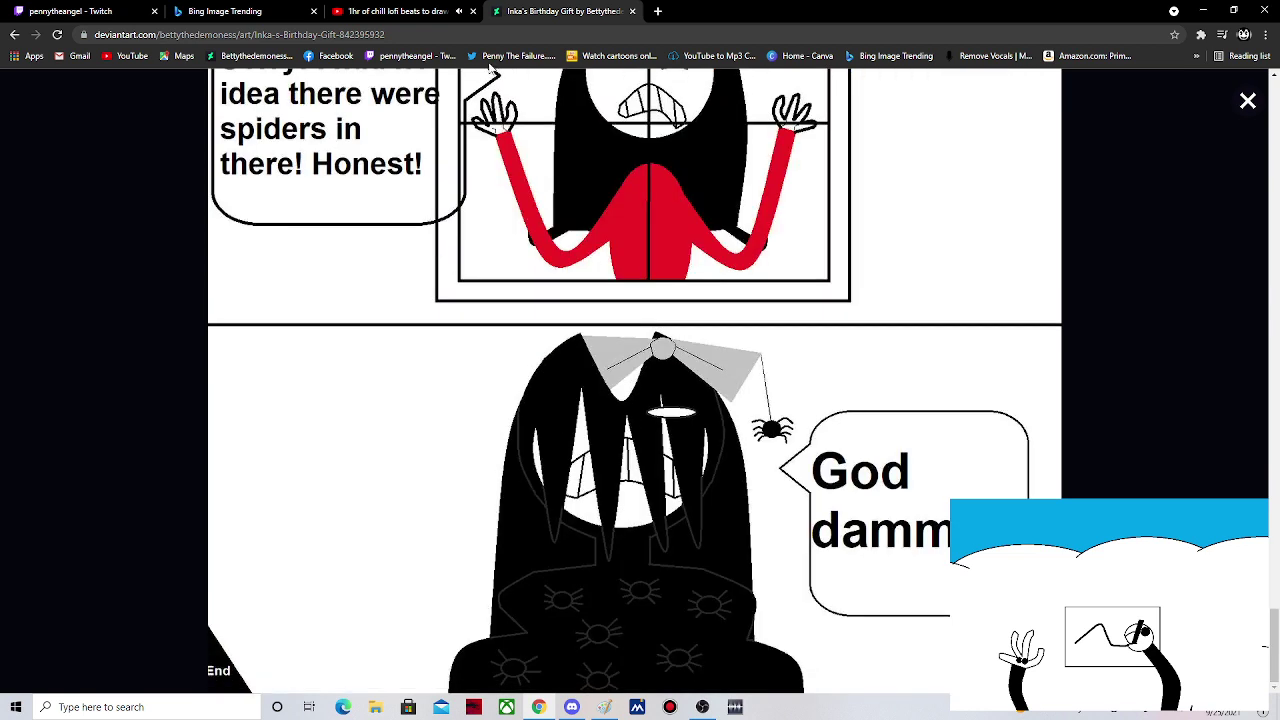
{"action": "left_click", "coordinate": [1207, 12]}
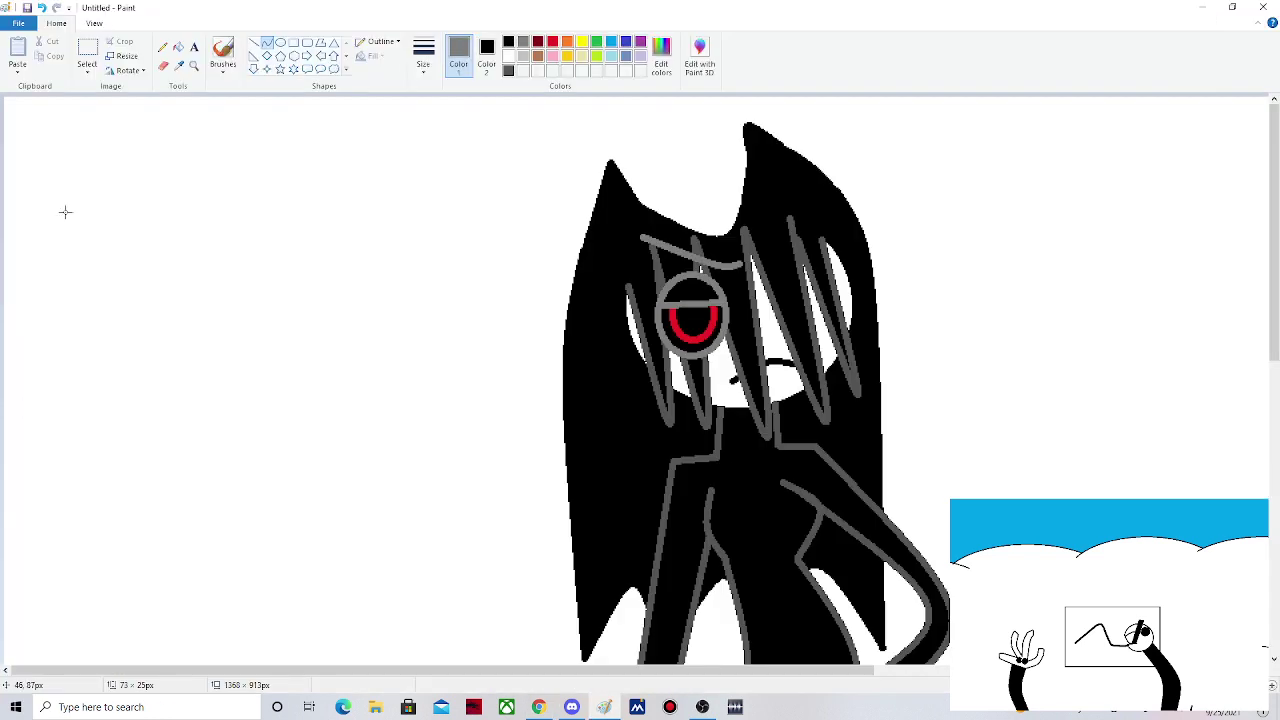
- Undo the eyebrow curve, the black eyelid fill and the grey line across the left eye
{"action": "left_click", "coordinate": [42, 8]}
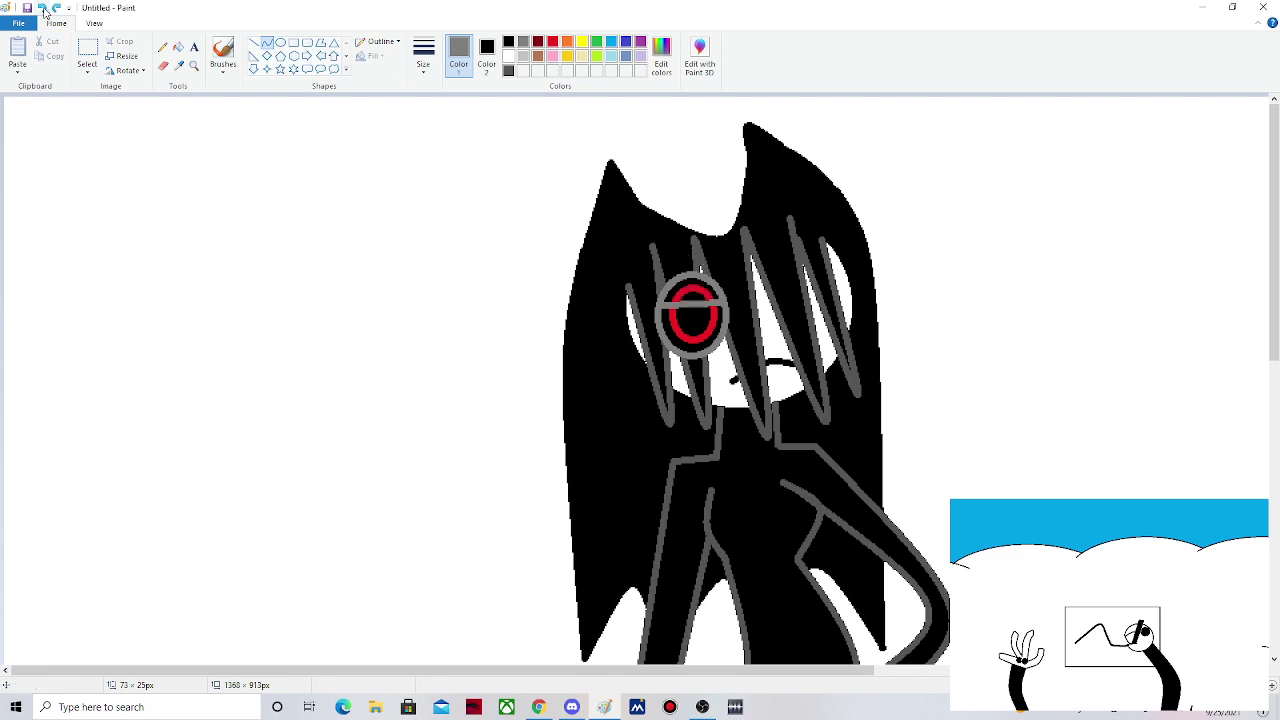
{"action": "left_click", "coordinate": [43, 9]}
{"action": "left_click", "coordinate": [254, 43]}
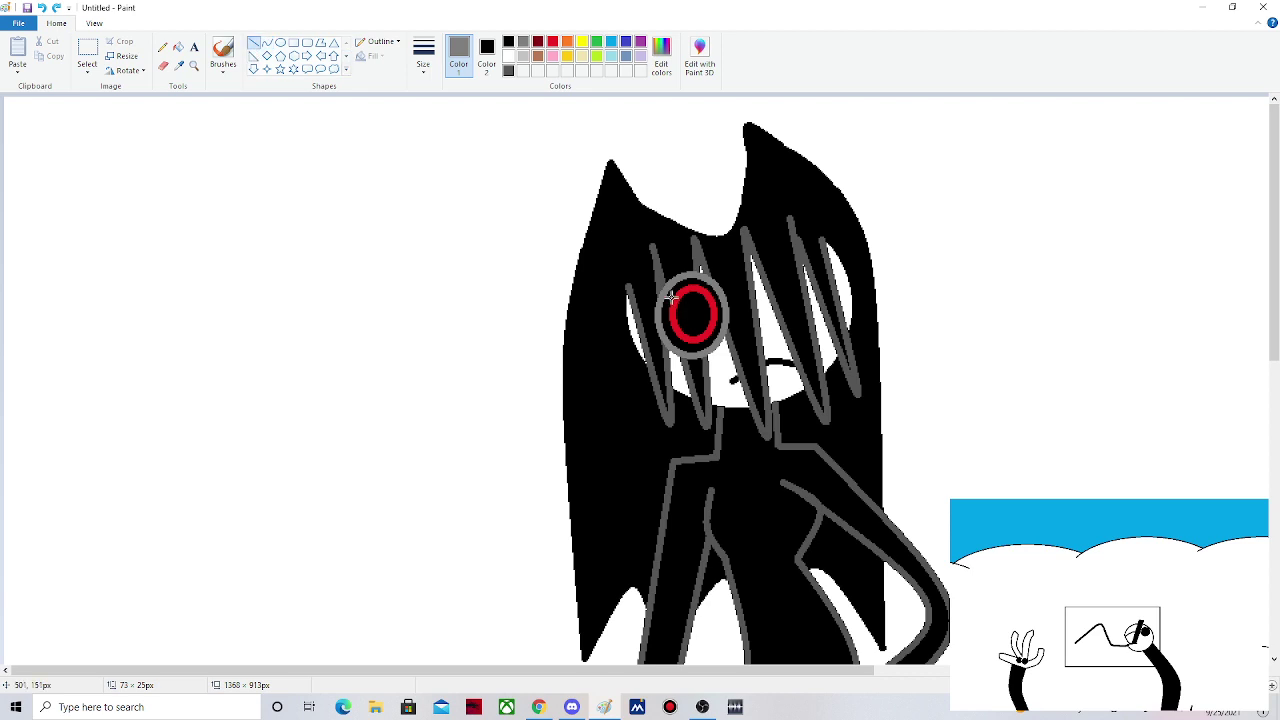
- Check the comic in Chrome, return to Paint and draw a light grey oval bow knot about 29 × 19 px on the right hair peak
{"action": "left_click", "coordinate": [538, 707]}
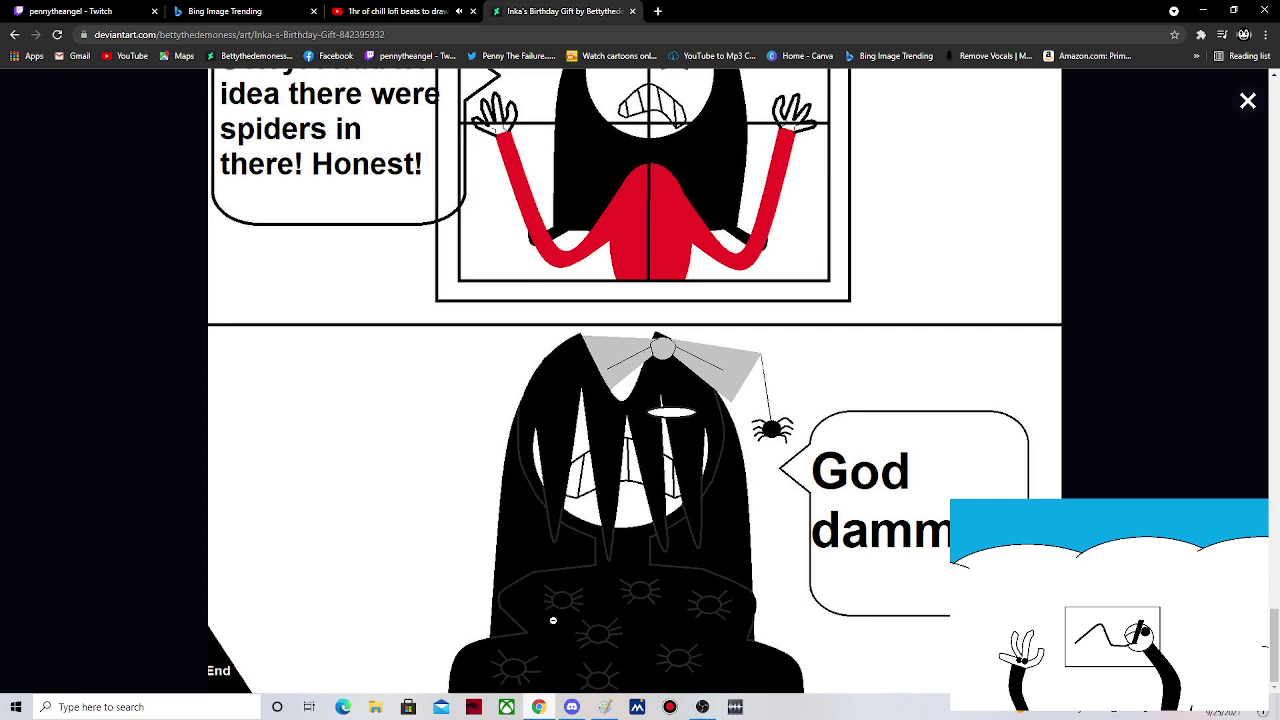
{"action": "scroll", "coordinate": [553, 620], "scroll_direction": "down", "scroll_amount": 5}
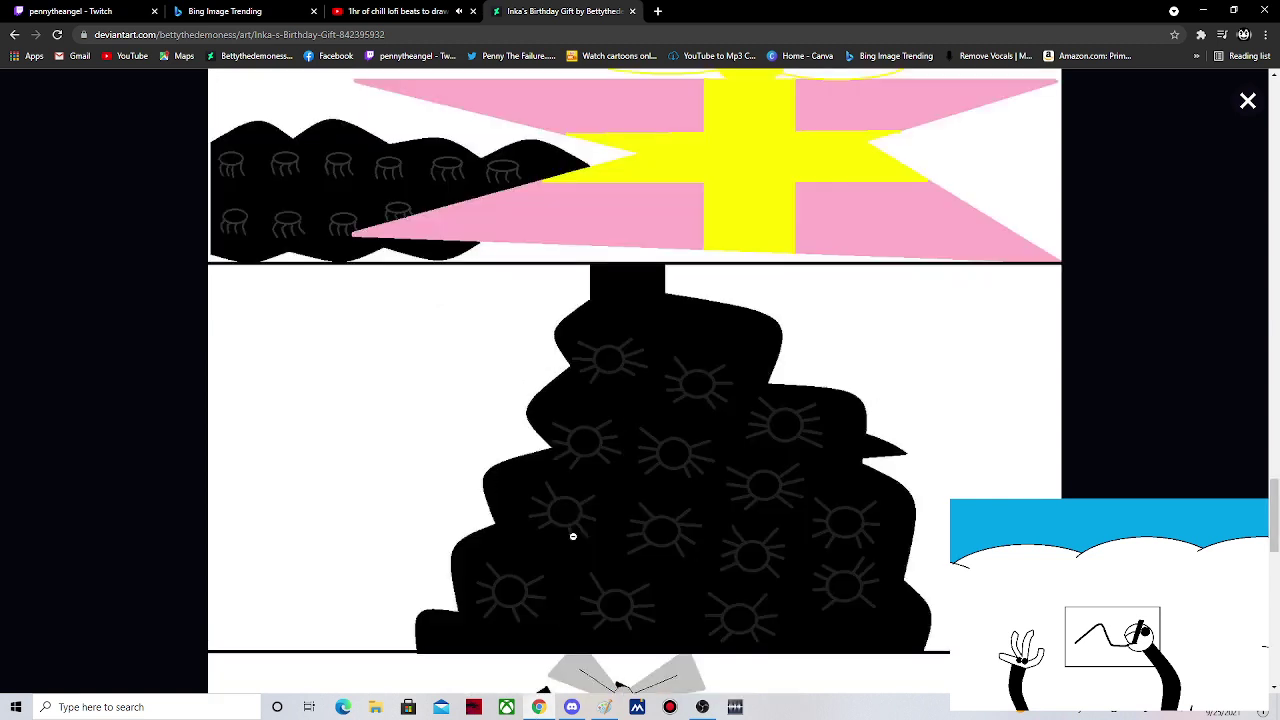
{"action": "key", "text": "alt+Tab"}
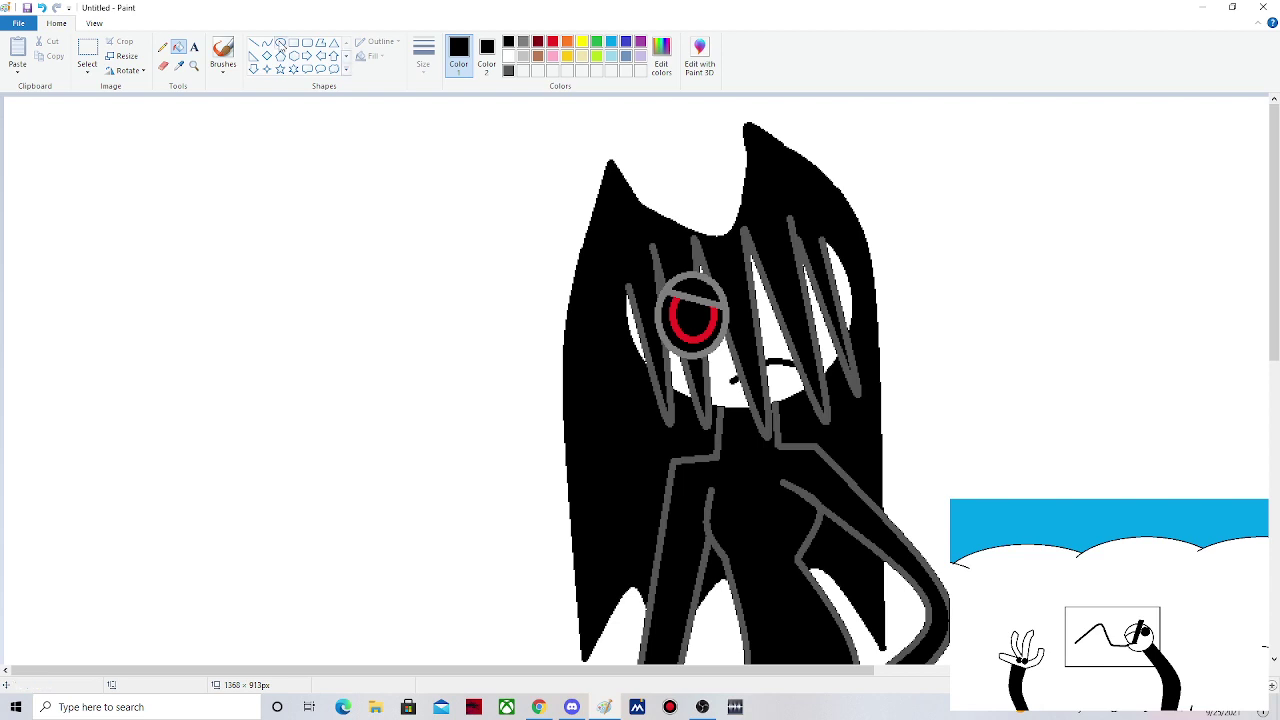
{"action": "left_click", "coordinate": [280, 43]}
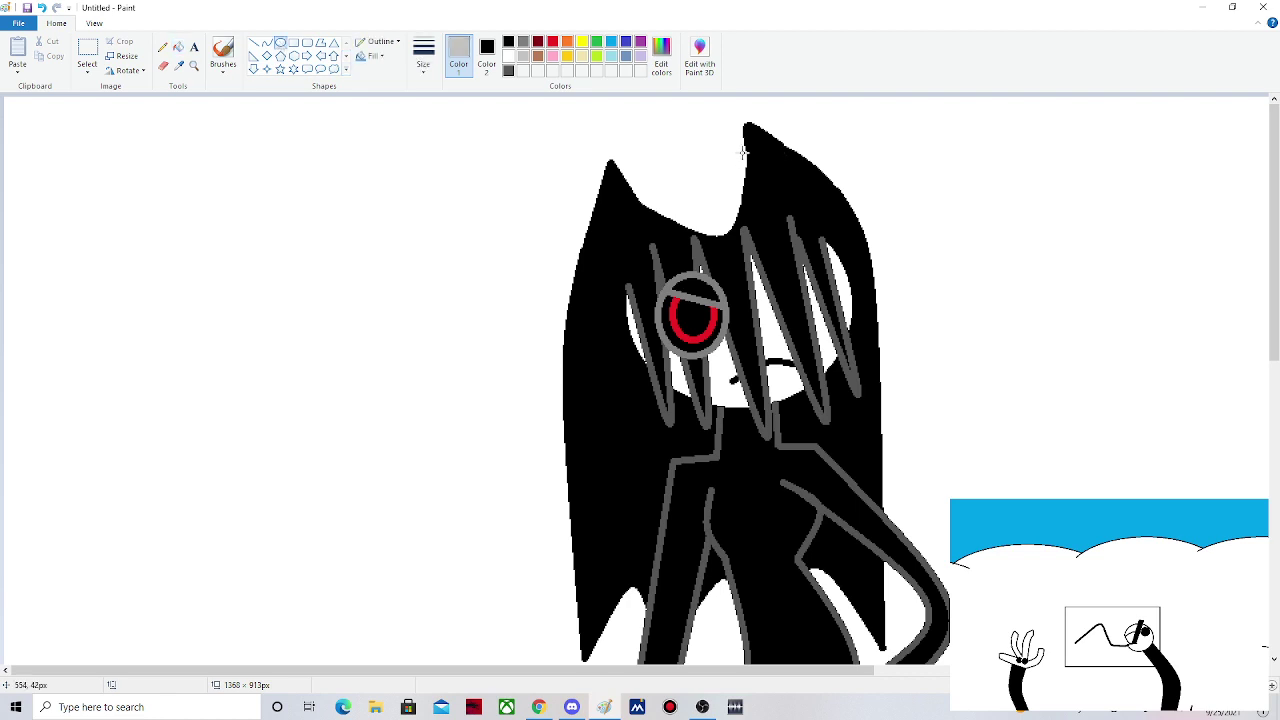
{"action": "mouse_move", "coordinate": [742, 152]}
{"action": "left_mouse_down"}
{"action": "mouse_move", "coordinate": [782, 178]}
{"action": "mouse_move", "coordinate": [766, 157]}
{"action": "left_mouse_up"}
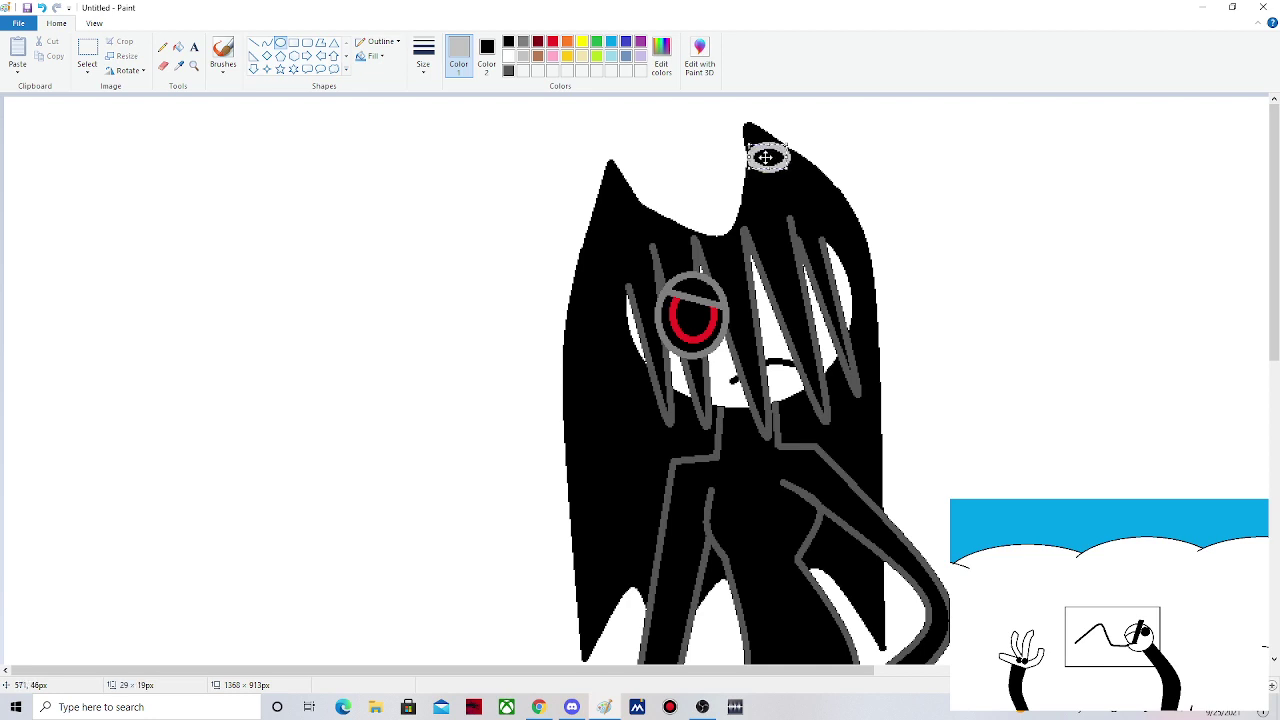
- Draw straight light grey lines forming two triangular bow loops extending from either side of the oval knot
{"action": "left_click", "coordinate": [254, 42]}
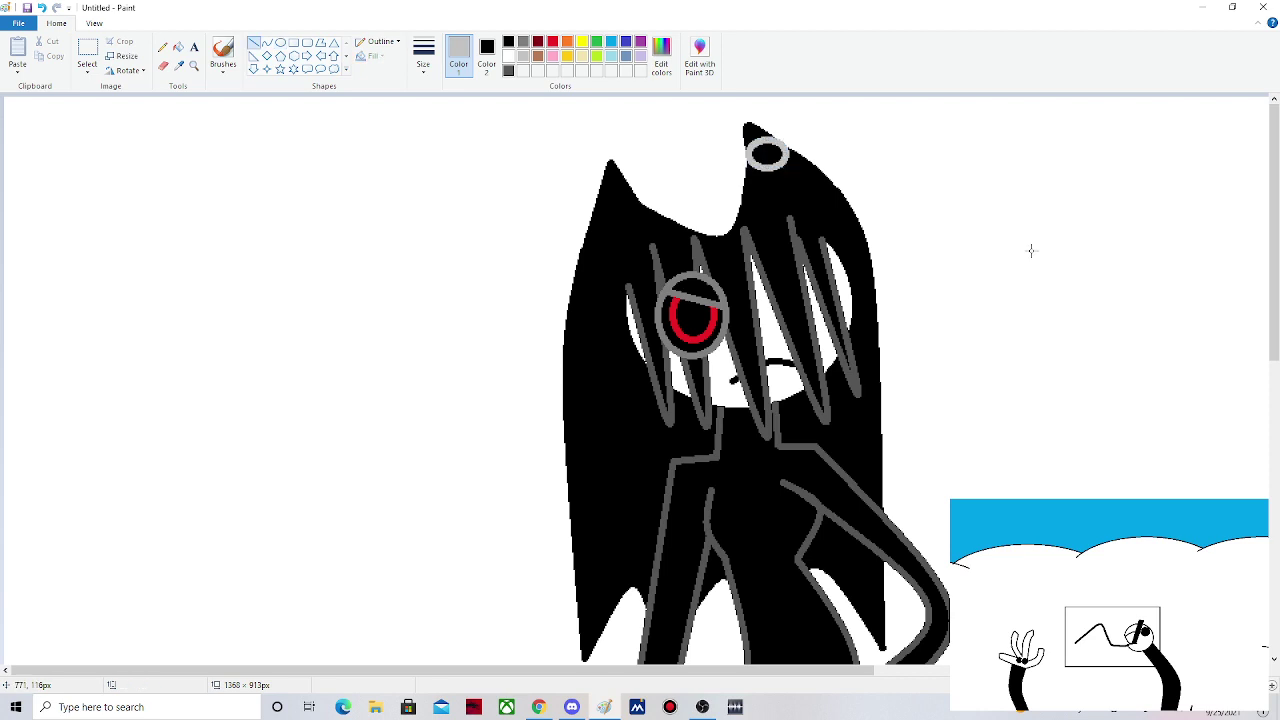
{"action": "left_click_drag", "start_coordinate": [778, 136], "coordinate": [848, 96]}
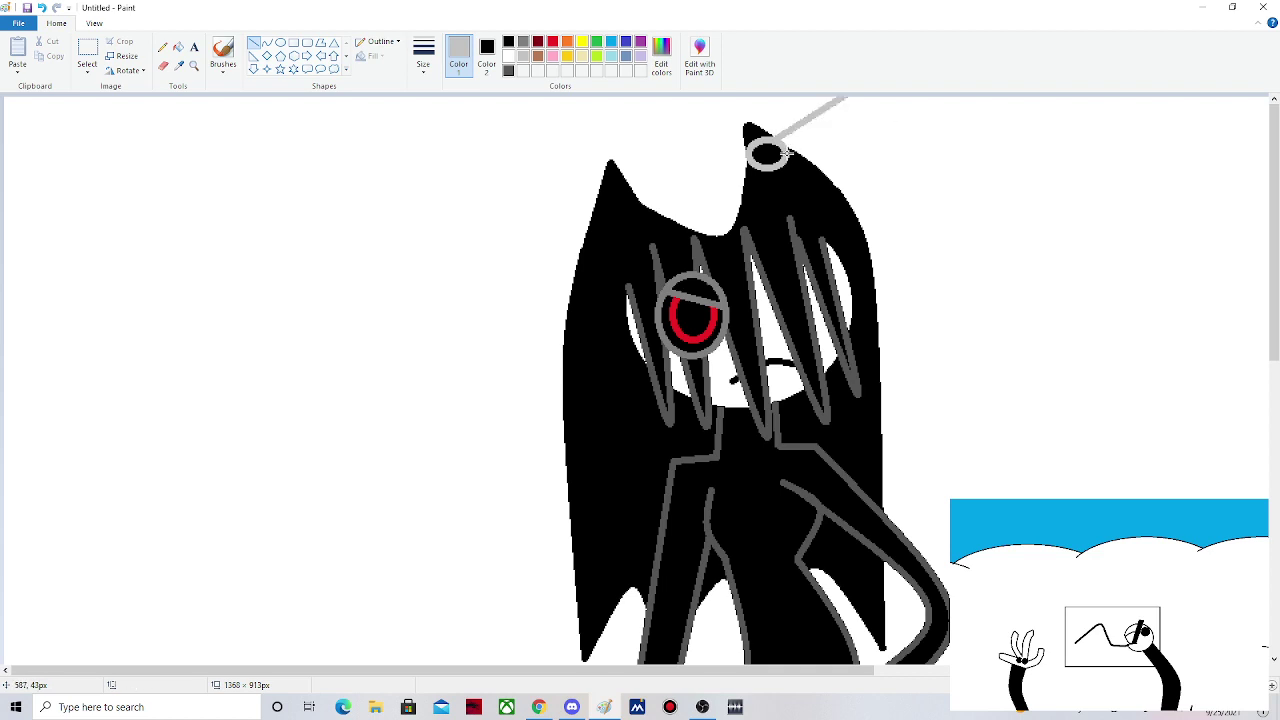
{"action": "mouse_move", "coordinate": [786, 152]}
{"action": "left_mouse_down"}
{"action": "mouse_move", "coordinate": [908, 147]}
{"action": "mouse_move", "coordinate": [900, 112]}
{"action": "mouse_move", "coordinate": [878, 97]}
{"action": "left_mouse_up"}
{"action": "left_click_drag", "start_coordinate": [748, 152], "coordinate": [679, 213]}
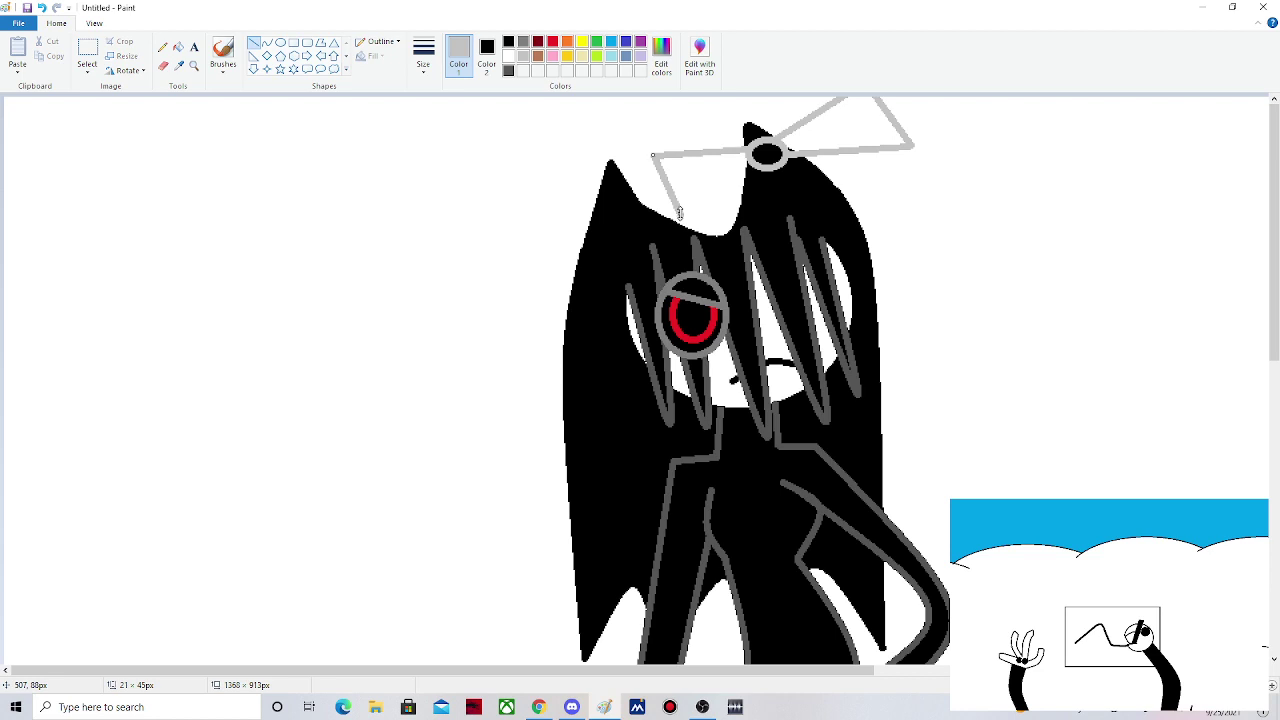
{"action": "left_click_drag", "start_coordinate": [679, 213], "coordinate": [744, 168]}
- Fill the hair bow's knot and both triangular loops with light grey
{"action": "left_click", "coordinate": [178, 47]}
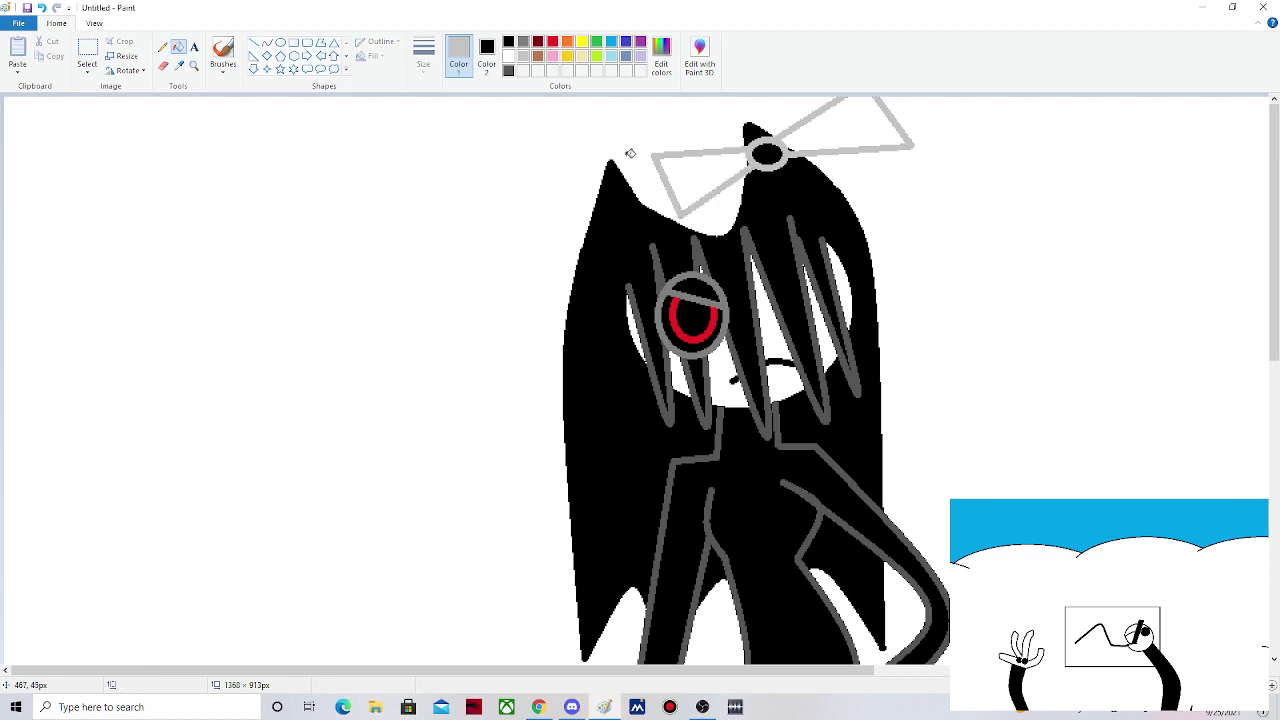
{"action": "left_click", "coordinate": [700, 170]}
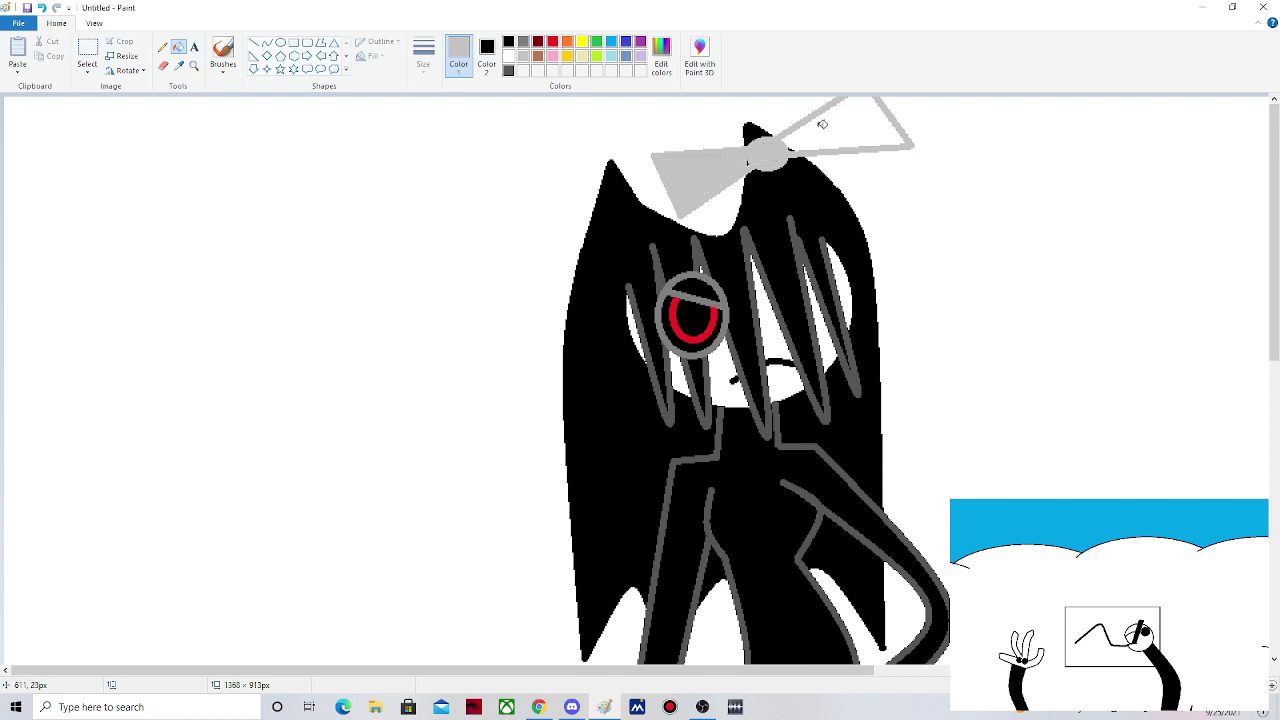
{"action": "left_click", "coordinate": [822, 124]}
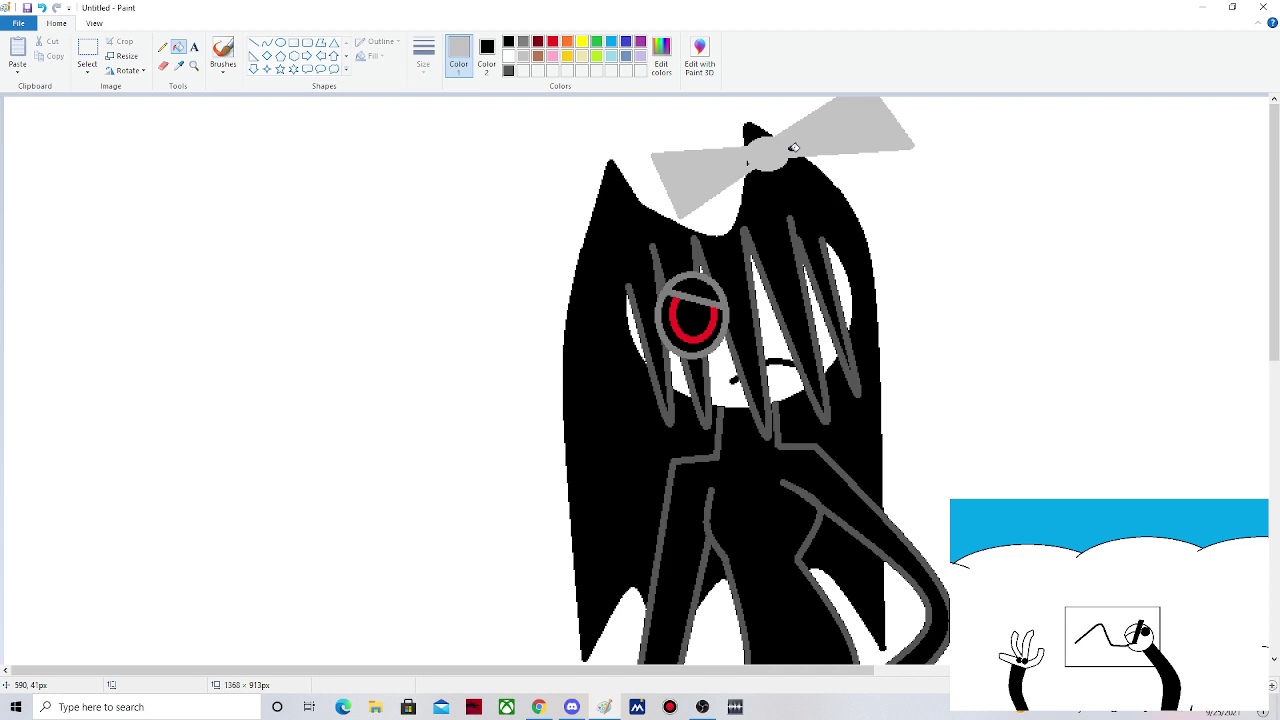
{"action": "left_click", "coordinate": [224, 52]}
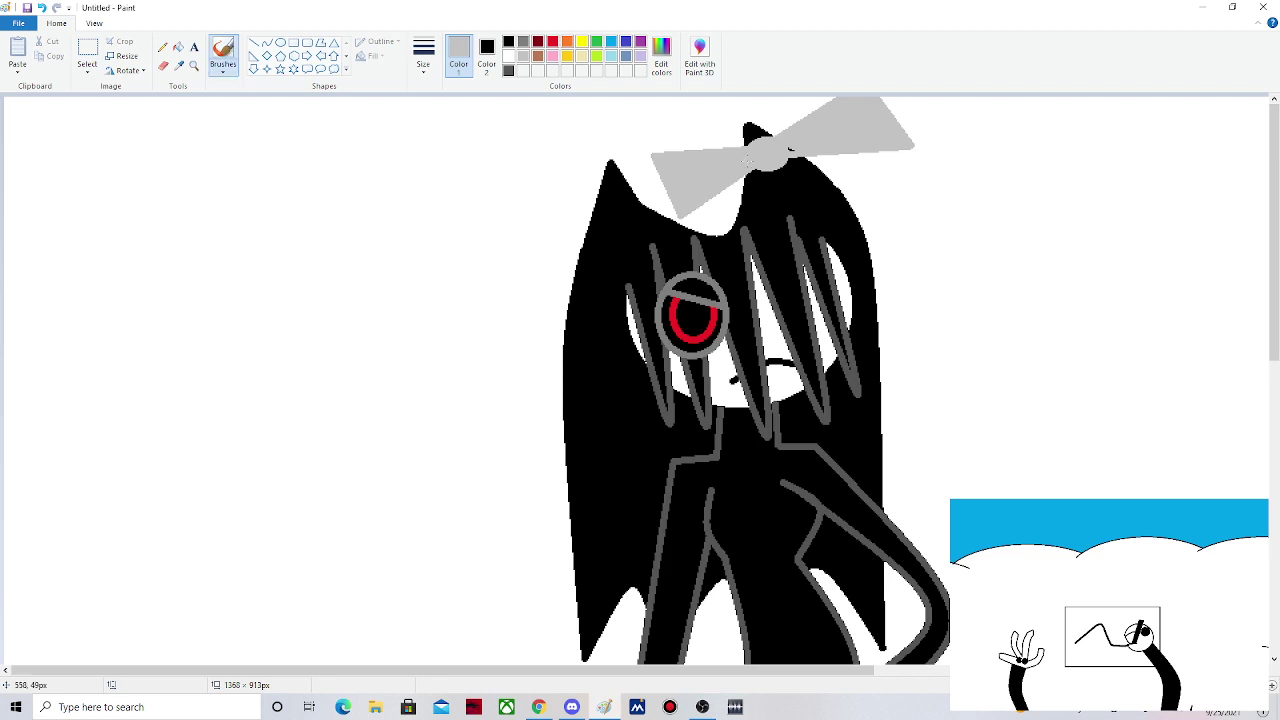
{"action": "scroll", "coordinate": [1119, 260], "scroll_direction": "down", "scroll_amount": 5}
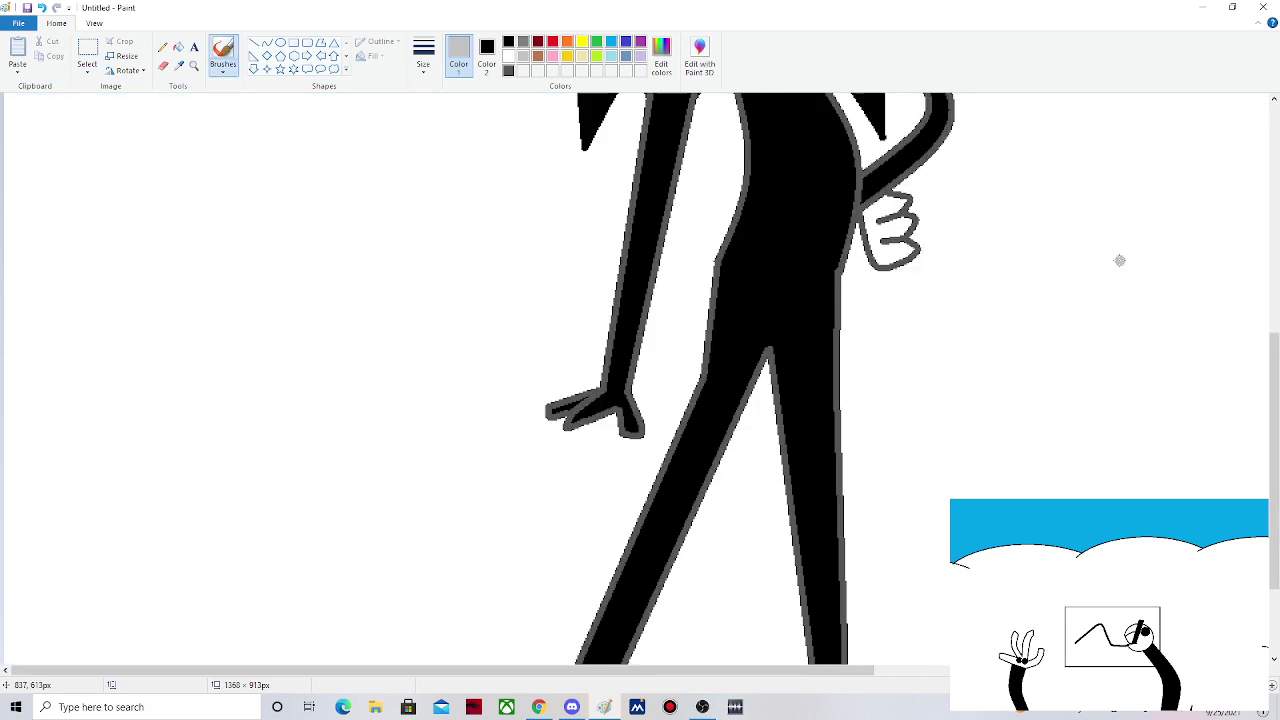
{"action": "scroll", "coordinate": [1119, 260], "scroll_direction": "up", "scroll_amount": 2}
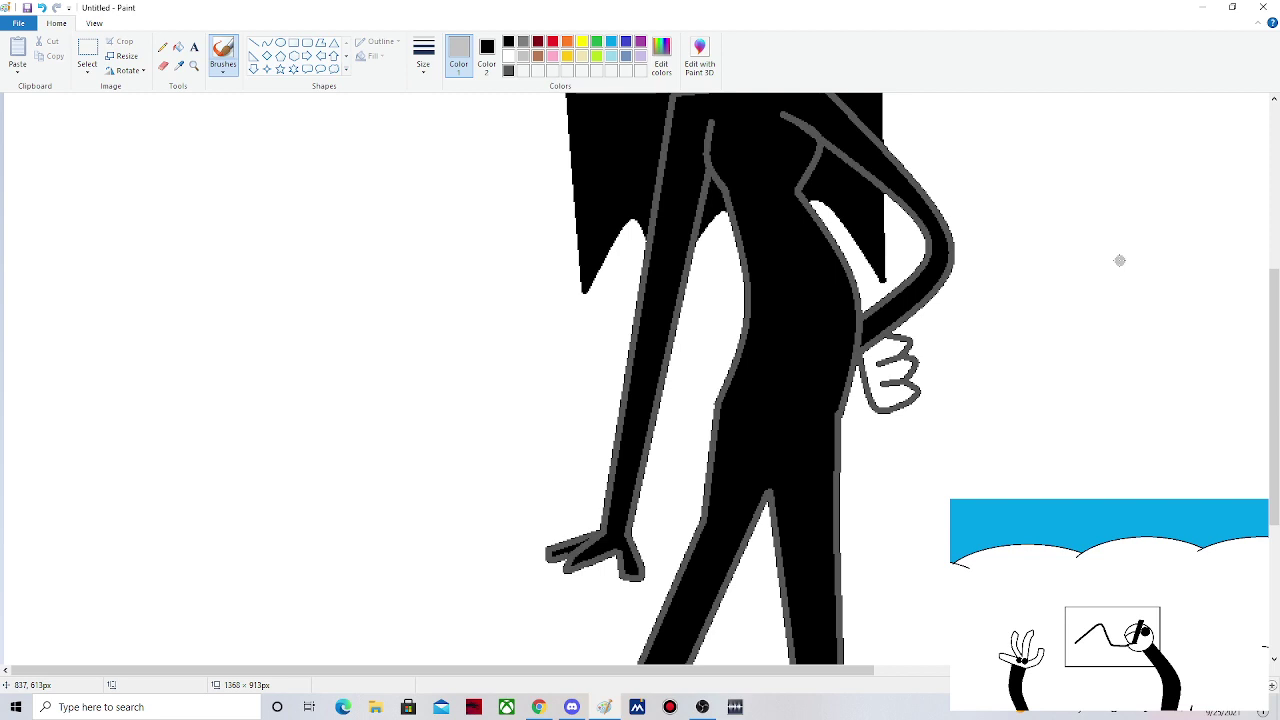
{"action": "scroll", "coordinate": [1119, 260], "scroll_direction": "up", "scroll_amount": 4}
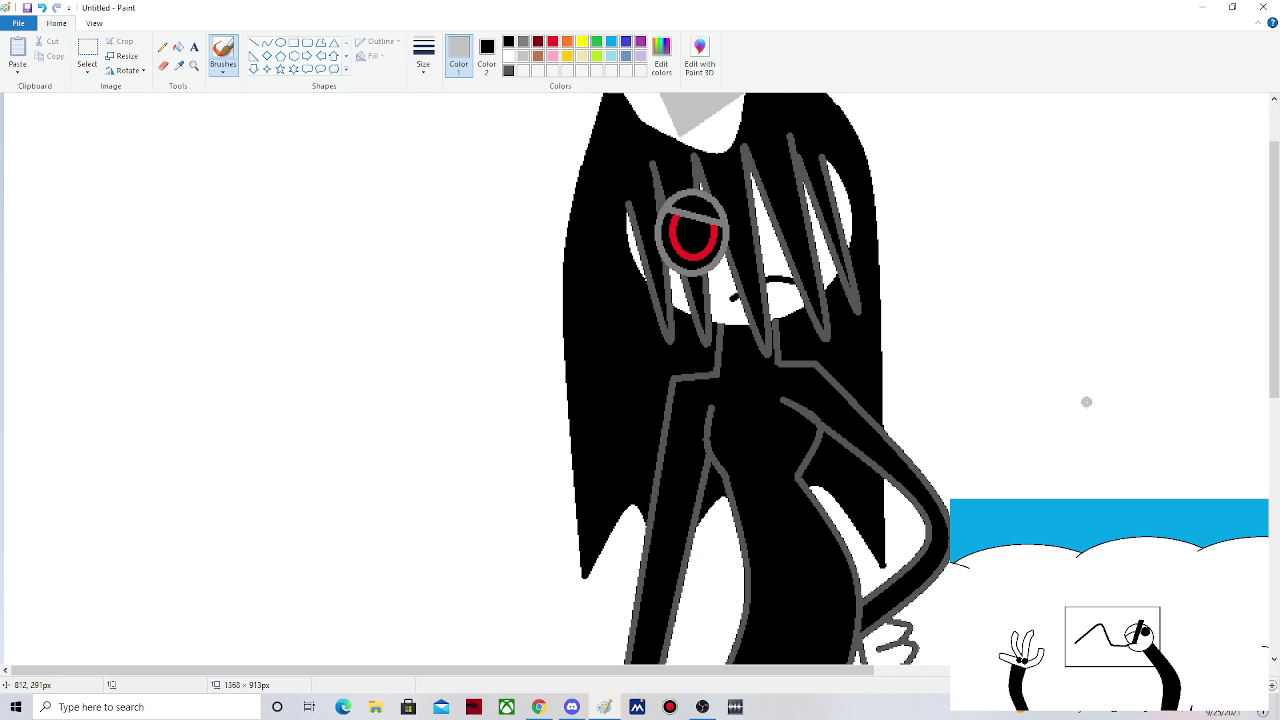
- Check the bow in the Chrome comic, return to Paint and outline the bow's knot with thin black curves
{"action": "left_click", "coordinate": [536, 708]}
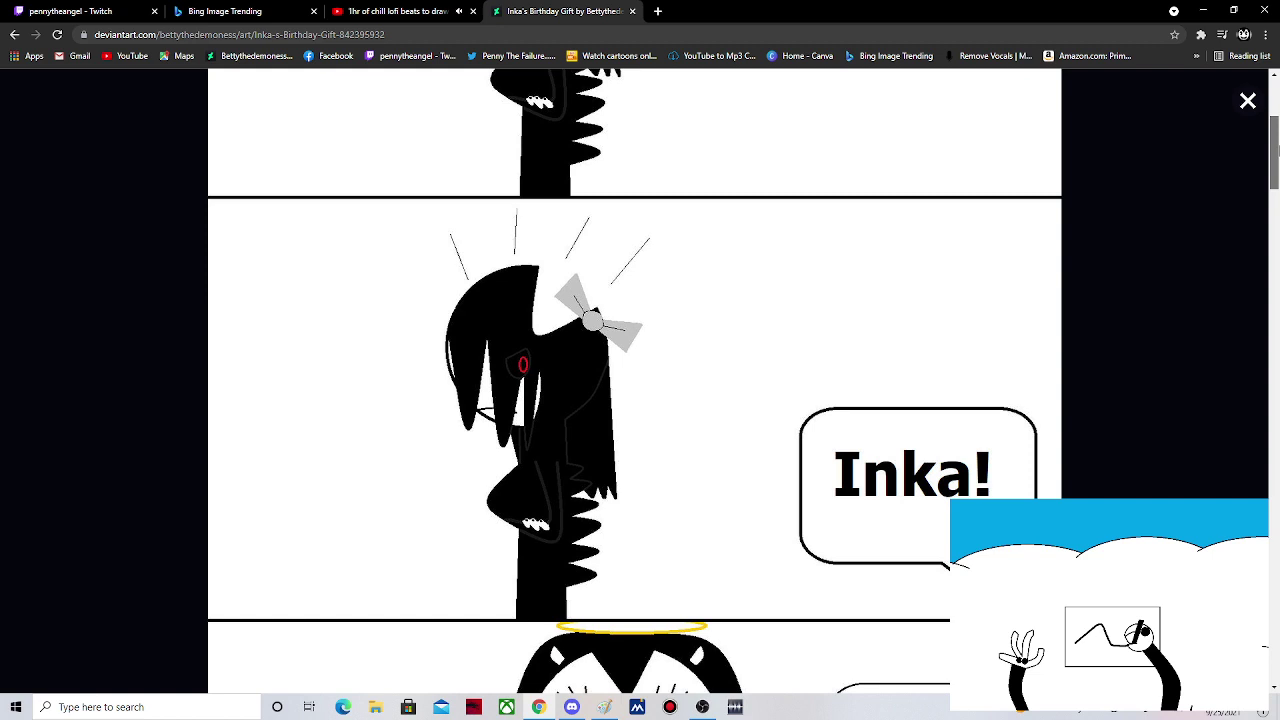
{"action": "left_click", "coordinate": [1188, 14]}
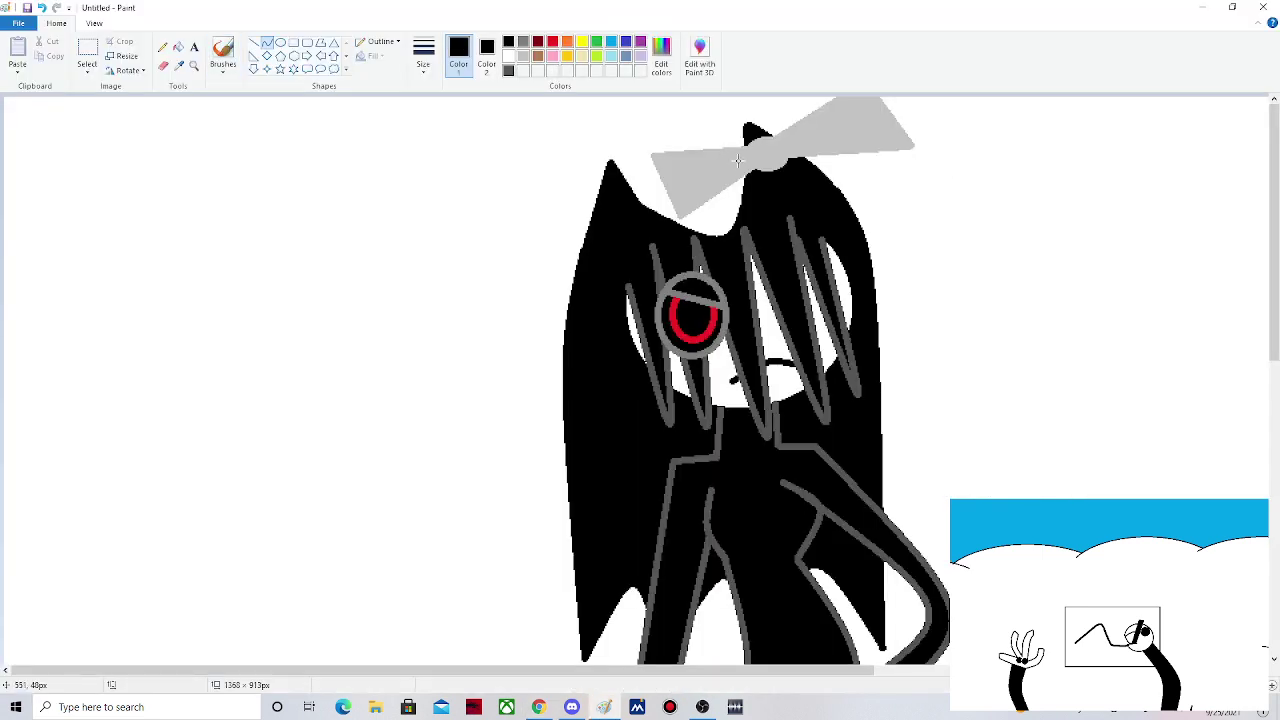
{"action": "left_click_drag", "start_coordinate": [749, 147], "coordinate": [755, 155]}
{"action": "left_click_drag", "start_coordinate": [787, 171], "coordinate": [780, 144]}
- Draw a thin black crease line from the knot into each bow loop, the left one about 39 × 9 px
{"action": "left_click", "coordinate": [252, 46]}
{"action": "mouse_move", "coordinate": [737, 158]}
{"action": "left_mouse_down"}
{"action": "mouse_move", "coordinate": [682, 166]}
{"action": "mouse_move", "coordinate": [730, 165]}
{"action": "left_mouse_up"}
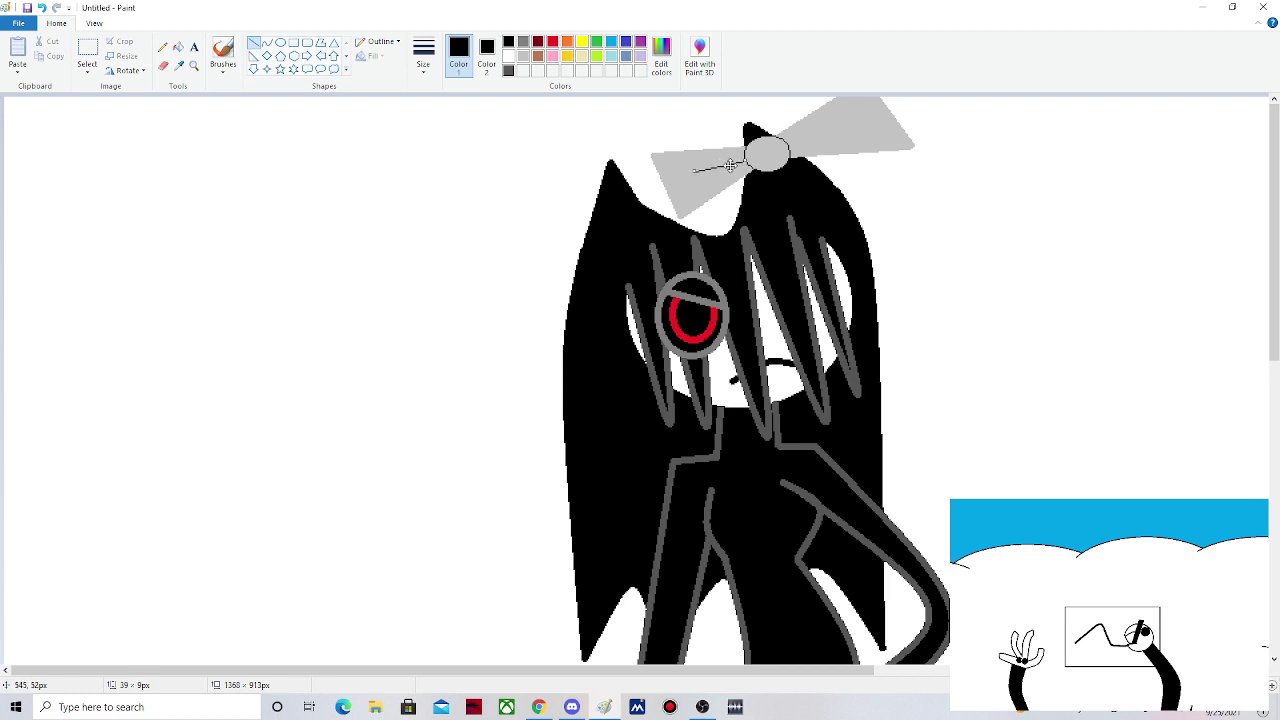
{"action": "left_click", "coordinate": [789, 143]}
{"action": "left_click_drag", "start_coordinate": [789, 143], "coordinate": [838, 121]}
{"action": "left_click", "coordinate": [948, 153]}
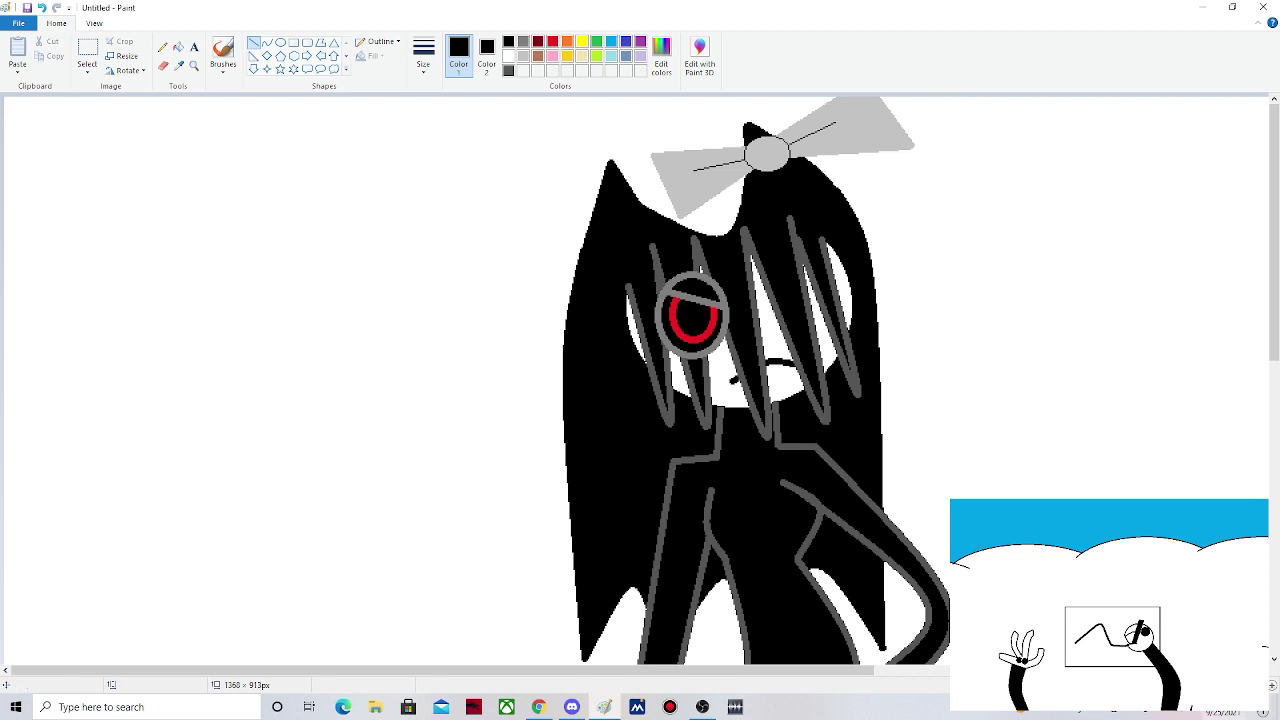
- Draw a dark grey curved spike about 49 × 22 px from the torso's left edge across the upper left arm
{"action": "key", "text": "ctrl+Page_Down"}
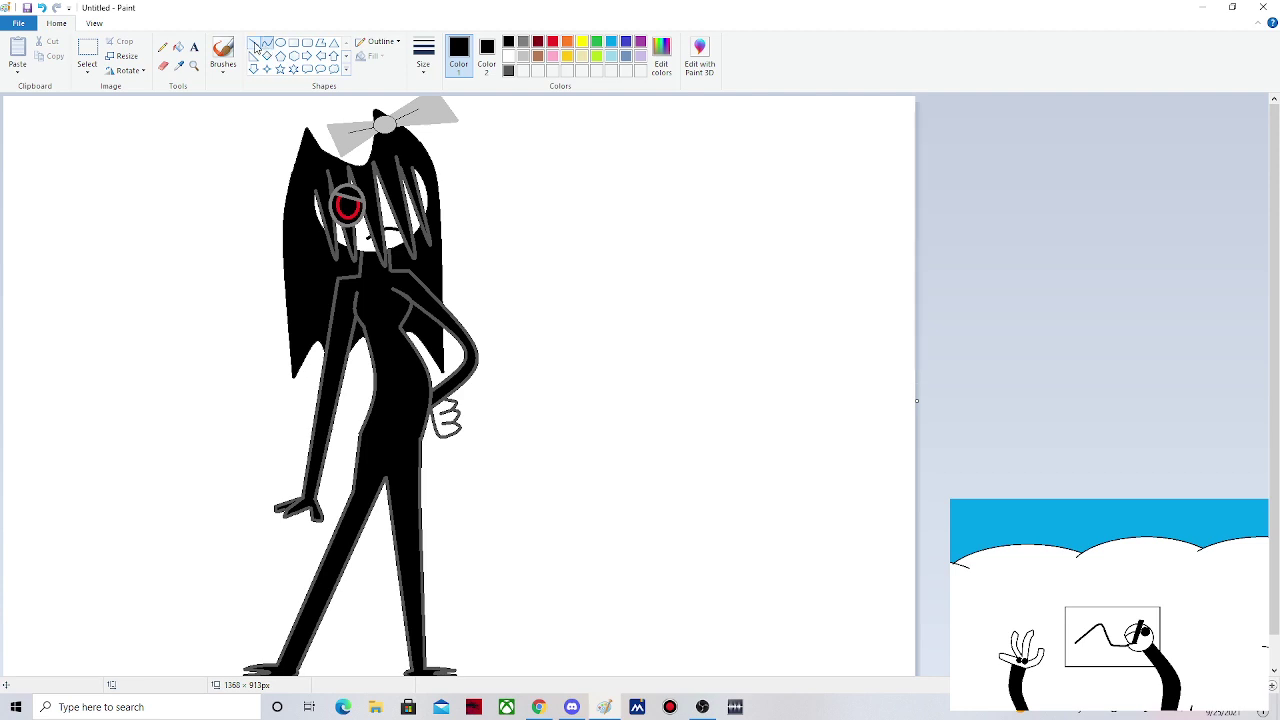
{"action": "scroll", "coordinate": [716, 264], "scroll_direction": "up", "scroll_amount": 3}
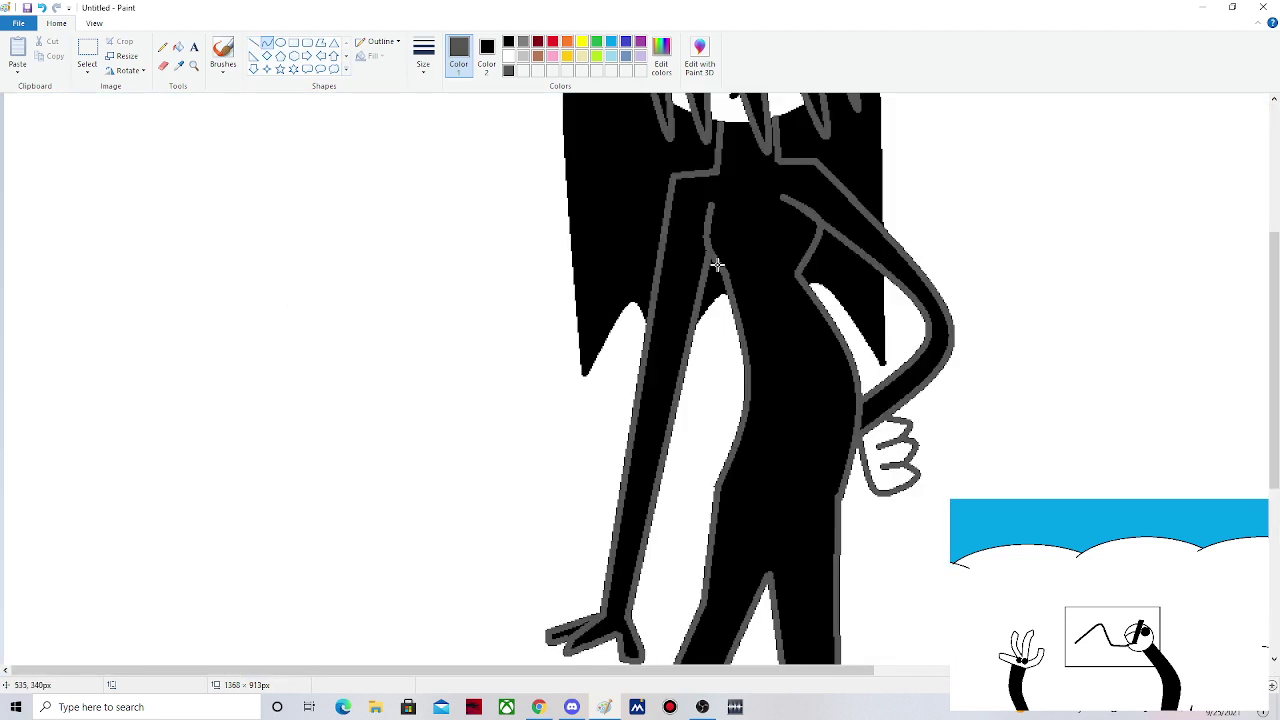
{"action": "mouse_move", "coordinate": [717, 264]}
{"action": "left_mouse_down"}
{"action": "mouse_move", "coordinate": [729, 291]}
{"action": "mouse_move", "coordinate": [703, 267]}
{"action": "left_mouse_up"}
{"action": "mouse_move", "coordinate": [703, 267]}
{"action": "left_mouse_down"}
{"action": "mouse_move", "coordinate": [671, 230]}
{"action": "mouse_move", "coordinate": [677, 270]}
{"action": "left_mouse_up"}
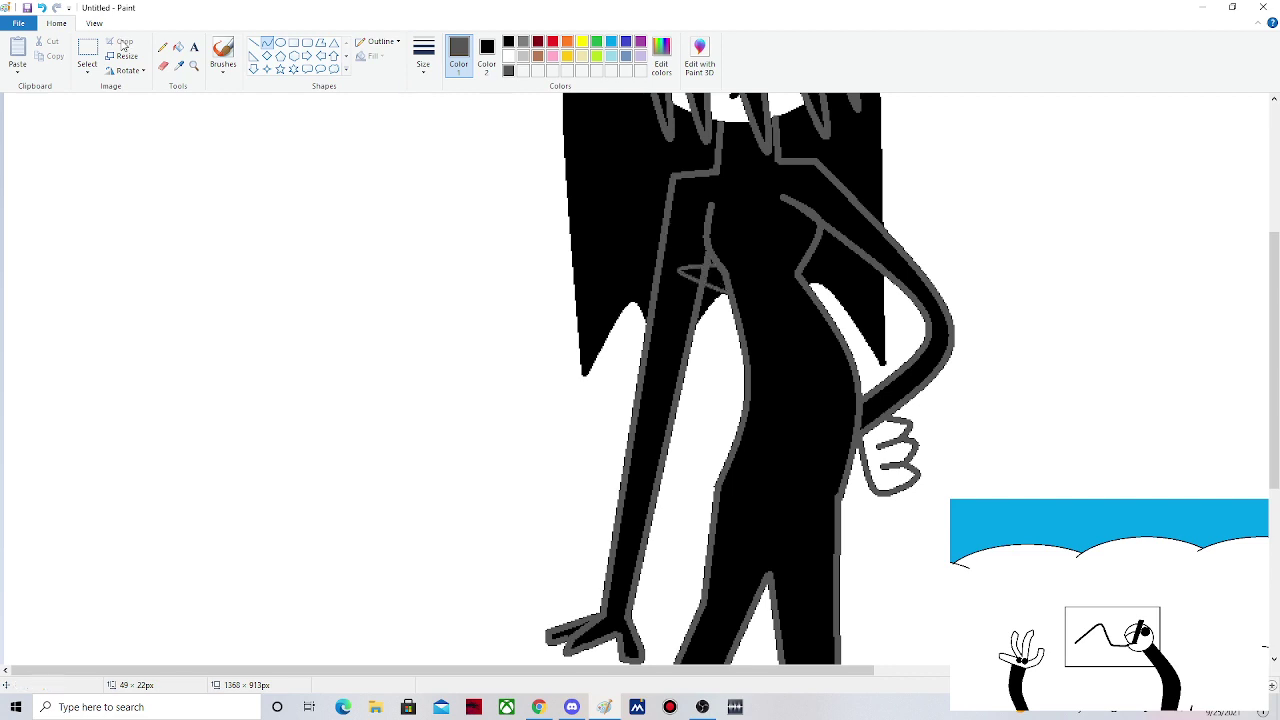
- Erase the part of the curved spike that overlaps the left arm, using black as the eraser colour
{"action": "left_click", "coordinate": [163, 65]}
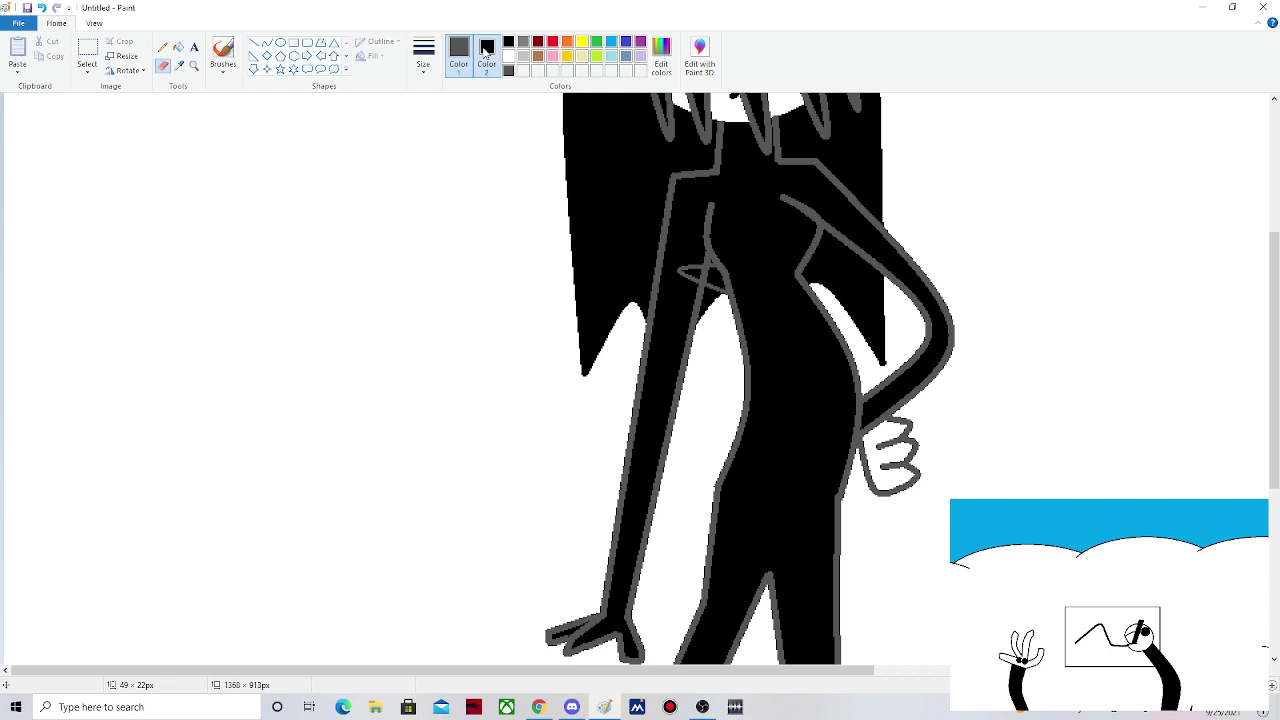
{"action": "left_click", "coordinate": [485, 50]}
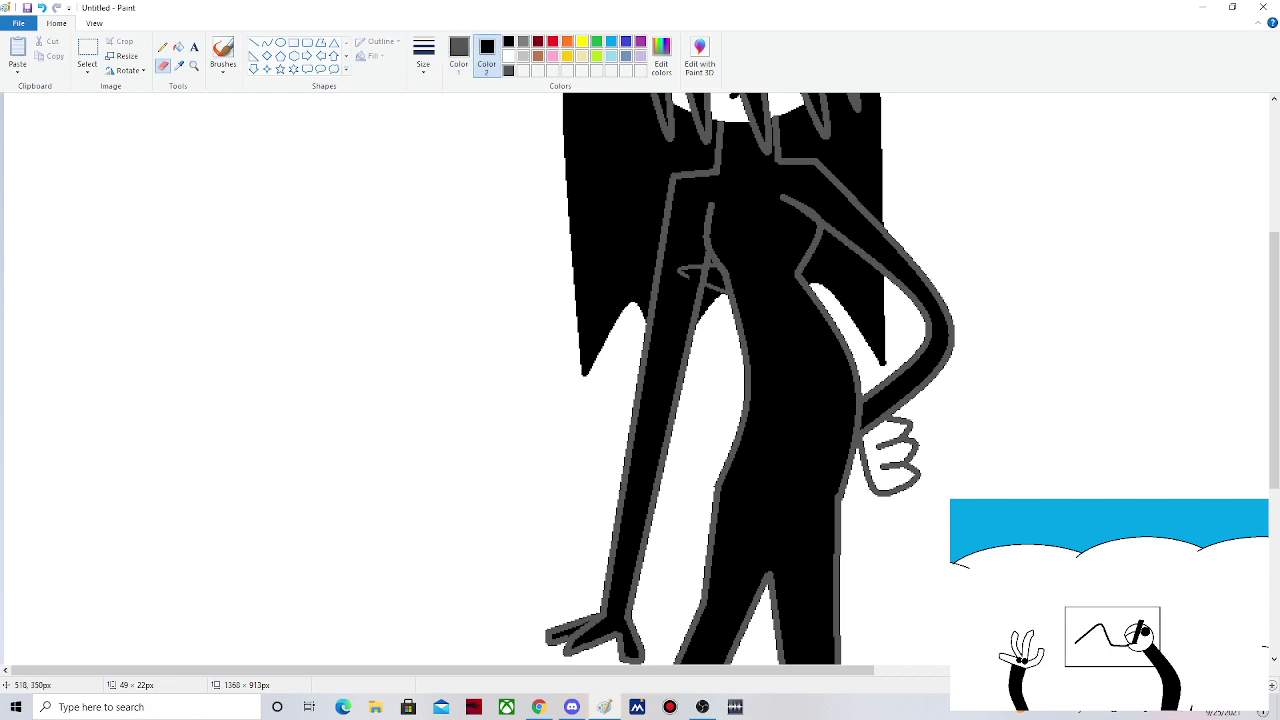
{"action": "left_click_drag", "start_coordinate": [680, 268], "coordinate": [700, 278]}
- Draw a second dark grey spike about 53 × 31 px below the first and erase its overlap on the left arm in black
{"action": "left_click", "coordinate": [266, 42]}
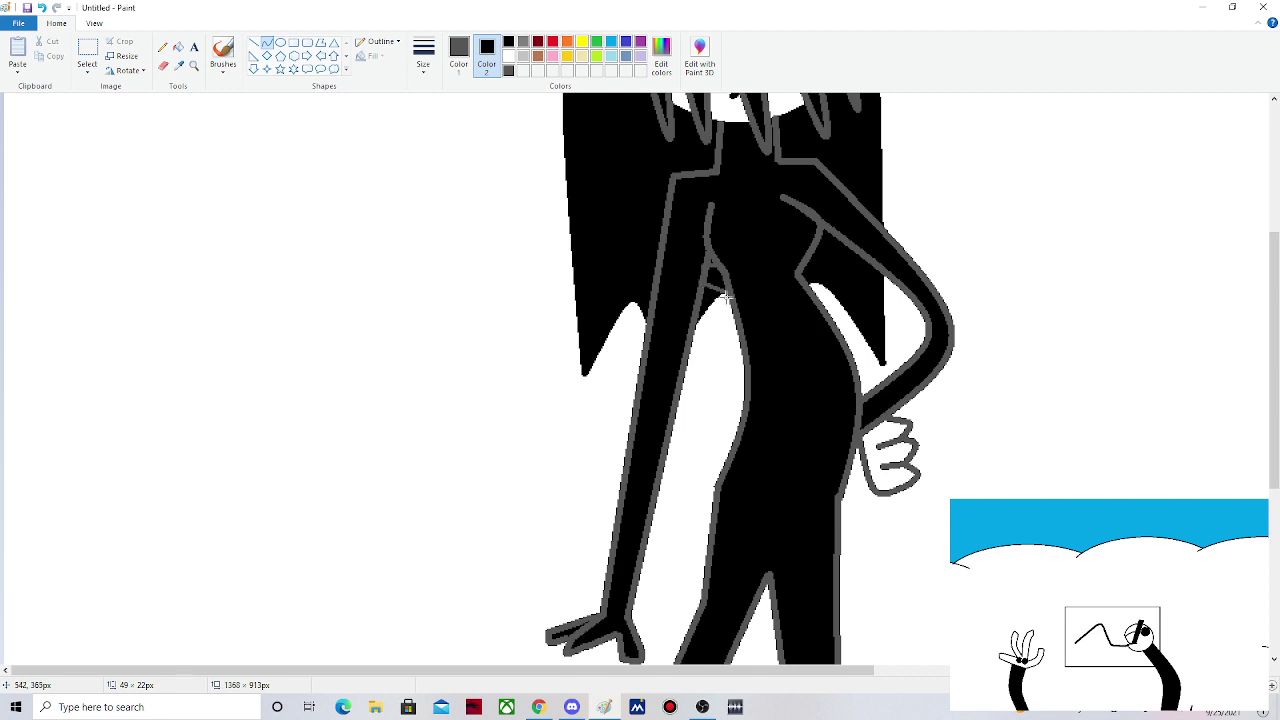
{"action": "mouse_move", "coordinate": [725, 298]}
{"action": "left_mouse_down"}
{"action": "mouse_move", "coordinate": [736, 329]}
{"action": "mouse_move", "coordinate": [667, 267]}
{"action": "mouse_move", "coordinate": [667, 291]}
{"action": "left_mouse_up"}
{"action": "left_click", "coordinate": [163, 67]}
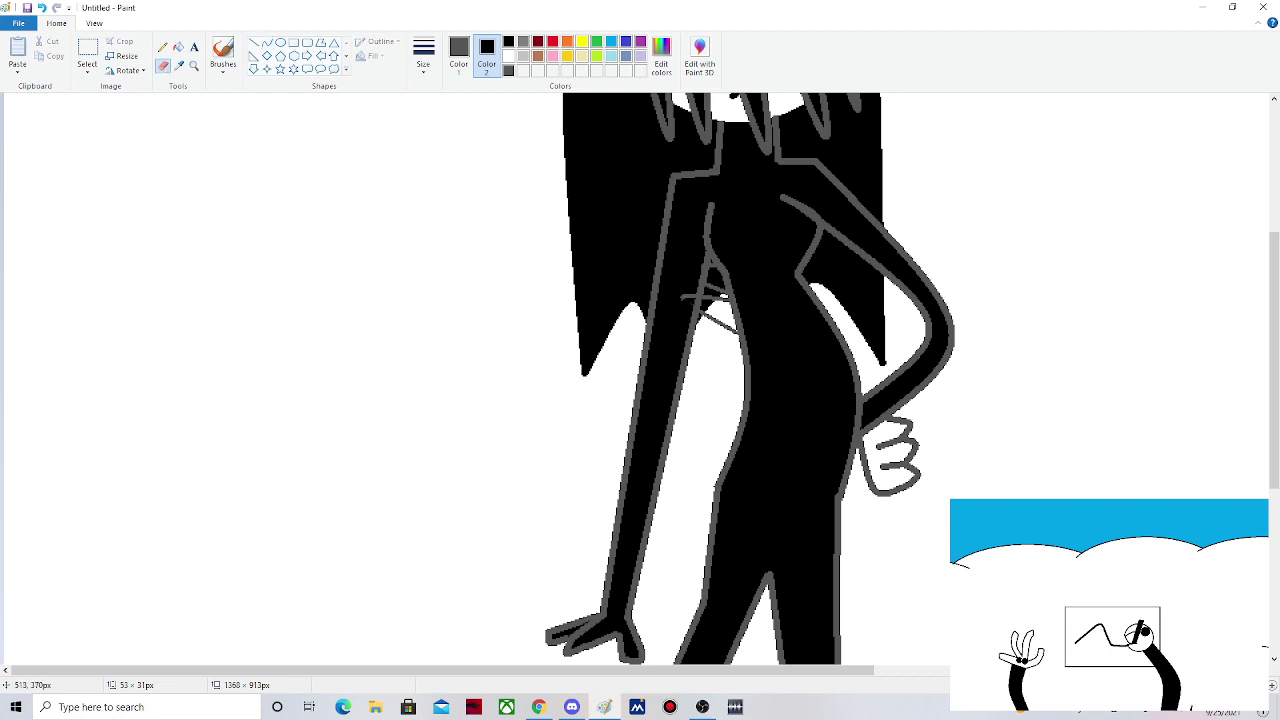
{"action": "left_click_drag", "start_coordinate": [688, 300], "coordinate": [688, 294]}
- Draw a small third dark grey spike about 25 × 17 px at the torso's left edge, undoing the first attempt
{"action": "left_click", "coordinate": [266, 42]}
{"action": "left_click_drag", "start_coordinate": [733, 339], "coordinate": [708, 336]}
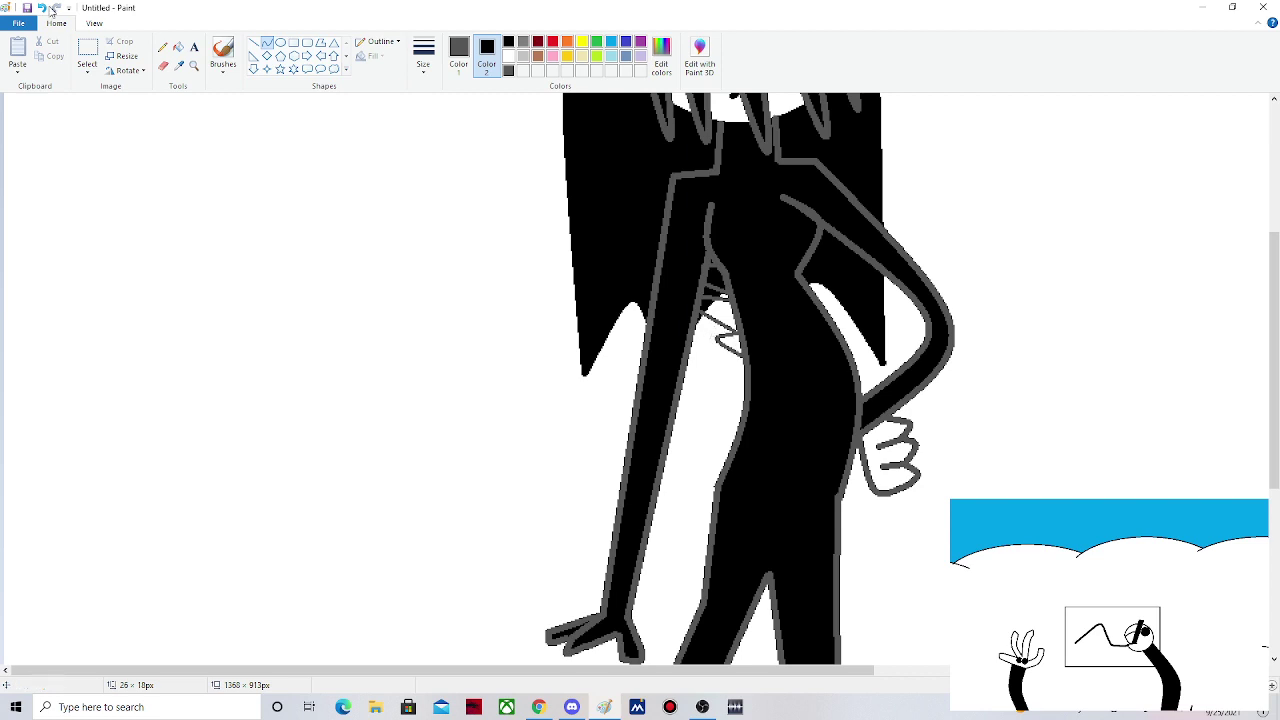
{"action": "left_click", "coordinate": [44, 8]}
{"action": "left_click_drag", "start_coordinate": [740, 337], "coordinate": [742, 357]}
{"action": "left_click_drag", "start_coordinate": [741, 357], "coordinate": [667, 315]}
- Fill the spikes beside the torso with black and cover the grey outline where they join the body with black lines
{"action": "left_click", "coordinate": [178, 47]}
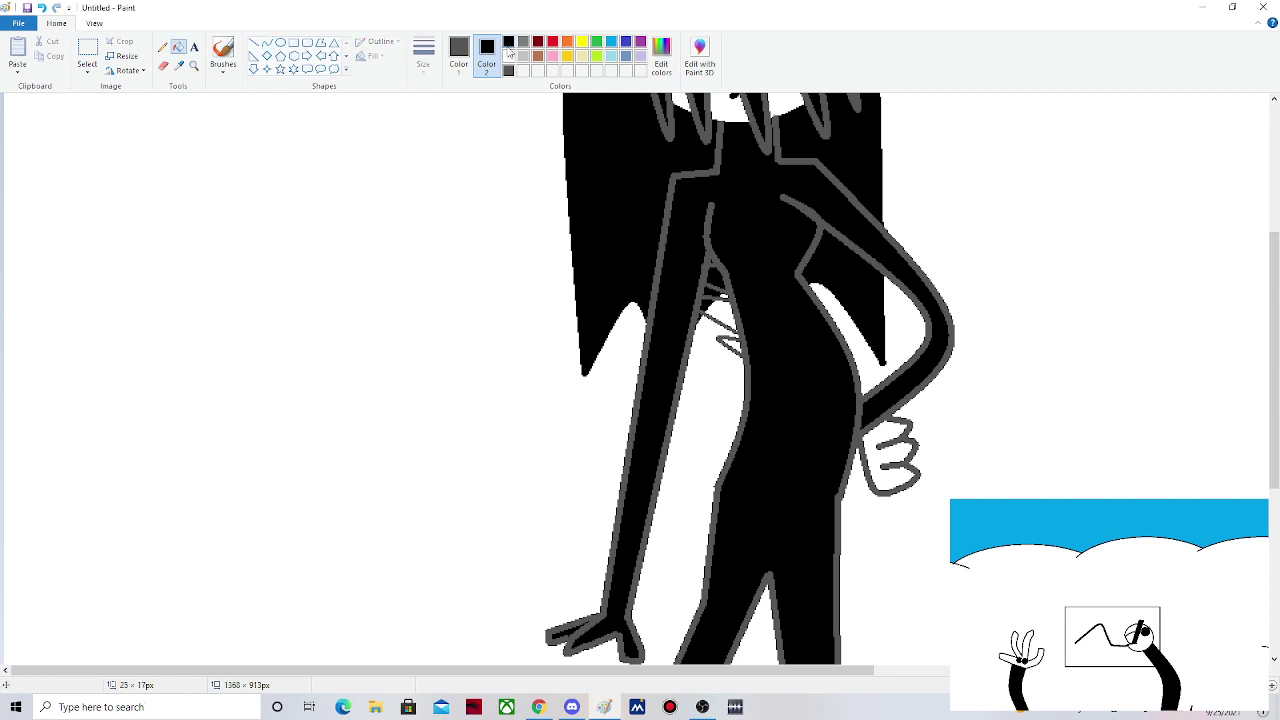
{"action": "left_click", "coordinate": [508, 43]}
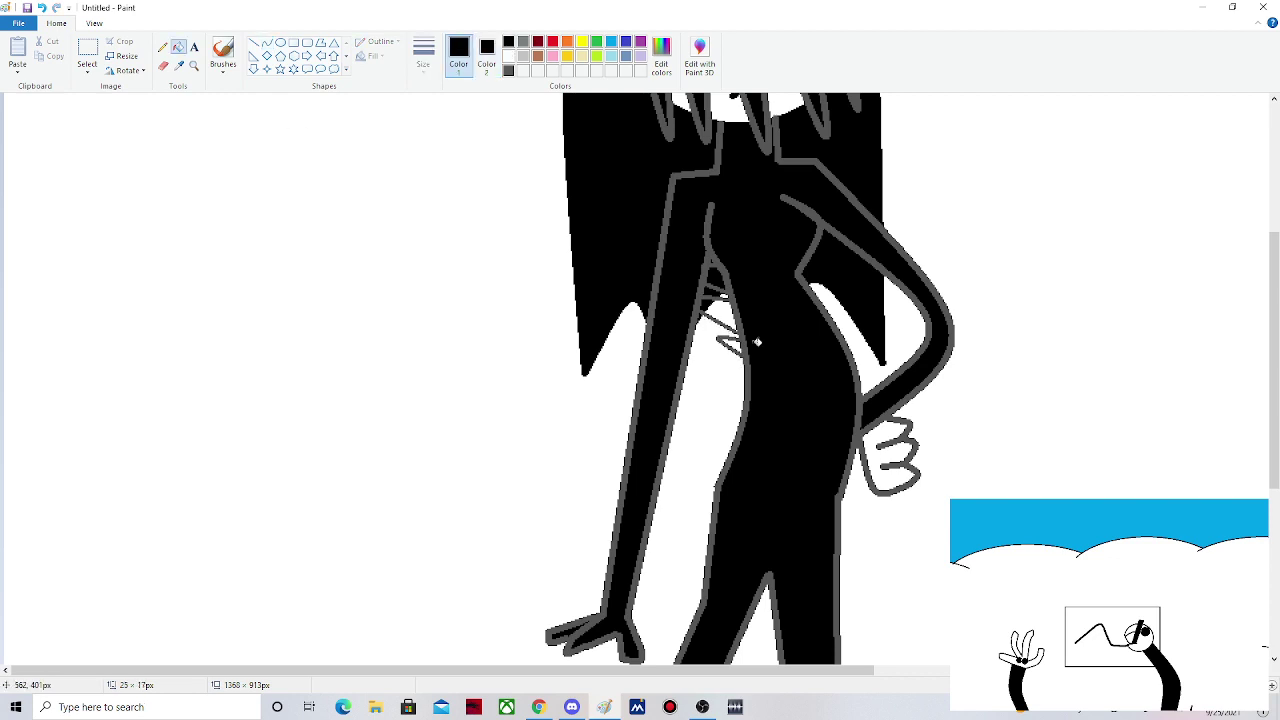
{"action": "left_click", "coordinate": [732, 306]}
{"action": "left_click", "coordinate": [254, 42]}
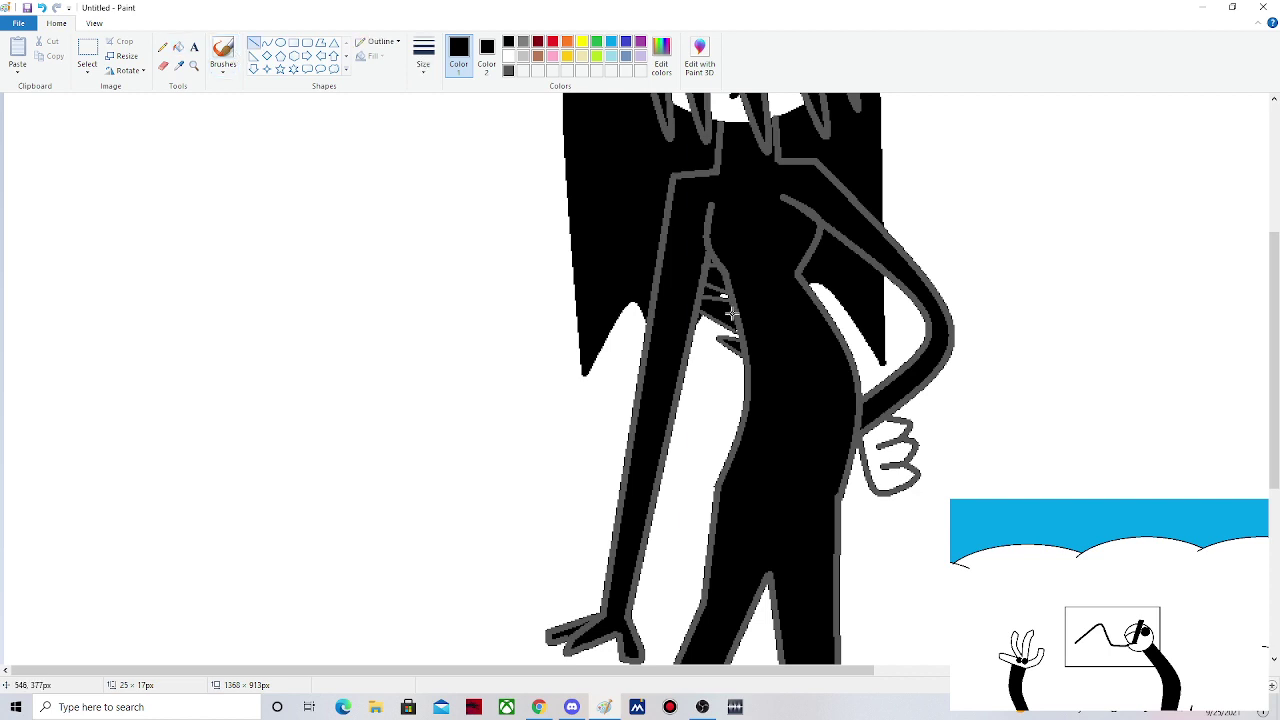
{"action": "left_click_drag", "start_coordinate": [732, 314], "coordinate": [736, 334]}
{"action": "left_click_drag", "start_coordinate": [736, 334], "coordinate": [737, 334]}
- Draw a thick dark grey curved tail loop about 60 × 72 px bulging out from the figure's left hip
{"action": "scroll", "coordinate": [807, 333], "scroll_direction": "down", "scroll_amount": 2}
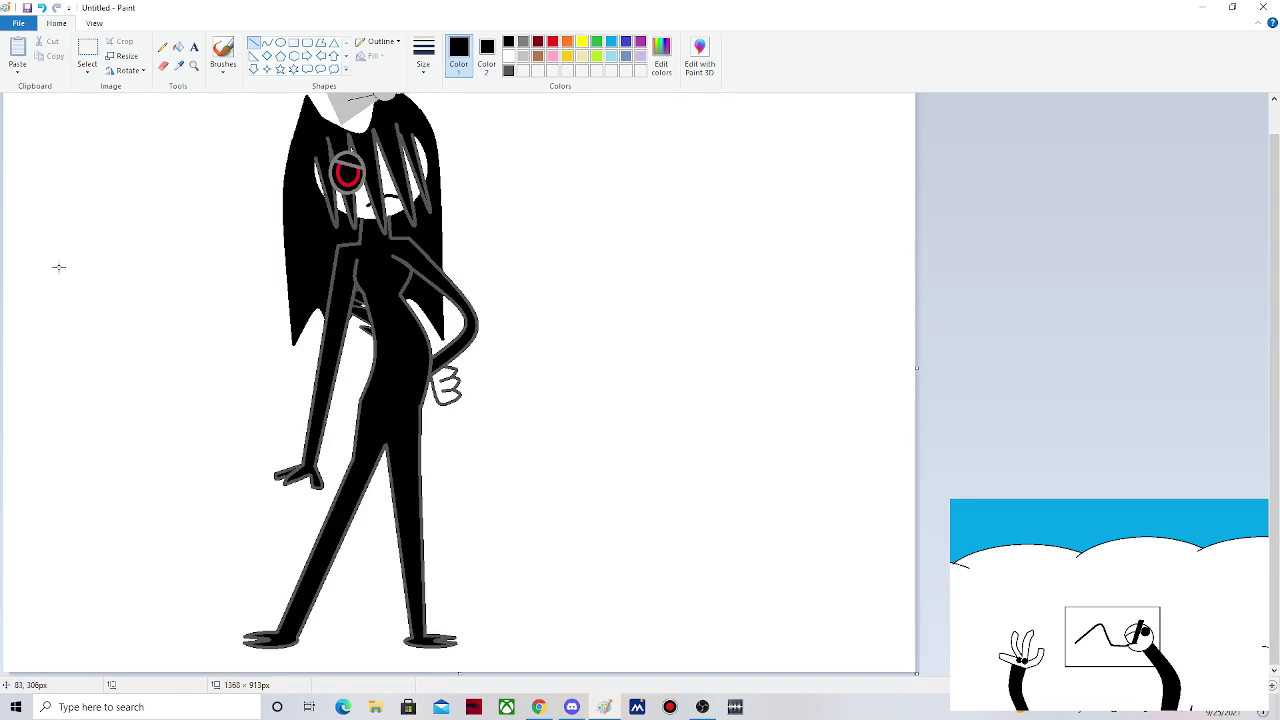
{"action": "left_click", "coordinate": [267, 42]}
{"action": "left_click", "coordinate": [508, 70]}
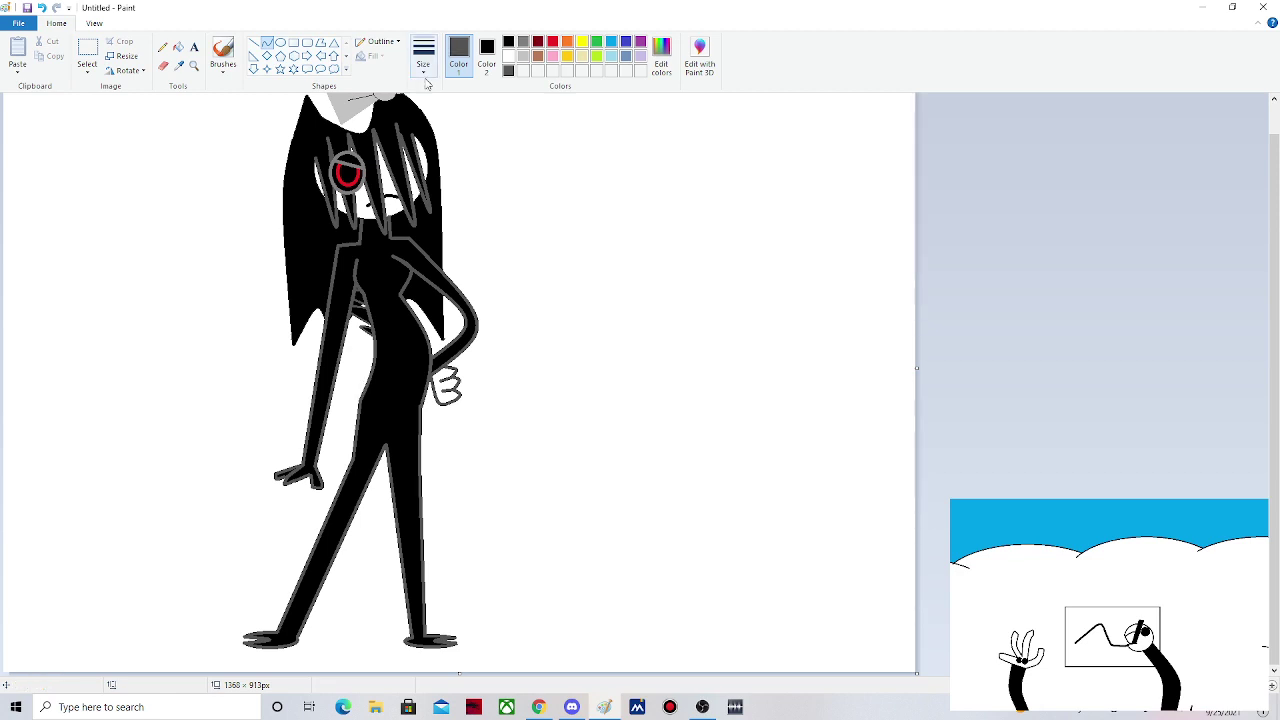
{"action": "left_click", "coordinate": [422, 62]}
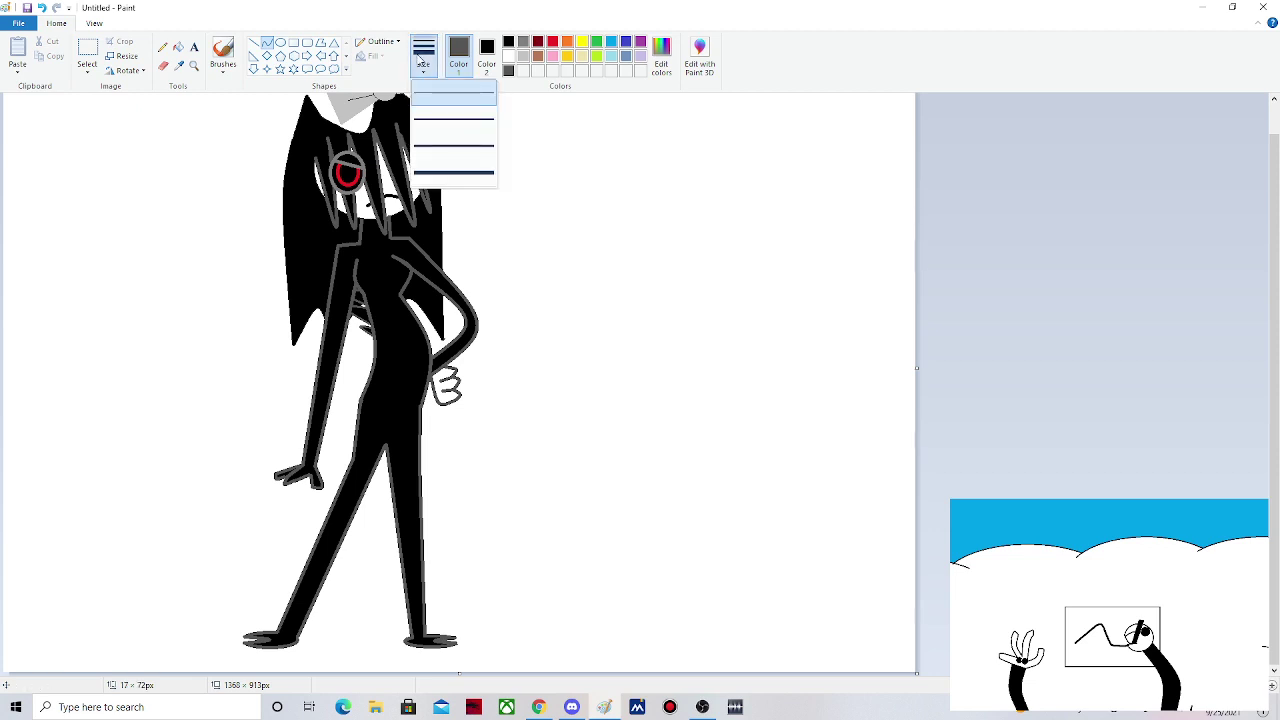
{"action": "left_click", "coordinate": [453, 172]}
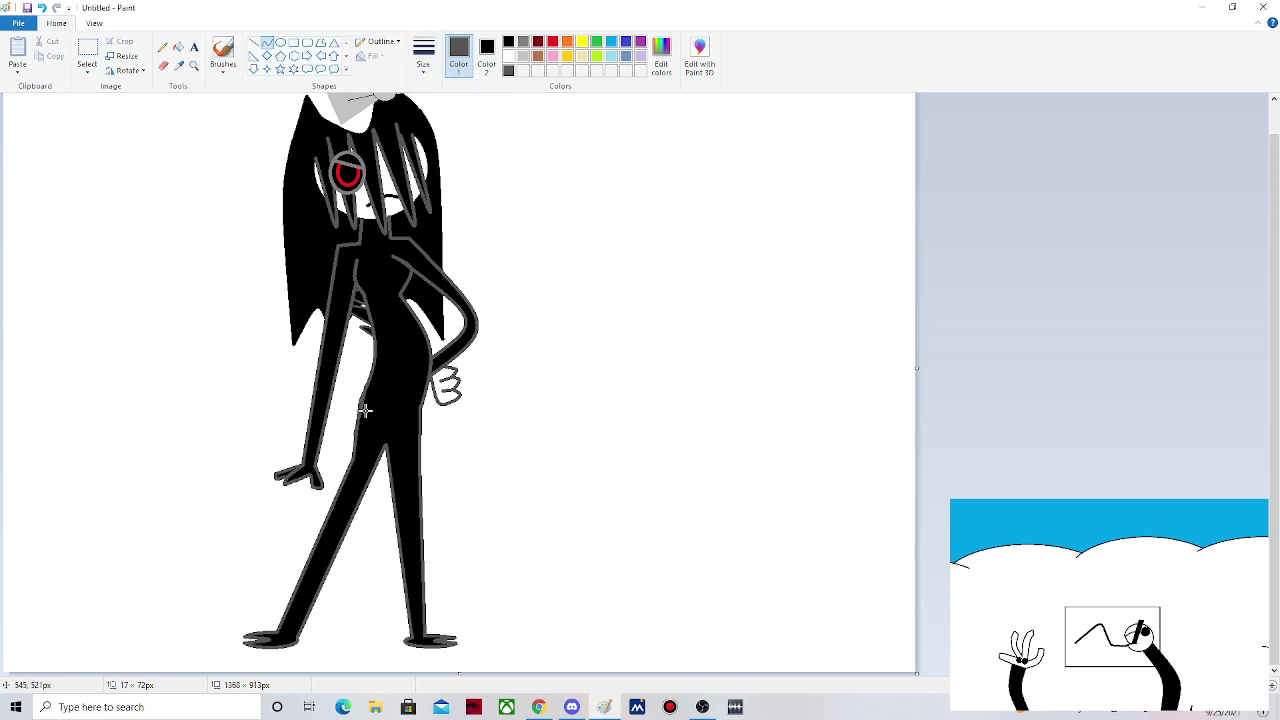
{"action": "left_click_drag", "start_coordinate": [365, 410], "coordinate": [351, 377]}
{"action": "left_click", "coordinate": [423, 60]}
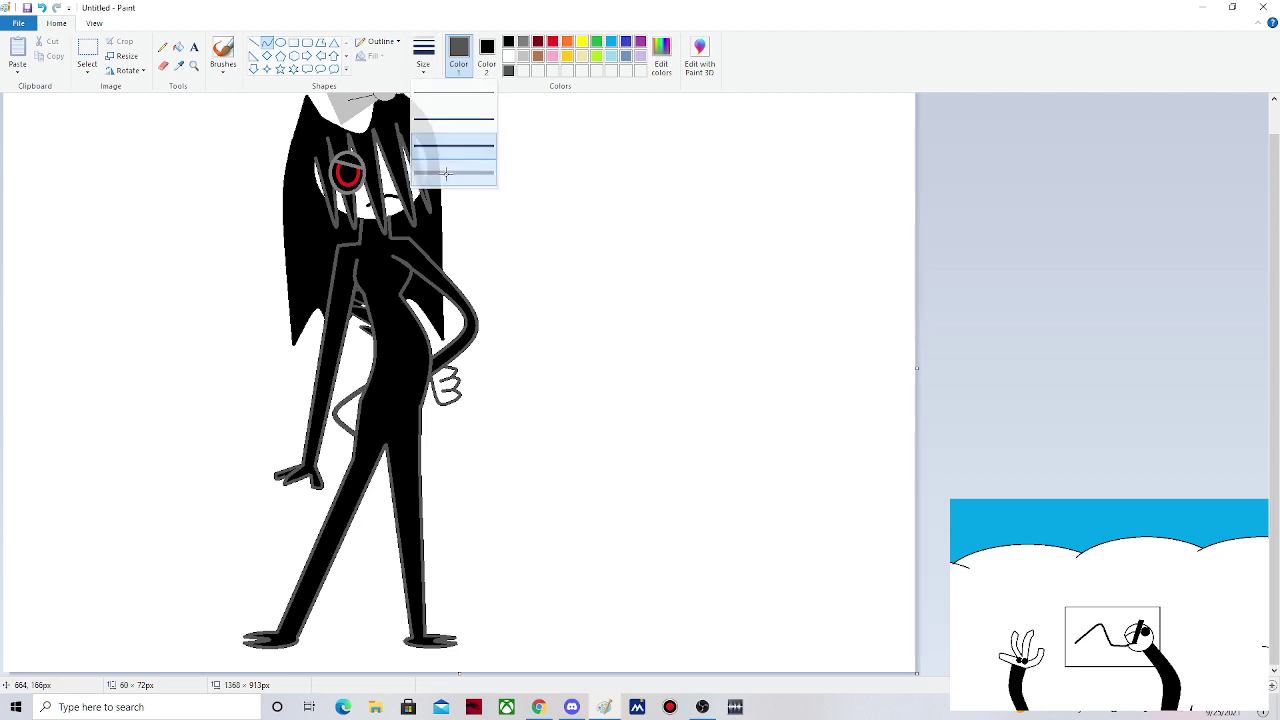
{"action": "left_click", "coordinate": [446, 173]}
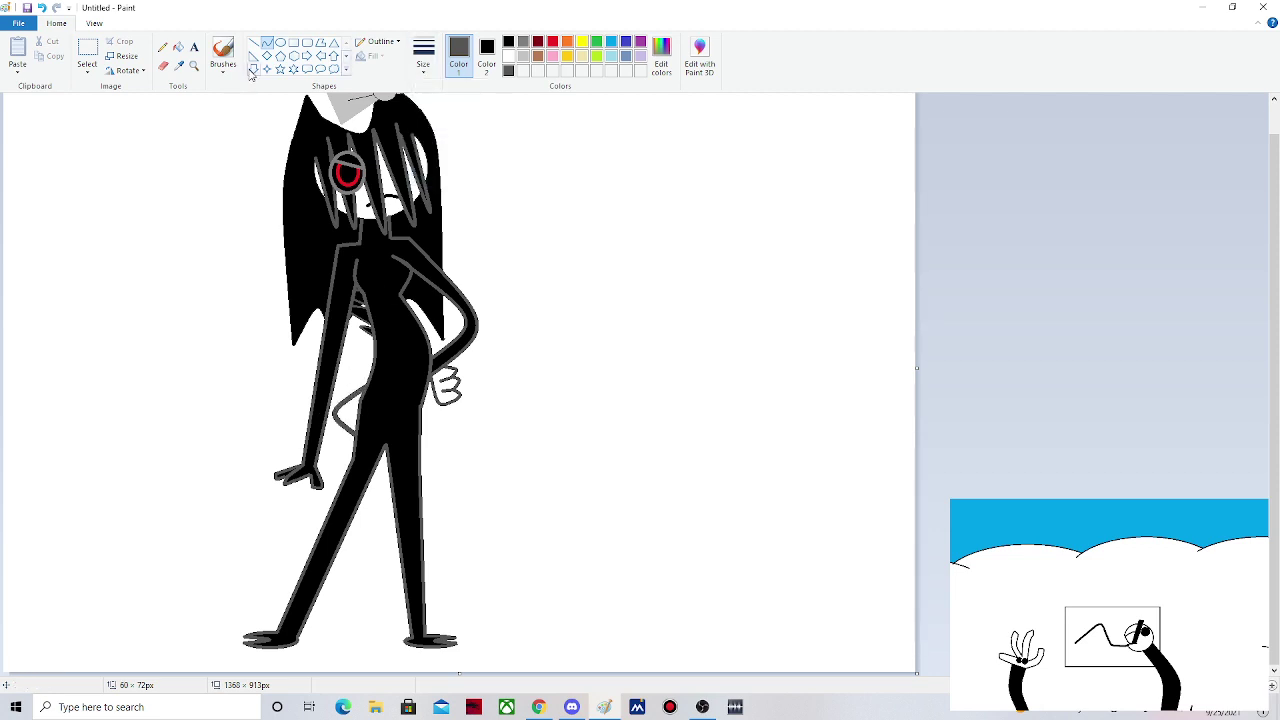
- Draw a dark grey curved tail sweeping out from the right hip to beside the right foot, undoing a first straight line
{"action": "left_click", "coordinate": [257, 43]}
{"action": "mouse_move", "coordinate": [420, 446]}
{"action": "left_mouse_down"}
{"action": "mouse_move", "coordinate": [806, 651]}
{"action": "mouse_move", "coordinate": [736, 524]}
{"action": "mouse_move", "coordinate": [520, 616]}
{"action": "left_mouse_up"}
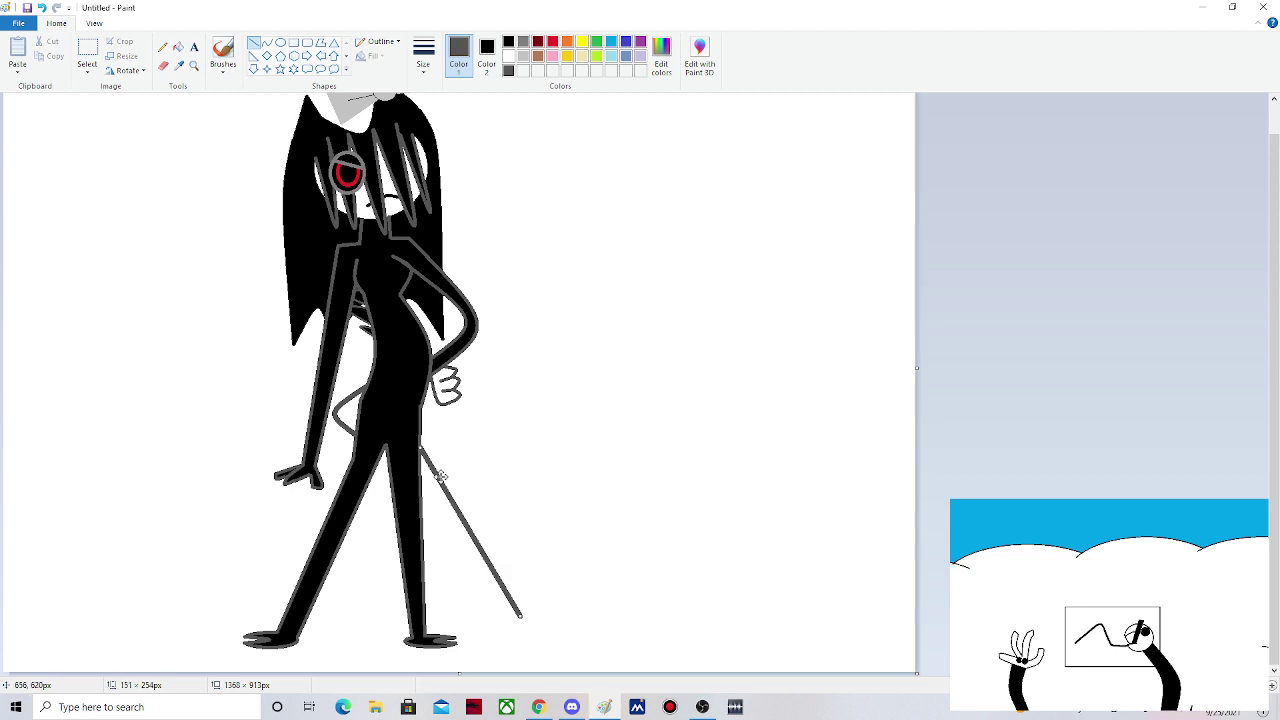
{"action": "left_click", "coordinate": [42, 7]}
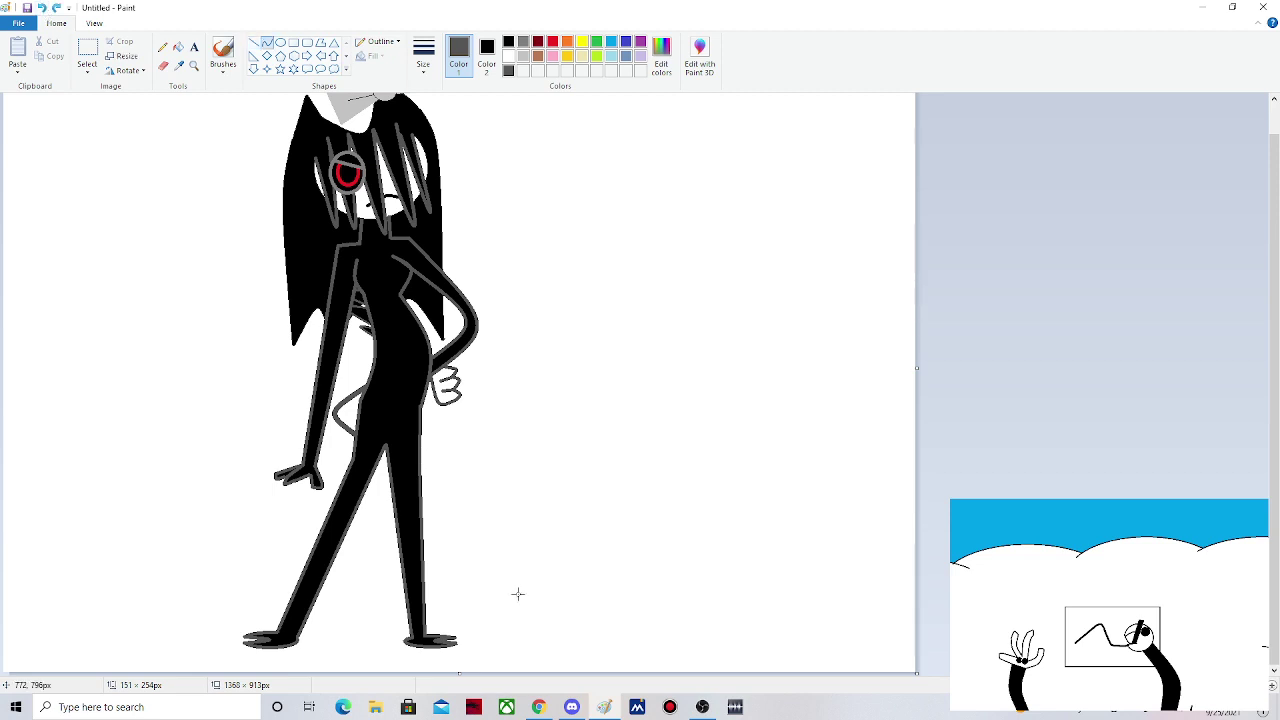
{"action": "mouse_move", "coordinate": [508, 630]}
{"action": "left_mouse_down"}
{"action": "mouse_move", "coordinate": [419, 462]}
{"action": "mouse_move", "coordinate": [751, 535]}
{"action": "left_mouse_up"}
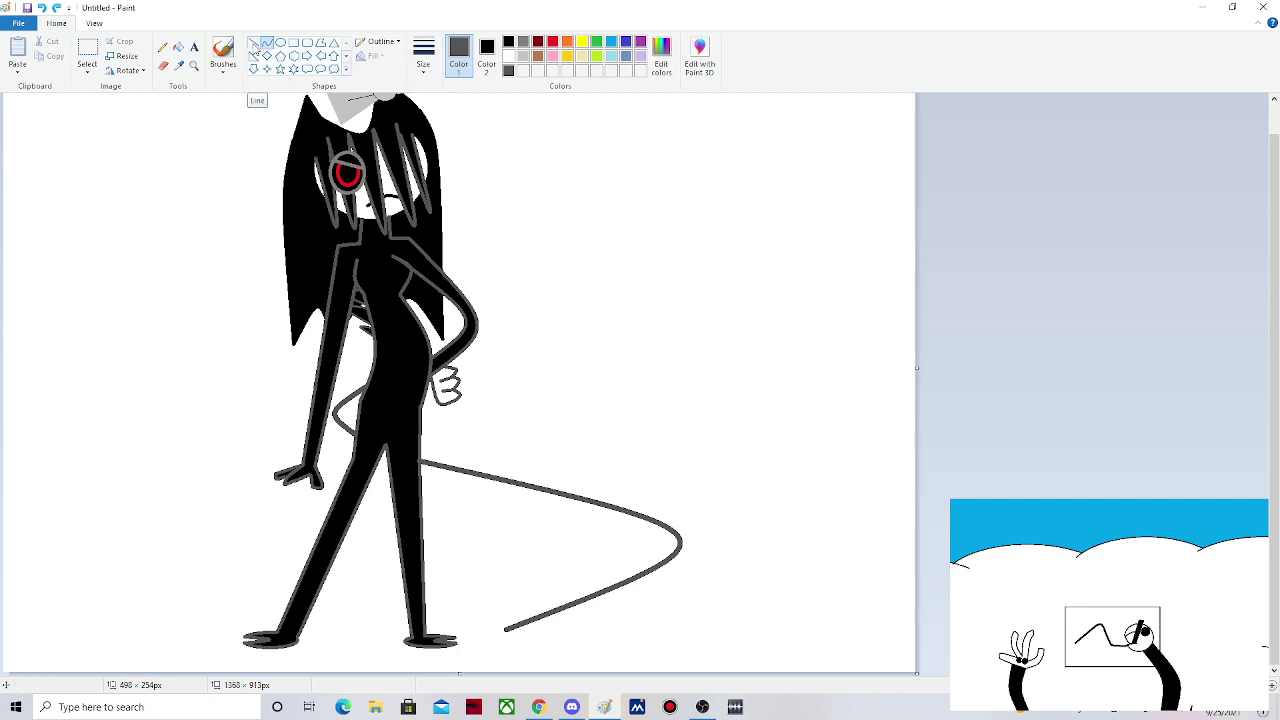
- Draw a dark grey triangular arrowhead at the tail's end and try to fill it with the same grey
{"action": "left_click", "coordinate": [256, 44]}
{"action": "left_click_drag", "start_coordinate": [497, 621], "coordinate": [503, 633]}
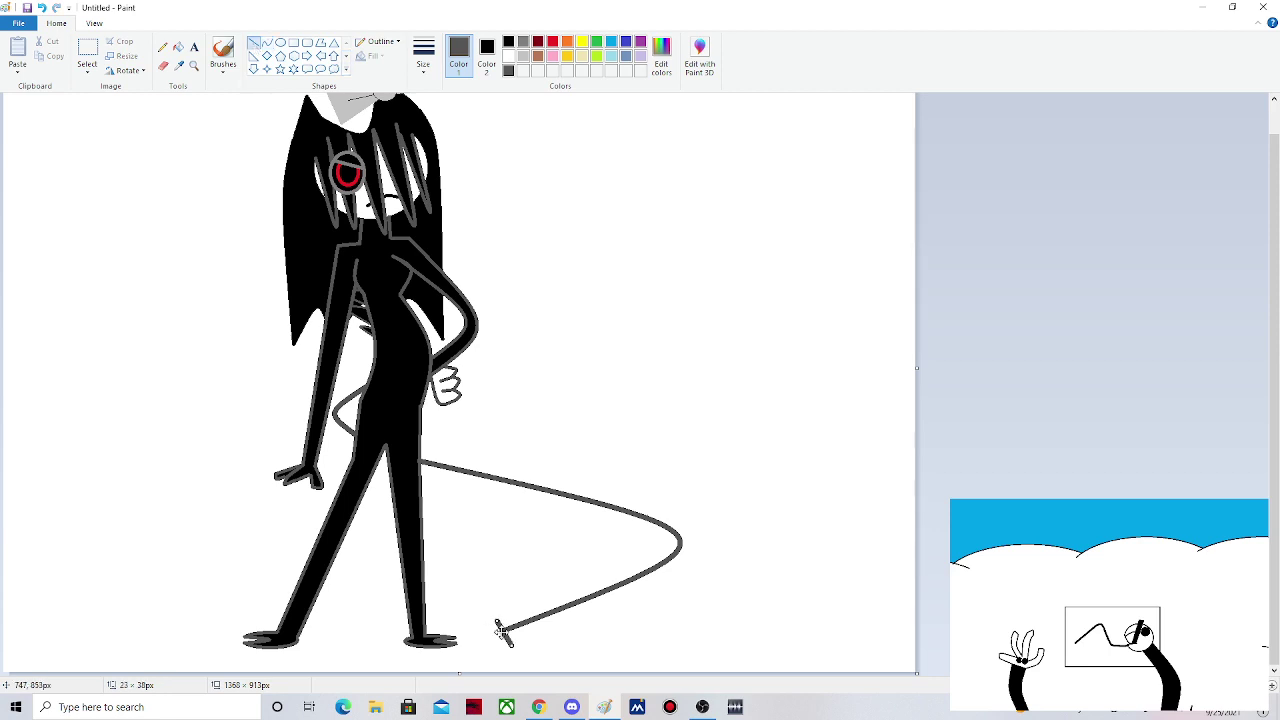
{"action": "left_click", "coordinate": [558, 653]}
{"action": "left_click_drag", "start_coordinate": [509, 643], "coordinate": [462, 643]}
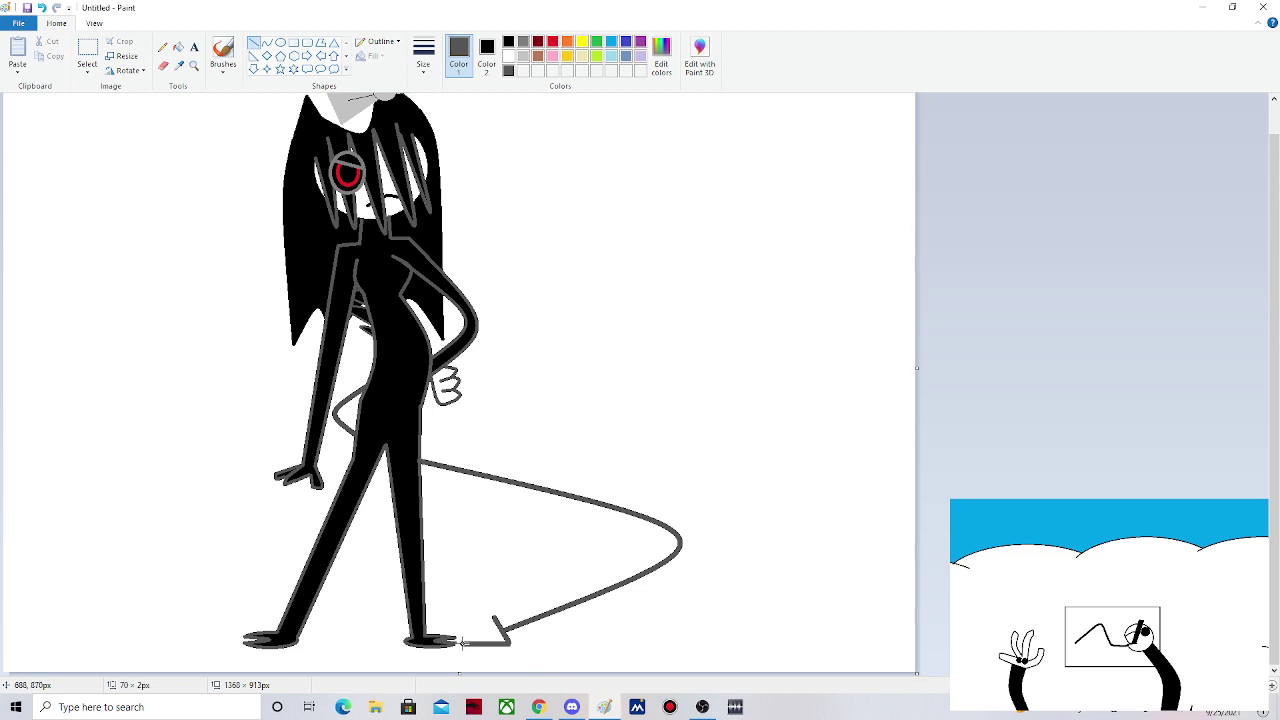
{"action": "left_click", "coordinate": [461, 644]}
{"action": "left_click_drag", "start_coordinate": [461, 644], "coordinate": [491, 617]}
{"action": "left_click", "coordinate": [210, 184]}
{"action": "left_click", "coordinate": [178, 47]}
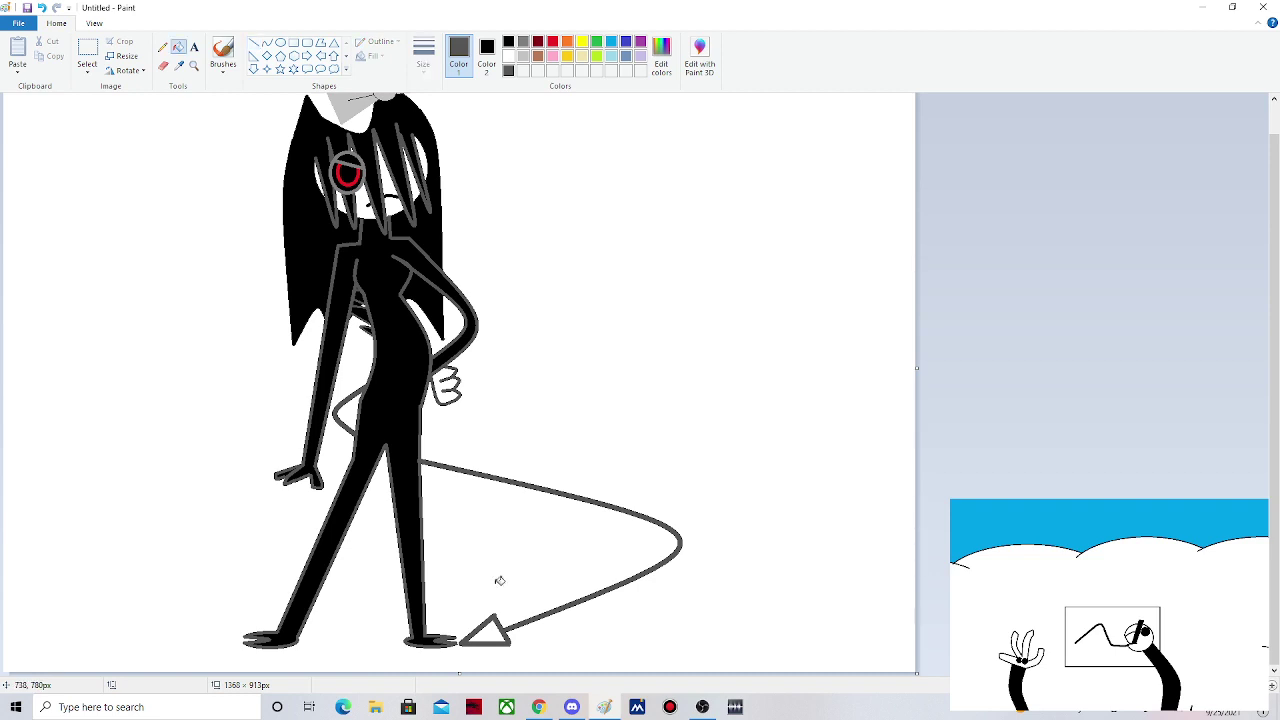
{"action": "left_click", "coordinate": [498, 632]}
- Undo the arrowhead, the tail curve and the loop at the left hip
{"action": "left_click", "coordinate": [43, 8]}
{"action": "left_click", "coordinate": [44, 11]}
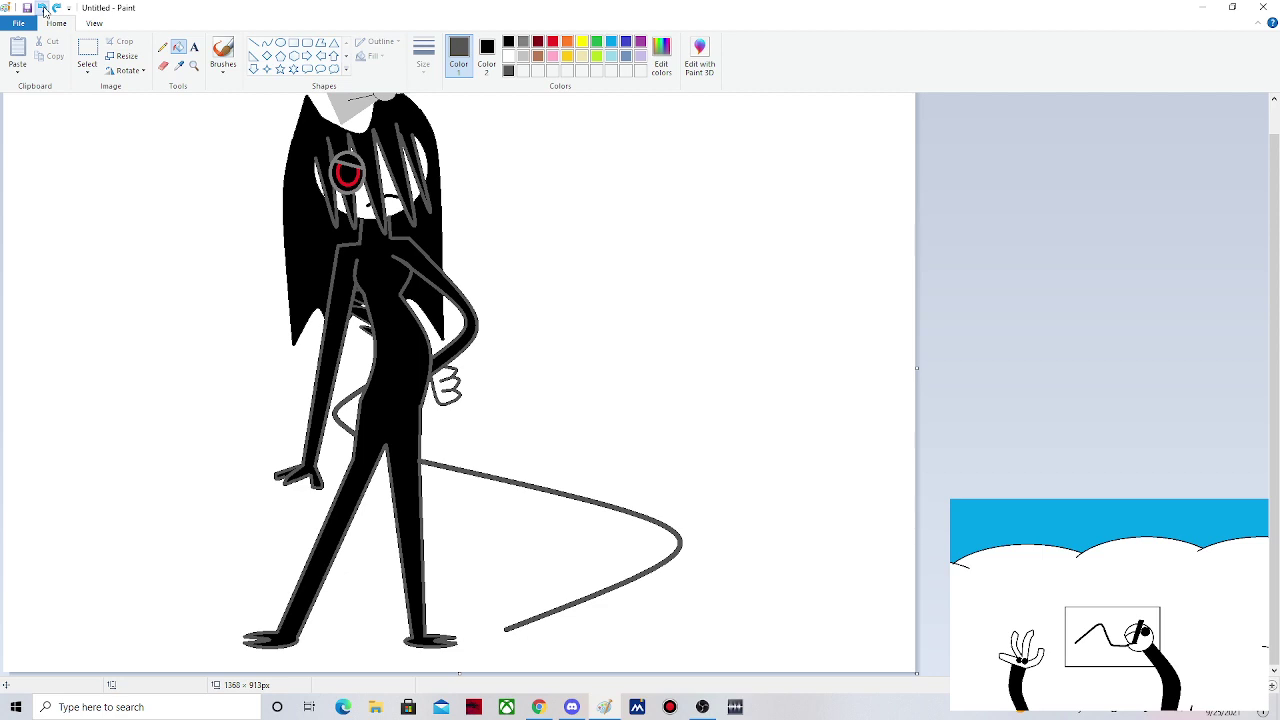
{"action": "left_click", "coordinate": [43, 9]}
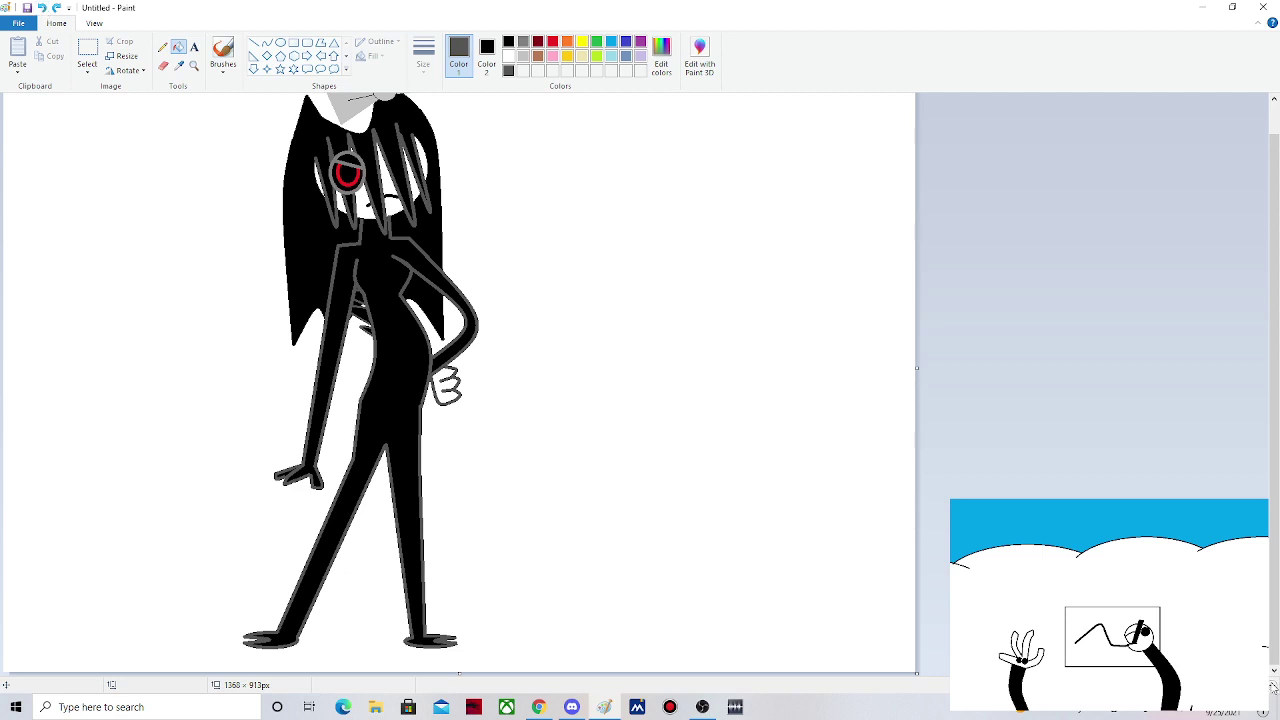
- Draw a black curved tail loop about 45 × 44 px bulging out from the figure's left hip
{"action": "left_click", "coordinate": [1272, 686]}
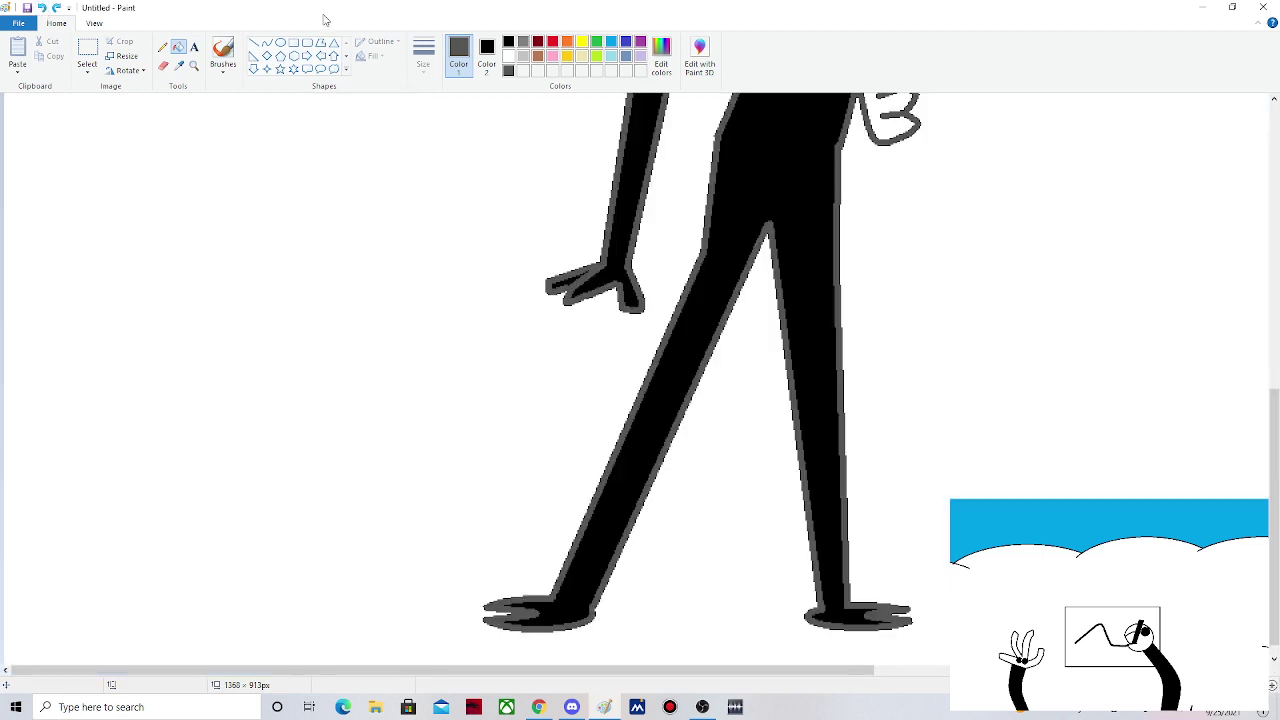
{"action": "left_click", "coordinate": [267, 42]}
{"action": "left_click", "coordinate": [508, 41]}
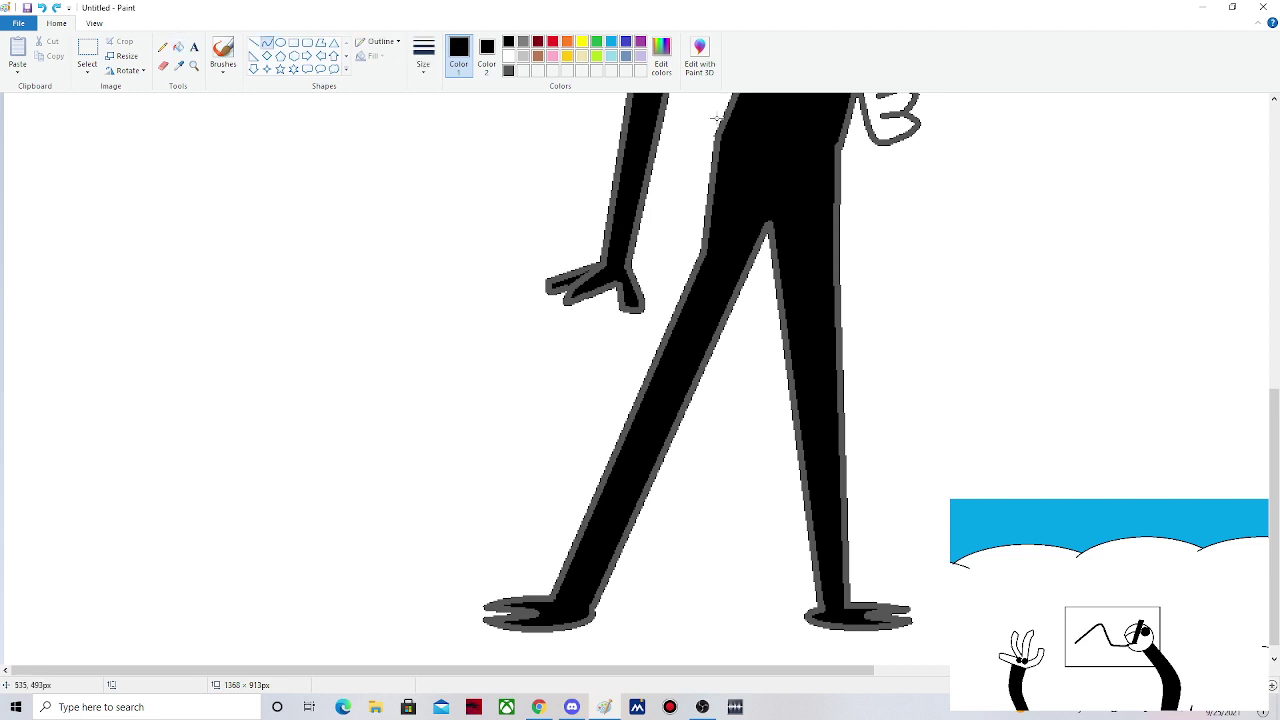
{"action": "scroll", "coordinate": [788, 420], "scroll_direction": "up", "scroll_amount": 3}
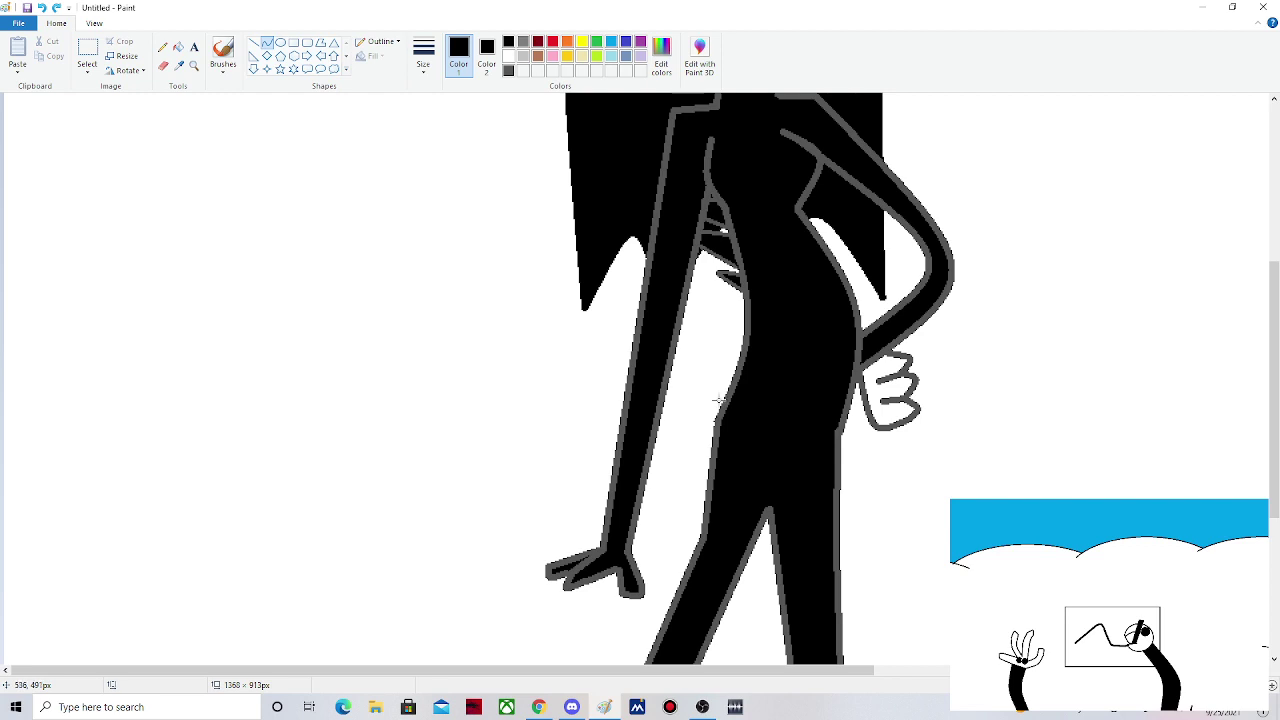
{"action": "mouse_move", "coordinate": [716, 399]}
{"action": "left_mouse_down"}
{"action": "mouse_move", "coordinate": [704, 457]}
{"action": "mouse_move", "coordinate": [660, 432]}
{"action": "left_mouse_up"}
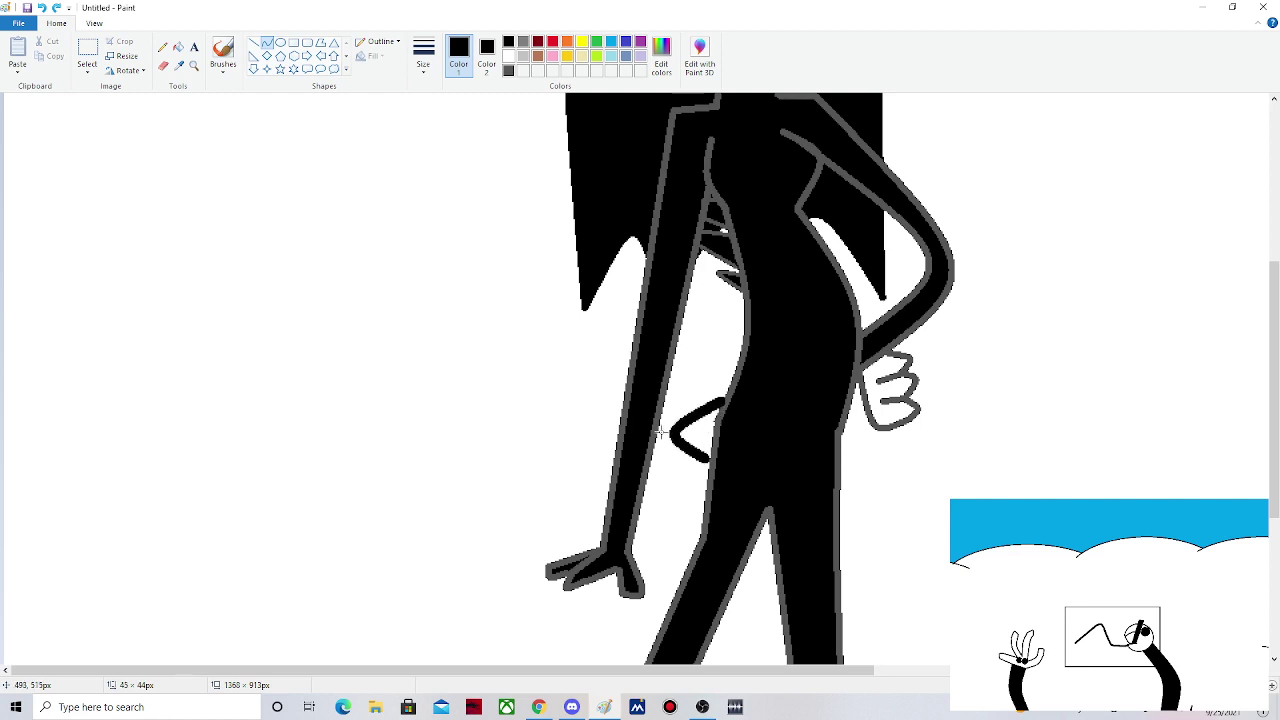
{"action": "left_click", "coordinate": [256, 46]}
{"action": "scroll", "coordinate": [640, 380], "scroll_direction": "down", "scroll_amount": 1}
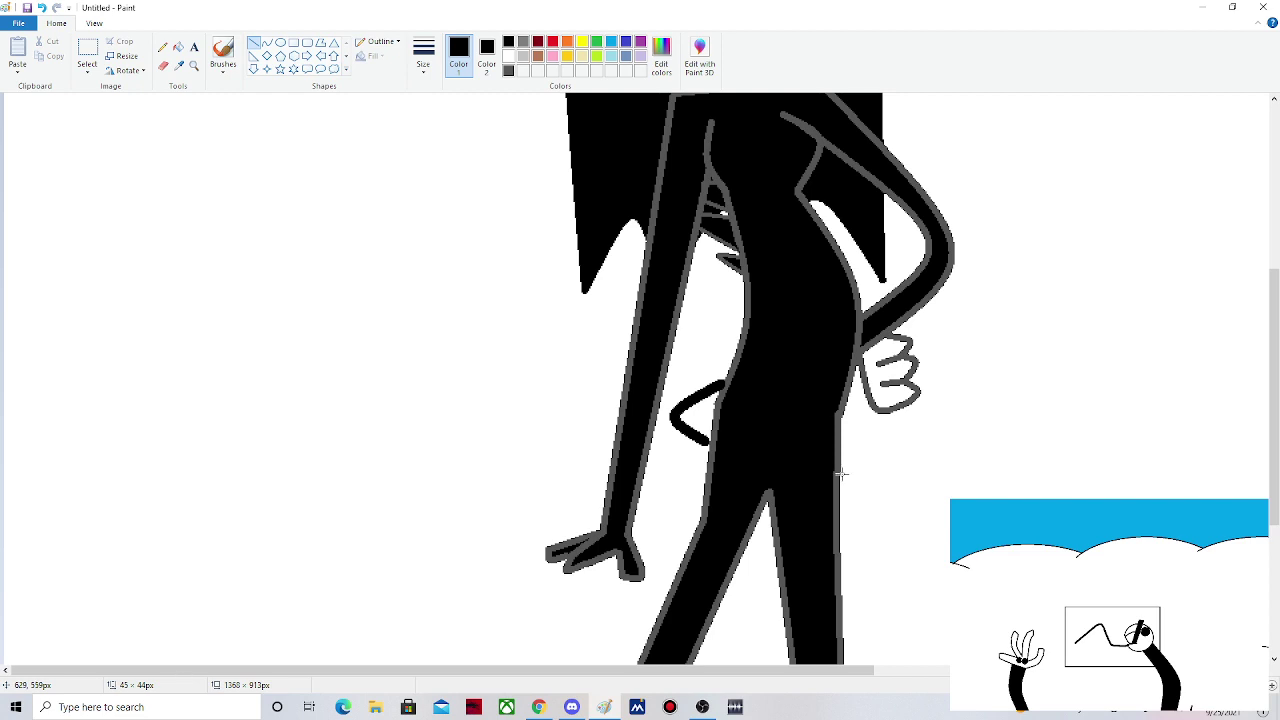
{"action": "left_click_drag", "start_coordinate": [841, 474], "coordinate": [950, 556]}
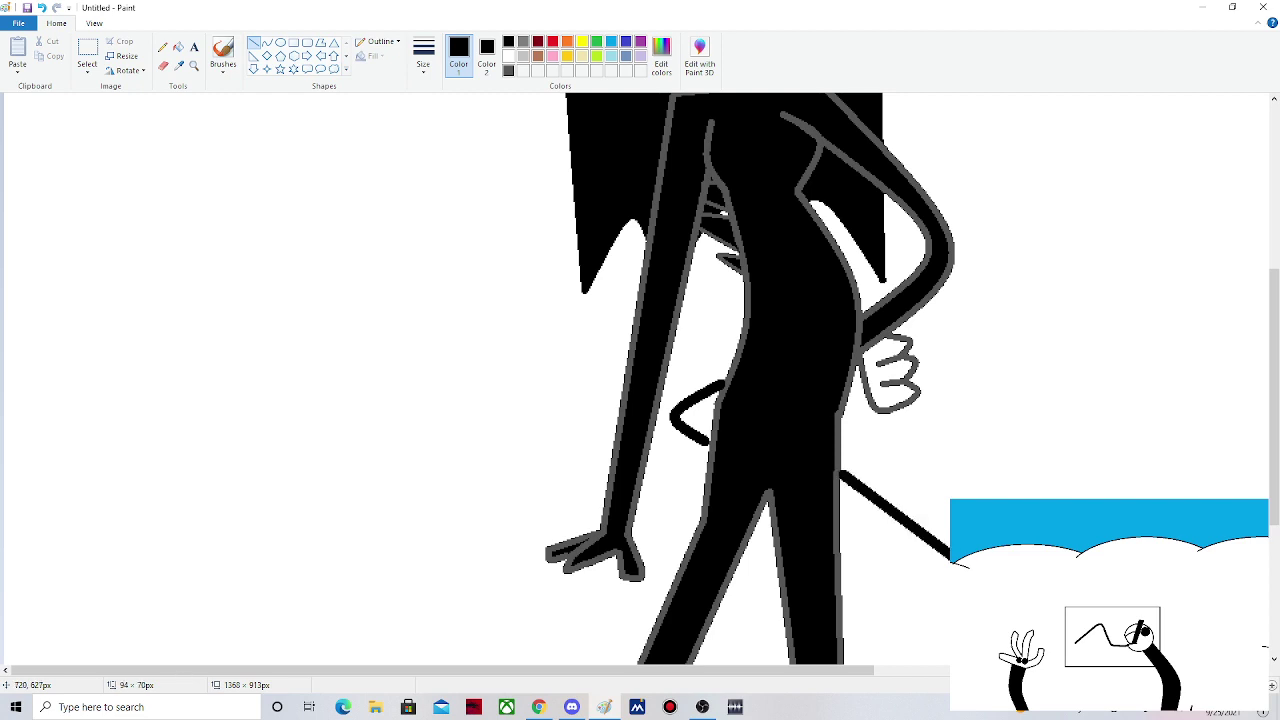
{"action": "left_click_drag", "start_coordinate": [944, 569], "coordinate": [940, 657]}
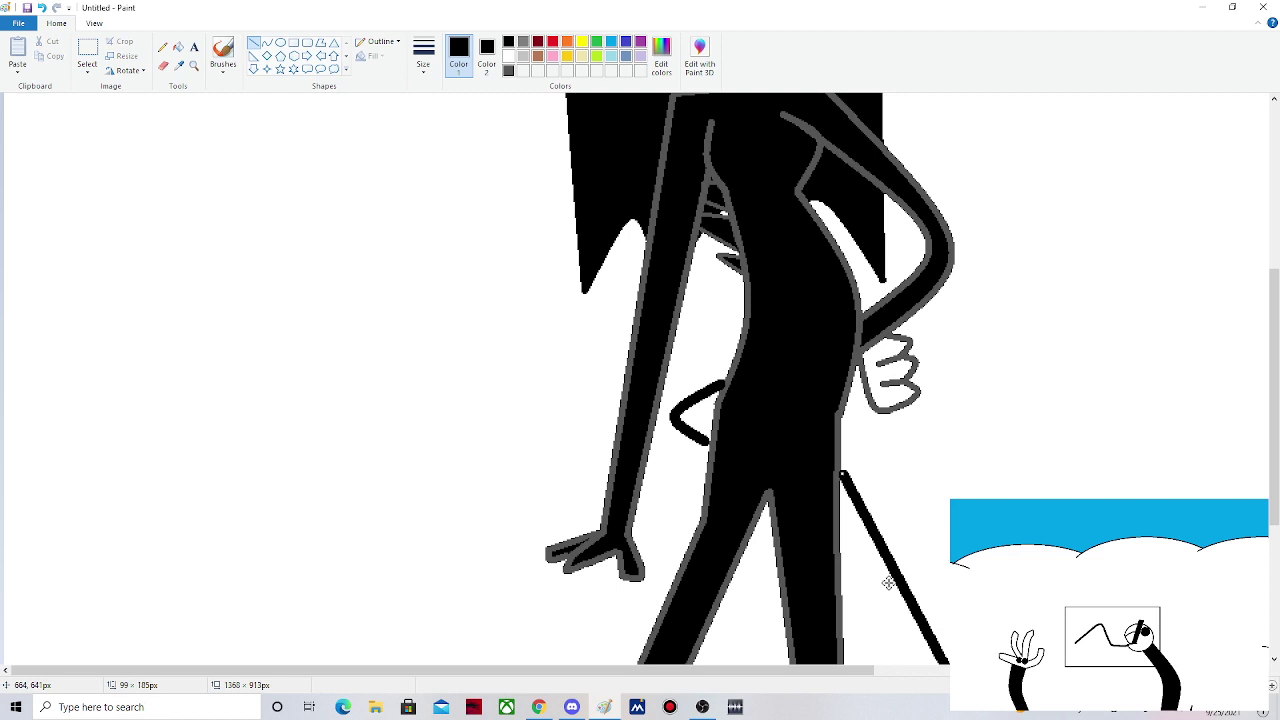
{"action": "left_click_drag", "start_coordinate": [1274, 382], "coordinate": [1274, 510]}
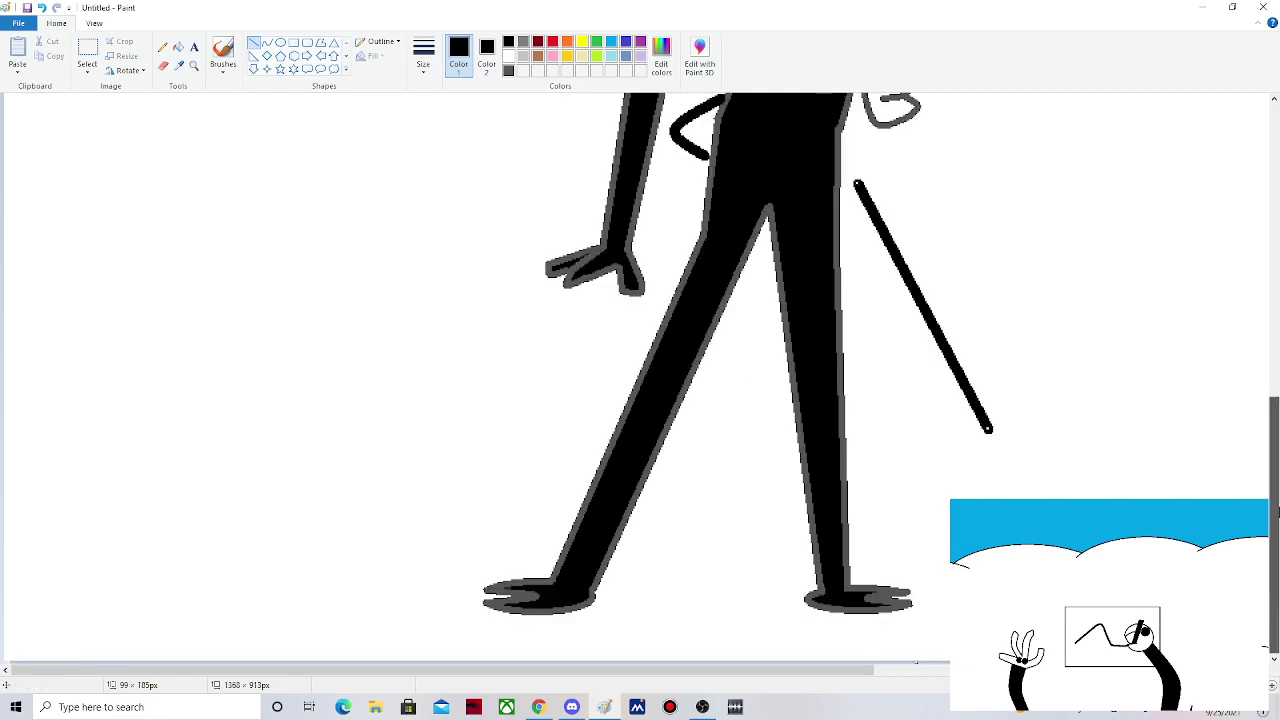
{"action": "left_click", "coordinate": [41, 7]}
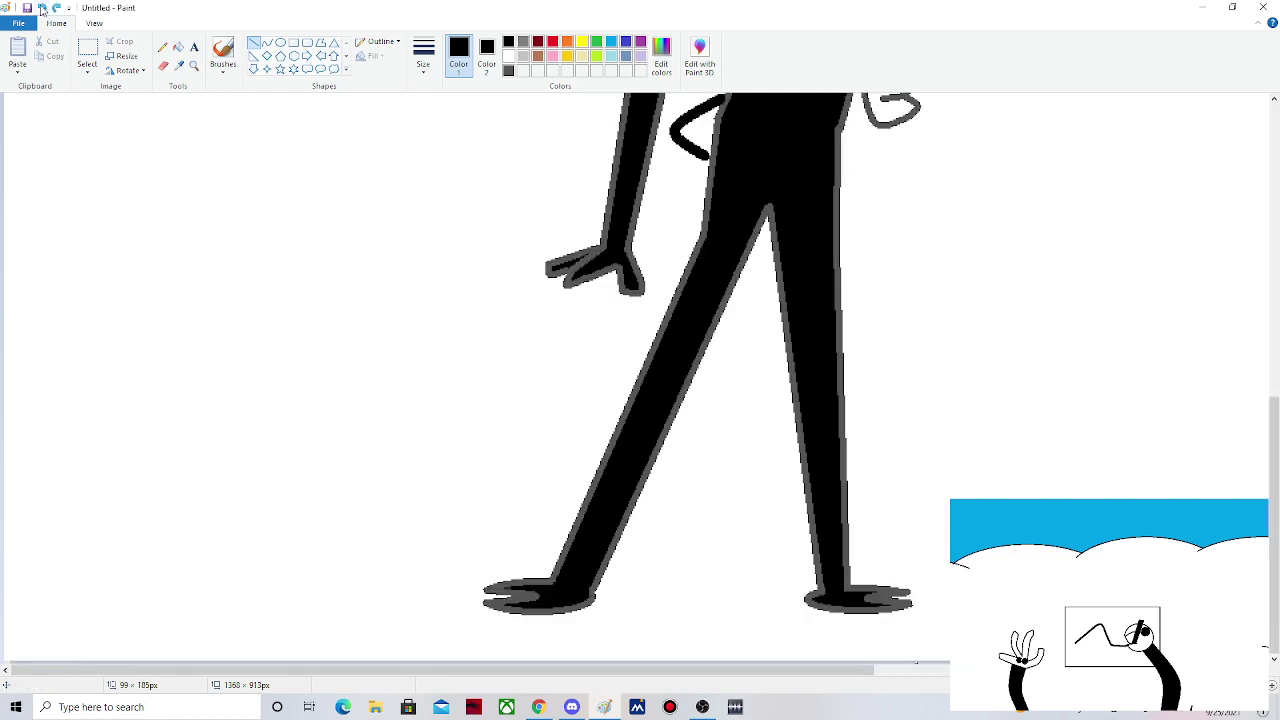
- Redraw the left hip outline with a thinner dark grey line where the black tail loop meets the body
{"action": "scroll", "coordinate": [581, 167], "scroll_direction": "up", "scroll_amount": 3}
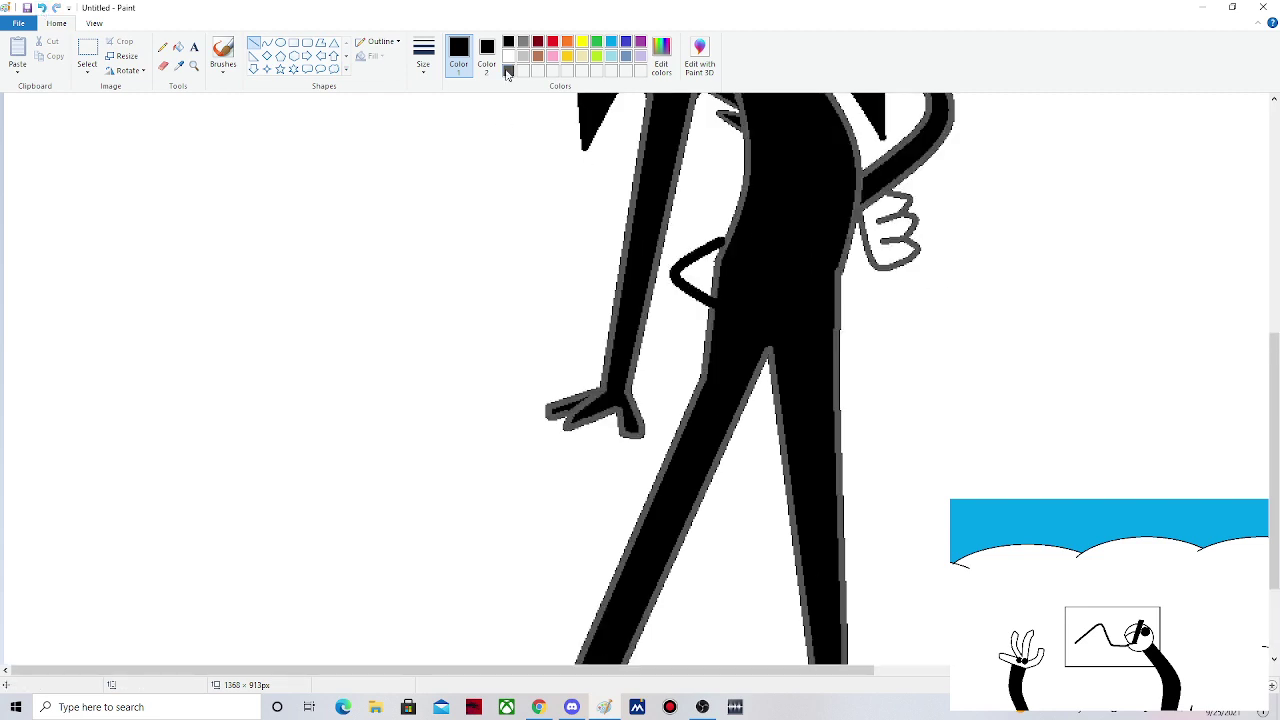
{"action": "left_click", "coordinate": [507, 71]}
{"action": "left_click", "coordinate": [423, 55]}
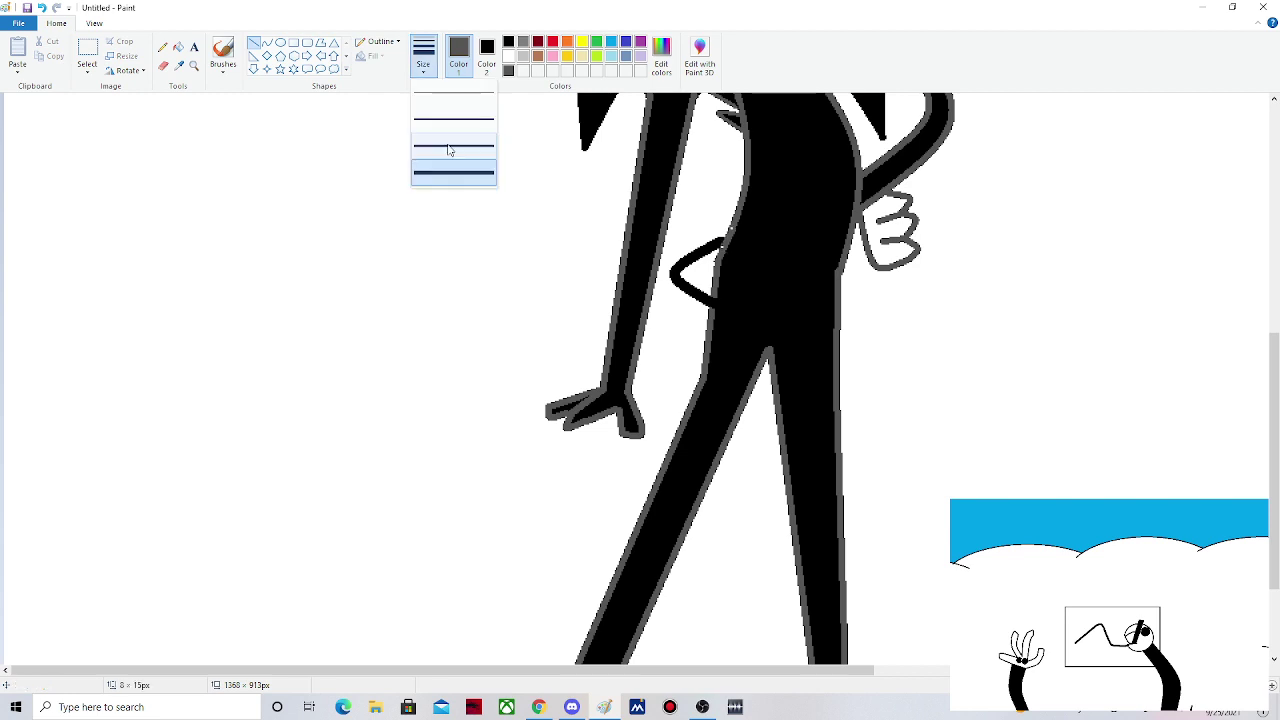
{"action": "left_click", "coordinate": [449, 147]}
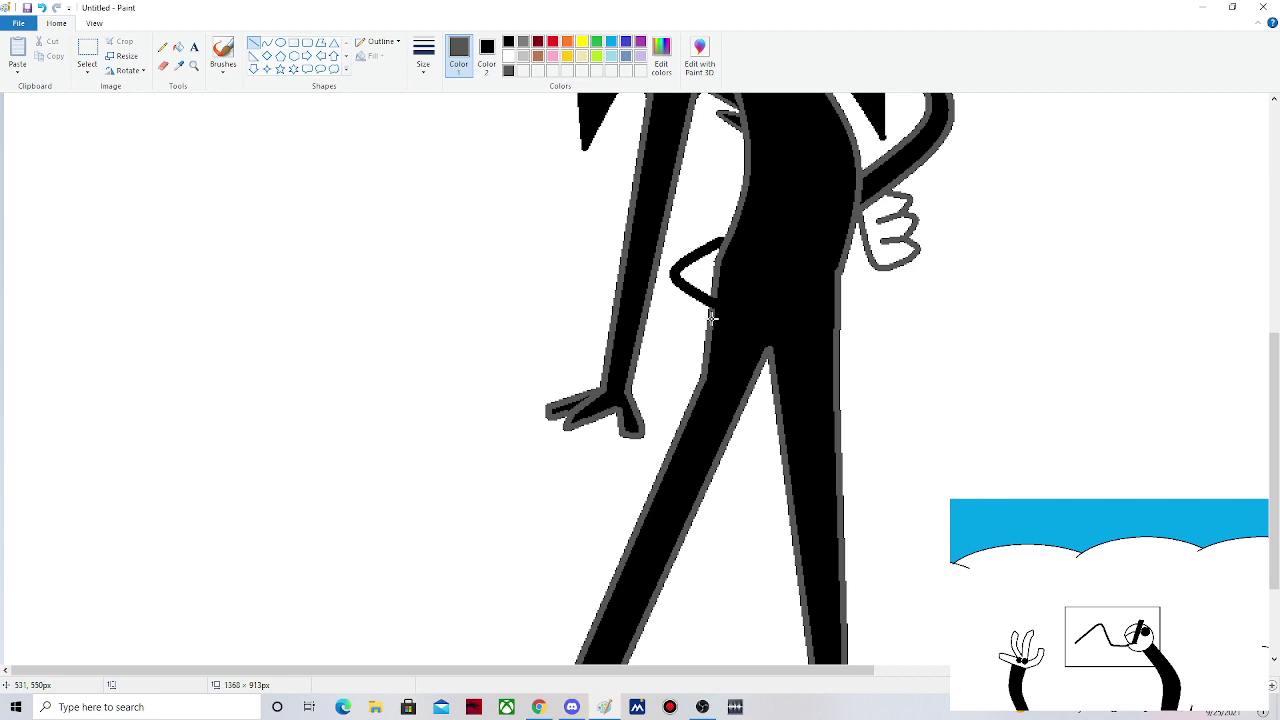
{"action": "left_click_drag", "start_coordinate": [711, 317], "coordinate": [713, 292]}
- Draw a black curved tail about 356 × 308 px from the right hip, bulging outward and ending beside the right foot
{"action": "scroll", "coordinate": [883, 219], "scroll_direction": "down", "scroll_amount": 3}
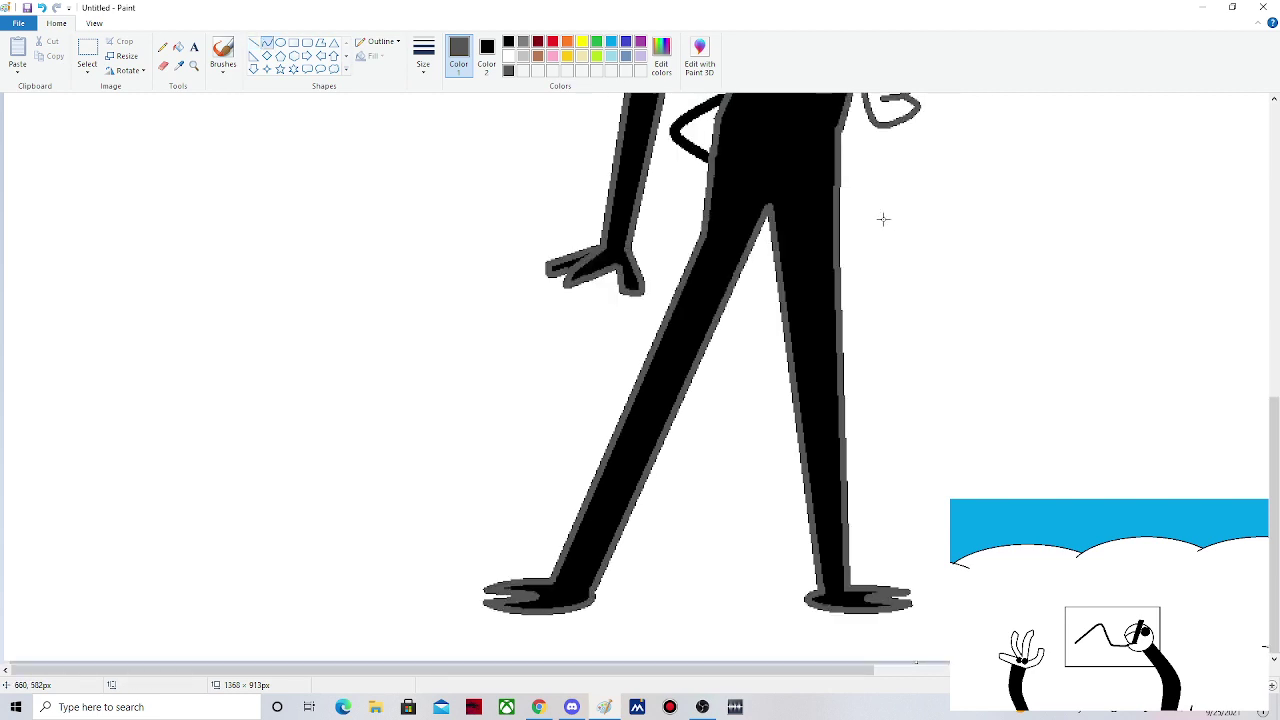
{"action": "left_click_drag", "start_coordinate": [840, 186], "coordinate": [872, 204]}
{"action": "left_click_drag", "start_coordinate": [872, 204], "coordinate": [985, 497]}
{"action": "left_click", "coordinate": [508, 41]}
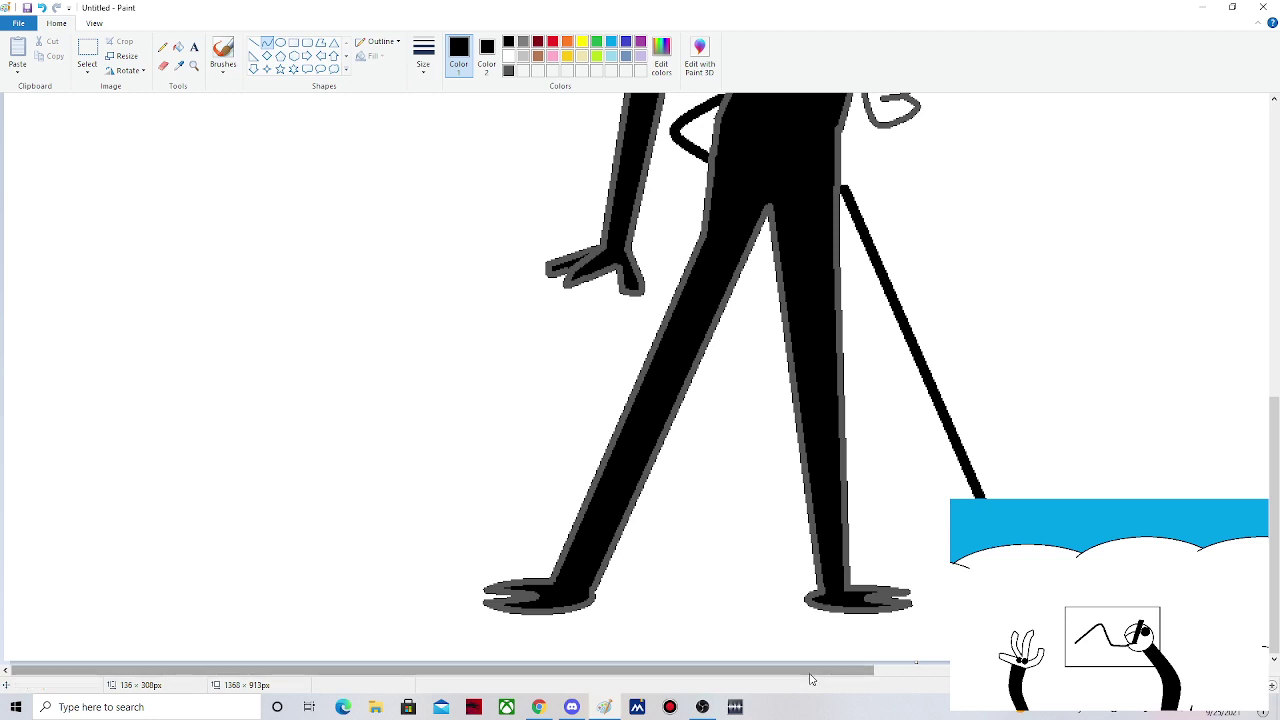
{"action": "left_click_drag", "start_coordinate": [810, 670], "coordinate": [1195, 670]}
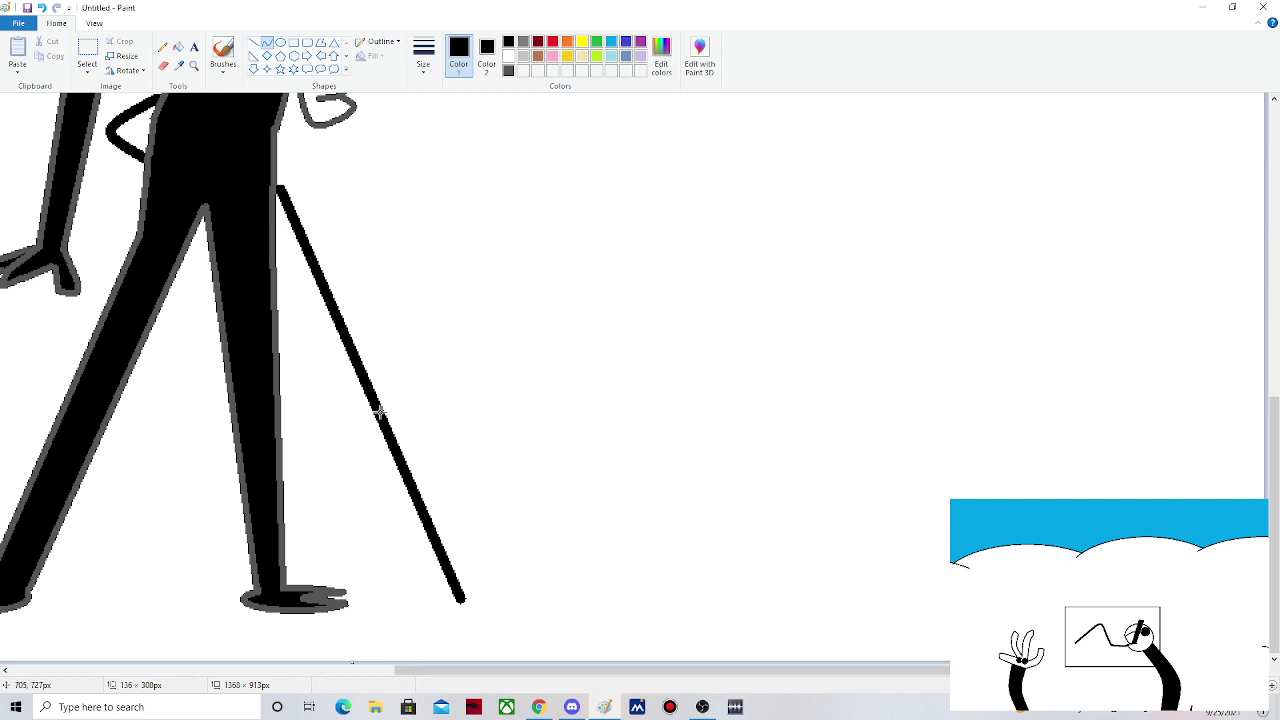
{"action": "left_click_drag", "start_coordinate": [380, 412], "coordinate": [752, 382]}
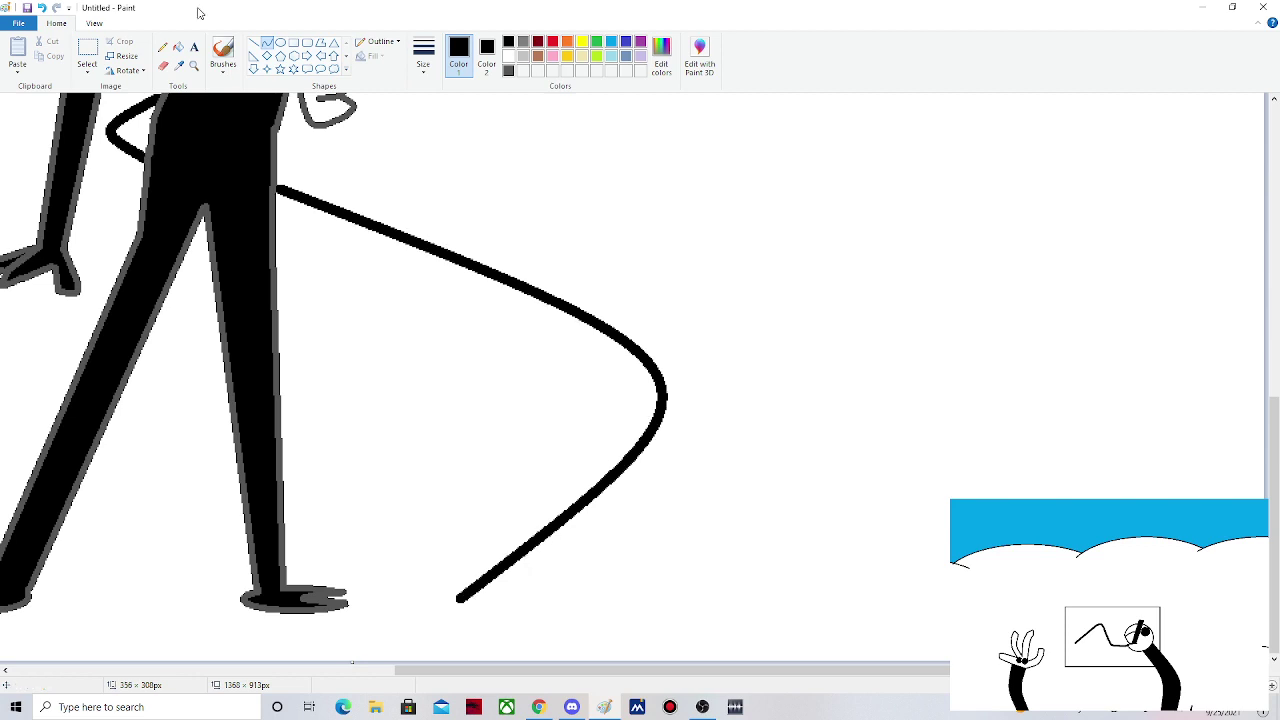
- Draw a triangular arrowhead in black lines at the tail's end and fill it with black
{"action": "left_click", "coordinate": [253, 42]}
{"action": "mouse_move", "coordinate": [437, 573]}
{"action": "left_mouse_down"}
{"action": "mouse_move", "coordinate": [474, 622]}
{"action": "mouse_move", "coordinate": [383, 638]}
{"action": "mouse_move", "coordinate": [426, 593]}
{"action": "left_mouse_up"}
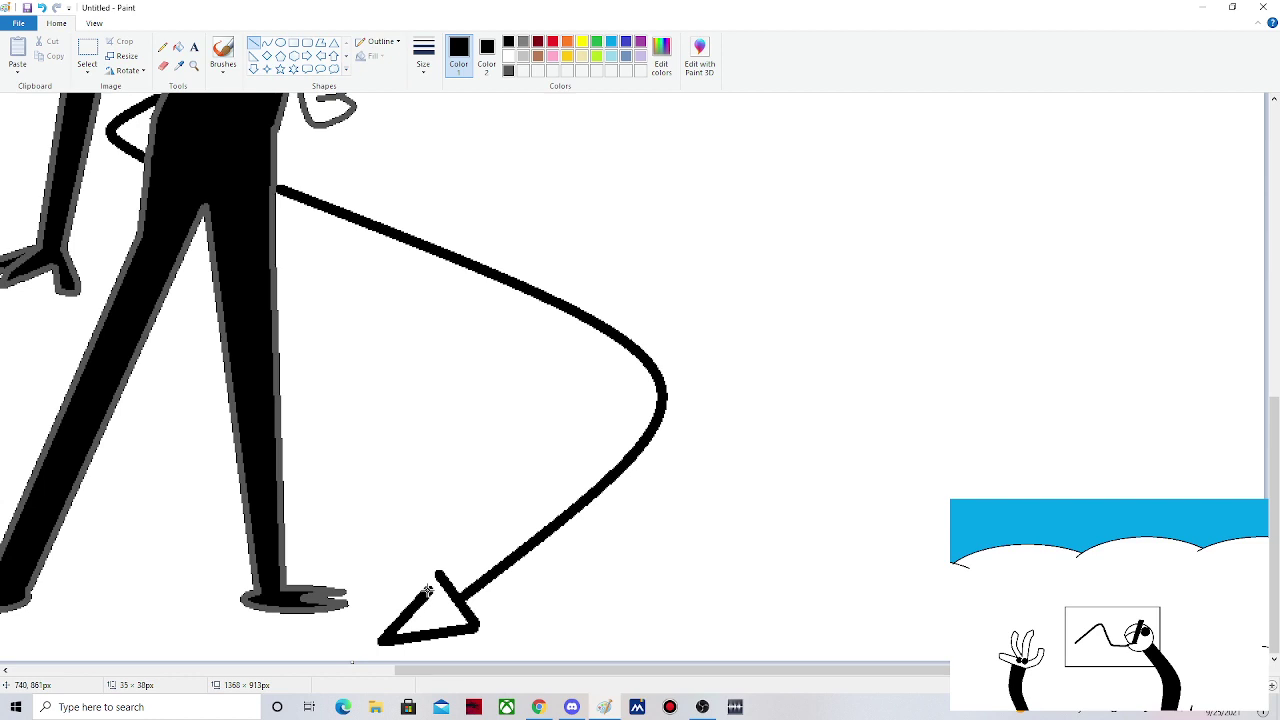
{"action": "left_click", "coordinate": [178, 46]}
{"action": "left_click", "coordinate": [438, 612]}
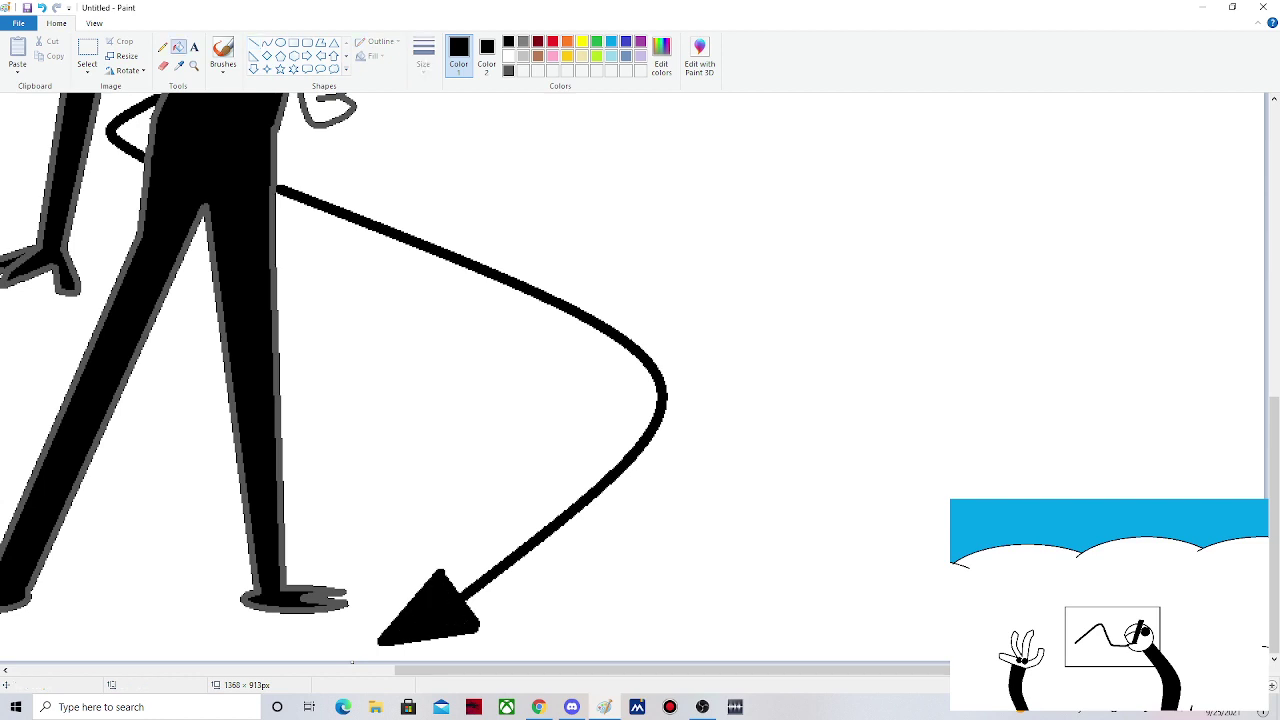
- Add the signature "Pennytheangel" in black 12 pt bold Ink Free text at the canvas's lower-right corner
{"action": "scroll", "coordinate": [970, 462], "scroll_direction": "down", "scroll_amount": 2}
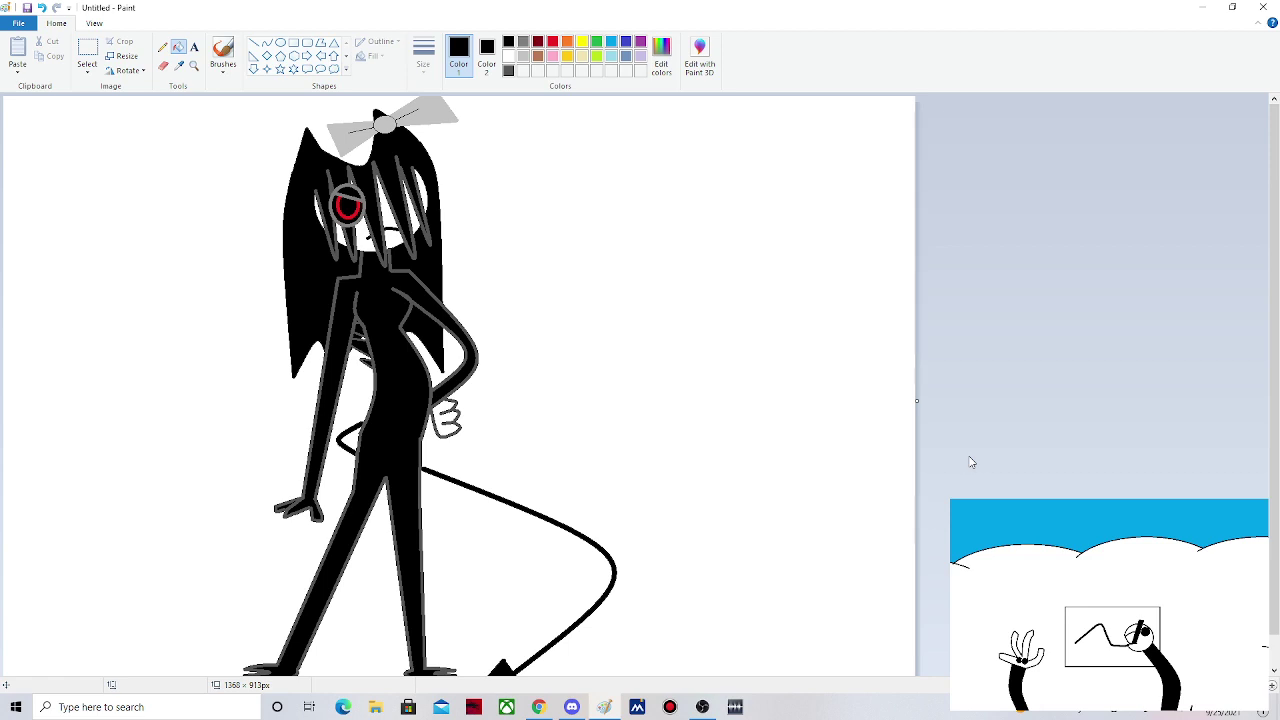
{"action": "scroll", "coordinate": [960, 430], "scroll_direction": "down", "scroll_amount": 1}
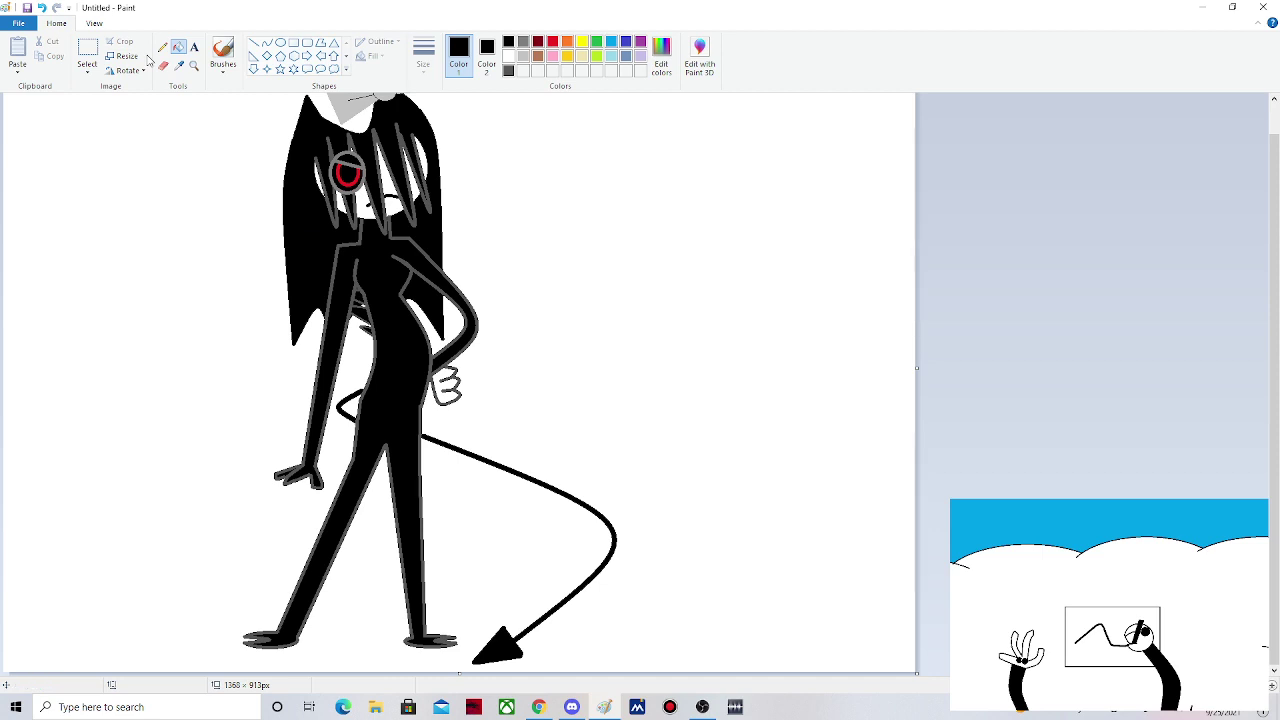
{"action": "left_click", "coordinate": [194, 47]}
{"action": "left_click", "coordinate": [801, 662]}
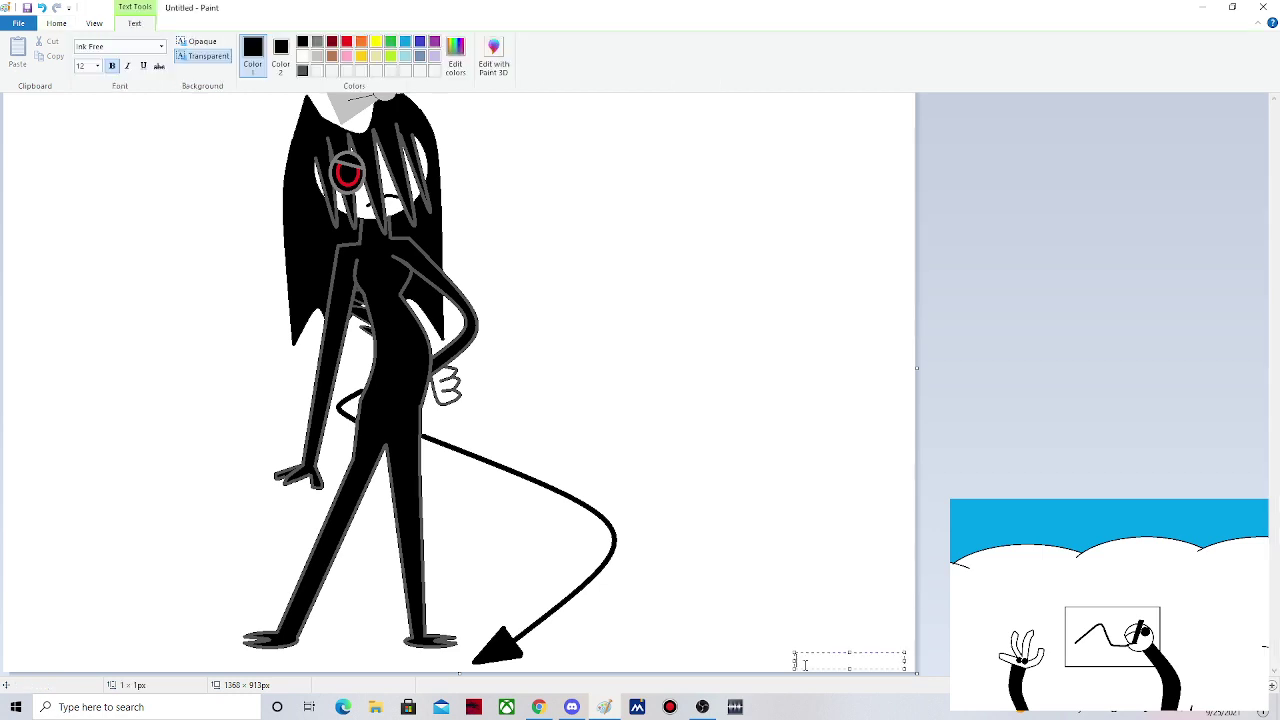
{"action": "type", "text": "Pennytheangel"}
{"action": "left_click_drag", "start_coordinate": [864, 651], "coordinate": [818, 650]}
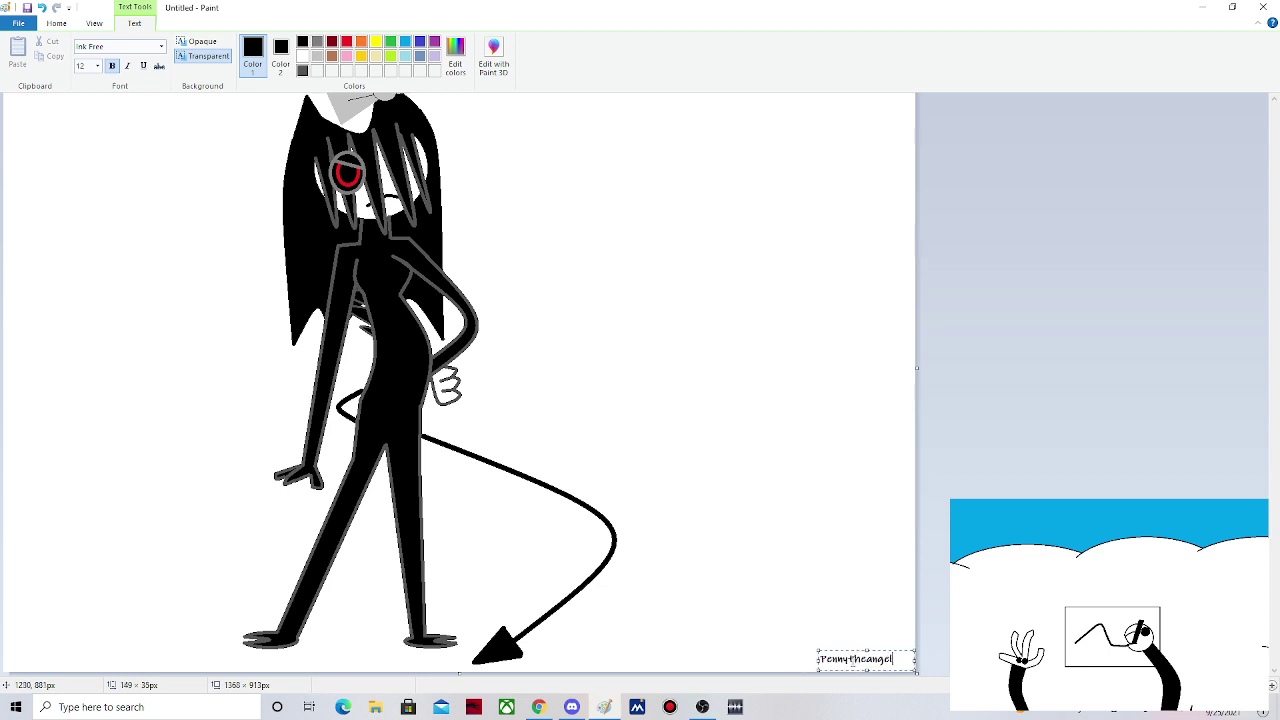
- Trim the blank canvas on both sides of the figure to 1044 px wide, flipping the image horizontally between trims and restoring its orientation
{"action": "left_click_drag", "start_coordinate": [916, 368], "coordinate": [770, 368]}
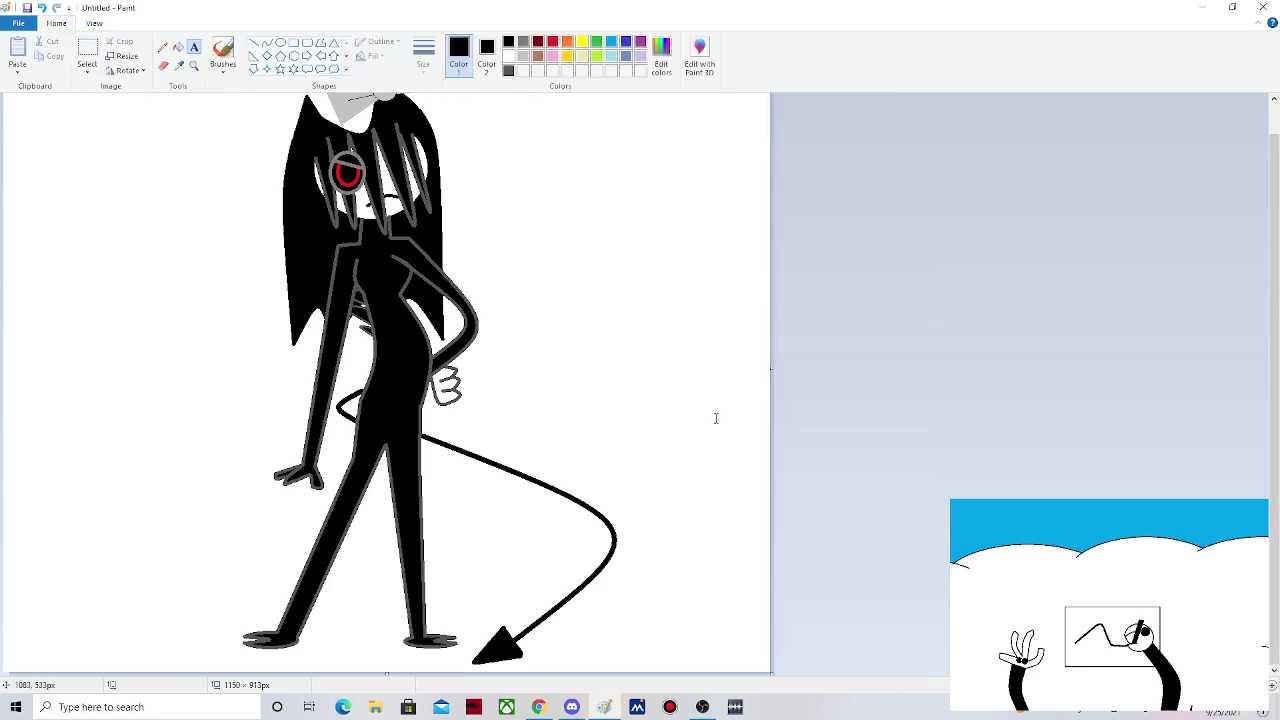
{"action": "left_click", "coordinate": [125, 70]}
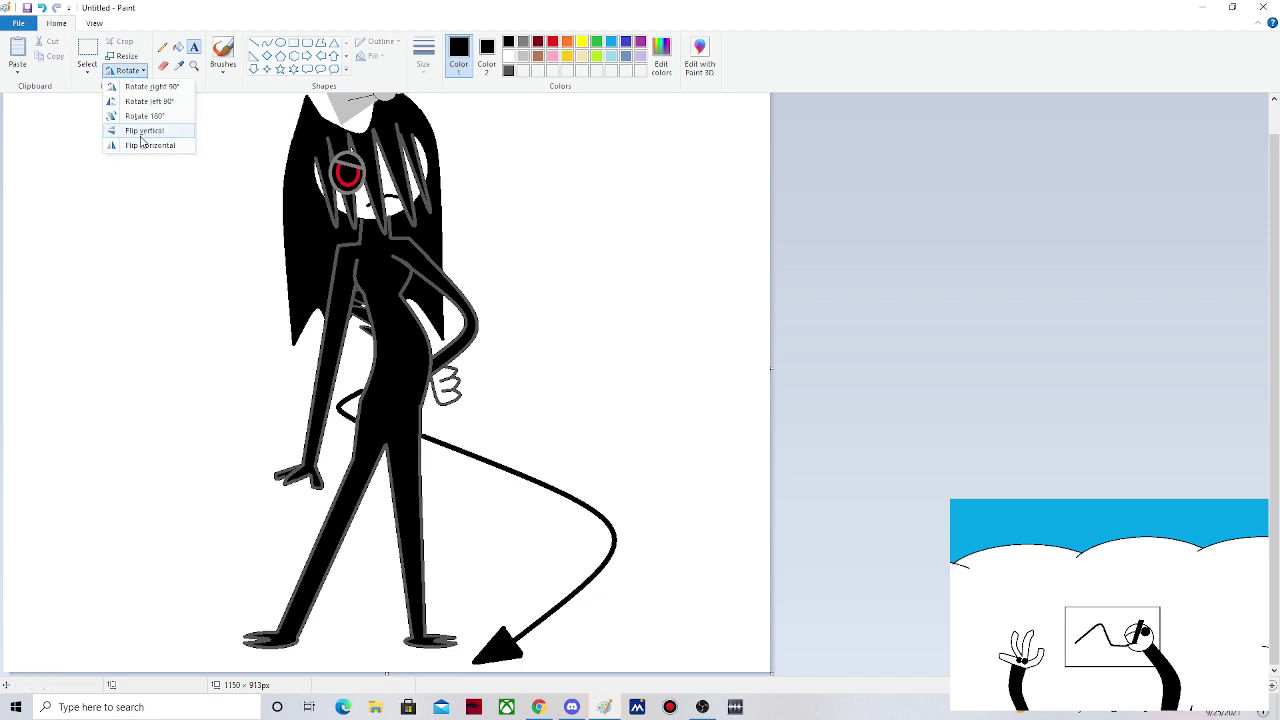
{"action": "left_click", "coordinate": [145, 145]}
{"action": "left_click_drag", "start_coordinate": [770, 368], "coordinate": [700, 370]}
{"action": "left_click", "coordinate": [127, 70]}
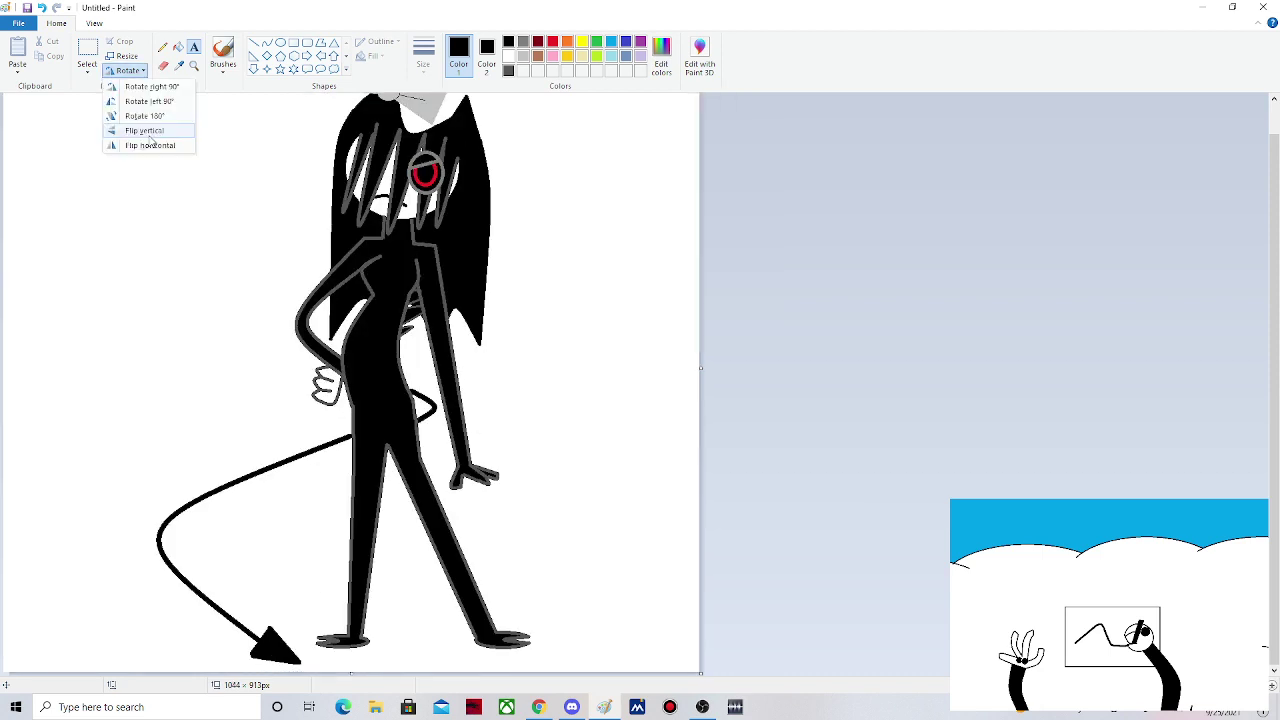
{"action": "left_click", "coordinate": [150, 145]}
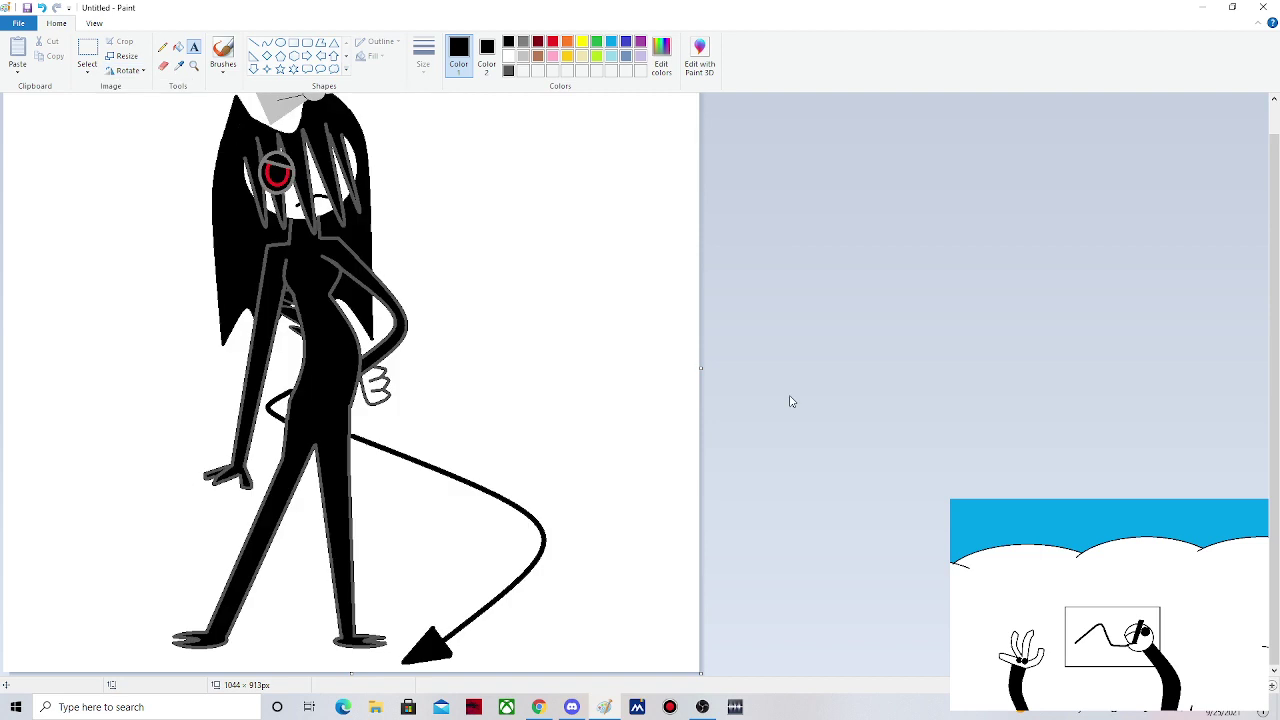
- Place the signature "Pennytheangel" in black 12 pt bold Ink Free text at the trimmed canvas's lower-right corner
{"action": "left_click", "coordinate": [606, 663]}
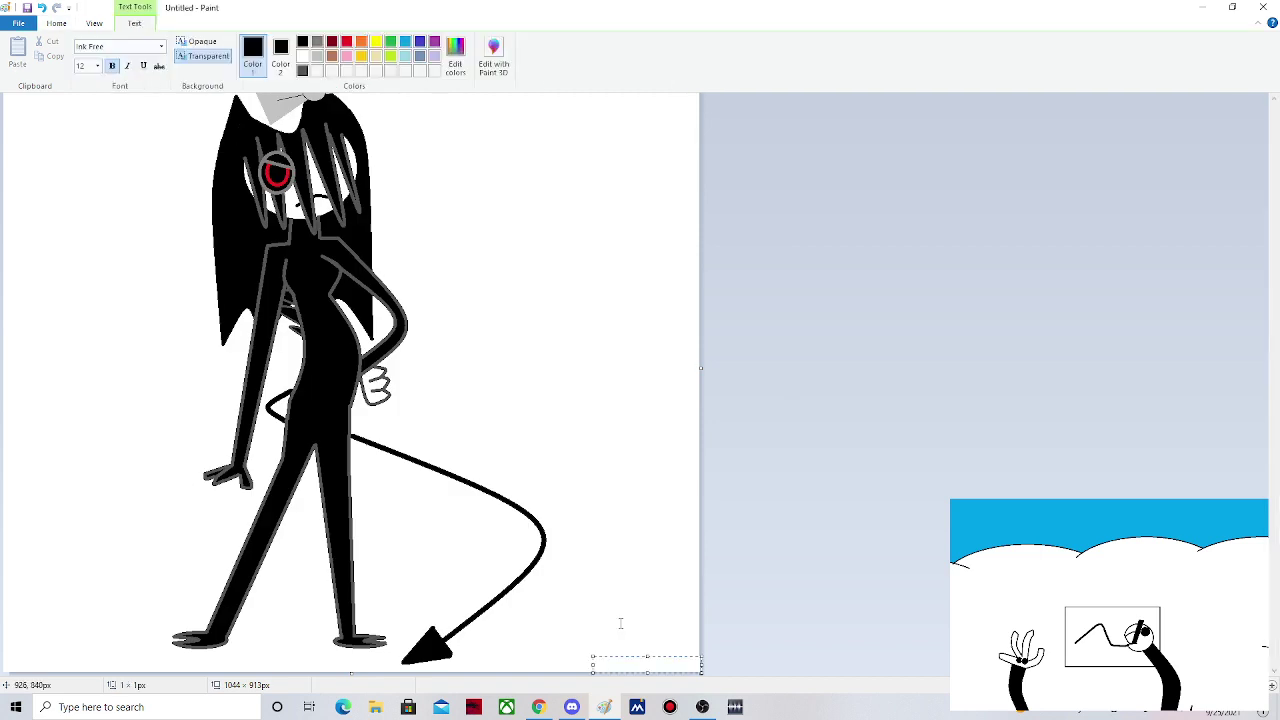
{"action": "type", "text": "Pew"}
{"action": "type", "text": "nythean"}
{"action": "type", "text": "gel"}
{"action": "left_click", "coordinate": [1232, 130]}
{"action": "scroll", "coordinate": [1232, 130], "scroll_direction": "up", "scroll_amount": 1}
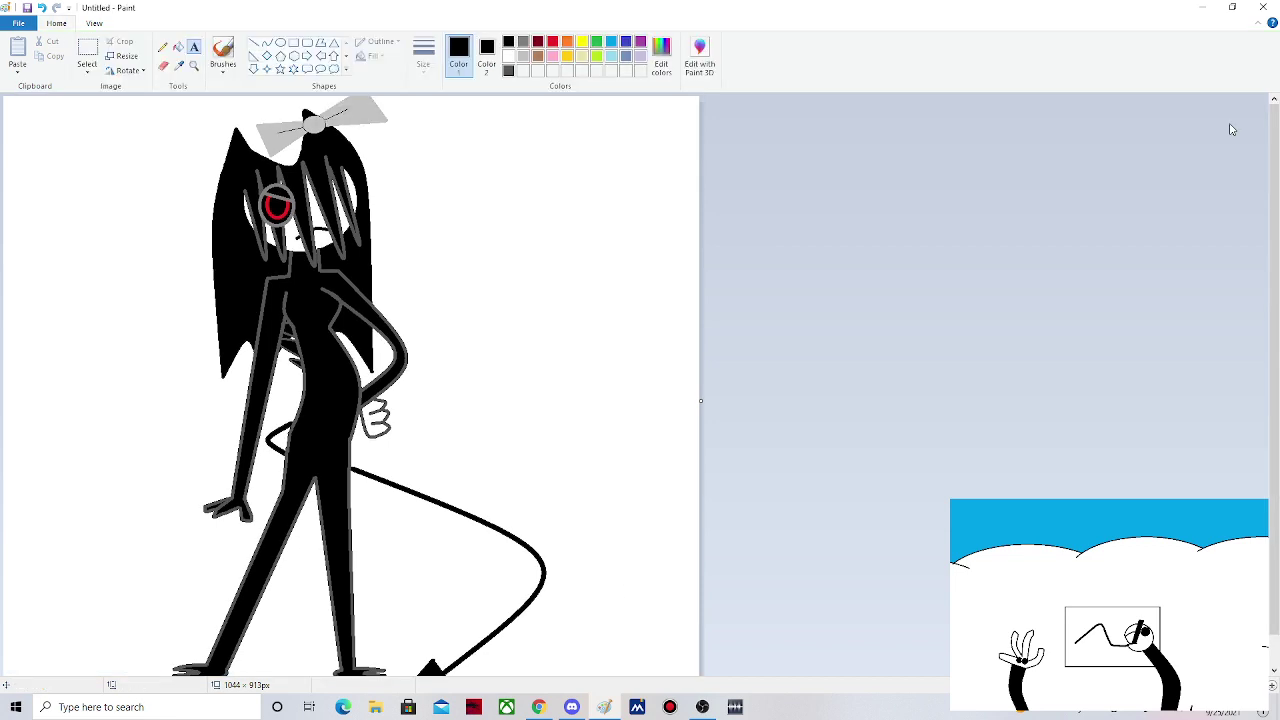
- Close the drawing and choose to save it, naming the PNG file "Inka" in the Pictures folder
{"action": "left_click", "coordinate": [1264, 9]}
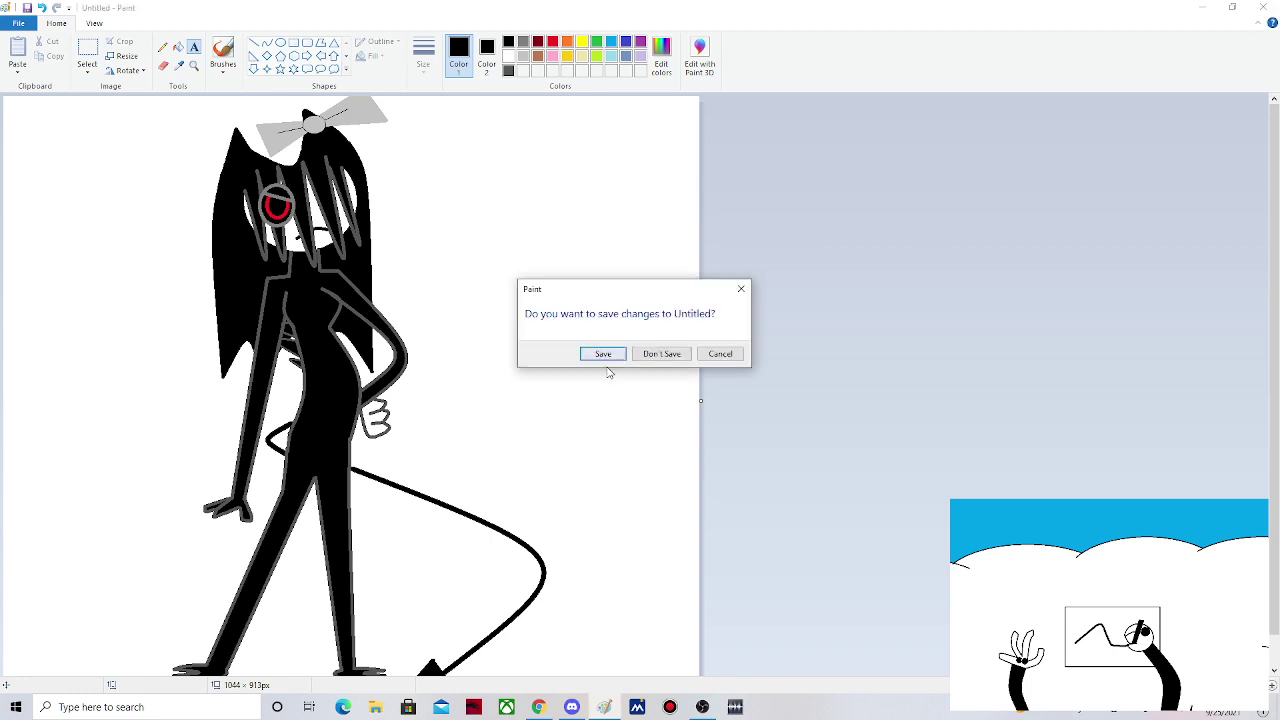
{"action": "left_click", "coordinate": [604, 355]}
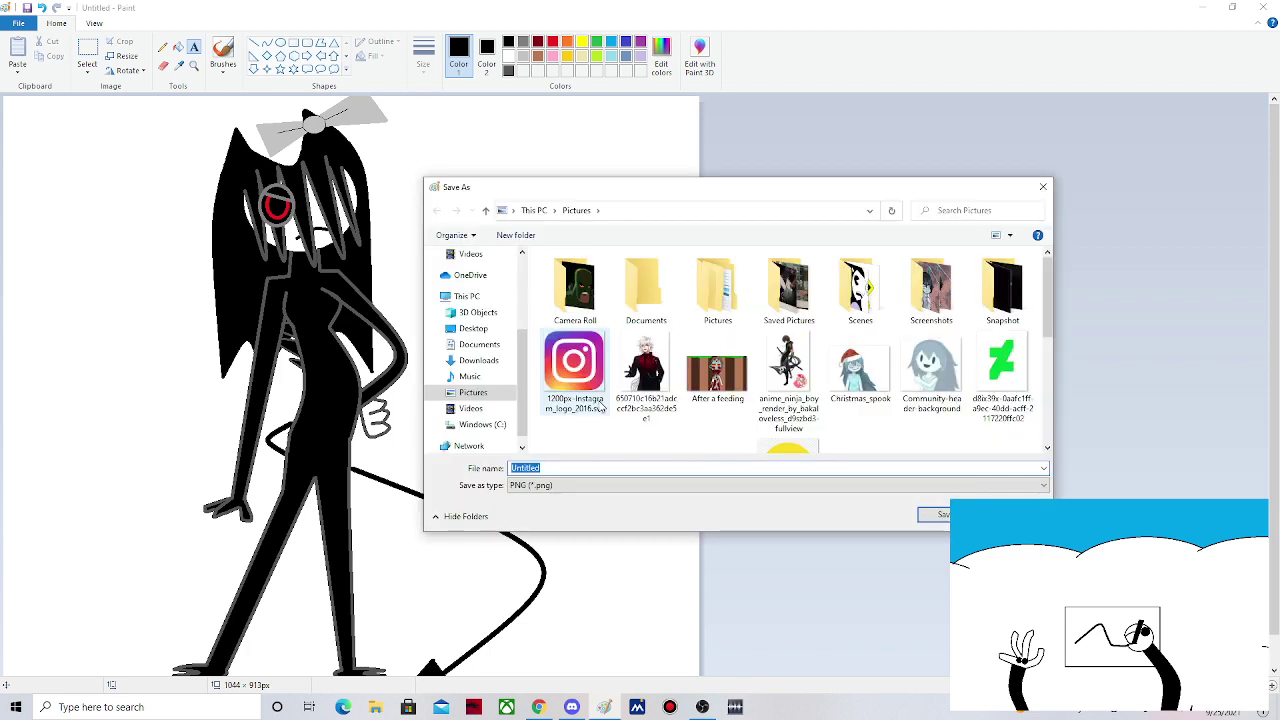
{"action": "type", "text": "i"}
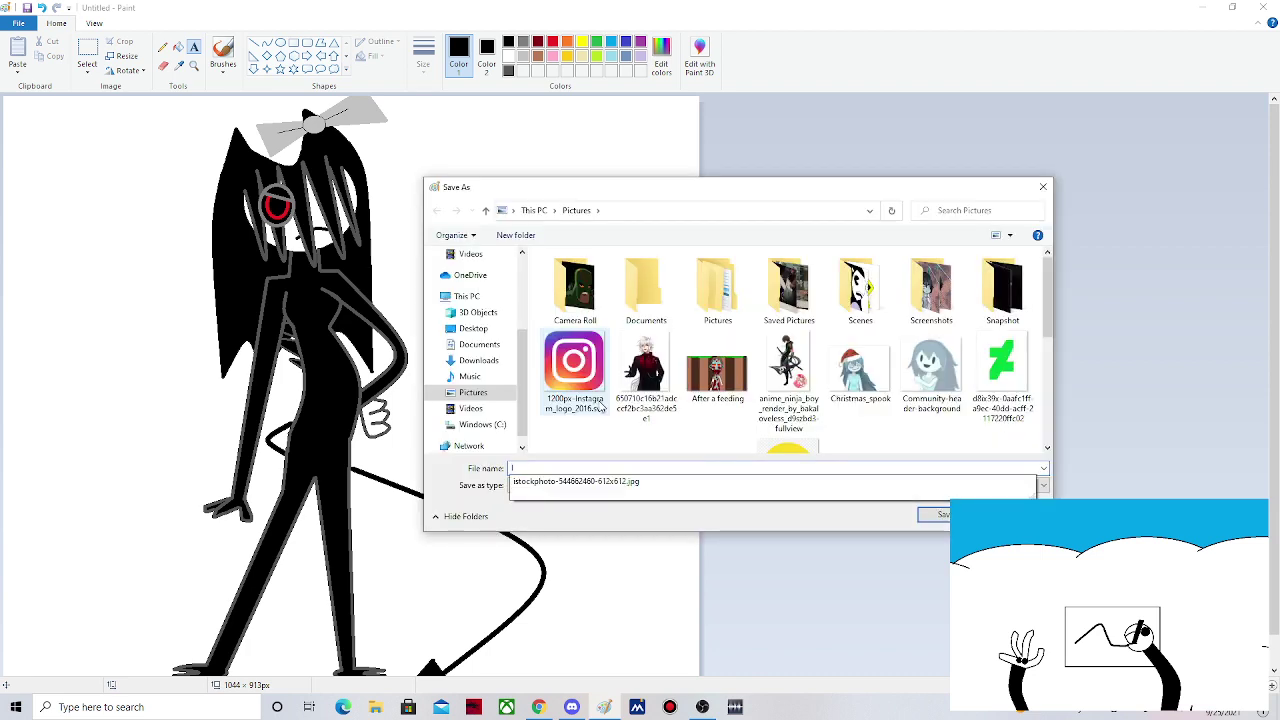
{"action": "type", "text": "nka"}
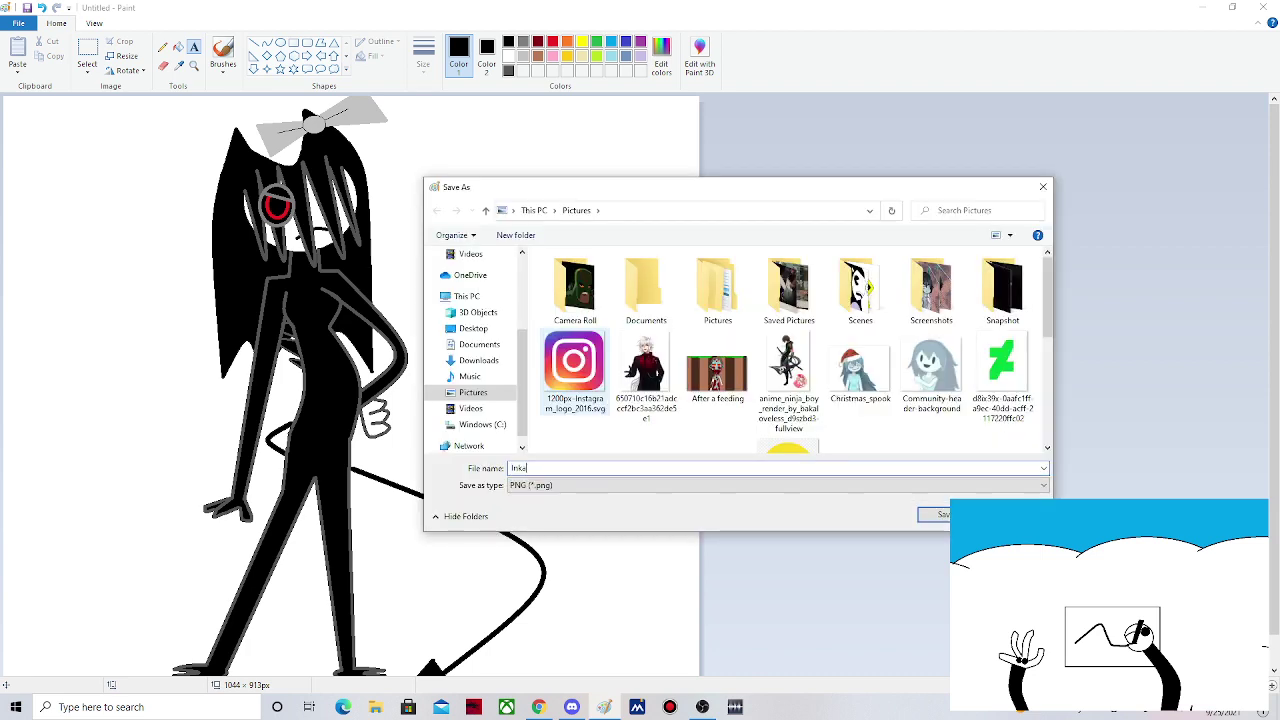